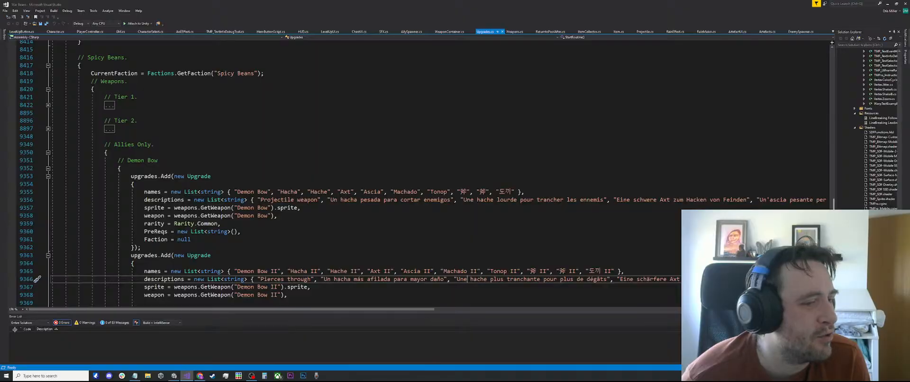
Switch to Unity and examine the sprite assignments in the Weapons script of the GM object
left_click(173, 375)
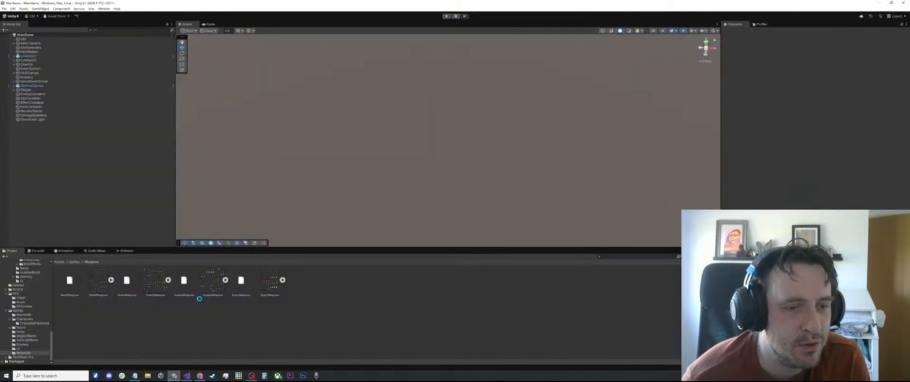
left_click(282, 283)
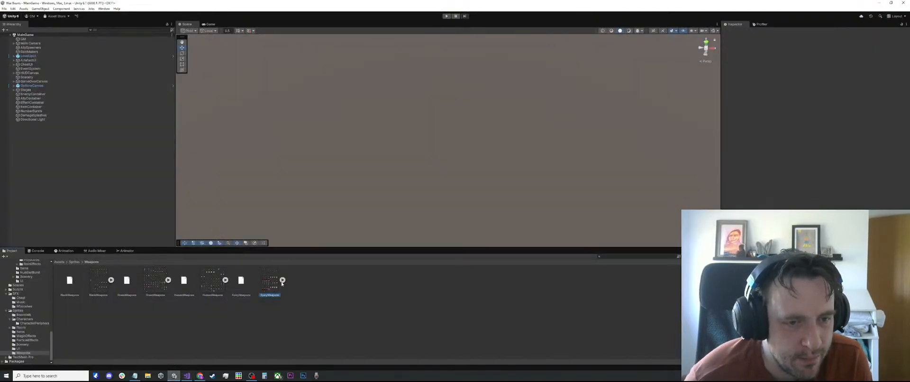
left_click(39, 39)
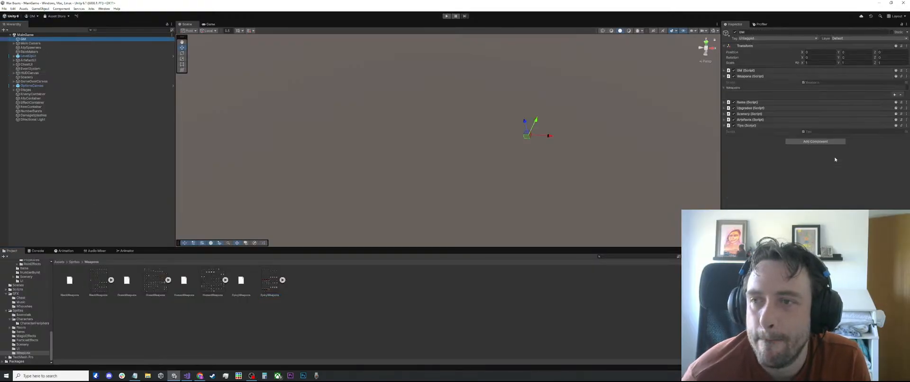
scroll(801, 156, "down", 5)
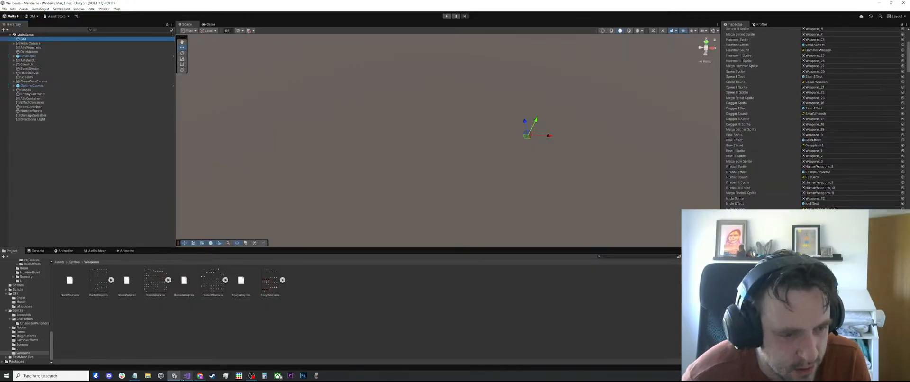
Switch to the War Beans TODO list in Notepad and review the item about shields not recharging
left_click(135, 375)
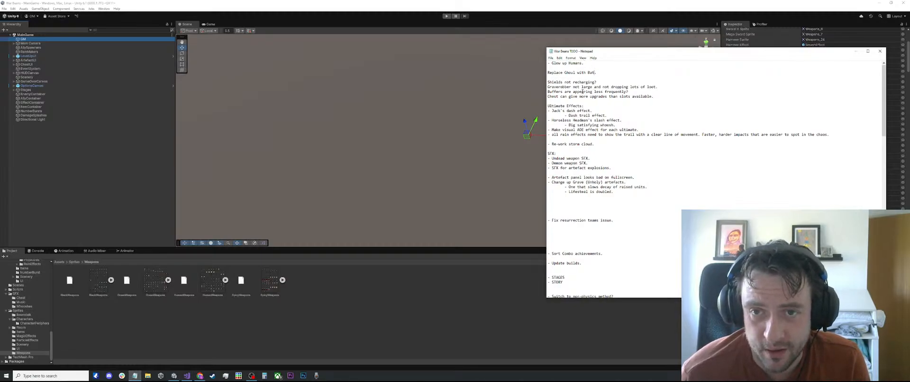
left_click_drag(597, 83, 547, 82)
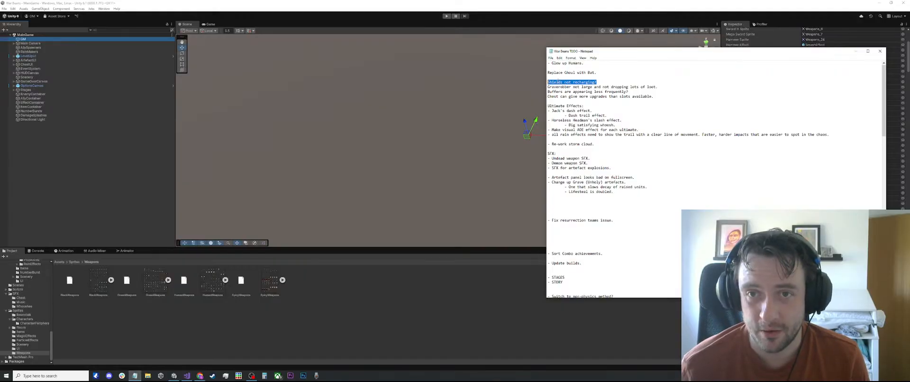
left_click(665, 92)
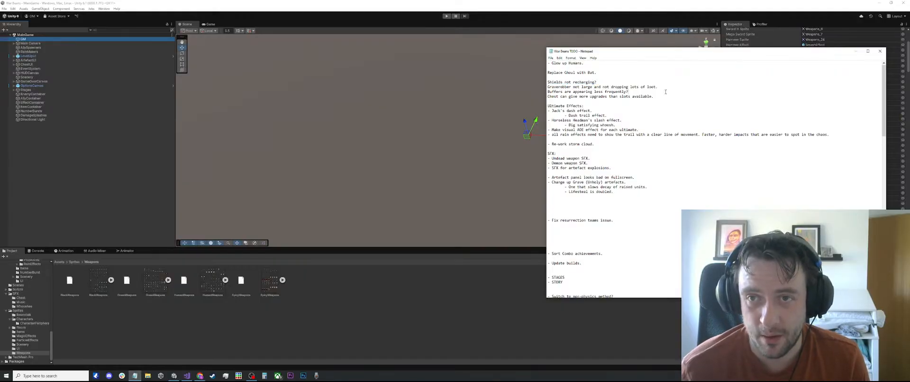
Switch to Piskel and load the HumanBeans piskel file from the project's Sprites > Characters folder
left_click(240, 375)
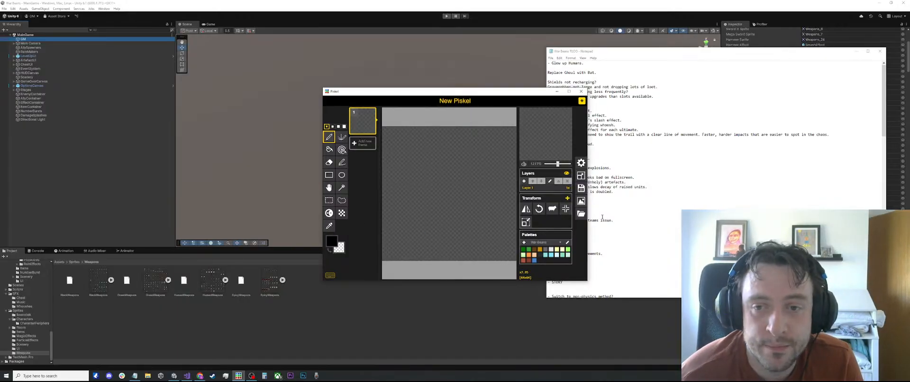
left_click(584, 219)
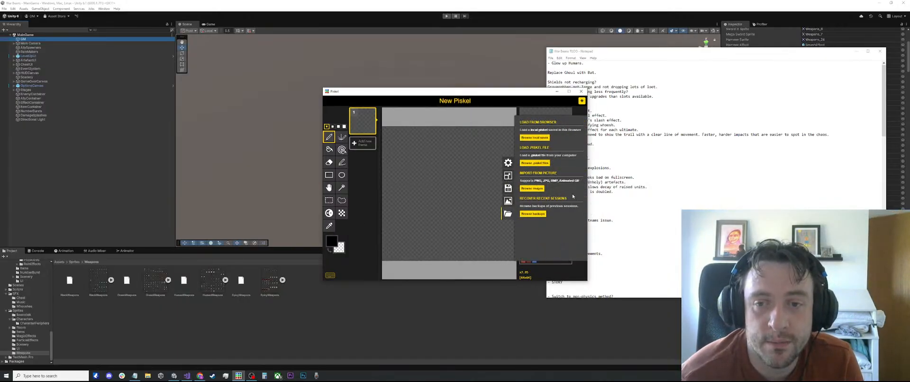
left_click(540, 163)
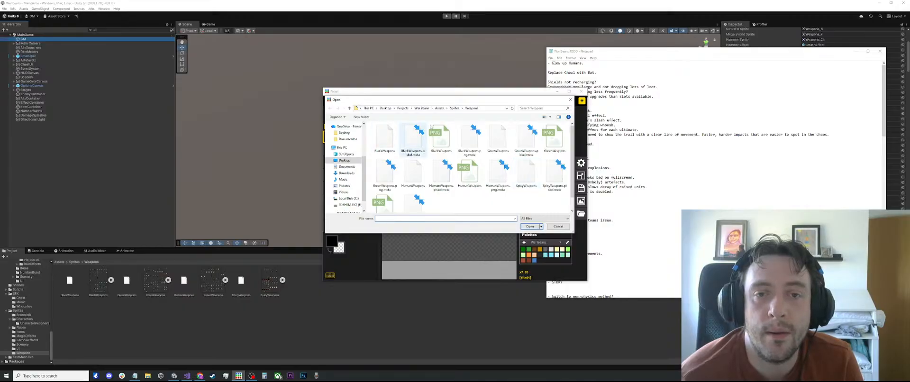
scroll(439, 167, "down", 1)
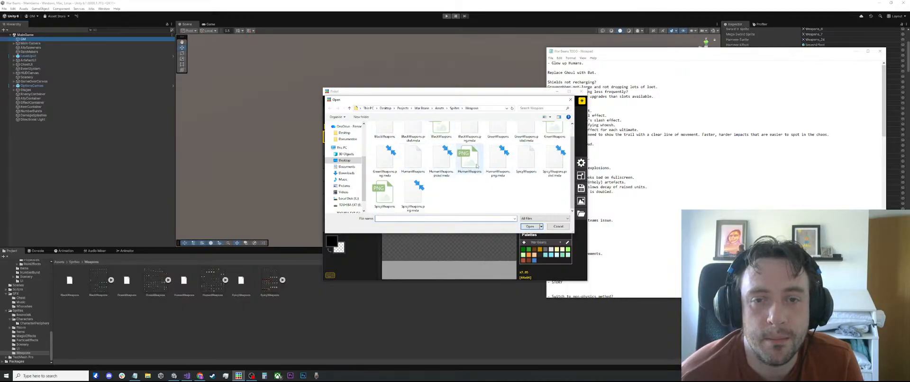
left_click(558, 226)
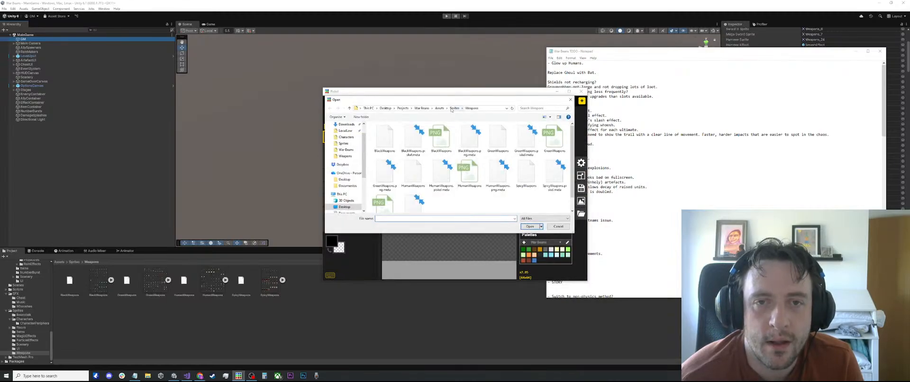
left_click(453, 109)
double_click(412, 137)
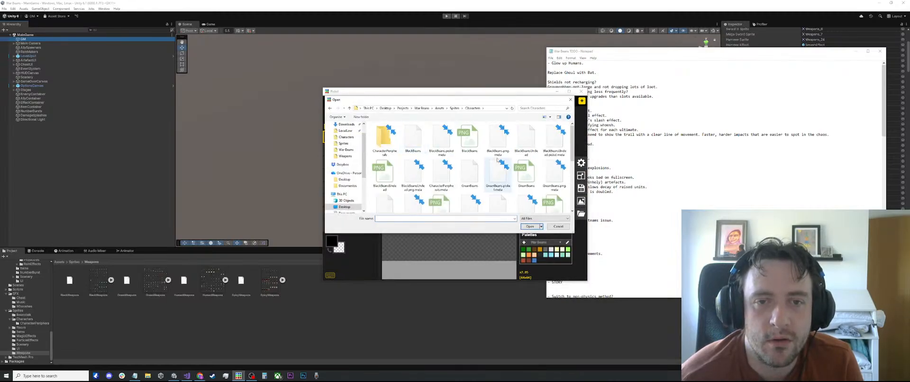
scroll(497, 160, "down", 3)
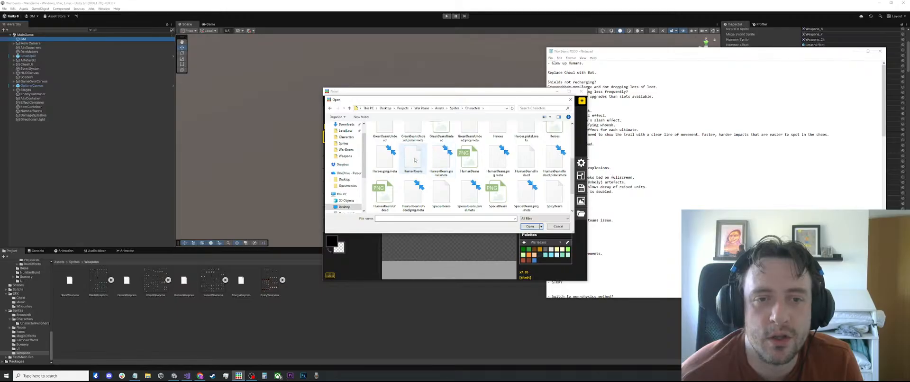
double_click(413, 160)
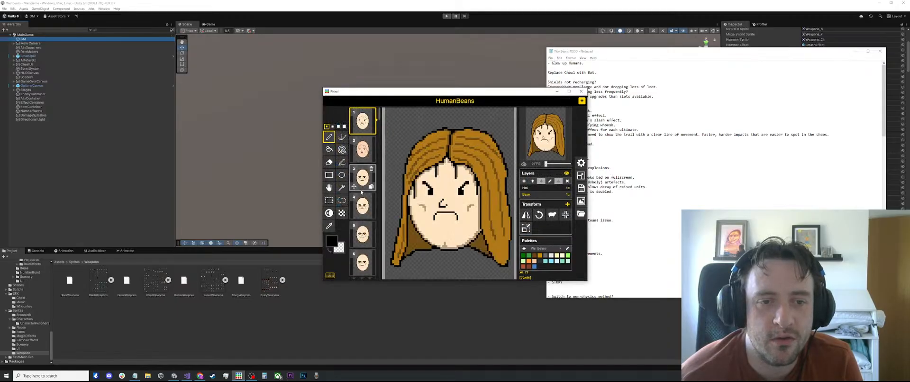
Compare the helmeted knight sprites in frames 3 to 6 to examine how the design progresses
left_click(362, 180)
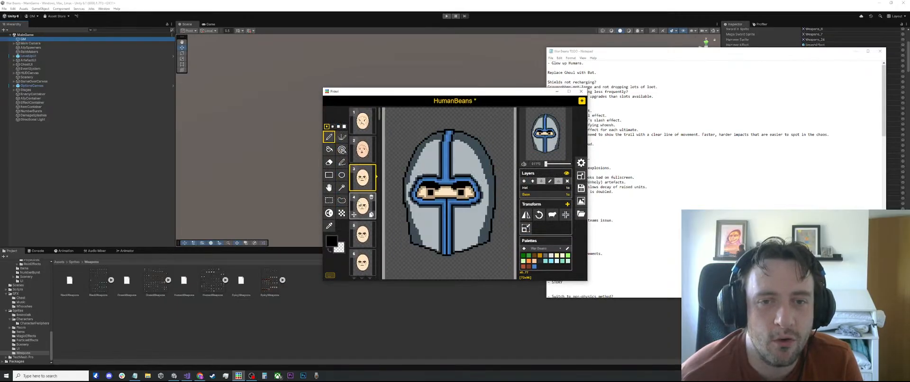
left_click(362, 205)
left_click(362, 233)
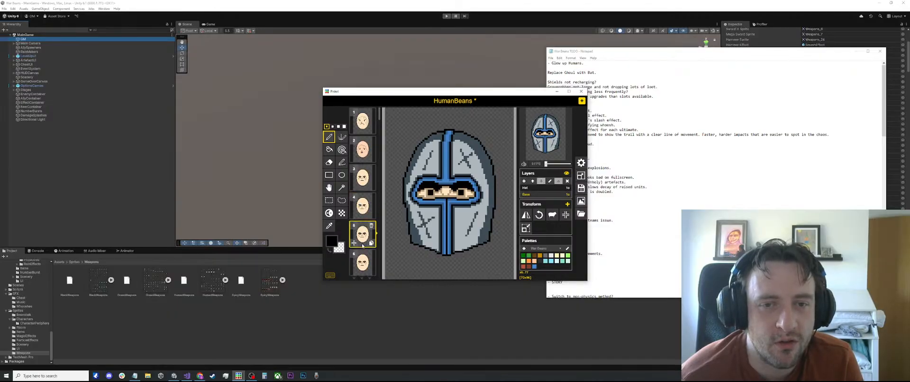
left_click(362, 263)
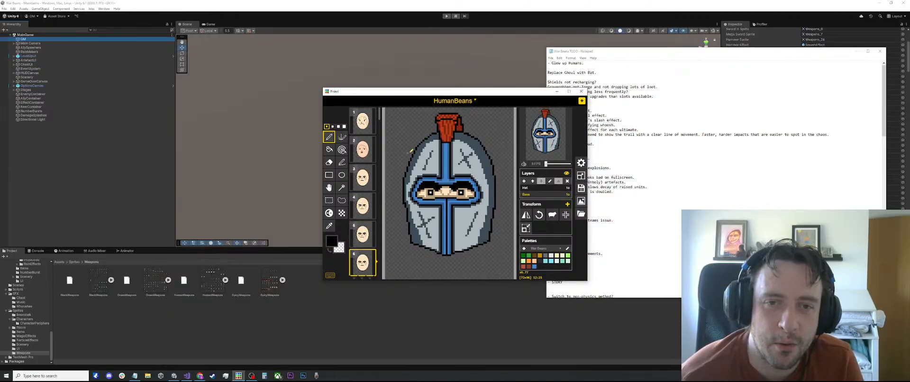
scroll(426, 151, "down", 2)
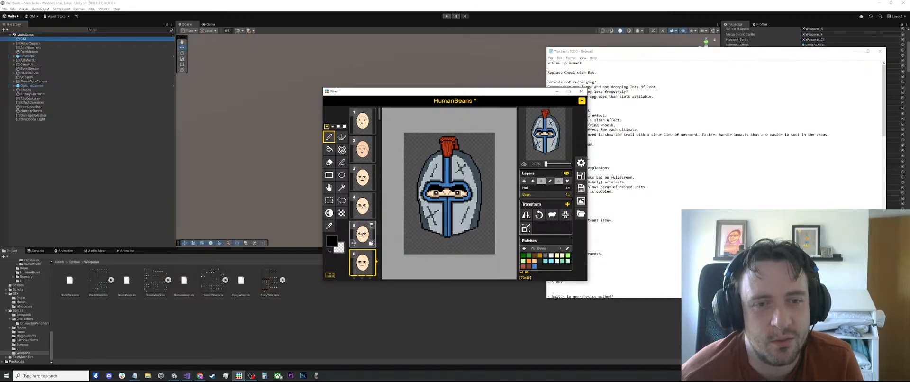
left_click(361, 224)
left_click(357, 206)
left_click(362, 233)
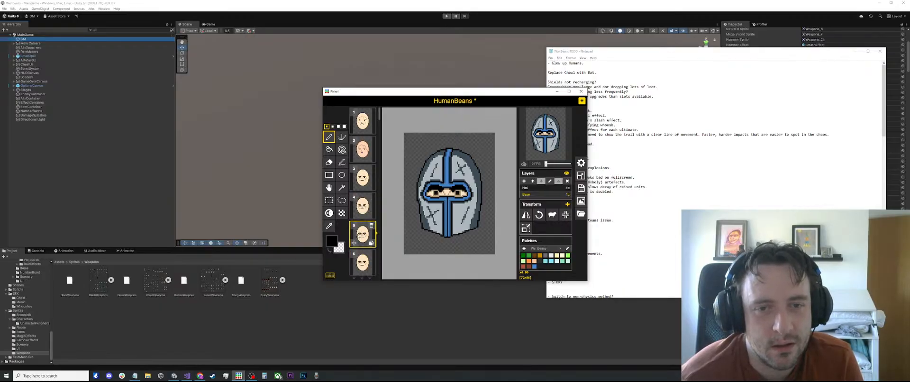
left_click(362, 262)
left_click(362, 185)
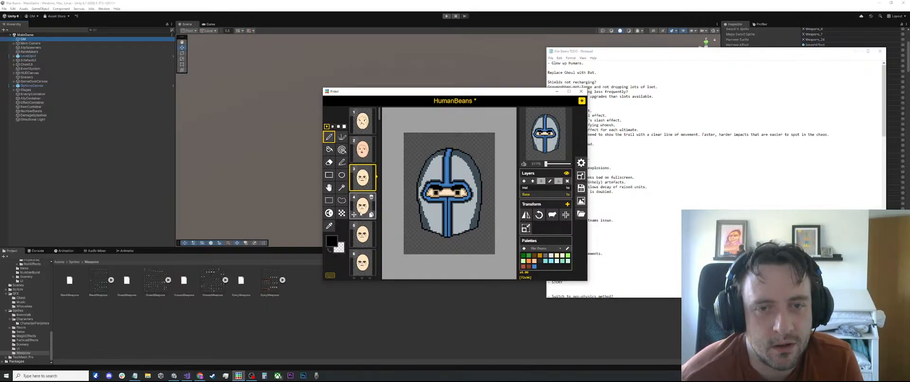
left_click(362, 205)
left_click(362, 233)
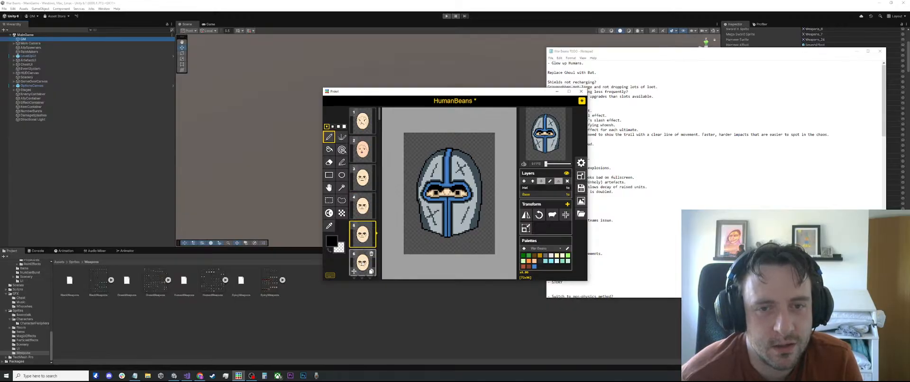
left_click(362, 263)
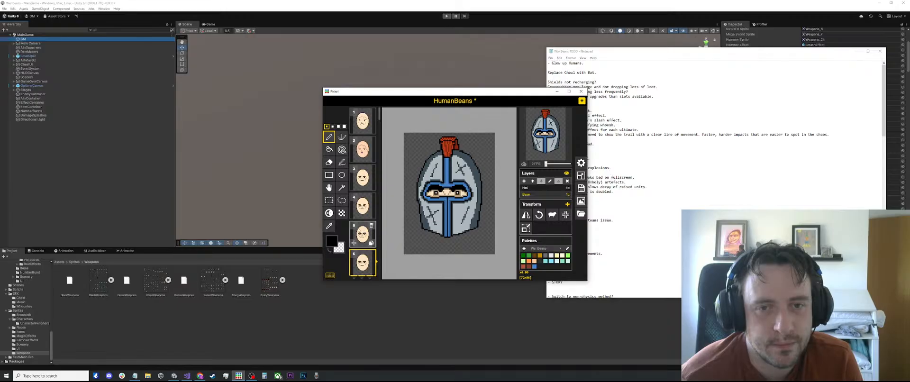
Examine the green-hatted archer sprites in frames 7 to 10, comparing their feathers, hair and faces
scroll(362, 239, "down", 2)
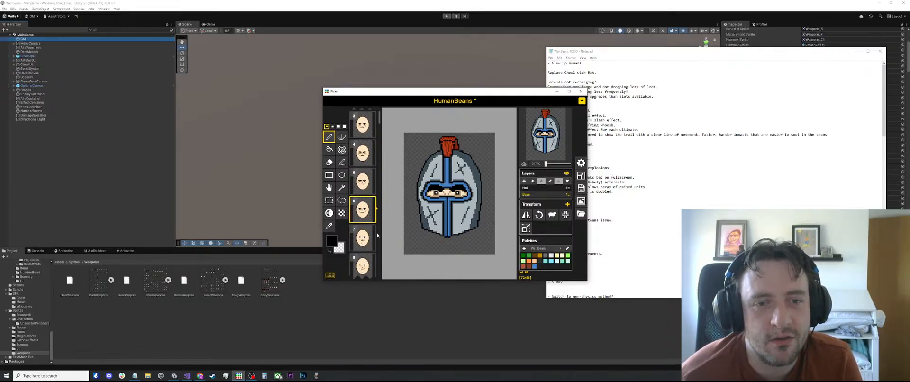
scroll(364, 203, "down", 1)
left_click(361, 211)
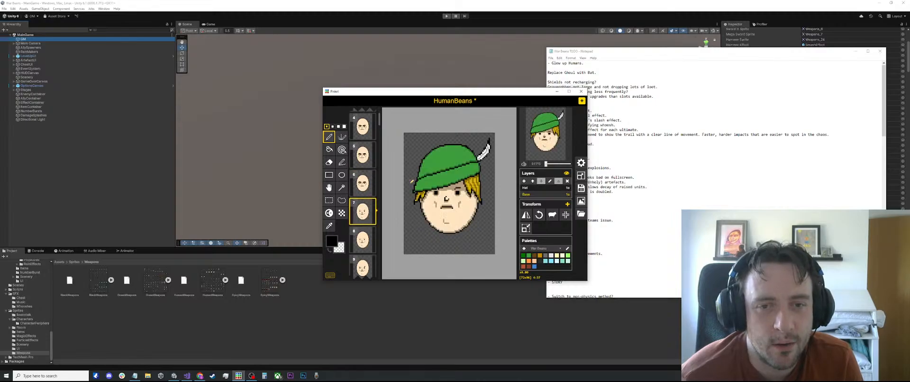
scroll(447, 198, "up", 3)
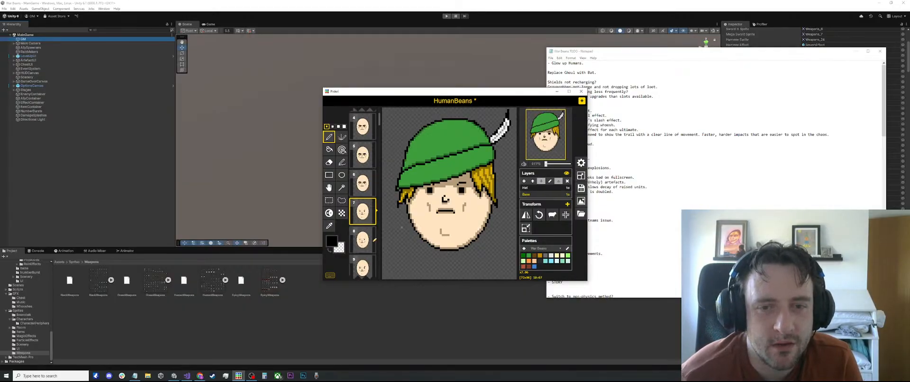
left_click(361, 238)
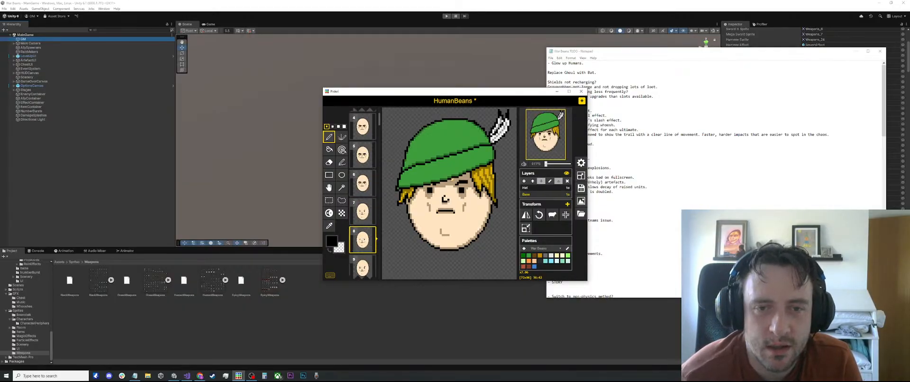
left_click(362, 267)
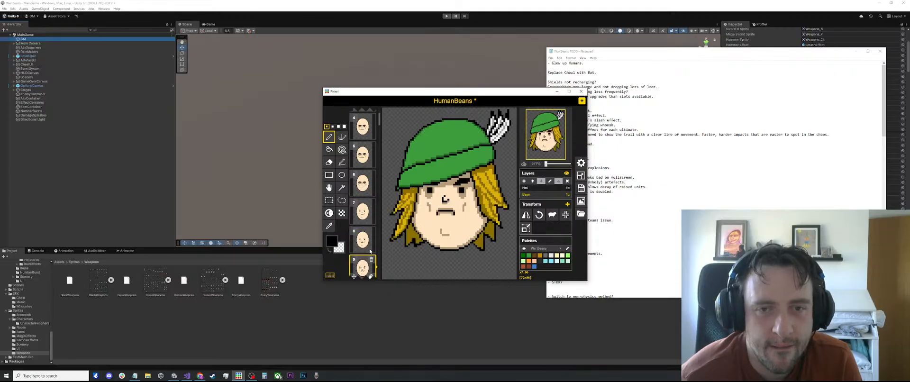
scroll(370, 215, "down", 2)
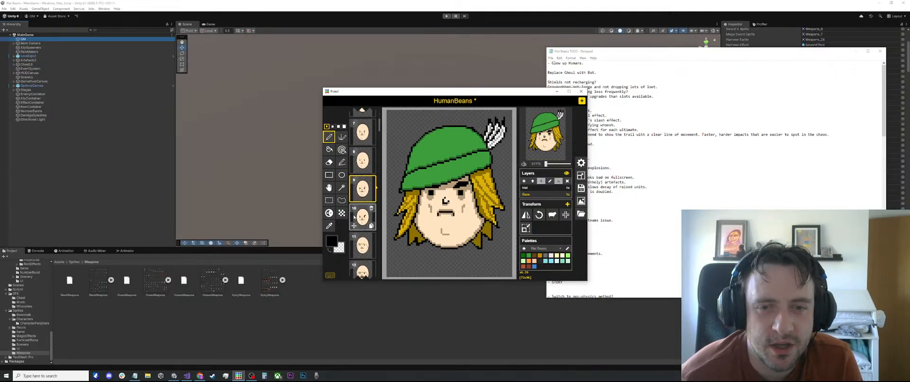
left_click(354, 217)
scroll(362, 208, "down", 3)
scroll(445, 203, "down", 4)
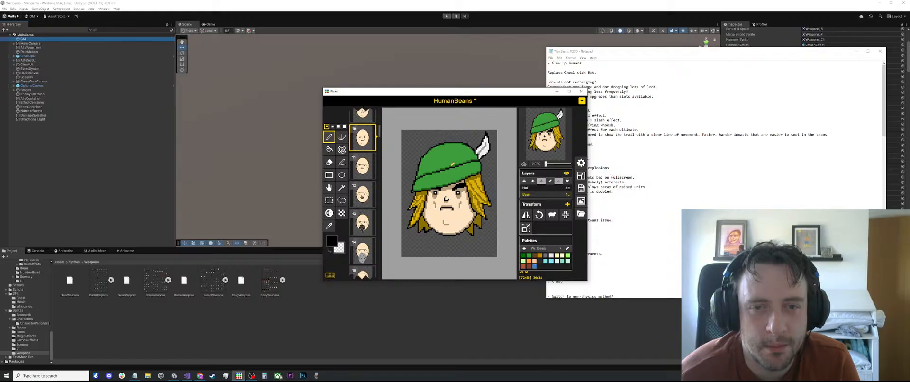
Examine the red-hatted wizard sprites in frames 11 to 14, including the grey-bearded version up close
left_click(359, 179)
left_click(363, 204)
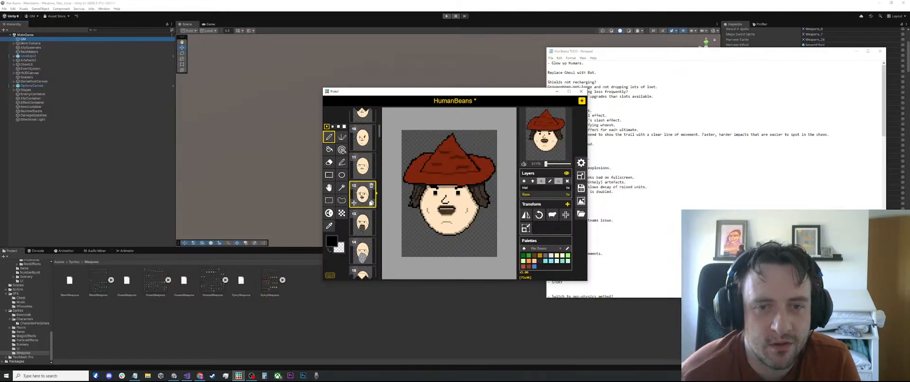
left_click(363, 173)
left_click(364, 208)
left_click(363, 223)
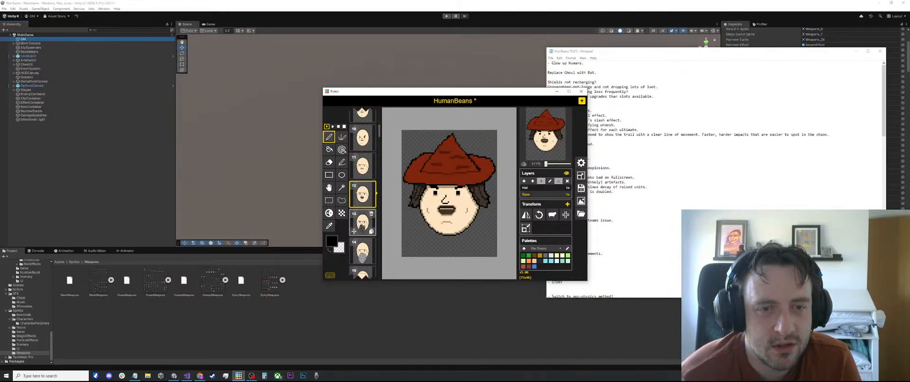
left_click(363, 251)
scroll(460, 193, "up", 5)
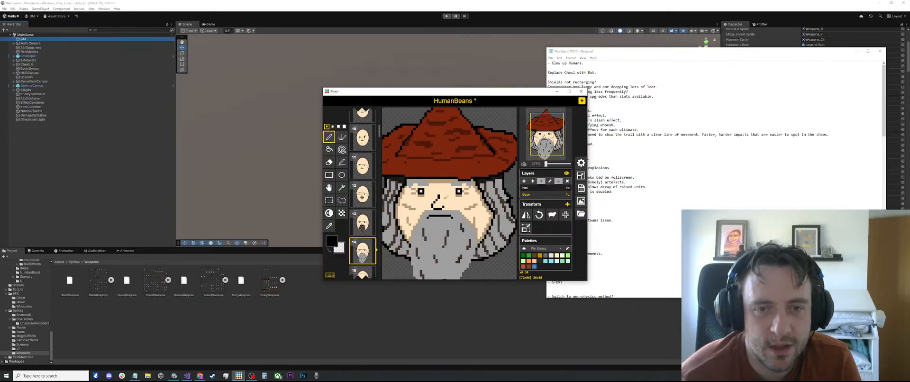
scroll(449, 193, "down", 3)
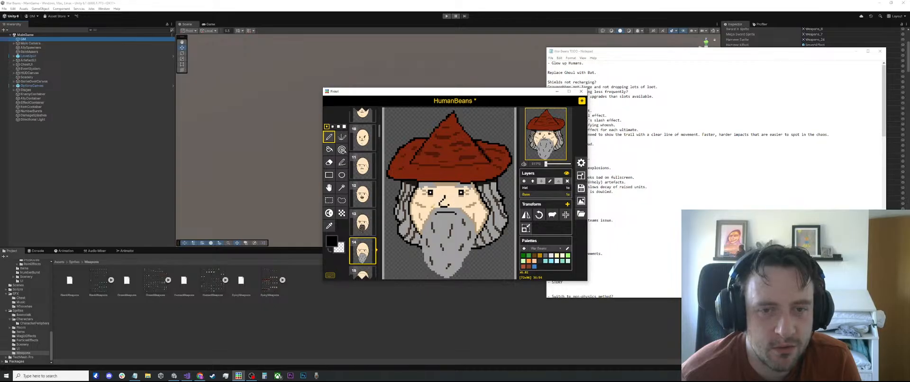
scroll(362, 213, "down", 2)
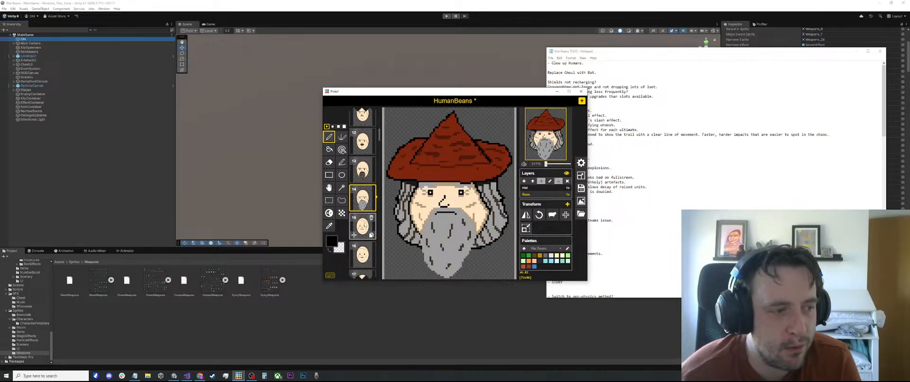
Compare the red-mitred priest sprites in frames 15 to 18, including the gold-trimmed version up close
left_click(365, 226)
scroll(364, 226, "down", 1)
left_click(364, 226)
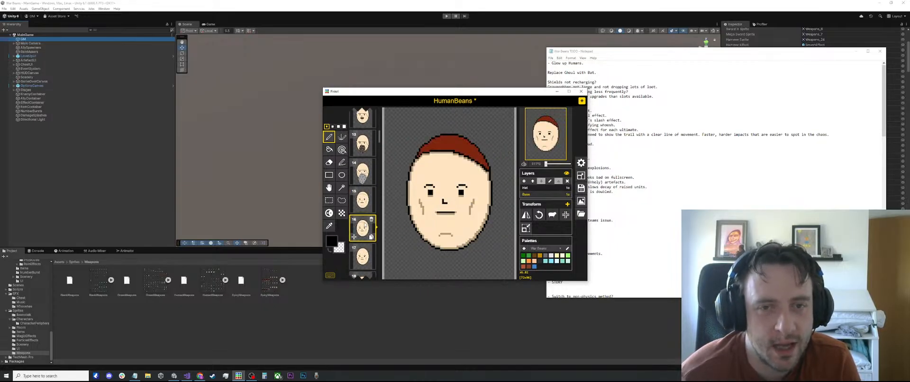
scroll(364, 225, "down", 1)
left_click(365, 225)
left_click(363, 174)
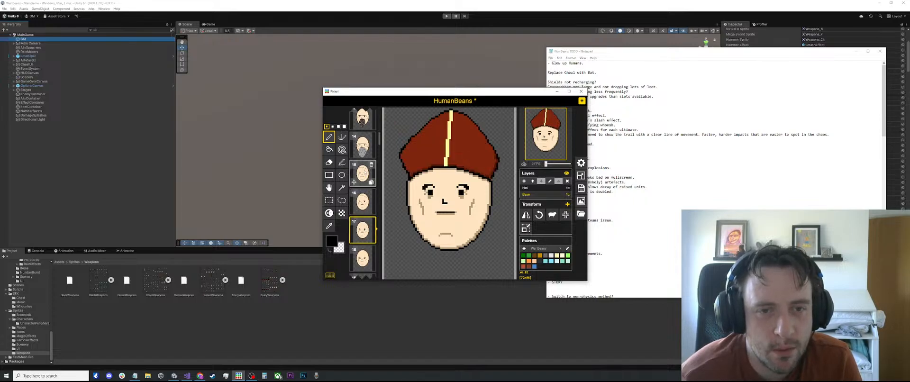
left_click(362, 202)
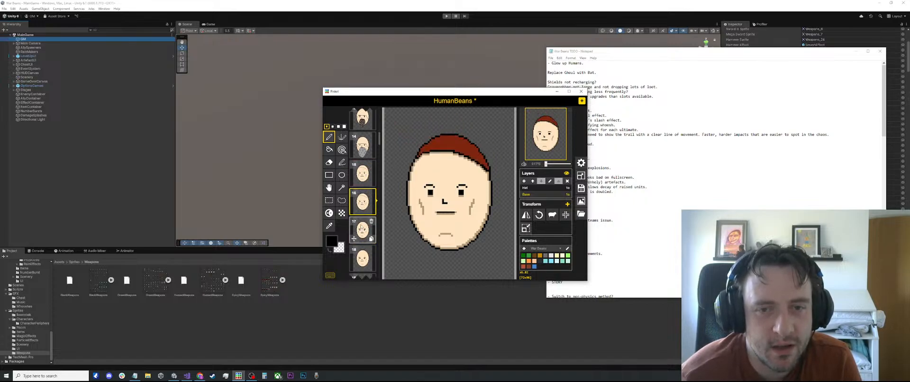
left_click(361, 230)
scroll(361, 223, "down", 2)
left_click(363, 205)
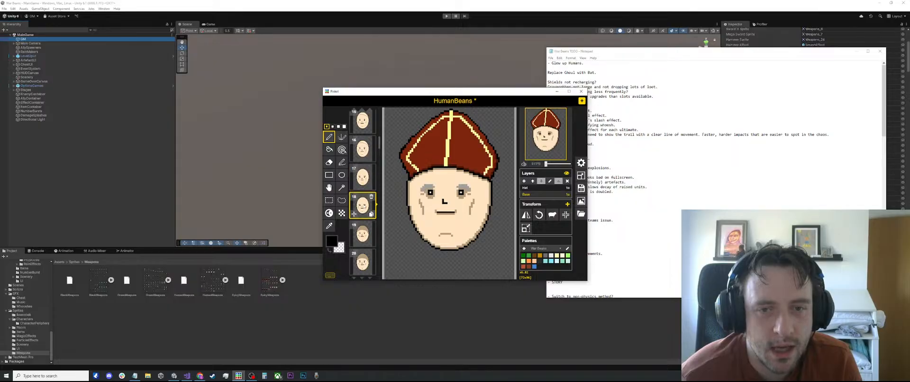
scroll(424, 203, "up", 1)
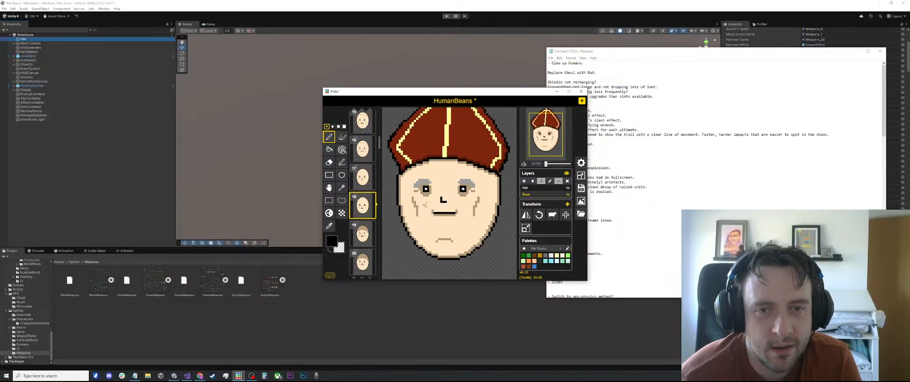
scroll(424, 204, "down", 2)
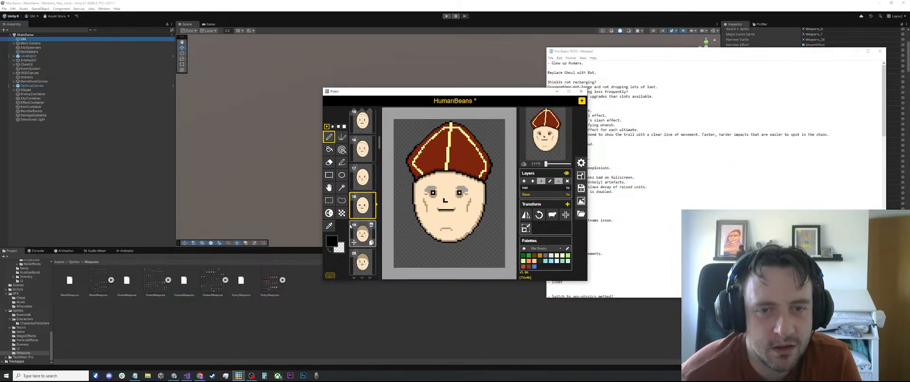
Compare the black-hooded rogue sprites in frames 19 to 22, checking their hood linings and facial expressions
left_click(363, 235)
scroll(363, 223, "down", 2)
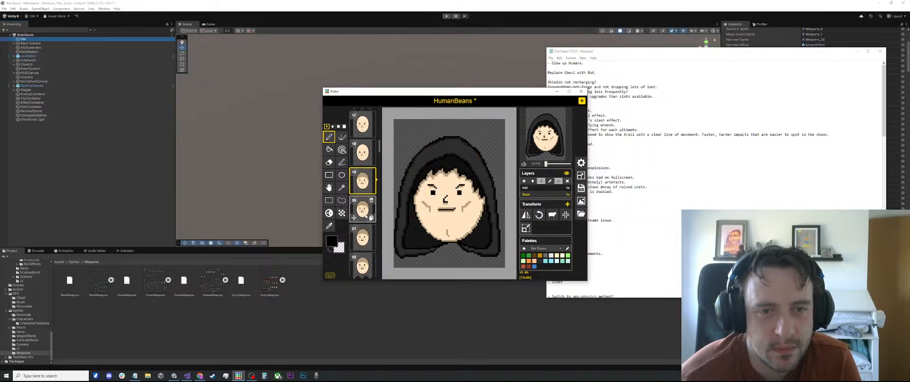
left_click(362, 213)
left_click(362, 236)
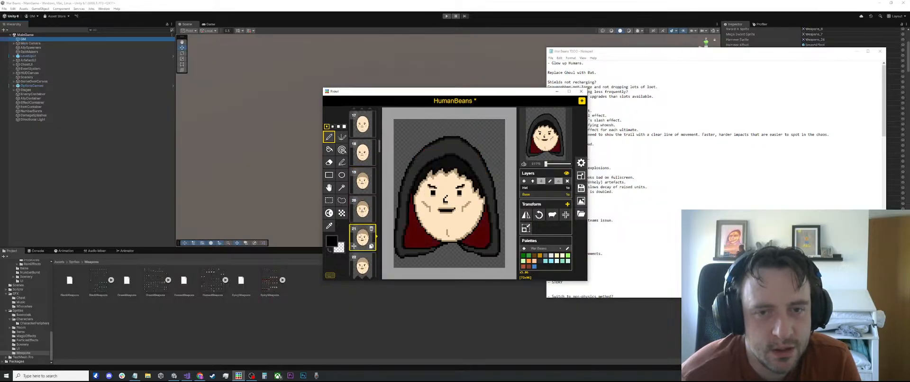
scroll(362, 223, "down", 2)
left_click(361, 215)
scroll(362, 220, "down", 1)
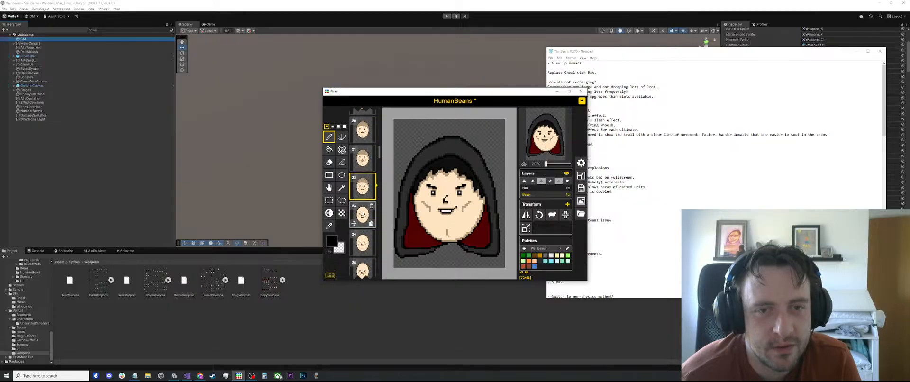
Examine the brown-haired sprites with headlamps in frames 23 to 26, comparing their faces and moustaches
left_click(362, 214)
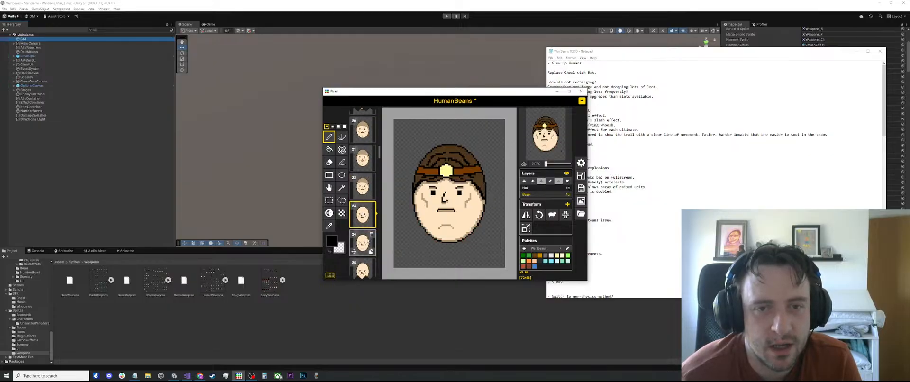
scroll(443, 196, "up", 2)
scroll(443, 194, "up", 1)
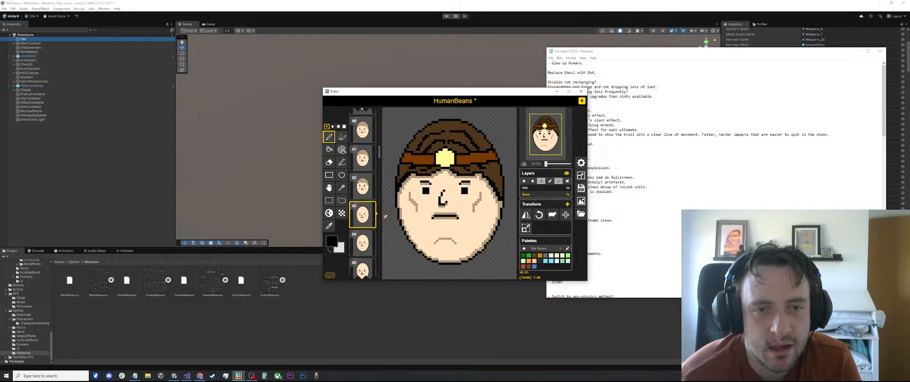
left_click(362, 243)
scroll(393, 218, "down", 2)
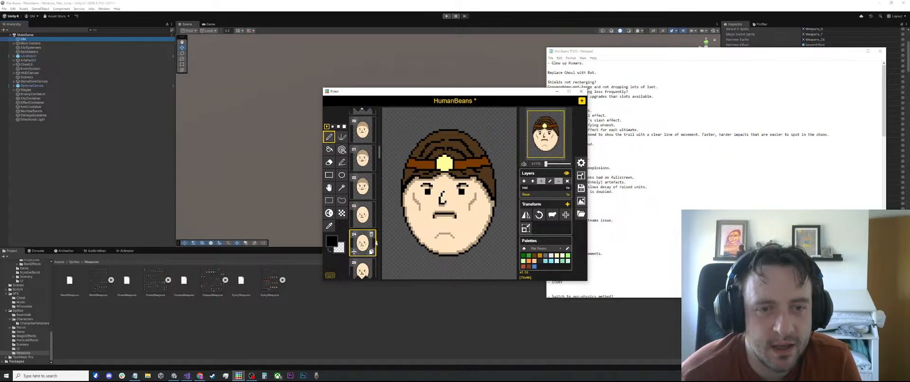
scroll(365, 237, "down", 1)
left_click(363, 244)
scroll(393, 218, "down", 2)
scroll(367, 237, "down", 2)
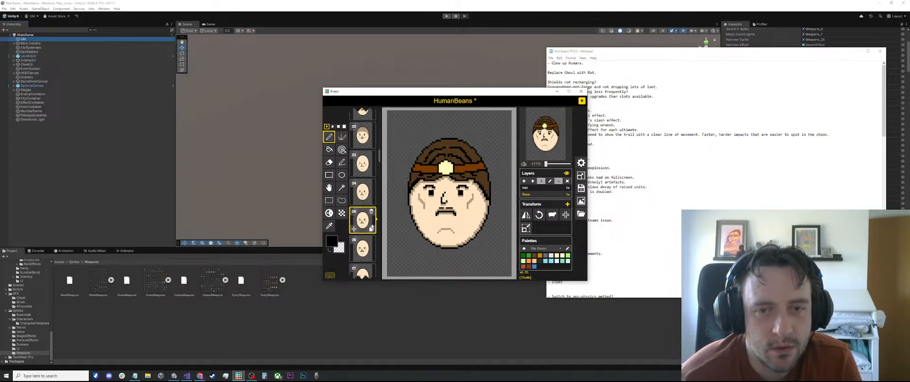
left_click(365, 219)
scroll(394, 212, "down", 1)
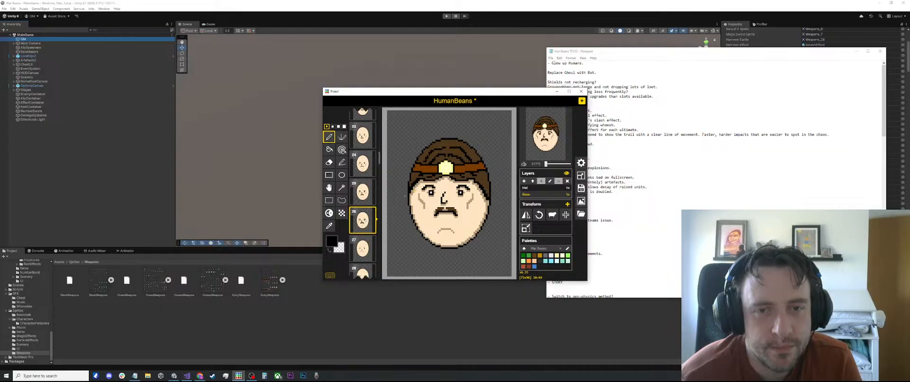
Compare the grey masked-helmet sprites in frames 27 to 29, looking closely at the mask shape
scroll(363, 219, "down", 2)
left_click(362, 223)
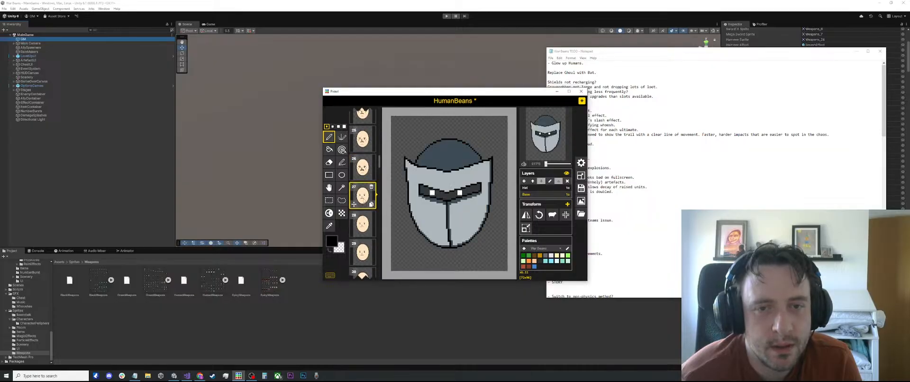
left_click(362, 195)
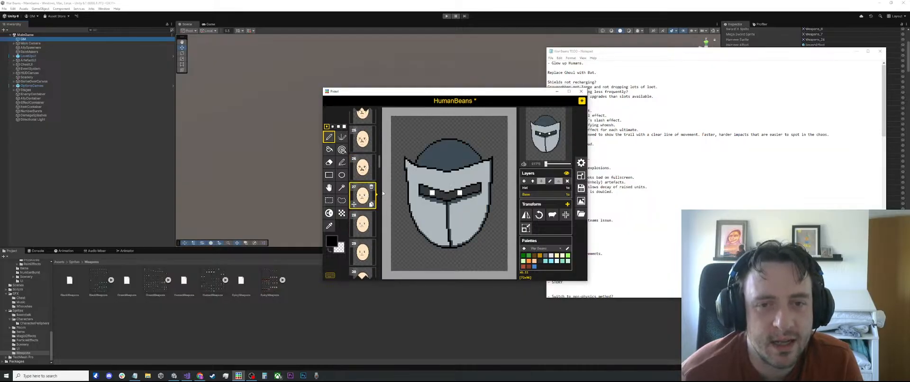
scroll(455, 160, "up", 1)
scroll(455, 160, "up", 1)
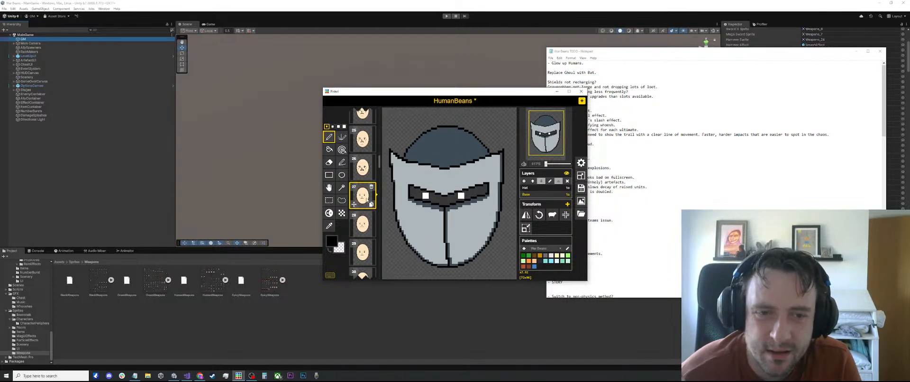
left_click(362, 224)
left_click(358, 247)
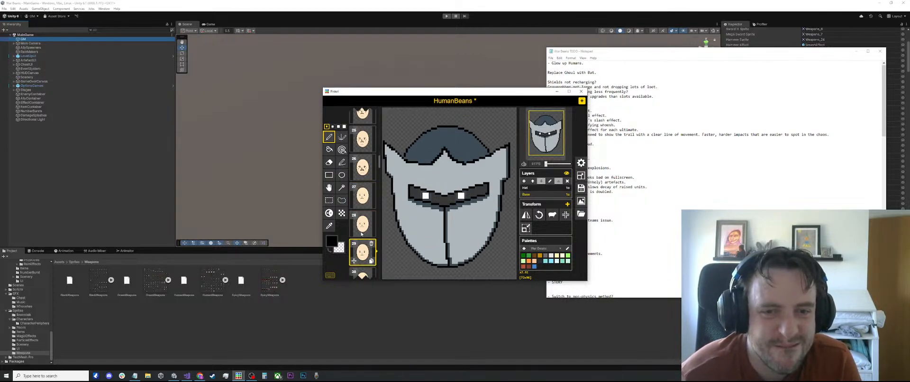
scroll(359, 246, "down", 2)
scroll(359, 246, "down", 1)
Examine the flat-topped helmet with the gold cross in frame 31, comparing it with frame 30
left_click(359, 248)
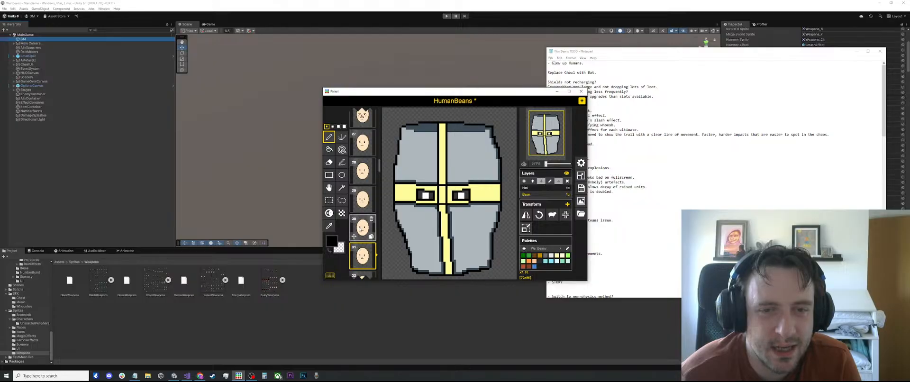
left_click(361, 231)
scroll(362, 232, "down", 2)
left_click(362, 232)
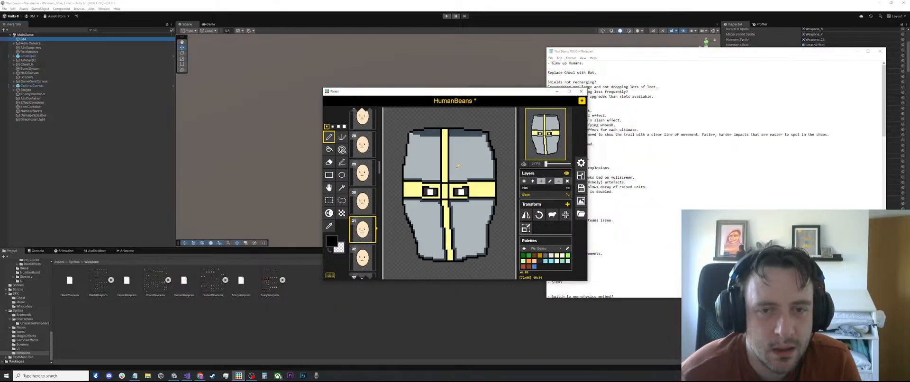
scroll(449, 192, "down", 3)
scroll(360, 190, "up", 3)
In the frame 3 knight, try a bucket fill with the palette's blue, and make the Hat layer active
scroll(359, 189, "up", 10)
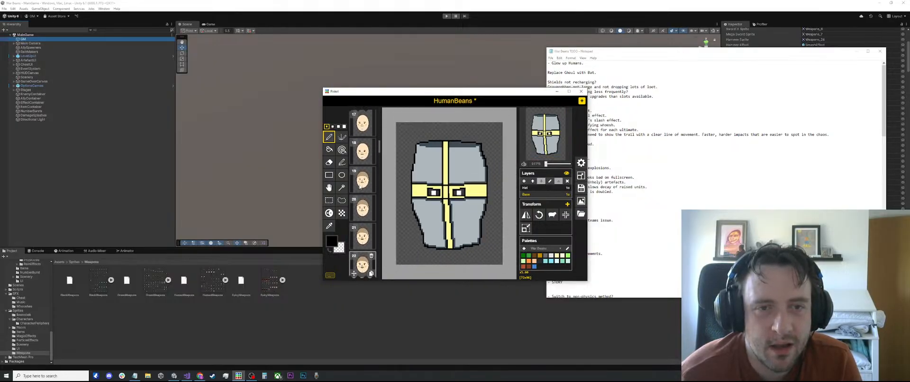
scroll(359, 186, "up", 7)
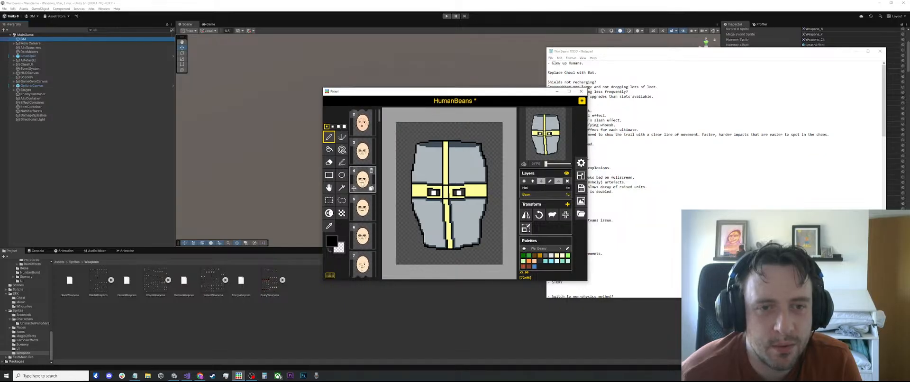
left_click(362, 179)
key("o")
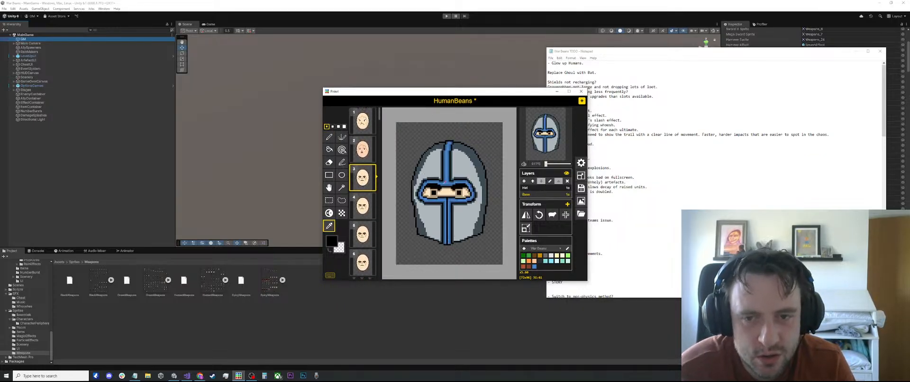
left_click(535, 268)
scroll(445, 222, "up", 1)
scroll(446, 223, "up", 5)
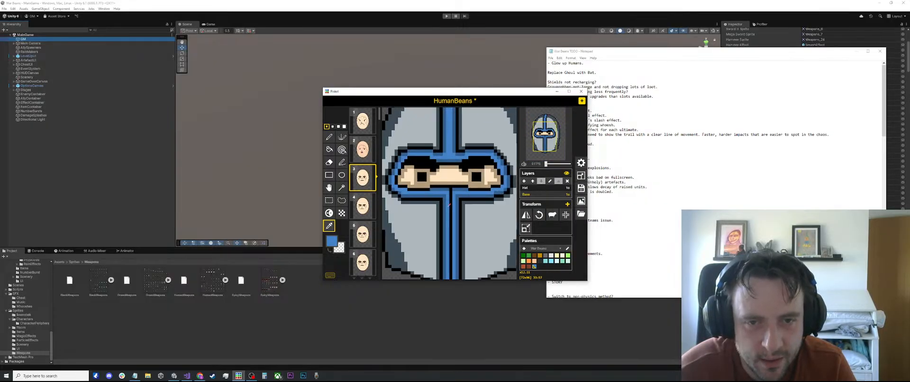
key("b")
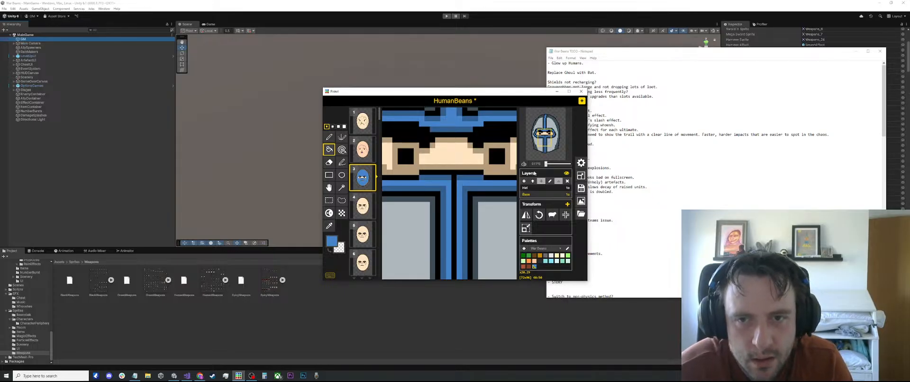
left_click(540, 187)
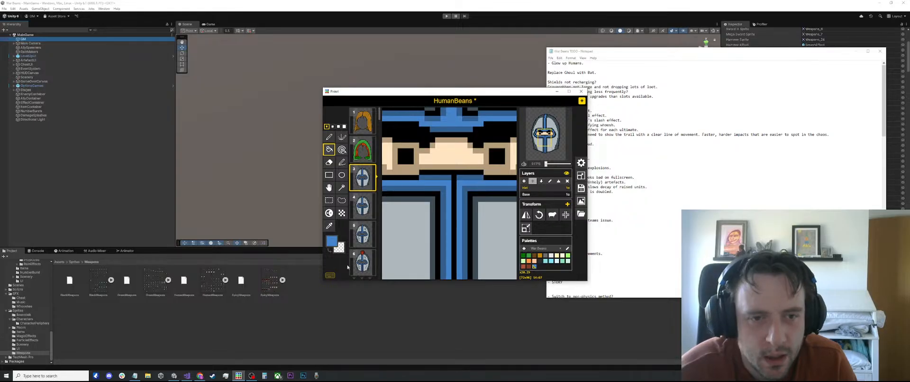
Sample the darker blue of the knight's helmet trim and select its RGB value in the colour picker
key("o")
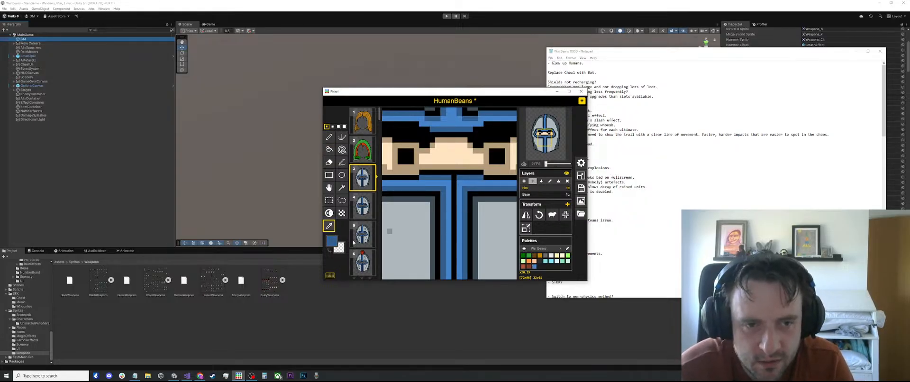
left_click(335, 239)
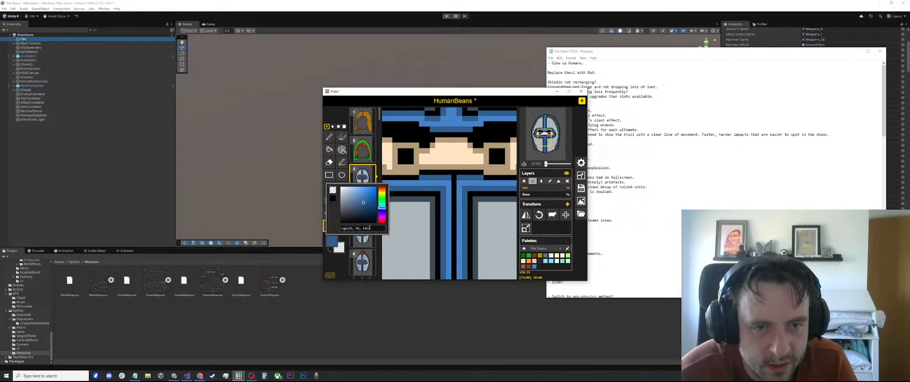
left_click_drag(369, 228, 357, 228)
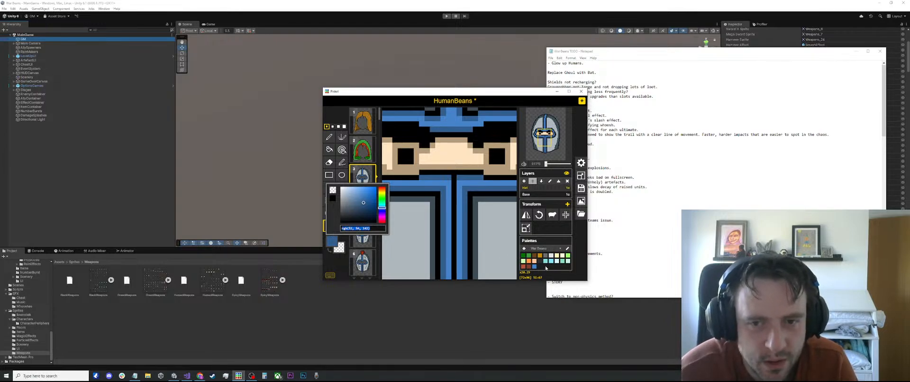
left_click(568, 248)
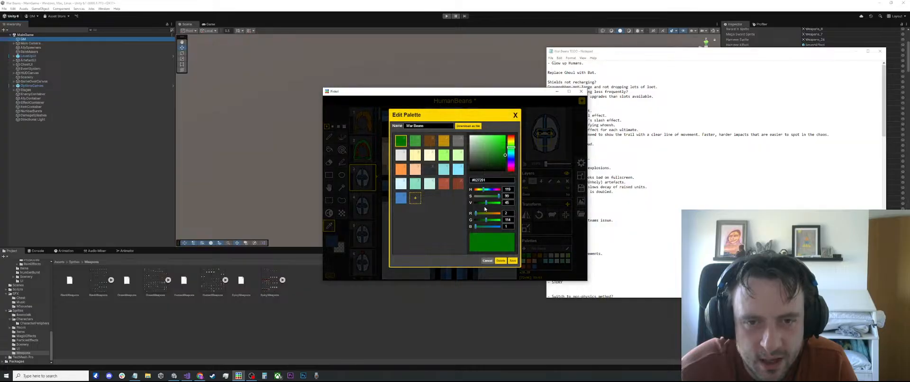
left_click(415, 199)
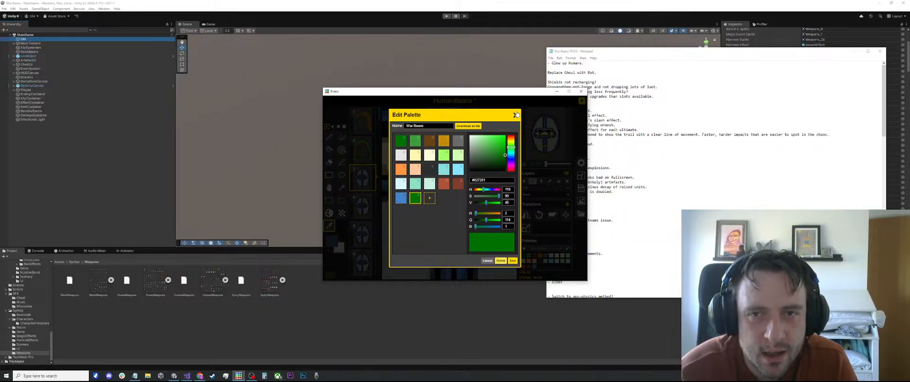
left_click(515, 115)
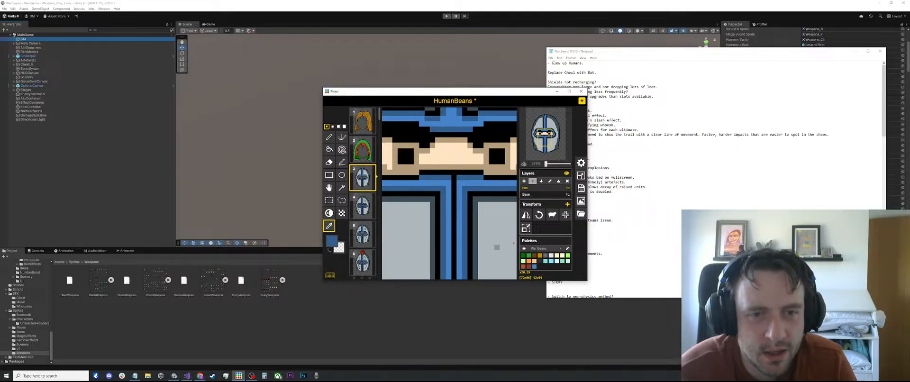
Add a darker blue with RGB 51, 94, 142 to the War Beans palette and save the palette
left_click(566, 246)
left_click(416, 199)
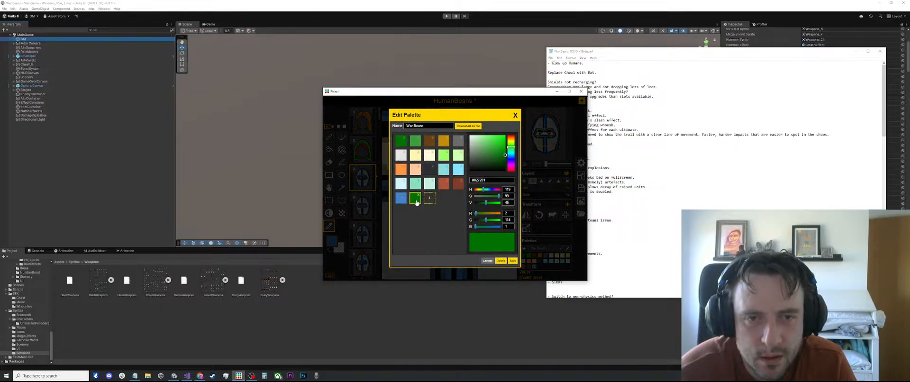
key("BackSpace")
type("51")
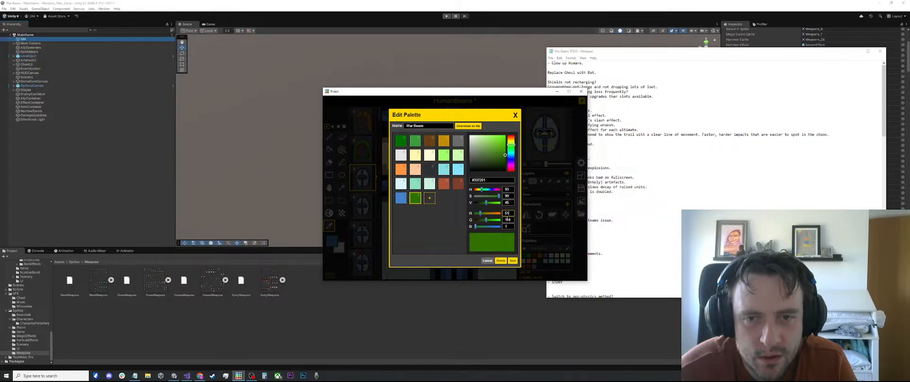
key("Tab")
type("94")
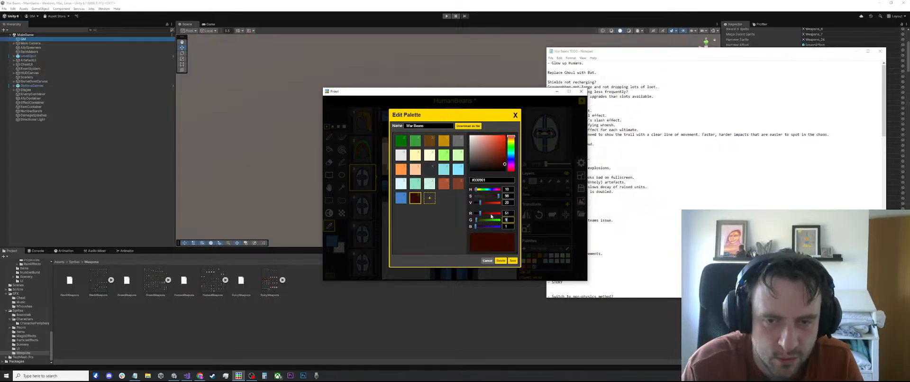
key("Tab")
type("142")
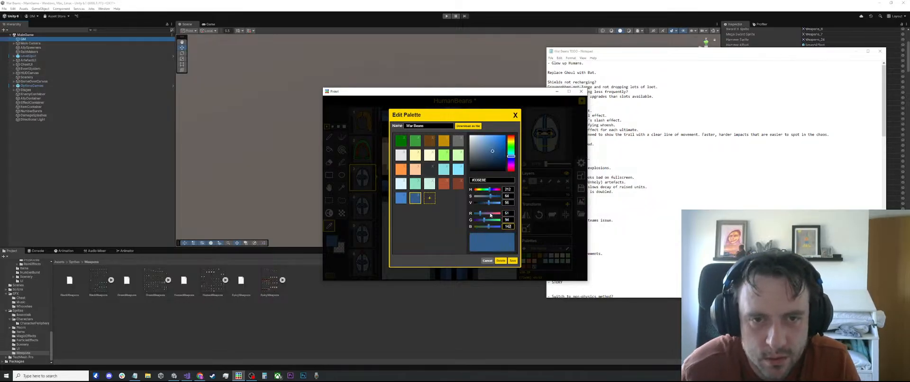
left_click(512, 261)
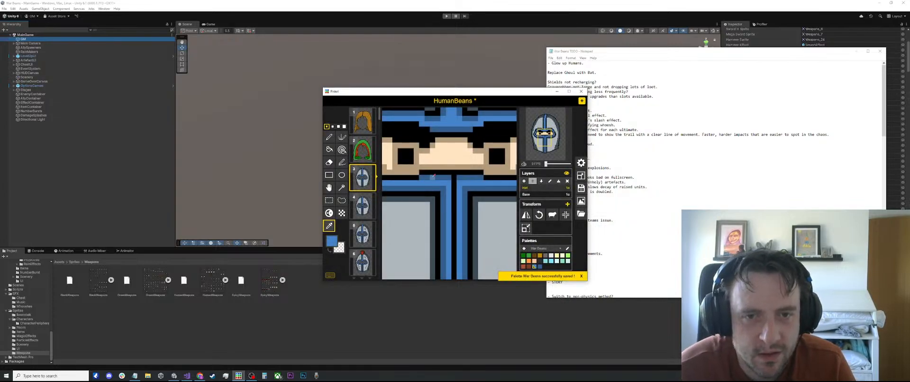
Recolour the pale yellow cross on the flat-topped helmet in frame 31 with the lighter blue
scroll(423, 214, "down", 10)
scroll(361, 203, "down", 15)
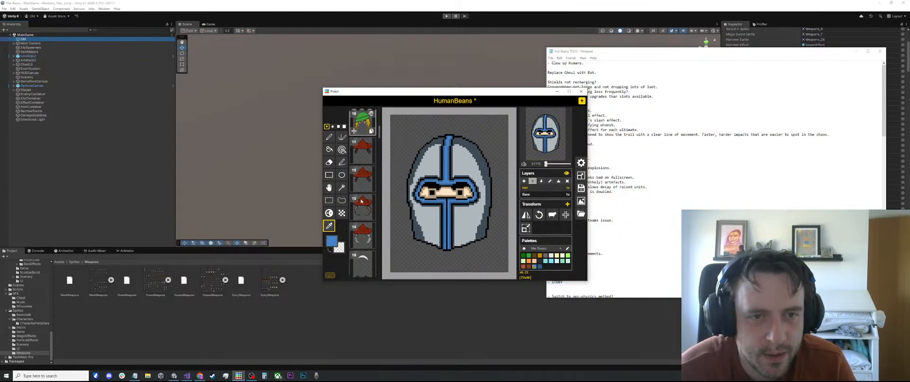
scroll(362, 127, "up", 1)
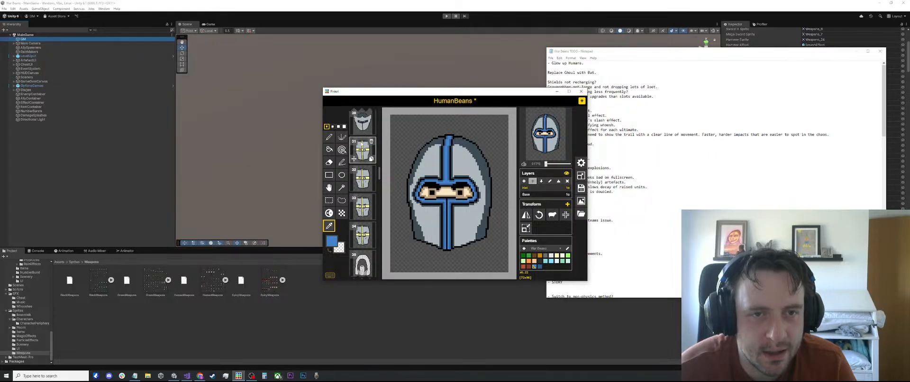
left_click(363, 150)
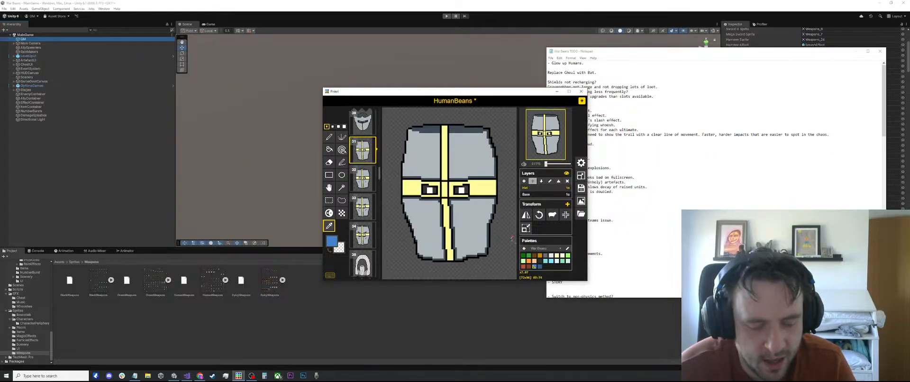
key("b")
left_click(479, 188)
key("a")
left_click(445, 164)
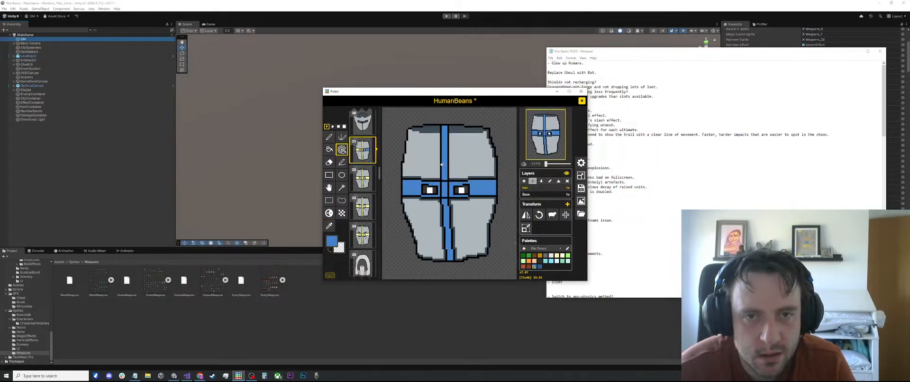
Replace the pale yellow of the helmet crosses in frames 32, 33 and 34 with the same blue
scroll(444, 164, "down", 2)
left_click(358, 176)
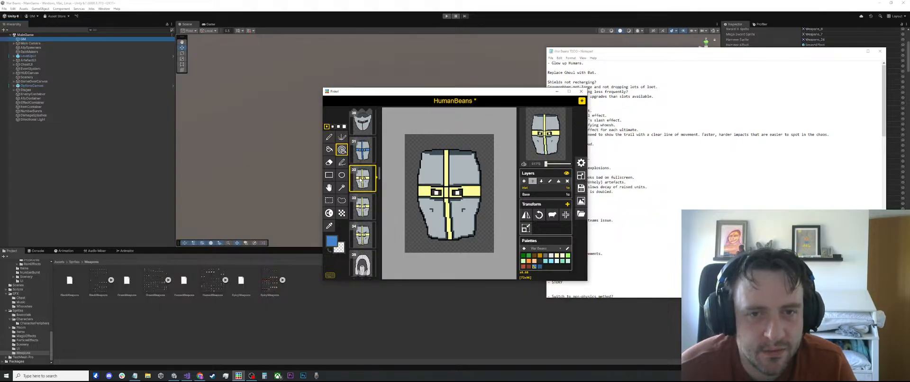
left_click(446, 181)
left_click(366, 203)
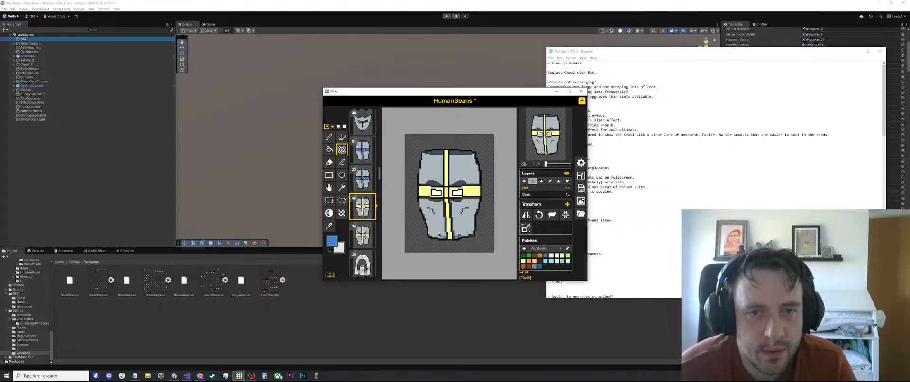
left_click(428, 187)
left_click(362, 234)
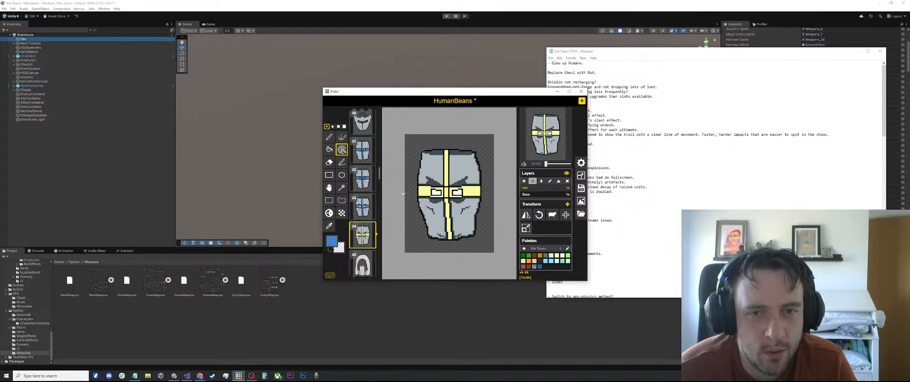
left_click(420, 188)
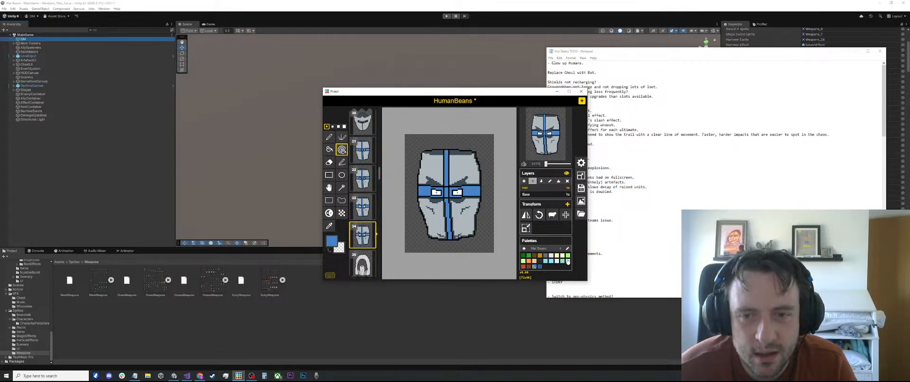
Try the palette's light green on the cross of the helmet in frame 34
left_click(568, 255)
scroll(441, 188, "up", 1)
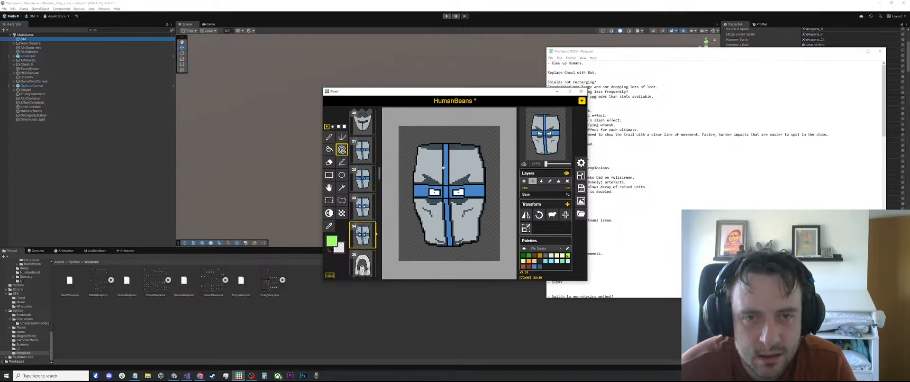
left_click(442, 167)
key("ctrl+z")
Examine the blue-cross helmets in frames 32 to 34, and compare them with the masked helmets in frames 30 and 27
scroll(461, 197, "up", 5)
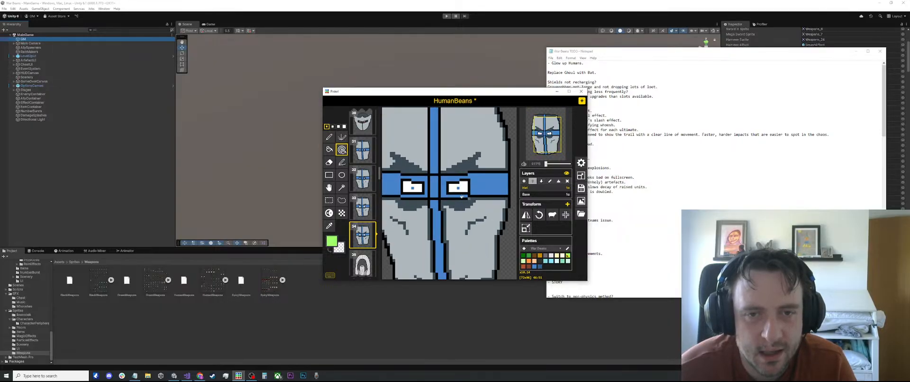
scroll(436, 189, "down", 3)
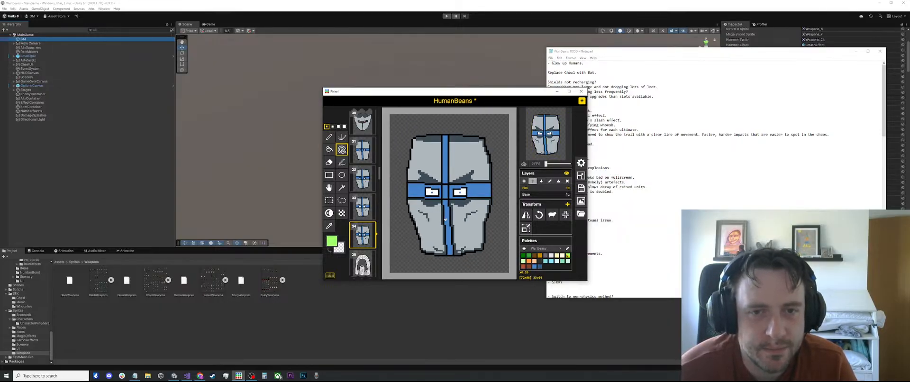
scroll(393, 195, "up", 1)
left_click(362, 207)
left_click(363, 179)
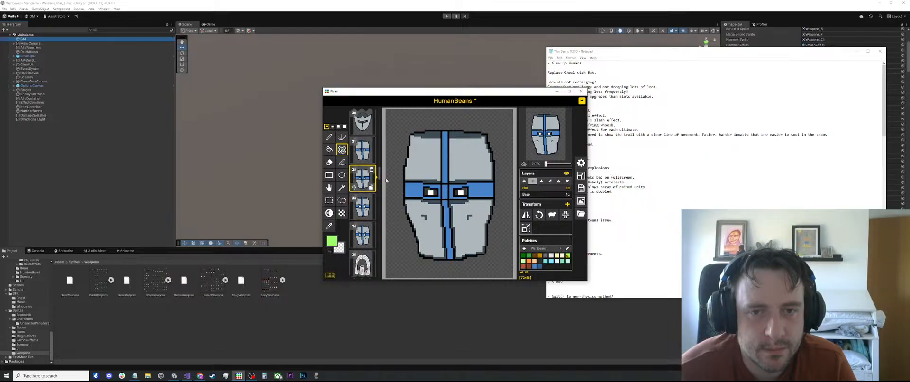
scroll(394, 194, "down", 2)
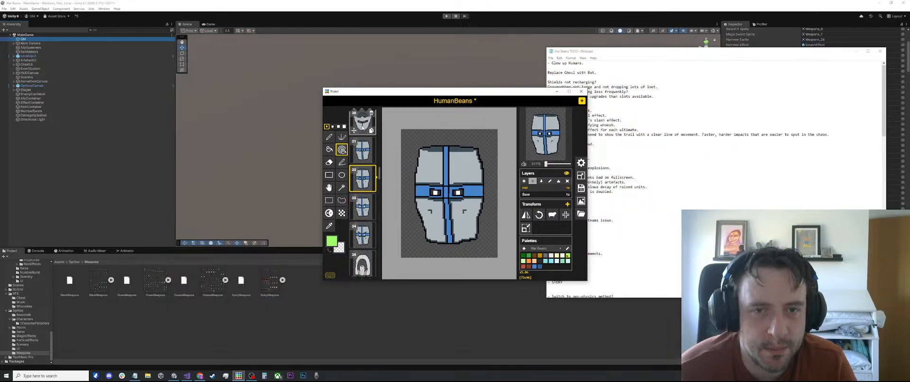
left_click(363, 122)
scroll(363, 169, "up", 3)
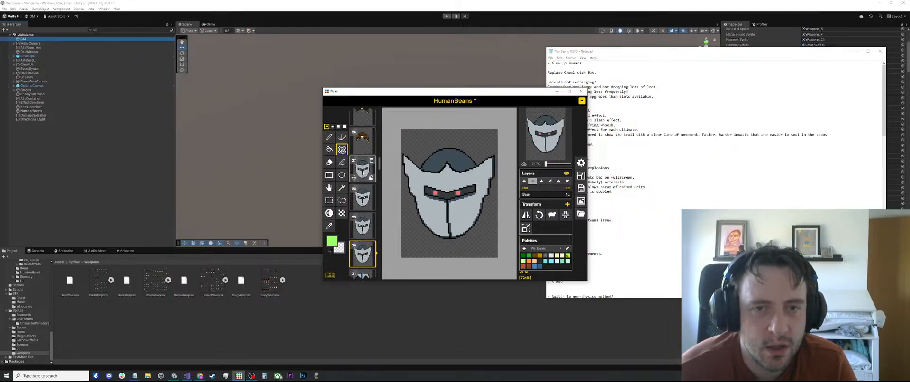
left_click(363, 173)
key("o")
scroll(426, 176, "up", 2)
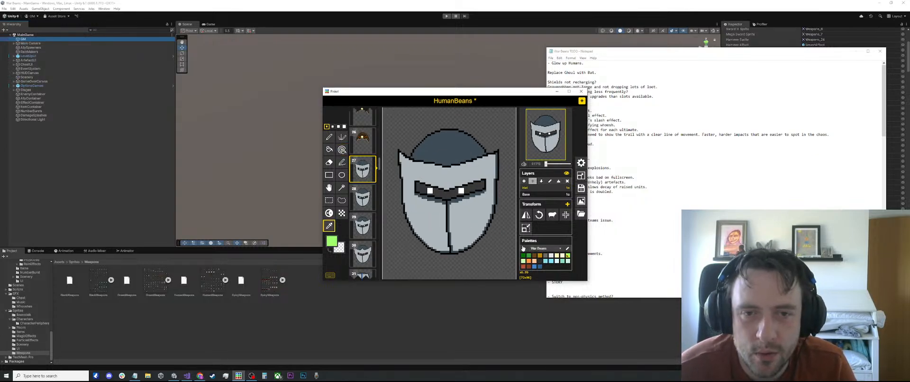
scroll(406, 162, "up", 1)
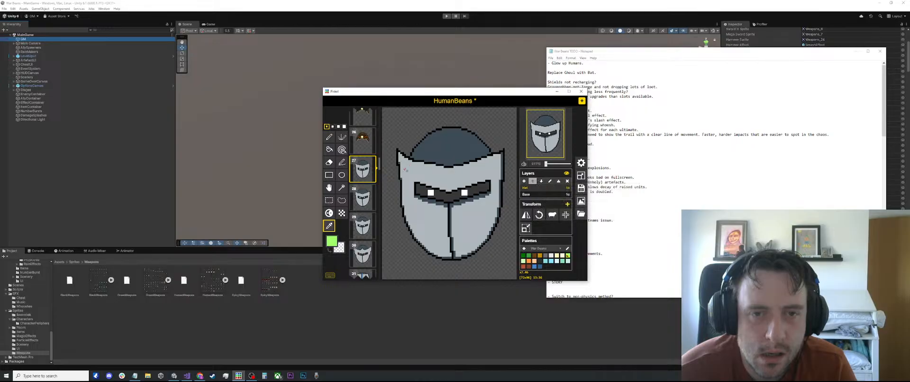
Compare the red-plumed knight helmet in frame 6 with the grey masked helmet in frame 27
left_click(333, 139)
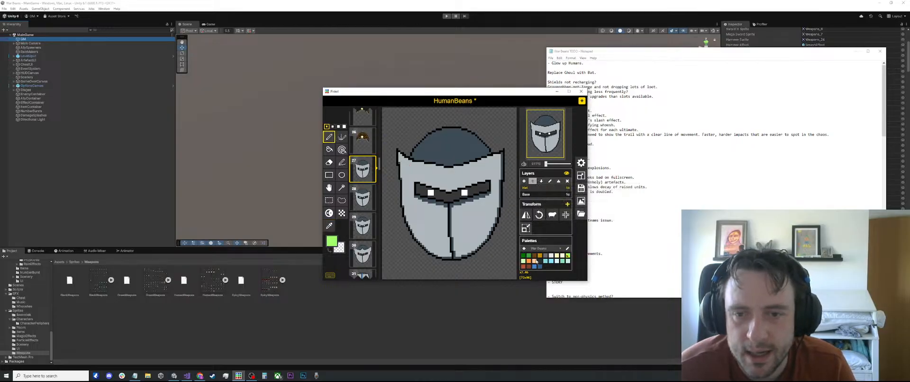
scroll(374, 193, "up", 1)
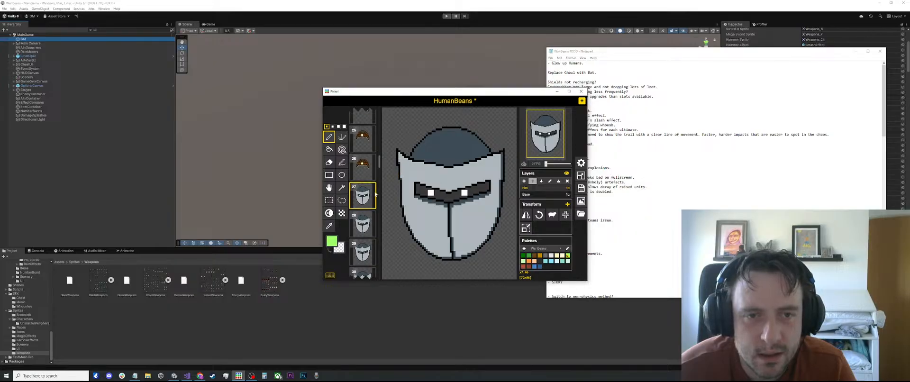
scroll(362, 189, "up", 10)
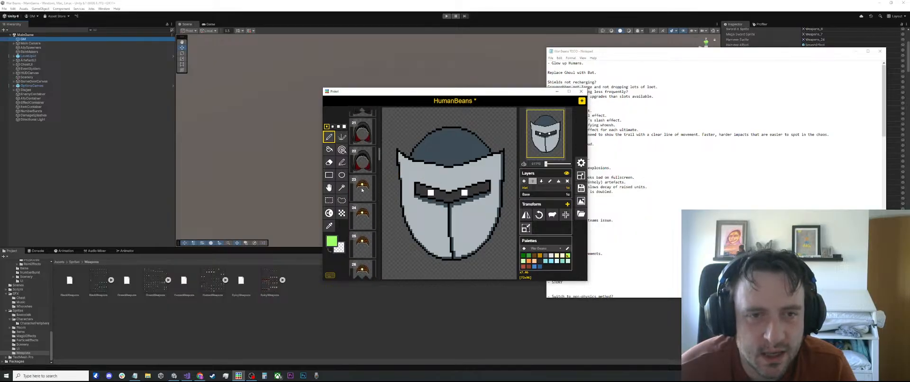
scroll(361, 189, "up", 8)
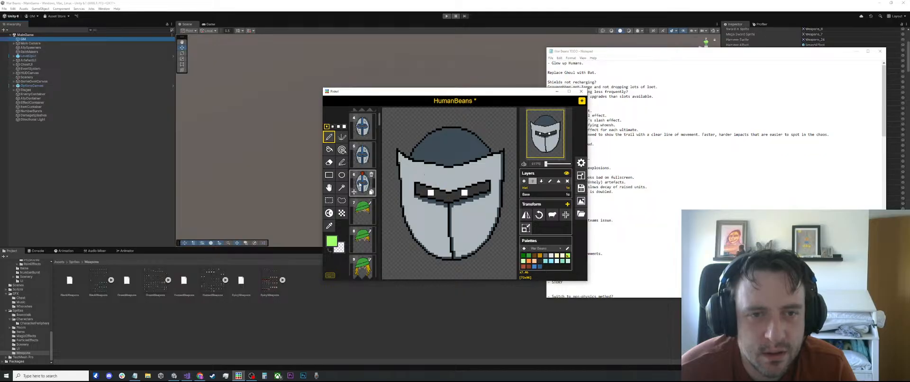
left_click(370, 186)
scroll(371, 184, "down", 10)
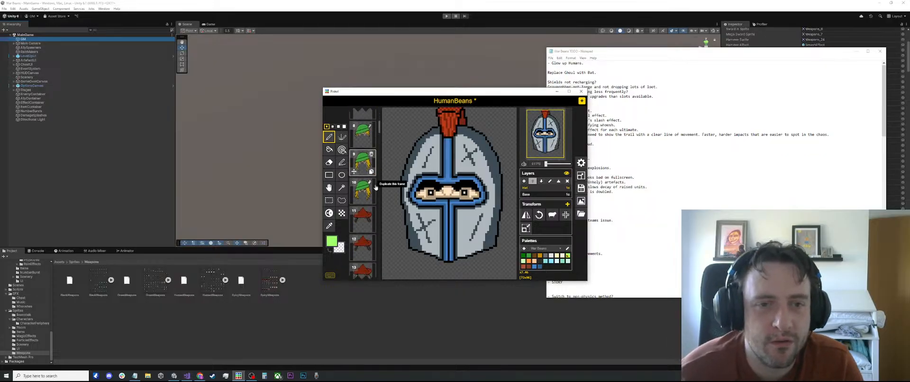
scroll(378, 175, "down", 3)
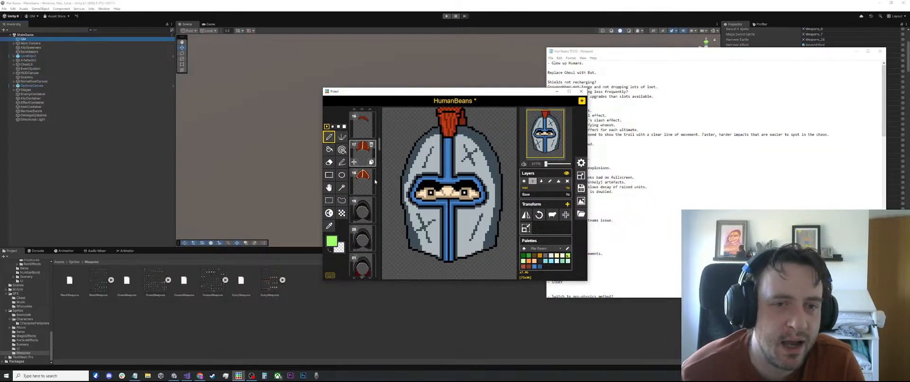
scroll(374, 181, "down", 7)
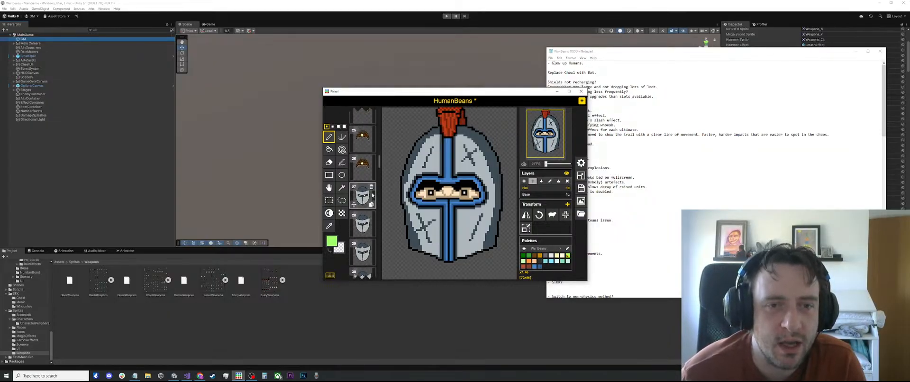
mouse_move(374, 243)
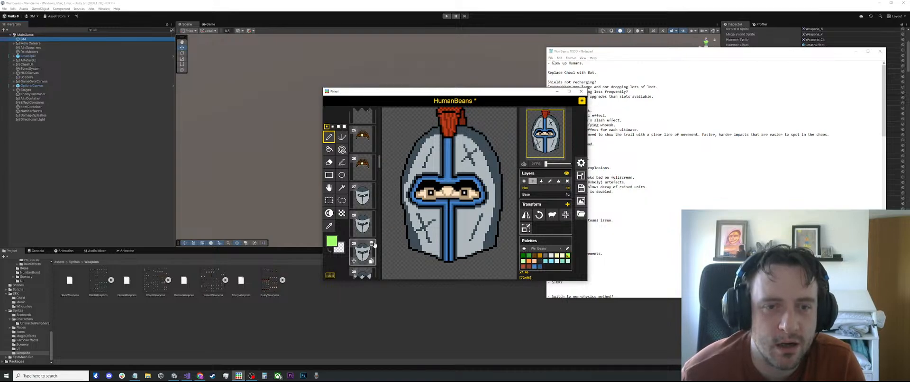
left_click(361, 190)
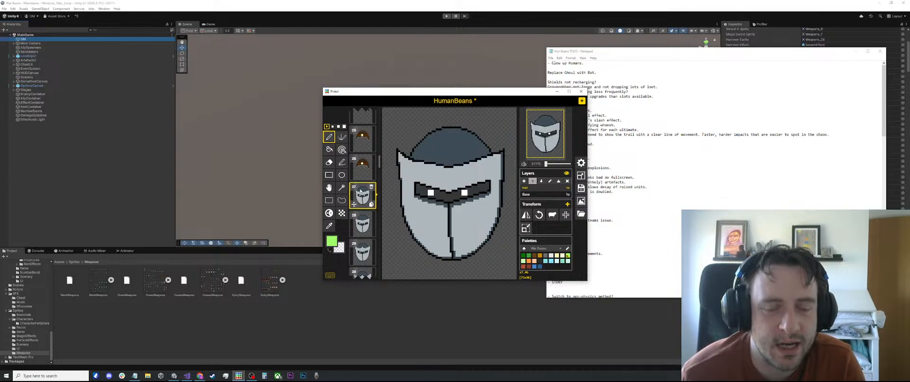
Replace the grey masked helmet in frame 28 with a copy of the red-plumed knight helmet from frame 6
scroll(361, 191, "up", 15)
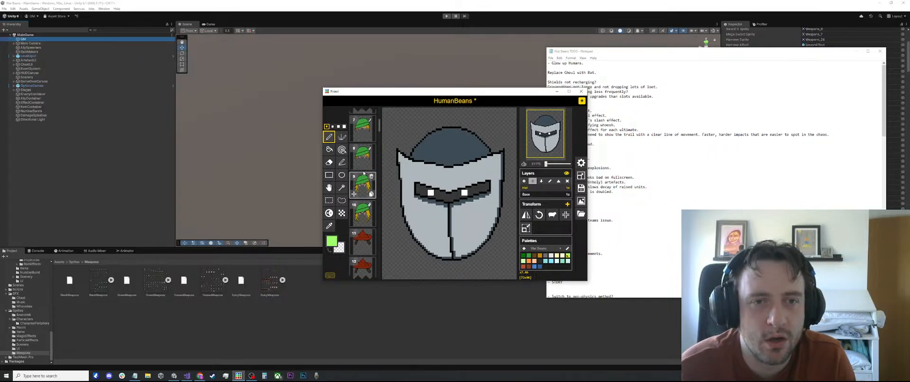
left_click(362, 180)
scroll(480, 141, "down", 3)
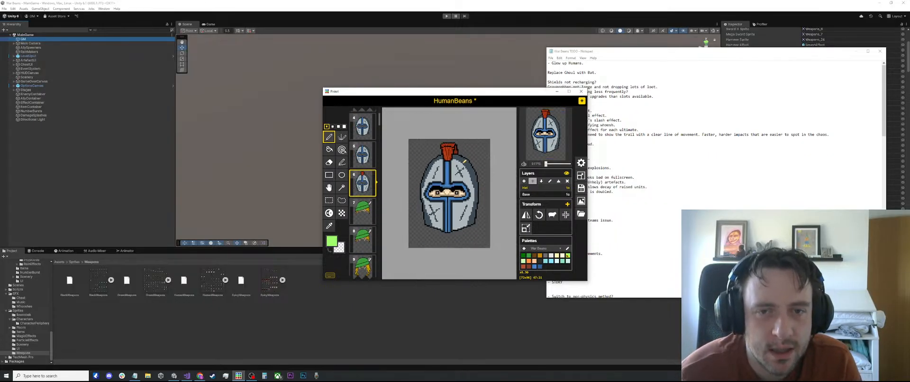
key("s")
left_click_drag(481, 141, 392, 239)
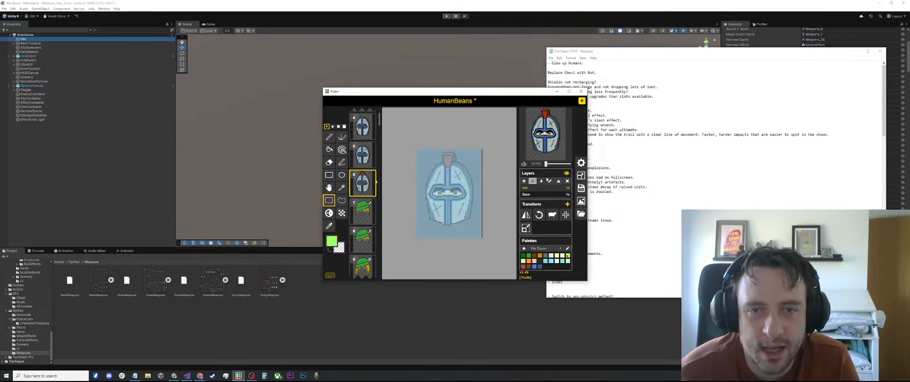
scroll(363, 194, "down", 15)
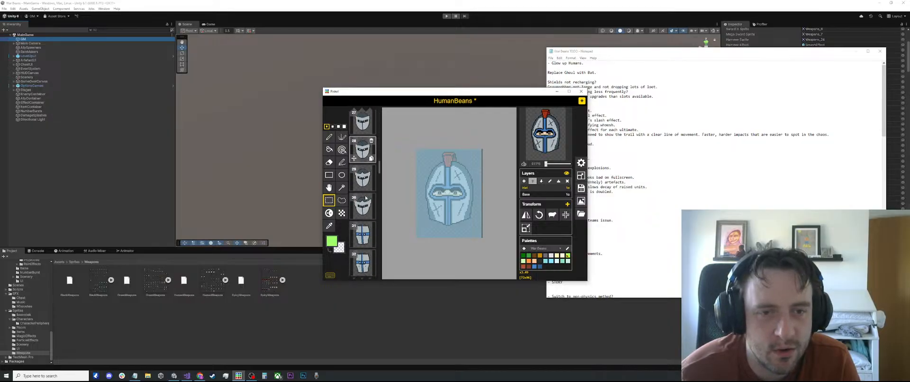
left_click(363, 225)
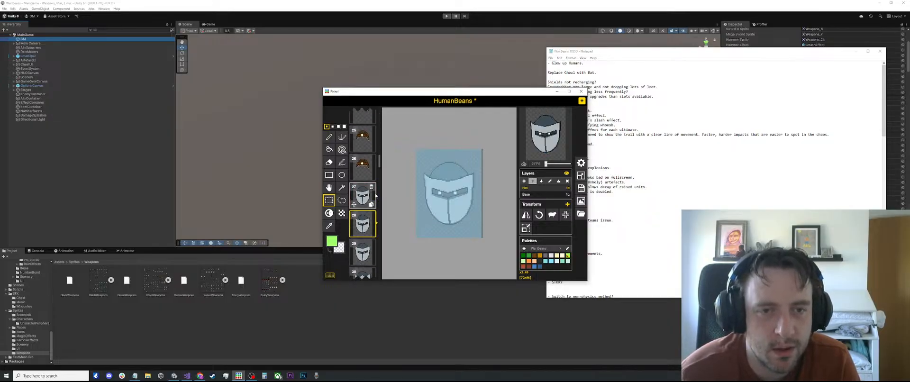
key("Delete")
key("ctrl+v")
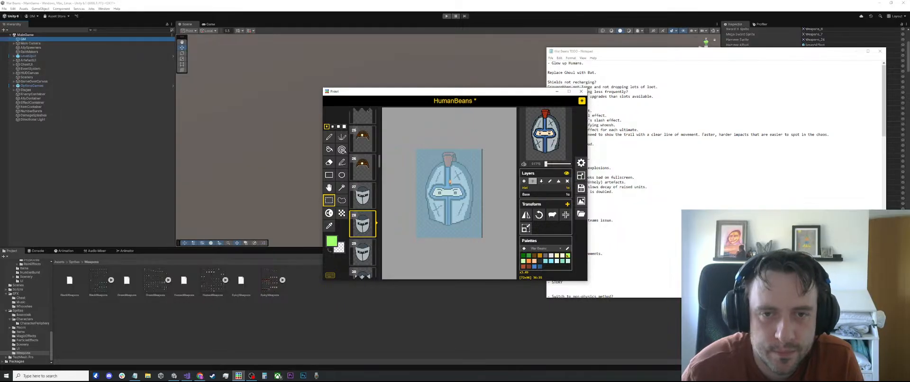
left_click(460, 217)
left_click(502, 210)
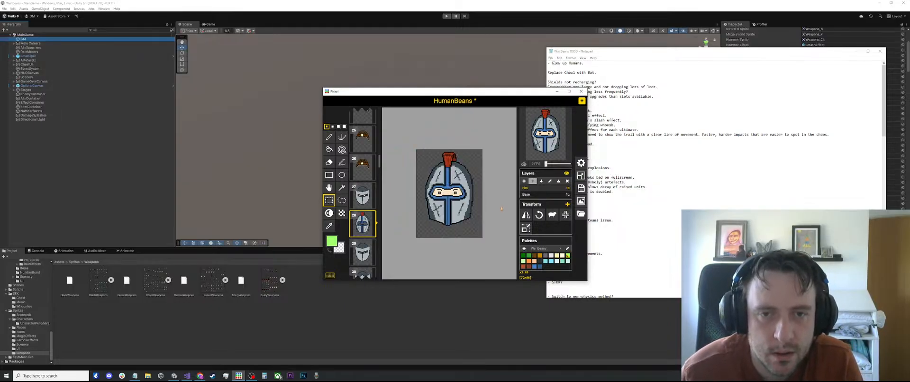
Try filling the skin area behind the frame 28 helmet's visor with the palette's dark grey
scroll(442, 189, "up", 5)
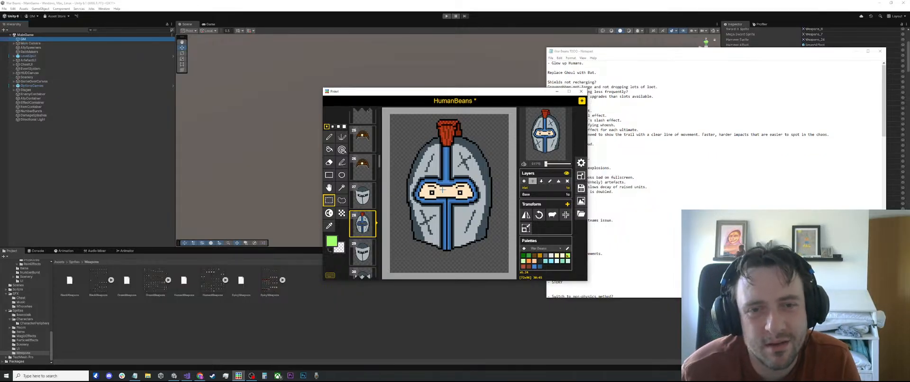
key("ctrl+z")
key("ctrl+y")
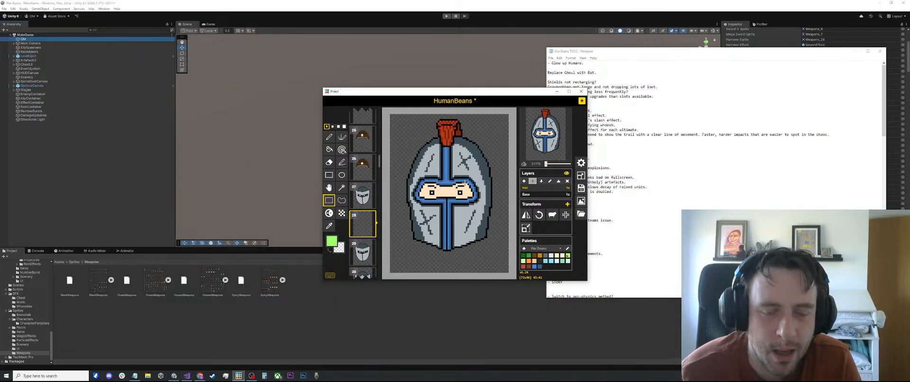
scroll(465, 183, "up", 4)
key("o")
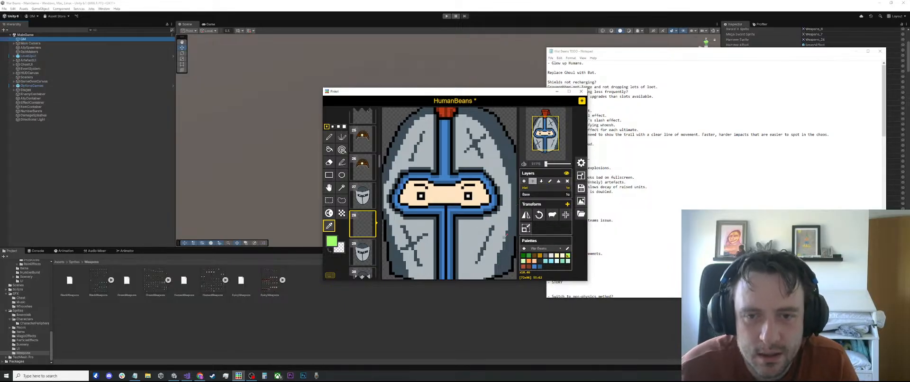
left_click(539, 261)
key("b")
left_click(450, 193)
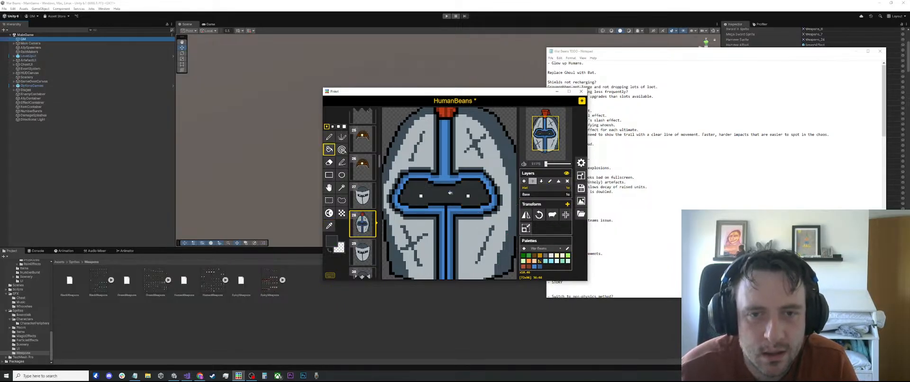
scroll(450, 192, "down", 4)
key("ctrl+z")
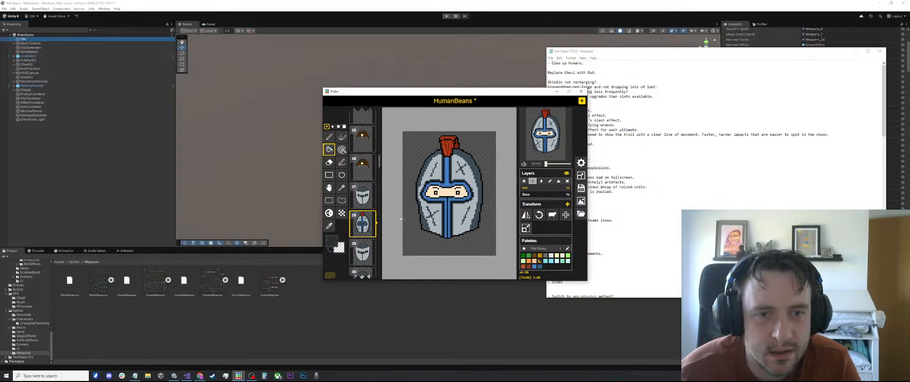
Check the knight helmet in frame 6, and fill the skin in frame 28's eye opening with dark grey
scroll(362, 192, "up", 8)
scroll(363, 193, "up", 4)
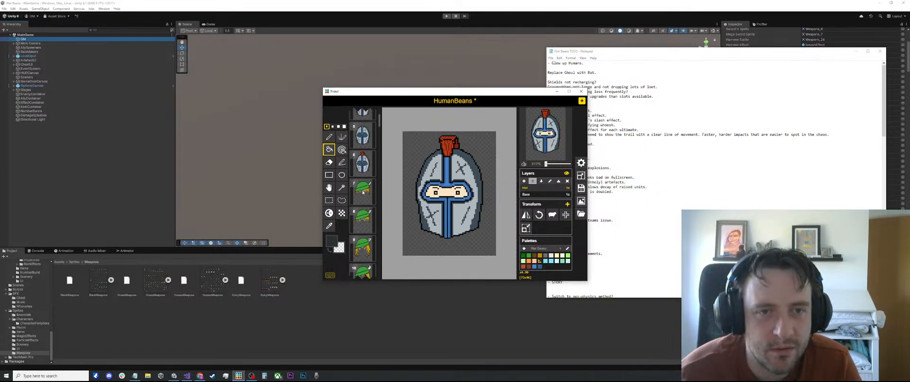
left_click(363, 235)
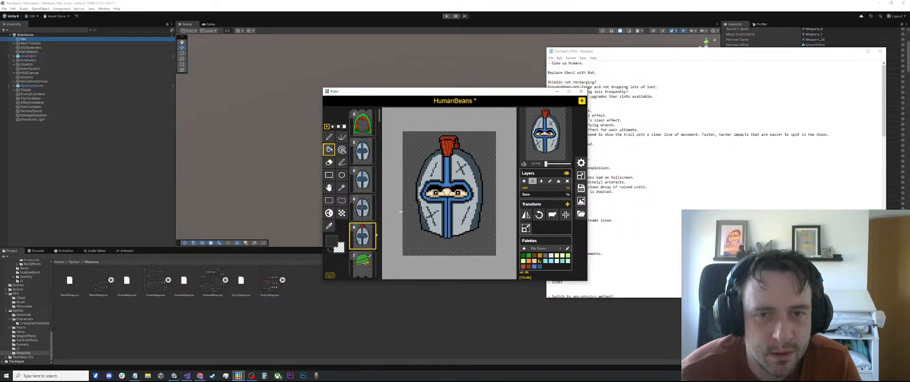
scroll(372, 212, "down", 12)
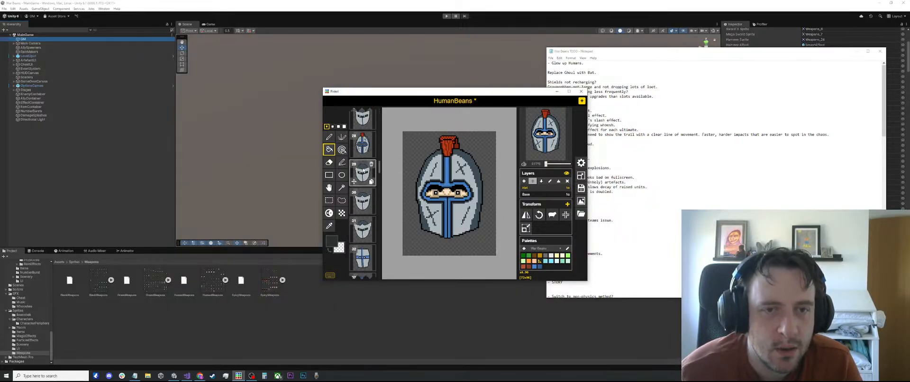
left_click(361, 171)
key("Up")
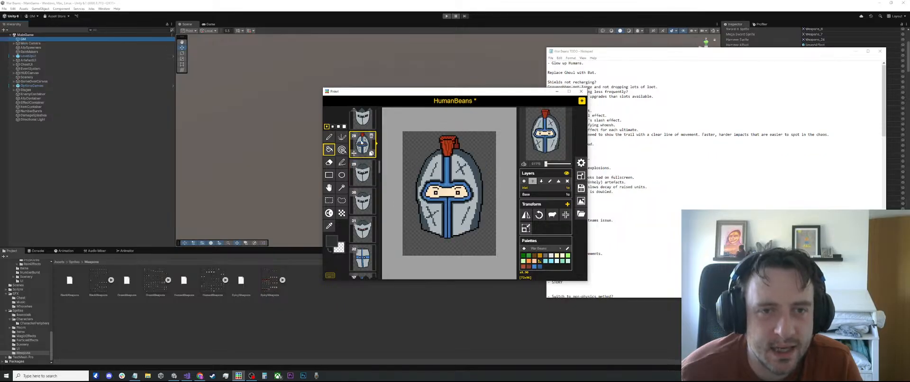
left_click(443, 190)
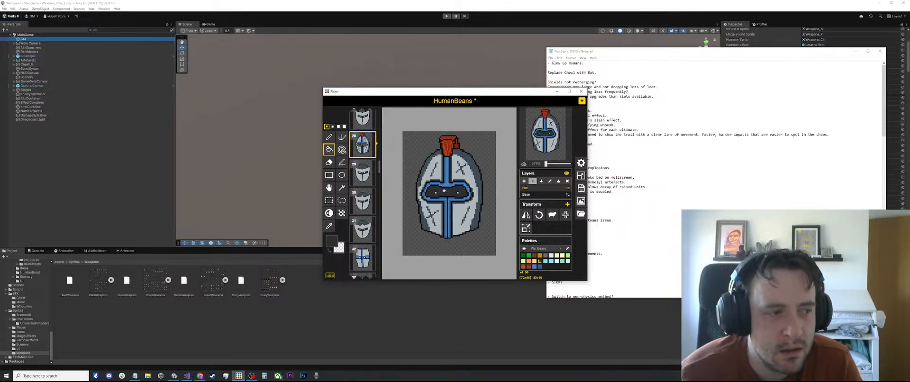
Move the sprite editor window towards the screen's upper left and enlarge it
scroll(444, 190, "up", 4)
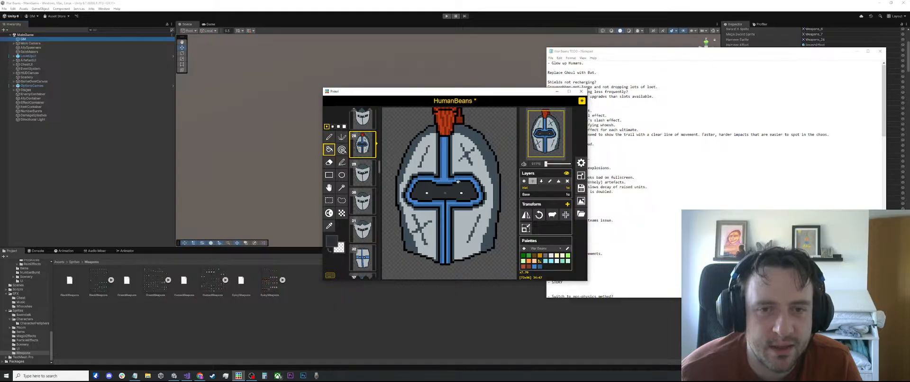
left_click_drag(488, 95, 416, 37)
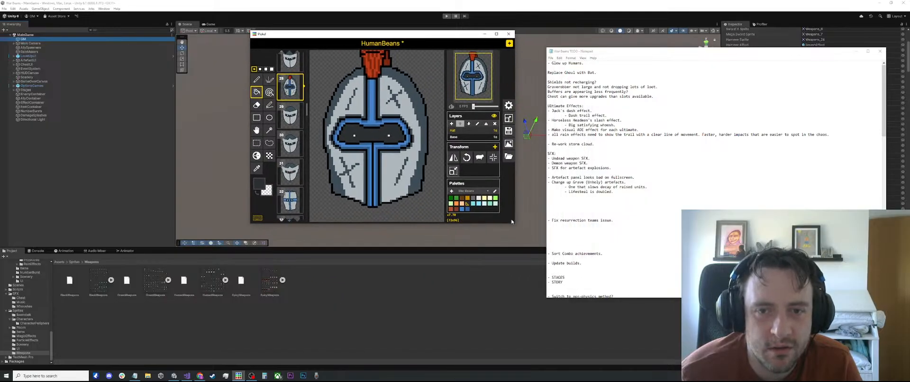
left_click_drag(515, 224, 614, 334)
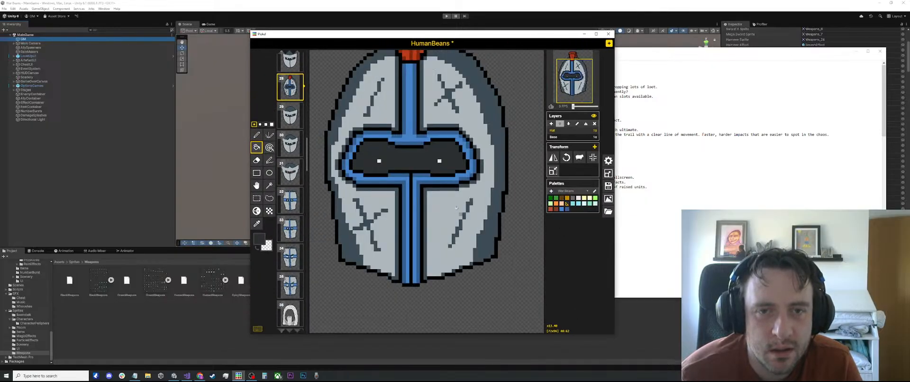
Compare the plumed helmet in frame 28 with the masked helmets in frames 27 and 29 and the moustached head in frame 26
left_click(290, 61)
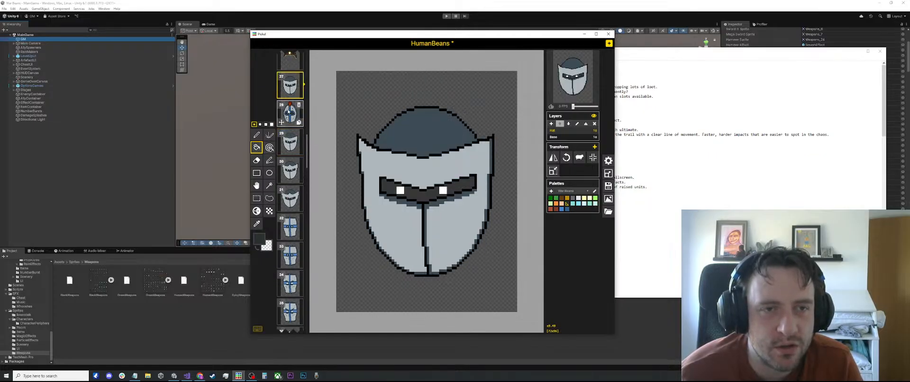
scroll(288, 142, "up", 2)
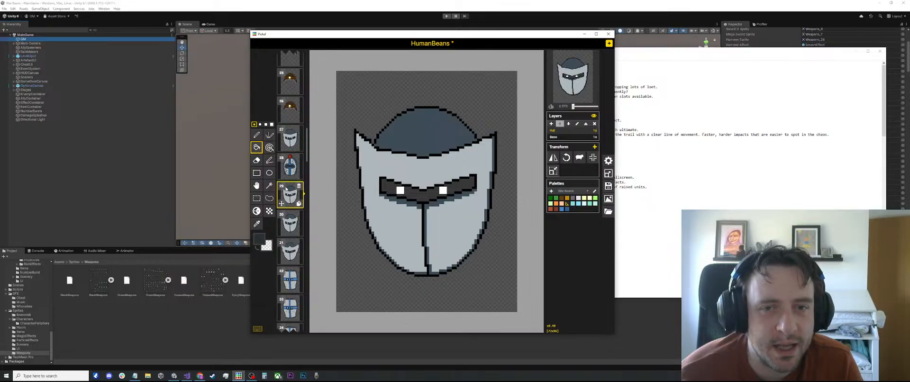
left_click(287, 112)
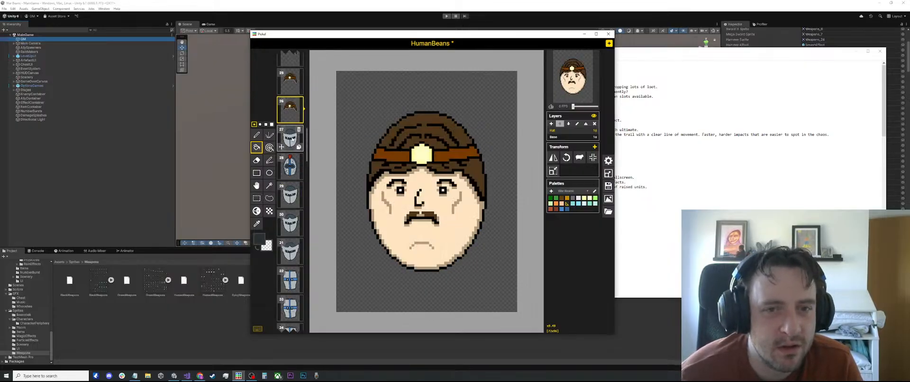
left_click(293, 139)
left_click(290, 165)
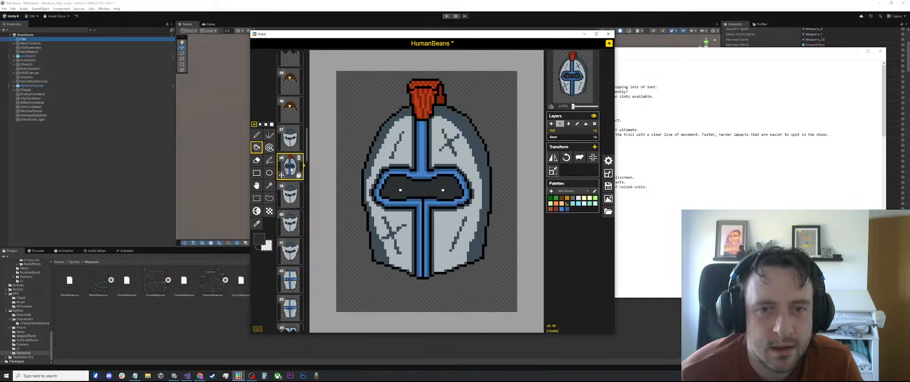
left_click(290, 139)
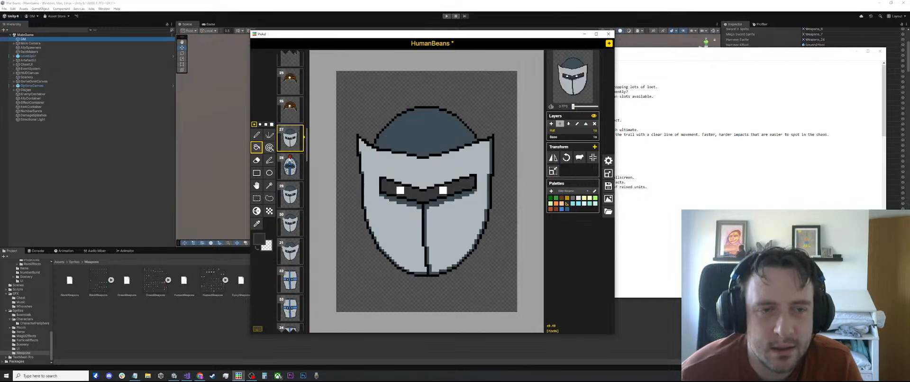
left_click(290, 165)
Enlarge the right eye of the frame 28 helmet to a white square about 3 by 3 pixels, and paint over stray white pixels
scroll(442, 181, "up", 3)
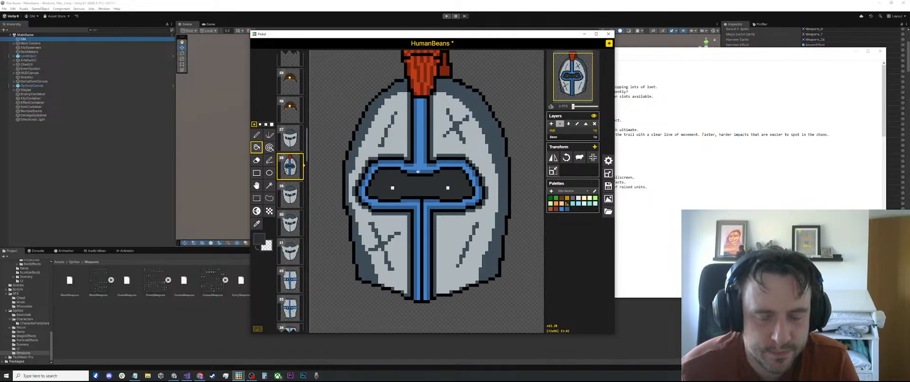
key("o")
left_click(450, 189)
key("p")
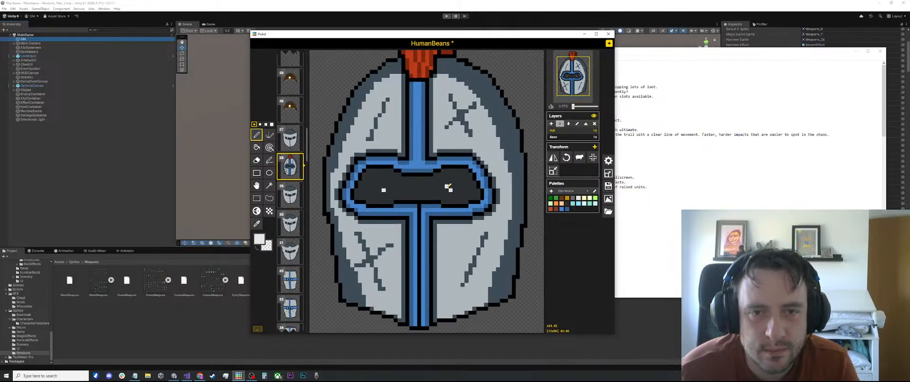
mouse_move(448, 187)
left_mouse_down()
mouse_move(453, 194)
mouse_move(445, 188)
left_mouse_up()
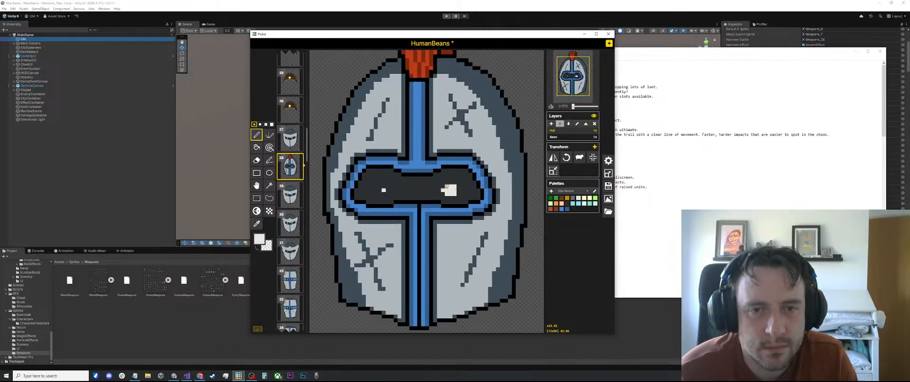
key("e")
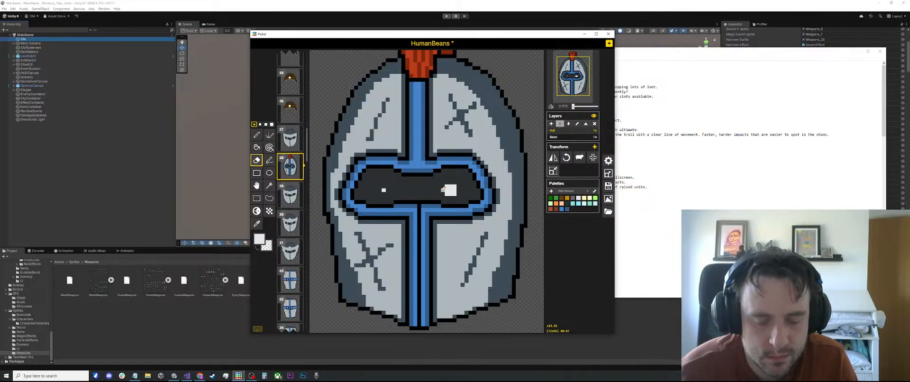
key("o")
left_click(443, 189)
key("p")
Enlarge the left eye of the frame 28 helmet to a matching white square about 3 by 3 pixels
key("o")
left_click(384, 189)
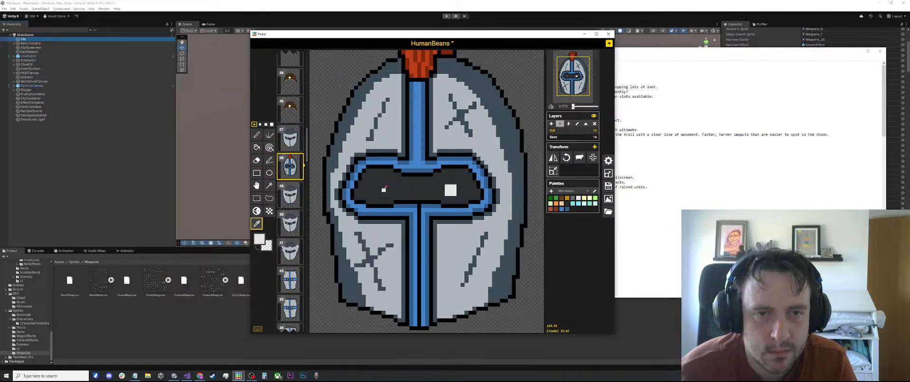
key("p")
left_click_drag(378, 187, 388, 189)
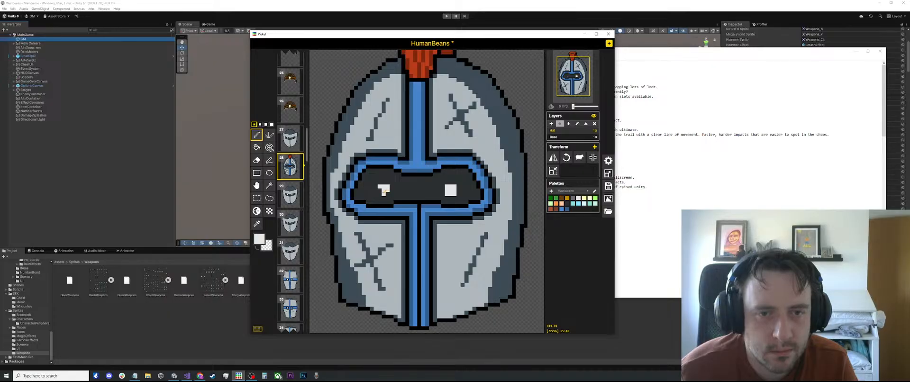
Compare the white-eyed knight helmet in frame 28 with the grey masked helmet in frame 27
scroll(398, 187, "down", 3)
scroll(400, 185, "down", 1)
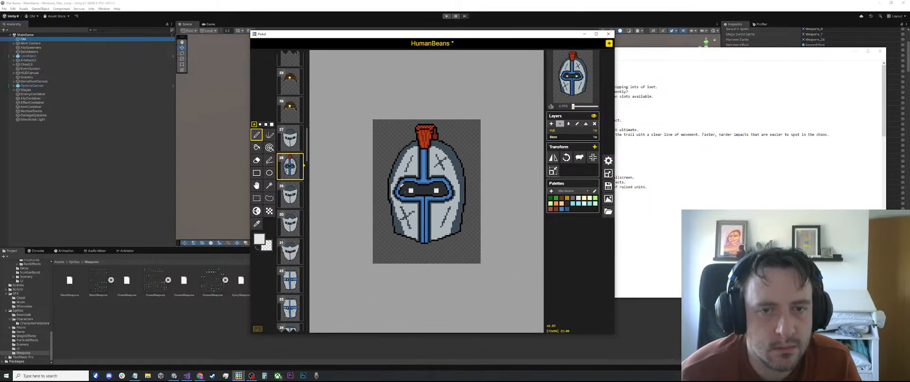
left_click(290, 140)
left_click(290, 165)
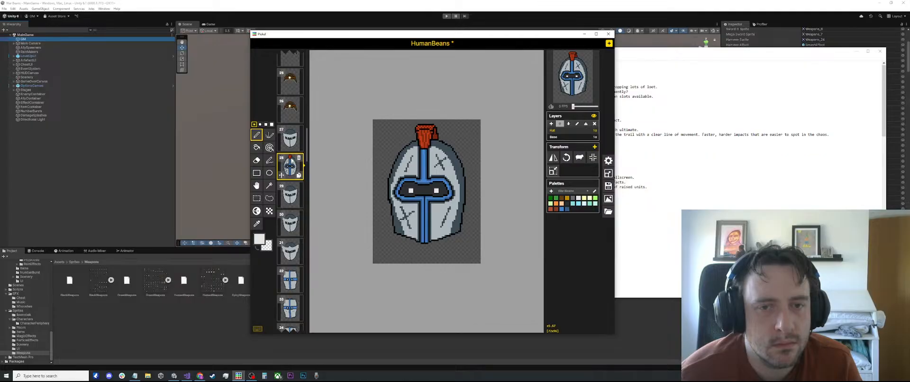
scroll(289, 142, "up", 1)
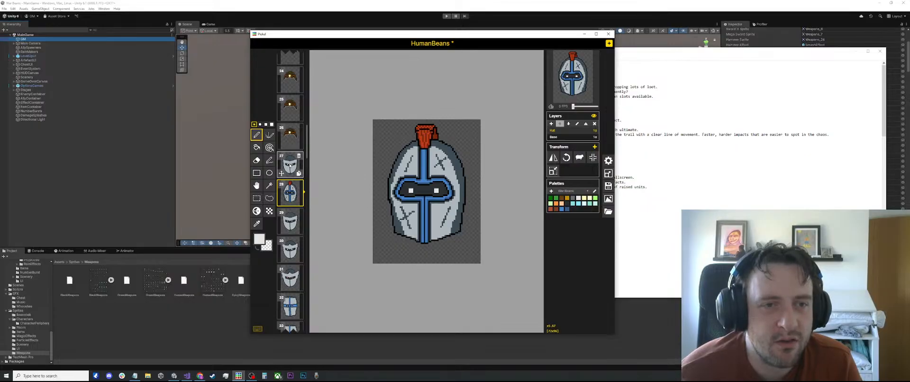
left_click(290, 165)
scroll(488, 151, "up", 3)
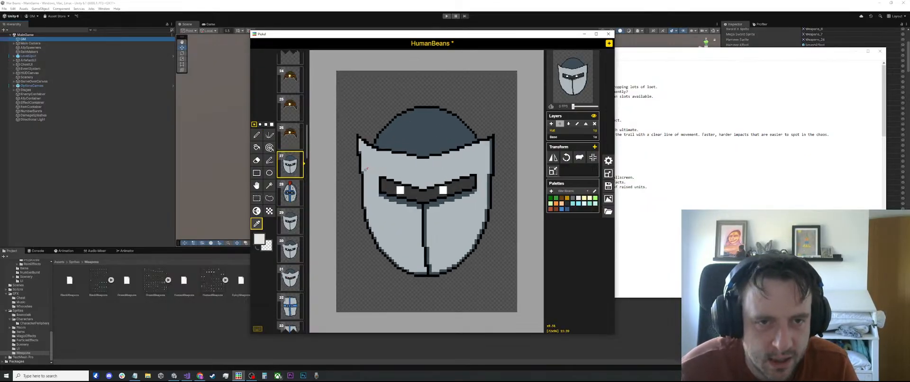
Draw short black lines joining both outer corners of the frame 27 helmet's eye slit to the helmet's side outlines
left_click(361, 168, "alt")
scroll(361, 167, "up", 2)
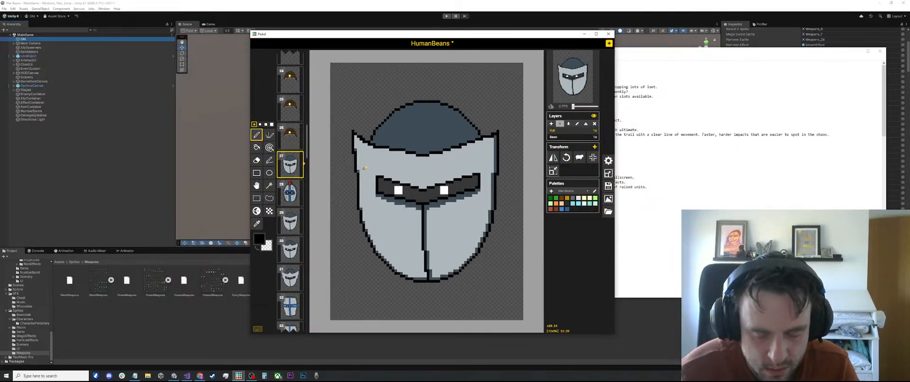
key("l")
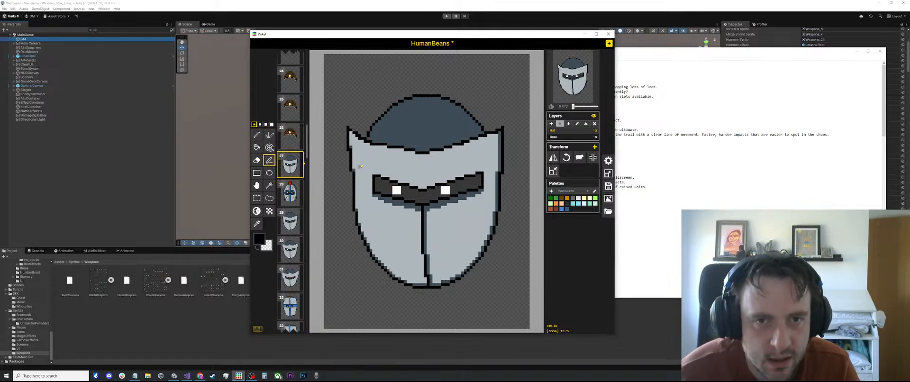
scroll(356, 164, "up", 1)
left_click_drag(346, 162, 366, 168)
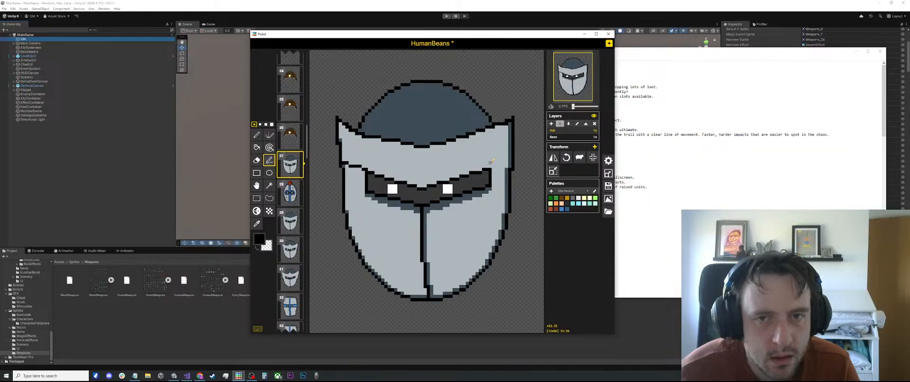
left_click_drag(492, 166, 511, 164)
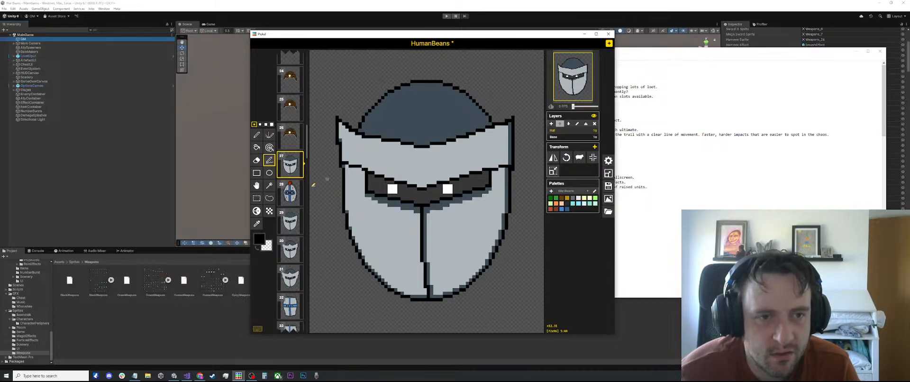
Fill the whole brow area of the frame 27 helmet with the bright blue sampled from the frame 28 helmet
left_click(290, 192)
key("o")
left_click(420, 163)
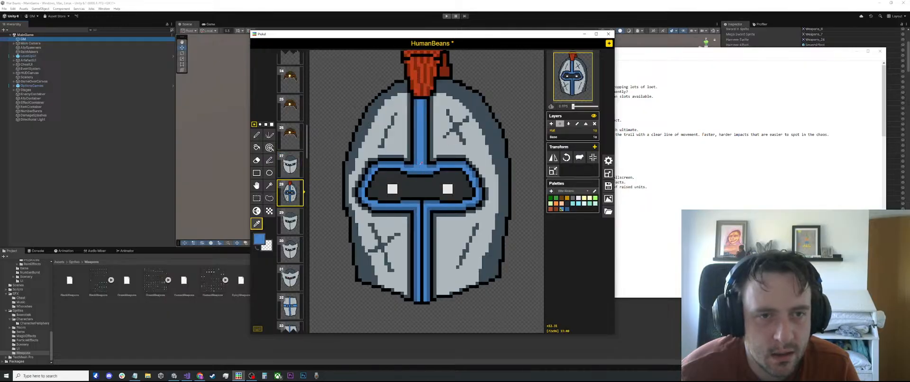
left_click(290, 165)
key("b")
left_click(390, 145)
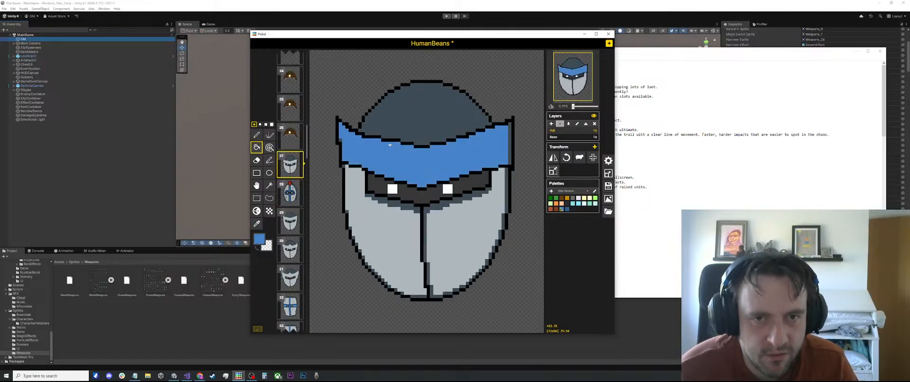
Try a shading line along the upper edge of frame 27's blue brow in the darker blue sampled from frame 28, and undo it
scroll(389, 144, "down", 1)
left_click(290, 192)
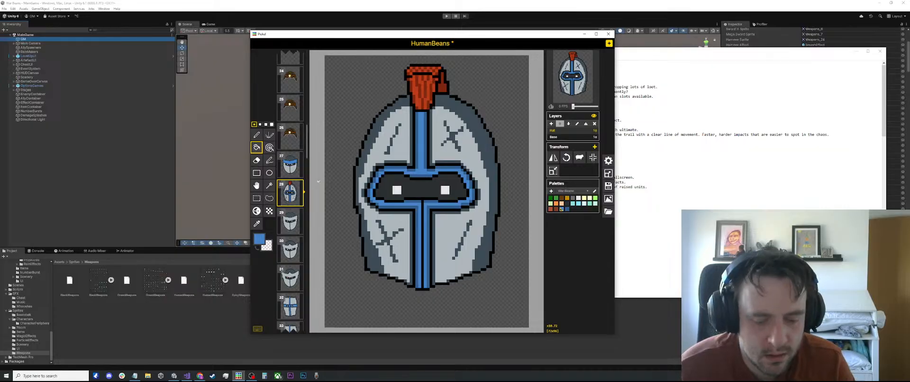
key("o")
left_click(393, 163)
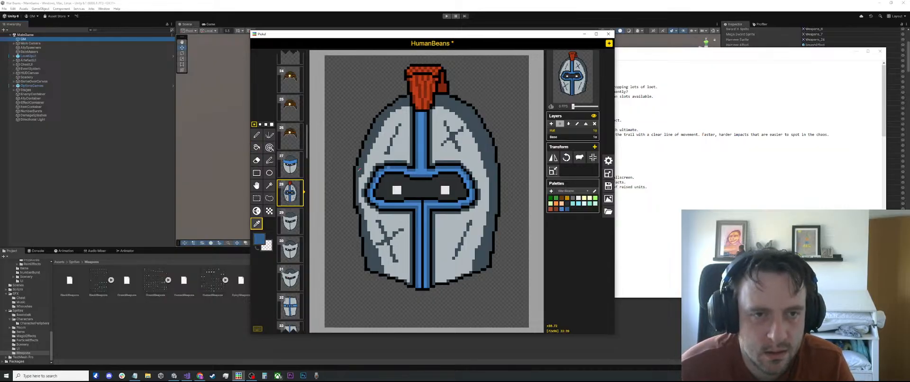
left_click(290, 165)
scroll(350, 163, "up", 1)
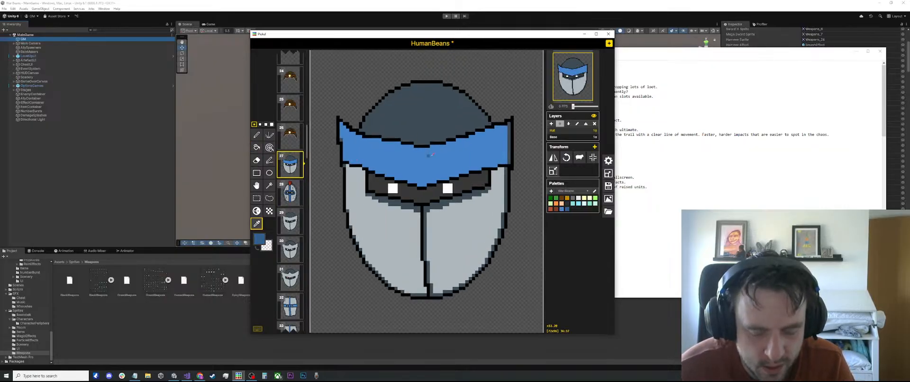
key("l")
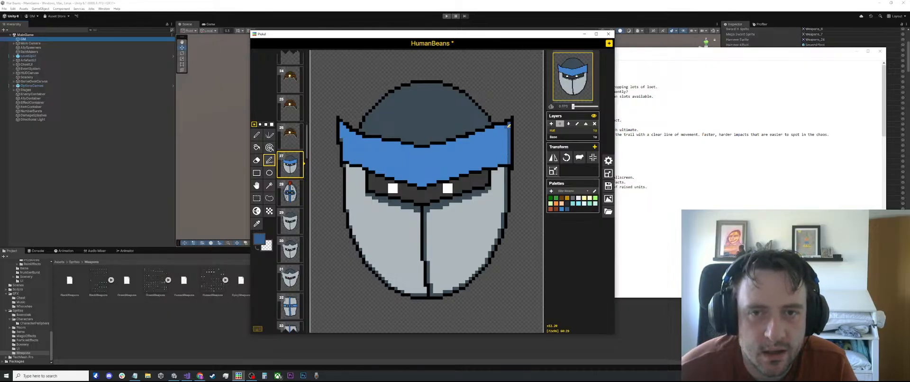
left_click_drag(508, 125, 435, 145)
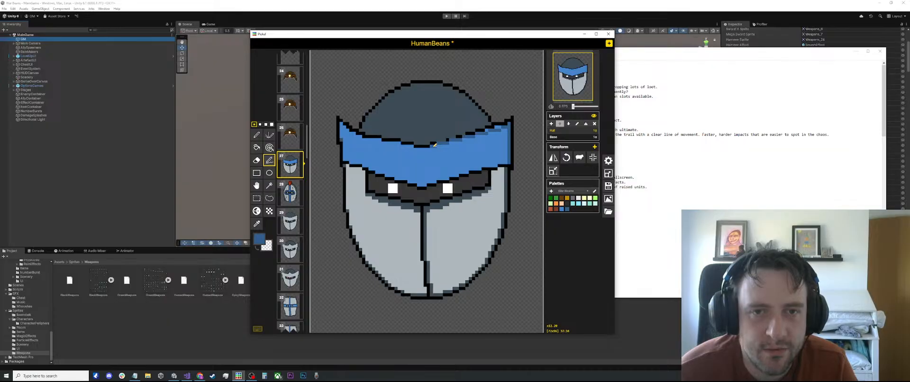
key("ctrl+z")
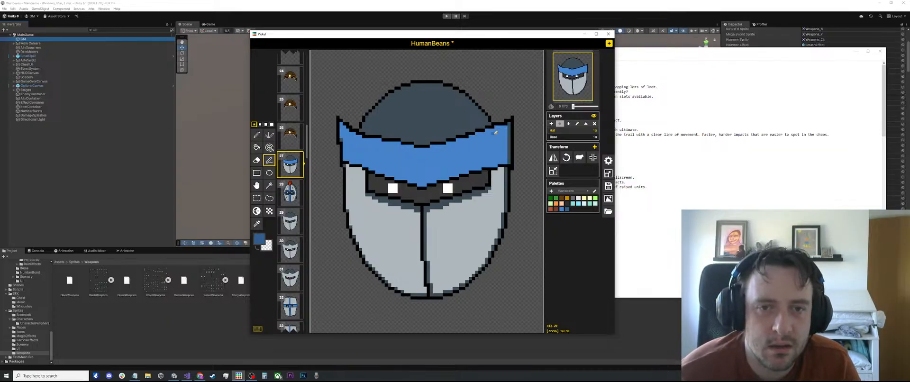
Undo the blue brow fill and black side lines in frame 27, and try a dark blue stroke across the brow
scroll(495, 133, "down", 2)
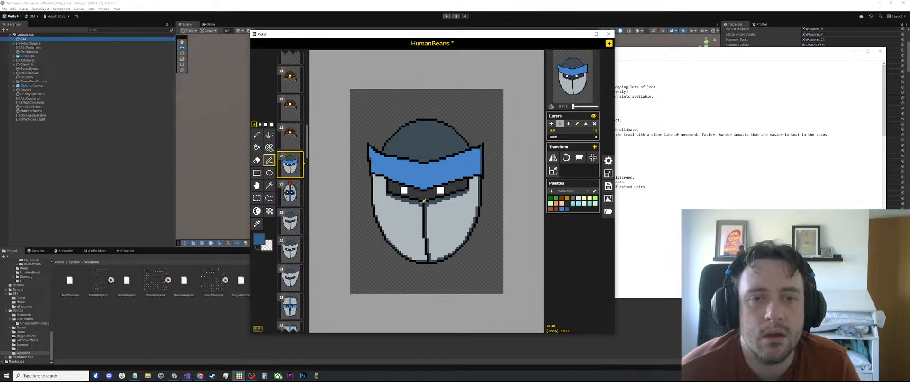
key("ctrl+z")
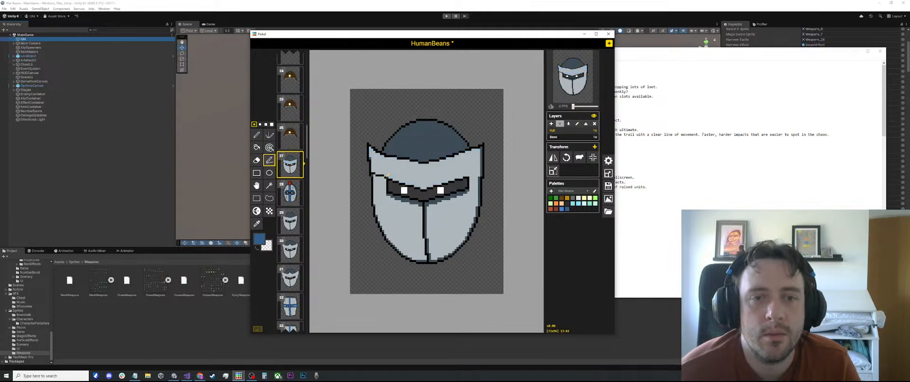
scroll(386, 163, "up", 1)
scroll(386, 163, "up", 1)
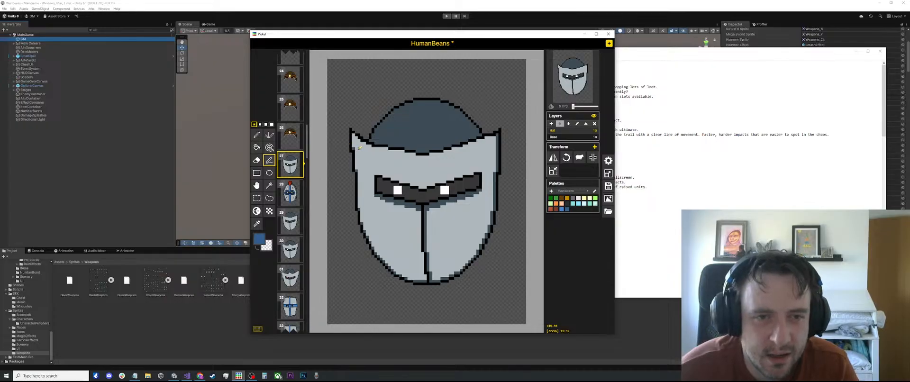
left_click_drag(359, 150, 395, 162)
key("ctrl+z")
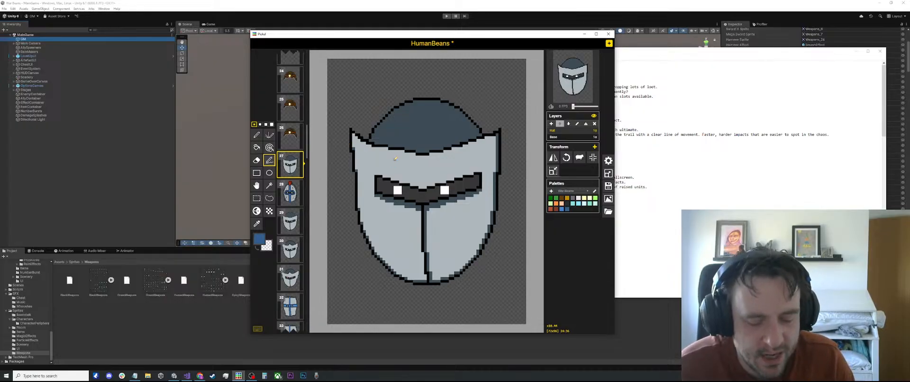
Draw a black line across the frame 27 helmet's brow, following its curved upper edge to outline a narrow headband
key("o")
left_click(394, 145)
key("l")
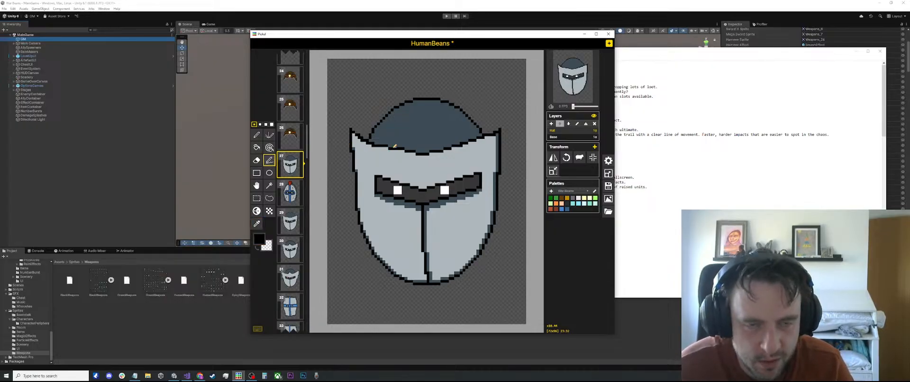
mouse_move(356, 150)
left_mouse_down()
mouse_move(414, 168)
mouse_move(500, 147)
left_mouse_up()
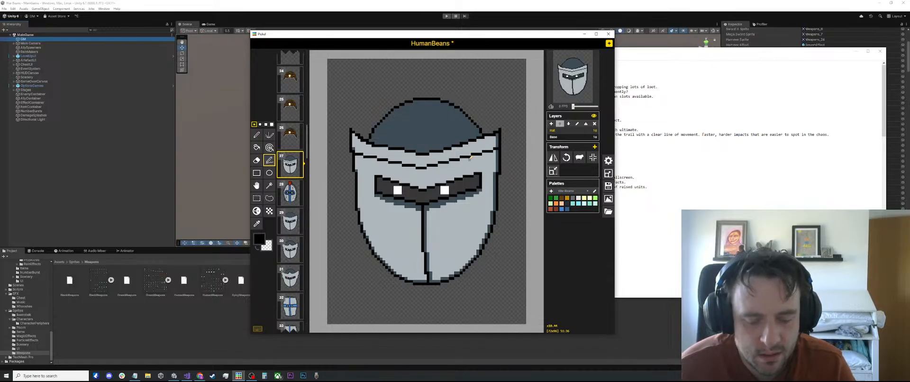
Fill the narrow headband of the frame 27 helmet with the bright blue sampled from the frame 28 helmet
key("o")
left_click(290, 192)
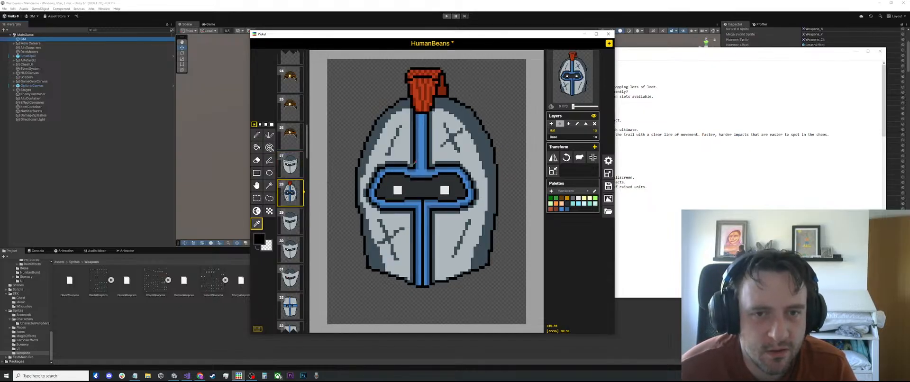
left_click(421, 164)
left_click(290, 164)
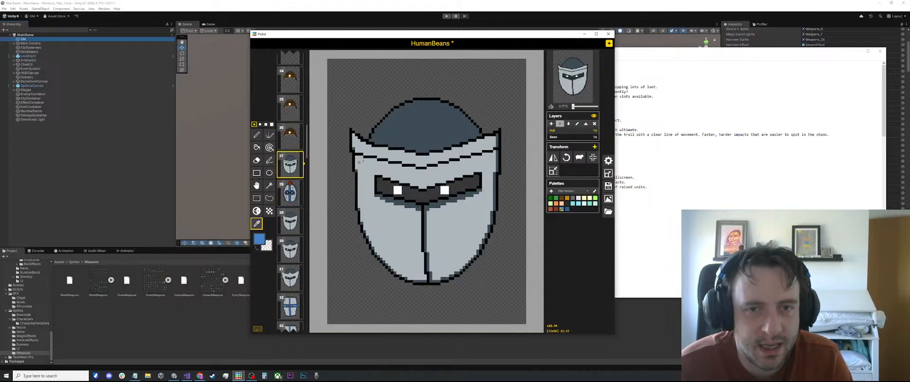
key("b")
left_click(423, 149)
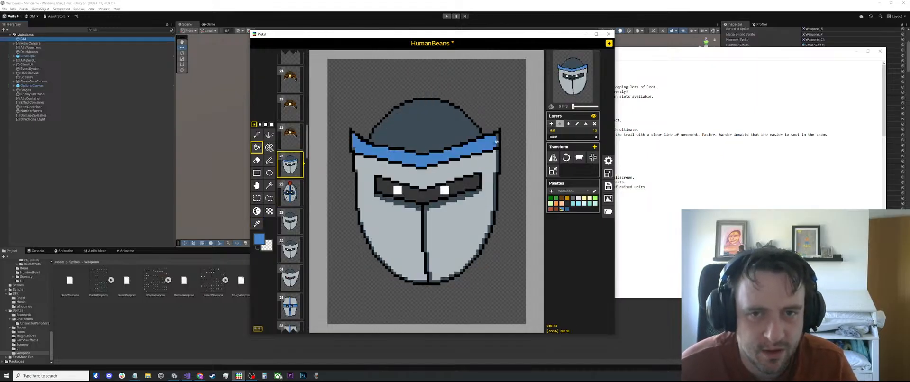
Examine the blue headband on the frame 27 helmet and compare it with the plumed knight helmet in frame 28
scroll(496, 141, "up", 2)
key("p")
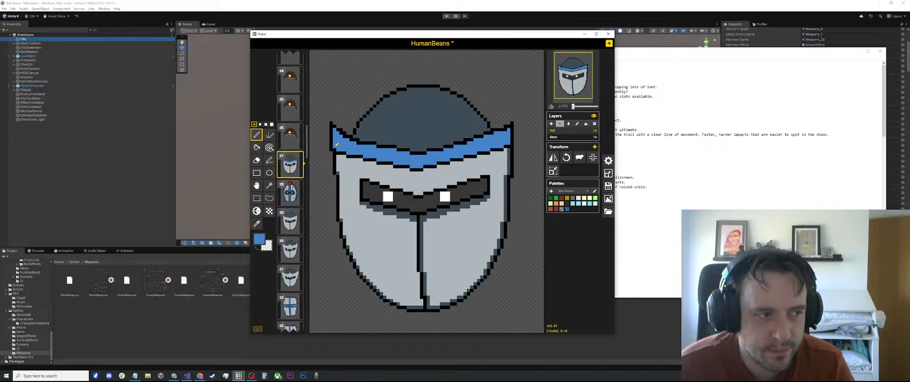
scroll(427, 146, "down", 3)
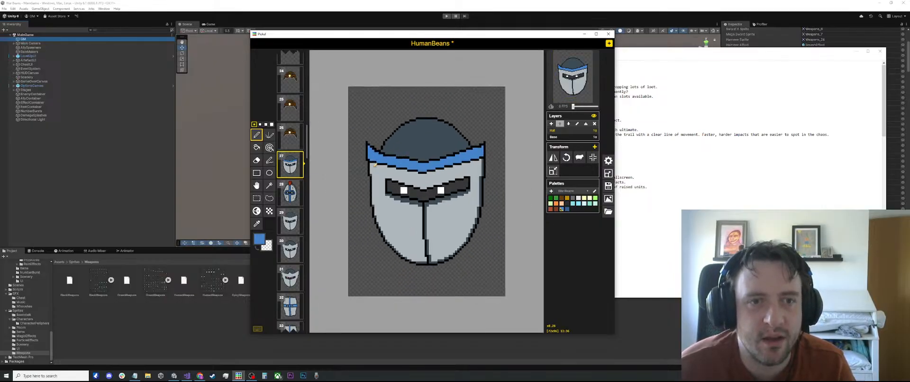
scroll(333, 160, "up", 1)
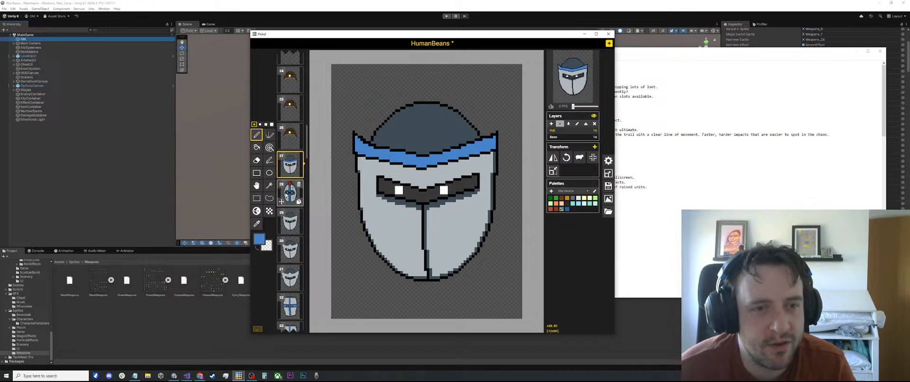
left_click(290, 195)
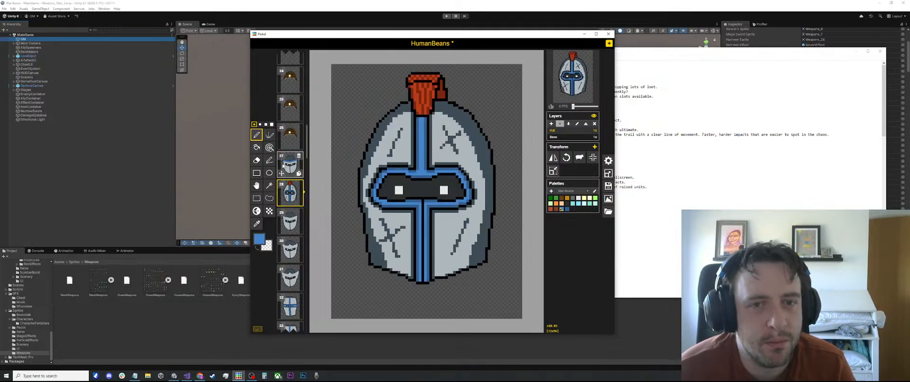
left_click(283, 165)
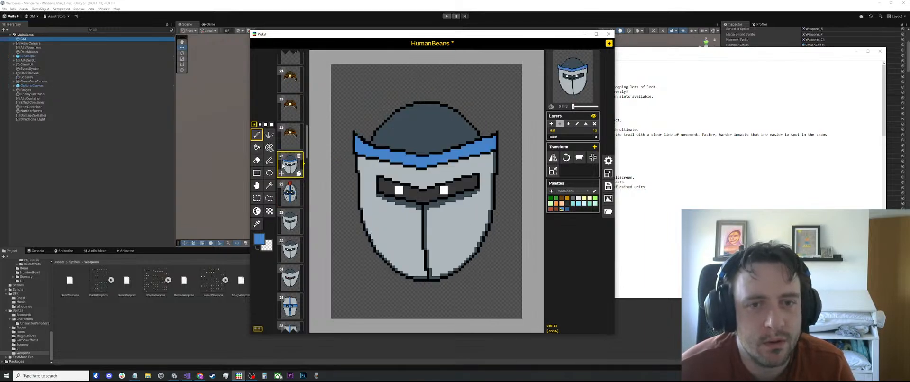
left_click(286, 194)
left_click(287, 168)
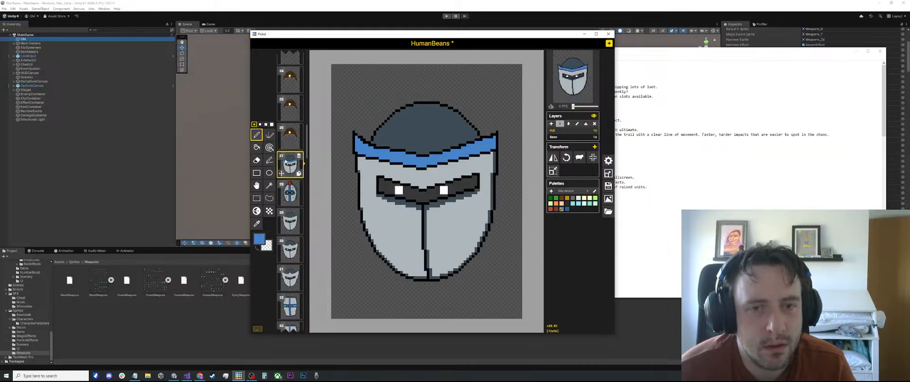
left_click(288, 182)
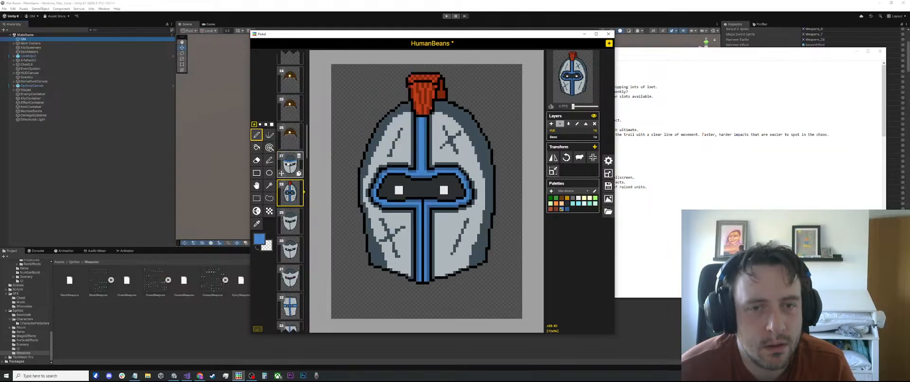
left_click(288, 163)
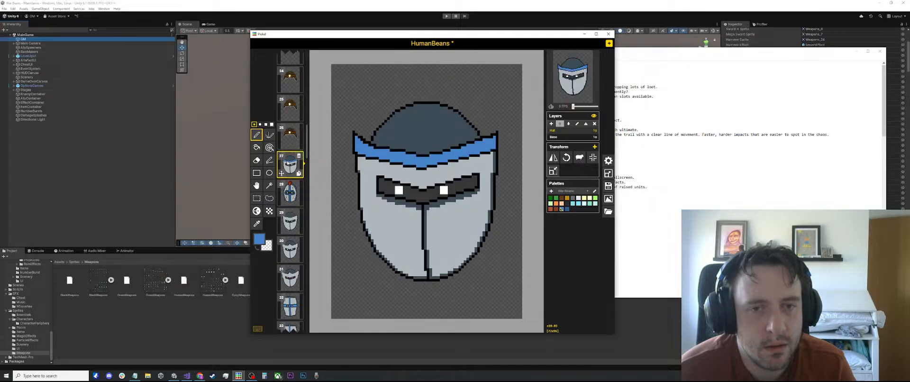
scroll(449, 189, "up", 3)
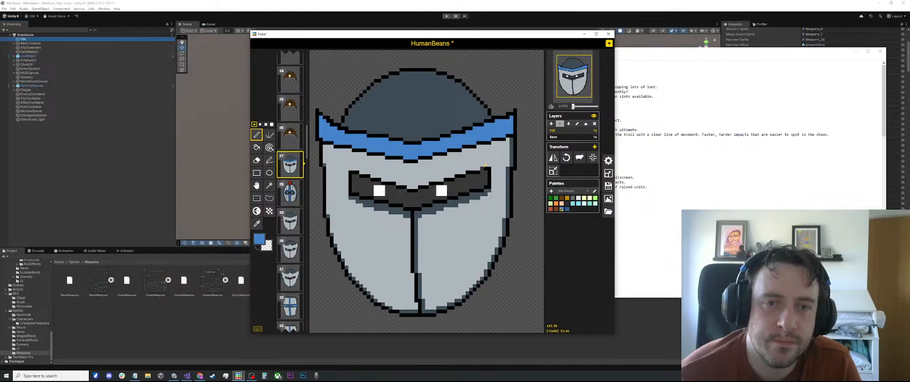
scroll(483, 167, "down", 3)
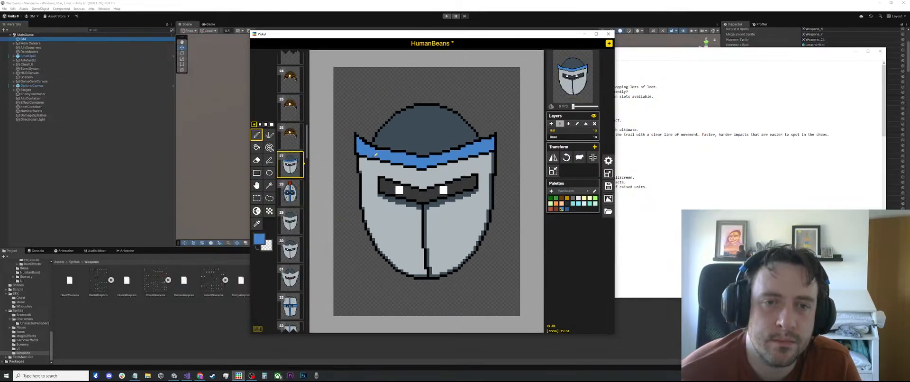
Undo the blue headband fill in frame 27 and compare the helmet with the plumed one in frame 28
key("ctrl+z")
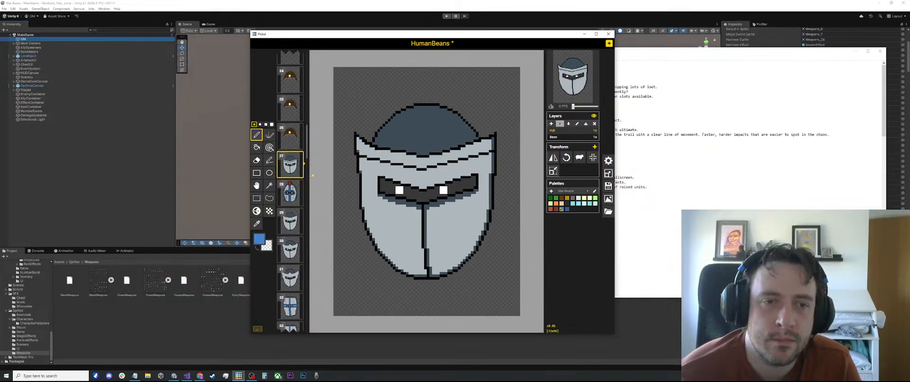
left_click(290, 192)
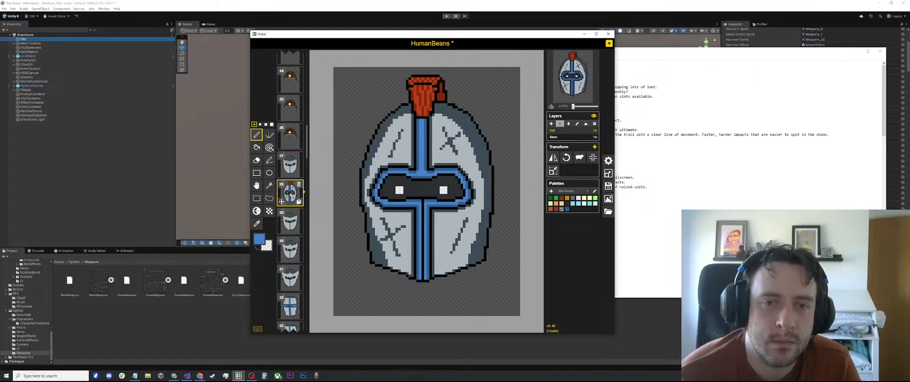
left_click(293, 166)
left_click(291, 195)
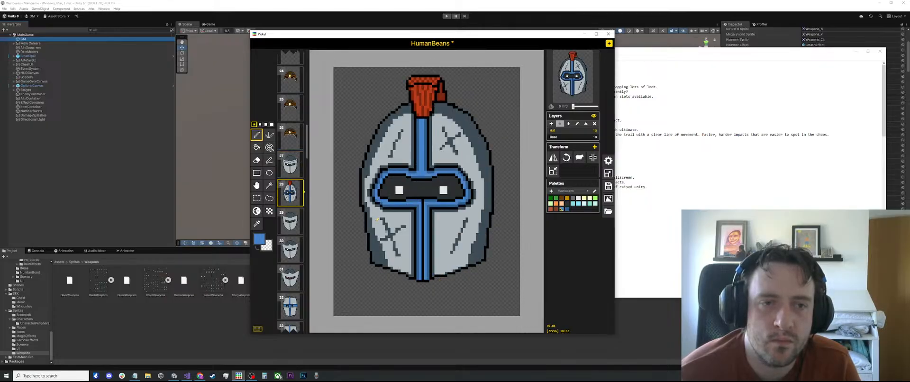
left_click(292, 166)
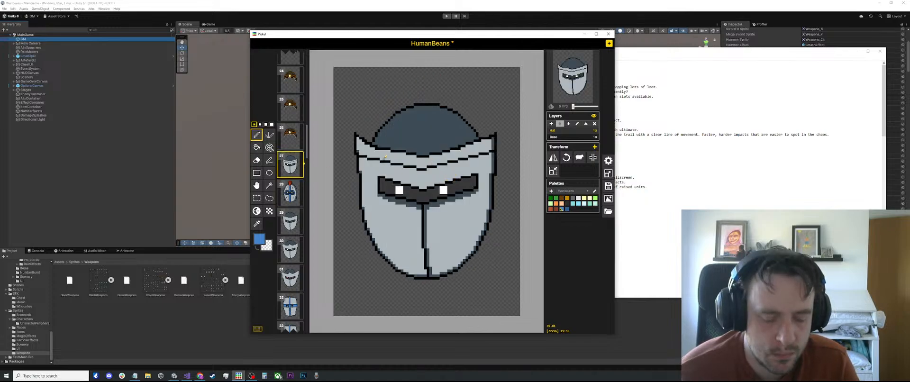
Fill the frame 27 helmet's headband with the bright blue and compare it with the helmets in frames 28 and 29
key("b")
left_click(398, 157)
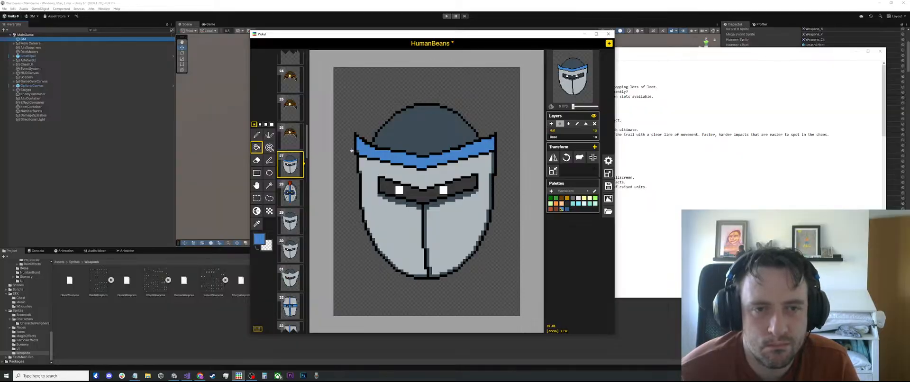
scroll(390, 152, "up", 2)
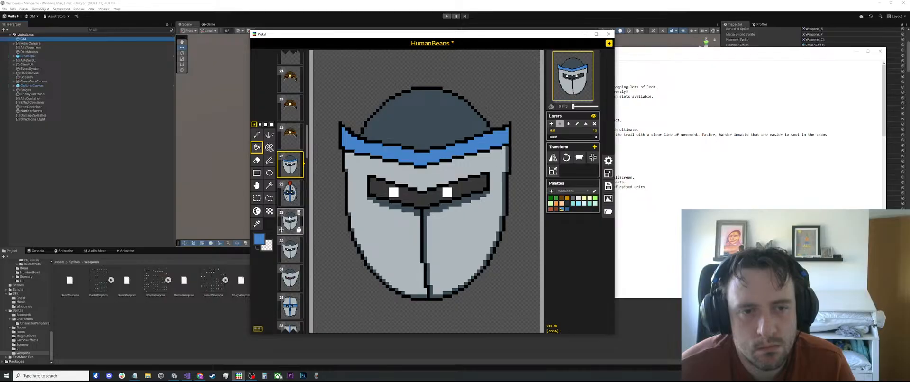
left_click(290, 192)
left_click(290, 222)
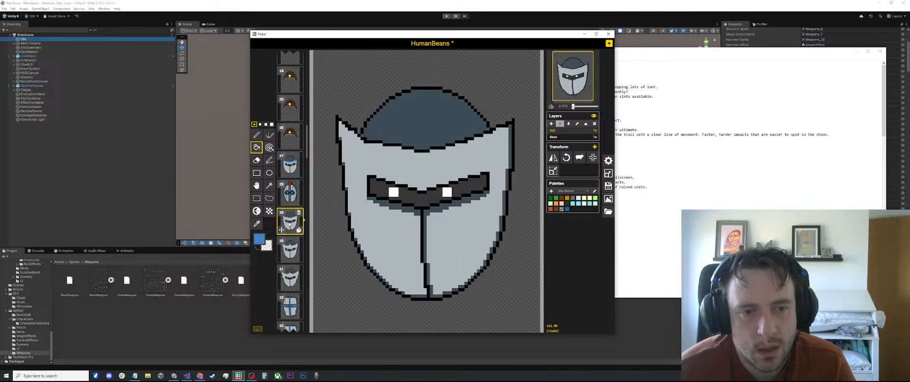
Line the inner edges of the right crossband arm and around its eye hole on the frame 32 helmet with darker blue
scroll(290, 208, "down", 4)
left_click(291, 126)
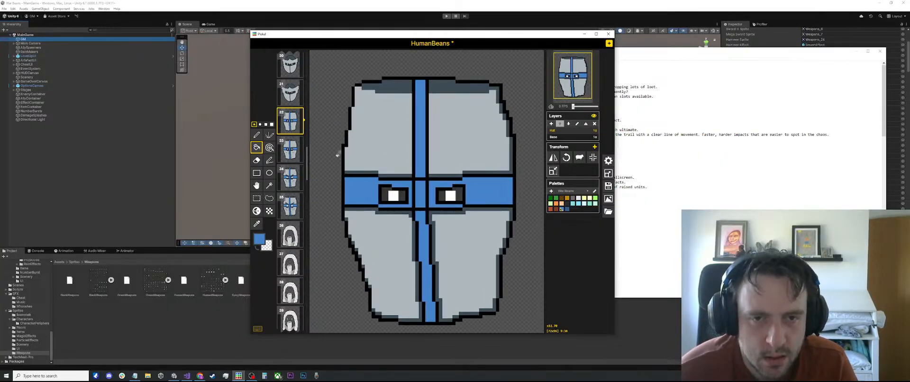
key("l")
scroll(426, 180, "up", 1)
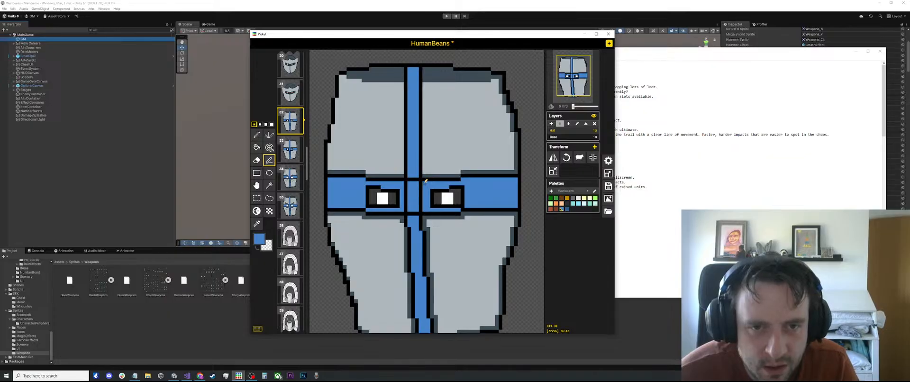
left_click(568, 209)
scroll(505, 166, "up", 1)
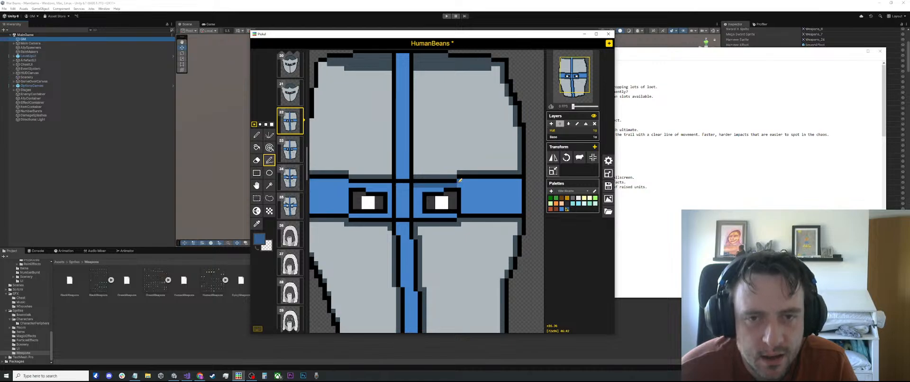
scroll(460, 180, "up", 1)
mouse_move(459, 180)
left_mouse_down()
mouse_move(525, 181)
mouse_move(525, 211)
mouse_move(414, 216)
left_mouse_up()
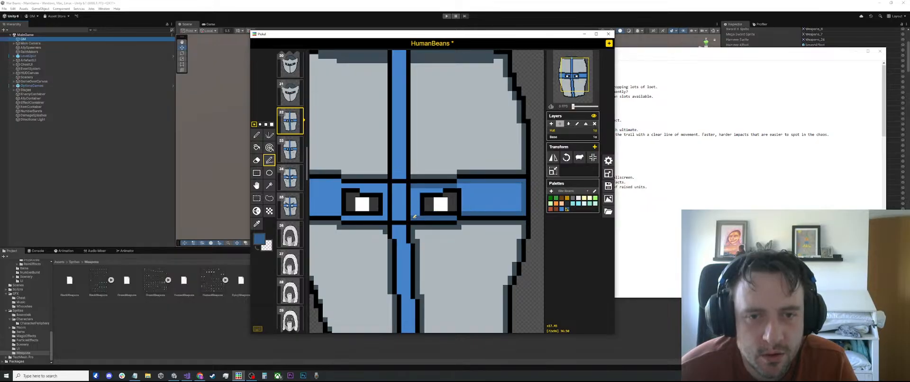
scroll(416, 188, "down", 3)
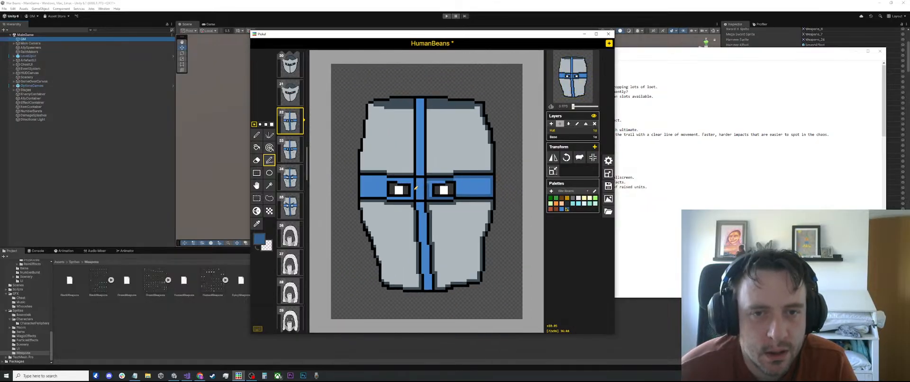
Check frames 33 to 35, and line the frame 32 cross's upper vertical bar and centre square edges with darker blue
mouse_move(300, 157)
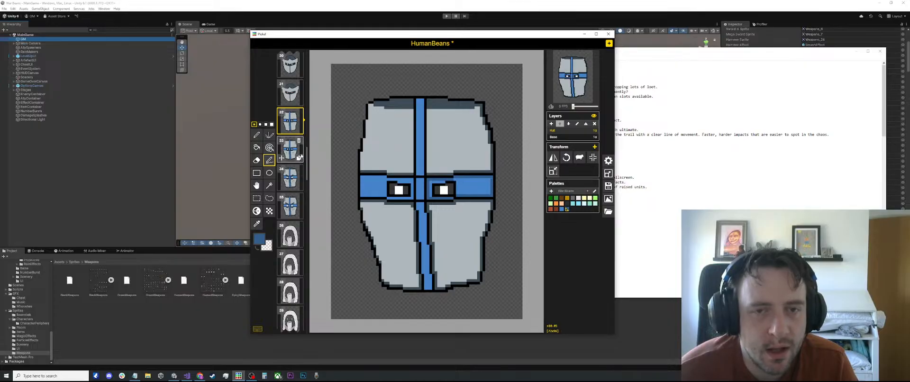
scroll(422, 172, "up", 1)
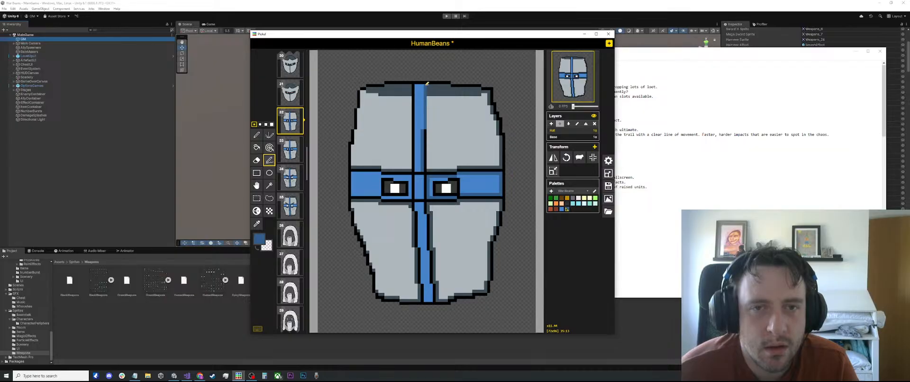
left_click(292, 157)
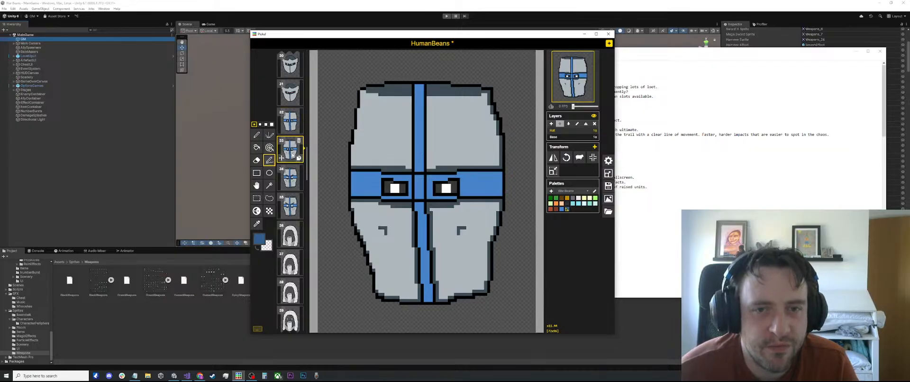
left_click(291, 180)
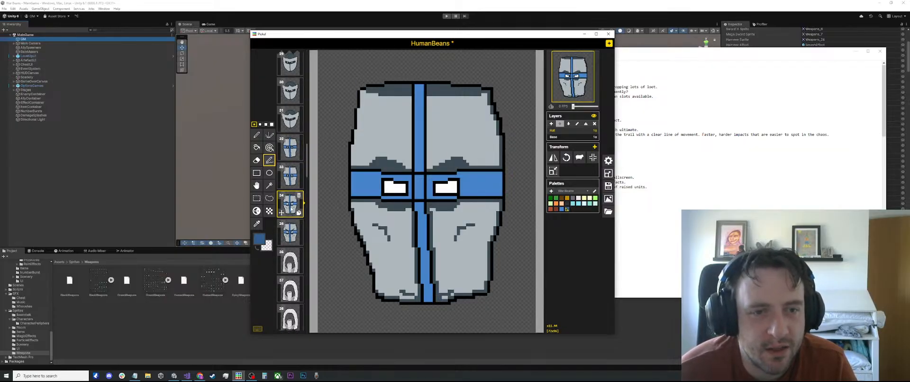
left_click(290, 223)
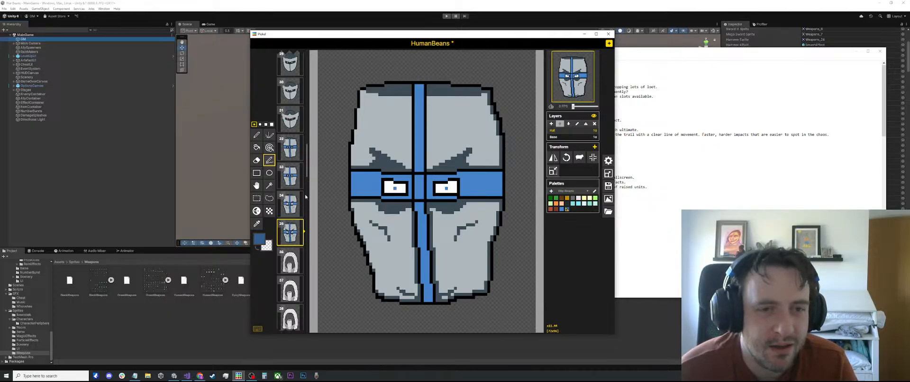
left_click(288, 153)
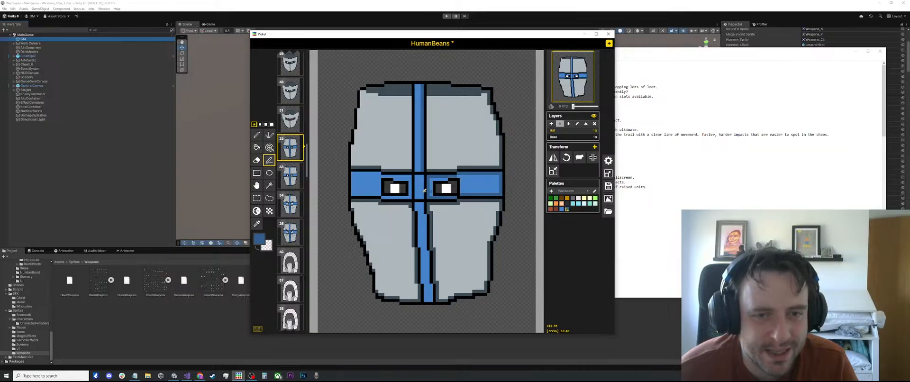
scroll(424, 190, "up", 2)
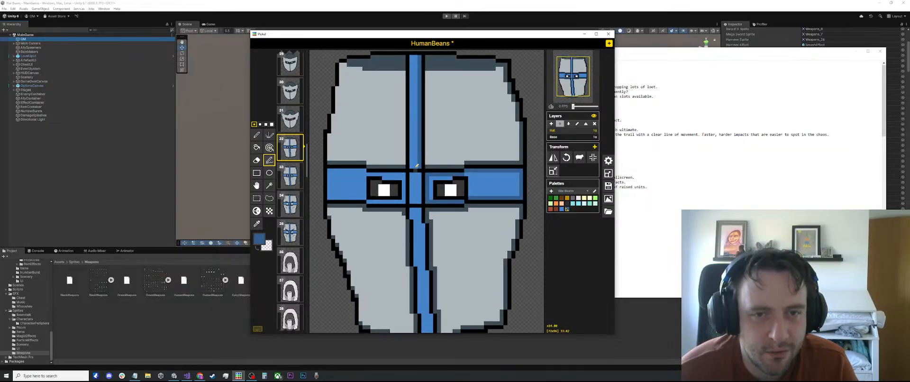
left_click_drag(414, 167, 414, 58)
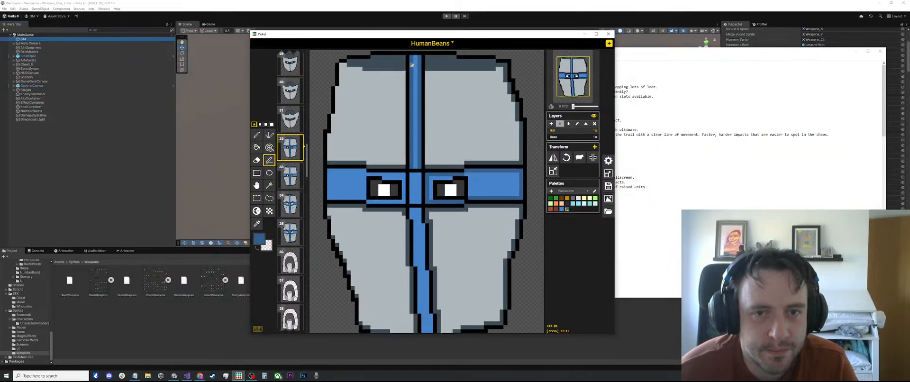
mouse_move(413, 175)
left_mouse_down()
mouse_move(413, 198)
mouse_move(421, 172)
left_mouse_up()
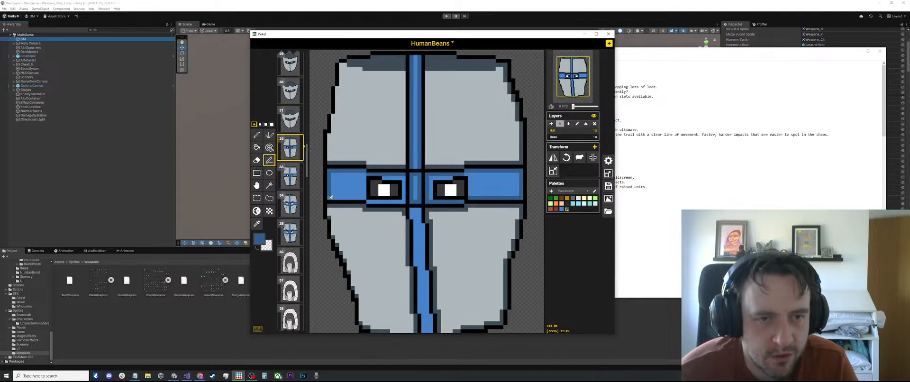
Line the edges of the left crossband arm and the lower vertical bar on the frame 32 helmet with darker blue
mouse_move(331, 196)
left_mouse_down()
mouse_move(402, 200)
mouse_move(412, 174)
left_mouse_up()
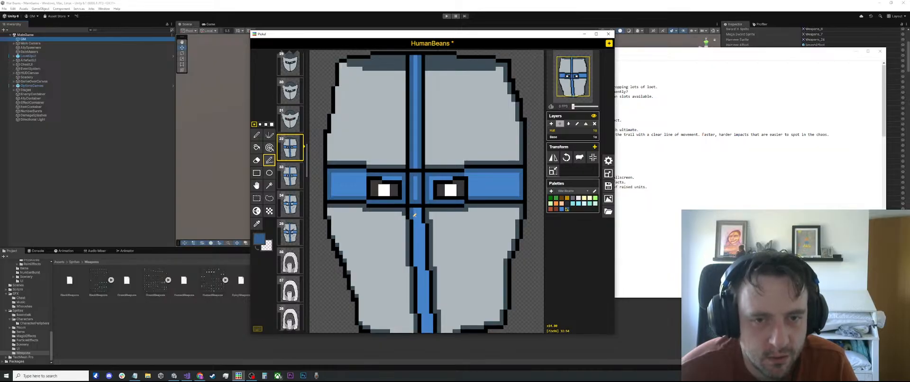
scroll(415, 215, "down", 1)
left_click_drag(415, 219, 419, 292)
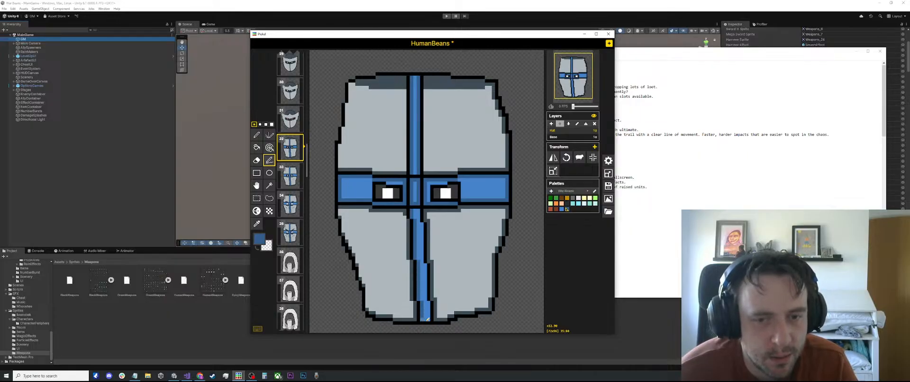
left_click_drag(430, 319, 421, 211)
scroll(420, 210, "up", 3)
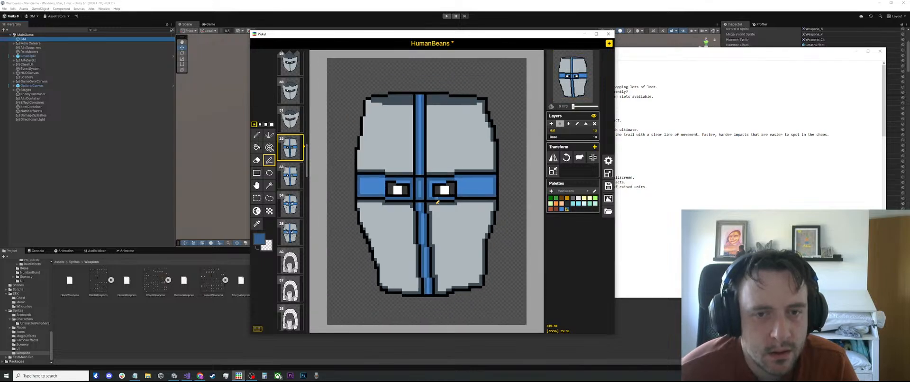
Darken the remaining bright blue around both eye holes on the frame 32 helmet and review the shaded cross
scroll(413, 174, "up", 1)
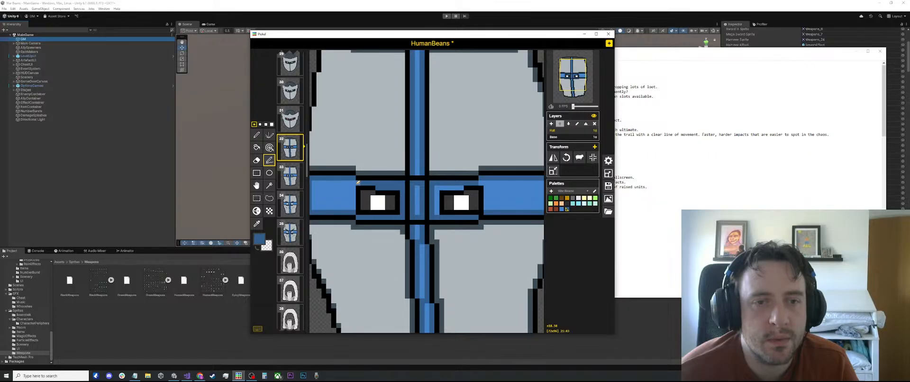
mouse_move(433, 186)
left_mouse_down()
mouse_move(485, 194)
mouse_move(486, 208)
left_mouse_up()
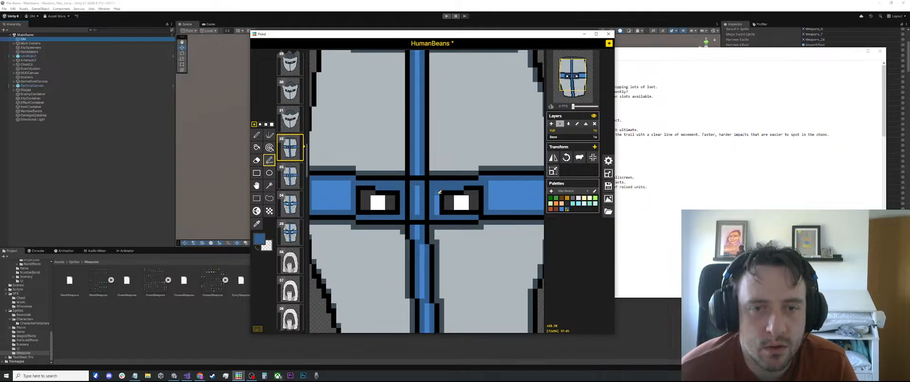
scroll(431, 208, "down", 4)
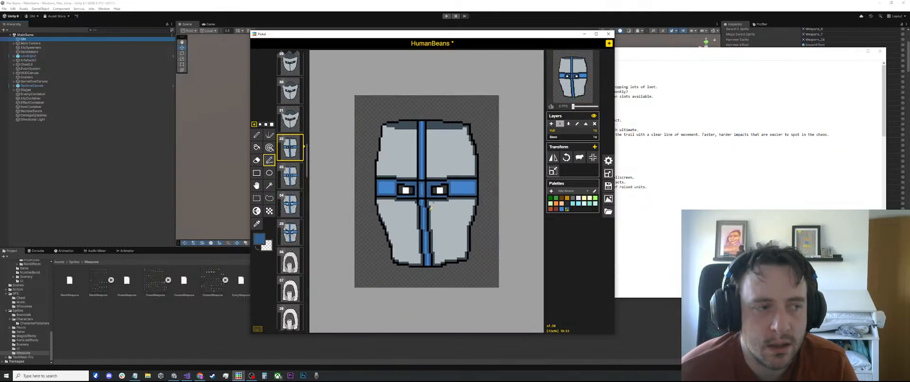
scroll(431, 208, "up", 3)
scroll(430, 178, "down", 2)
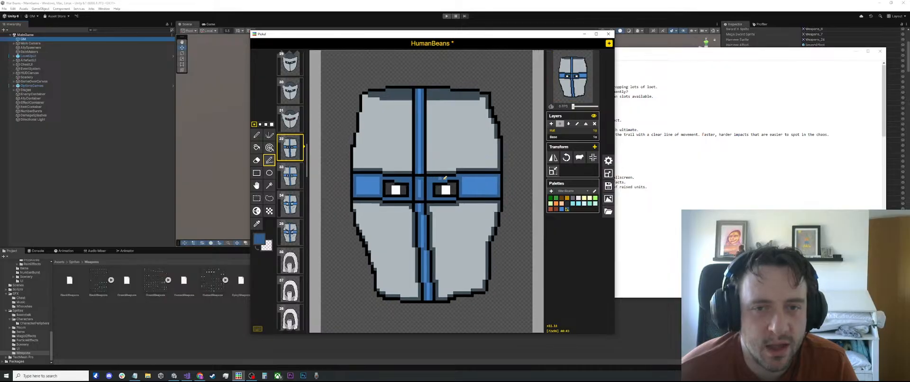
scroll(430, 179, "up", 3)
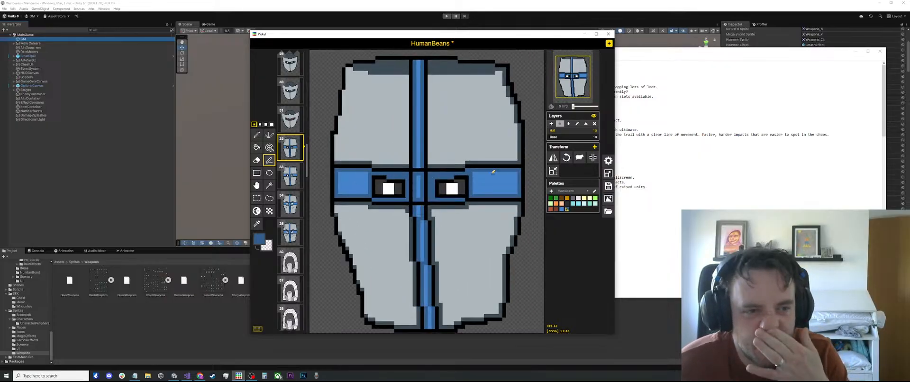
scroll(361, 178, "down", 2)
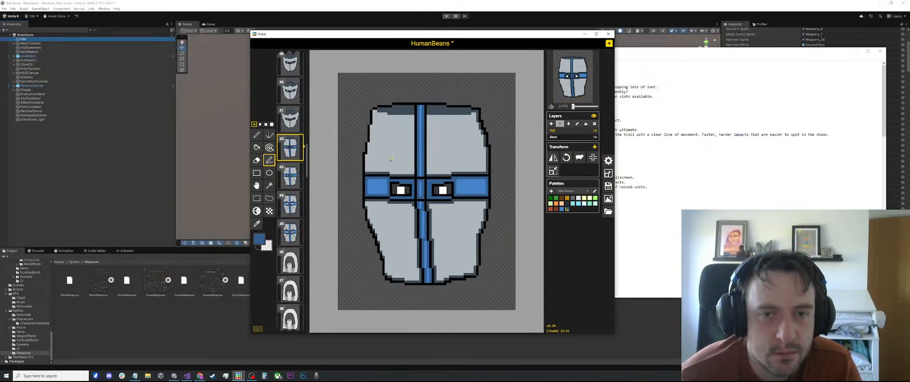
scroll(395, 163, "up", 1)
key("s")
left_click_drag(505, 82, 344, 177)
left_click(284, 180)
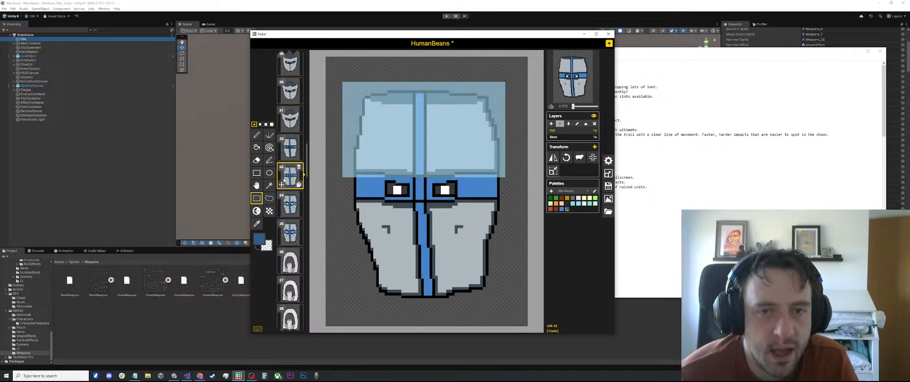
left_click(290, 147)
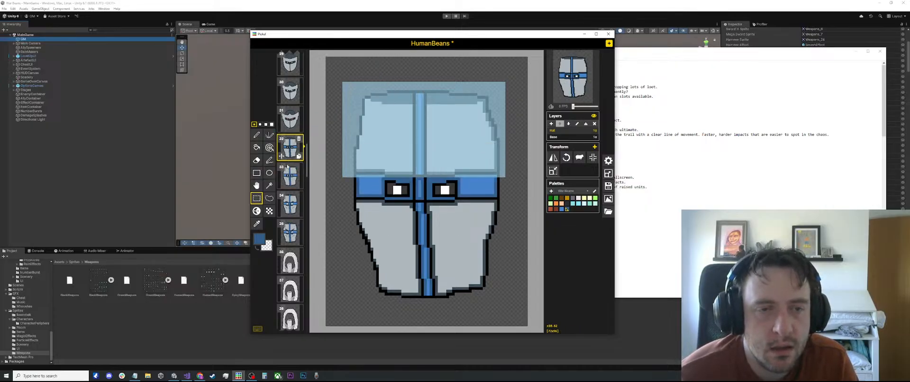
left_click(287, 175)
left_click(290, 152)
left_click(519, 152)
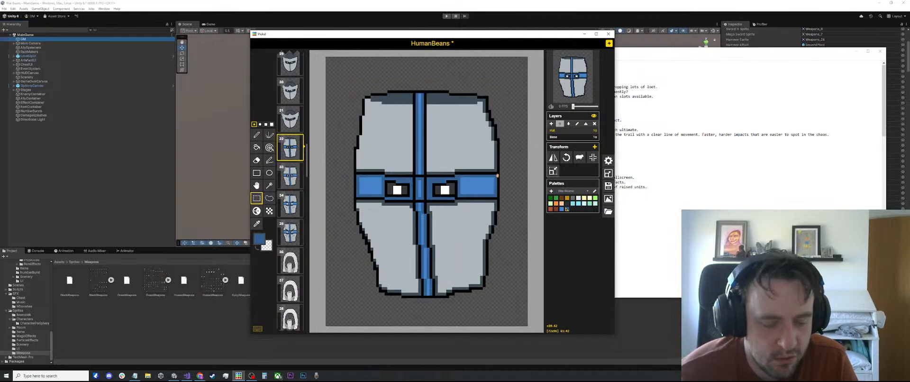
scroll(497, 175, "up", 3)
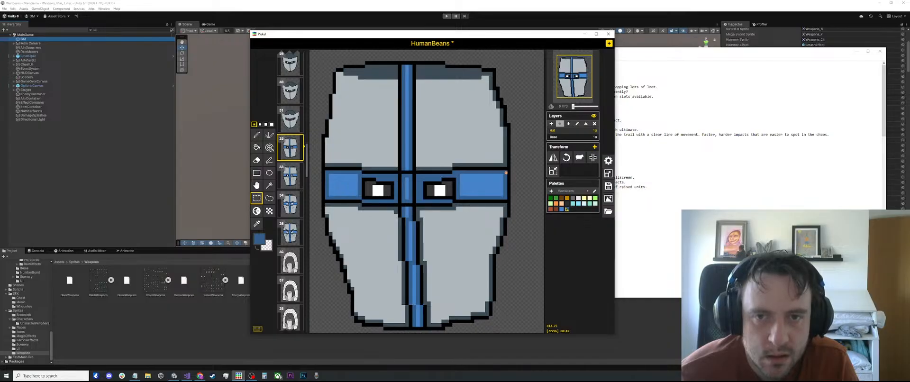
left_click_drag(512, 176, 310, 55)
left_click(521, 174)
Copy the shaded right crossband arm from the frame 32 helmet onto frames 33 to 35
left_click_drag(506, 170, 454, 201)
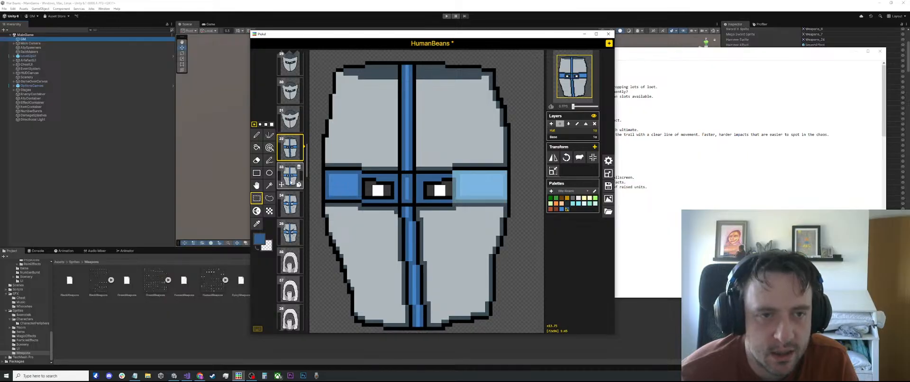
left_click(291, 201)
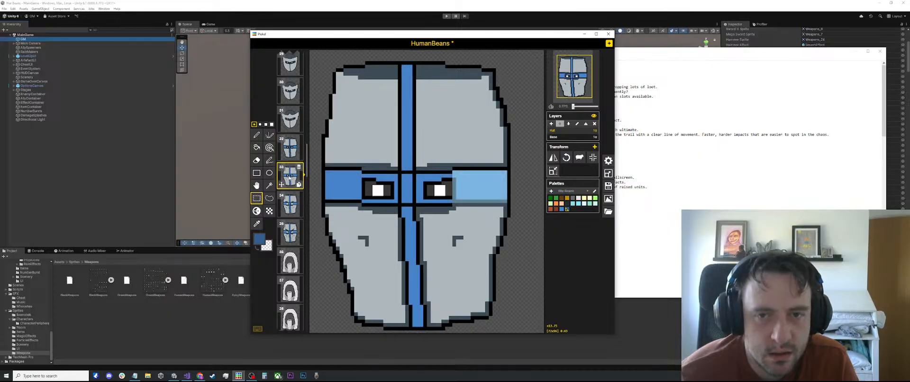
left_click(290, 232)
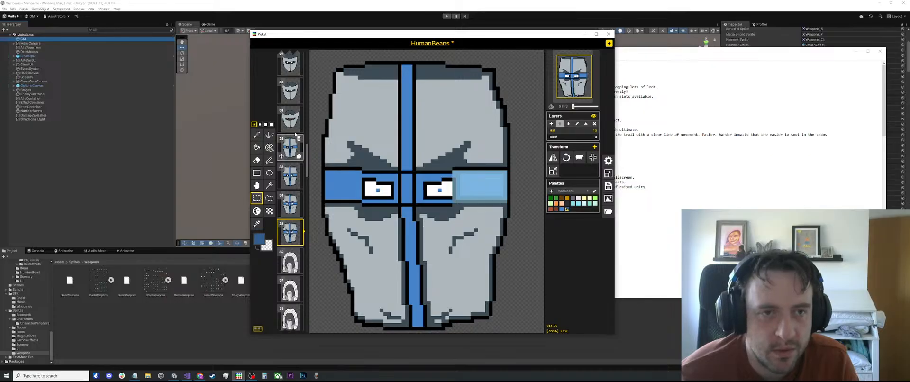
Copy the shaded left crossband arm from the frame 32 helmet onto frames 33 to 35
left_click(289, 149)
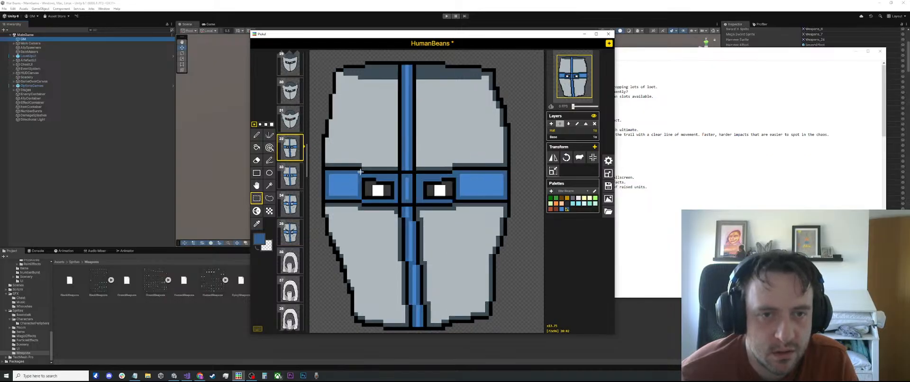
left_click_drag(360, 172, 326, 200)
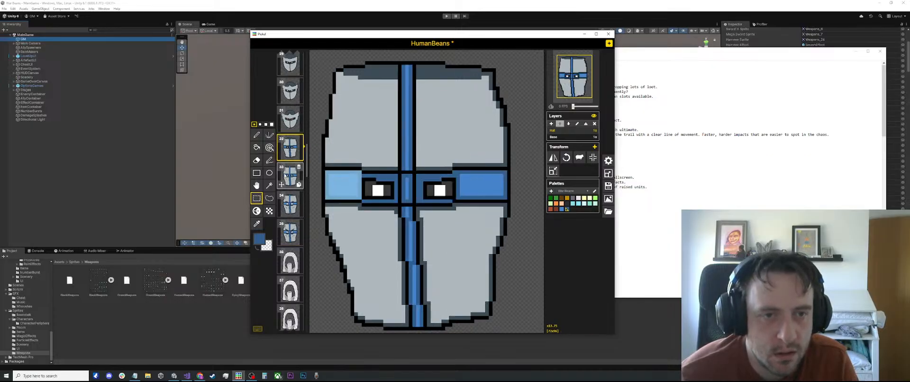
left_click(286, 176)
left_click(287, 204)
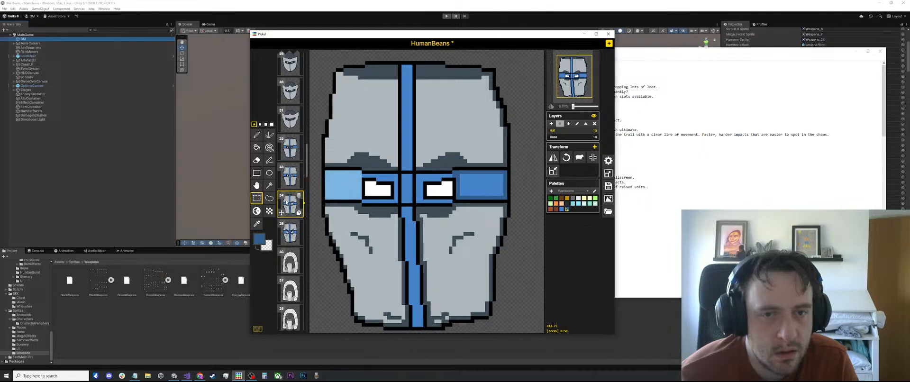
left_click(290, 233)
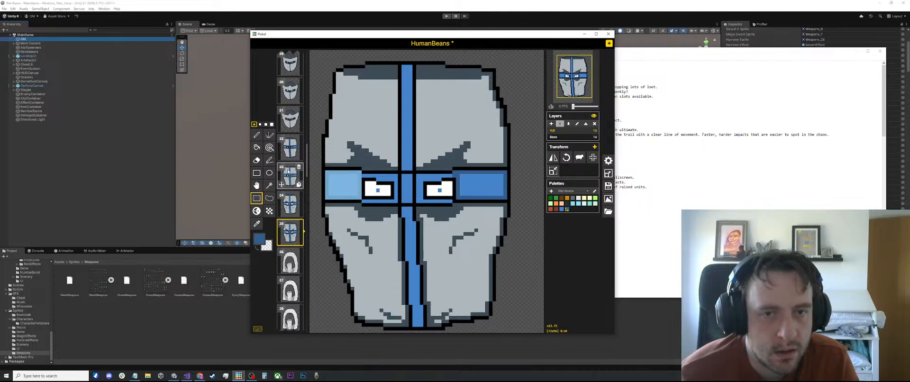
Fill the bright blue areas around both eye holes on the frame 33 helmet with darker blue, matching frame 32
left_click(289, 171)
left_click(289, 147)
scroll(364, 174, "up", 2)
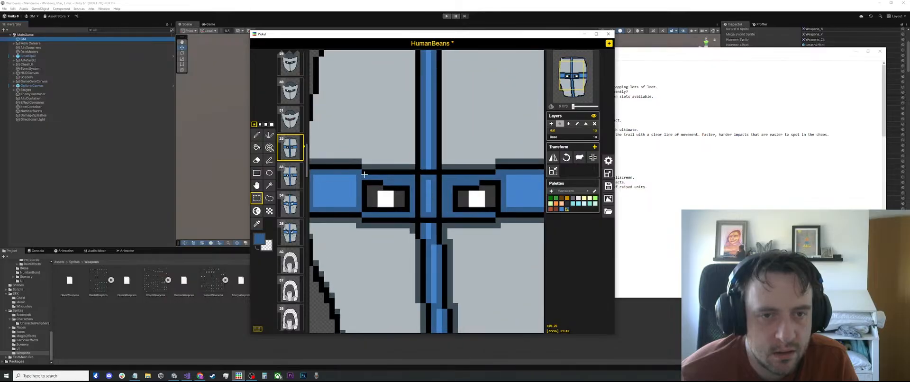
left_click(290, 176)
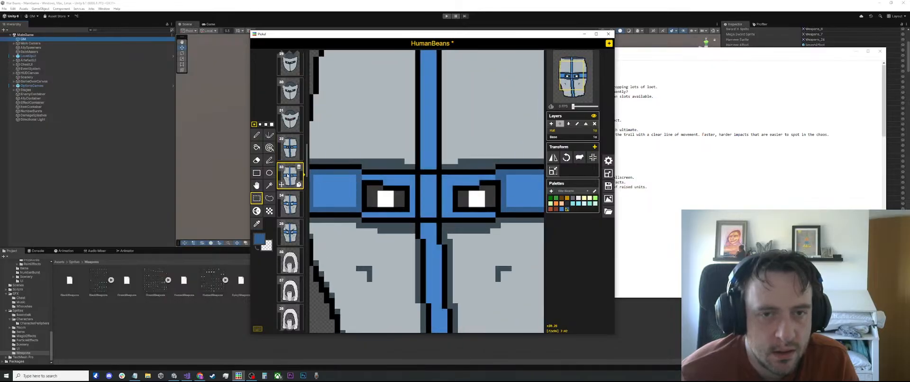
key("b")
left_click(395, 176)
left_click(454, 179)
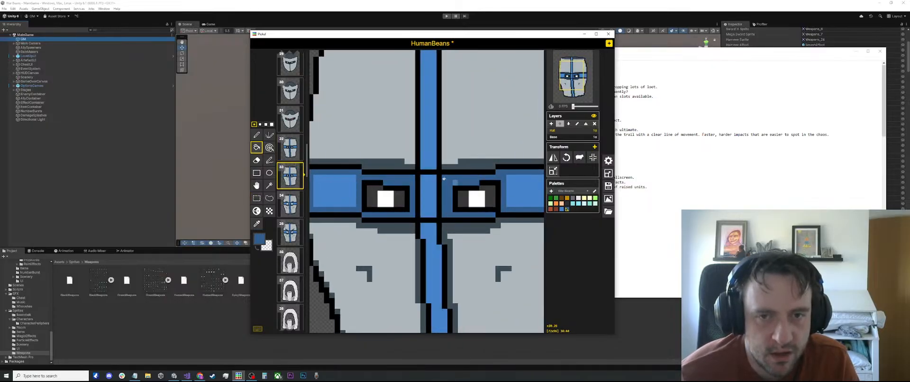
scroll(451, 179, "down", 2)
Fill the bright blue areas around both eye holes on the frame 34 and 35 helmets with darker blue
mouse_move(301, 179)
left_click(290, 204)
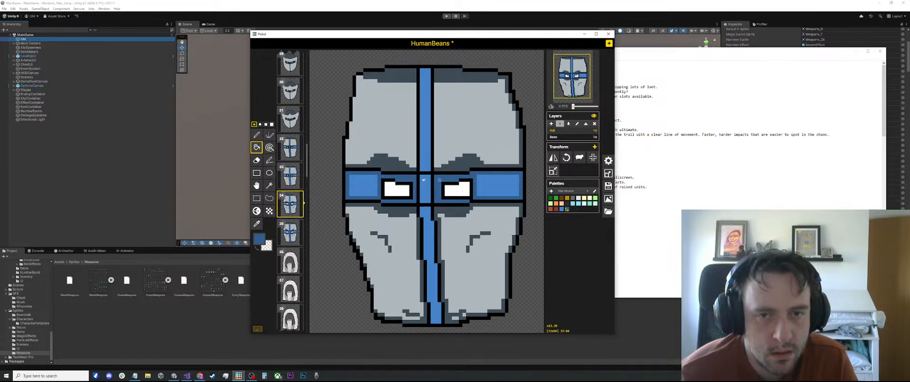
left_click(293, 231)
left_click(411, 178)
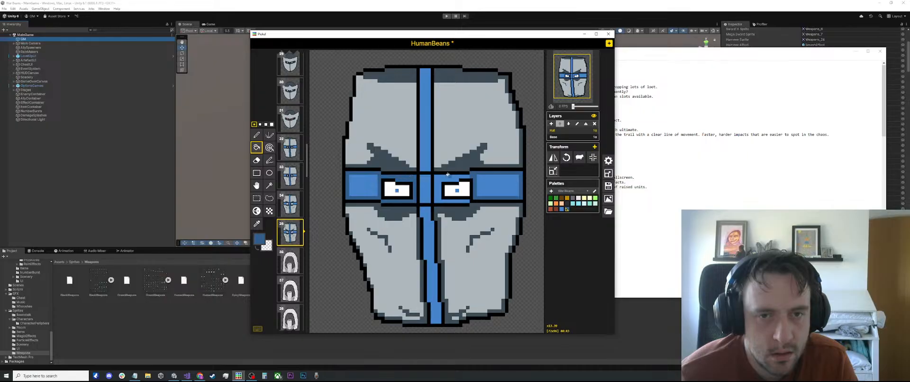
left_click(447, 176)
scroll(394, 177, "up", 2)
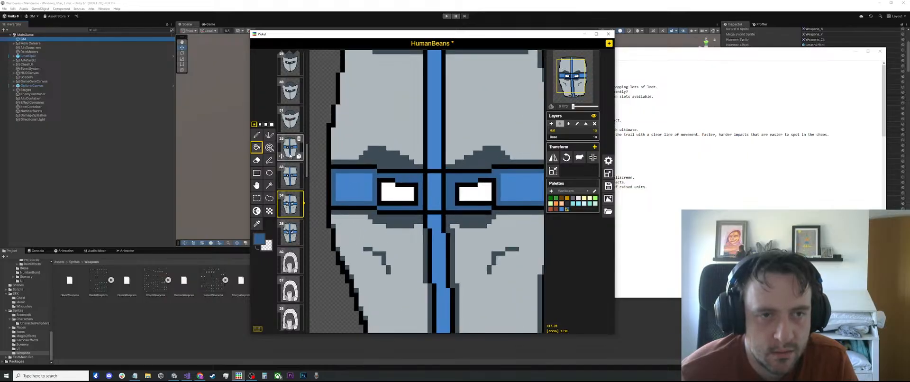
Copy the cross's shaded upper vertical bar from the frame 32 helmet onto frames 33 to 35
left_click(290, 147)
scroll(348, 142, "down", 2)
key("s")
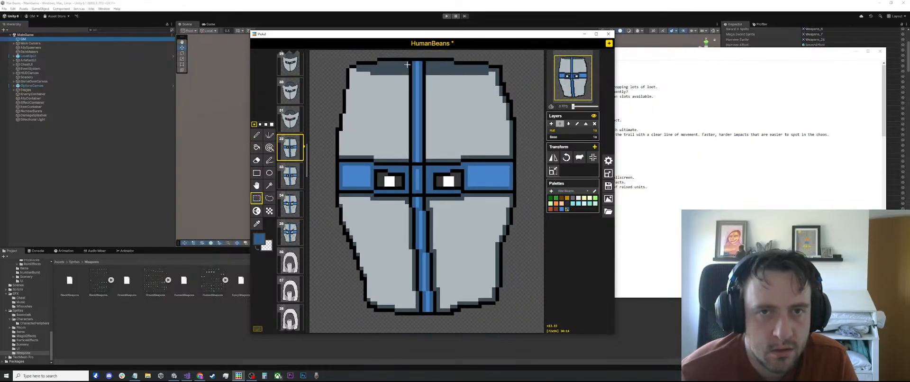
left_click_drag(411, 62, 416, 146)
left_click(290, 176)
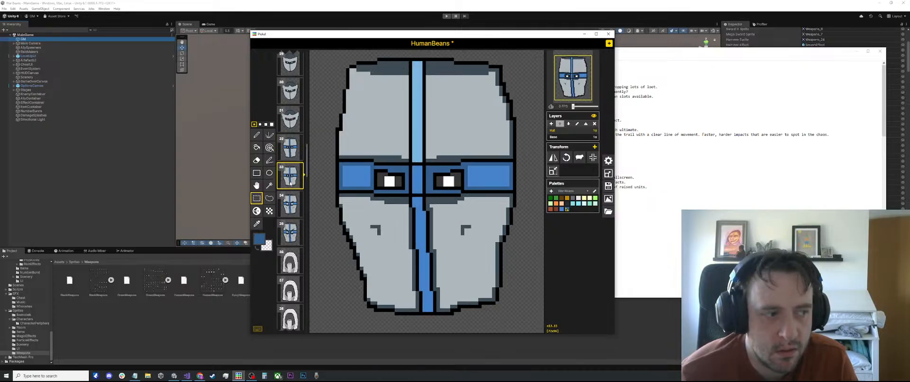
left_click(286, 202)
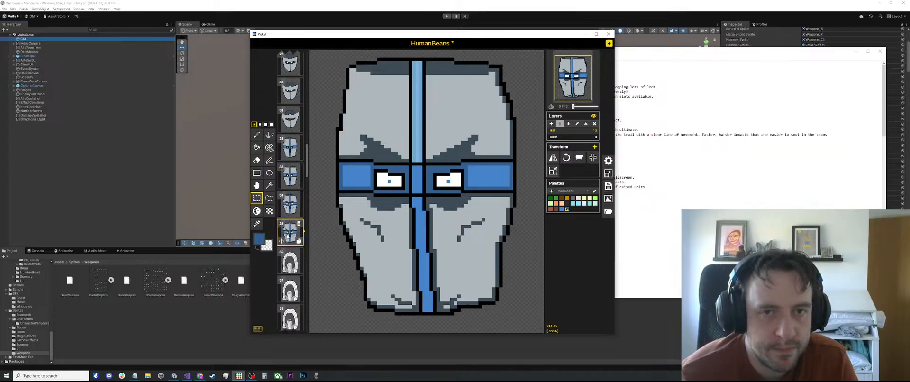
Copy the cross's shaded centre square from the frame 32 helmet onto frames 33 to 35
left_click(289, 148)
scroll(416, 166, "up", 2)
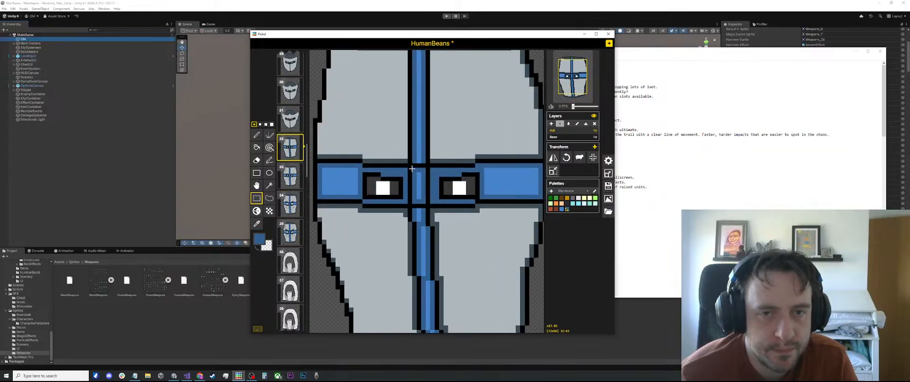
left_click_drag(412, 169, 421, 202)
mouse_move(290, 174)
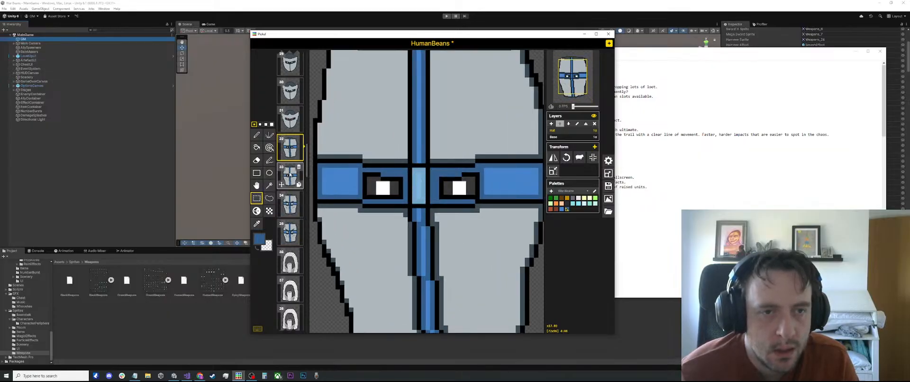
key("Down")
key("Down")
key("Down")
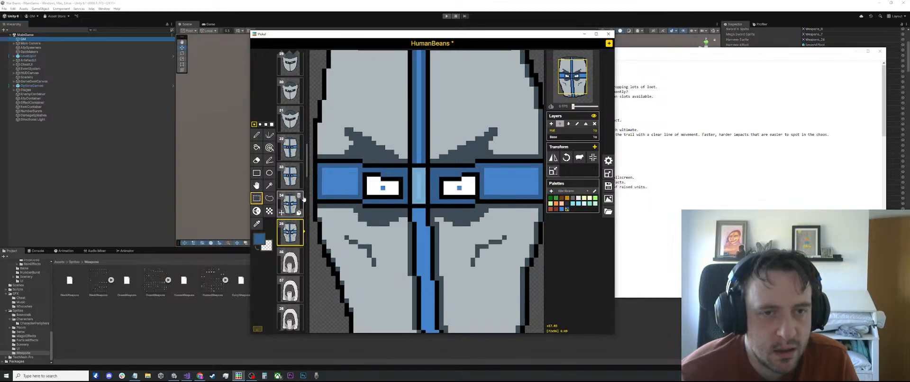
Copy the cross's shaded lower vertical bar from the frame 32 helmet onto frames 33 and 34 in the same position
key("Up")
key("Up")
key("Up")
scroll(418, 222, "down", 2)
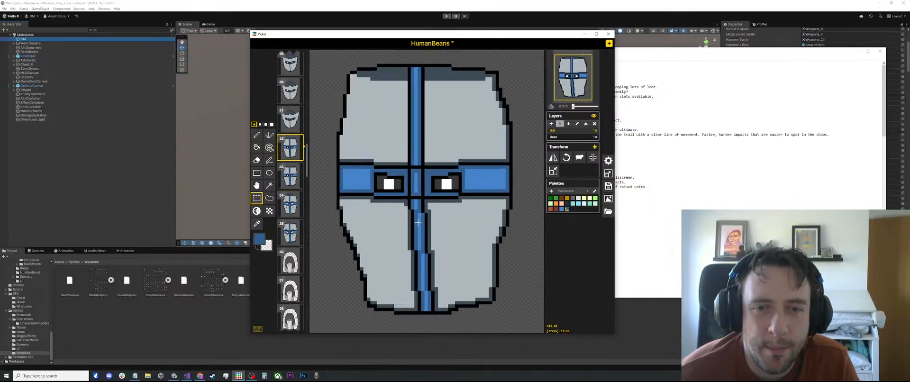
scroll(417, 222, "up", 1)
left_click_drag(409, 203, 437, 315)
left_click(290, 177)
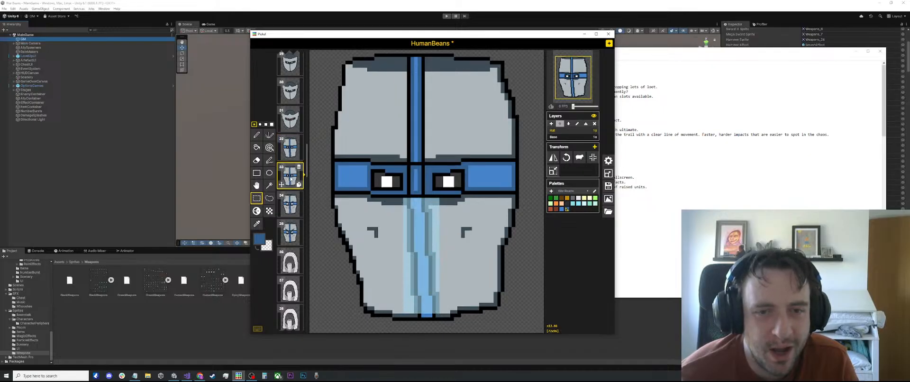
key("ctrl+v")
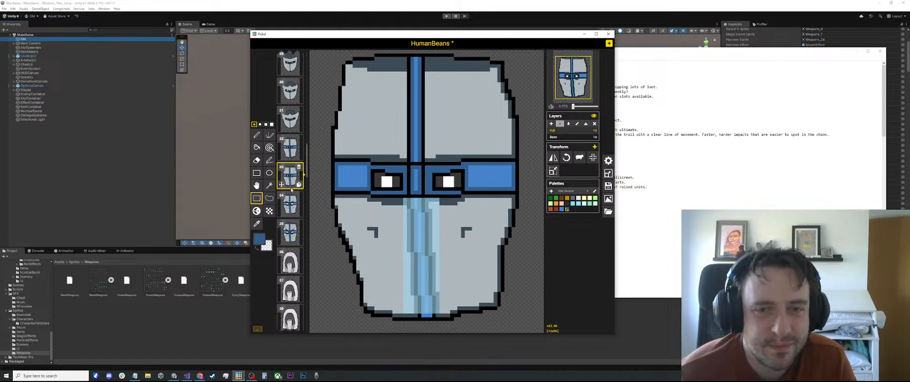
scroll(448, 201, "up", 2)
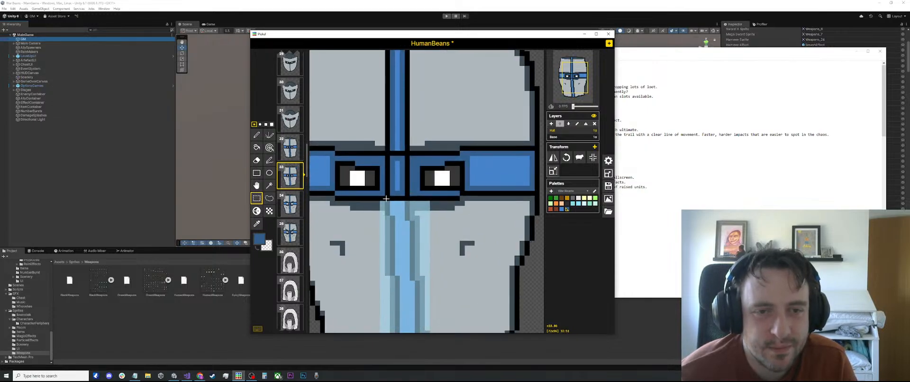
key("ctrl+v")
Try to redraw the dark grey shading below the right eye hole on the frame 33 helmet with the Pen tool
left_click(436, 199)
scroll(436, 199, "up", 4)
key("o")
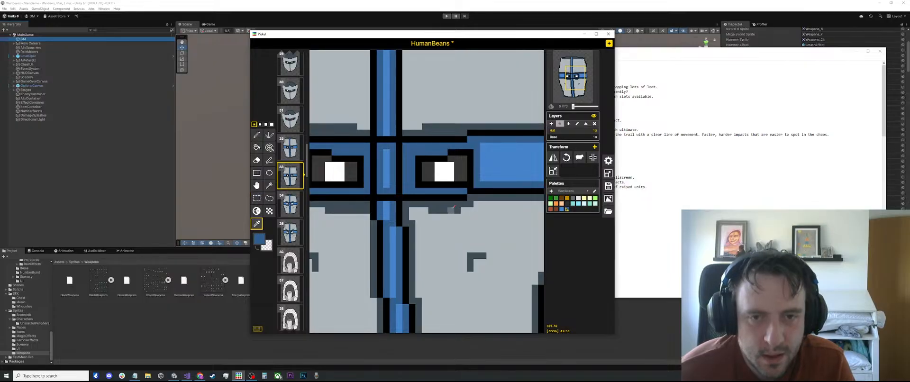
left_click(451, 210)
key("p")
left_click_drag(419, 211, 477, 237)
key("ctrl+z")
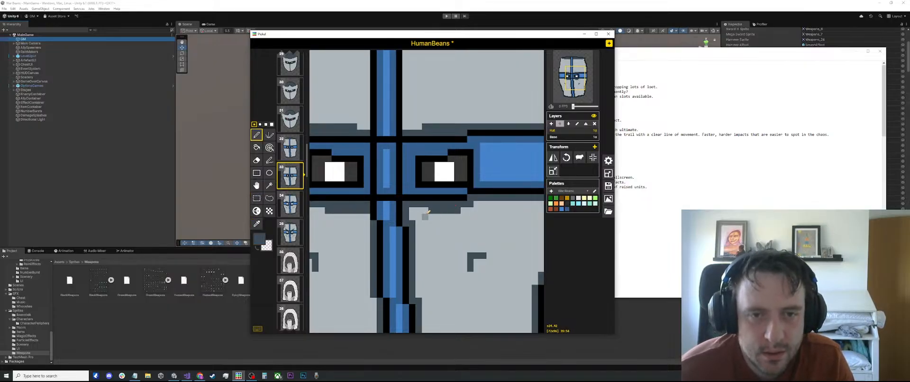
Compare the frame 33 and 34 helmets, checking the grey shading around the pasted lower bar
key("Down")
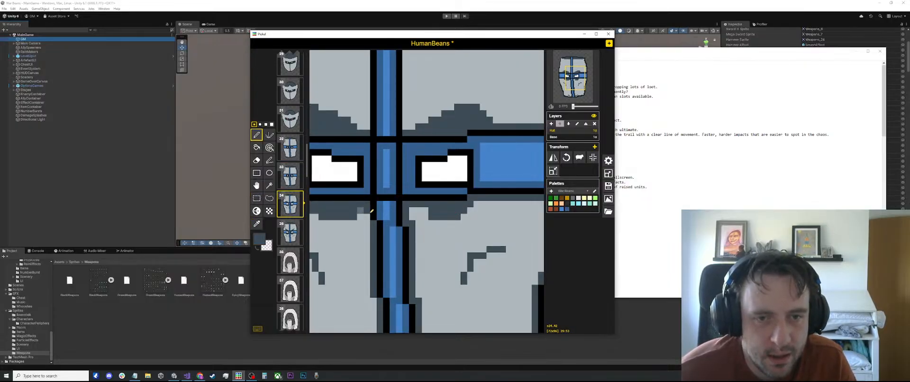
scroll(371, 211, "down", 2)
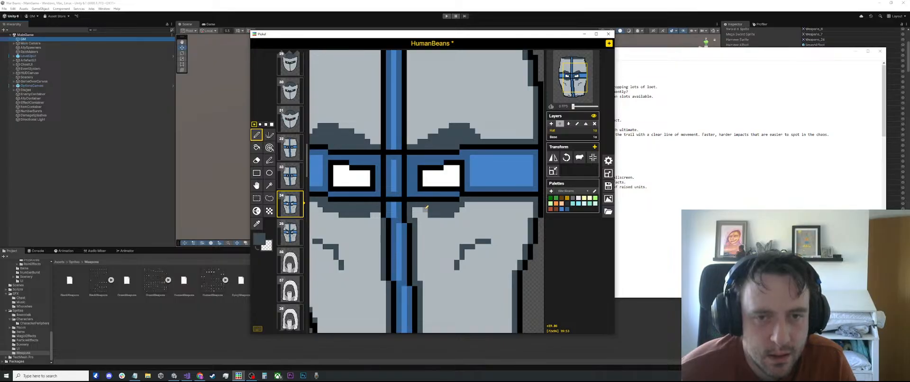
scroll(414, 208, "down", 5)
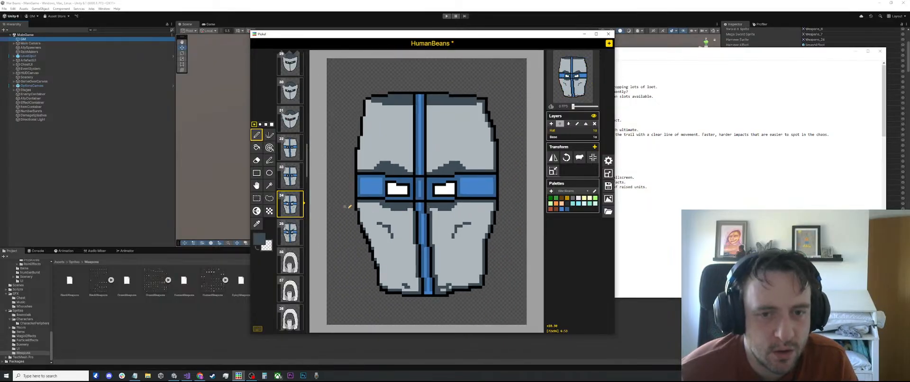
key("Up")
key("Down")
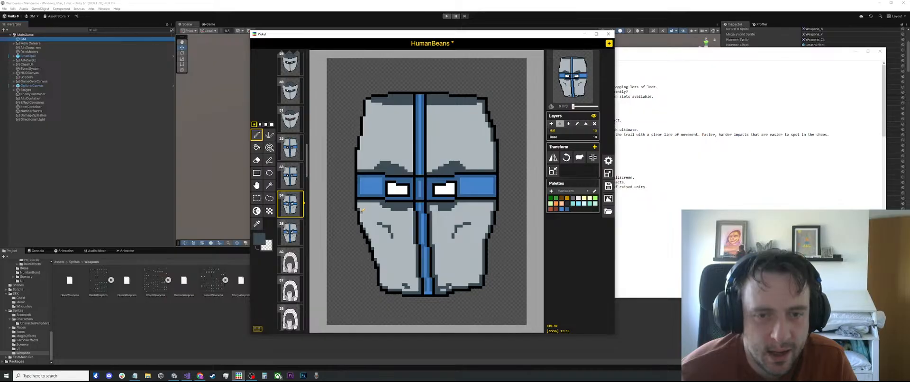
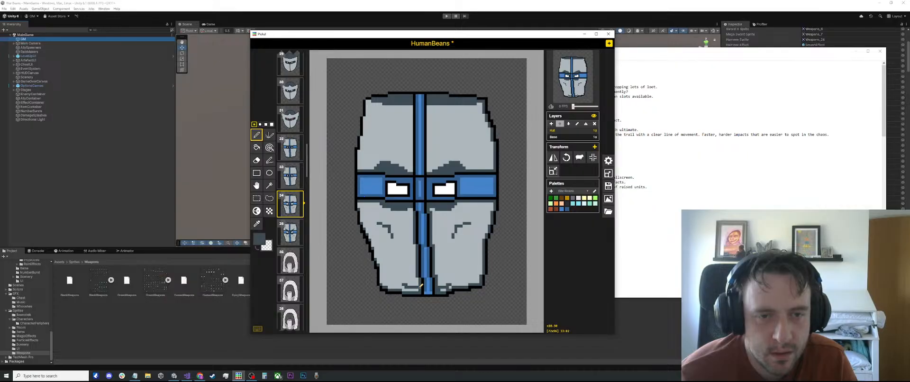
Compare the frame 34 helmet's lower bar with and without its shading, and sample the light grey beside the bar at the chin
key("Up")
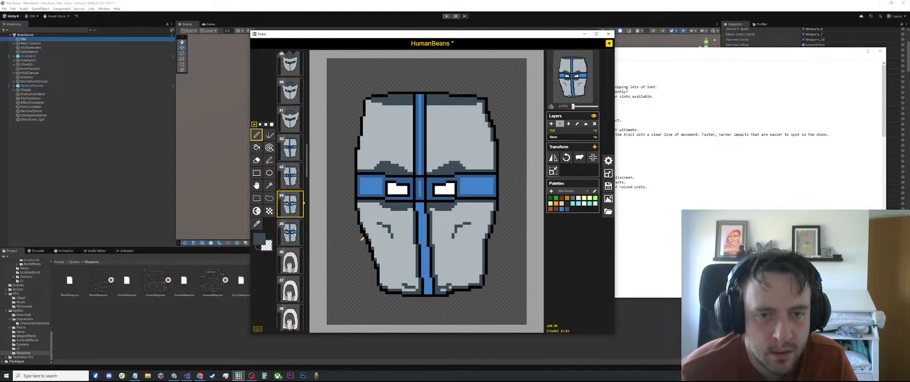
key("Down")
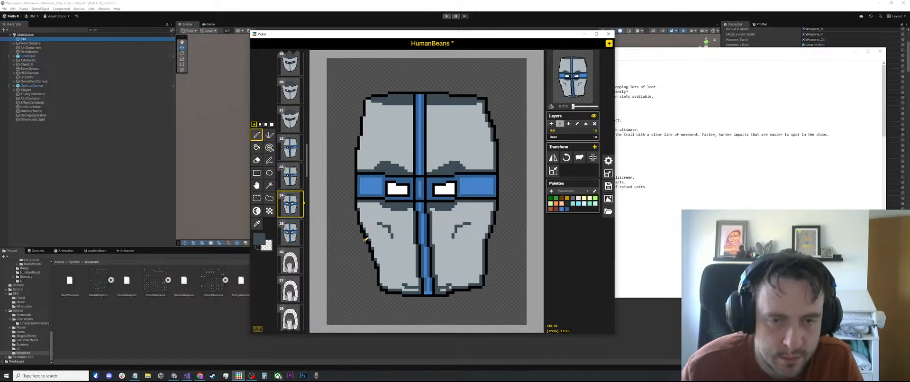
scroll(430, 280, "up", 1)
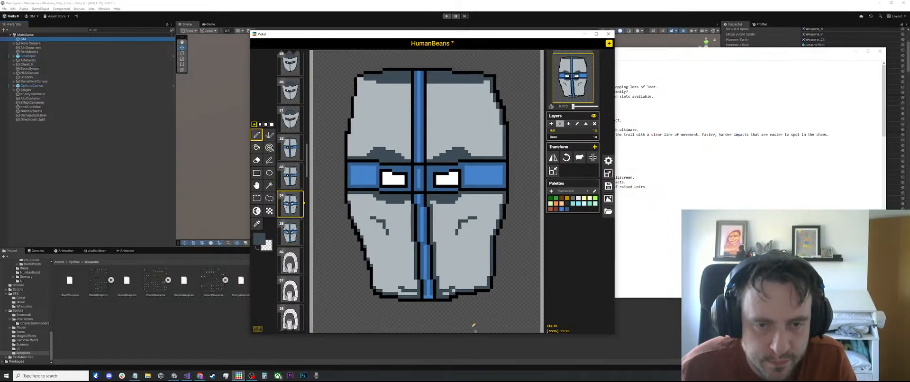
left_click(416, 288, "alt")
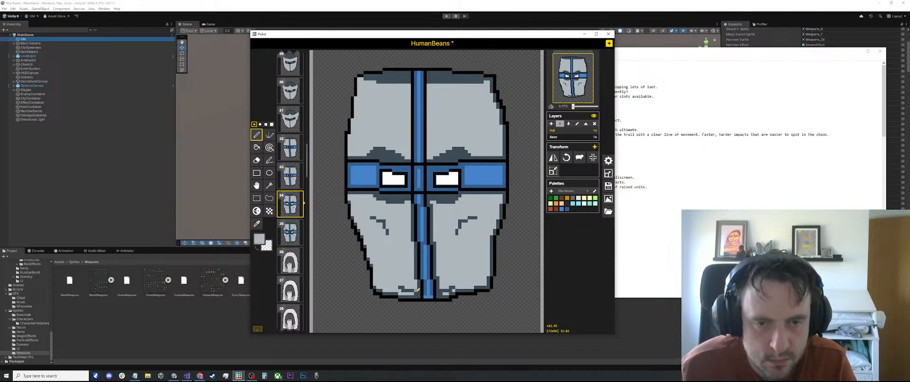
scroll(417, 290, "down", 1)
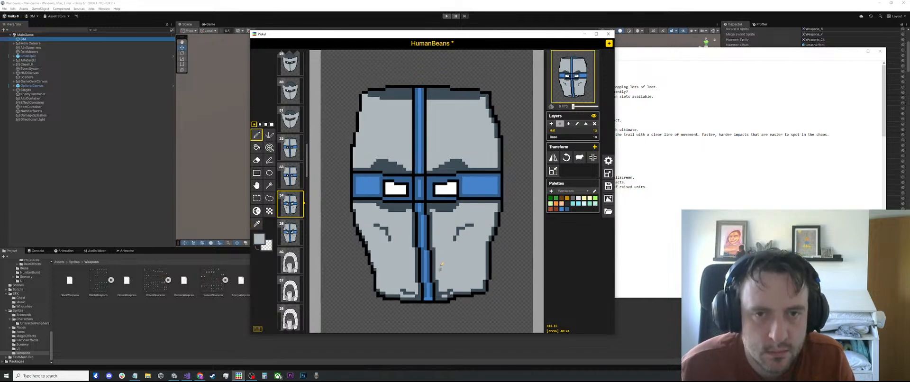
Sample the darker blue from the cross's centre on the frame 32 helmet with the Color picker
left_click(288, 231)
mouse_move(279, 278)
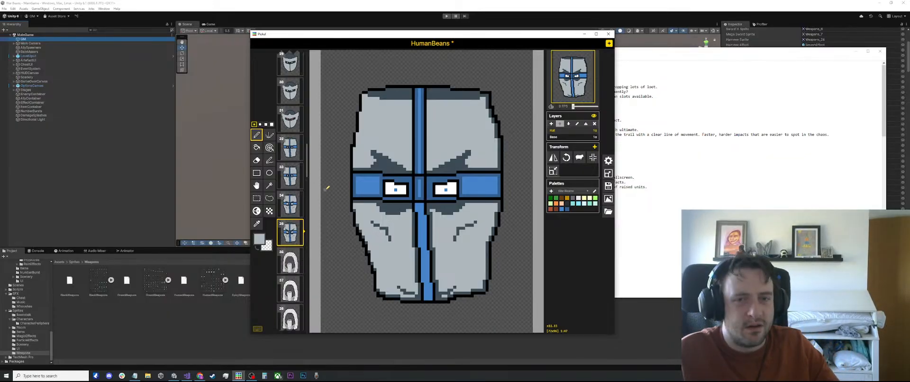
key("o")
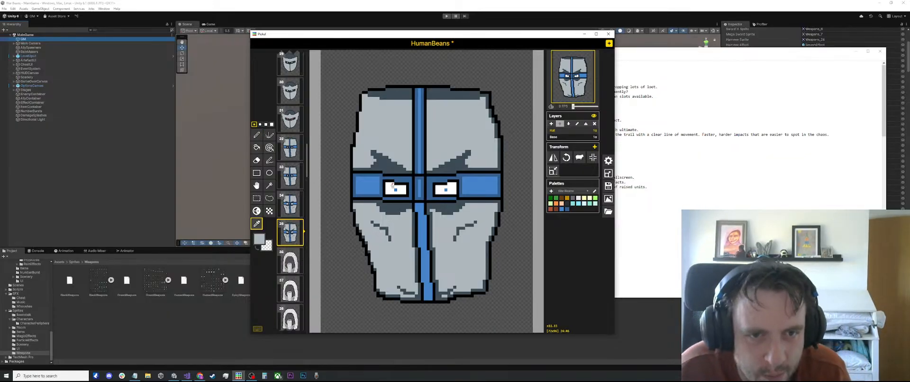
scroll(403, 189, "up", 3)
left_click(290, 147)
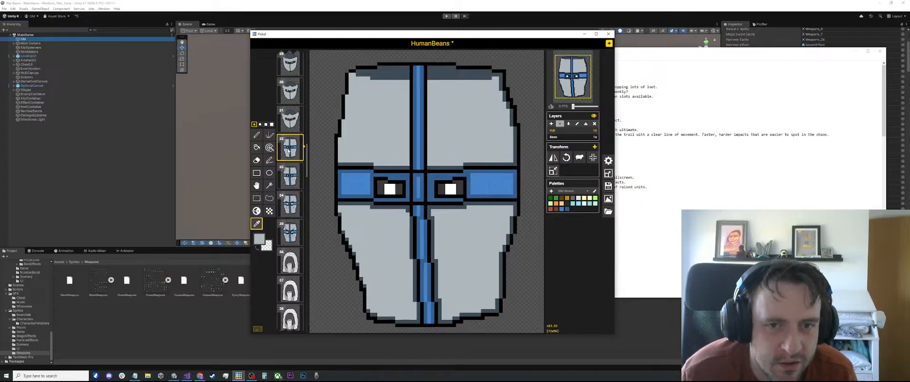
key("s")
key("o")
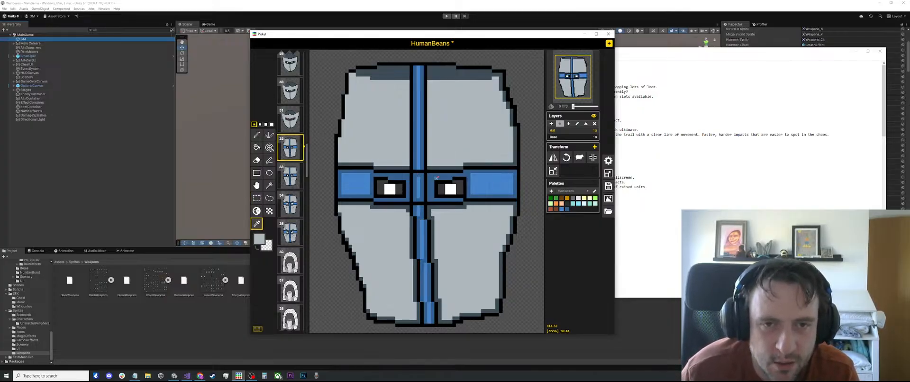
left_click(414, 181)
Copy the cross's shaded lower vertical bar from the frame 34 helmet onto frame 35 in the same position
key("s")
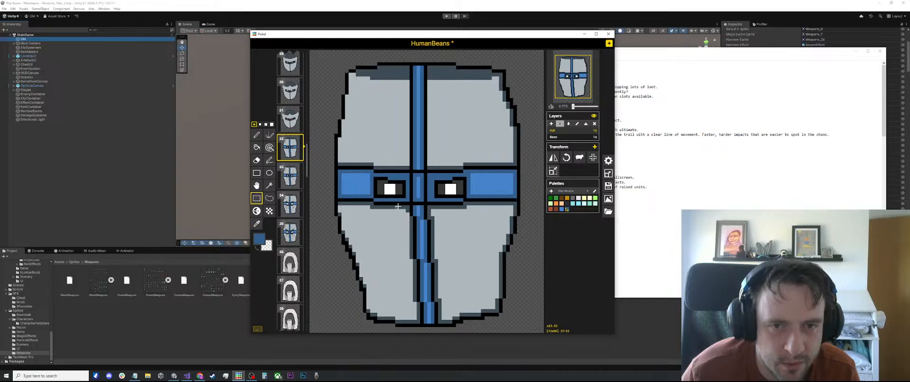
left_click(290, 205)
left_click(289, 234)
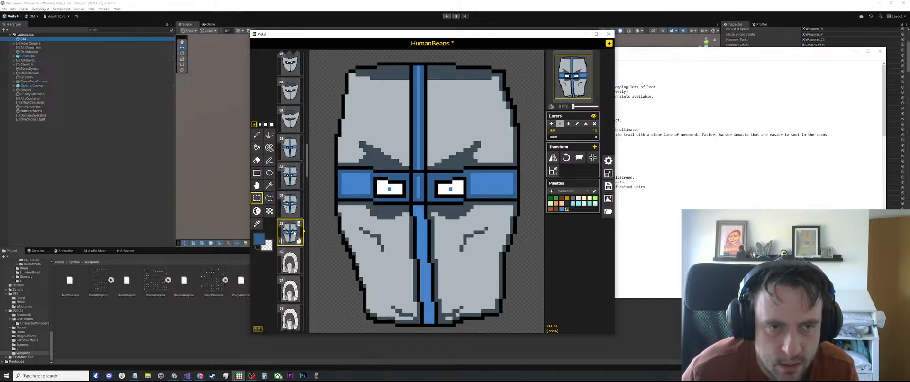
left_click(290, 205)
left_click_drag(405, 205, 450, 323)
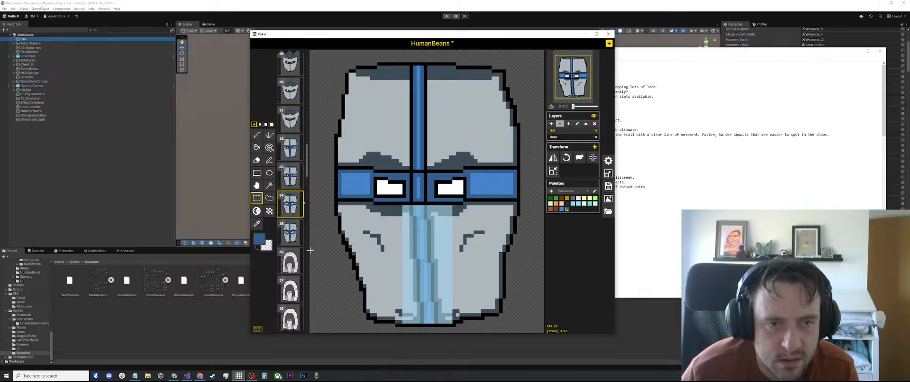
left_click(289, 233)
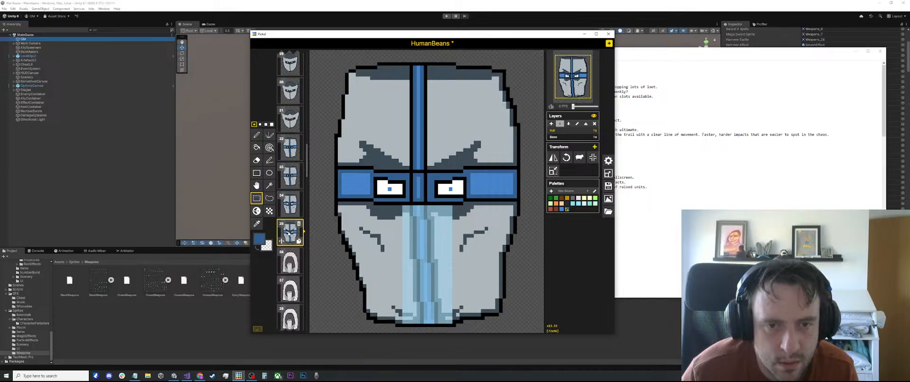
left_click(529, 276)
Inspect the frame 35 helmet's cross shading and eye area, comparing it with the helmets in the preceding crossed frames
scroll(526, 224, "down", 5)
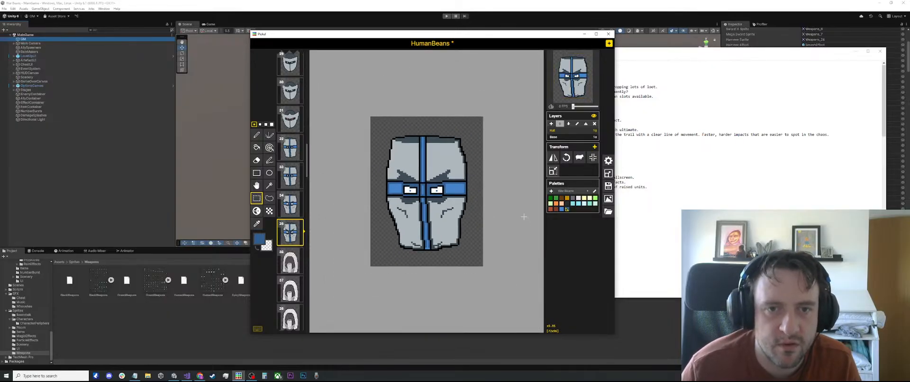
scroll(478, 203, "up", 5)
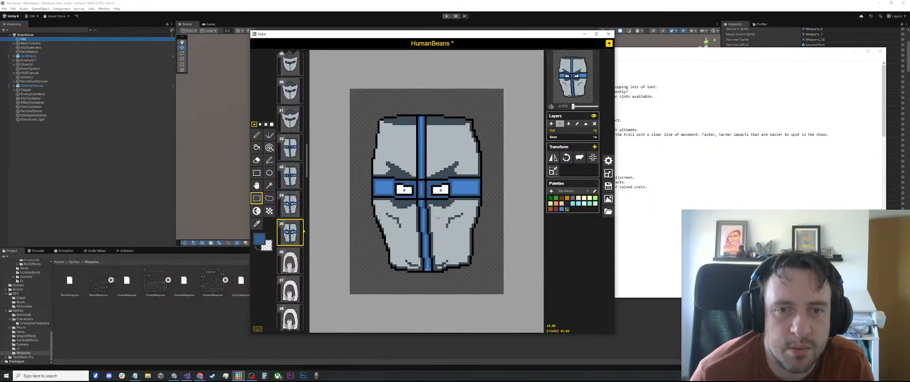
left_click(256, 224)
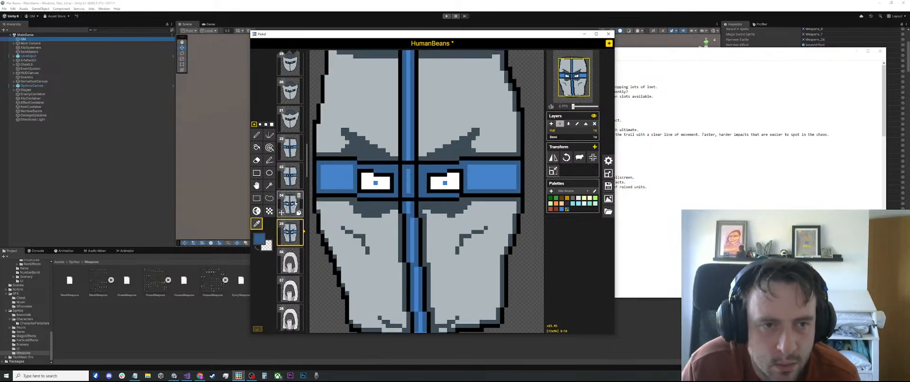
left_click(290, 204)
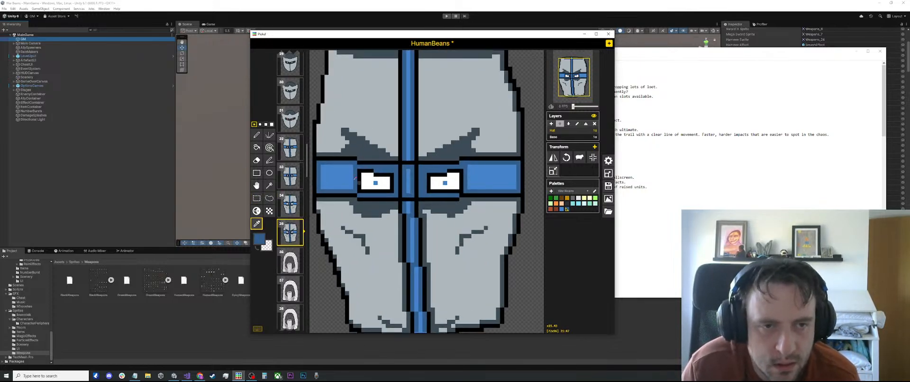
left_click(290, 176)
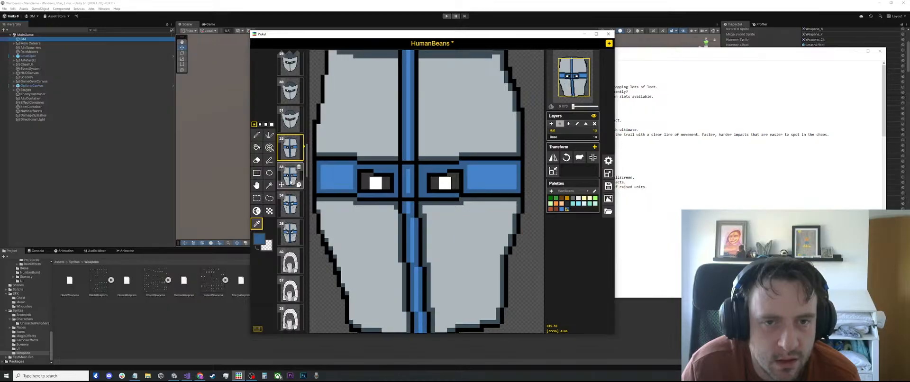
left_click(290, 209)
left_click(291, 220)
scroll(424, 183, "down", 4)
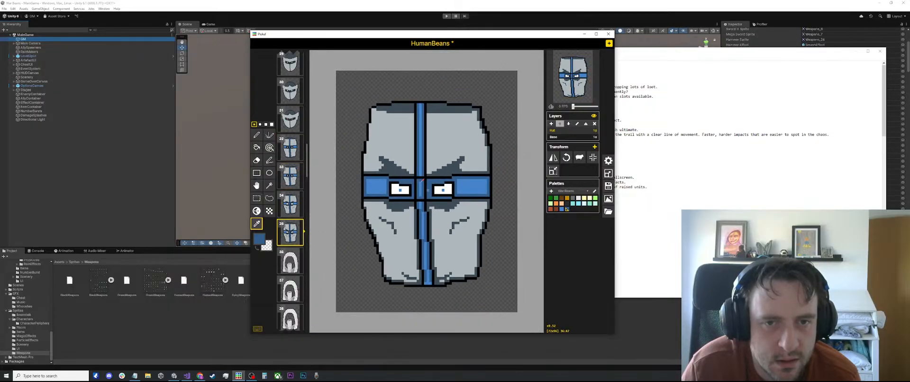
scroll(425, 181, "up", 5)
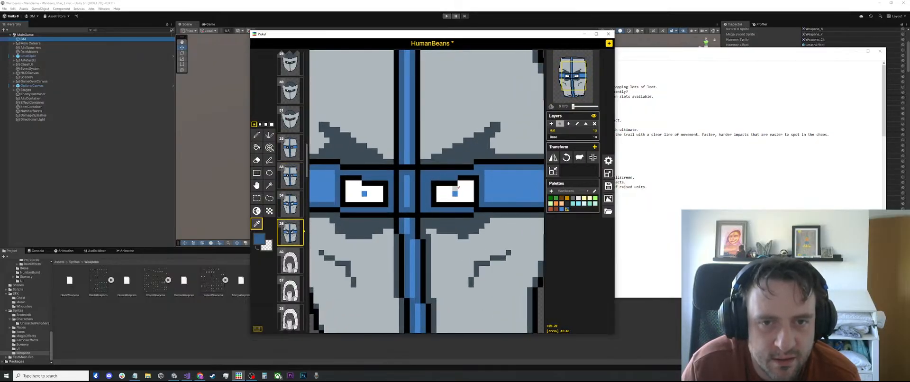
scroll(458, 187, "down", 7)
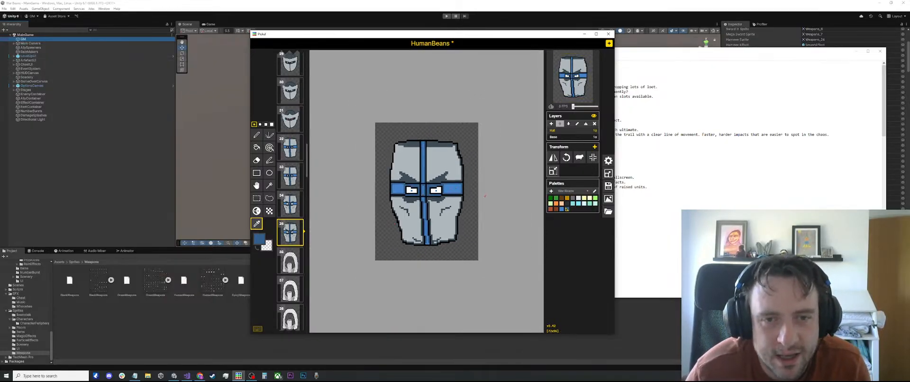
scroll(418, 186, "up", 1)
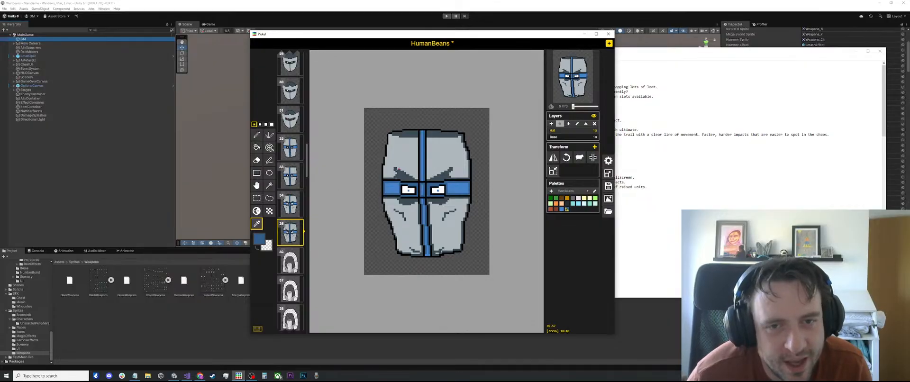
scroll(451, 169, "up", 2)
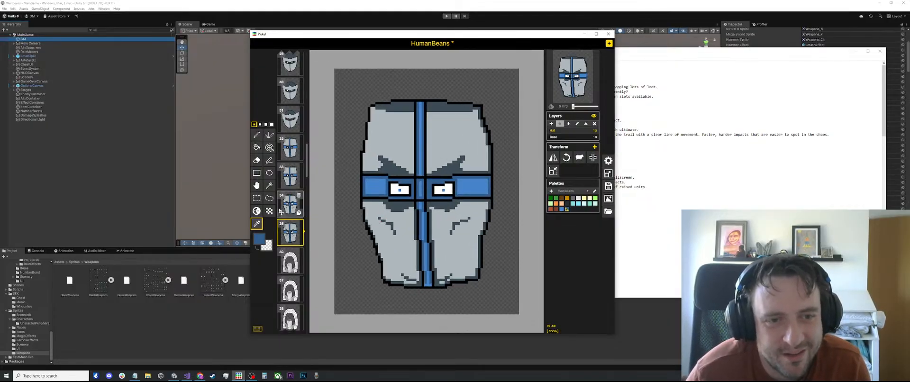
Go back through the crossed helmets from frame 34 to 32 and forward to 35, checking that their shading is consistent
left_click(281, 206)
left_click(288, 176)
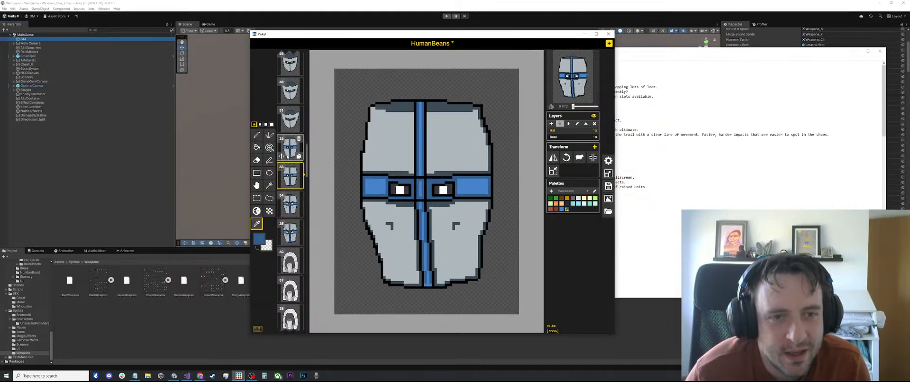
left_click(289, 148)
left_click(289, 177)
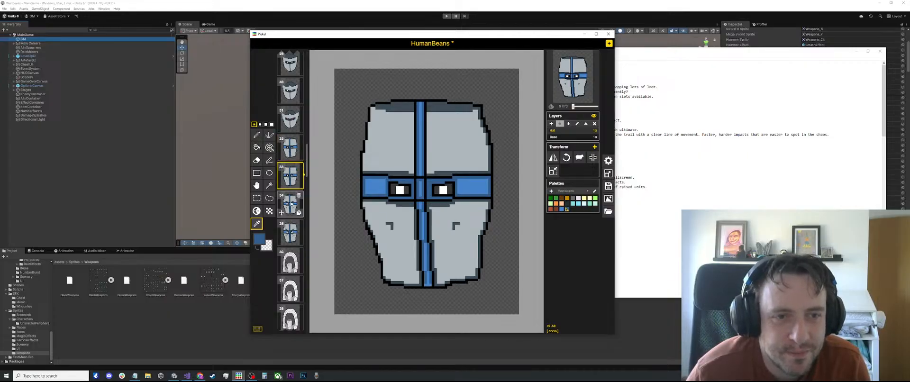
left_click(289, 205)
left_click(289, 228)
scroll(441, 244, "down", 3)
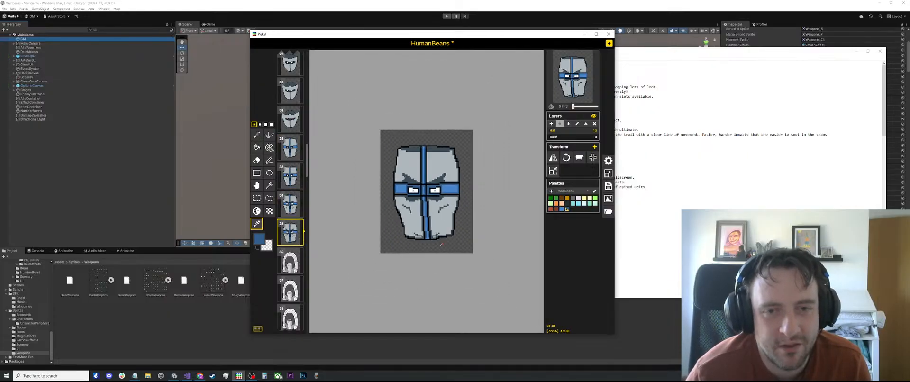
scroll(421, 207, "up", 2)
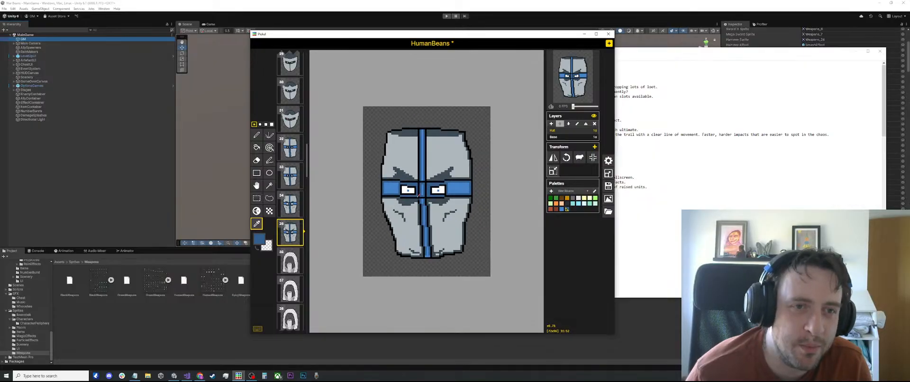
scroll(440, 169, "up", 2)
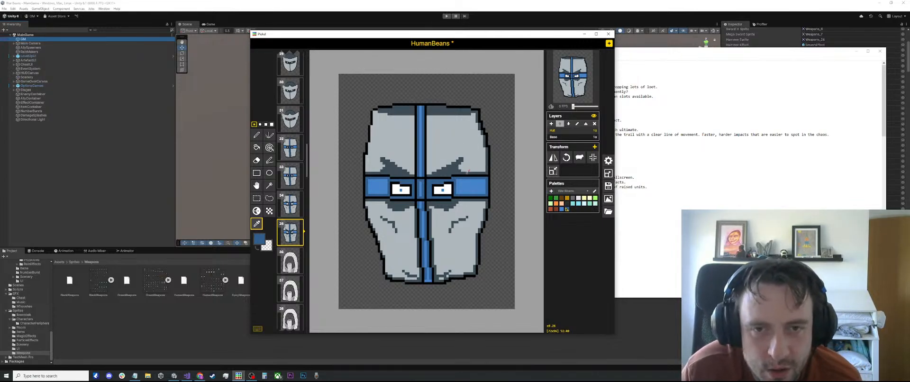
Try to draw a dark grey diagonal wrinkle line on the frame 35 helmet's right forehead with the Pen tool
left_click(467, 171)
key("p")
left_click_drag(452, 125, 467, 148)
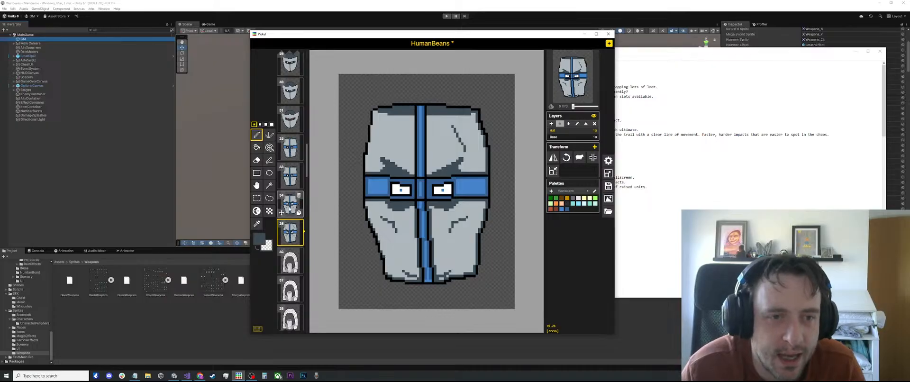
key("ctrl+z")
Compare the blue-banded helmet in frame 27 with the crossed helmets in frames 32 to 34
scroll(291, 116, "up", 3)
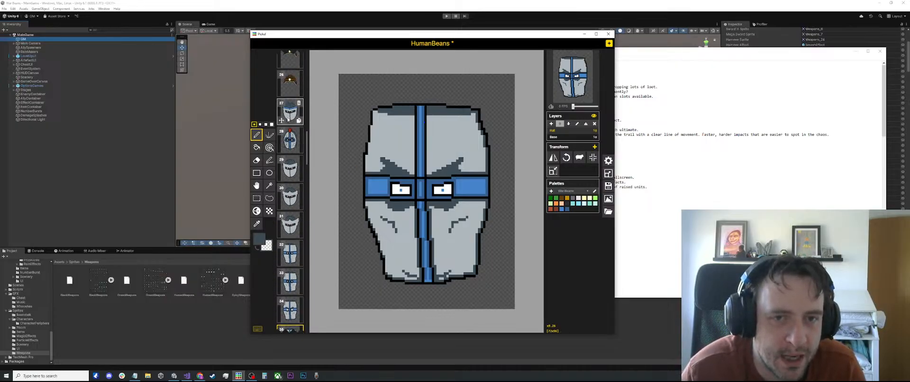
left_click(288, 118)
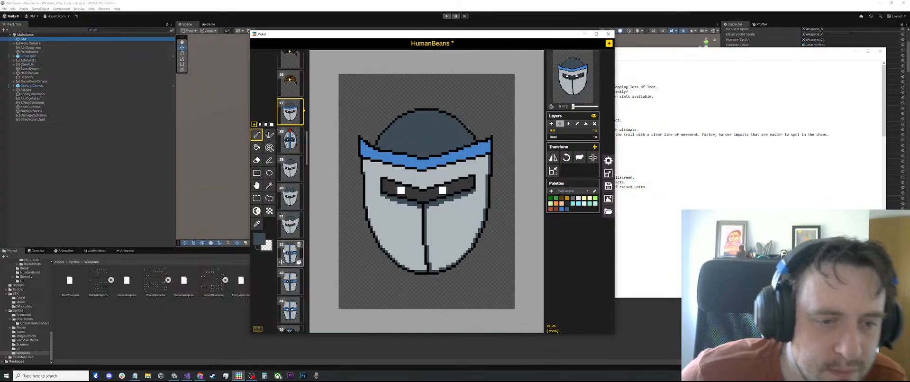
left_click(290, 255)
left_click(288, 282)
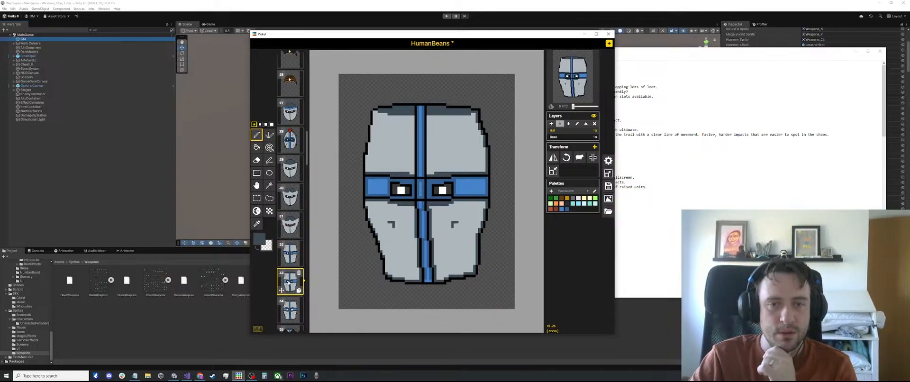
left_click(290, 309)
Shade beneath the right eye of the long-haired character in frame 36 on the base layer, using tan sampled from the jaw
scroll(291, 285, "down", 3)
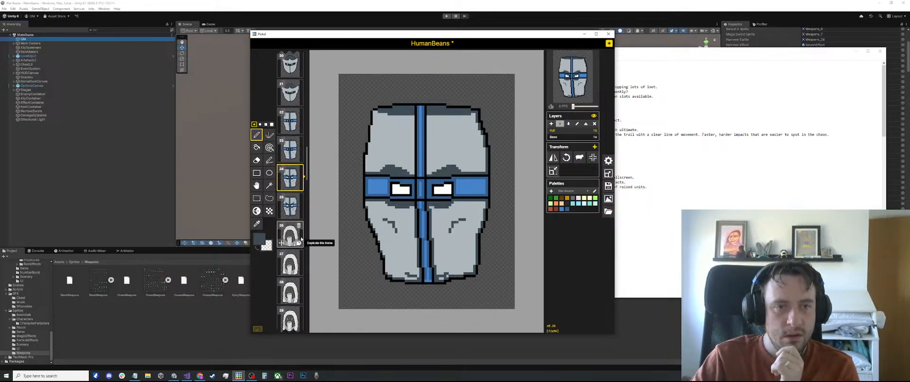
left_click(289, 233)
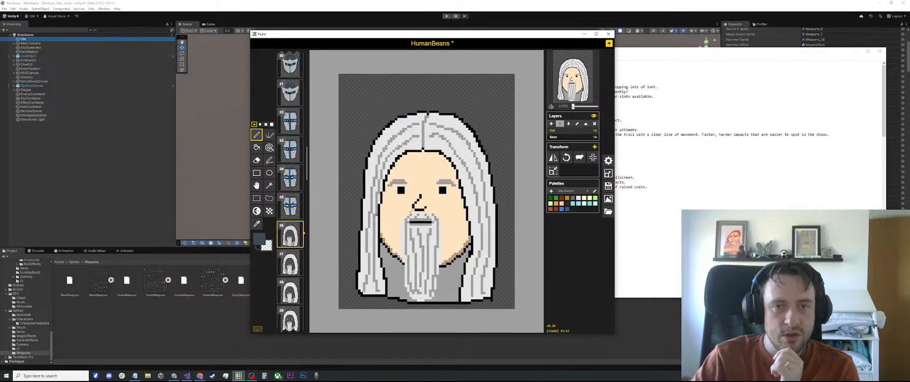
key("o")
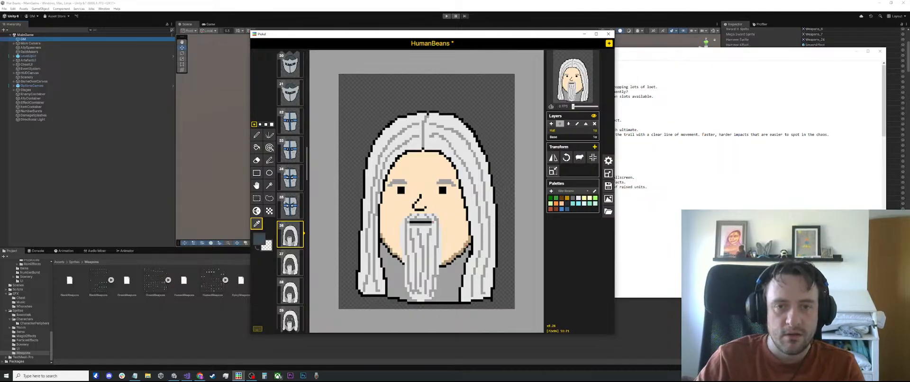
left_click(465, 244)
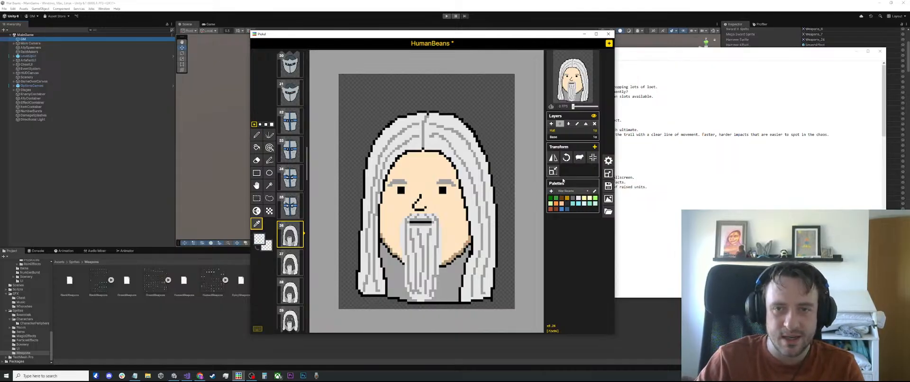
left_click(556, 137)
scroll(451, 264, "up", 3)
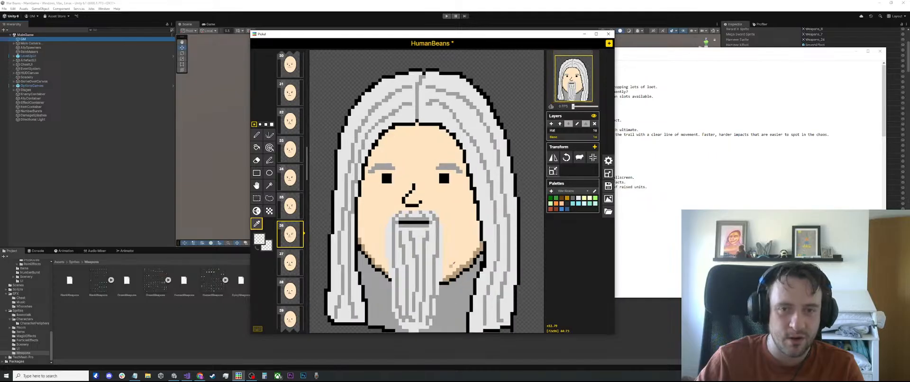
left_click(469, 261)
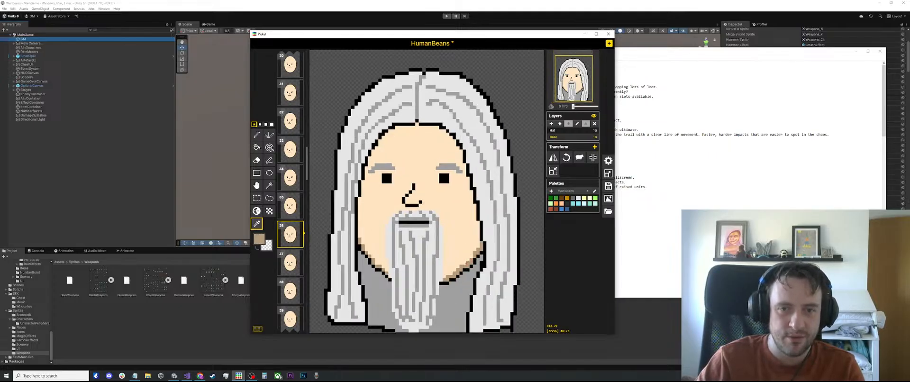
key("p")
scroll(439, 184, "up", 2)
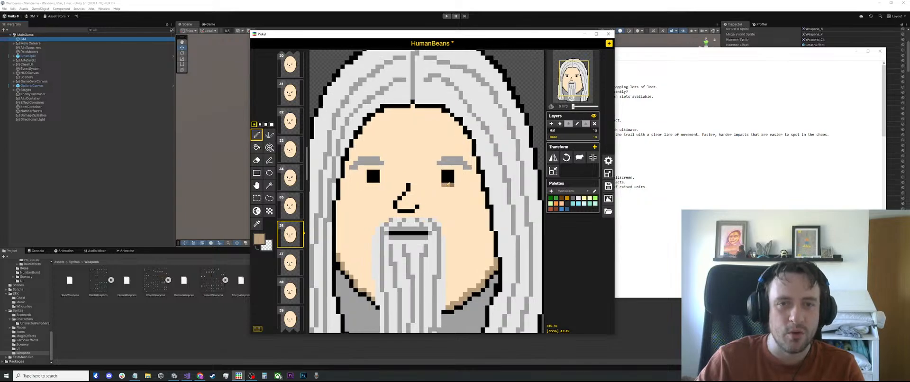
Review the shading around the eyes and cheeks in the face of frame 20 and the helmets in frames 27 to 32
scroll(290, 164, "up", 12)
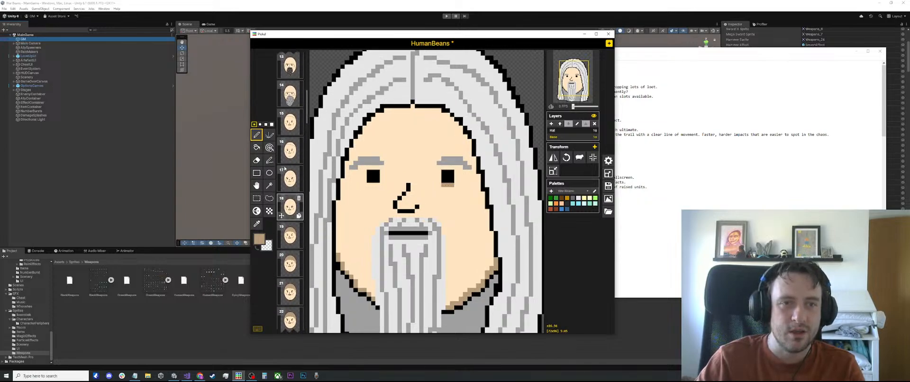
scroll(290, 163, "down", 3)
left_click(290, 233)
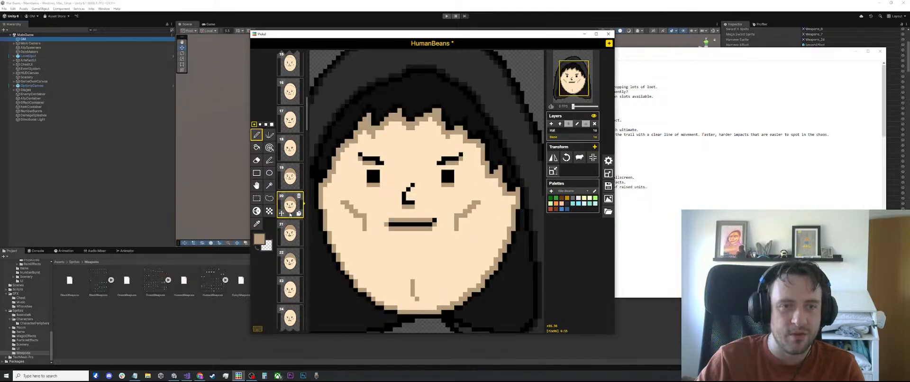
scroll(290, 232, "down", 4)
left_click(290, 191)
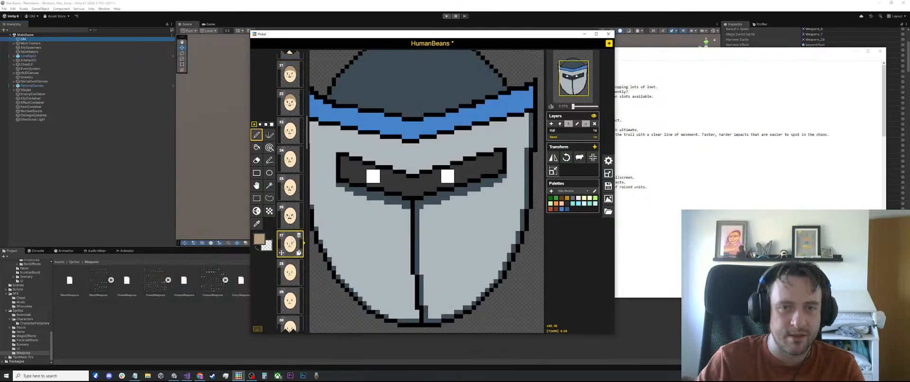
scroll(400, 191, "down", 3)
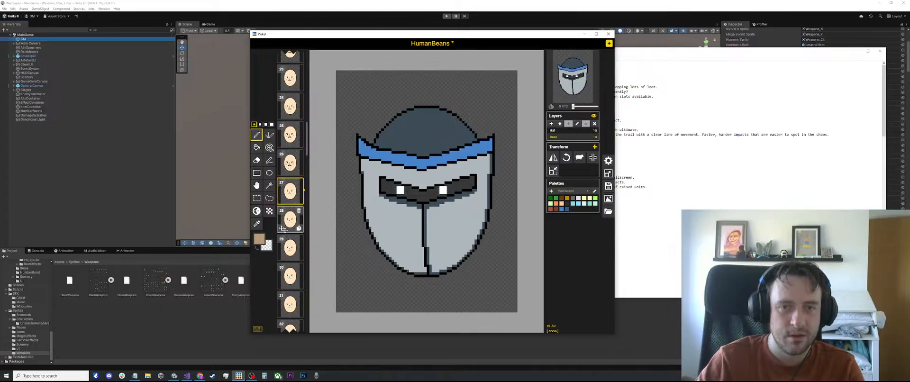
left_click(286, 223)
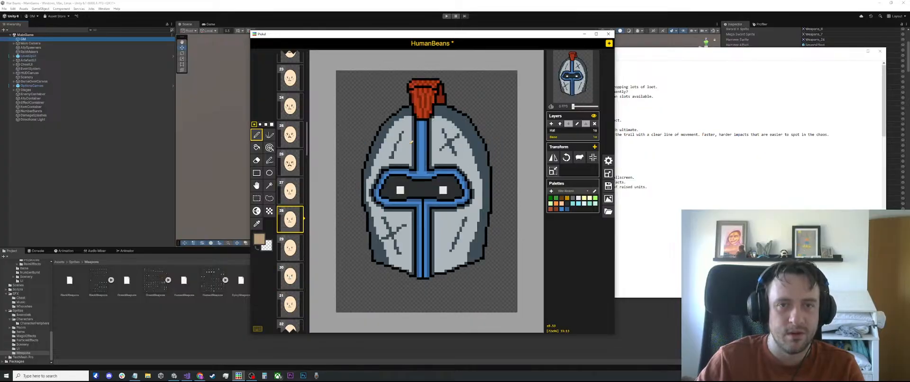
left_click(289, 275)
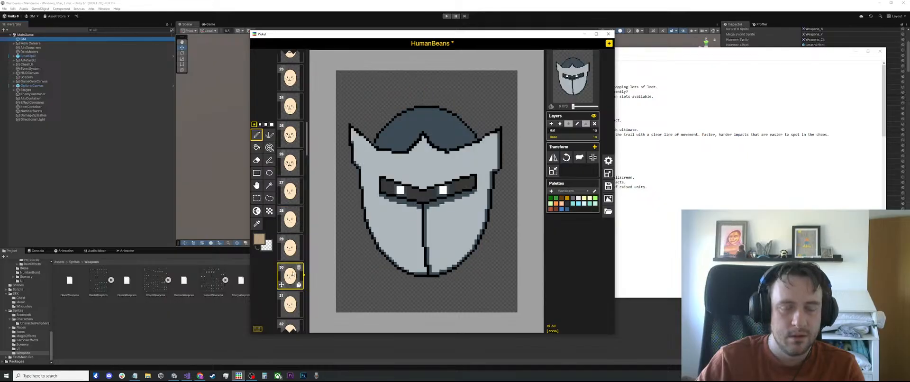
left_click(289, 304)
left_click(289, 328)
scroll(290, 313, "down", 7)
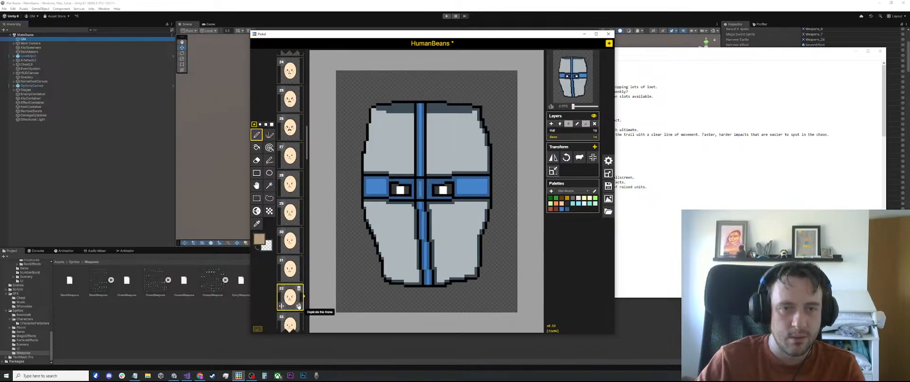
Try to sample a pen colour beside the right eye of the frame 36 character on the hat layer
left_click(569, 131)
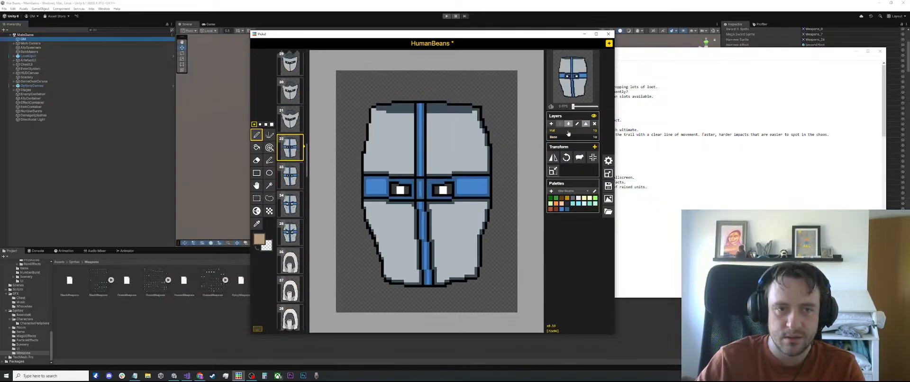
left_click(290, 260)
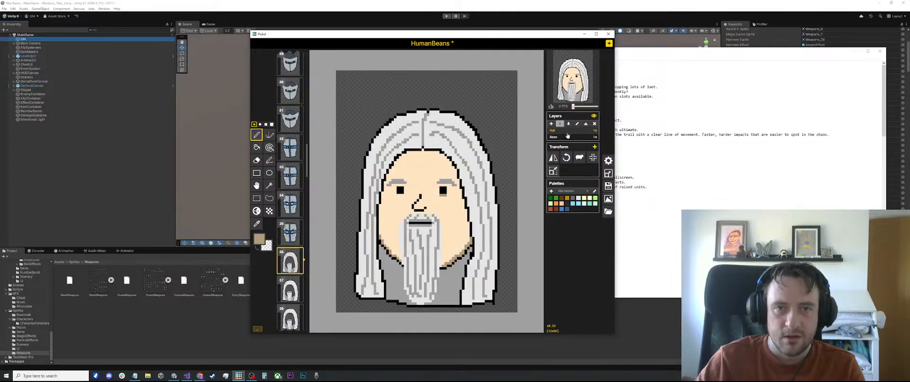
scroll(407, 200, "up", 3)
key("o")
left_click(477, 190)
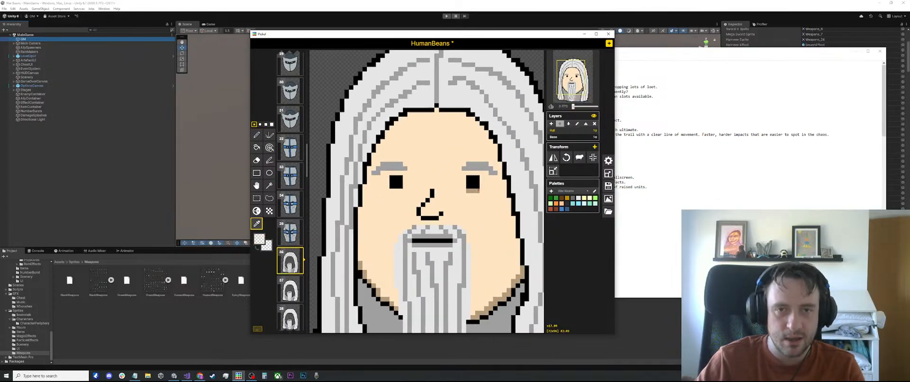
key("p")
scroll(315, 205, "up", 1)
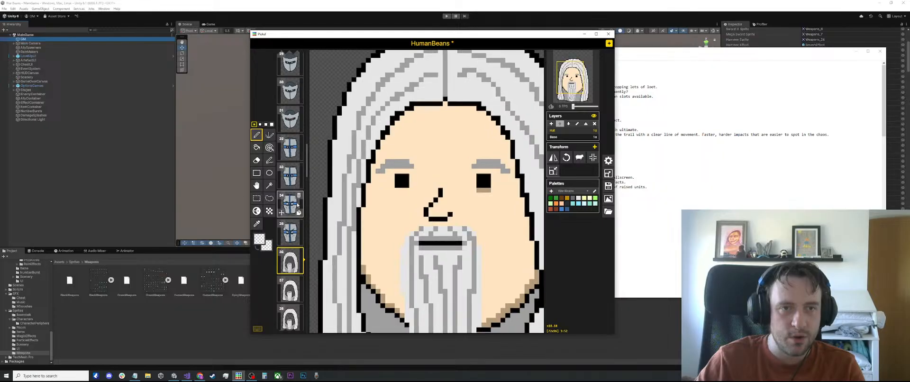
Copy the wrinkled face of the red-hatted bearded man from the base layer of frame 14 with a rectangular selection
scroll(299, 199, "up", 10)
scroll(294, 195, "up", 3)
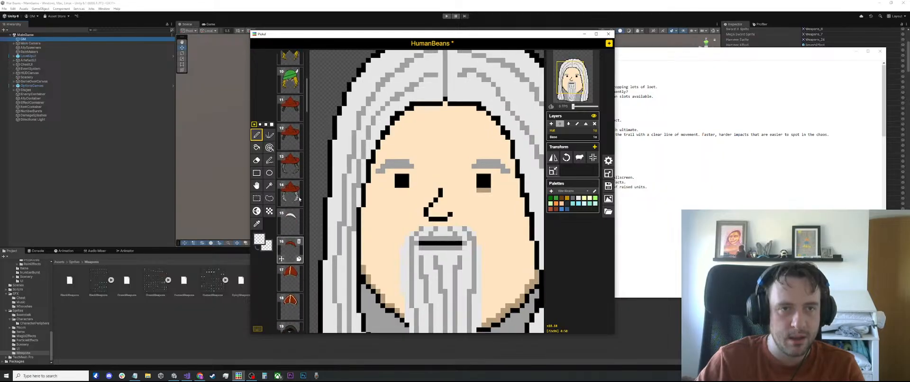
left_click(286, 191)
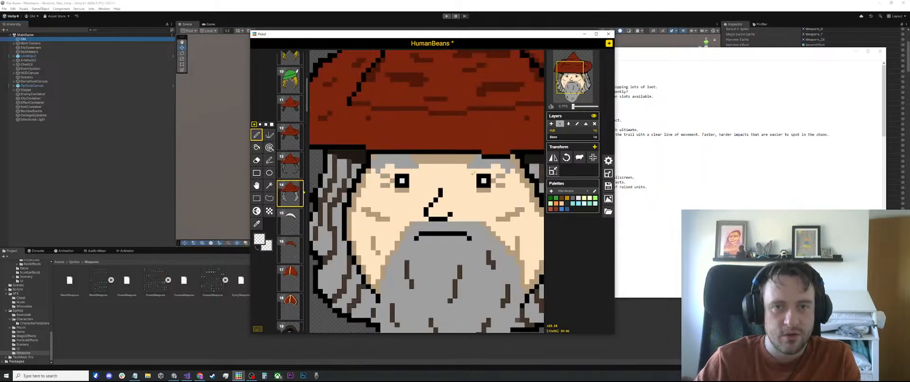
scroll(471, 170, "down", 3)
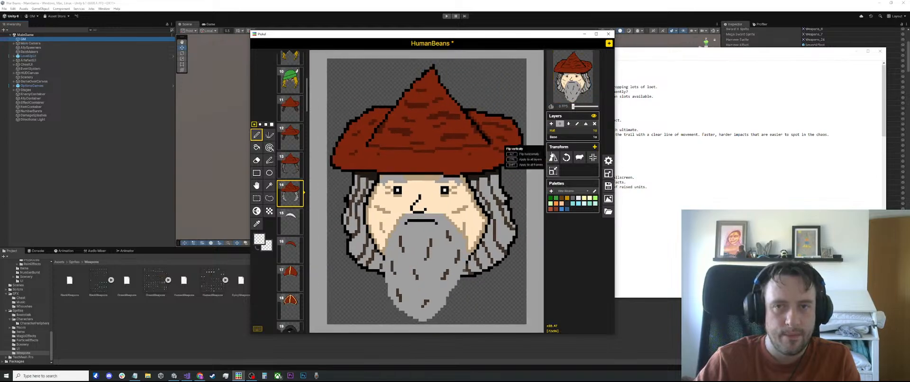
key("s")
left_click(570, 137)
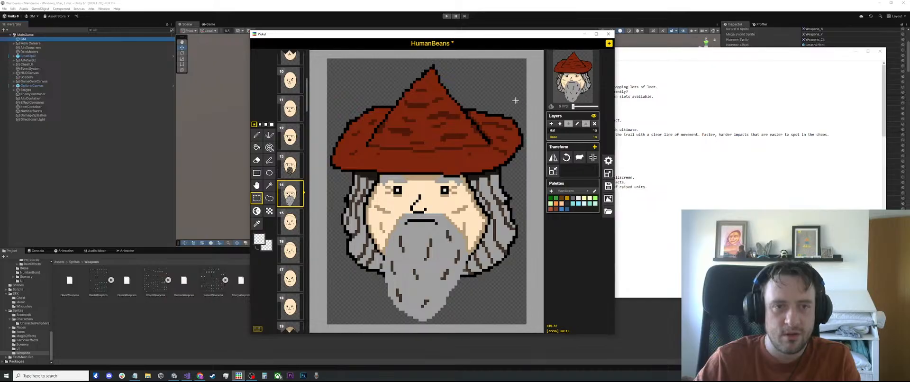
left_click_drag(517, 100, 335, 290)
Paste the copied wrinkled face onto the base layer of the long-haired character in frame 36 and clear the selection
scroll(294, 223, "down", 8)
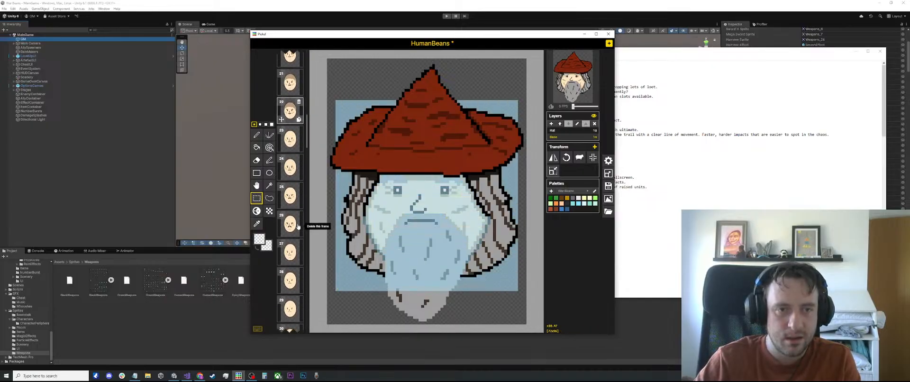
scroll(293, 223, "down", 10)
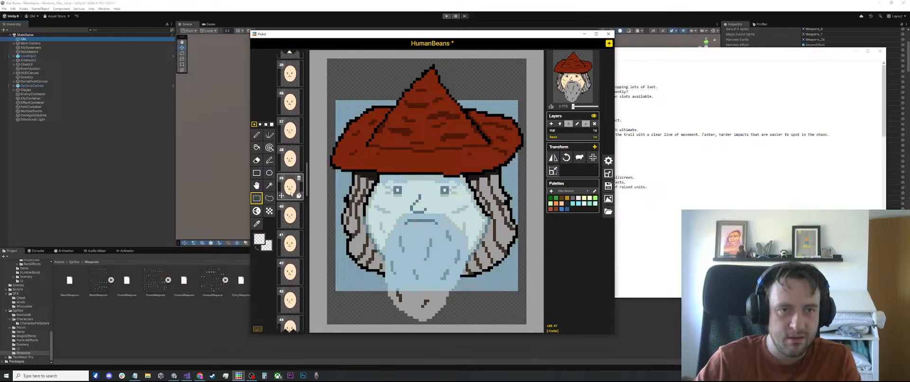
left_click(291, 189)
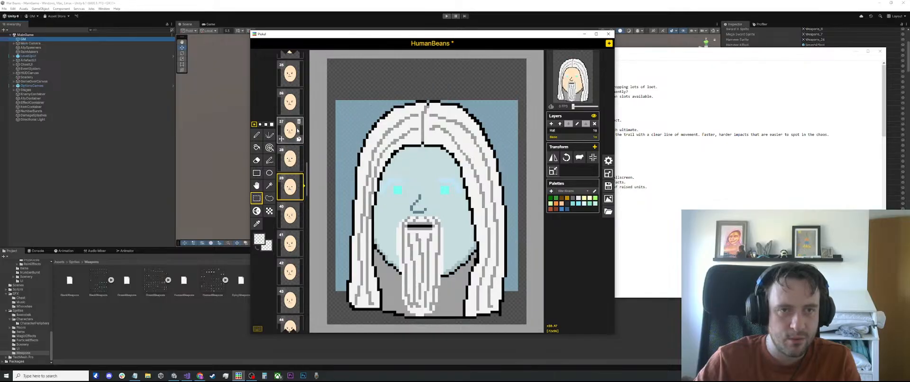
left_click(290, 102)
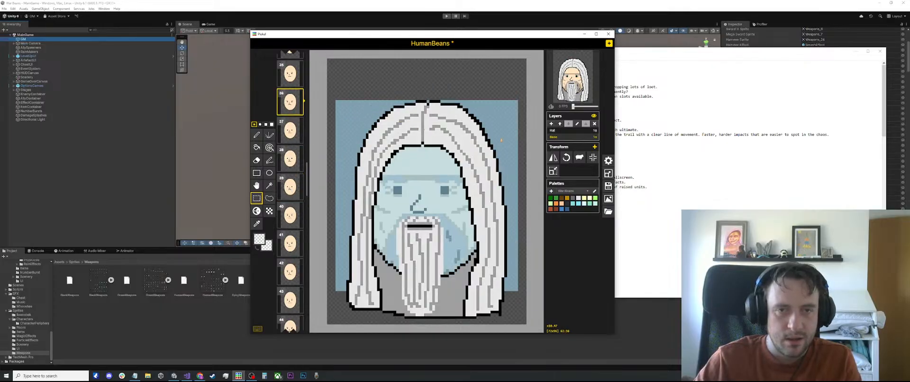
left_click(497, 99)
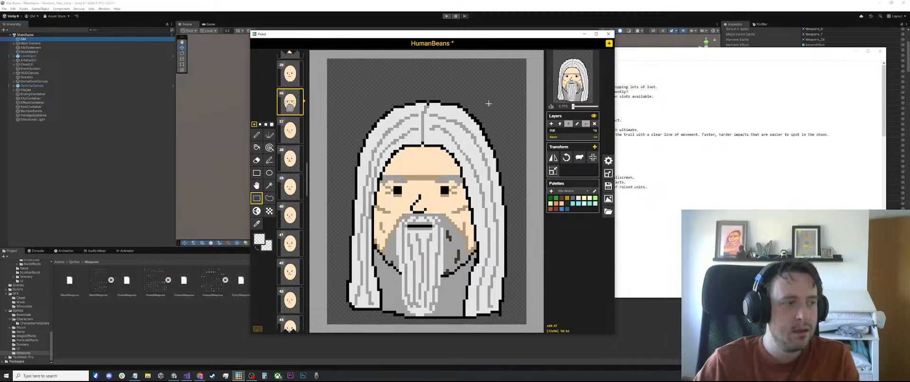
key("ctrl+z")
key("ctrl+y")
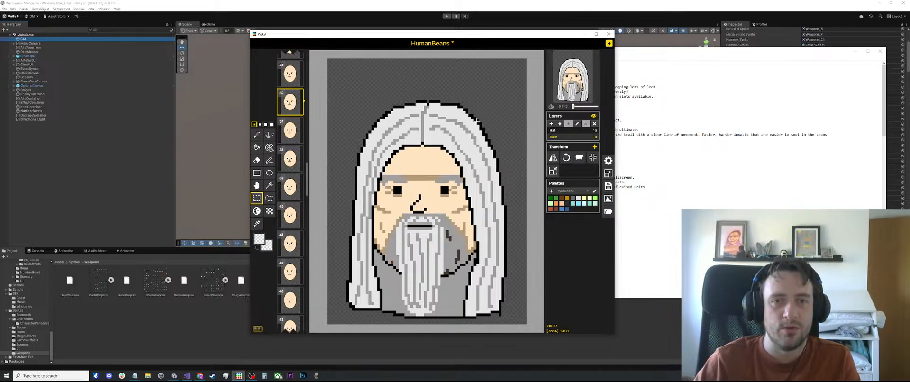
Fill the tan shadow band between the eyebrows in frame 36 with the skin colour sampled from the forehead
scroll(436, 147, "up", 2)
key("o")
left_click(420, 164)
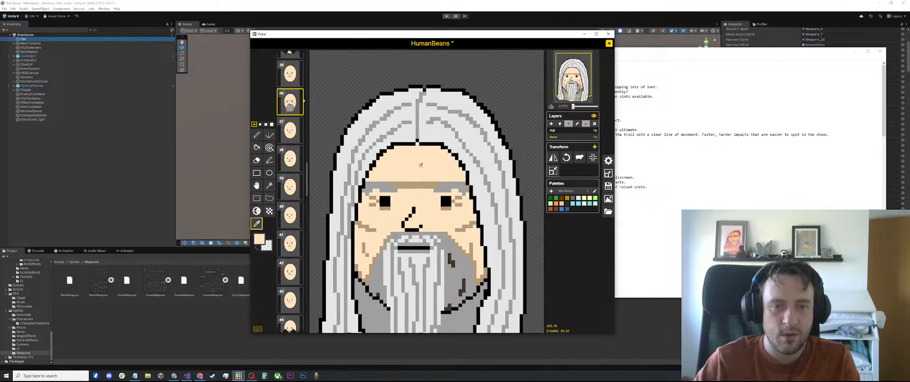
key("ctrl+z")
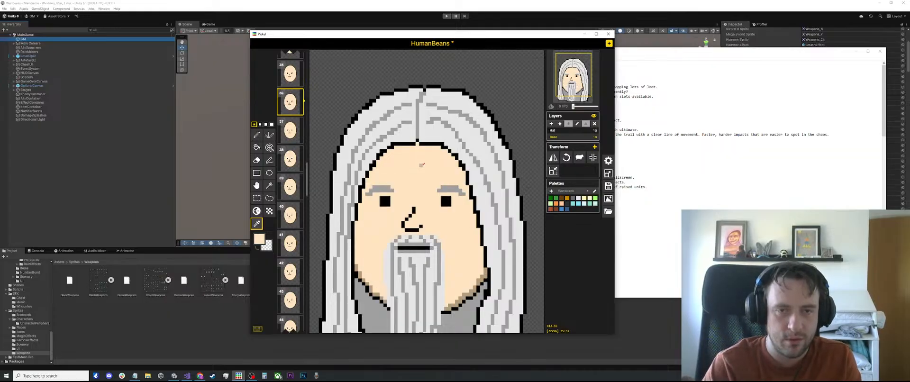
key("ctrl+y")
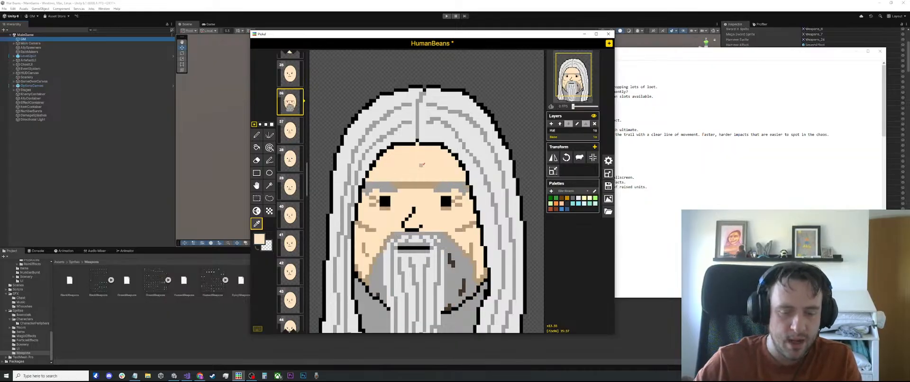
key("b")
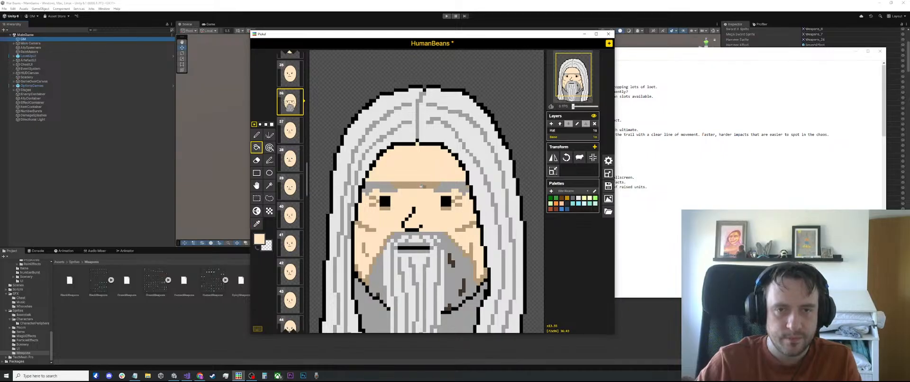
left_click(421, 187)
scroll(399, 189, "down", 3)
scroll(426, 186, "up", 2)
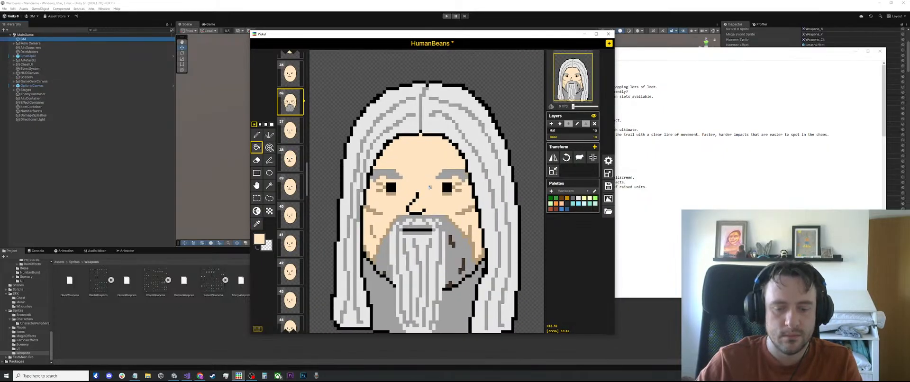
Draw a short horizontal wrinkle on the frame 36 forehead with the Stroke tool in tan sampled from beside the right eye
key("o")
left_click(462, 180)
key("l")
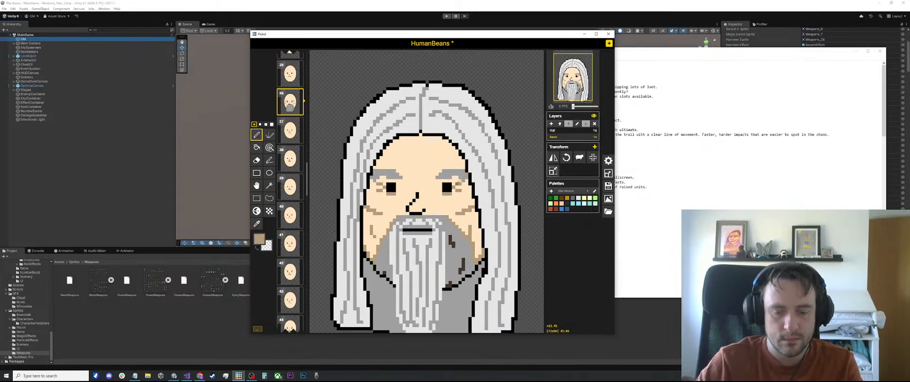
scroll(432, 167, "up", 1)
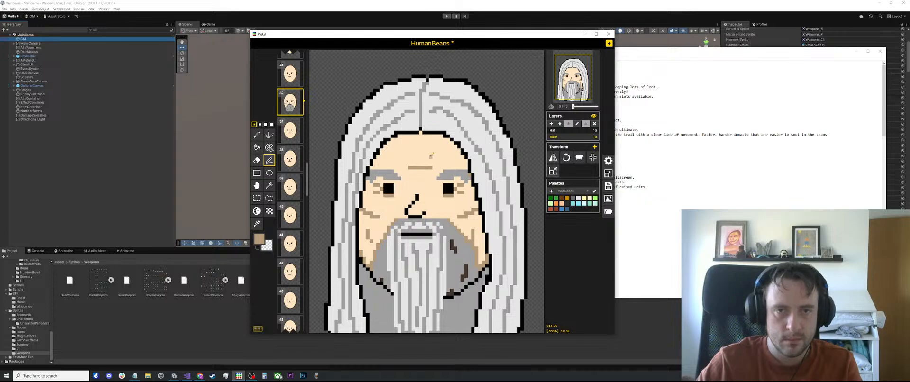
Add two longer tan wrinkles above the first on the frame 36 forehead and shade along the top hairline with the Stroke tool
mouse_move(434, 159)
left_mouse_down()
mouse_move(409, 160)
mouse_move(414, 154)
left_mouse_up()
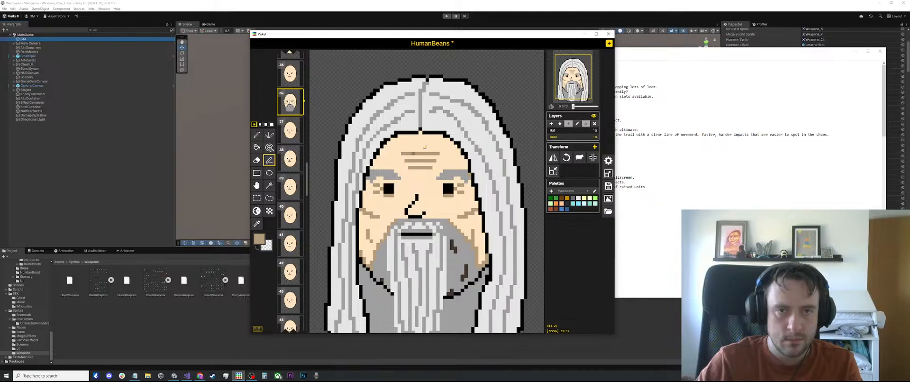
scroll(424, 147, "up", 2)
left_click_drag(400, 132, 454, 128)
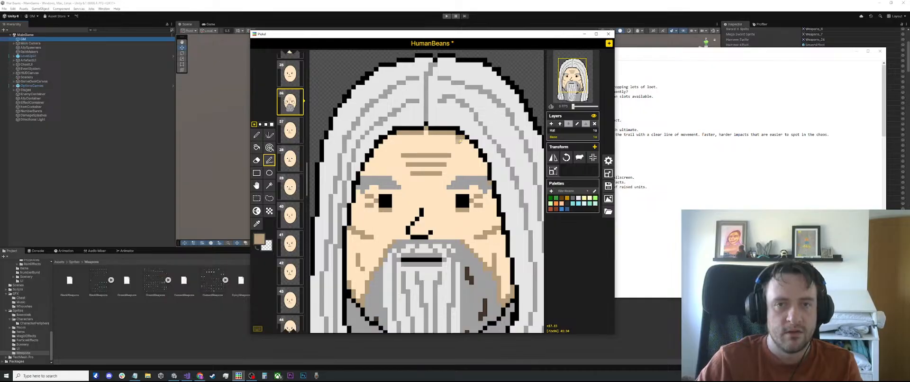
scroll(460, 140, "down", 2)
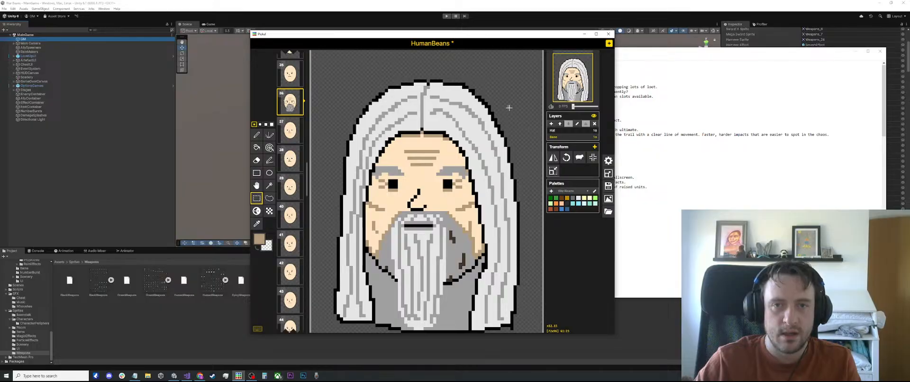
scroll(458, 137, "up", 1)
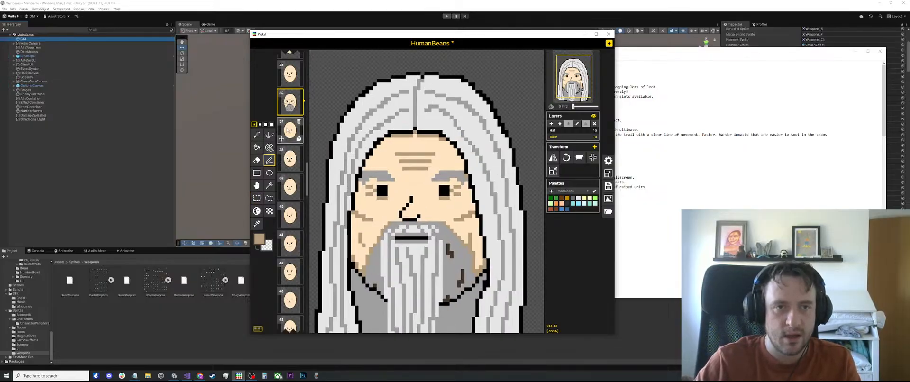
Compare the unshaded faces of the long-haired character in frames 37 to 39 with the wrinkled face in frame 36
left_click(287, 157)
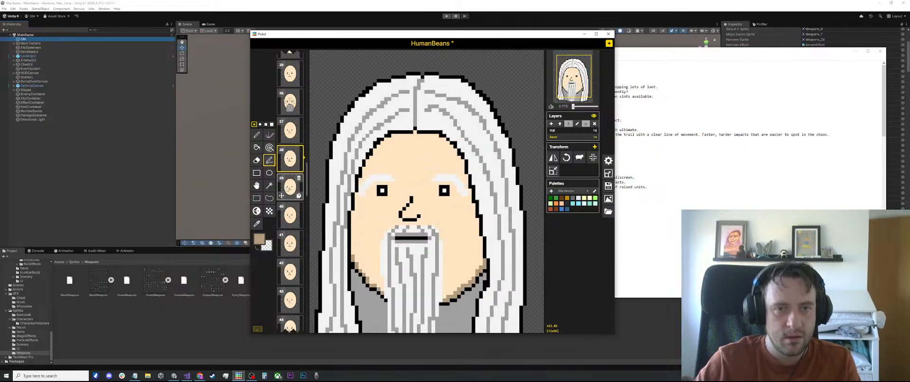
left_click(288, 189)
scroll(332, 276, "up", 1)
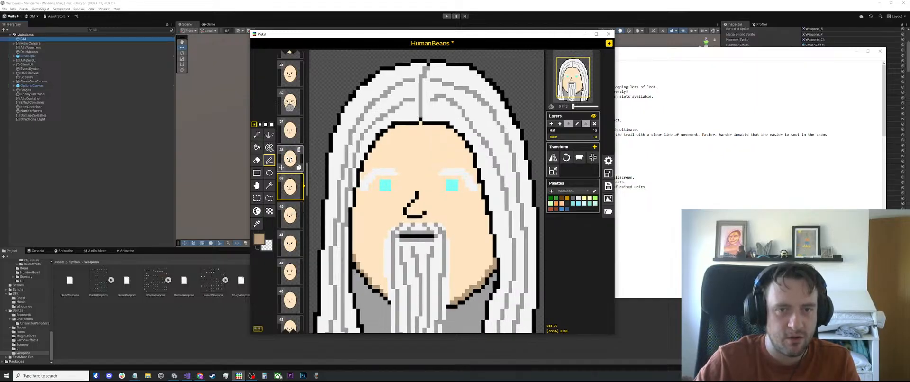
left_click(286, 206)
left_click(287, 187)
left_click(287, 158)
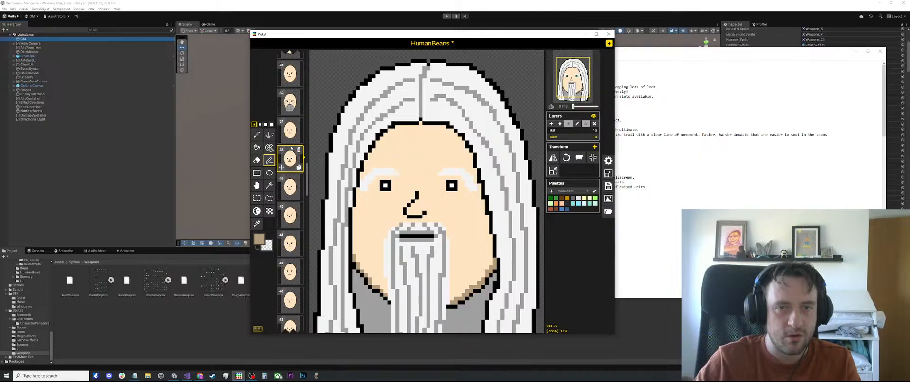
left_click(287, 130)
left_click(287, 100)
scroll(472, 161, "down", 3)
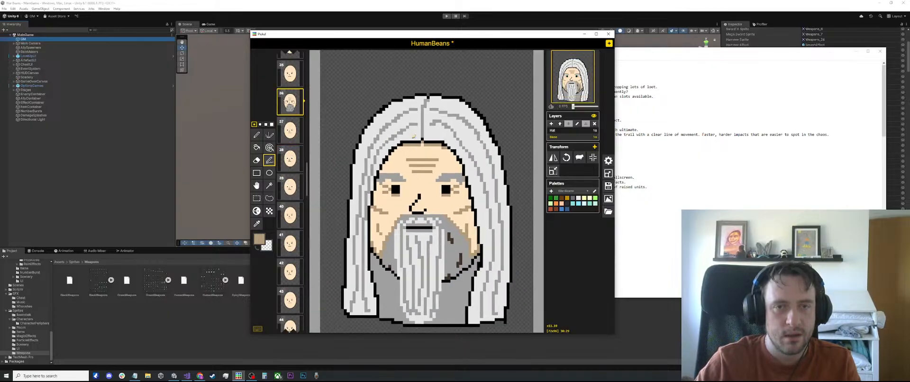
Shade the right edge of the frame 36 face in tan with the Pen tool, from the hairline down to the cheek
key("o")
scroll(430, 145, "up", 3)
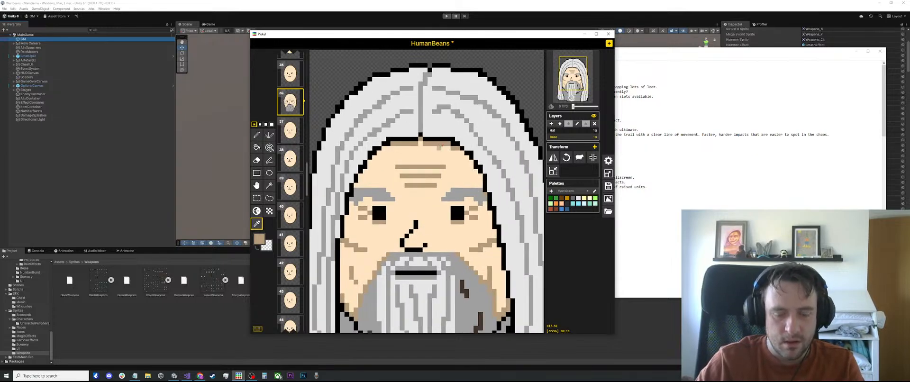
key("p")
scroll(438, 142, "up", 1)
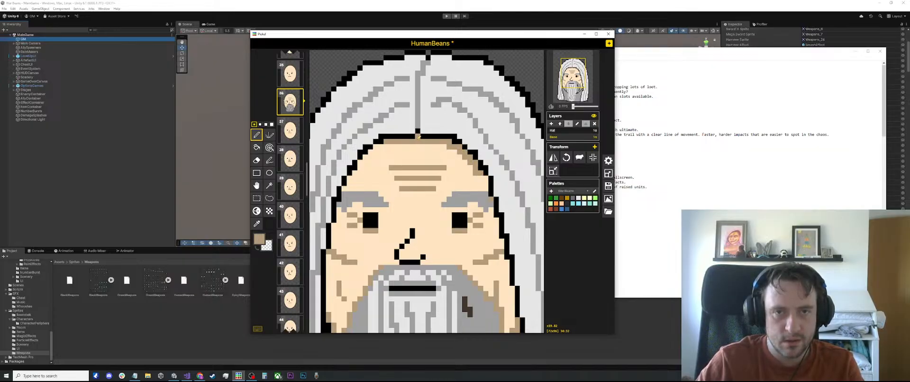
scroll(428, 145, "down", 2)
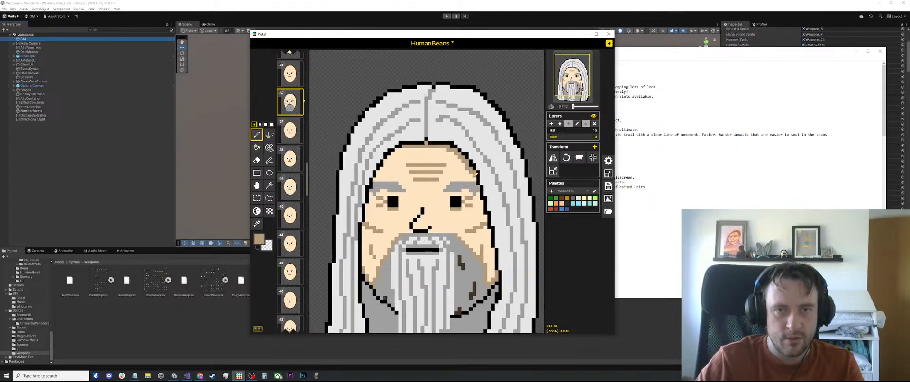
scroll(475, 176, "up", 2)
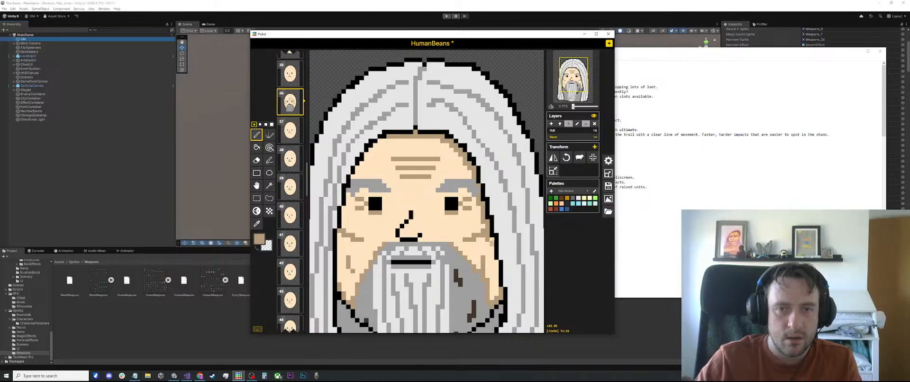
left_click_drag(491, 238, 492, 259)
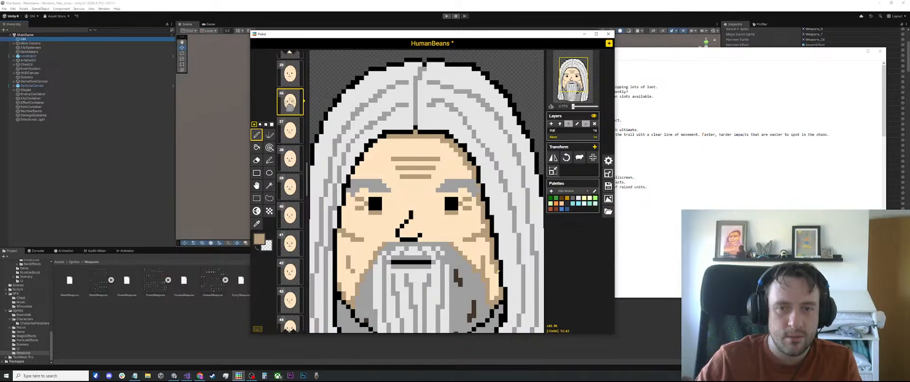
scroll(473, 279, "down", 5)
scroll(357, 261, "up", 6)
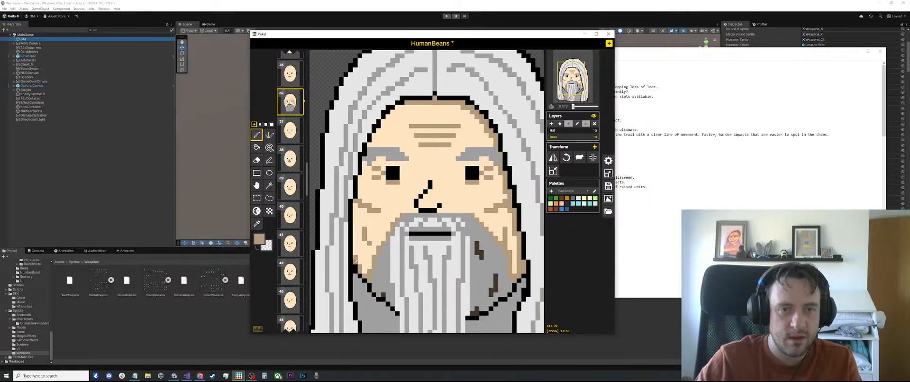
Shade the left edge of the frame 36 face in tan with the Stroke tool
key("l")
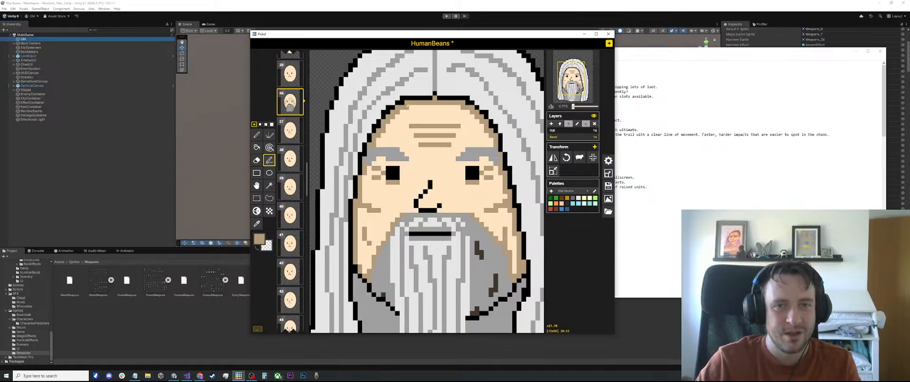
scroll(435, 119, "down", 2)
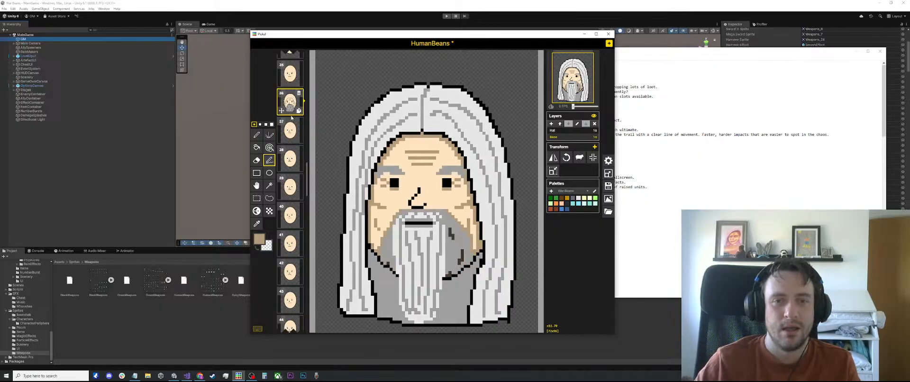
scroll(418, 231, "up", 1)
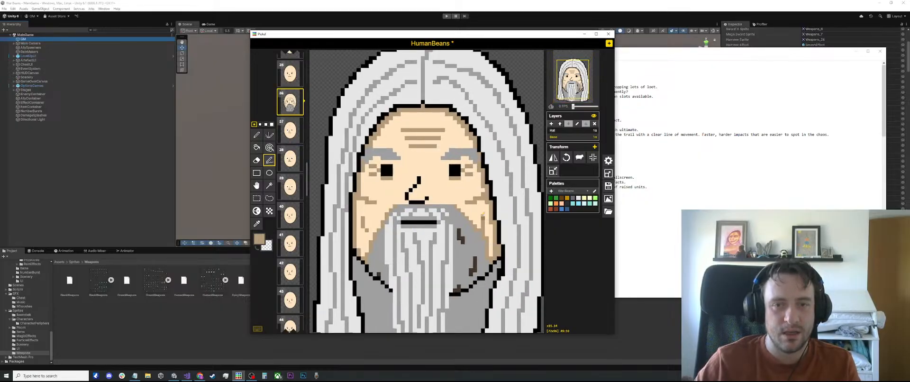
Remove the pasted grey beard area from frame 36 and replace it with the clean lower face copied from the same area of frame 37
key("s")
left_click_drag(481, 203, 368, 317)
scroll(411, 276, "up", 1)
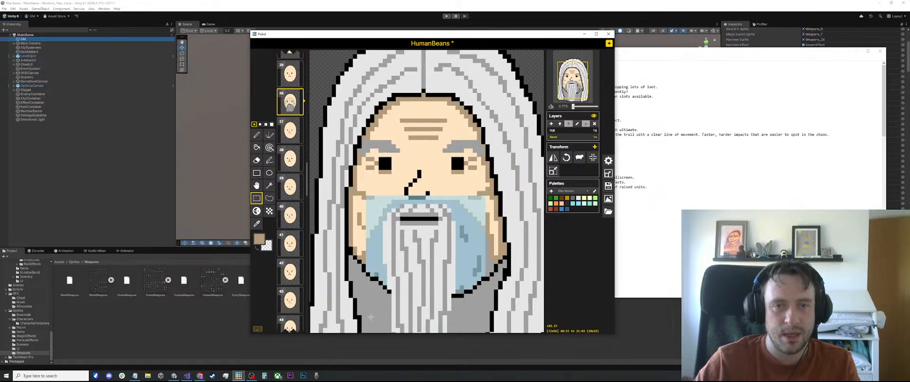
left_click(496, 214)
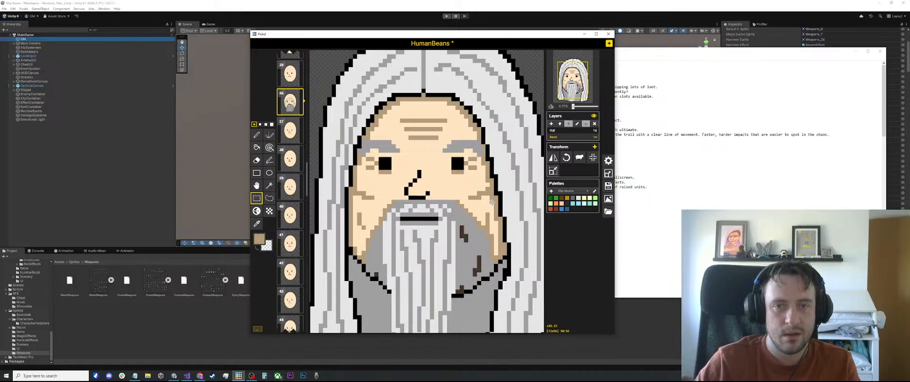
left_click_drag(491, 201, 365, 300)
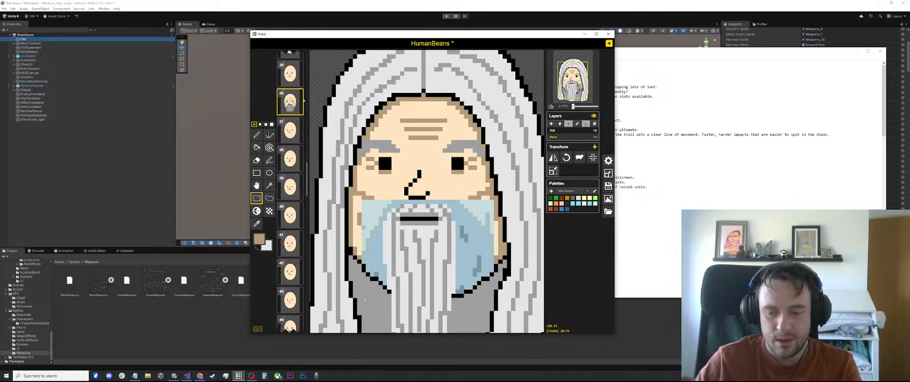
left_click(291, 134)
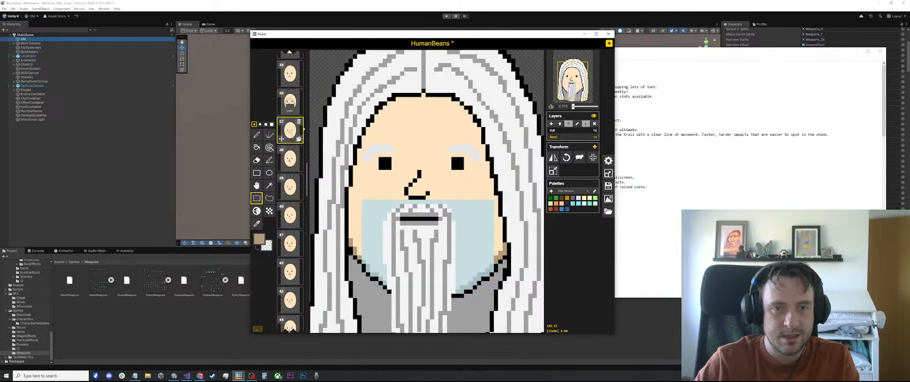
left_click(290, 102)
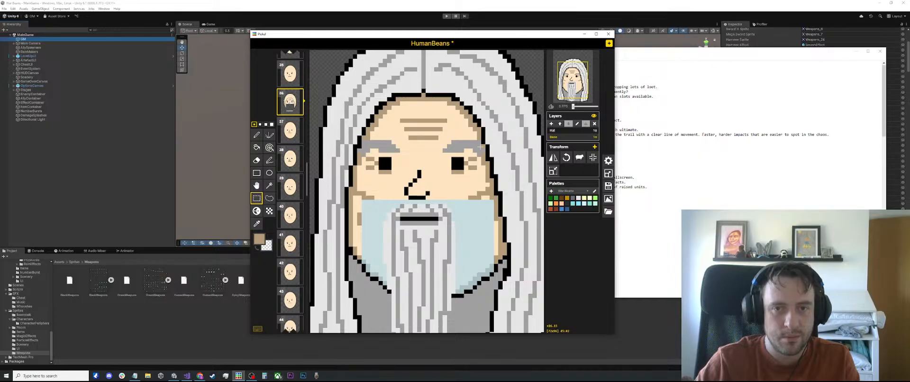
scroll(497, 161, "down", 2)
scroll(469, 183, "up", 2)
scroll(436, 201, "down", 2)
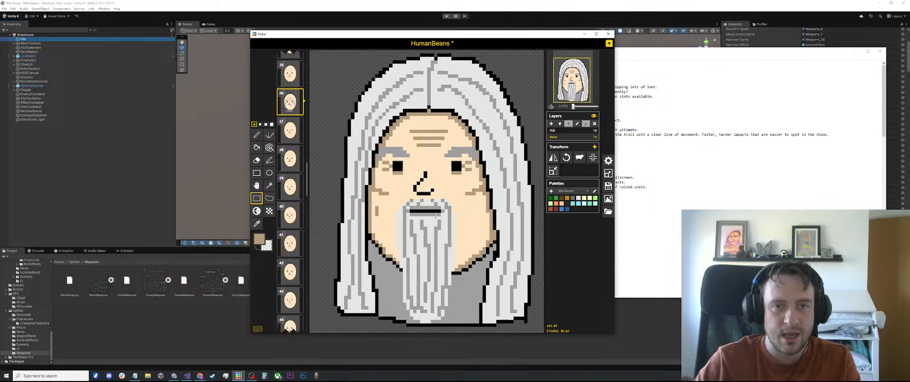
scroll(412, 216, "up", 3)
Select and copy the right cheek wrinkle of the red-hatted bearded man in frame 14 with a small rectangular selection
key("p")
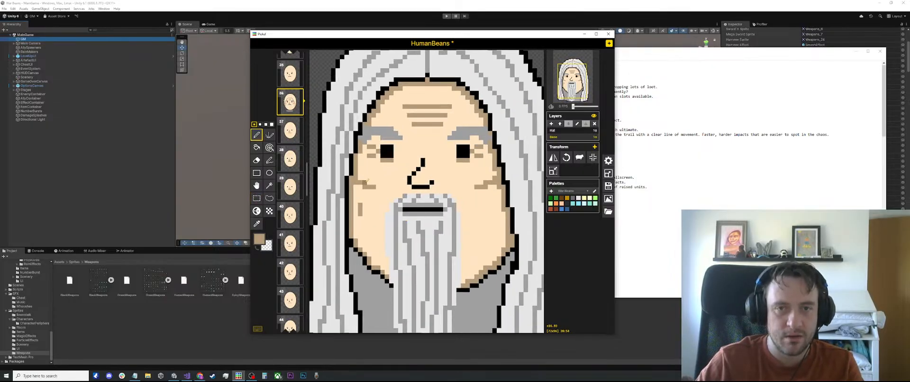
scroll(291, 107, "up", 3)
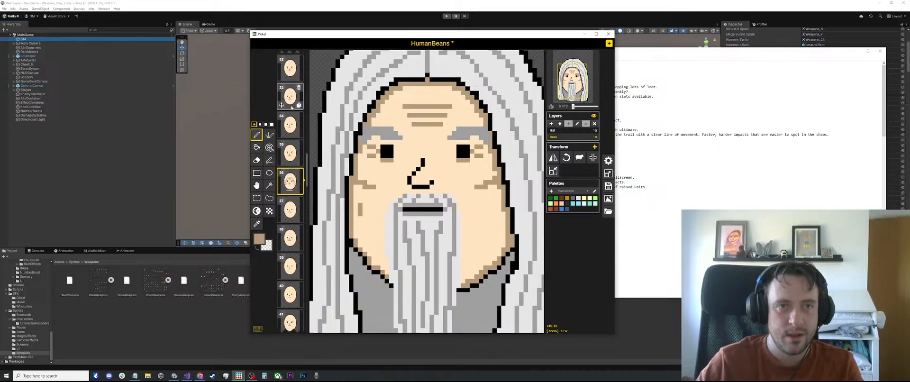
scroll(291, 107, "up", 3)
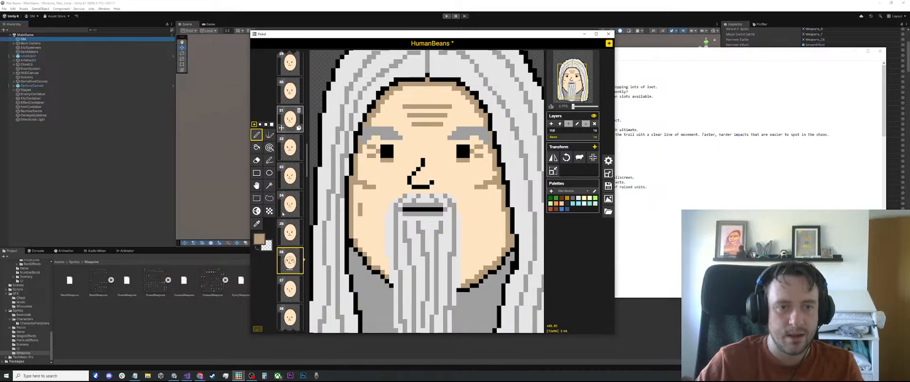
left_click(288, 239)
left_click(290, 263)
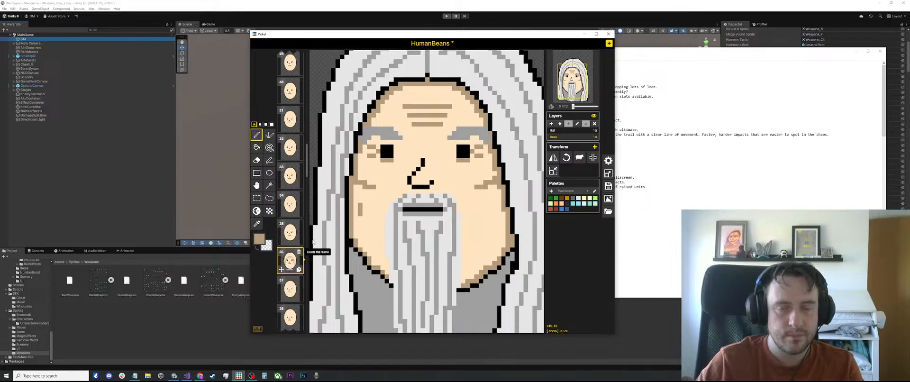
scroll(290, 146, "up", 15)
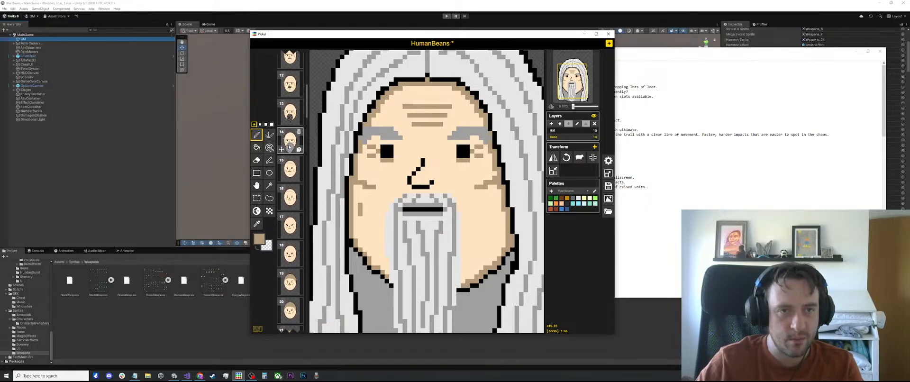
left_click(289, 146)
key("s")
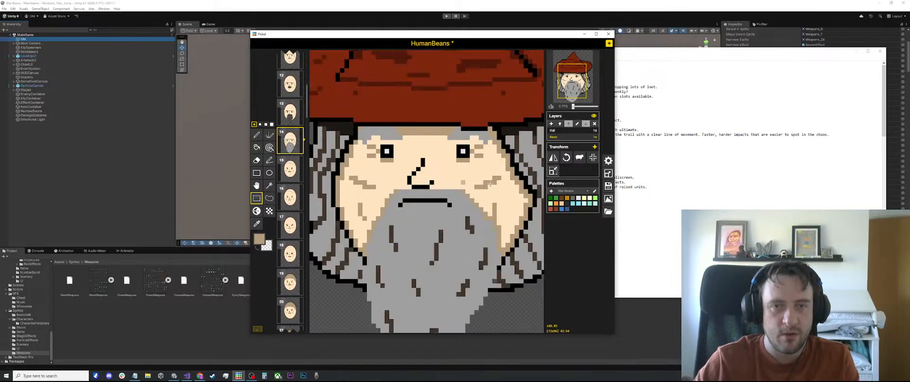
left_click_drag(503, 172, 476, 189)
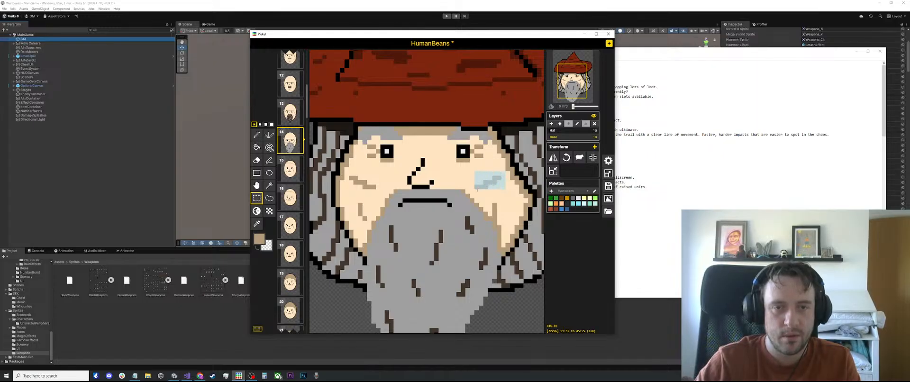
Paste the copied cheek wrinkle onto the right cheek of the white-haired character in frame 36
scroll(284, 154, "down", 2)
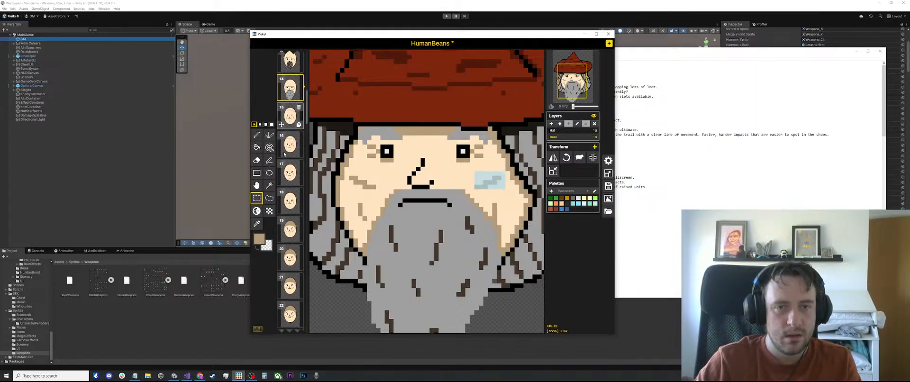
scroll(286, 161, "down", 15)
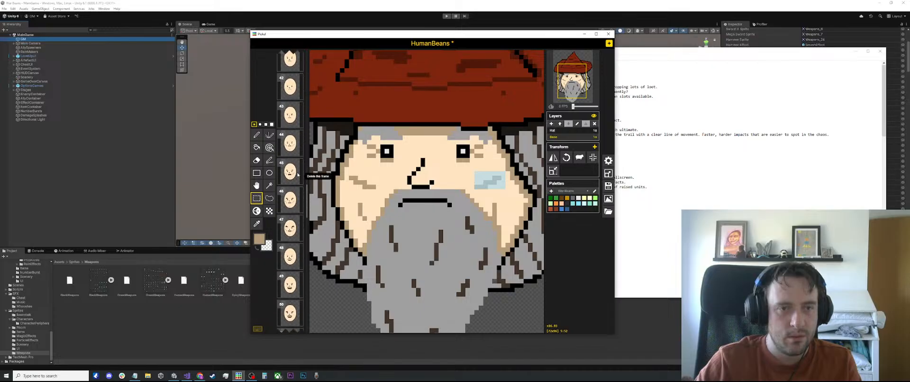
scroll(290, 171, "up", 3)
left_click(290, 160)
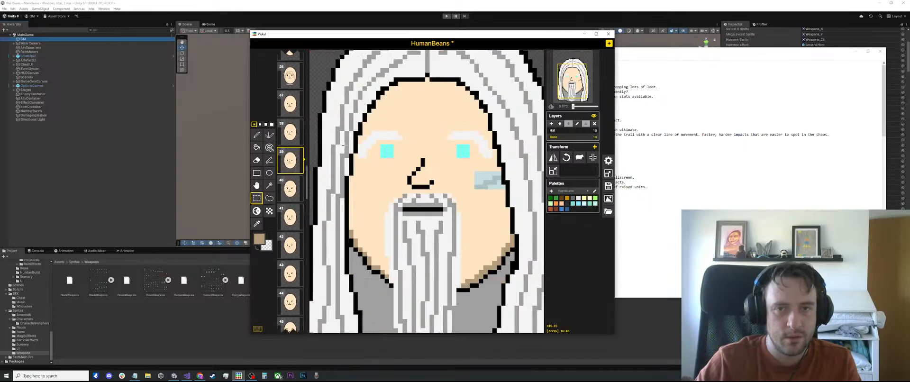
left_click(289, 133)
left_click(290, 105)
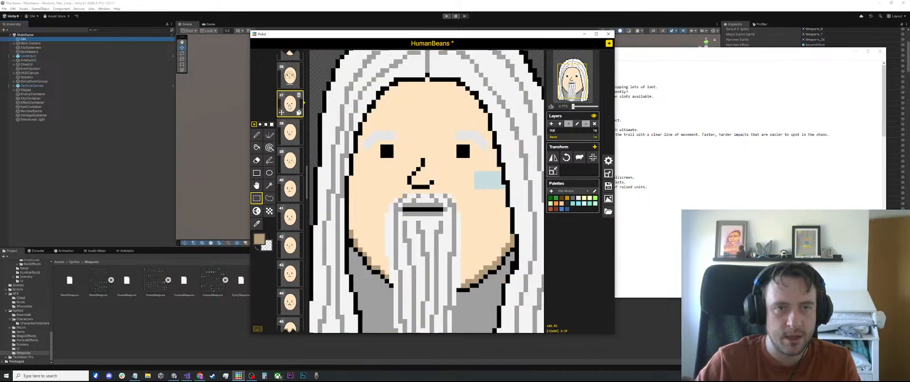
scroll(290, 106, "up", 1)
left_click(289, 124)
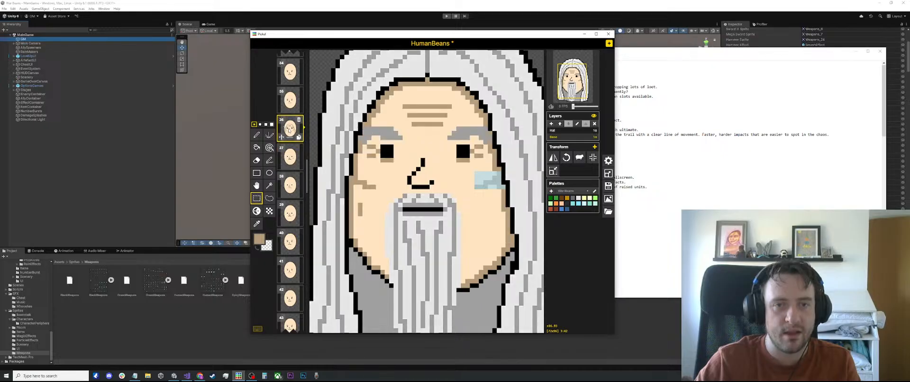
Compare the cheek wrinkles of the red-hatted bearded man in frame 14 with those of the white-haired character in frame 36
scroll(290, 151, "up", 15)
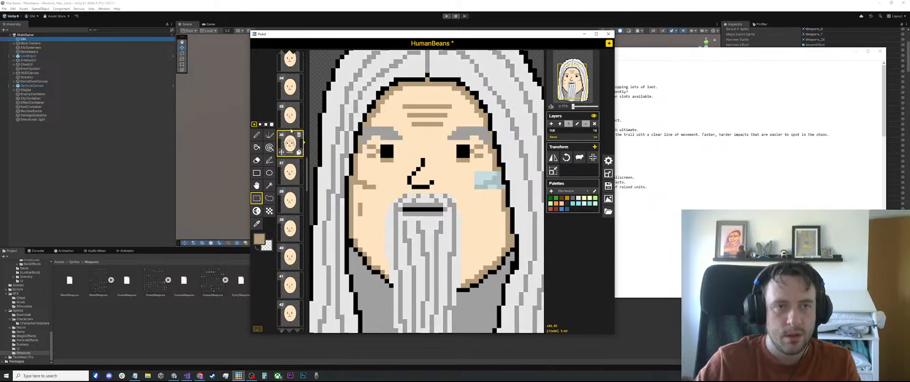
scroll(290, 133, "down", 3)
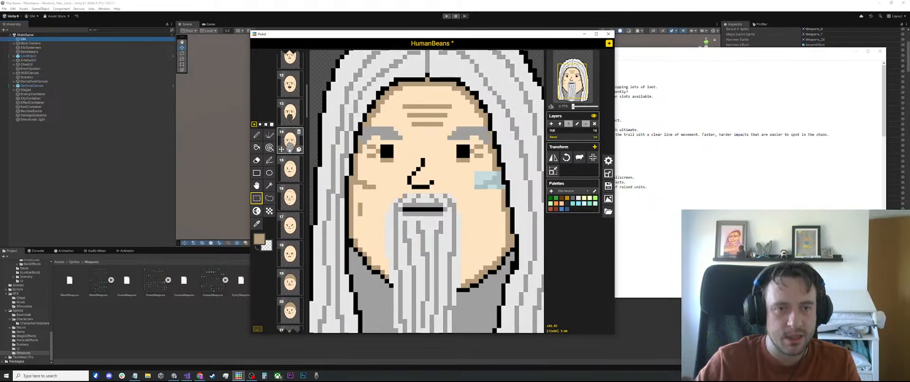
left_click(290, 144)
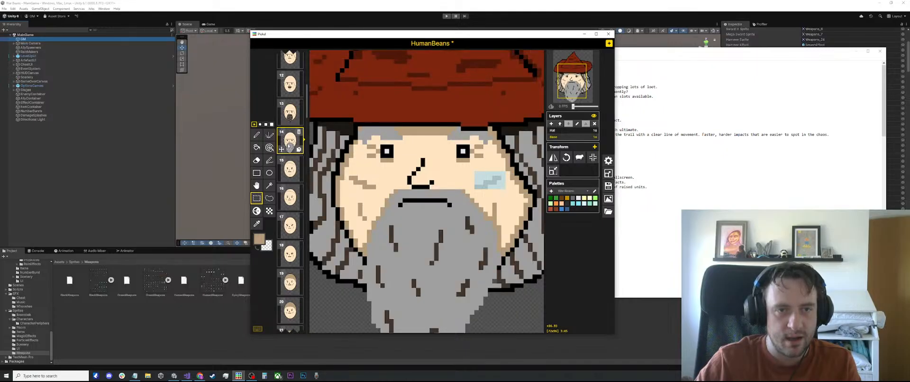
scroll(289, 156, "down", 15)
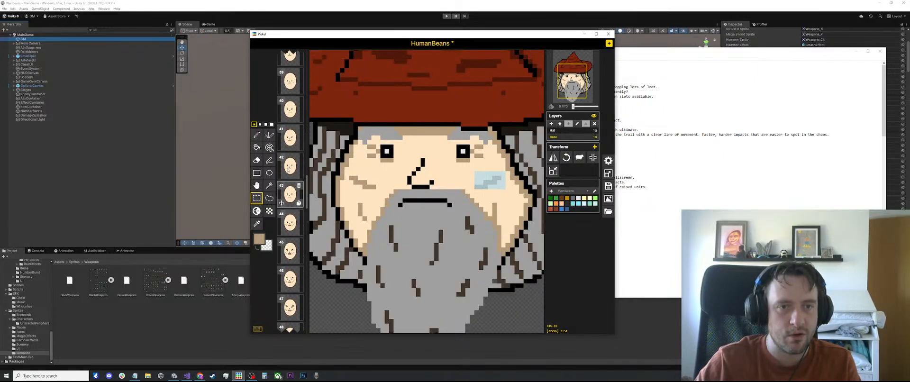
left_click(289, 165)
left_click(289, 137)
left_click(290, 112)
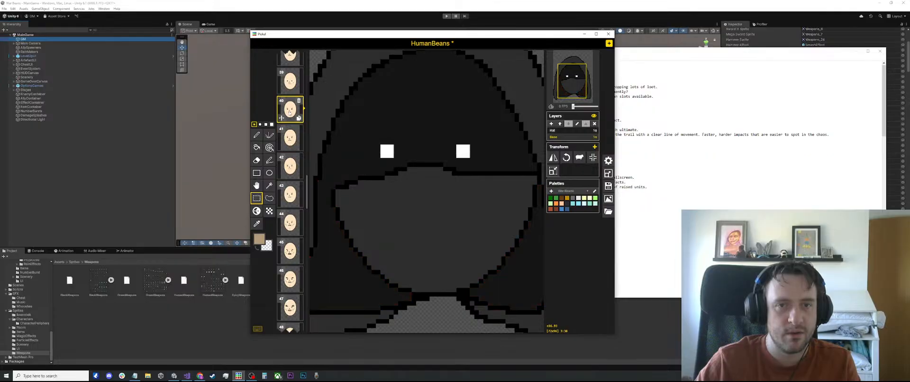
scroll(289, 112, "up", 1)
left_click(290, 112)
scroll(290, 116, "up", 2)
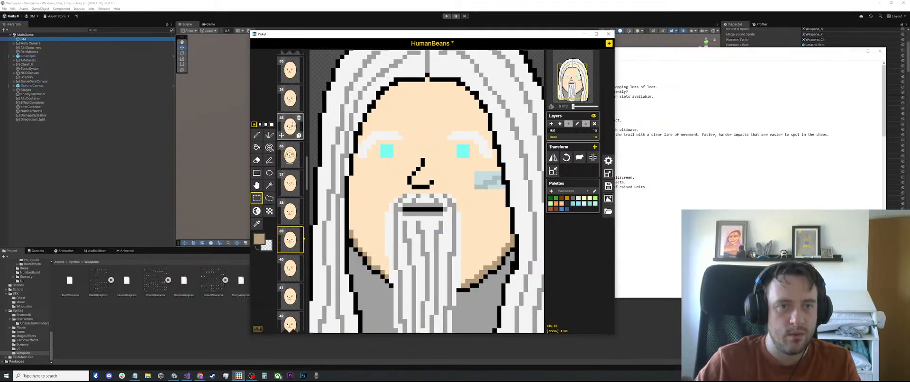
left_click(290, 154)
Draw the lower cheek wrinkles on both sides of the frame 36 face with the Pen tool, using the picked tan colour
scroll(404, 224, "up", 2)
key("o")
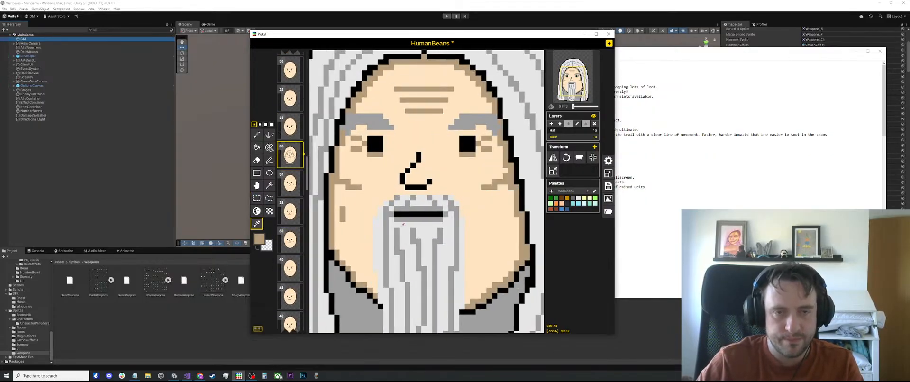
key("p")
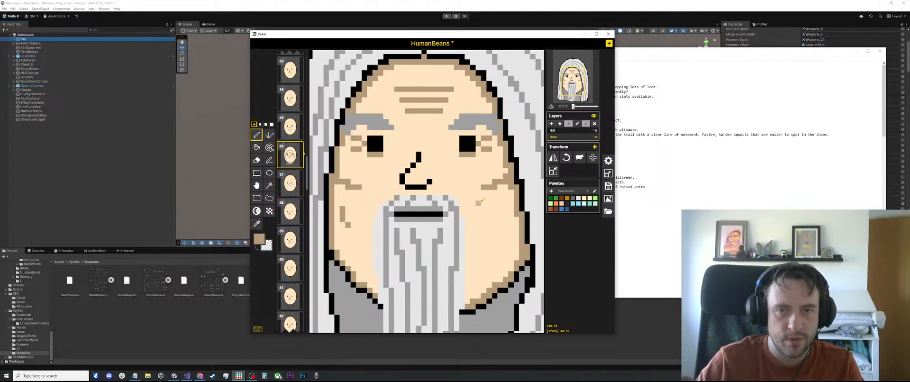
key("o")
key("p")
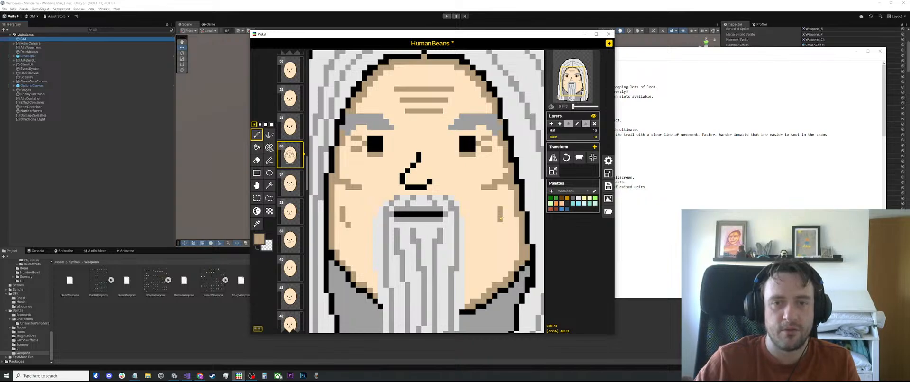
Compare the aged face in frame 36 with the smoother face in frame 37 at full-sprite view
scroll(466, 201, "down", 5)
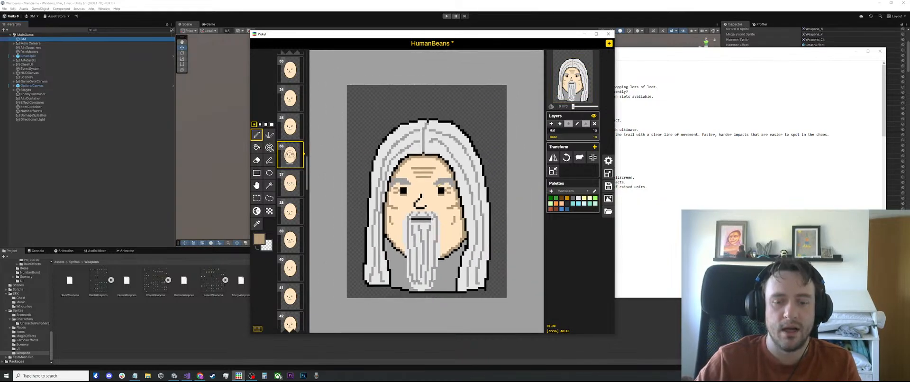
key("o")
scroll(426, 172, "up", 2)
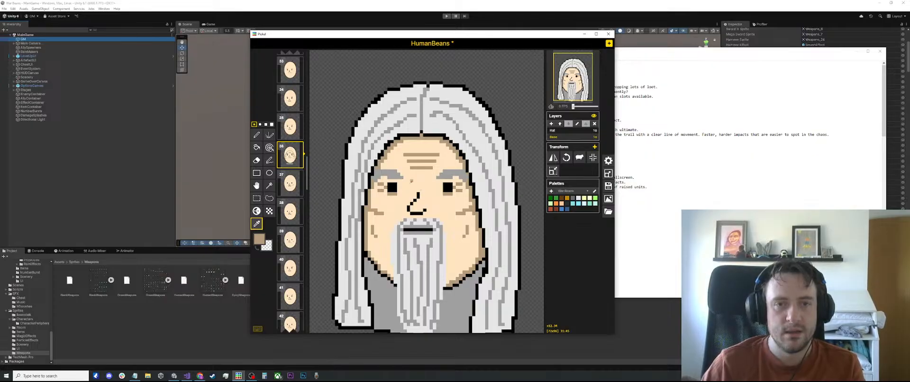
scroll(426, 171, "down", 3)
left_click(290, 183)
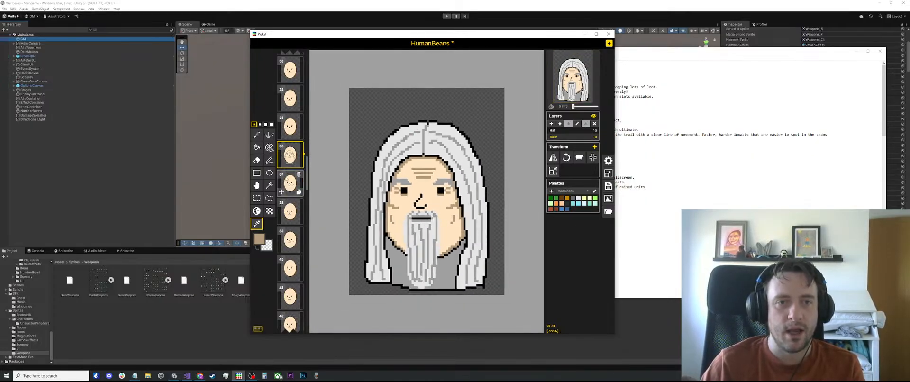
left_click(290, 159)
left_click(290, 180)
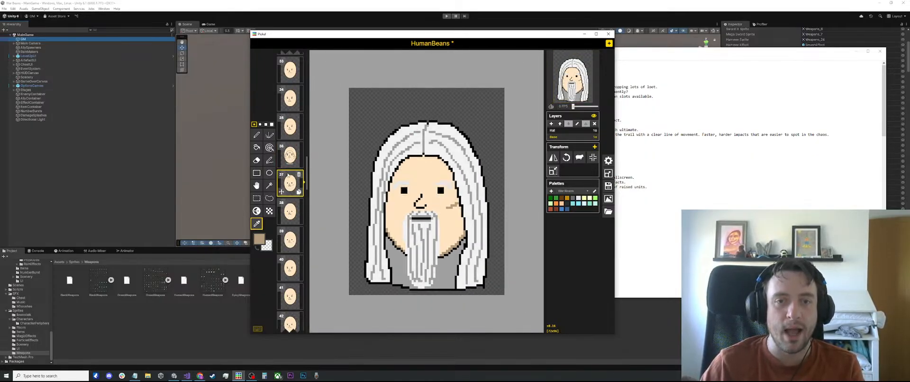
left_click(291, 162)
left_click(290, 178)
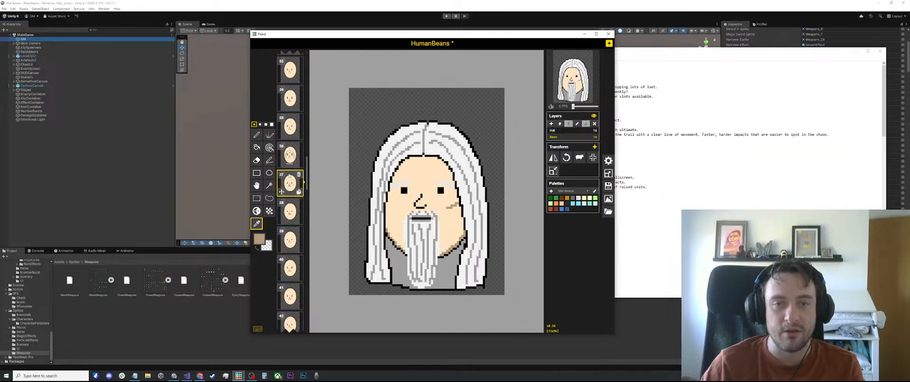
left_click(290, 154)
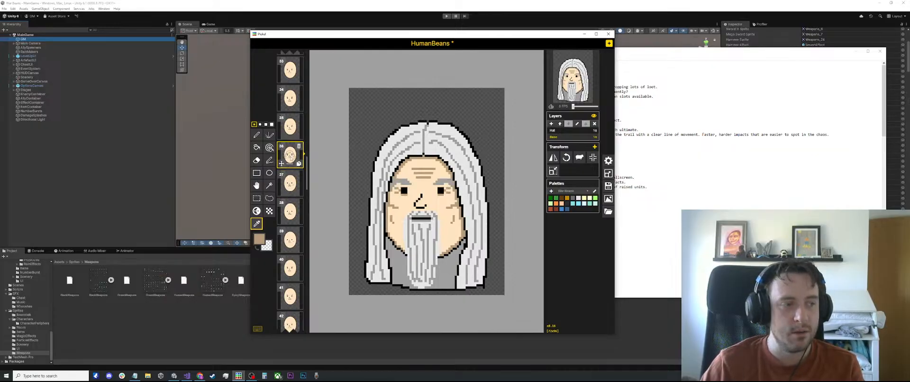
left_click(288, 176)
left_click(289, 155)
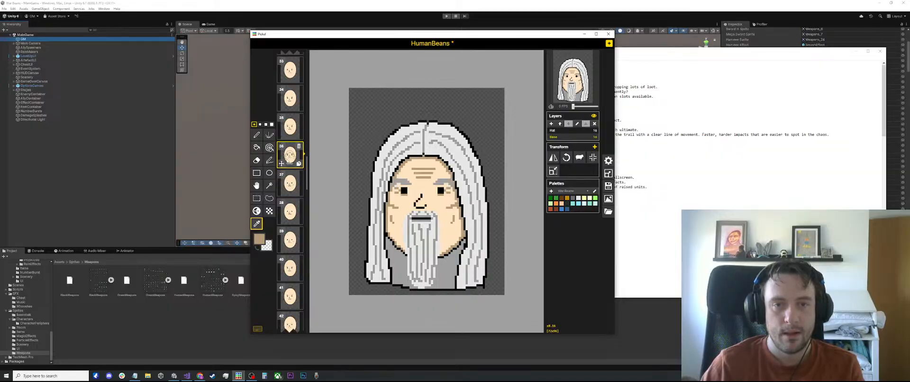
Copy the face area of frame 36 with a rectangular selection and paste it in place onto frames 37, 38 and 39
key("s")
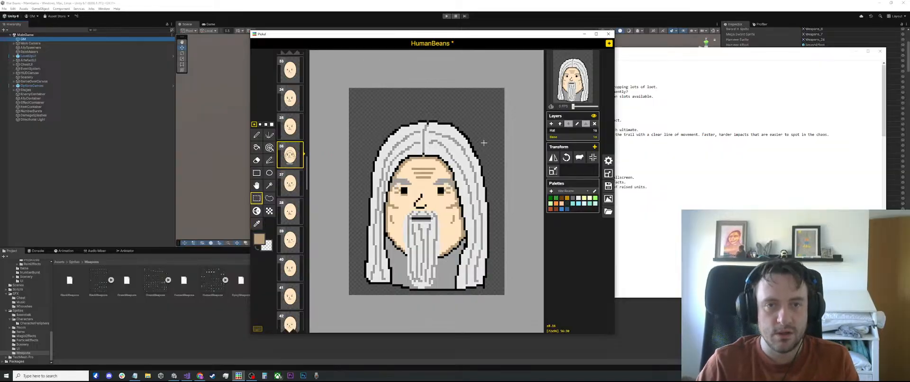
left_click_drag(476, 131, 364, 269)
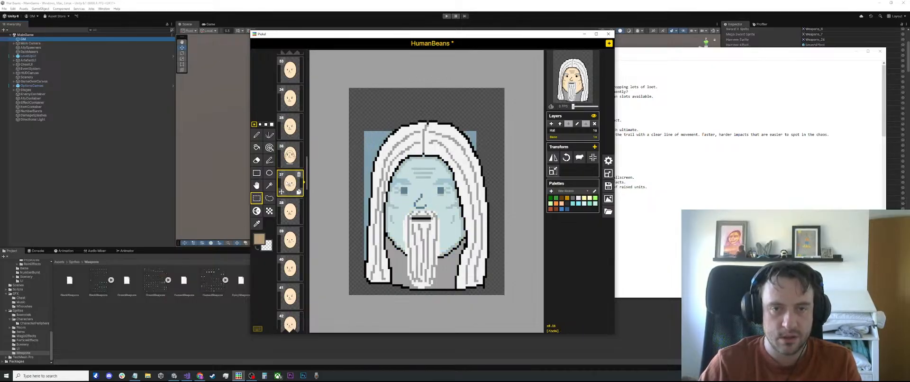
left_click(290, 214)
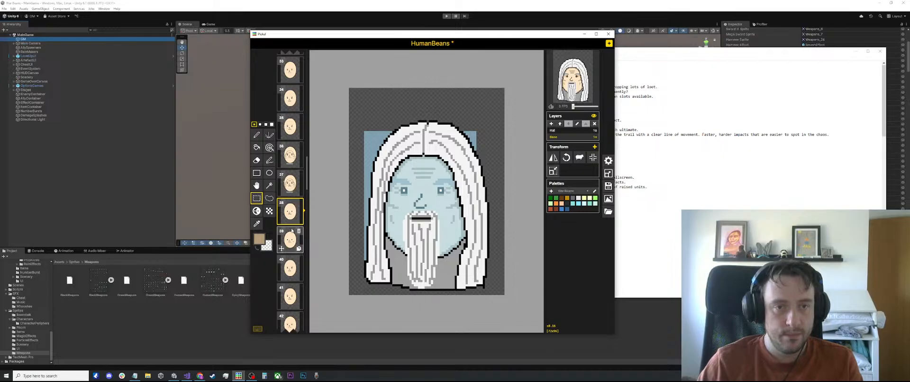
left_click(291, 240)
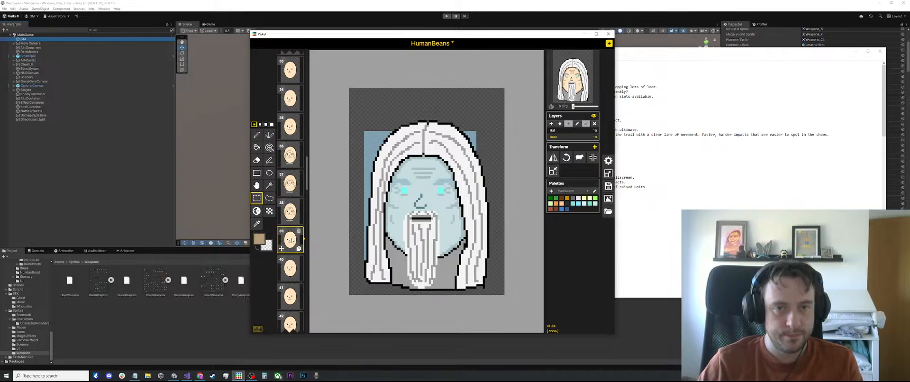
left_click(468, 109)
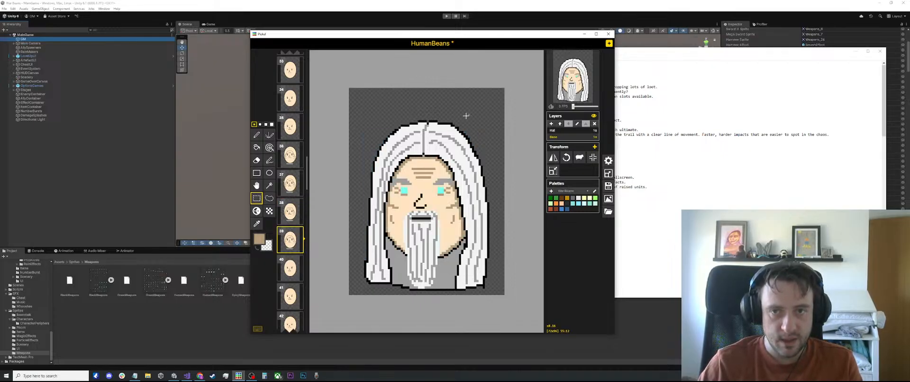
Review the wrinkles, shading and eyes of the white-haired character across frames 36 to 39
scroll(426, 131, "up", 3)
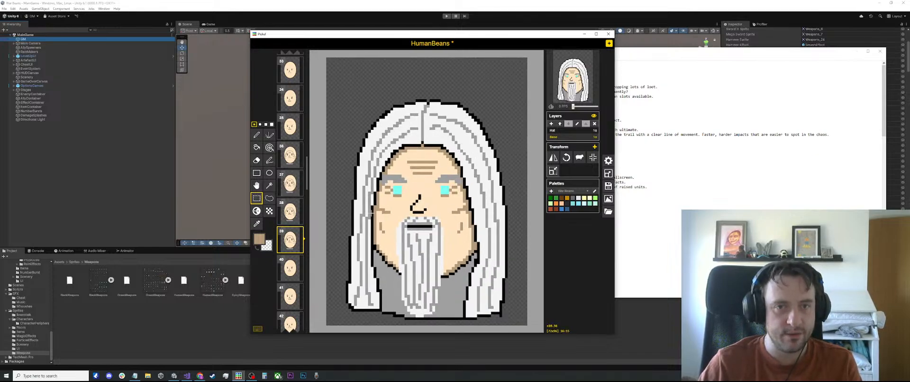
left_click(290, 183)
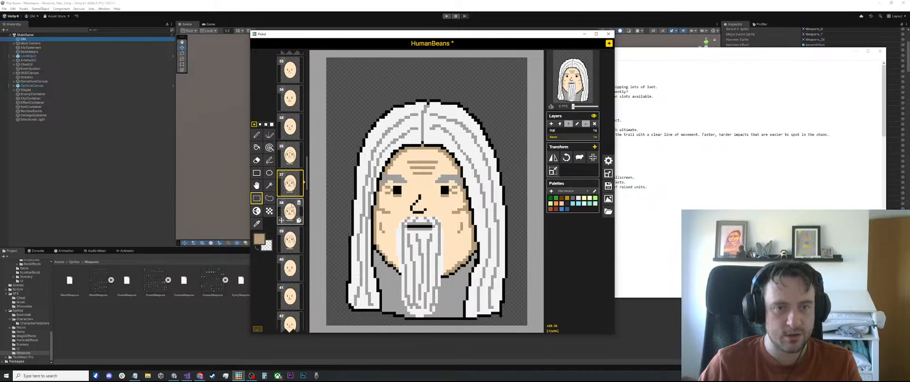
left_click(290, 126)
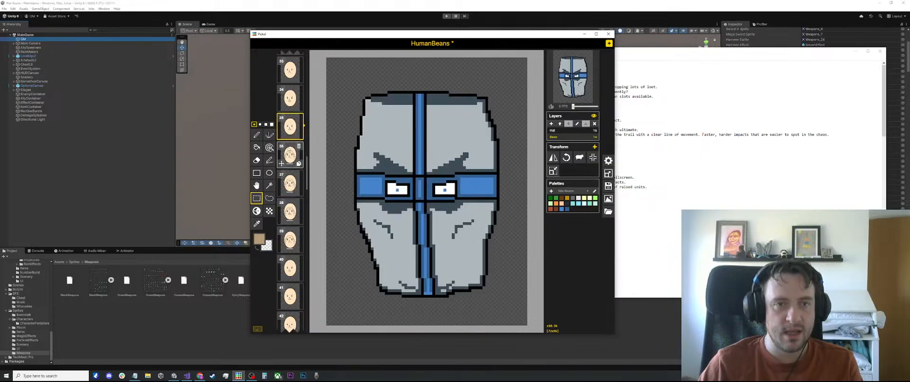
left_click(290, 183)
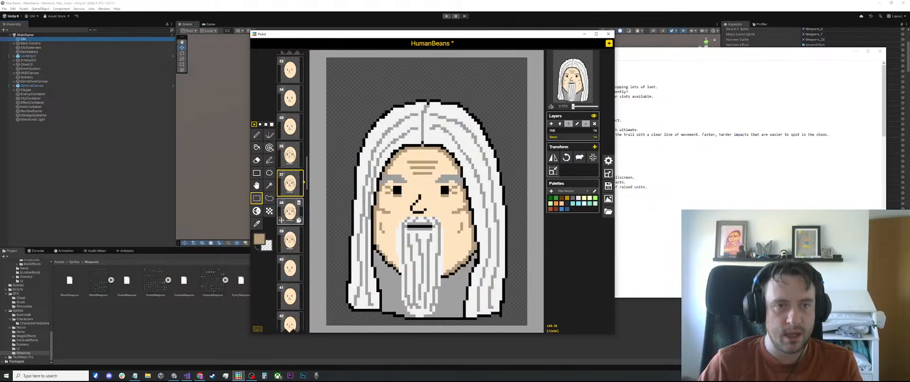
left_click(290, 213)
scroll(288, 214, "down", 1)
left_click(289, 214)
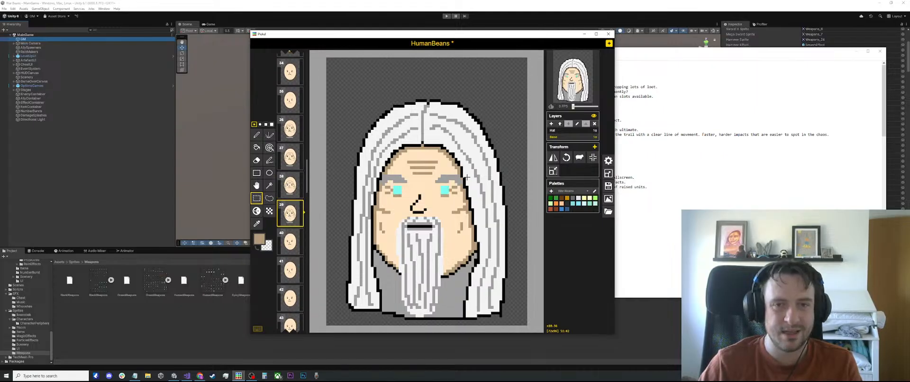
scroll(420, 159, "down", 3)
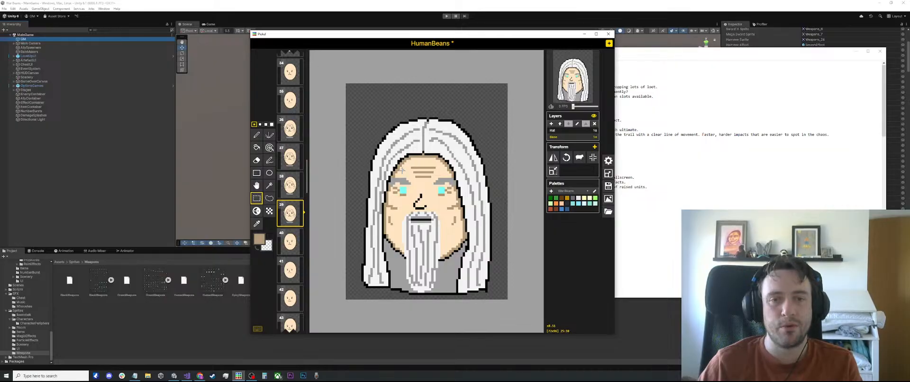
mouse_move(290, 185)
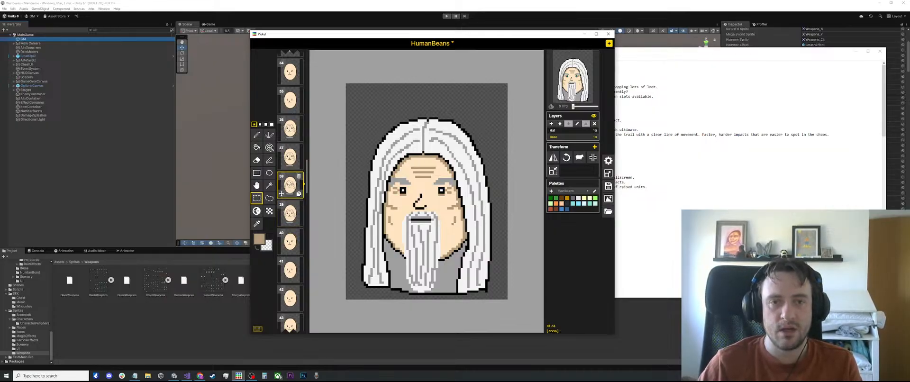
left_click(290, 130)
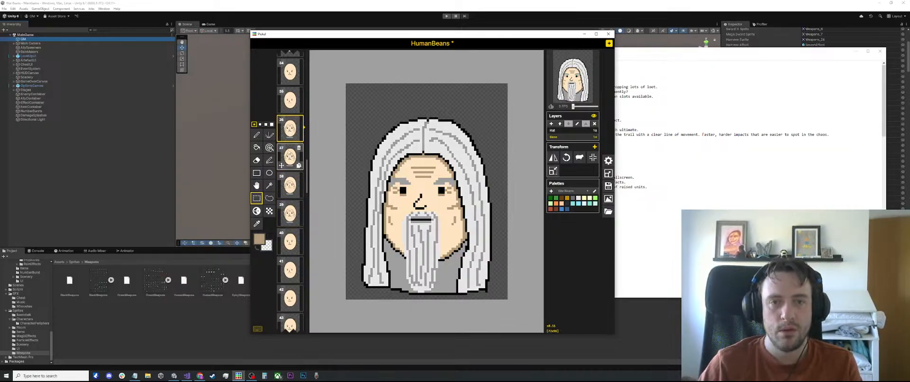
left_click(290, 156)
left_click(290, 185)
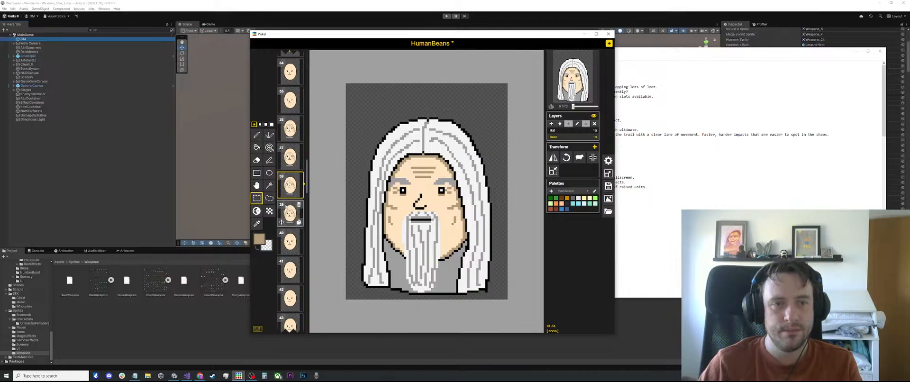
Open frame 39 of the white-haired character and switch to its Hat layer for editing the hair
left_click(290, 212)
scroll(422, 214, "up", 3)
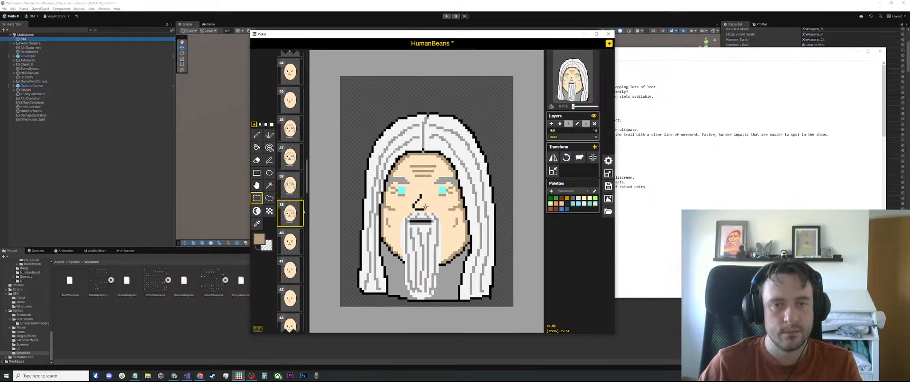
scroll(421, 213, "down", 2)
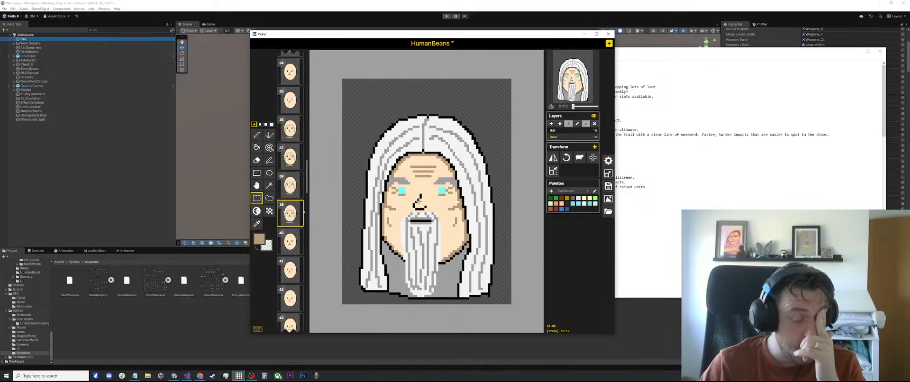
scroll(421, 216, "up", 1)
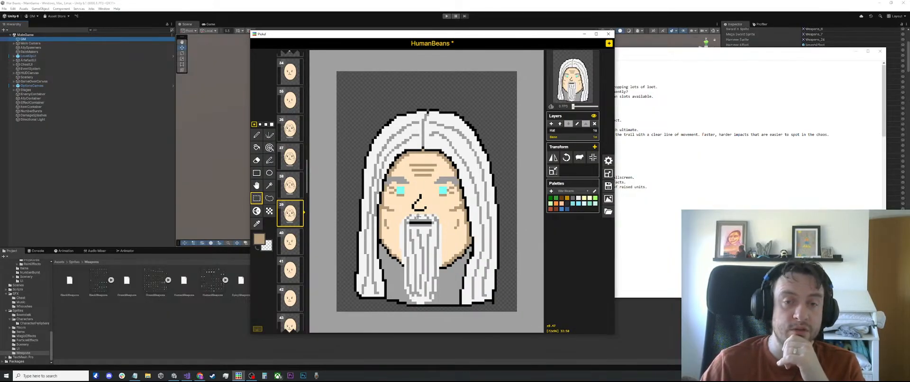
scroll(418, 216, "up", 4)
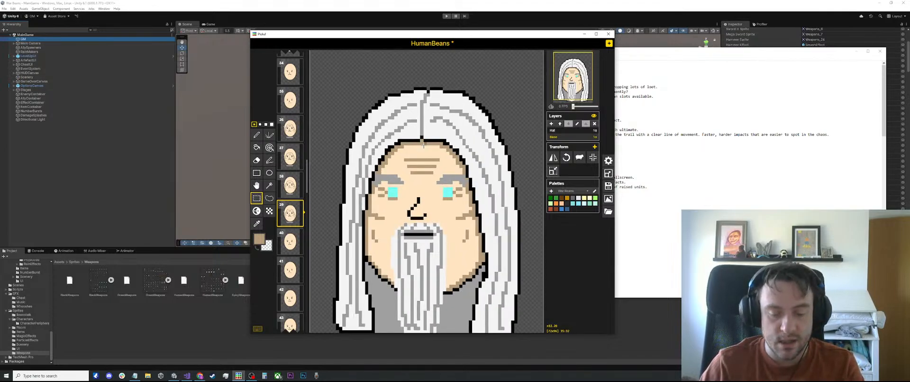
key("o")
left_click(422, 150)
key("p")
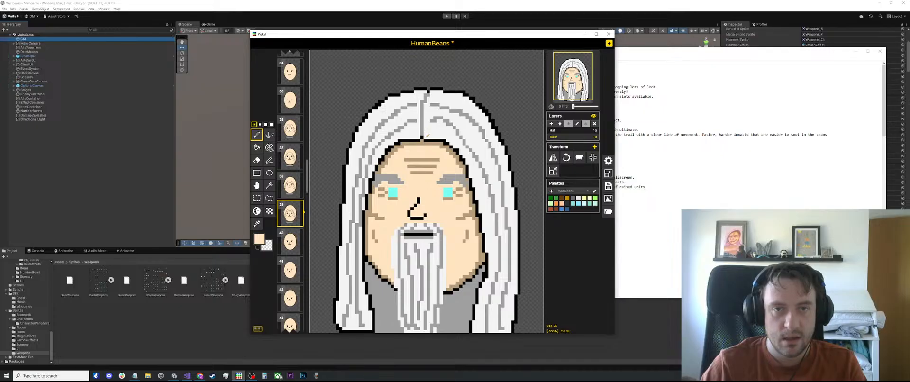
key("o")
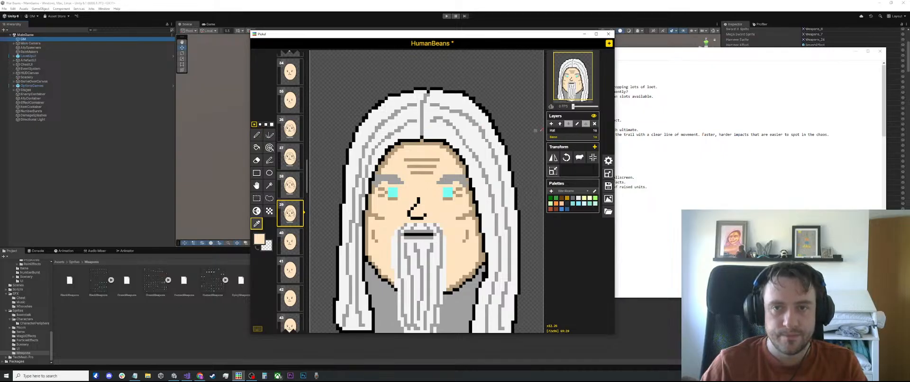
left_click(552, 132)
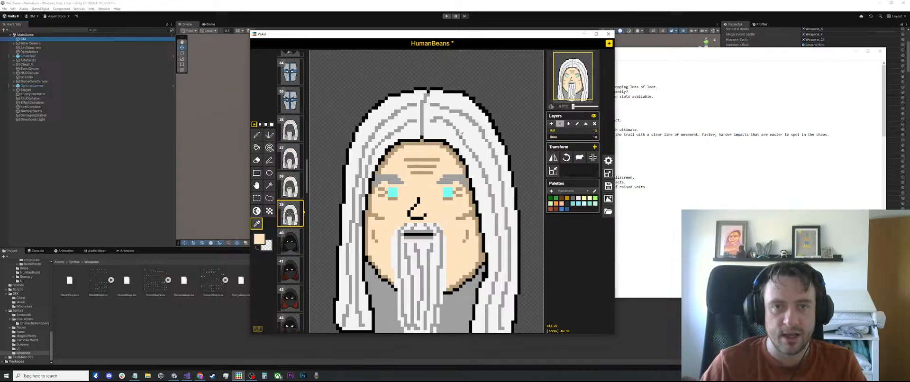
Pick the black outline colour and try drawing with the Pen tool at the hairline below the centre parting
left_click(444, 139)
key("p")
scroll(443, 137, "up", 1)
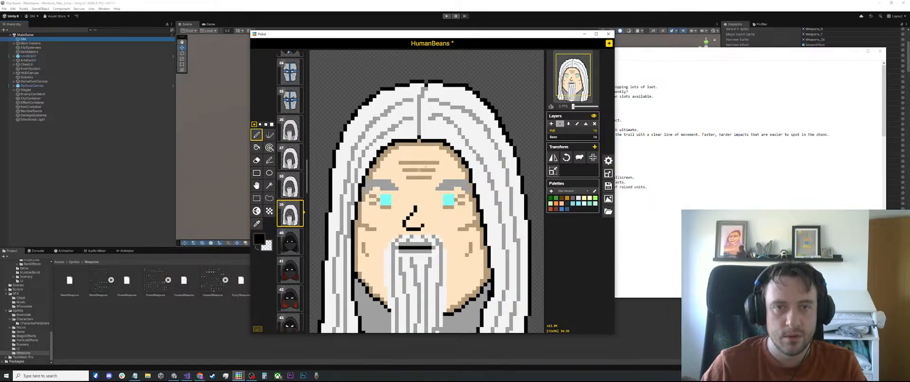
scroll(449, 130, "down", 3)
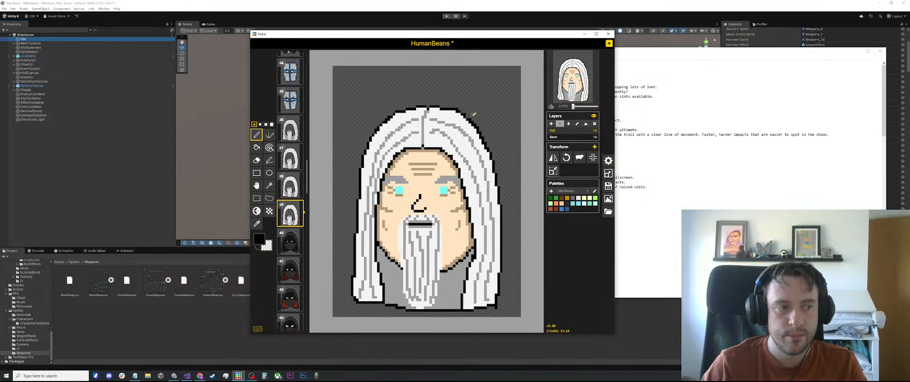
scroll(437, 110, "up", 2)
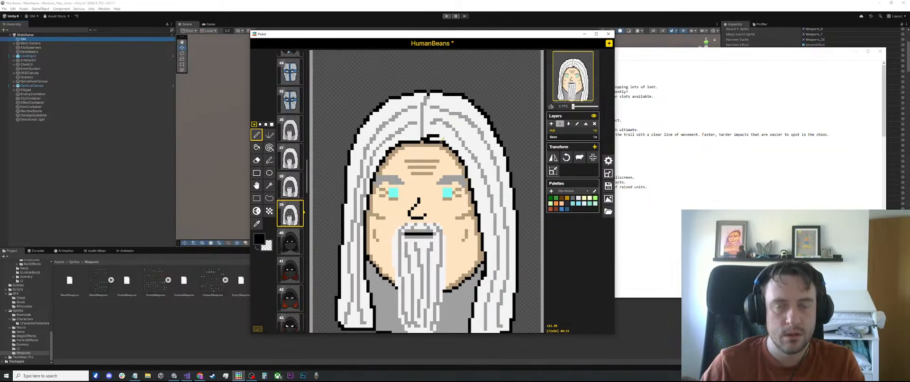
scroll(534, 182, "up", 3)
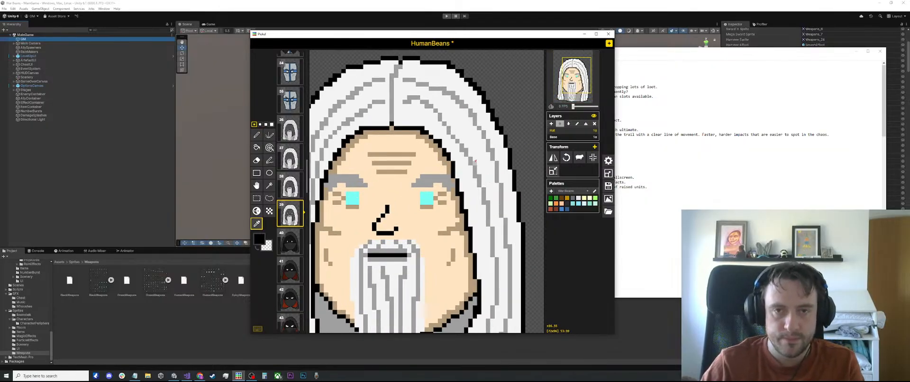
Draw grey shading on the Hat layer along the hair edge above the right half of frame 39's forehead
left_click_drag(394, 124, 427, 125)
left_click(427, 126)
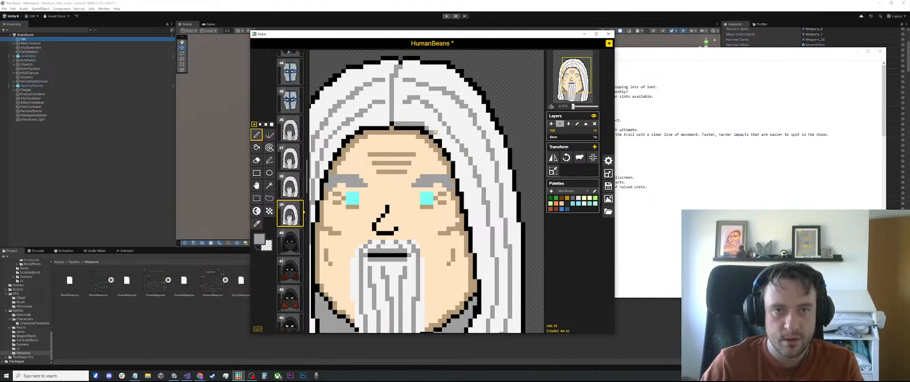
left_click(435, 133)
left_click(435, 137)
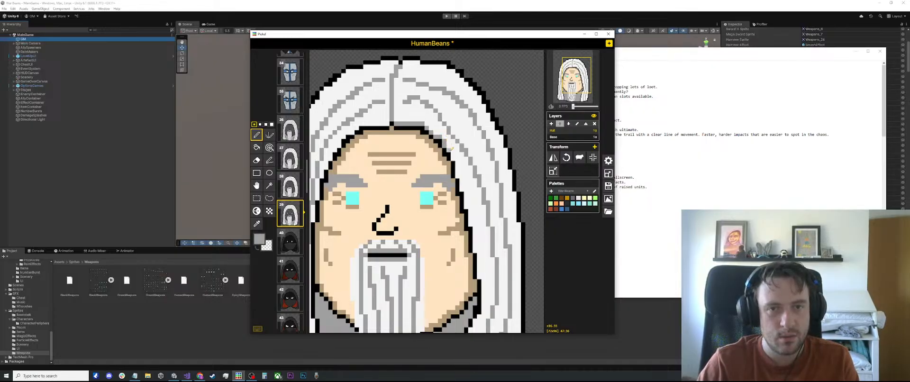
scroll(451, 152, "down", 3)
scroll(461, 170, "up", 1)
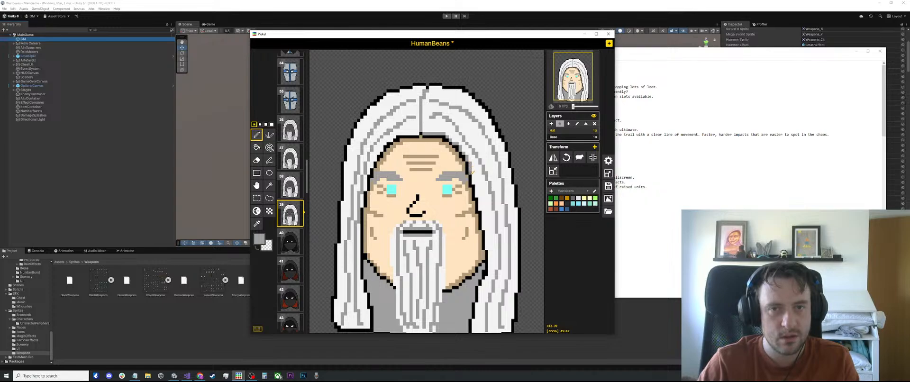
Extend the grey shading down the right side of frame 39's hair with the Stroke tool
key("l")
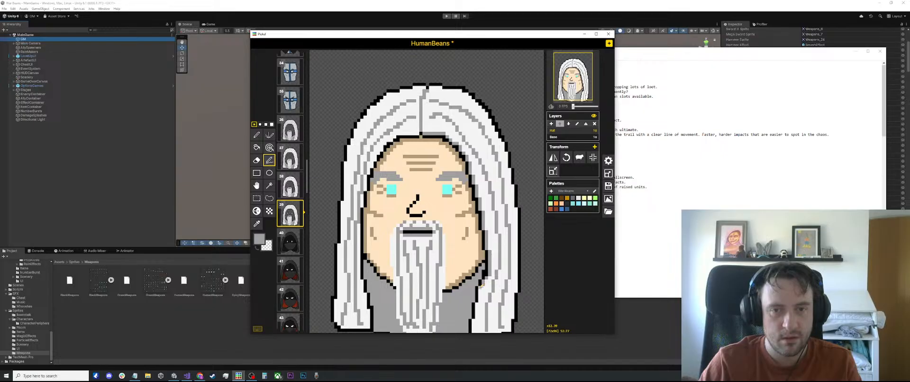
scroll(481, 298, "down", 1)
scroll(481, 298, "down", 1)
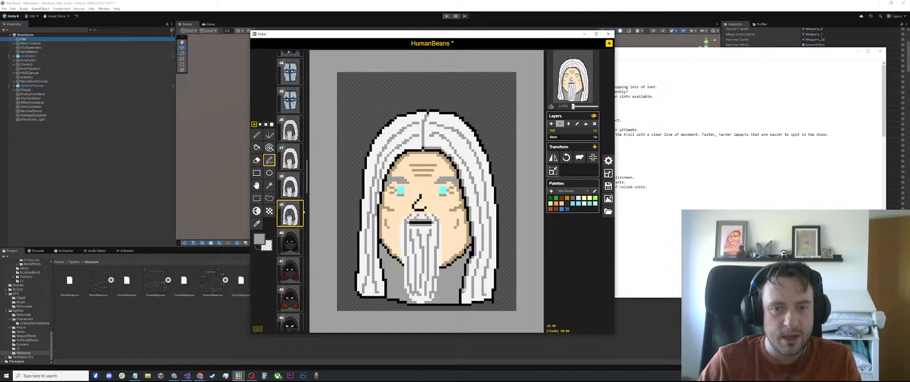
Add matching grey shading along the inner edge of the hair on the left side of frame 39's face
scroll(418, 165, "up", 3)
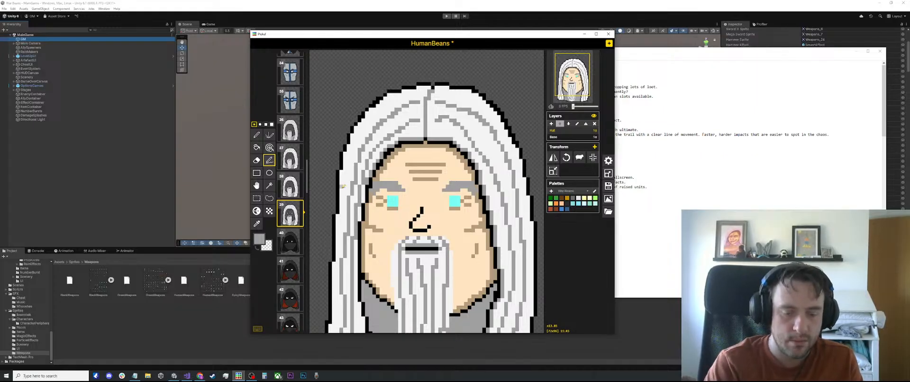
scroll(342, 185, "up", 2)
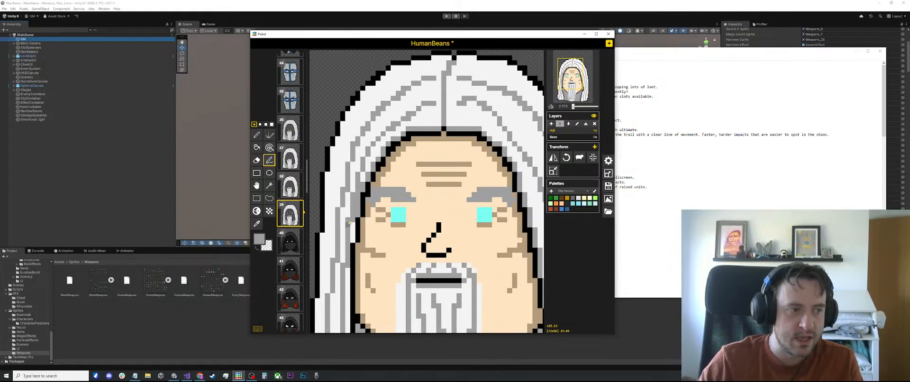
scroll(355, 239, "down", 2)
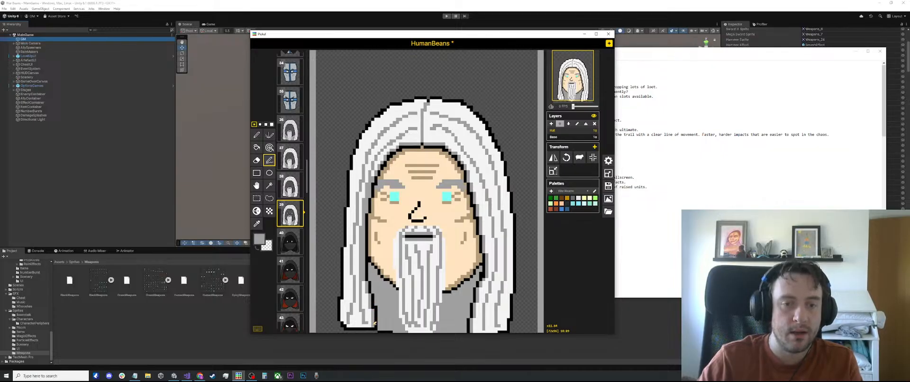
scroll(381, 286, "down", 3)
scroll(406, 119, "up", 3)
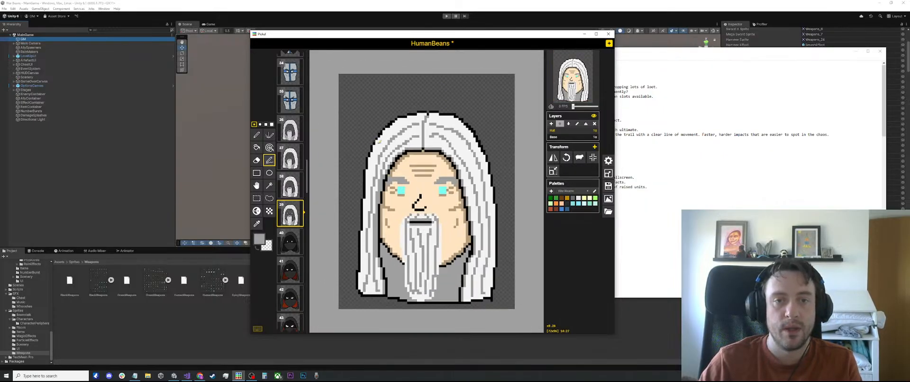
Draw additional grey strands through the outer left side of frame 39's hair with the Stroke tool
scroll(417, 97, "up", 1)
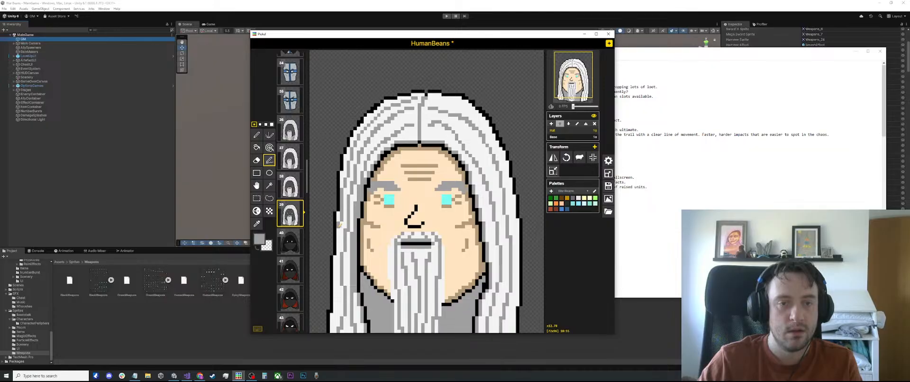
scroll(339, 224, "down", 2)
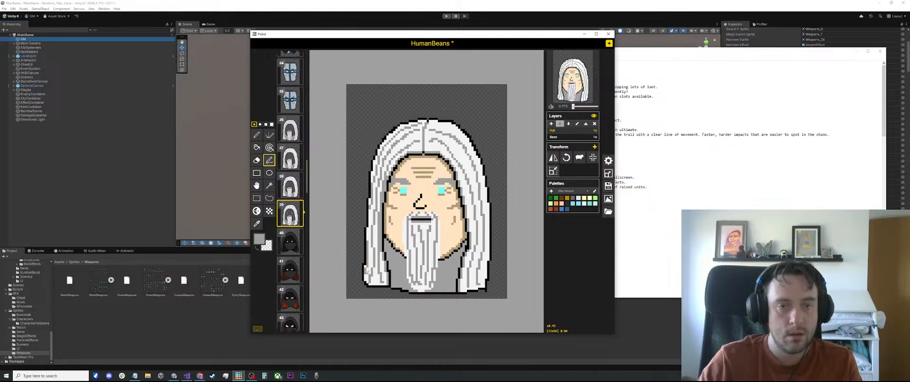
scroll(427, 190, "down", 2)
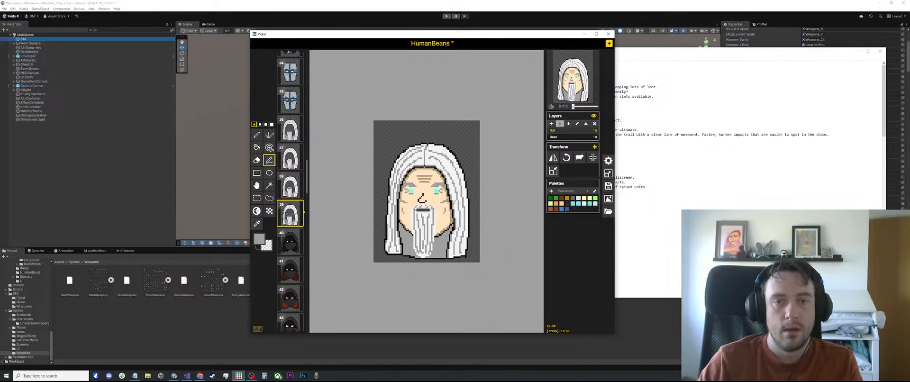
scroll(447, 152, "up", 3)
scroll(447, 152, "up", 1)
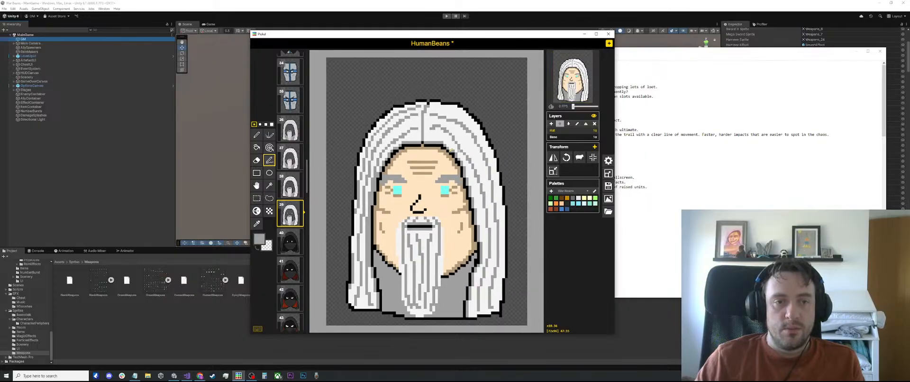
Compare the hair in frames 38 and 39, and add grey strands to the right side of frame 39's hair
left_click(288, 185)
left_click(290, 214)
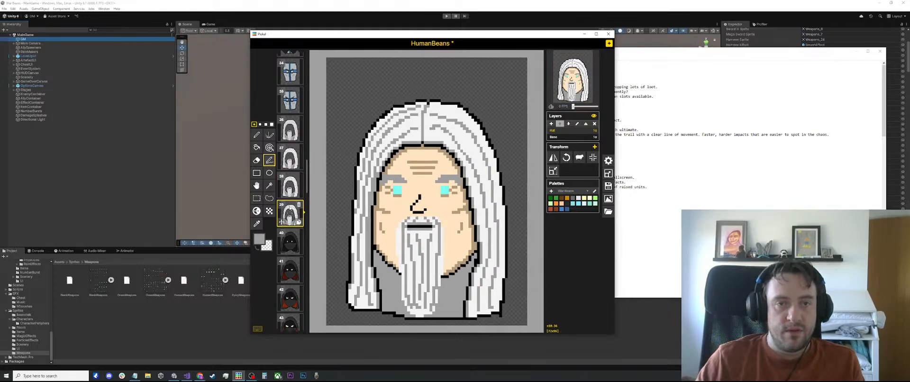
scroll(458, 116, "up", 1)
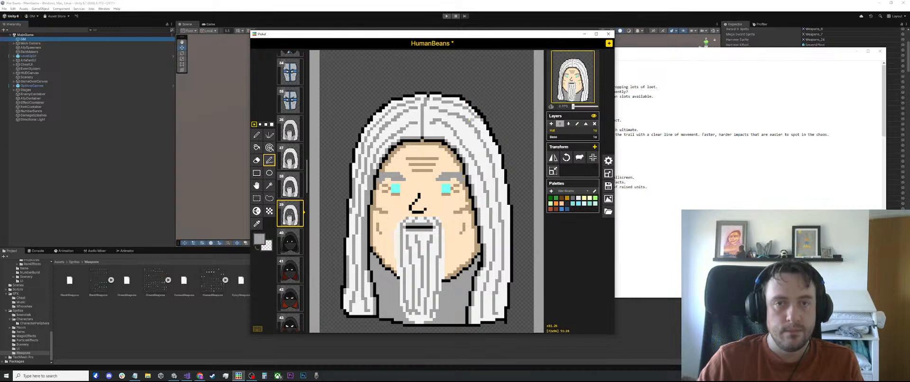
scroll(469, 119, "down", 3)
scroll(440, 153, "up", 2)
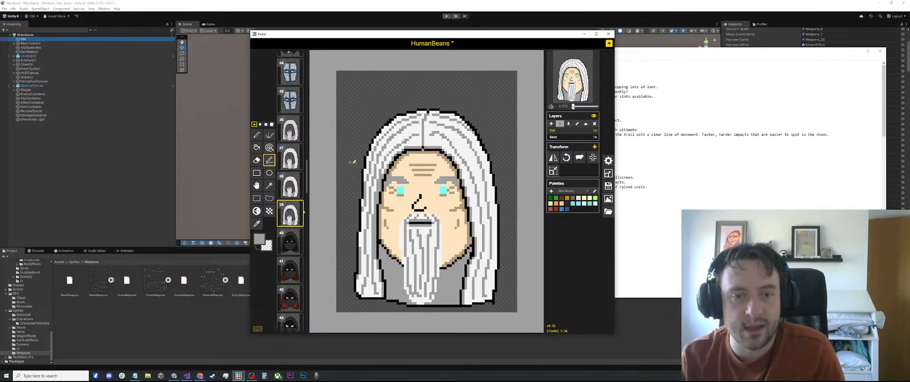
scroll(313, 197, "up", 3)
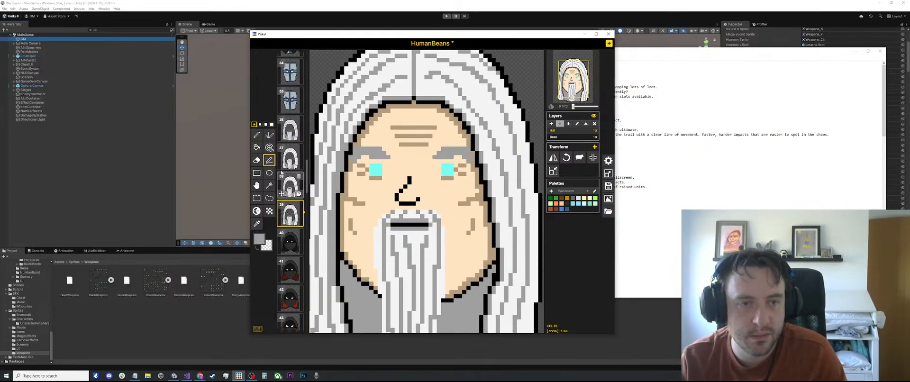
Open frame 36, switch to its Base layer and pick the tan wrinkle colour from the cheek
left_click(290, 130)
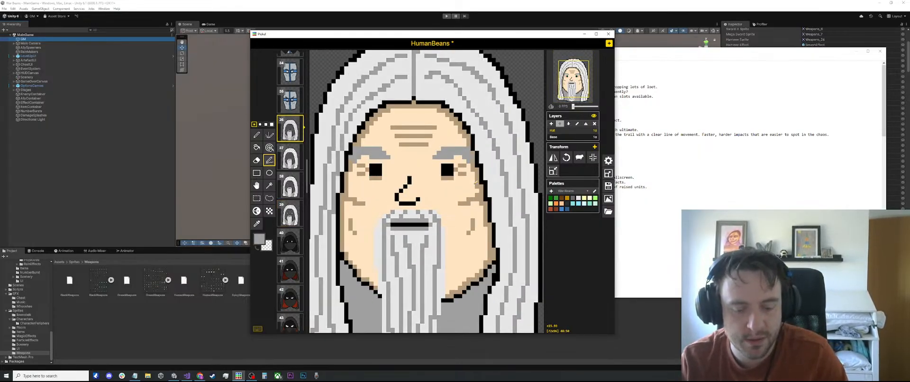
key("o")
scroll(478, 175, "up", 1)
scroll(478, 173, "up", 1)
left_click(477, 172)
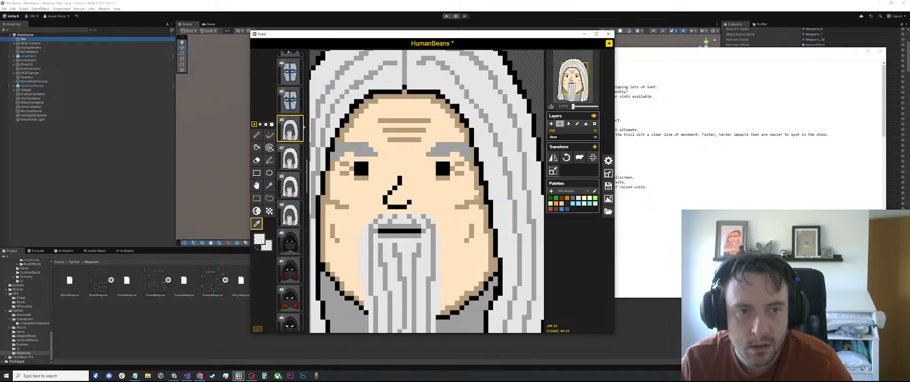
left_click(559, 137)
left_click(467, 205)
Draw a tan shadow around the moustache and down both sides of the beard on frame 36's Base layer
key("p")
scroll(438, 217, "up", 1)
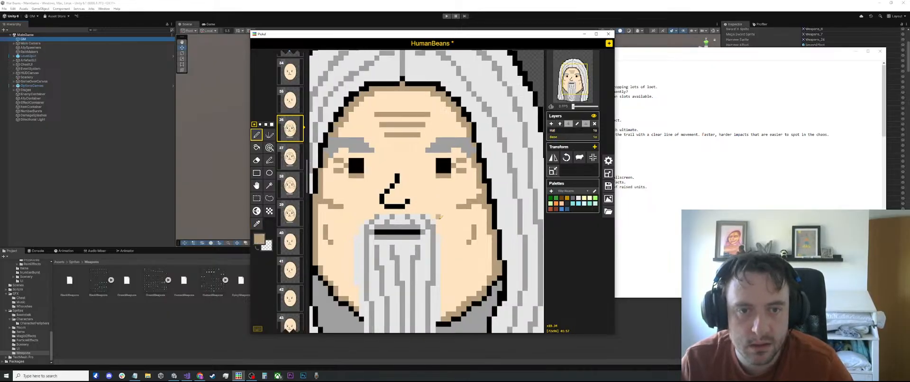
mouse_move(432, 215)
left_mouse_down()
mouse_move(443, 236)
mouse_move(444, 307)
left_mouse_up()
key("l")
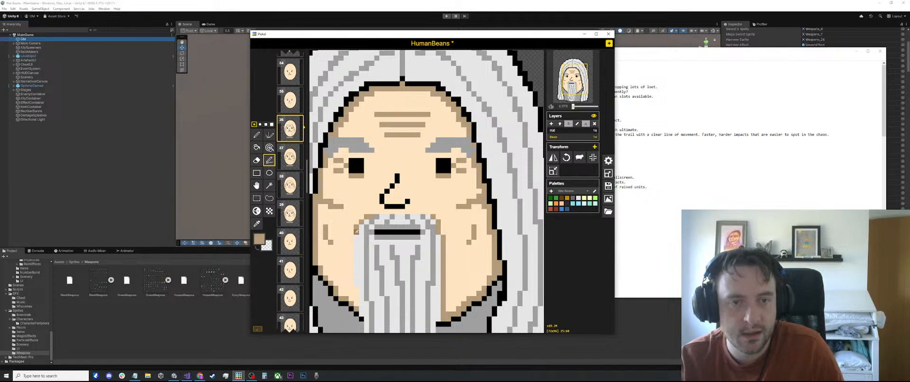
mouse_move(351, 237)
left_mouse_down()
mouse_move(351, 292)
mouse_move(351, 283)
left_mouse_up()
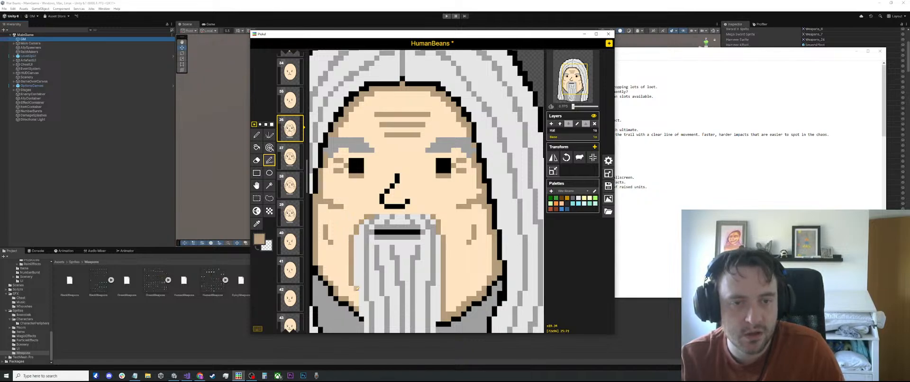
Pick the light skin colour and clean up the tan shadow pixels above the left end of frame 36's moustache
scroll(358, 301, "down", 1)
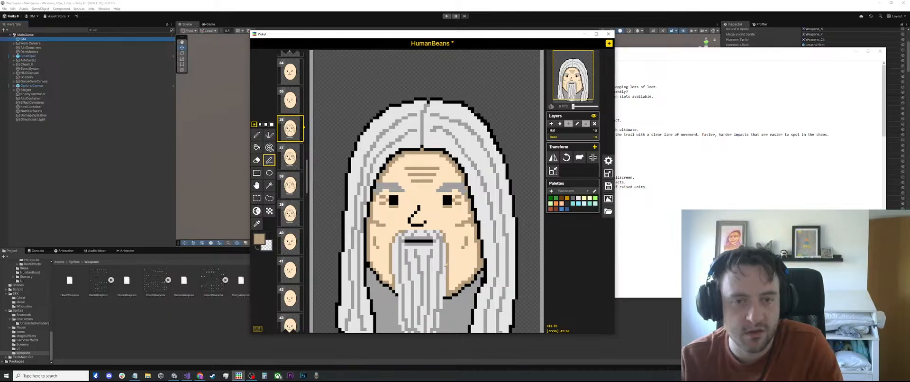
scroll(440, 216, "down", 1)
scroll(417, 215, "up", 3)
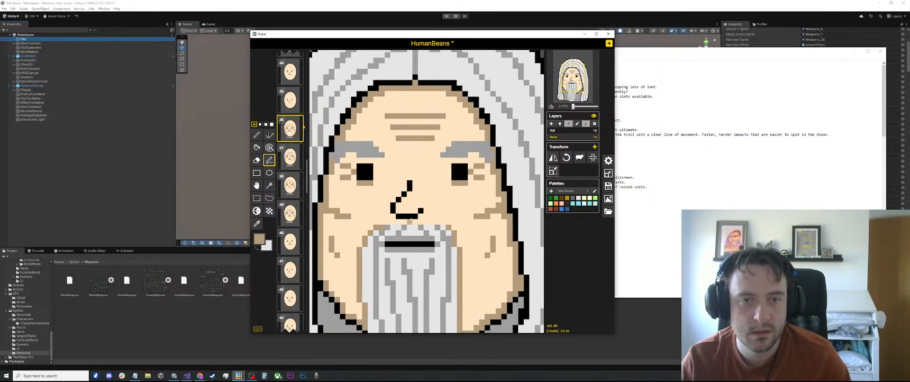
key("o")
left_click(410, 223)
key("p")
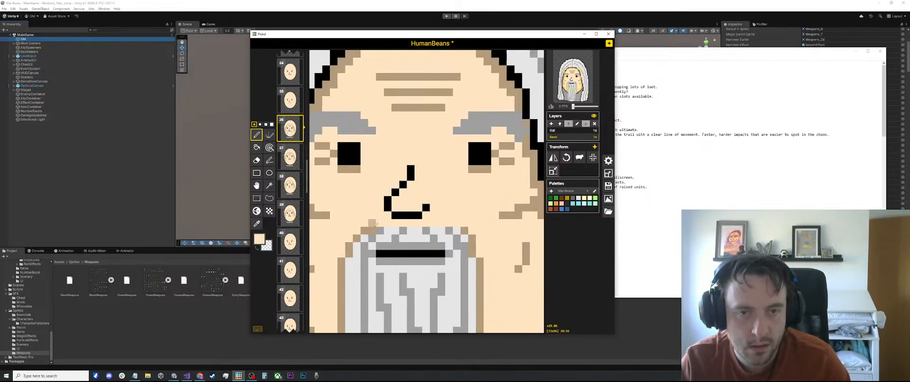
left_click(372, 230)
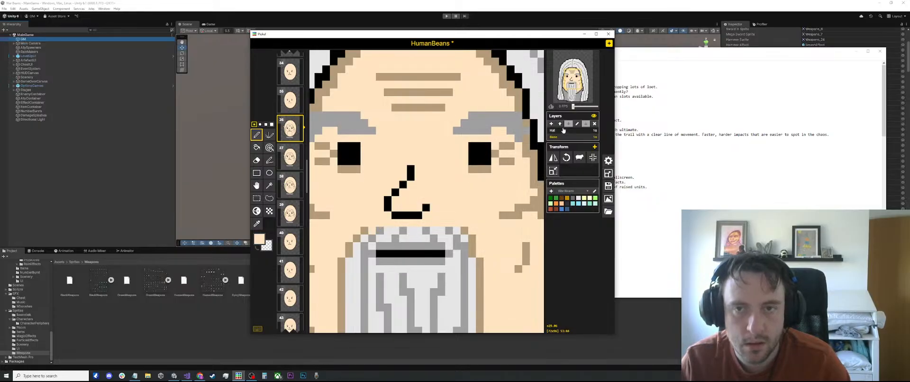
Switch to frame 36's Hat layer, pick the light beard colour and activate rectangular selection for the moustache
left_click(563, 130)
left_click(410, 229, "alt")
scroll(373, 231, "up", 1)
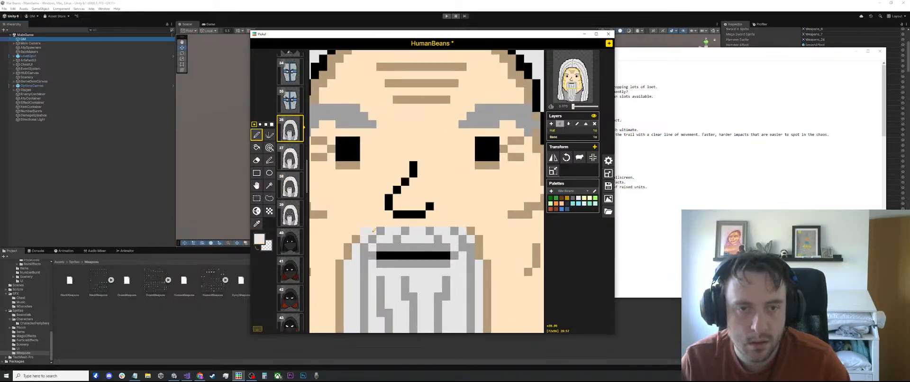
key("s")
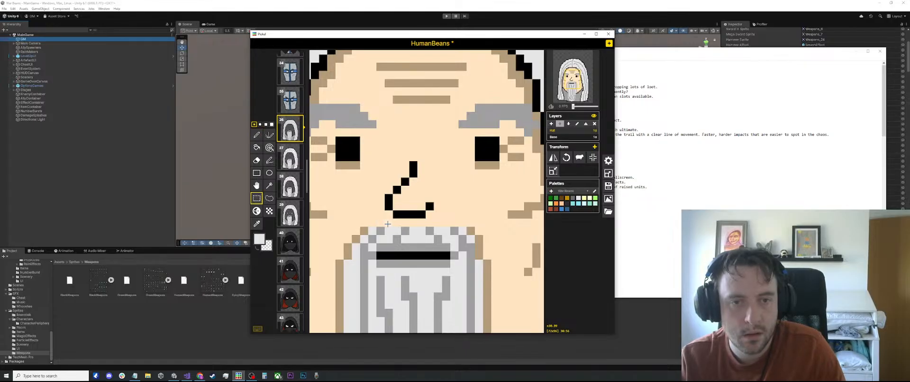
Copy the small patch at the moustache's upper-left corner from frame 36 to frames 37, 38 and 39
left_click_drag(387, 223, 372, 239)
left_click(290, 156)
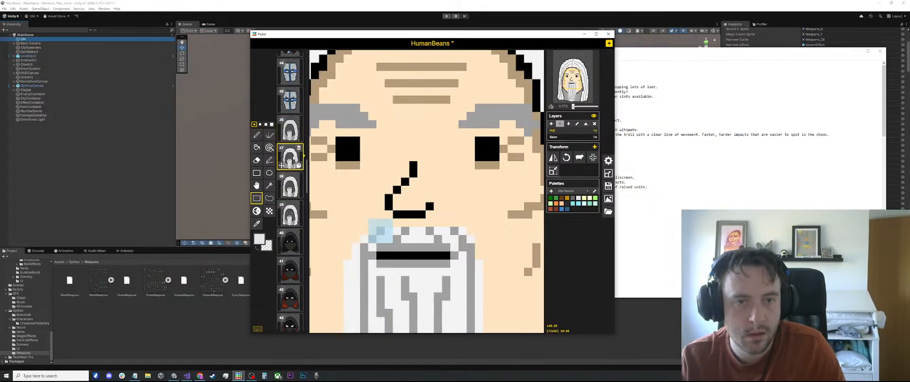
left_click(289, 185)
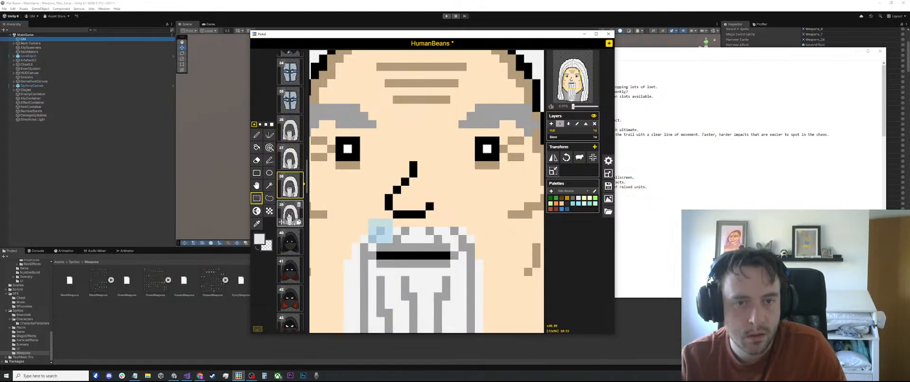
left_click(288, 216)
scroll(369, 200, "down", 3)
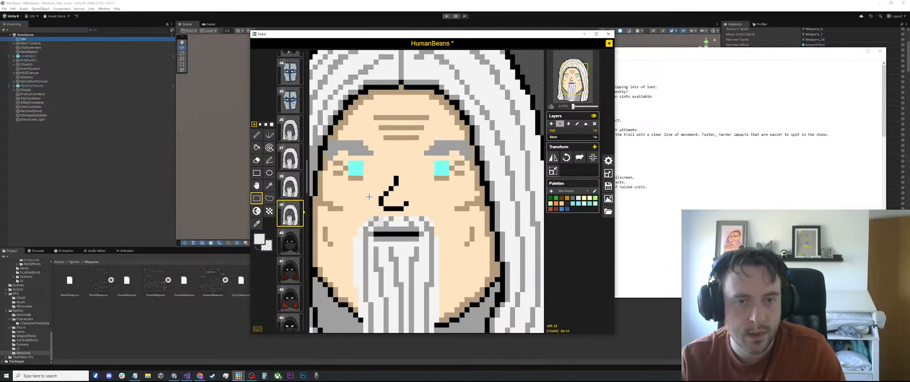
left_click(298, 136)
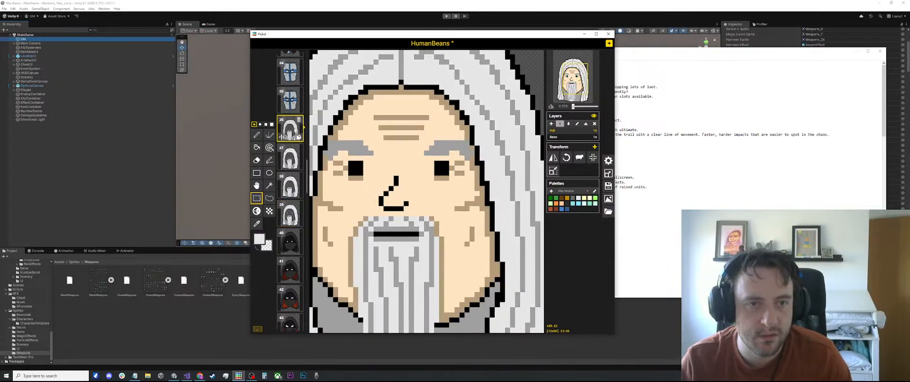
Sample a beard colour in frame 37 and touch up the upper-left corner of the moustache with it
left_click(294, 158)
key("o")
scroll(366, 181, "up", 3)
key("a")
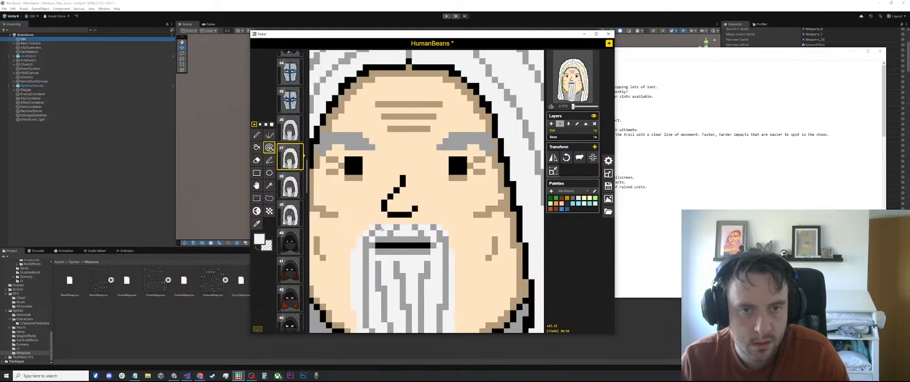
Copy the upper-left strip of the moustache from frame 37 to frames 38 and 39
mouse_move(300, 183)
key("s")
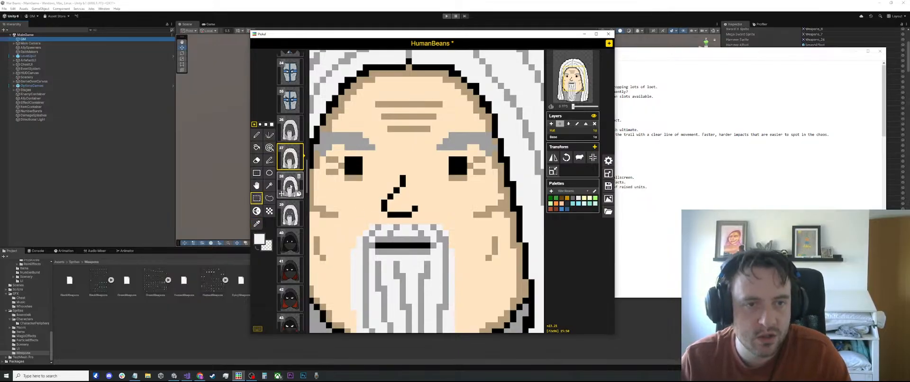
left_click(289, 186)
left_click(290, 157)
left_click_drag(391, 226, 372, 231)
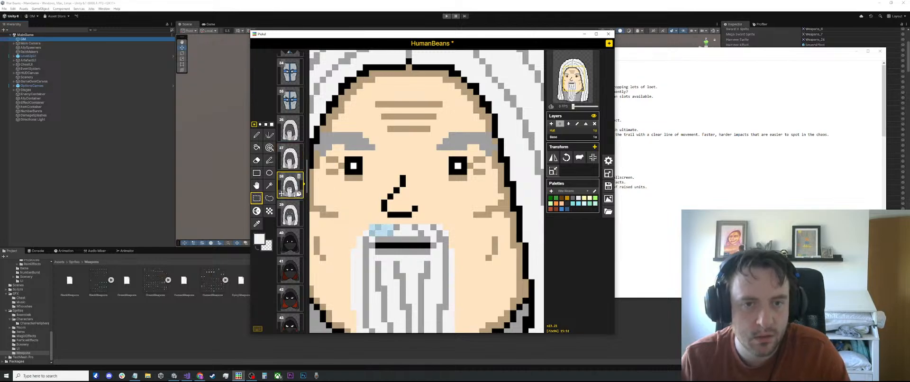
left_click(289, 221)
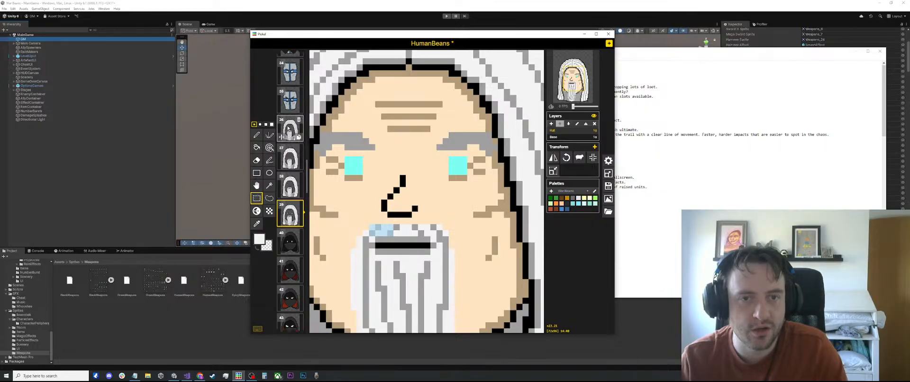
Compare the white-haired old man in frame 36 with the hooded figure in frame 22 and the mitred head in frame 18
left_click(290, 129)
scroll(389, 205, "down", 4)
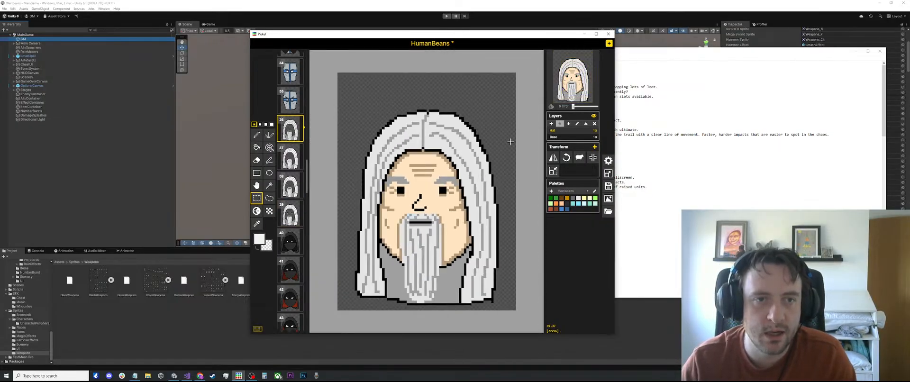
scroll(292, 183, "up", 3)
scroll(291, 182, "up", 6)
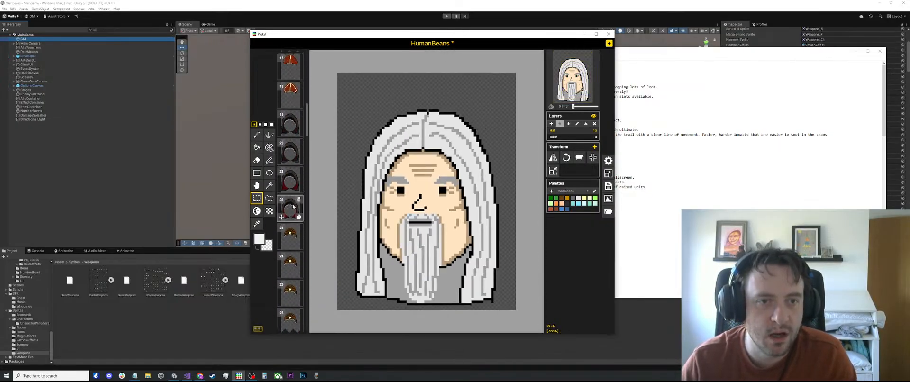
left_click(290, 209)
scroll(291, 227, "up", 3)
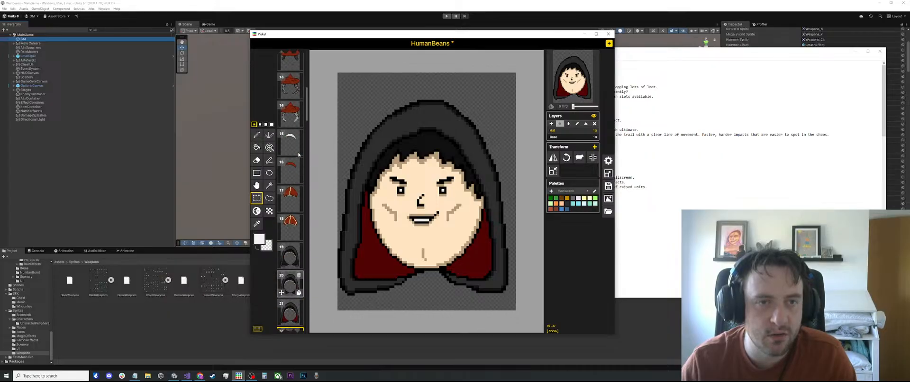
left_click(290, 227)
Draw a near-white pixel in the centre of each red eye on the winged helmet in frame 31
scroll(289, 223, "down", 5)
scroll(289, 221, "down", 4)
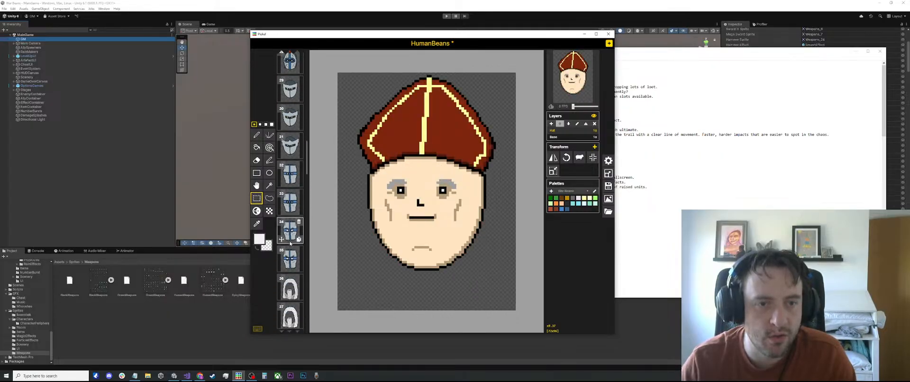
scroll(324, 145, "up", 2)
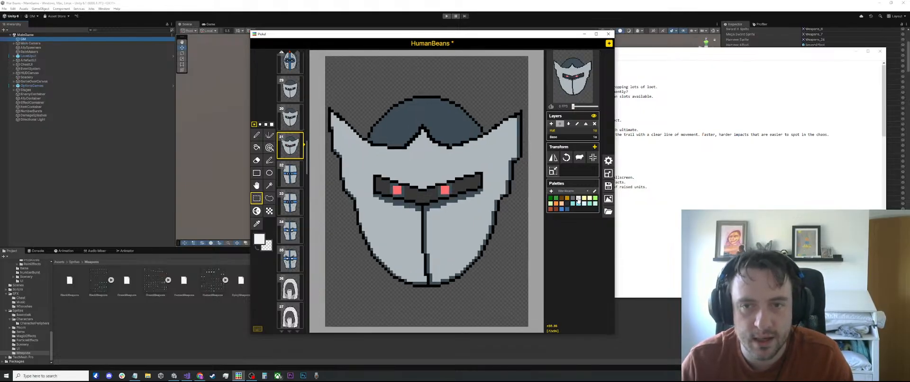
scroll(433, 196, "up", 2)
key("p")
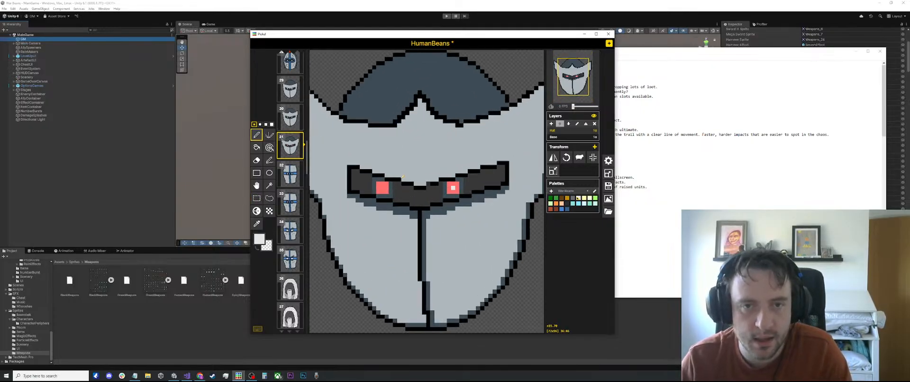
scroll(434, 168, "down", 4)
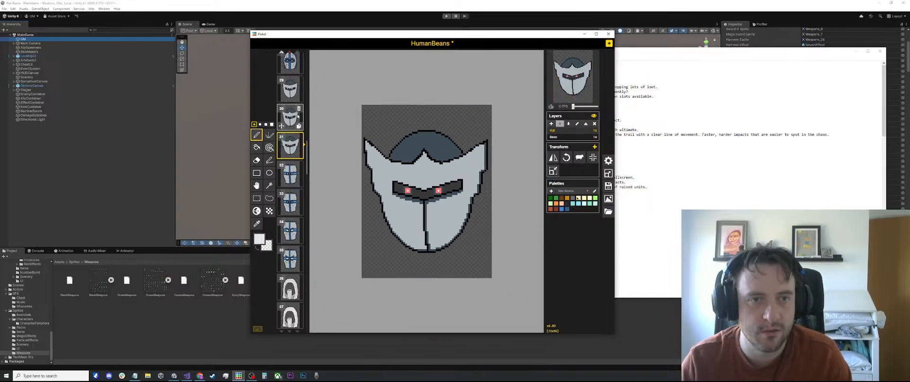
Examine the helmeted heads in frames 27, 28 and 30, and compare them with the plumed helmet in frame 6
left_click(290, 119)
scroll(290, 127, "up", 1)
scroll(290, 127, "up", 1)
left_click(290, 113)
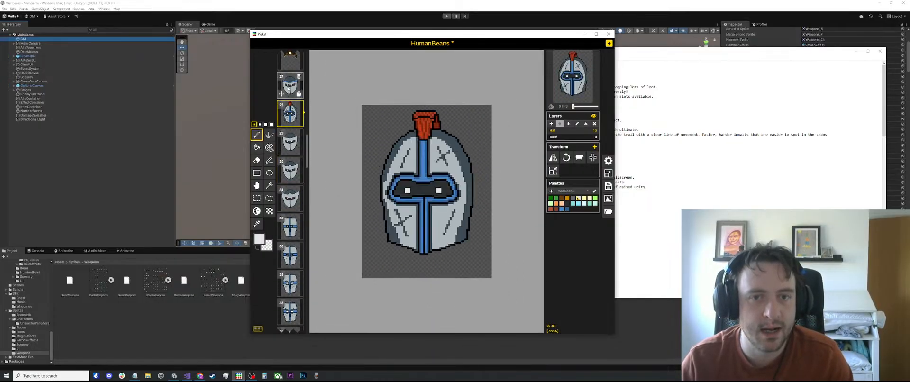
left_click(290, 85)
scroll(291, 103, "up", 10)
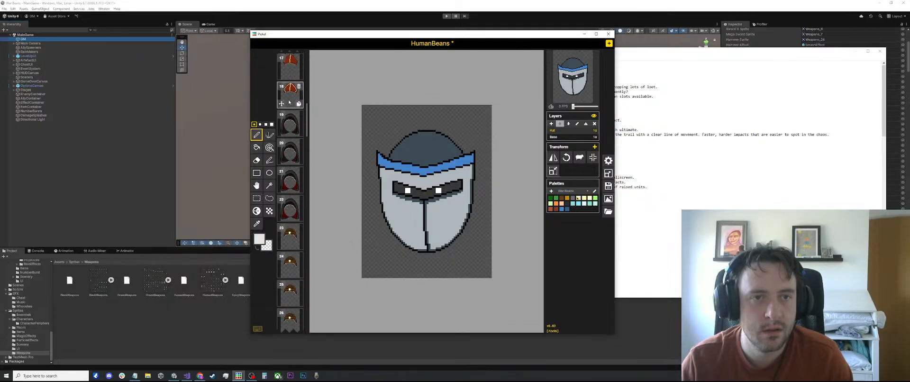
scroll(291, 142, "up", 6)
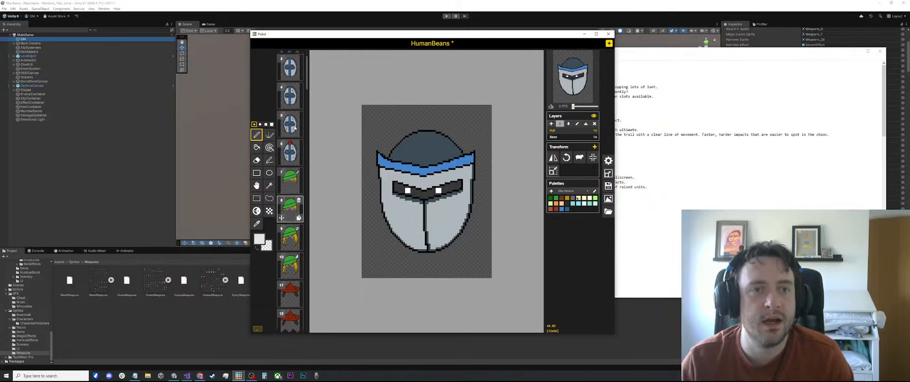
left_click(289, 179)
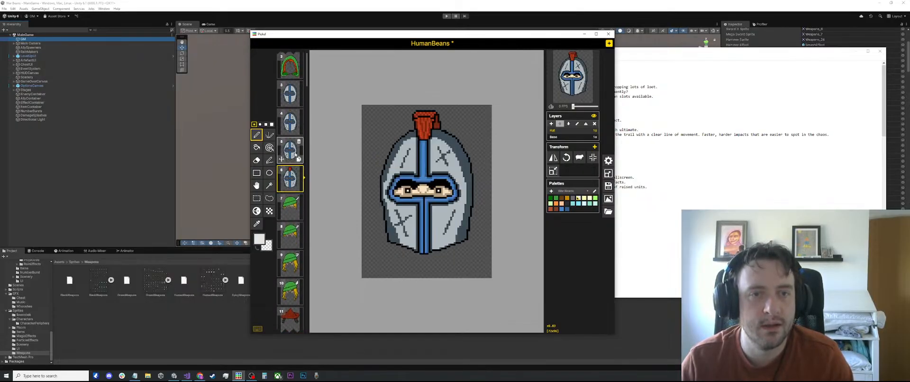
left_click(290, 154)
left_click(289, 177)
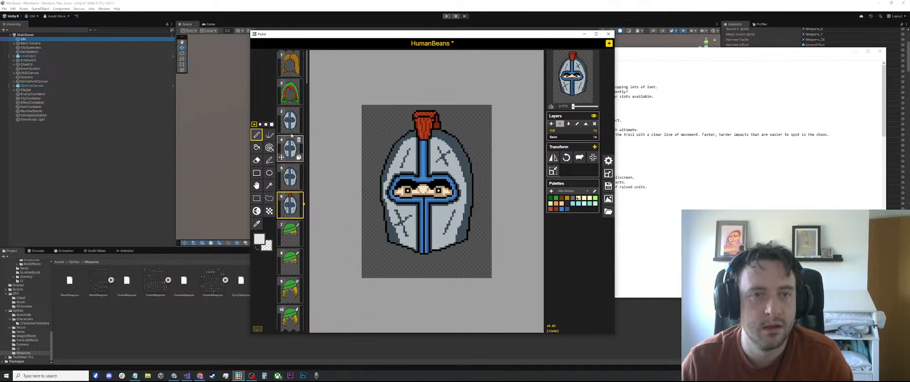
Examine the final designs of the green-capped archer, red-hatted wizard, mitred priest and blue-striped helmet in frames 10, 14, 18 and 35
left_click(290, 268)
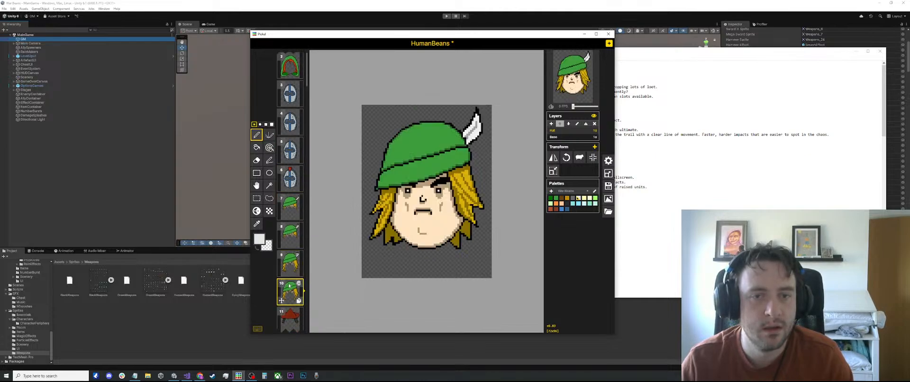
scroll(290, 247, "down", 4)
left_click(288, 191)
left_click(286, 218)
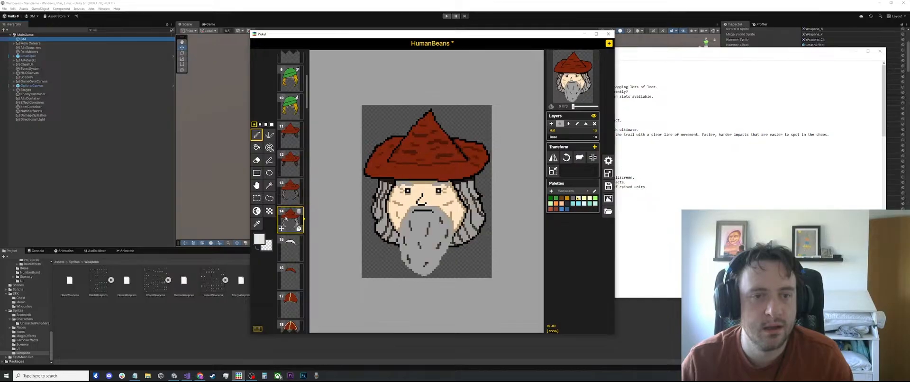
scroll(290, 199, "down", 3)
left_click(289, 141)
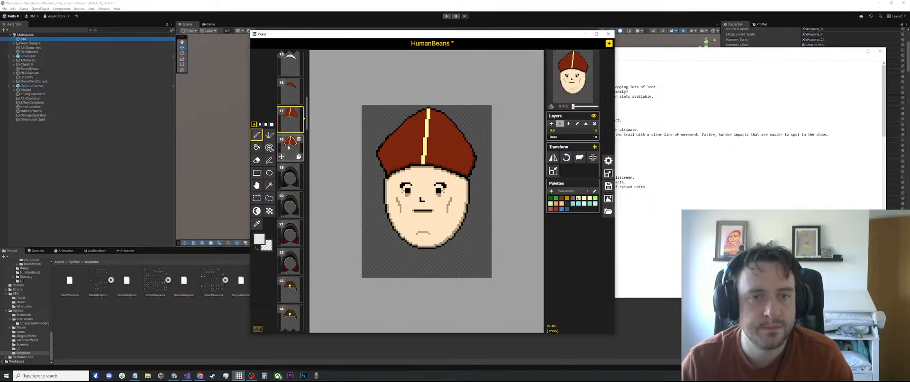
scroll(288, 161, "down", 3)
scroll(287, 167, "down", 3)
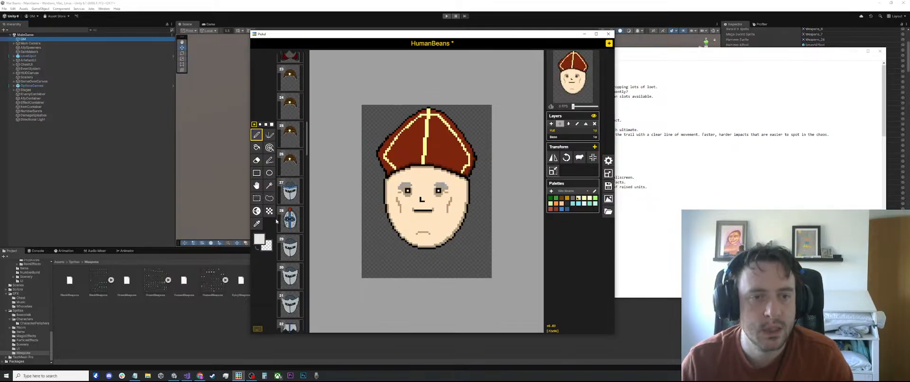
scroll(286, 207, "down", 3)
left_click(287, 207)
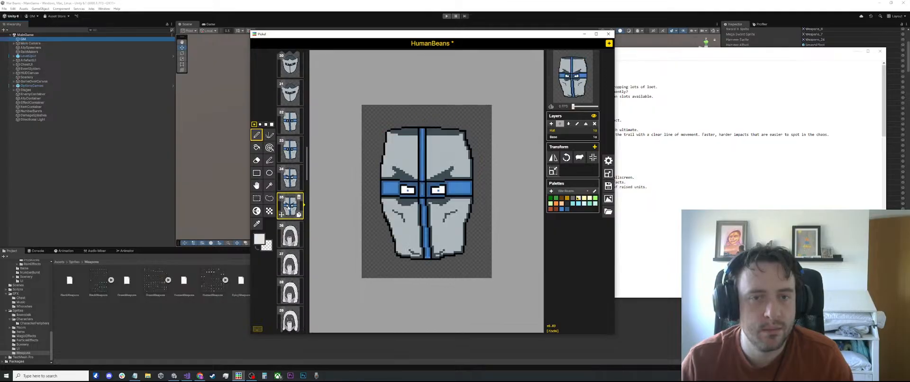
Compare the white-haired old man's hair and eyes between frames 38 and 39
scroll(288, 204, "down", 1)
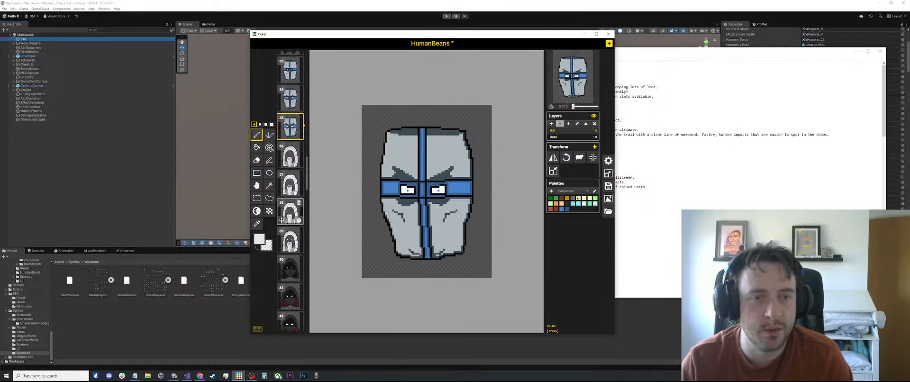
left_click(287, 239)
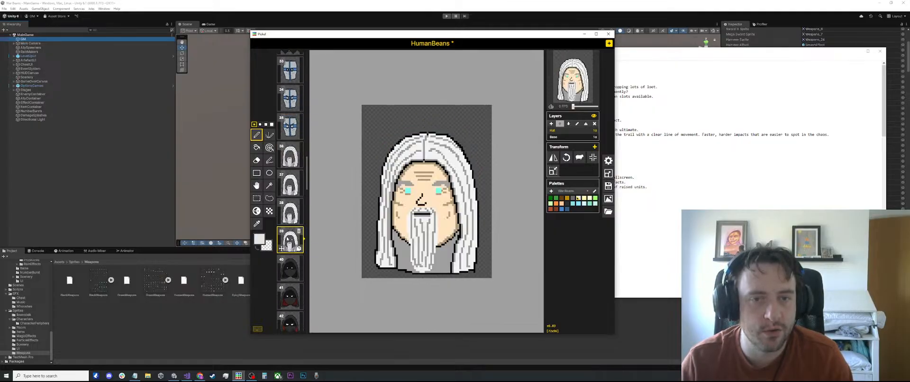
left_click(287, 213)
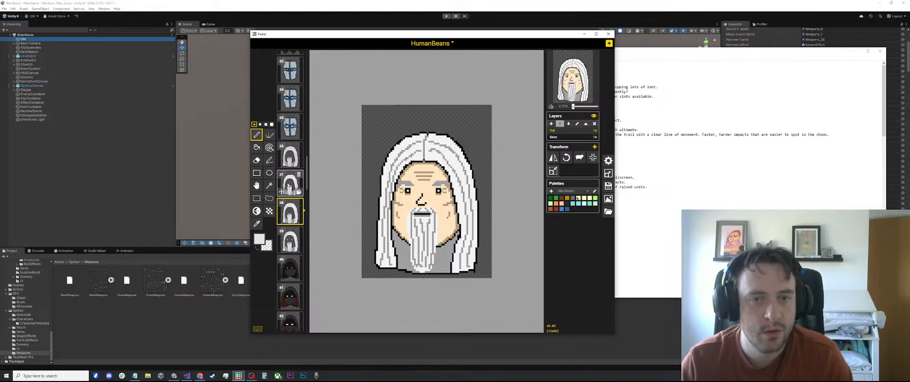
left_click(288, 242)
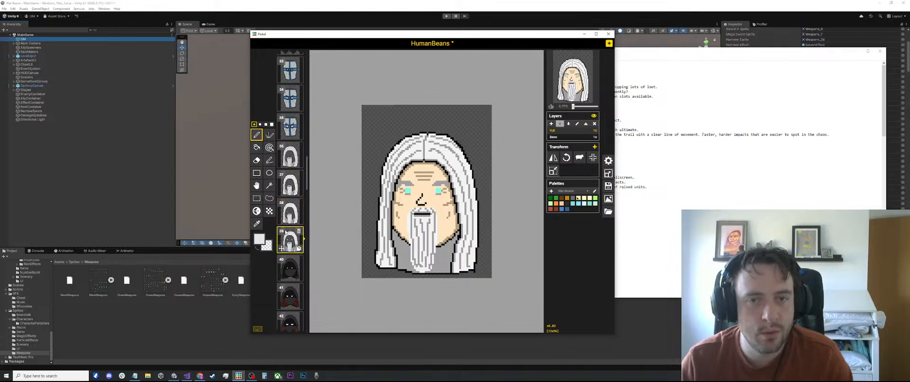
left_click(288, 212)
left_click(288, 241)
Copy the entire white-haired figure from frame 39 and paste it over frame 36
key("s")
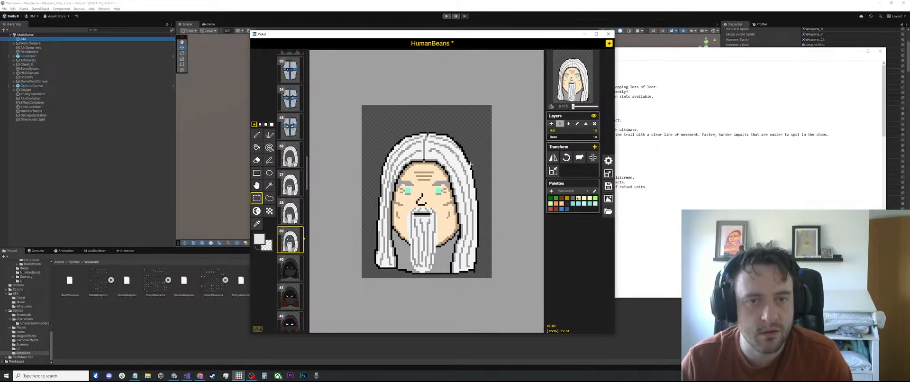
left_click_drag(493, 124, 361, 279)
left_click(292, 213)
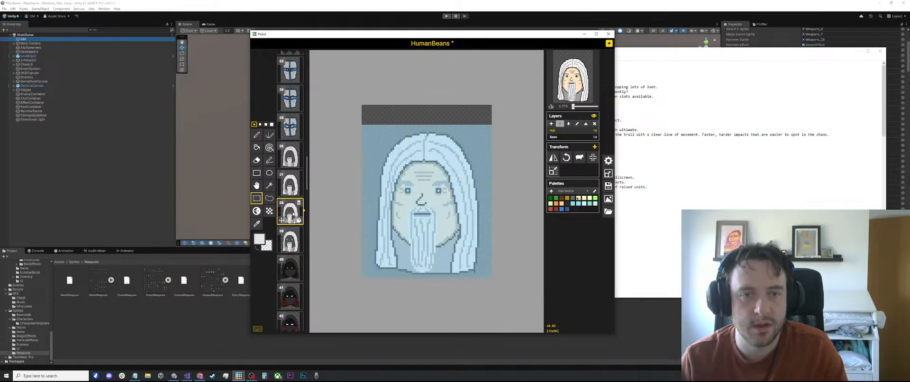
left_click(291, 180)
left_click(290, 159)
left_click(489, 88)
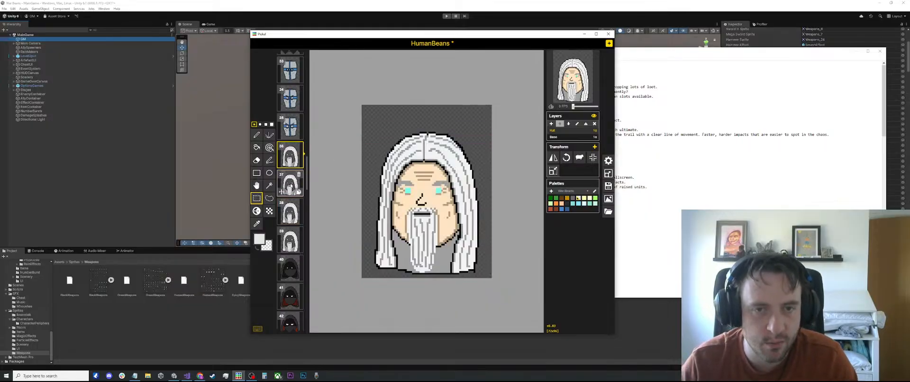
Copy the black-eyed area of the face from frame 37 and paste it into frames 36 and 39
left_click(291, 187)
scroll(427, 191, "up", 1)
left_click_drag(448, 180, 390, 199)
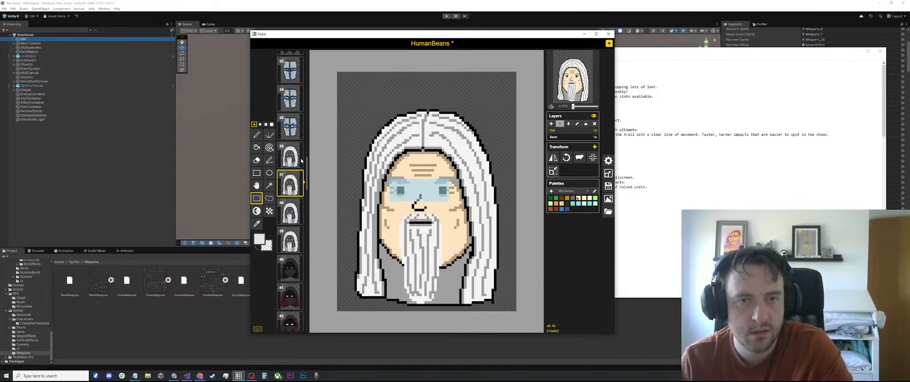
left_click(298, 162)
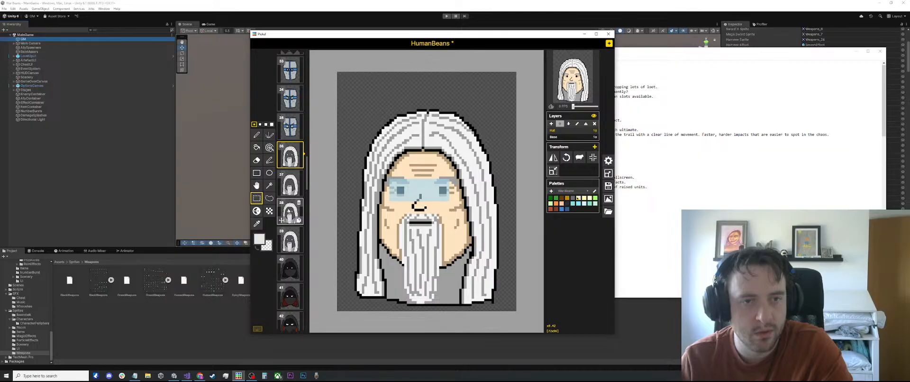
left_click(289, 211)
left_click(288, 239)
key("ctrl+v")
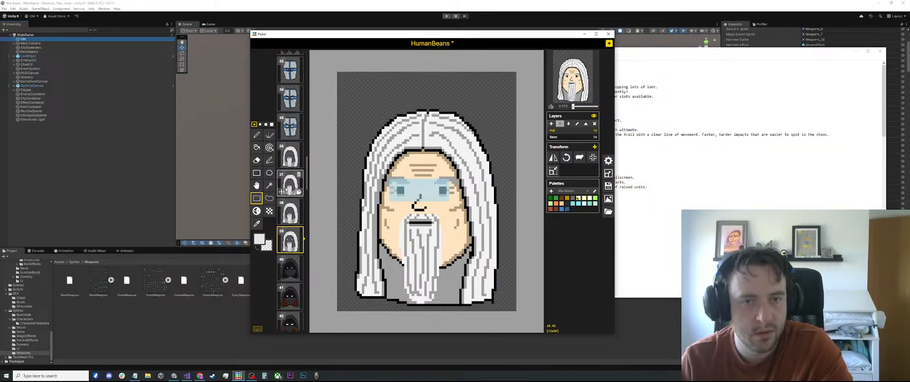
Paste the copied eye area into frame 36 of the white-haired old man
left_click(288, 189)
left_click(286, 161)
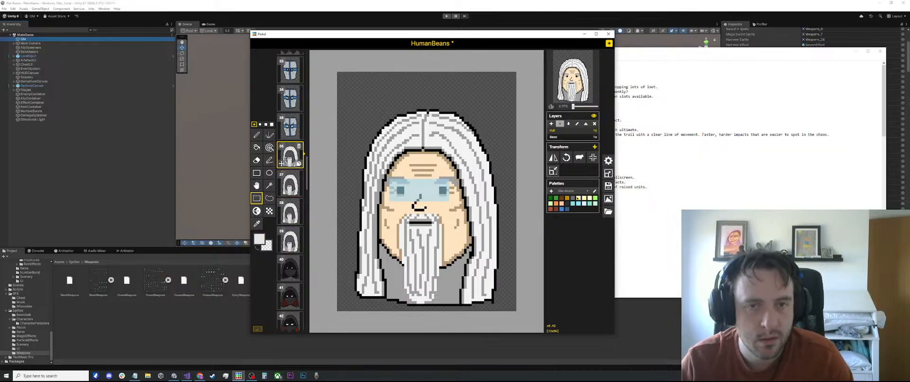
key("ctrl+v")
scroll(443, 236, "up", 1)
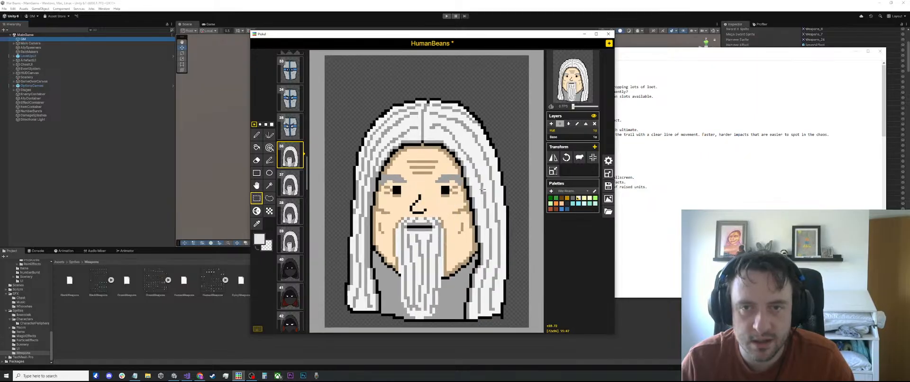
Copy the old man's face on the Base layer of frame 36 into frames 37, 38 and 39
left_click(571, 137)
left_click_drag(508, 108, 351, 297)
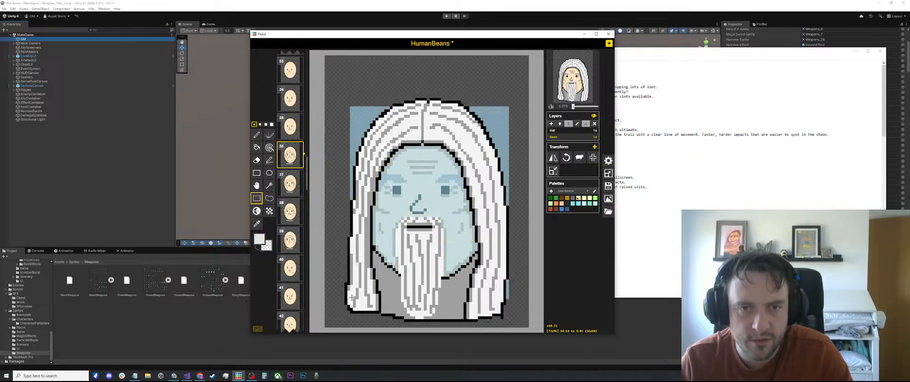
left_click(289, 184)
left_click(289, 212)
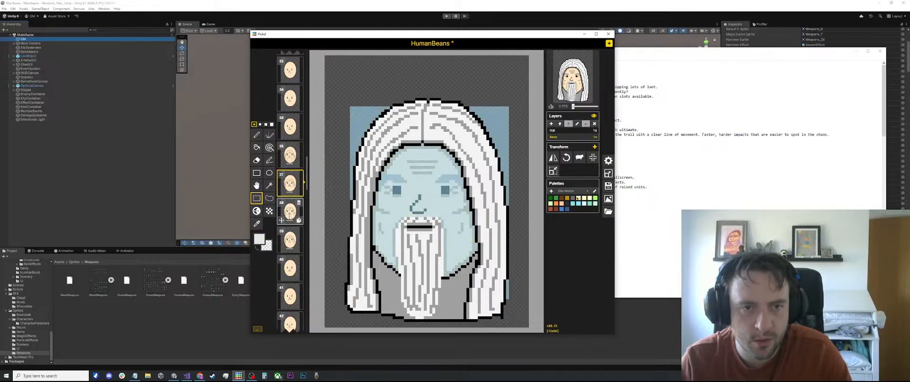
left_click(290, 239)
left_click(412, 78)
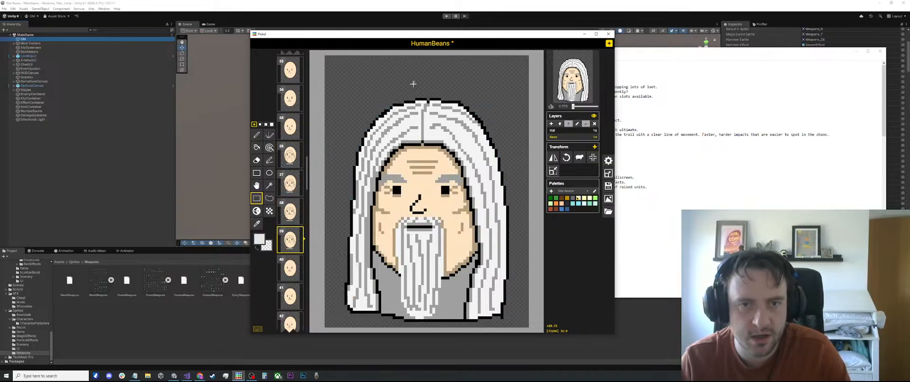
Pick the tan wrinkle colour for the Pen tool and compare the old man's face across frames 36 to 39
scroll(413, 83, "down", 2)
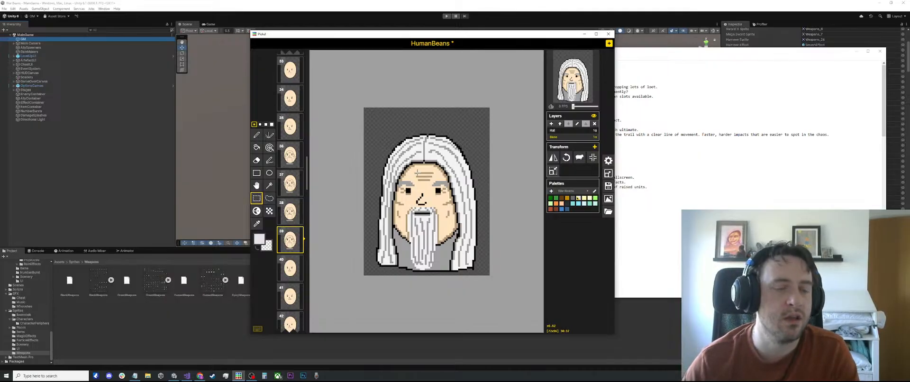
scroll(421, 156, "up", 3)
scroll(421, 157, "up", 2)
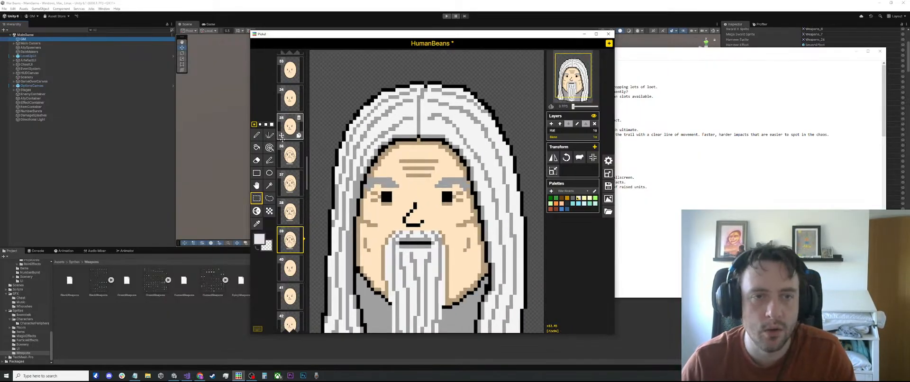
left_click(292, 154)
scroll(357, 205, "up", 1)
key("o")
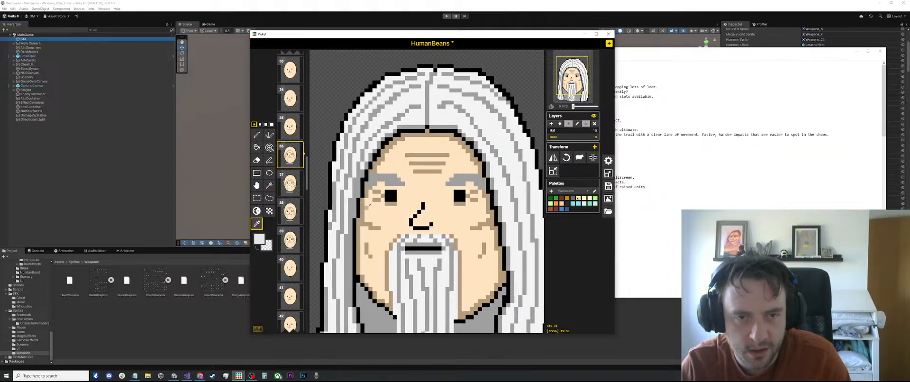
left_click(374, 228)
key("p")
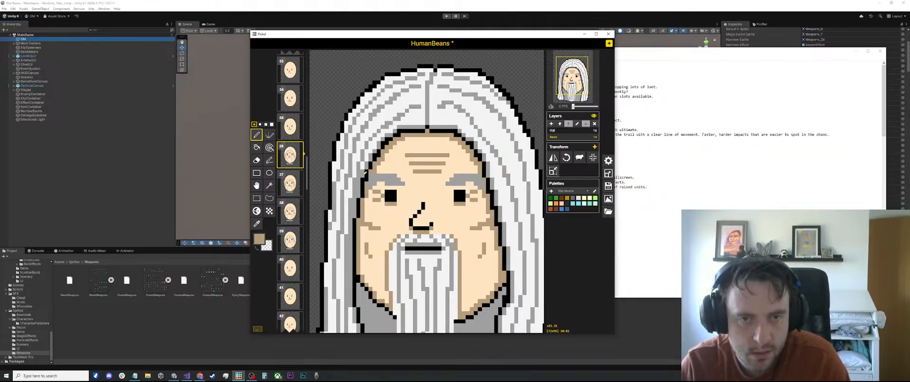
key("Down")
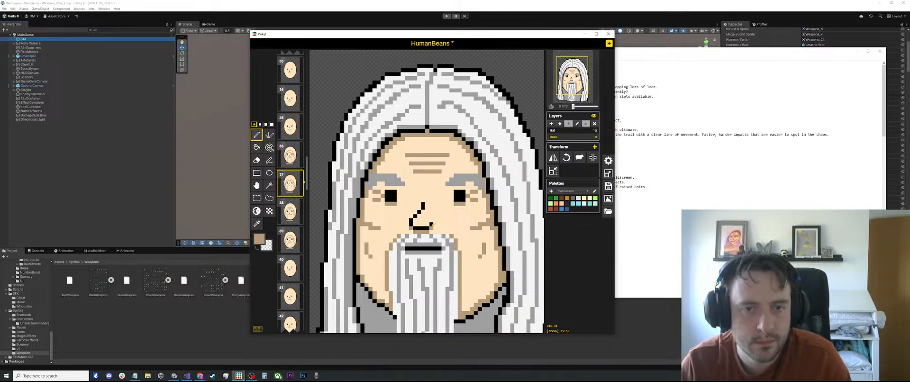
left_click(294, 208)
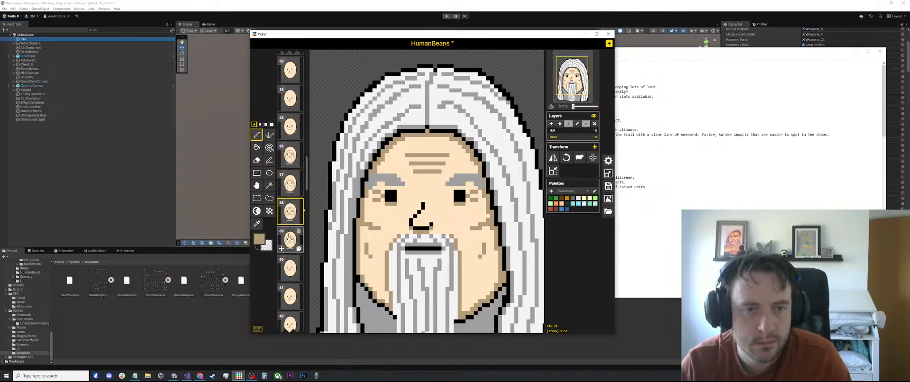
left_click(297, 239)
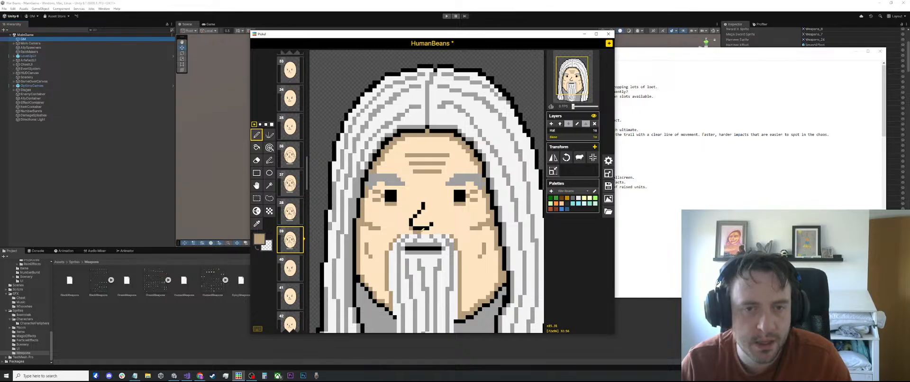
scroll(432, 227, "down", 1)
scroll(432, 226, "down", 7)
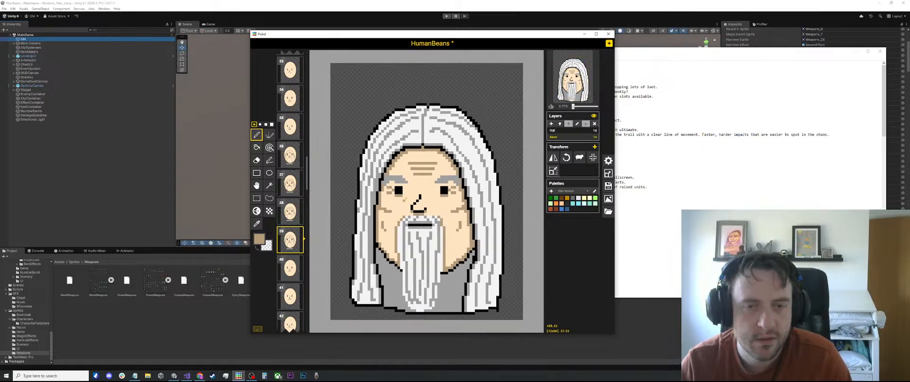
For frame 36's Hat layer, sample the off-white hair colour and change the drawing colour to a mid grey
left_click(290, 157)
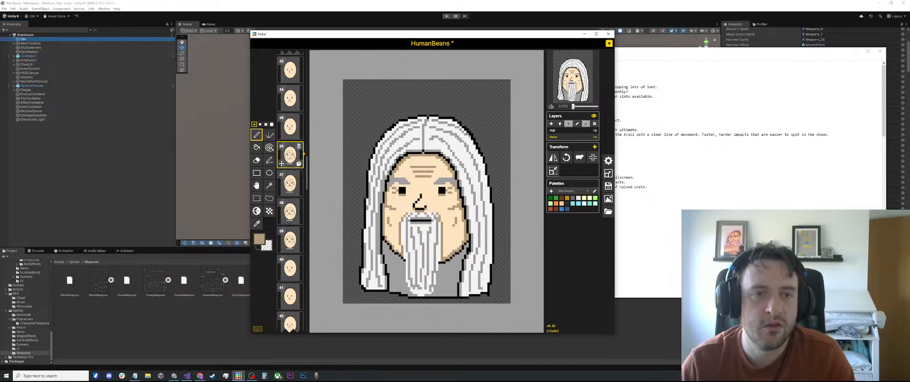
scroll(535, 150, "up", 2)
key("o")
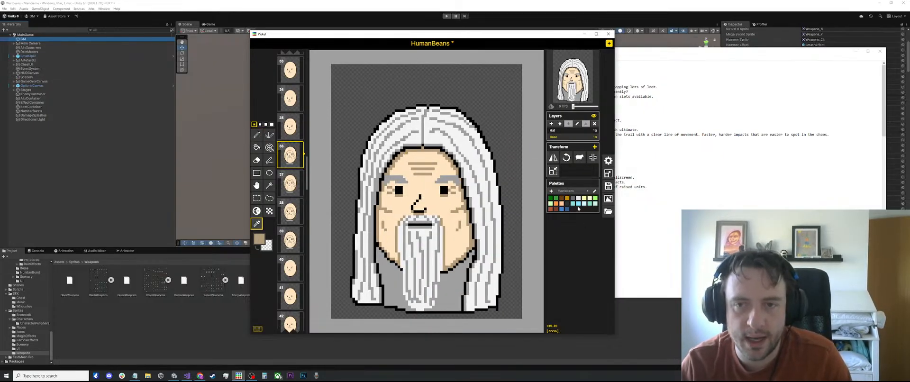
left_click(449, 129)
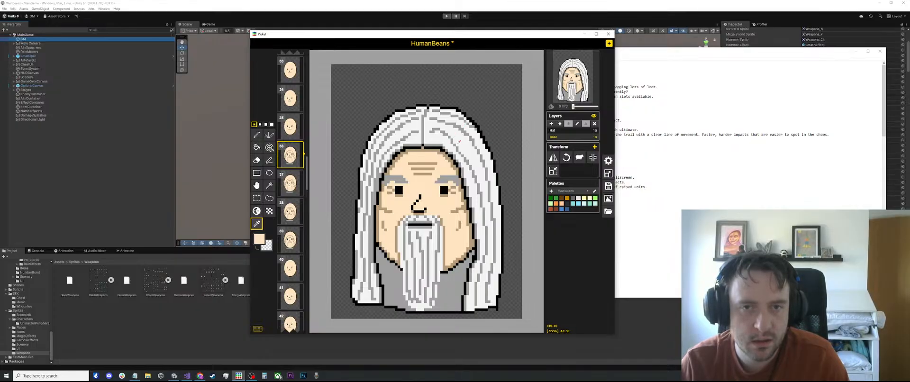
left_click(560, 130)
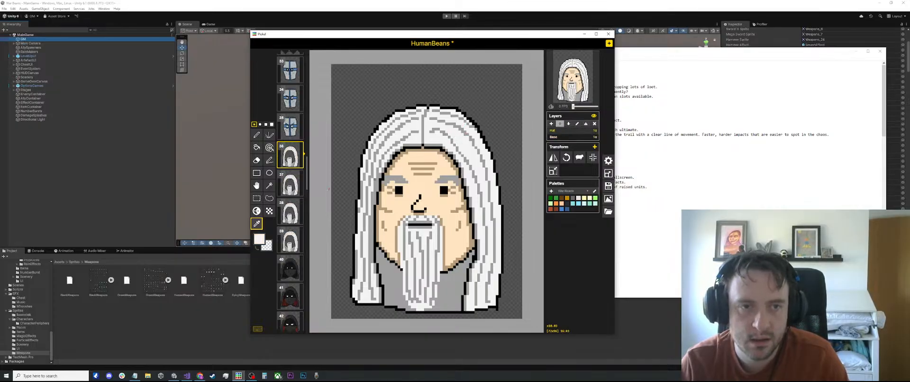
left_click(259, 239)
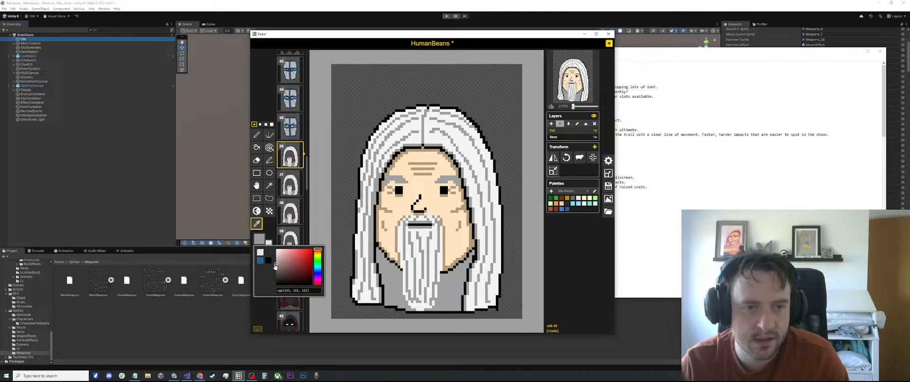
Try filling frame 36's white hair with mid grey, using a same-colour replacement and an area fill
key("a")
left_click(428, 138)
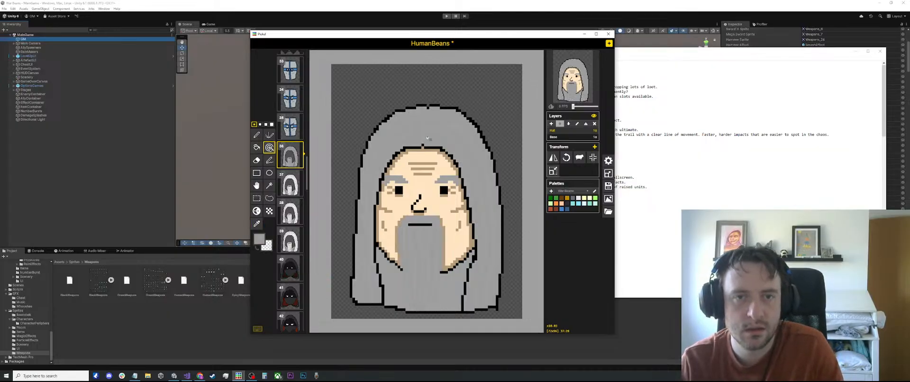
key("ctrl+z")
key("b")
left_click(428, 138)
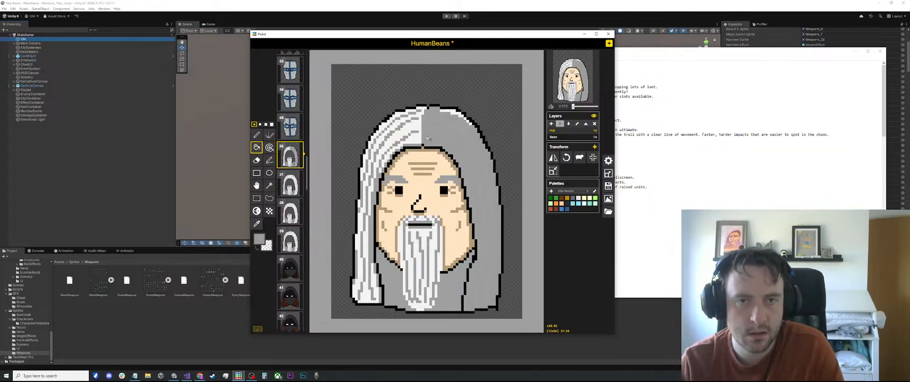
key("ctrl+z")
Replace all the off-white in frame 36's hair and beard with mid grey
scroll(455, 137, "up", 2)
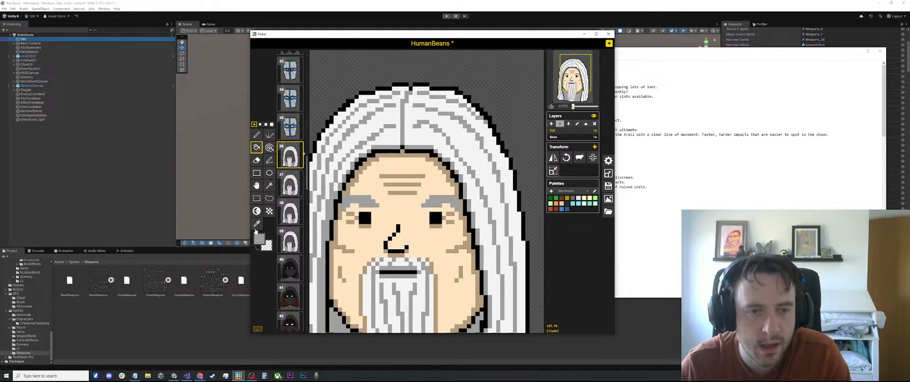
key("a")
left_click(403, 141)
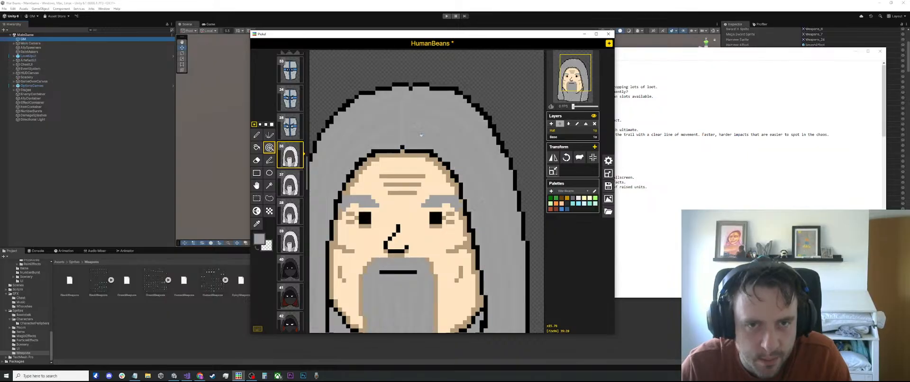
Recolour the strand lines in frame 36's grey hair and beard to a dark grey
scroll(406, 146, "up", 5)
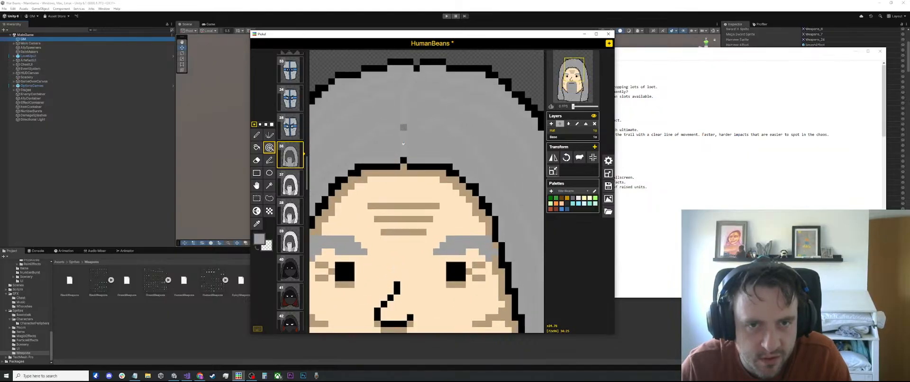
left_click(259, 238)
left_click_drag(273, 270, 270, 274)
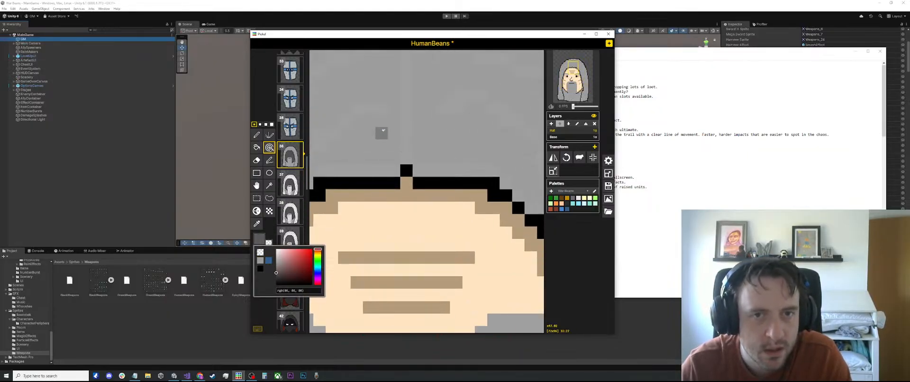
left_click(384, 126)
scroll(384, 125, "down", 6)
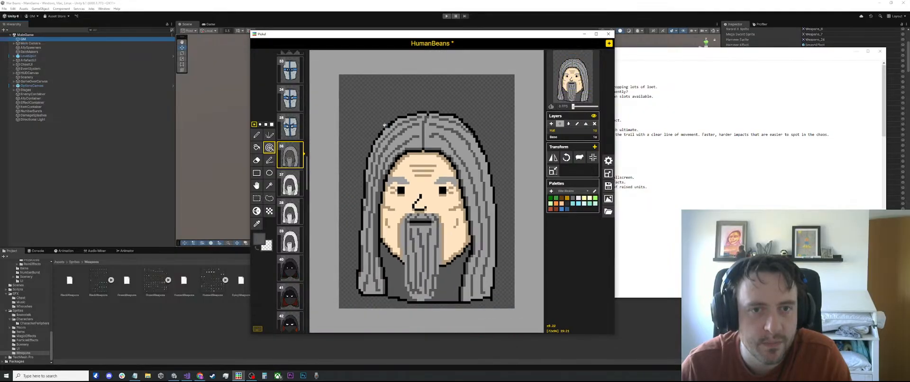
scroll(384, 125, "down", 1)
Open frame 37 and sample the off-white colour of its hair
left_click(291, 184)
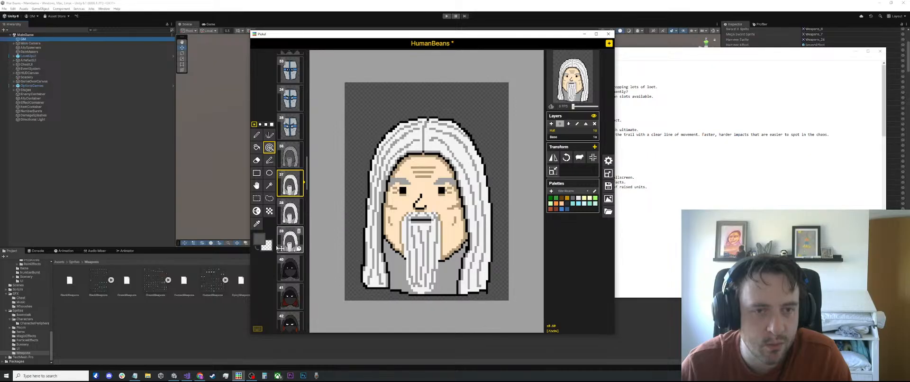
key("o")
left_click(449, 139)
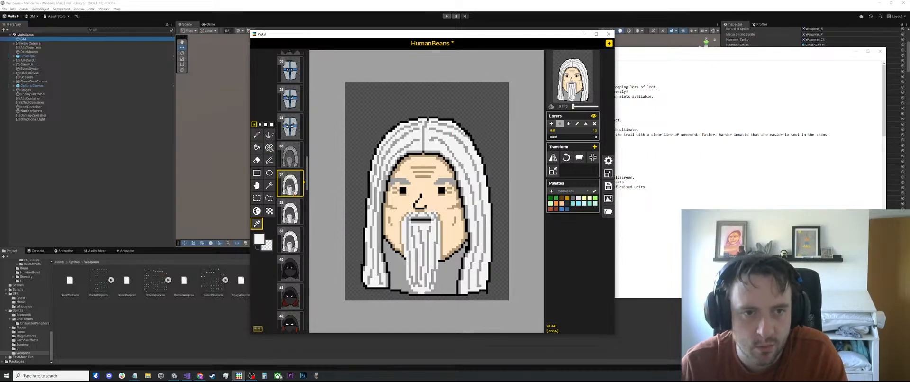
Try replacing the off-white in frame 37's hair and beard with a mid grey
left_click(260, 239)
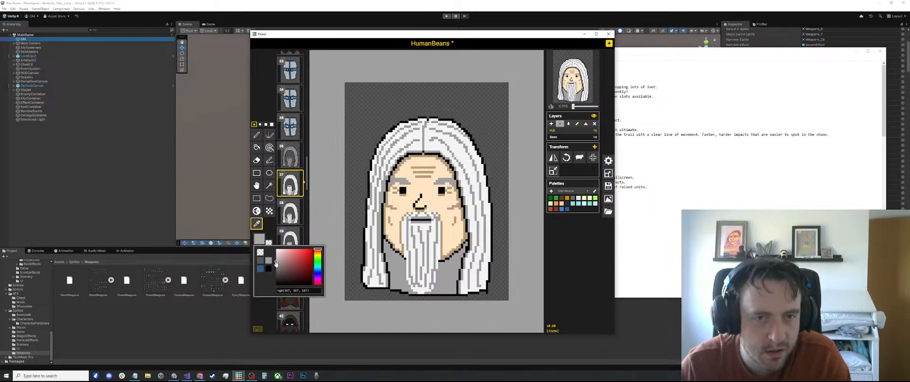
key("a")
left_click(432, 143)
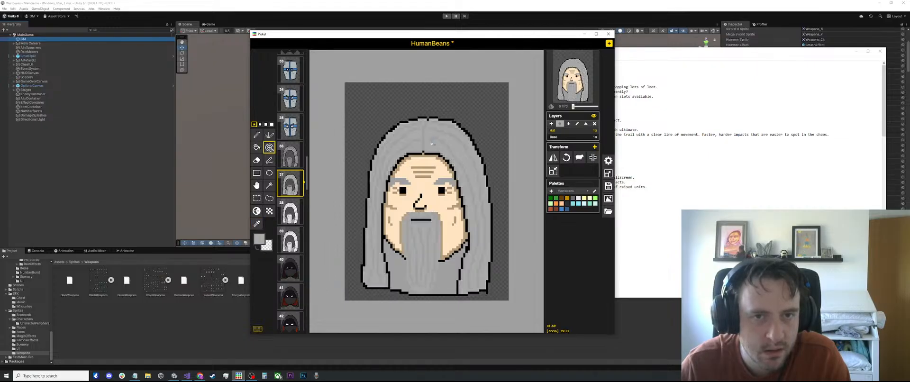
key("ctrl+z")
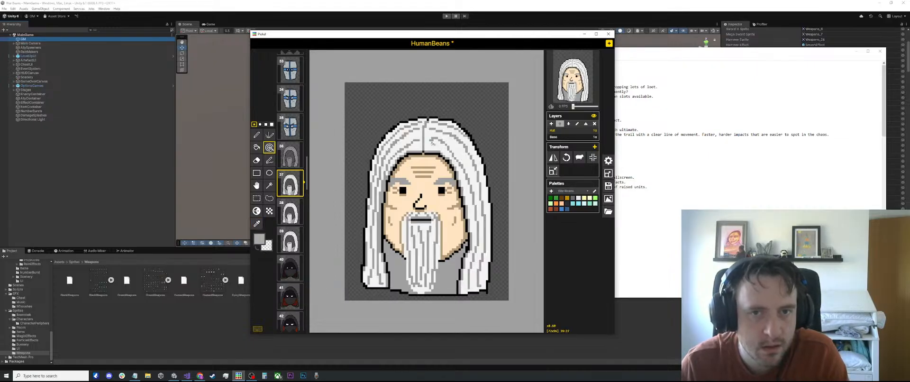
Replace all the off-white in frame 37's hair and beard with a light grey
left_click(260, 239)
left_click(277, 258)
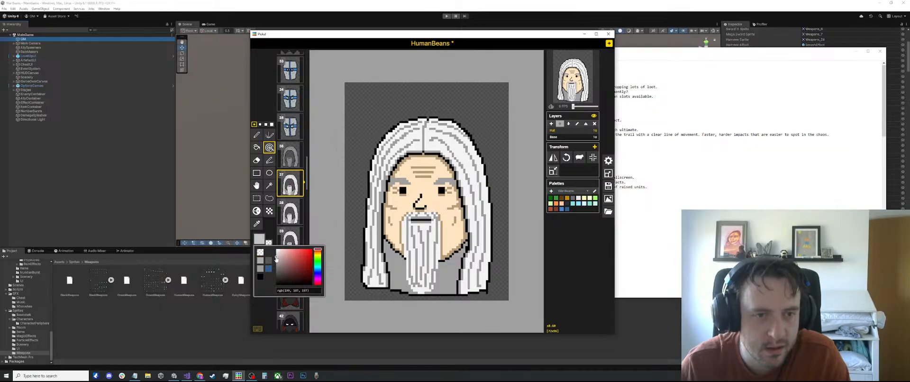
left_click(433, 147)
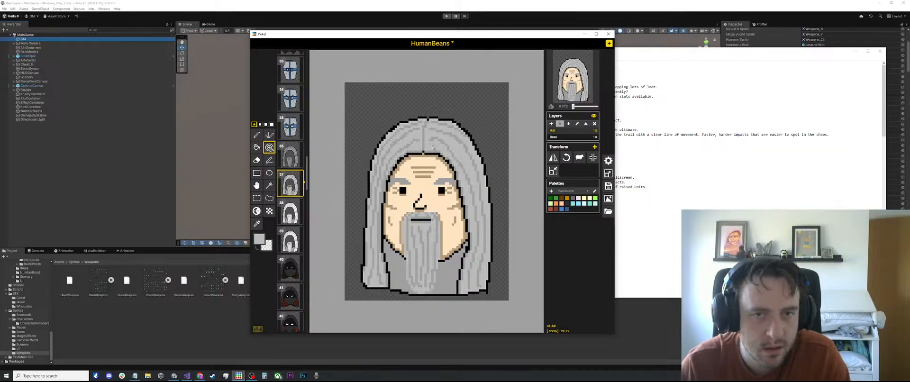
Recolour the strand lines in frame 37's hair and beard to a darker grey and compare the result with frame 36
key("o")
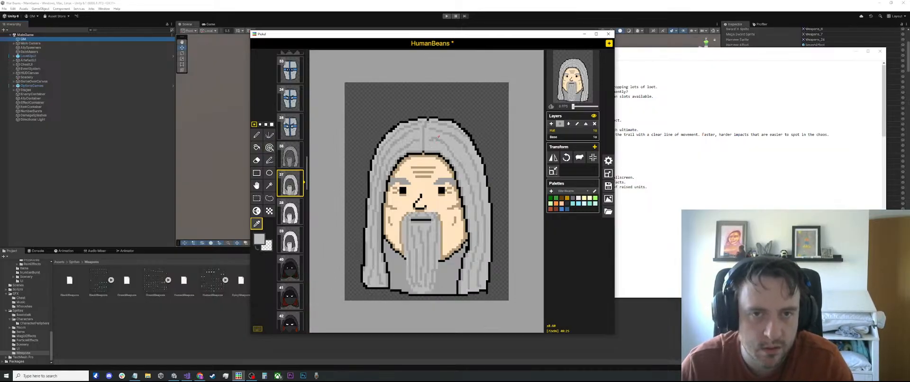
left_click(260, 238)
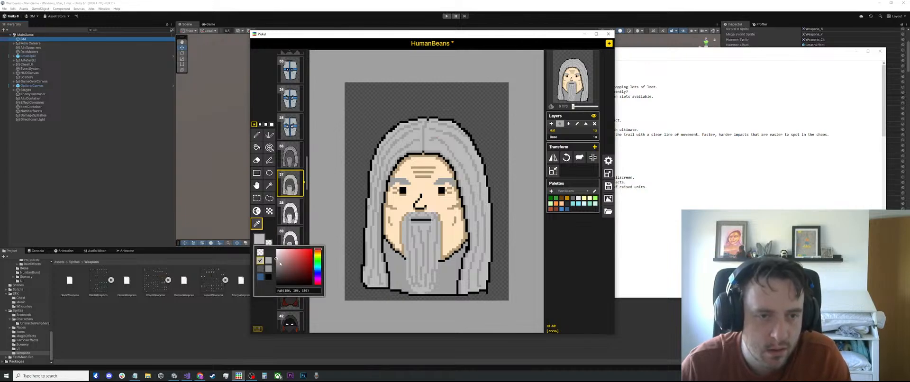
scroll(425, 141, "up", 1)
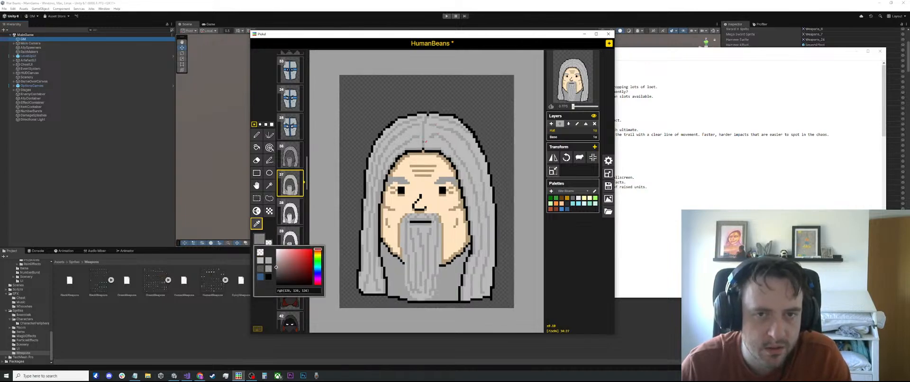
key("a")
left_click(431, 133)
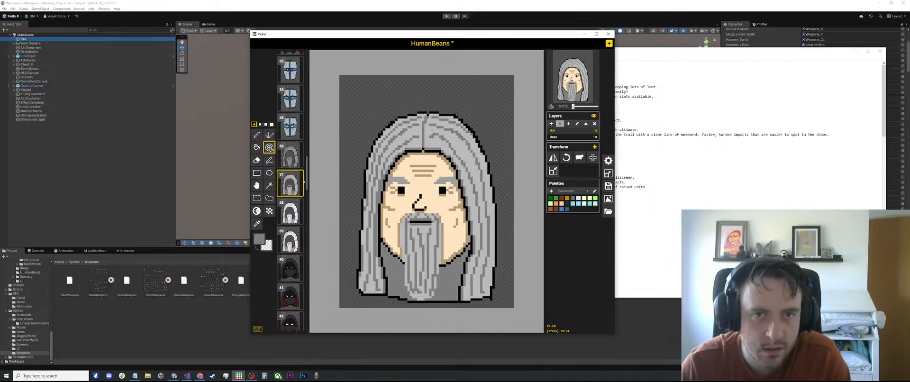
left_click(290, 154)
left_click(291, 182)
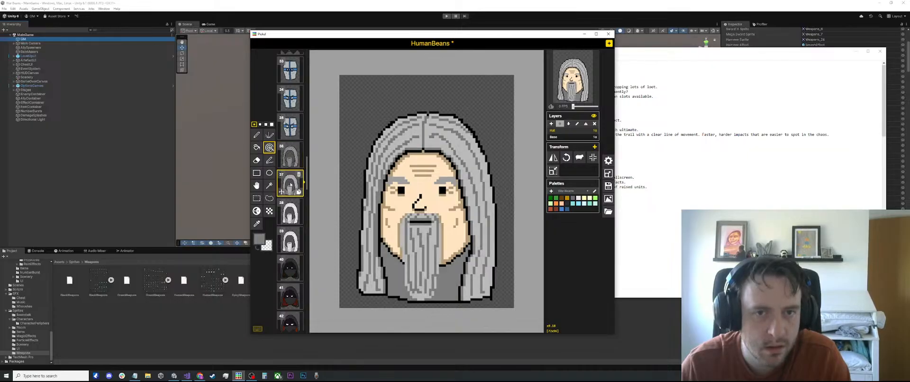
key("Up")
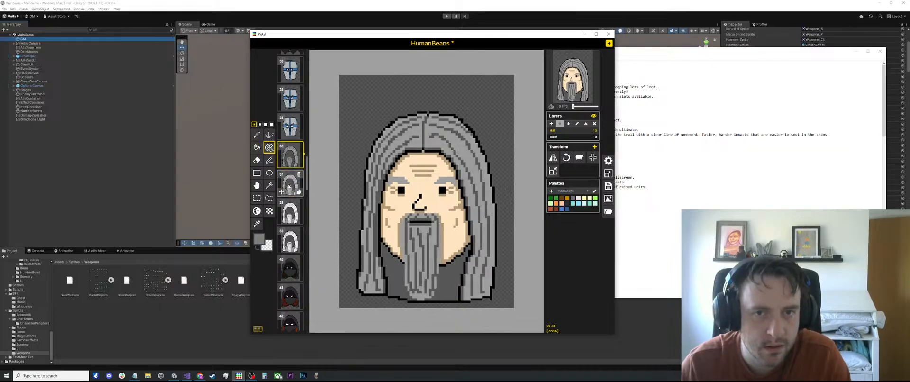
left_click(288, 187)
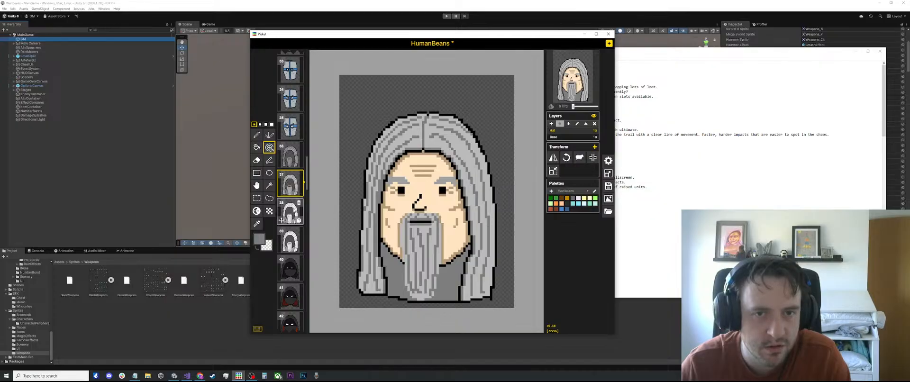
Replace all the off-white in frame 38's hair and beard with a light grey and compare it with frame 37
left_click(293, 211)
left_click(292, 236)
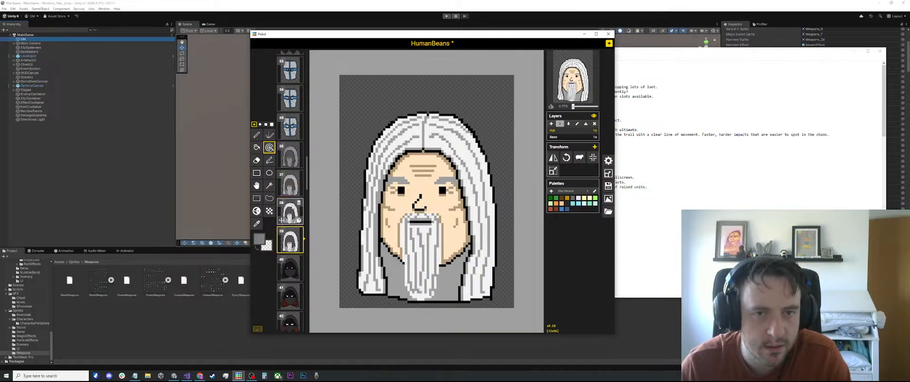
left_click(290, 212)
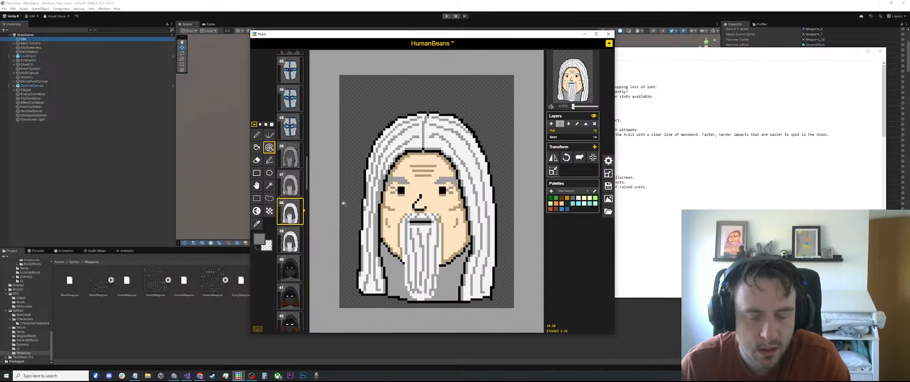
scroll(427, 158, "up", 1)
left_click(256, 223)
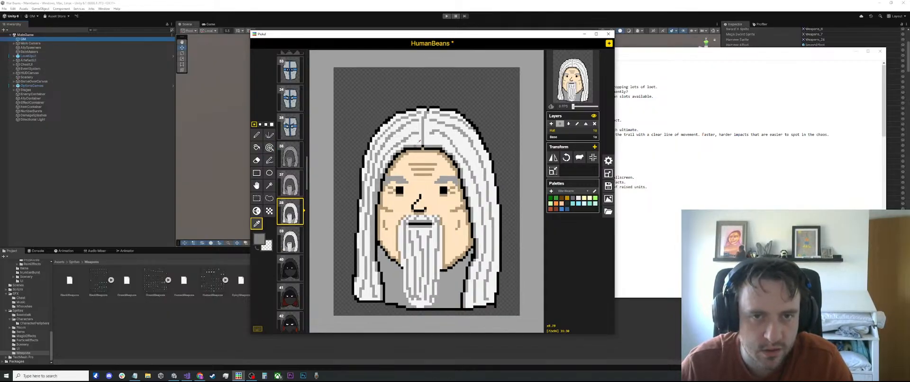
left_click(259, 239)
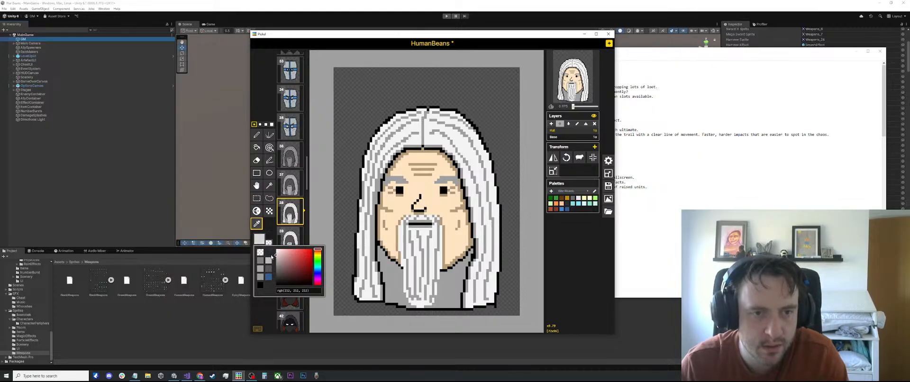
key("a")
left_click(427, 136)
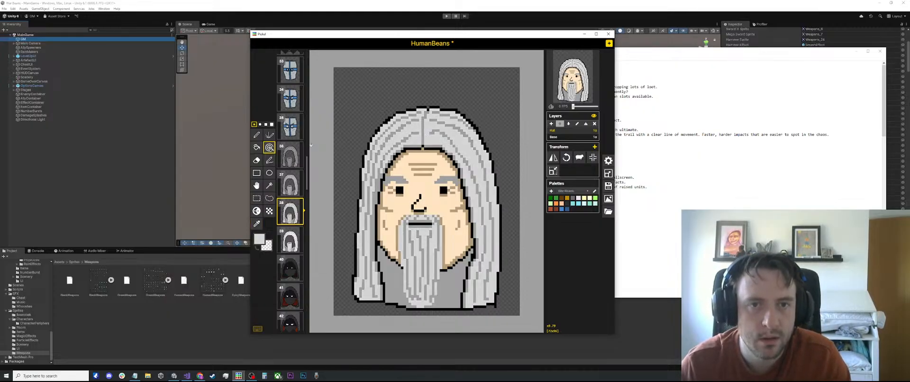
left_click(288, 185)
left_click(286, 214)
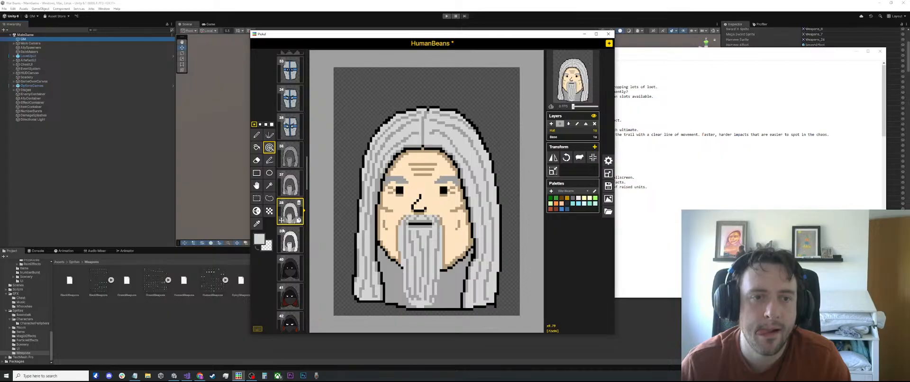
Sample the tan wrinkle colour from frame 39's face layer and try pencilling with it around the eyebrows on the hair layer
left_click(288, 239)
scroll(450, 130, "down", 3)
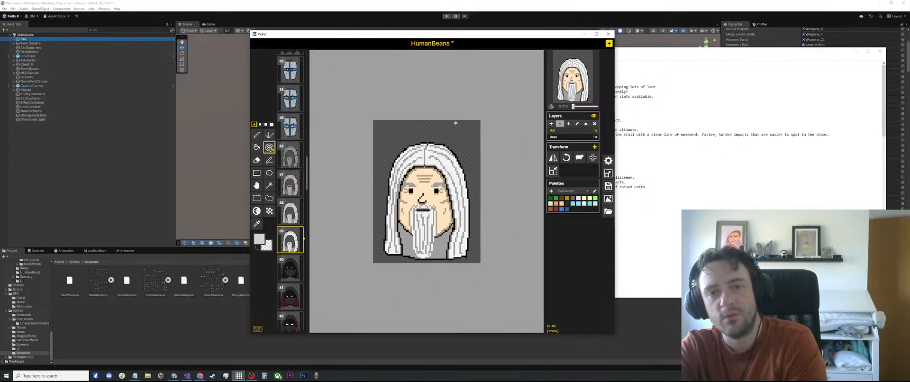
scroll(424, 194, "up", 2)
key("o")
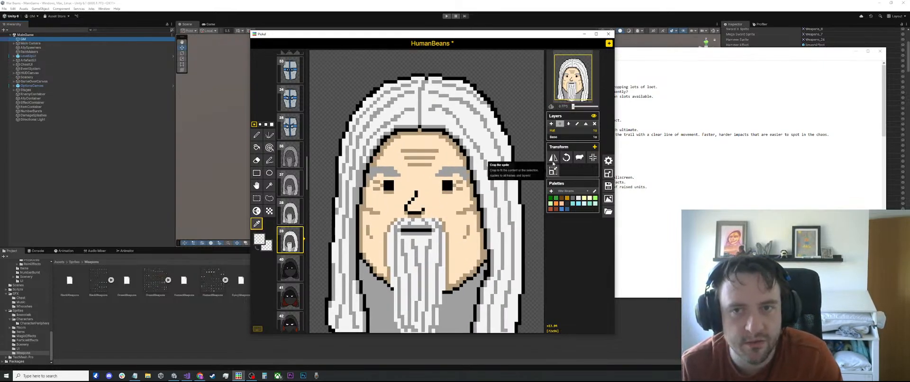
left_click(559, 137)
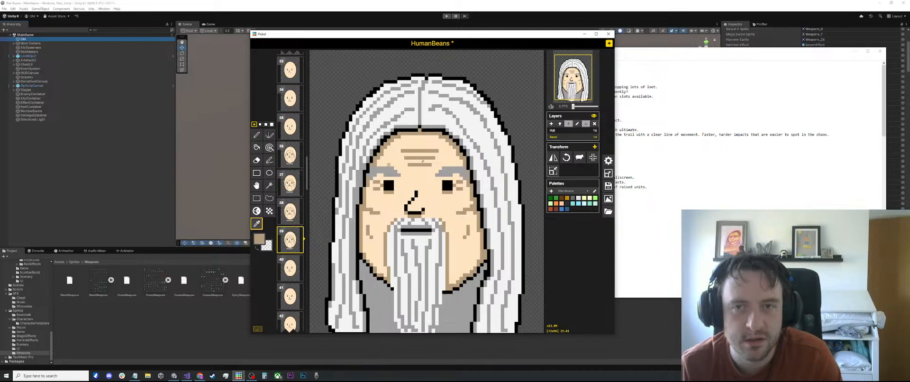
left_click(561, 131)
scroll(376, 166, "up", 1)
key("p")
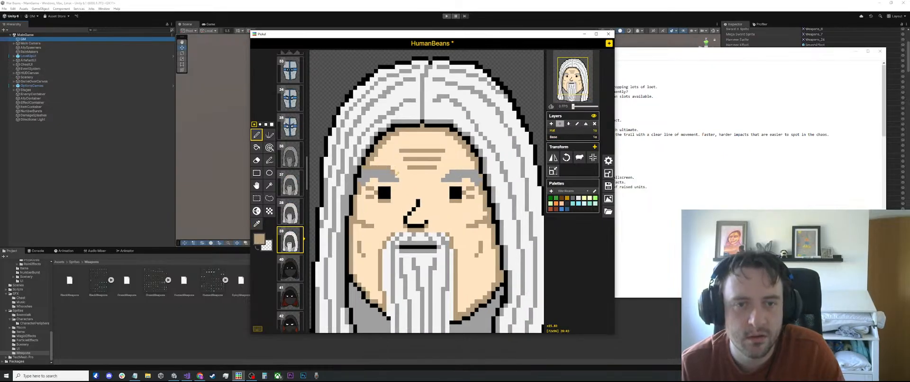
key("ctrl+z")
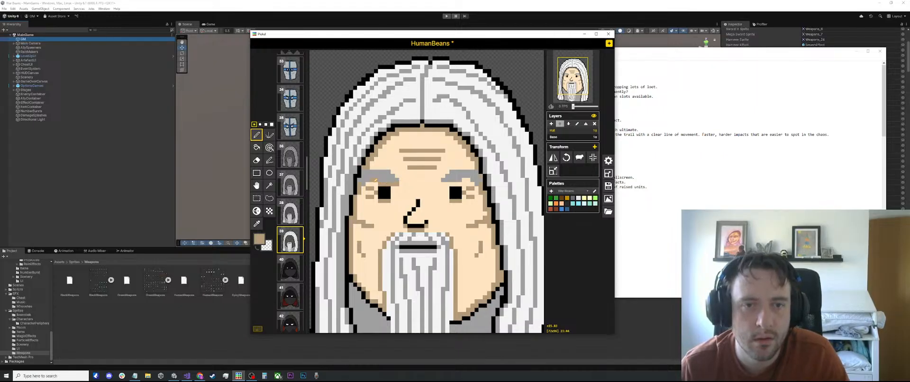
scroll(370, 183, "down", 1)
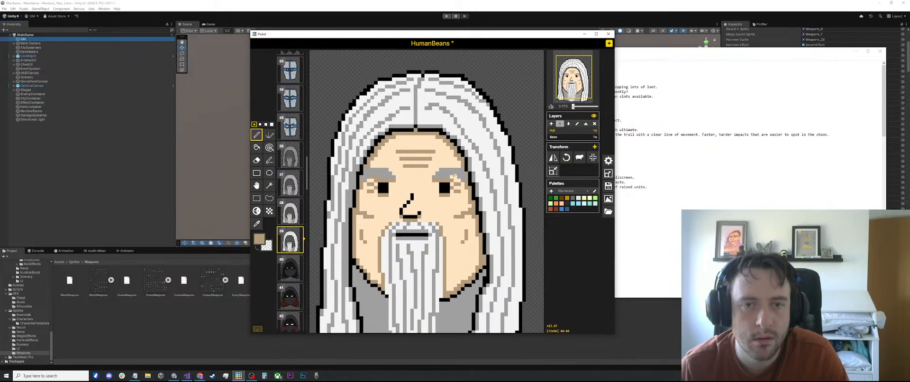
scroll(379, 148, "down", 4)
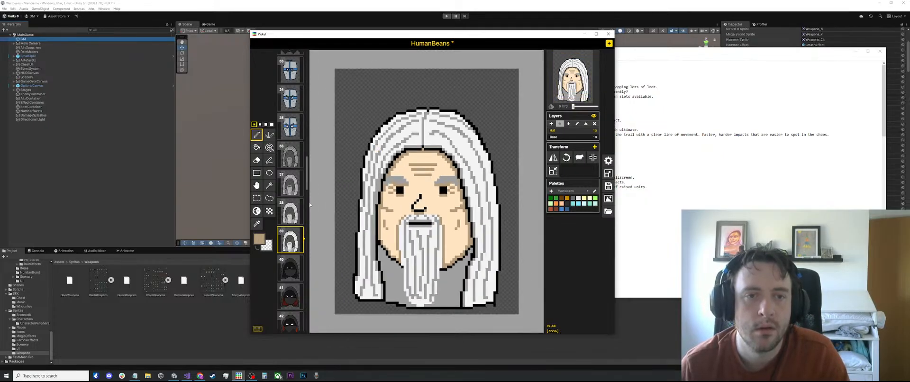
left_click(290, 211)
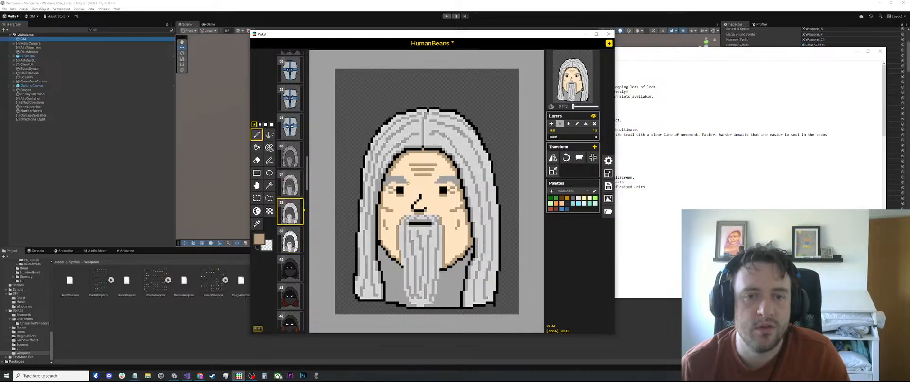
left_click(299, 192)
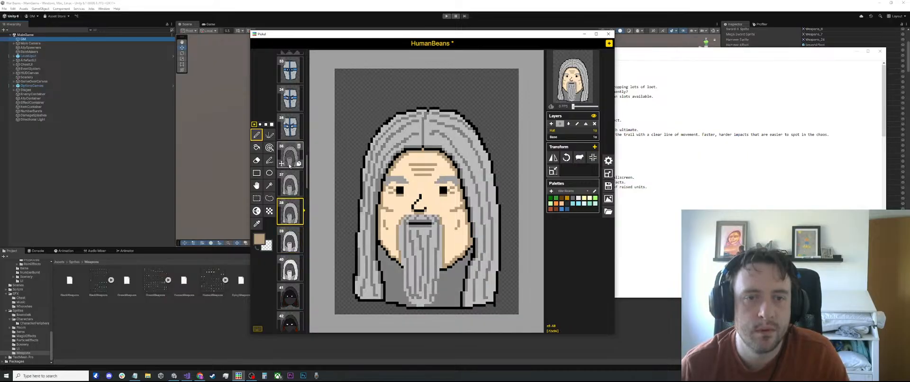
left_click(290, 157)
left_click(290, 239)
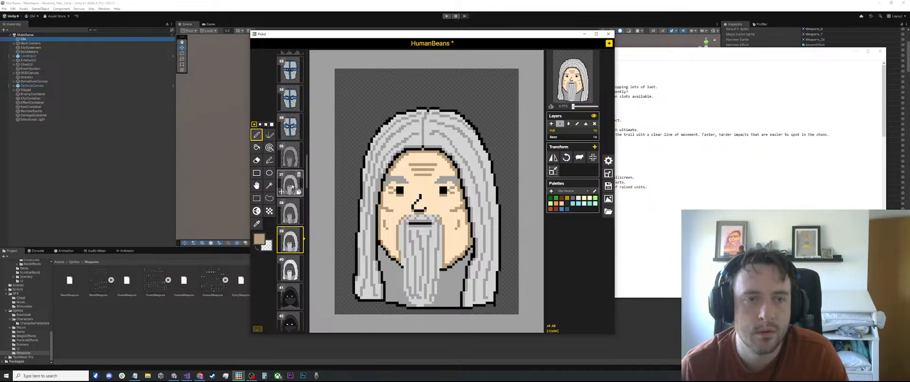
left_click(294, 177)
left_click(290, 157)
left_click(293, 186)
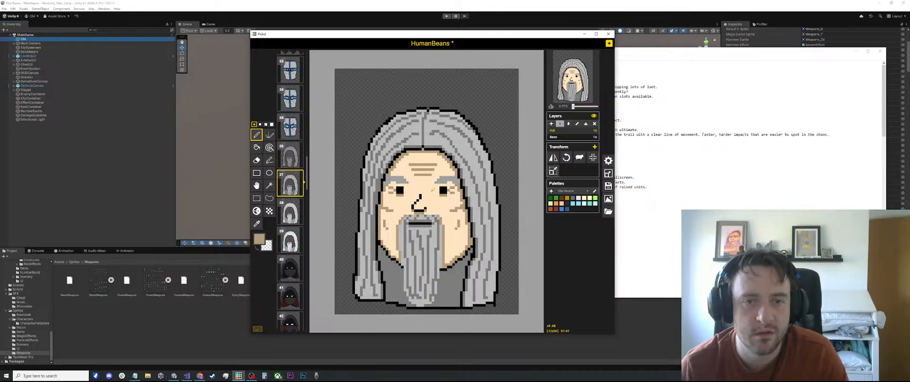
Try selecting the eyebrow band in frame 39 on the hair layer
scroll(439, 199, "up", 2)
left_click(294, 158)
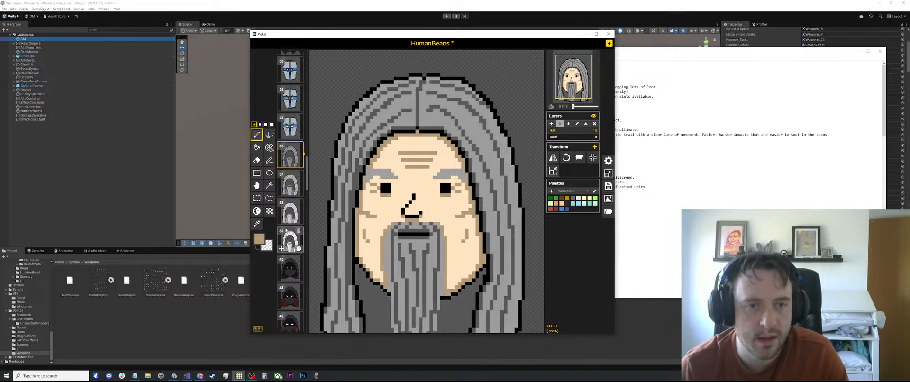
left_click(290, 213)
left_click(290, 240)
key("s")
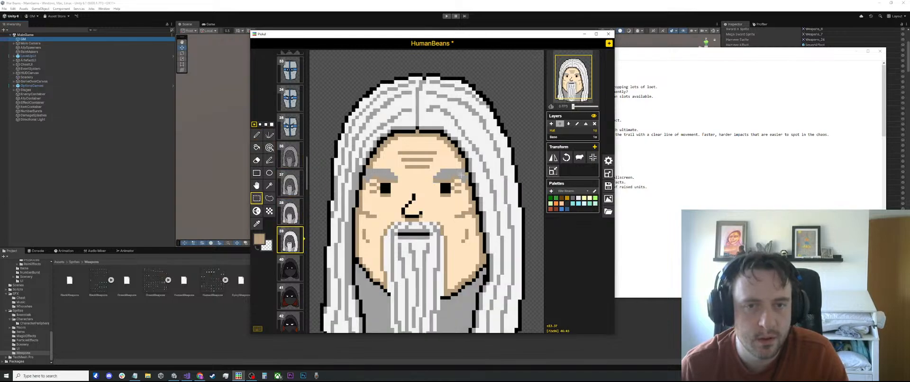
left_click_drag(462, 174, 374, 187)
left_click_drag(373, 187, 372, 178)
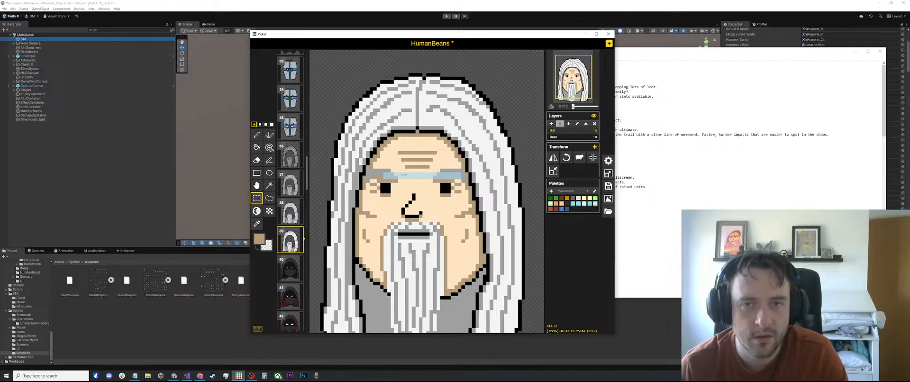
left_click(470, 177)
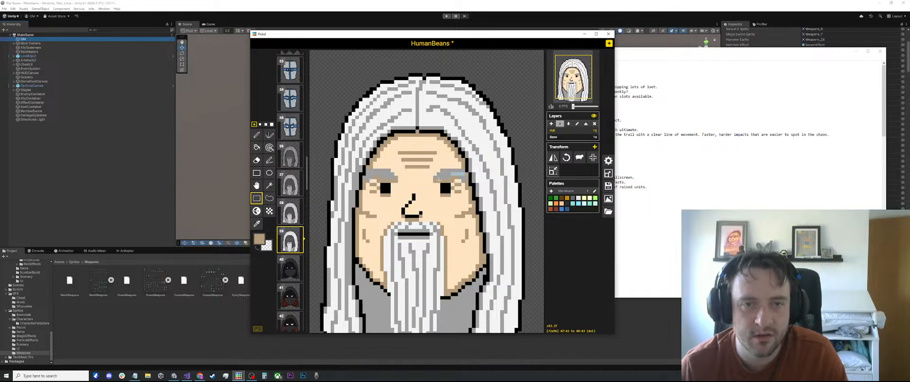
left_click_drag(464, 173, 369, 189)
left_click(431, 149)
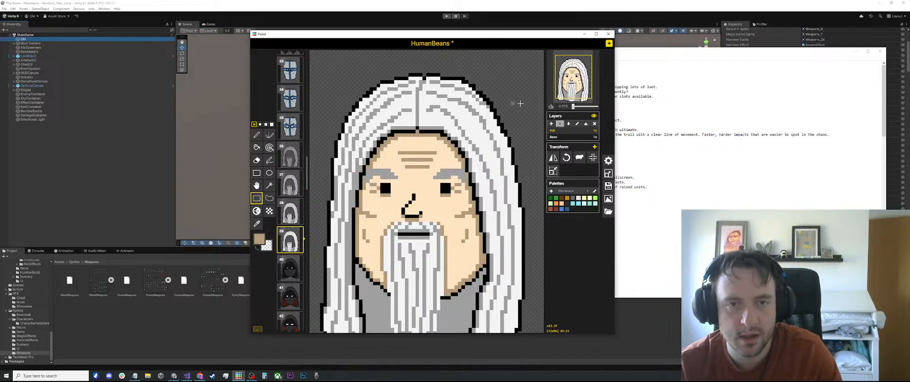
Pencil tan wrinkle pixels beneath the outer ends of the eyebrows on frame 39's face layer
left_click(555, 136)
scroll(448, 175, "up", 2)
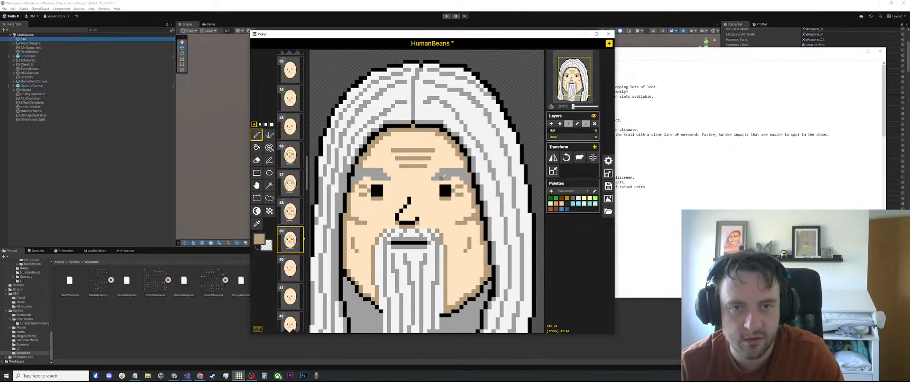
key("p")
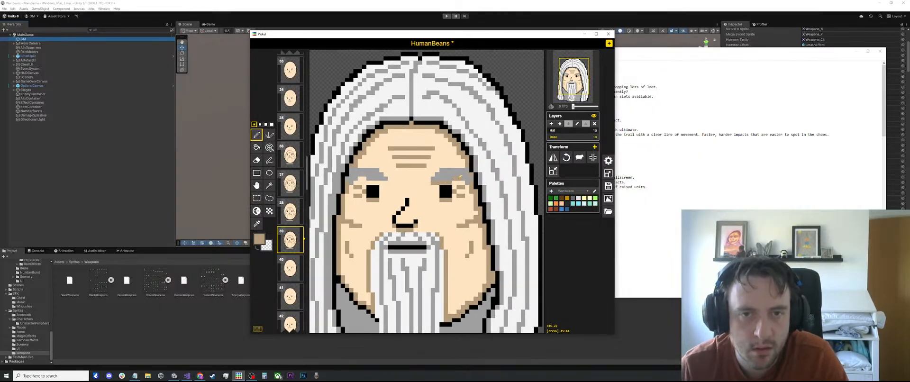
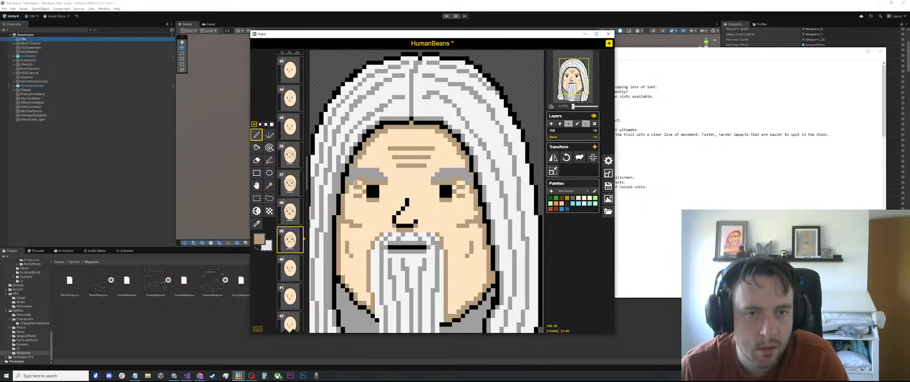
scroll(399, 171, "down", 1)
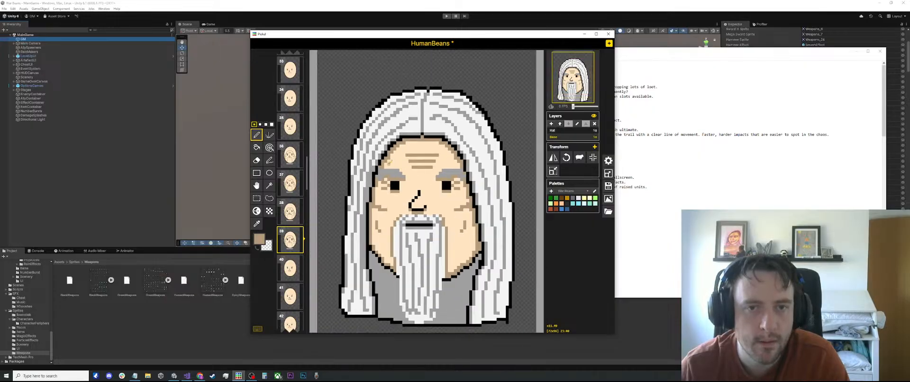
Copy the eyebrow wrinkle band from frame 39's face layer into frames 38, 37 and 36 and compare the frames
key("s")
left_click_drag(463, 169, 379, 185)
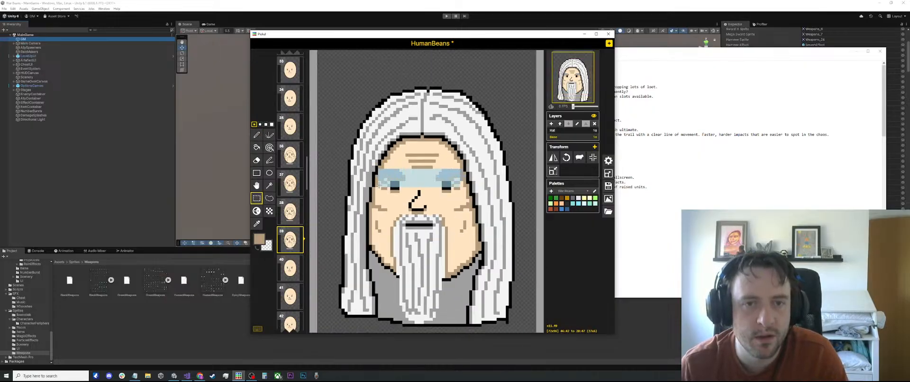
left_click(290, 212)
left_click(290, 183)
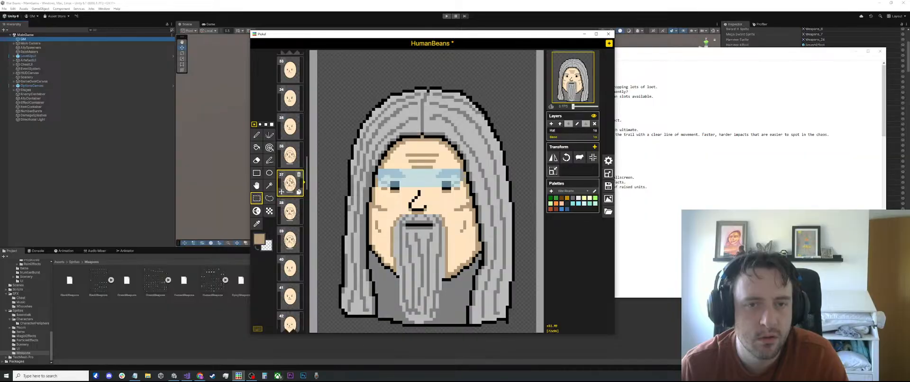
left_click(290, 154)
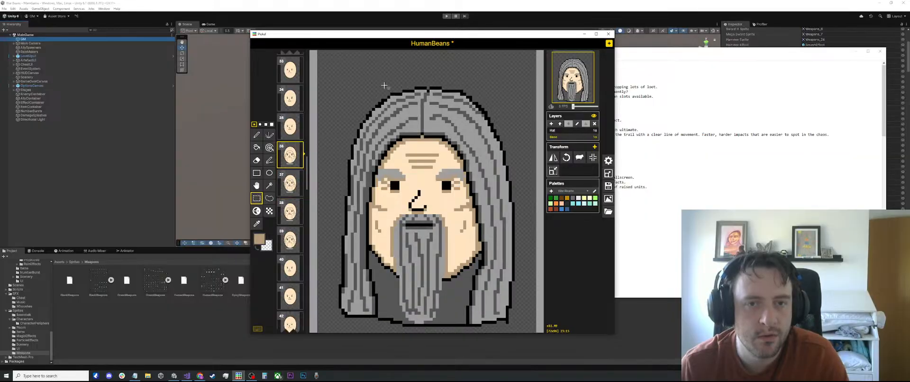
left_click(290, 183)
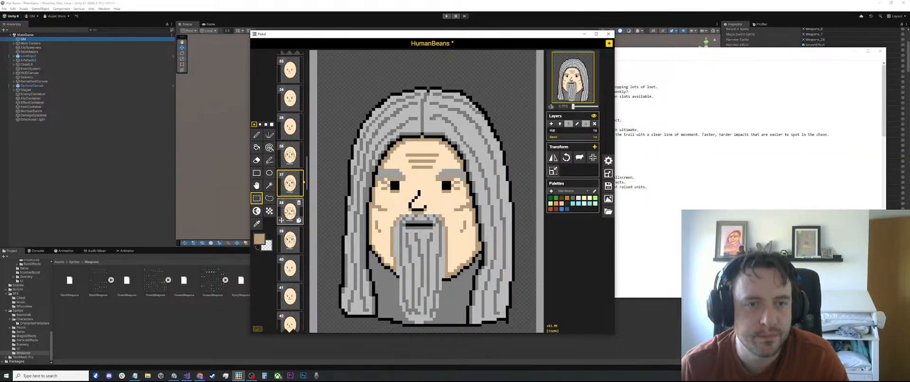
left_click(290, 211)
left_click(290, 240)
left_click(290, 212)
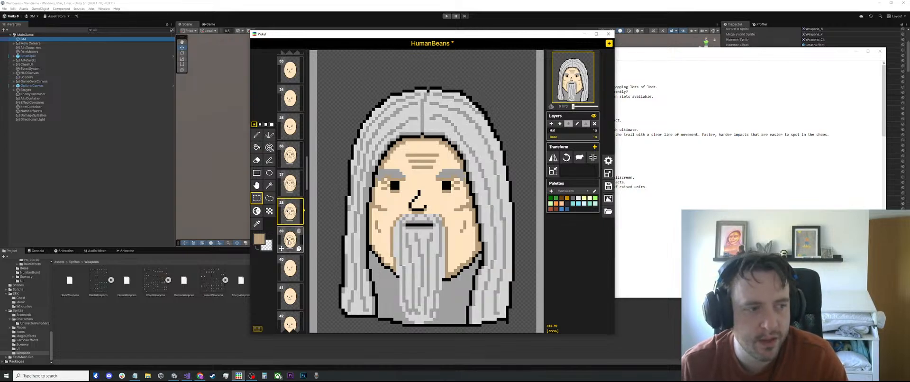
Pencil light teal pupils into the centres of both eyes on frame 38
scroll(456, 156, "up", 2)
scroll(456, 156, "up", 1)
key("o")
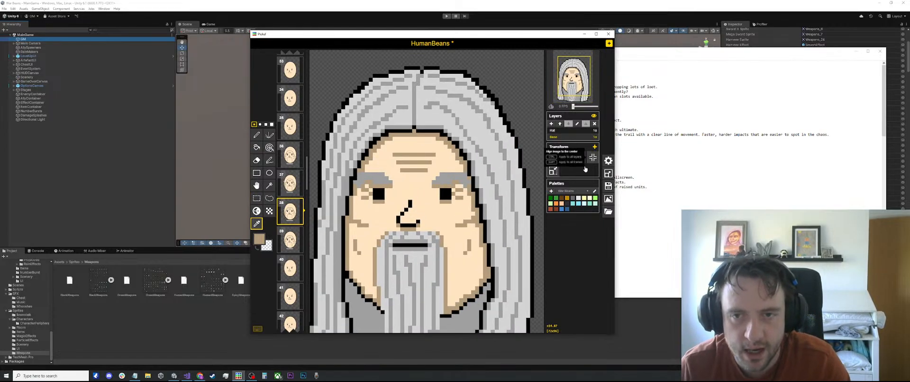
left_click(572, 203)
scroll(405, 182, "up", 1)
scroll(398, 182, "up", 2)
key("p")
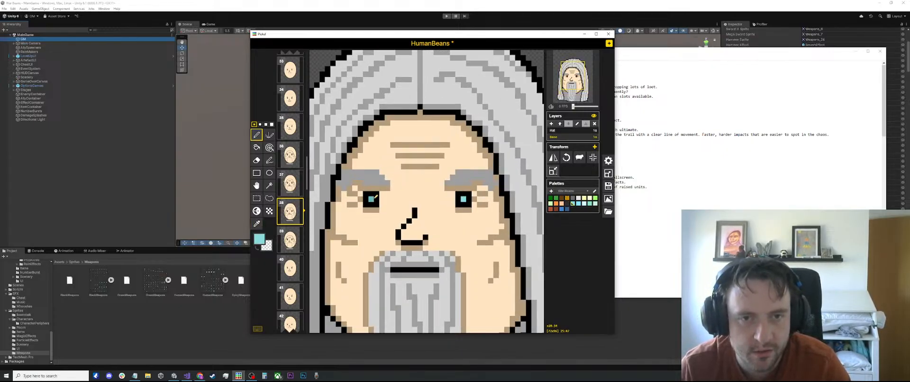
scroll(375, 198, "down", 5)
scroll(363, 175, "up", 2)
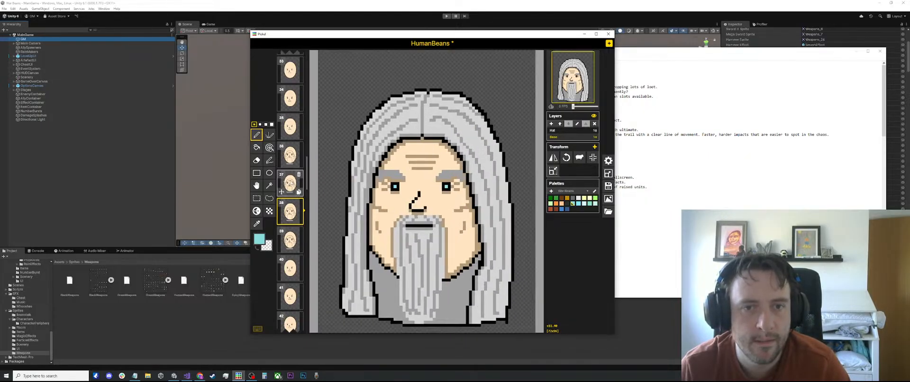
Compare the old man's eyes and hair tones across frames 36 to 39
scroll(290, 183, "up", 1)
left_click(290, 152)
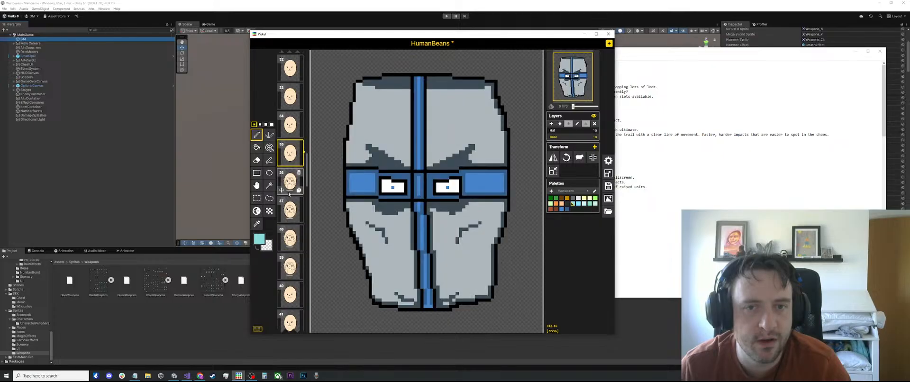
left_click(288, 192)
left_click(290, 266)
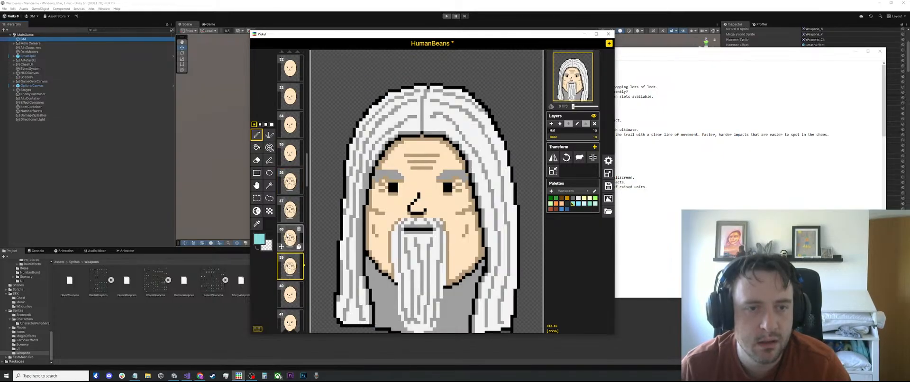
left_click(289, 237)
left_click(290, 209)
left_click(290, 182)
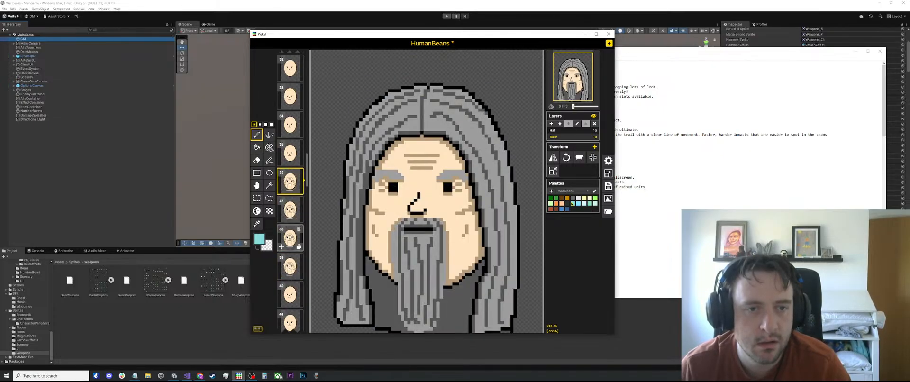
left_click(290, 237)
Sample the black of the eyes on frame 38 and pencil over both teal pupils
scroll(415, 194, "up", 2)
key("s")
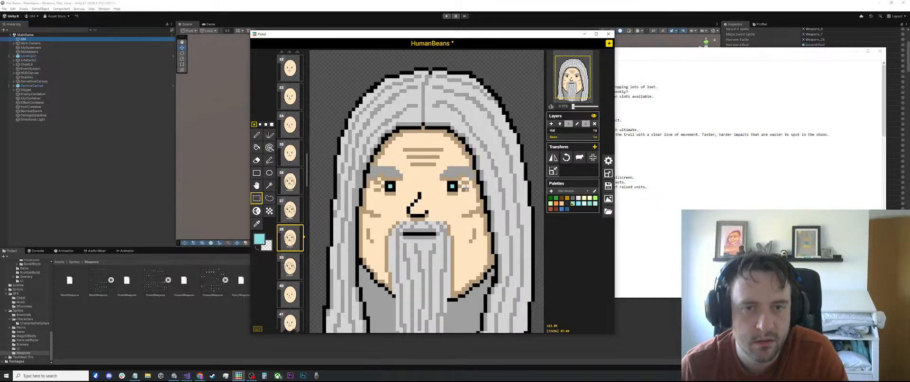
left_click_drag(460, 186, 412, 193)
left_click(479, 186)
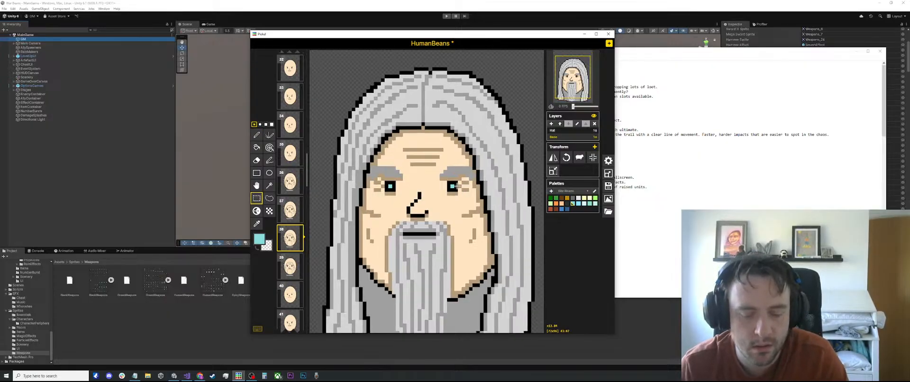
key("o")
left_click(451, 184)
key("p")
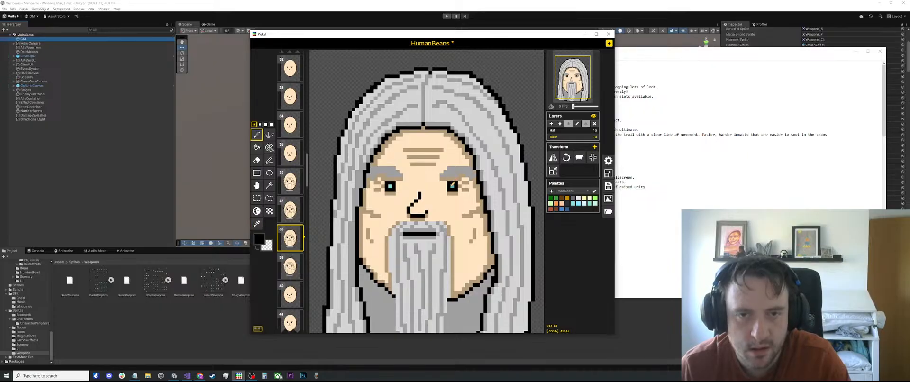
left_click(391, 186)
Pencil very pale blue pupils into the black eyes on frame 39
key("Down")
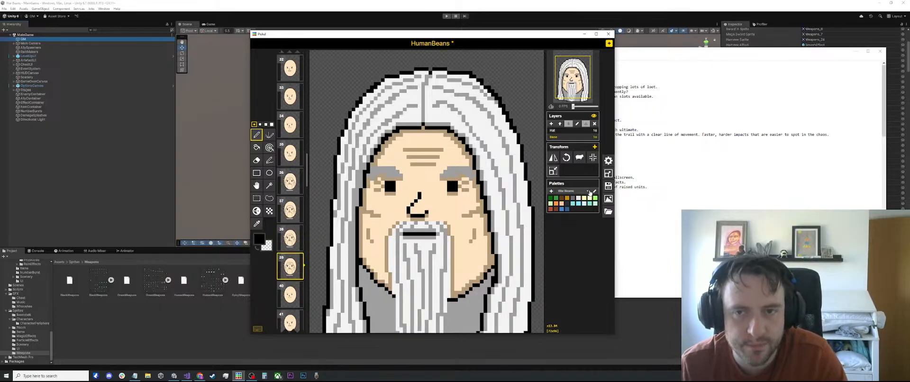
left_click(573, 207)
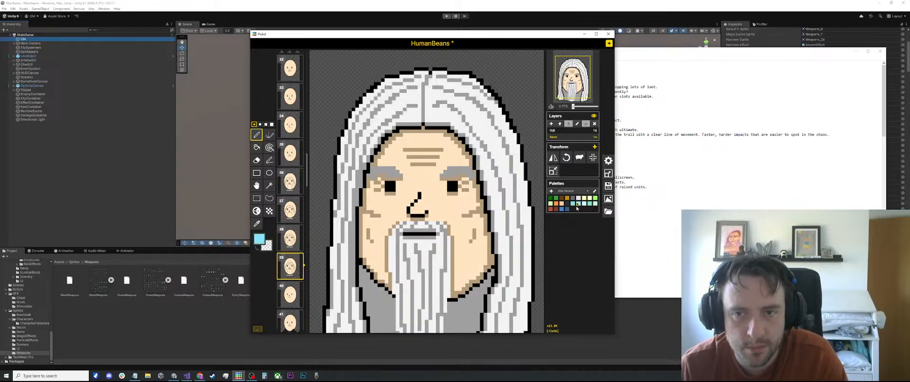
scroll(527, 198, "up", 3)
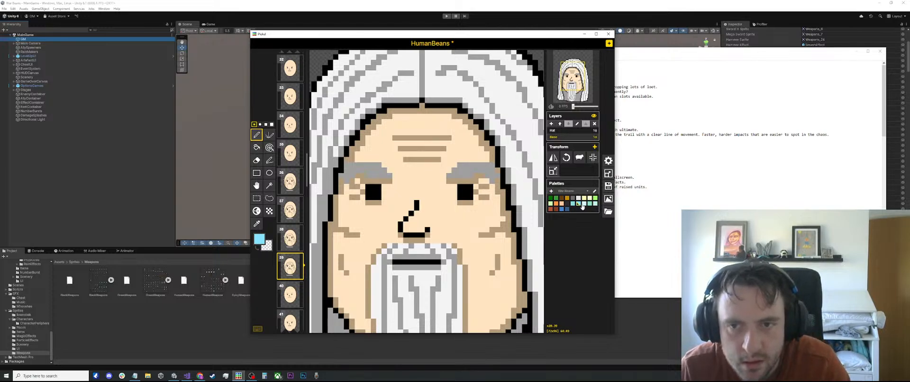
left_click(582, 206)
left_click(465, 191)
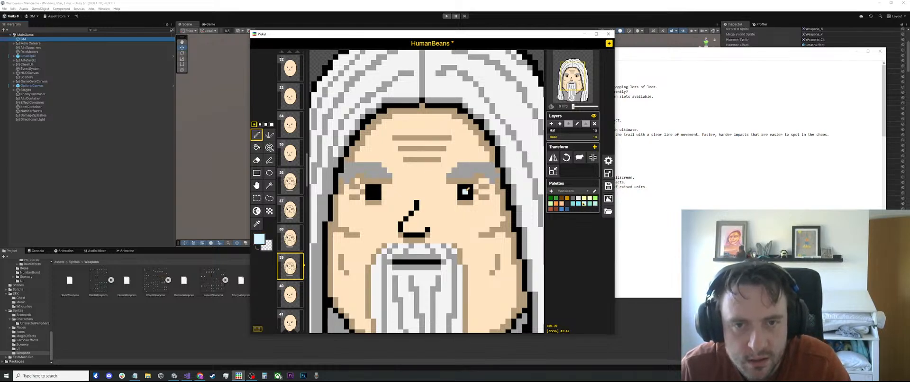
left_click(374, 192)
scroll(491, 160, "down", 6)
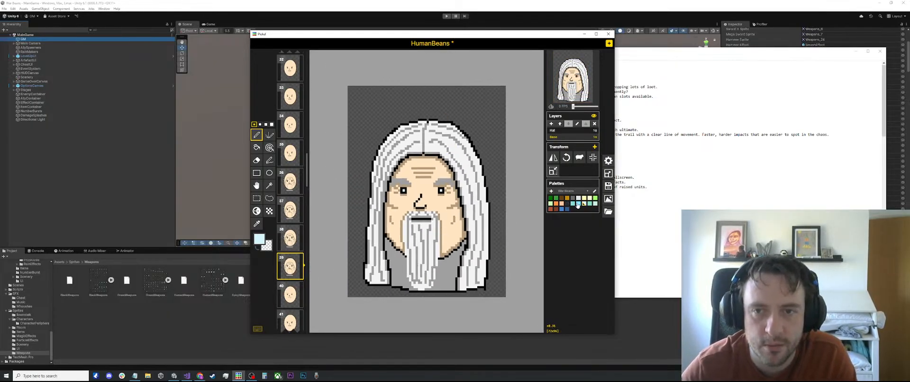
Recolour both pupils on frame 39 with the palette's light sky blue
left_click(578, 203)
scroll(430, 157, "up", 3)
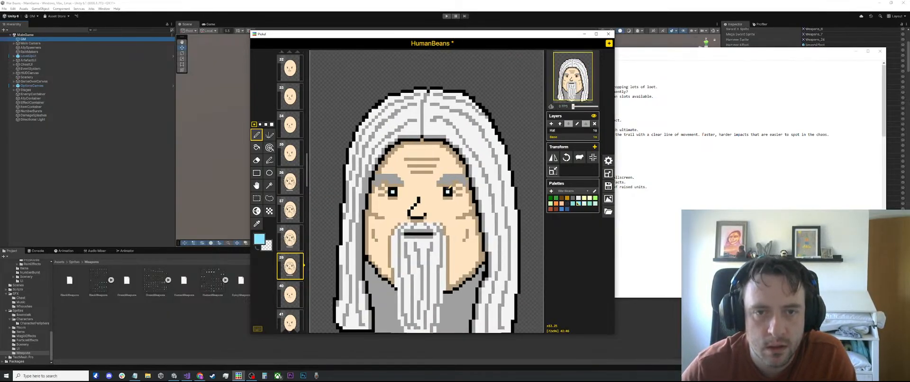
scroll(425, 168, "up", 1)
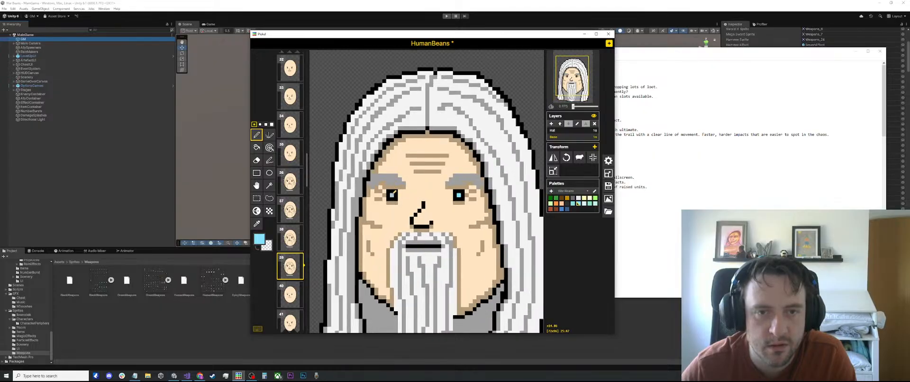
scroll(413, 149, "down", 4)
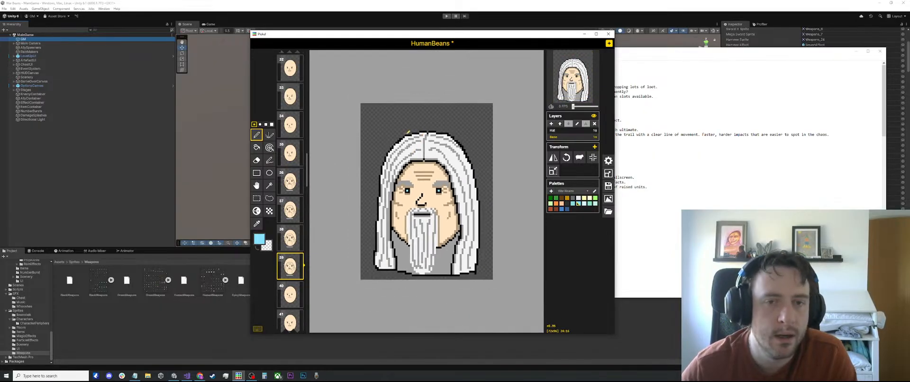
scroll(457, 167, "up", 2)
scroll(435, 260, "up", 1)
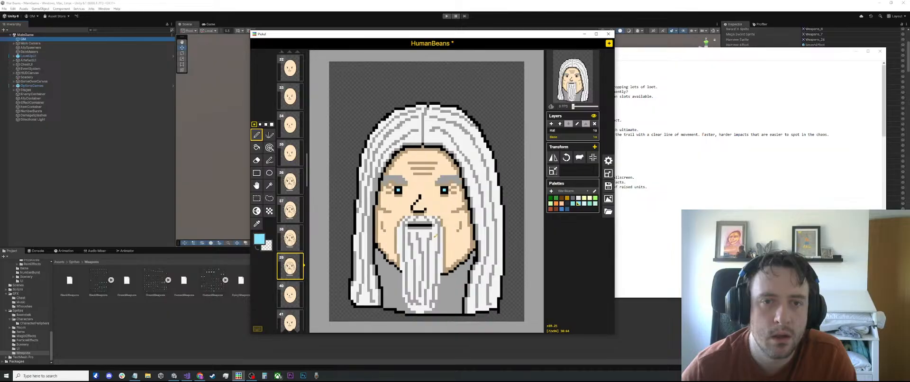
scroll(432, 227, "up", 2)
Sample the tan wrinkle colour from frame 36's face and pencil with it around the eyes on frame 37
left_click(291, 184)
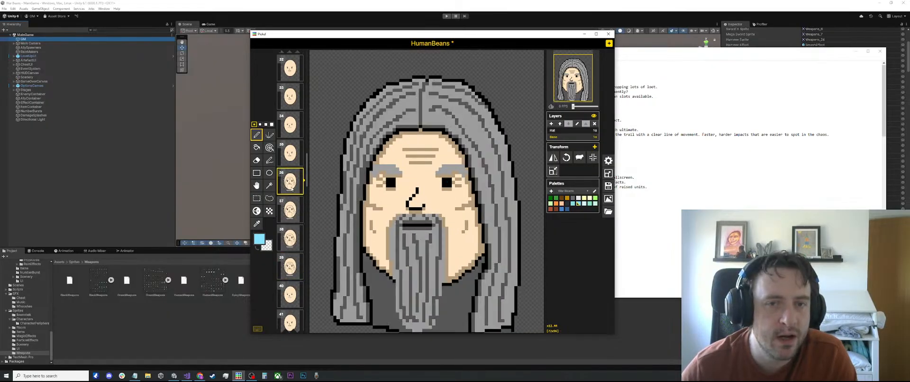
key("o")
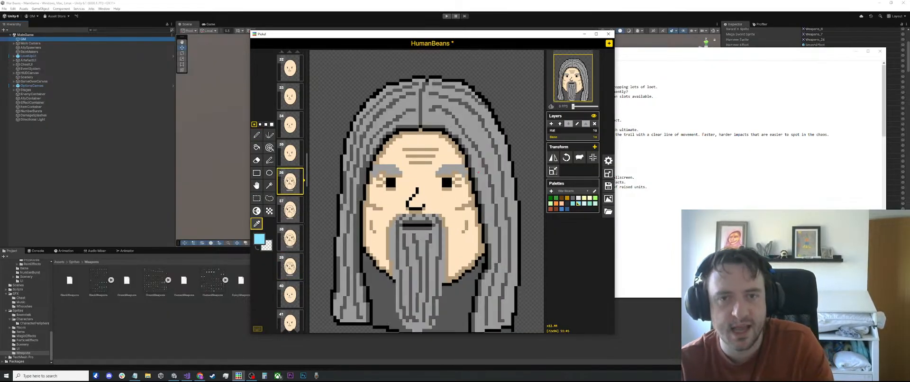
left_click(369, 188)
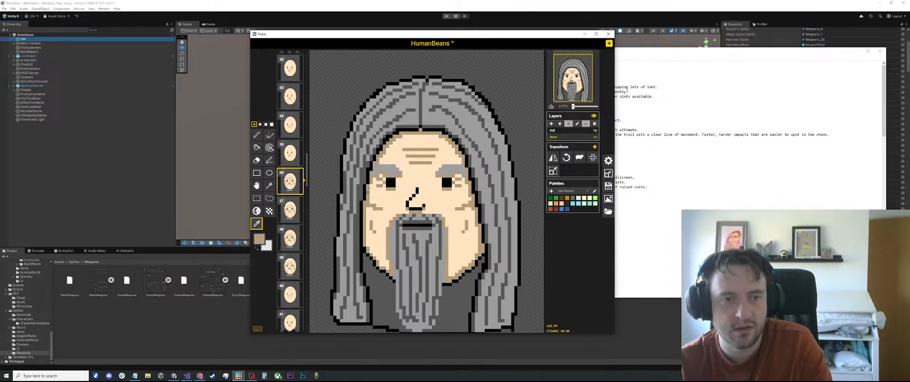
scroll(441, 176, "up", 3)
key("p")
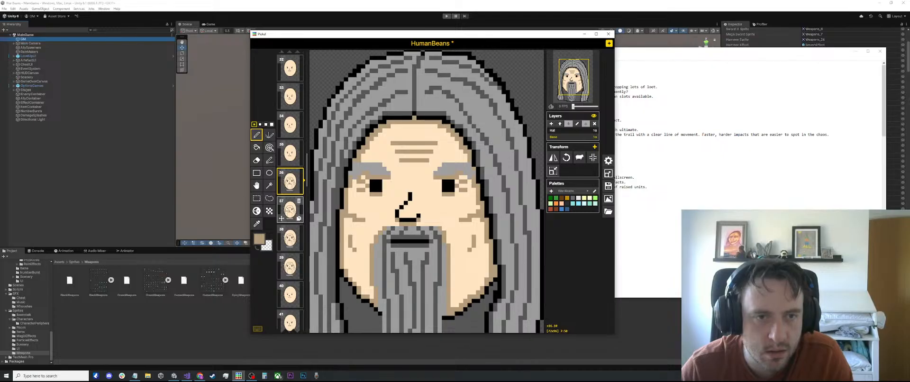
left_click(290, 210)
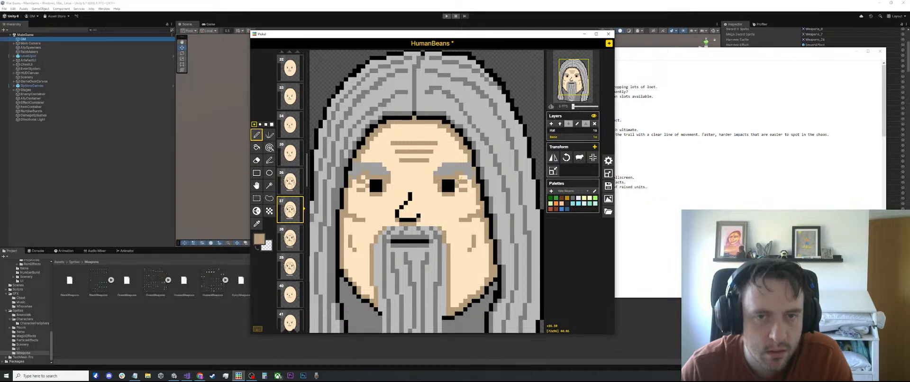
scroll(471, 169, "down", 1)
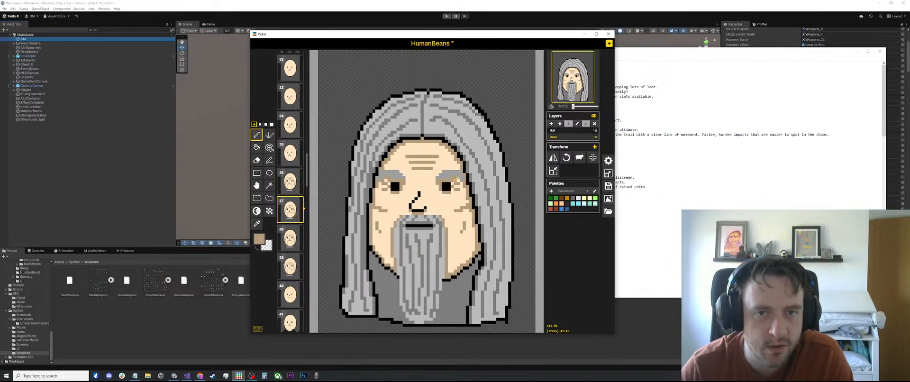
Pencil tan shading between the eyebrows and eyes on frame 38
key("Down")
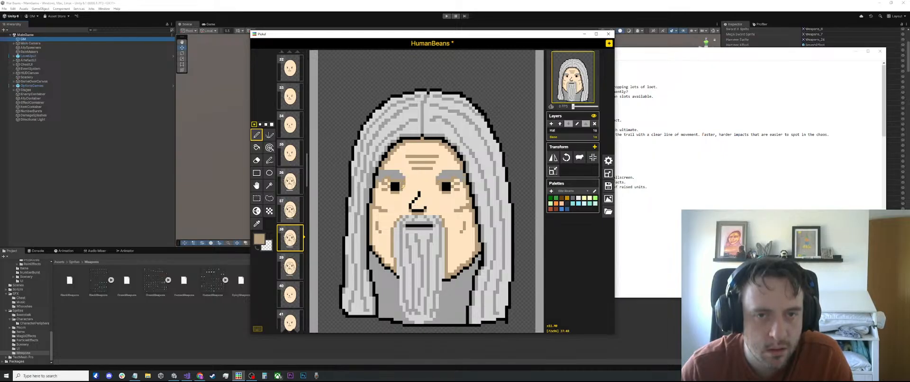
scroll(386, 183, "up", 1)
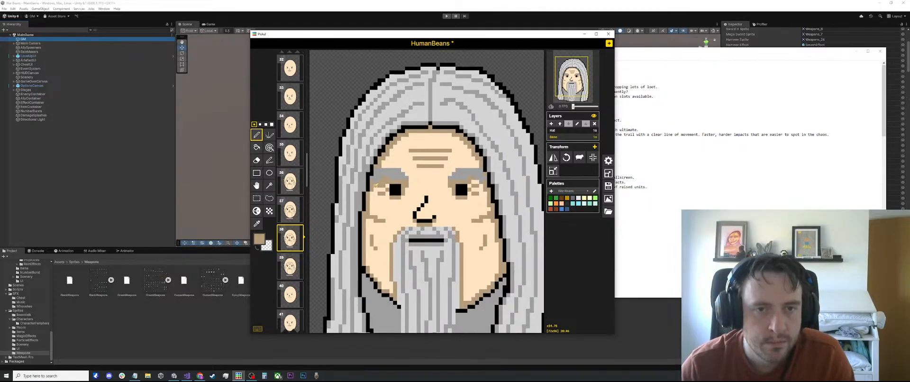
scroll(467, 180, "down", 1)
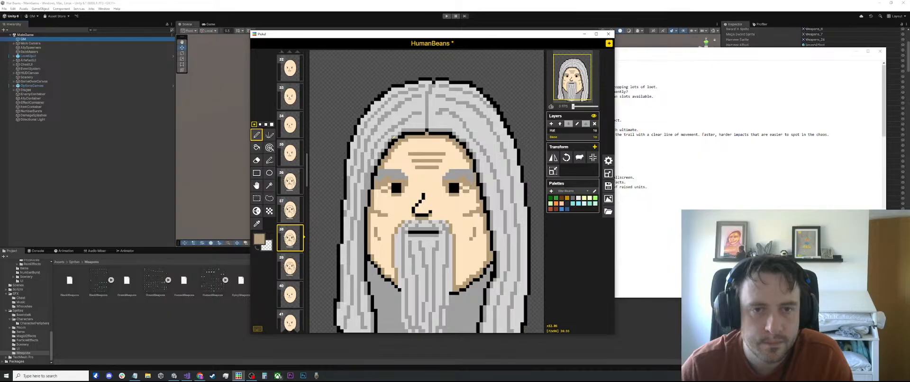
scroll(393, 189, "down", 1)
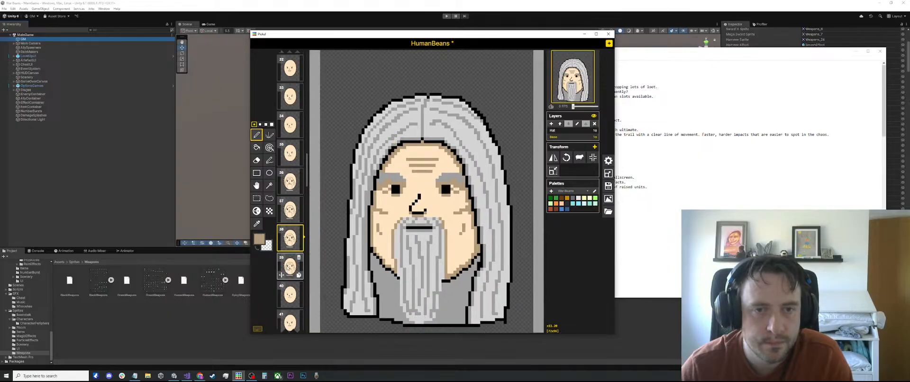
Pencil tan shading beneath the eyebrows and around the blue-pupilled eyes on frame 39
left_click(290, 267)
scroll(404, 188, "up", 2)
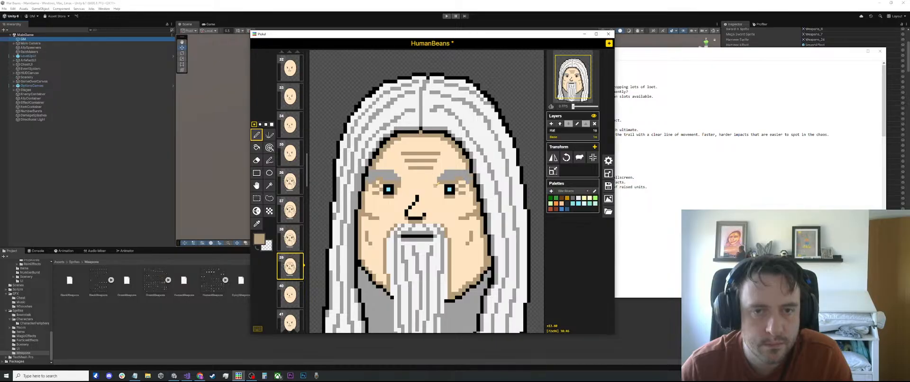
left_click_drag(441, 185, 443, 192)
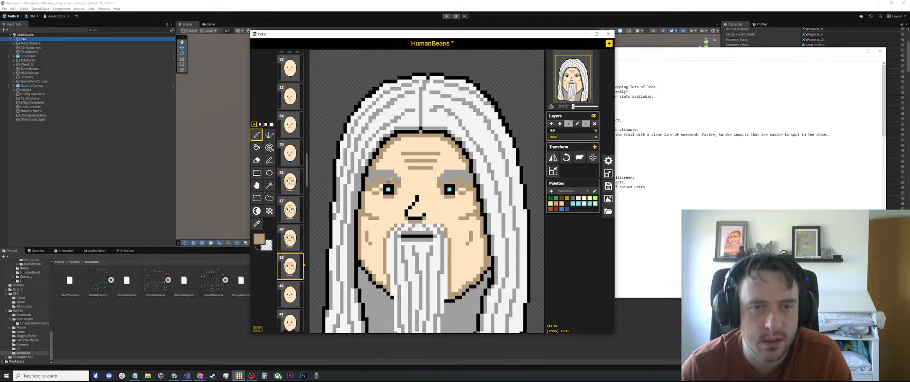
Compare the old man's hair tones and eye wrinkles across frames 36 to 39
scroll(381, 182, "down", 2)
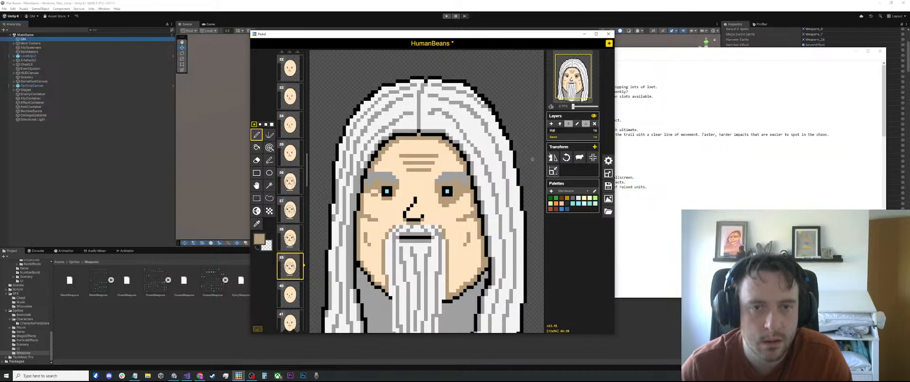
scroll(500, 152, "down", 3)
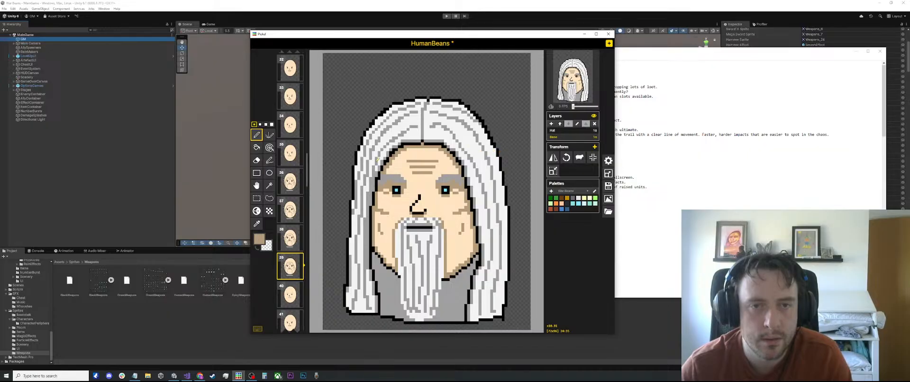
left_click(290, 181)
left_click(290, 210)
left_click(290, 240)
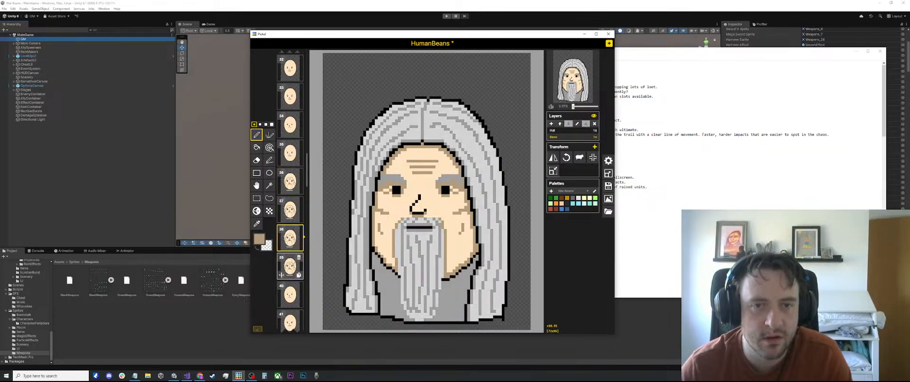
left_click(290, 270)
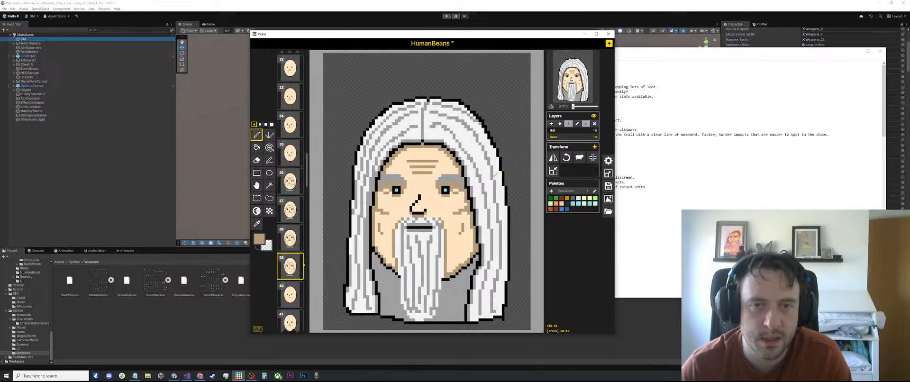
scroll(456, 182, "up", 3)
scroll(418, 196, "down", 4)
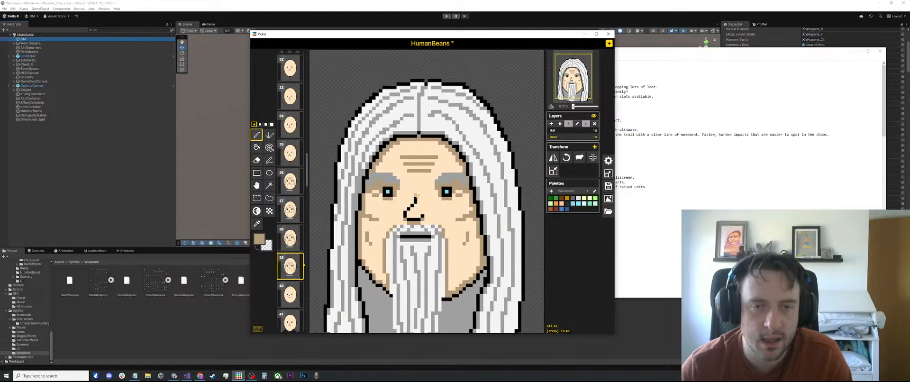
left_click(290, 211)
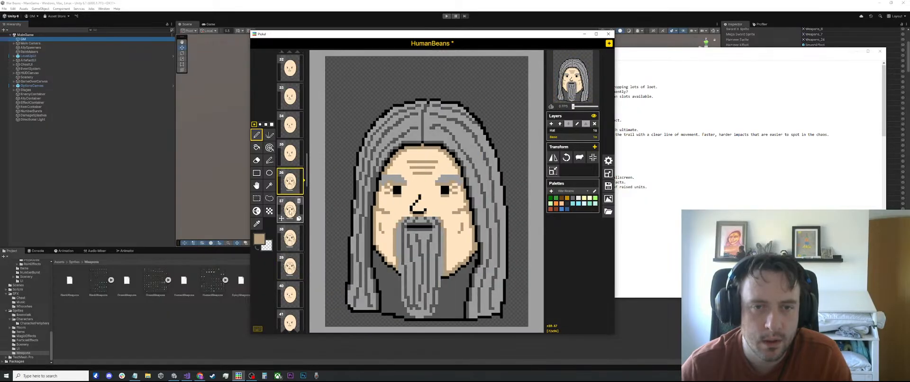
left_click(290, 239)
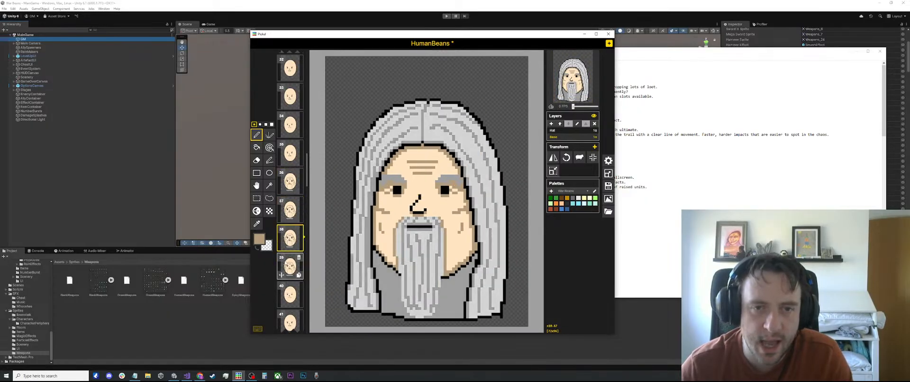
left_click(290, 266)
left_click(290, 182)
left_click(290, 211)
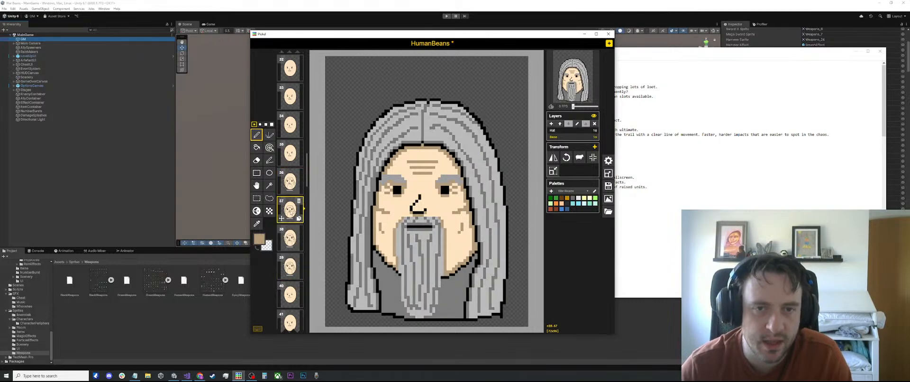
left_click(290, 239)
left_click(290, 267)
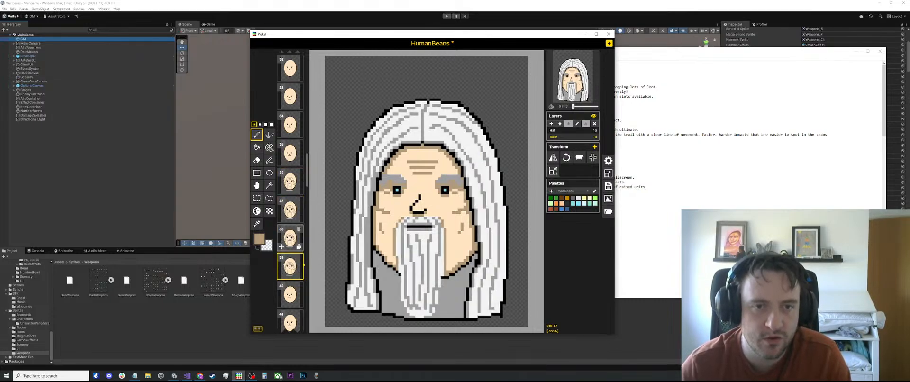
Review the old man's tiers on frames 36 to 39 once more, checking them against the hooded head on frame 40
scroll(292, 223, "down", 2)
left_click(290, 101)
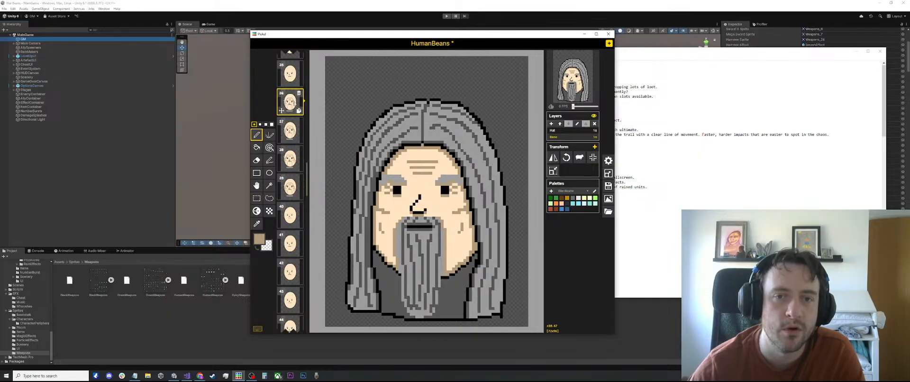
left_click(293, 125)
left_click(292, 157)
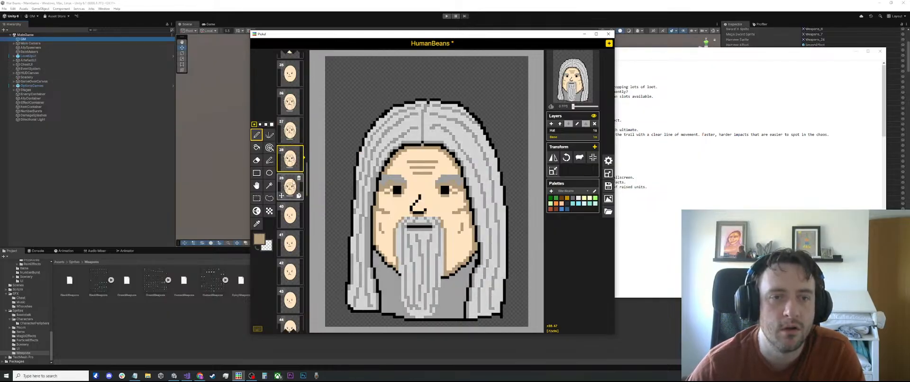
left_click(291, 184)
left_click(290, 216)
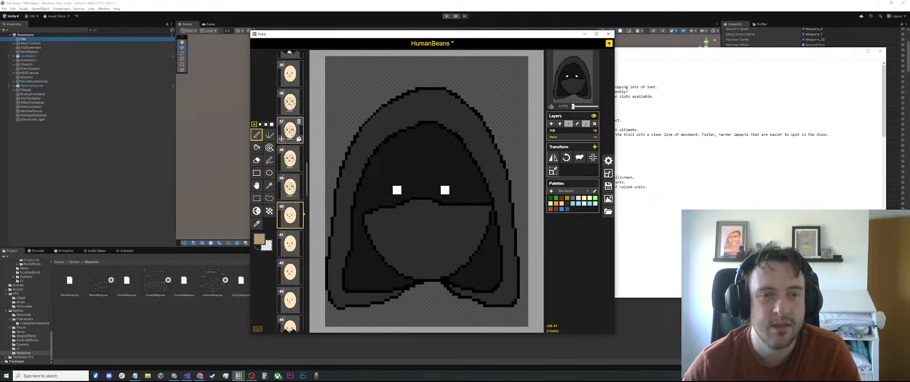
left_click(292, 108)
left_click(293, 127)
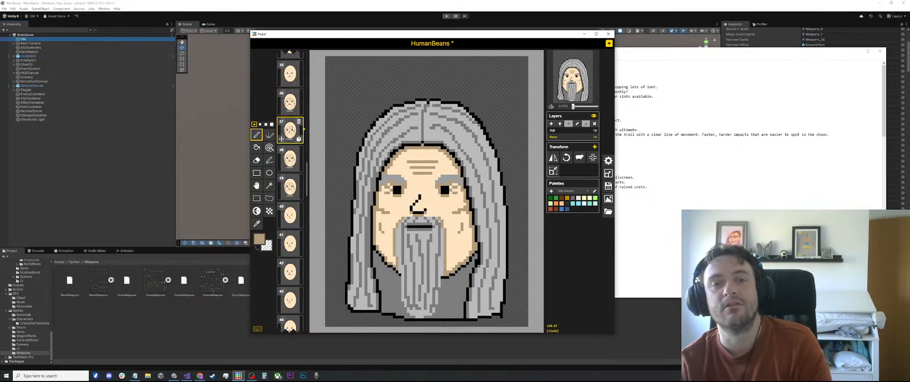
left_click(293, 154)
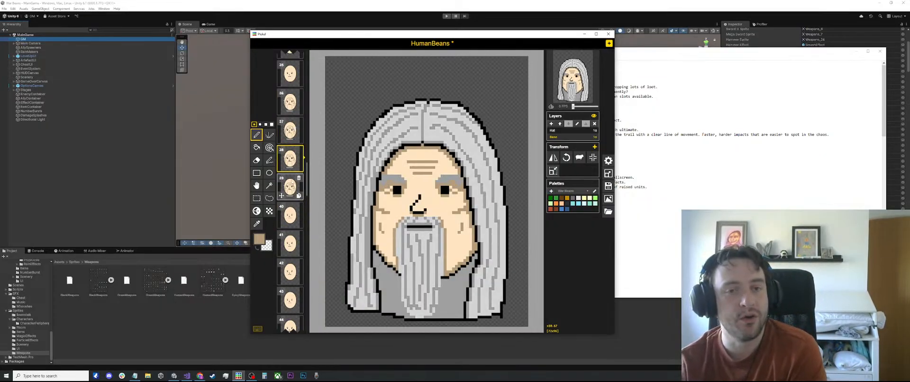
left_click(290, 187)
Examine how the hooded head's eyes and red lining change across frames 40 to 43, comparing them with the old man on frame 39
left_click(293, 213)
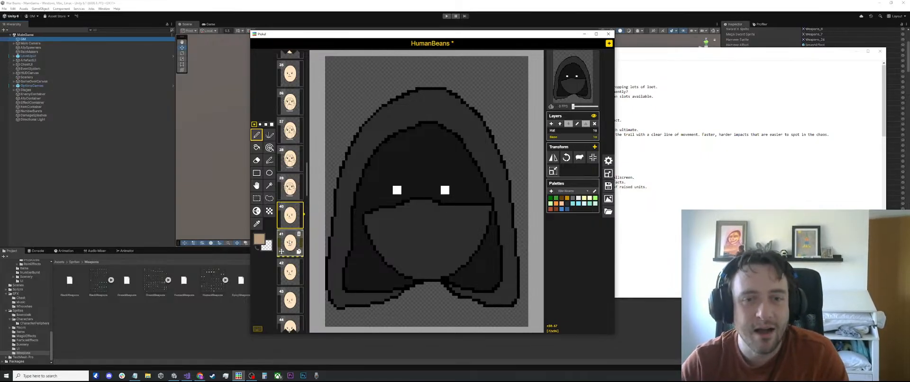
left_click(291, 244)
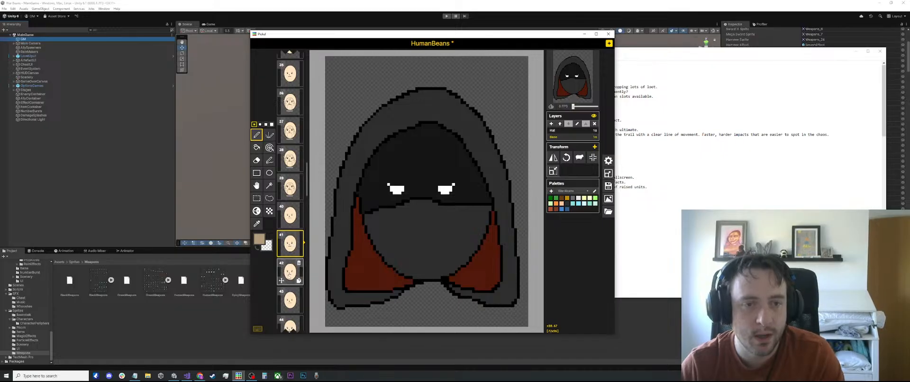
left_click(290, 272)
left_click(290, 300)
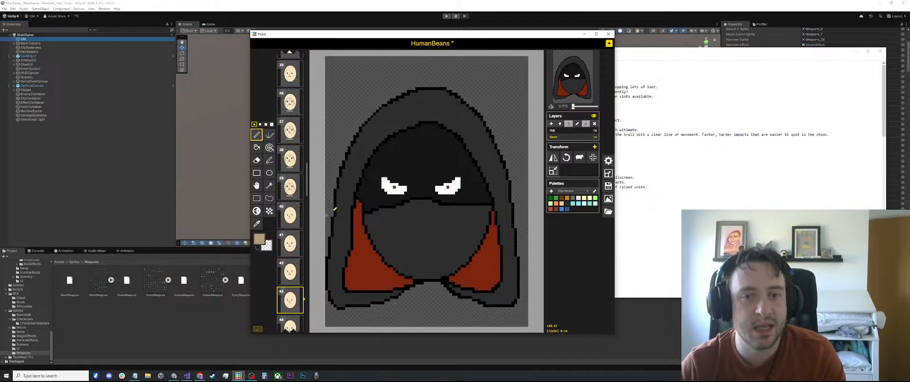
scroll(384, 150, "down", 3)
scroll(384, 149, "down", 1)
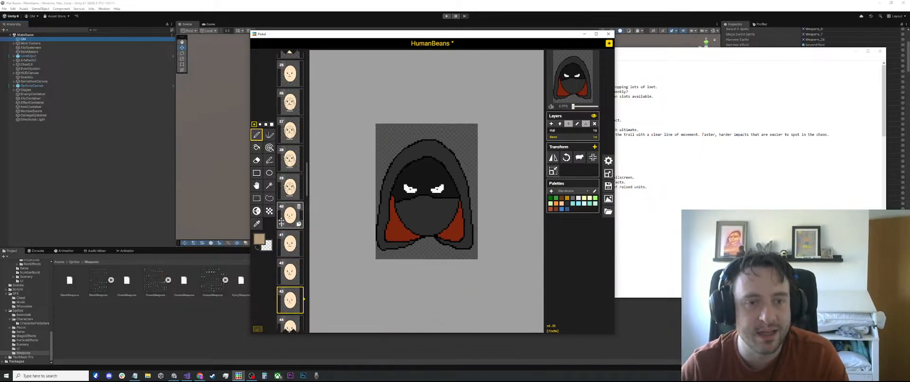
left_click(290, 186)
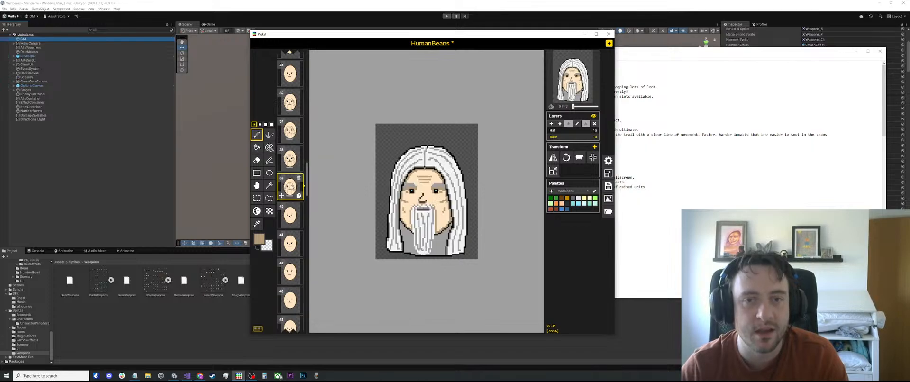
left_click(290, 216)
left_click(289, 244)
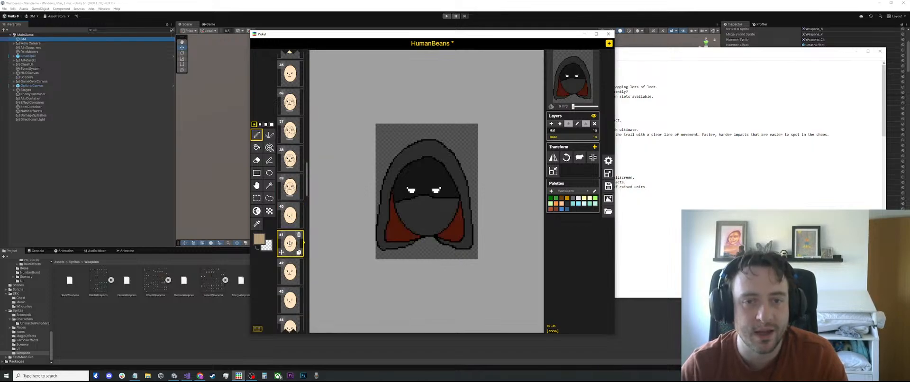
left_click(288, 264)
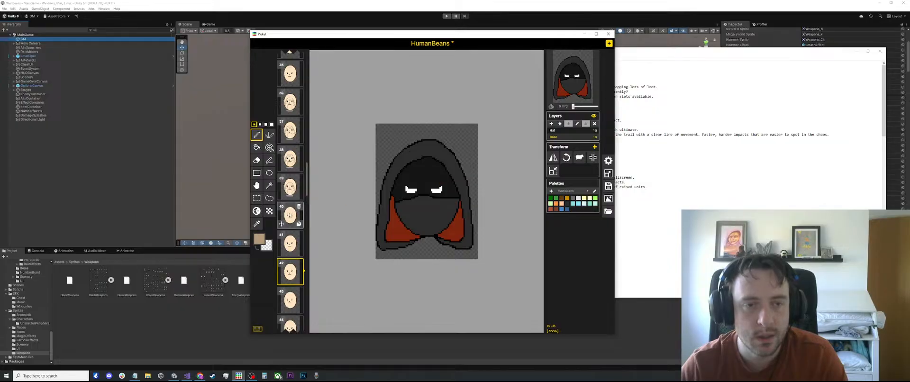
Sample the white eye colour from frame 40's Hat layer and darken it to a neutral dark grey
left_click(290, 216)
scroll(387, 193, "up", 5)
key("o")
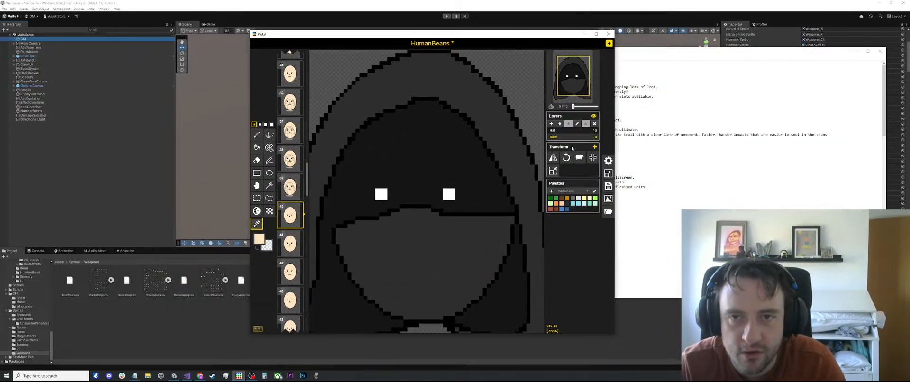
left_click(571, 130)
left_click(448, 193)
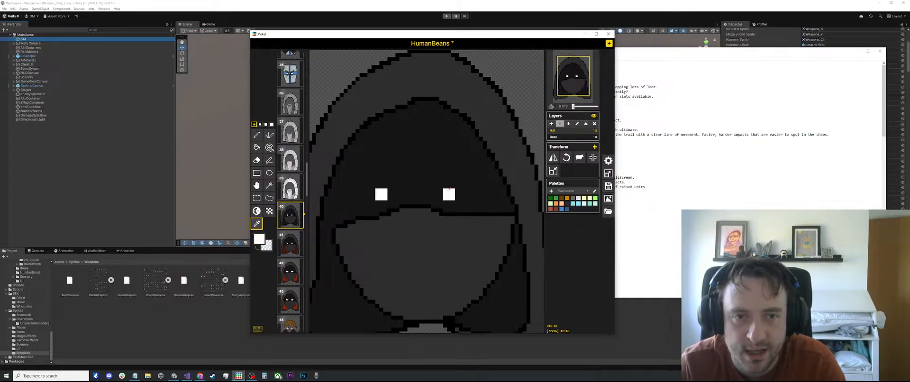
scroll(395, 211, "down", 1)
left_click(258, 243)
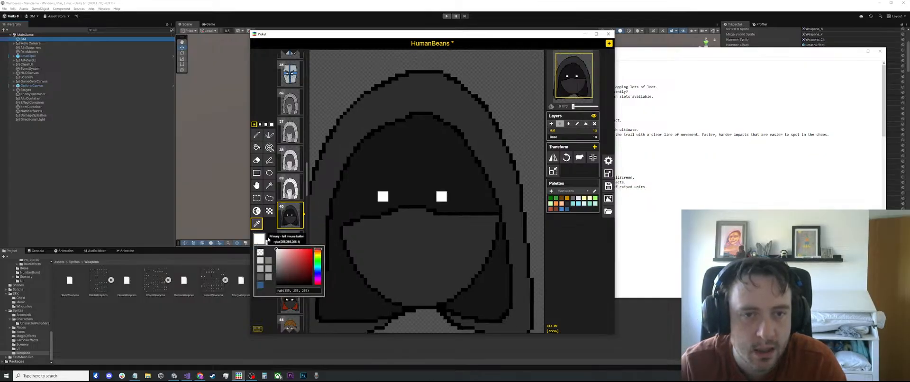
left_click_drag(279, 256, 261, 272)
Pencil a dark grey glow along the edges of both white eyes on frame 40's hooded head
key("p")
scroll(330, 240, "up", 5)
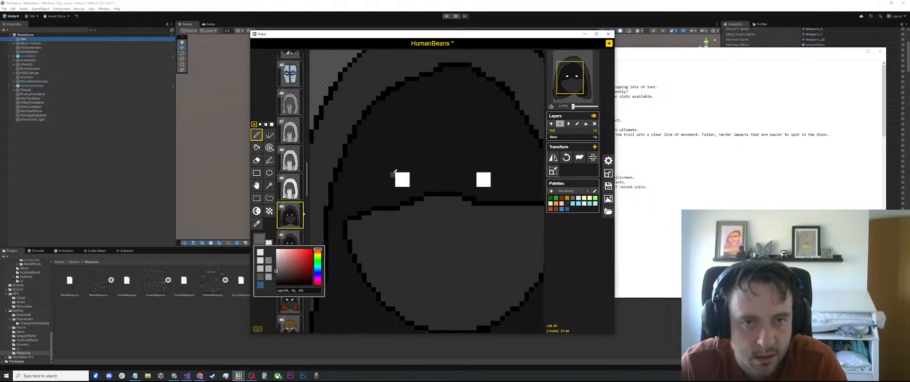
left_click(398, 170)
mouse_move(413, 173)
left_mouse_down()
mouse_move(412, 184)
mouse_move(393, 184)
left_mouse_up()
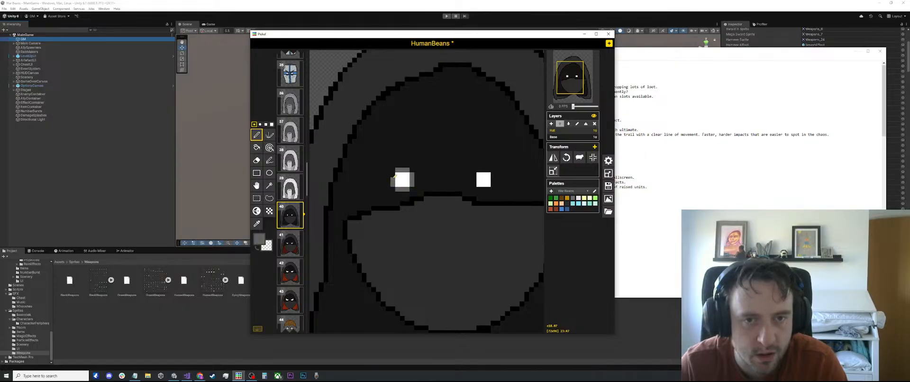
scroll(394, 176, "down", 3)
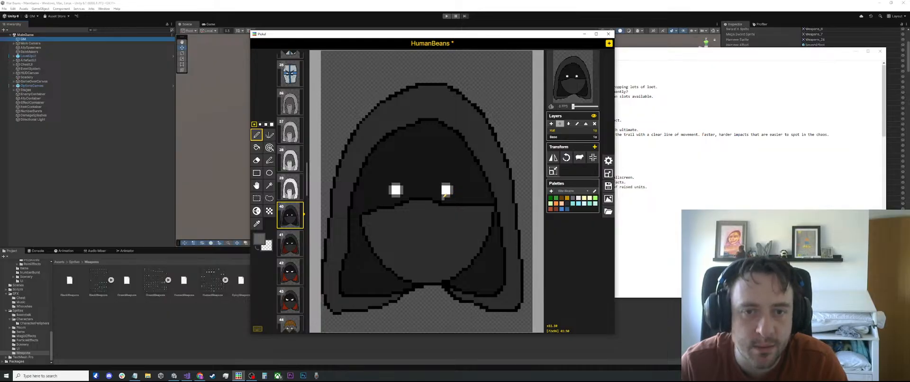
scroll(443, 196, "up", 1)
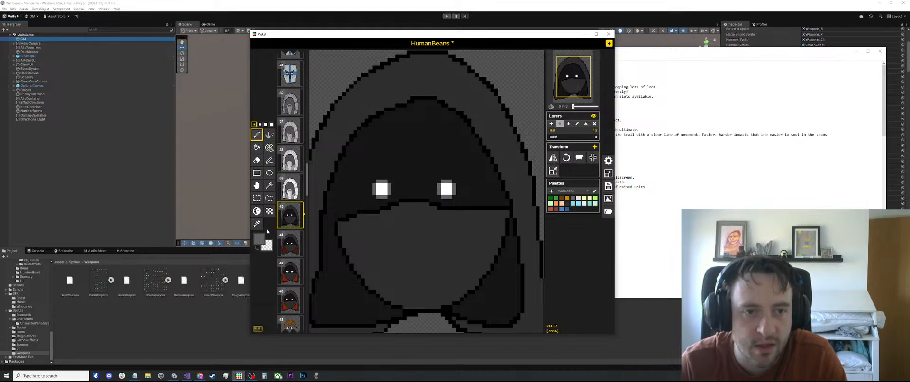
Look through the frame list's other hat sprites beyond frame 41 and check the glowing eyes on frame 40
left_click(289, 243)
scroll(290, 236, "down", 3)
scroll(422, 187, "down", 2)
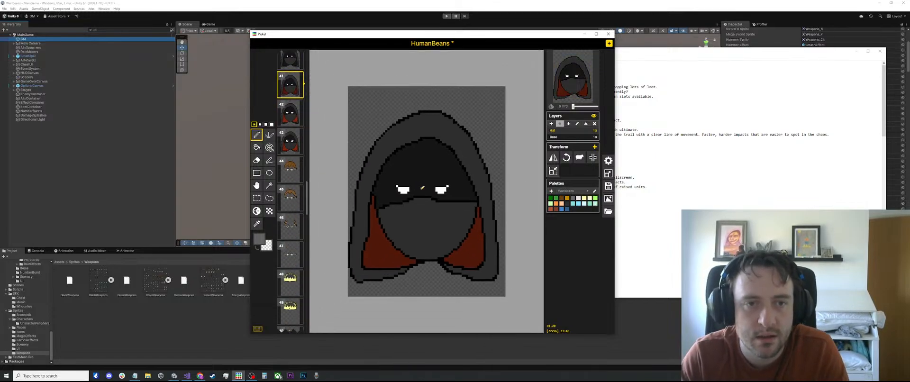
scroll(290, 204, "down", 6)
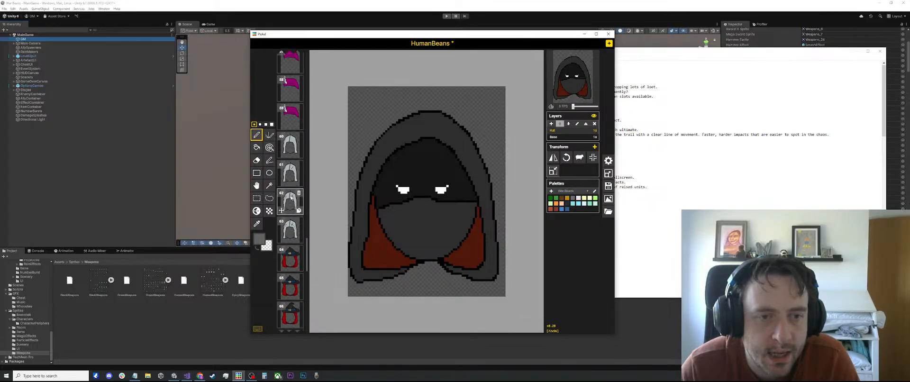
scroll(290, 195, "up", 4)
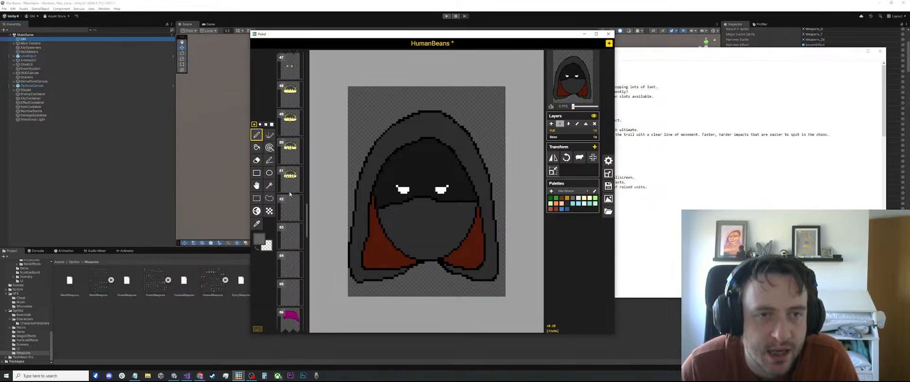
scroll(290, 194, "up", 3)
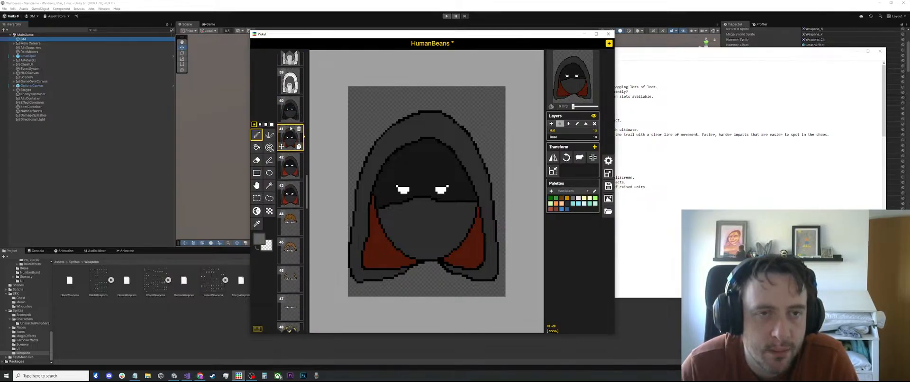
left_click(290, 110)
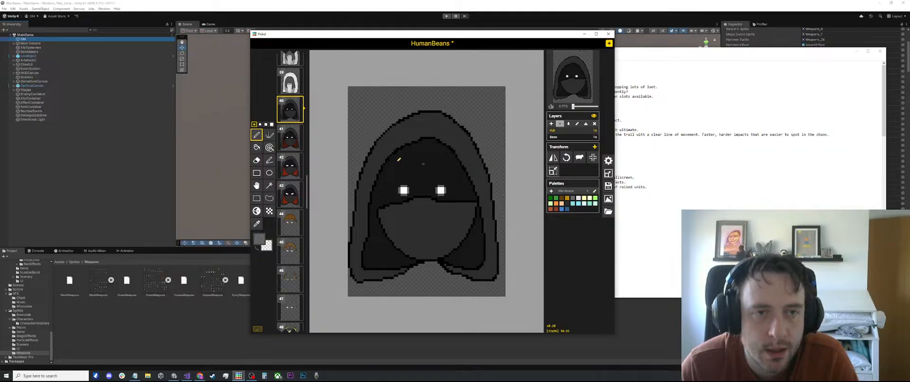
Compare the white eyes of the hooded heads on frames 40, 41 and 42
key("Down")
scroll(389, 179, "up", 2)
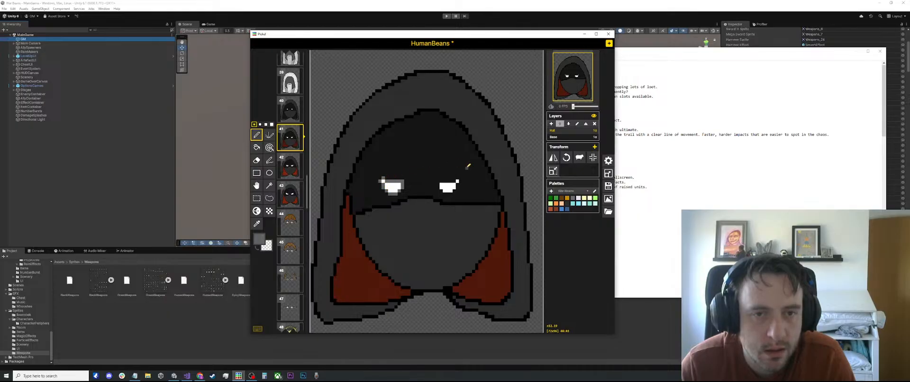
scroll(445, 174, "down", 3)
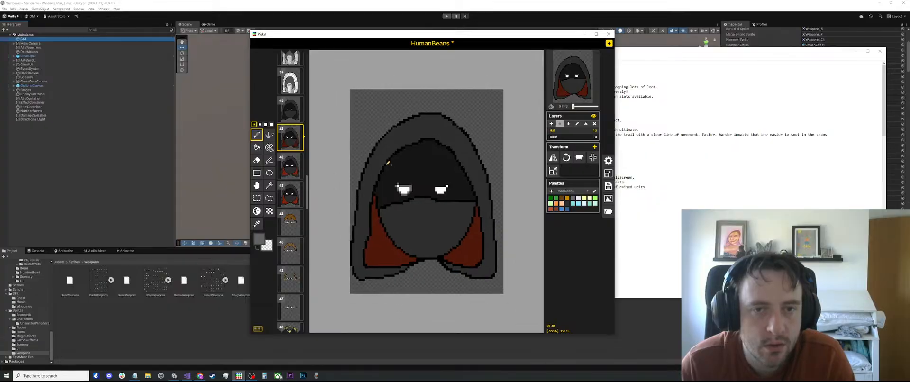
scroll(286, 211, "up", 2)
left_click(289, 189)
left_click(287, 220)
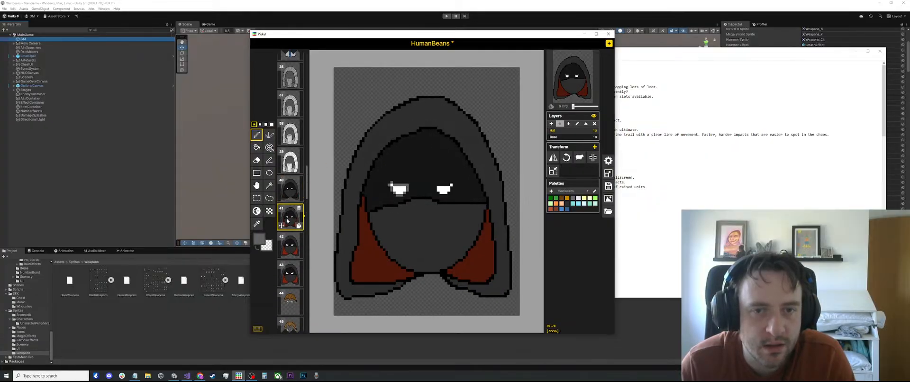
left_click(287, 238)
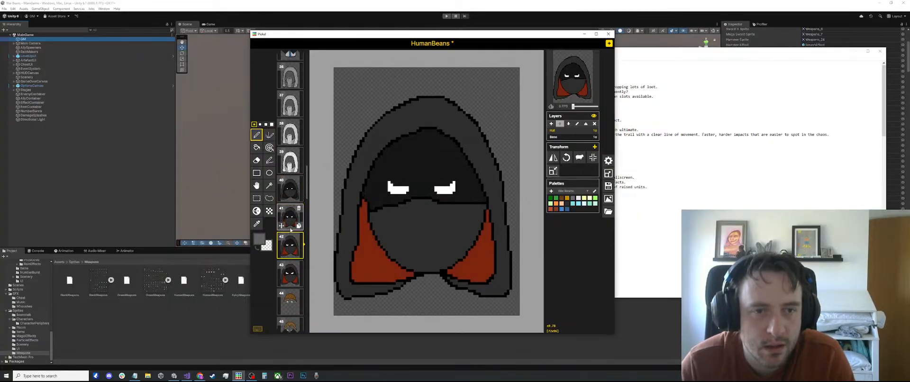
left_click(300, 216)
Paint over the raised outer corner pixels of both eyes on frame 41 with the black sampled from inside the hood
scroll(387, 194, "up", 5)
key("o")
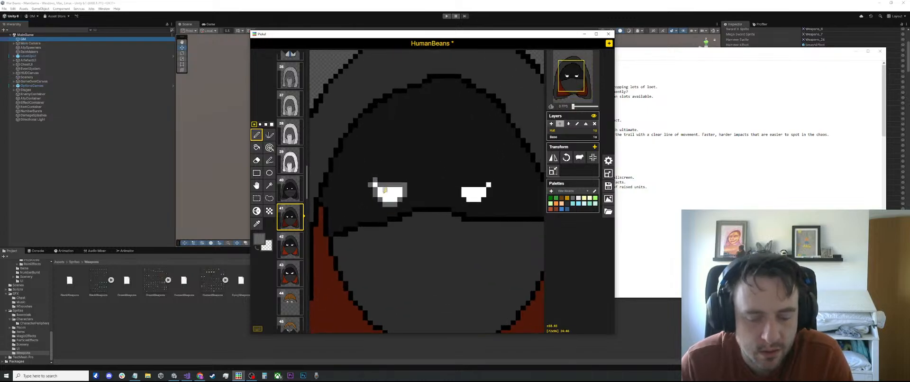
left_click(388, 193)
key("p")
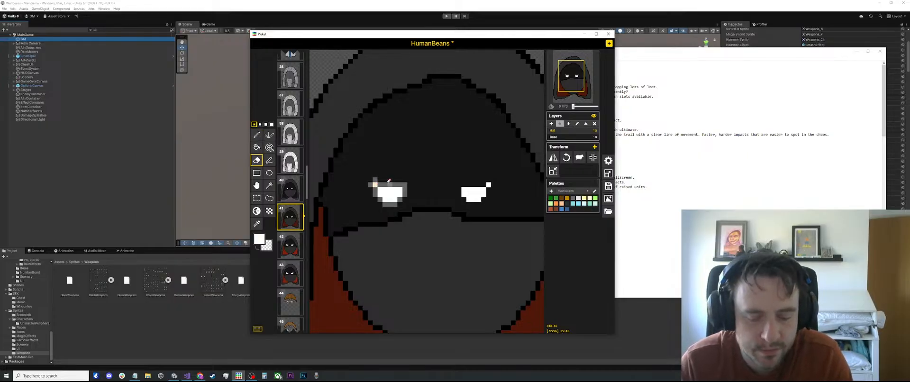
key("o")
left_click(394, 171)
key("p")
left_click(374, 184)
key("o")
left_click(385, 179)
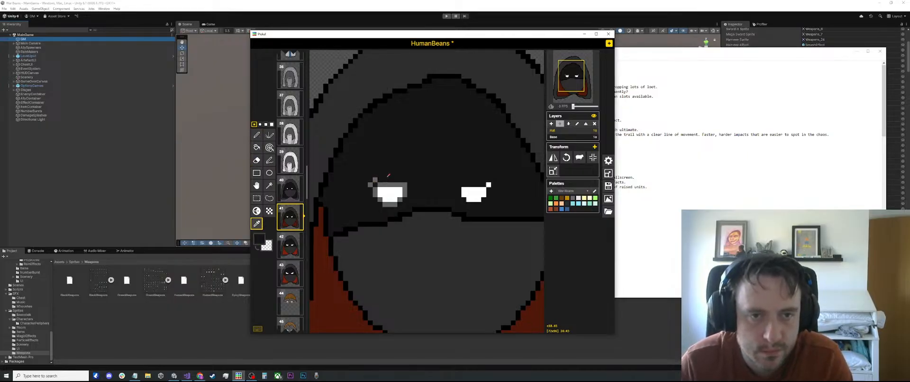
key("p")
left_click(375, 185)
left_click(488, 185)
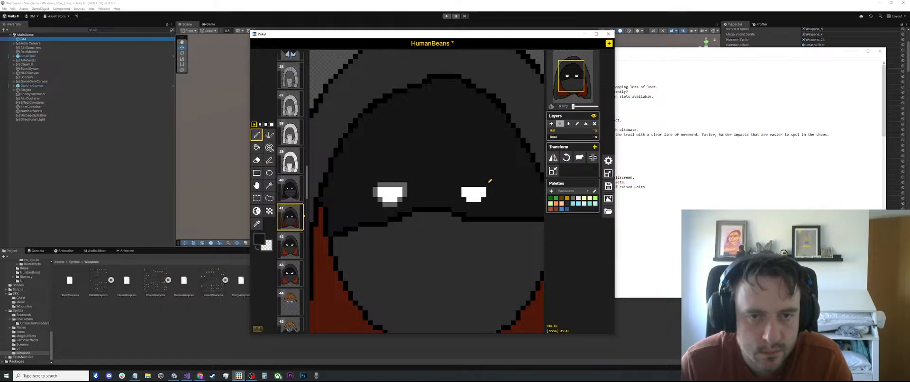
Tidy the grey glow around frame 41's left eye, painting over its upper corner pixels with the hood's inner black
key("o")
left_click(400, 183)
key("p")
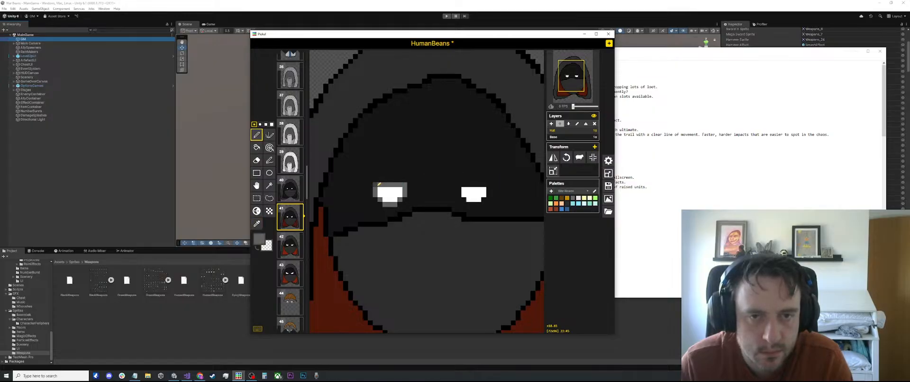
scroll(443, 189, "down", 1)
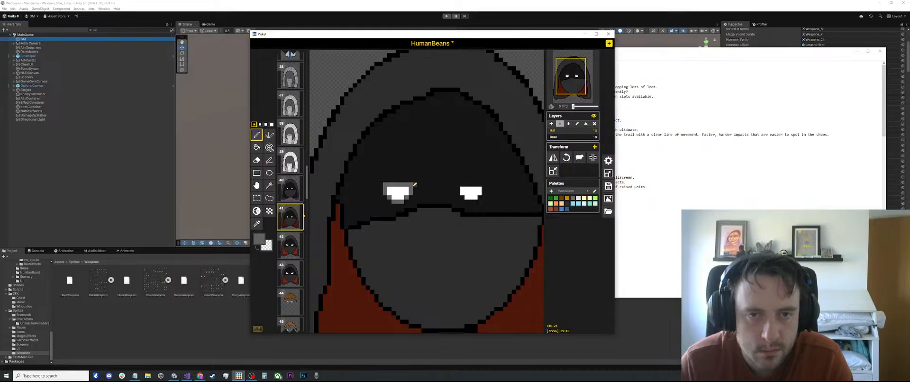
key("o")
left_click(411, 183)
key("p")
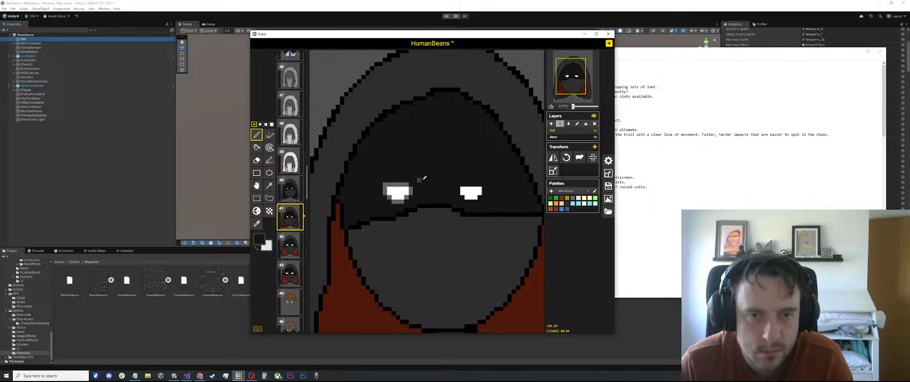
scroll(397, 191, "up", 2)
key("o")
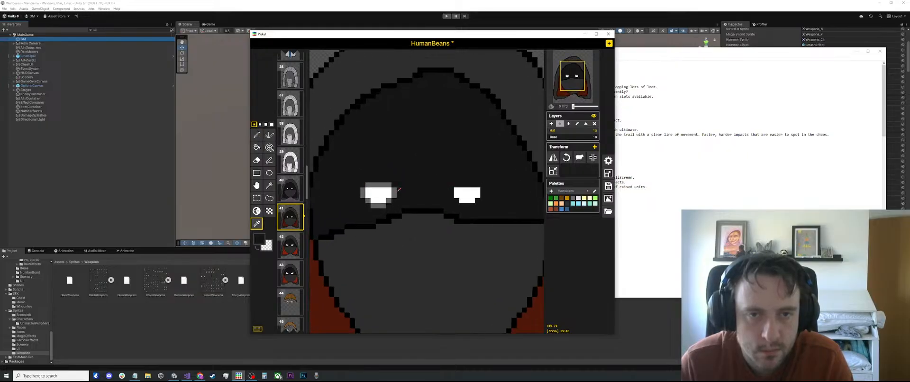
key("p")
Sample the grey from frame 41's left eye glow and pencil a matching glow around the right eye
key("o")
left_click(393, 191)
key("p")
scroll(452, 185, "up", 1)
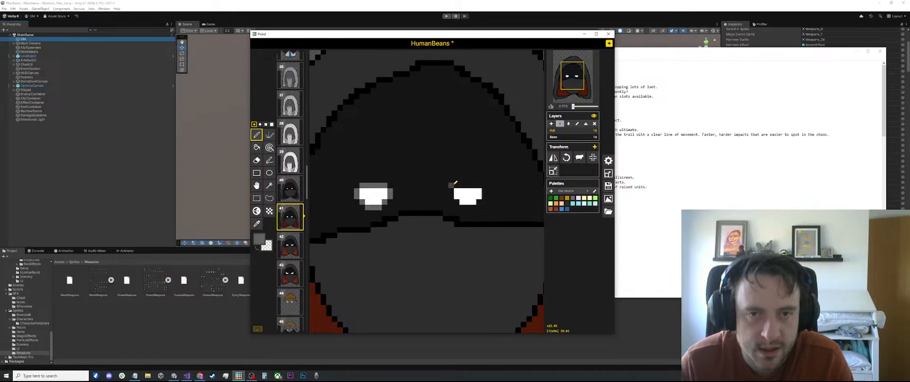
key("ctrl+z")
mouse_move(457, 186)
left_mouse_down()
mouse_move(478, 185)
mouse_move(484, 196)
mouse_move(470, 206)
left_mouse_up()
left_click(479, 201)
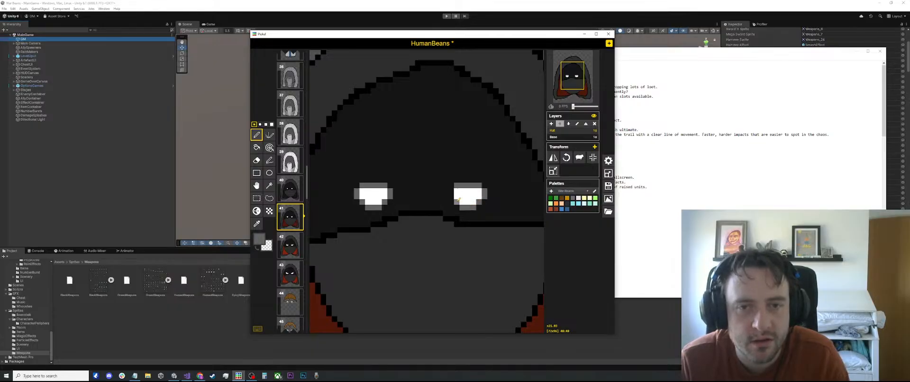
Check frame 41's glowing eyes against those on frames 40 and 42
scroll(451, 189, "down", 4)
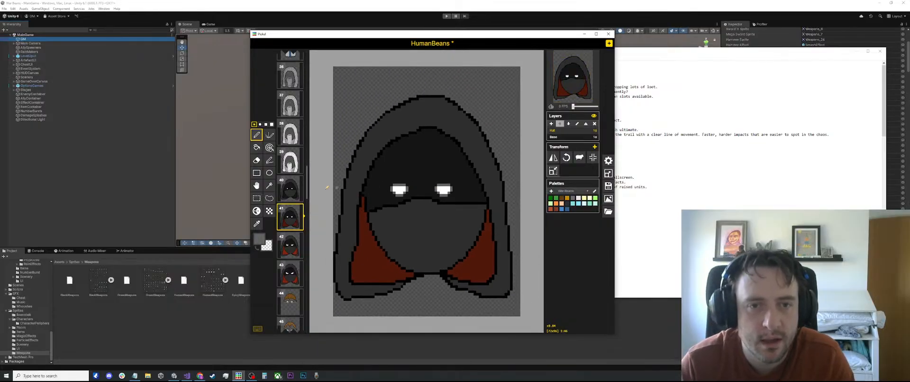
left_click(290, 192)
left_click(290, 220)
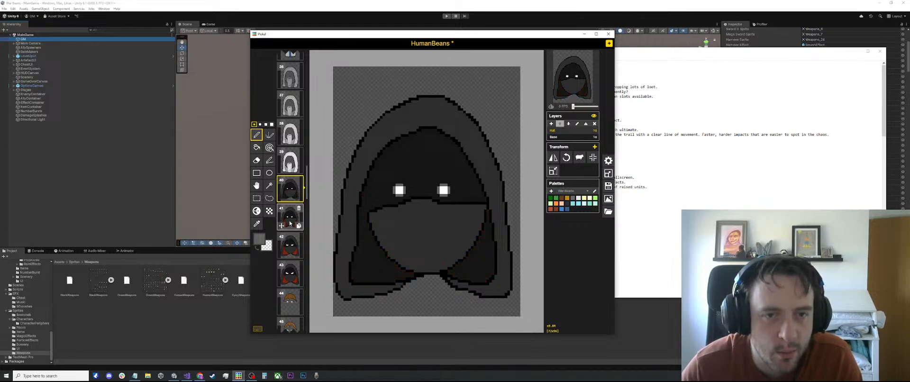
left_click(288, 245)
mouse_move(288, 245)
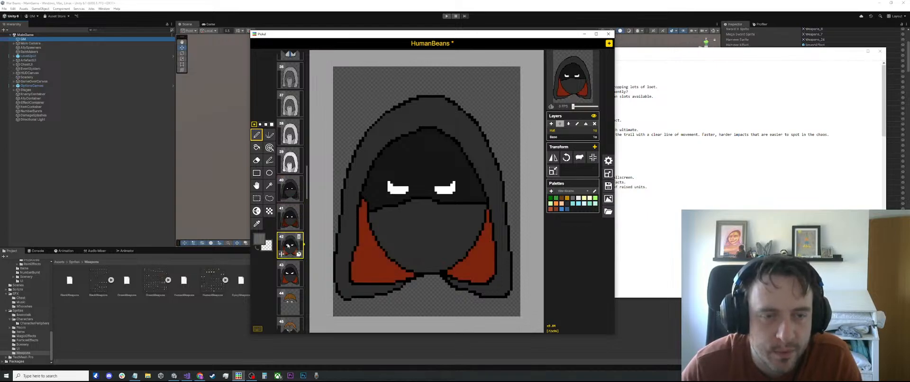
left_click(289, 219)
scroll(288, 225, "down", 1)
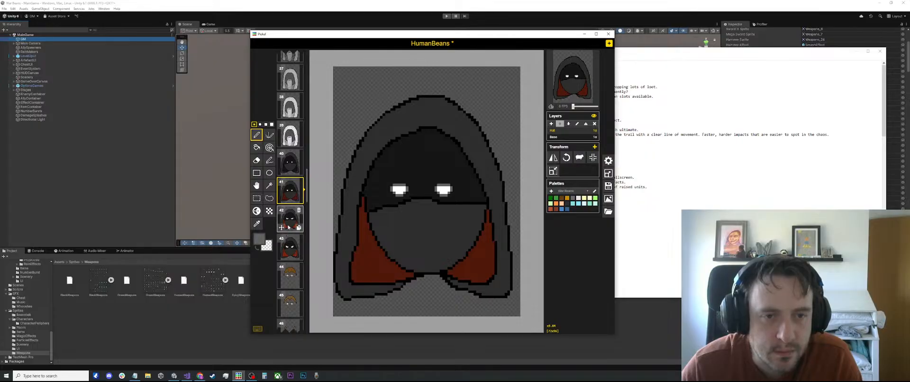
Outline both white eyes on frame 42 with a dark grey glow using the Stroke tool
left_click(289, 228)
scroll(447, 181, "up", 3)
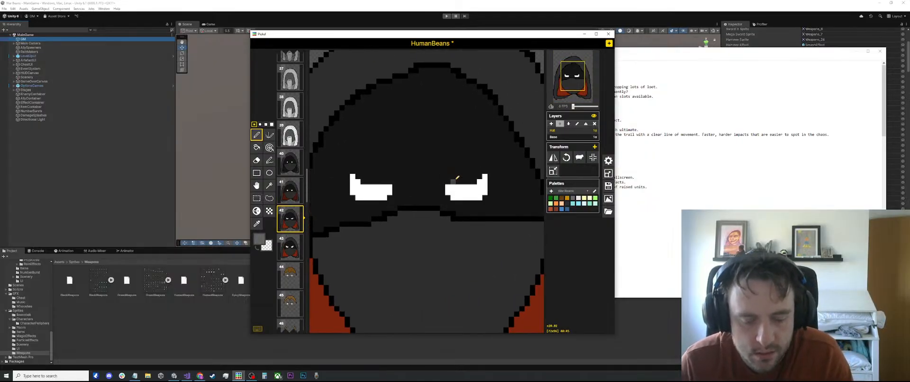
key("l")
mouse_move(446, 181)
left_mouse_down()
mouse_move(490, 187)
mouse_move(458, 203)
left_mouse_up()
left_click(479, 178)
left_click(484, 171)
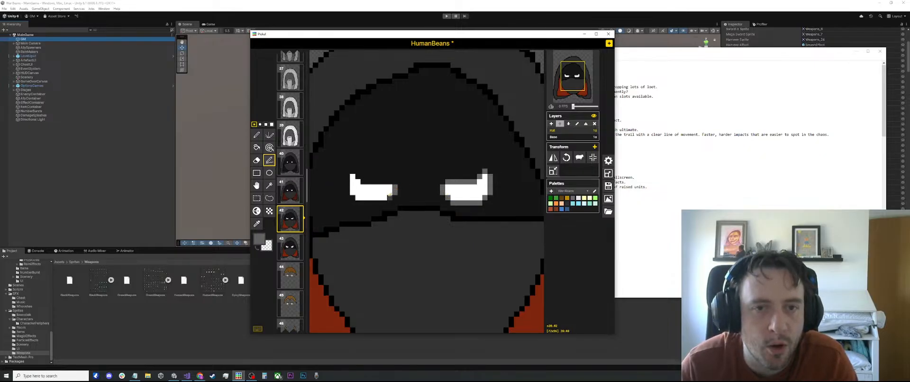
mouse_move(384, 202)
left_mouse_down()
mouse_move(347, 192)
mouse_move(348, 173)
mouse_move(387, 181)
left_mouse_up()
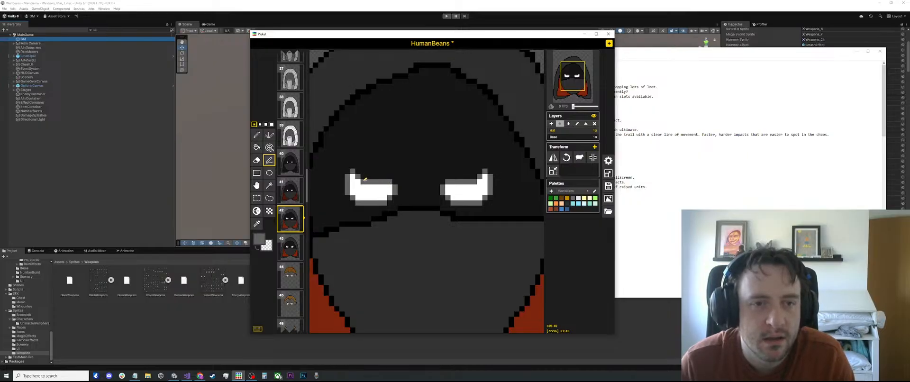
Outline both red-pupilled eyes on frame 43 with the same dark grey glow
left_click(289, 246)
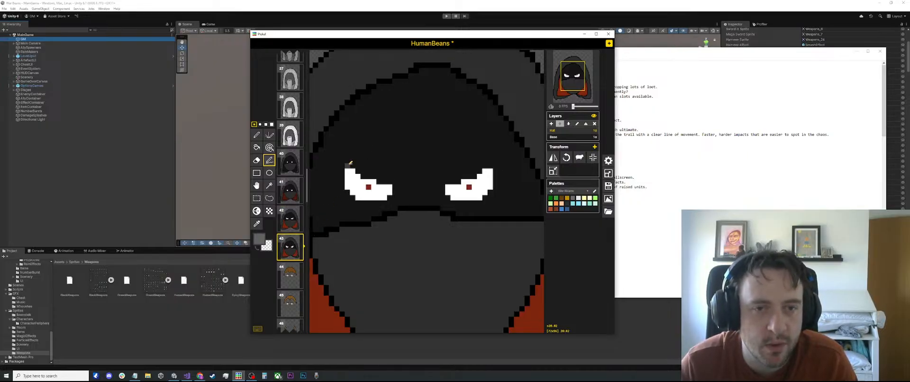
mouse_move(360, 166)
left_mouse_down()
mouse_move(392, 179)
mouse_move(380, 181)
mouse_move(388, 202)
mouse_move(356, 195)
mouse_move(344, 174)
left_mouse_up()
key("ctrl+z")
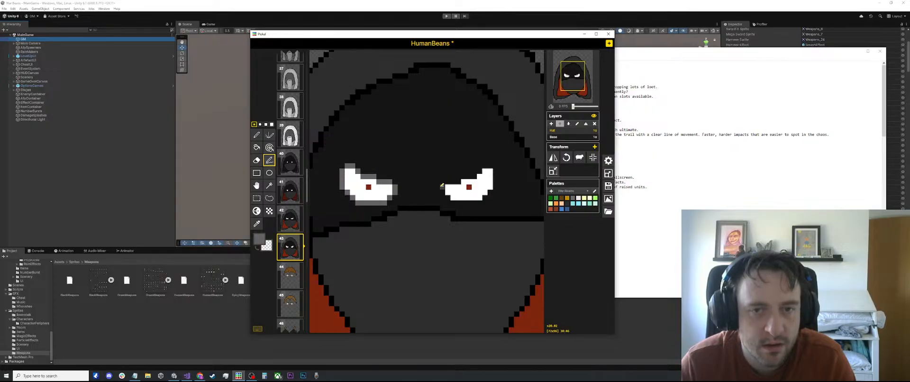
mouse_move(441, 186)
left_mouse_down()
mouse_move(456, 203)
mouse_move(481, 202)
mouse_move(495, 186)
mouse_move(495, 176)
mouse_move(448, 180)
left_mouse_up()
Review the eye glow progression across the hooded heads on frames 40 to 43
scroll(410, 144, "down", 5)
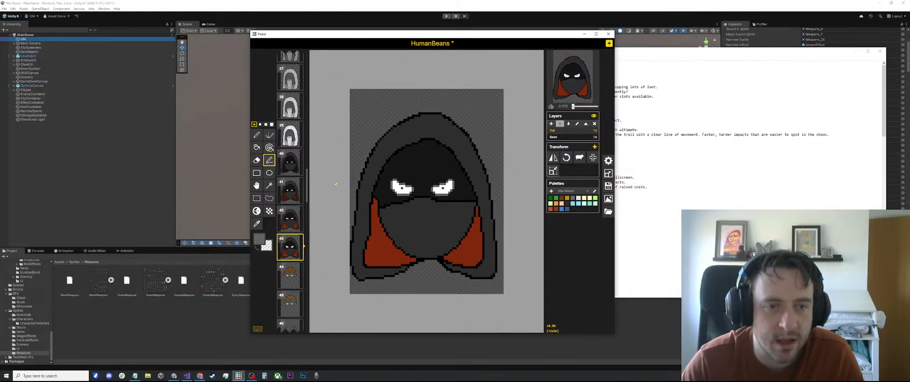
left_click(287, 219)
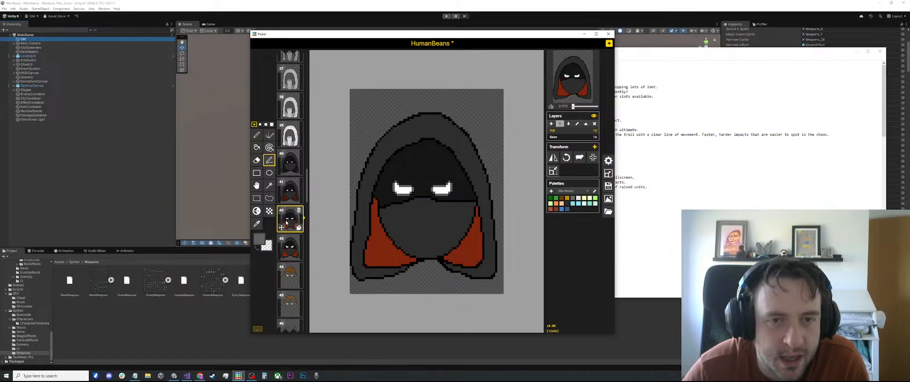
left_click(290, 190)
left_click(290, 167)
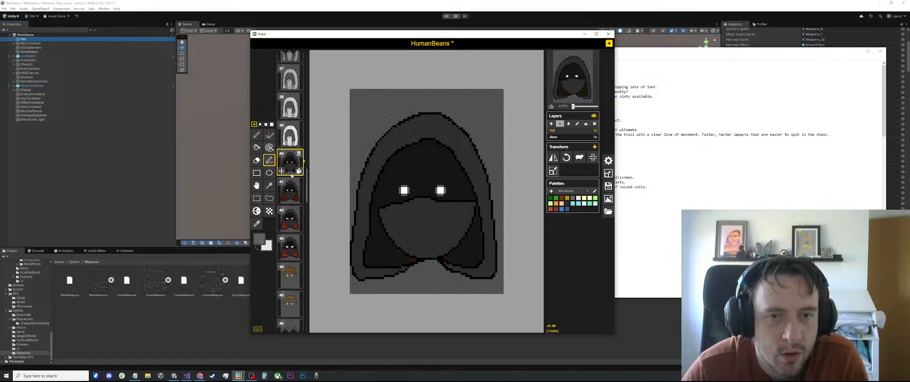
left_click(290, 189)
left_click(290, 219)
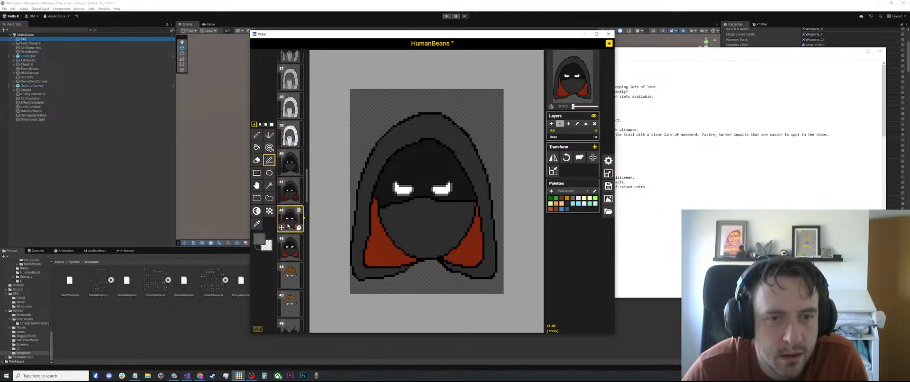
left_click(290, 247)
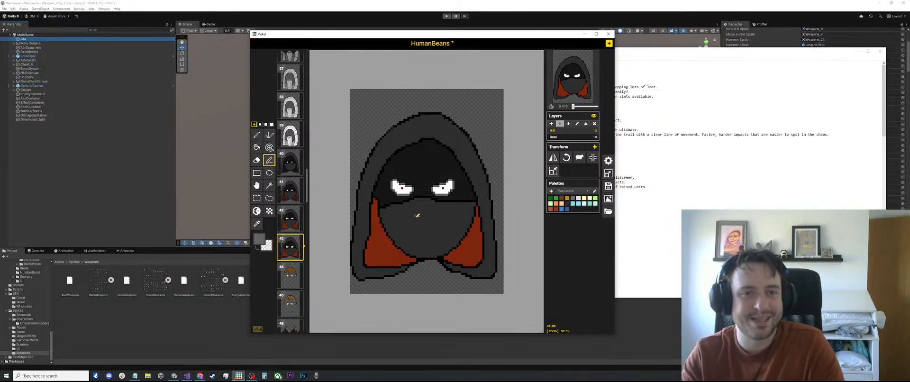
scroll(426, 189, "up", 2)
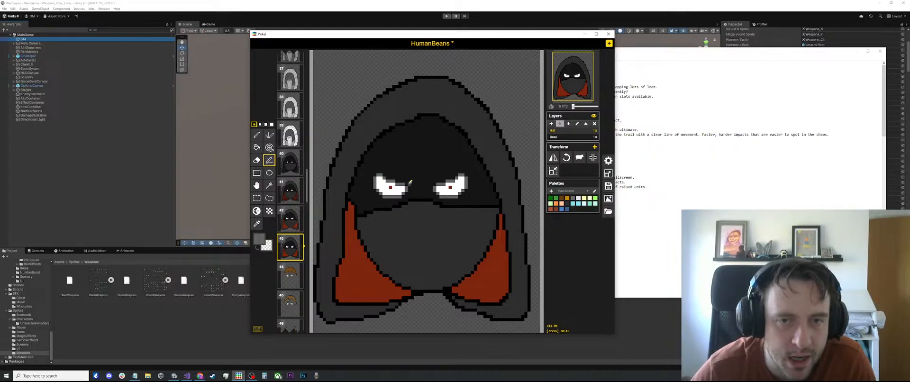
left_click(289, 163)
left_click(285, 189)
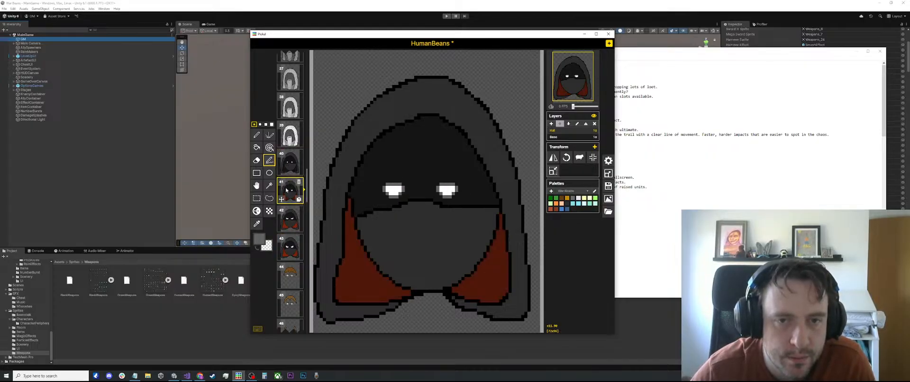
left_click(283, 208)
left_click(285, 253)
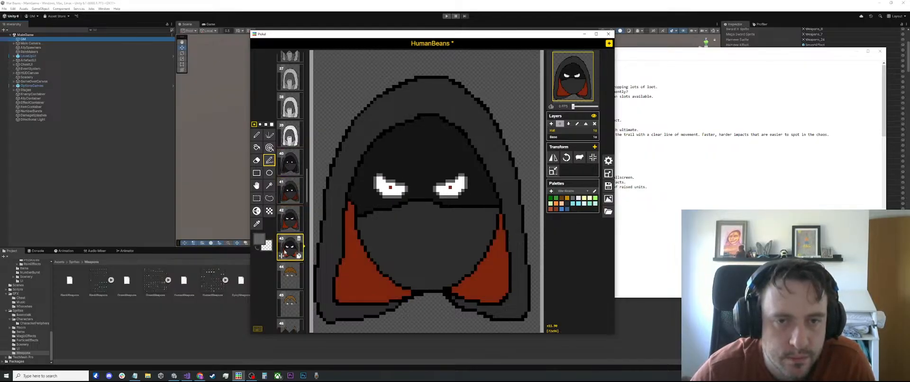
Sample the near-black face colour on frame 43 and fill both red hood lining areas with it
key("o")
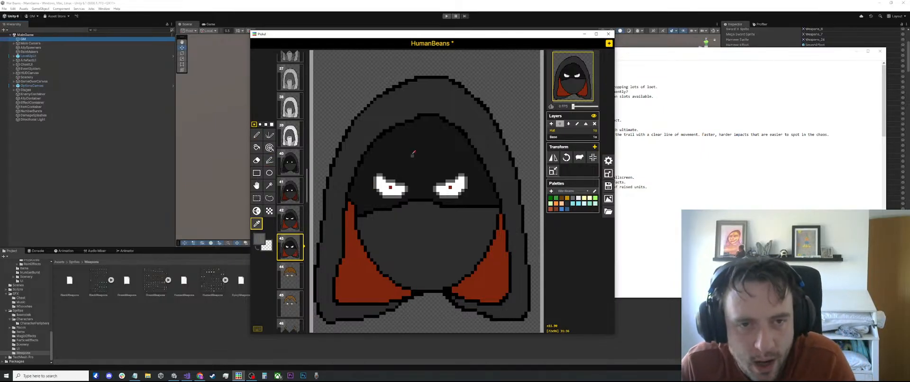
left_click(413, 152)
scroll(413, 152, "up", 3)
scroll(334, 209, "up", 2)
key("p")
scroll(318, 228, "down", 4)
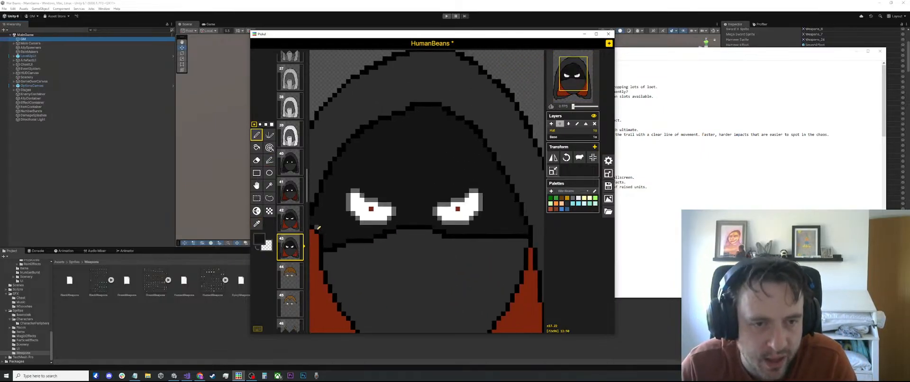
left_click(320, 228)
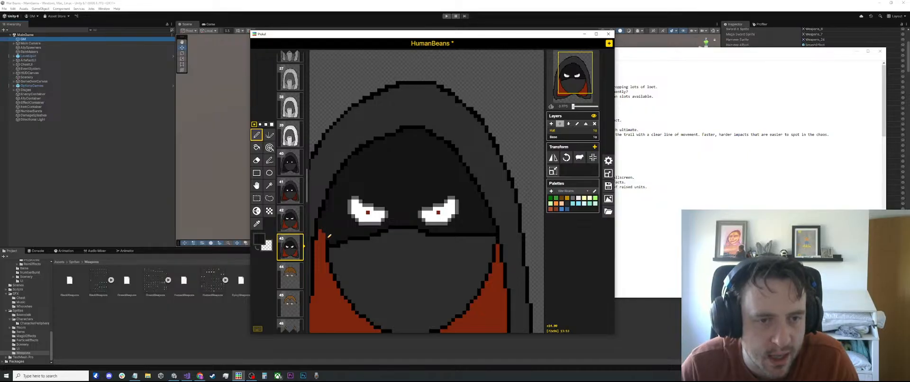
key("v")
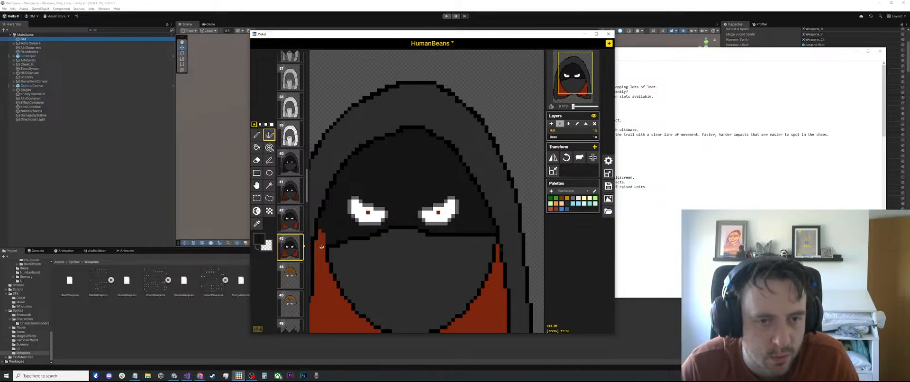
key("b")
left_click(321, 247)
scroll(332, 237, "down", 2)
left_click(481, 256)
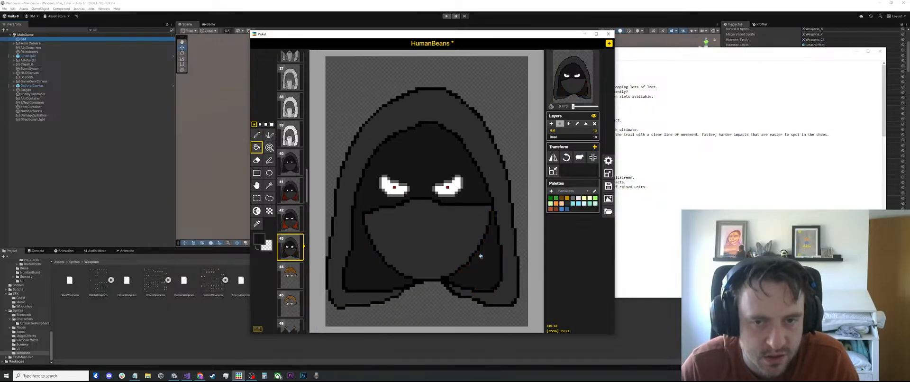
Recolour the red hood lining on both sides of frames 42 and 41 with the same near-black
key("Up")
left_click(361, 247)
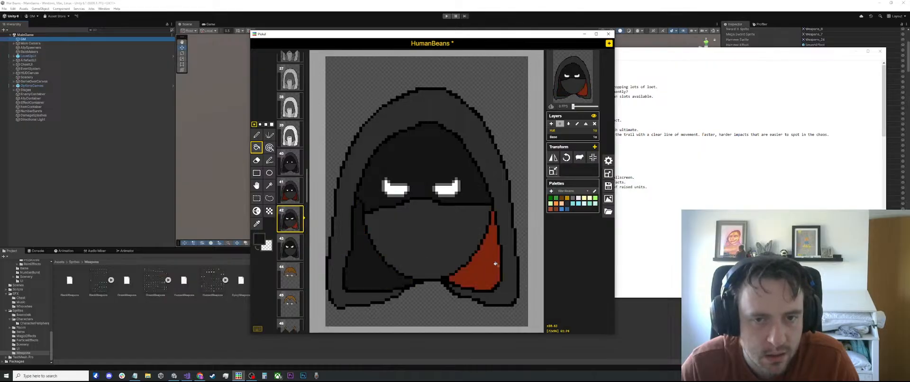
left_click(494, 263)
key("Up")
left_click(358, 247)
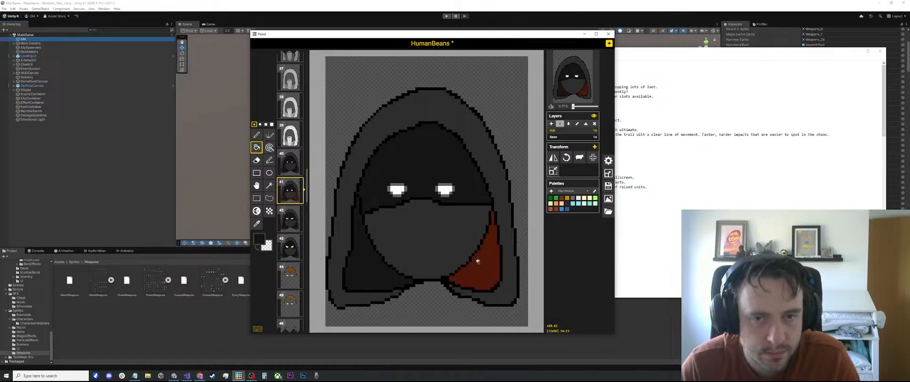
left_click(478, 260)
scroll(377, 212, "up", 2)
key("p")
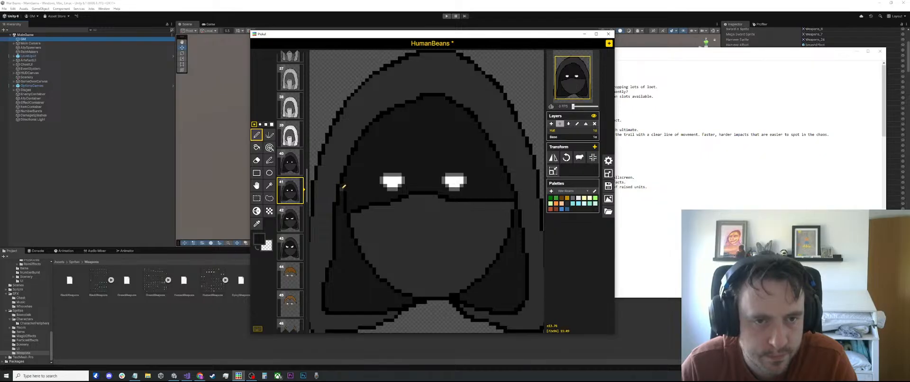
scroll(348, 207, "down", 2)
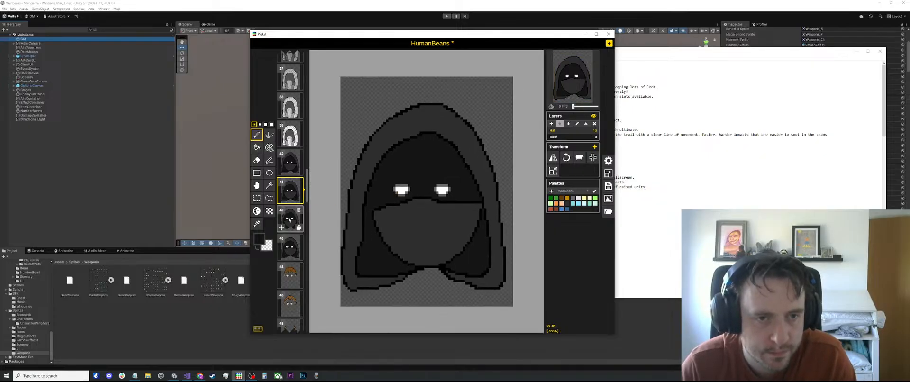
Compare the recoloured hood linings across frames 41, 42 and 43
key("Down")
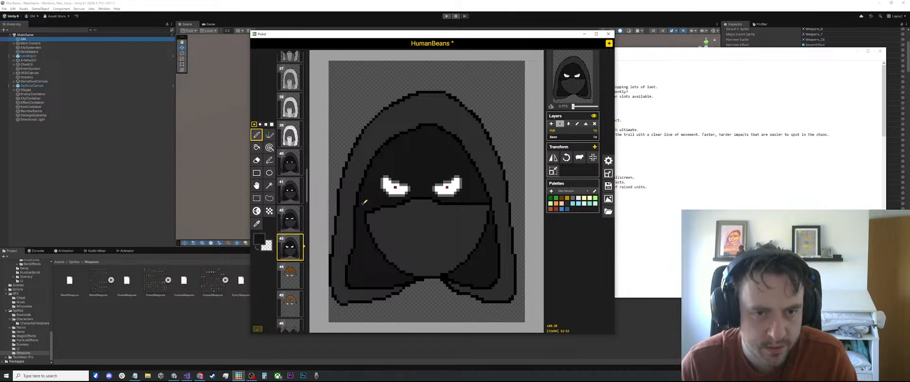
left_click(288, 192)
left_click(289, 218)
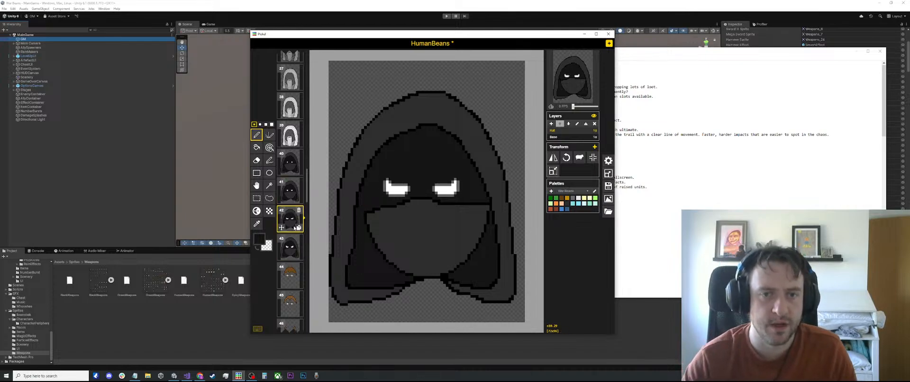
left_click(296, 253)
scroll(453, 201, "down", 2)
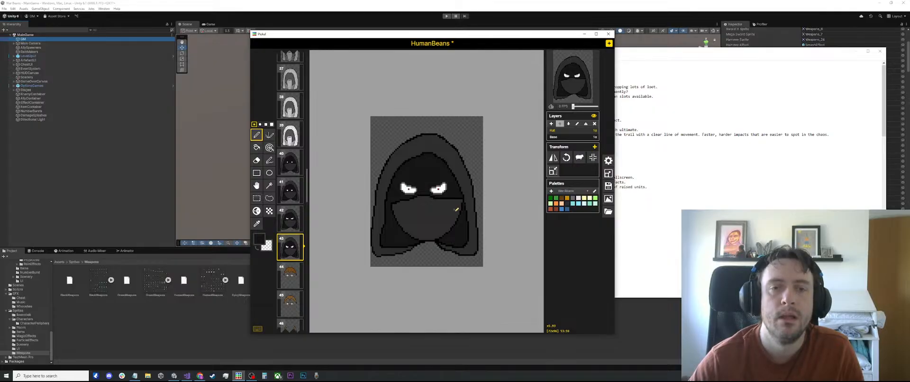
scroll(427, 196, "up", 3)
Sample the grey of frame 43's mask and mix a slightly darker grey from it for shading
key("o")
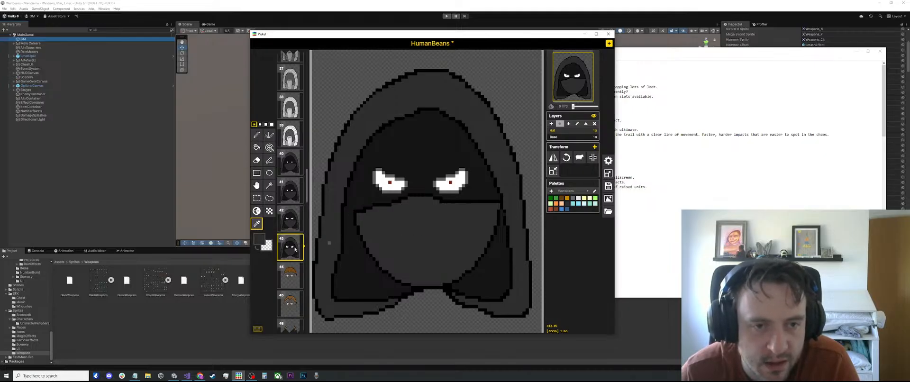
left_click(259, 240)
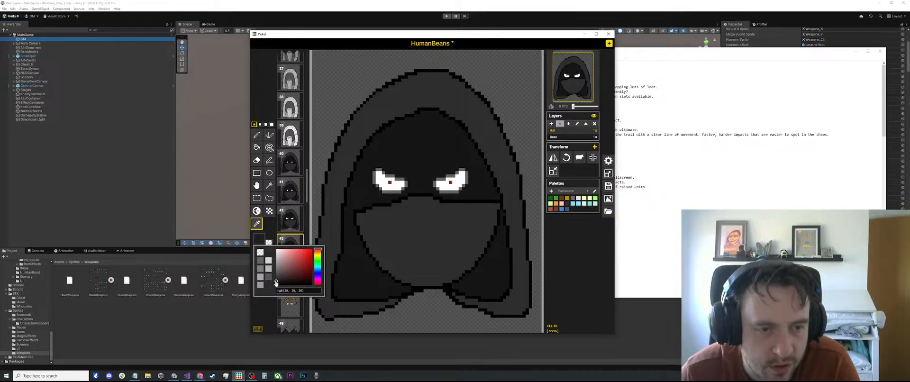
scroll(354, 256, "up", 5)
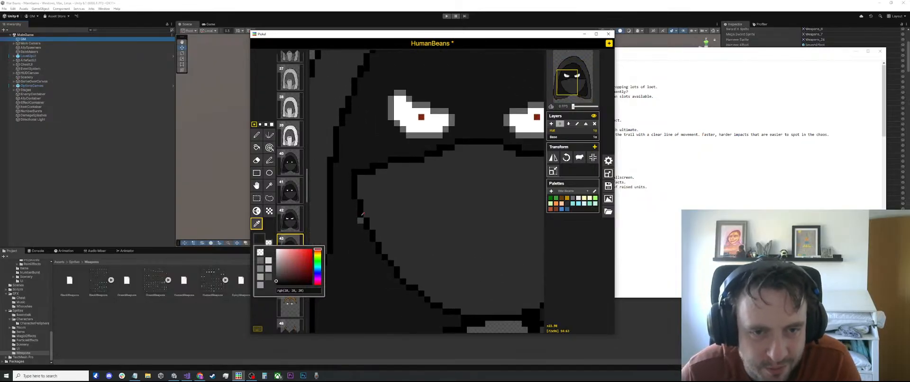
left_click(361, 178)
key("p")
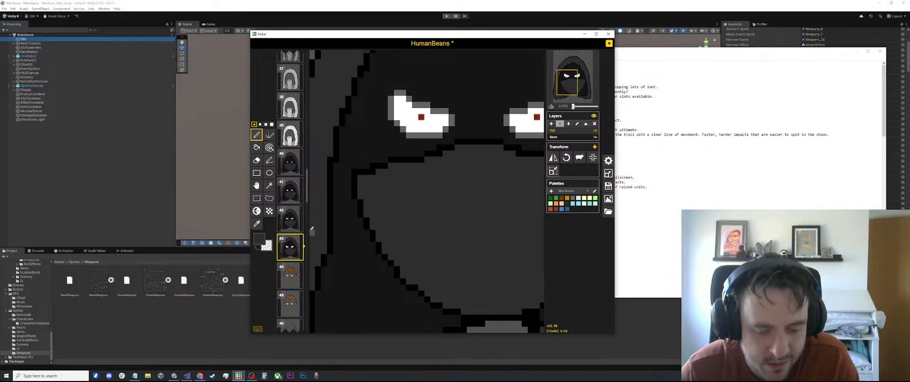
key("o")
left_click(260, 239)
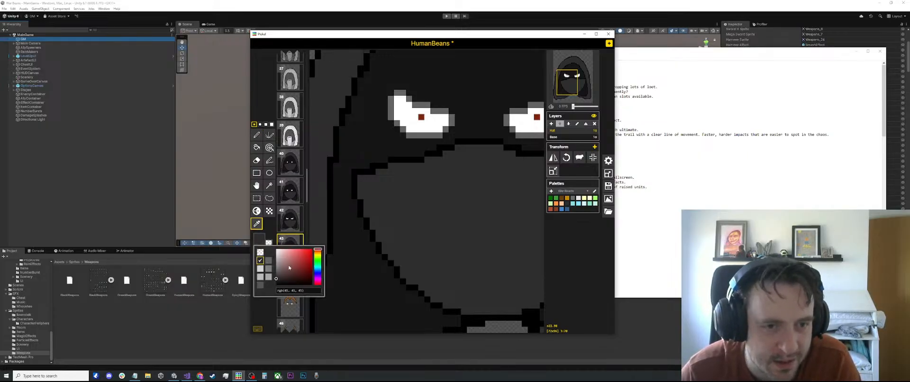
left_click(276, 282)
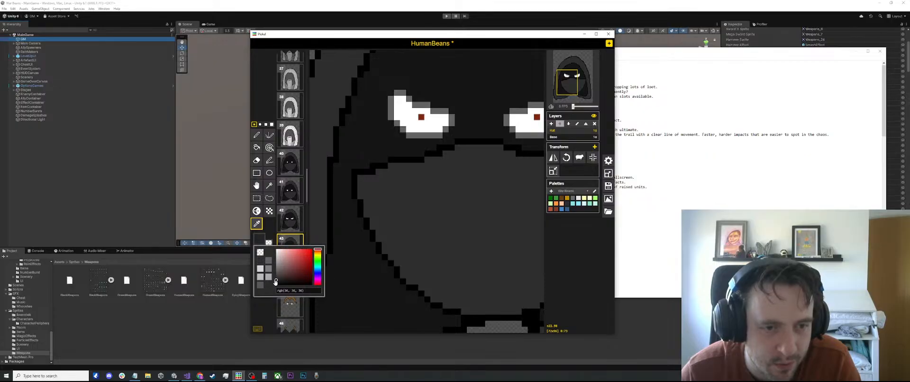
Draw a darker grey shadow band along the sides and lower edge of frame 43's mask and fill it in
key("p")
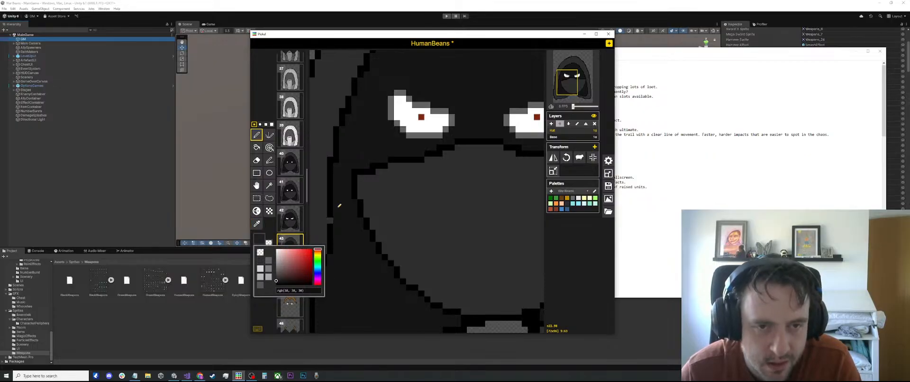
left_click(360, 185)
scroll(356, 183, "up", 1)
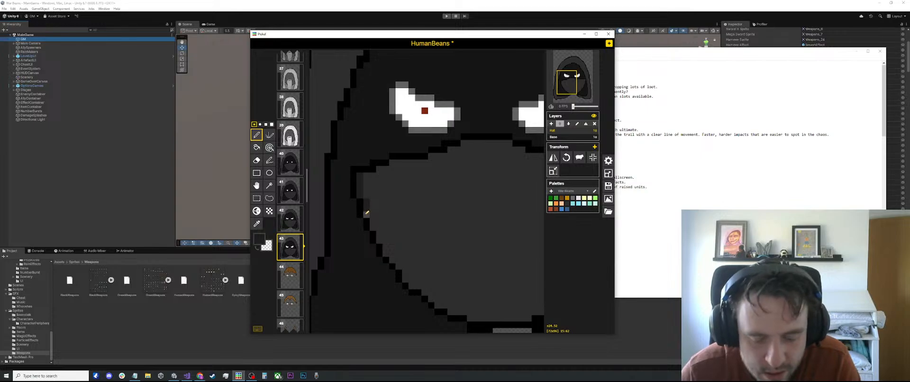
key("l")
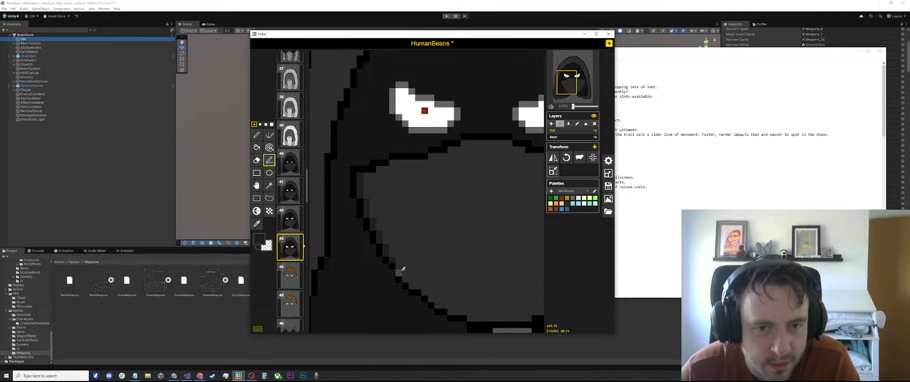
scroll(408, 258, "down", 4)
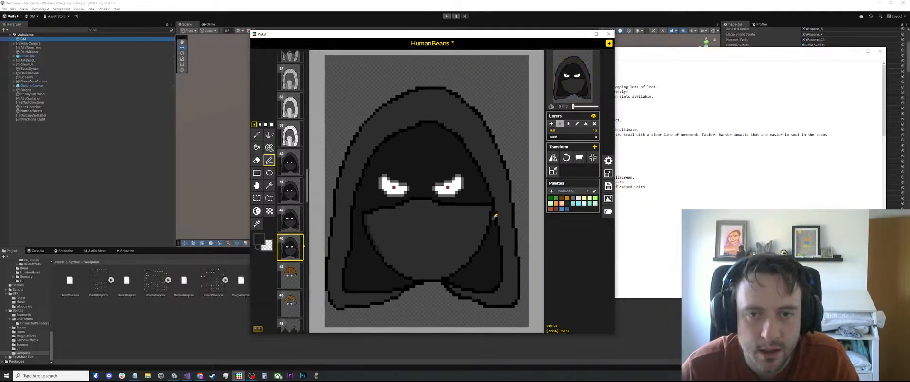
key("p")
mouse_move(484, 207)
left_mouse_down()
mouse_move(446, 254)
mouse_move(391, 256)
left_mouse_up()
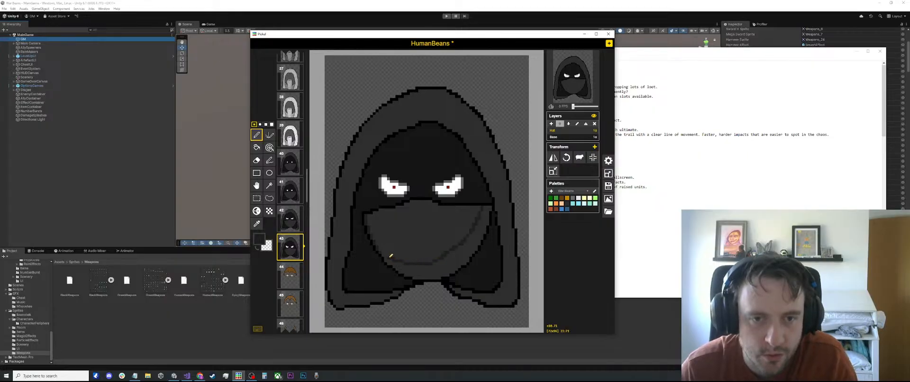
key("b")
left_click(476, 231)
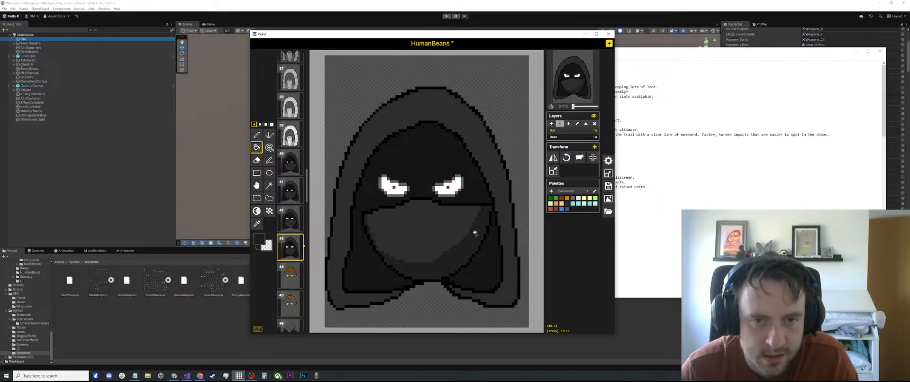
Compare frame 43's shaded mask with the long-haired head on frame 39 and the hooded heads on frames 40 and 41
scroll(478, 230, "down", 2)
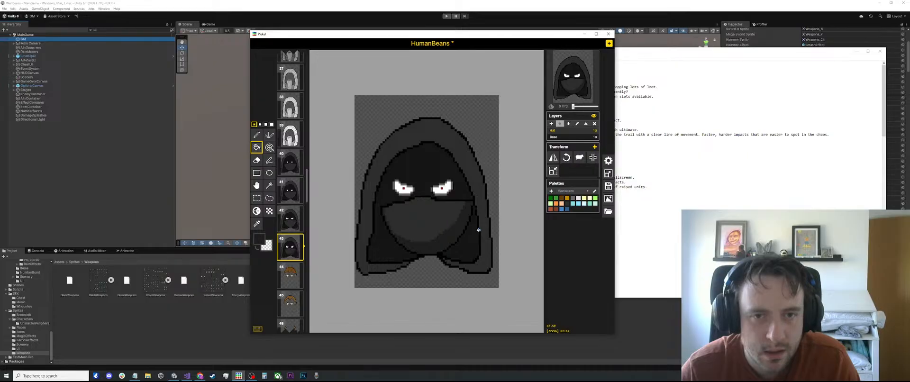
scroll(478, 230, "up", 2)
key("p")
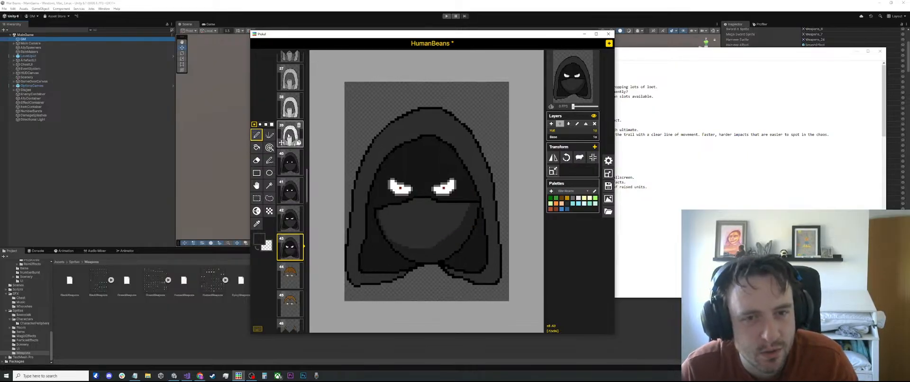
left_click(288, 137)
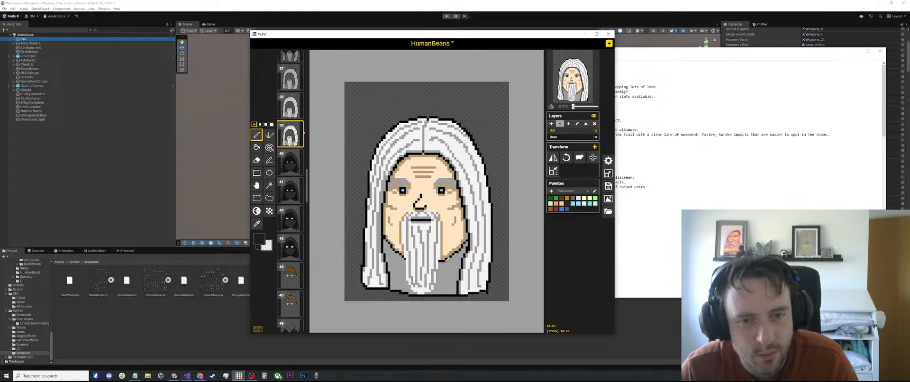
left_click(290, 163)
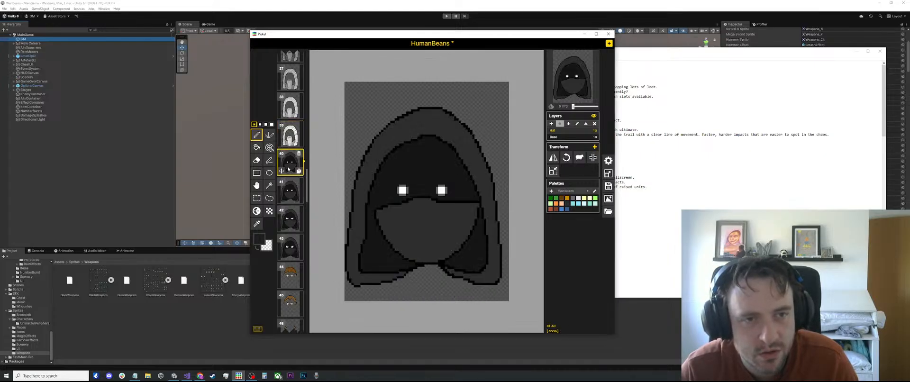
left_click(290, 190)
left_click(290, 246)
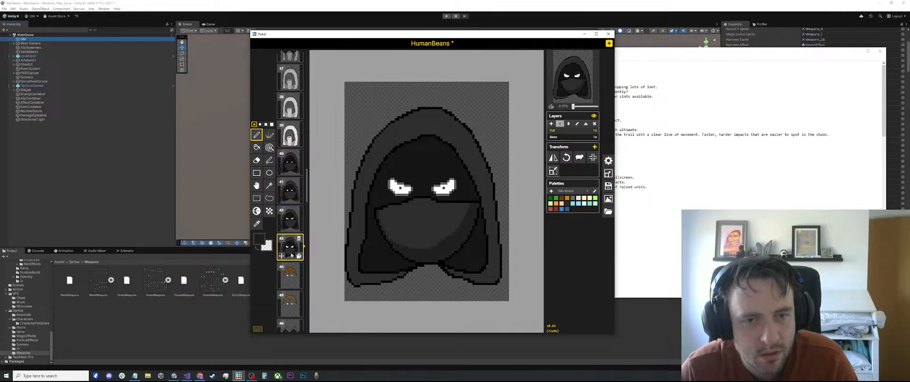
Draw a darker grey shadow around the lower right inner corner of frame 43's hood, just outside the black outline
key("s")
scroll(468, 227, "up", 2)
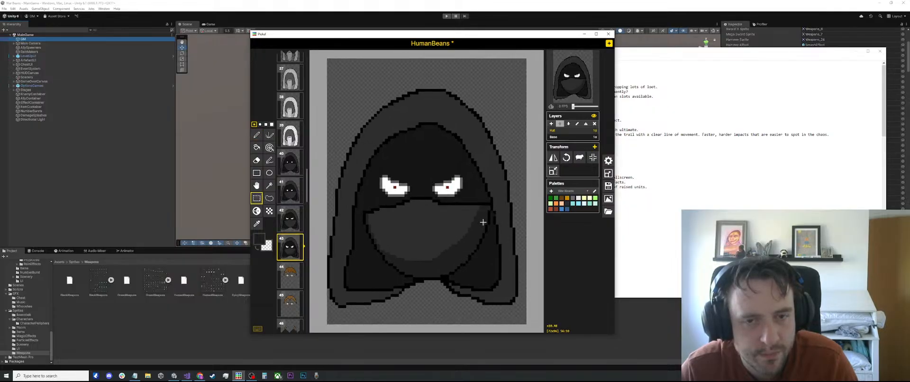
scroll(483, 222, "down", 2)
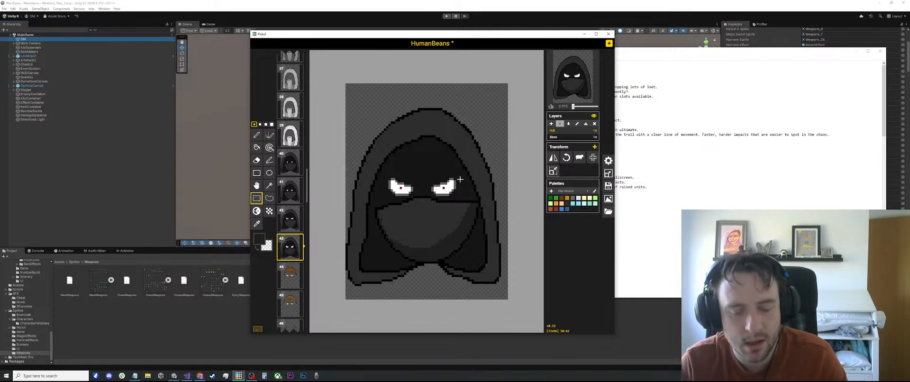
key("o")
scroll(459, 178, "up", 1)
key("p")
scroll(452, 300, "up", 1)
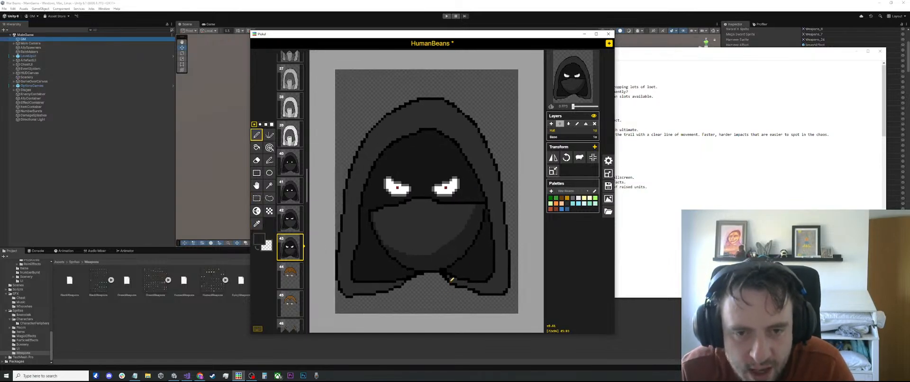
scroll(453, 281, "up", 2)
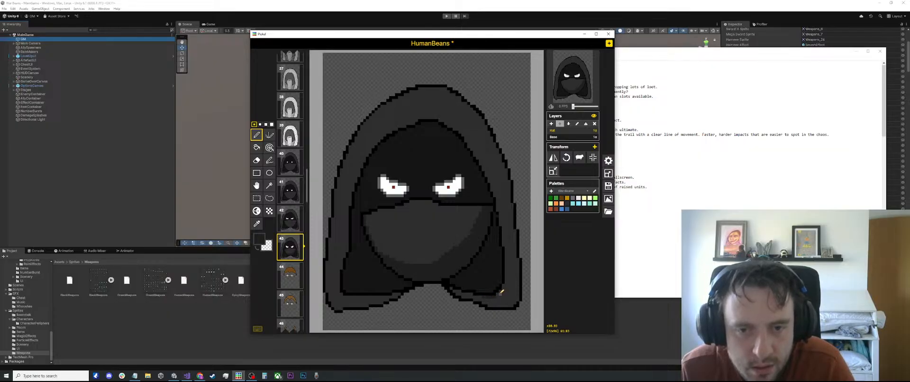
key("l")
scroll(502, 290, "up", 1)
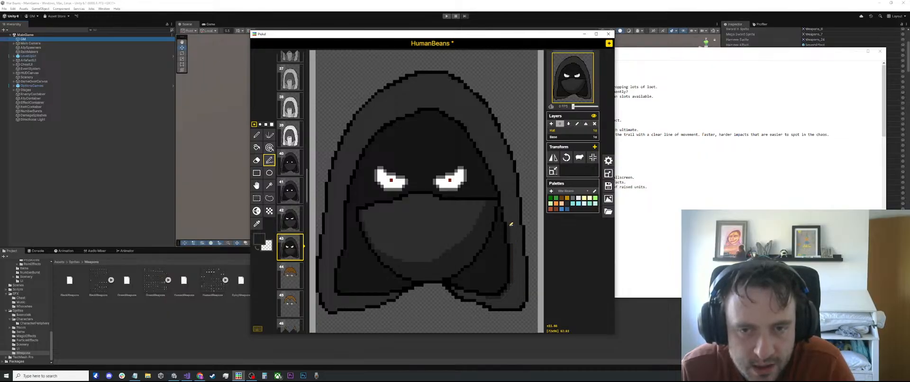
Sample the shadow grey beside the outline and extend the shading up the right inner edge of frame 43's hood
scroll(511, 224, "up", 3)
key("o")
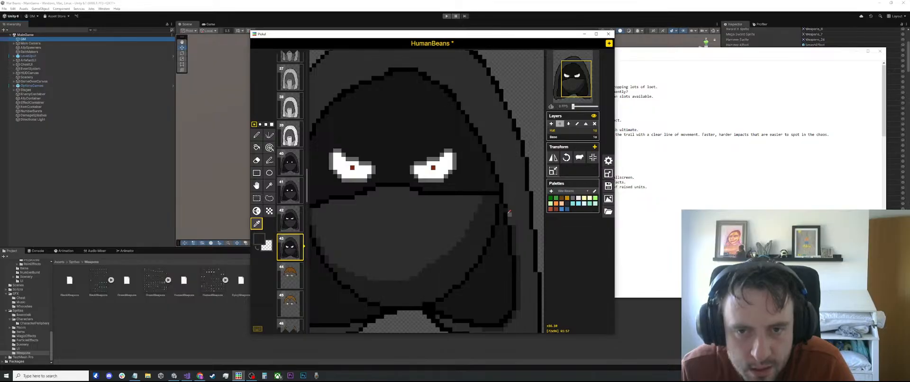
left_click(509, 214, "alt")
left_click(511, 219, "alt")
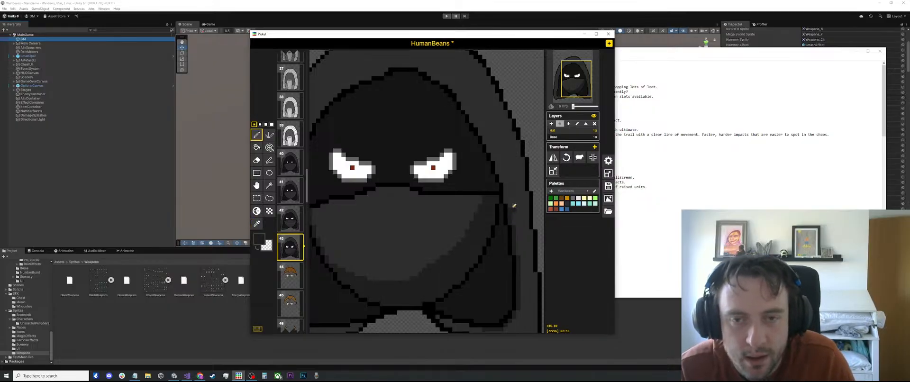
key("l")
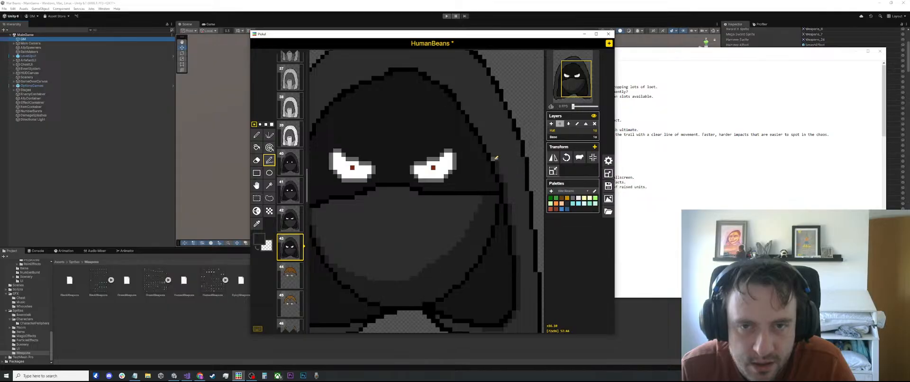
scroll(495, 153, "down", 3)
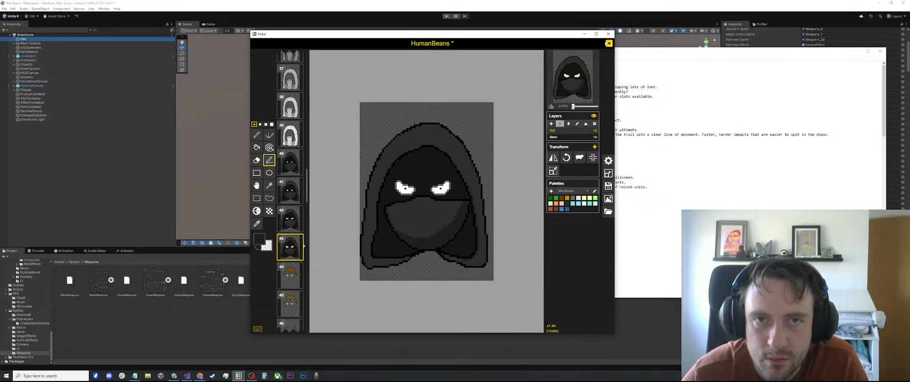
Save the HumanBeans sprite and import BlackBeans from the Characters folder into a new Piskel window
key("ctrl+s")
left_click(608, 44)
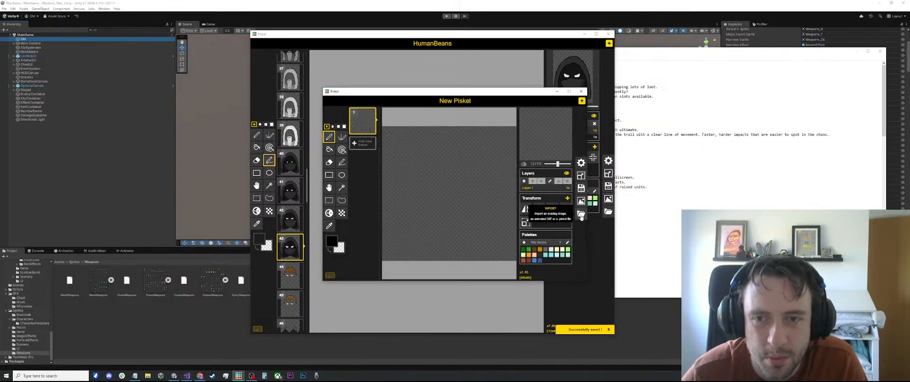
left_click(581, 216)
left_click(545, 138)
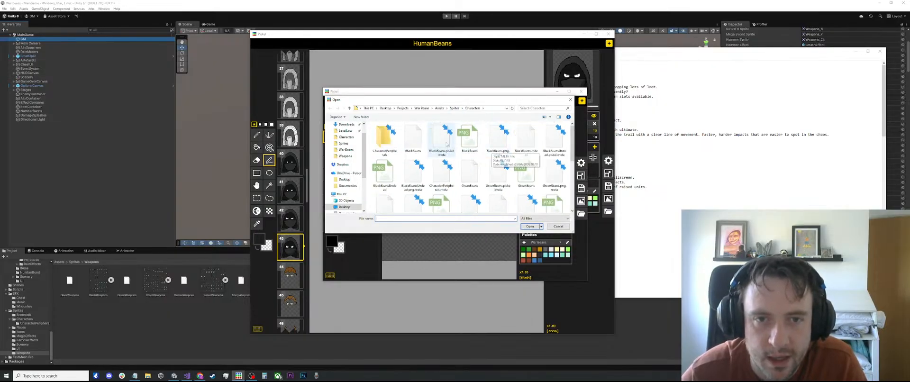
double_click(414, 139)
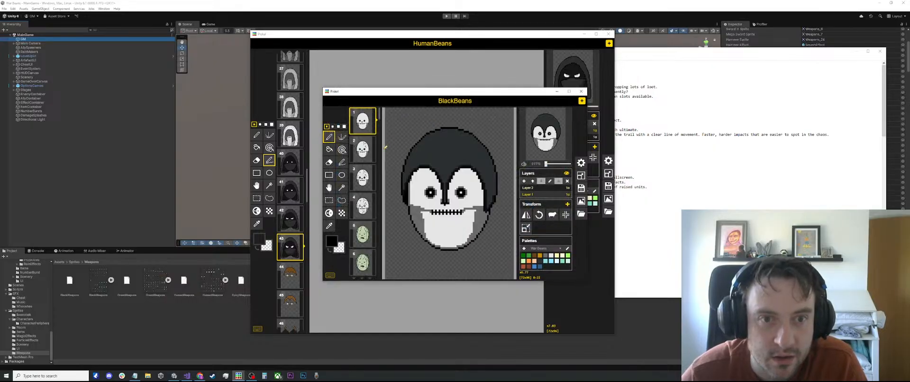
Find the horned skull head on BlackBeans frame 56 and view it beside the HumanBeans sprite
scroll(373, 154, "down", 20)
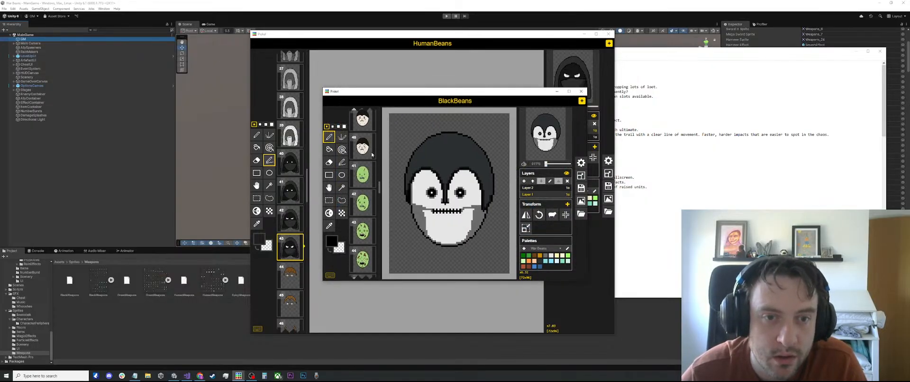
scroll(372, 154, "down", 12)
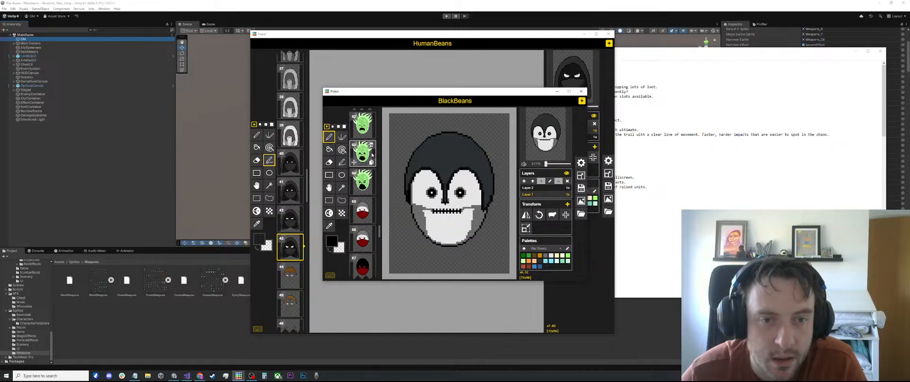
scroll(373, 154, "up", 5)
left_click(365, 196)
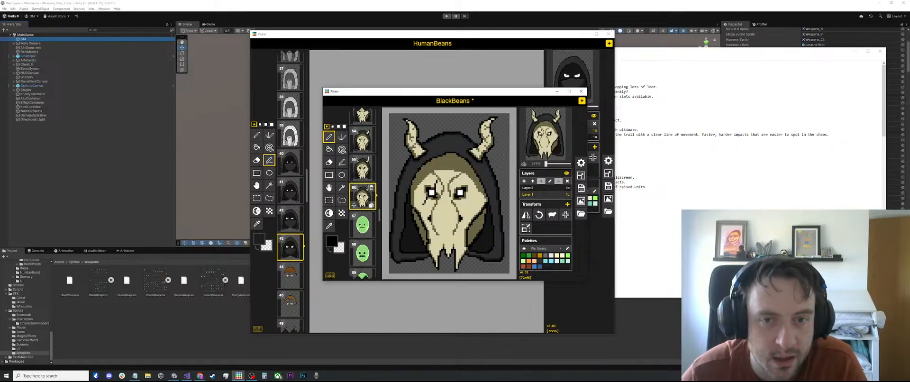
left_click_drag(450, 97, 538, 97)
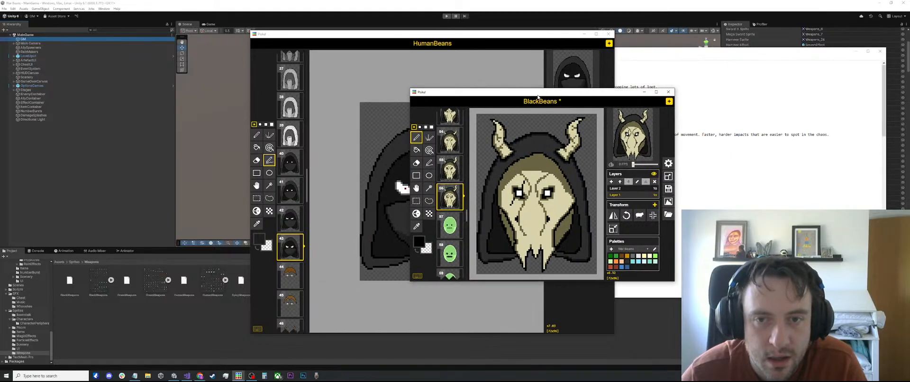
left_click(631, 191)
left_click(629, 194)
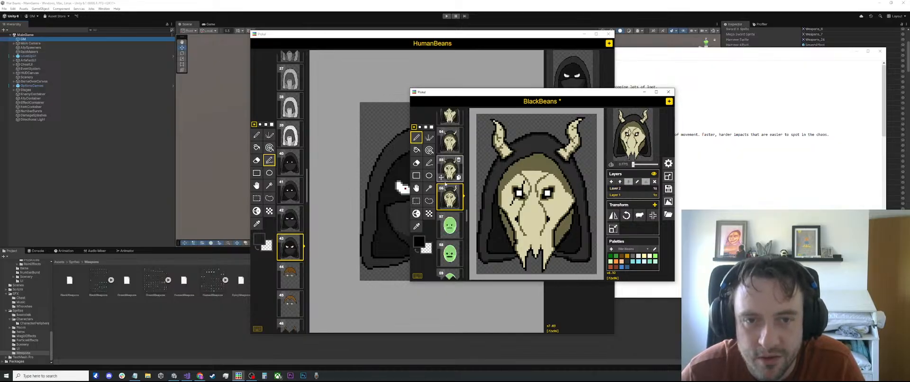
Compare the black-faced hooded heads on BlackBeans frames 69 and 70 with the dark helmeted heads on frames 71 and 72
scroll(448, 189, "down", 3)
scroll(447, 189, "down", 9)
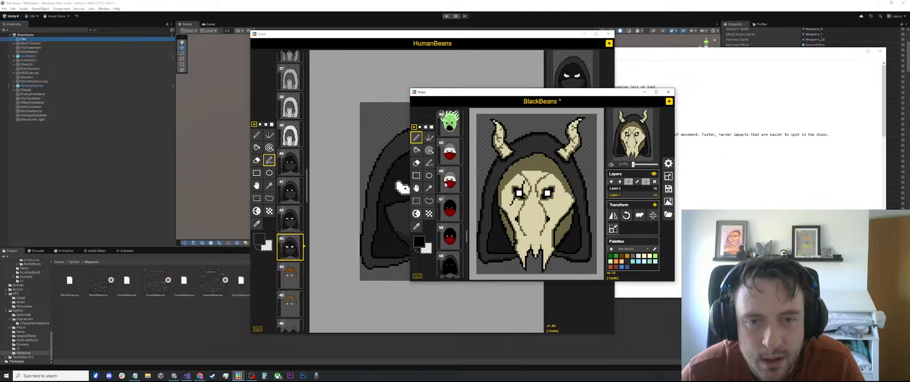
left_click(447, 194)
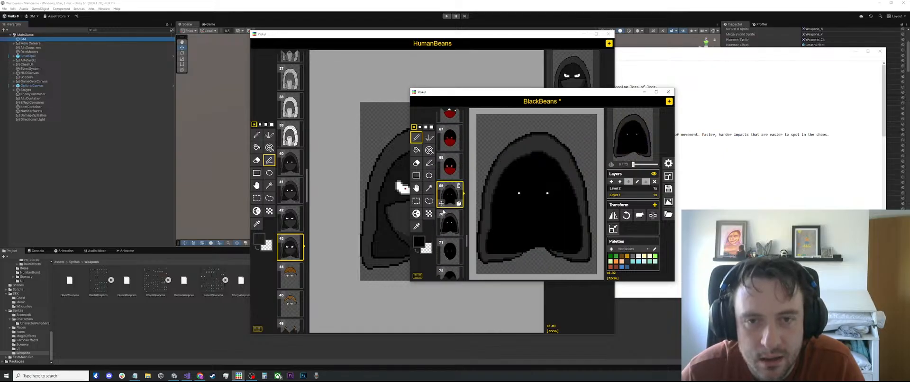
left_click(446, 248)
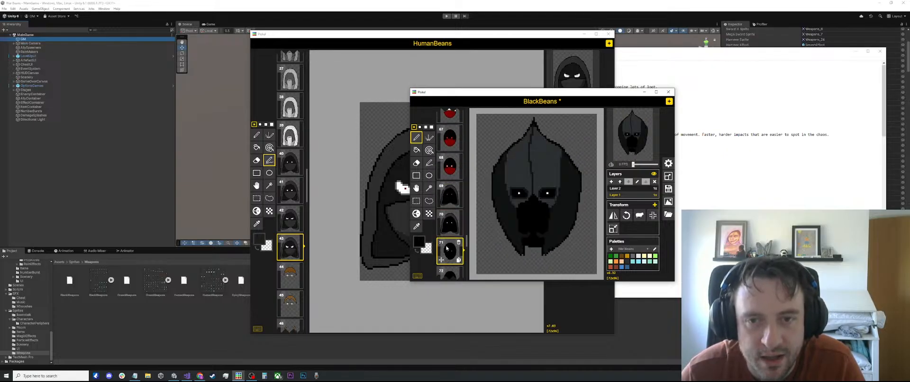
left_click(448, 223)
scroll(448, 223, "down", 2)
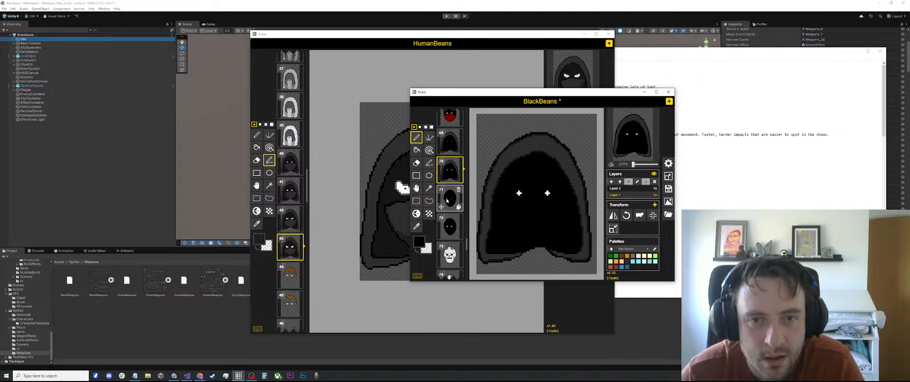
left_click(449, 196)
left_click(450, 223)
left_click(449, 142)
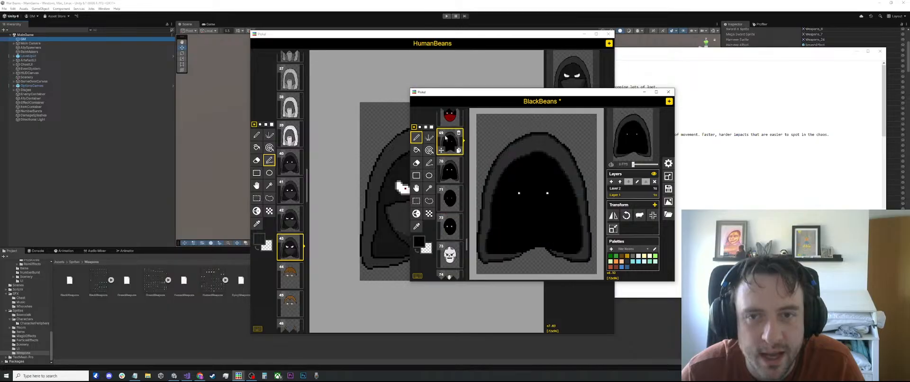
left_click(449, 170)
left_click(449, 226)
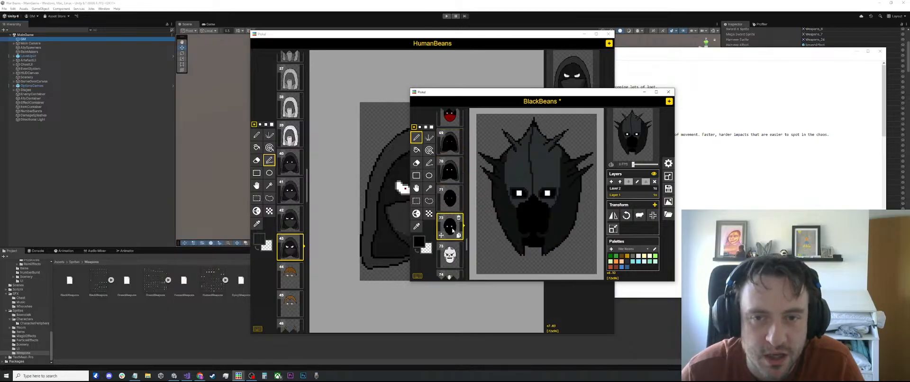
left_click(449, 142)
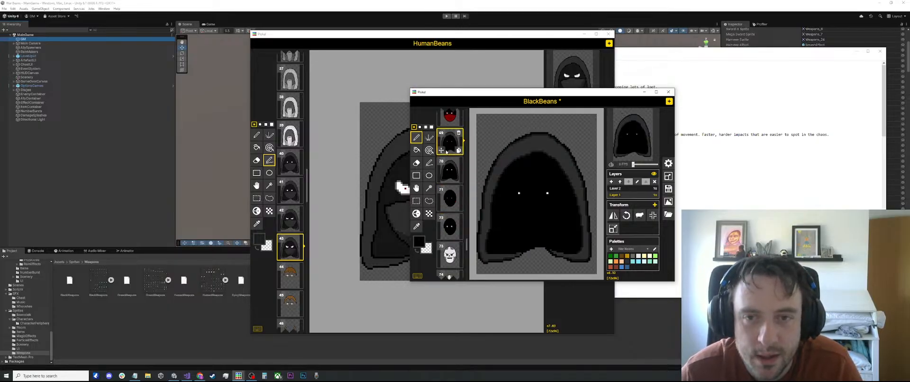
left_click(449, 198)
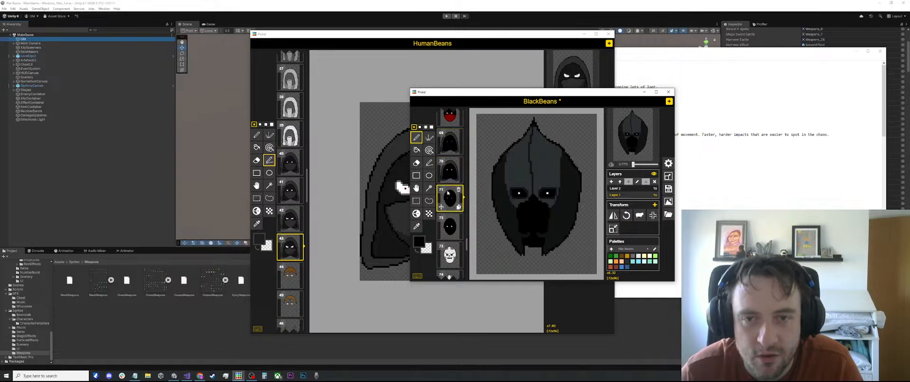
left_click(443, 221)
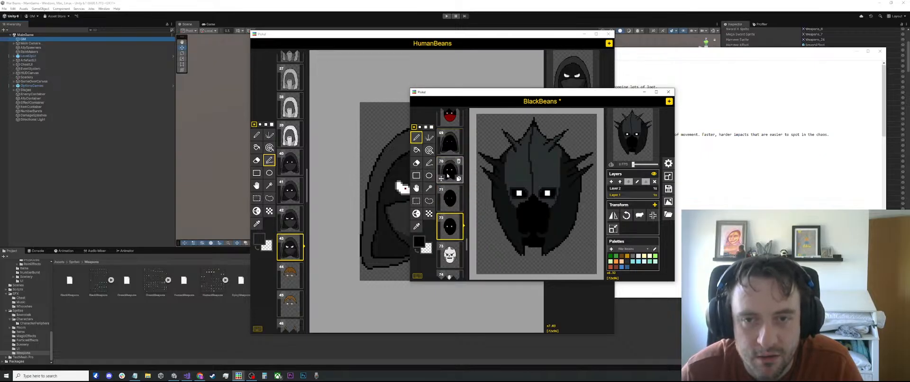
left_click(446, 143)
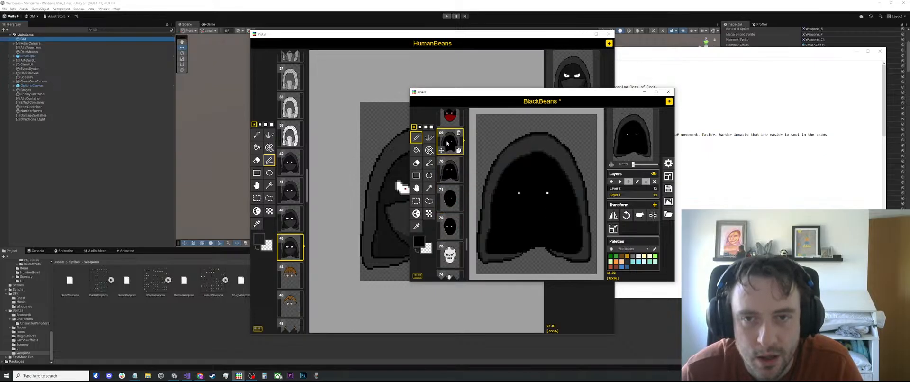
left_click(447, 171)
left_click(446, 198)
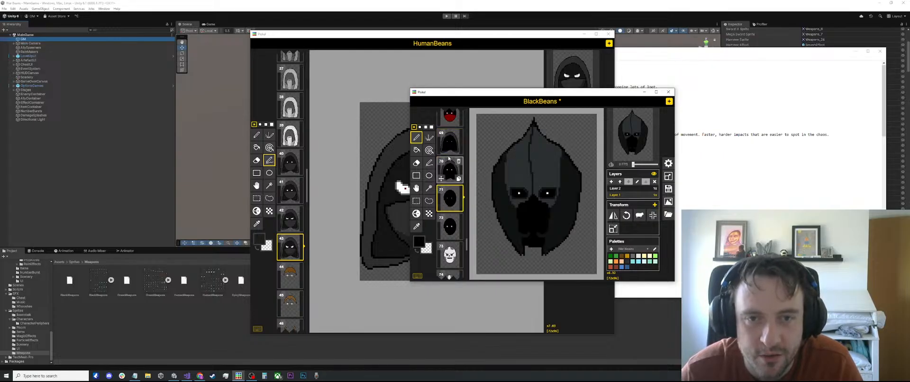
left_click(449, 138)
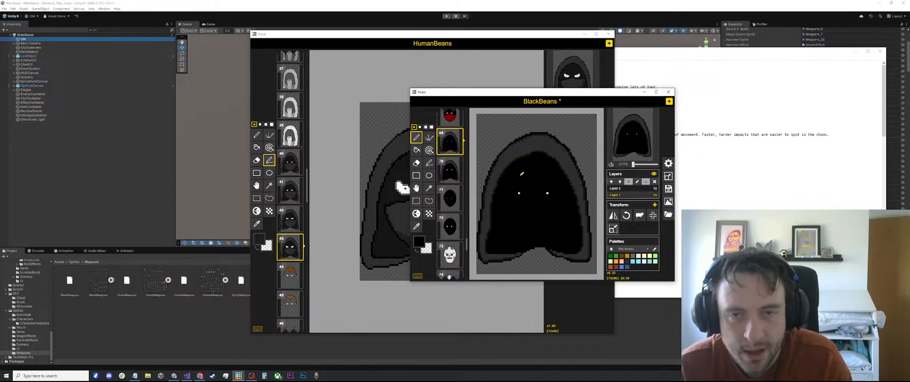
key("o")
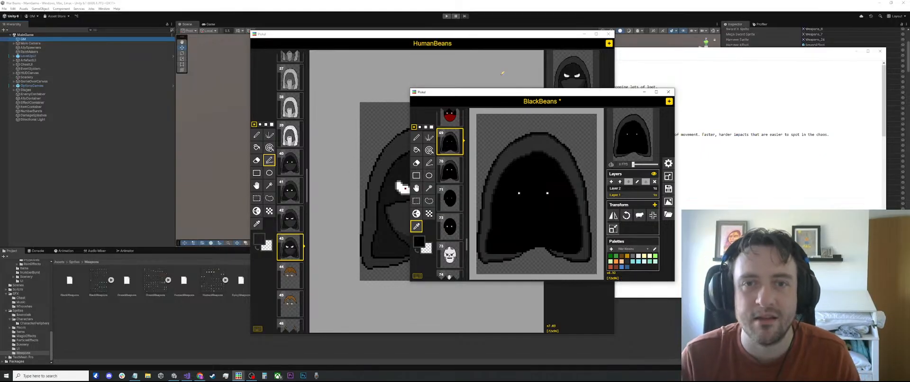
Return to HumanBeans frame 43, sample the dark face colour, mix a near-black from it and recolour the hood's interior
left_click_drag(494, 94, 664, 100)
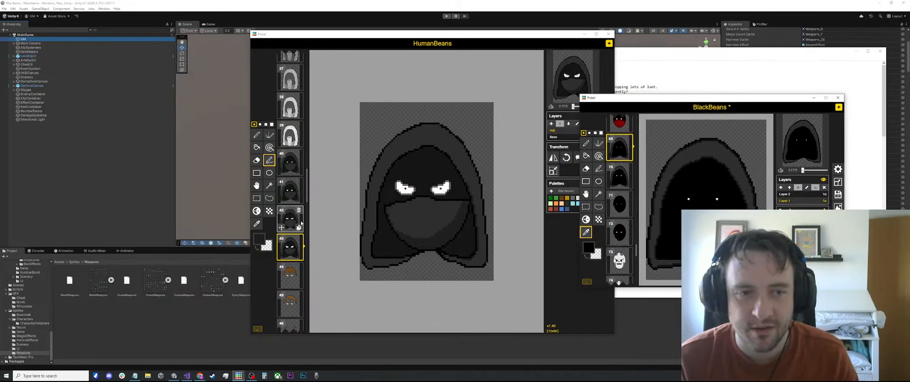
left_click(367, 68)
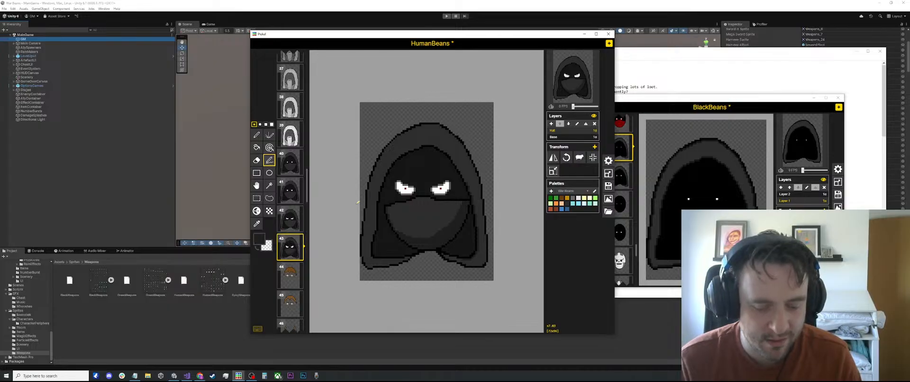
left_click(257, 223)
left_click(420, 177)
left_click(259, 239)
left_click_drag(279, 280, 273, 287)
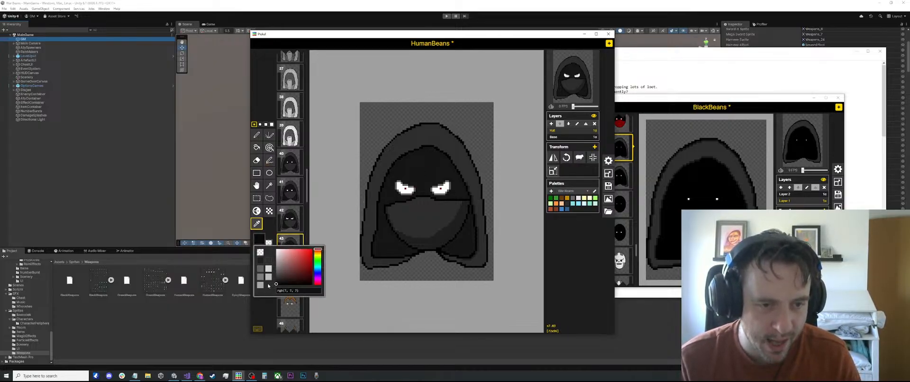
key("b")
key("a")
left_click(420, 159)
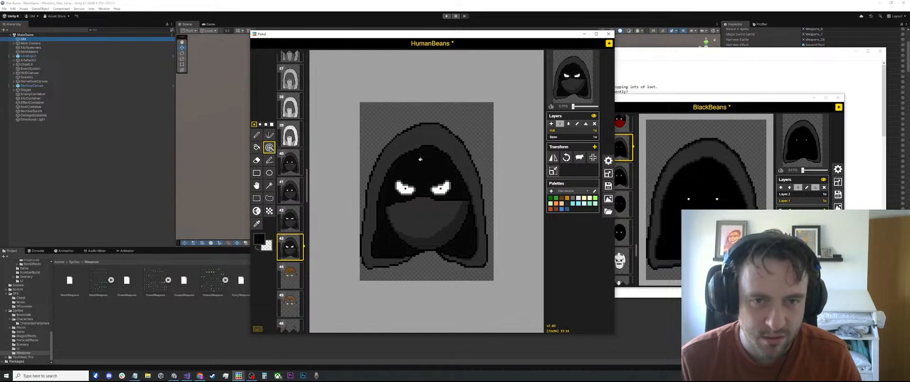
scroll(415, 163, "down", 2)
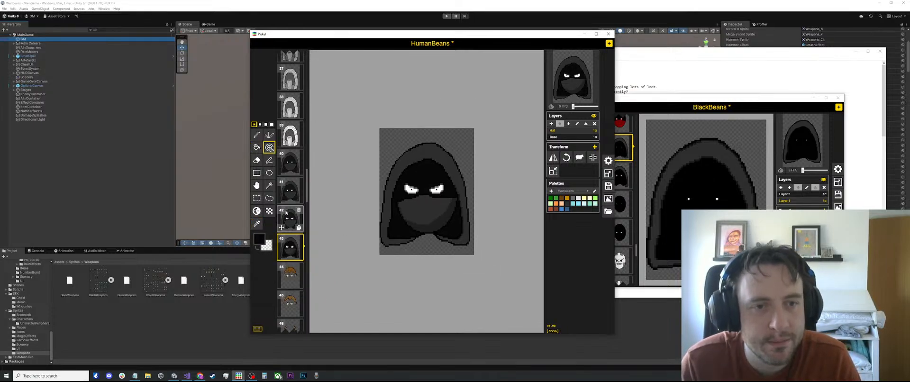
Recolour the dark hood interiors on HumanBeans frames 41 and 40 with the near-black mixed for frame 43
key("Up")
key("Up")
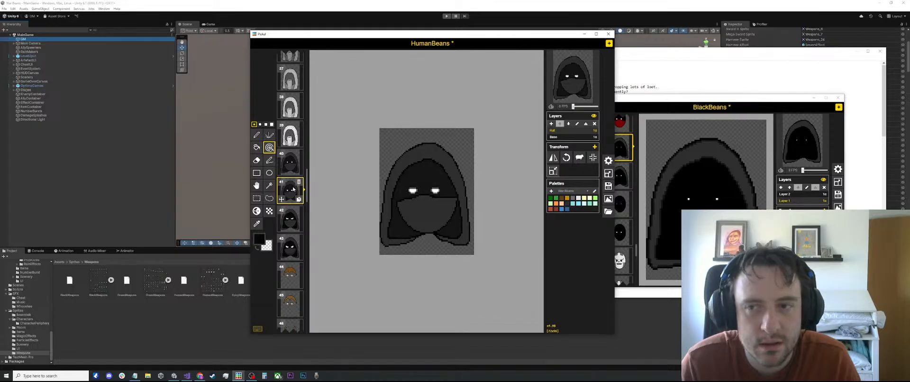
left_click(413, 164)
left_click(292, 167)
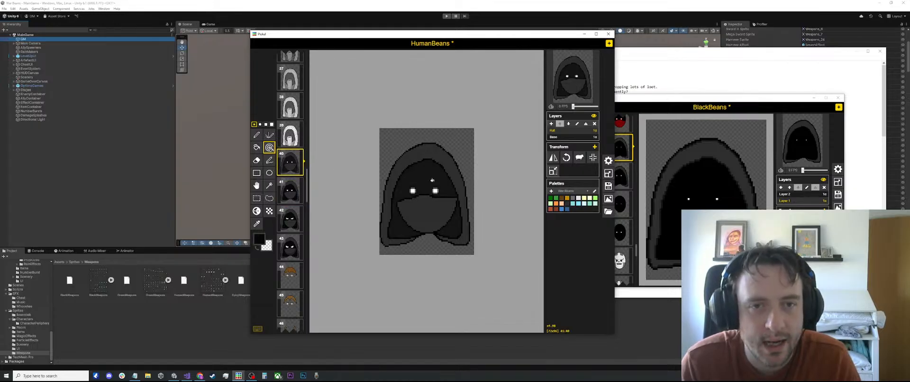
left_click(404, 176)
Switch to BlackBeans, mix a near-black slightly lighter than pure black and fill the hood's interior on frame 69
left_click(635, 204)
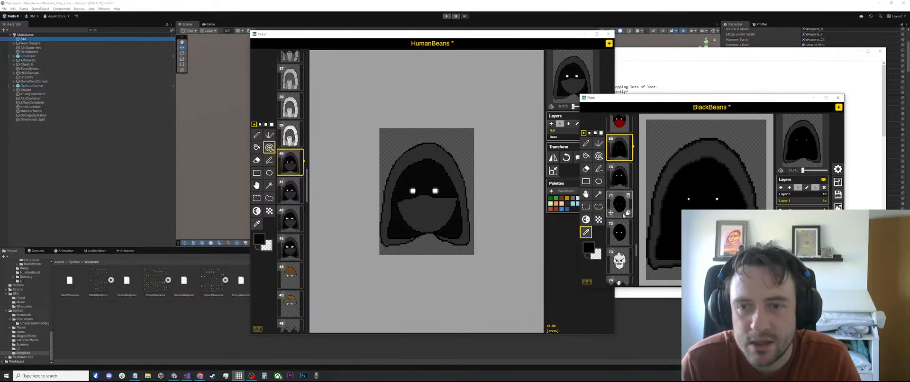
scroll(704, 204, "up", 2)
scroll(706, 204, "up", 1)
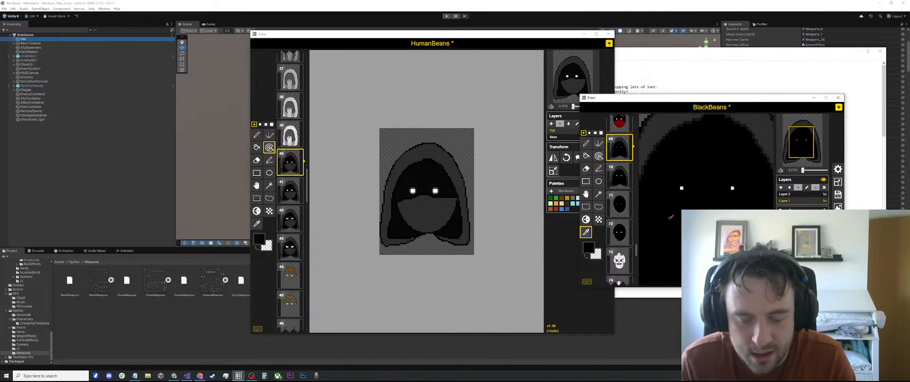
left_click(588, 247)
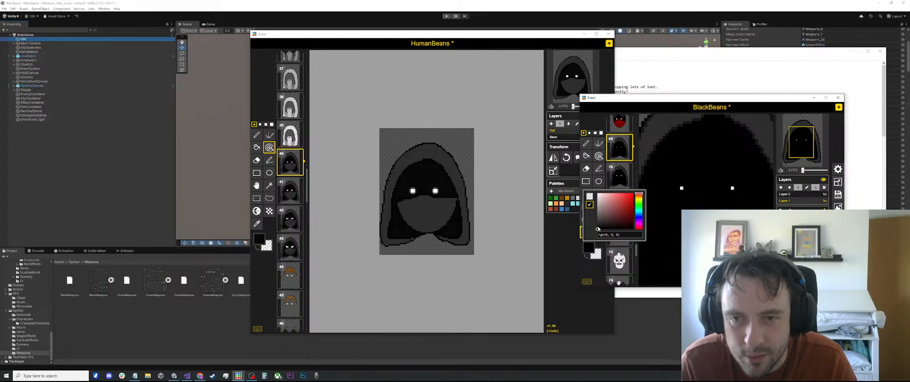
left_click(596, 227)
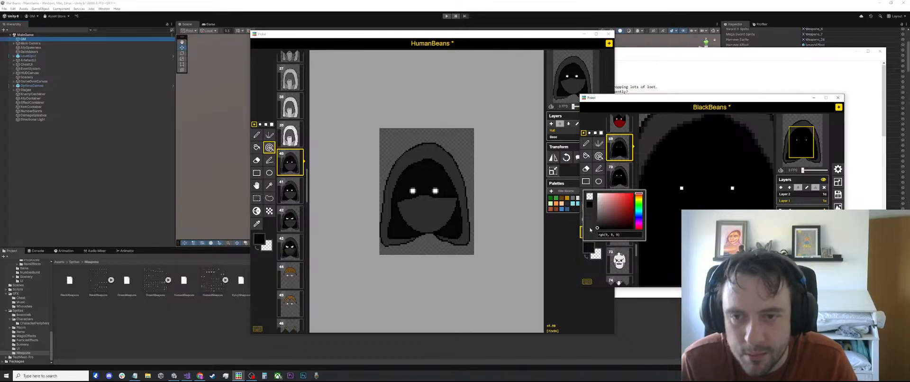
scroll(704, 196, "down", 5)
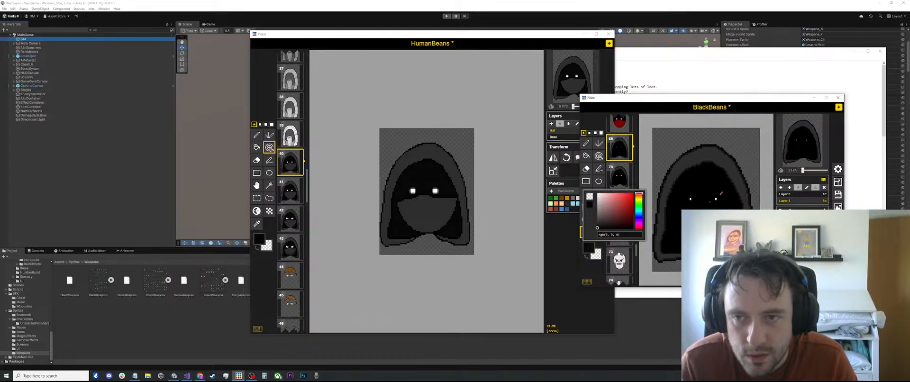
key("b")
left_click(704, 195)
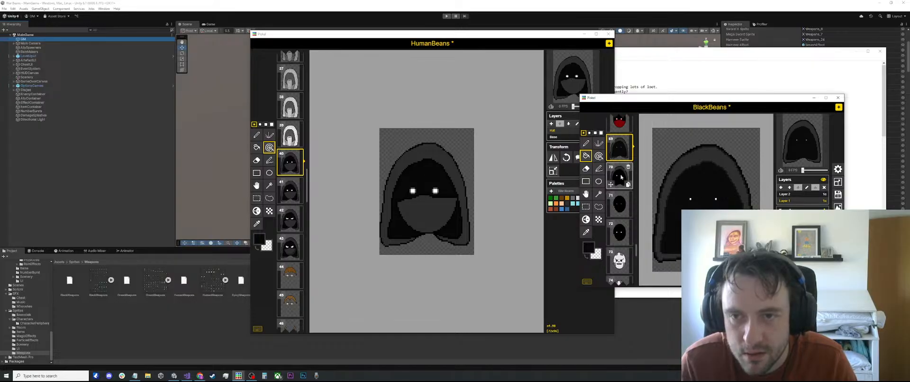
Examine the dark helmeted heads on BlackBeans frames 71 and 72 and the hooded head on frame 70
left_click(619, 203)
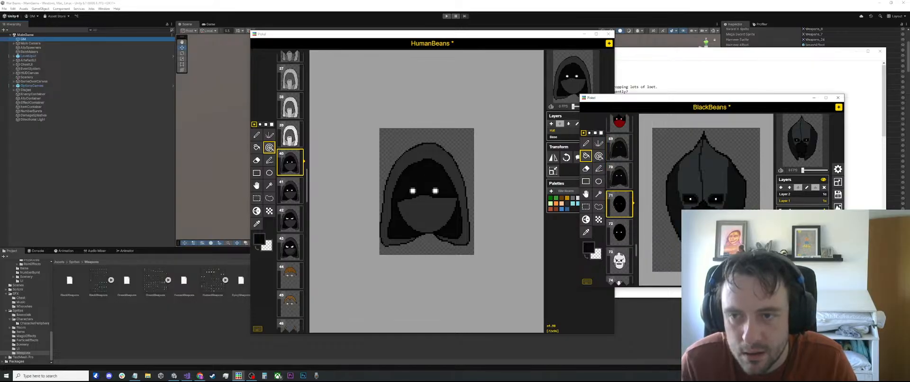
left_click(619, 232)
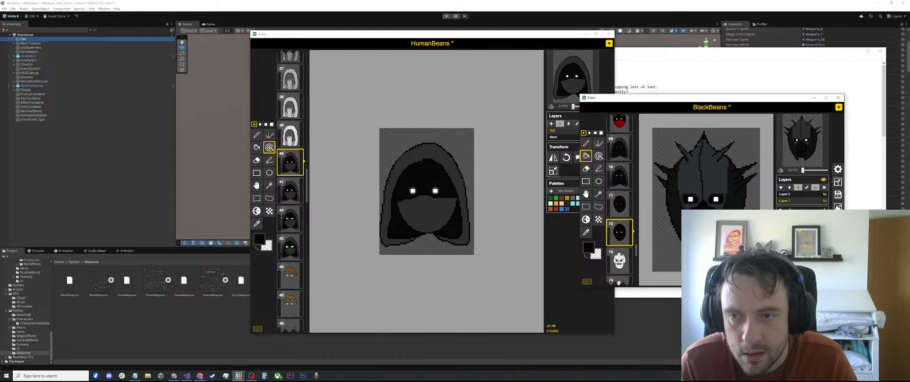
scroll(728, 199, "up", 3)
scroll(710, 191, "down", 4)
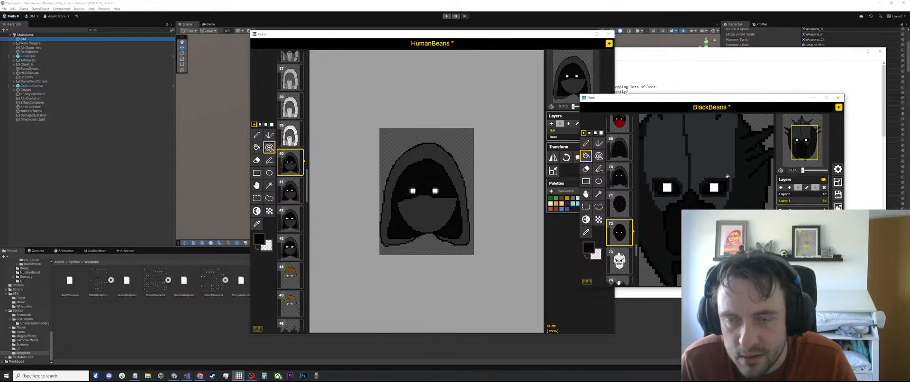
scroll(685, 179, "up", 2)
scroll(684, 179, "down", 2)
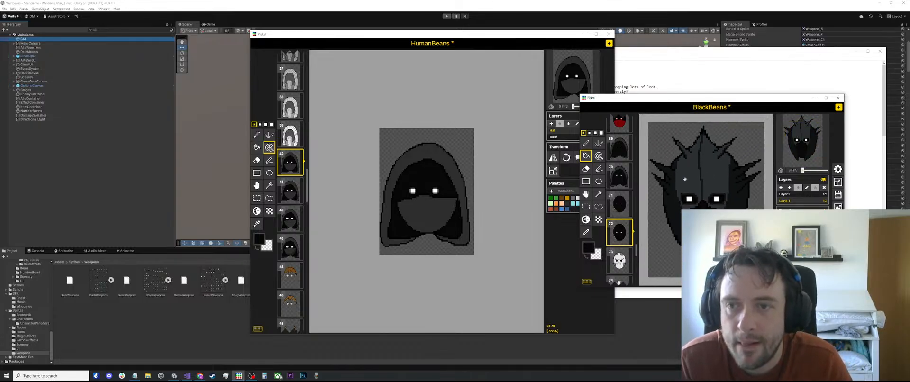
left_click(618, 151)
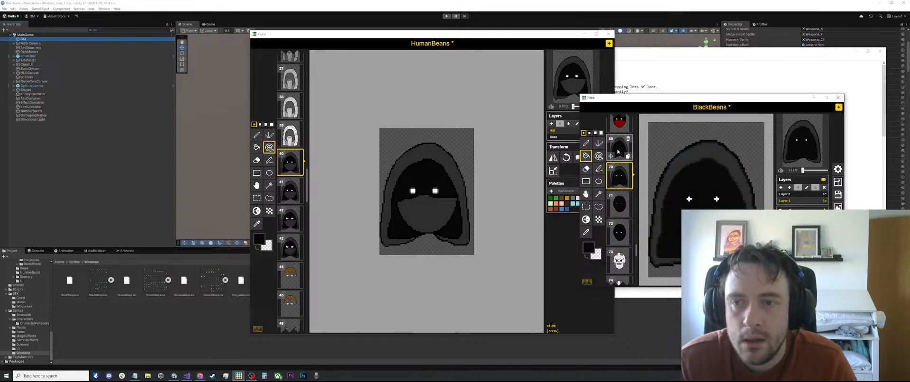
left_click(618, 177)
scroll(732, 181, "up", 4)
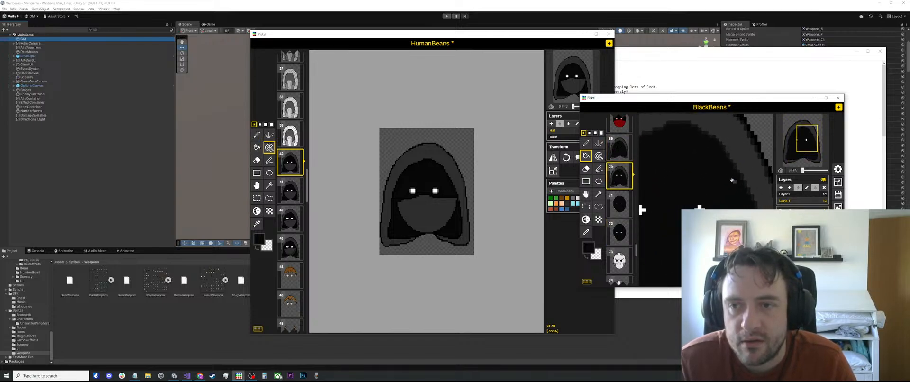
scroll(732, 180, "down", 2)
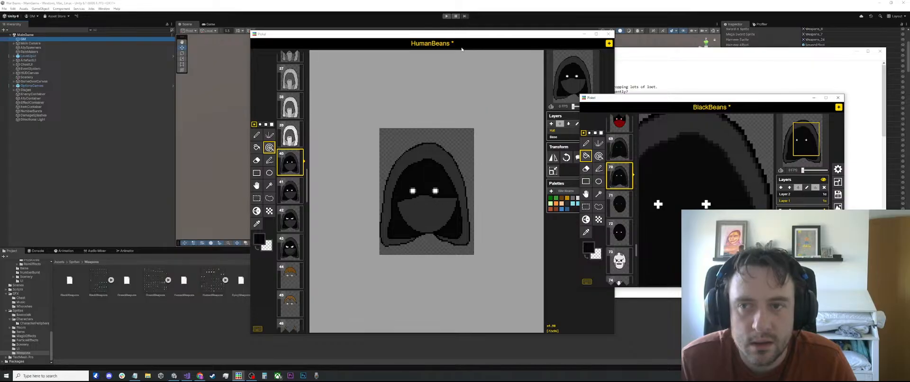
scroll(702, 160, "down", 5)
Try to paste the entire hooded head from BlackBeans frame 69 onto HumanBeans frame 40, and undo the paste
left_click(620, 147)
scroll(625, 150, "down", 1)
scroll(753, 168, "down", 4)
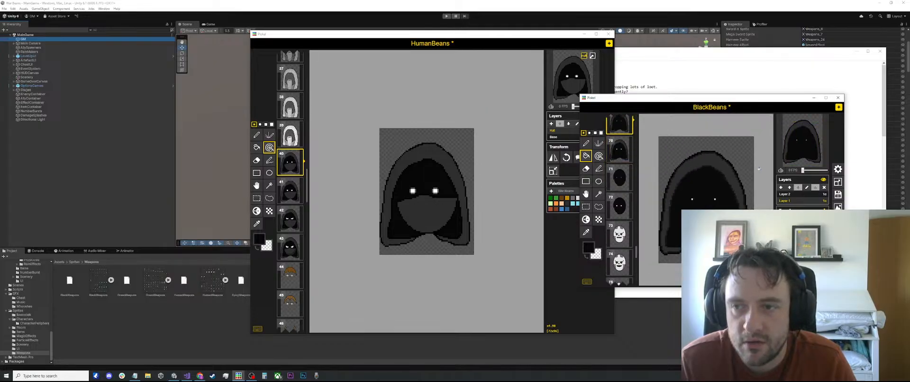
key("ctrl+a")
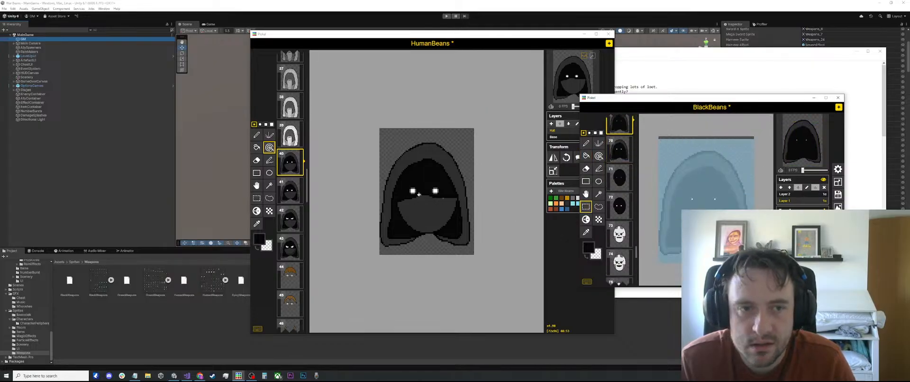
left_click(514, 152)
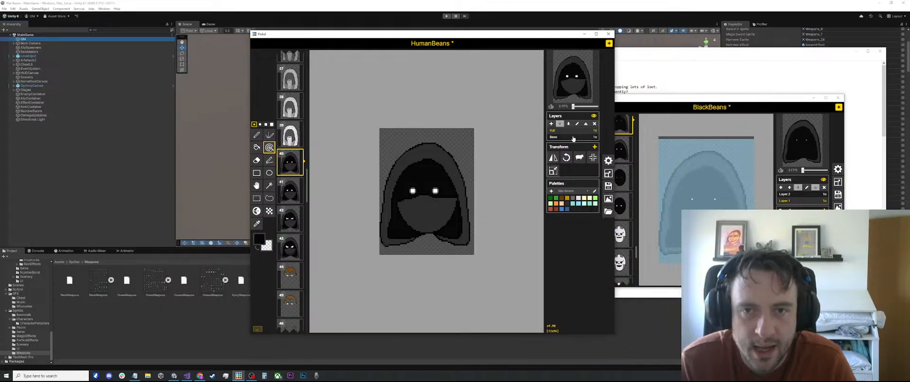
key("ctrl+v")
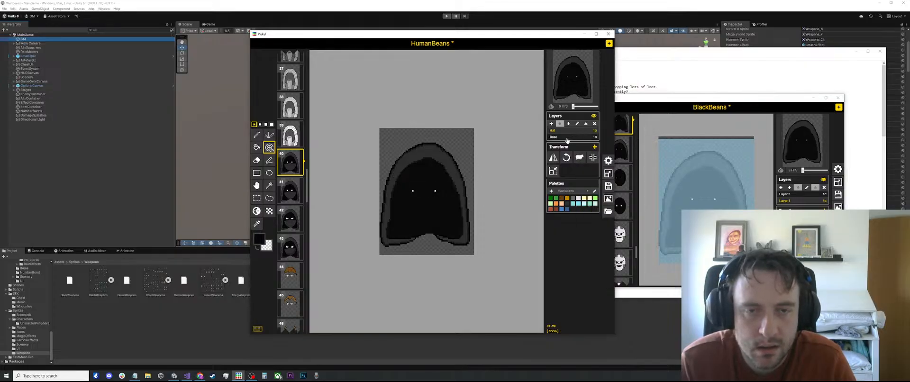
key("ctrl+z")
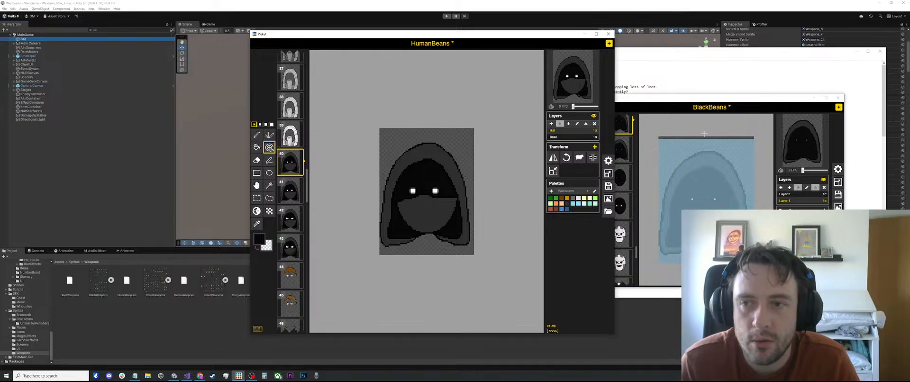
Select only the upper part of the hood on BlackBeans frame 69 and ready rectangle selection in HumanBeans
left_click(704, 134)
left_click_drag(754, 137, 657, 194)
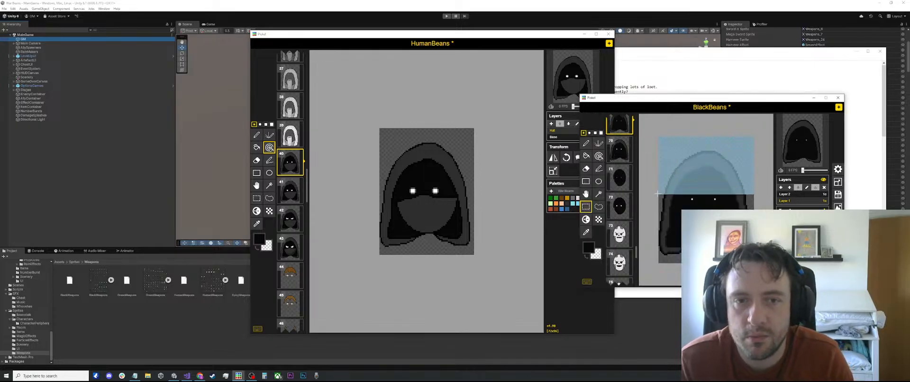
left_click(500, 144)
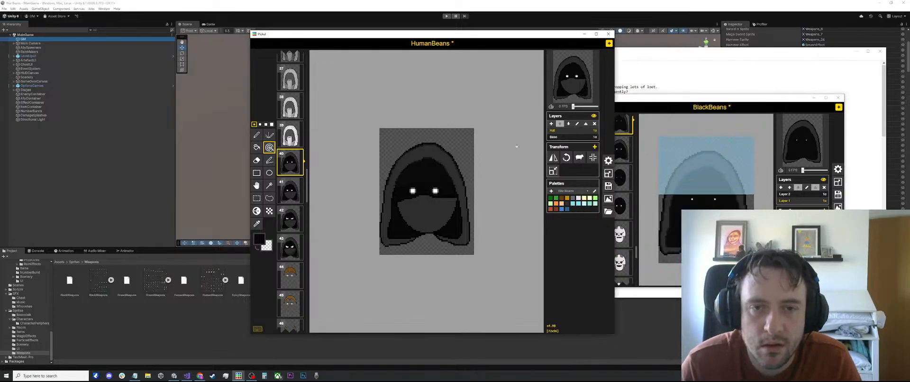
key("s")
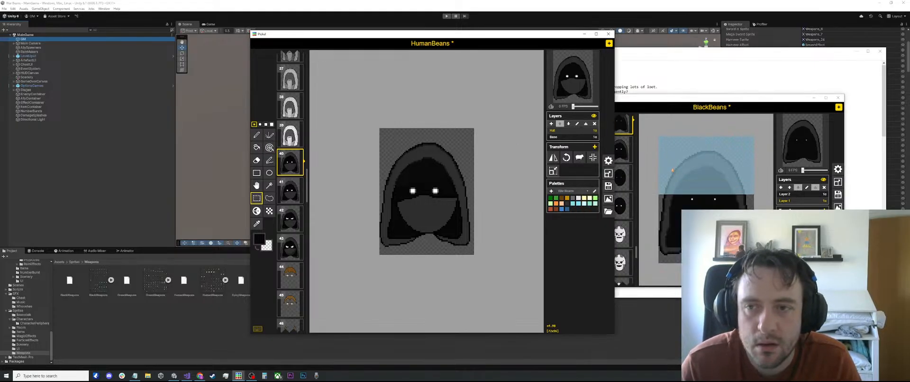
Inspect the eyes and hood interiors on HumanBeans frames 41 to 43 and look through the remaining BlackBeans frames
left_click(289, 191)
left_click(290, 220)
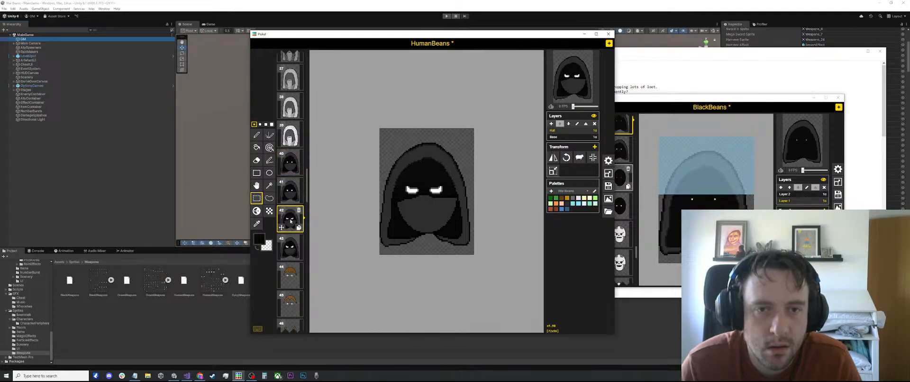
scroll(365, 178, "up", 5)
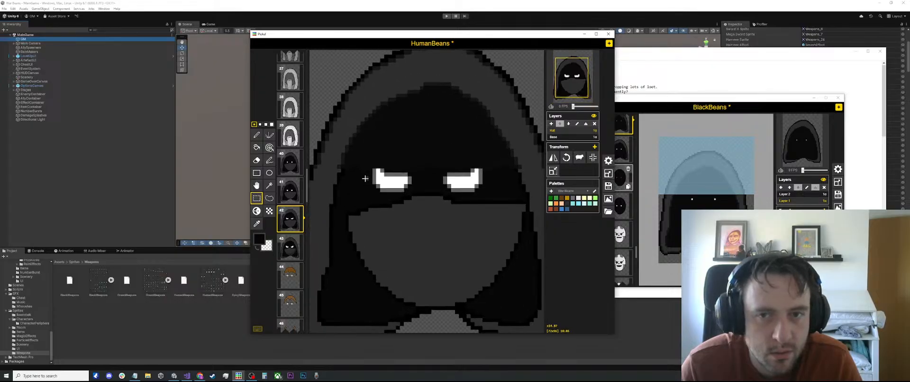
scroll(365, 178, "down", 1)
scroll(365, 178, "down", 1)
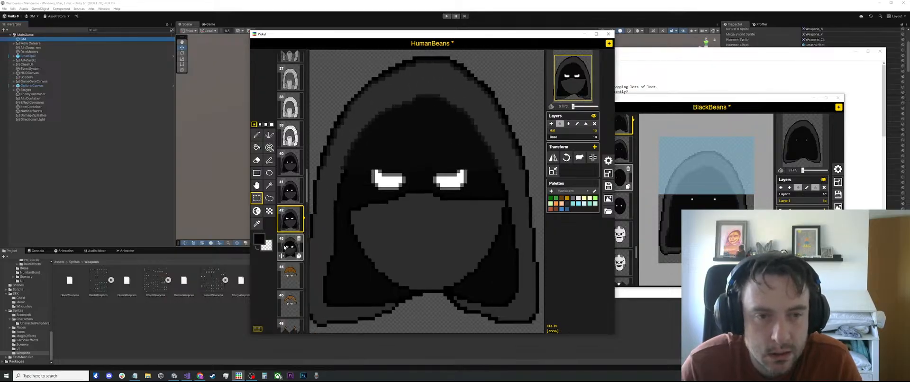
left_click(285, 250)
scroll(419, 163, "down", 3)
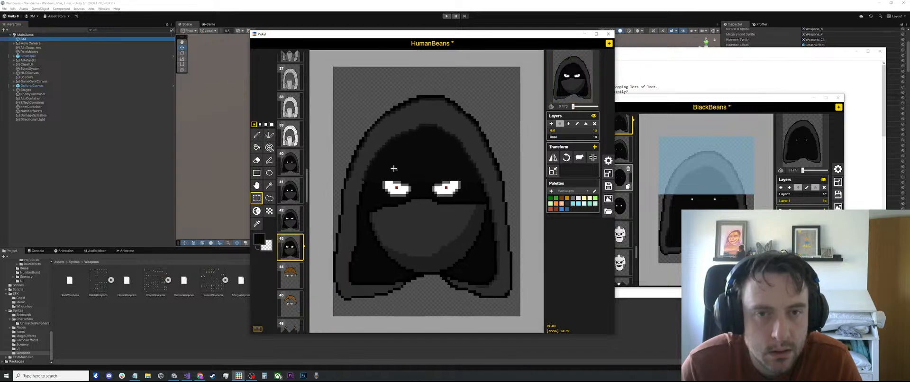
scroll(355, 178, "up", 6)
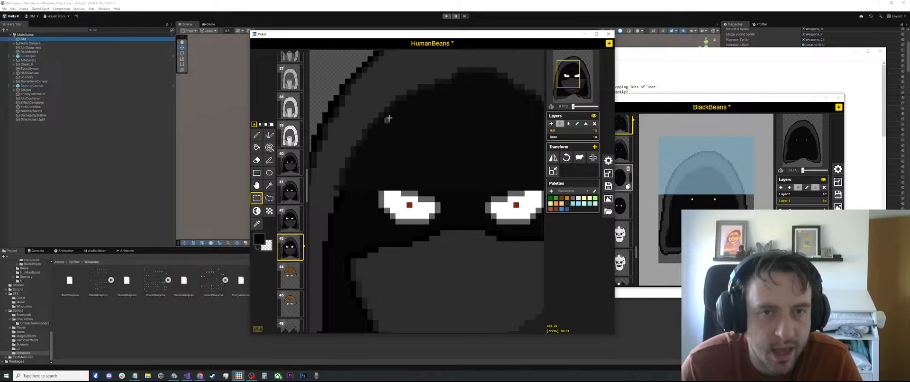
scroll(469, 82, "down", 6)
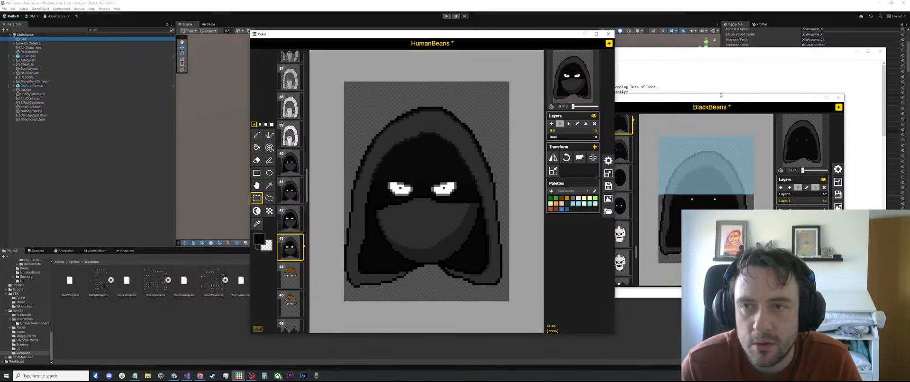
scroll(624, 209, "down", 5)
scroll(624, 210, "down", 3)
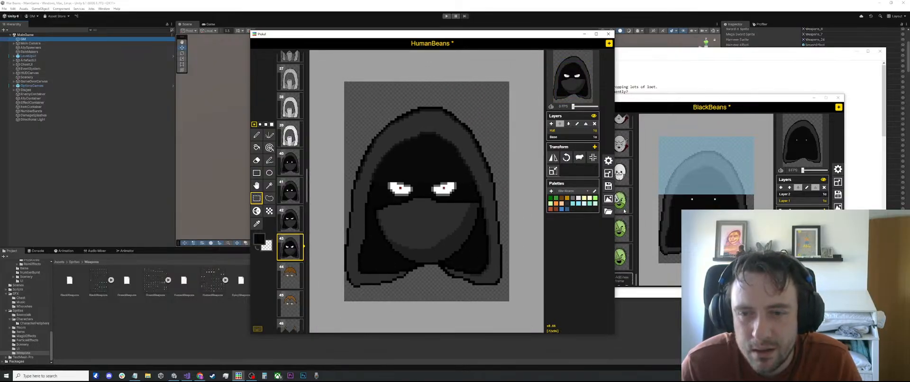
Try out rectangular selections over the hooded head on BlackBeans frame 69 and clear them
left_click(671, 101)
left_click(690, 192)
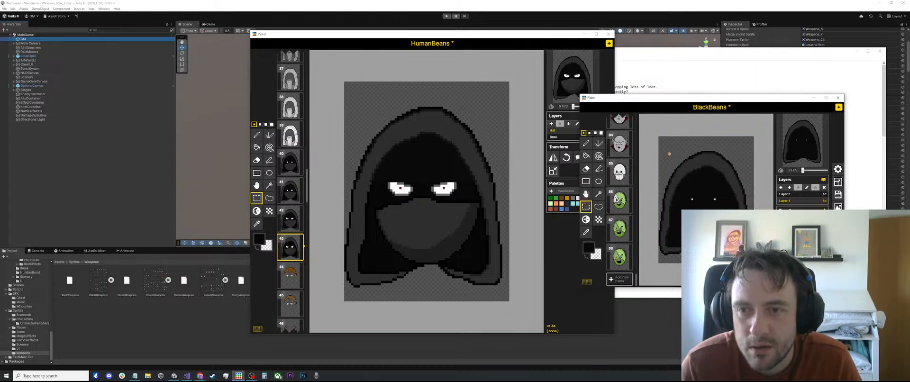
left_click_drag(659, 137, 753, 195)
left_click_drag(658, 261, 739, 166)
left_click(740, 163)
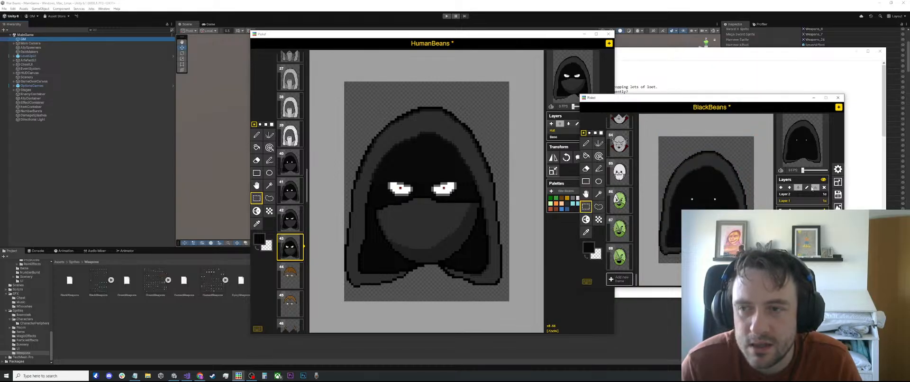
Open a new sprite editor window and load the SpicyBeans sprite file from the Characters folder
left_click(838, 107)
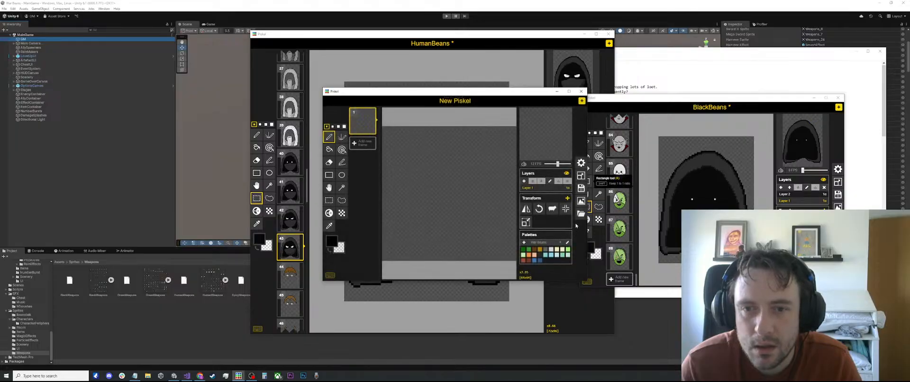
left_click(511, 213)
left_click(537, 162)
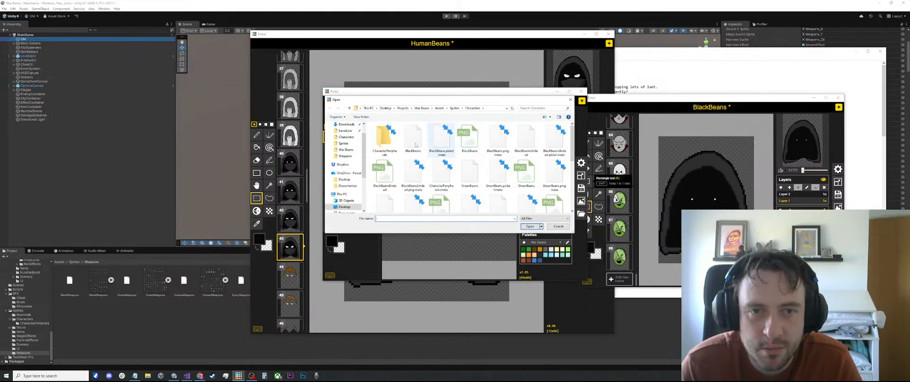
scroll(468, 135, "down", 3)
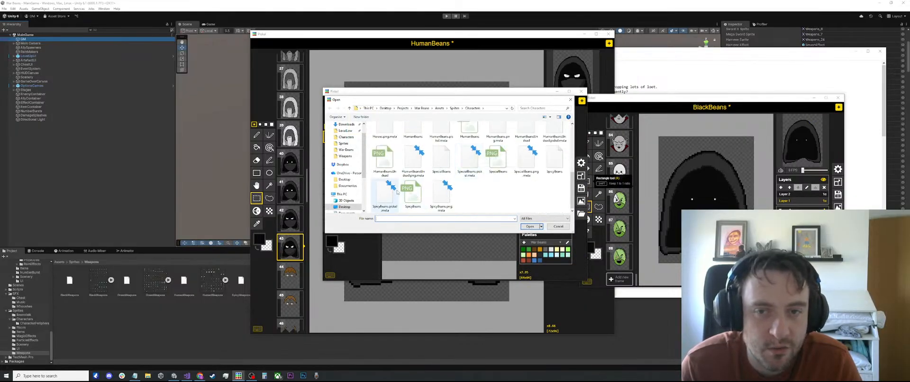
double_click(545, 156)
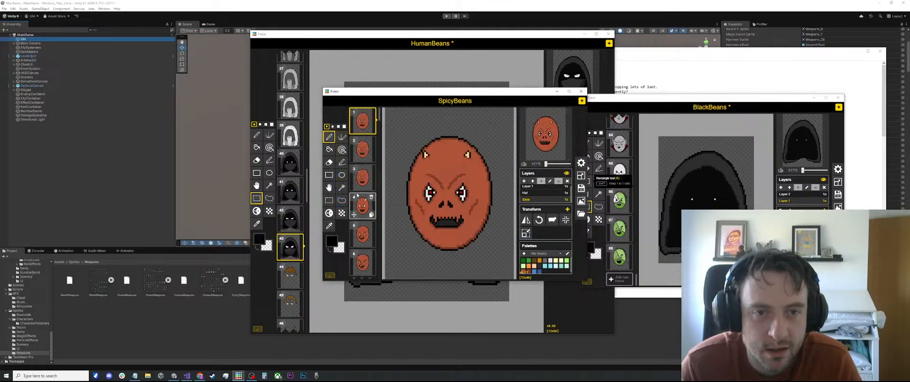
Look through the hooded heads in SpicyBeans, make the Hat layer active and go to frame 17
scroll(371, 160, "down", 5)
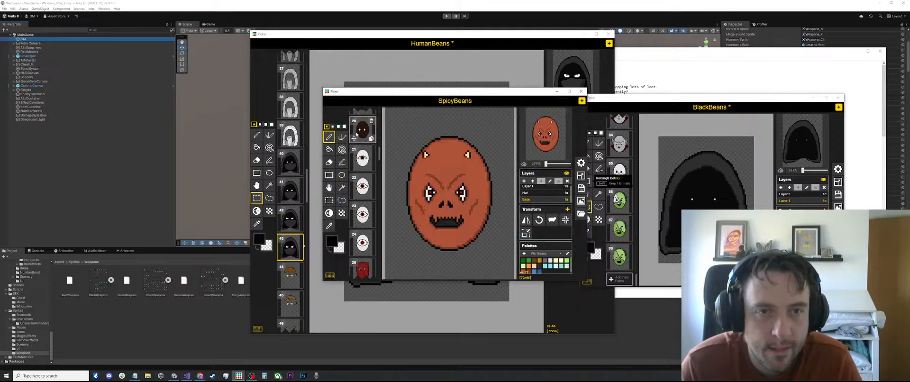
left_click(358, 134)
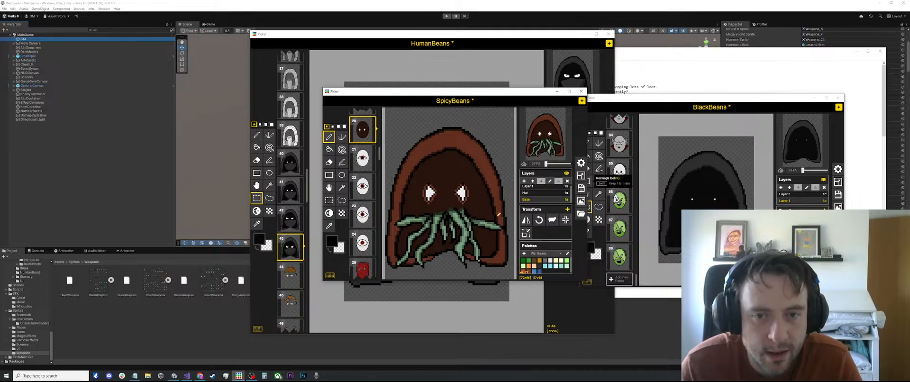
left_click(525, 192)
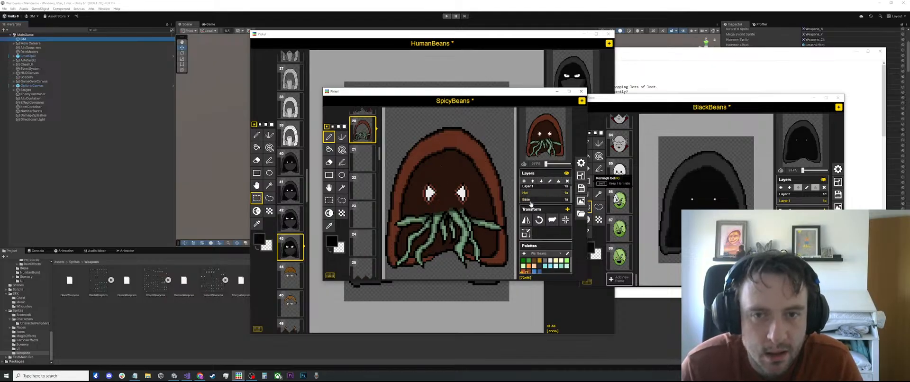
left_click(532, 199)
left_click(533, 193)
scroll(406, 164, "up", 2)
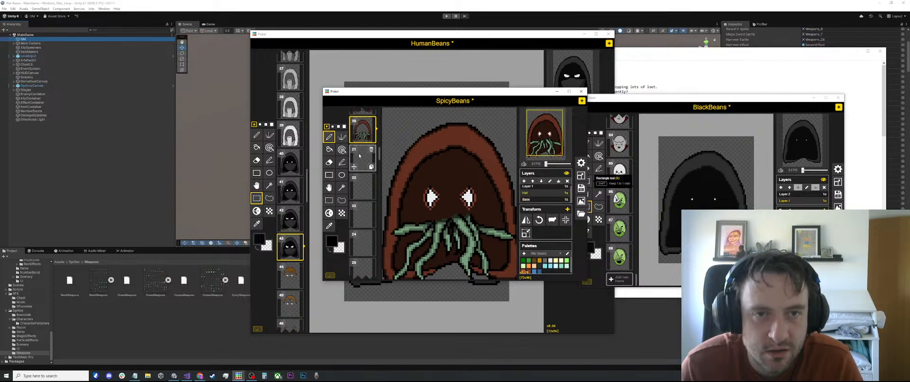
scroll(367, 156, "up", 5)
left_click(360, 179)
scroll(499, 140, "down", 2)
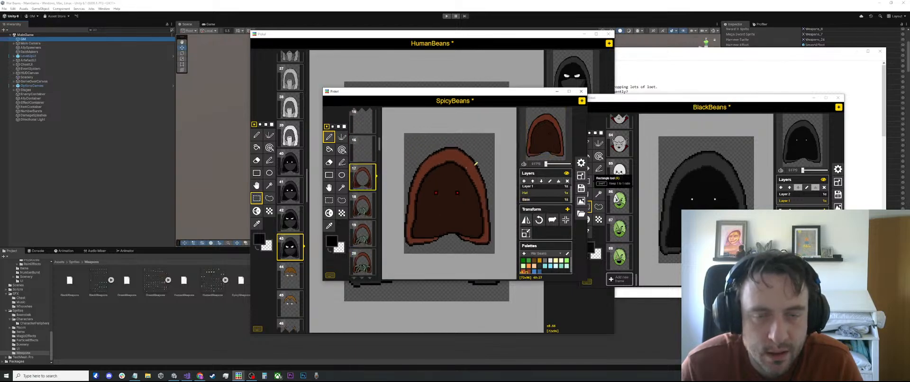
Copy the upper part of the hood from SpicyBeans frame 17 and paste it onto HumanBeans frame 43
key("s")
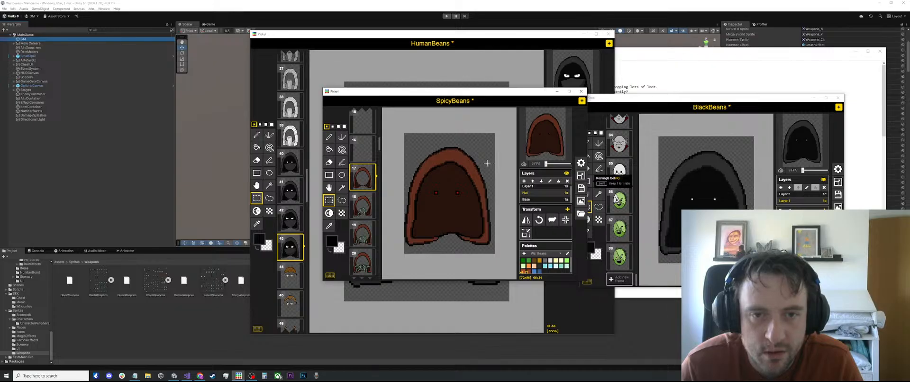
left_click_drag(493, 139, 393, 185)
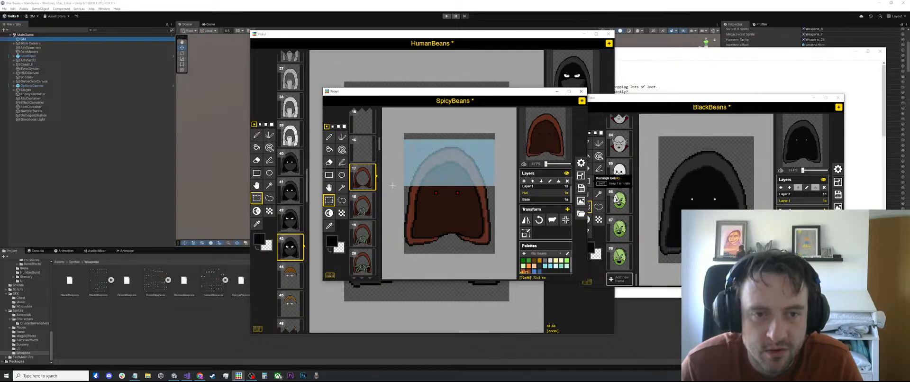
left_click_drag(439, 93, 675, 90)
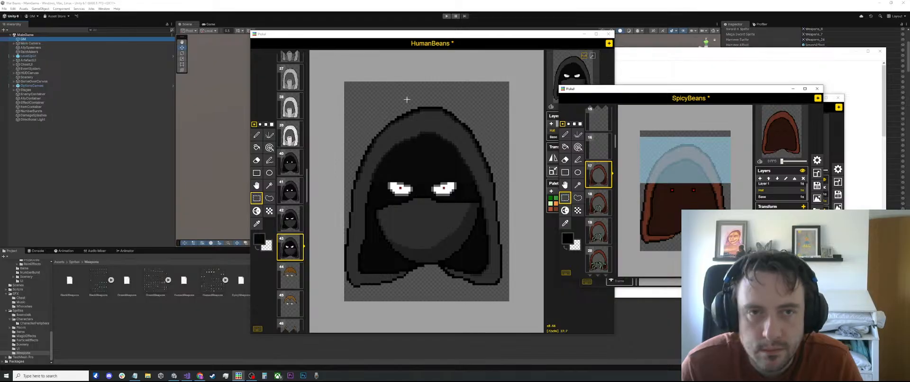
left_click(414, 44)
key("ctrl+v")
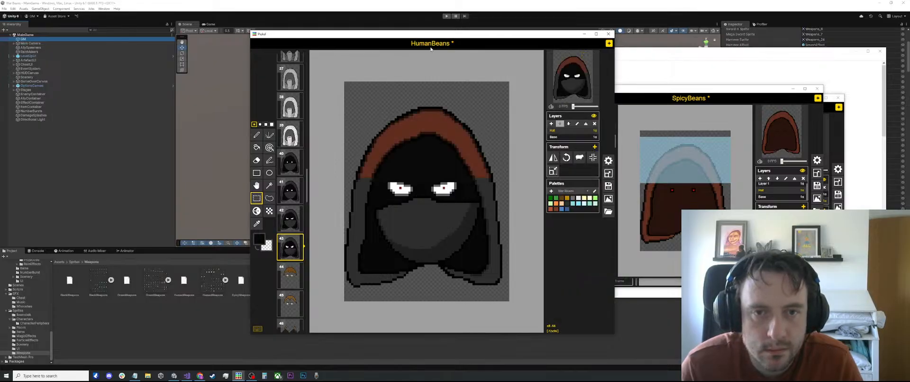
Copy the hood's right side from SpicyBeans frame 17 below the upper arch and paste it onto HumanBeans frame 43
left_click(700, 102)
left_click_drag(726, 163, 717, 203)
left_click(743, 169)
left_click_drag(728, 161, 699, 223)
left_click(465, 45)
key("ctrl+v")
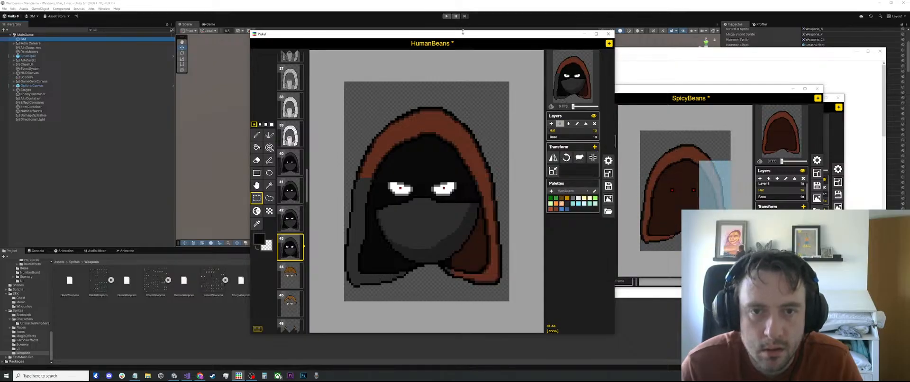
Copy the lower left part of the hood from SpicyBeans frame 17 and paste it onto HumanBeans frame 43
left_click(678, 242)
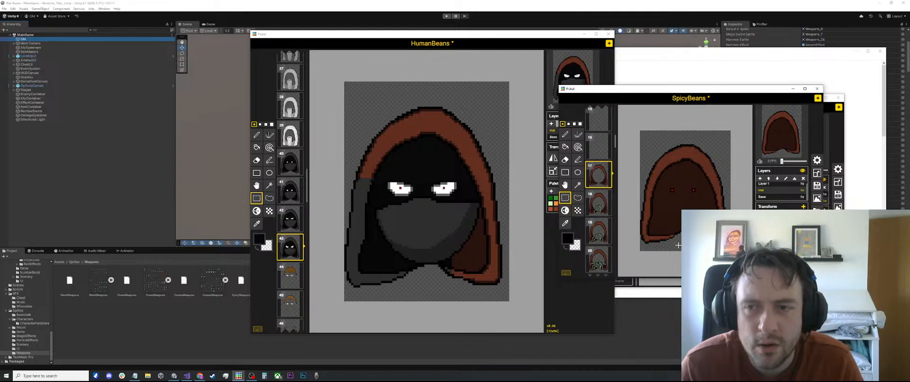
left_click_drag(681, 246, 625, 194)
key("ctrl+c")
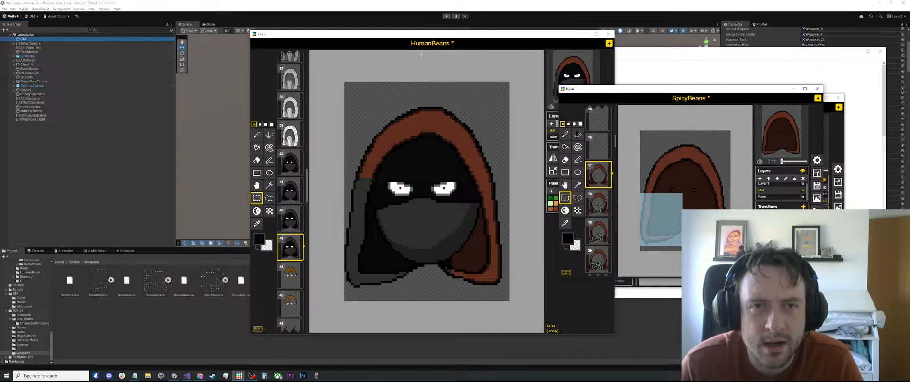
left_click(421, 35)
key("ctrl+v")
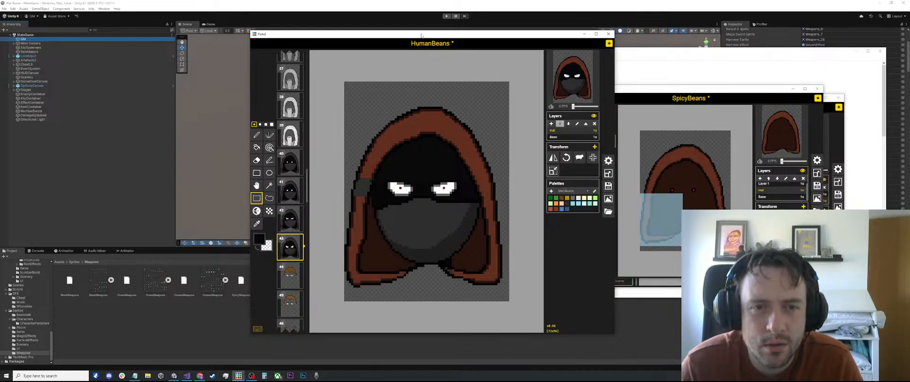
Fill the remaining grey gap on the left of HumanBeans frame 43's hood with the matching piece of the SpicyBeans hood
left_click(651, 164)
left_click_drag(642, 160, 665, 202)
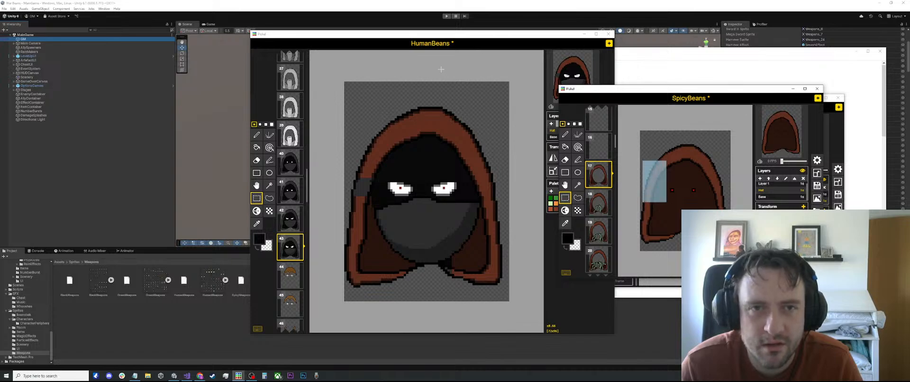
key("ctrl+c")
left_click(432, 34)
key("ctrl+v")
scroll(414, 209, "up", 2)
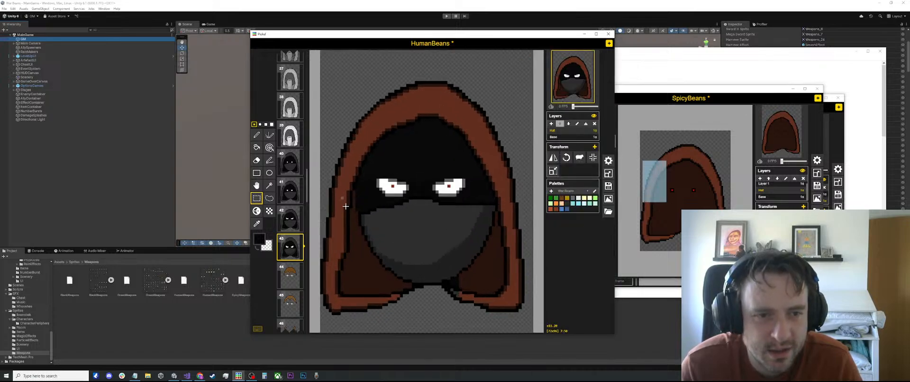
Sample the grey at the eye's edge on the Hat layer of frame 43 and touch up the eye outlines with the pen
left_click(564, 136)
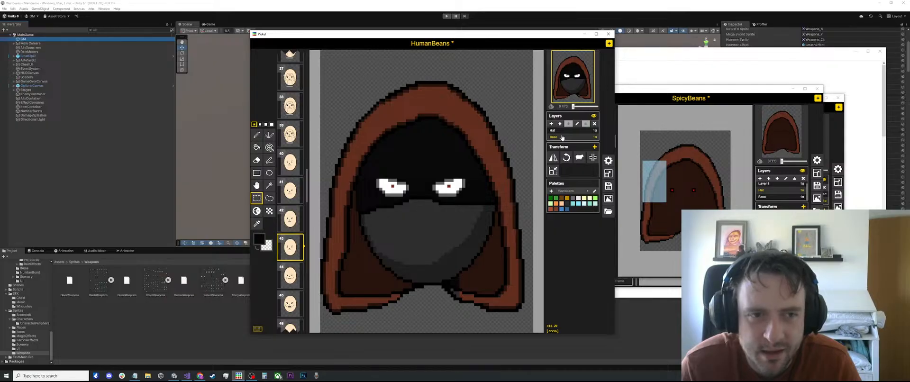
left_click(560, 131)
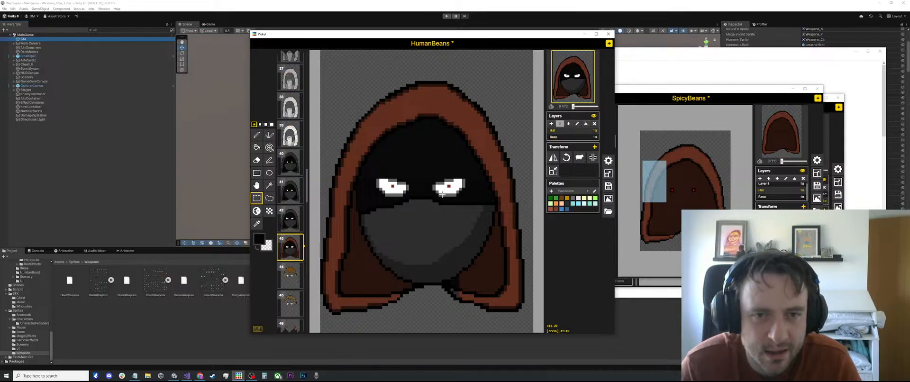
scroll(442, 194, "up", 2)
key("o")
scroll(443, 183, "up", 1)
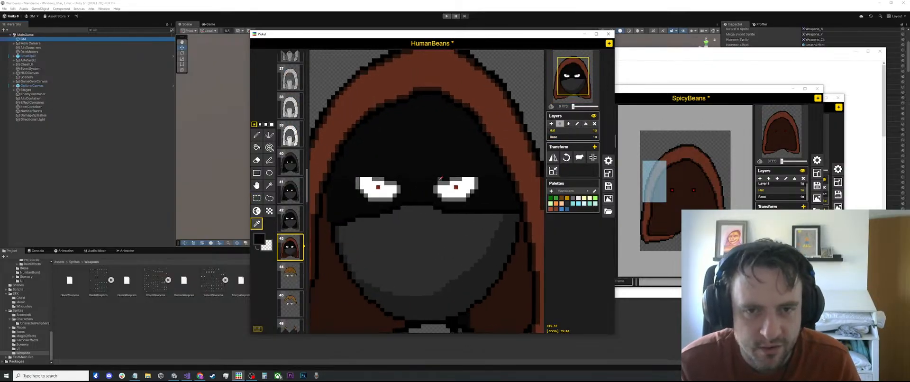
left_click(442, 181)
key("p")
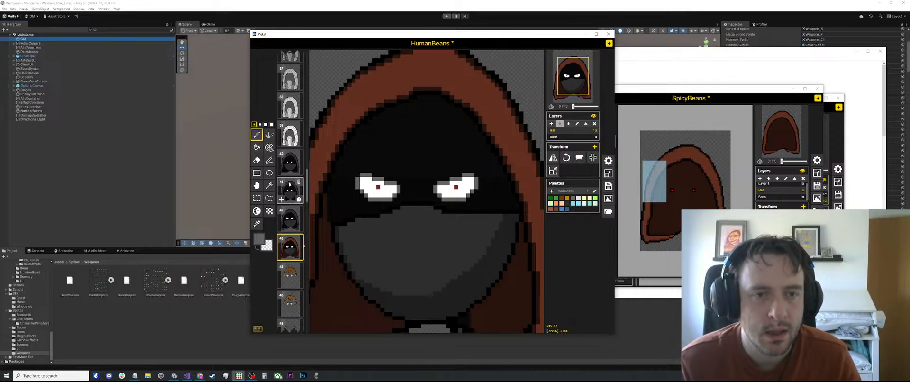
Sample the hood grey from frame 42 and replace the red-brown of frame 43's outer hood with it
key("Up")
key("o")
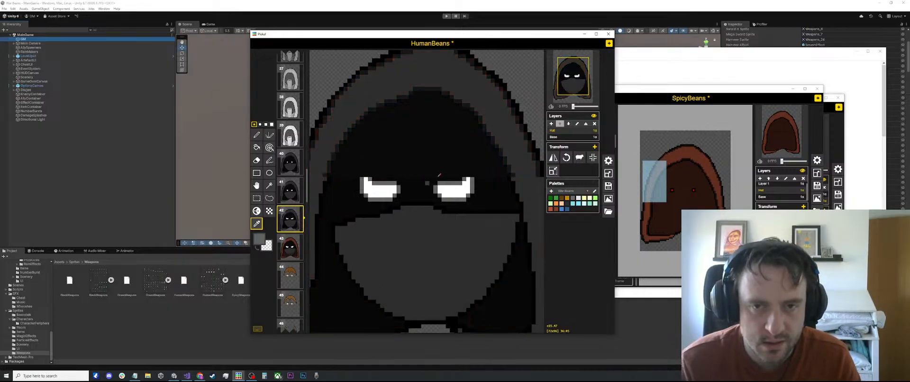
left_click(506, 131)
key("Down")
key("a")
left_click(358, 113)
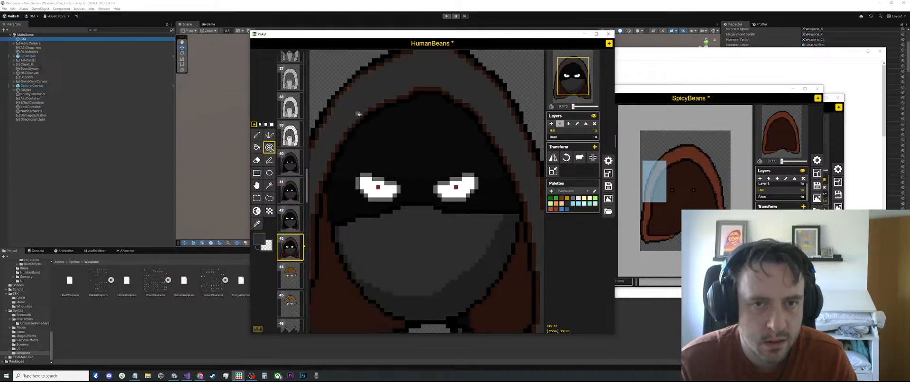
Try recolouring the brown inner hood and its edge on frame 43 with the black outline colour from frame 42, and undo it
scroll(359, 114, "down", 3)
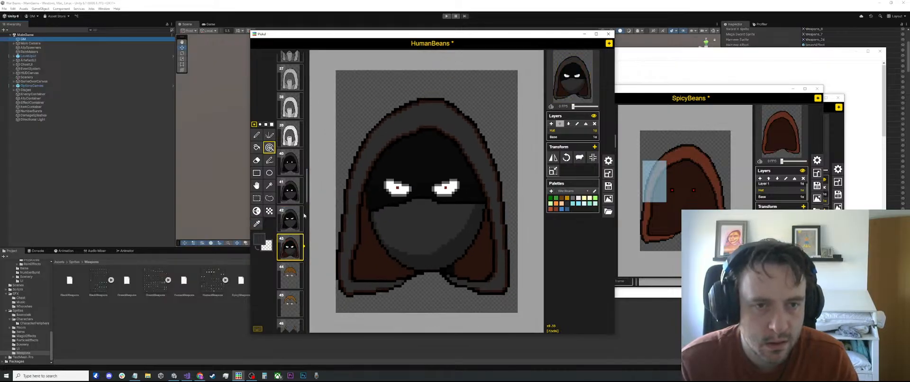
left_click(289, 221)
key("o")
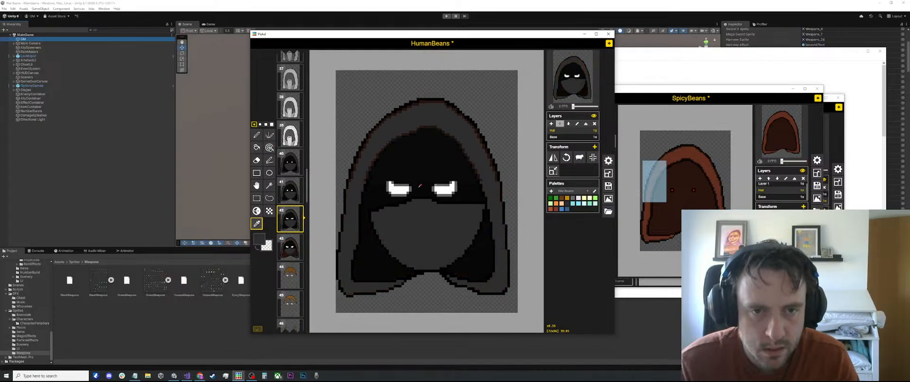
left_click(354, 168)
key("Down")
key("a")
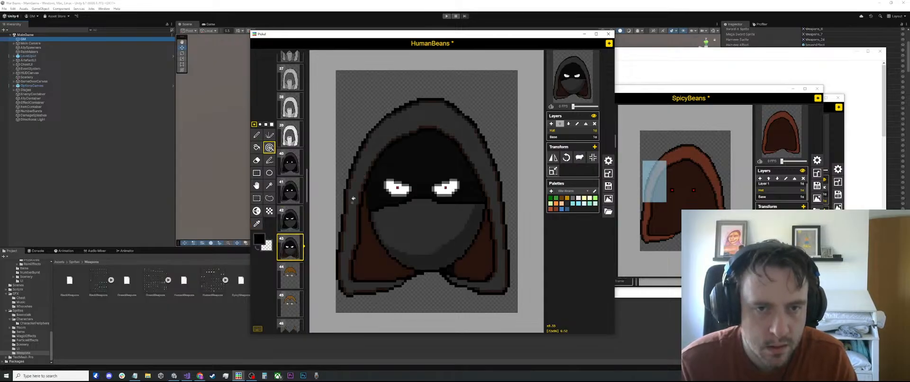
left_click(359, 191)
key("ctrl+z")
left_click(358, 193)
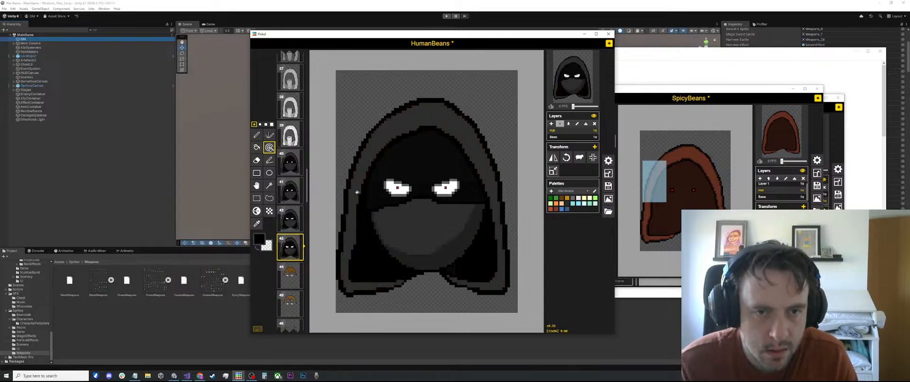
scroll(429, 242, "up", 2)
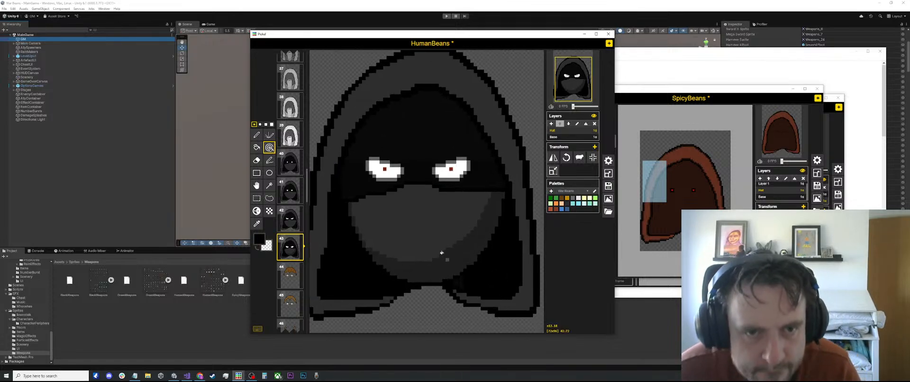
key("ctrl+z")
Sample the dark hood shade from frame 42 and replace the brown inner hood colours on frame 43 with it
left_click(292, 221)
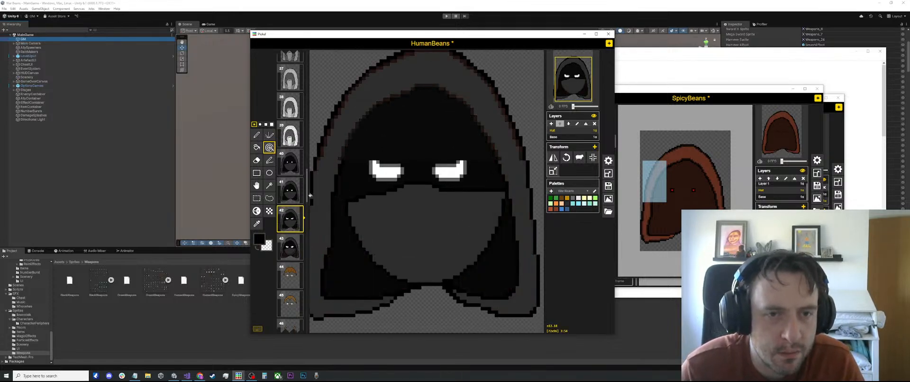
key("o")
left_click(324, 144)
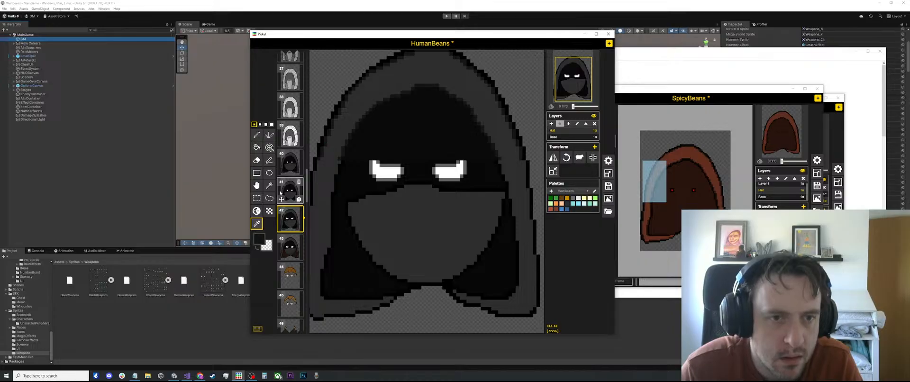
left_click(290, 246)
key("a")
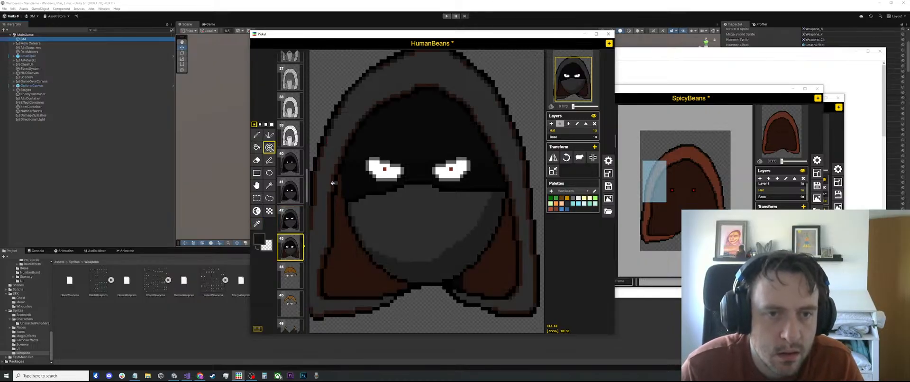
scroll(334, 176, "down", 2)
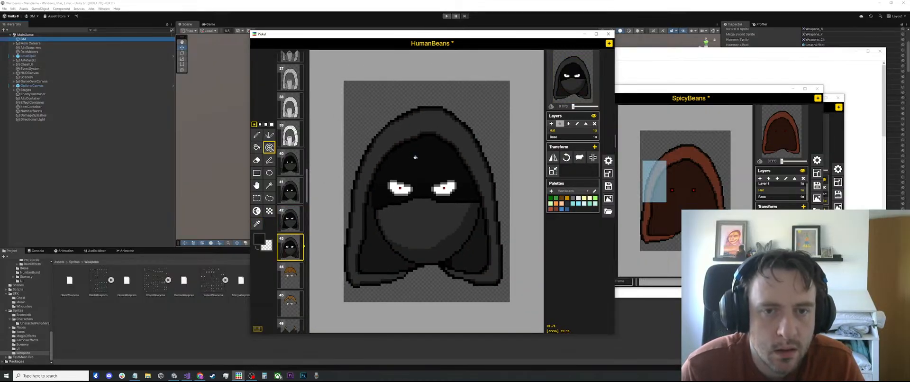
scroll(436, 237, "up", 2)
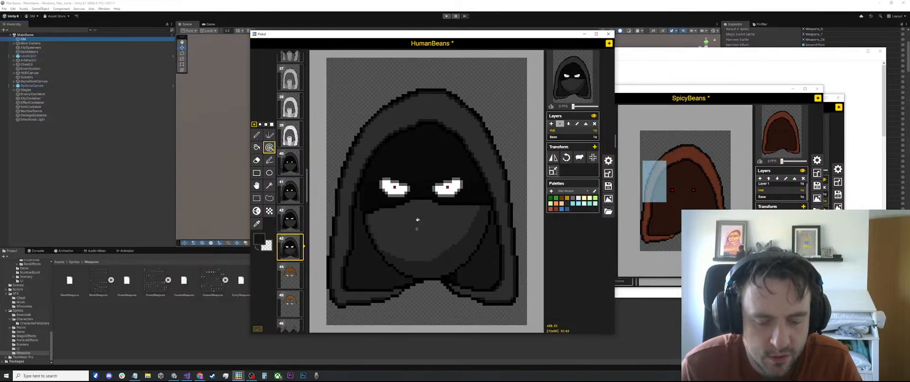
Recolour the remaining inner hood areas of frame 43 with the dark hood shade and compare the result with frame 42
left_click(363, 267)
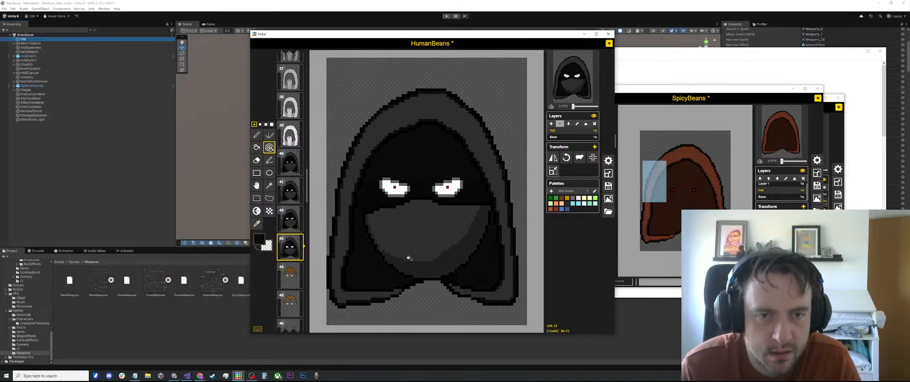
key("b")
left_click(480, 255)
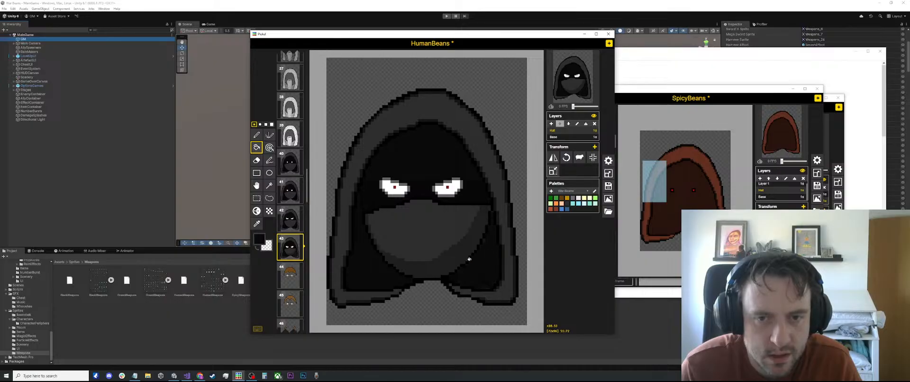
scroll(474, 255, "down", 3)
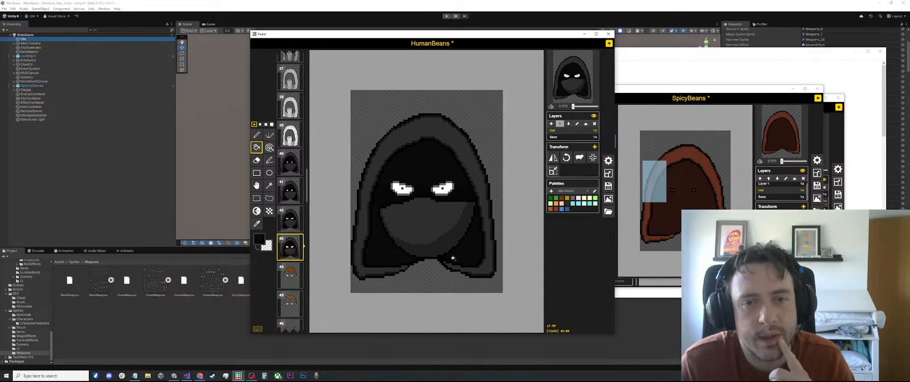
left_click(289, 220)
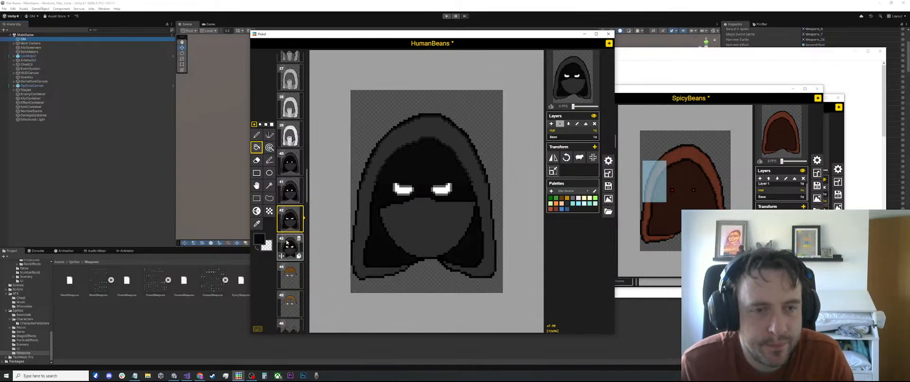
left_click(287, 242)
Copy the lower part of frame 43's hood, below the eyes, onto frames 42, 41 and 40 in the same place
key("s")
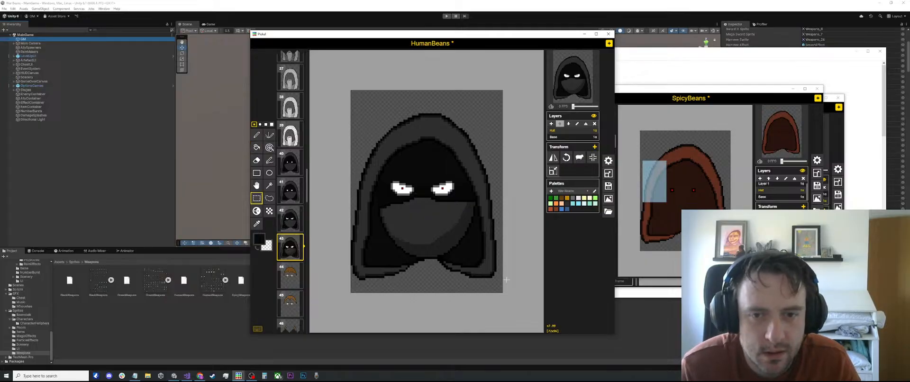
left_click_drag(505, 287, 331, 200)
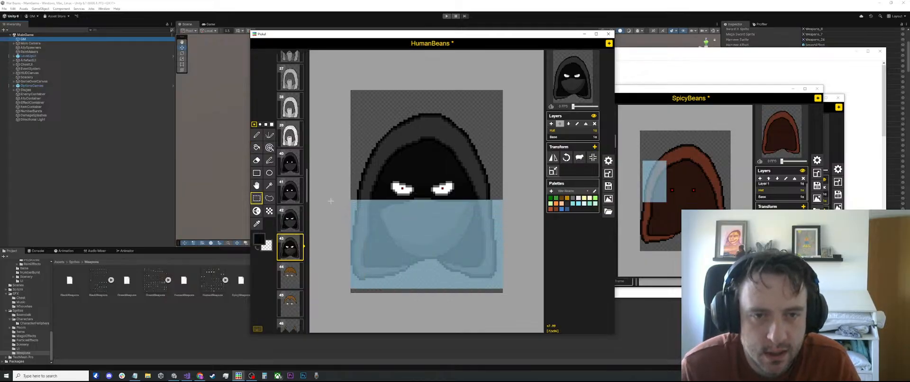
left_click(290, 218)
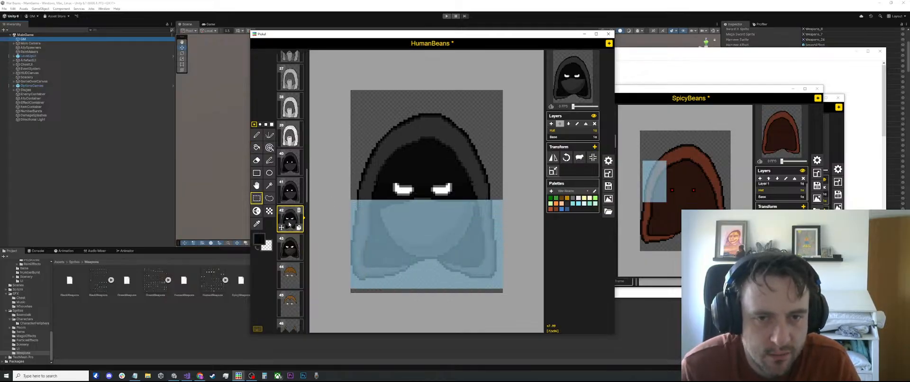
left_click(291, 190)
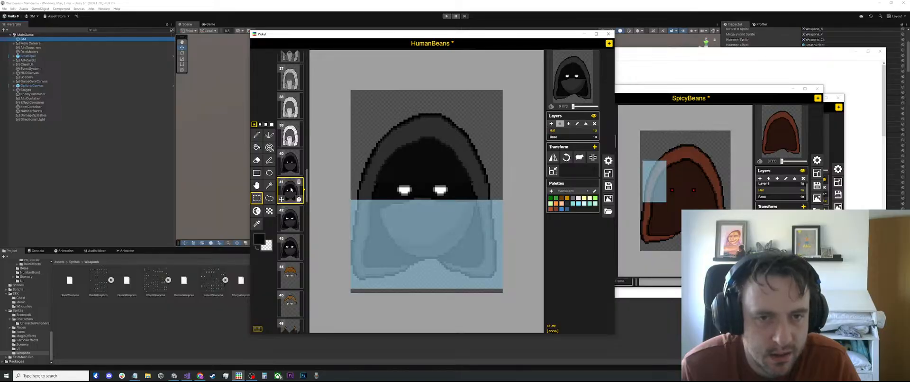
left_click(290, 247)
Copy the right side of frame 43's hood, beside the eyes, onto frames 42, 41 and 40
left_click(460, 135)
left_click_drag(510, 101, 456, 232)
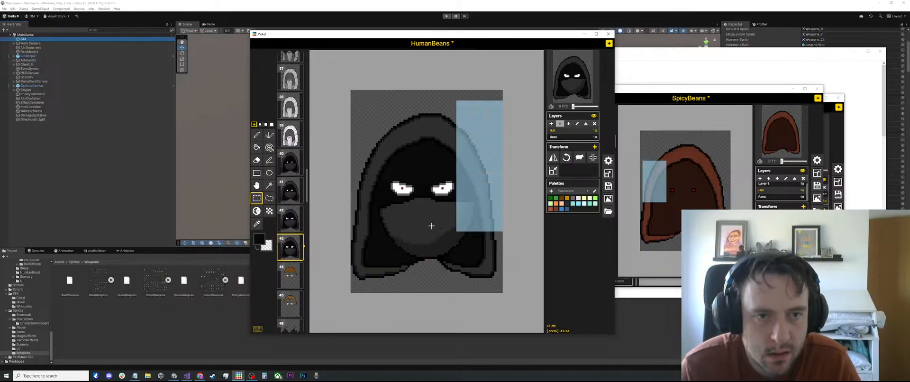
left_click(294, 218)
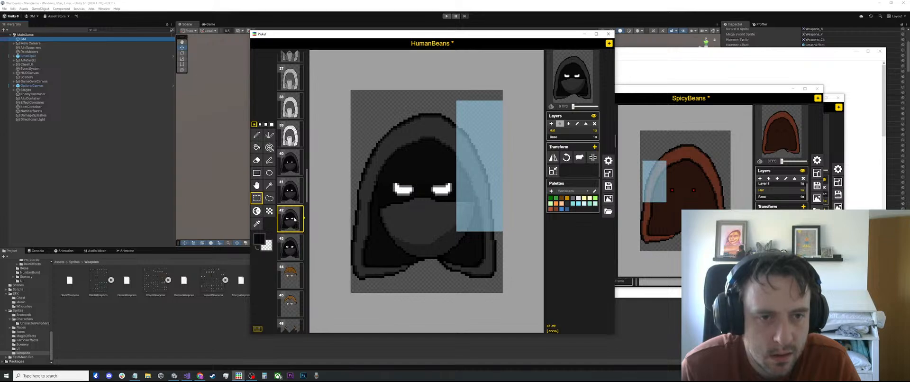
left_click(290, 191)
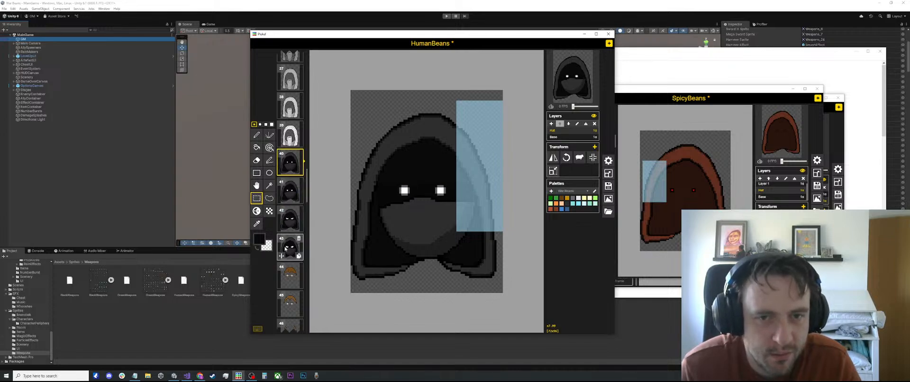
left_click(290, 247)
Copy the upper part of frame 43's hood, above the eyes, onto frames 42, 41 and 40
left_click_drag(494, 97, 345, 178)
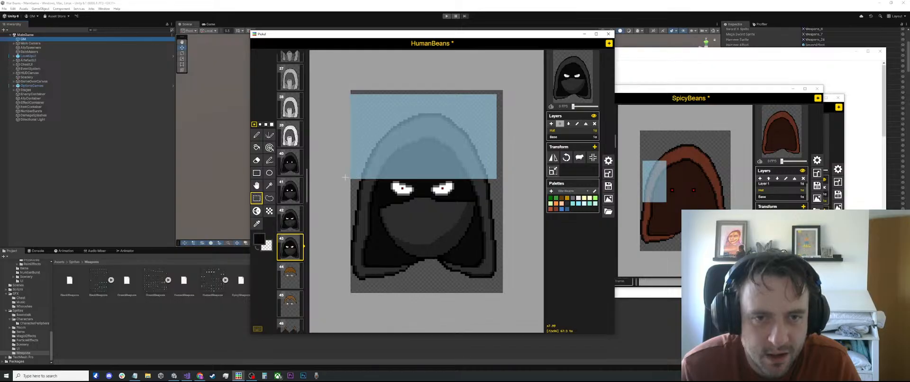
left_click(290, 219)
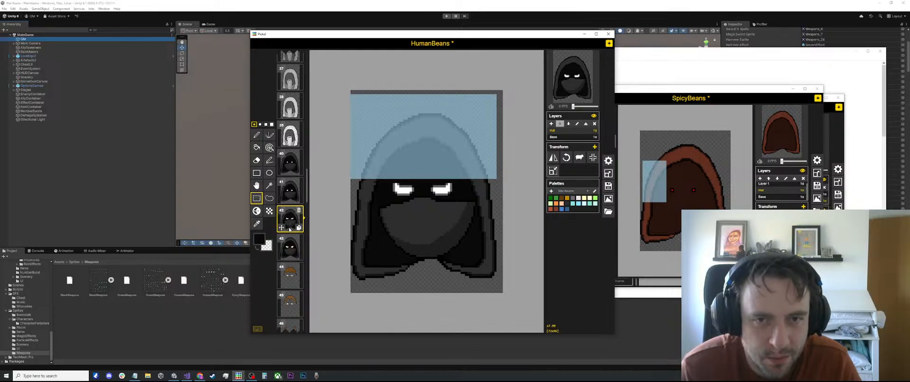
left_click(291, 191)
left_click(290, 219)
left_click(290, 247)
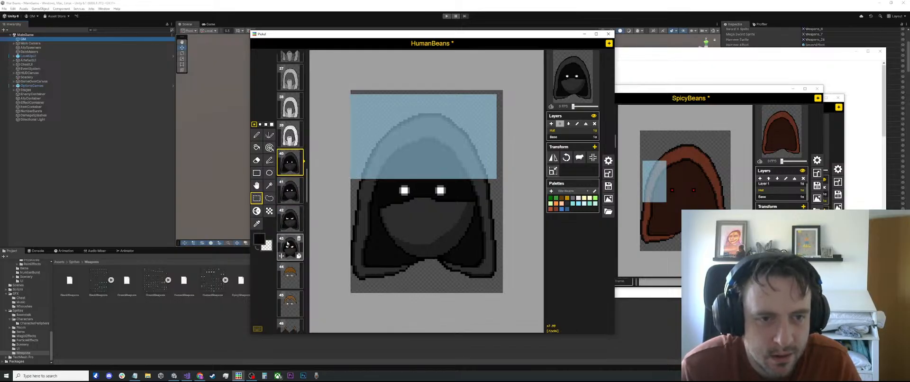
left_click(327, 198)
left_click_drag(383, 118, 381, 165)
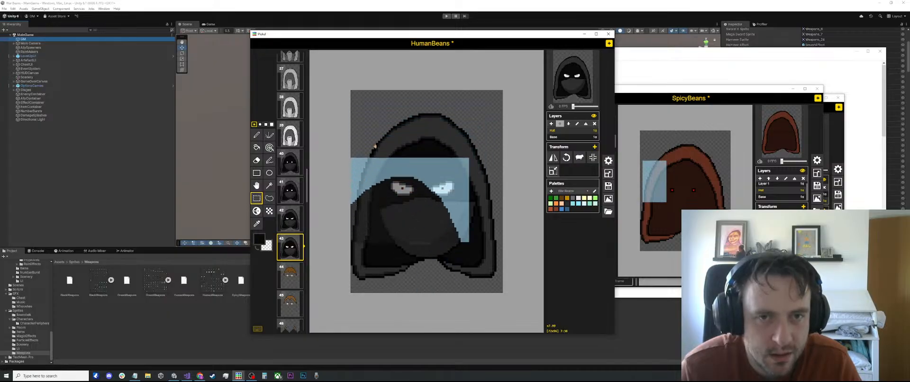
left_click(387, 106)
Copy the left side of frame 43's hood onto frames 42, 41 and 40, and clear the selection
left_click_drag(388, 103, 325, 279)
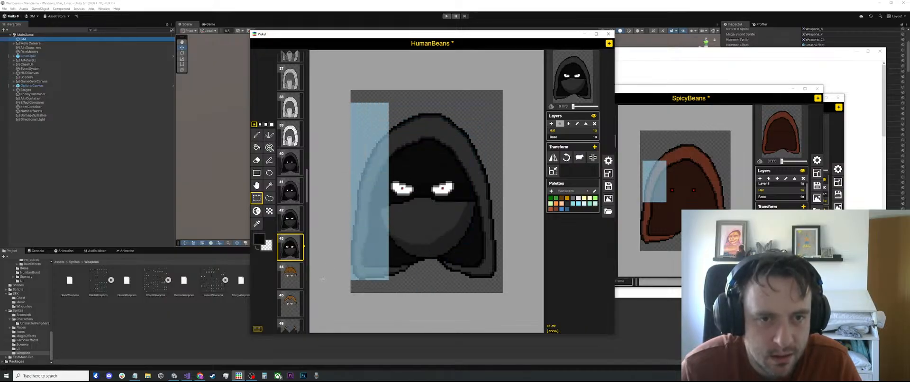
left_click(290, 219)
left_click(297, 198)
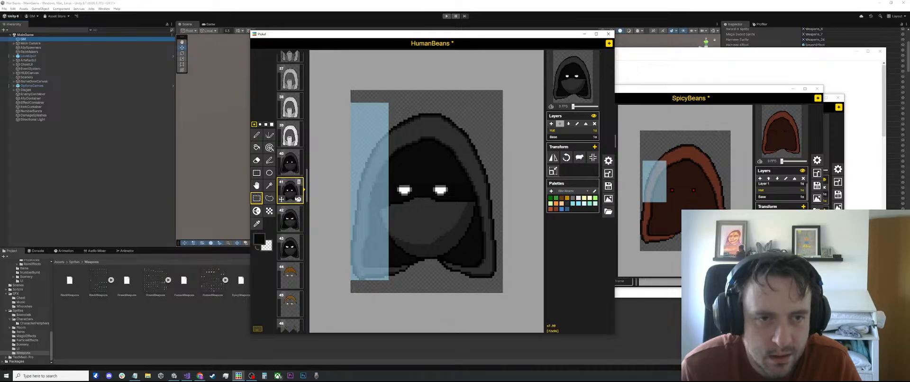
left_click(290, 164)
left_click(490, 103)
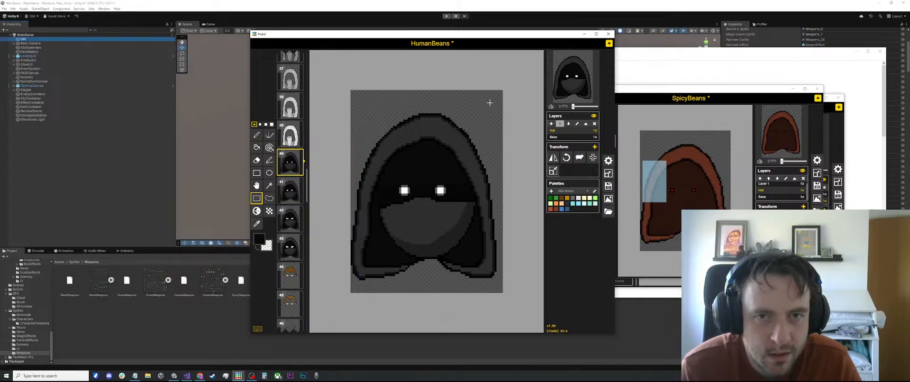
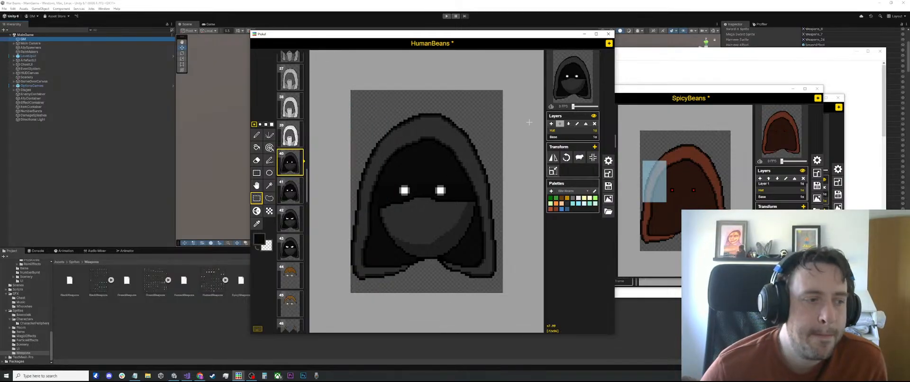
Compare the hooded frames, sample the grey of frame 42's eye outline and pencil it above the outer corners of both eyes
left_click(281, 196)
left_click(282, 224)
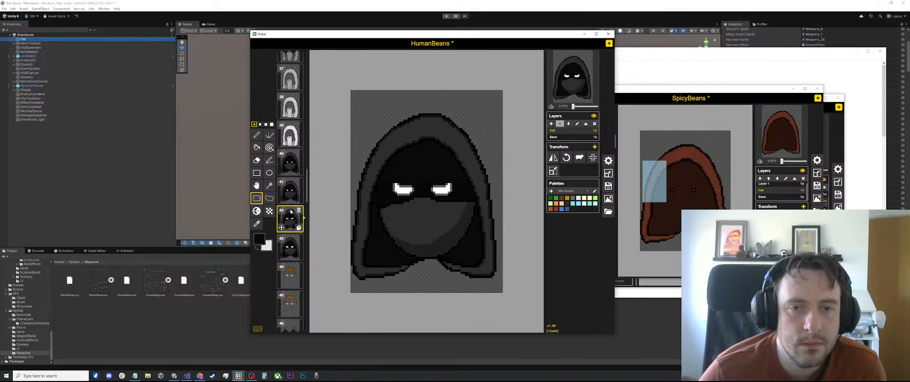
left_click(285, 243)
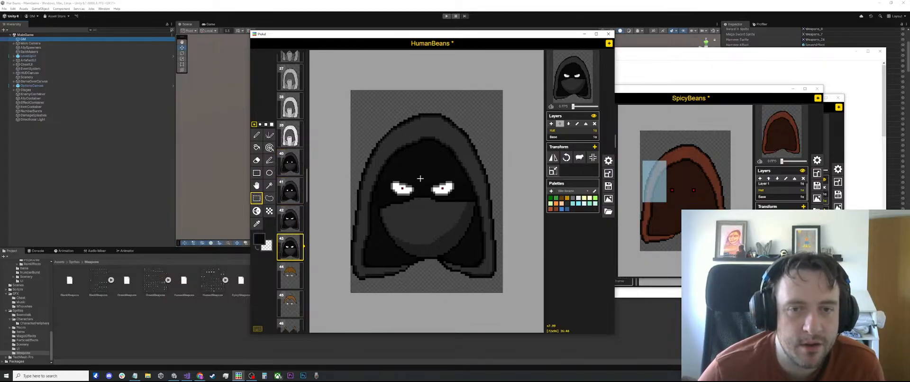
scroll(461, 172, "down", 2)
left_click(288, 221)
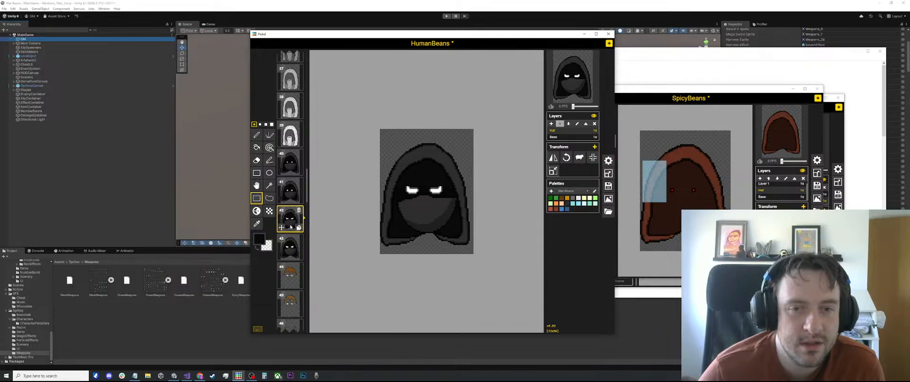
scroll(424, 198, "up", 3)
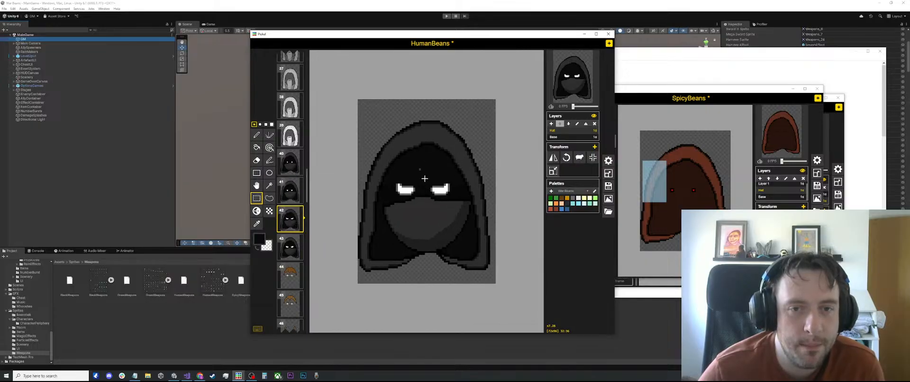
scroll(424, 198, "up", 3)
scroll(432, 190, "down", 3)
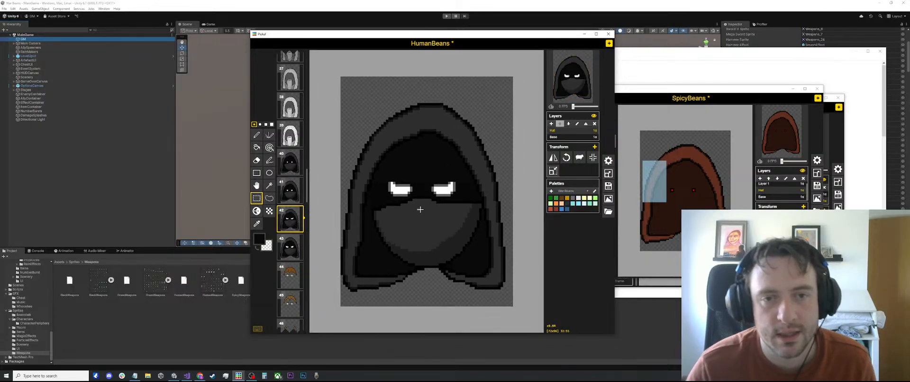
scroll(443, 176, "up", 2)
scroll(443, 176, "up", 3)
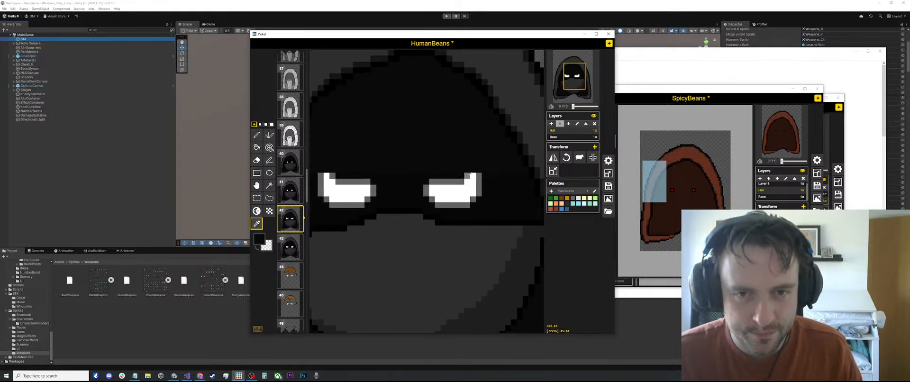
key("p")
left_click(327, 170)
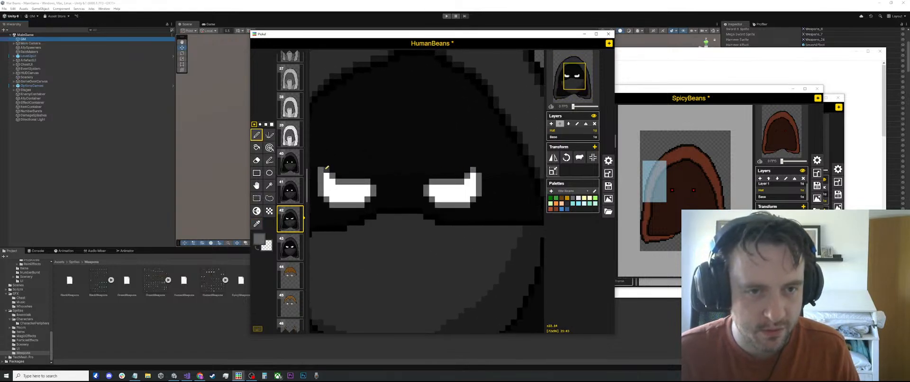
Examine the eyes and hoods of frames 41, 42 and 43 against one another for consistent progression
left_click(284, 193)
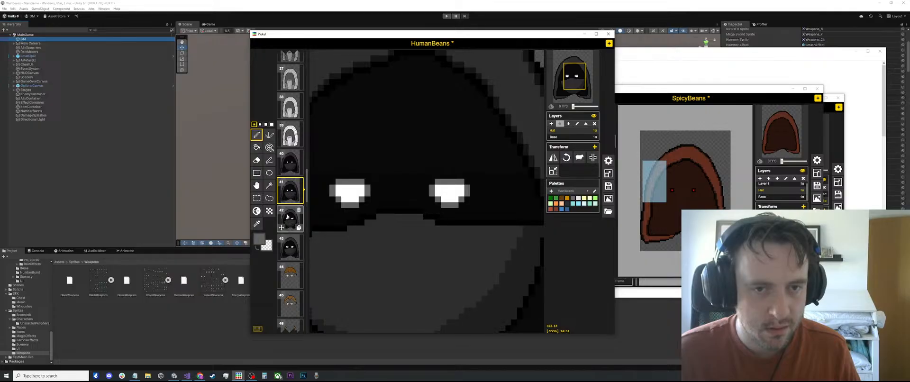
left_click(287, 216)
scroll(291, 215, "down", 7)
scroll(398, 182, "down", 3)
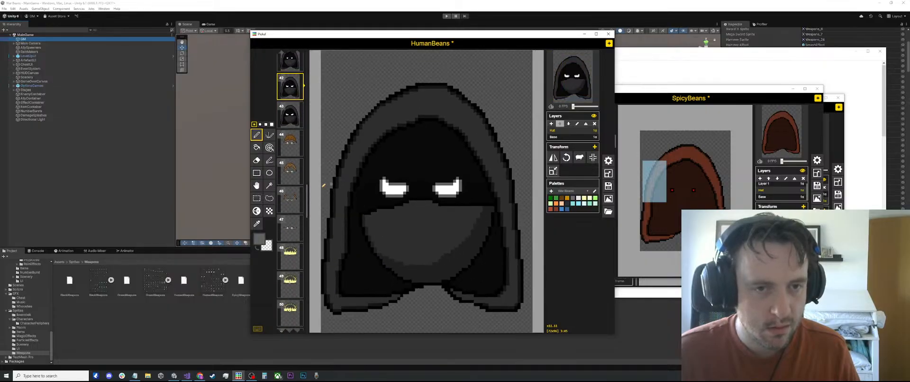
left_click(293, 118)
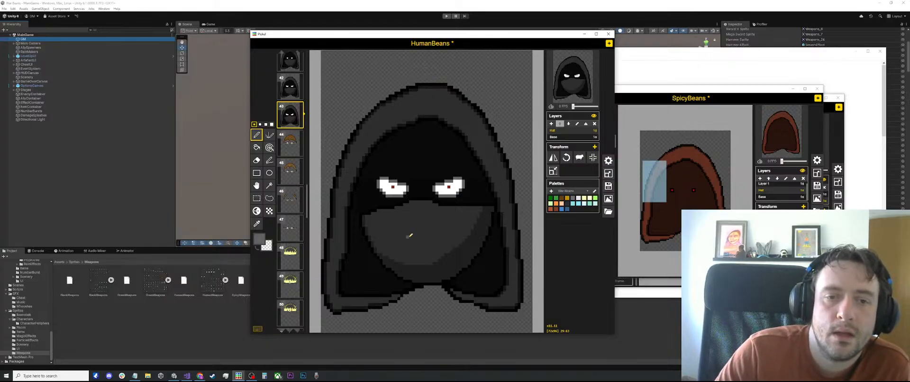
scroll(365, 194, "down", 2)
scroll(289, 175, "up", 4)
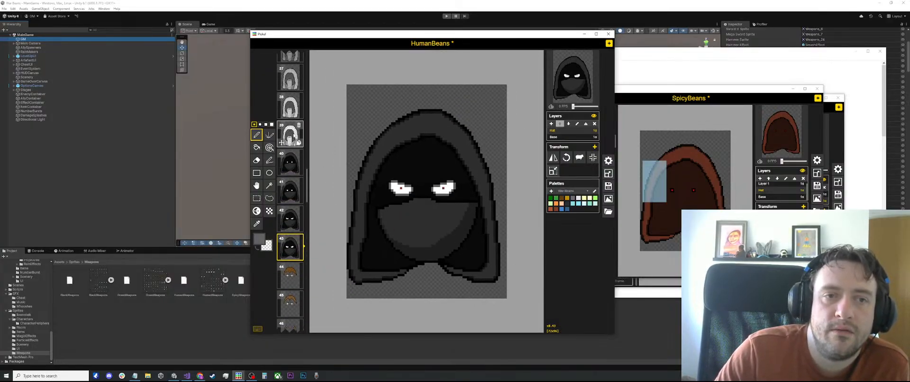
left_click(290, 218)
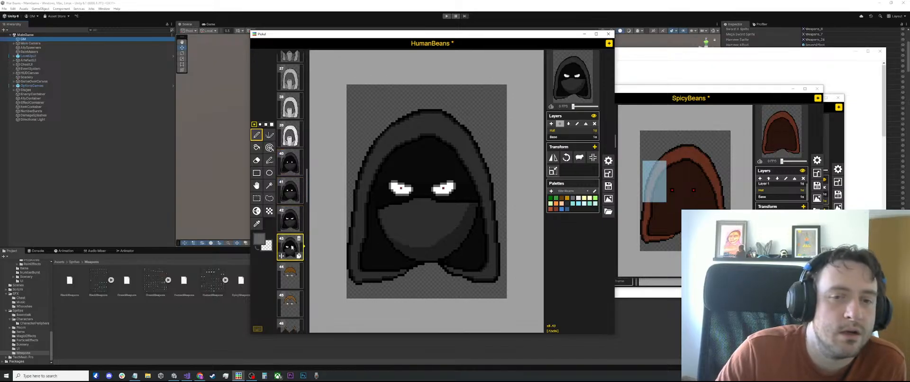
Sample the tan skin shadow below frame 44's mouth on the Base layer as the pencil colour
left_click(289, 273)
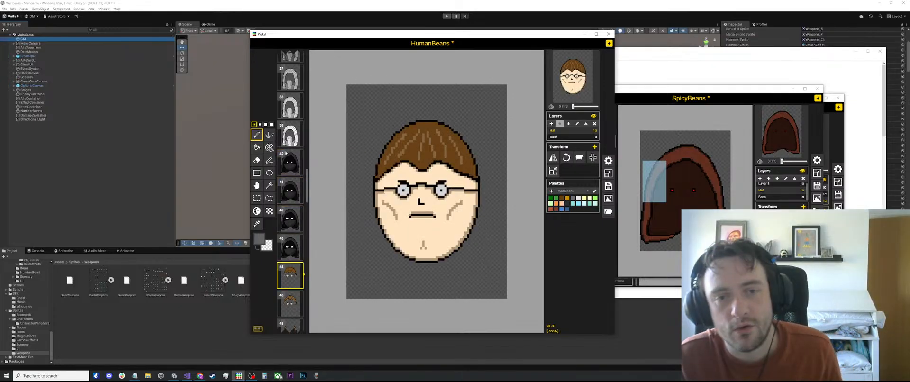
scroll(408, 202, "up", 3)
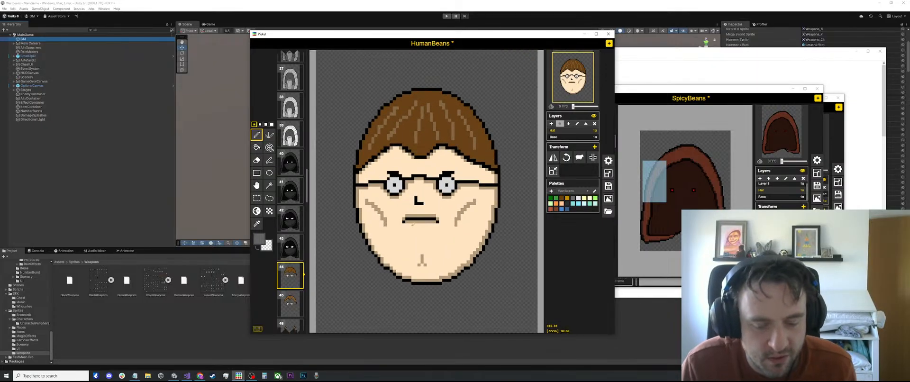
key("o")
left_click(418, 208)
key("p")
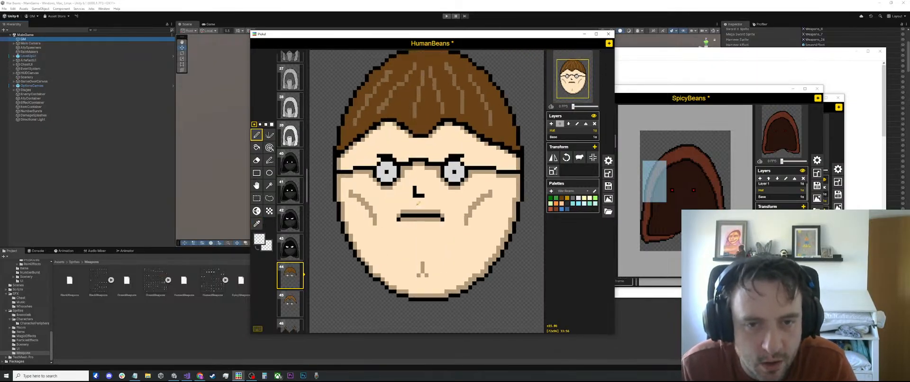
left_click(567, 137)
key("o")
left_click(427, 218)
key("p")
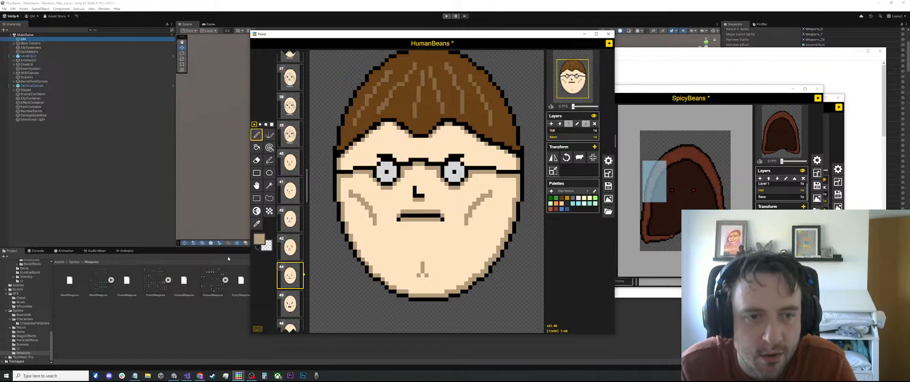
Examine the green-hatted frames 7 to 10, the crowned frame and hooded frame 40 to compare their facial features
scroll(290, 190, "up", 20)
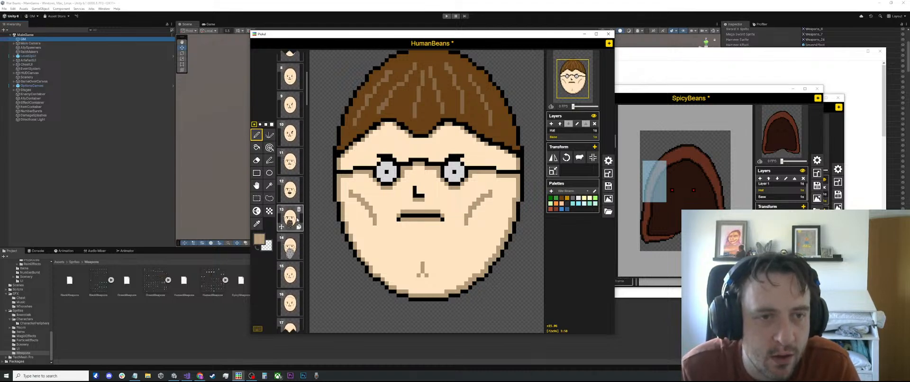
left_click(289, 160)
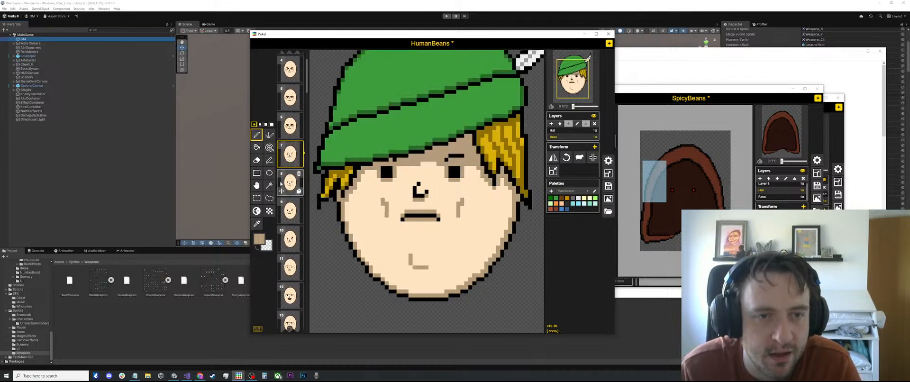
left_click(289, 184)
left_click(286, 211)
left_click(284, 240)
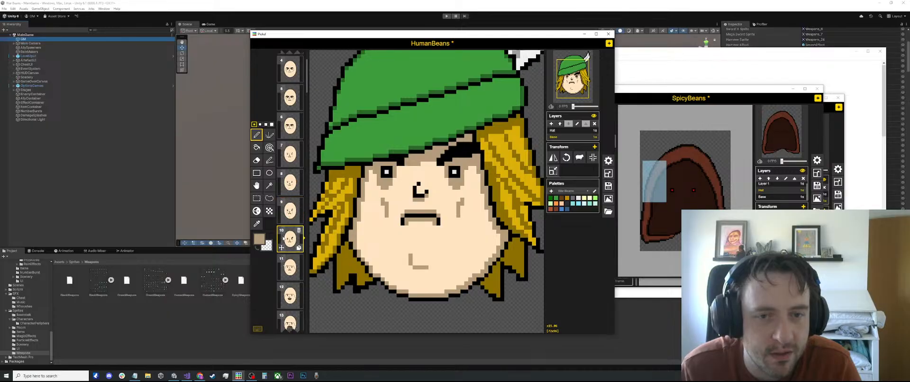
scroll(283, 239, "down", 3)
scroll(284, 227, "down", 20)
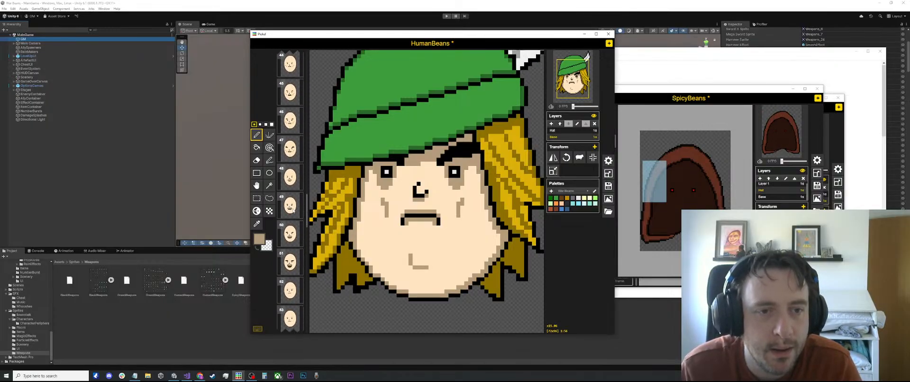
left_click(290, 207)
scroll(290, 207, "up", 4)
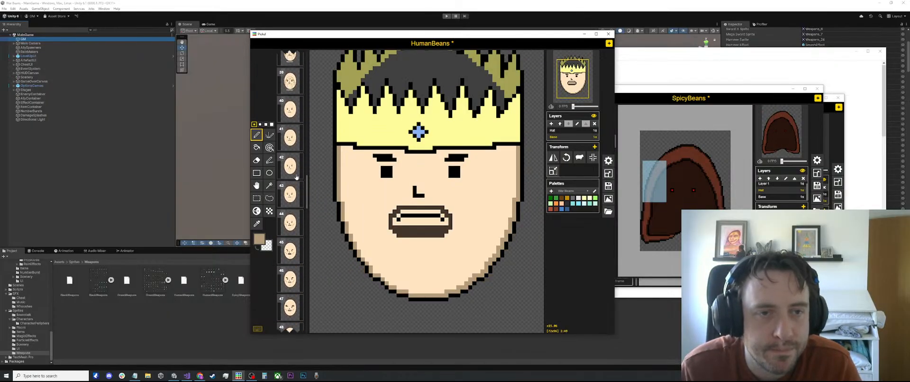
scroll(294, 157, "up", 1)
left_click(290, 189)
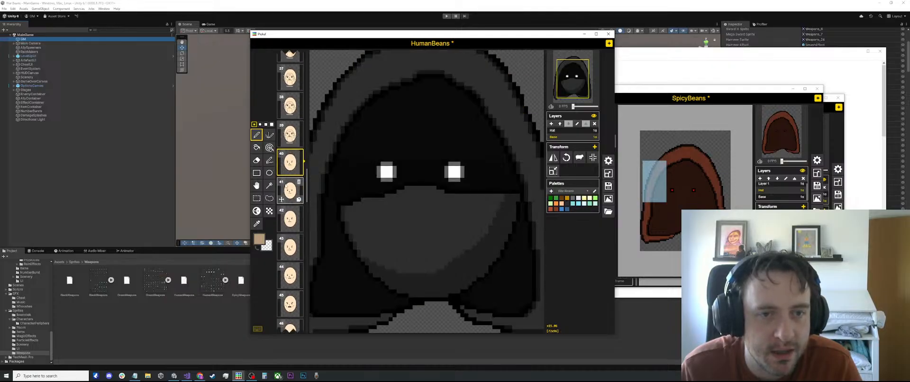
Examine the bespectacled frames 44, 45, 46 and 47 in order, checking their hair, eyebrows, lenses and mouths
left_click(290, 275)
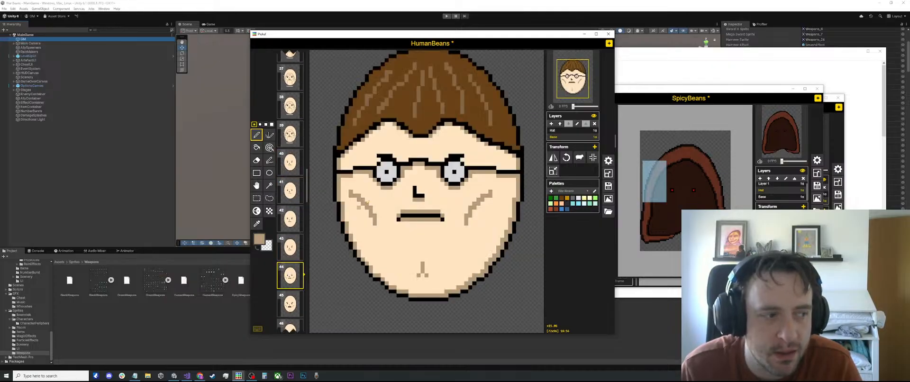
scroll(388, 199, "down", 2)
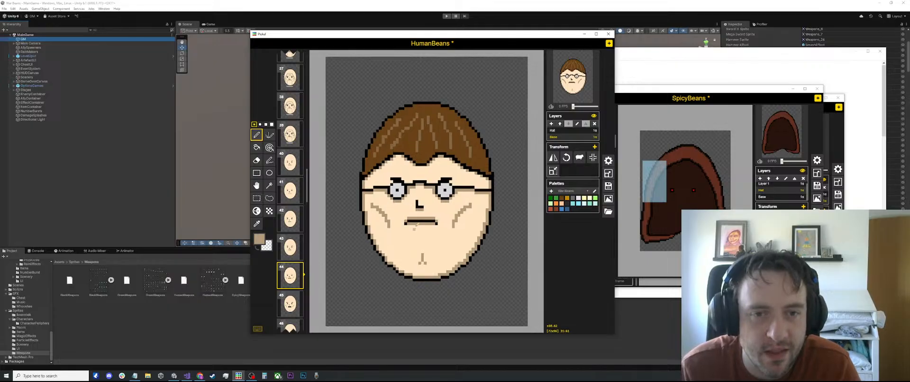
left_click(290, 303)
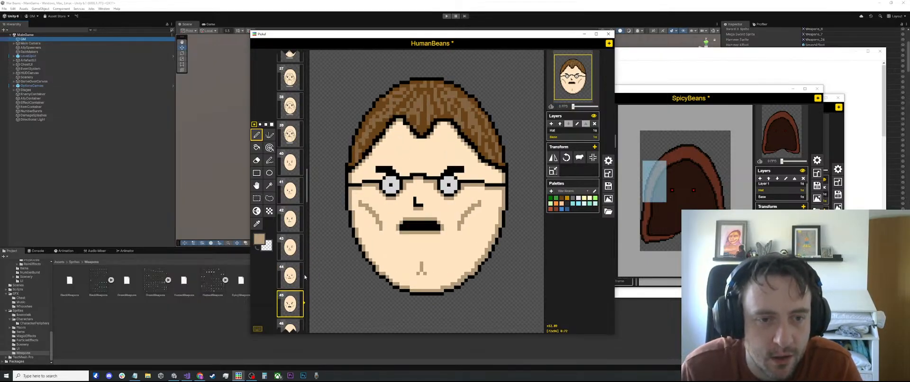
scroll(298, 277, "down", 2)
left_click(290, 279)
scroll(401, 208, "up", 1)
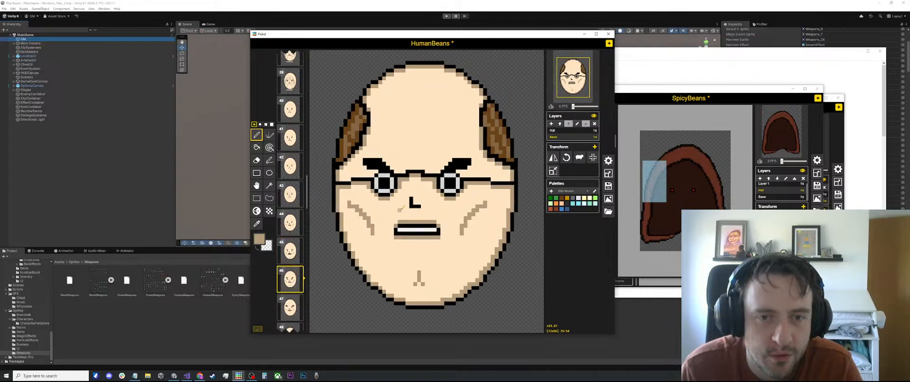
key("Down")
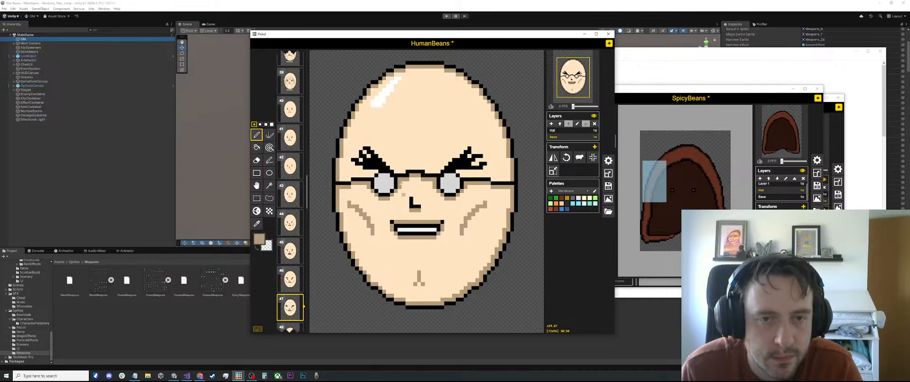
Sample white for the stroke tool and draw diagonal glints across both lenses of frame 47's glasses on the Hat layer
scroll(401, 182, "up", 1)
left_click(387, 179, "alt")
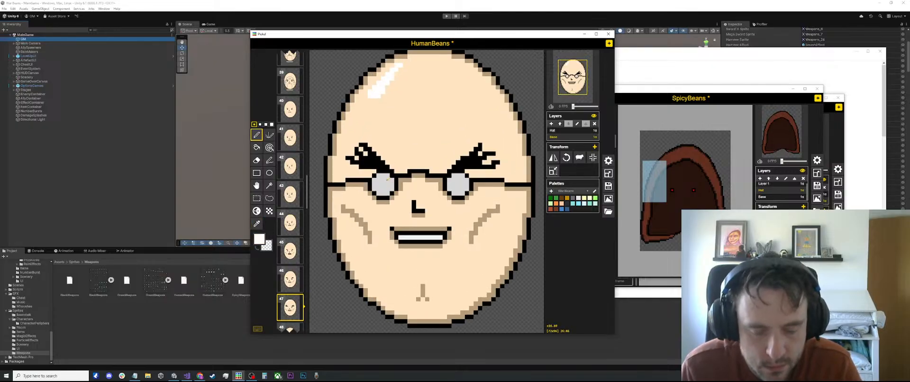
key("l")
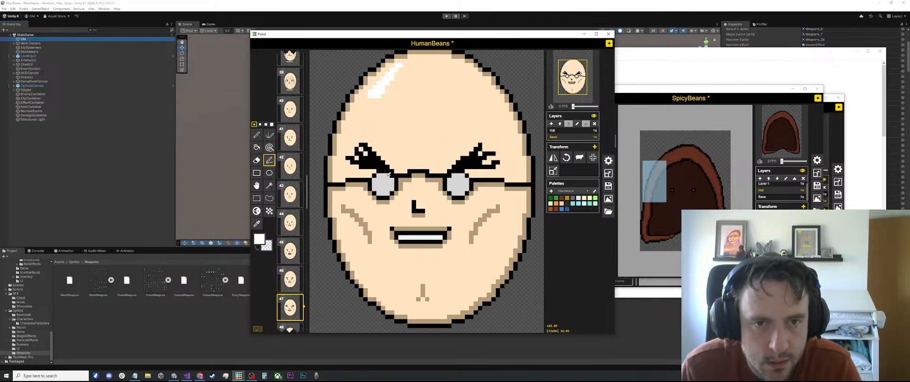
left_click(559, 131)
key("o")
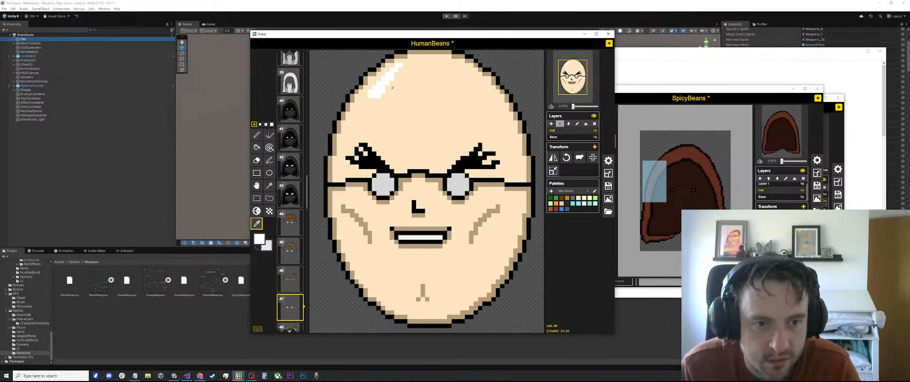
left_click(556, 137)
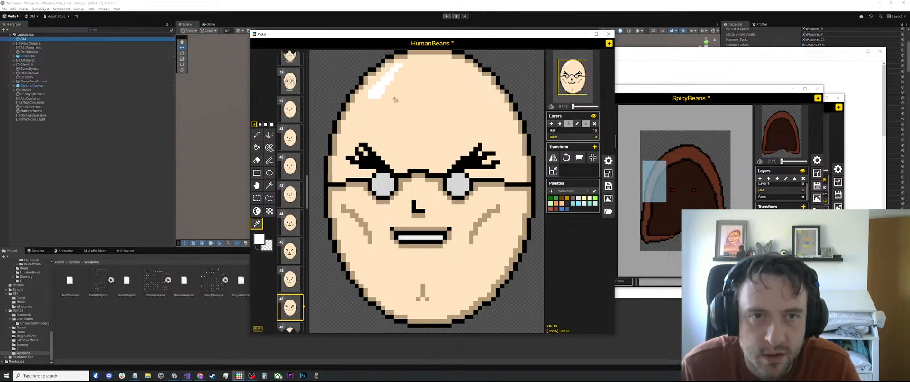
left_click(564, 131)
key("l")
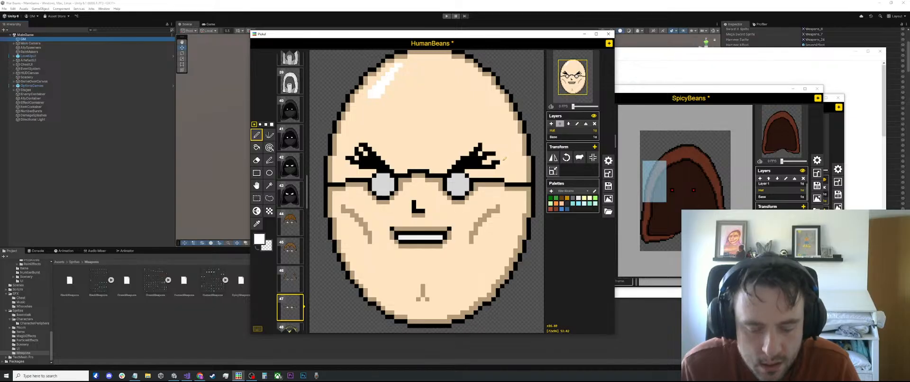
scroll(375, 179, "up", 2)
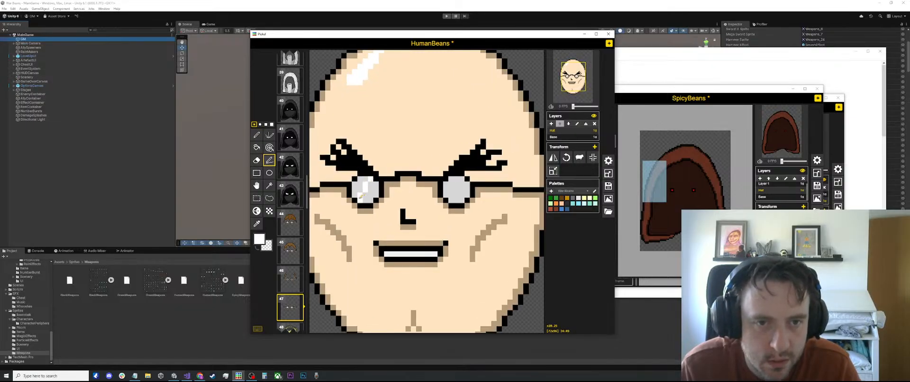
left_click_drag(371, 180, 365, 200)
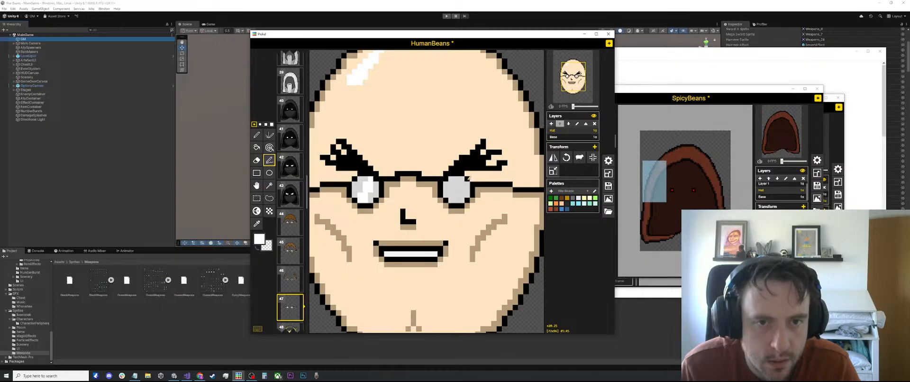
left_click_drag(462, 179, 452, 198)
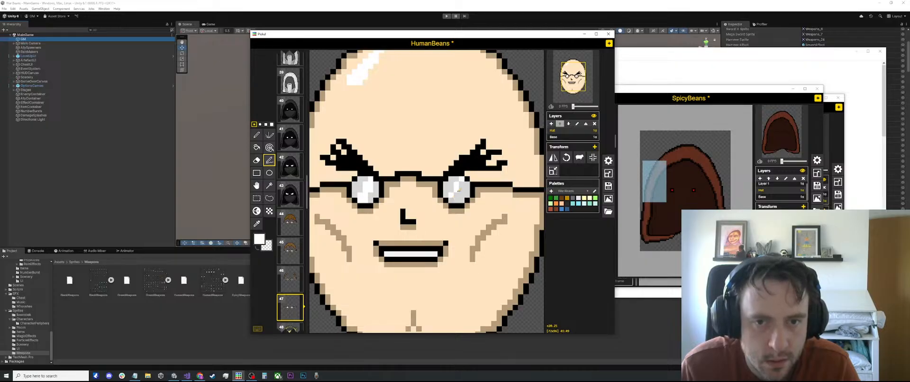
Redraw the diagonal white glint across the right-hand lens of frame 47's glasses
scroll(472, 166, "down", 3)
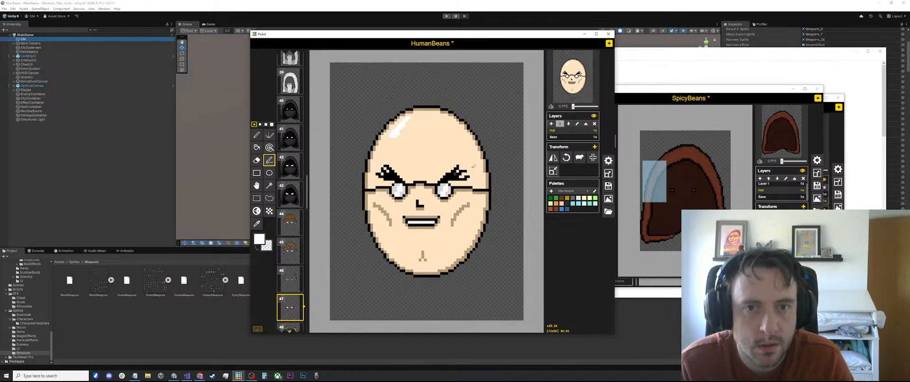
scroll(462, 200, "up", 2)
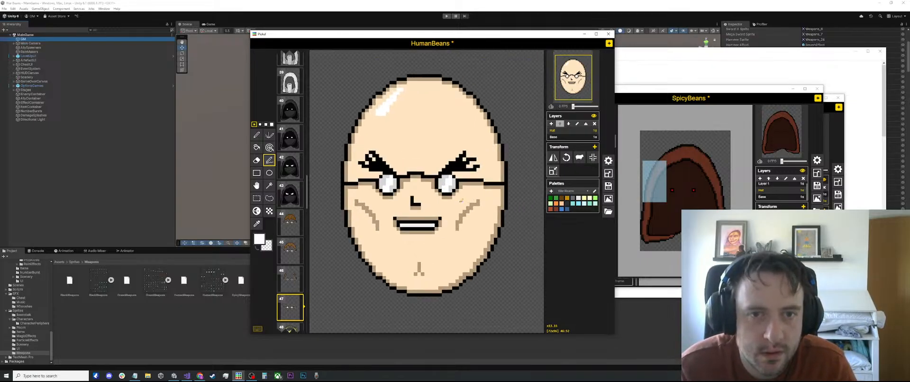
scroll(461, 200, "up", 1)
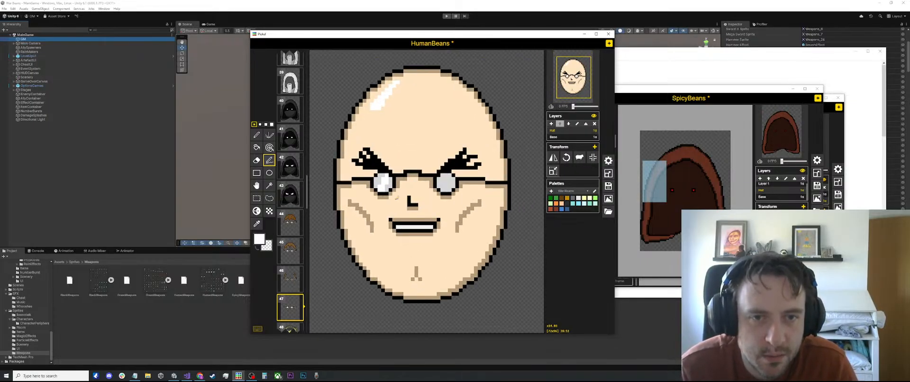
scroll(377, 175, "up", 2)
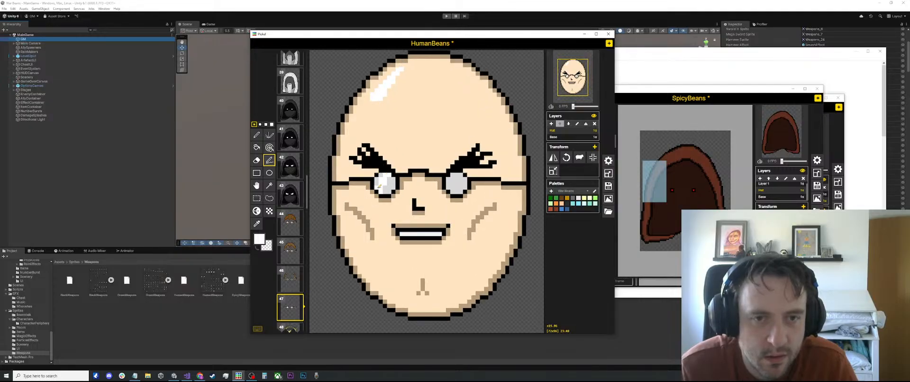
left_click_drag(463, 174, 456, 189)
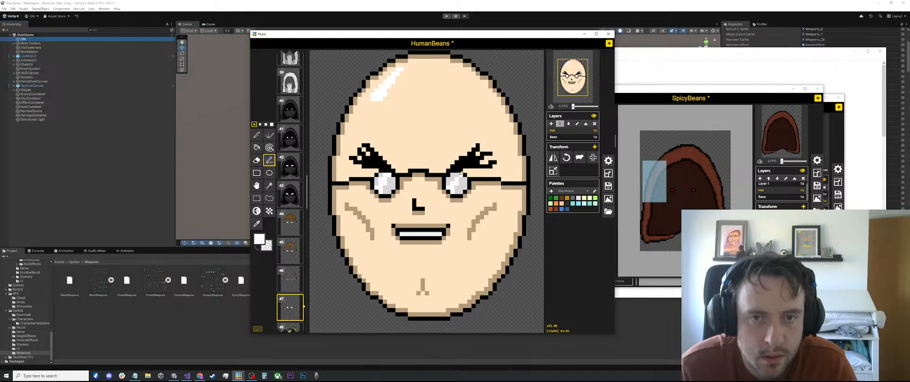
scroll(458, 173, "down", 3)
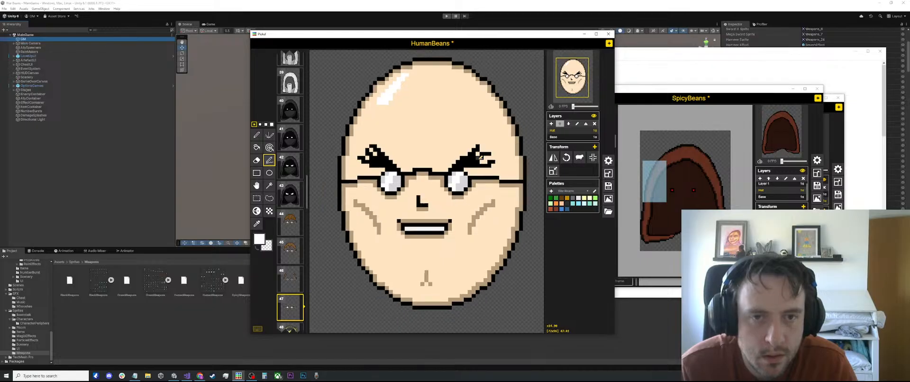
Compare frame 47 and its lens glints with frames 44, 45 and 46 for a consistent tier progression
left_click(293, 271)
left_click(290, 307)
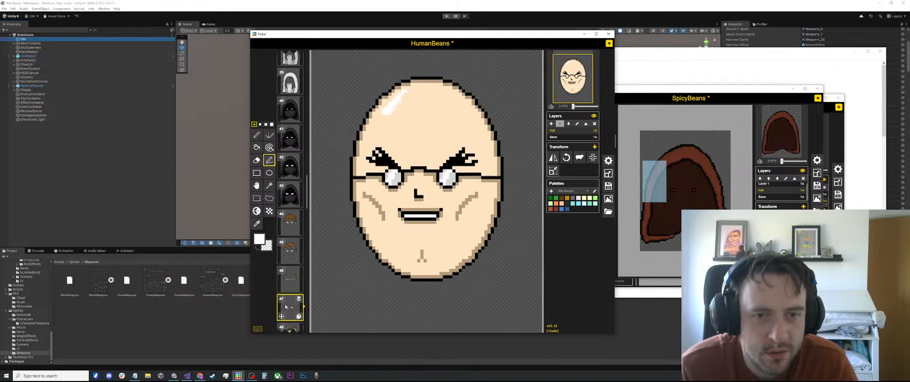
scroll(506, 180, "down", 2)
scroll(348, 242, "down", 1)
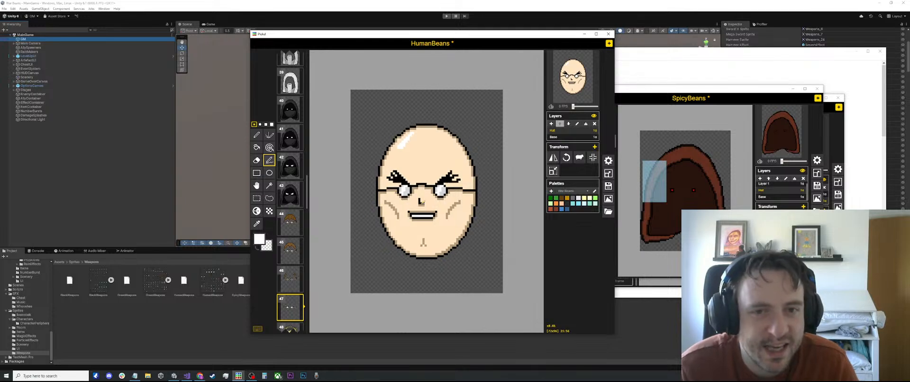
scroll(419, 203, "up", 3)
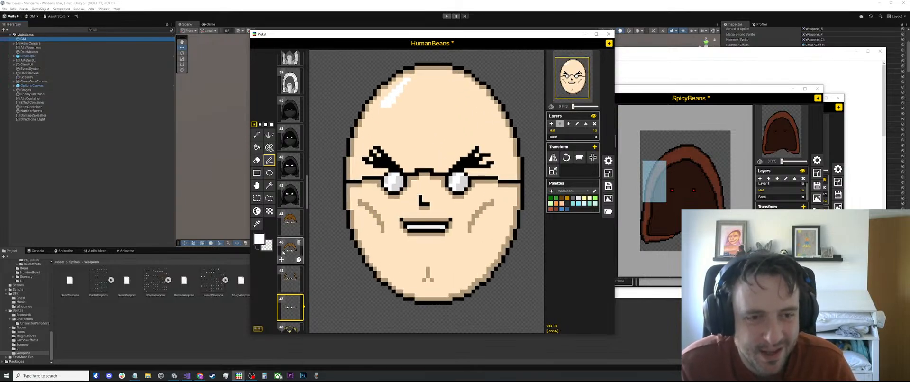
left_click(283, 251)
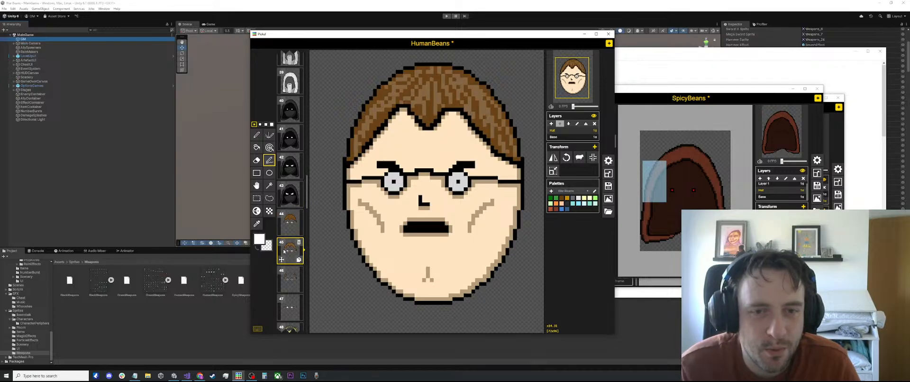
left_click(286, 279)
scroll(338, 244, "down", 2)
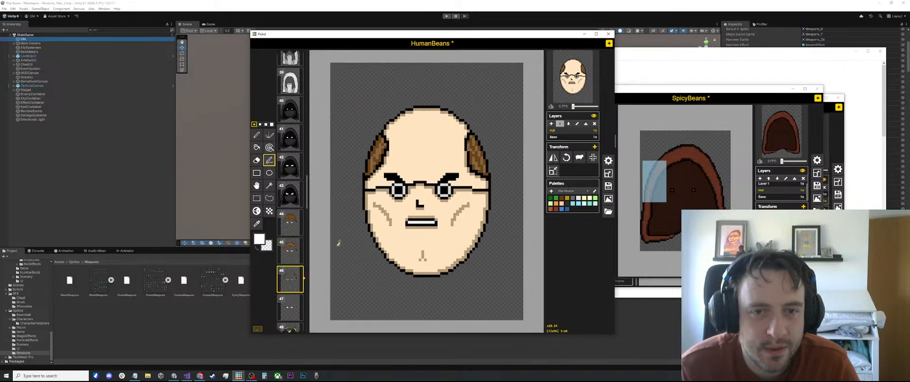
left_click(289, 308)
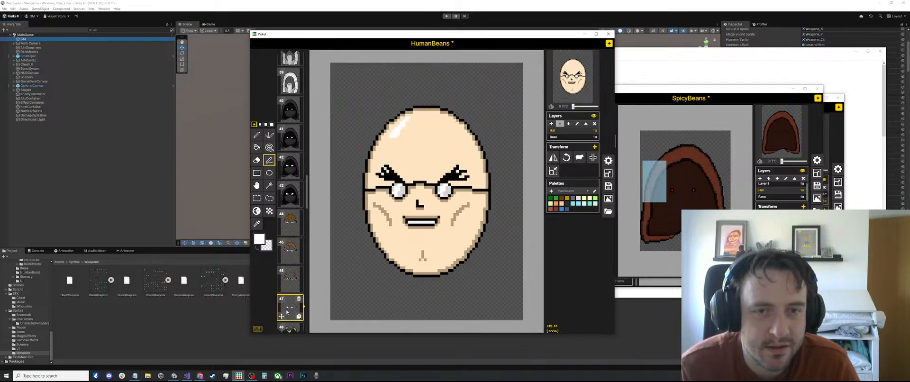
left_click(292, 255)
key("Up")
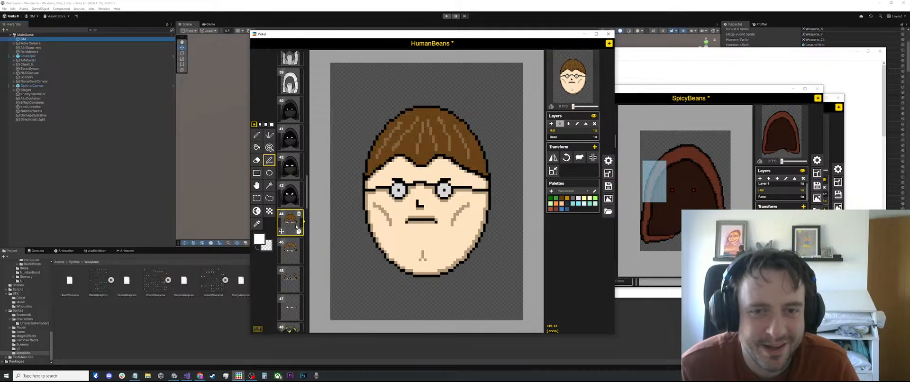
left_click(292, 256)
left_click(288, 273)
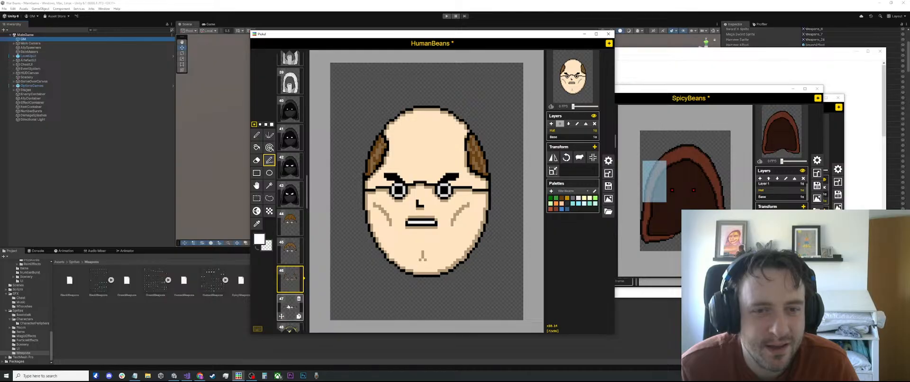
left_click(289, 307)
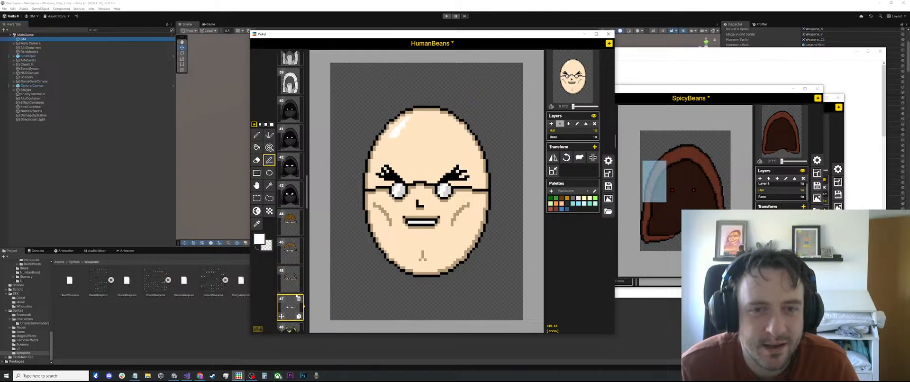
Compare the glasses-wearing face variants in frames 44 to 47, ending on frame 46
left_click(291, 229)
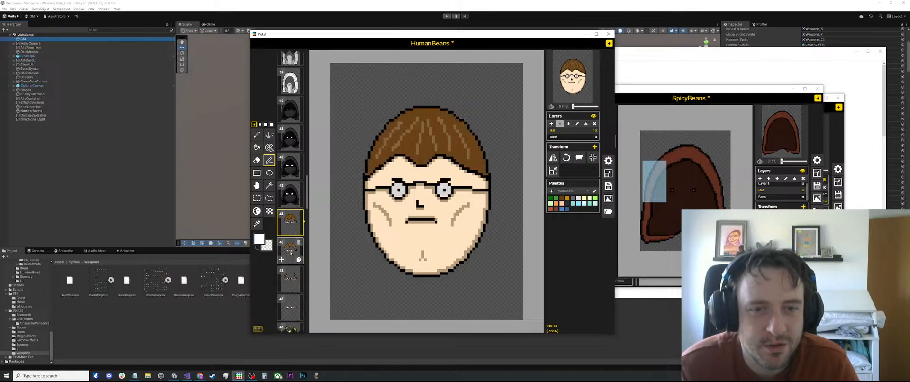
left_click(291, 253)
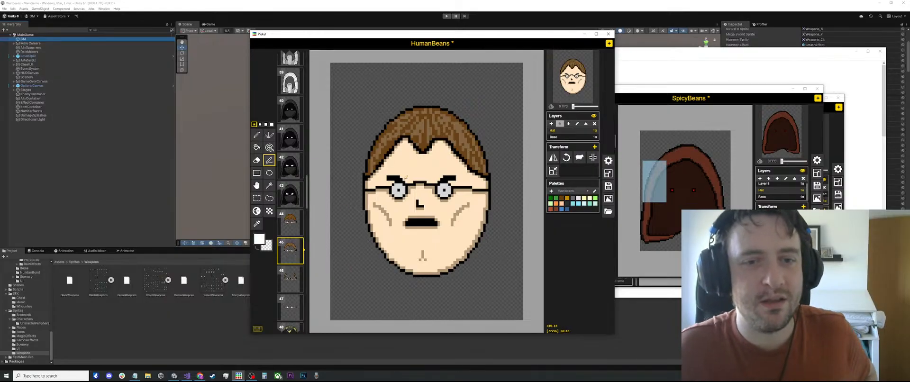
left_click(290, 282)
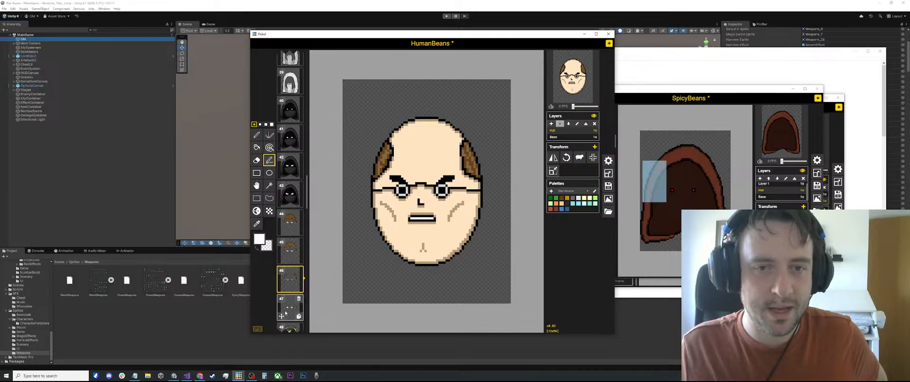
left_click(287, 310)
left_click(289, 282)
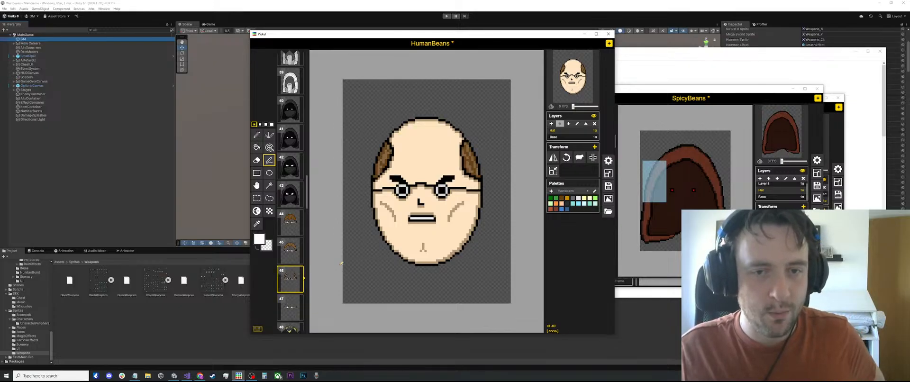
Try adding three horizontal forehead wrinkle lines to frame 46's Base layer with the Stroke tool, using the tan cheek-crease colour
scroll(426, 210, "up", 3)
key("p")
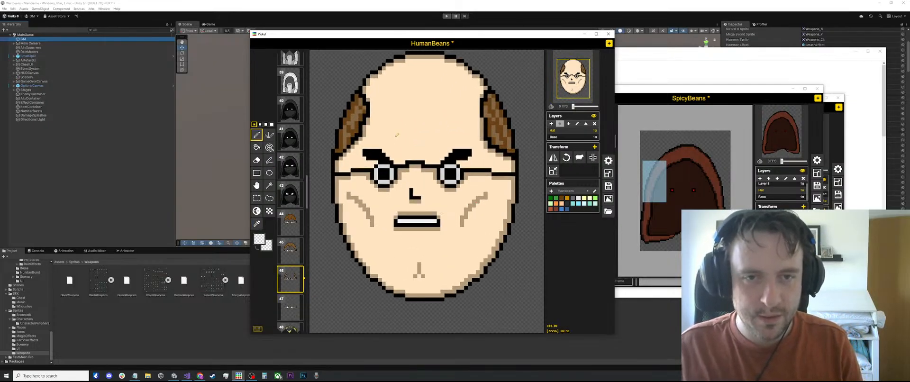
key("l")
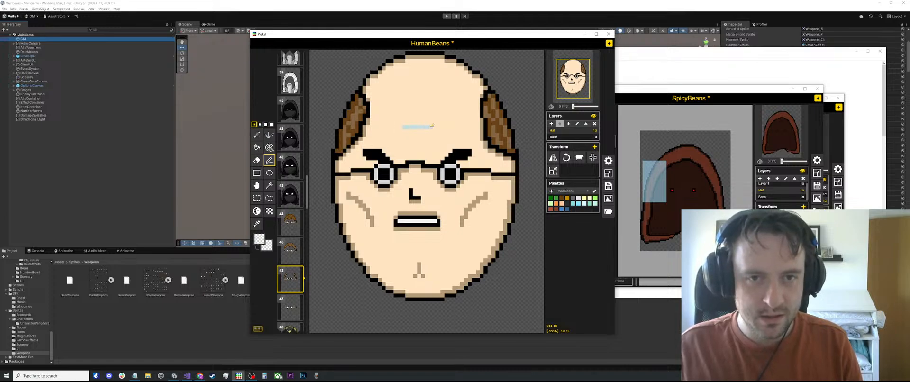
left_click_drag(430, 126, 432, 126)
key("o")
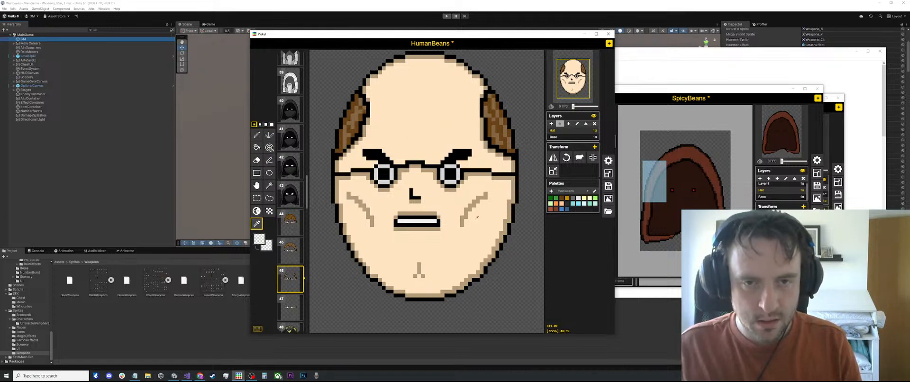
left_click(562, 137)
left_click(478, 198)
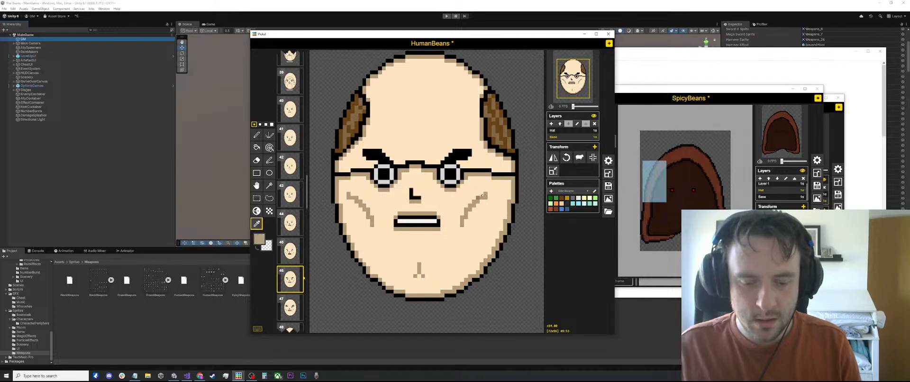
key("l")
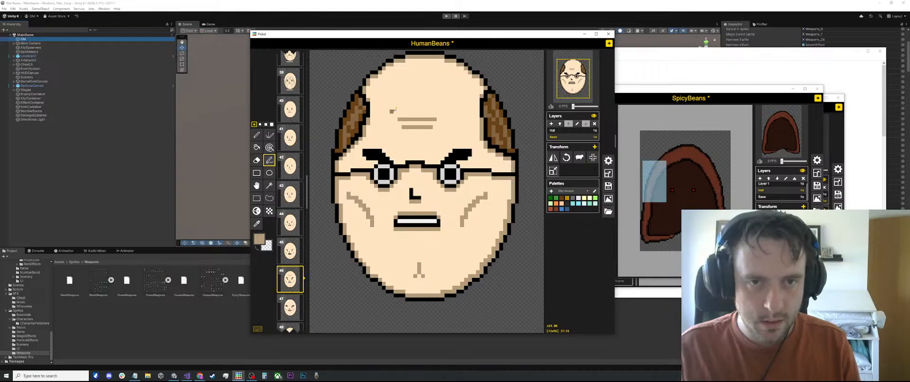
left_click_drag(393, 111, 441, 111)
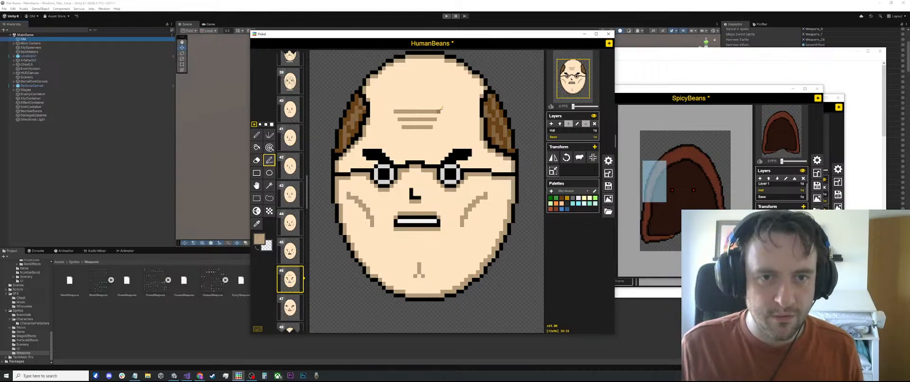
scroll(441, 108, "down", 3)
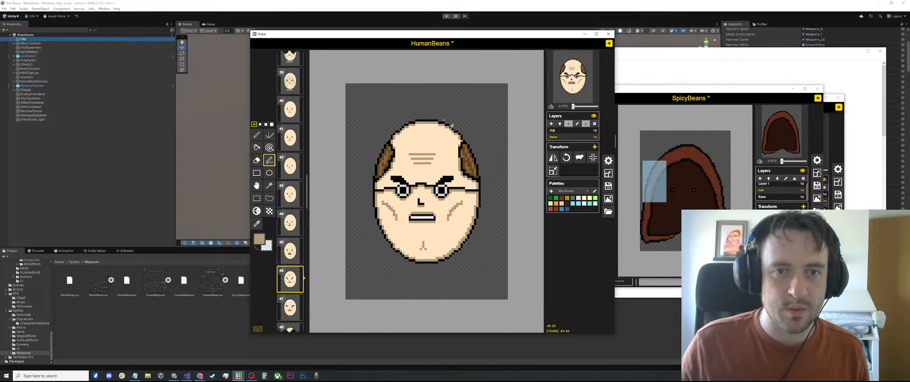
Compare the hair, eyebrows and glasses of the character's stages across frames 44 to 47
left_click(290, 250)
left_click(290, 280)
left_click(289, 307)
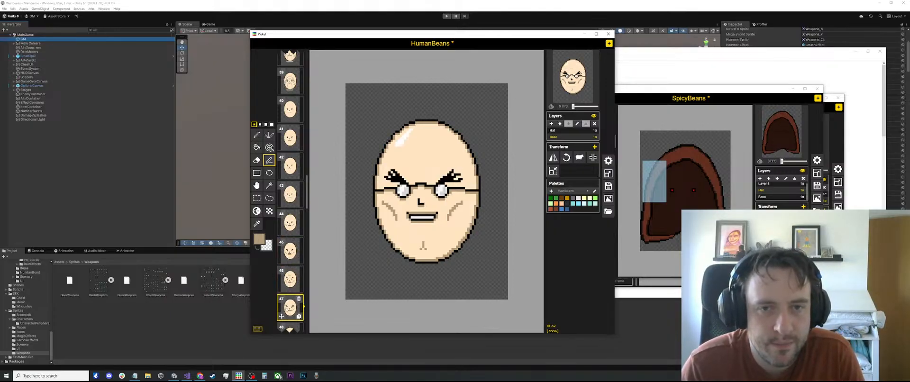
left_click(290, 279)
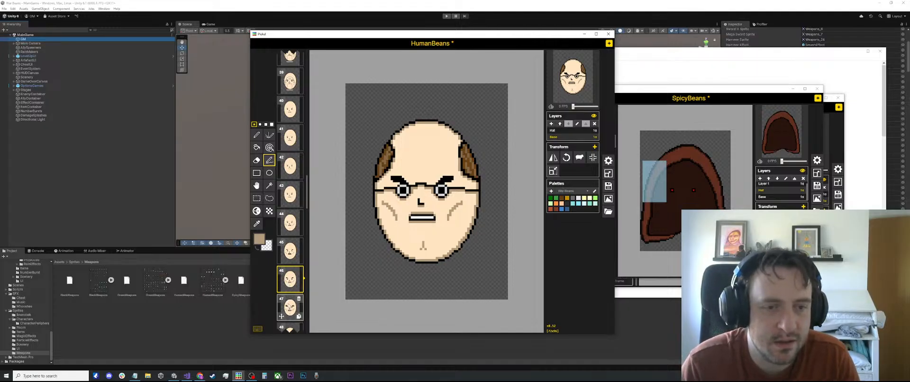
left_click(290, 307)
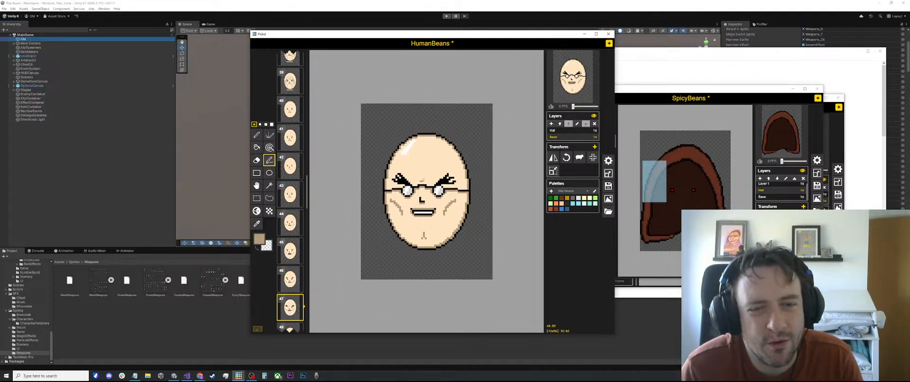
scroll(420, 185, "up", 5)
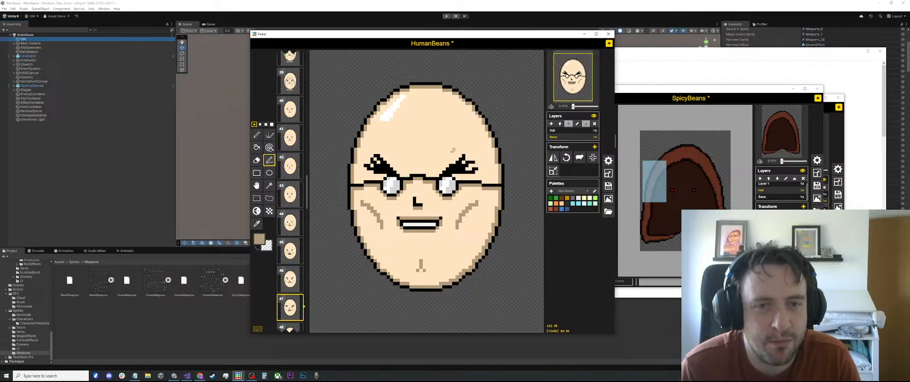
left_click(290, 251)
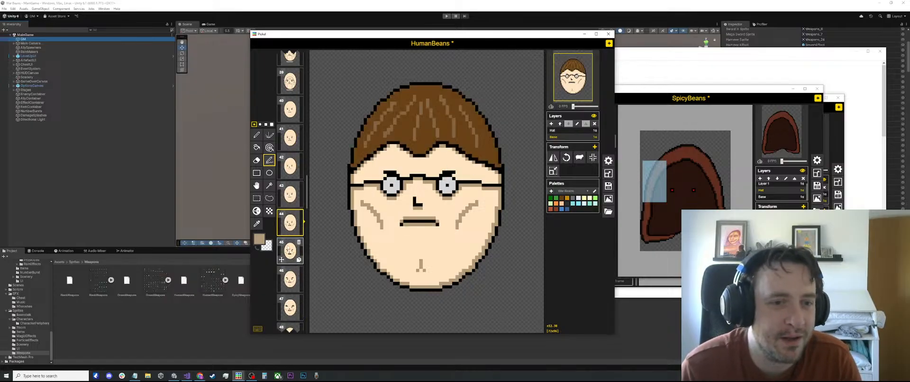
left_click(290, 279)
left_click(290, 308)
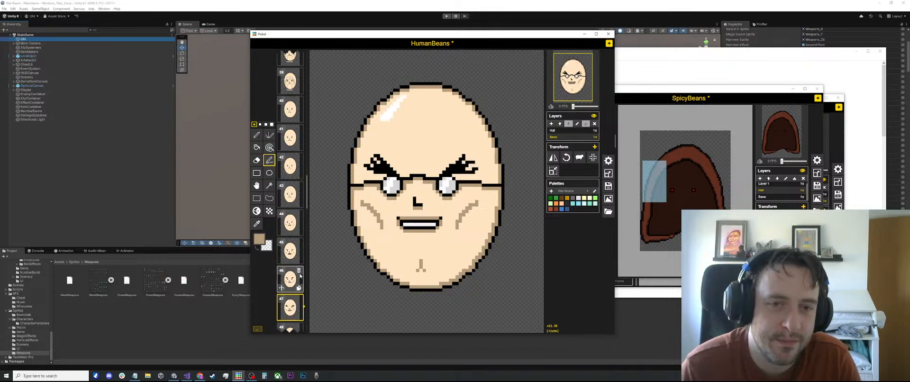
Examine the spiky yellow-crowned head in frame 48 and the hooded character in frame 22, returning to frame 48
scroll(449, 214, "down", 1)
scroll(449, 213, "down", 1)
scroll(290, 256, "down", 3)
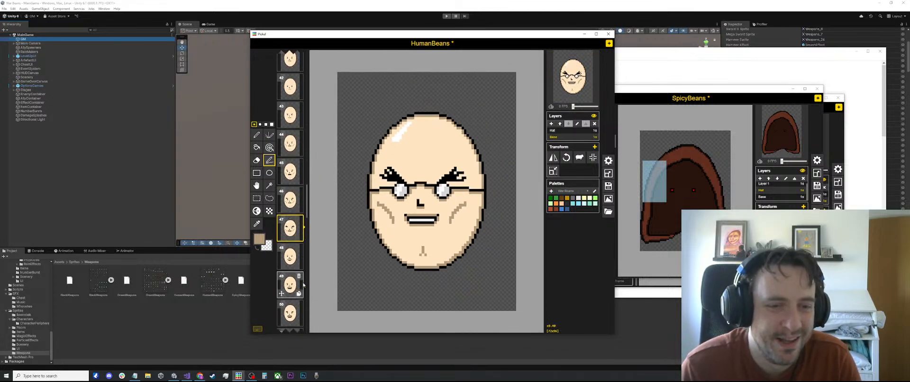
left_click(286, 256)
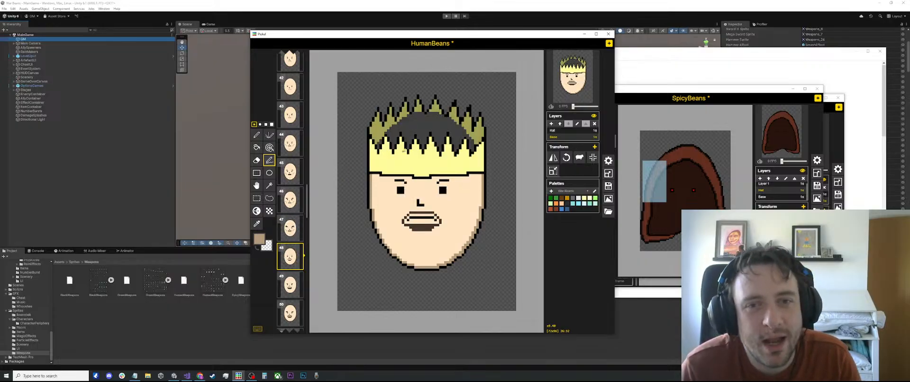
scroll(429, 122, "up", 1)
scroll(290, 208, "up", 5)
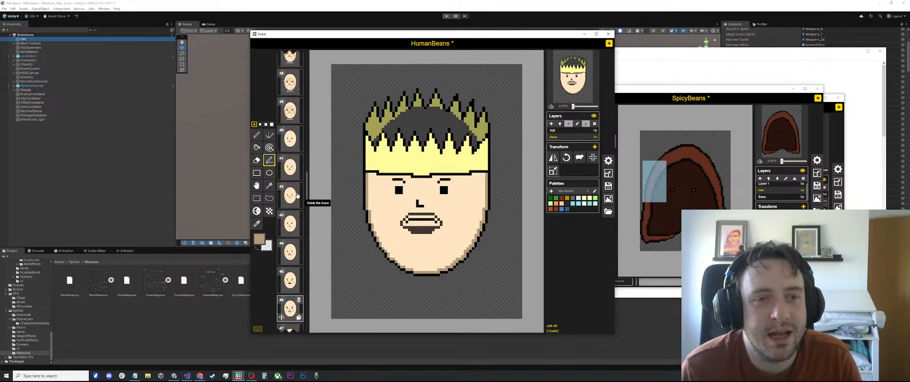
scroll(291, 184, "up", 4)
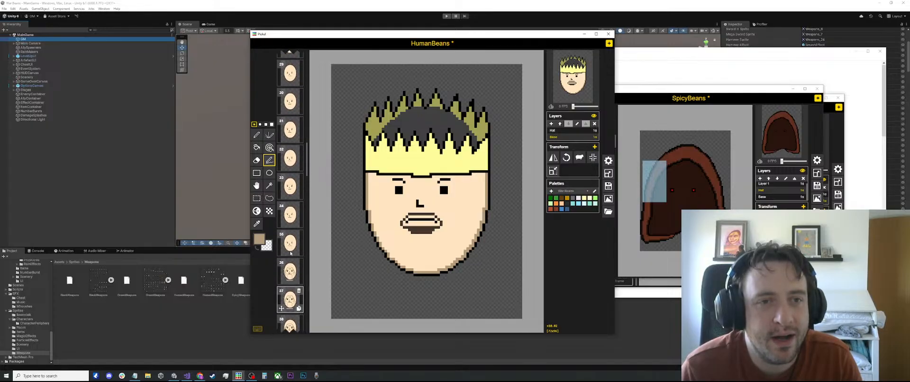
left_click(291, 130)
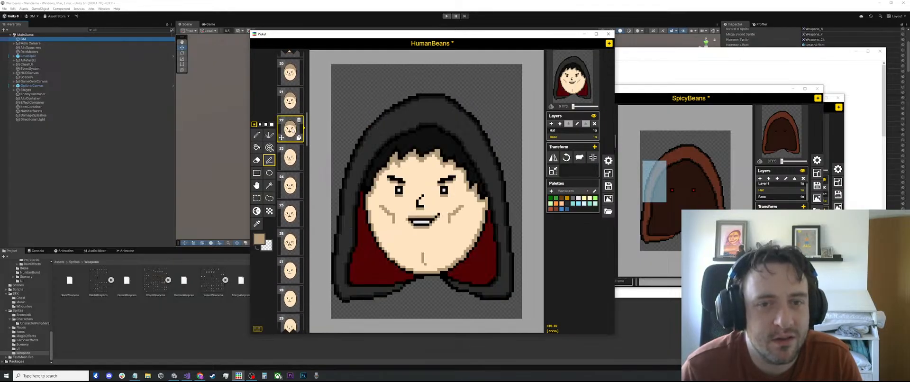
scroll(292, 138, "down", 10)
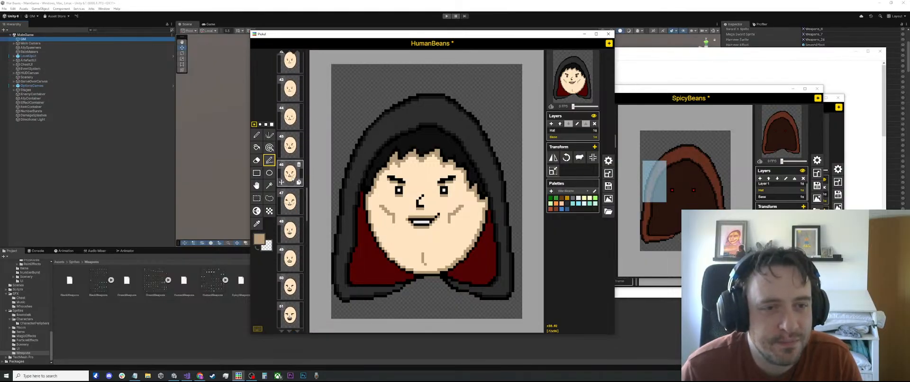
left_click(291, 201)
left_click(290, 230)
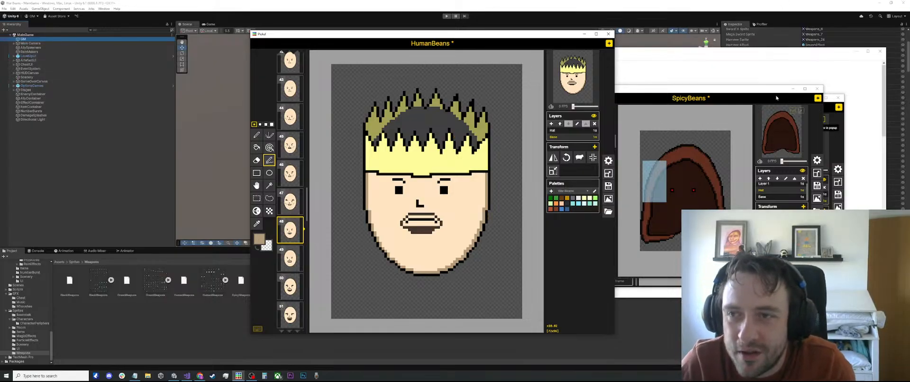
Switch to the SpicyBeans sprite and review the red-haired horned faces from frame 34 and the grey faces down to frame 39
left_click(759, 90)
scroll(600, 199, "down", 8)
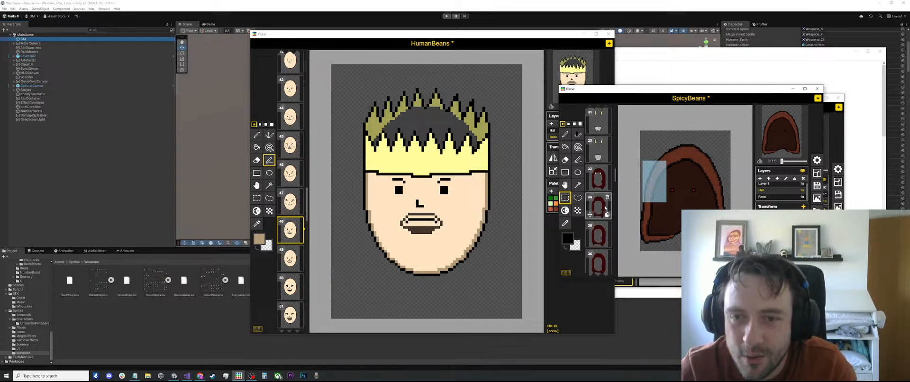
left_click(600, 201)
left_click(598, 235)
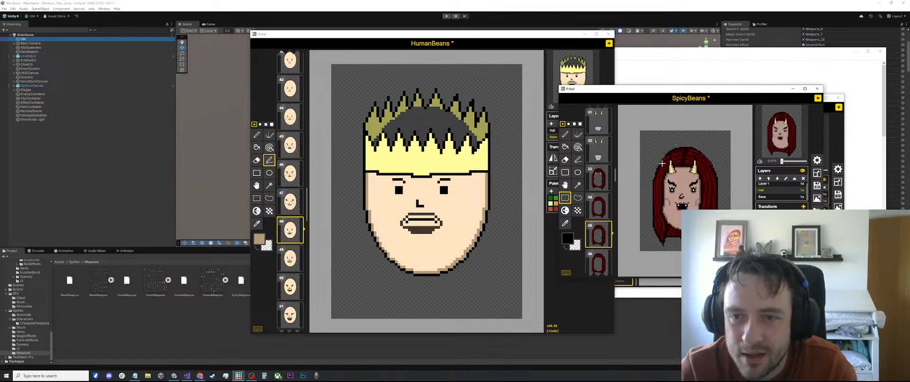
left_click(608, 264)
scroll(599, 236, "down", 3)
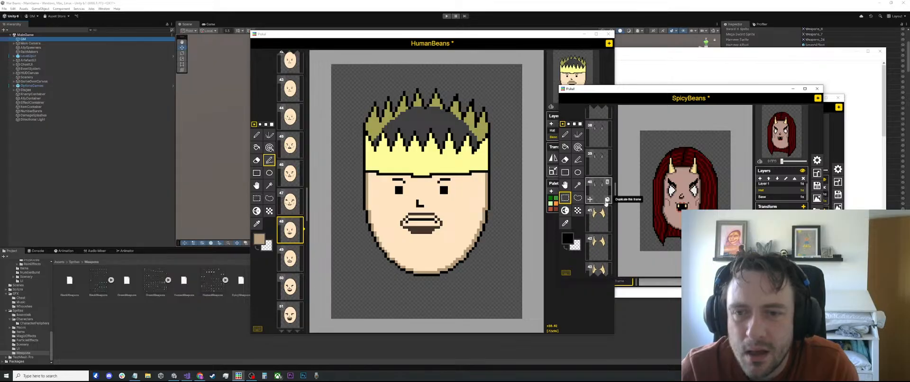
left_click(599, 221)
left_click(599, 191)
left_click(600, 164)
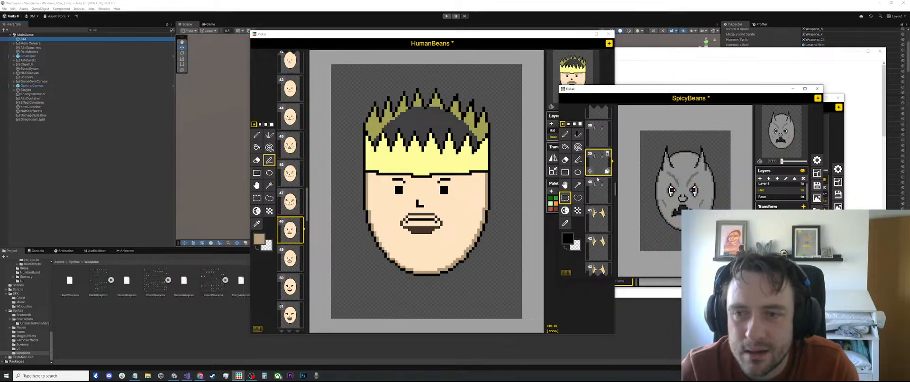
Review the SpicyBeans flame-haired faces around frame 55, the eyeball face in frame 61 and the shield in frame 65
scroll(601, 185, "down", 8)
scroll(600, 190, "down", 3)
left_click(591, 252)
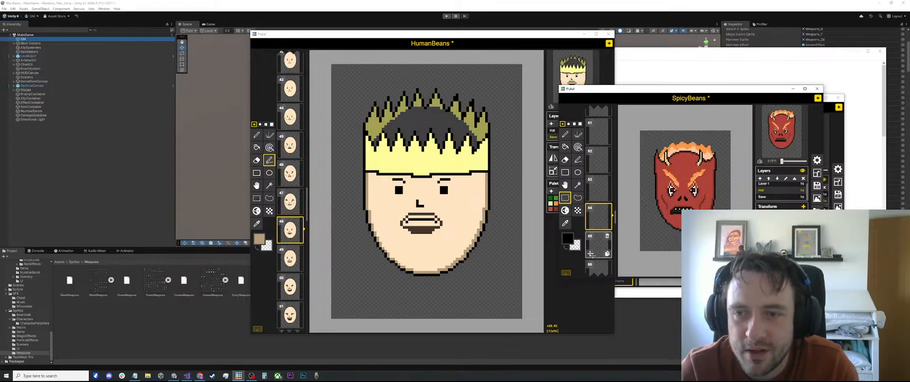
scroll(595, 242, "down", 2)
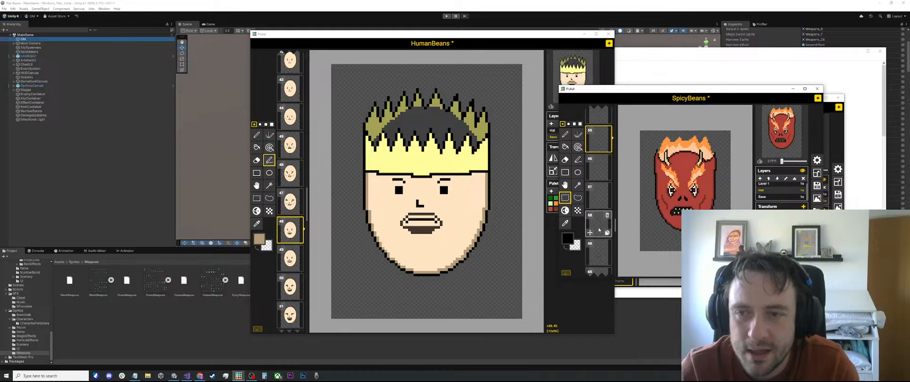
left_click(599, 229)
scroll(598, 230, "down", 2)
left_click(597, 231)
scroll(596, 232, "down", 1)
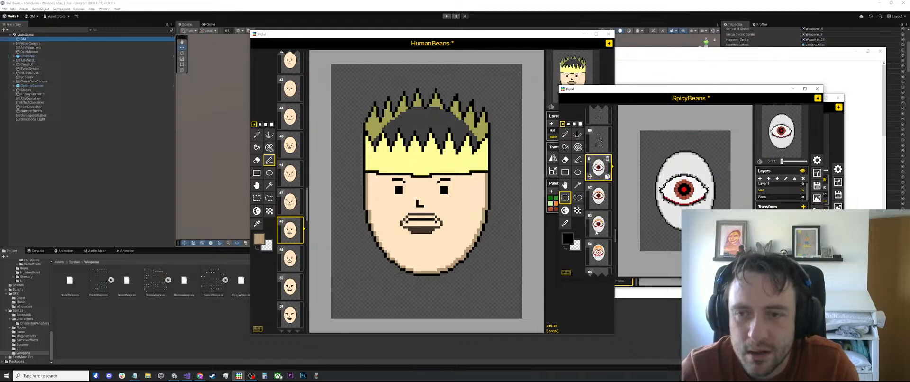
scroll(596, 231, "down", 1)
left_click(597, 234)
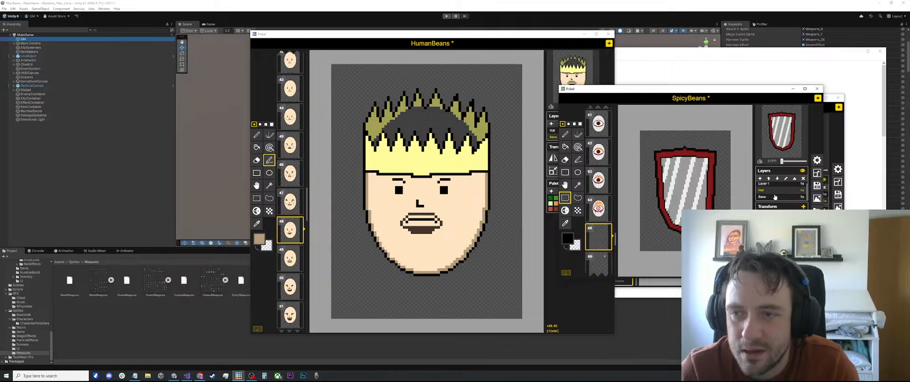
Review the SpicyBeans horned red face in frame 72, the snake-haired face in frame 74 and the stone block faces in frames 77 and 78
left_click(775, 197)
scroll(597, 230, "down", 6)
left_click(597, 226)
scroll(597, 232, "down", 2)
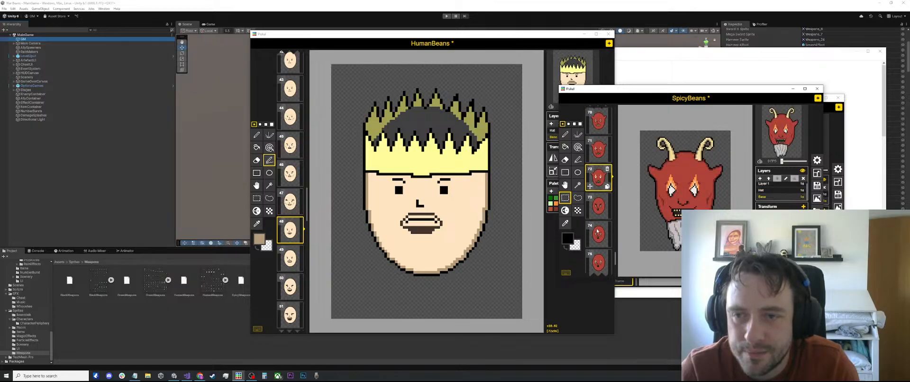
left_click(597, 230)
scroll(598, 231, "down", 1)
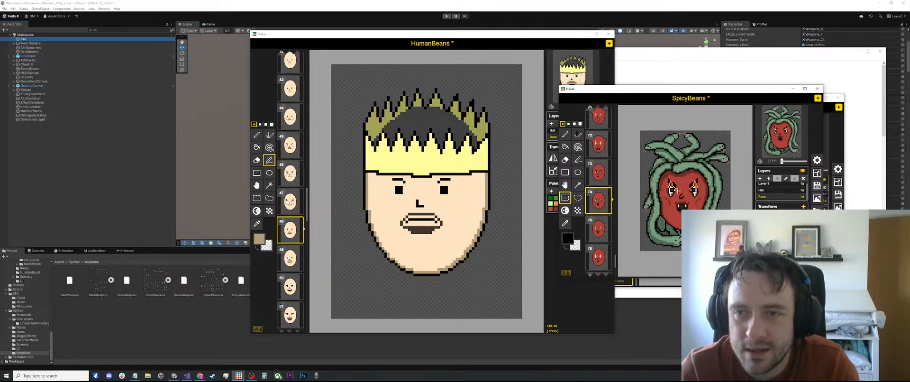
scroll(597, 189, "down", 4)
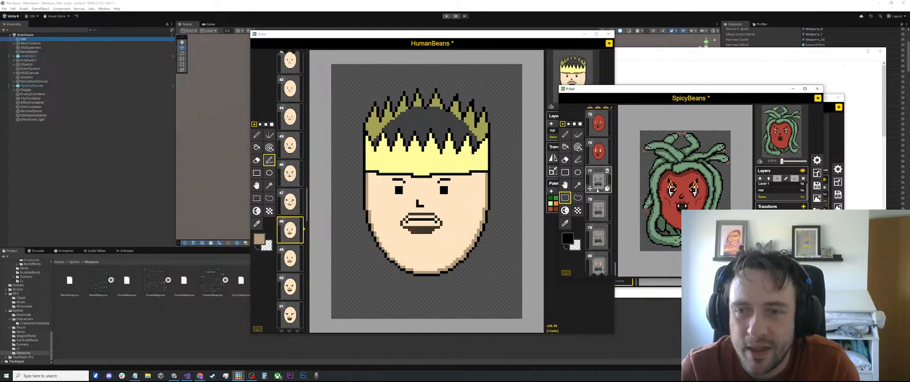
left_click(597, 190)
left_click(600, 212)
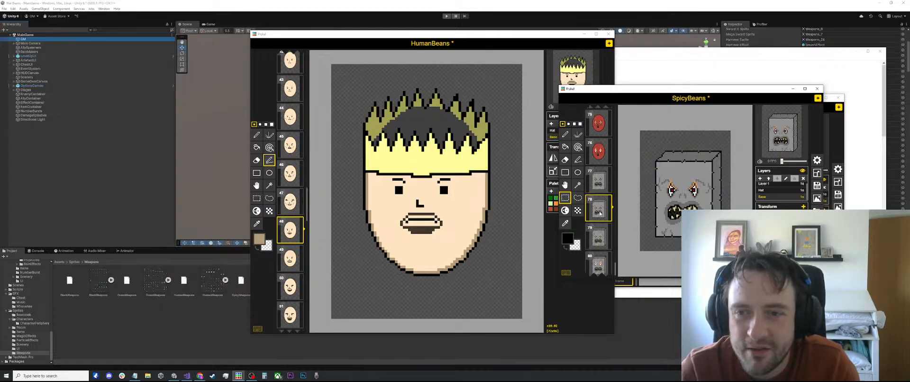
Return to the HumanBeans sprite and look through its earlier frames for the moustached headlamp character in frames 25 and 26
left_click(519, 264)
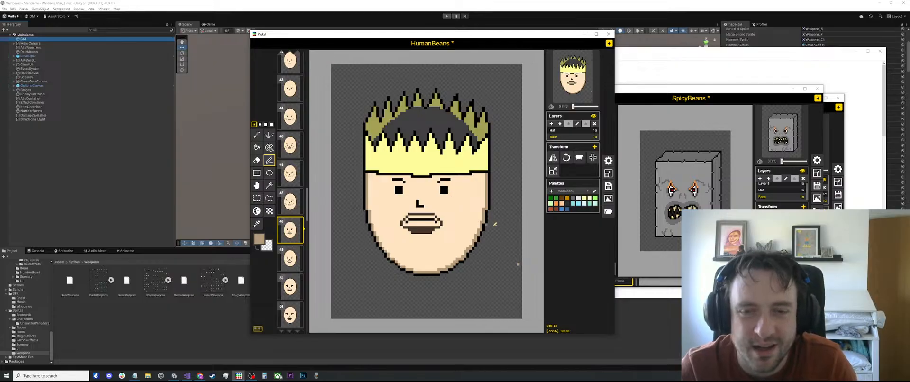
scroll(420, 204, "up", 5)
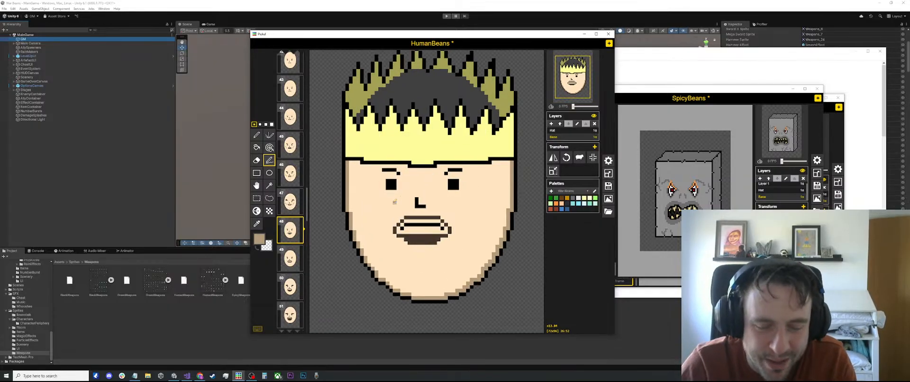
key("o")
scroll(301, 173, "up", 1)
scroll(300, 174, "up", 12)
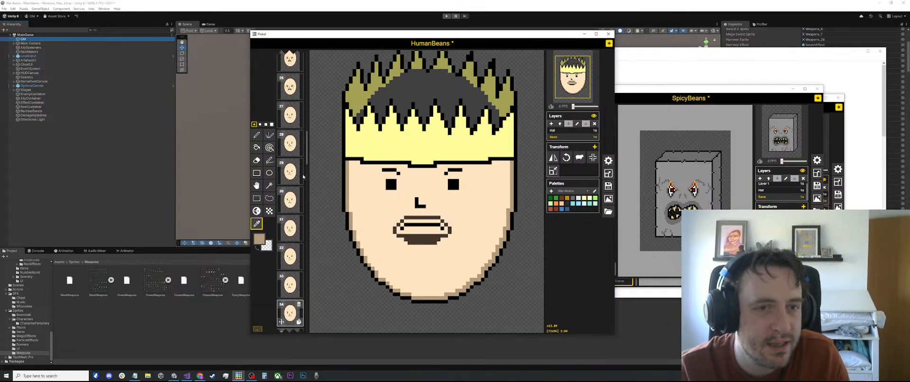
scroll(306, 175, "up", 1)
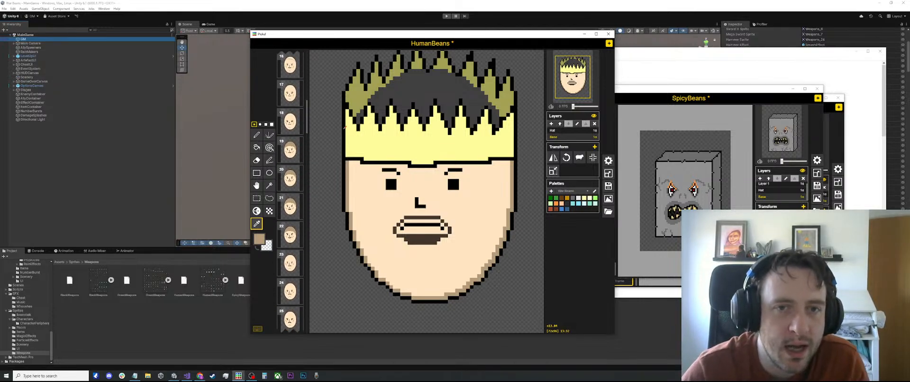
scroll(425, 199, "down", 6)
scroll(290, 142, "up", 3)
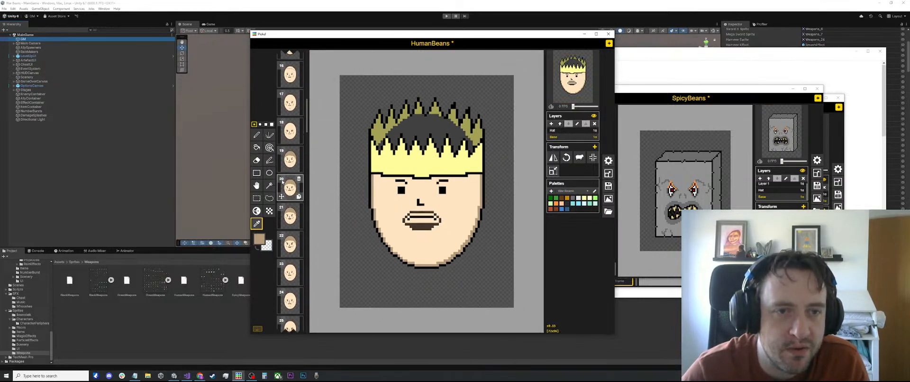
scroll(292, 128, "up", 3)
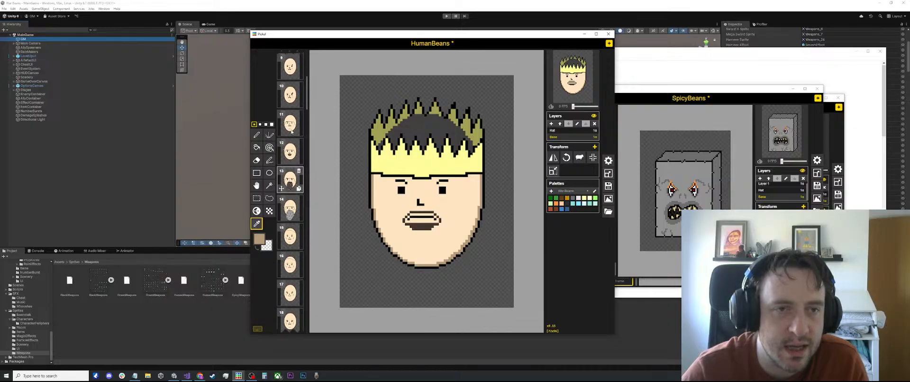
scroll(294, 188, "down", 9)
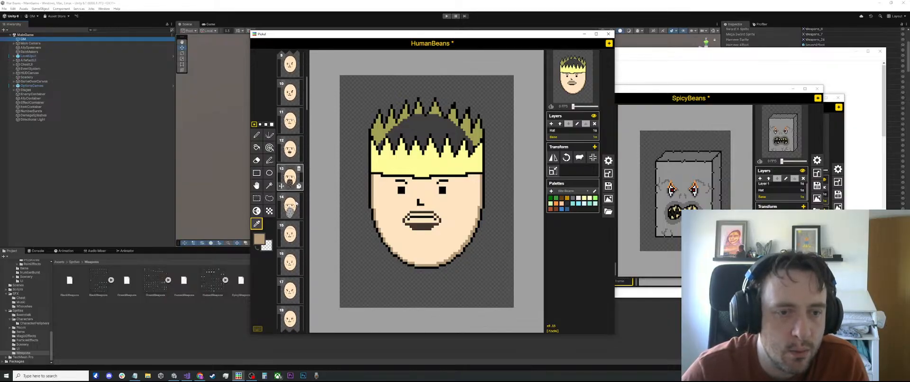
left_click(291, 189)
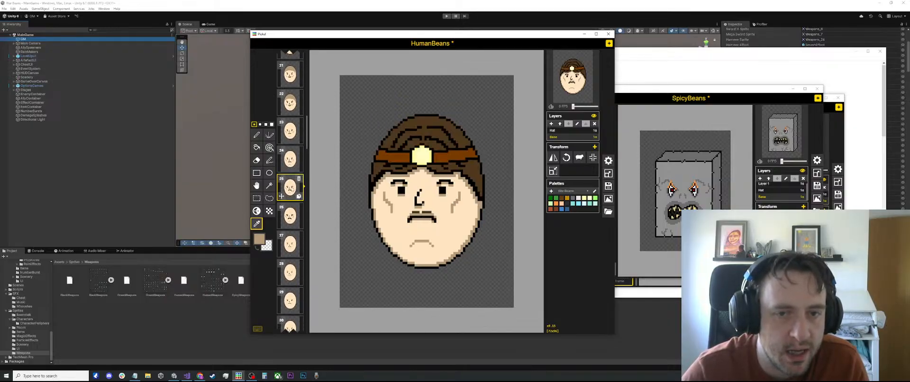
scroll(284, 199, "down", 1)
left_click(290, 190)
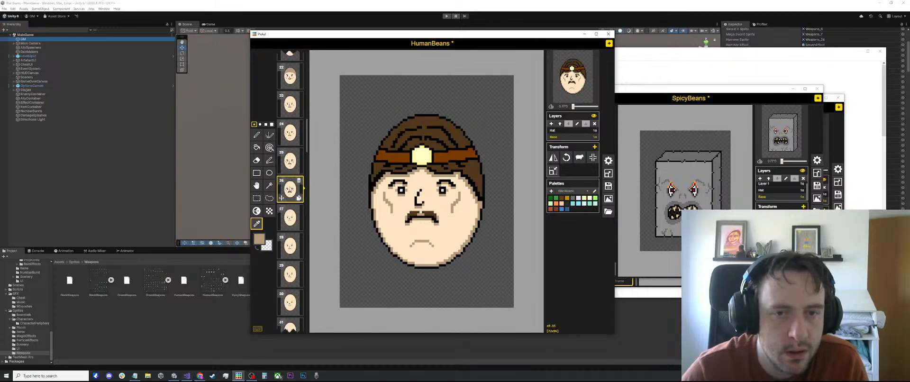
Duplicate the moustached headlamp character in frame 26 and move the copy to position 48, just before the crowned heads
key("s")
scroll(459, 180, "up", 1)
left_click_drag(430, 179, 409, 203)
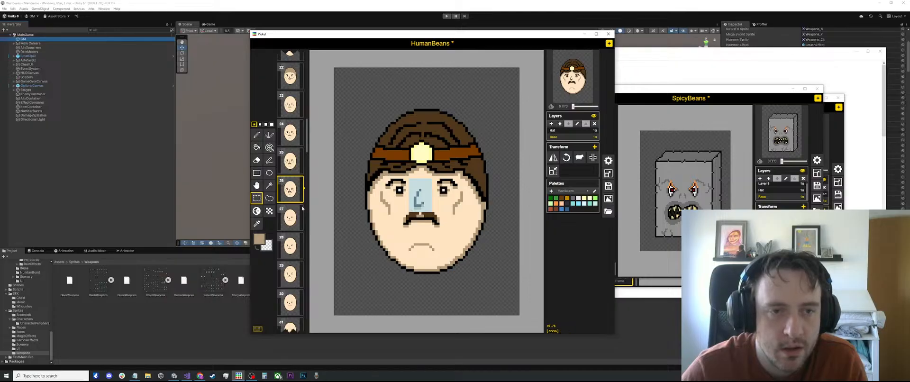
left_click_drag(508, 96, 330, 301)
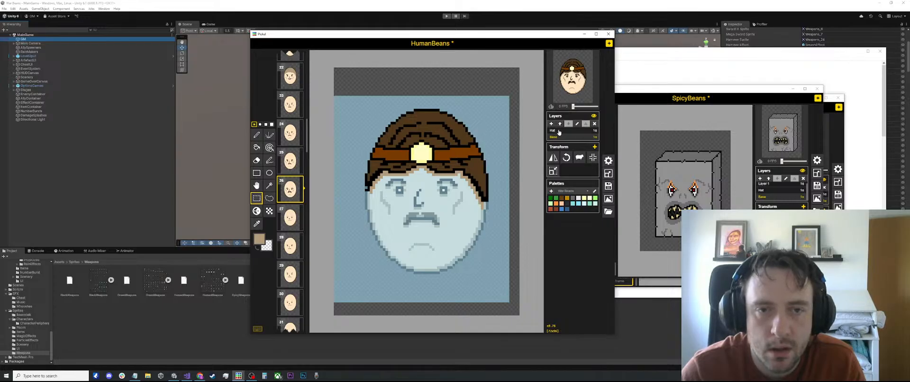
left_click(559, 131)
left_click(299, 198)
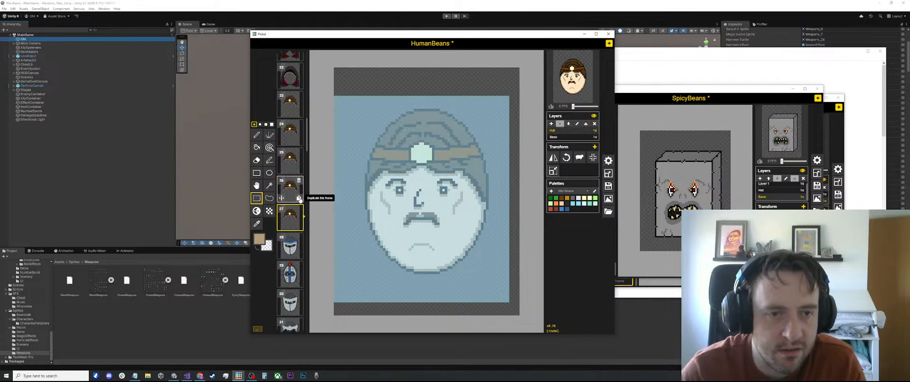
left_click_drag(287, 219, 288, 124)
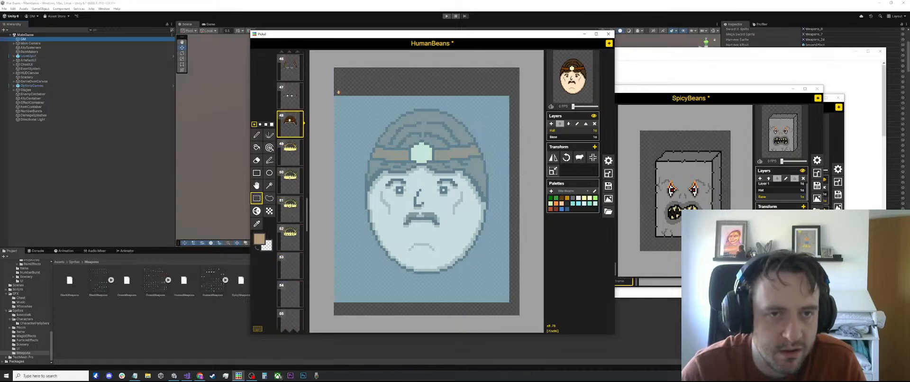
Try pasting the brown headlamp hair from frame 48 beneath the crown on frame 49's Base layer
left_click(285, 150)
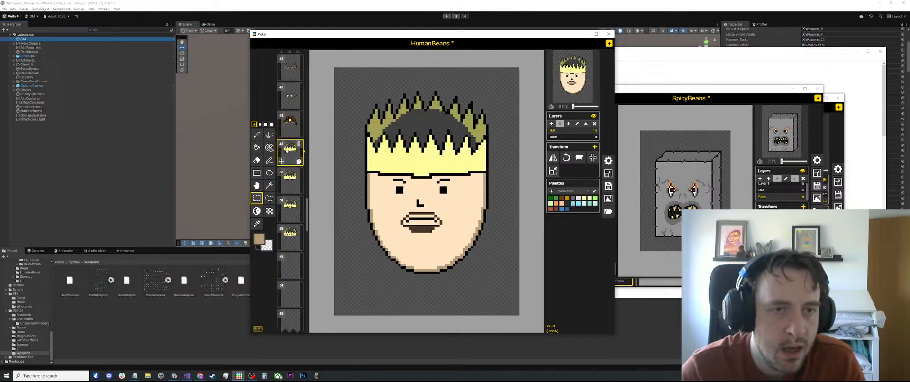
left_click(282, 126)
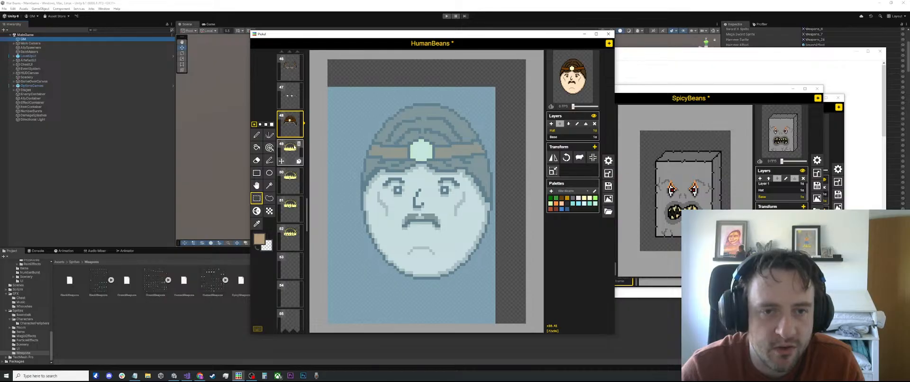
left_click(290, 148)
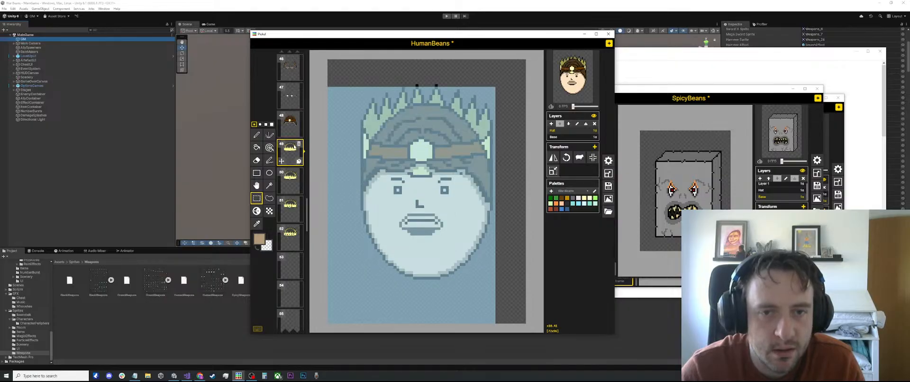
left_click(569, 137)
left_click(523, 149)
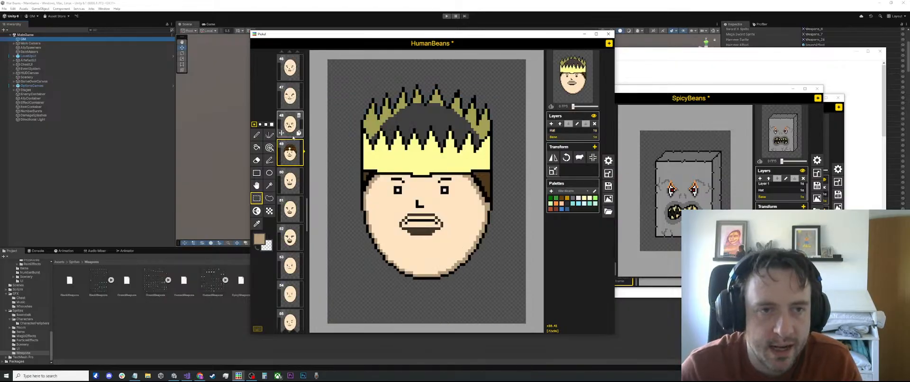
Copy the moustached face from frame 48's Base layer and paste it over the crowned head's face on frame 49's Base layer
left_click(291, 125)
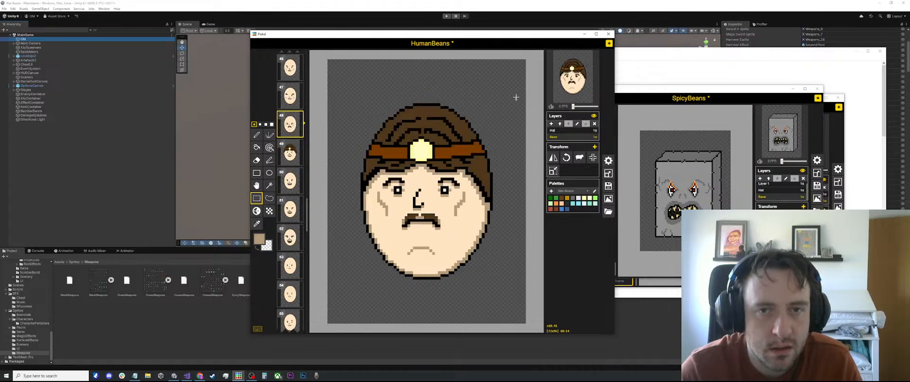
left_click_drag(515, 94, 345, 302)
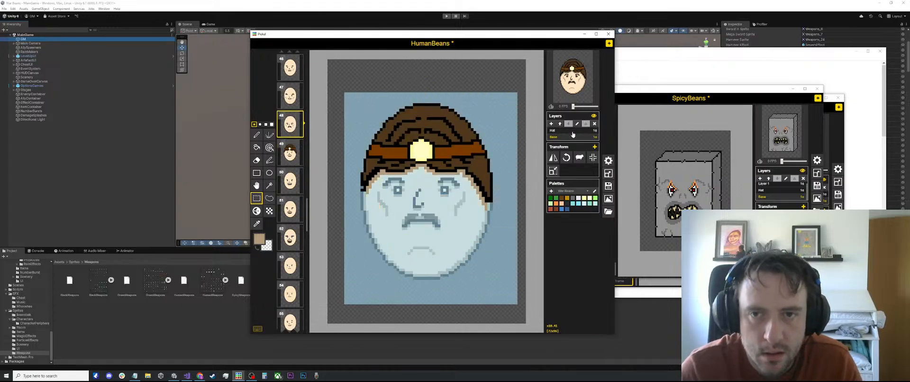
left_click(290, 153)
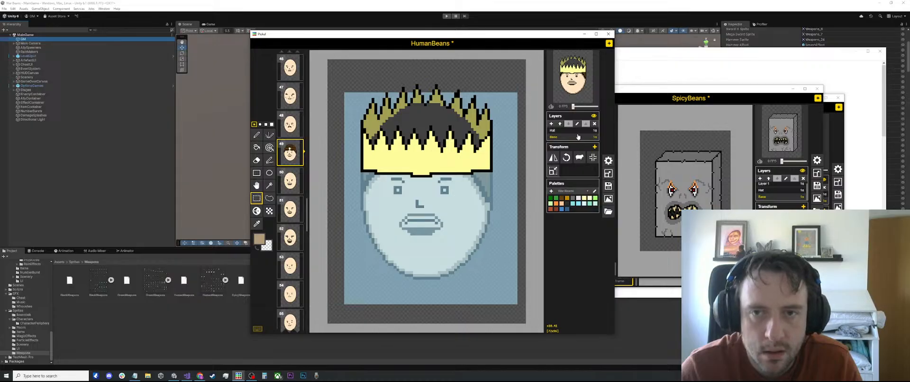
key("ctrl+v")
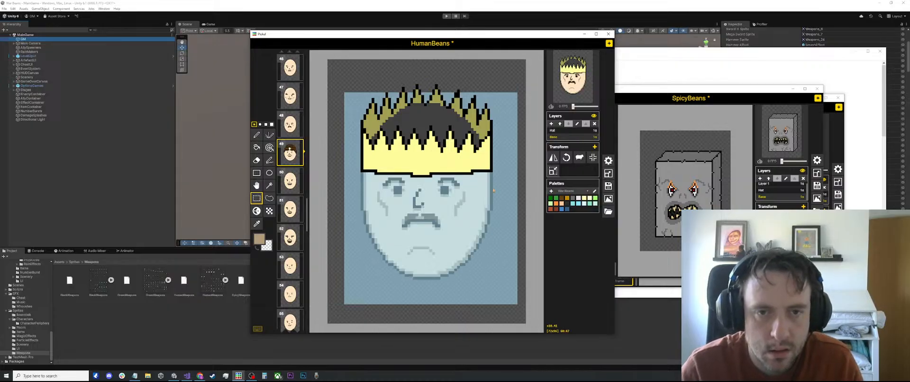
left_click(527, 206)
Copy the brown hair from frame 48's Hat layer and paste it onto frame 49's Base layer, under the crown
left_click(290, 124)
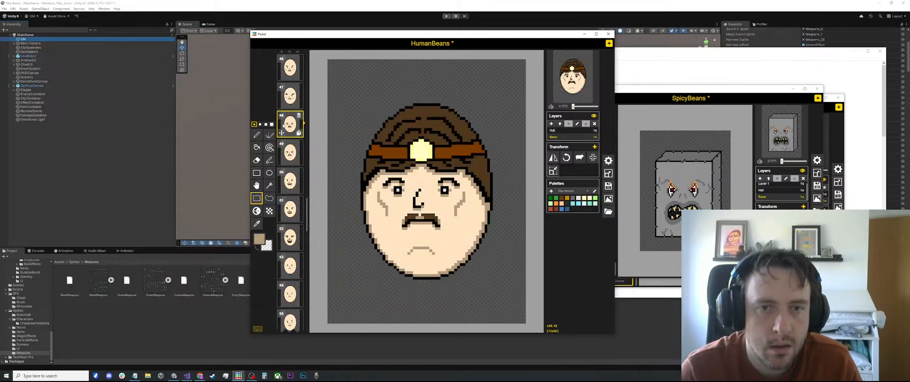
left_click_drag(514, 94, 339, 226)
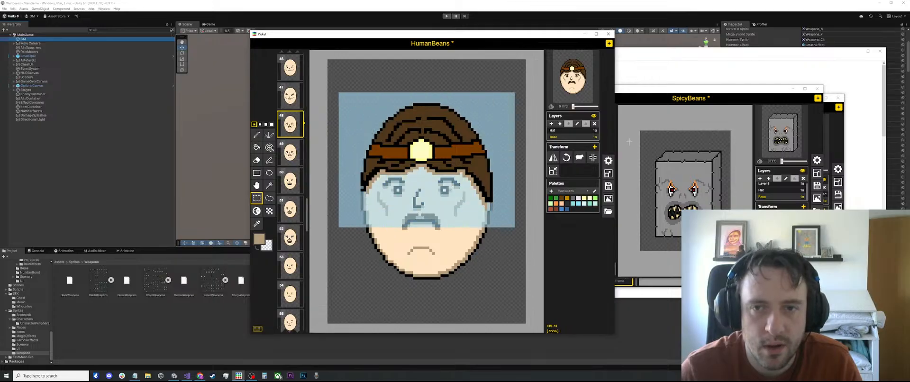
left_click(563, 130)
left_click(290, 152)
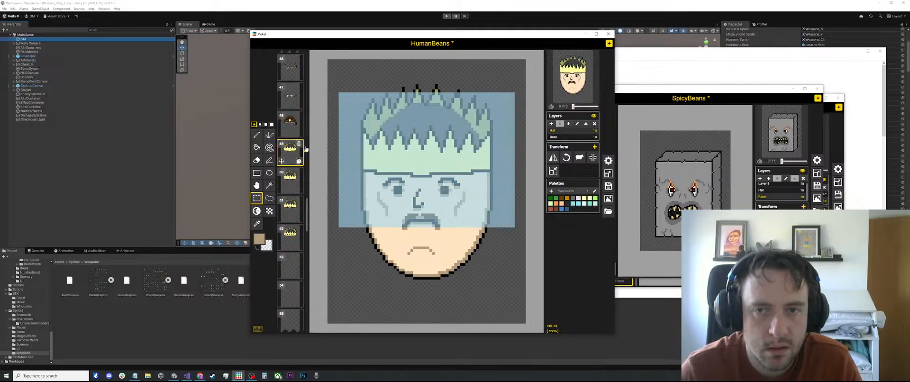
left_click(557, 139)
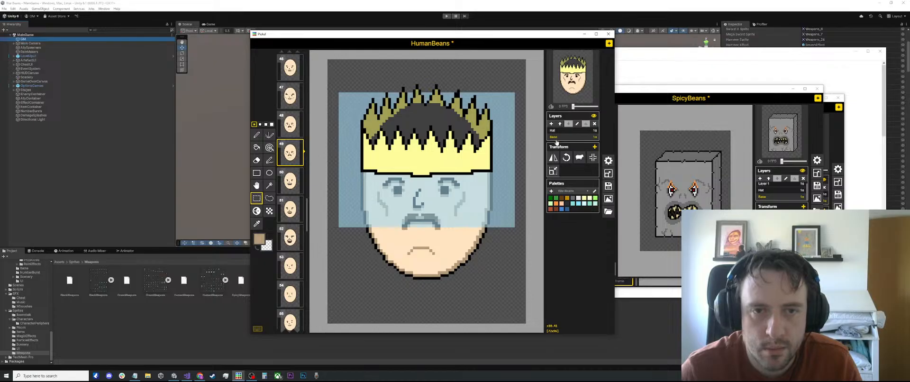
left_click(531, 176)
scroll(518, 233, "down", 1)
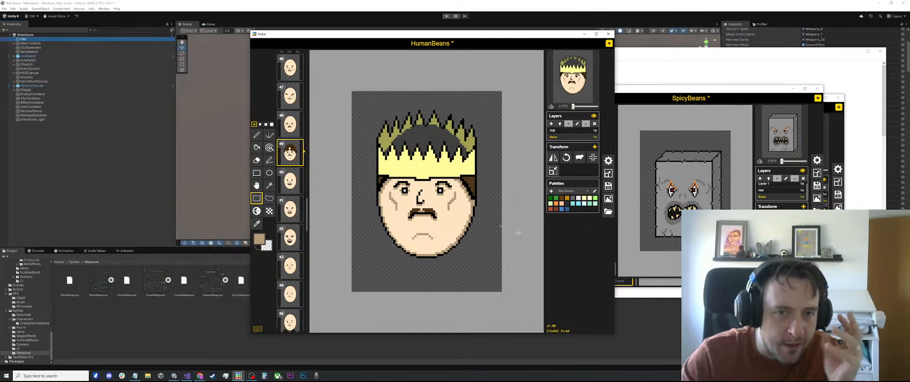
Compare the crowned faces in frames 49 to 52 with the headlamp character in frame 48
left_click(290, 180)
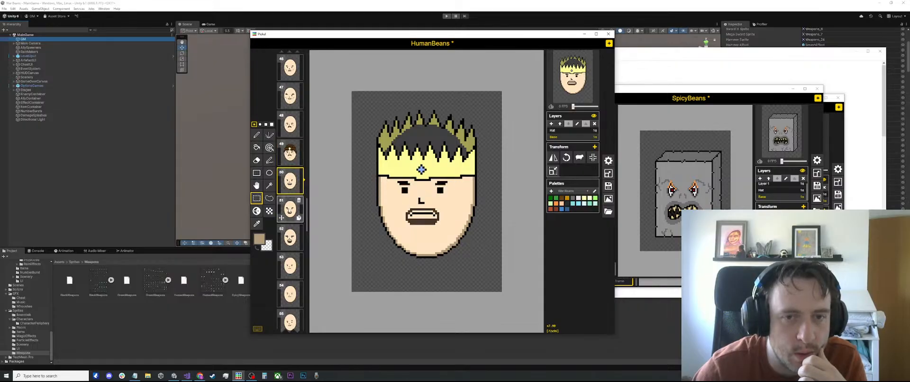
left_click(290, 209)
left_click(290, 237)
left_click(290, 152)
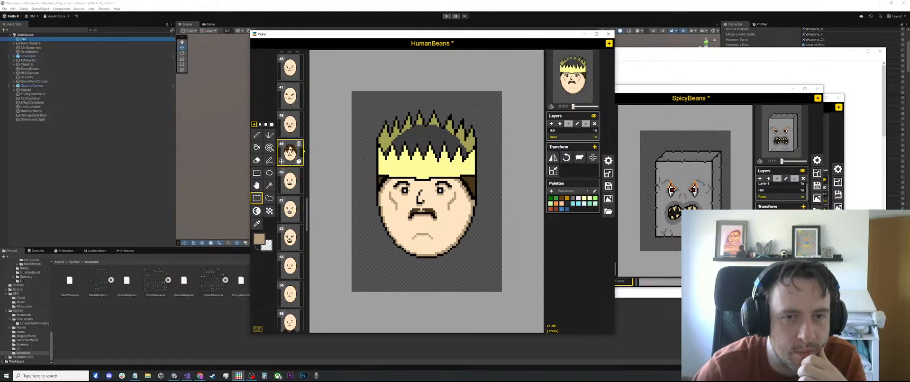
left_click(291, 131)
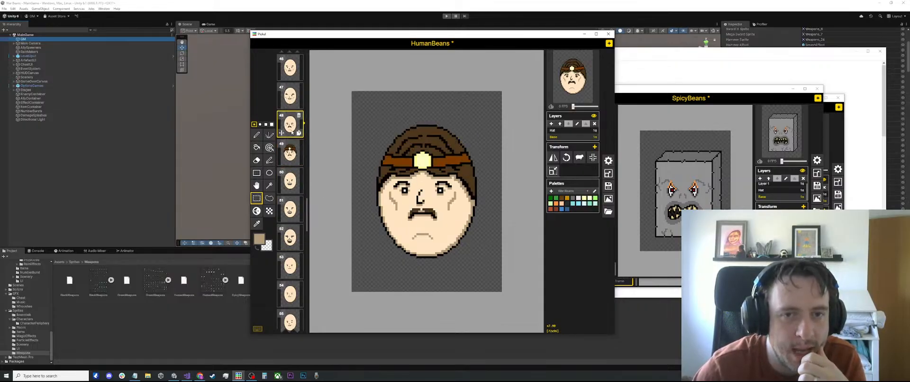
left_click(290, 153)
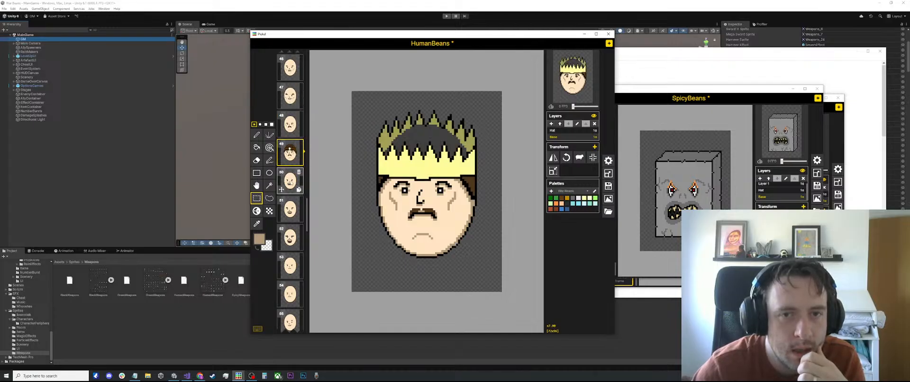
left_click(290, 127)
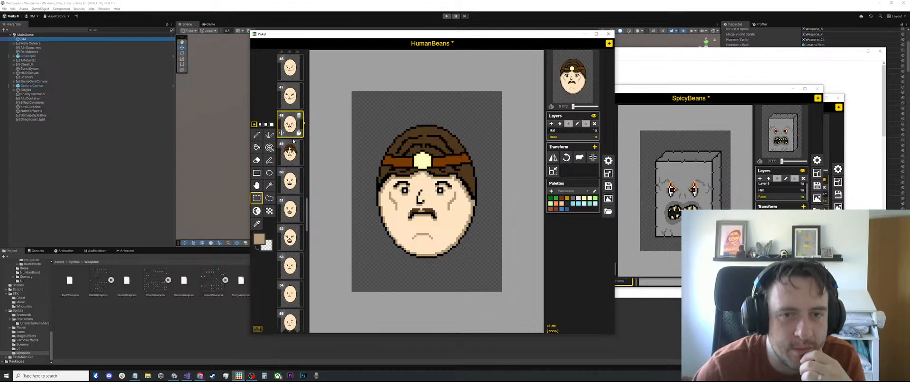
Examine the crowned faces in frames 49 to 52 for how the crown jewels and facial features progress between stages
left_click(294, 143)
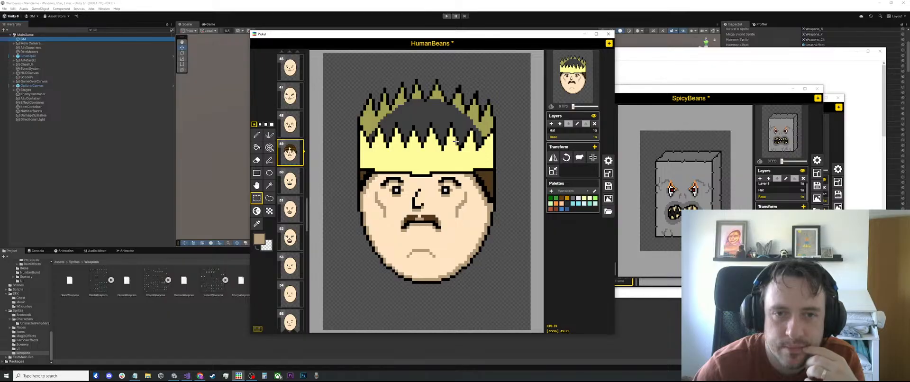
left_click(283, 181)
left_click(284, 209)
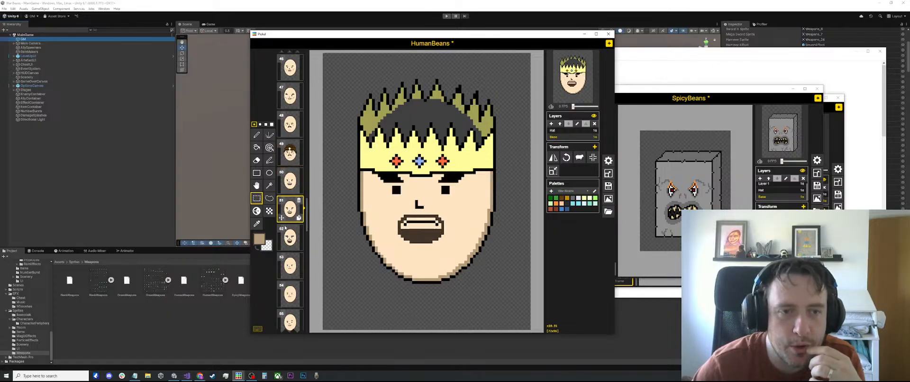
left_click(283, 237)
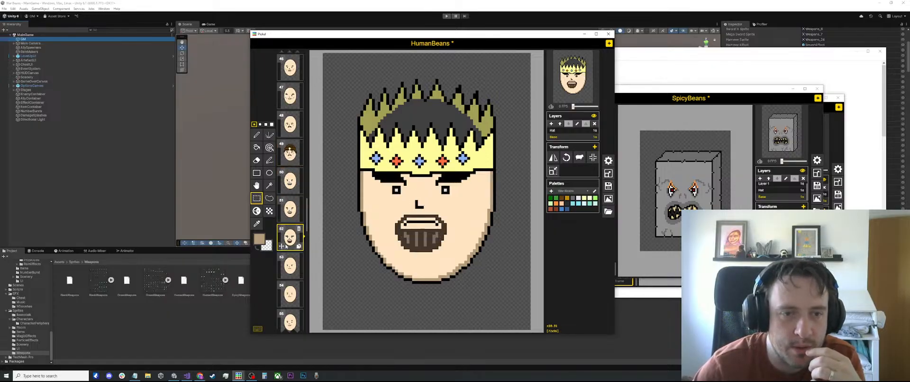
left_click(288, 154)
left_click(291, 189)
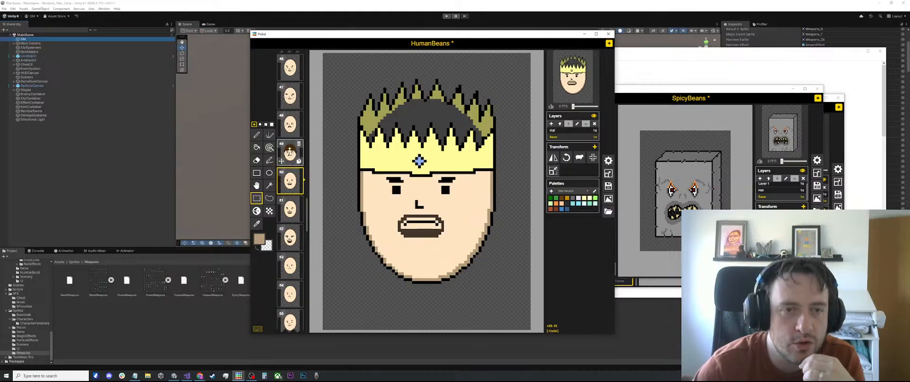
left_click(289, 152)
left_click(289, 181)
left_click(289, 208)
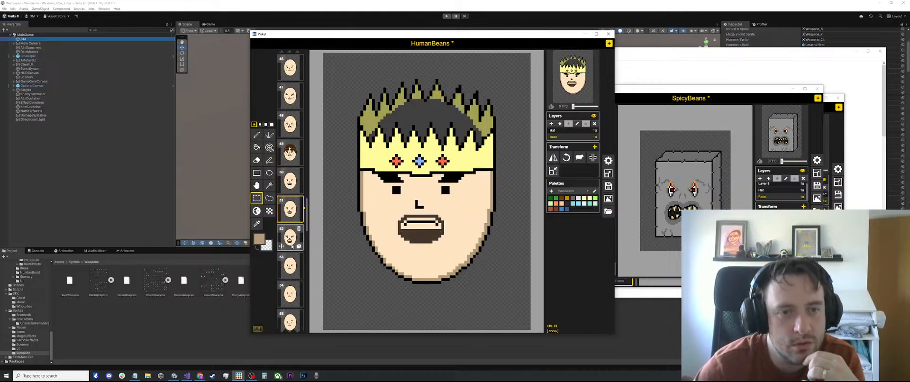
left_click(292, 241)
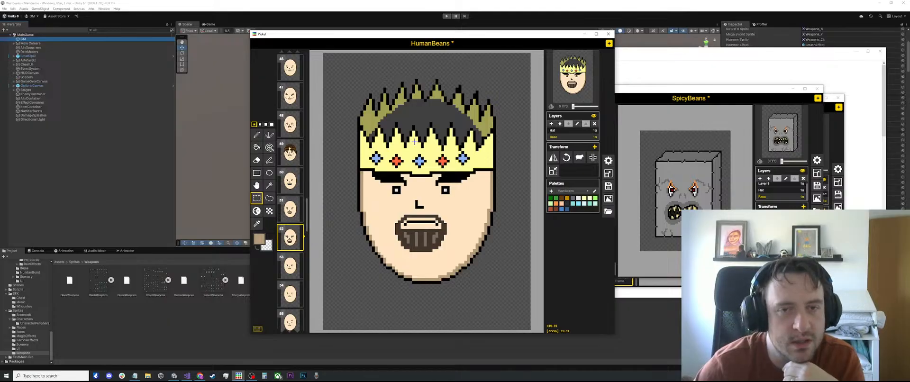
scroll(412, 145, "up", 4)
scroll(412, 145, "down", 4)
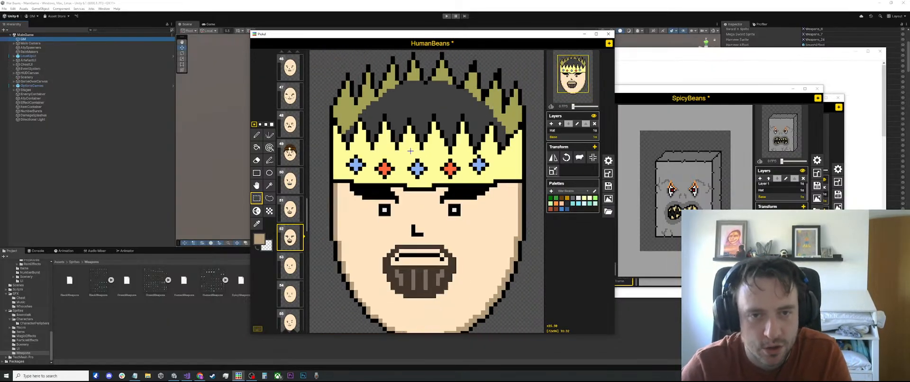
Switch to the BlackBeans sprite and examine the crown shading and jewels of the skull king in frames 73 to 76
left_click(735, 93)
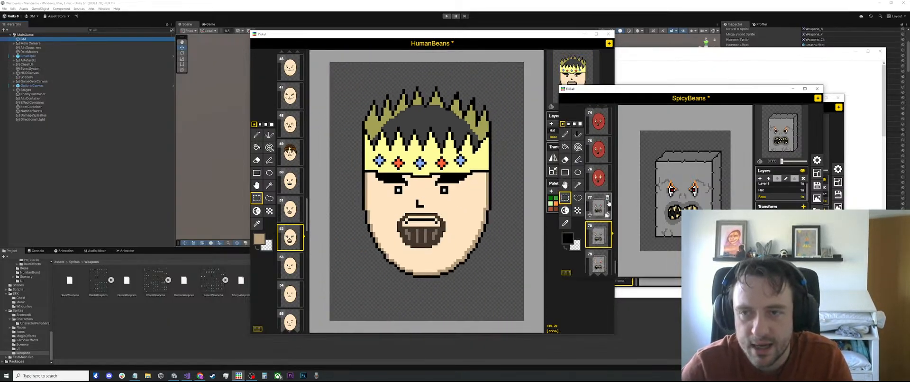
left_click(831, 140)
scroll(615, 191, "up", 2)
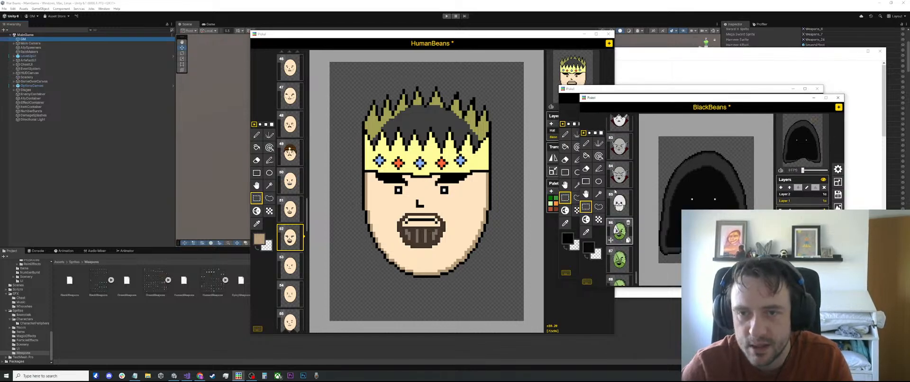
scroll(615, 191, "down", 2)
left_click(618, 173)
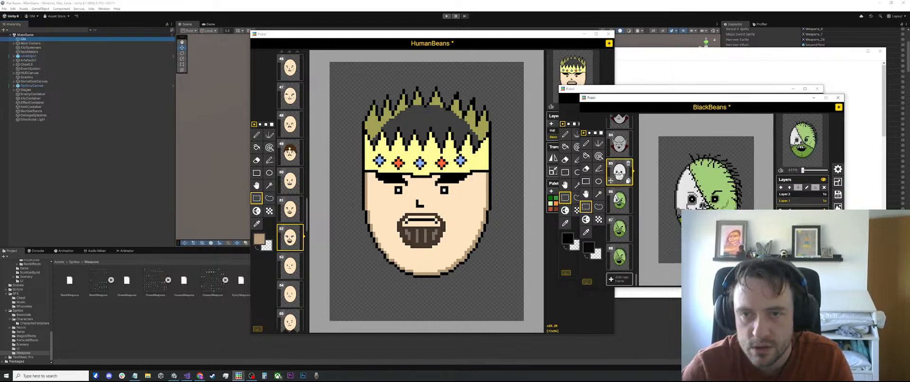
scroll(619, 175, "up", 8)
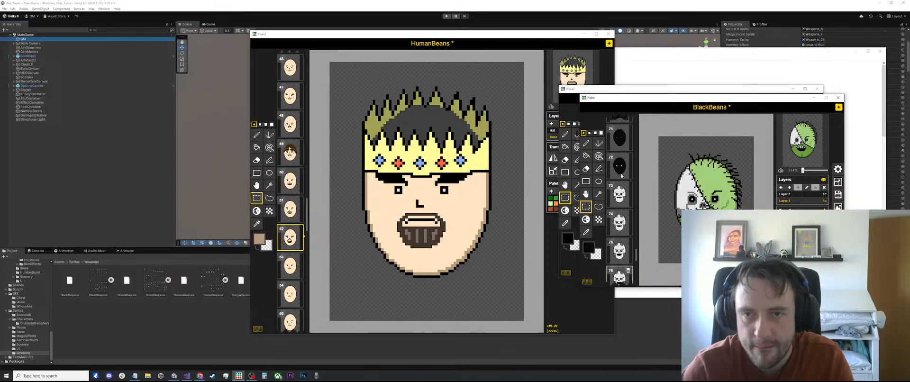
scroll(620, 176, "down", 2)
left_click(619, 151)
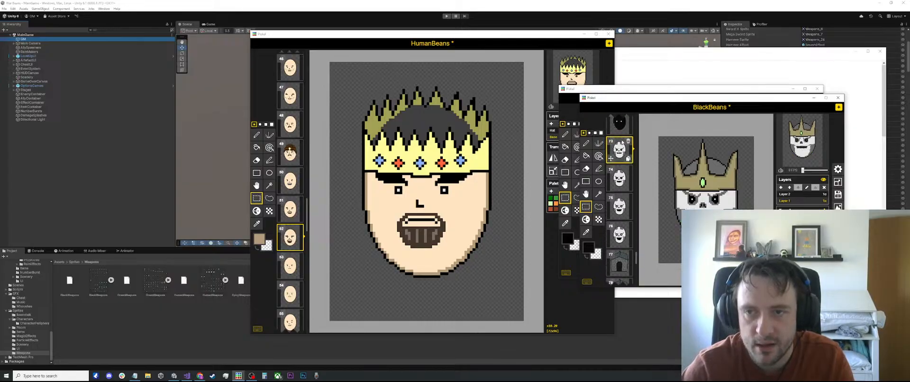
left_click(620, 179)
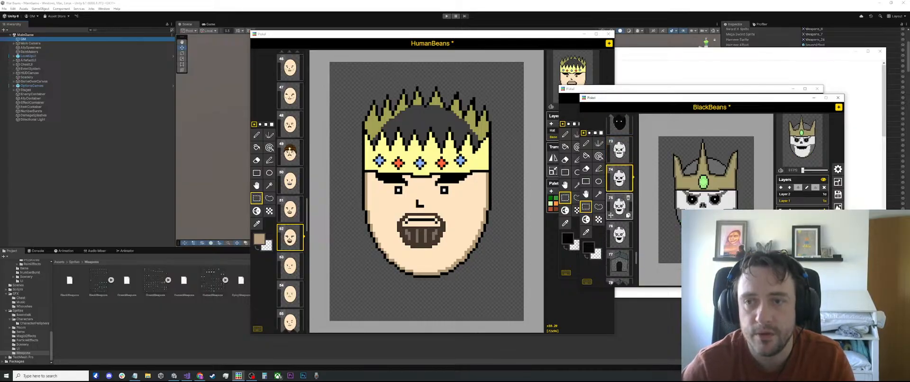
left_click(622, 208)
left_click(619, 236)
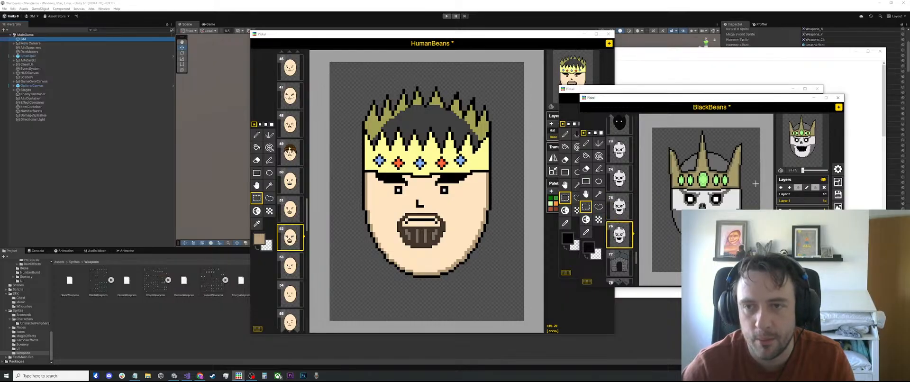
scroll(706, 176, "up", 2)
scroll(707, 173, "up", 4)
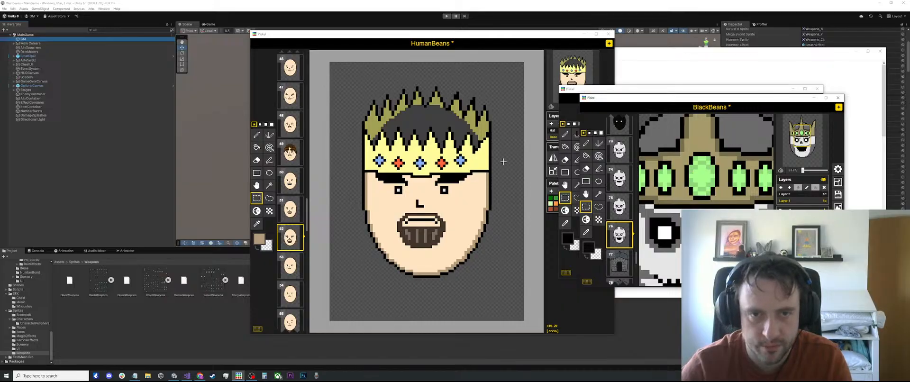
scroll(687, 157, "down", 5)
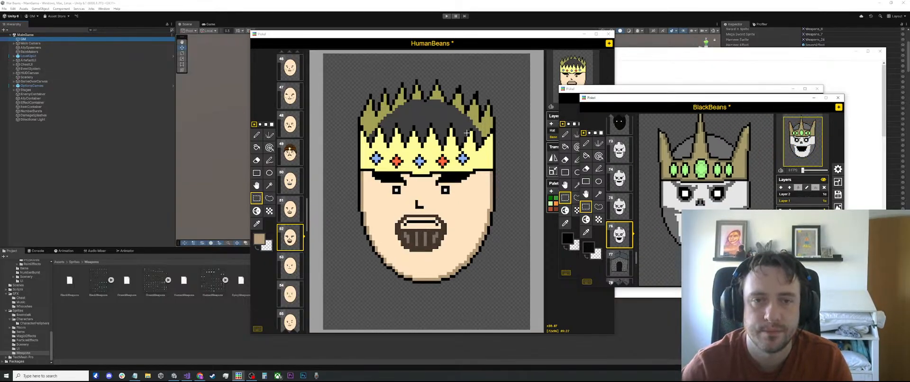
scroll(439, 150, "down", 2)
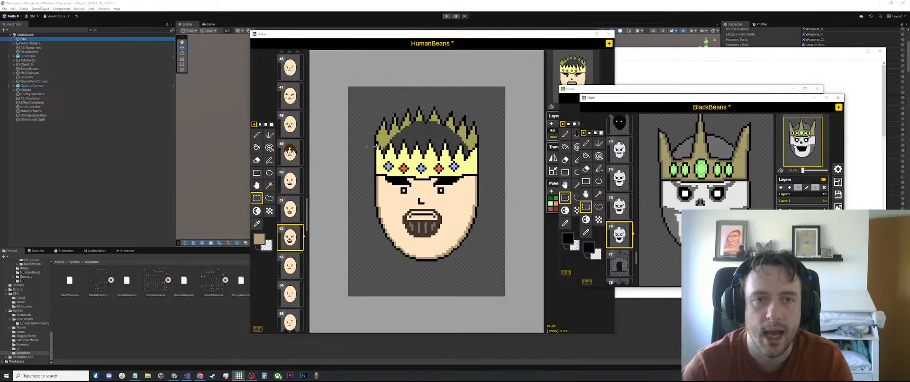
scroll(422, 185, "up", 5)
left_click(533, 65)
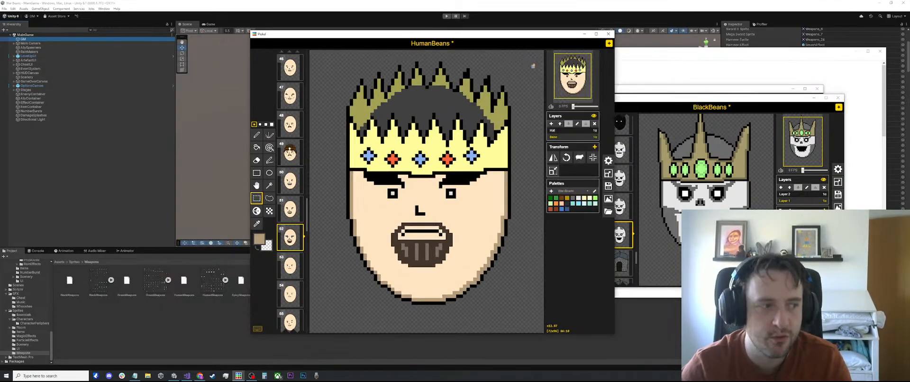
key("o")
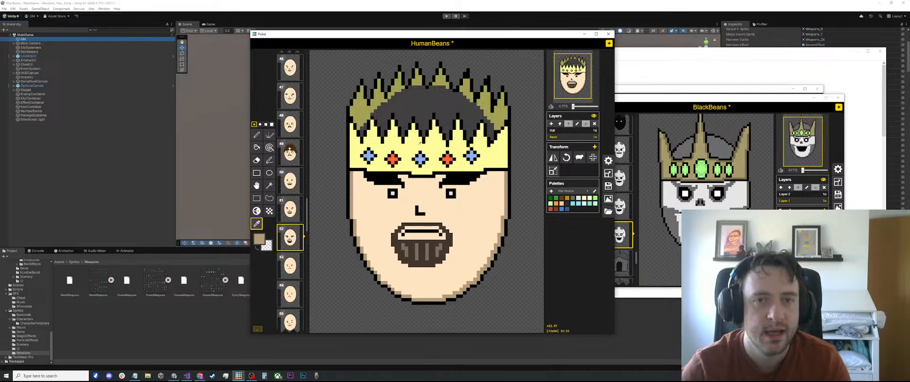
left_click(416, 146)
left_click(516, 109)
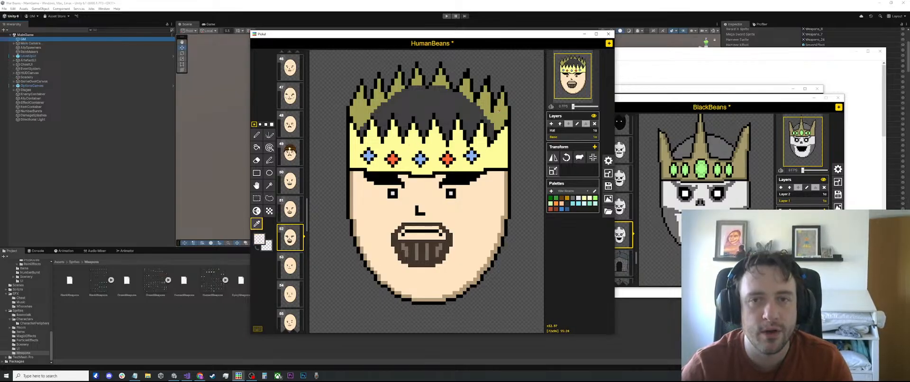
key("p")
key("l")
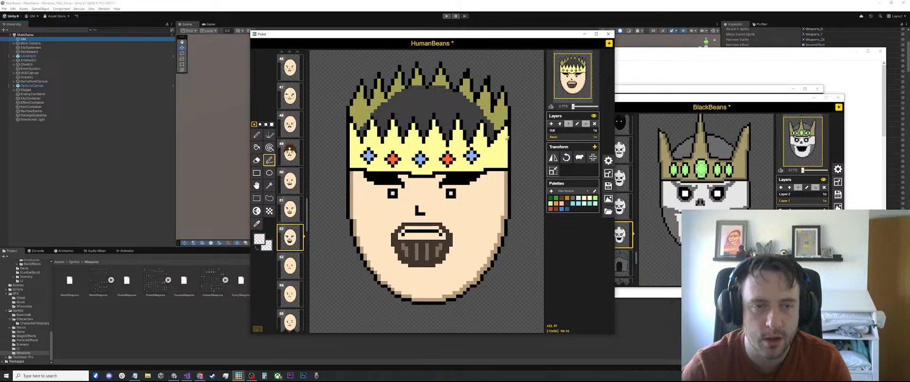
On frame 49's Hat layer, sample the crown's olive color and shade the right half of the band's lower edge
left_click(563, 131)
key("o")
scroll(521, 133, "up", 2)
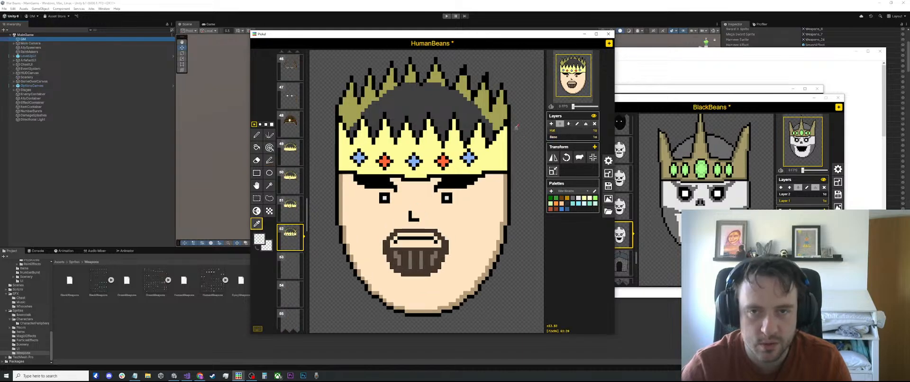
left_click(290, 154)
scroll(290, 155, "up", 1)
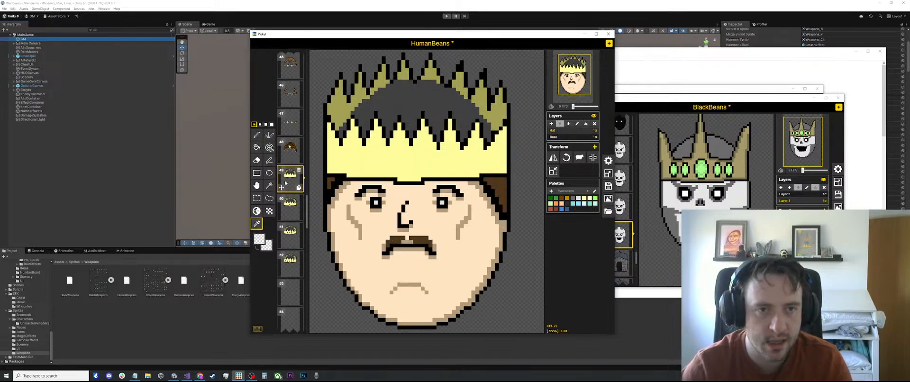
left_click(506, 108)
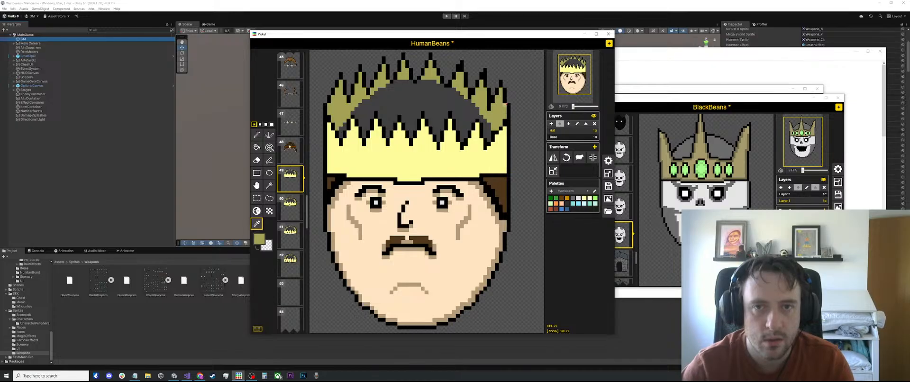
key("p")
key("l")
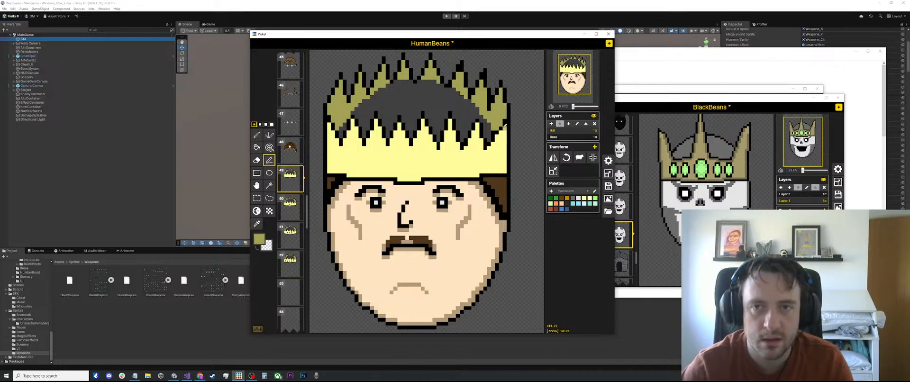
mouse_move(505, 127)
left_mouse_down()
mouse_move(506, 170)
mouse_move(405, 173)
mouse_move(438, 180)
left_mouse_up()
scroll(479, 170, "down", 1)
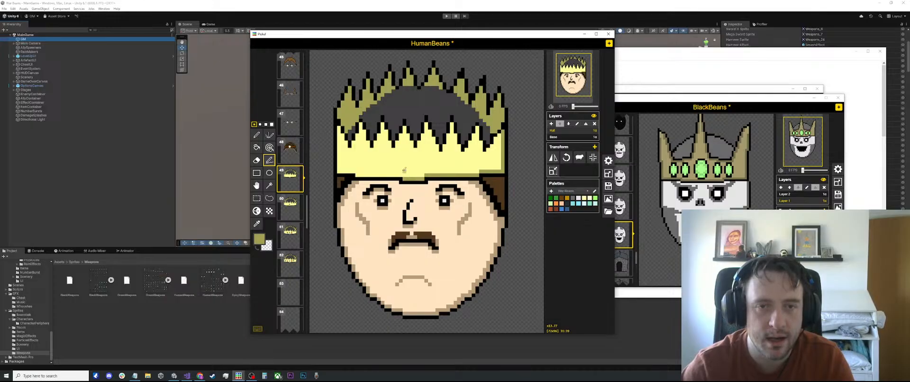
Continue the olive shading along the left half of the band's lower edge and beneath the notches between the front points
left_click_drag(403, 172, 338, 129)
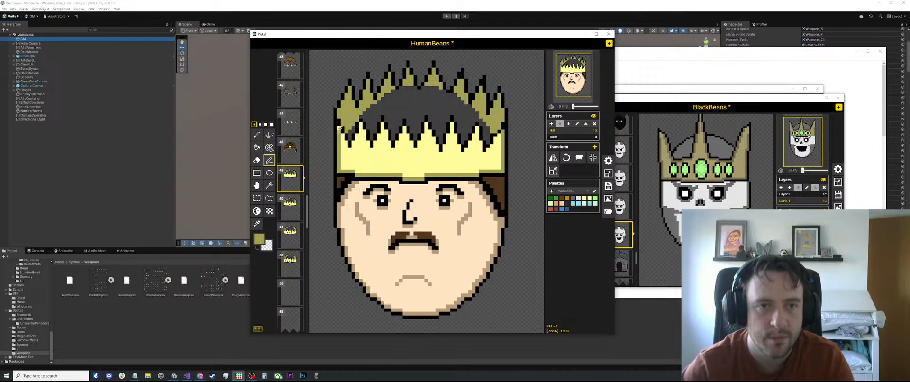
scroll(448, 136, "down", 2)
scroll(434, 150, "up", 2)
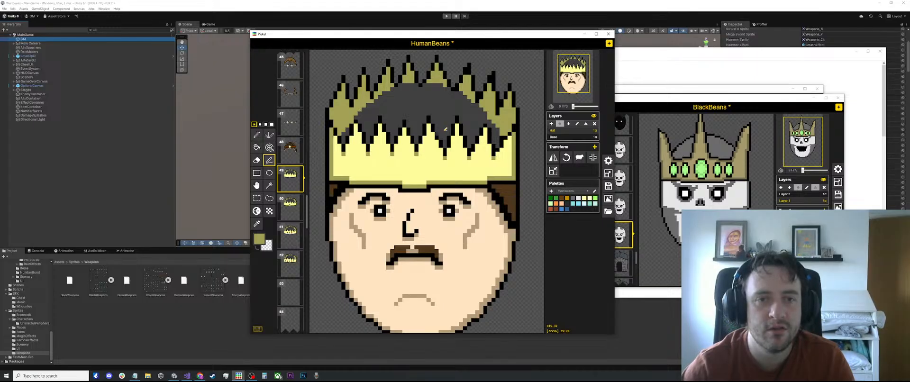
scroll(445, 129, "down", 3)
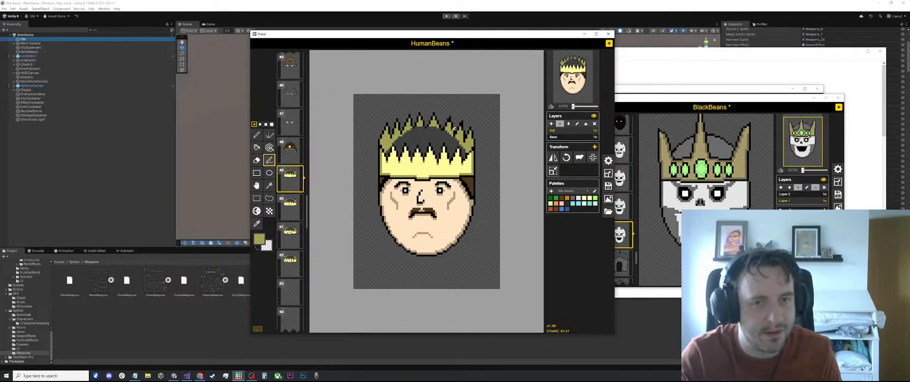
scroll(415, 145, "up", 3)
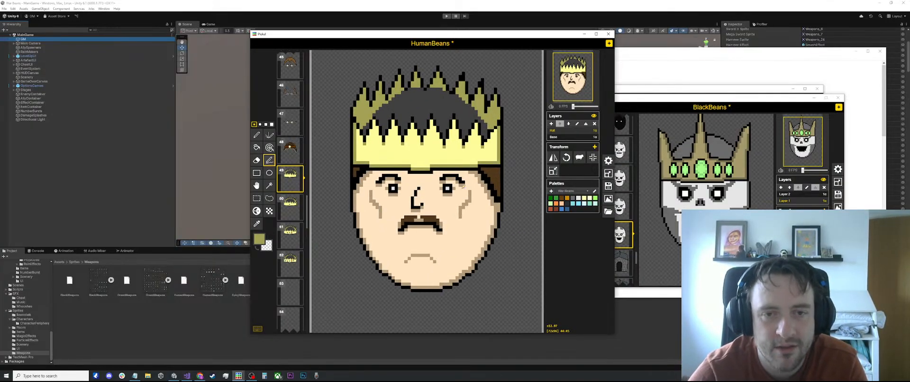
scroll(417, 205, "up", 1)
key("o")
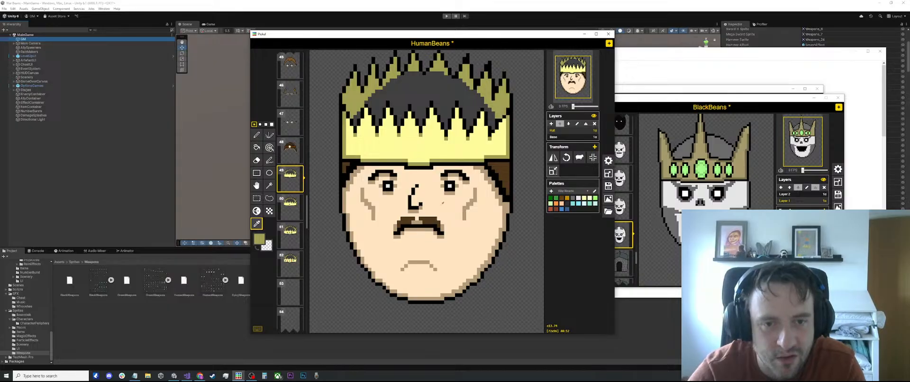
left_click(475, 197)
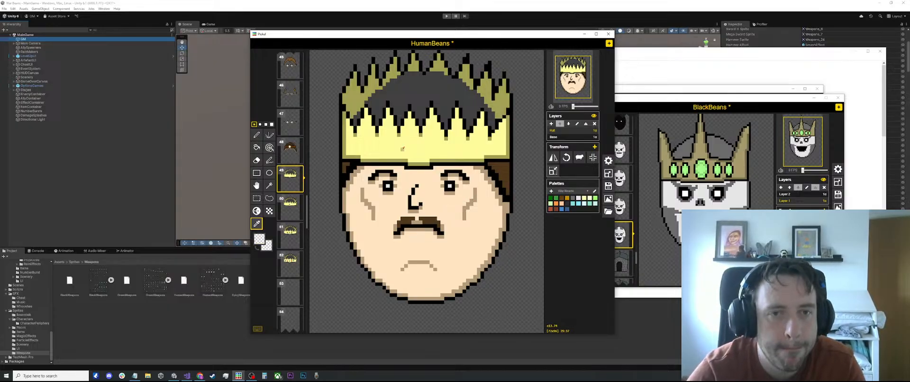
scroll(441, 158, "down", 2)
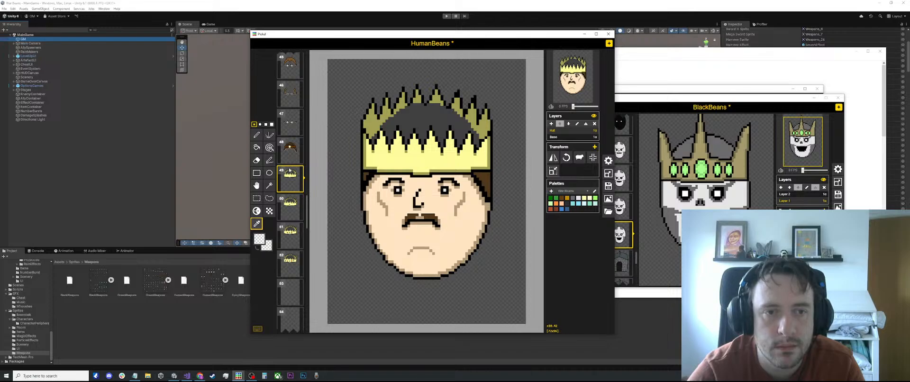
Try to copy the crown band's lower edge shading from frame 49 onto frame 50
key("s")
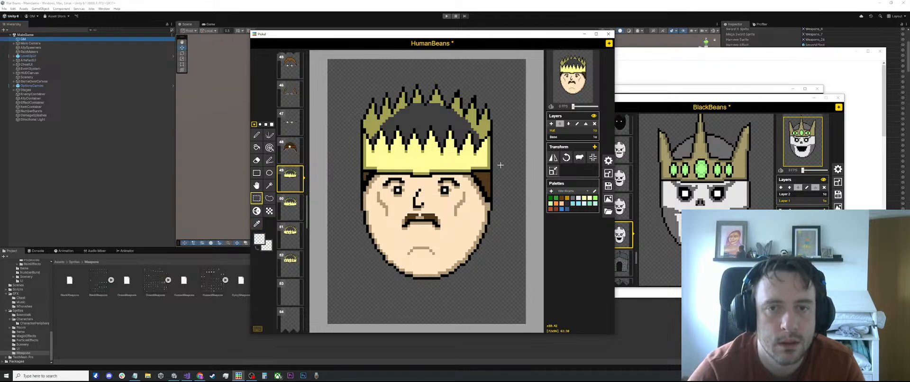
left_click_drag(500, 165, 345, 181)
left_click(290, 207)
left_click(533, 292)
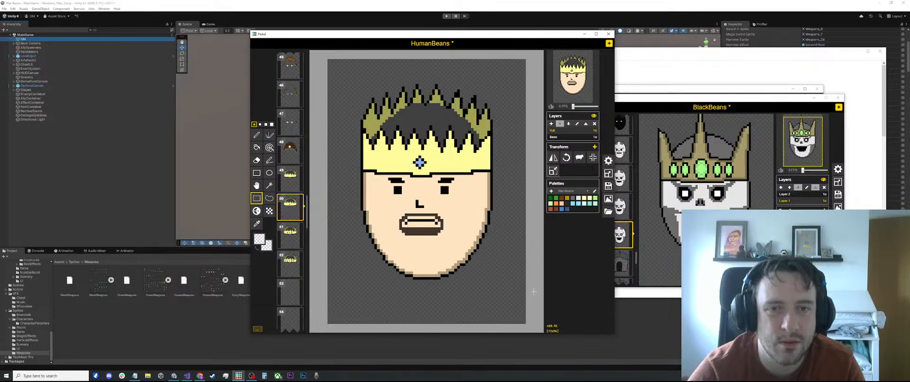
Copy the strip with the shaded notches between the front crown points from frame 49 onto frames 50, 51 and 52
left_click(289, 179)
scroll(515, 134, "up", 1)
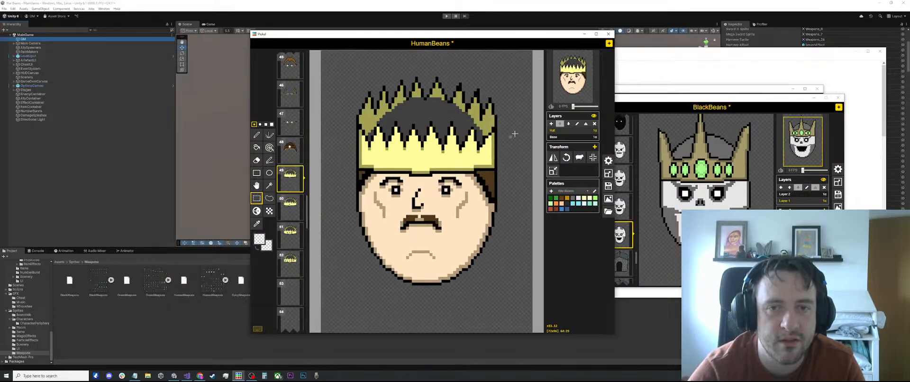
left_click_drag(523, 124, 332, 153)
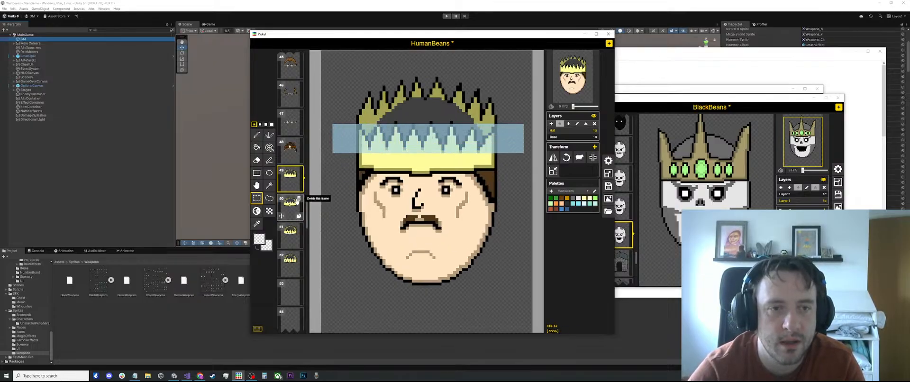
left_click(290, 205)
left_click(290, 235)
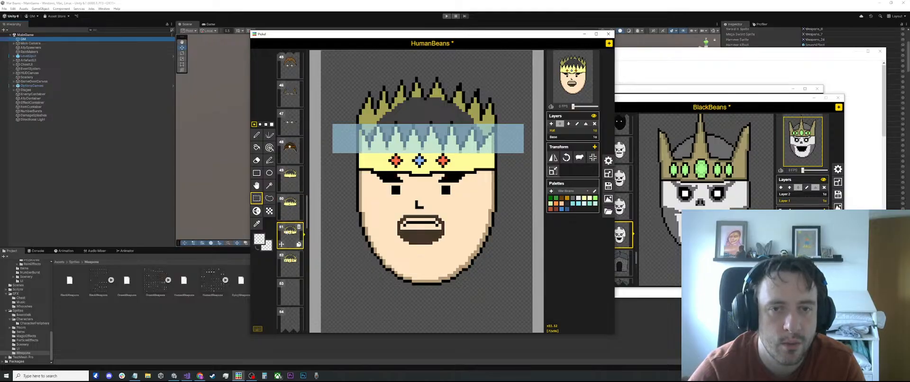
left_click(290, 263)
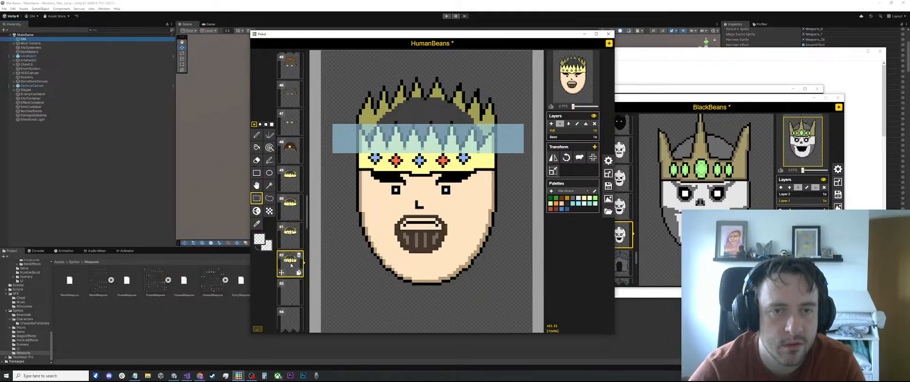
Copy the shaded lower edge of the crown band from frame 49 onto frames 50, 51 and 52
left_click(285, 179)
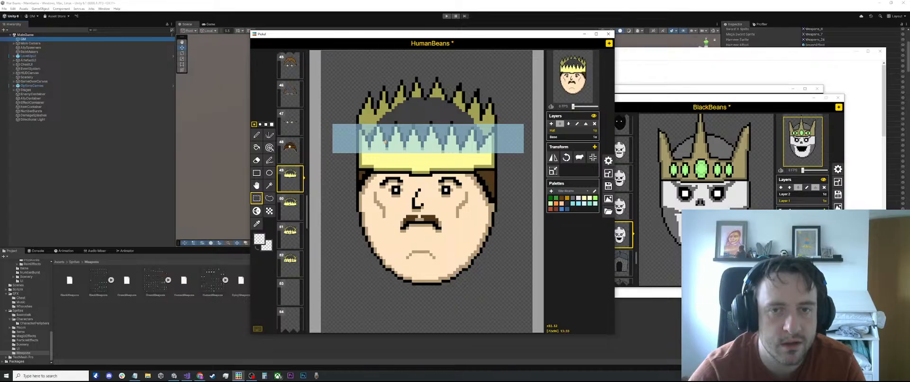
left_click_drag(532, 105, 338, 164)
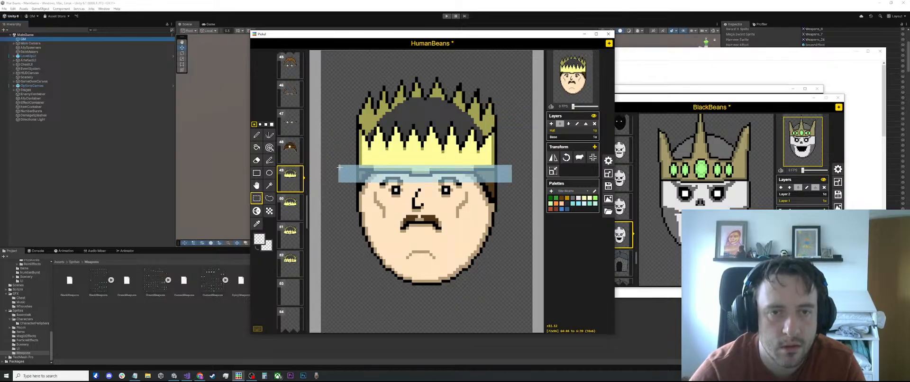
left_click(290, 211)
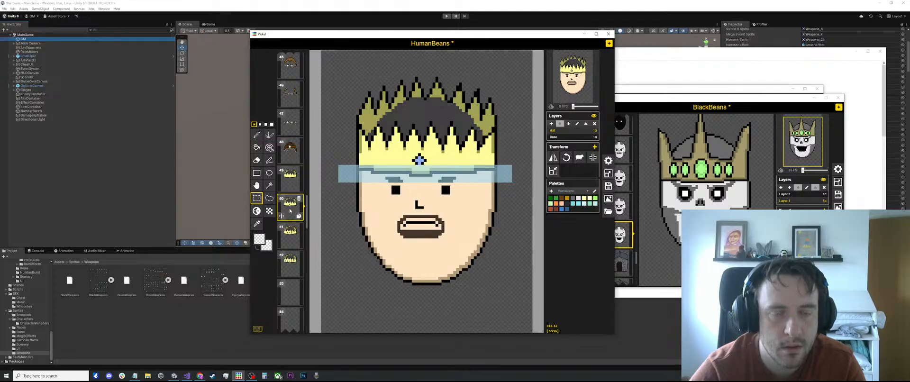
left_click(288, 236)
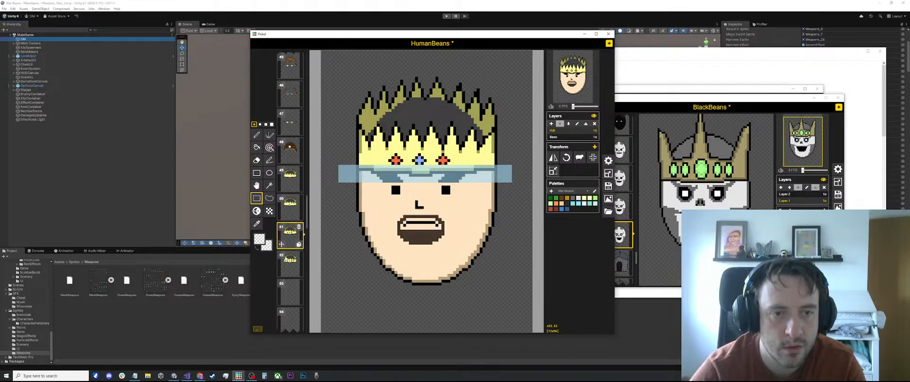
left_click(289, 263)
left_click(515, 224)
Sample black from a jewel outline and touch up the crown jewels' outlines in frames 52, 51 and 50
scroll(467, 161, "up", 5)
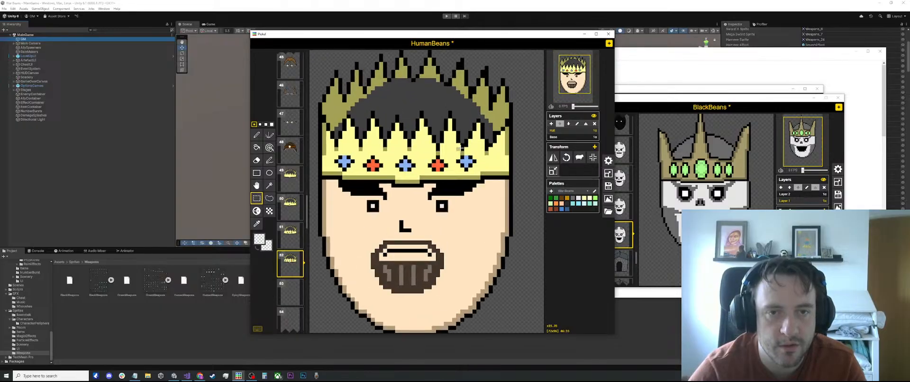
key("o")
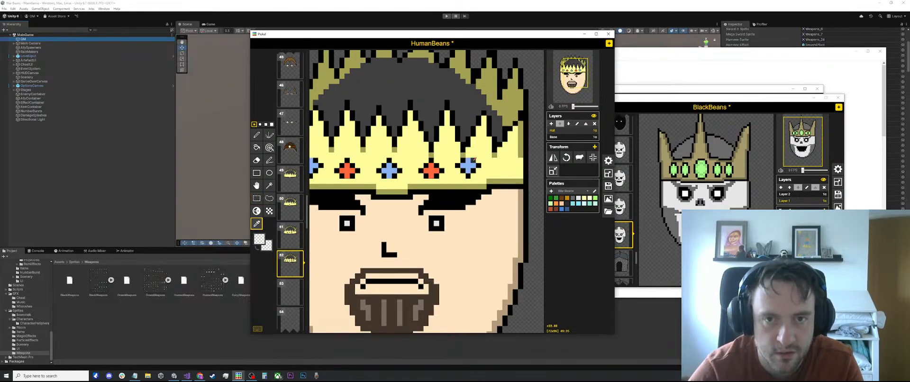
left_click(469, 157)
key("p")
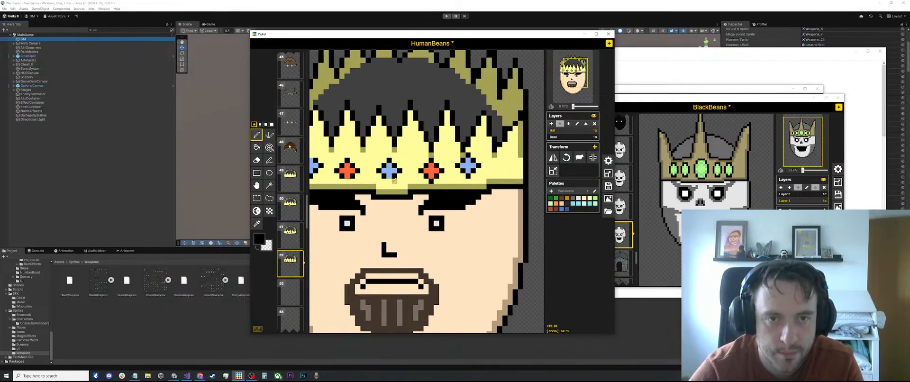
scroll(326, 154, "down", 1)
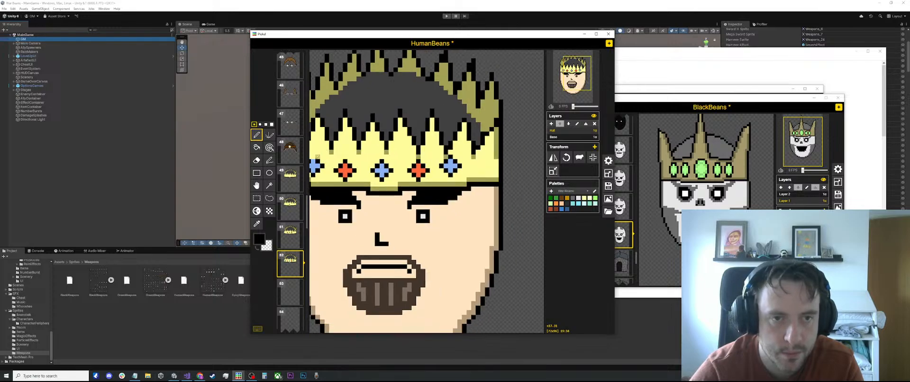
left_click_drag(360, 161, 432, 170)
left_click(290, 233)
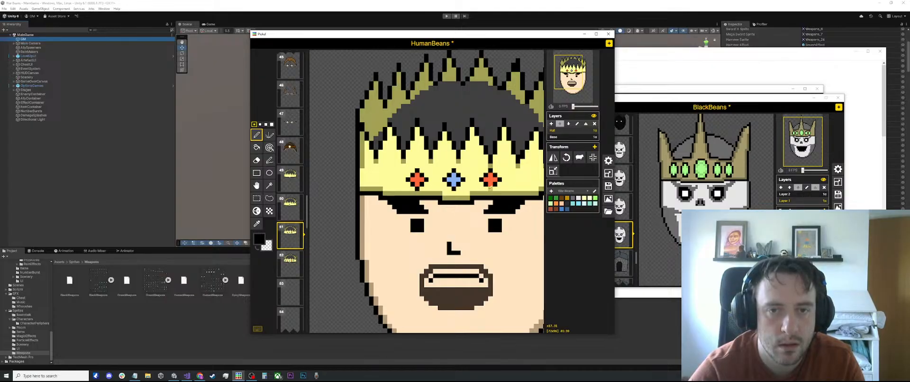
left_click(290, 205)
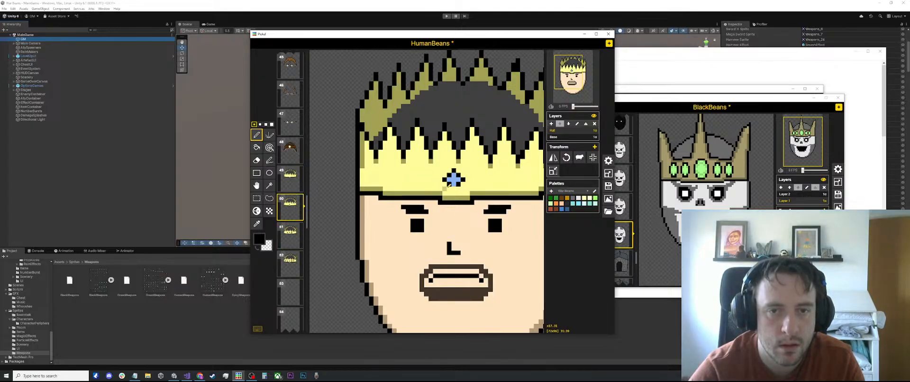
Recolor the light blue crown jewels in frames 50, 51 and 52 with the palette's medium blue
key("o")
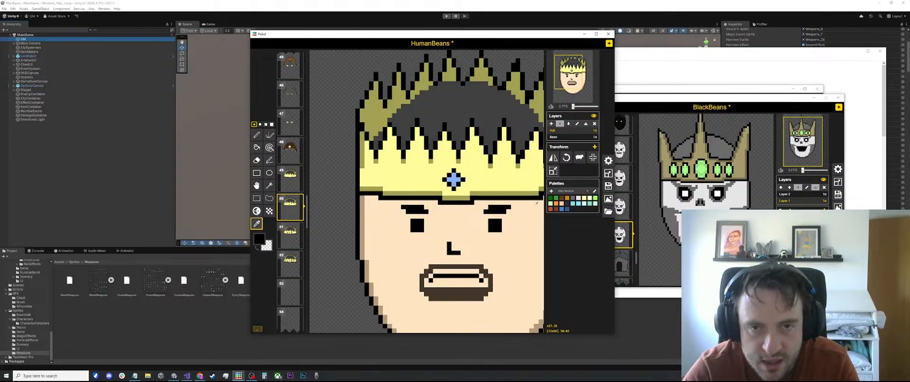
left_click(562, 211)
scroll(440, 182, "up", 2)
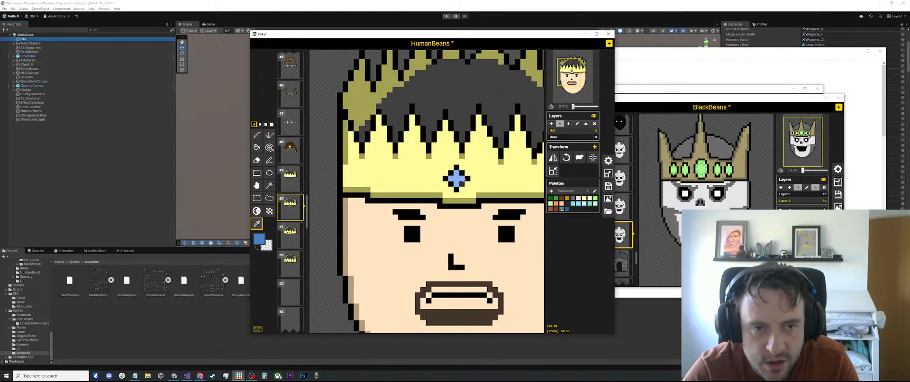
key("a")
left_click(456, 178)
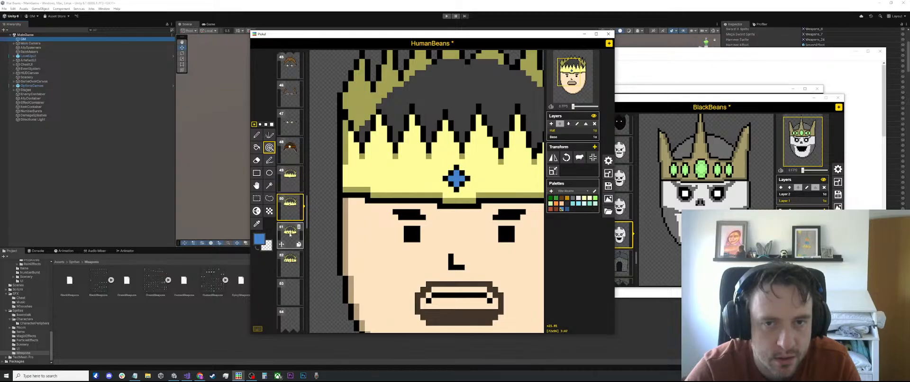
left_click(290, 235)
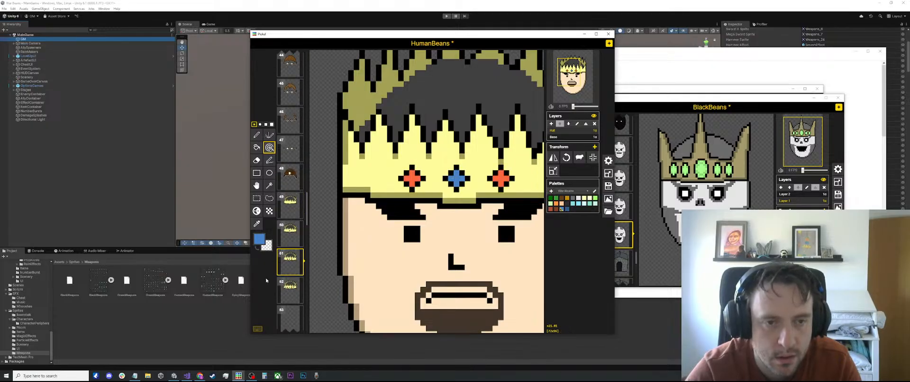
key("Down")
left_click(455, 179)
Shade the blue crown jewels in frames 52, 51 and 50 with single pixels of the palette's darker blue
scroll(495, 189, "down", 2)
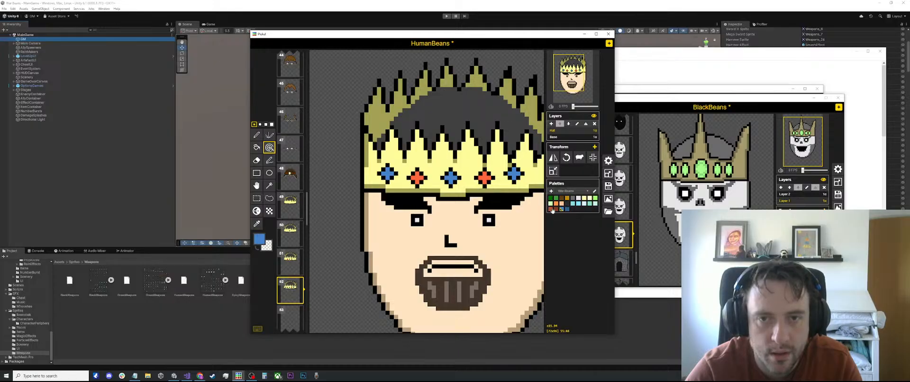
left_click(567, 209)
scroll(466, 177, "up", 2)
key("p")
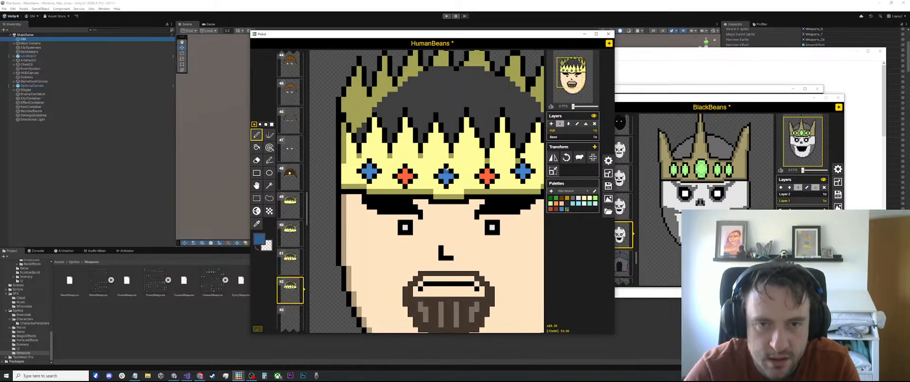
left_click(443, 180)
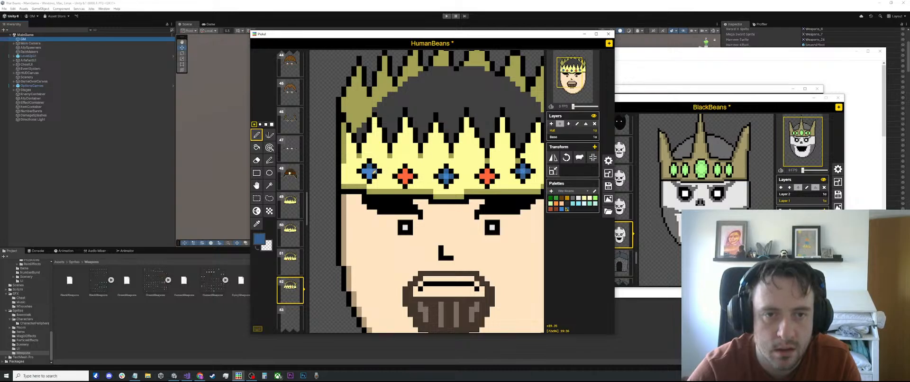
left_click(285, 259)
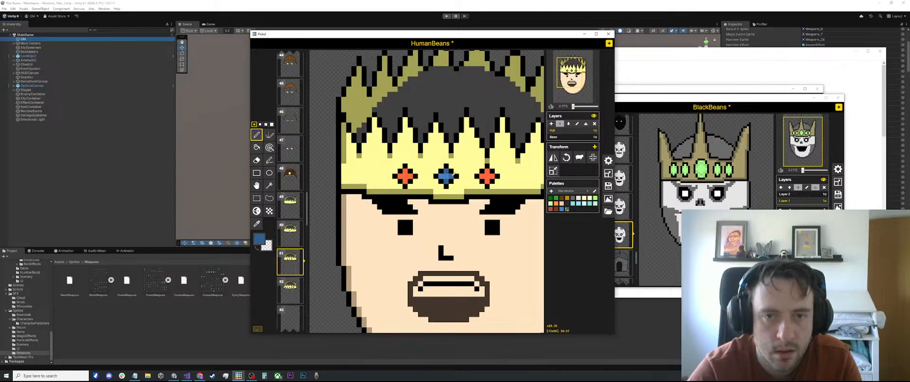
key("Up")
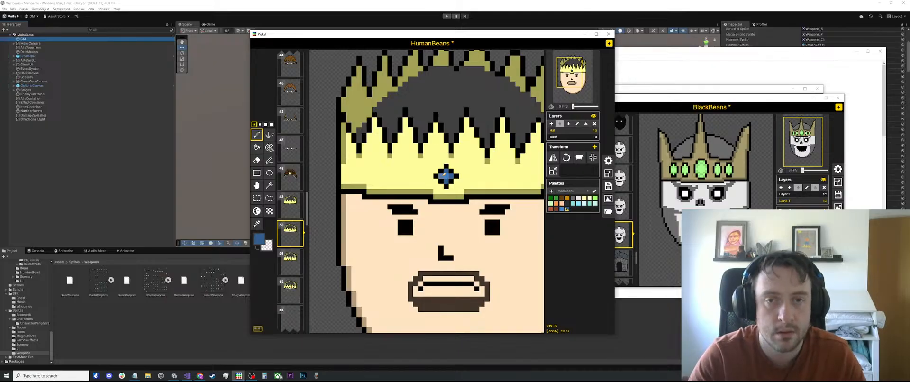
Sample the olive shading color from the edge of frame 50's crown for the Pen tool
scroll(530, 157, "down", 3)
scroll(530, 157, "up", 1)
key("o")
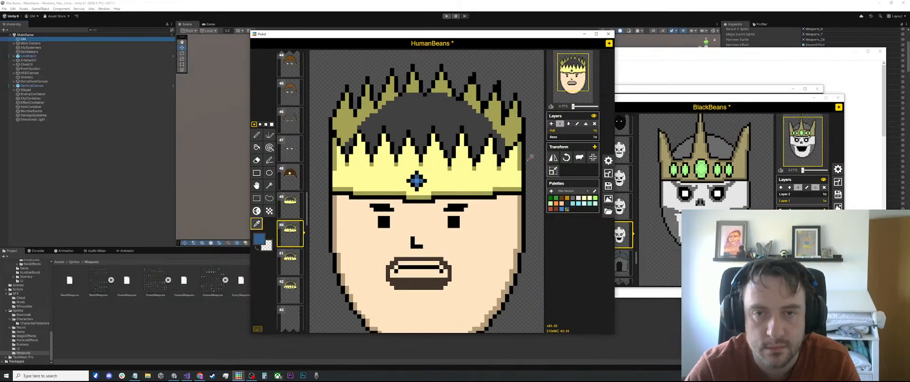
left_click(521, 161)
key("p")
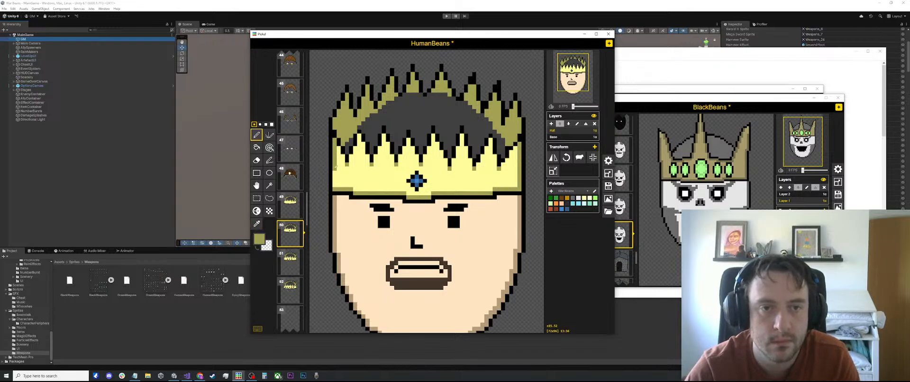
scroll(391, 135, "down", 1)
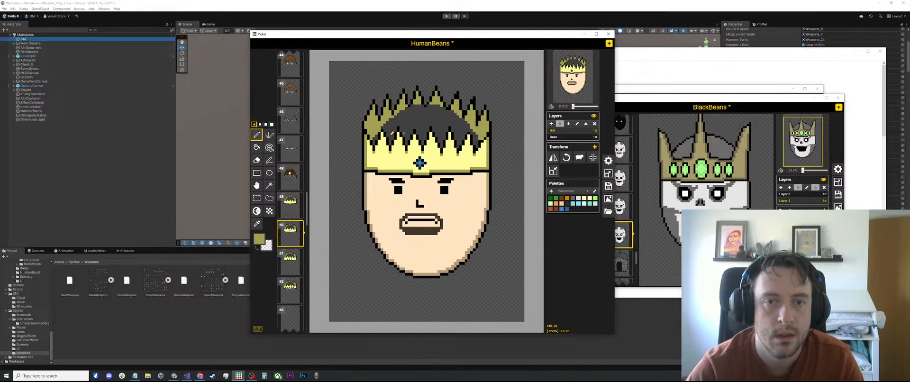
Compare the crown shading and jewels across frames 49 to 52
left_click(290, 206)
left_click(285, 229)
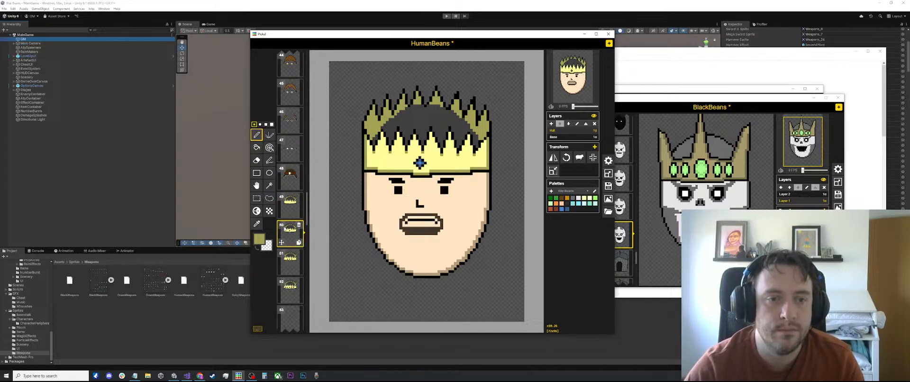
left_click(287, 260)
left_click(288, 288)
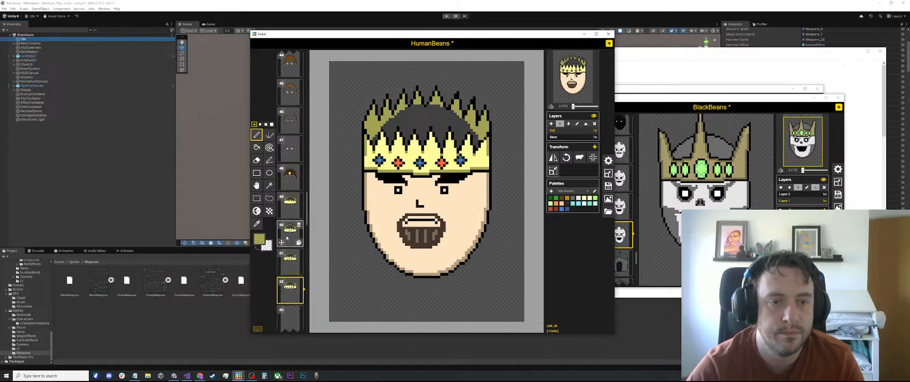
left_click(287, 234)
left_click(290, 207)
Copy the moustached face with brown hair from frame 49's Base layer onto frame 48's Base layer and check it against the neighbouring crowned frames
left_click(256, 198)
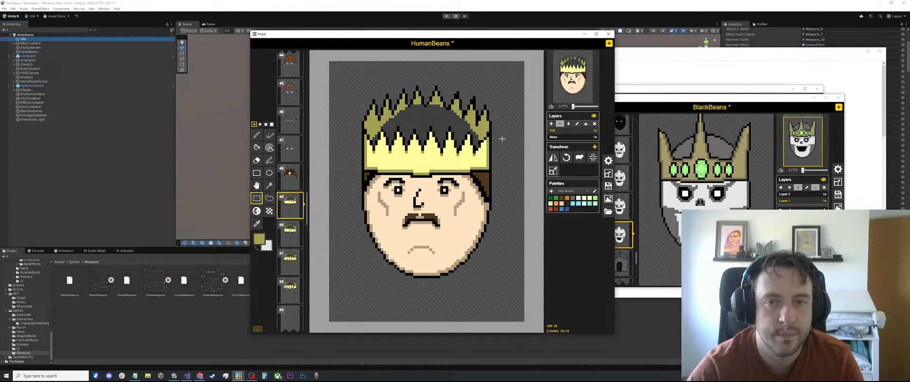
left_click(564, 137)
left_click_drag(511, 101, 334, 306)
left_click(290, 177)
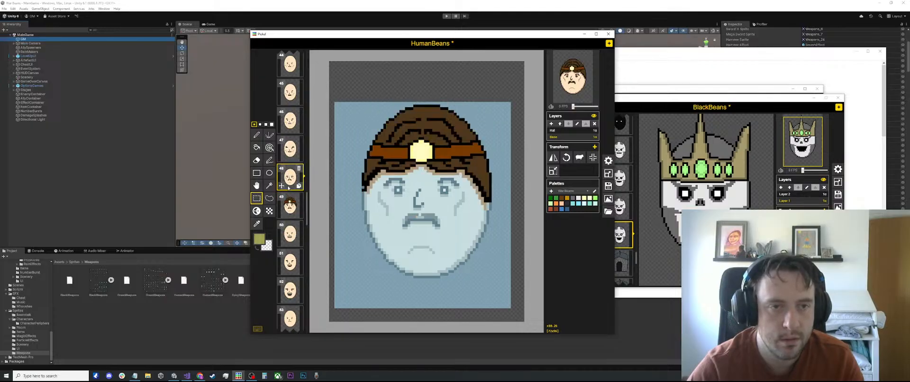
left_click(289, 150)
left_click(289, 177)
left_click(491, 311)
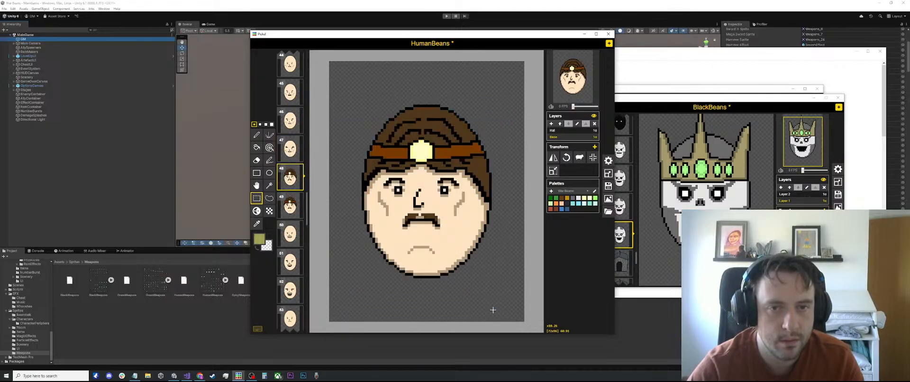
left_click(290, 205)
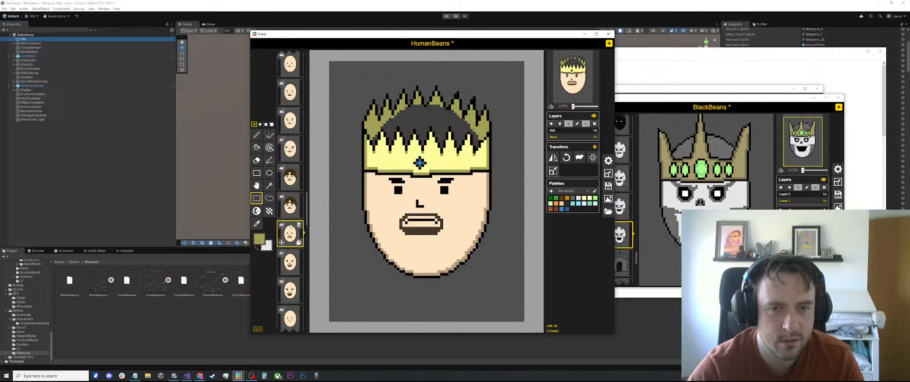
left_click(290, 232)
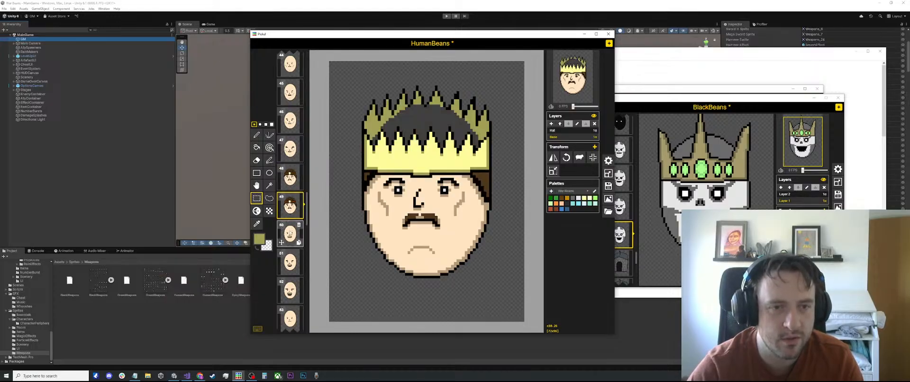
Copy frame 49's moustached face with brown hair onto the Base layers of frames 50, 51 and 52 and check the crowned frames
left_click(290, 290)
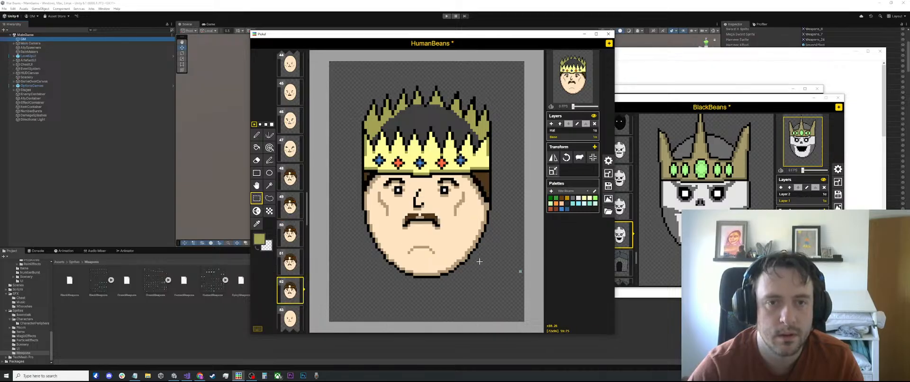
scroll(328, 254, "down", 4)
left_click(290, 261)
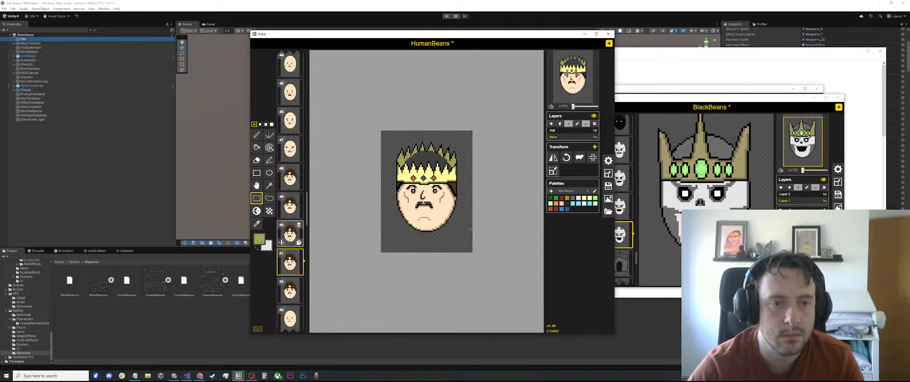
left_click(289, 233)
left_click(285, 202)
left_click(289, 232)
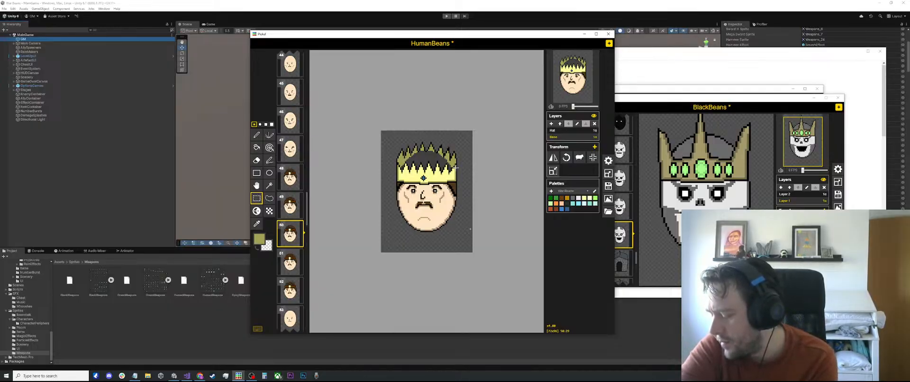
Examine the faces in frames 53 to 57 that follow the crowned frames
scroll(346, 197, "down", 2)
scroll(307, 222, "down", 3)
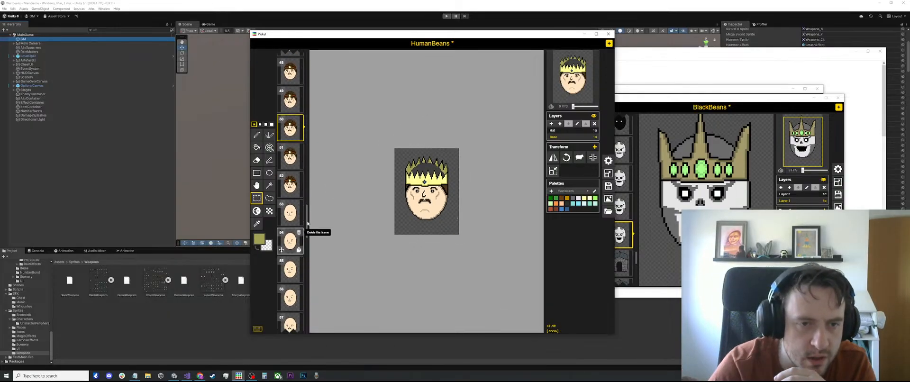
left_click(291, 240)
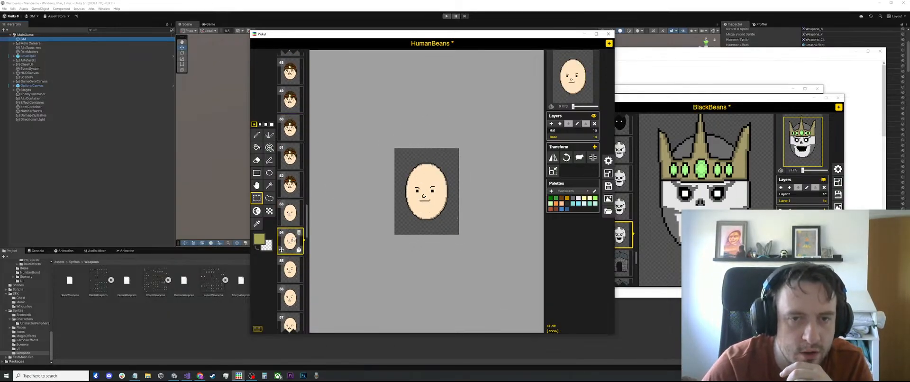
left_click(290, 269)
left_click(290, 298)
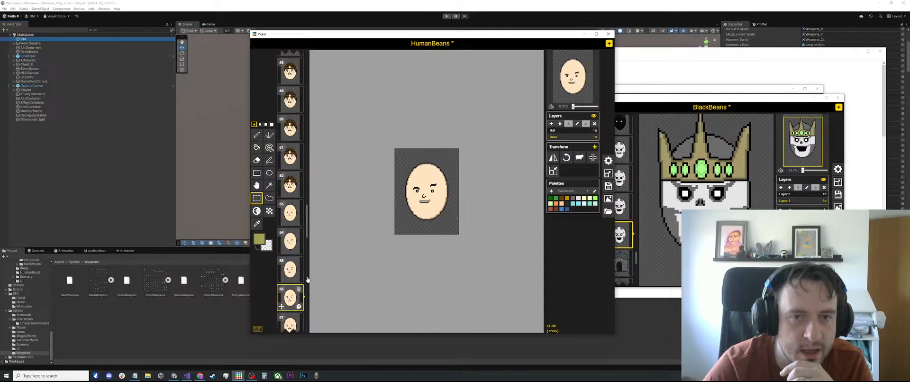
scroll(464, 194, "up", 4)
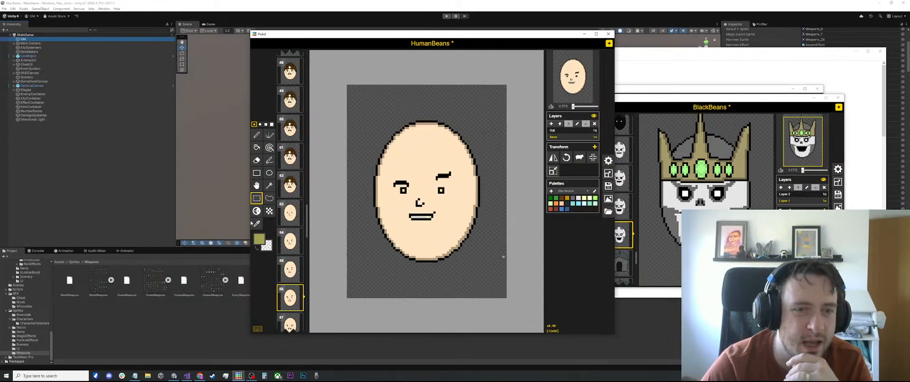
left_click(294, 211)
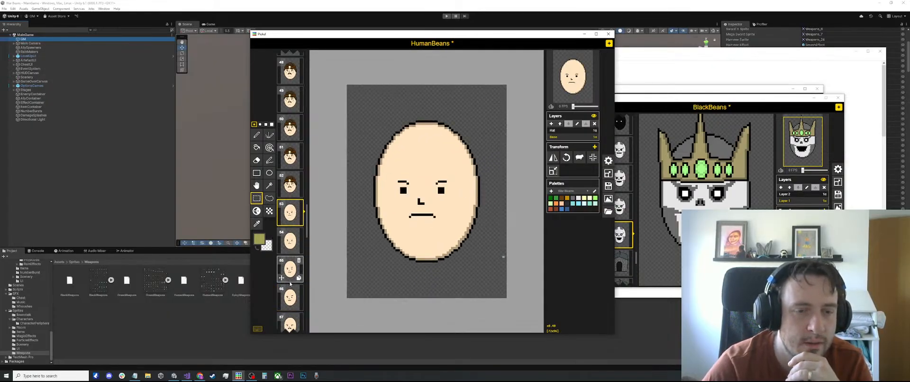
scroll(289, 251, "down", 3)
left_click(288, 256)
scroll(288, 256, "down", 1)
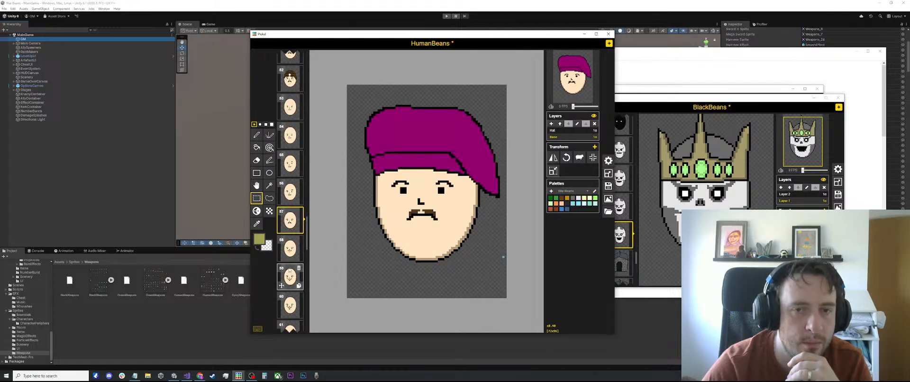
Compare the faces and purple berets across frames 56 to 60
left_click(290, 278)
left_click(290, 255)
left_click(286, 219)
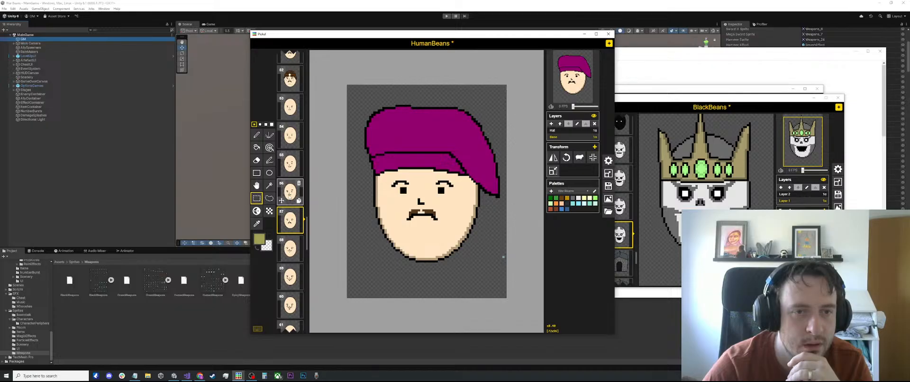
left_click(290, 194)
left_click(289, 221)
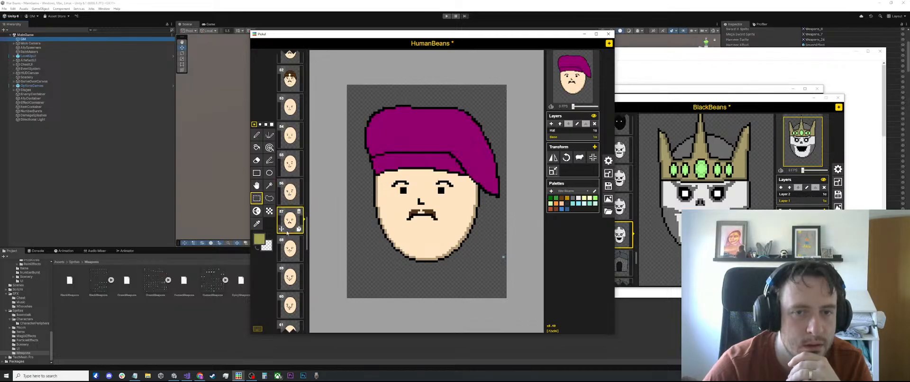
left_click(289, 247)
scroll(290, 199, "down", 3)
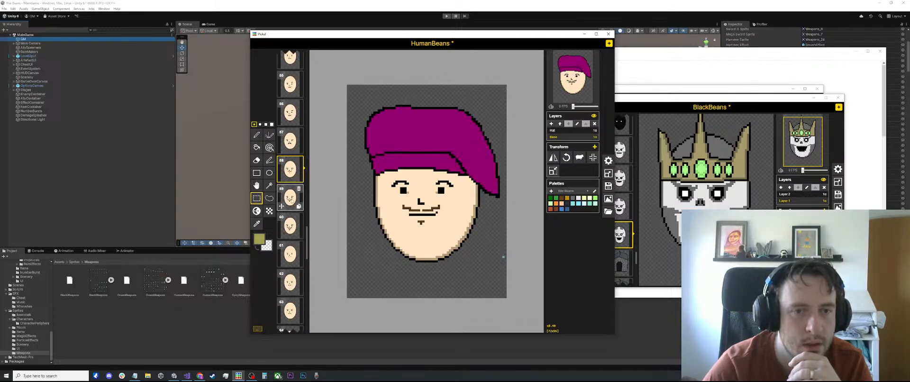
left_click(290, 199)
left_click(289, 227)
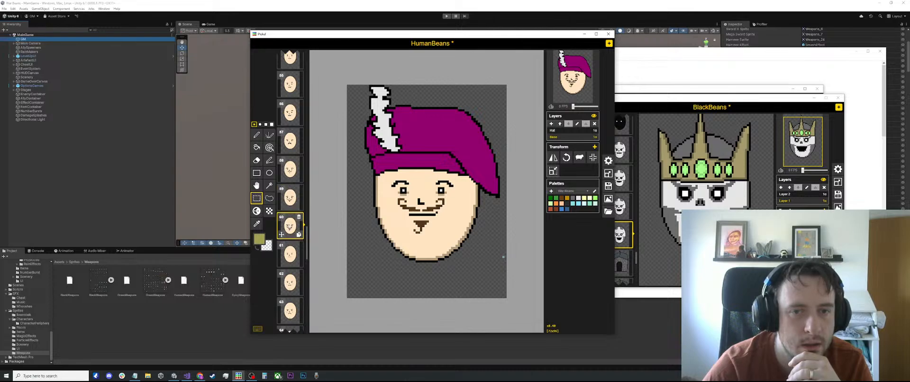
Sample the tan under-eye shading color from frame 60's face for the Pen tool, and open frame 56
scroll(446, 192, "up", 5)
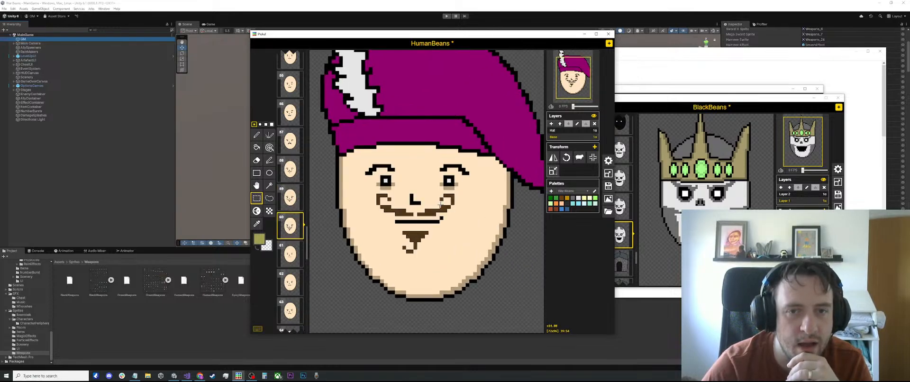
key("o")
left_click(455, 182)
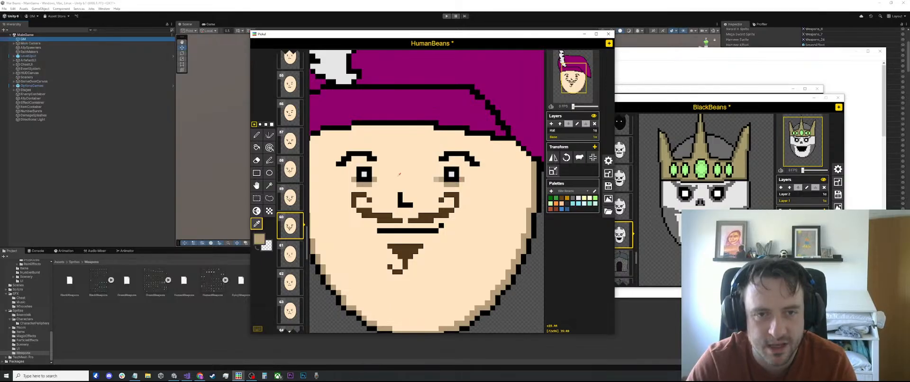
key("p")
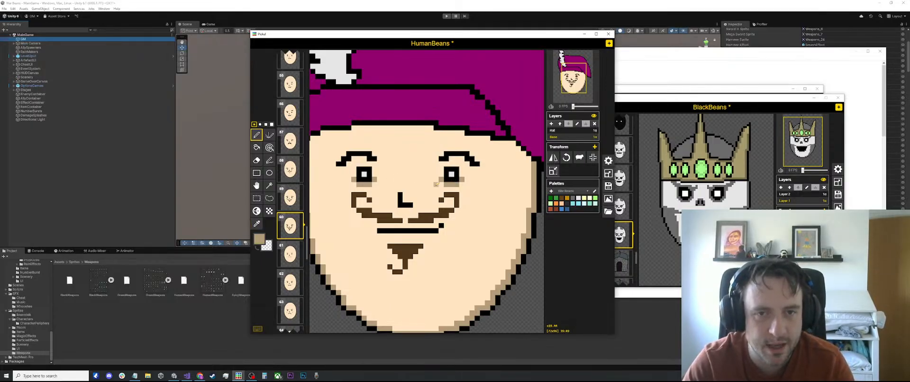
scroll(436, 184, "down", 2)
scroll(294, 175, "up", 2)
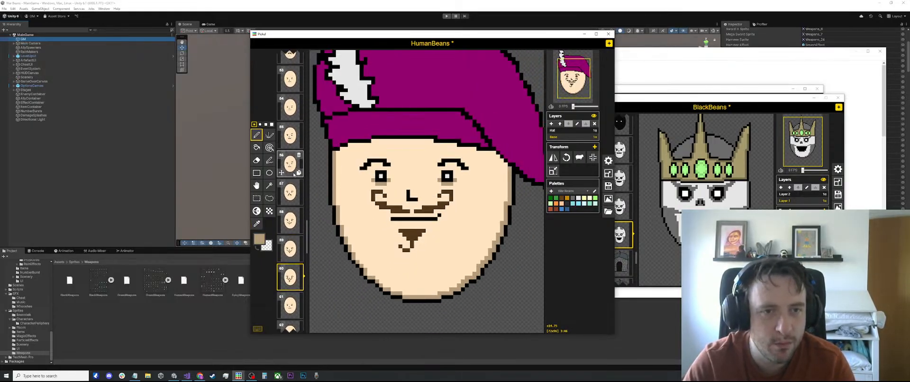
left_click(294, 174)
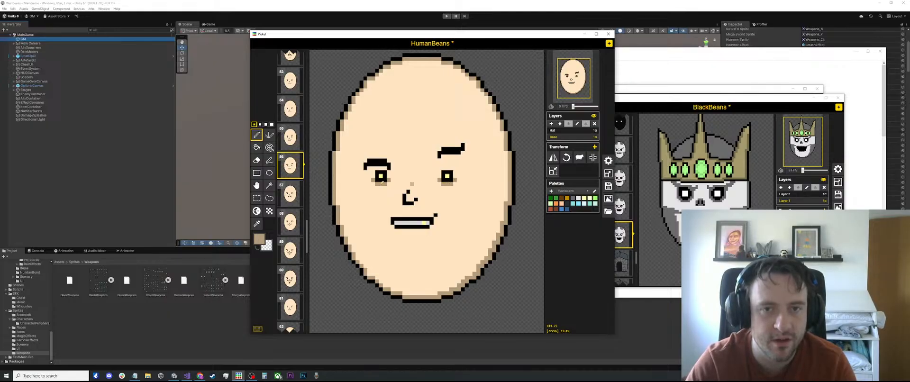
Delete frame 48, the headlamp character without a crown, and check the remaining crowned frames 48 to 51
scroll(281, 185, "up", 3)
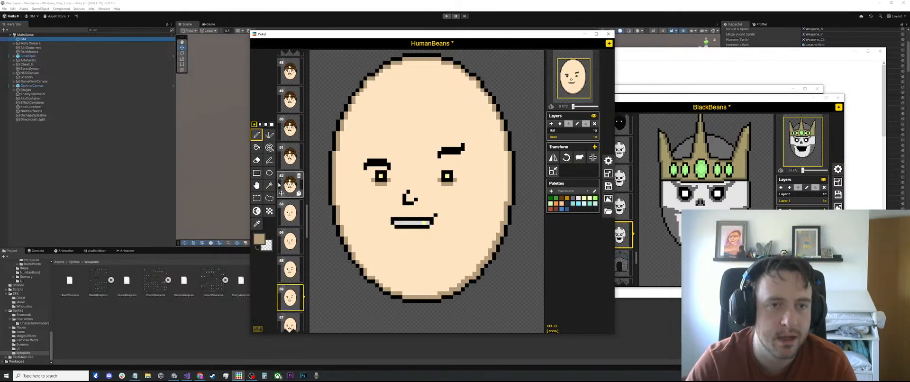
scroll(279, 185, "up", 2)
left_click(293, 156)
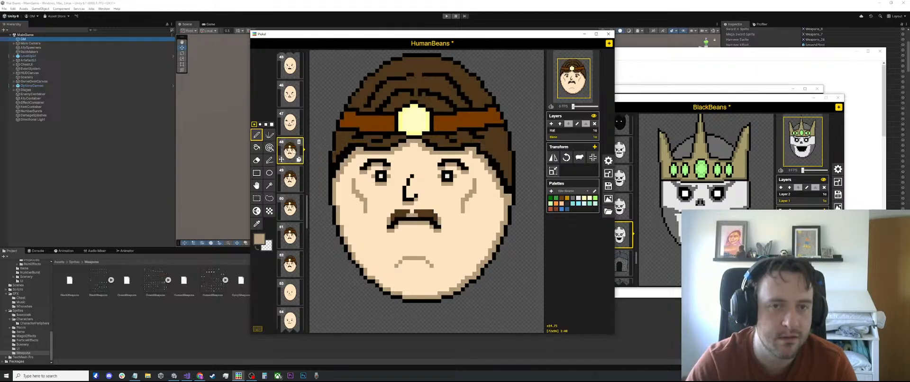
left_click(298, 142)
left_click(293, 155)
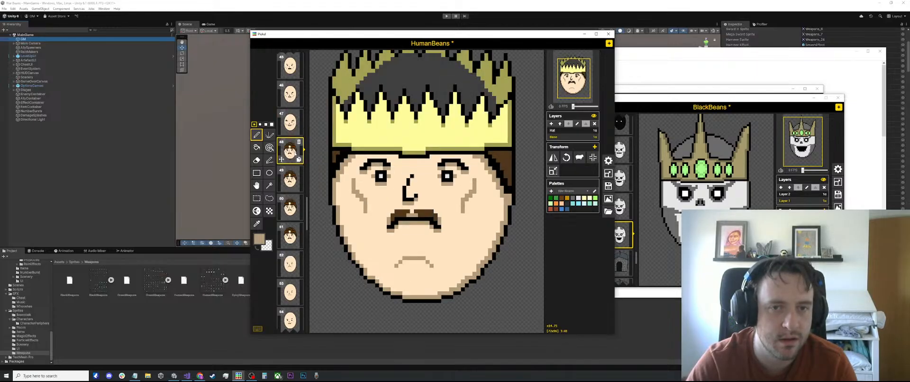
scroll(390, 161, "down", 3)
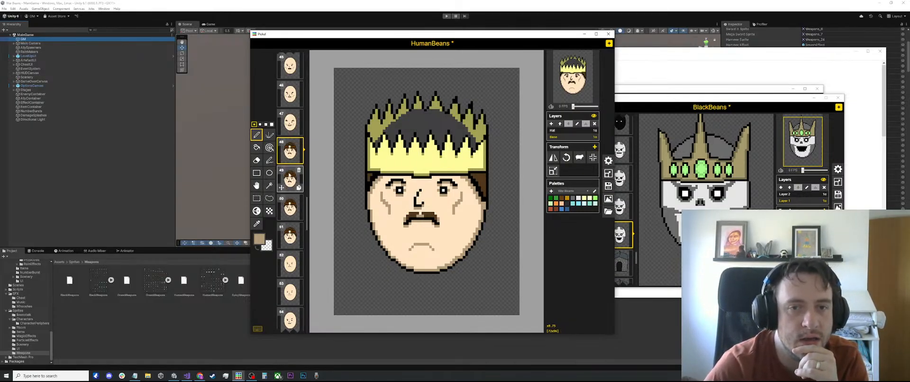
left_click(290, 180)
left_click(290, 208)
left_click(290, 236)
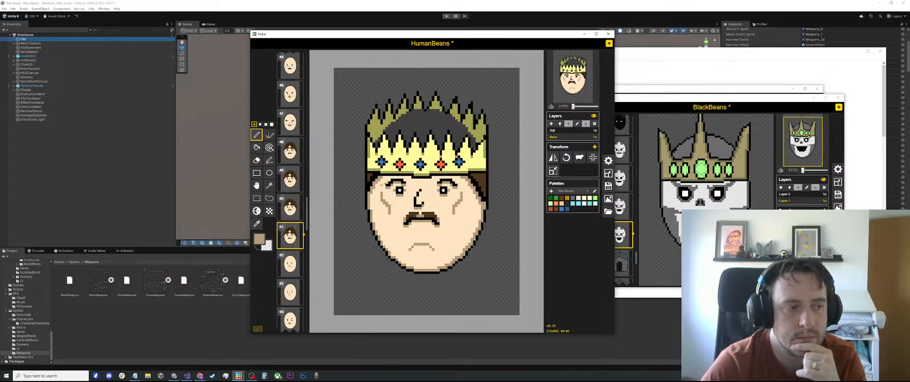
Thicken the eyebrow above the right-hand eye in frame 49 with the Pen tool in black sampled from the brow
left_click(290, 180)
scroll(395, 160, "up", 1)
scroll(394, 161, "up", 1)
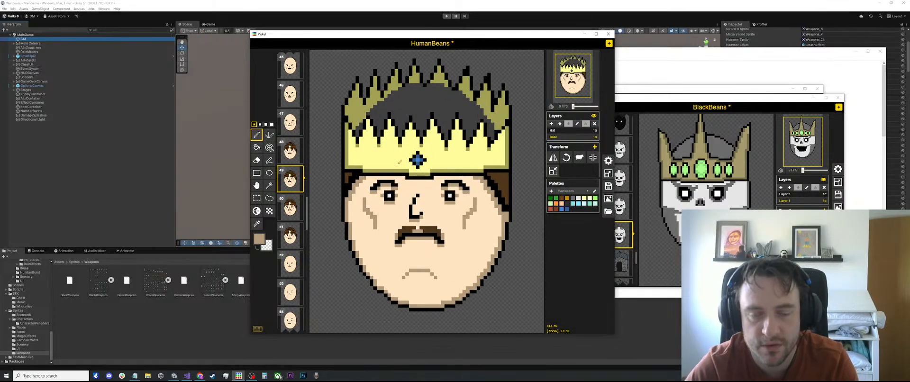
key("o")
scroll(426, 175, "up", 2)
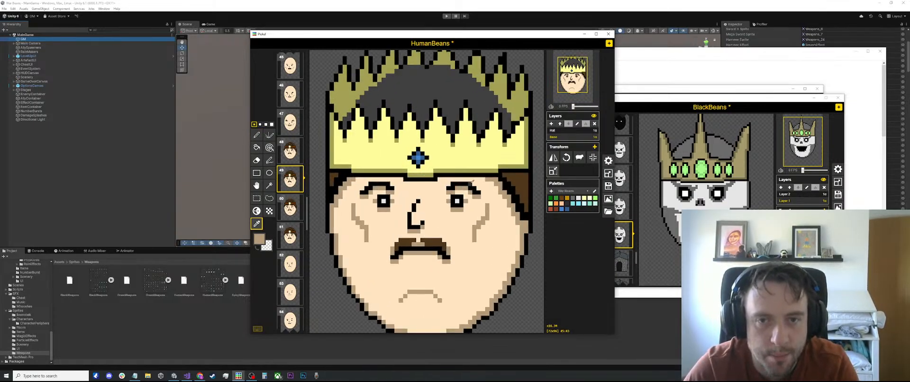
left_click(472, 183)
key("p")
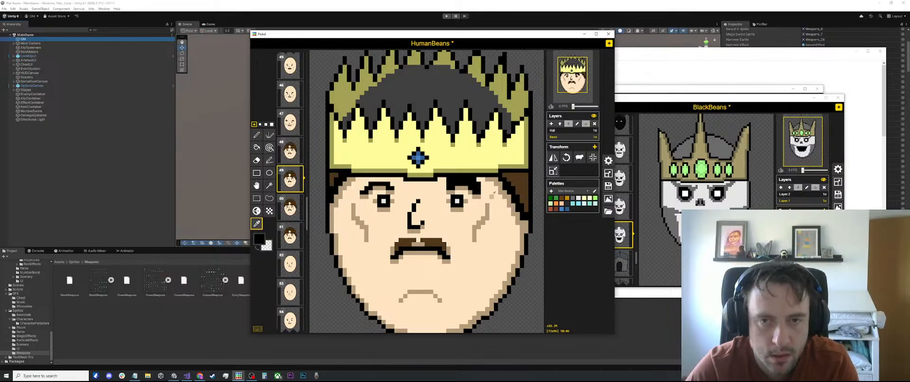
Touch up the outer end of frame 49's right-hand eyebrow with sampled skin color and extend its inner end in sampled black
left_click(479, 195, "alt")
left_click(479, 195, "alt")
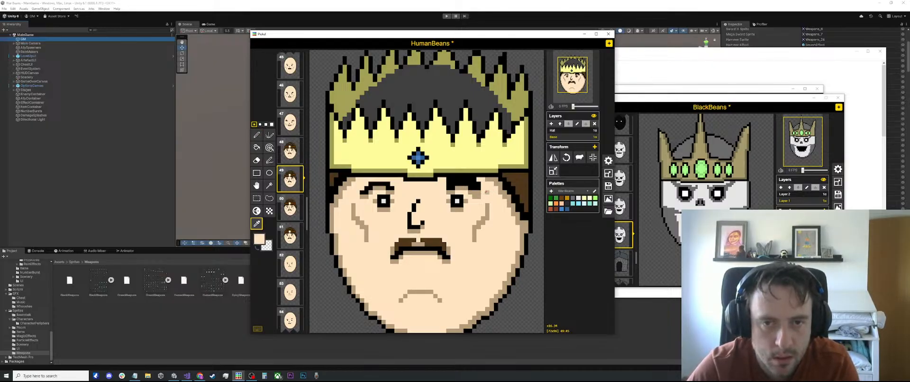
scroll(490, 182, "down", 1)
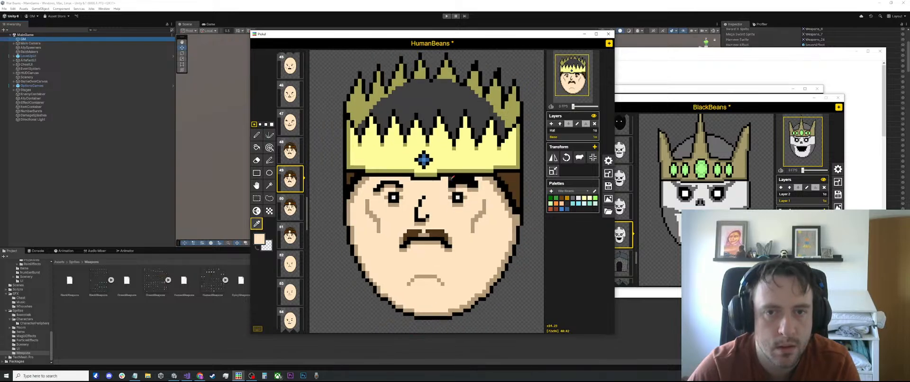
left_click(445, 182, "alt")
scroll(507, 191, "up", 2)
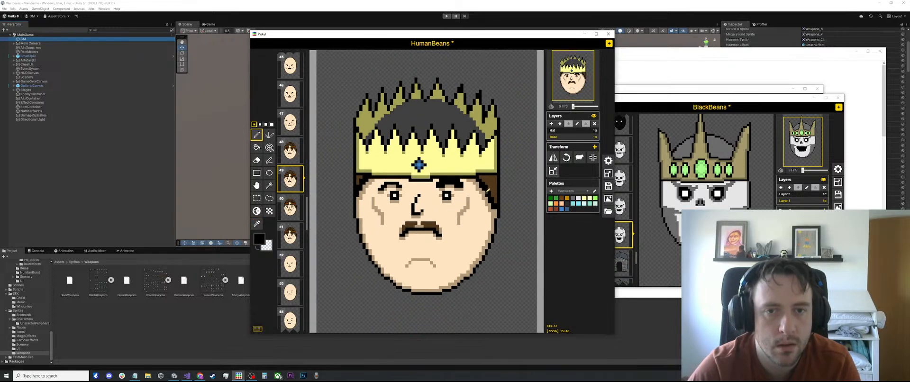
scroll(415, 184, "up", 2)
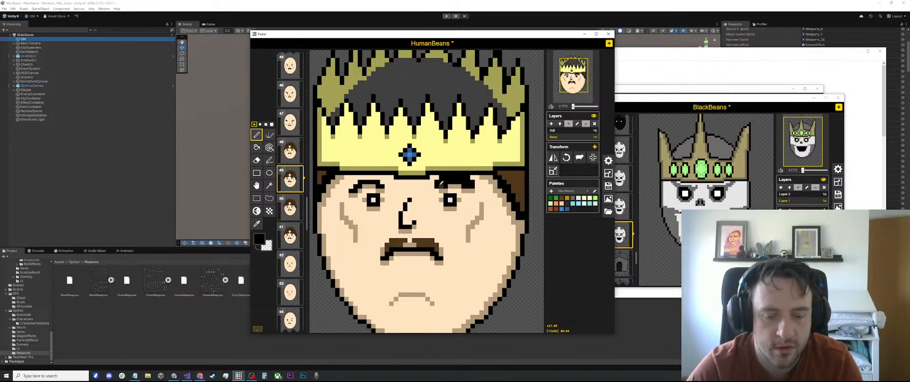
Refine the inner end of frame 49's right-hand eyebrow with the sampled tan shading color and black
left_click(441, 189, "alt")
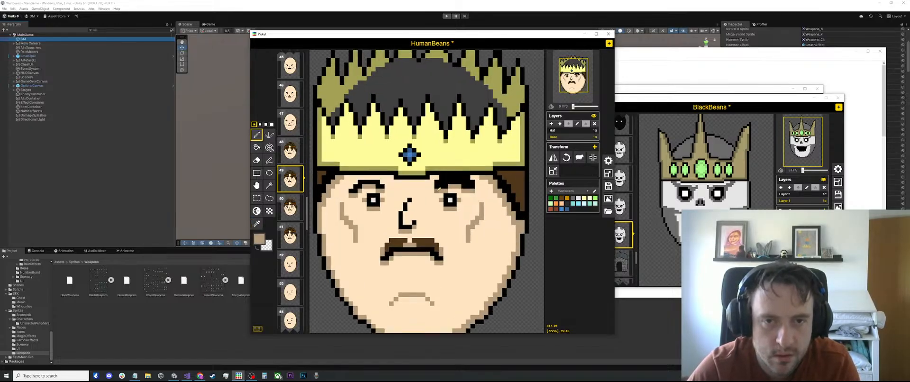
scroll(439, 187, "down", 2)
scroll(419, 180, "up", 2)
left_click(441, 179, "alt")
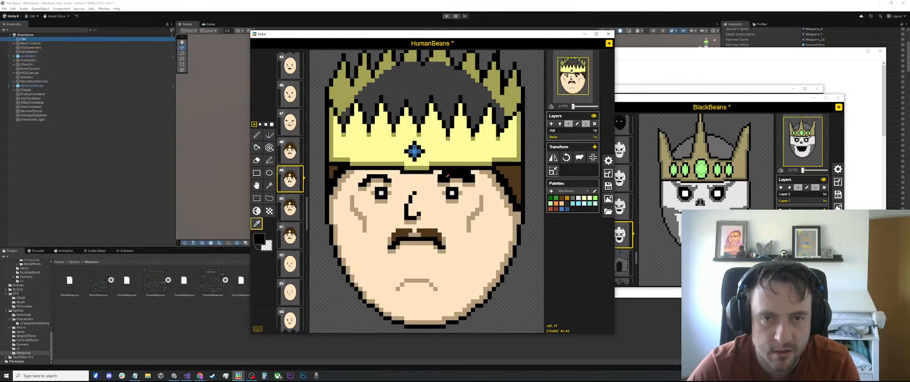
Extend the inner end of frame 49's left-hand eyebrow in sampled black, using sampled tan for its shading, with frame 48 as reference
left_click(291, 154)
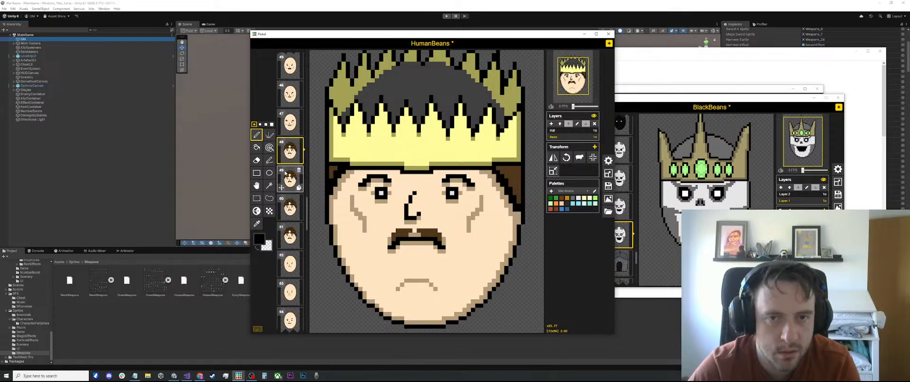
left_click(288, 173)
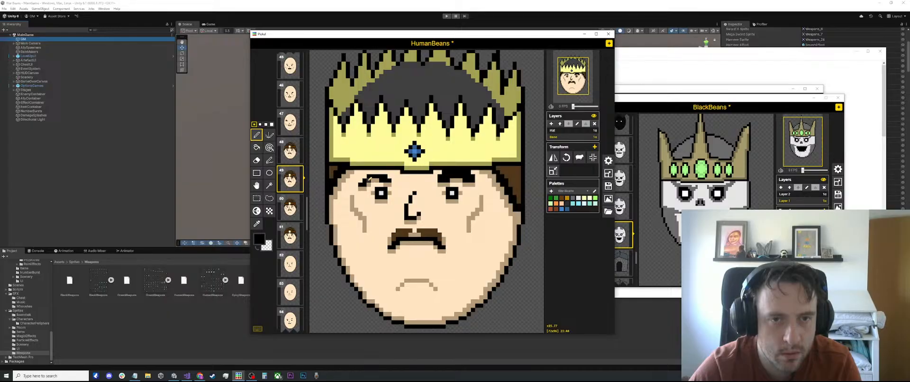
left_click(370, 179, "alt")
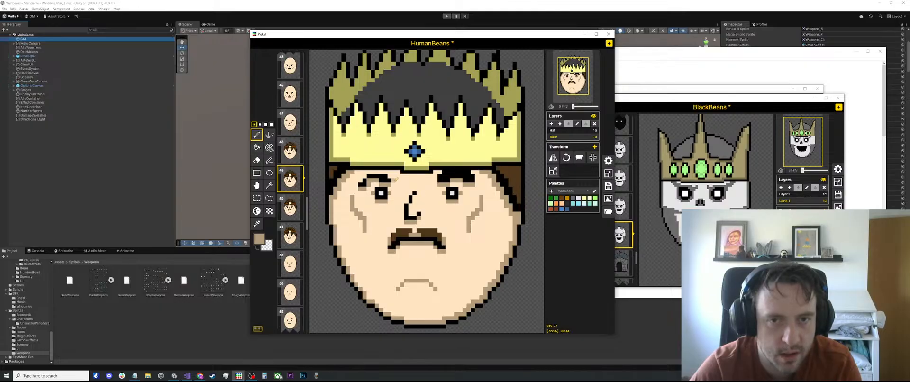
scroll(396, 178, "up", 1)
left_click(394, 178, "alt")
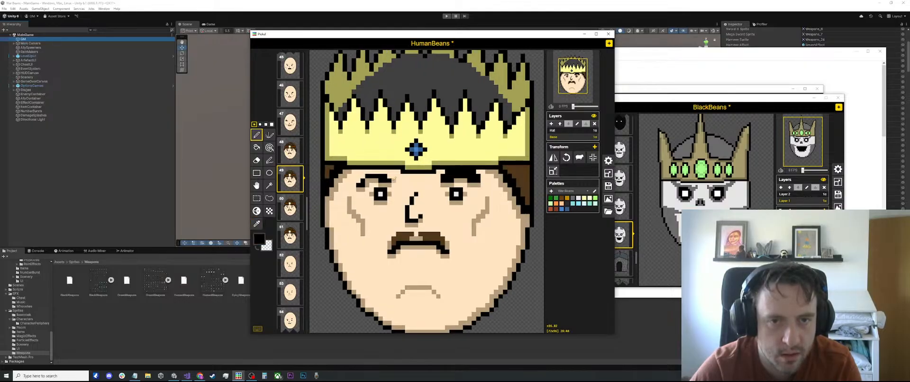
key("o")
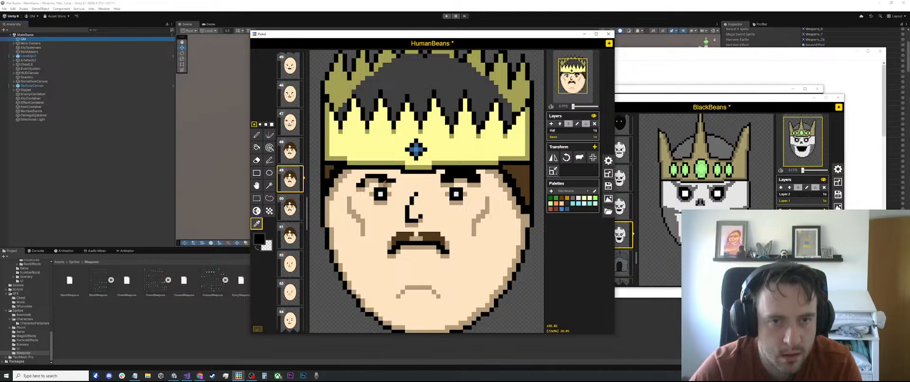
left_click(384, 180)
key("p")
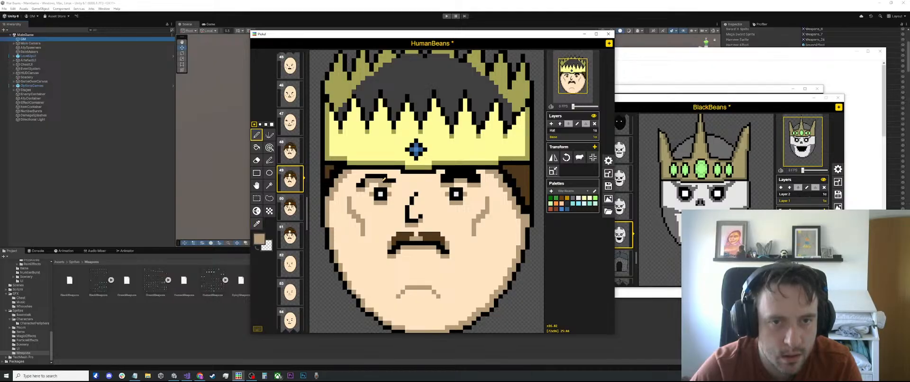
Reshape the outer end of frame 49's left-hand eyebrow with the Pen tool, using black and tan sampled from the brow area
left_click(366, 181, "alt")
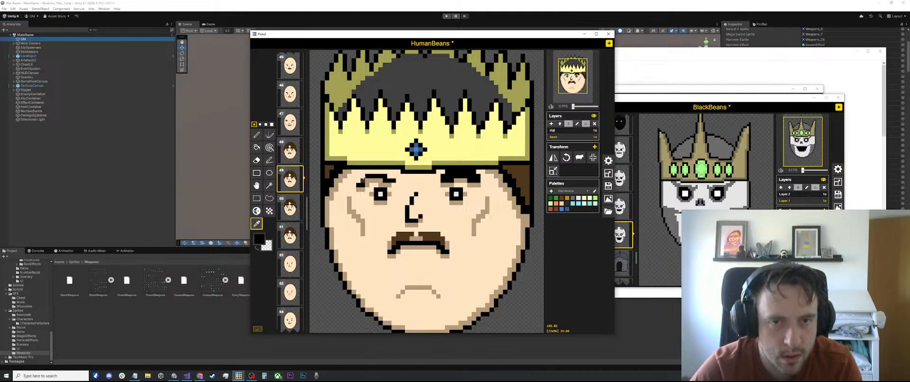
scroll(369, 179, "up", 1)
left_click(359, 181)
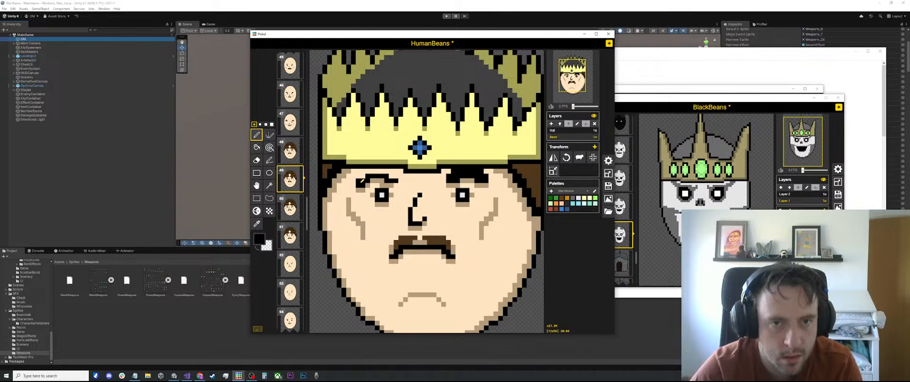
key("o")
left_click(358, 194)
key("p")
left_click_drag(364, 186, 354, 186)
key("o")
left_click(367, 186)
key("p")
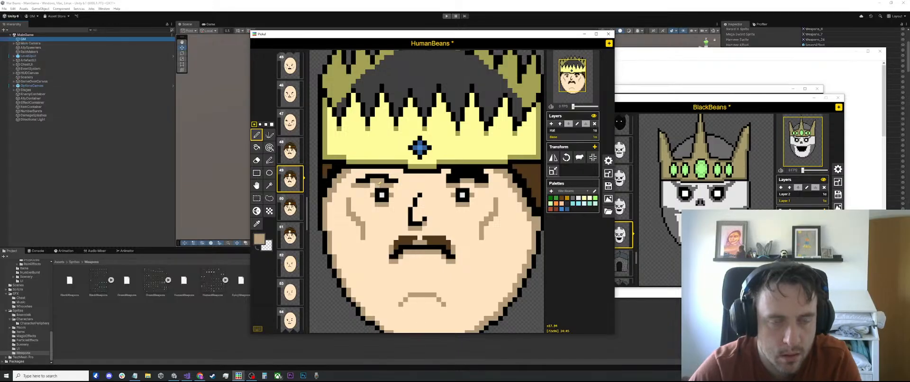
Touch up the shading under the outer end of frame 49's left-hand eyebrow with colors sampled beside it
key("o")
left_click(367, 181)
key("p")
left_click(359, 186)
key("o")
left_click(363, 185)
key("p")
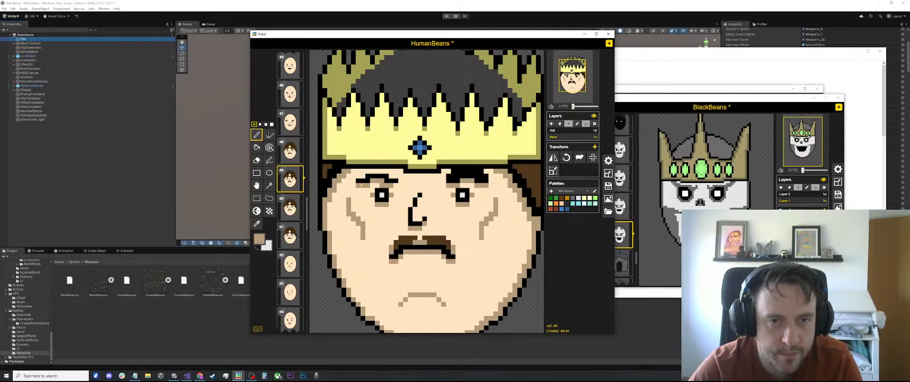
Clean up the underside of frame 49's left-hand eyebrow with sampled tan shading and skin color
scroll(392, 183, "up", 2)
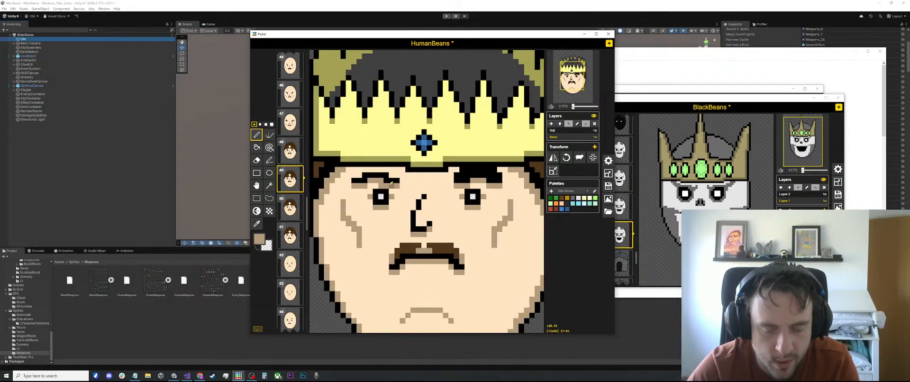
key("o")
left_click(381, 180)
key("p")
left_click_drag(380, 186, 376, 185)
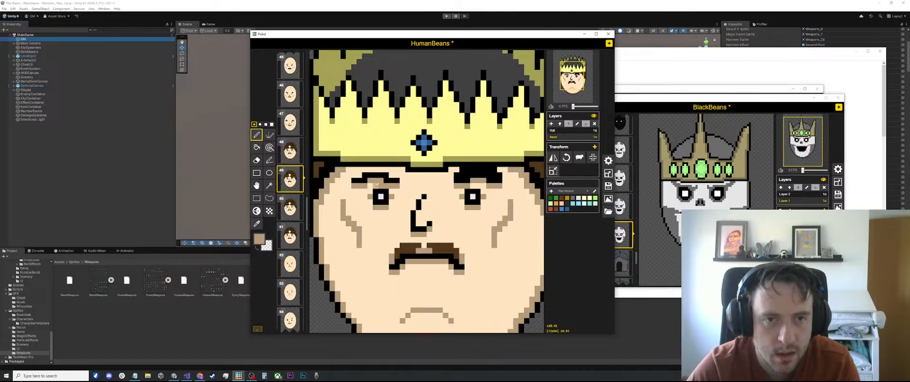
key("o")
left_click(385, 186)
key("p")
left_click(380, 185)
scroll(385, 175, "down", 2)
Thicken the top of frame 49's left-hand eyebrow with a row of sampled black and compare the face with frame 48
key("o")
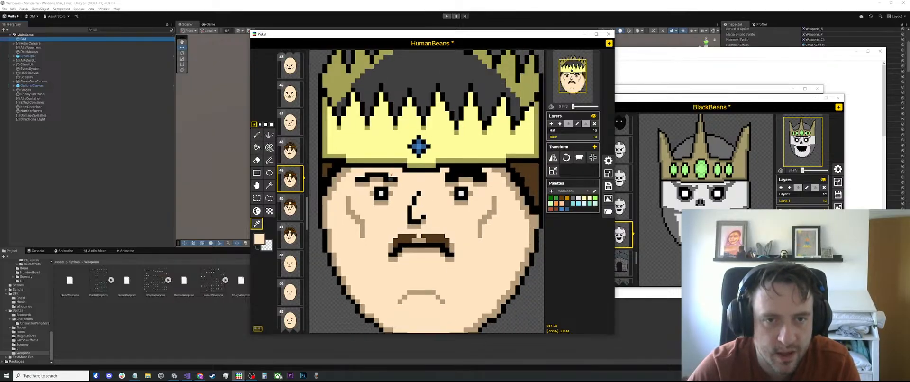
left_click(390, 179)
key("p")
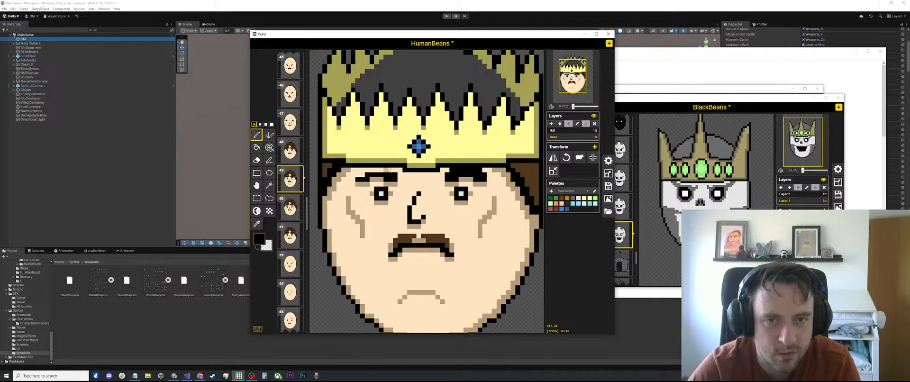
left_click_drag(388, 169, 367, 168)
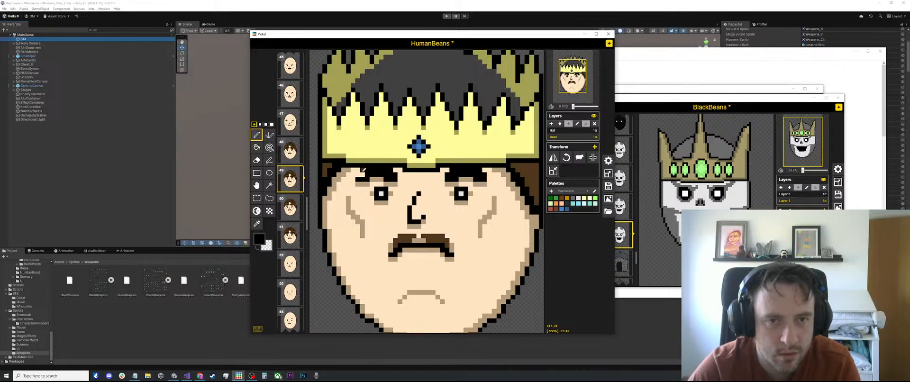
scroll(360, 174, "down", 3)
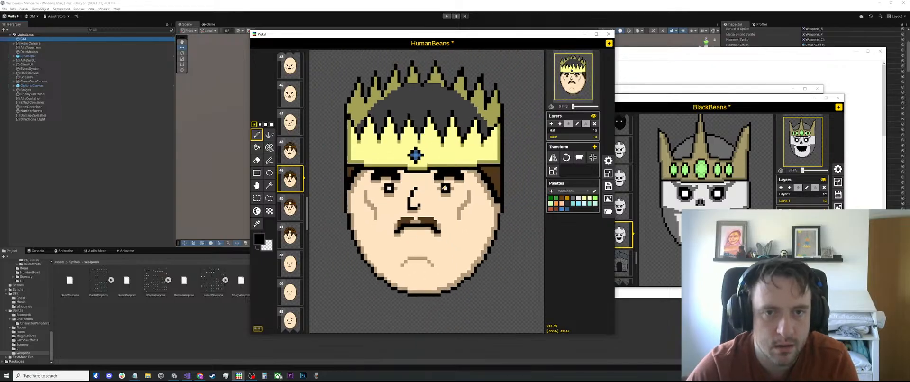
left_click(290, 150)
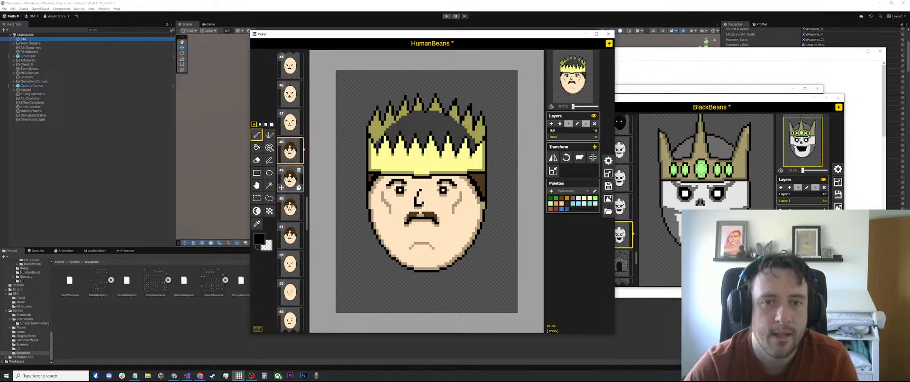
left_click(290, 179)
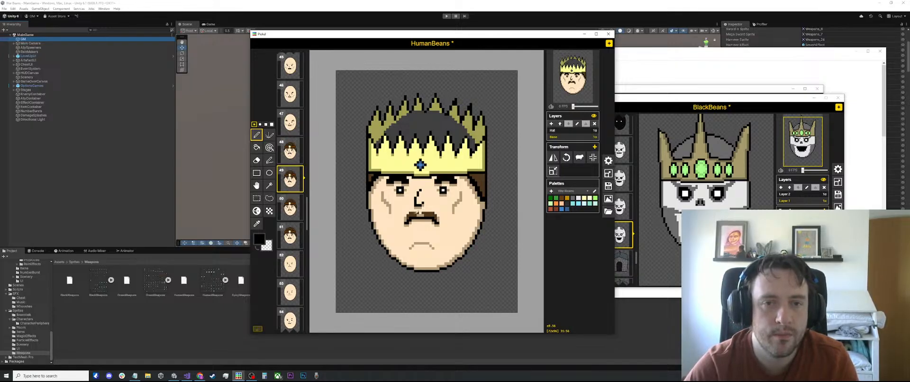
Draw a small goatee below the moustache in frame 49 with the Pen tool in brown sampled from the moustache
scroll(350, 190, "up", 3)
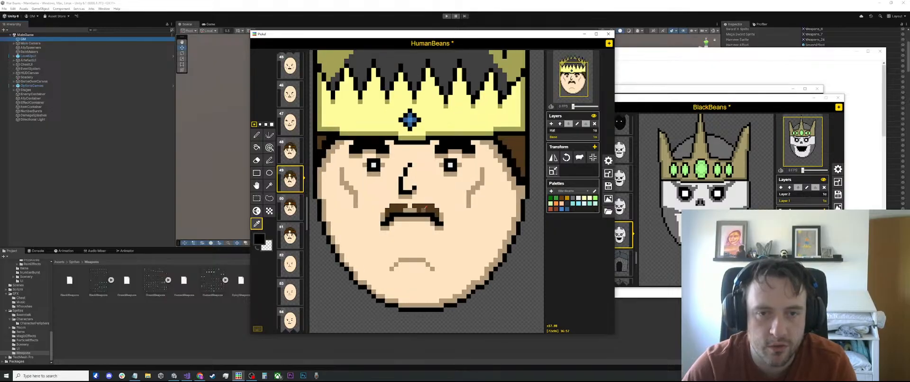
left_click(434, 207, "alt")
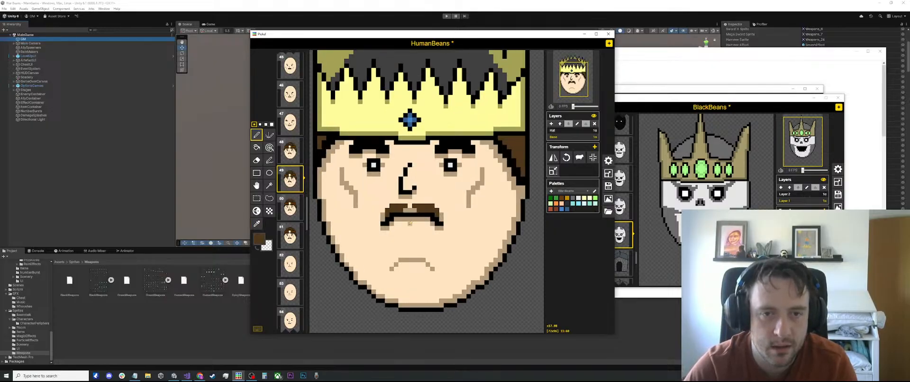
key("o")
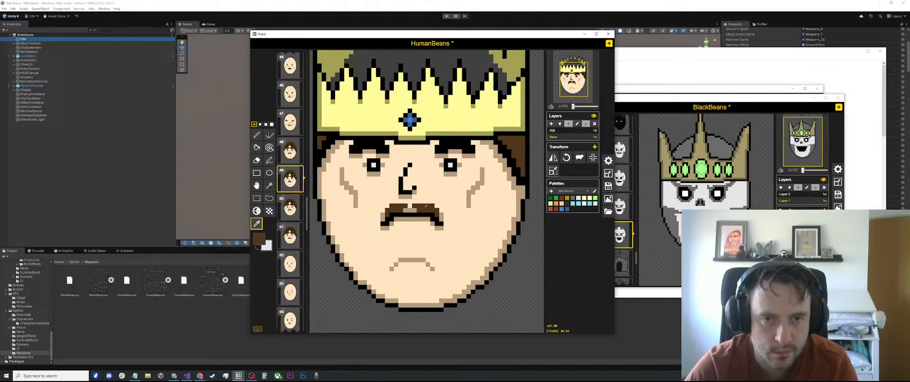
key("p")
left_click_drag(399, 228, 425, 228)
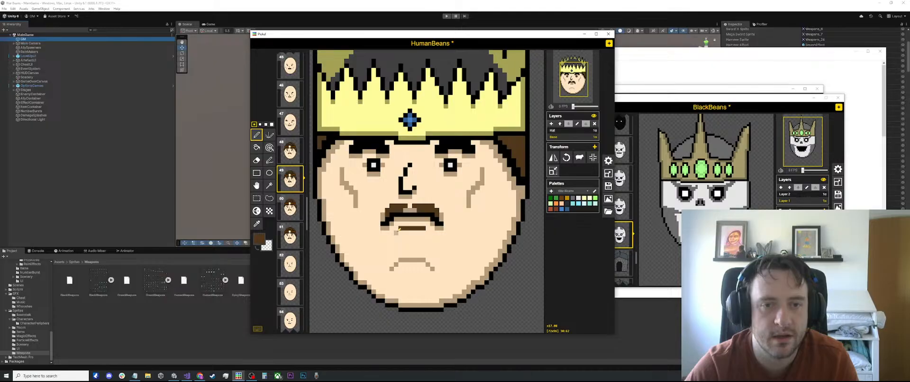
mouse_move(397, 232)
left_mouse_down()
mouse_move(422, 232)
mouse_move(412, 236)
left_mouse_up()
key("ctrl+z")
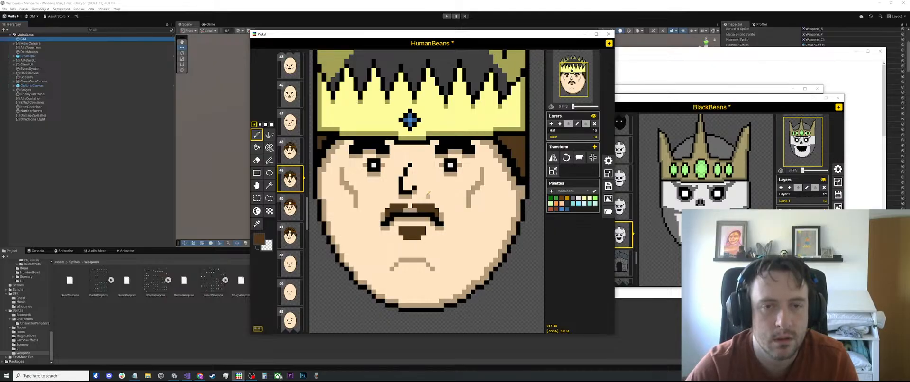
scroll(429, 194, "down", 2)
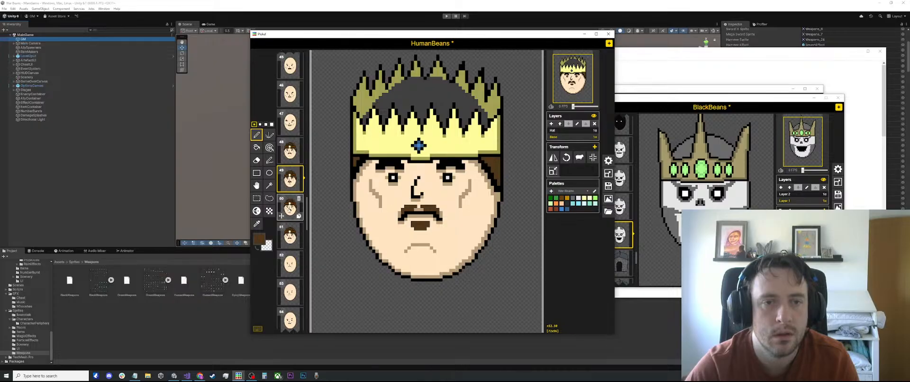
Review the bald faces in frames 52 to 55 and compare the facial hair and crowns across frames 49 to 51
scroll(290, 211, "down", 3)
left_click(290, 216)
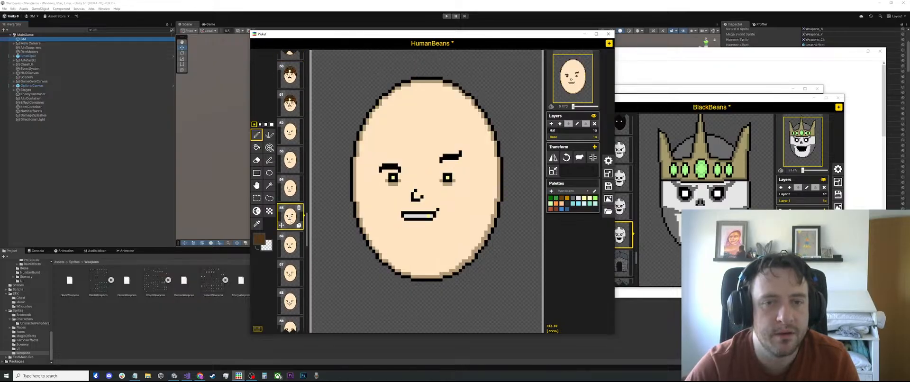
left_click(290, 189)
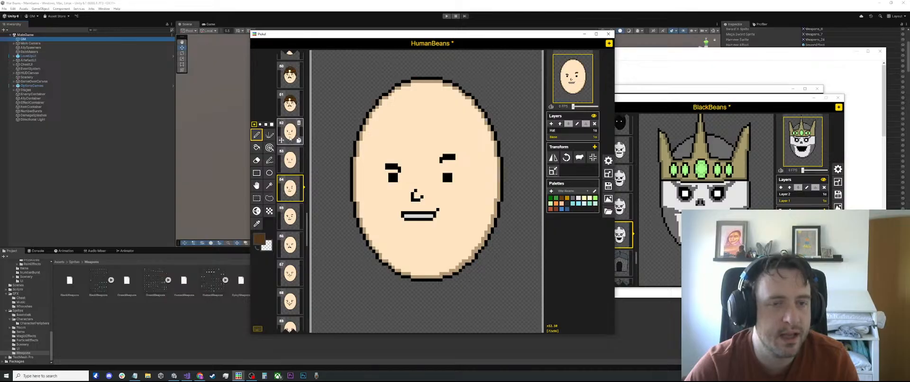
left_click(288, 159)
left_click(290, 190)
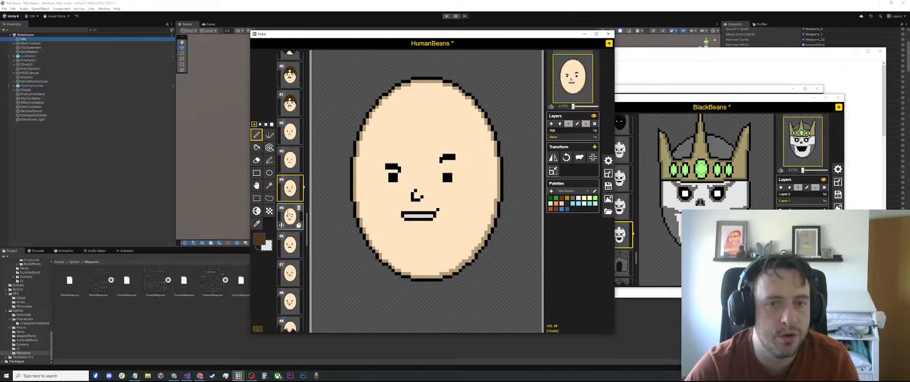
left_click(291, 213)
left_click(290, 131)
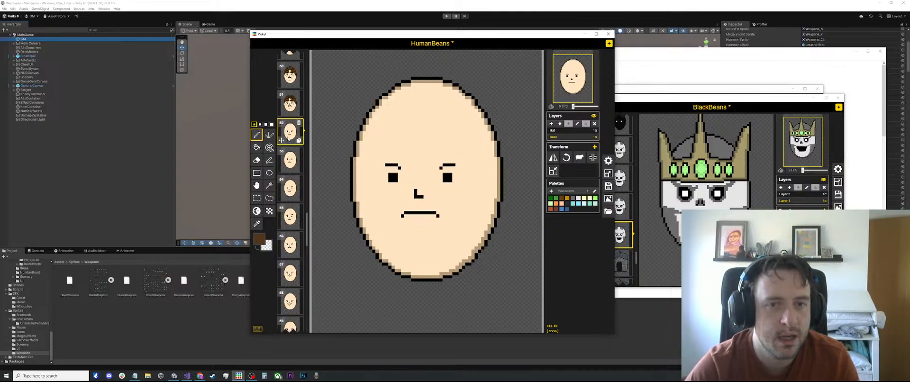
left_click(289, 103)
left_click(288, 75)
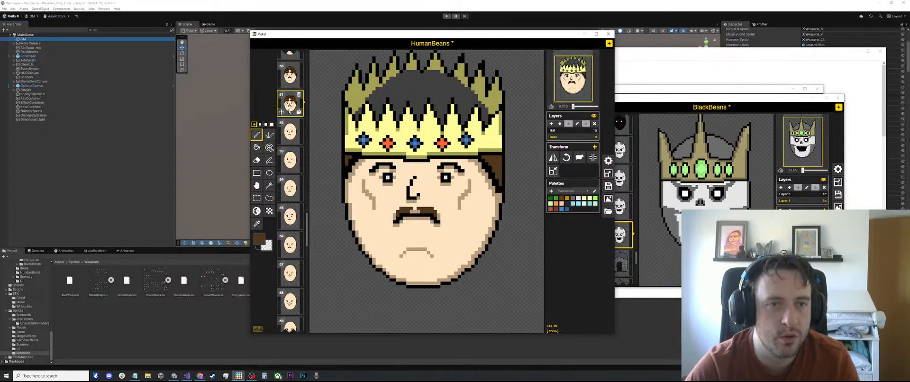
left_click_drag(404, 108, 401, 143)
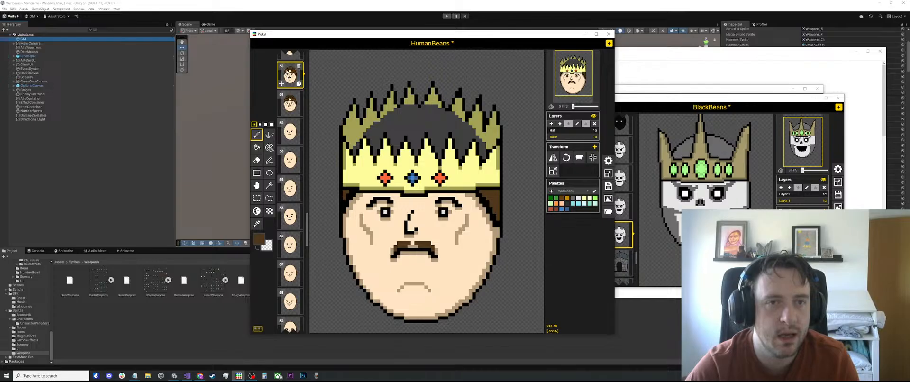
scroll(289, 118, "up", 4)
left_click(294, 152)
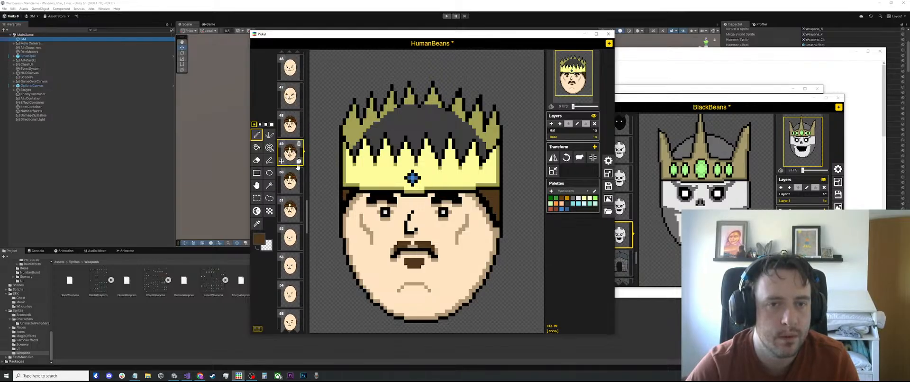
left_click(296, 178)
left_click(295, 156)
Copy the strip at the crown's left-hand edge on frame 49's Hat layer onto the crowns in frames 50 and 51
key("s")
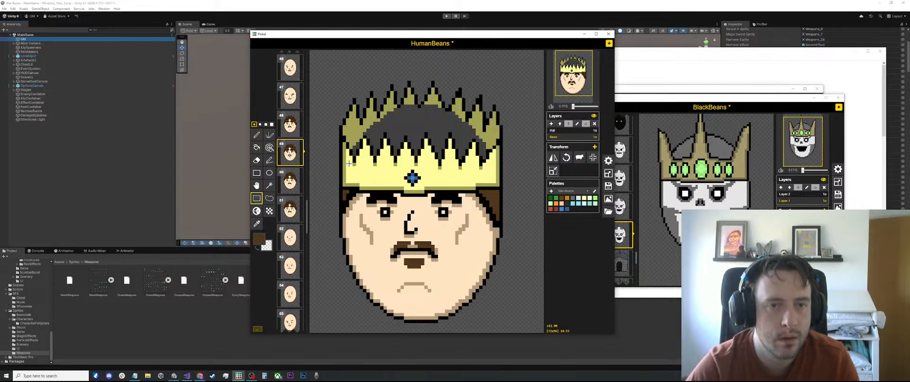
left_click(564, 131)
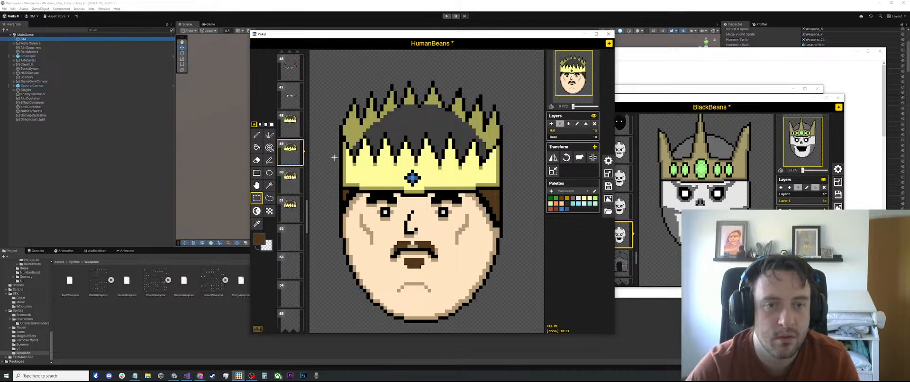
left_click_drag(334, 157, 350, 183)
left_click(286, 179)
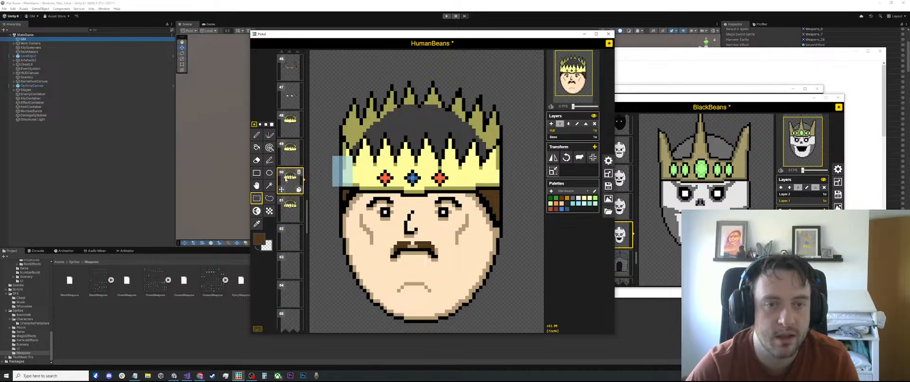
left_click(290, 208)
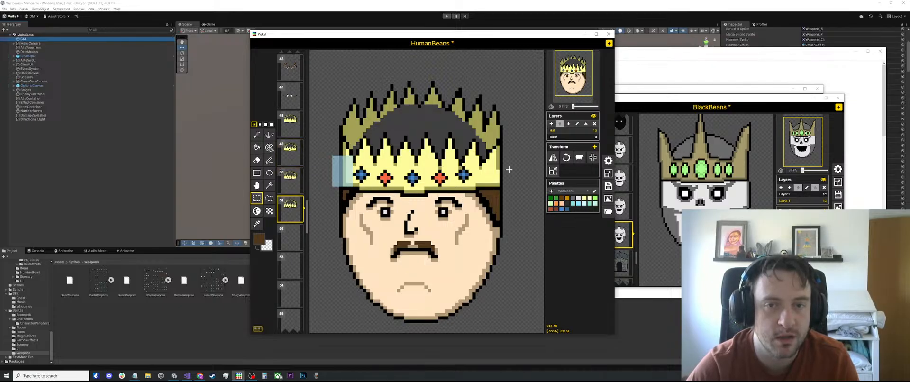
left_click(290, 180)
left_click(290, 151)
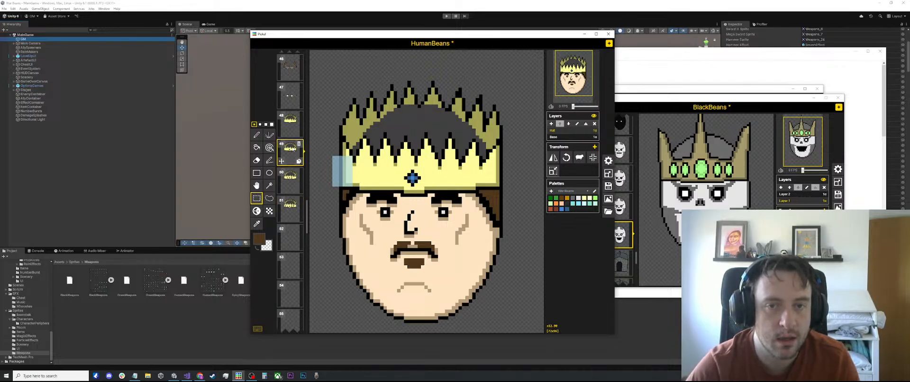
Copy the strip at the crown's right-hand edge from frame 49 onto frames 50 and 51 and clear the selection
left_click(530, 139)
left_click_drag(529, 138, 495, 192)
left_click(290, 179)
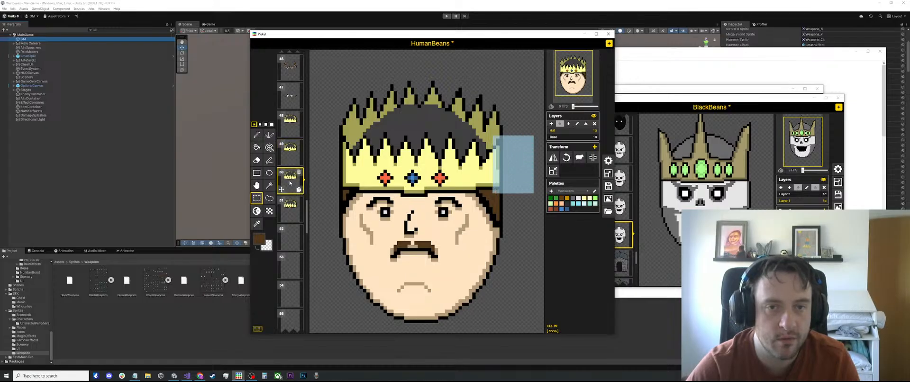
left_click(290, 208)
left_click(521, 252)
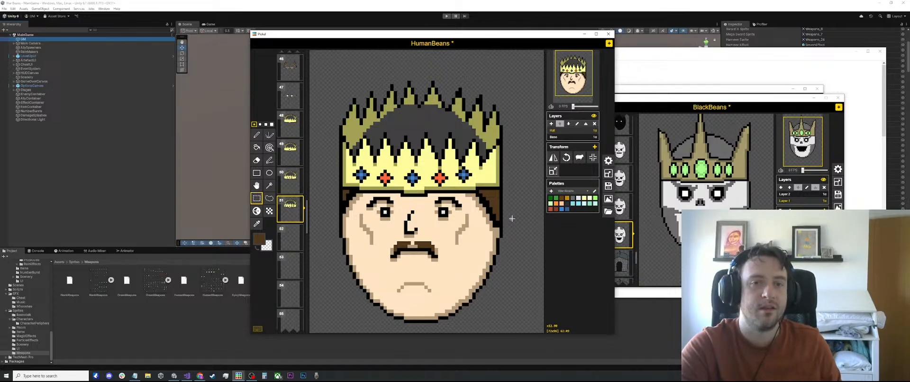
Compare the crowned faces in frames 48 and 49 with the crowned skulls in the BlackBeans sprite
left_click(285, 128)
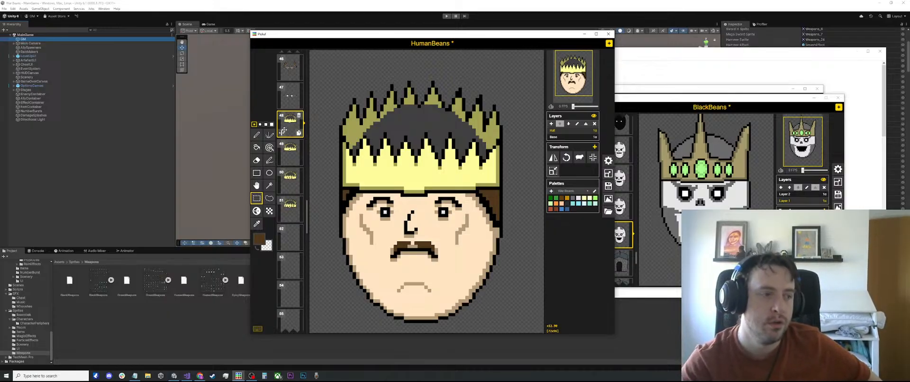
left_click(285, 151)
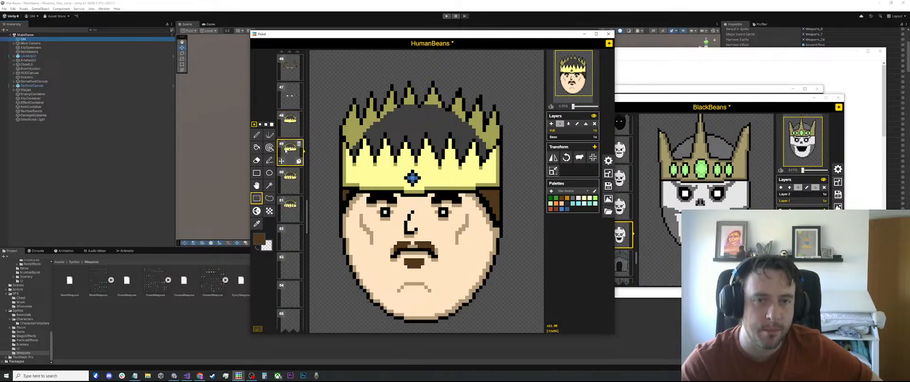
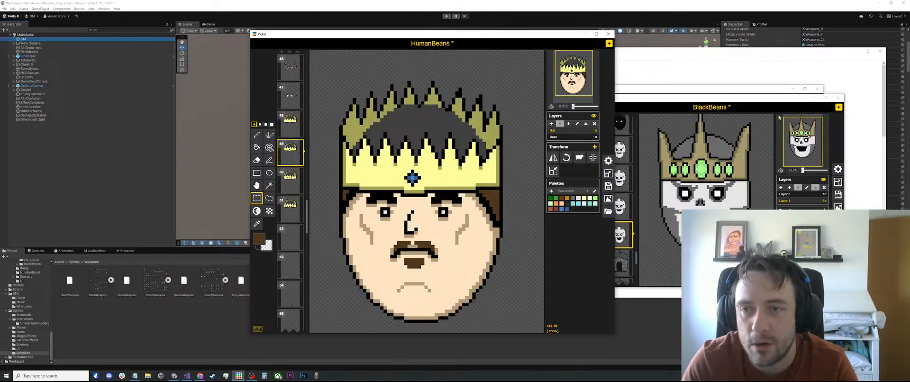
scroll(699, 177, "up", 2)
scroll(699, 177, "down", 3)
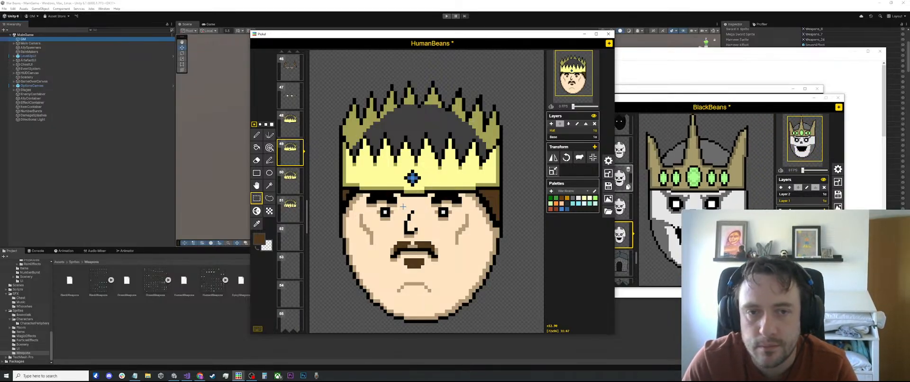
Sample the red from the plume of the helmet in frame 28 with the color picker
left_click(292, 177)
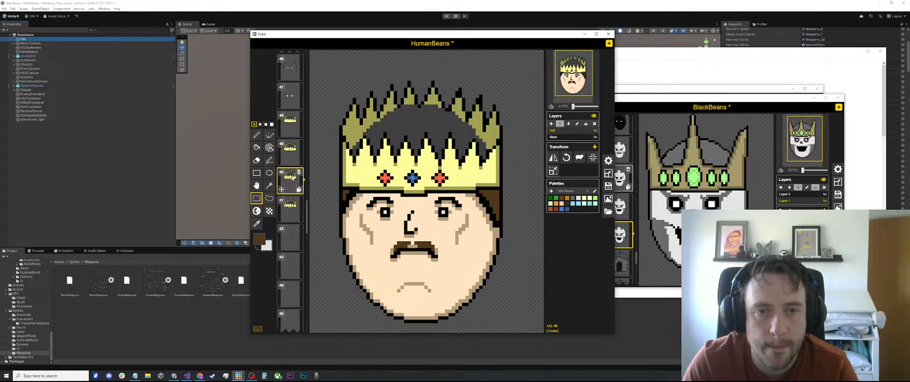
scroll(427, 160, "up", 2)
key("o")
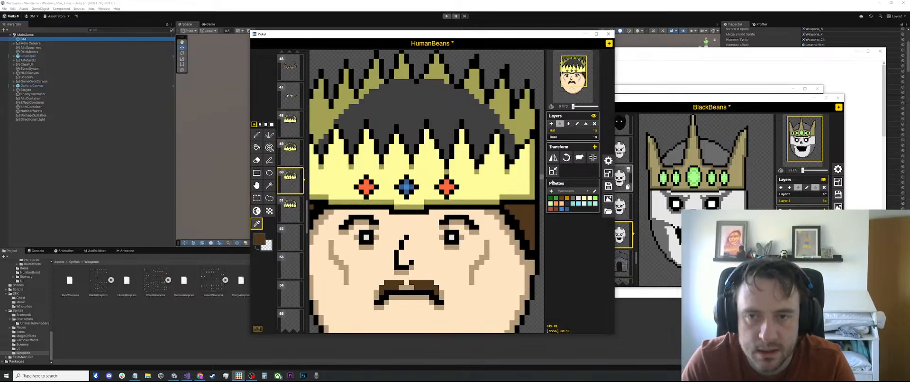
scroll(289, 142, "up", 9)
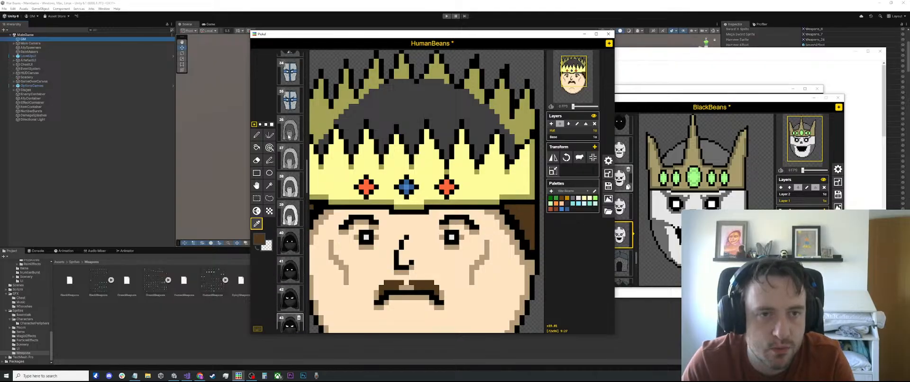
scroll(289, 141, "up", 3)
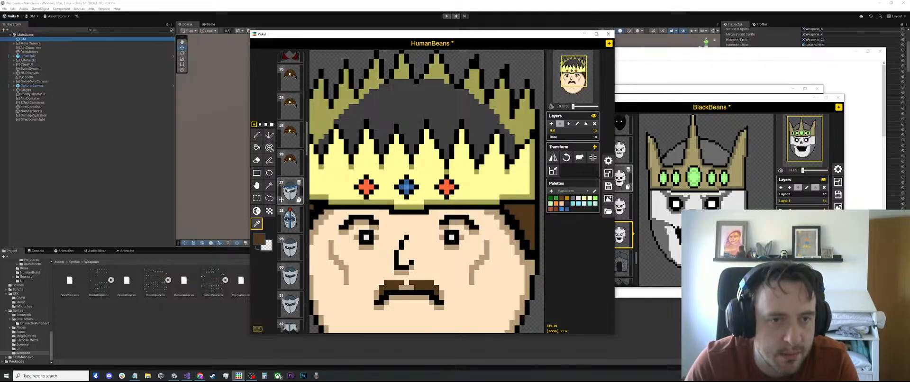
left_click(290, 218)
key("p")
scroll(408, 89, "down", 1)
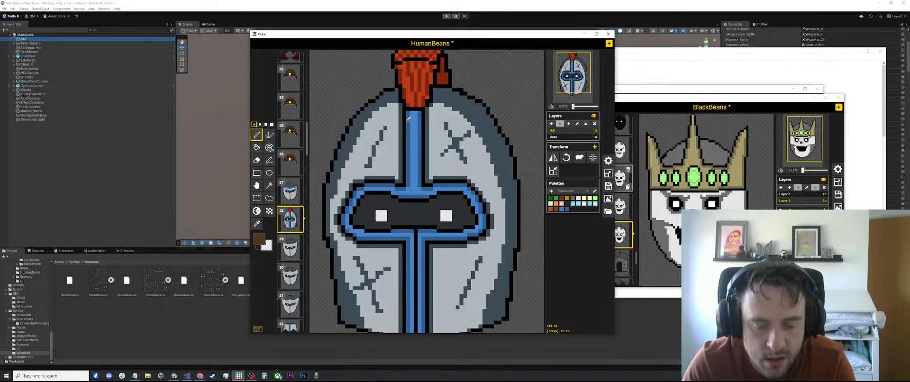
key("o")
left_click(411, 96)
Touch up the red gems on the crowns in frames 50 and 51 with the sampled red and the Pen tool
scroll(286, 213, "down", 8)
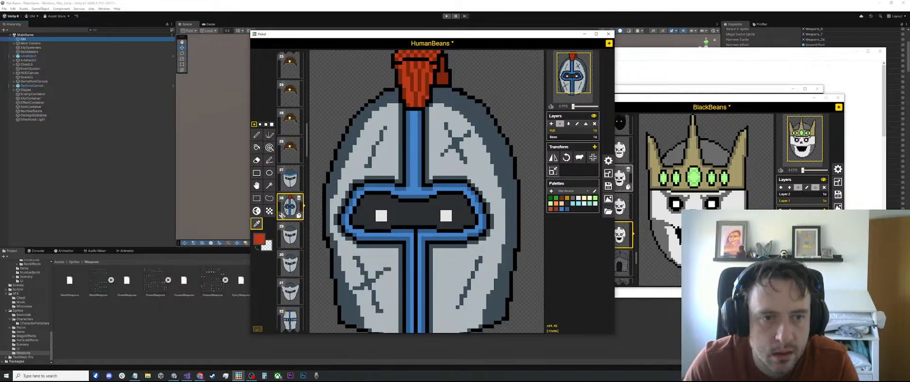
scroll(286, 213, "down", 3)
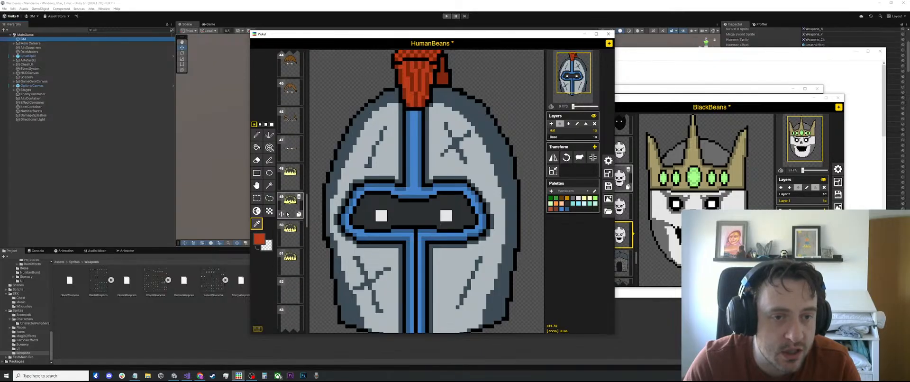
left_click(291, 204)
left_click(290, 230)
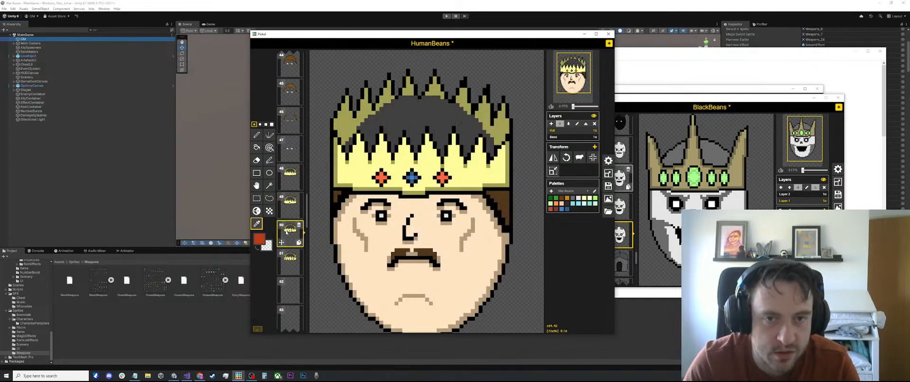
scroll(360, 216, "up", 2)
key("p")
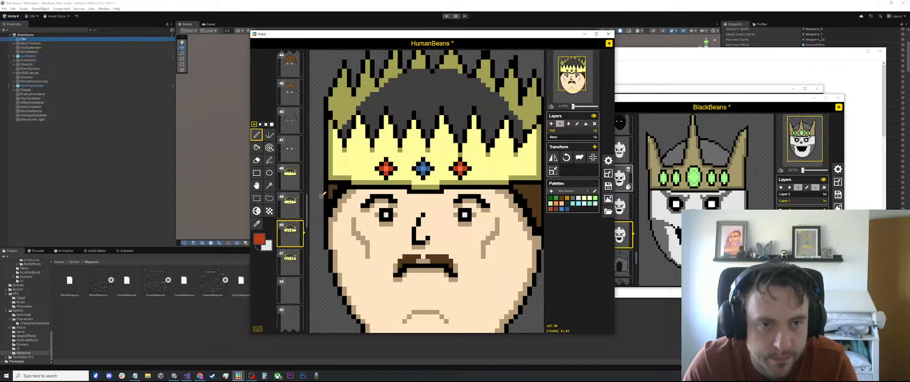
left_click(290, 261)
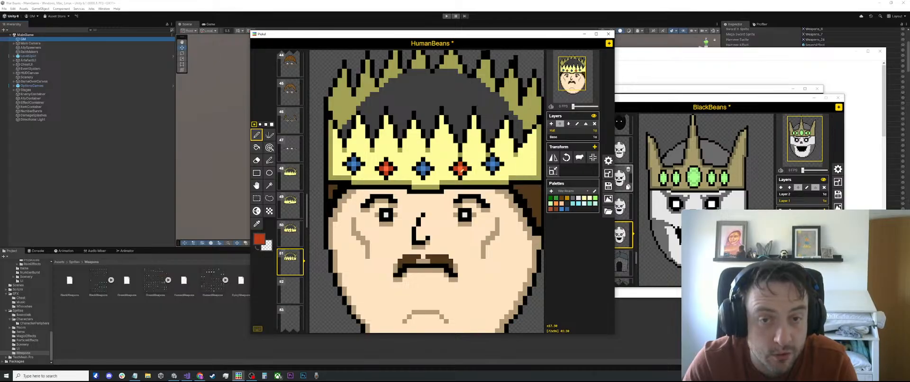
Compare the crowns and jewels across frames 48 to 51 at a reduced zoom
scroll(462, 168, "down", 2)
key("Up")
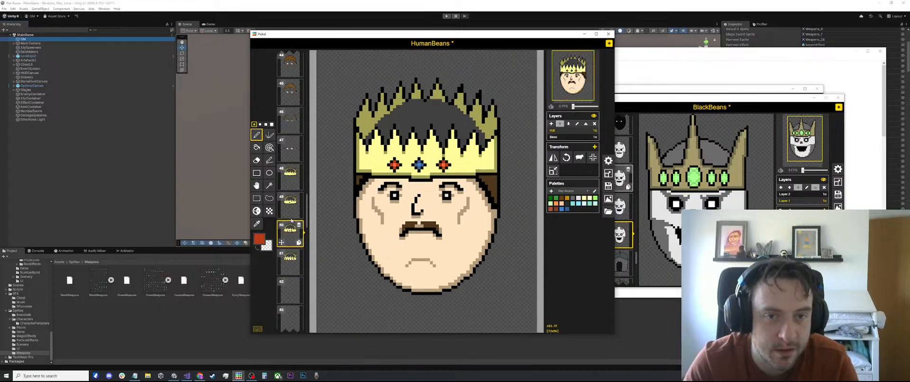
key("Up")
key("Up")
key("Down")
left_click(290, 232)
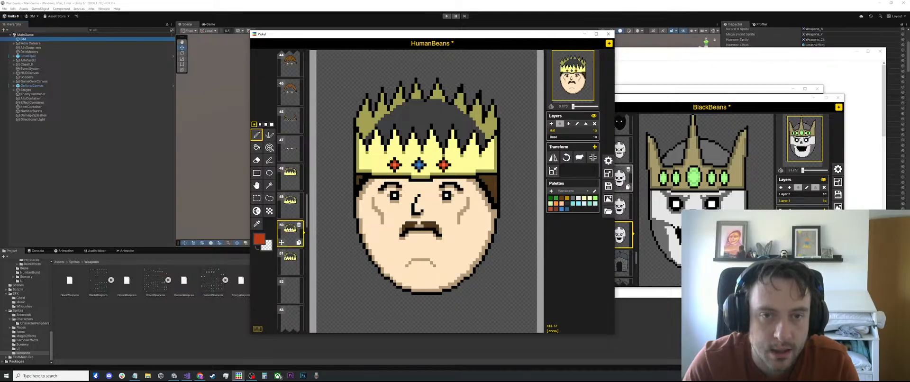
left_click(291, 267)
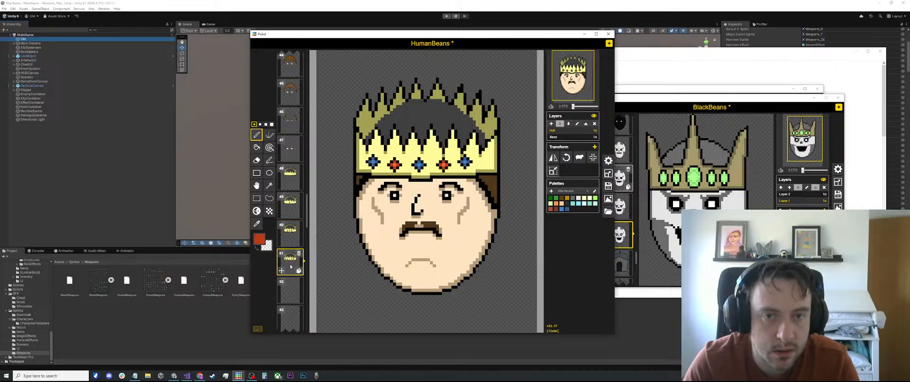
scroll(332, 231, "down", 2)
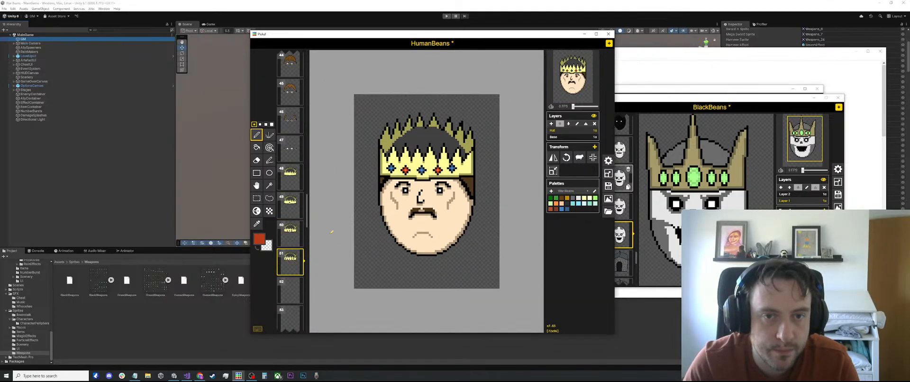
left_click(285, 187)
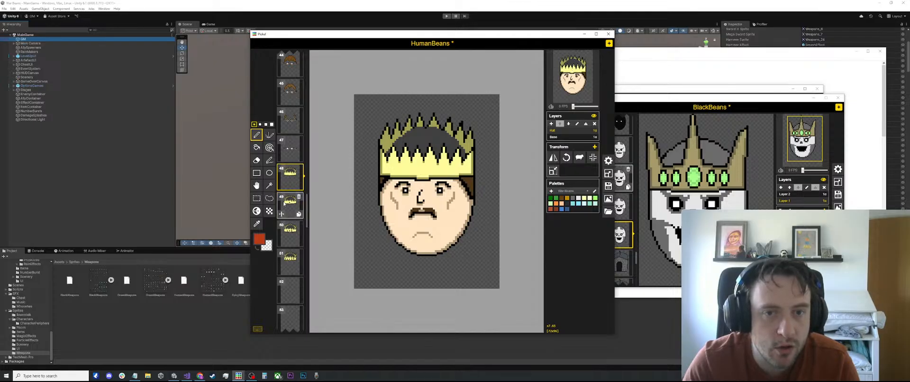
left_click(283, 202)
left_click(287, 232)
left_click(286, 204)
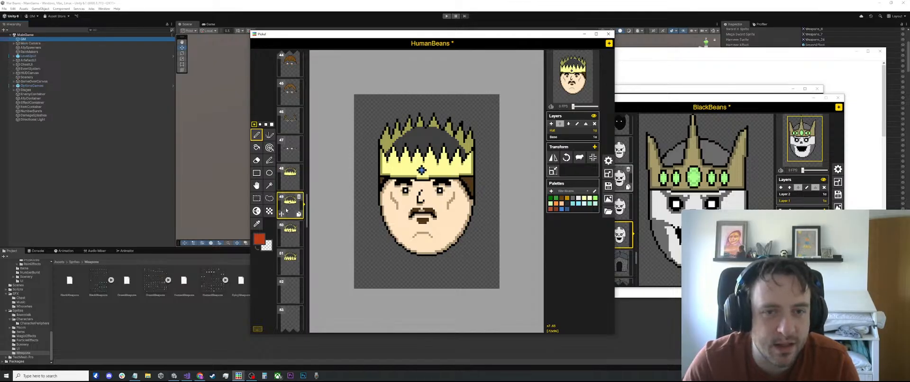
Compare the eyebrows and facial hair of frame 49 with those of frame 50
scroll(456, 214, "up", 2)
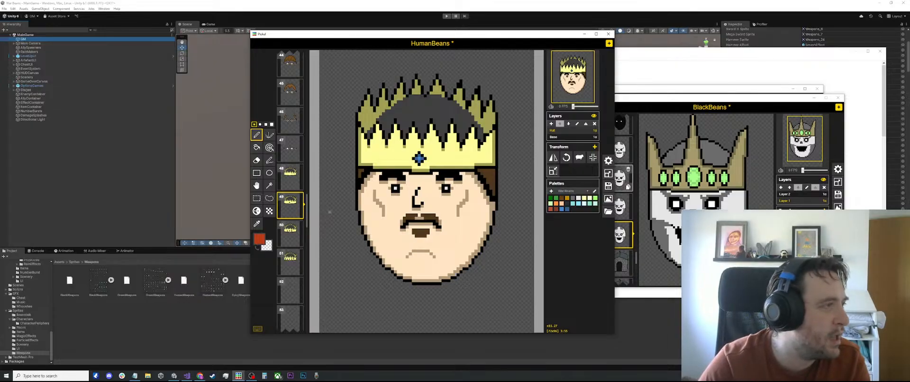
scroll(440, 216, "up", 1)
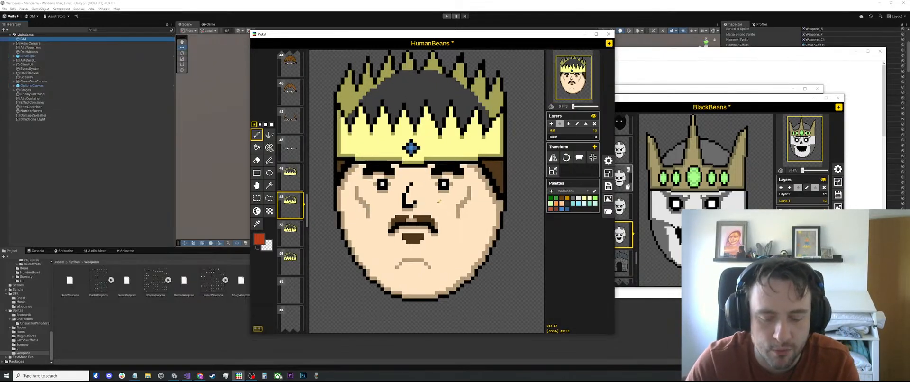
key("o")
scroll(439, 216, "up", 1)
left_click(285, 226)
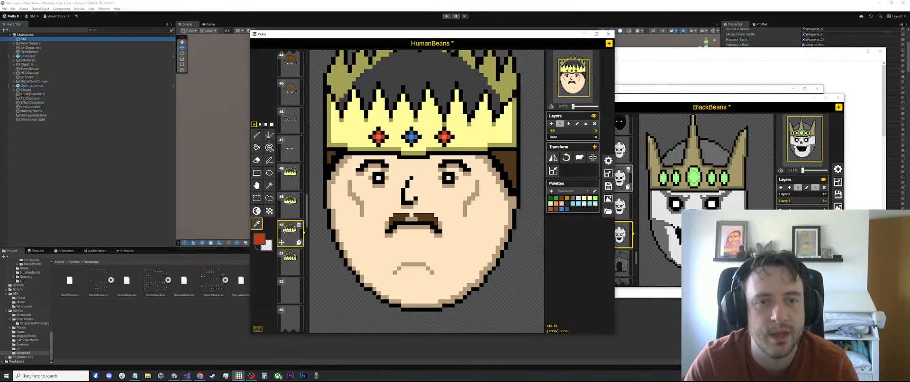
left_click(284, 210)
left_click(282, 233)
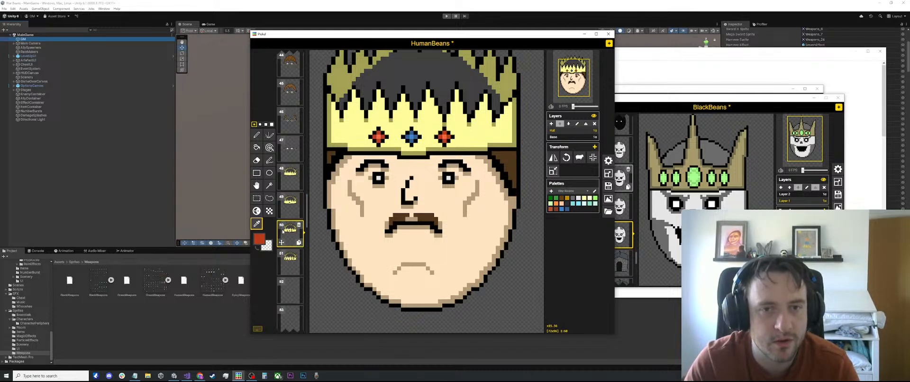
left_click(286, 207)
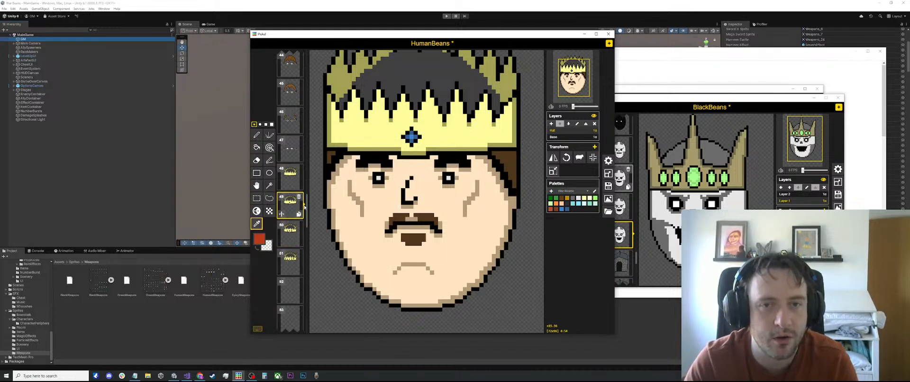
Copy the eyebrow area of frame 49 onto frames 50 and 51 in the Base layer
scroll(456, 161, "down", 2)
key("s")
left_click_drag(471, 172, 388, 158)
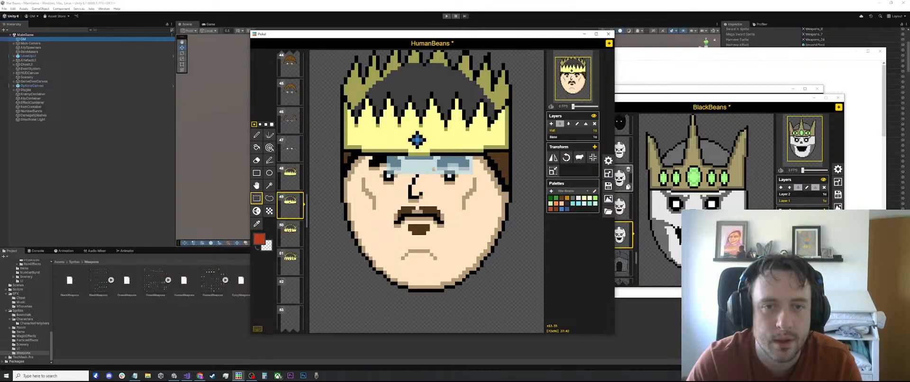
left_click(475, 175)
left_click_drag(474, 170, 367, 157)
left_click(284, 232)
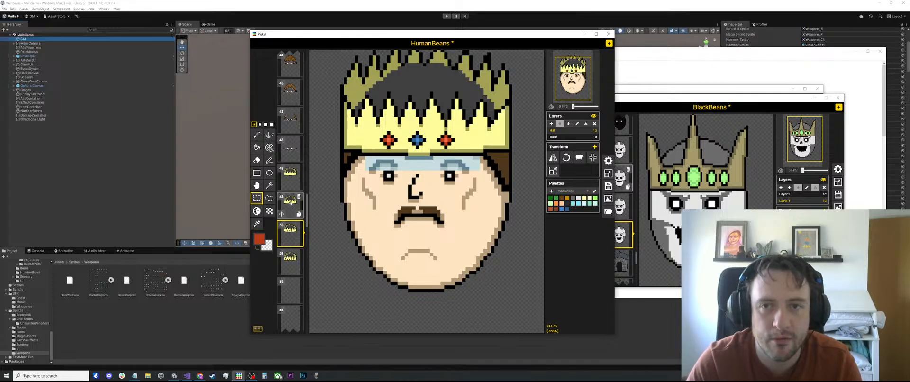
left_click(289, 203)
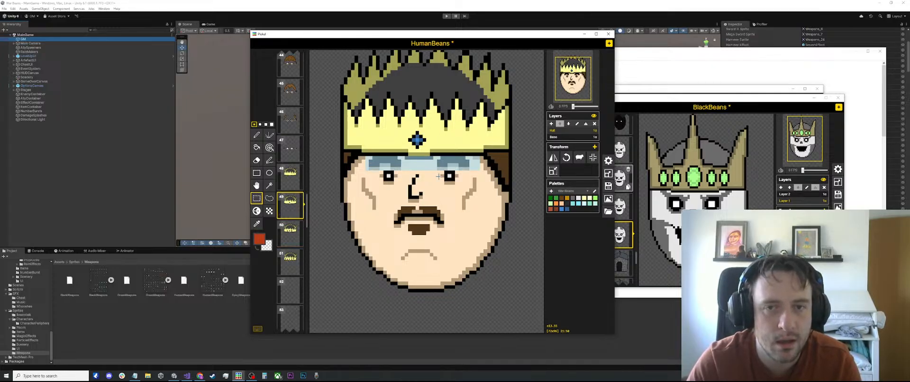
left_click(570, 137)
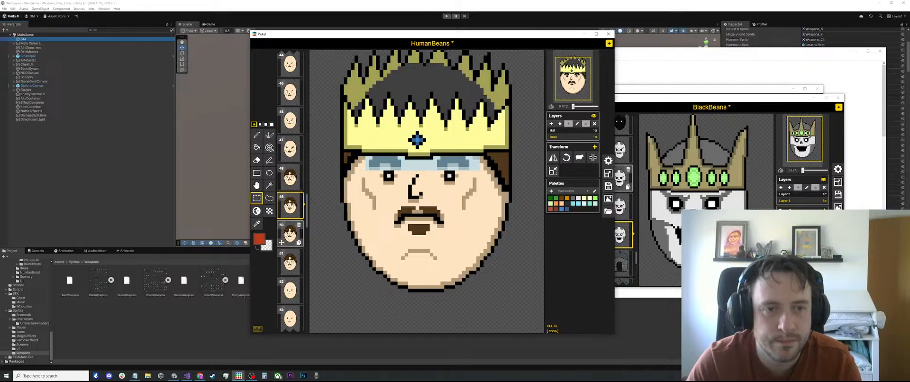
left_click(289, 233)
left_click(289, 262)
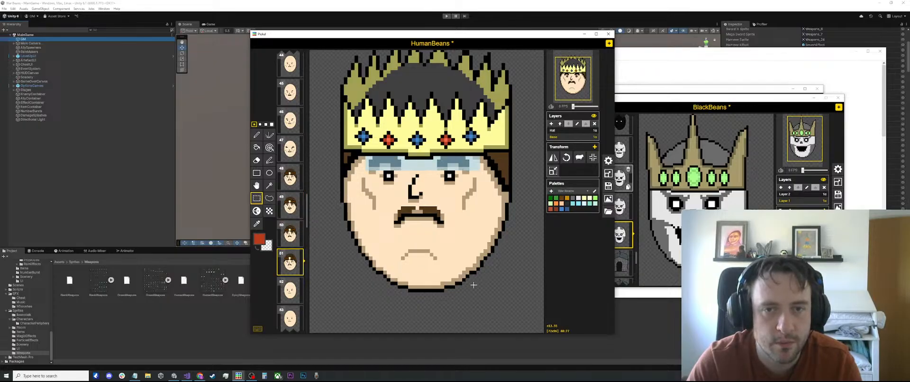
Compare the eyebrows of frames 49, 50 and 51 and check how they grow heavier between stages
scroll(425, 191, "up", 2)
key("o")
left_click(428, 190)
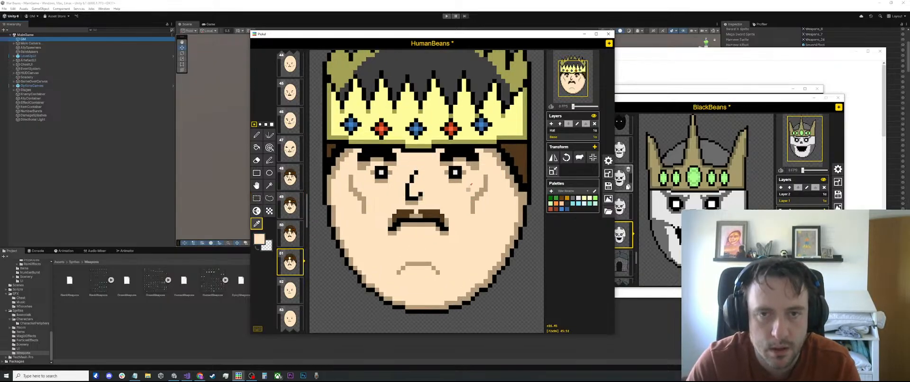
key("p")
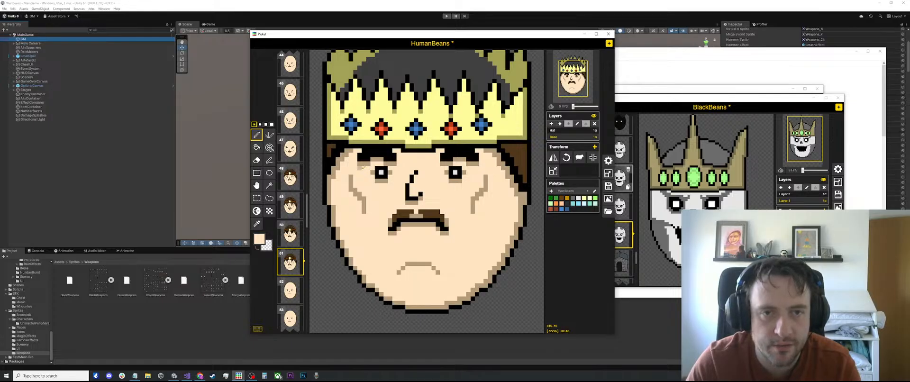
scroll(362, 165, "down", 2)
key("o")
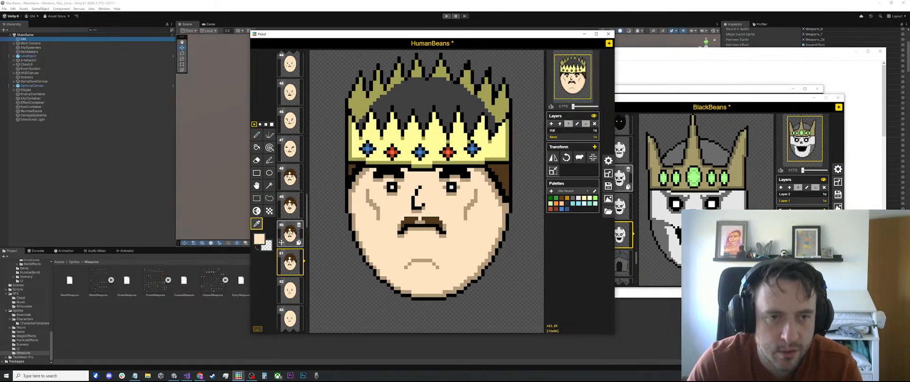
left_click(290, 233)
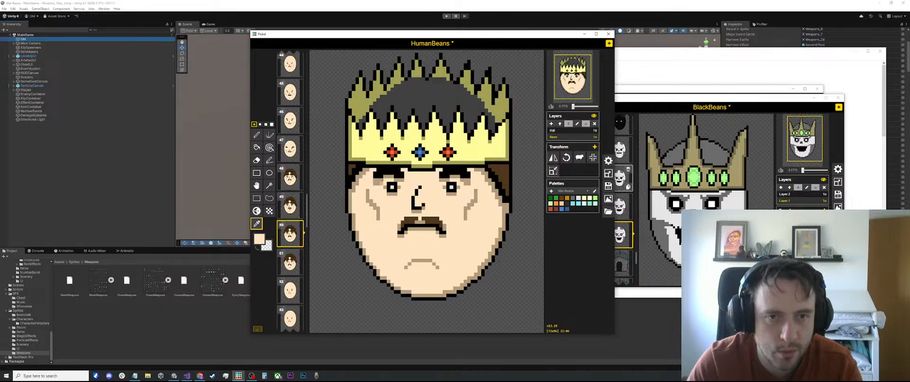
key("p")
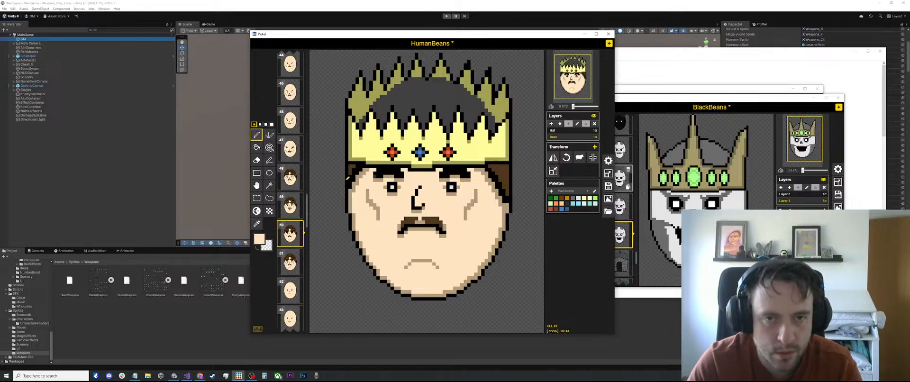
left_click(290, 206)
left_click(290, 230)
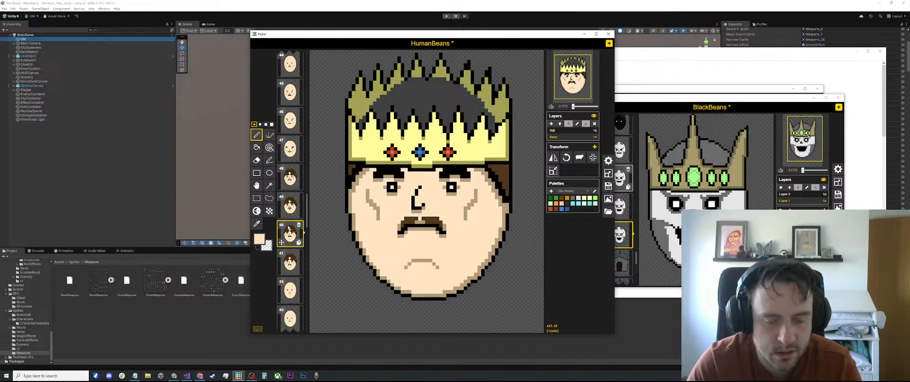
Retouch the right-hand eyebrow in frame 50 with sampled black and skin tone using the Pen tool
key("o")
left_click(463, 171)
key("p")
scroll(465, 170, "up", 1)
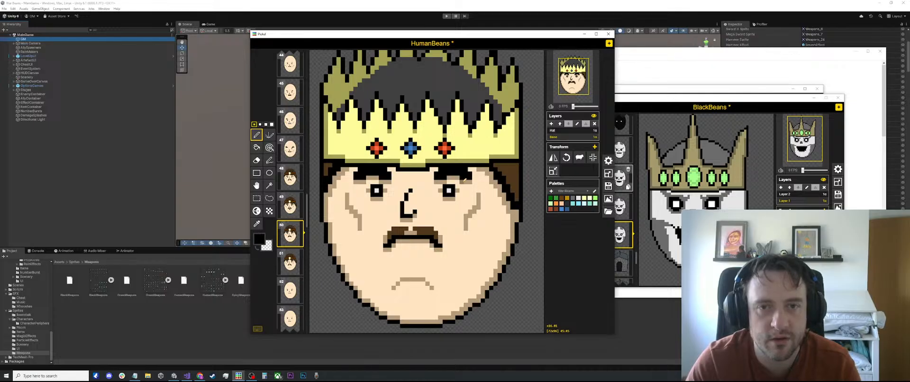
key("o")
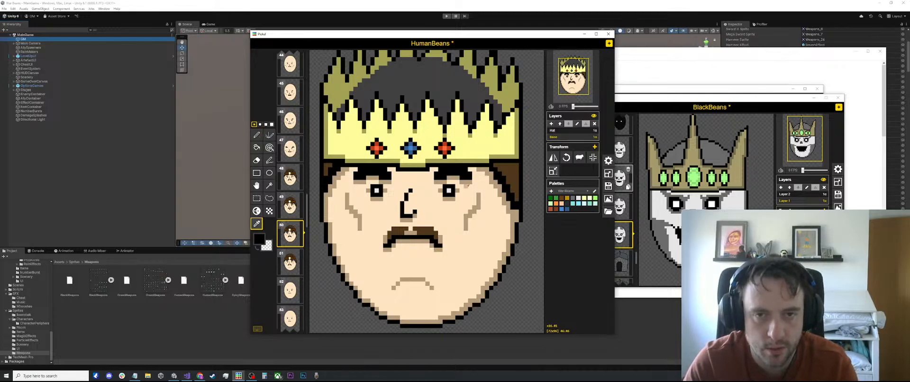
left_click(467, 186)
key("p")
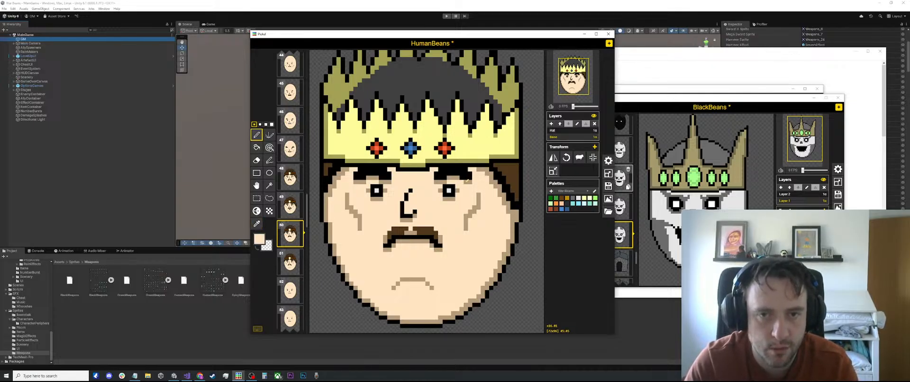
Refine the tan shading around the right-hand eyebrow in frame 50 with sampled shadow and skin tones
key("o")
left_click(460, 177)
key("p")
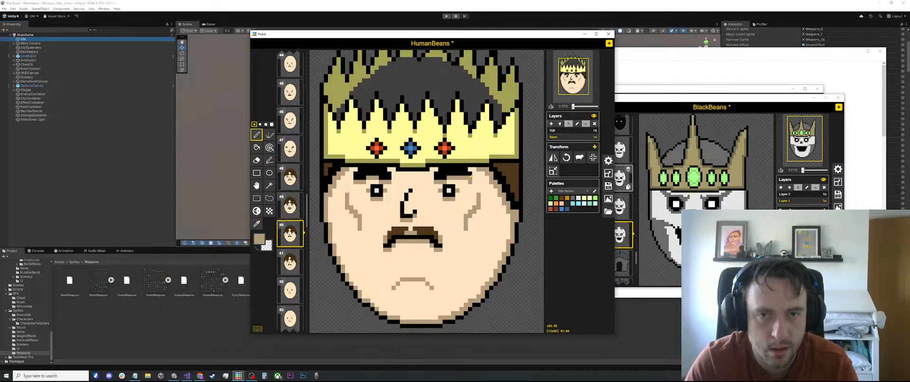
key("o")
left_click(467, 177)
key("p")
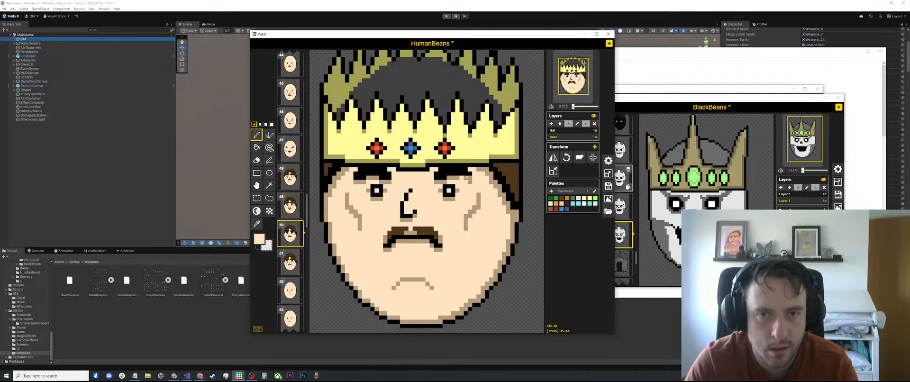
key("o")
left_click(463, 174)
key("p")
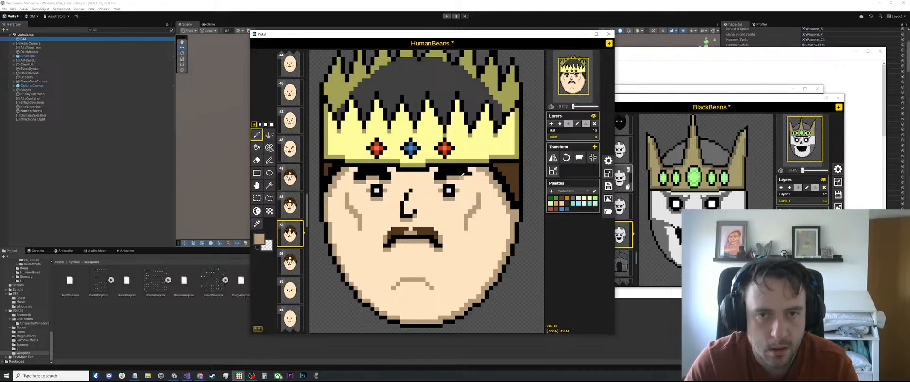
Finish the outer part of the right-hand eyebrow in frame 50 with black and the tan shadow colour
key("o")
left_click(469, 169)
key("p")
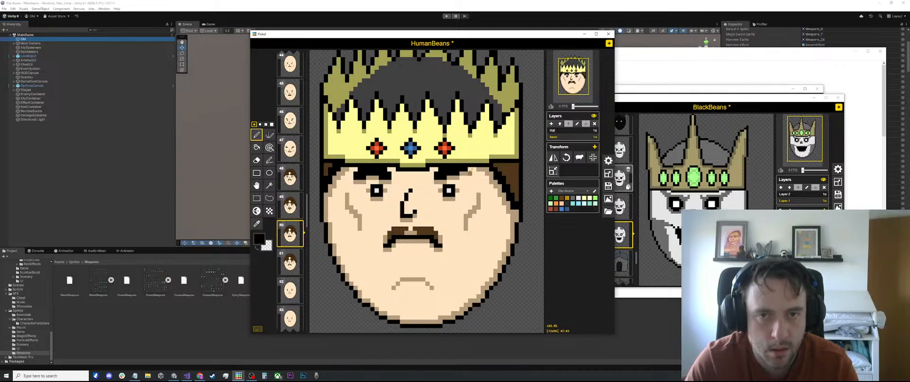
scroll(462, 170, "down", 2)
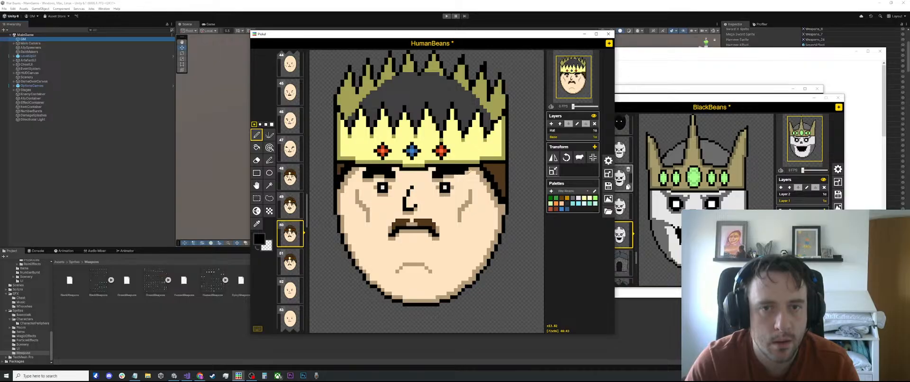
key("o")
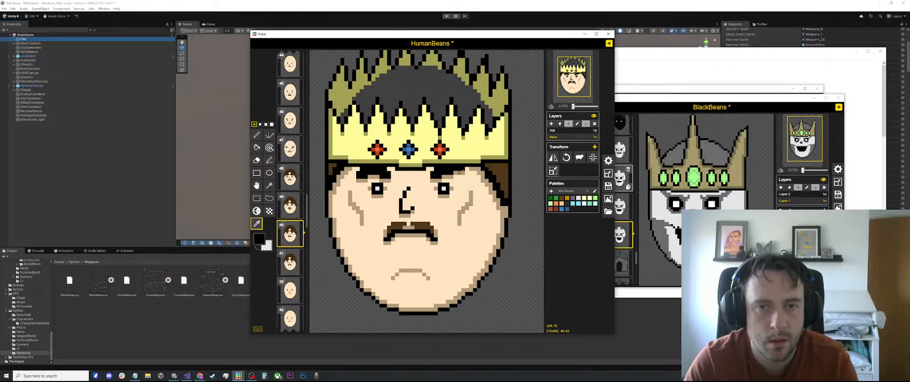
scroll(458, 173, "up", 1)
left_click(465, 172)
left_click(457, 169)
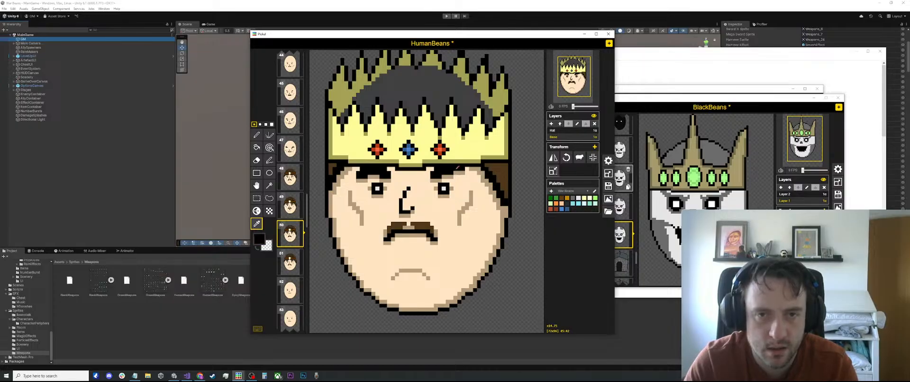
key("p")
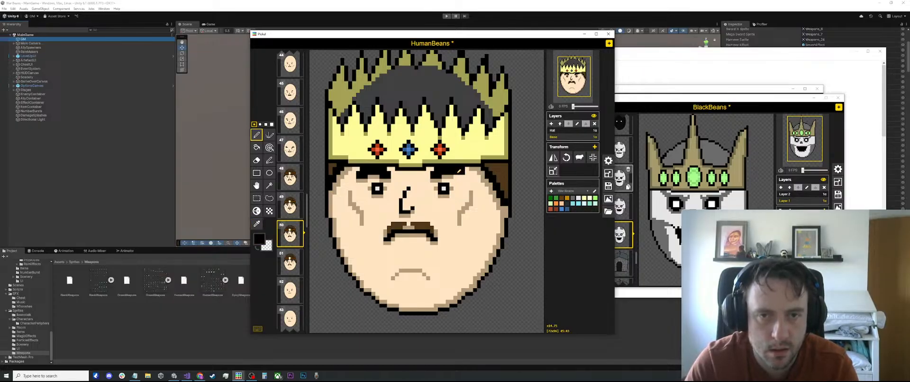
left_click(459, 172, "alt")
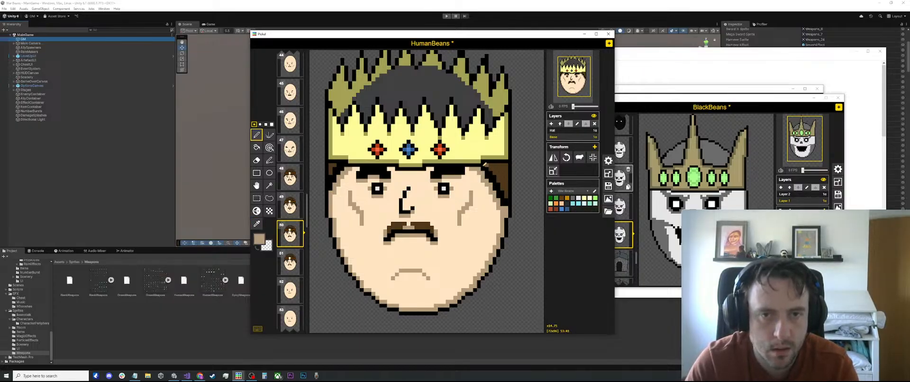
Reshape the left-hand eyebrow in frame 50 to match the right-hand one, using sampled black, shadow and skin tones
scroll(353, 173, "up", 1)
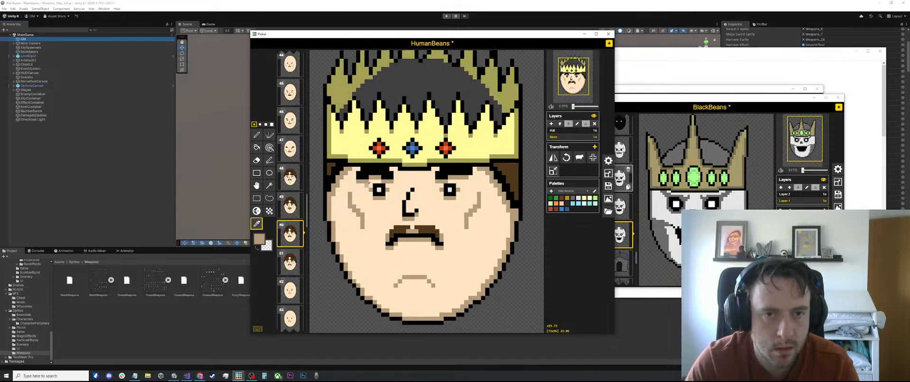
left_click(368, 182, "alt")
left_click(363, 178, "alt")
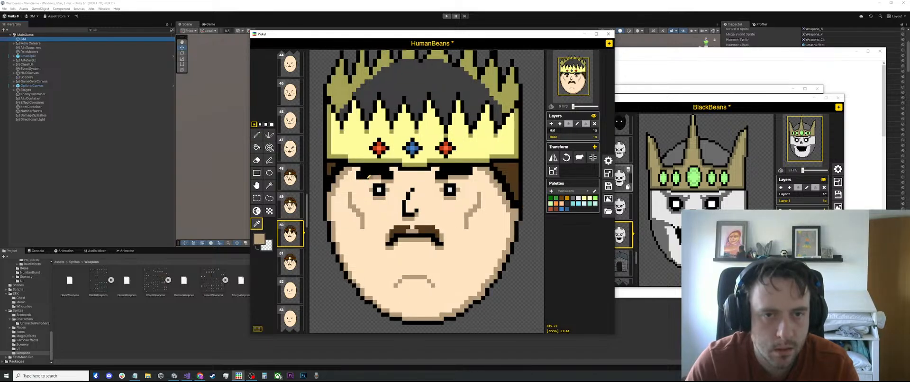
left_click(363, 169, "alt")
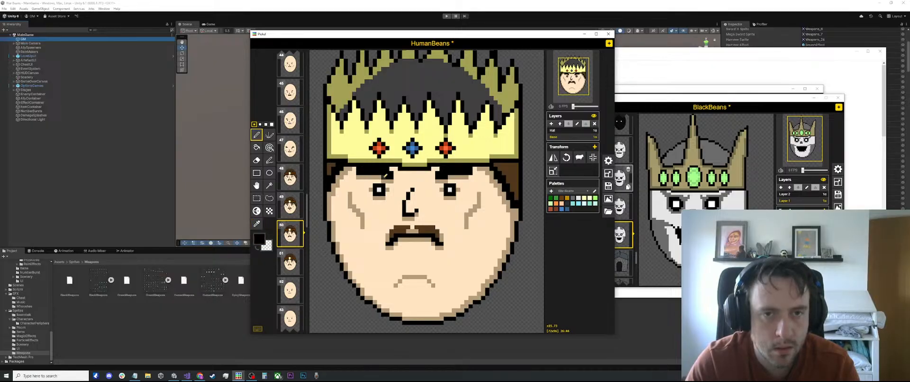
left_click(362, 179, "alt")
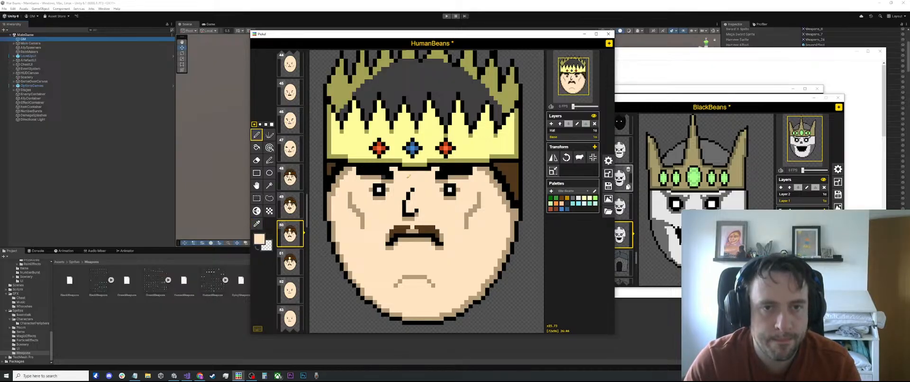
Add black pixels at the inner ends of both eyebrows in frame 50 for a sterner look than frames 48 and 49
scroll(432, 192, "down", 2)
left_click(290, 206)
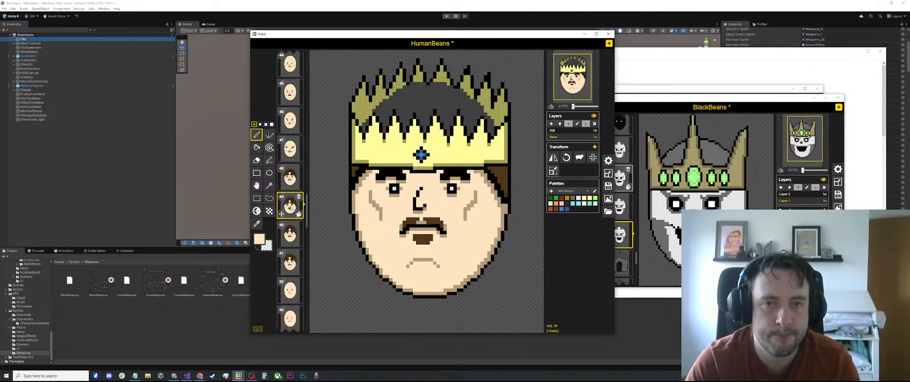
left_click(290, 178)
left_click(290, 206)
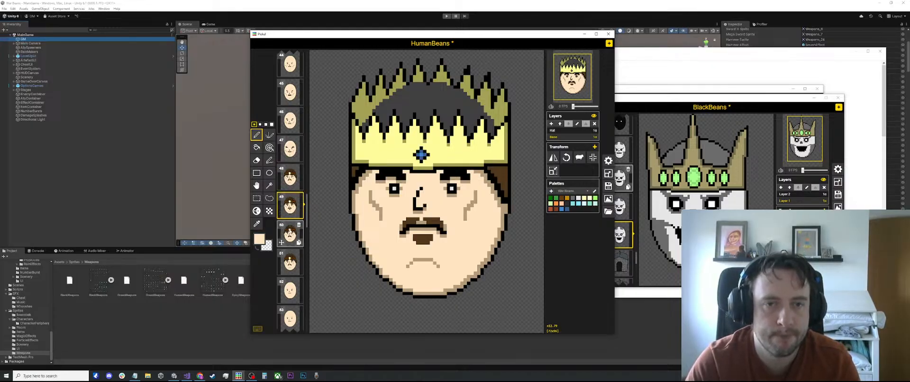
left_click(290, 234)
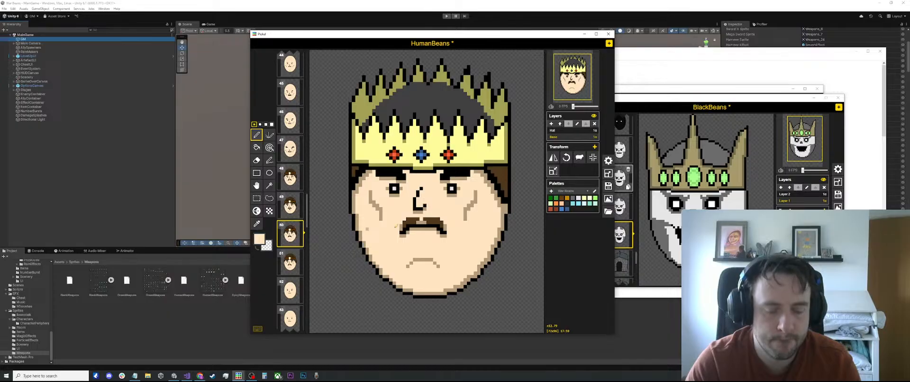
scroll(389, 161, "up", 2)
left_click(390, 161, "alt")
left_click(393, 164)
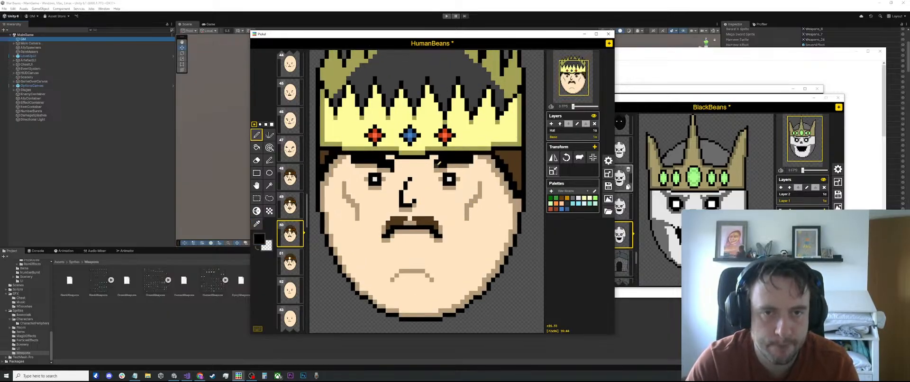
scroll(352, 169, "down", 3)
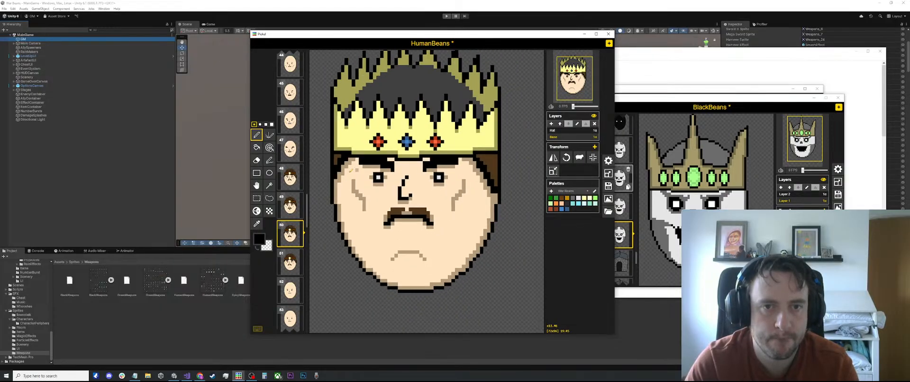
Copy the eyebrow and eye area from frame 50 and paste it at the same place in frame 51
left_click(290, 206)
left_click(290, 233)
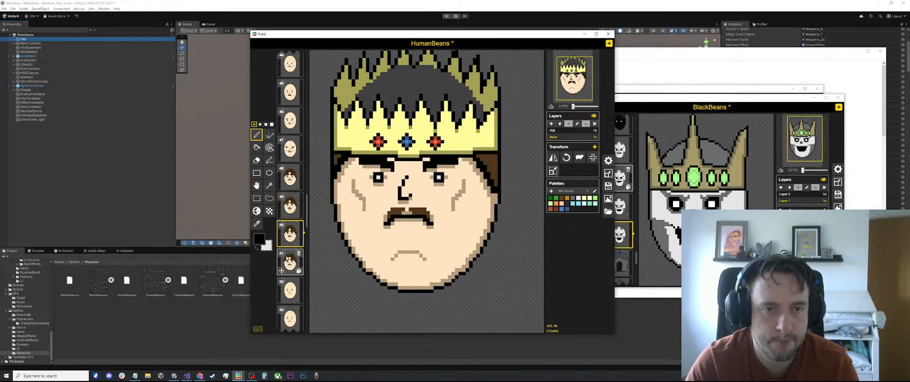
left_click(290, 262)
left_click(295, 231)
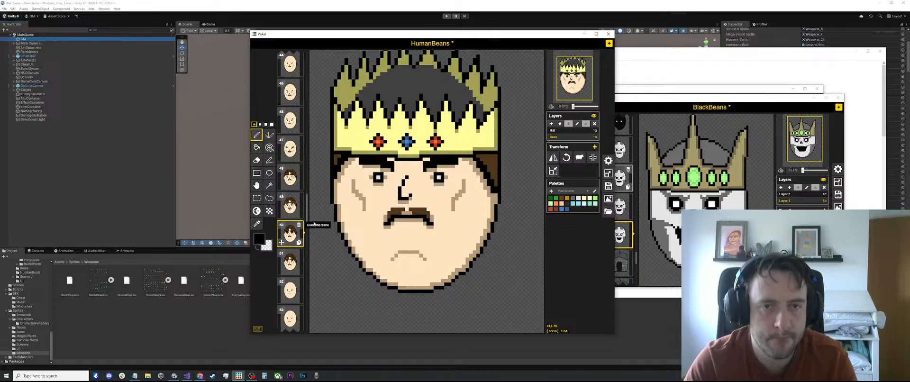
key("s")
left_click_drag(471, 188, 348, 157)
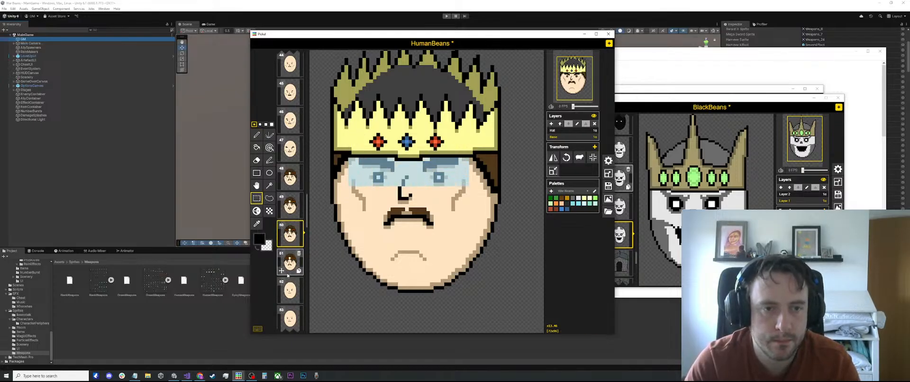
left_click(290, 263)
key("ctrl+v")
left_click(535, 259)
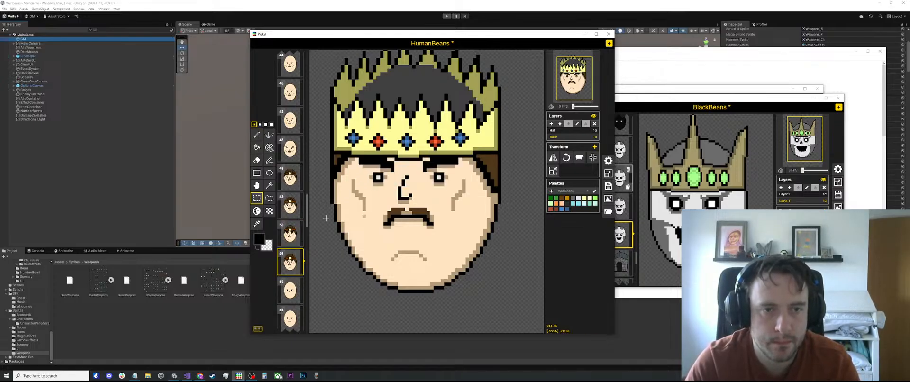
Paint the white pupil pixels of both eyes black in frame 48
left_click(290, 178)
scroll(453, 174, "up", 2)
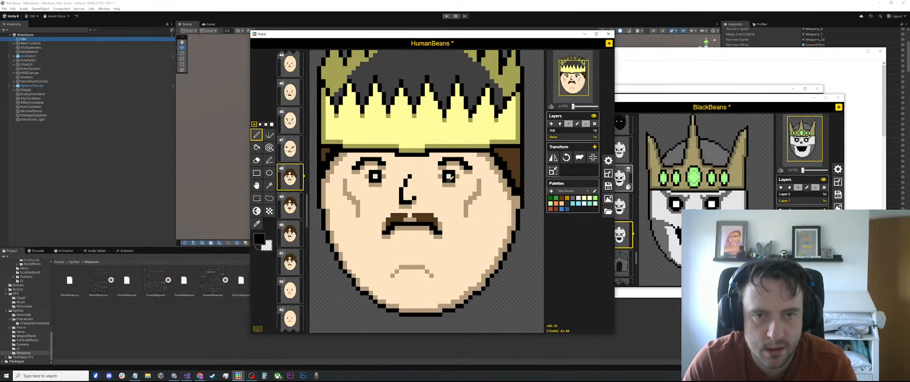
key("p")
scroll(447, 176, "down", 1)
left_click(384, 177)
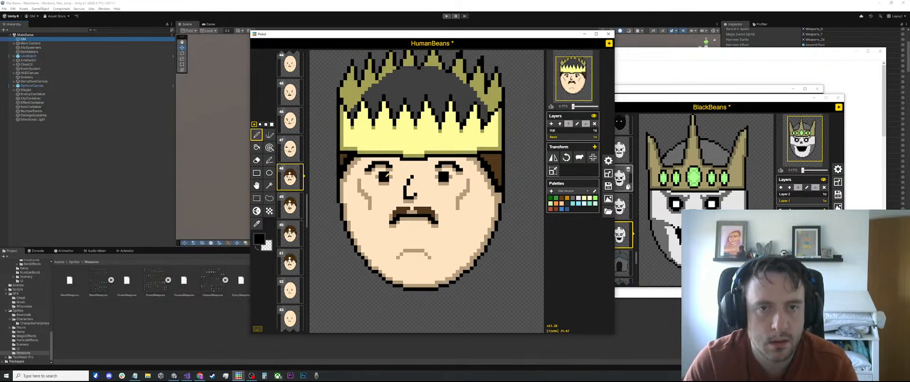
Paint the white pupils black in frames 49 and 50, and compare the faces across frames 48 to 51
left_click(291, 203)
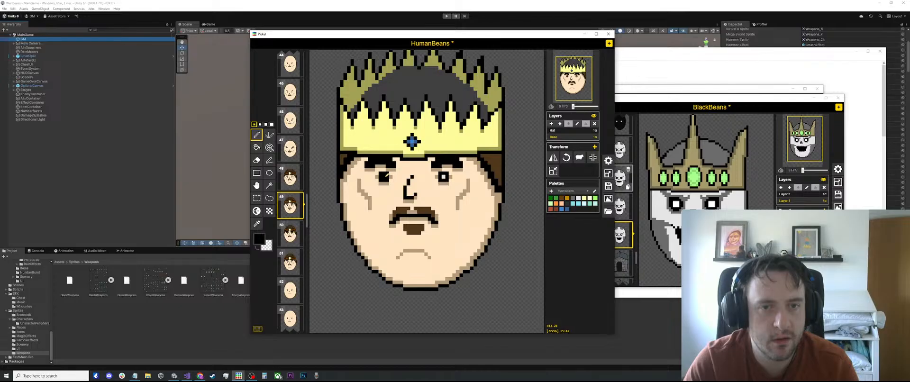
left_click(290, 233)
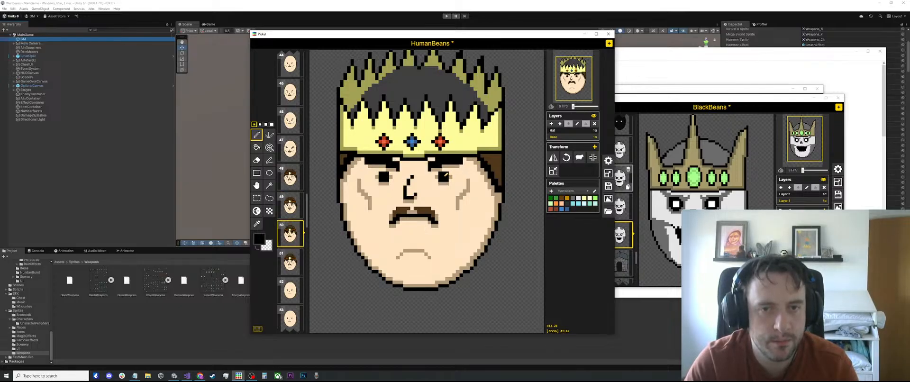
scroll(446, 176, "down", 2)
left_click(290, 178)
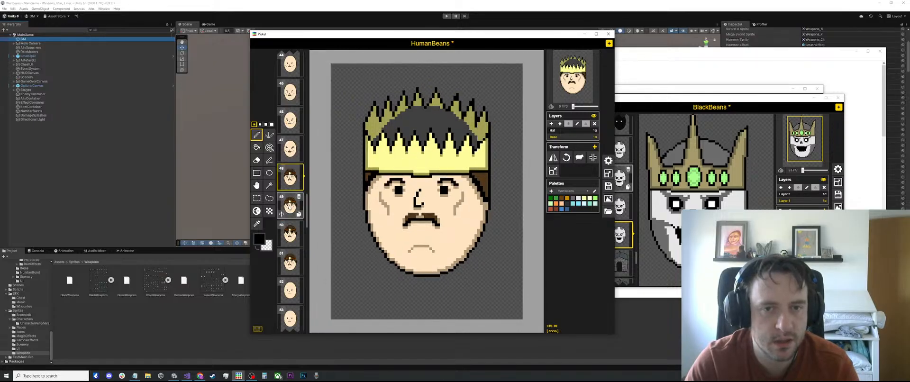
left_click(290, 205)
left_click(290, 233)
left_click(290, 262)
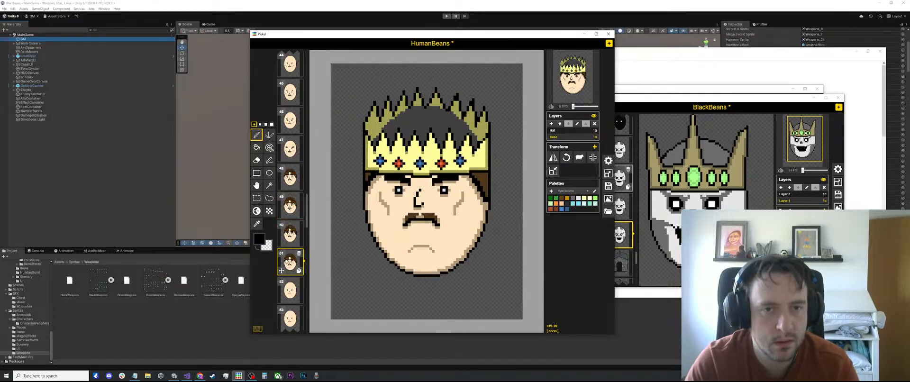
left_click(284, 238)
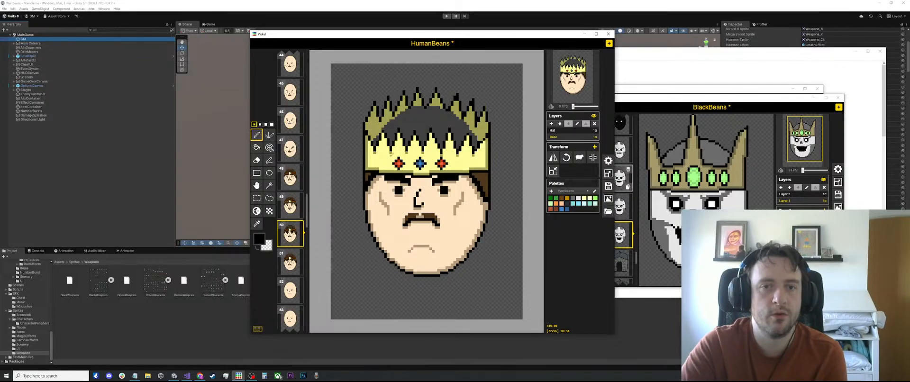
Add a shadow beneath the brown chin tuft in frame 49 with the tan tone sampled from the face
scroll(415, 215, "up", 4)
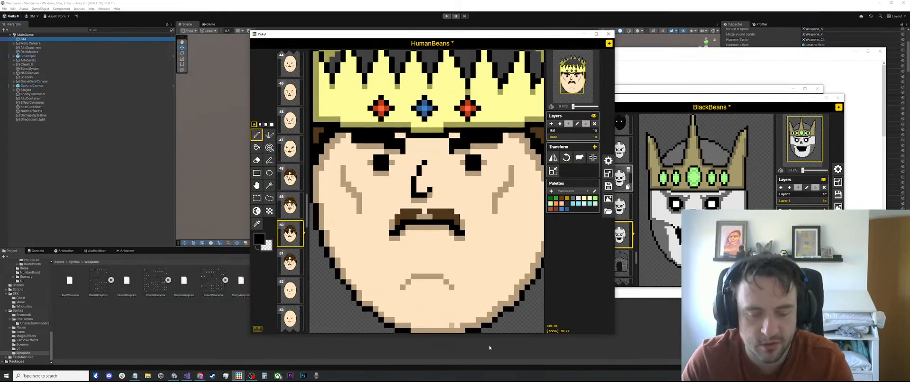
key("o")
left_click(290, 206)
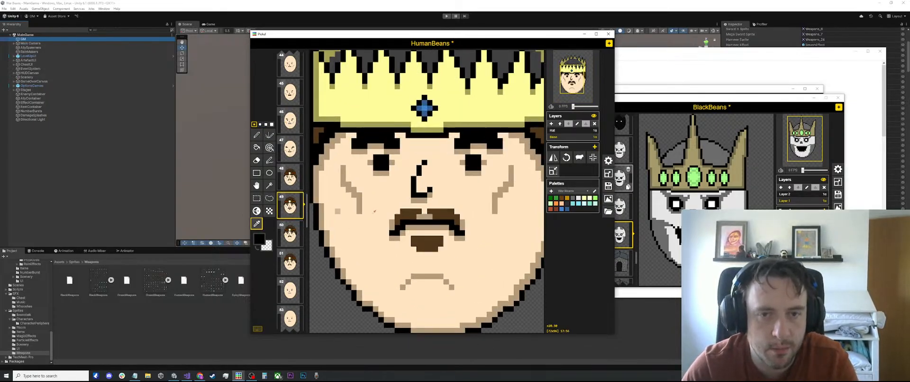
scroll(454, 246, "down", 2)
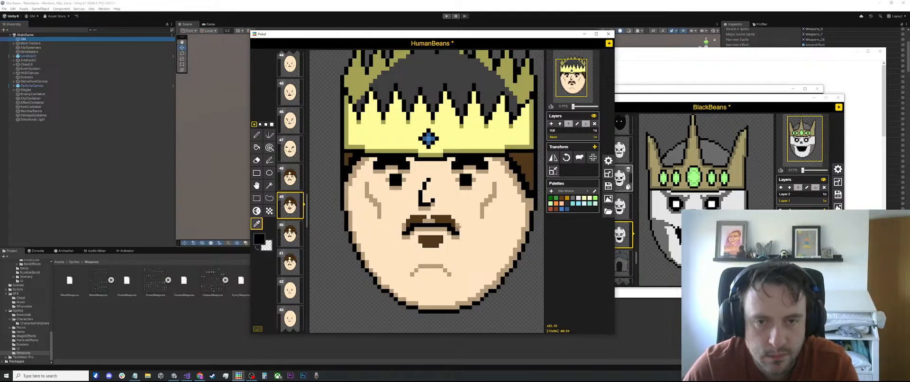
left_click(458, 227)
key("p")
scroll(458, 226, "up", 2)
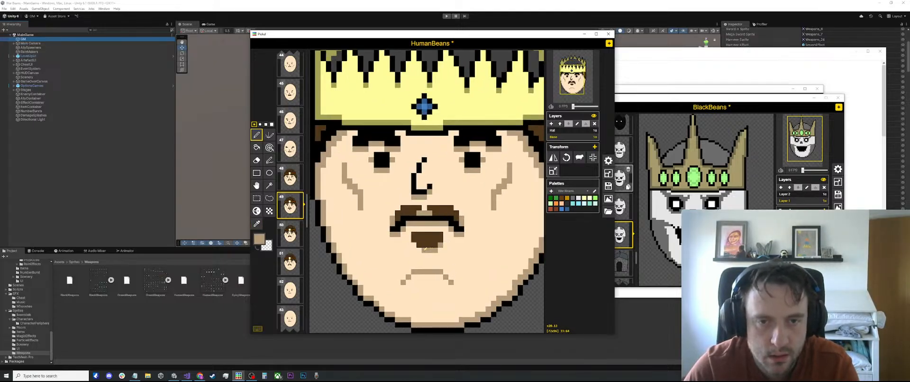
scroll(426, 239, "down", 3)
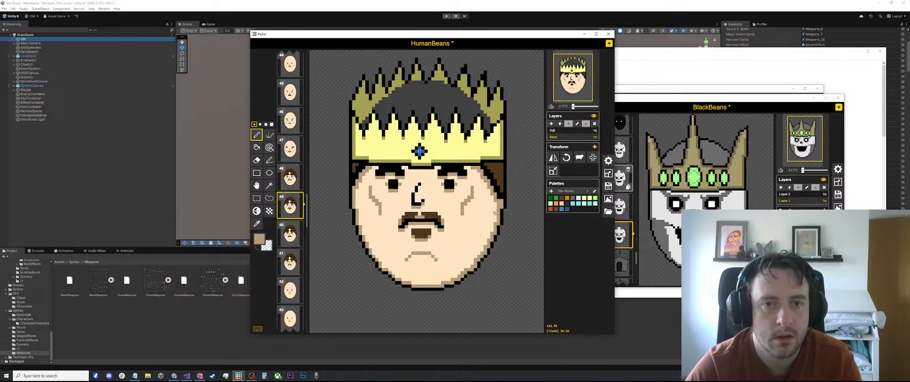
Copy the moustache and chin tuft area from frame 49 into the same place in frame 50
key("s")
left_click_drag(461, 252, 392, 212)
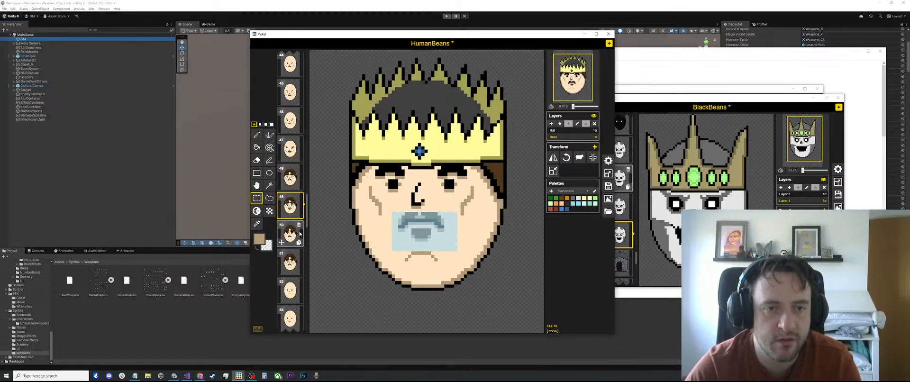
left_click(297, 233)
left_click(290, 262)
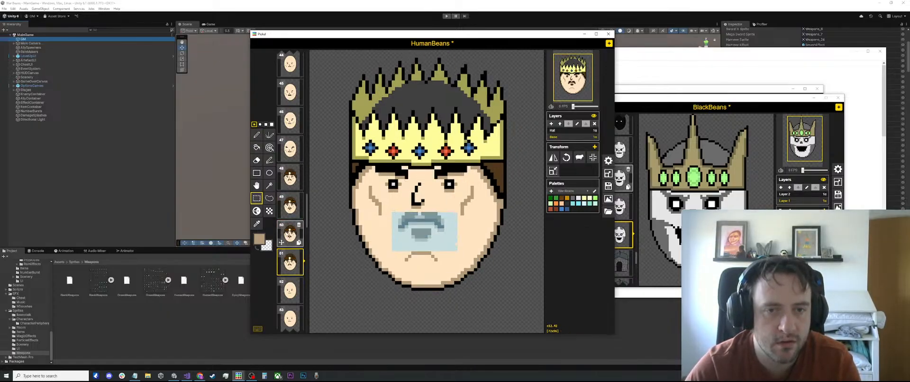
left_click(290, 233)
Extend the moustache in frame 50 down around both mouth corners to join the chin tuft, using the sampled brown
scroll(408, 218, "up", 2)
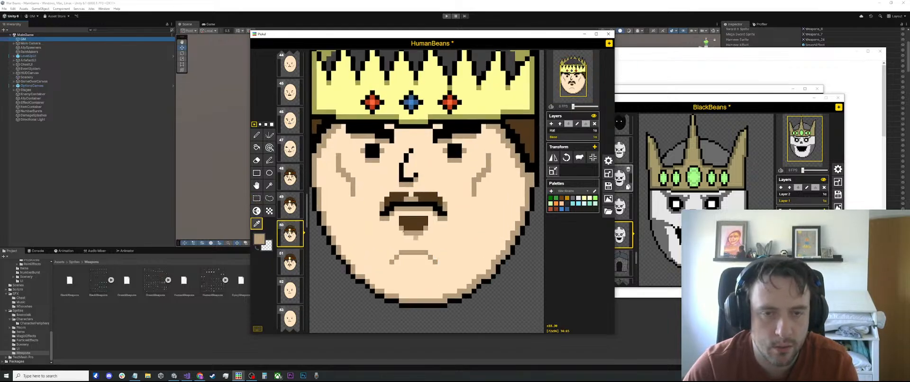
key("o")
left_click(408, 216)
key("p")
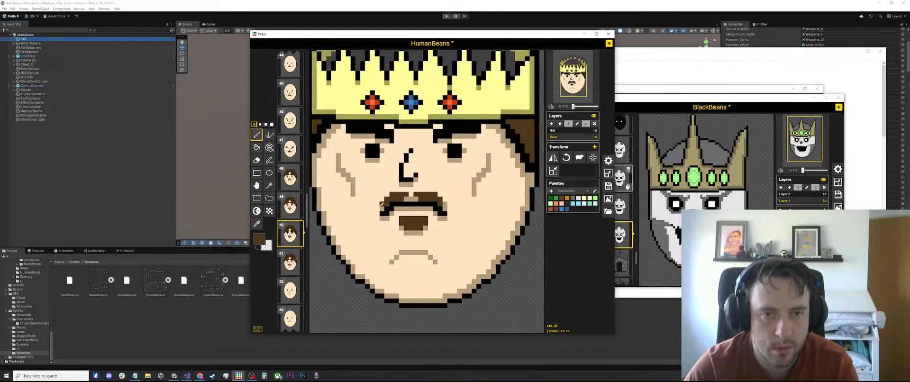
mouse_move(382, 204)
left_mouse_down()
mouse_move(378, 213)
mouse_move(401, 227)
left_mouse_up()
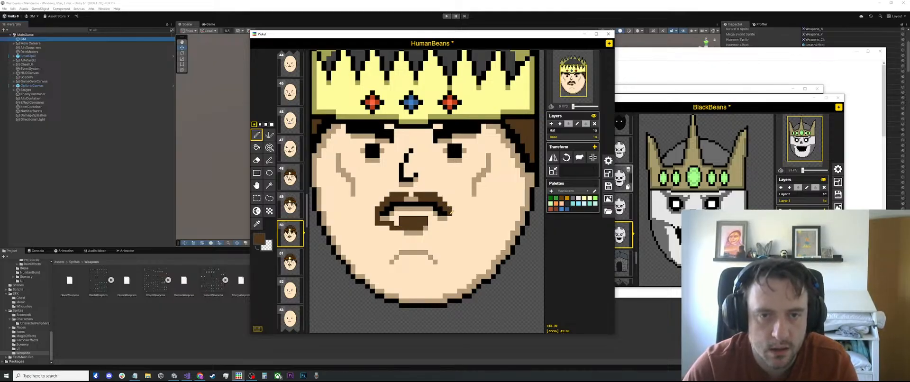
left_click_drag(451, 222, 400, 221)
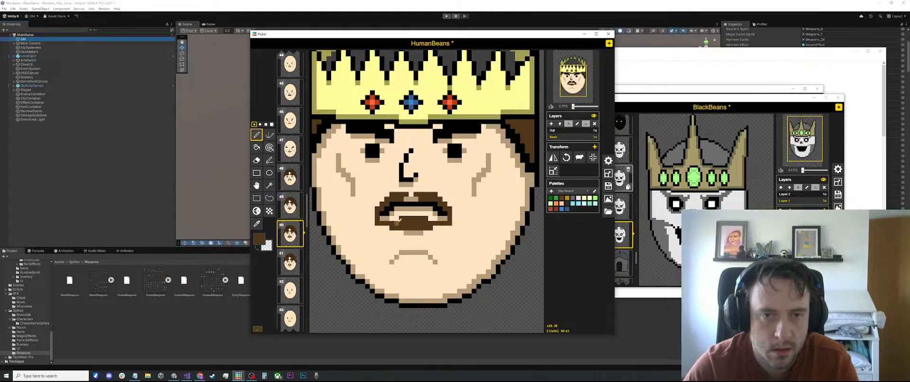
Thicken the lower edge of the beard in frame 50 with an extra row of brown pixels
scroll(399, 220, "down", 5)
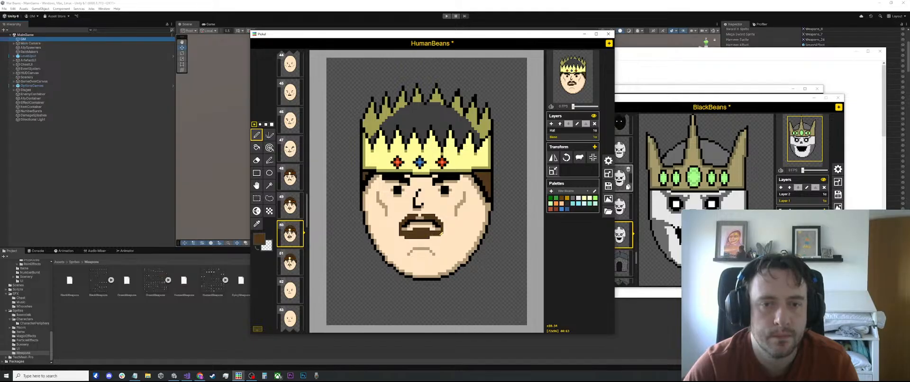
scroll(442, 233, "up", 2)
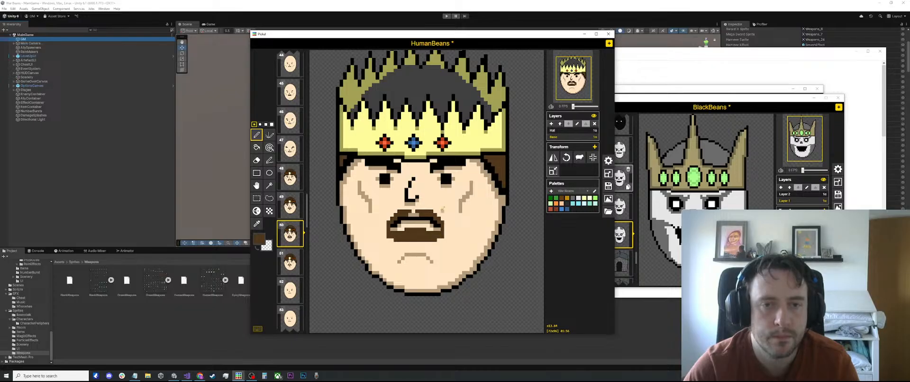
scroll(437, 236, "down", 2)
scroll(409, 242, "up", 2)
left_click_drag(409, 242, 431, 241)
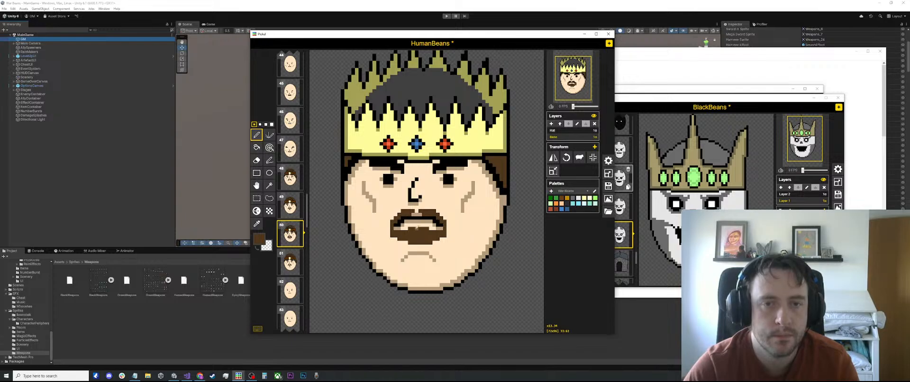
Shade the outer edges of the moustache and beard in frame 50 with the sampled tan shadow colour
key("o")
scroll(421, 228, "up", 2)
left_click(381, 245)
key("p")
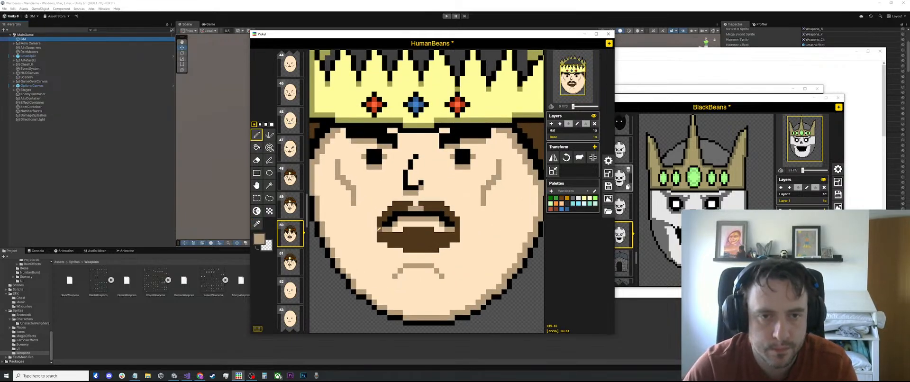
left_click_drag(390, 251, 400, 250)
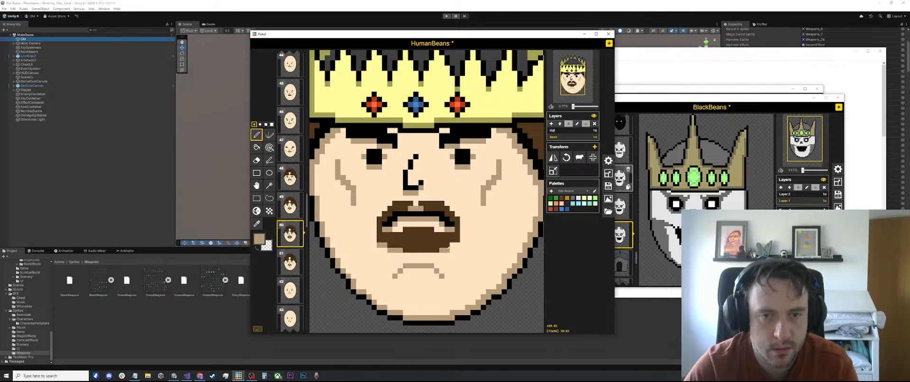
scroll(449, 246, "down", 1)
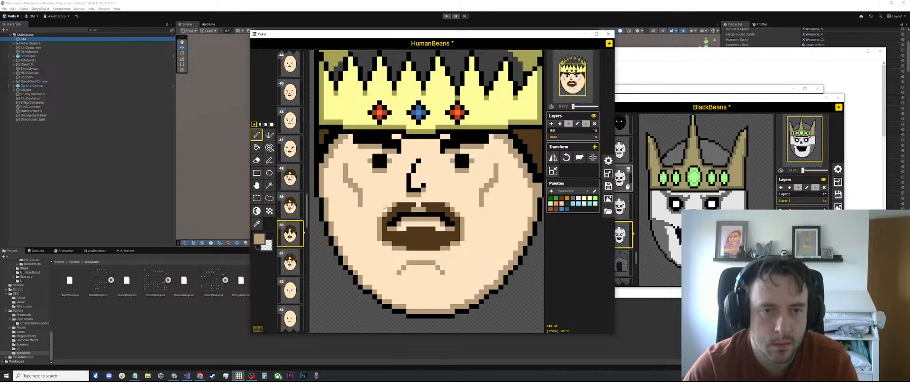
Compare frame 50 with its neighbours, and copy its moustache and beard area into the same place in frame 51
left_click(291, 207)
left_click(291, 232)
scroll(425, 217, "down", 7)
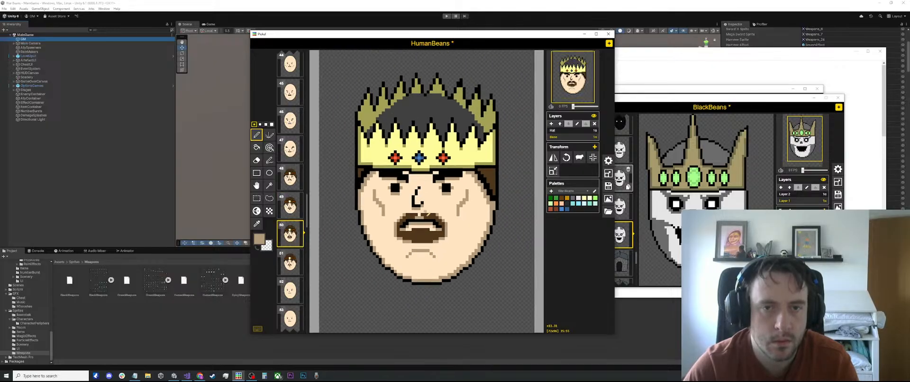
left_click(293, 261)
left_click(293, 235)
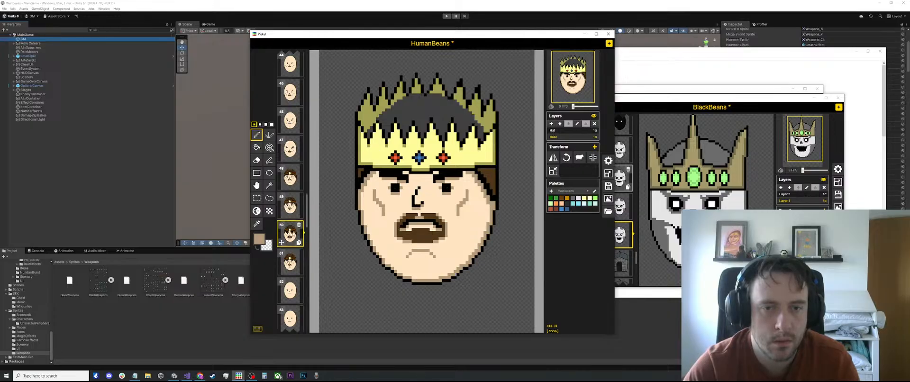
key("s")
left_click_drag(454, 249, 391, 209)
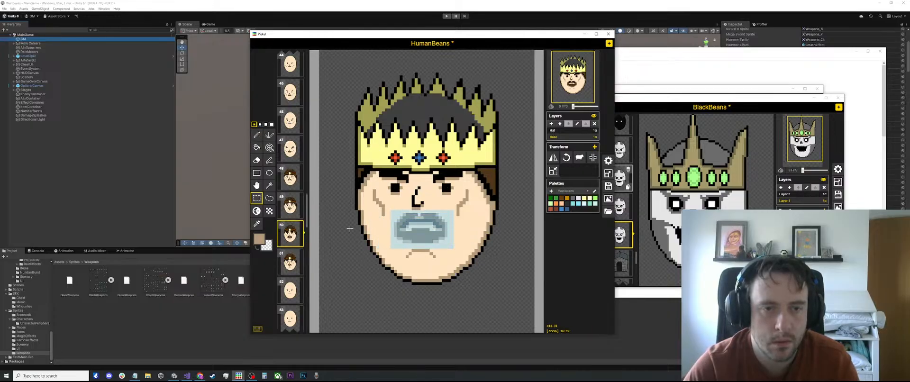
key("ctrl+c")
left_click(292, 262)
key("ctrl+v")
left_click(482, 258)
Draw the outline of a longer, pointed beard from the mouth corners towards the chin in frame 51, using the sampled brown
scroll(469, 251, "up", 4)
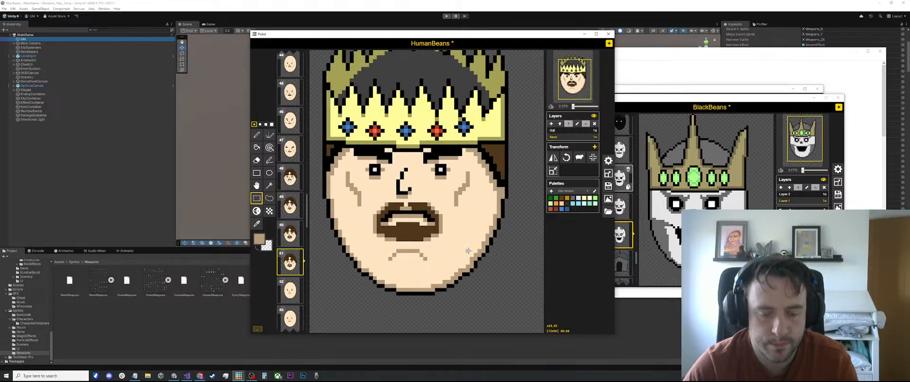
key("o")
left_click(437, 218)
key("p")
scroll(437, 217, "up", 2)
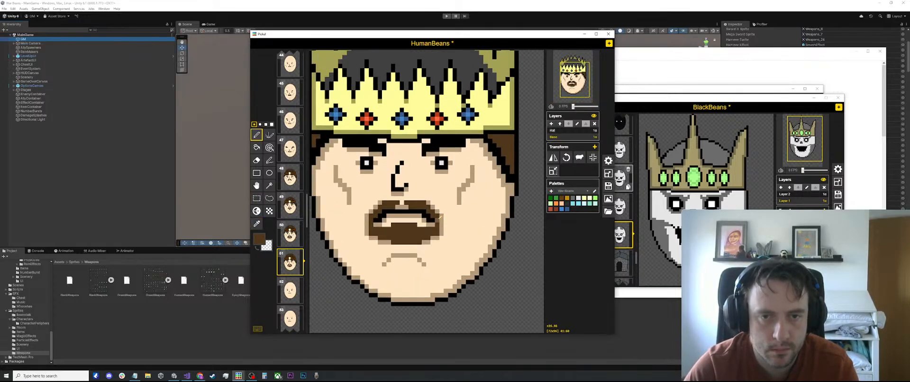
scroll(440, 217, "up", 1)
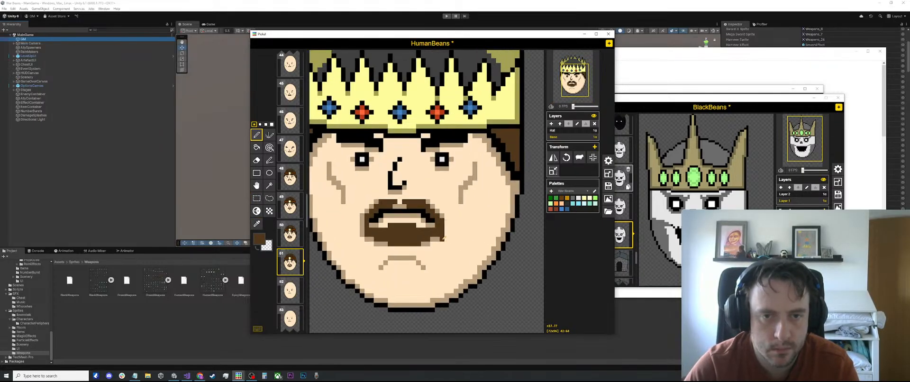
mouse_move(443, 244)
left_mouse_down()
mouse_move(410, 282)
mouse_move(388, 285)
left_mouse_up()
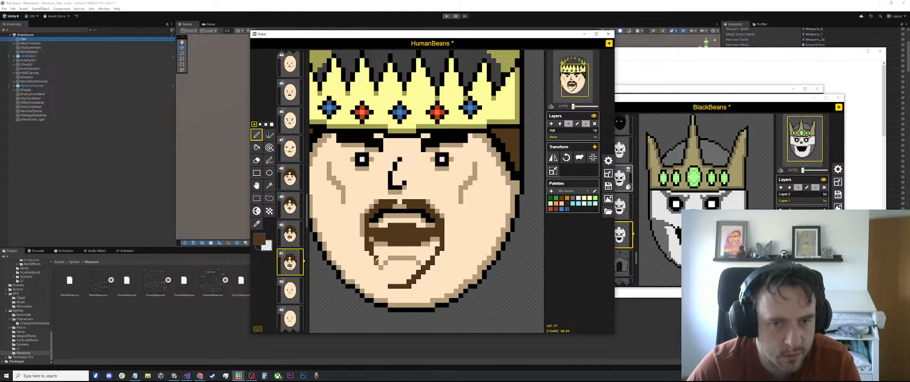
left_click(377, 262)
left_click(380, 267)
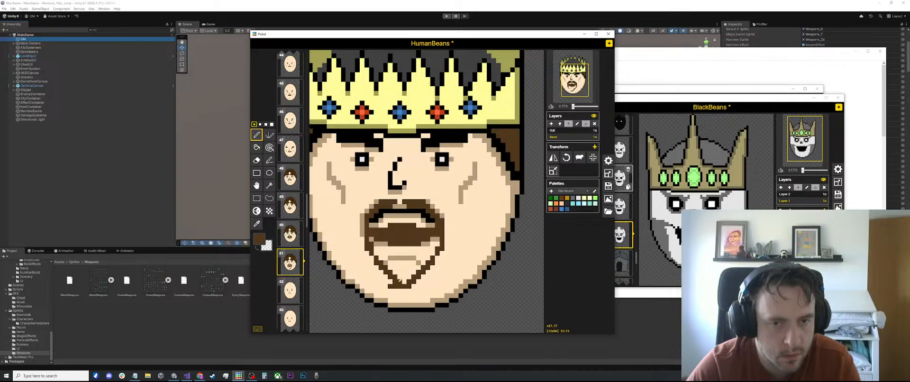
Clean up the pointed tip of the beard outline in frame 51 with sampled skin pixels and close it in brown
key("e")
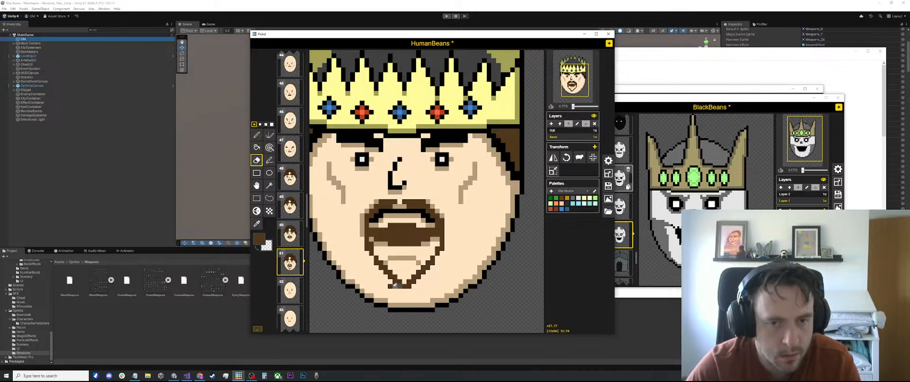
key("o")
left_click(381, 291)
key("p")
left_click(390, 286)
left_click(395, 286)
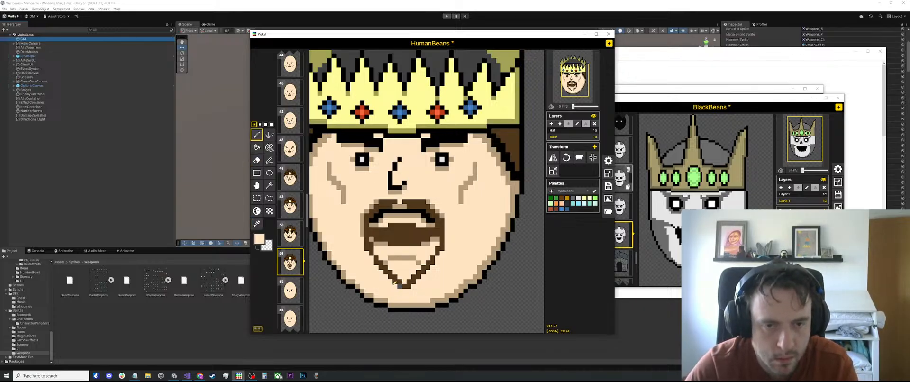
key("o")
left_click(403, 286)
key("p")
left_click(399, 286)
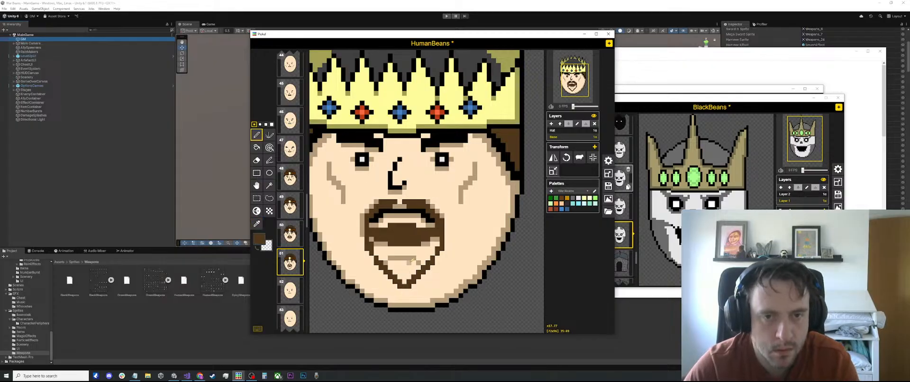
Fill the outlined beard in frame 51 with solid brown, including the leftover skin and wrinkle pixels inside it
key("b")
left_click(405, 257)
left_click(405, 265)
left_click(384, 249)
left_click(381, 243)
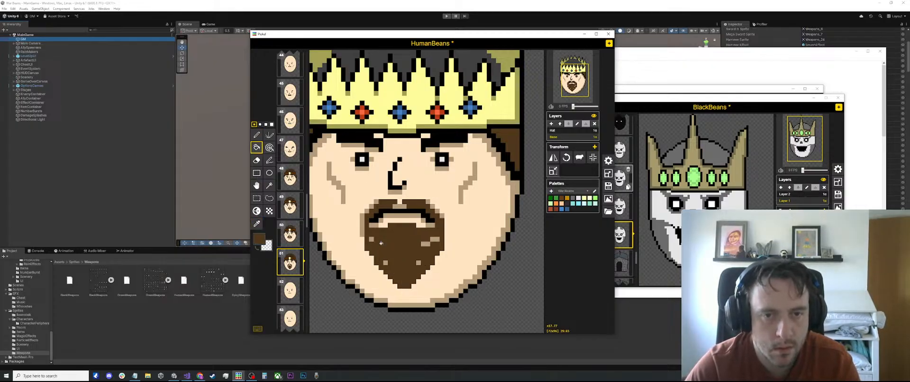
left_click(400, 239)
left_click(425, 243)
left_click(434, 240)
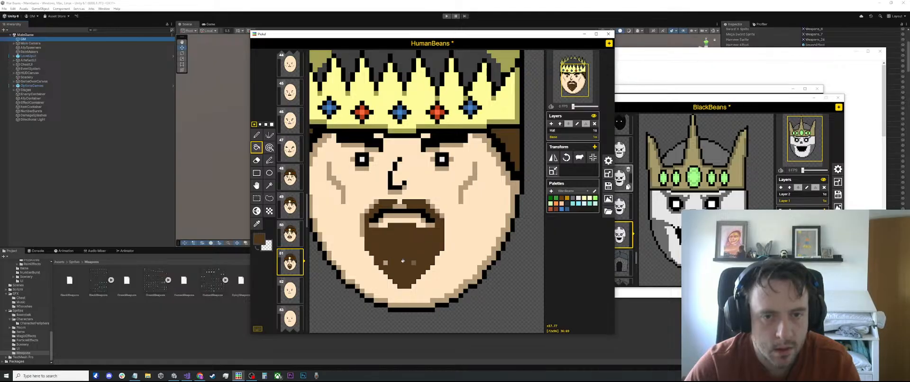
Widen the left side of the beard in frame 51 with a column of brown pixels down to its tip
scroll(384, 260, "down", 3)
scroll(446, 222, "up", 2)
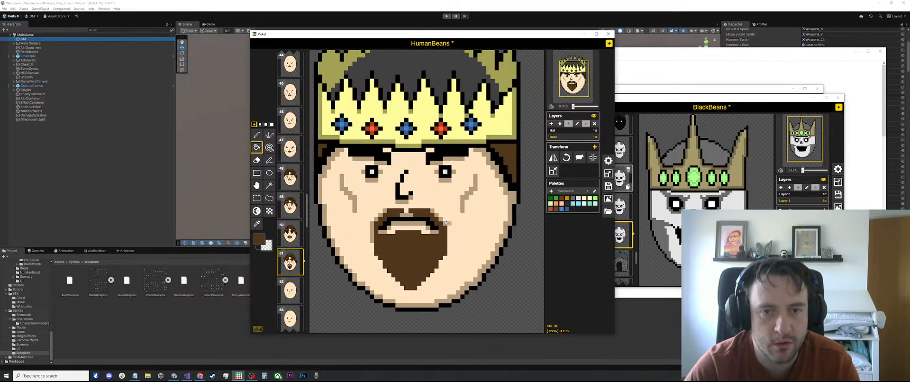
scroll(428, 226, "up", 4)
key("o")
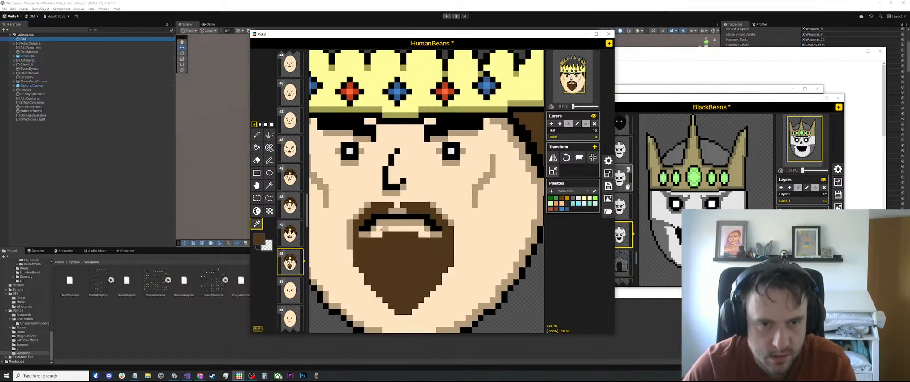
key("p")
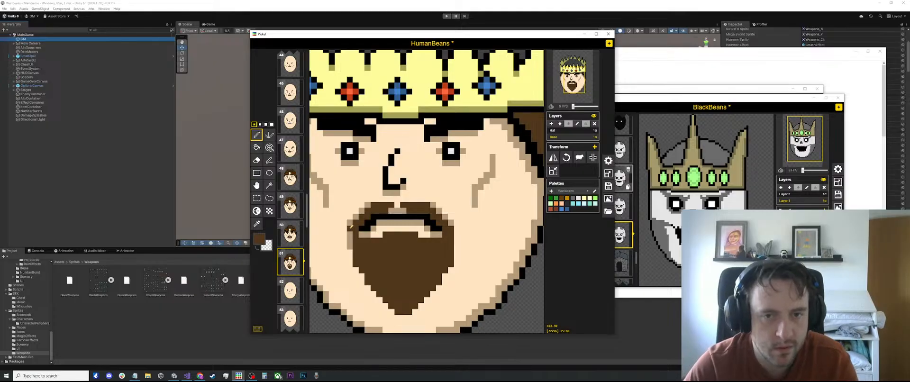
mouse_move(351, 232)
left_mouse_down()
mouse_move(355, 267)
mouse_move(386, 305)
left_mouse_up()
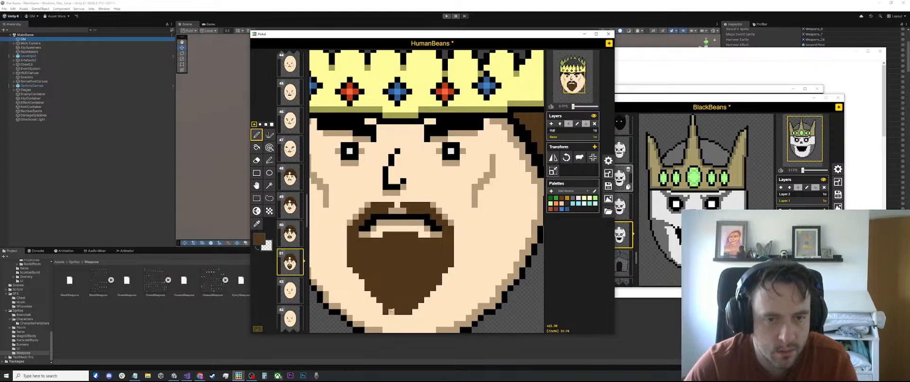
Add brown pixels along the upper left edge of the beard in frame 51 and undo the last stray stroke beside the moustache
scroll(389, 310, "down", 2)
scroll(392, 303, "down", 2)
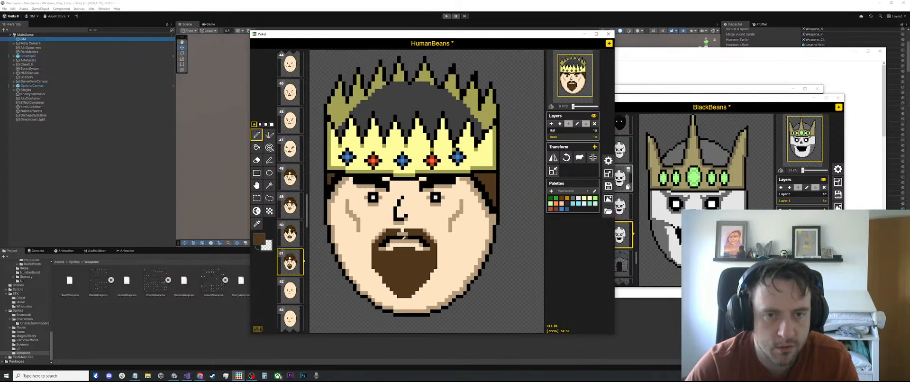
scroll(388, 250, "up", 2)
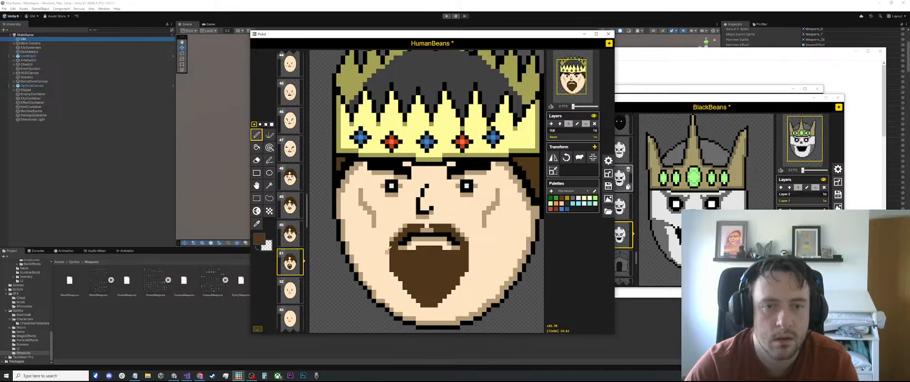
left_click_drag(389, 248, 391, 264)
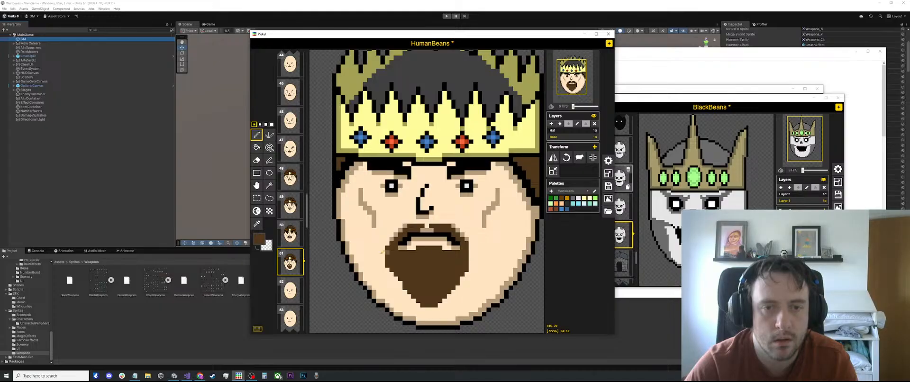
key("ctrl+z")
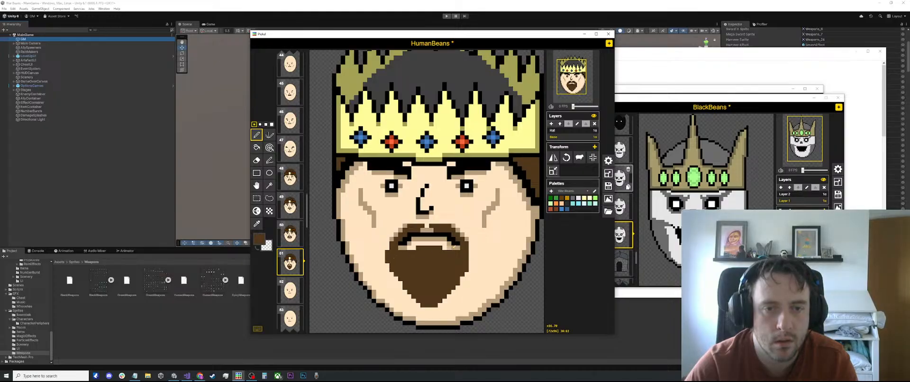
scroll(469, 250, "down", 2)
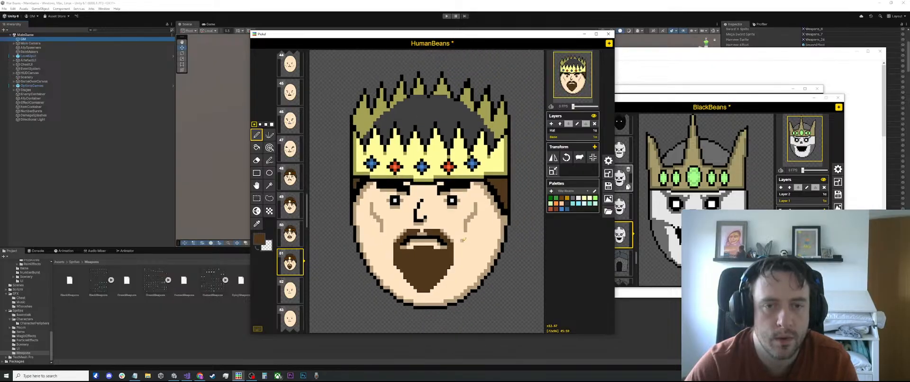
Shade the outer edges of the moustache and pointed beard in frame 51 with the sampled tan shadow colour
scroll(463, 239, "up", 2)
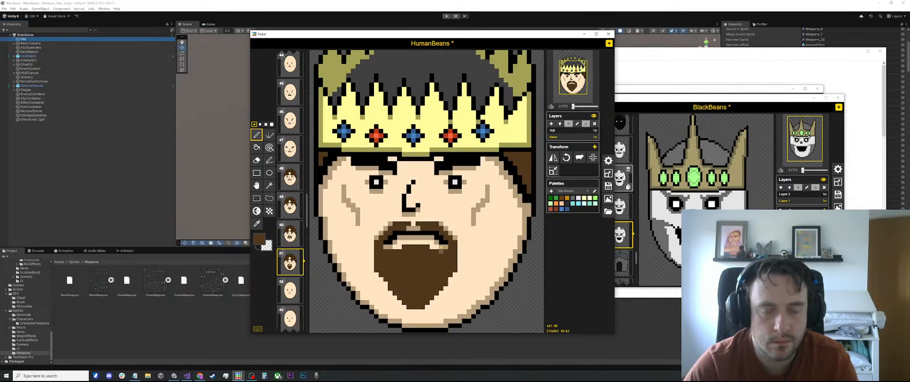
left_click(458, 269, "alt")
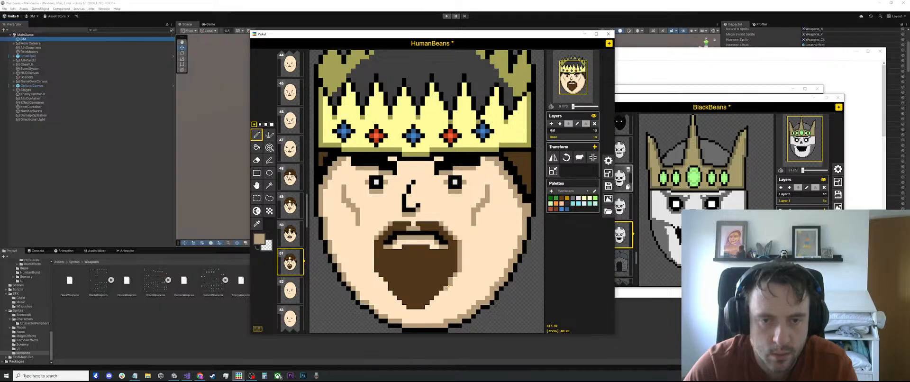
key("l")
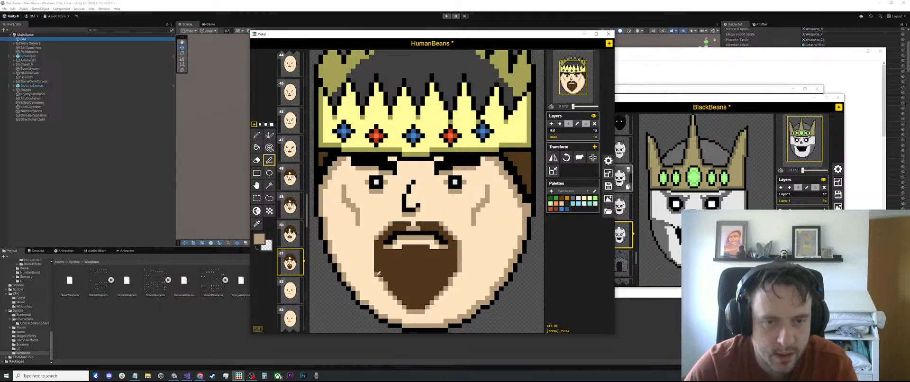
scroll(409, 187, "down", 2)
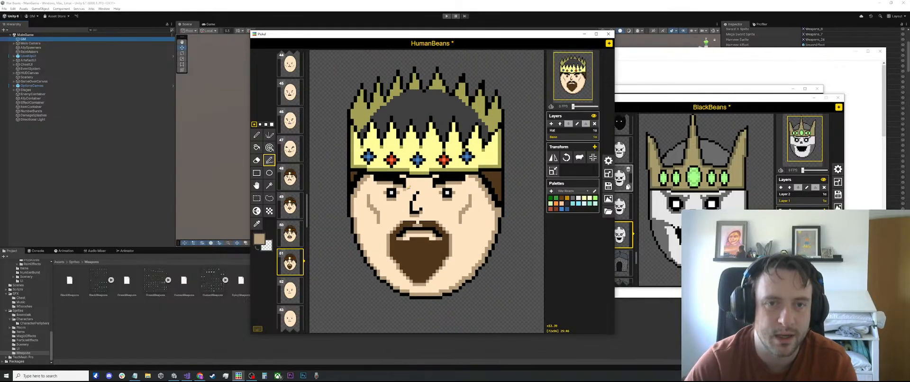
scroll(408, 186, "down", 2)
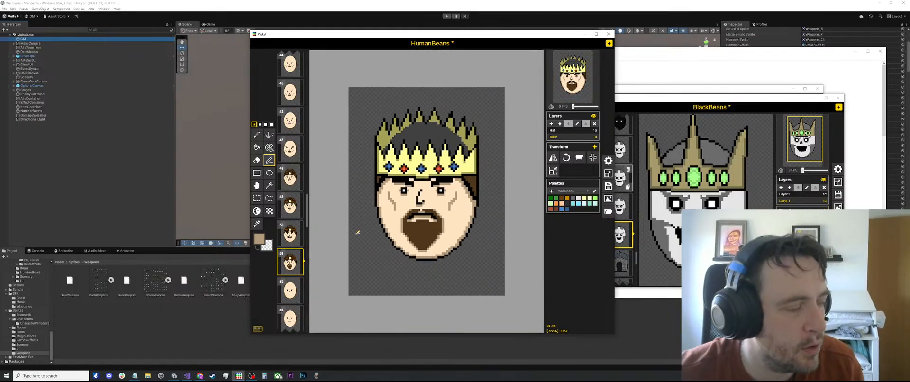
scroll(491, 238, "up", 3)
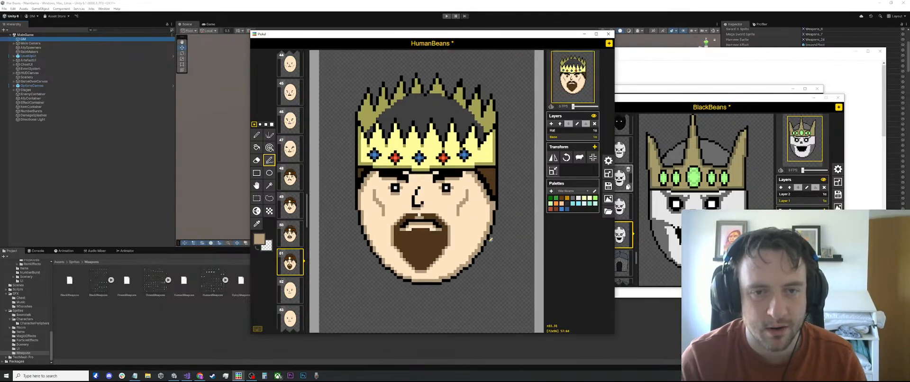
scroll(491, 238, "up", 2)
key("p")
scroll(505, 180, "up", 1)
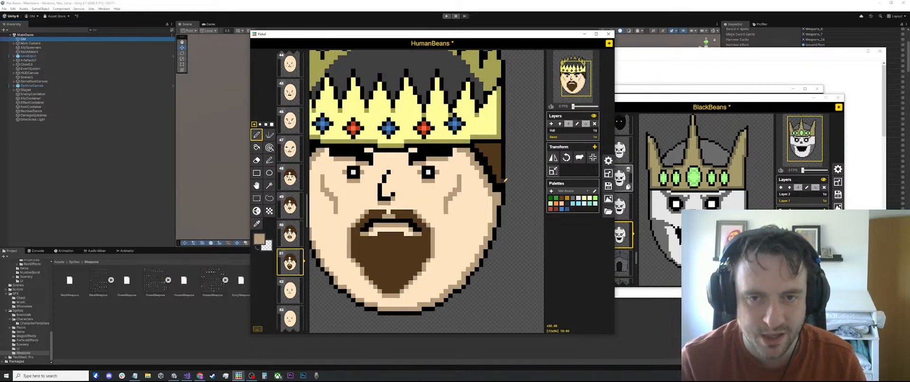
scroll(505, 180, "down", 2)
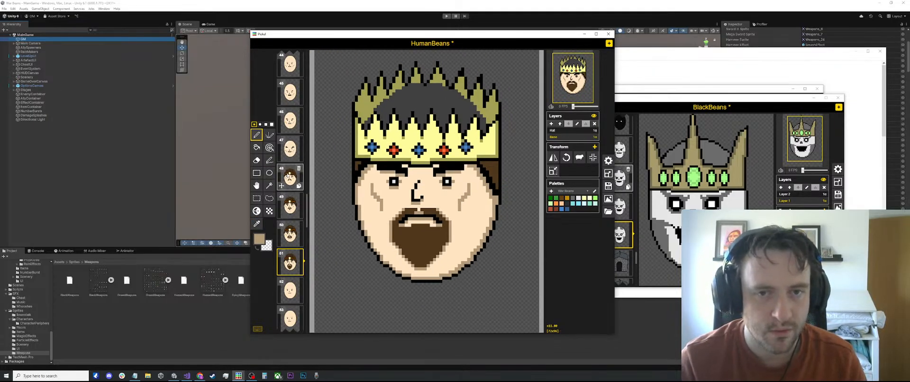
Select frame 48 and look through the earlier frames to examine their hair and beards for reference
left_click(289, 176)
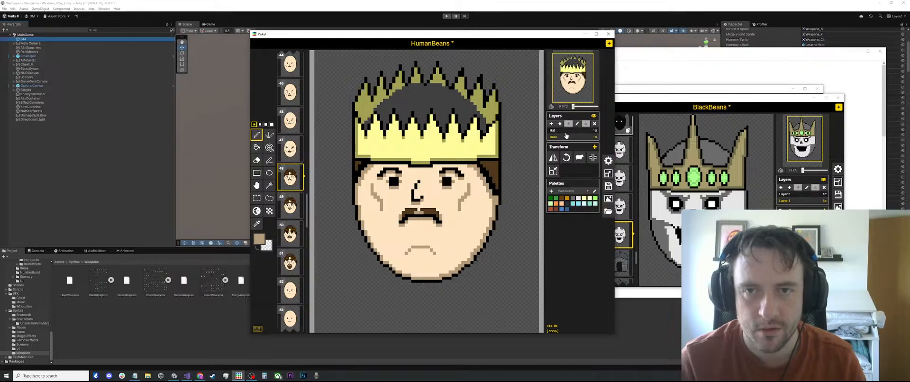
scroll(426, 135, "up", 2)
key("o")
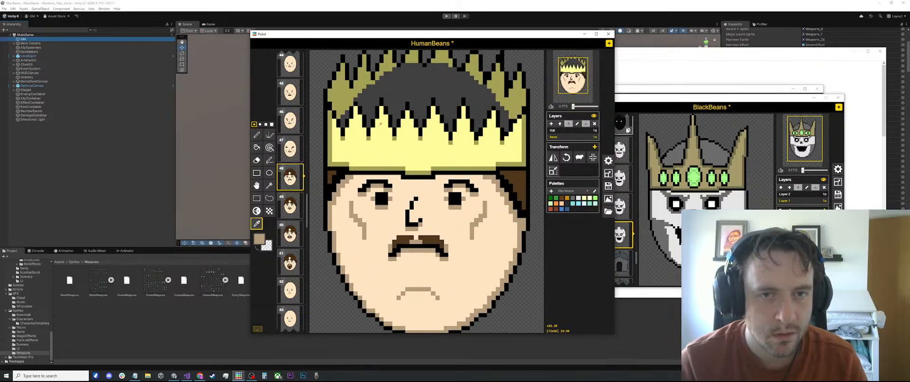
scroll(290, 142, "up", 5)
scroll(292, 138, "up", 10)
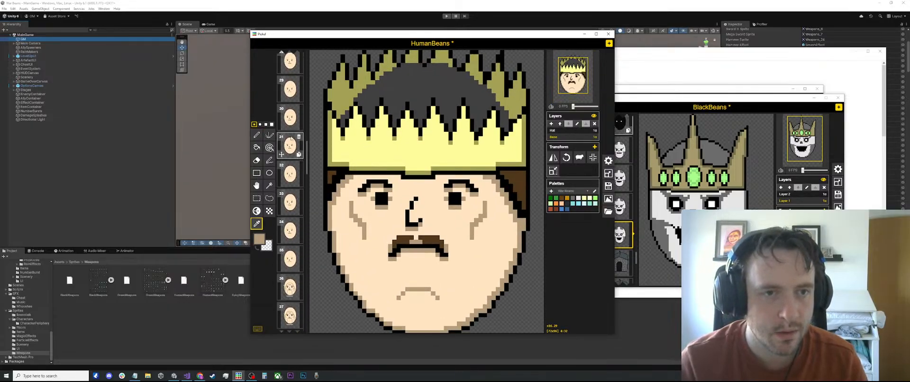
scroll(291, 137, "down", 5)
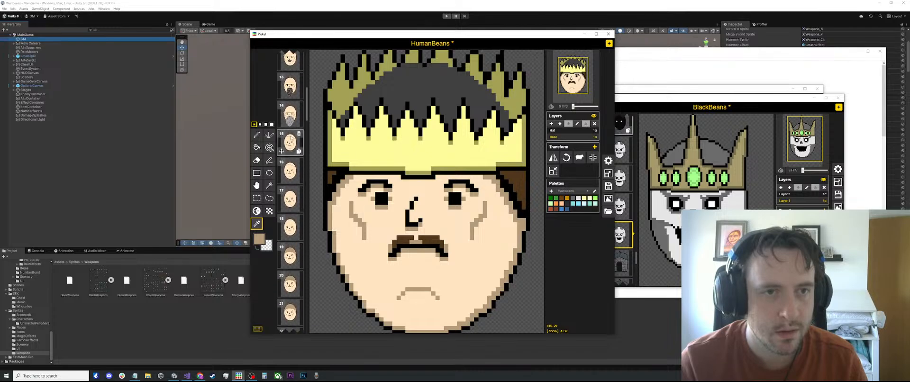
scroll(302, 141, "down", 14)
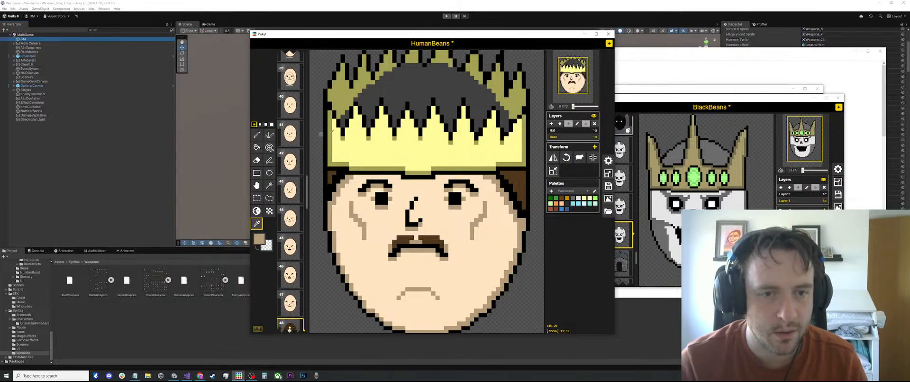
scroll(483, 174, "down", 9)
scroll(486, 175, "up", 4)
Sample the brown hair colour in frame 48 and darken the drawing colour to rgb(45, 31, 15)
left_click(486, 174)
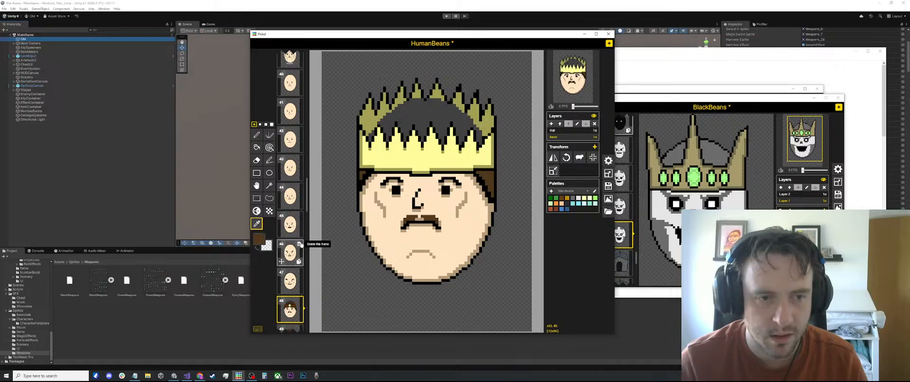
left_click(260, 238)
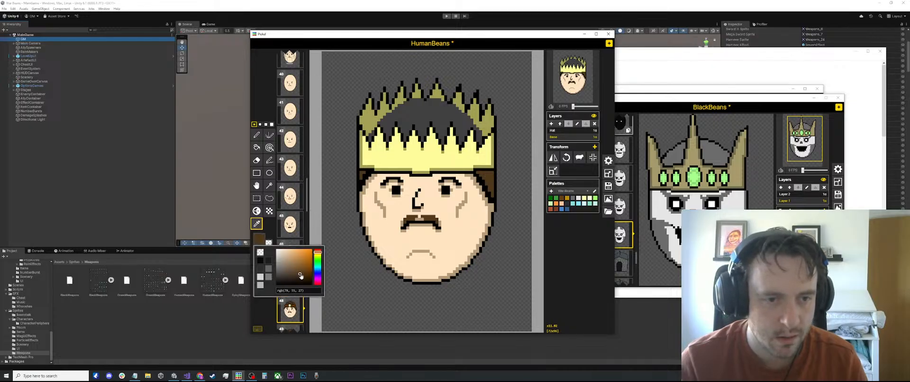
left_click_drag(301, 276, 300, 280)
scroll(430, 216, "up", 5)
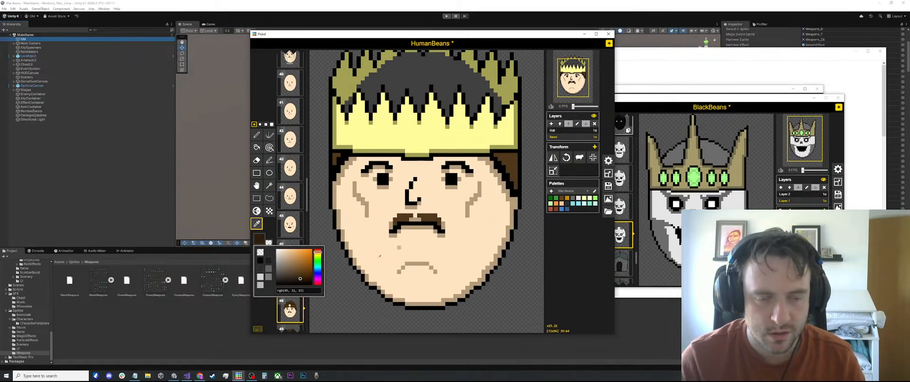
Draw dark brown vertical hair strands across the chin beard in frame 50 with the pen
scroll(296, 308, "down", 1)
scroll(297, 309, "down", 2)
left_click(297, 313)
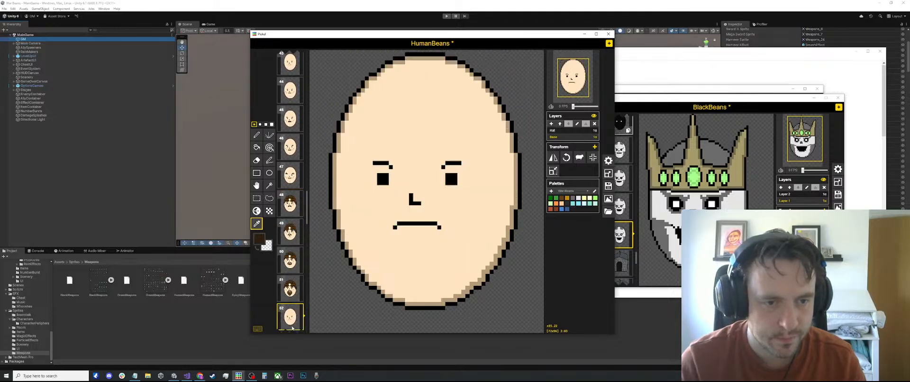
left_click(290, 289)
scroll(371, 239, "up", 2)
key("Up")
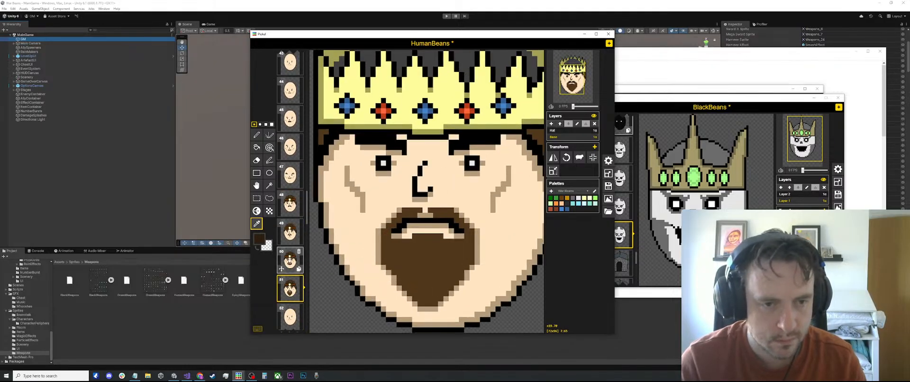
key("p")
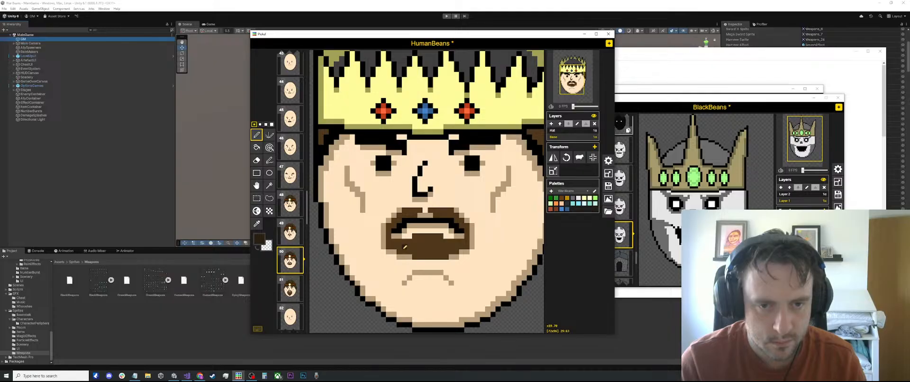
left_click_drag(415, 246, 415, 252)
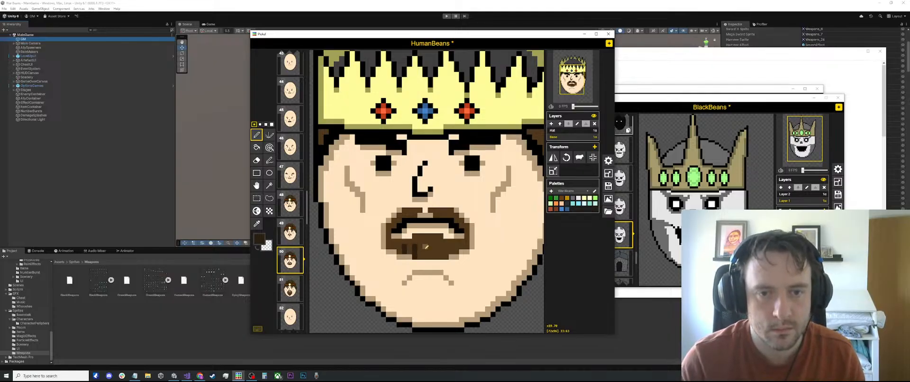
left_click_drag(436, 246, 437, 255)
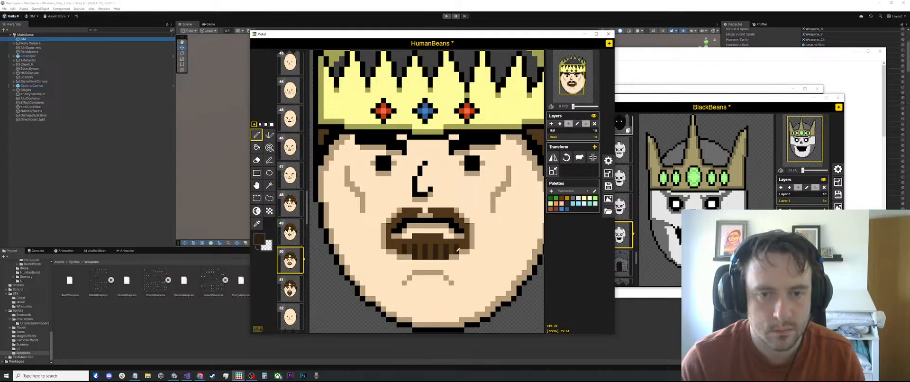
scroll(451, 195, "down", 2)
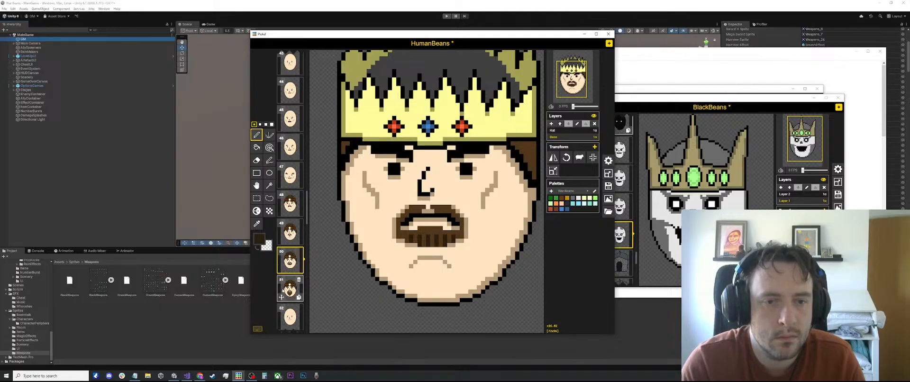
Draw evenly spaced dark brown vertical strands down the pointed beard in frame 51 with the Stroke tool, using frame 50 as reference
left_click(289, 289)
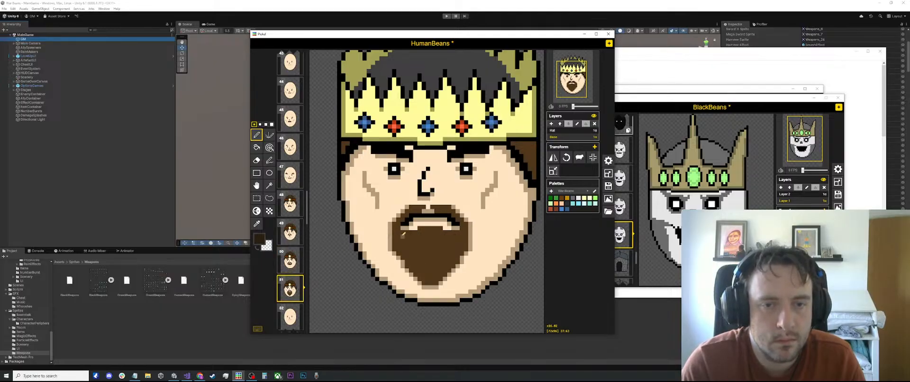
left_click(290, 260)
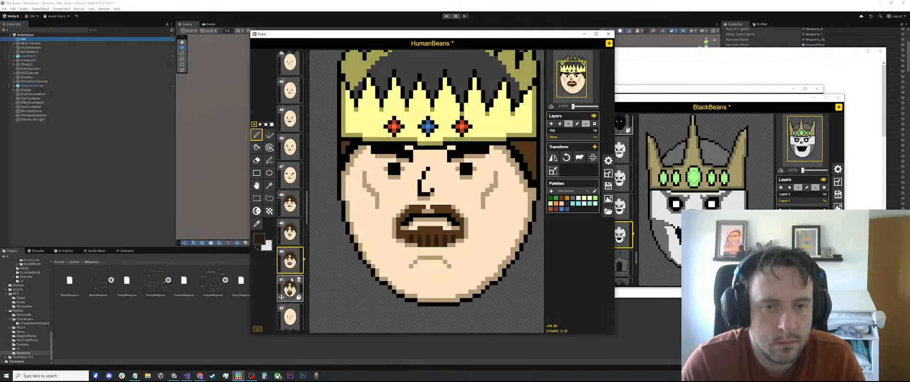
left_click(289, 289)
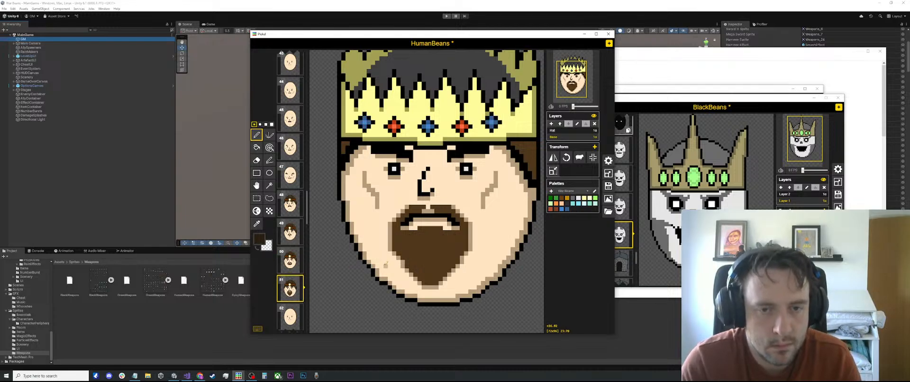
key("l")
left_click_drag(411, 236, 411, 261)
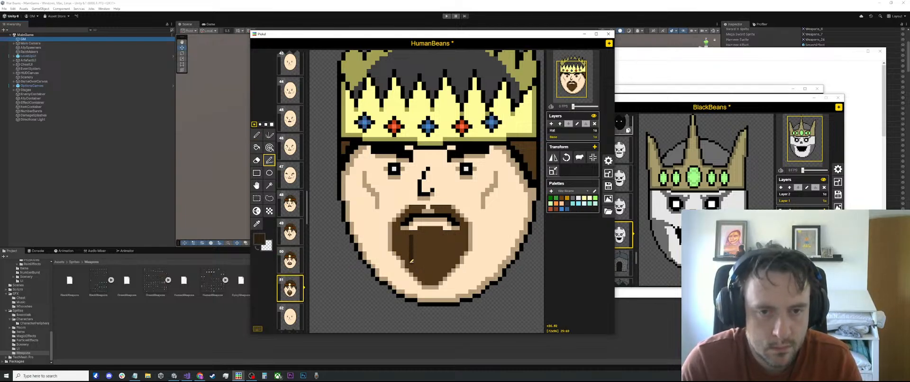
left_click_drag(406, 235, 423, 270)
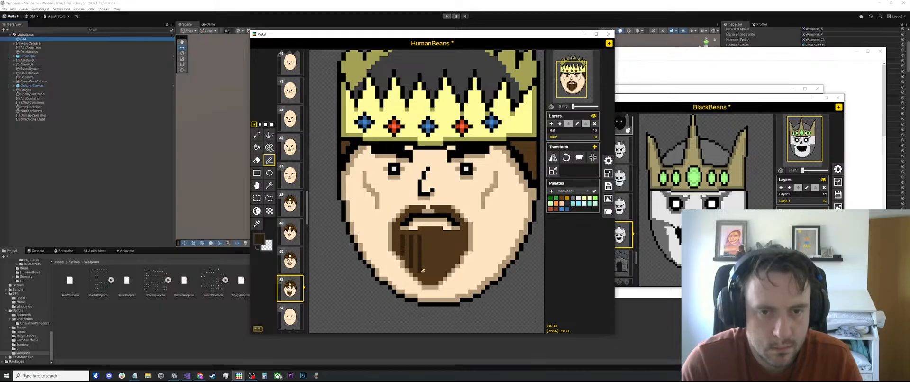
left_click_drag(429, 235, 431, 277)
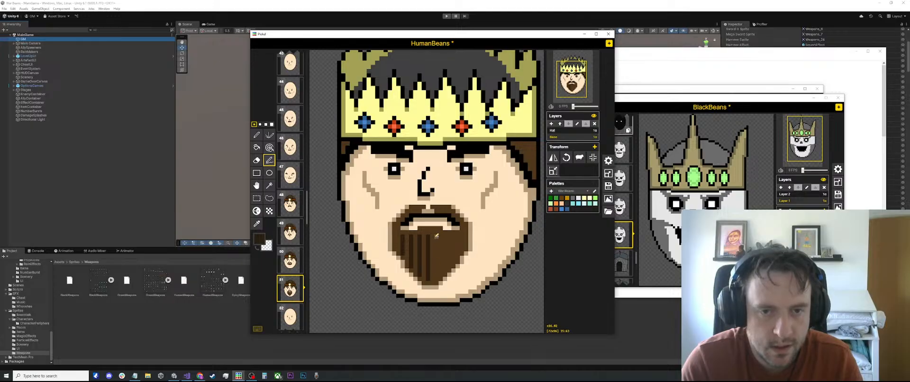
left_click_drag(437, 234, 438, 275)
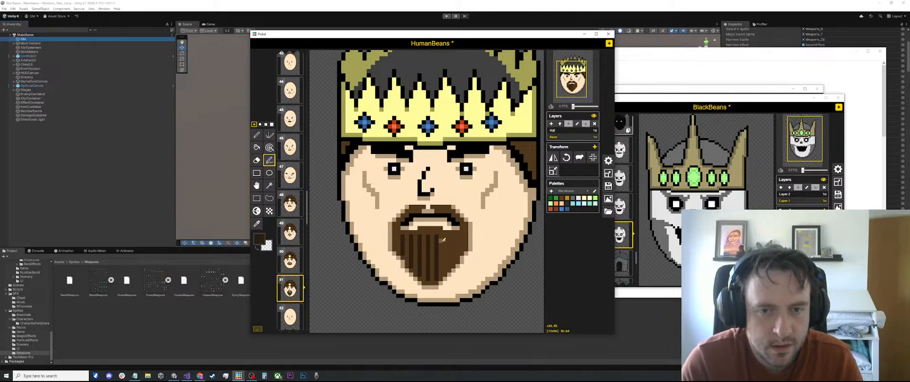
left_click_drag(446, 235, 446, 269)
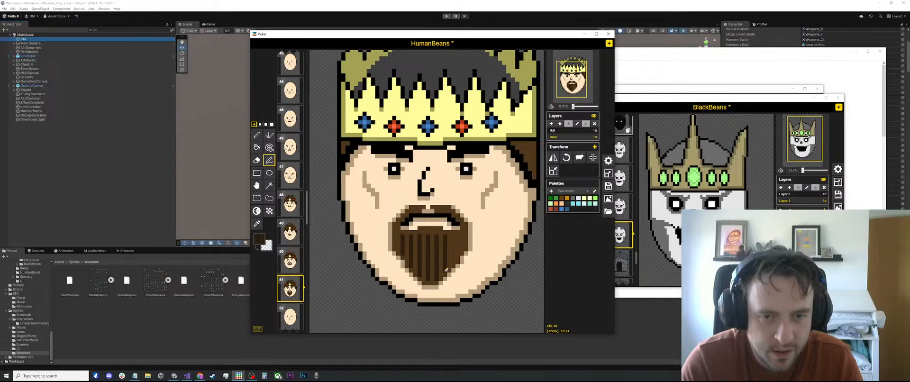
left_click_drag(454, 236, 454, 263)
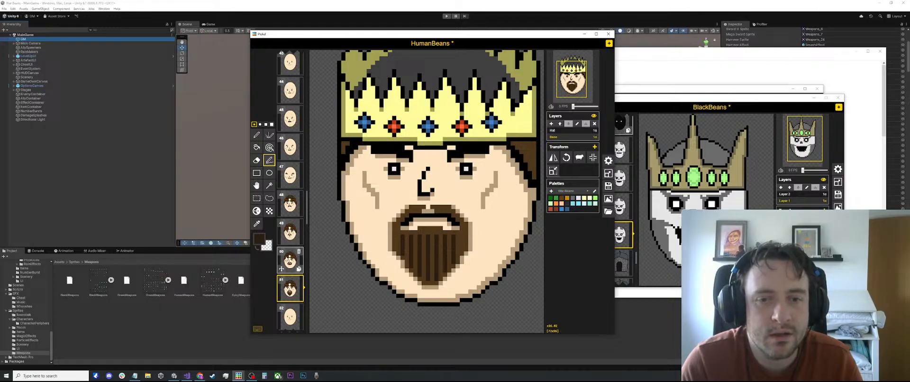
Switch between frames 48 to 51 to compare the beards, eyes and crown jewels across the stages
left_click(284, 258)
left_click(286, 287)
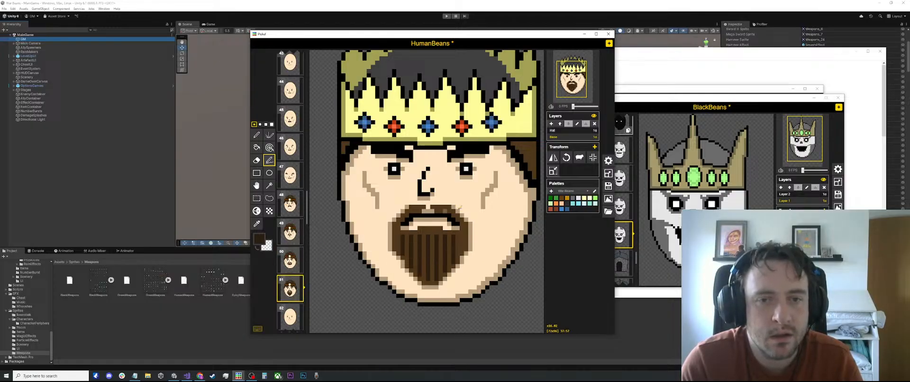
scroll(436, 210, "down", 3)
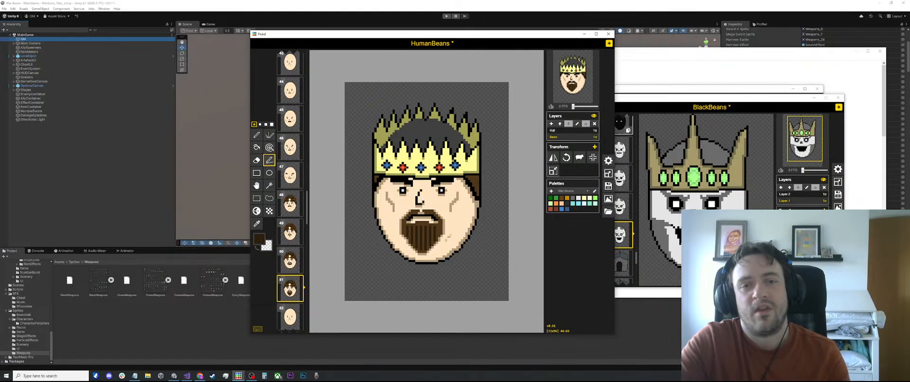
scroll(439, 177, "up", 2)
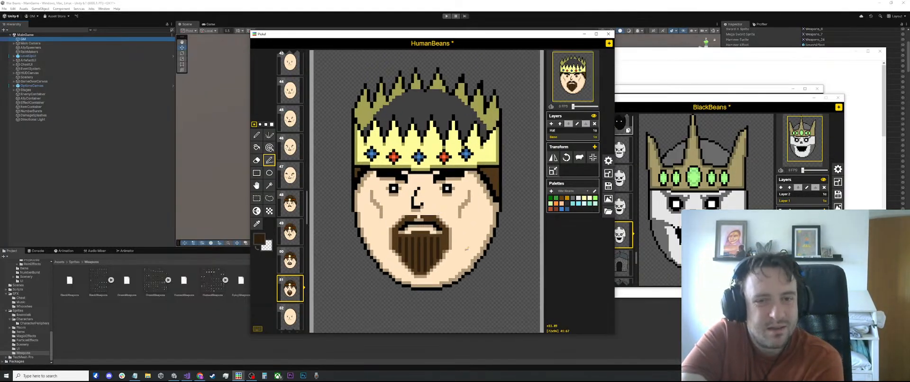
left_click(290, 260)
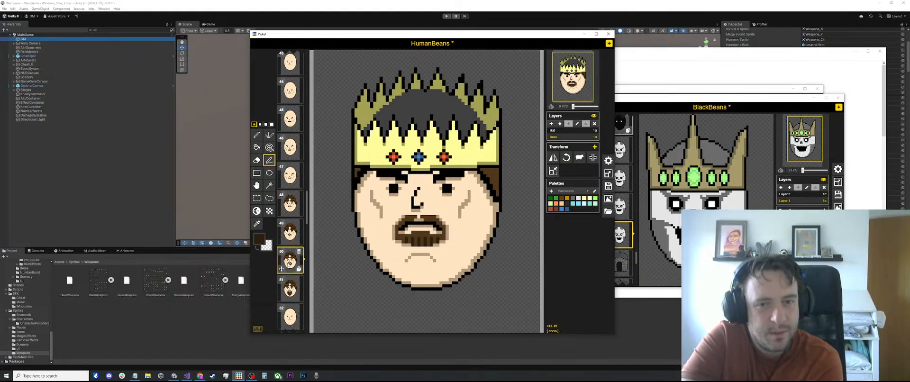
left_click(290, 286)
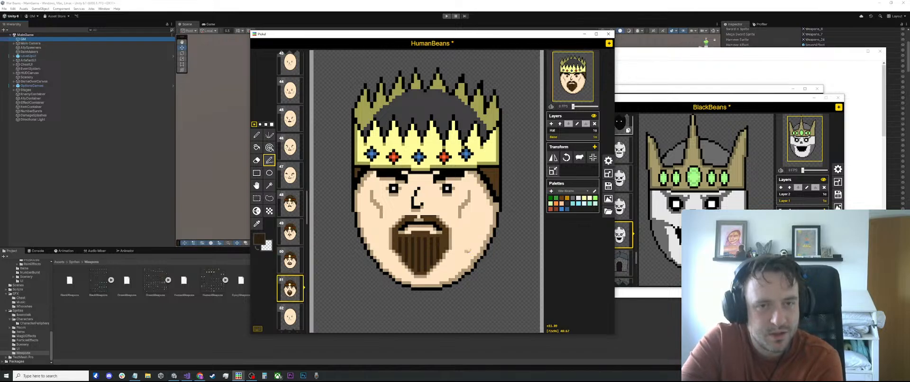
left_click(292, 260)
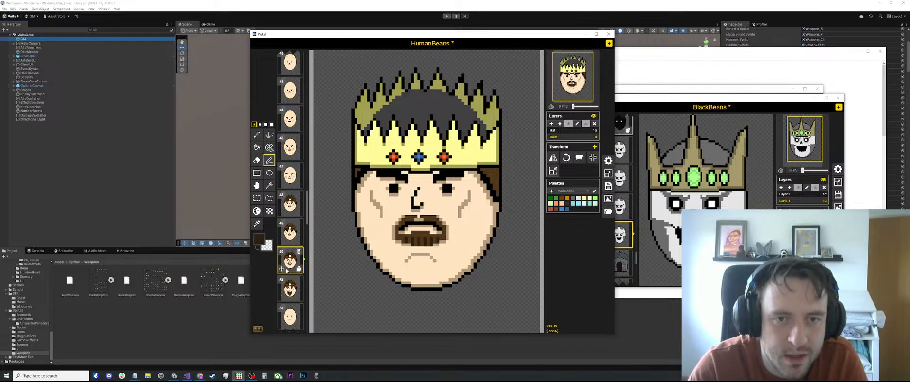
left_click(285, 276)
left_click(289, 260)
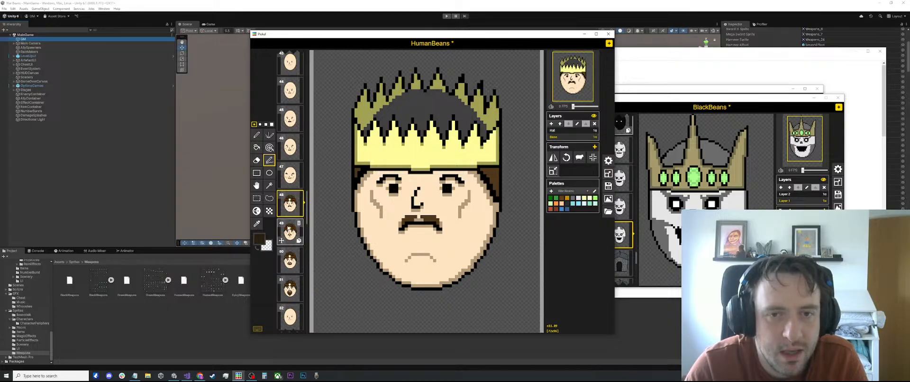
left_click(280, 288)
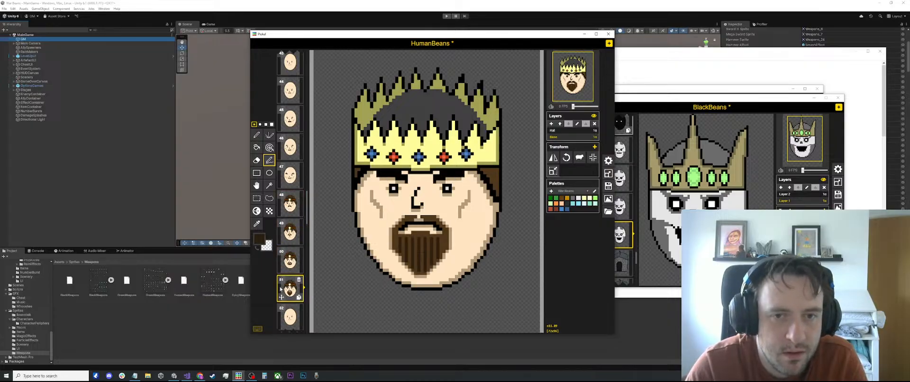
left_click(289, 260)
left_click(289, 231)
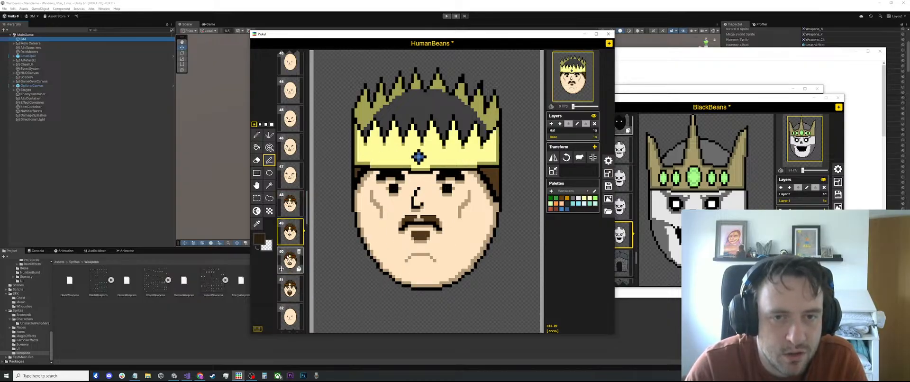
left_click(289, 260)
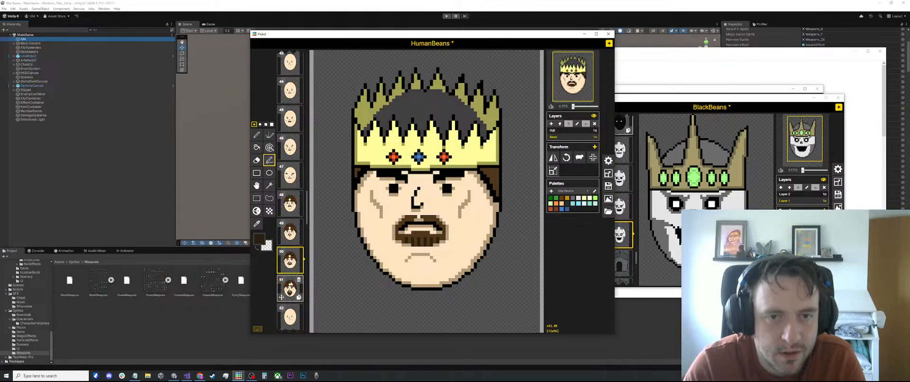
Select frame 51 and sample the tan shadow and black eyebrow colours, leaving black as the pen colour
left_click(291, 285)
scroll(417, 223, "up", 5)
key("o")
left_click(397, 160)
key("p")
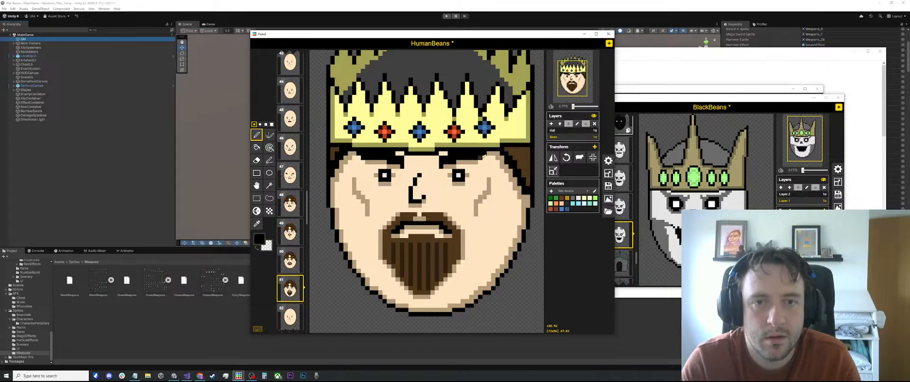
key("o")
left_click(477, 161)
key("p")
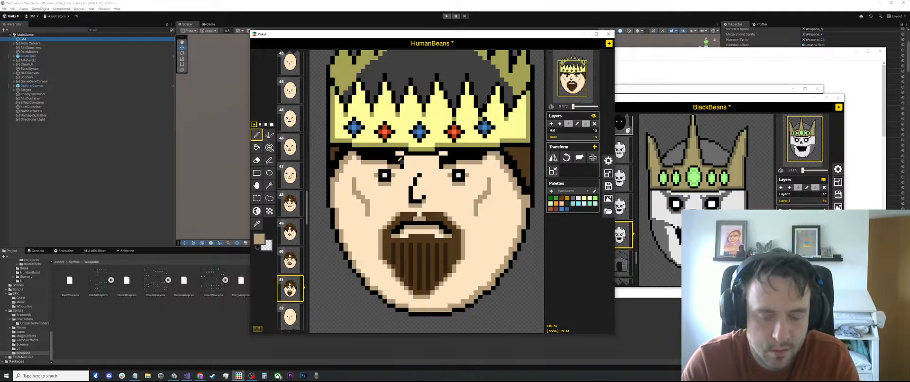
key("o")
left_click(375, 158)
key("p")
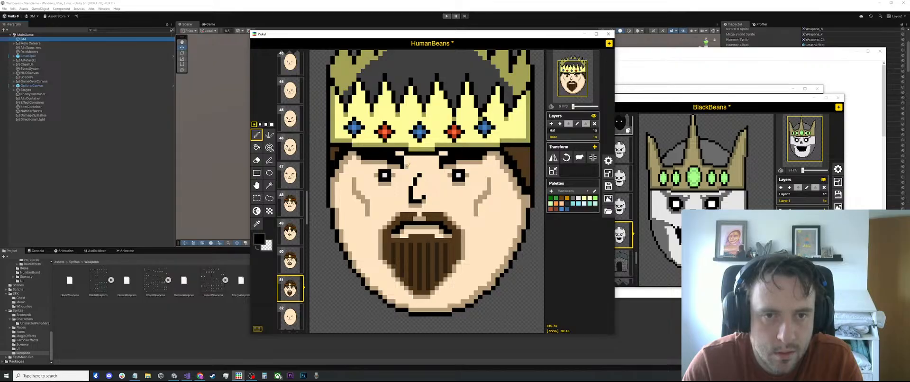
Try to thicken the inner end of an eyebrow in frame 51 with black pixels, and undo the strokes
left_click_drag(406, 169, 400, 151)
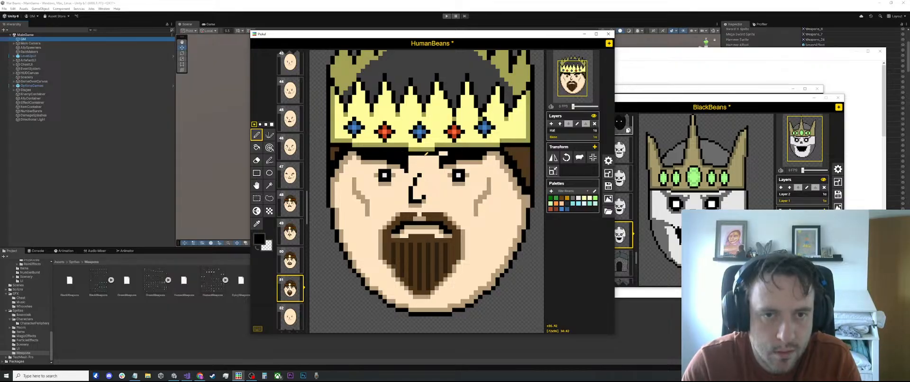
key("ctrl+z")
key("ctrl+z")
key("ctrl+z")
key("ctrl+z")
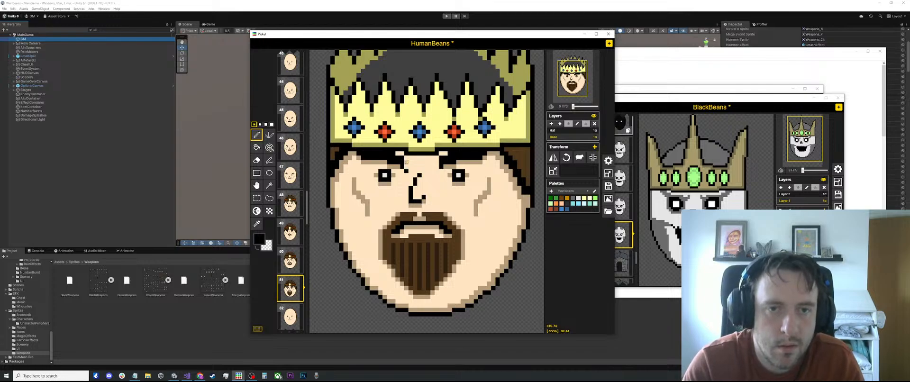
Extend the inner ends of the eyebrows in frame 51 down toward the nose with black pixels
left_click_drag(407, 158, 400, 151)
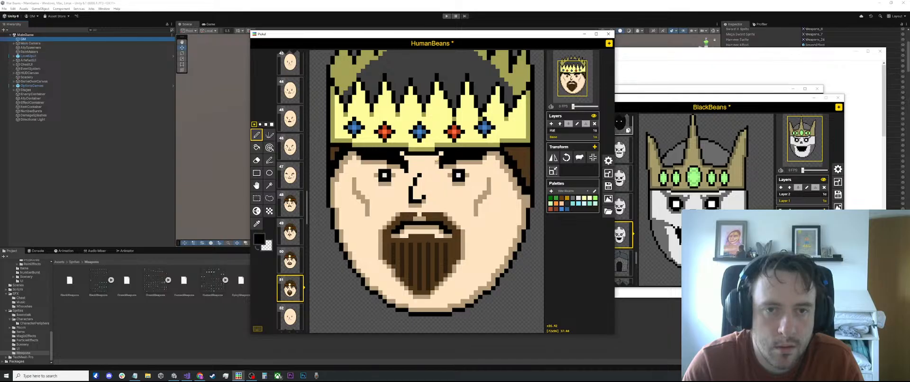
scroll(436, 167, "down", 3)
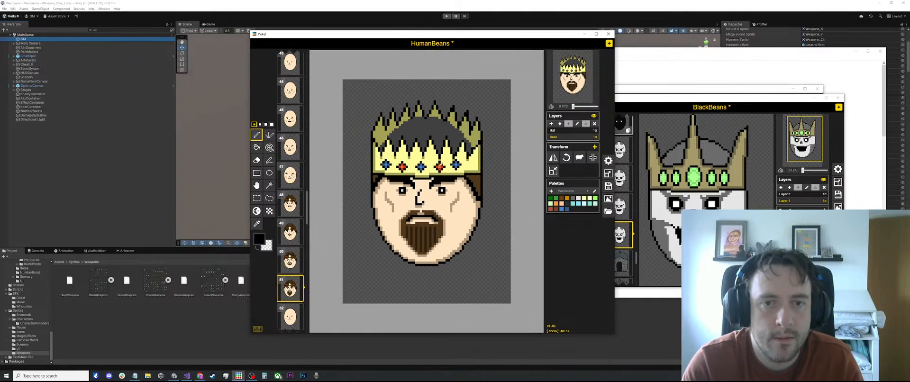
scroll(436, 165, "up", 3)
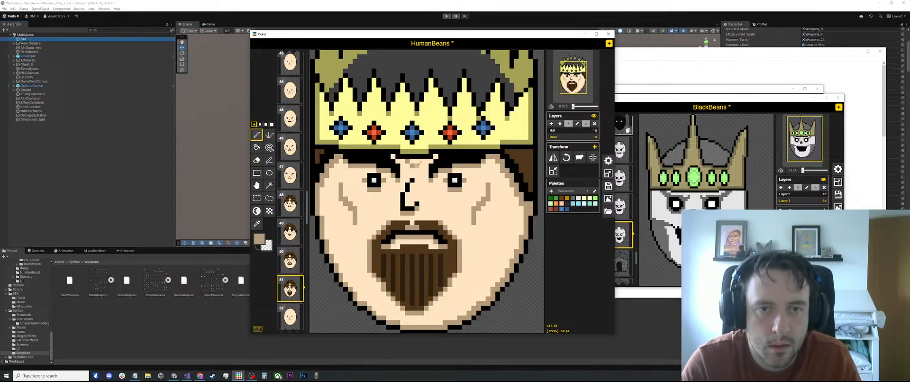
scroll(416, 165, "down", 2)
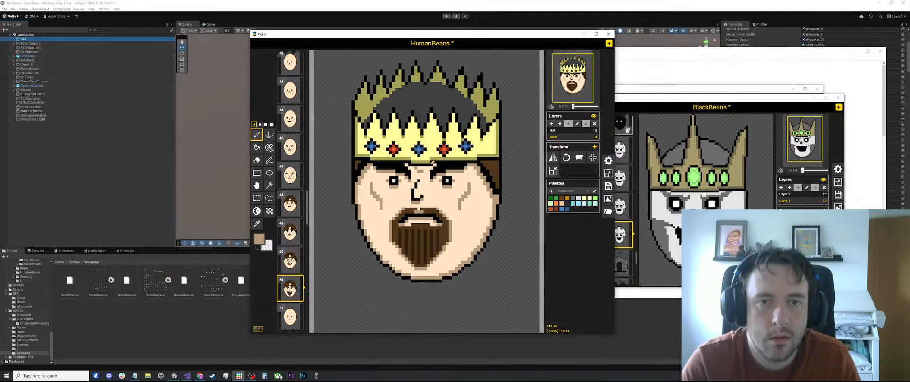
scroll(415, 166, "up", 4)
scroll(407, 164, "down", 2)
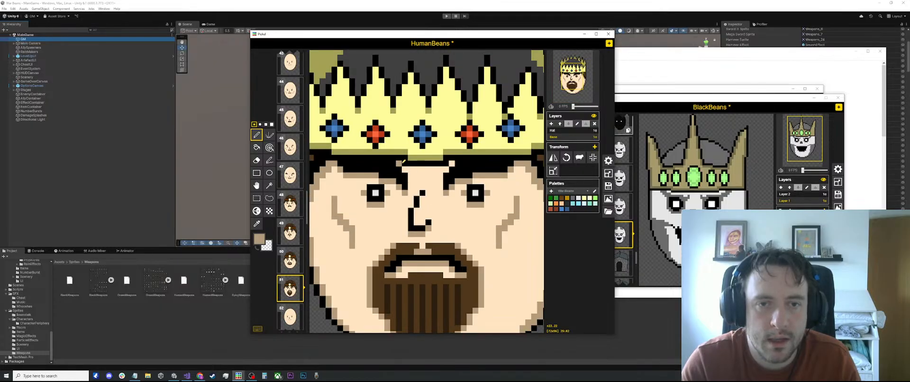
Shade the skin between the eyebrows in frame 51 with tan pixels, and step back through frames 50, 49 and 48
left_click_drag(406, 165, 445, 167)
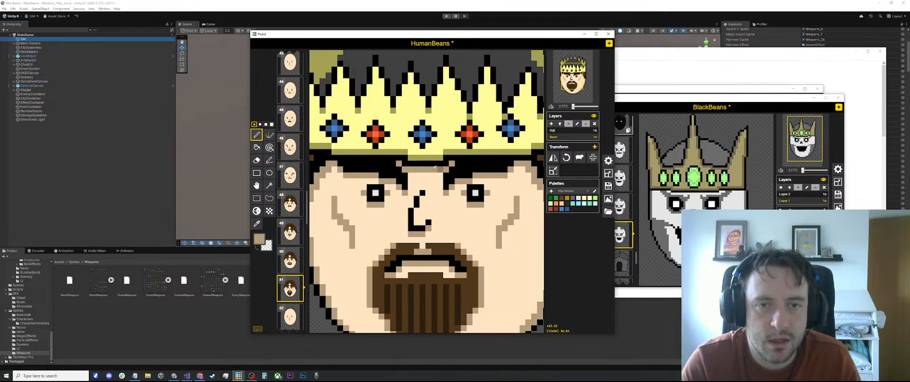
key("Up")
scroll(396, 166, "down", 1)
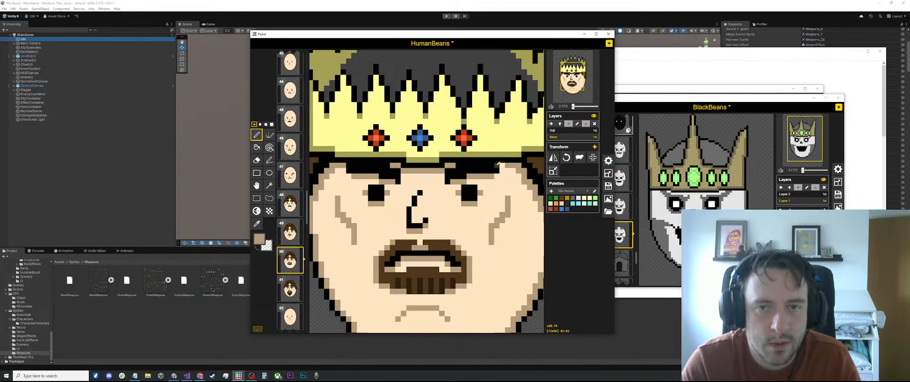
key("Up")
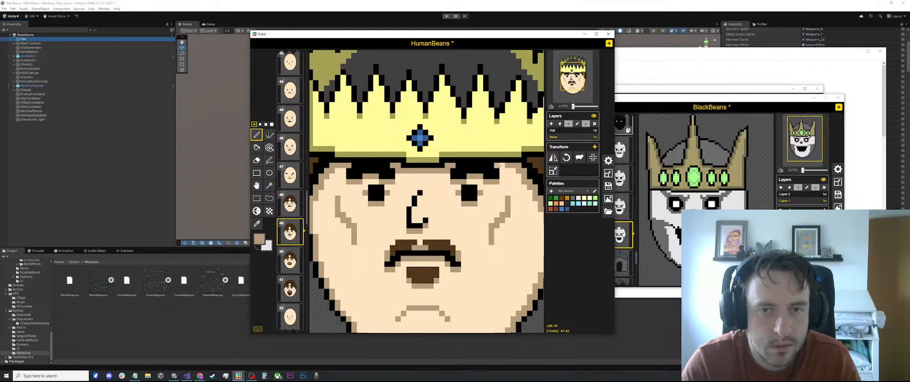
left_click(290, 203)
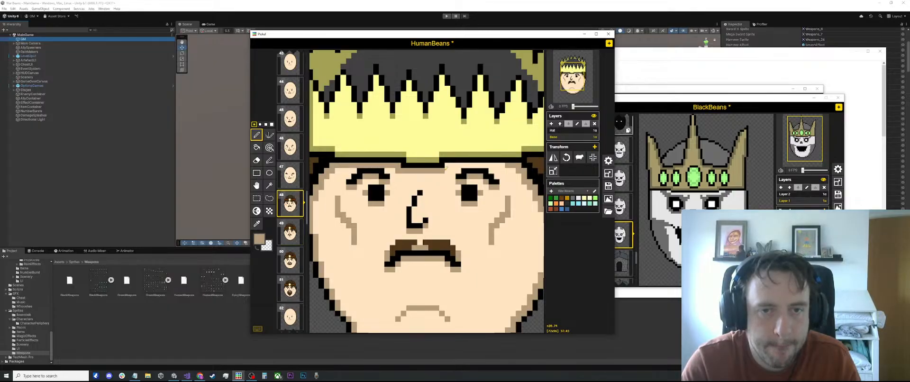
Compare the crowns, eyebrows, eyes and beards of the crowned stages across frames 48 to 51
scroll(448, 164, "down", 5)
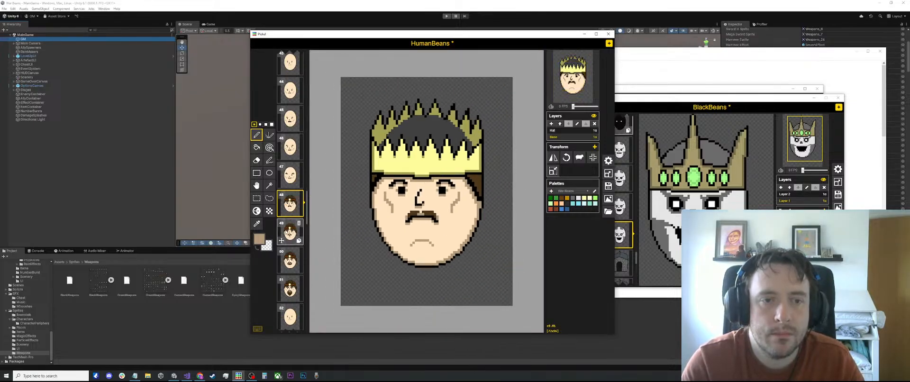
left_click(288, 233)
left_click(289, 260)
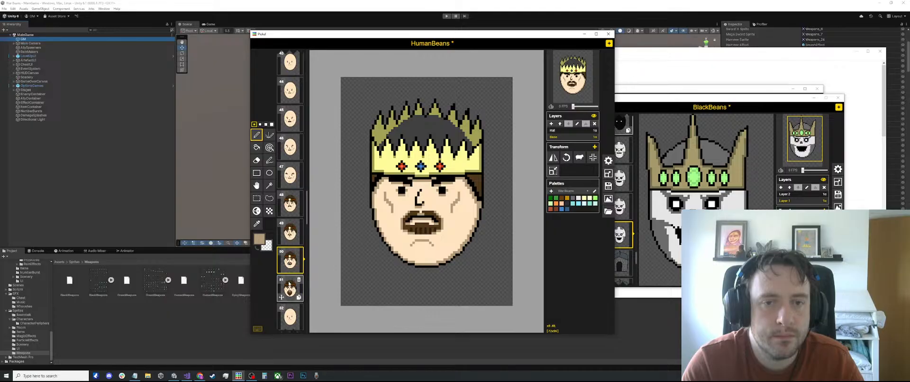
left_click(289, 284)
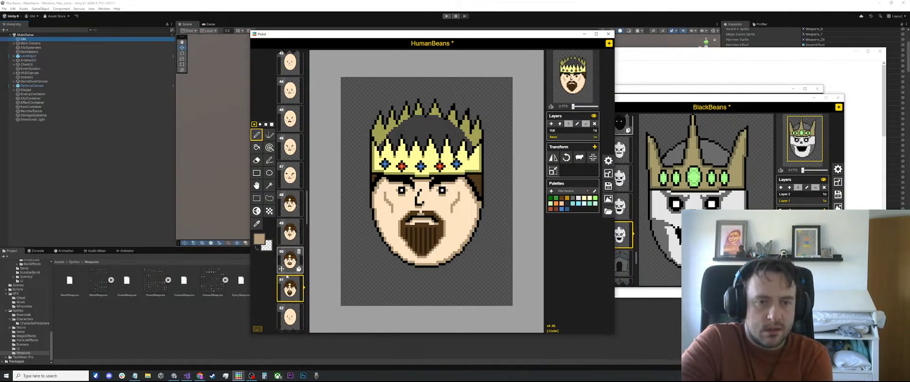
left_click(288, 240)
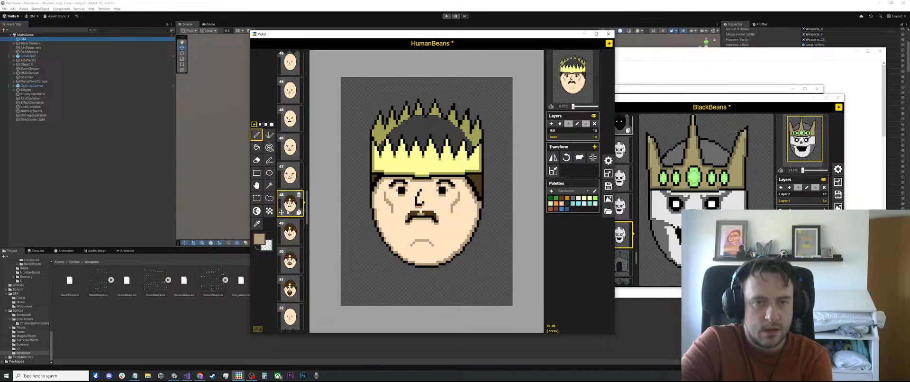
left_click(293, 254)
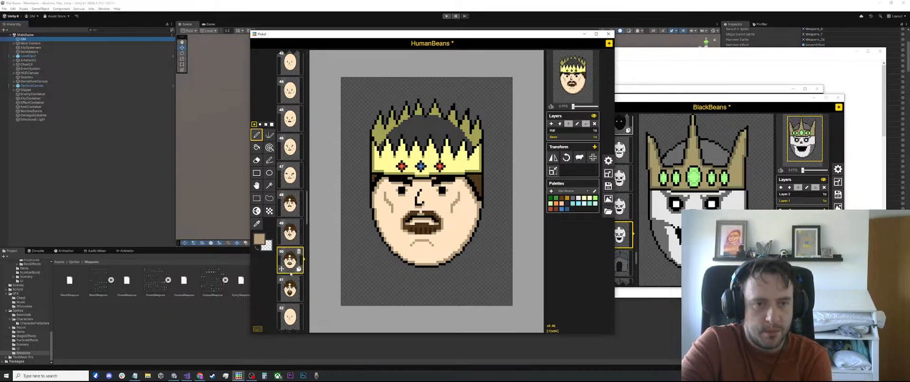
left_click(290, 289)
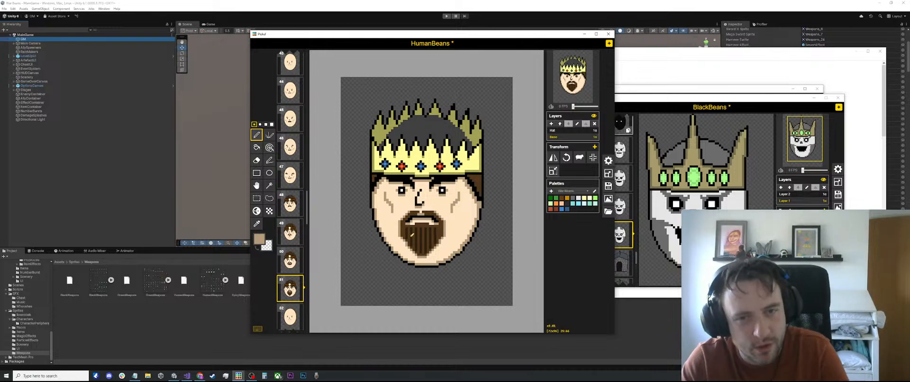
scroll(416, 190, "up", 4)
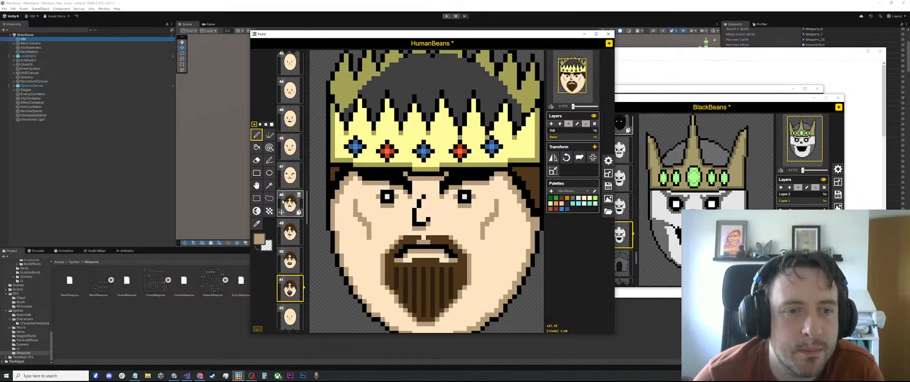
left_click(285, 204)
left_click(287, 232)
scroll(288, 239, "up", 1)
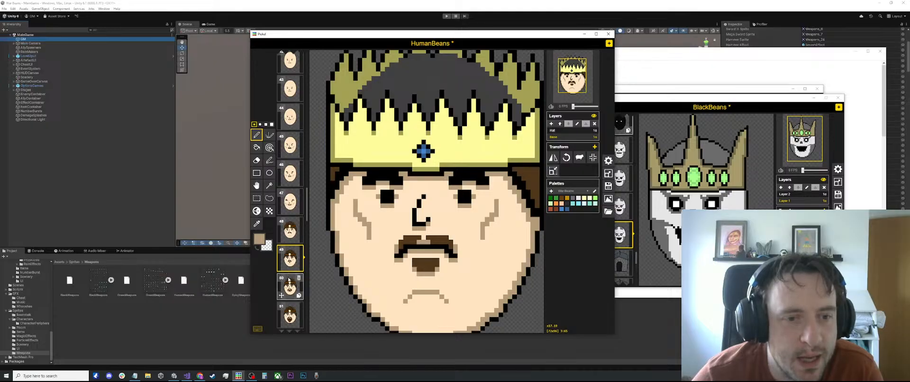
left_click(289, 280)
left_click(290, 313)
scroll(290, 265, "down", 1)
scroll(318, 219, "down", 3)
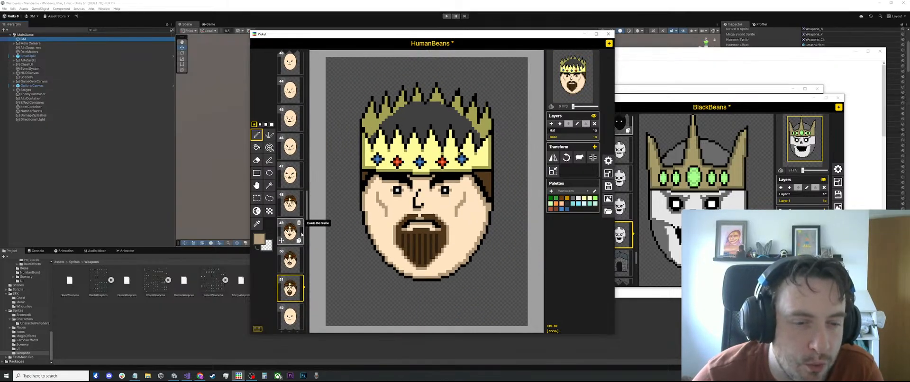
Examine the eyebrows, eyes, noses and mouths of the plain faces in frames 52 to 55
scroll(299, 227, "down", 3)
left_click(290, 185)
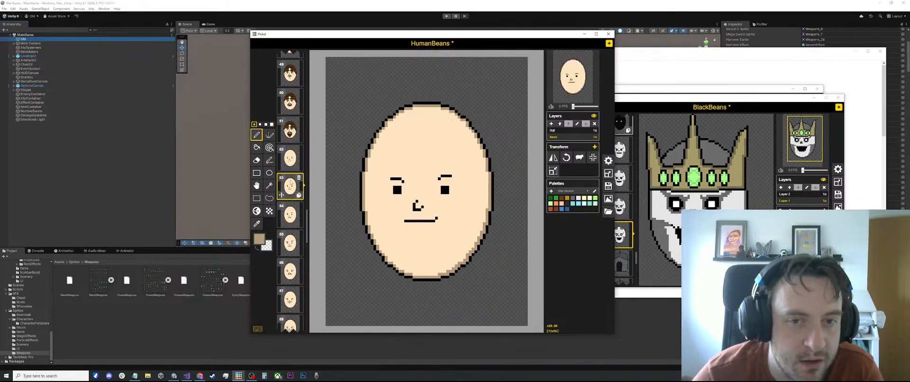
left_click(290, 215)
left_click(290, 242)
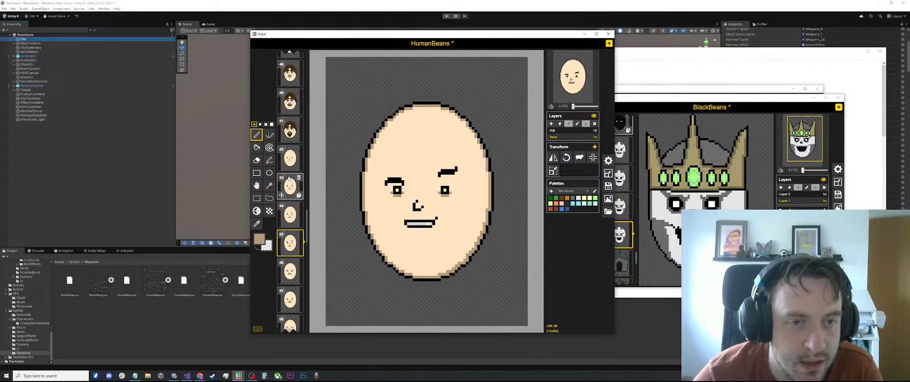
left_click(298, 177)
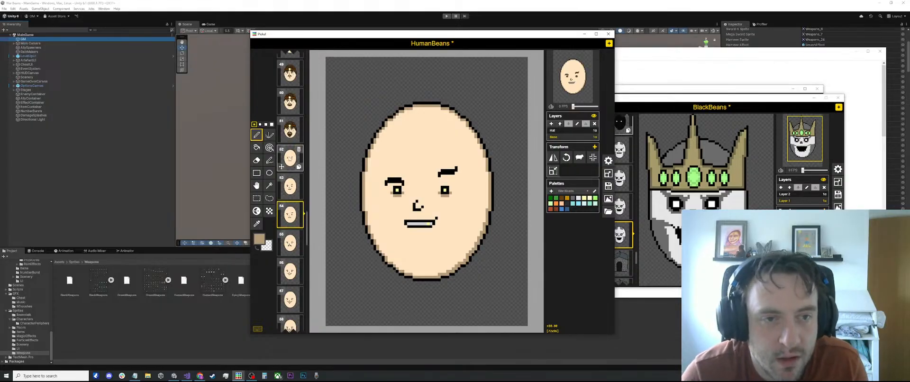
left_click(290, 158)
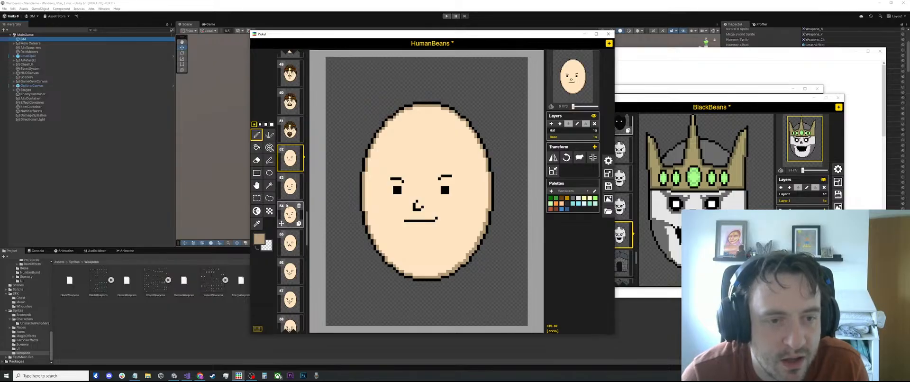
key("Down")
key("Down")
key("Down")
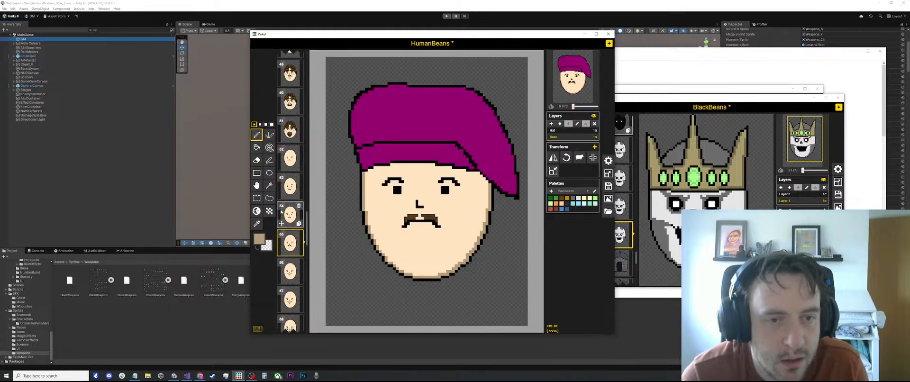
left_click(281, 212)
left_click(289, 165)
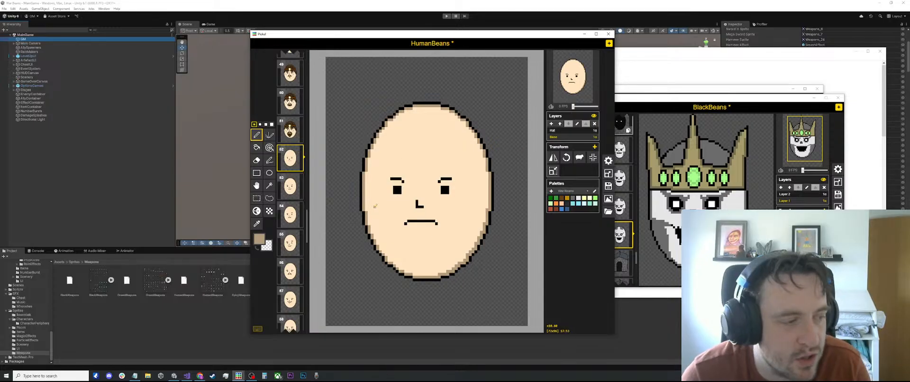
left_click(289, 186)
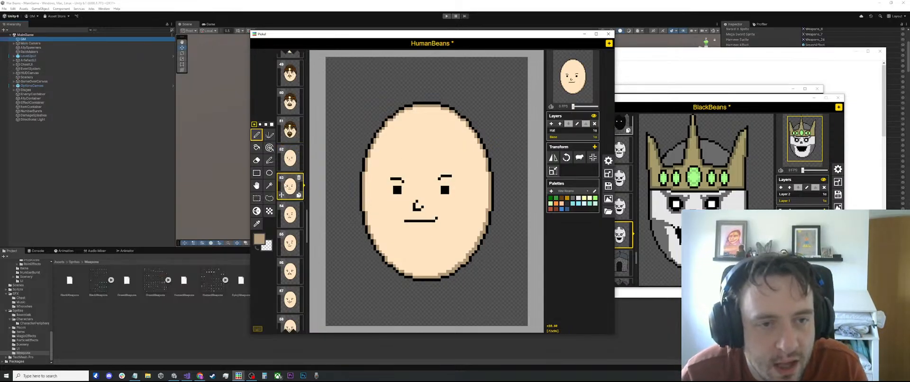
left_click(290, 214)
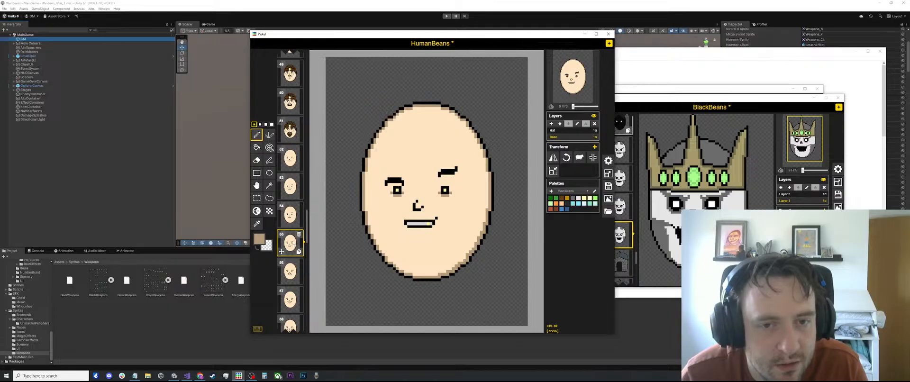
left_click(288, 159)
scroll(285, 157, "up", 4)
scroll(286, 157, "down", 5)
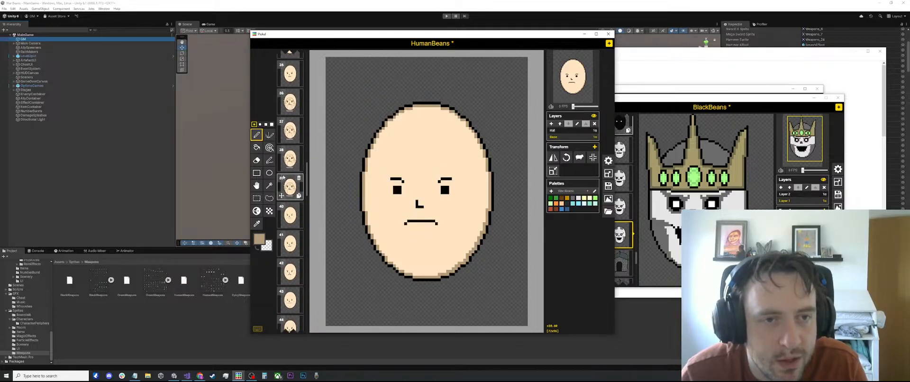
Copy the nose and mouth from the face in frame 53 and paste them onto the face in frame 52
key("s")
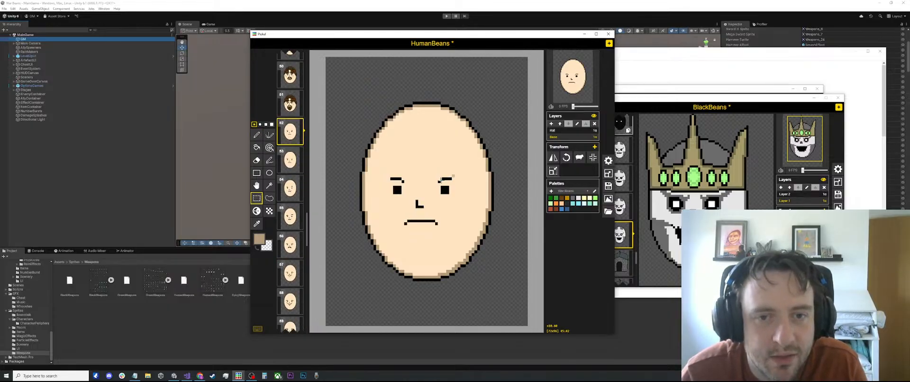
scroll(411, 185, "up", 4)
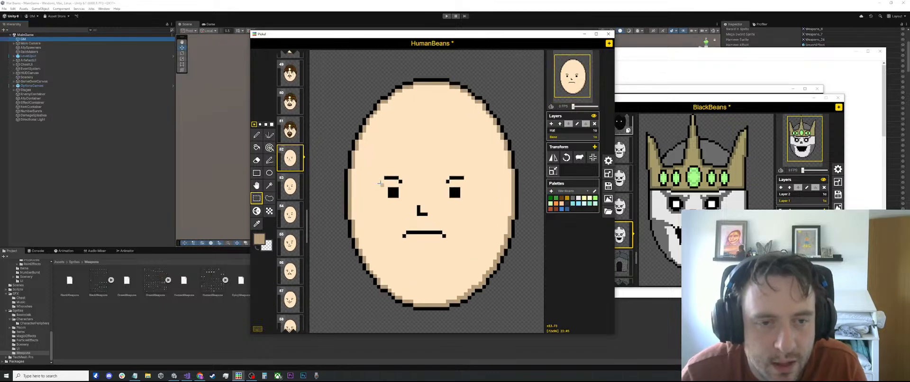
left_click(290, 185)
left_click_drag(434, 203, 412, 219)
left_click_drag(453, 253, 396, 205)
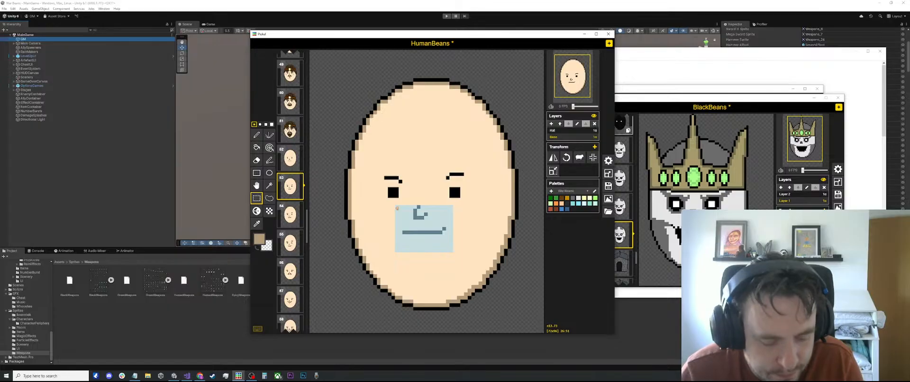
left_click(290, 158)
key("ctrl+v")
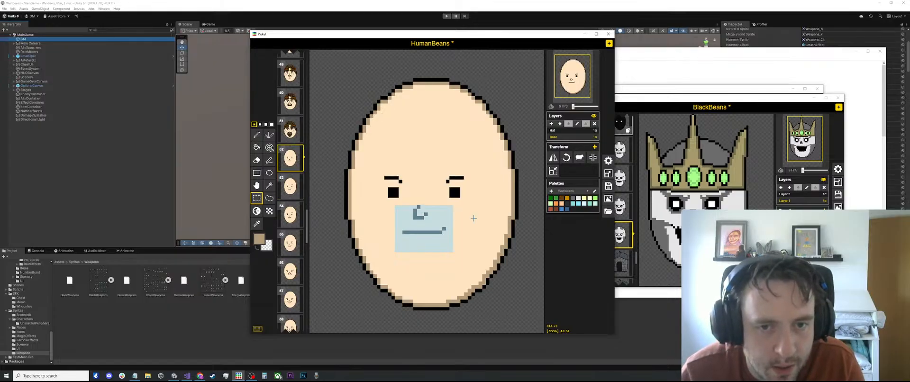
left_click(532, 195)
Add a short row of tan shadow pixels beneath the nose in frame 52 after checking frames 53 to 55
left_click(290, 186)
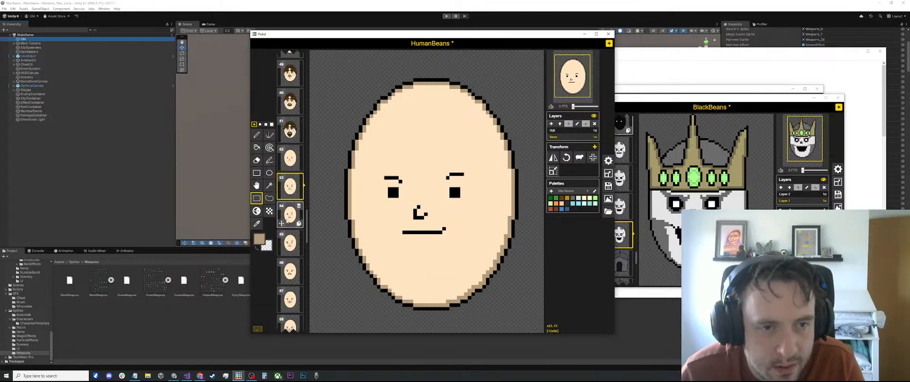
left_click(290, 214)
left_click(290, 243)
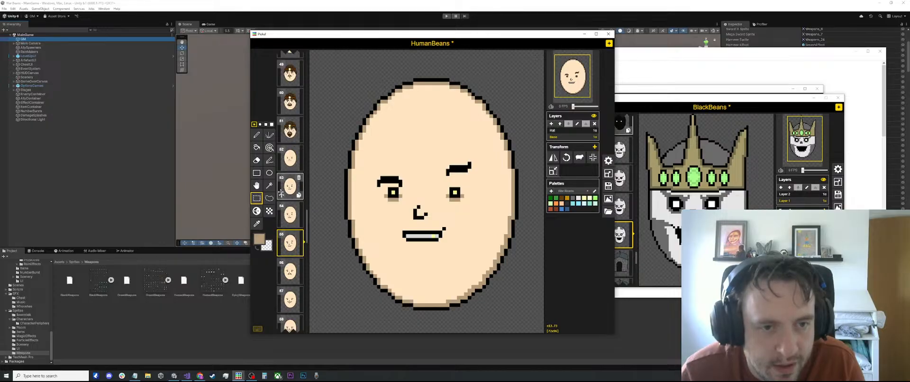
left_click(290, 160)
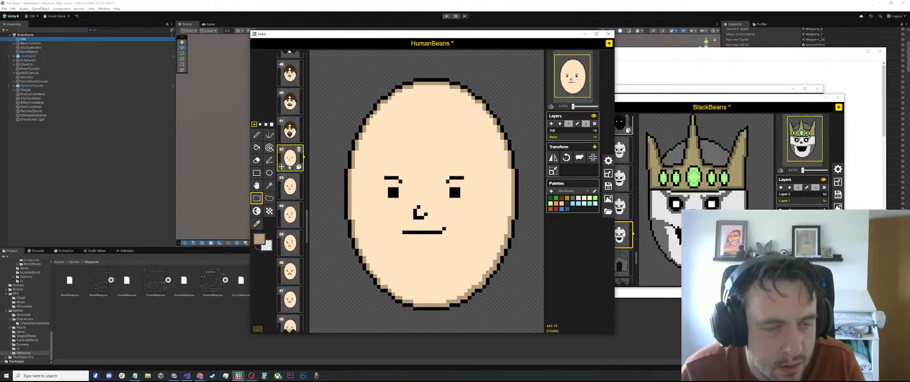
key("o")
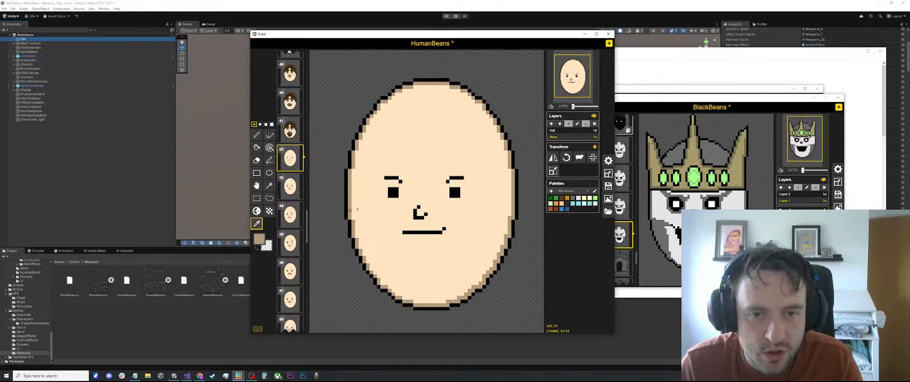
scroll(374, 214, "up", 2)
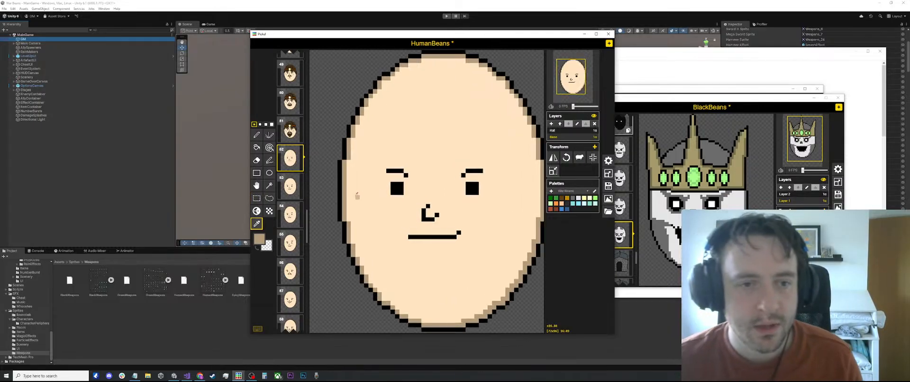
key("p")
left_click(421, 222)
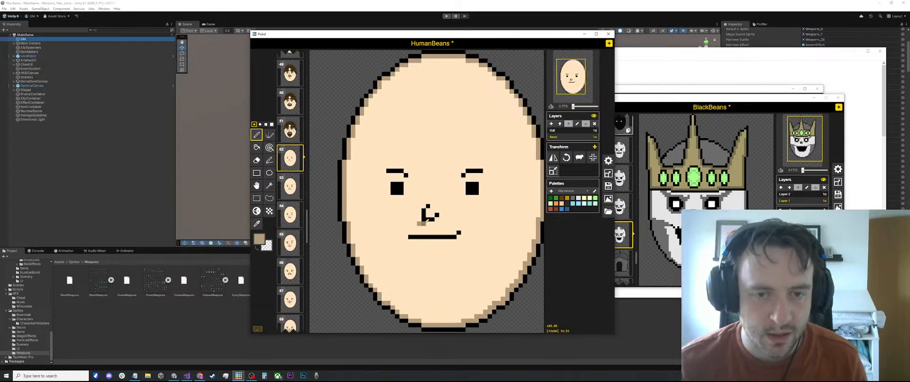
left_click_drag(425, 222, 433, 221)
Copy the shaded nose from frame 52 and paste it onto the faces in frames 53, 54 and 55
key("s")
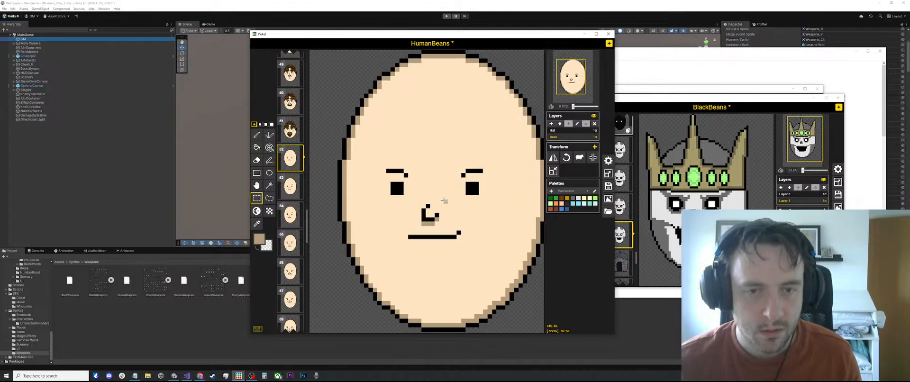
left_click_drag(411, 199, 447, 229)
left_click(291, 190)
left_click(290, 216)
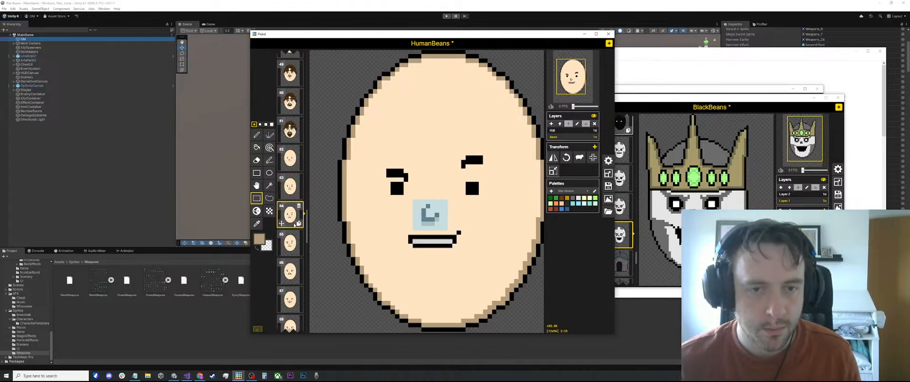
left_click(290, 243)
scroll(466, 278, "down", 1)
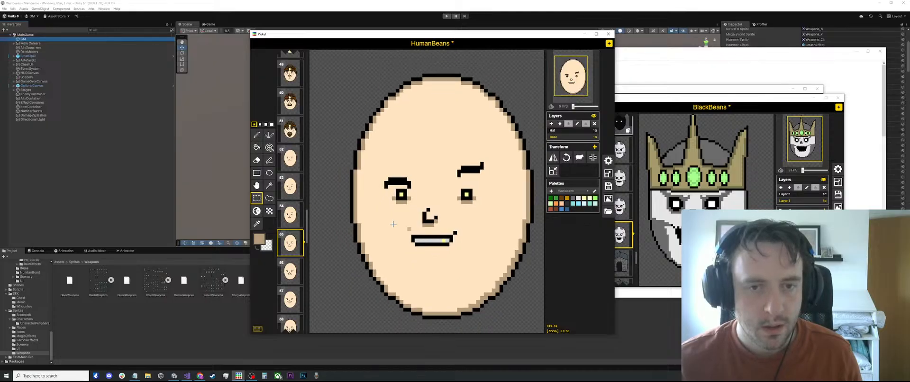
Add tan shading beneath both eyes of the bald face on frame 54 with the Pen tool
mouse_move(286, 213)
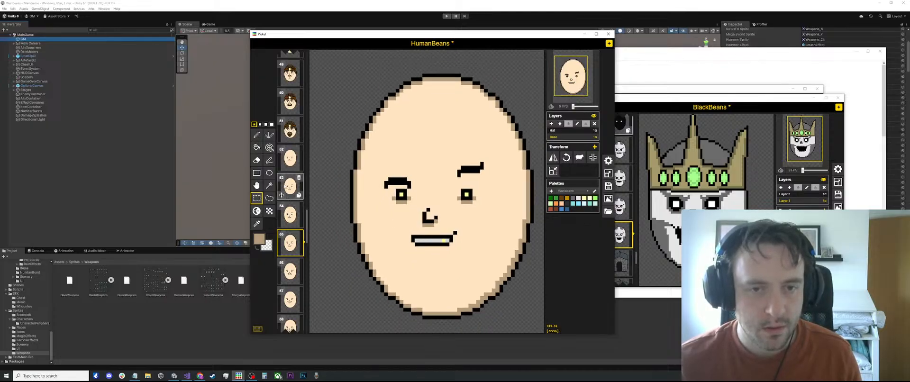
left_click(287, 213)
scroll(405, 196, "up", 1)
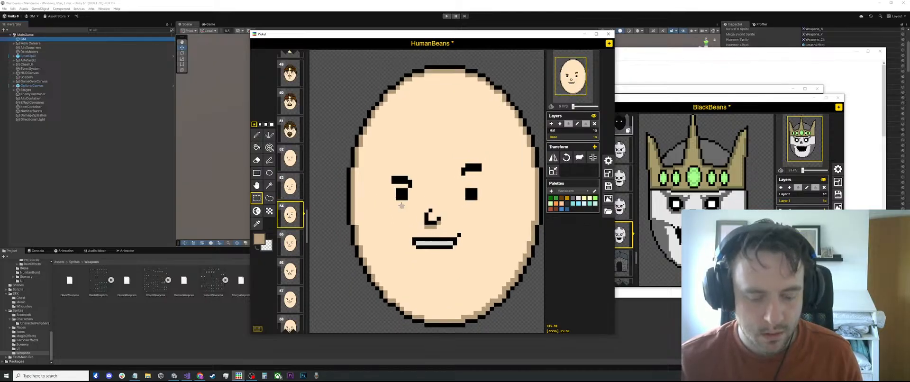
key("o")
key("p")
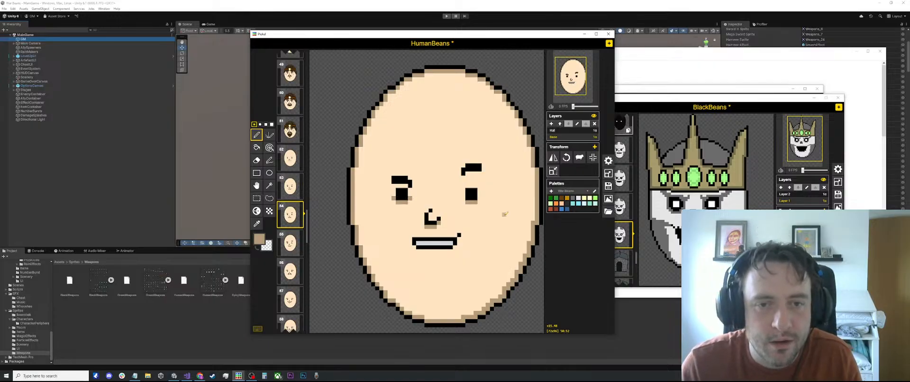
Add matching tan shading beneath both eyes on frame 53 and compare it with the neighbouring face frames
left_click(290, 186)
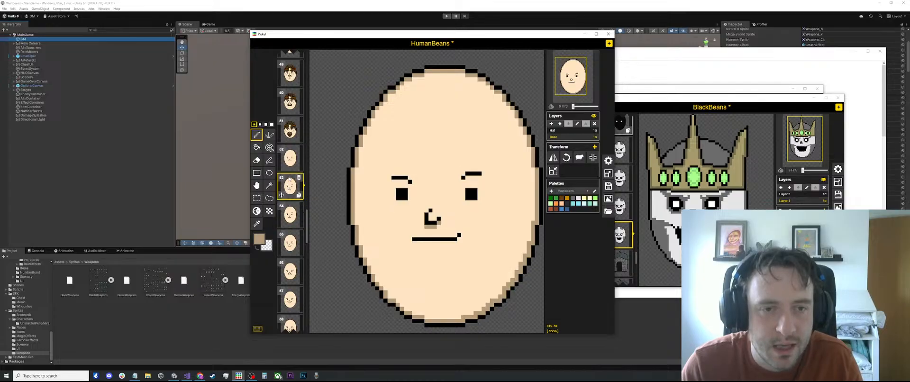
left_click(290, 160)
left_click(290, 186)
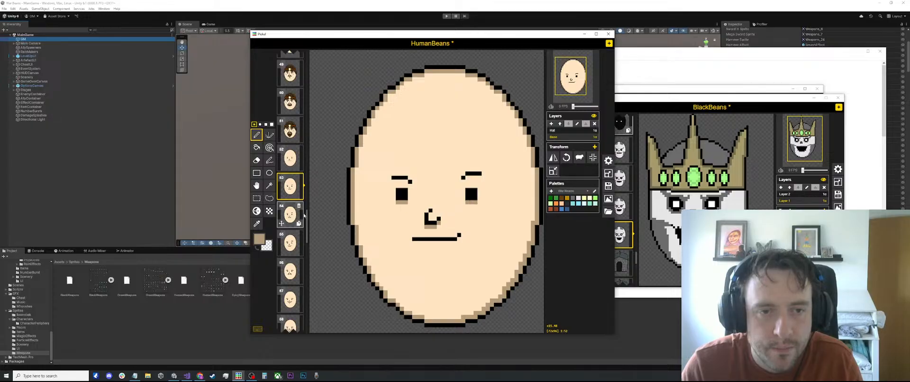
left_click(290, 216)
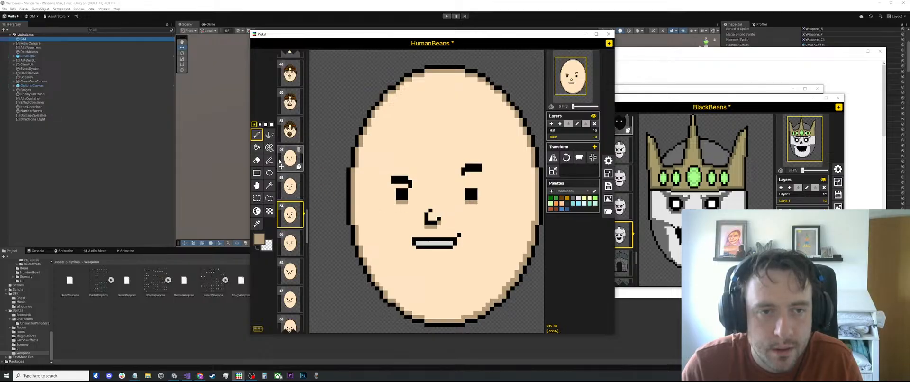
left_click(290, 186)
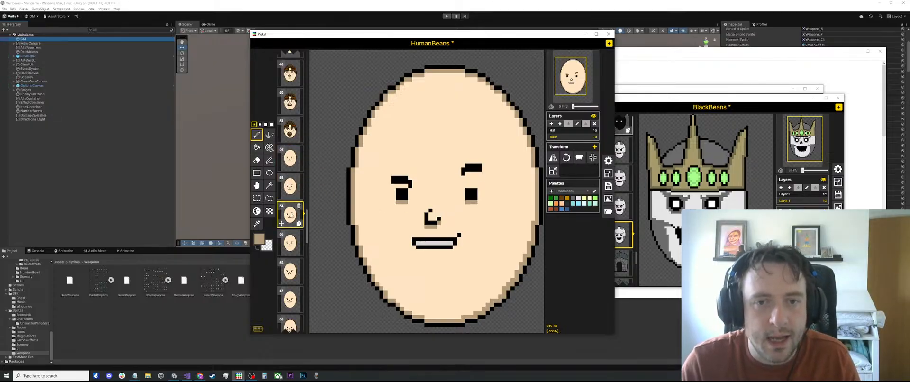
left_click(291, 242)
scroll(291, 243, "up", 1)
scroll(414, 212, "down", 6)
scroll(421, 222, "down", 2)
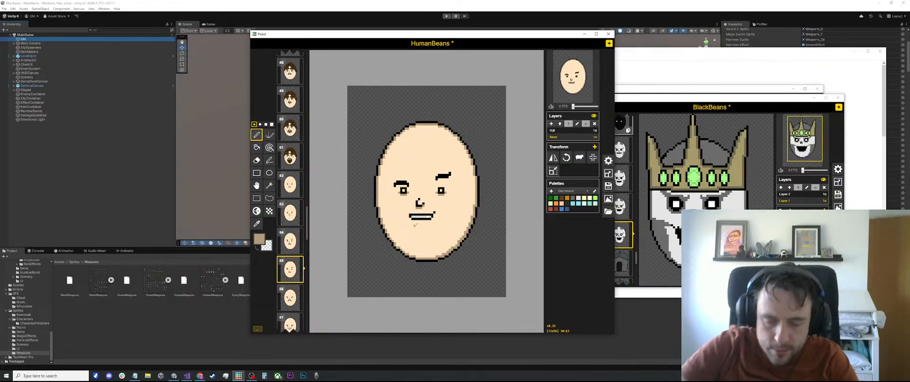
Shade the mouth on frame 52 with a tan stroke beneath the lip line and at its corner
left_click(289, 184)
scroll(457, 190, "up", 2)
scroll(457, 189, "up", 2)
key("o")
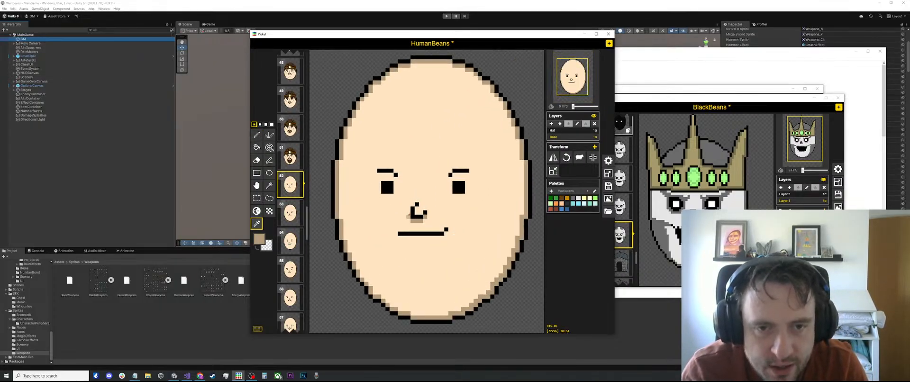
key("p")
key("l")
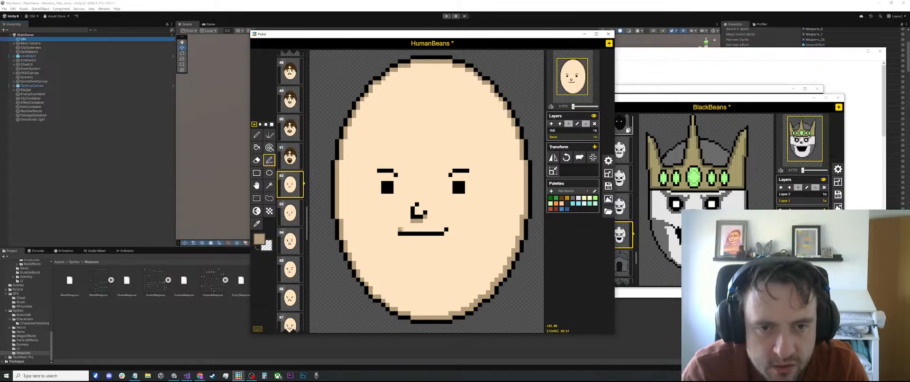
mouse_move(399, 228)
left_mouse_down()
mouse_move(443, 228)
mouse_move(408, 235)
left_mouse_up()
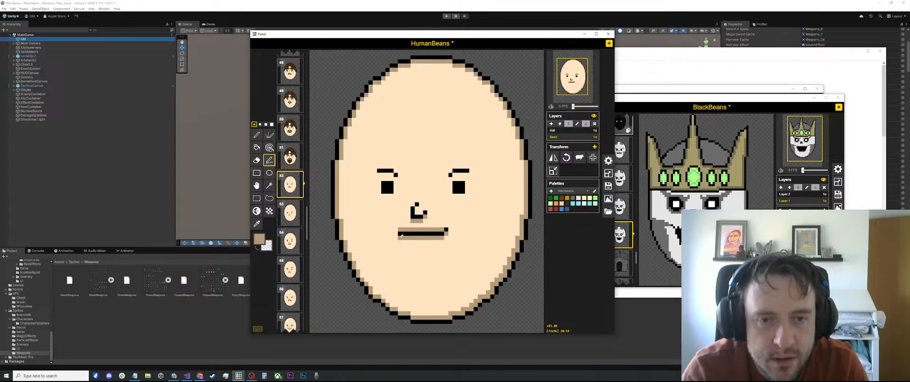
scroll(462, 141, "down", 3)
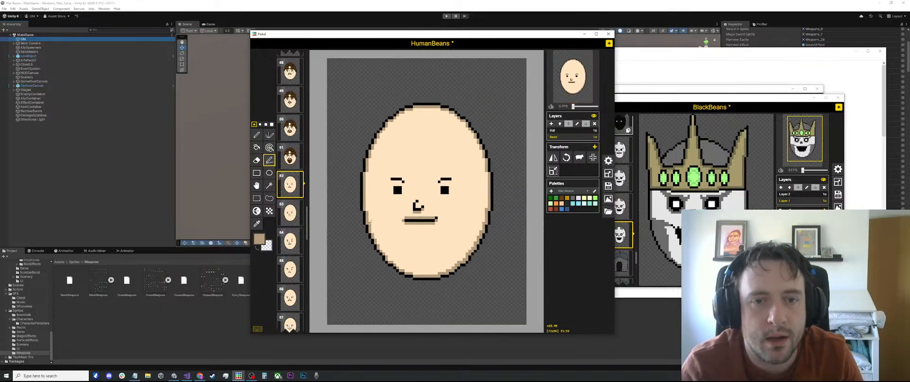
scroll(441, 203, "up", 1)
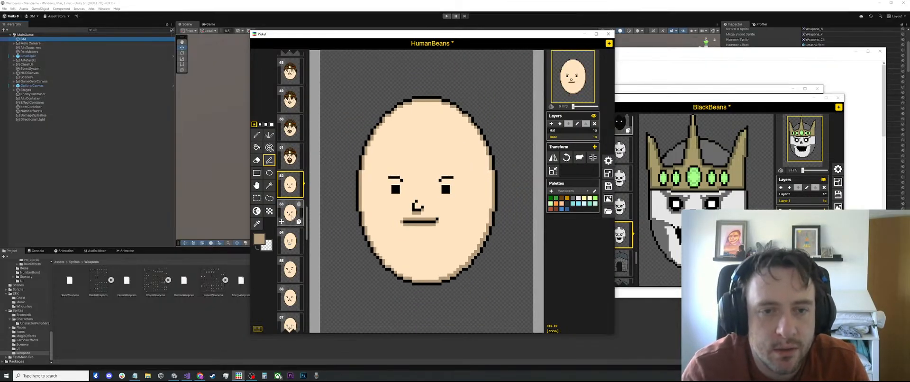
Copy the shaded mouth area from frame 52 and paste it in the same place on frame 53
key("s")
left_click_drag(441, 231, 388, 218)
key("ctrl+v")
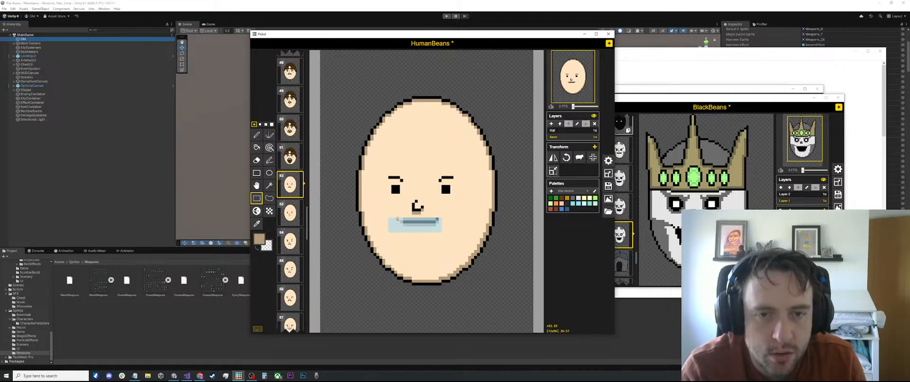
left_click(290, 214)
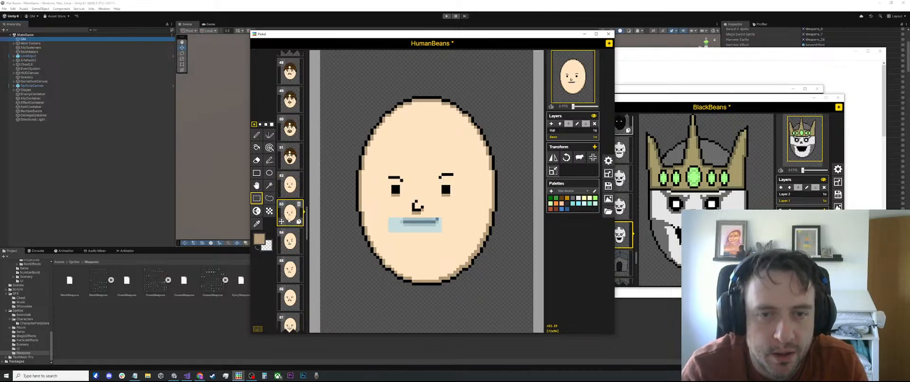
Draw tan shading above, below and beside the open mouth on frame 54 with the Stroke tool
left_click(290, 241)
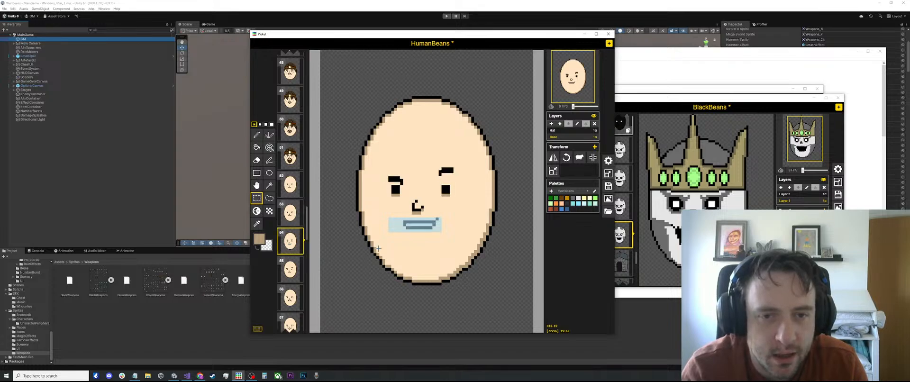
scroll(385, 241, "up", 2)
key("o")
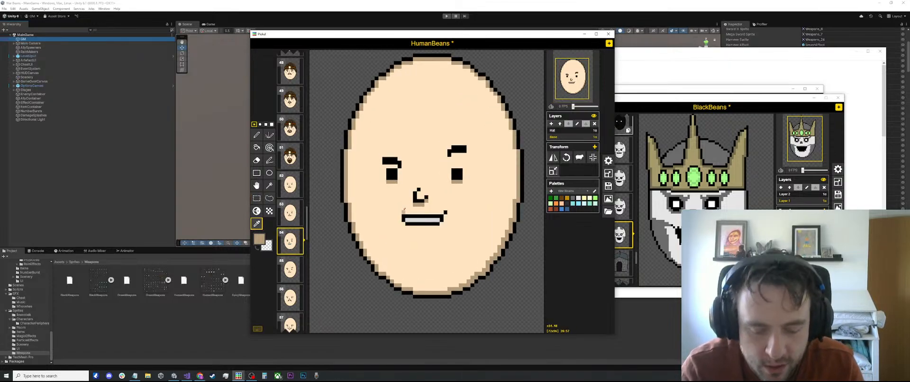
key("l")
left_click_drag(403, 212, 441, 211)
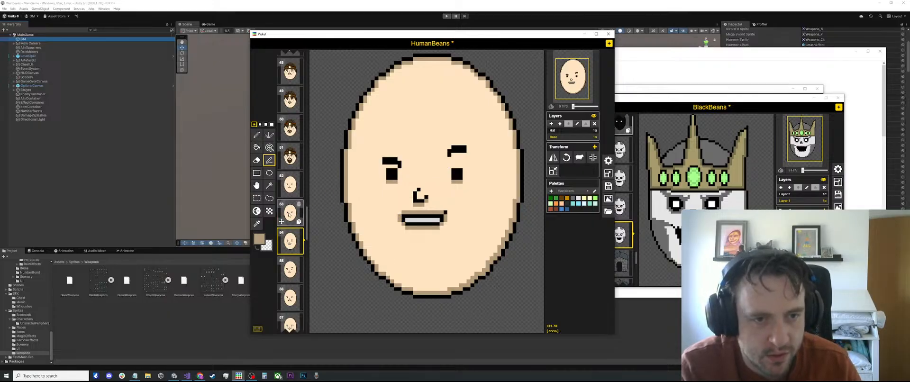
left_click(290, 213)
left_click(289, 241)
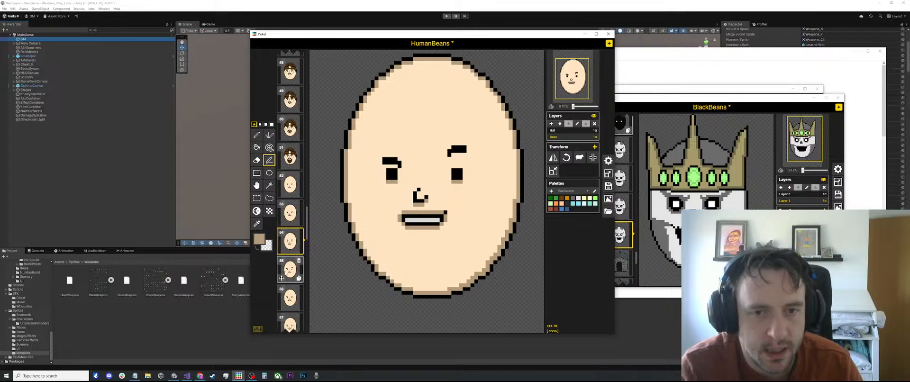
Draw the same tan shading around the open mouth on frame 55
left_click(290, 269)
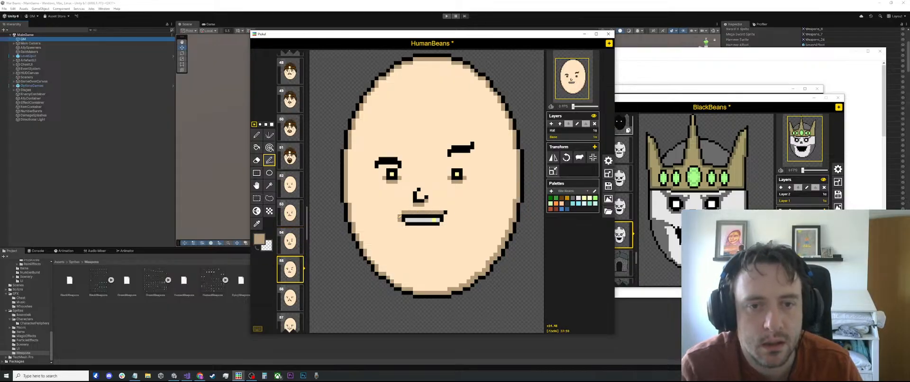
left_click_drag(407, 227, 440, 226)
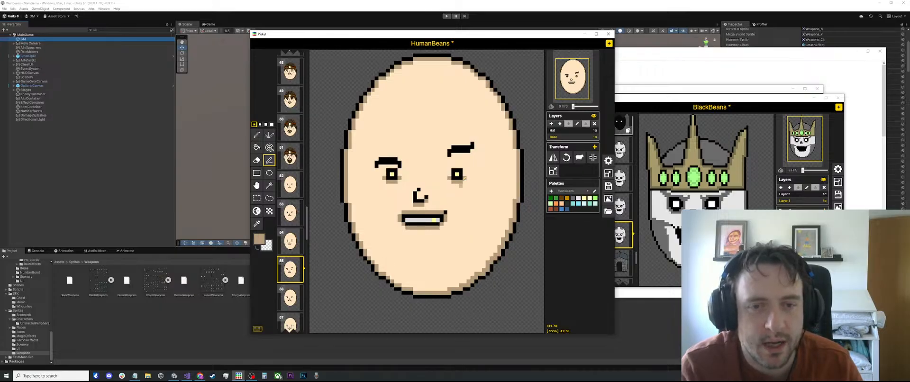
scroll(463, 177, "down", 3)
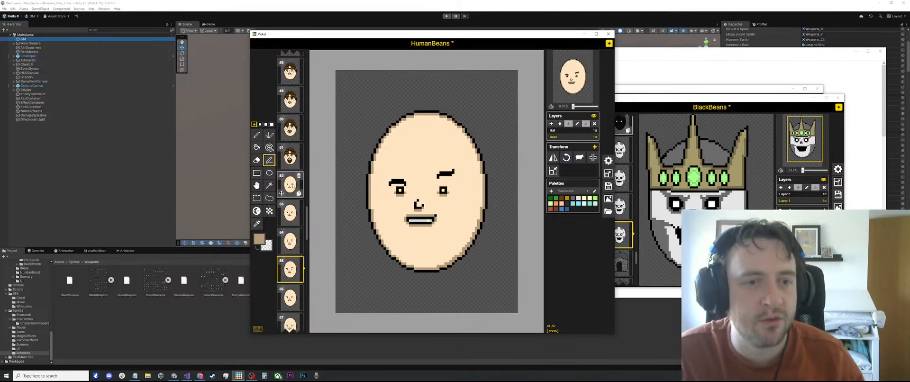
Examine the bald faces on frames 52 to 55 against the crowned and hooded character frames
left_click(291, 186)
left_click(292, 213)
left_click(294, 234)
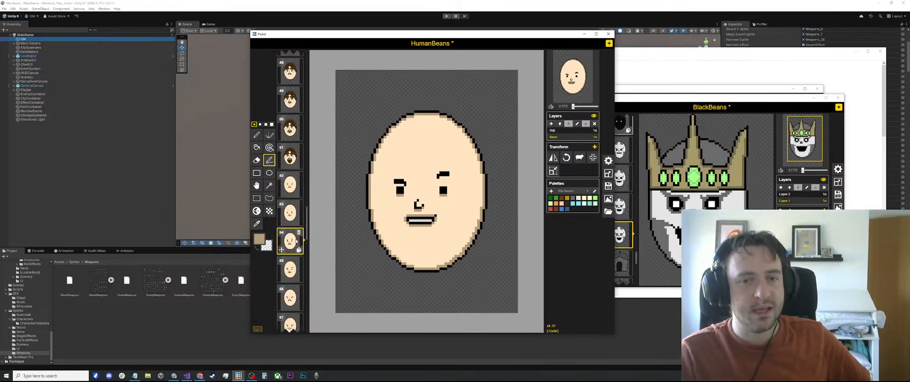
left_click(302, 267)
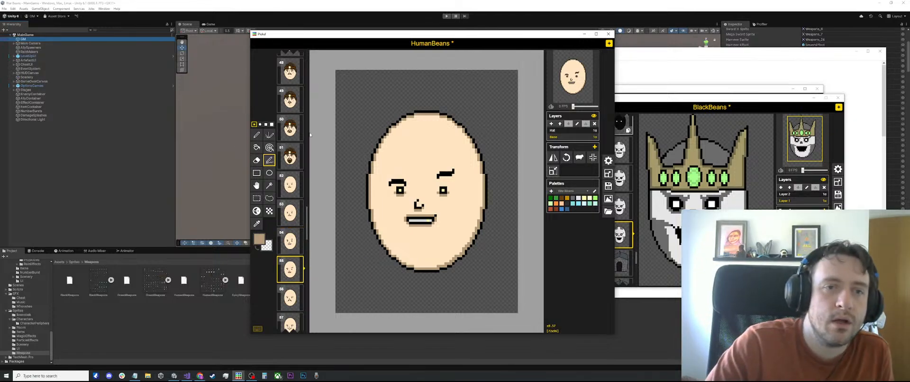
left_click(301, 127)
scroll(338, 203, "up", 2)
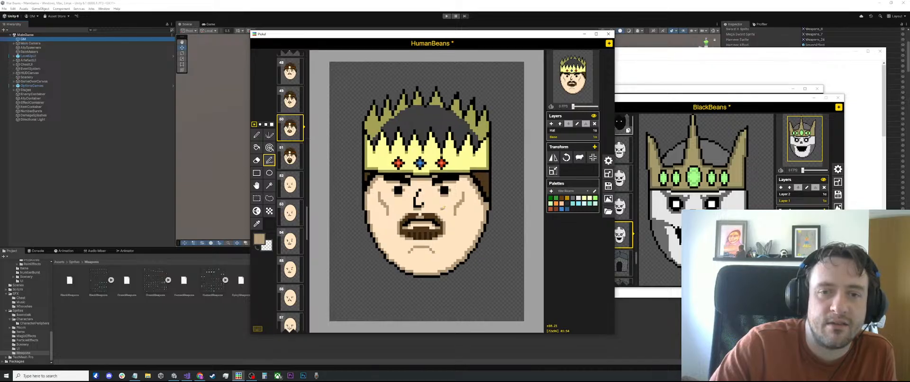
scroll(390, 208, "up", 1)
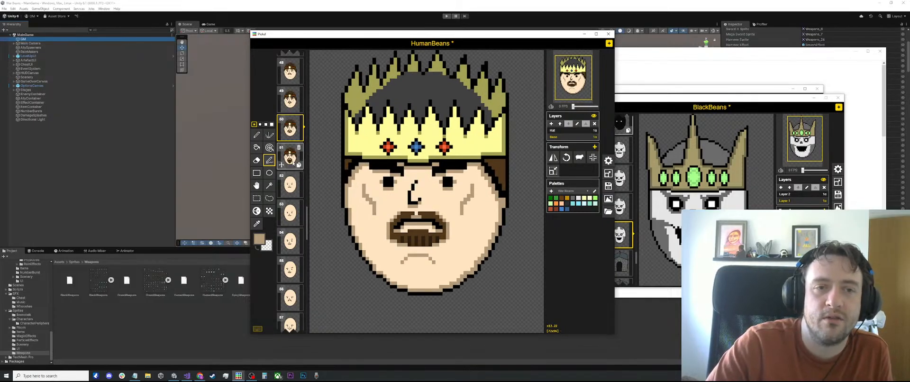
scroll(291, 157, "up", 5)
left_click(290, 138)
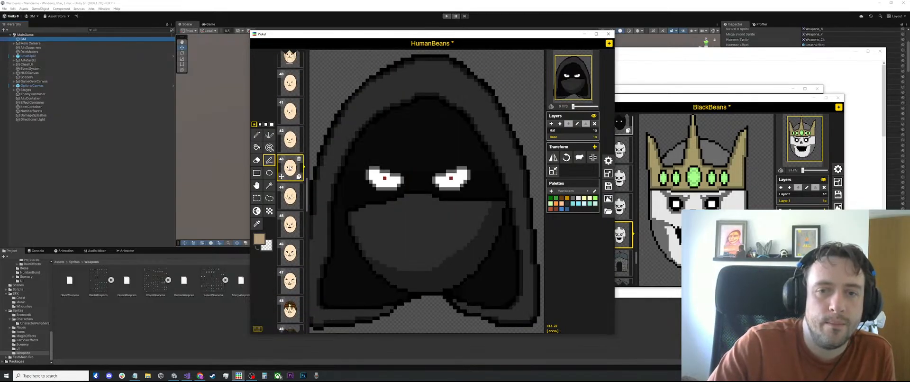
left_click(290, 112)
left_click(289, 85)
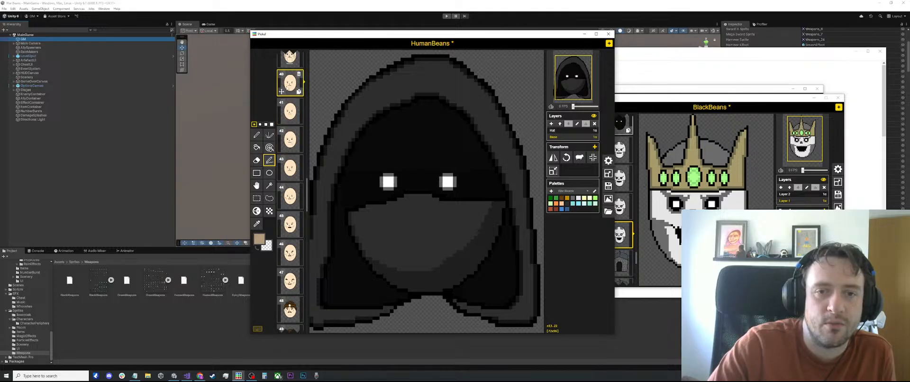
scroll(287, 91, "down", 6)
left_click(290, 150)
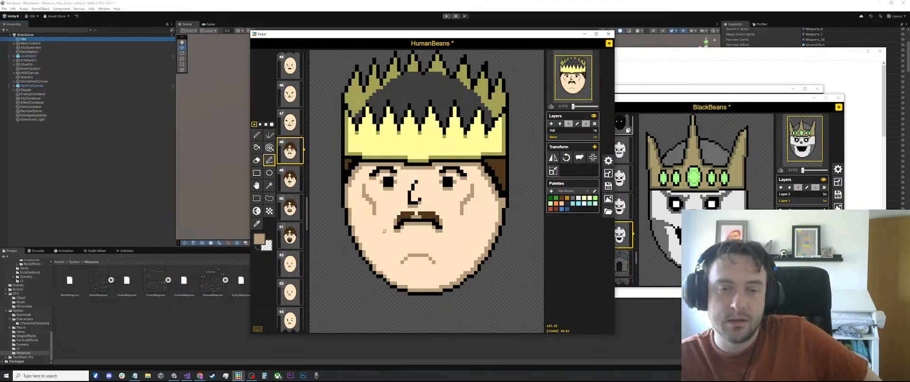
Touch up the tan shading around the mouth on frame 52 with the Pen tool
scroll(289, 189, "down", 2)
left_click(290, 211)
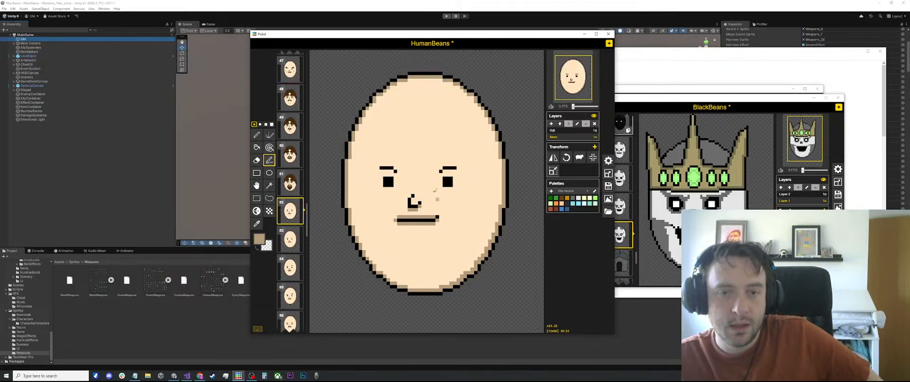
scroll(401, 218, "up", 1)
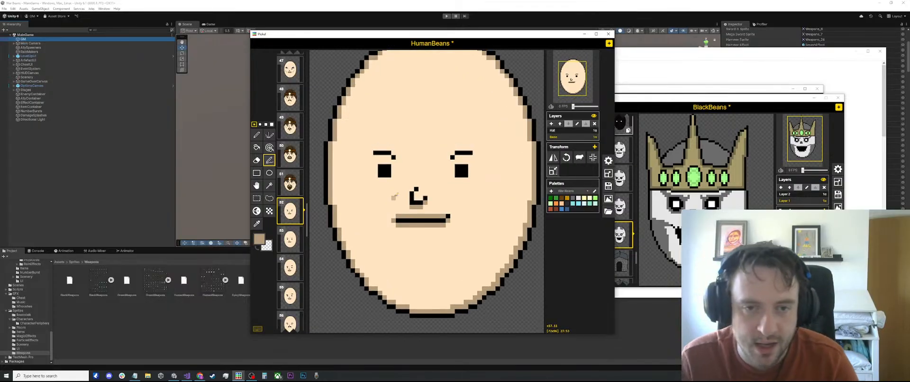
key("o")
key("p")
scroll(380, 184, "down", 5)
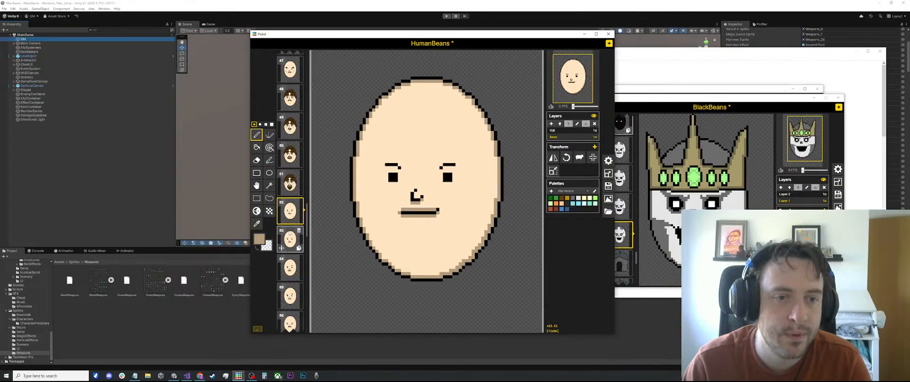
Draw tan shading under both eyebrows on frame 55 with the Pen tool
left_click(289, 233)
left_click(290, 267)
left_click(290, 295)
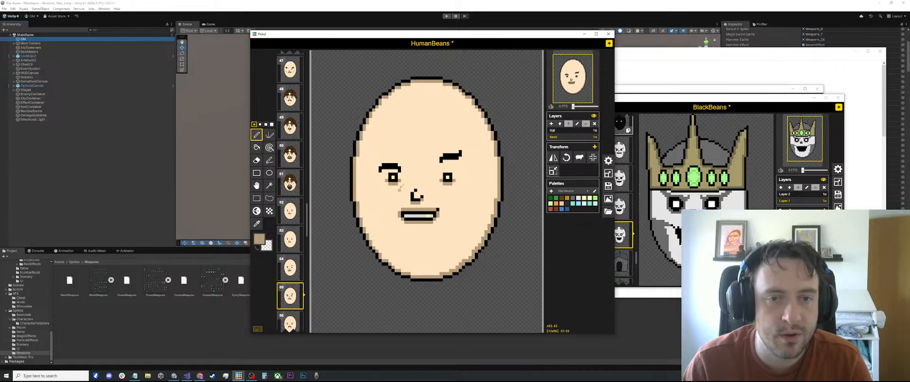
left_click(290, 182)
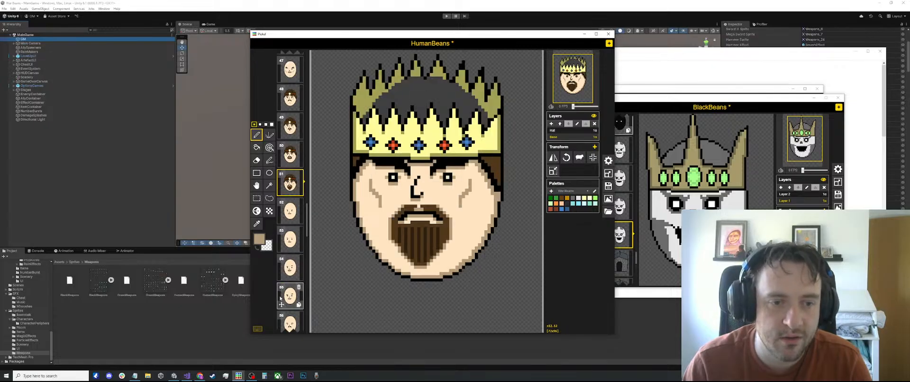
left_click(280, 298)
scroll(410, 160, "up", 2)
key("o")
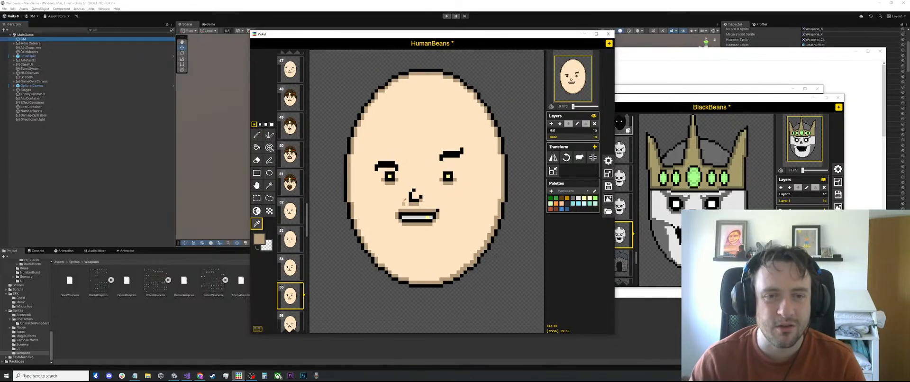
key("p")
scroll(387, 173, "up", 1)
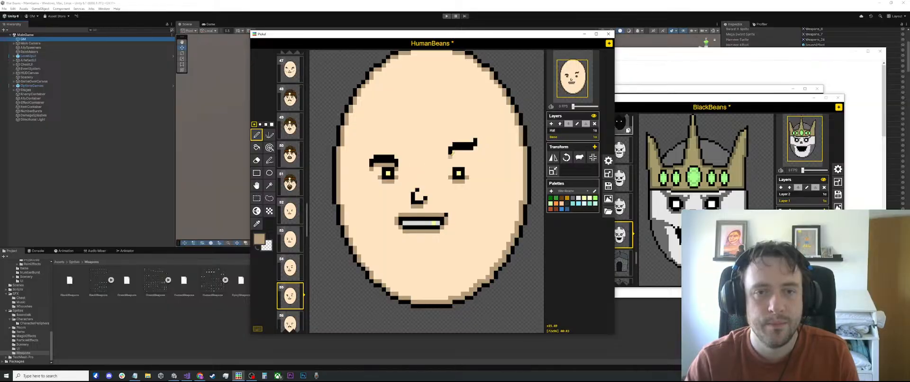
left_click_drag(454, 152, 472, 151)
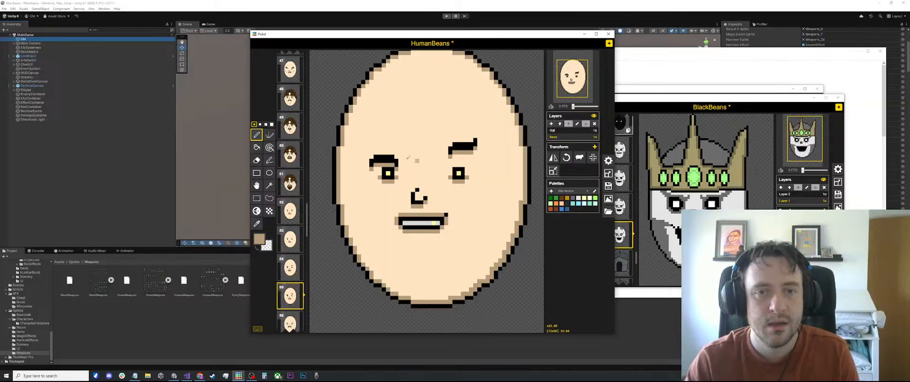
Draw tan shading under both eyebrows of the bald face on frame 54
key("Up")
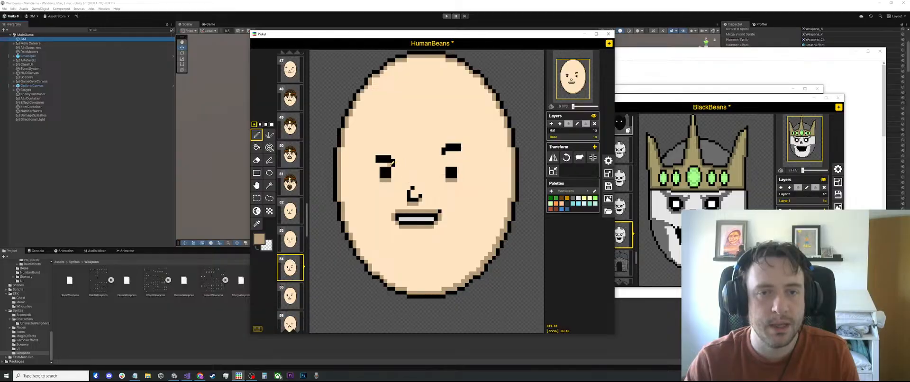
left_click_drag(392, 162, 385, 162)
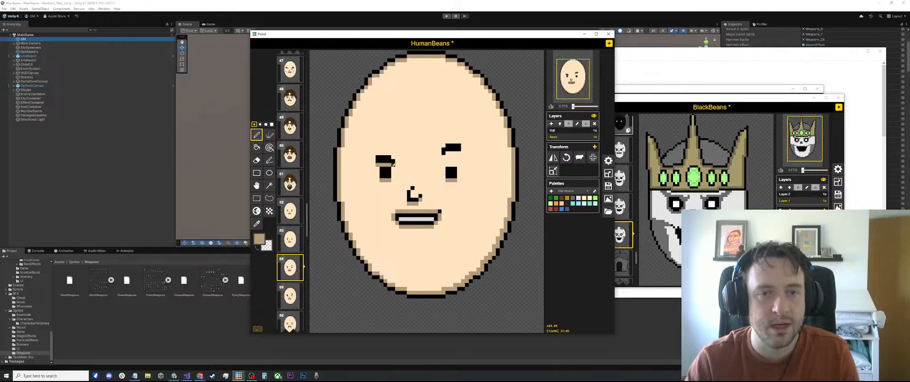
left_click_drag(443, 157, 453, 152)
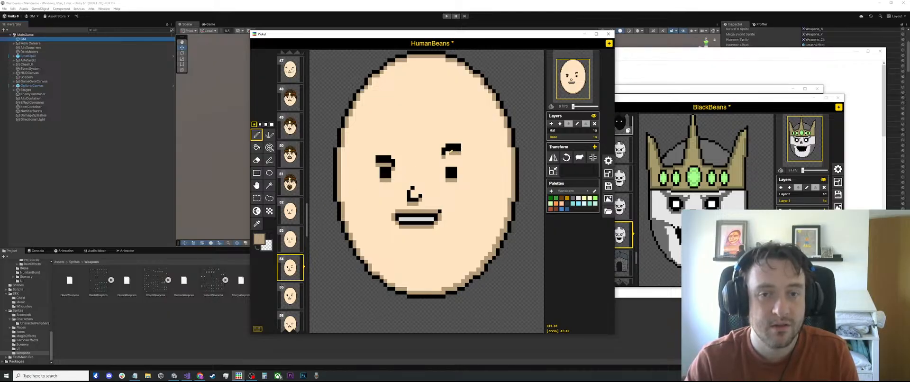
Add the same tan shading under the eyebrows on frames 53 and 52
key("Up")
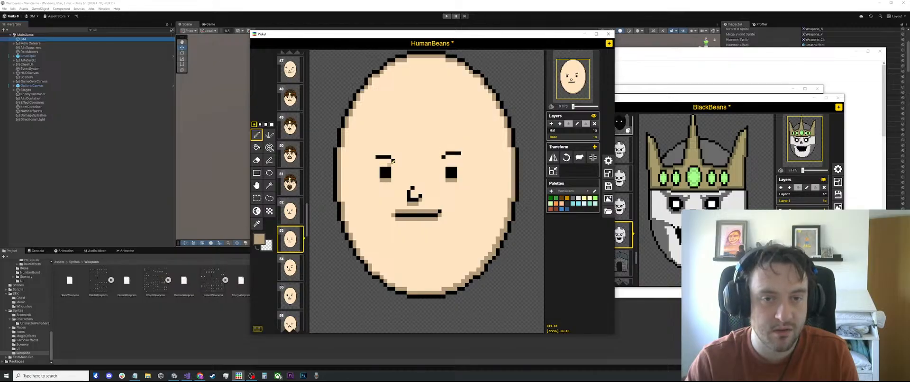
left_click_drag(393, 162, 377, 160)
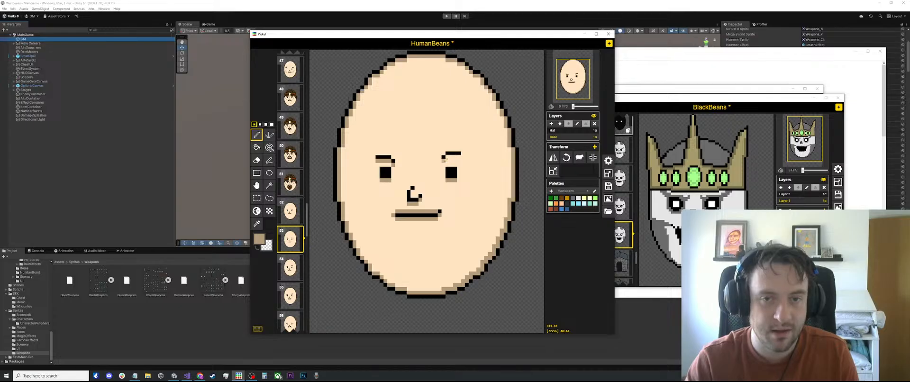
left_click_drag(445, 157, 460, 154)
key("Up")
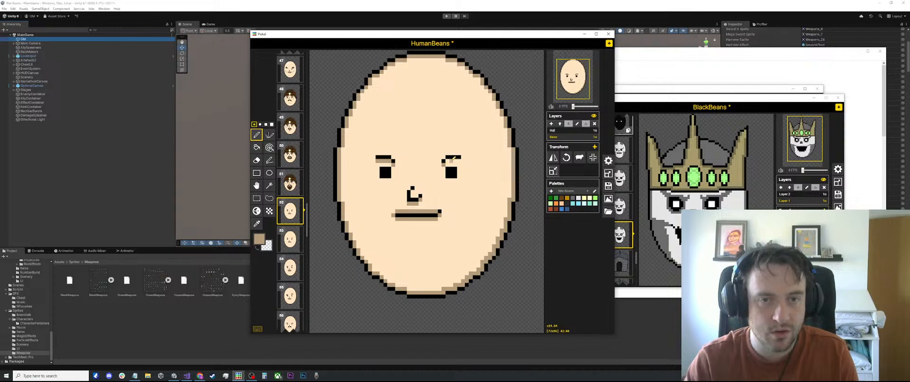
left_click_drag(447, 158, 463, 158)
Examine the eyebrow shading on the bald faces across frames 52 to 55
scroll(362, 118, "down", 3)
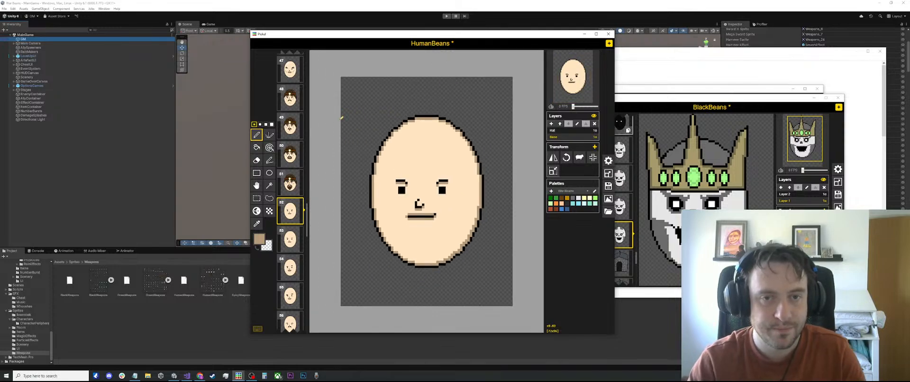
scroll(440, 218, "up", 2)
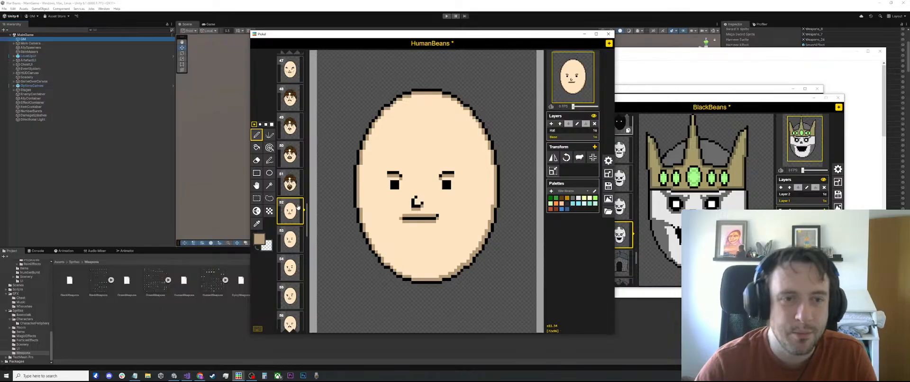
scroll(290, 214, "down", 1)
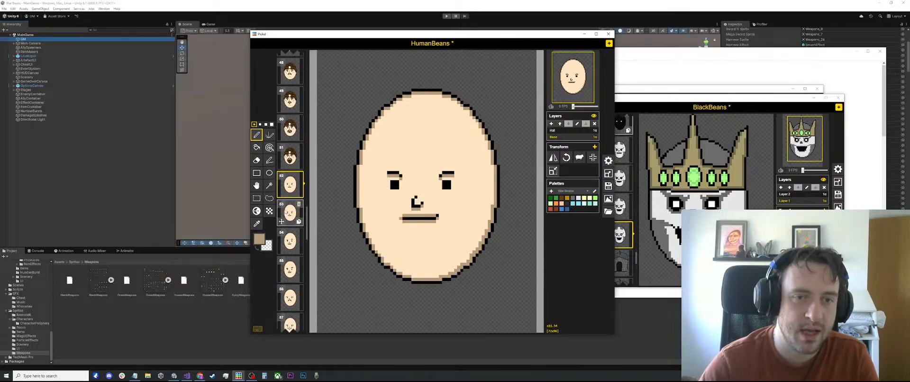
left_click(290, 213)
left_click(289, 242)
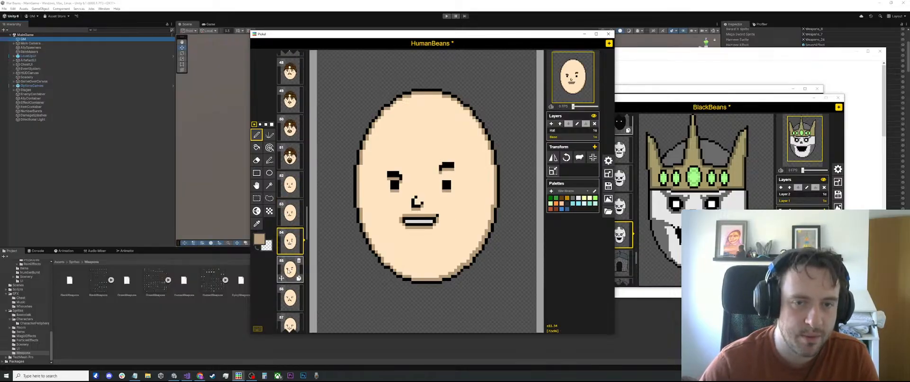
left_click(289, 271)
scroll(420, 198, "down", 2)
scroll(421, 198, "up", 2)
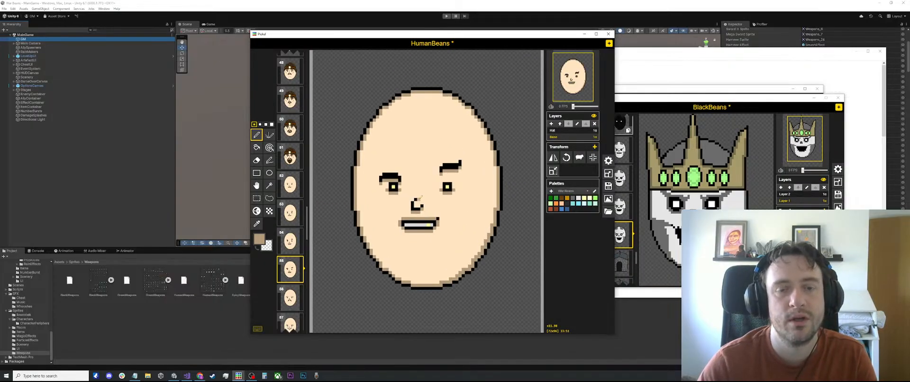
scroll(420, 196, "up", 3)
Draw a slanted tan cheek line on each side of the face on frame 52 with the Pen tool
left_click(289, 188)
scroll(290, 190, "down", 1)
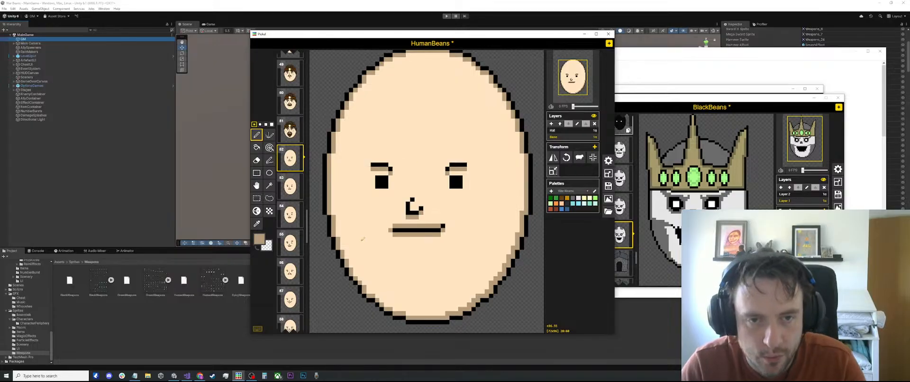
key("o")
key("p")
left_click_drag(374, 239, 353, 206)
key("ctrl+z")
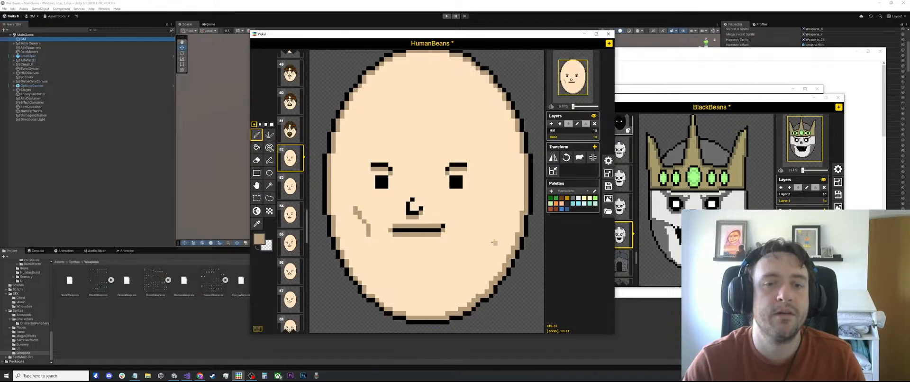
left_click_drag(474, 236, 474, 225)
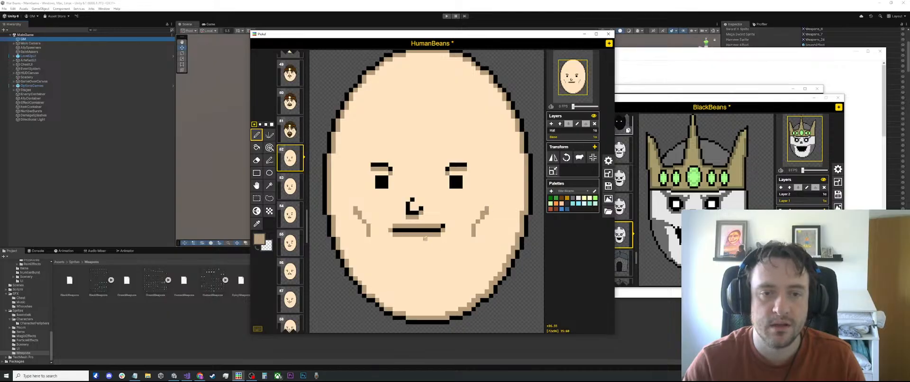
Draw a tan chin crease with upturned ends below the mouth on frame 52, and pick up the skin colour
scroll(422, 238, "down", 1)
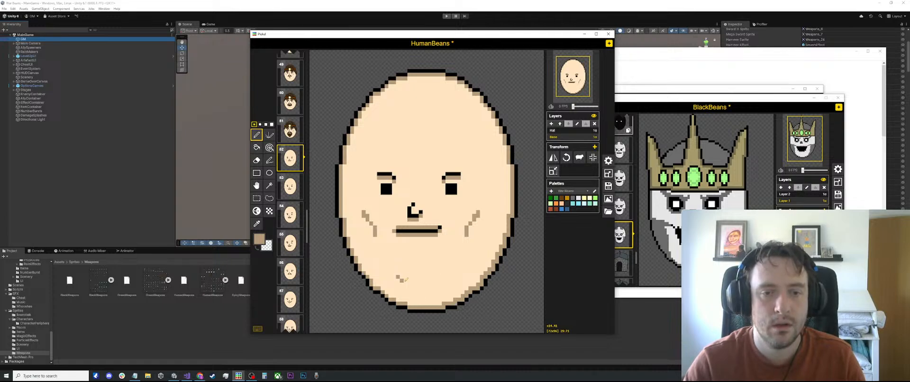
mouse_move(401, 280)
left_mouse_down()
mouse_move(433, 277)
mouse_move(421, 281)
left_mouse_up()
key("ctrl+z")
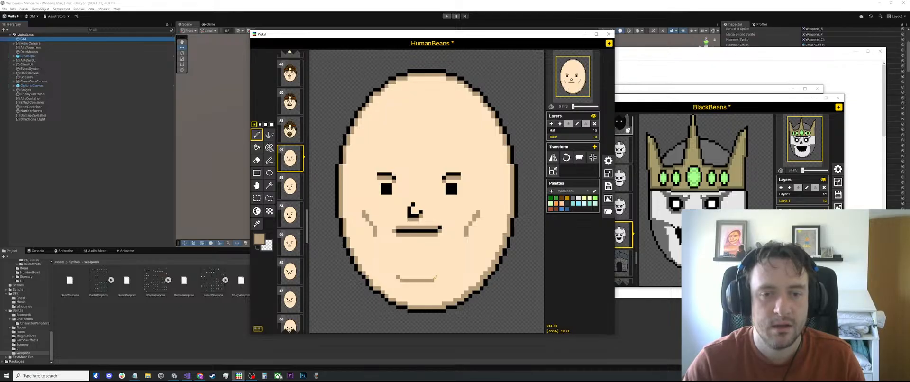
key("ctrl+z")
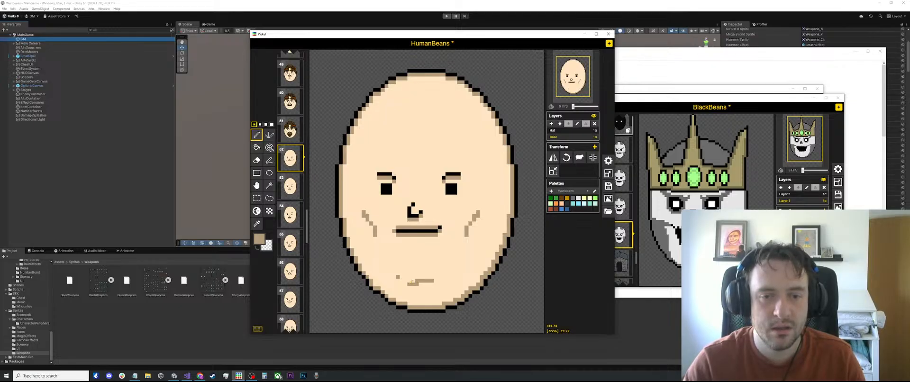
left_click_drag(407, 280, 433, 279)
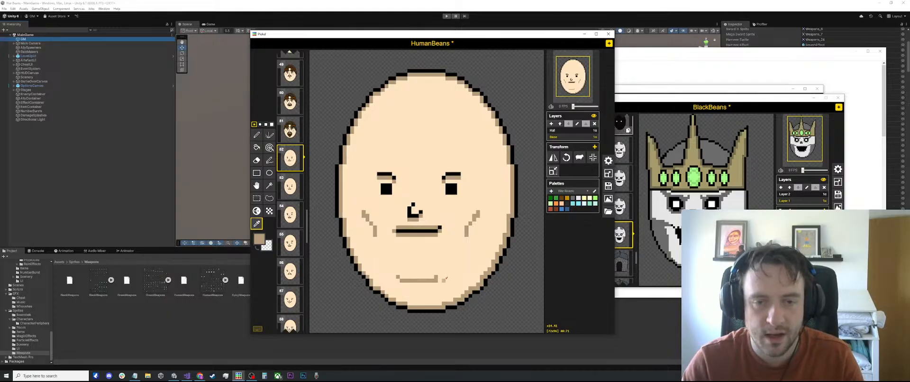
left_click(438, 279, "alt")
Compare the cheek and chin lines on frame 52 with the plain faces on frames 53 and 54
scroll(450, 267, "down", 3)
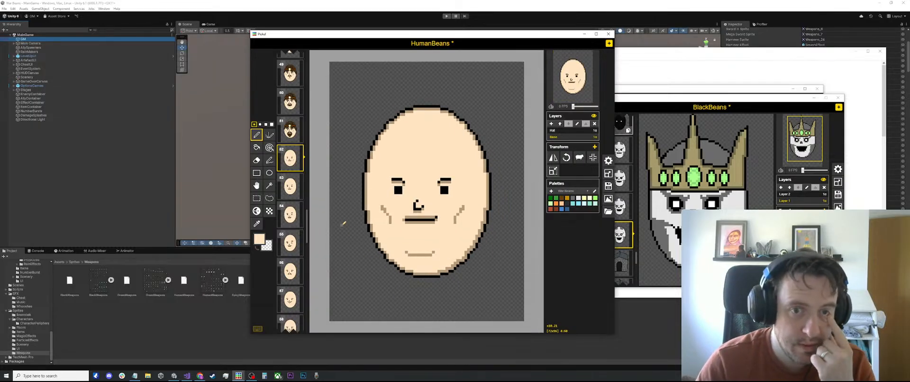
key("s")
scroll(379, 204, "up", 3)
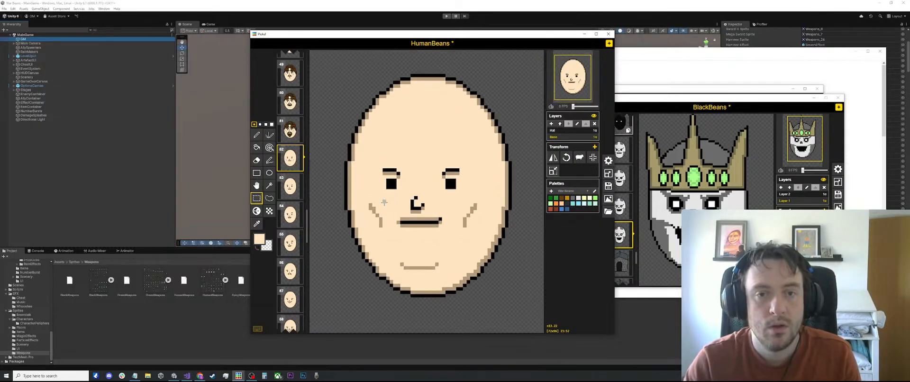
scroll(384, 196, "down", 3)
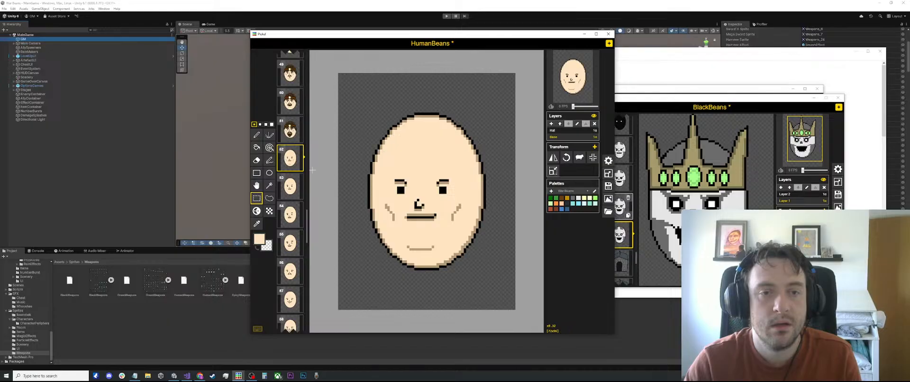
left_click(290, 187)
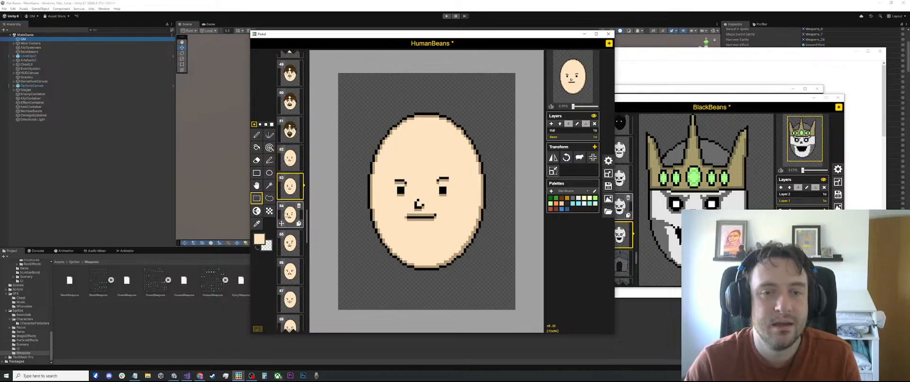
left_click(290, 215)
left_click(290, 158)
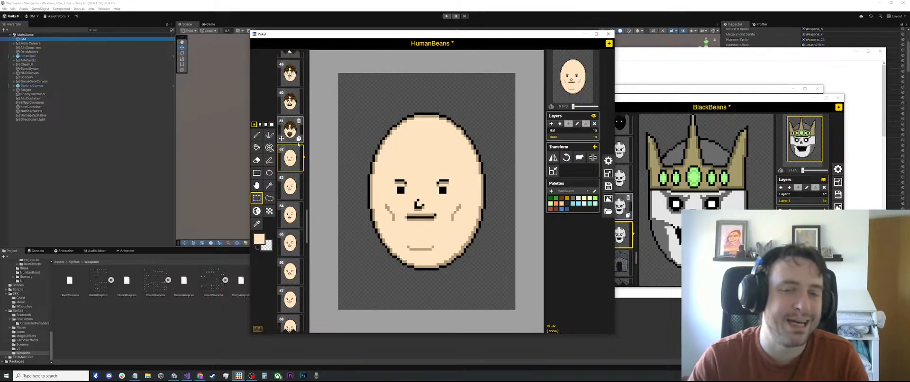
Pick the black of the head outline on frame 52 as the Pen tool's colour
key("o")
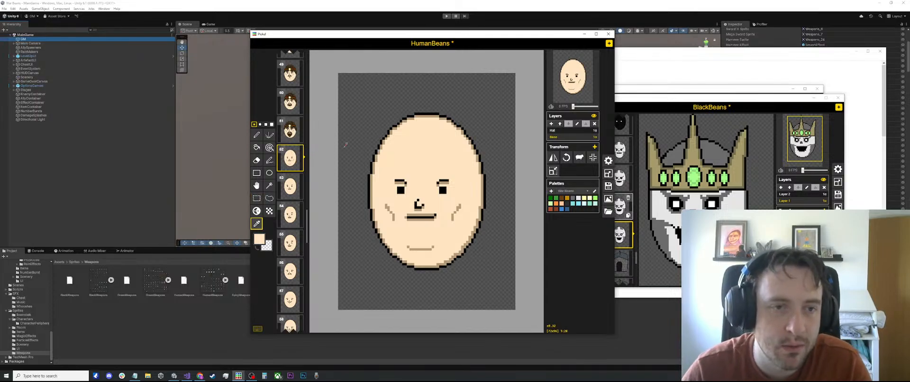
left_click(369, 180)
key("p")
scroll(373, 174, "up", 2)
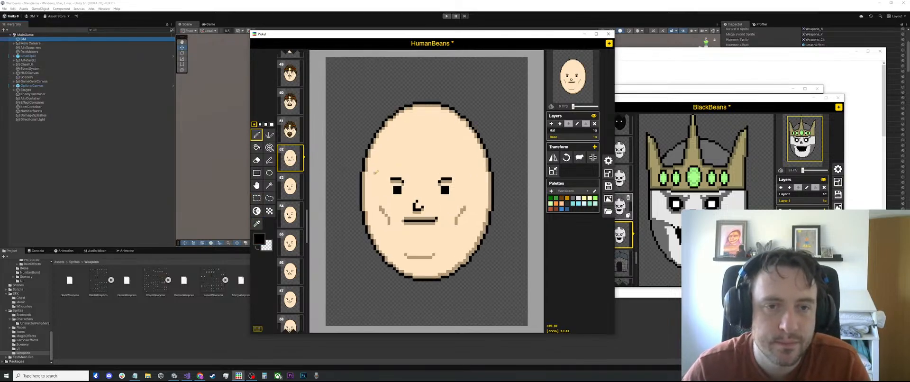
scroll(376, 172, "up", 1)
mouse_move(358, 173)
left_mouse_down()
mouse_move(445, 157)
mouse_move(497, 160)
mouse_move(510, 162)
mouse_move(524, 199)
mouse_move(501, 177)
left_mouse_up()
key("ctrl+z")
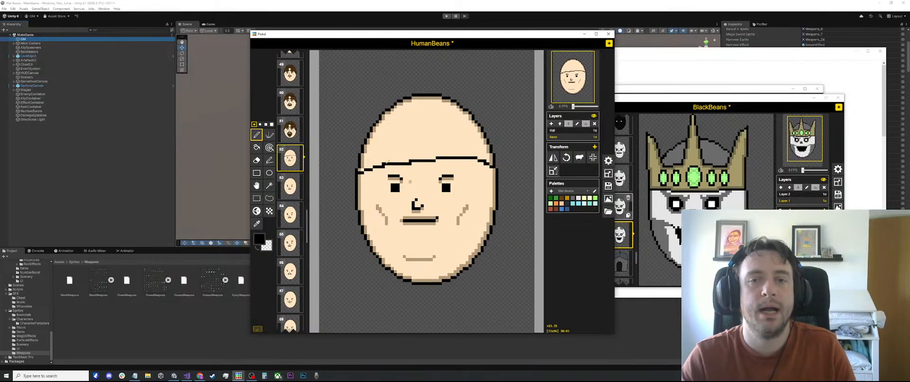
key("ctrl+z")
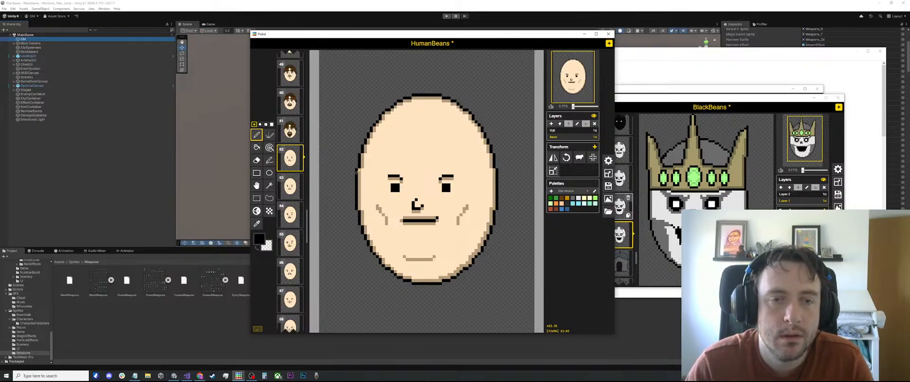
Draw a black arched line across the forehead on frame 52, from one side of the head outline to the other
key("s")
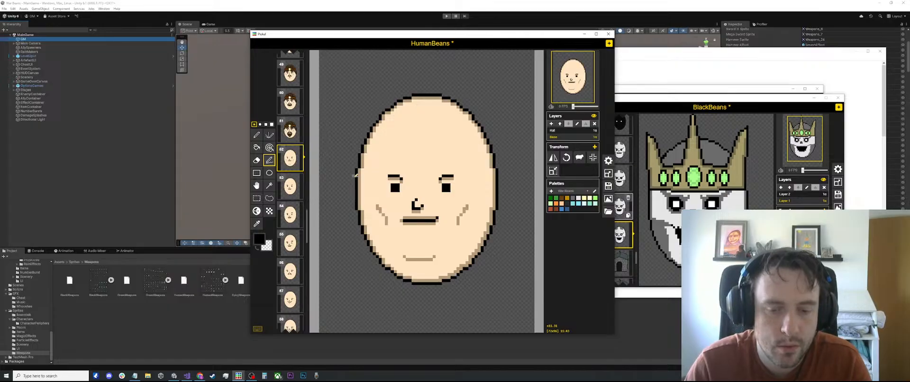
key("p")
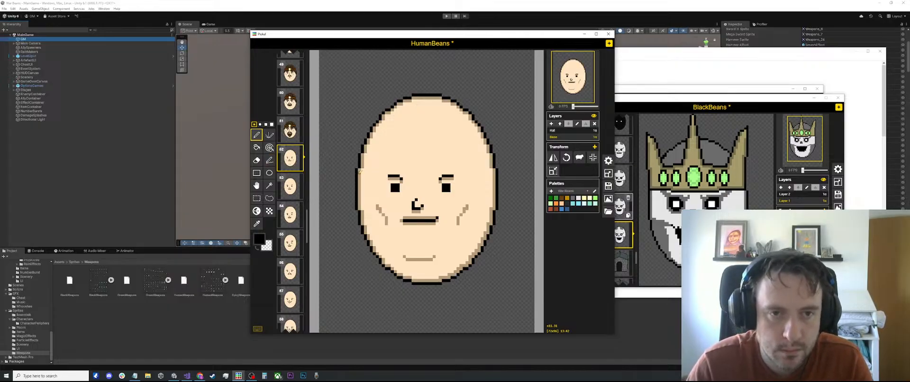
mouse_move(359, 173)
left_mouse_down()
mouse_move(374, 162)
mouse_move(471, 158)
mouse_move(498, 177)
left_mouse_up()
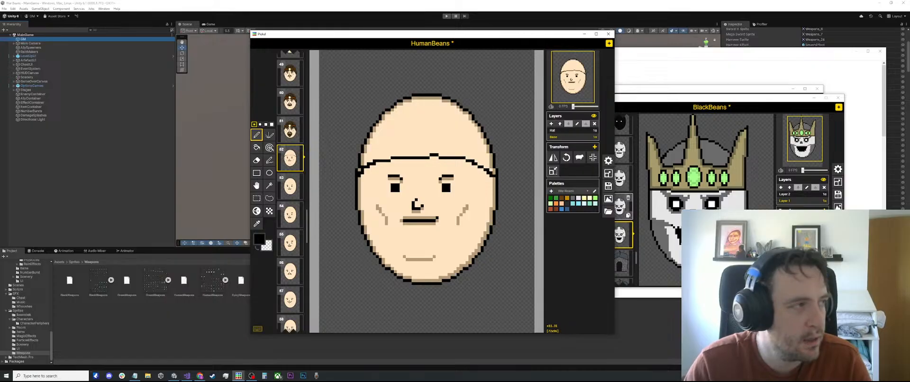
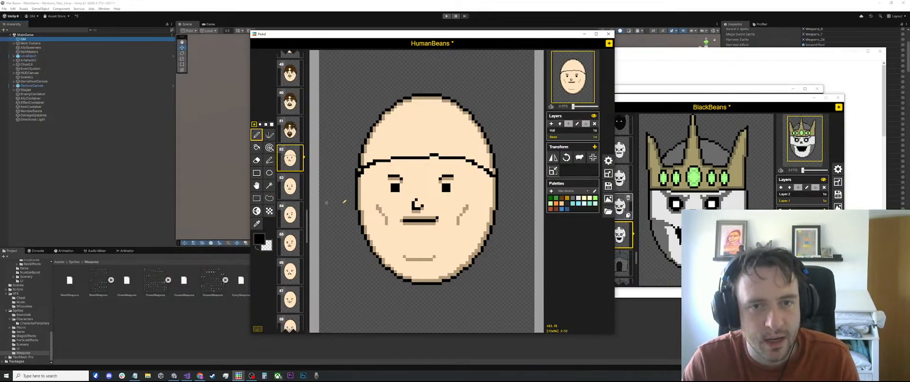
Try to cover the stray pixels beside the bump in the black forehead line on frame 52 with skin colour
scroll(441, 166, "up", 2)
key("o")
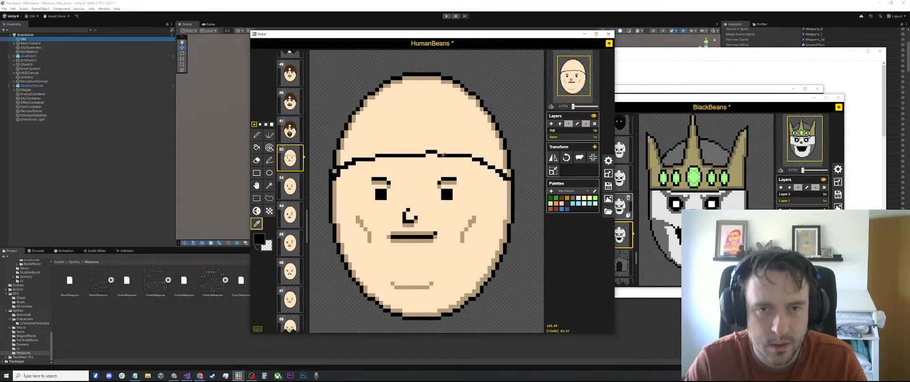
key("p")
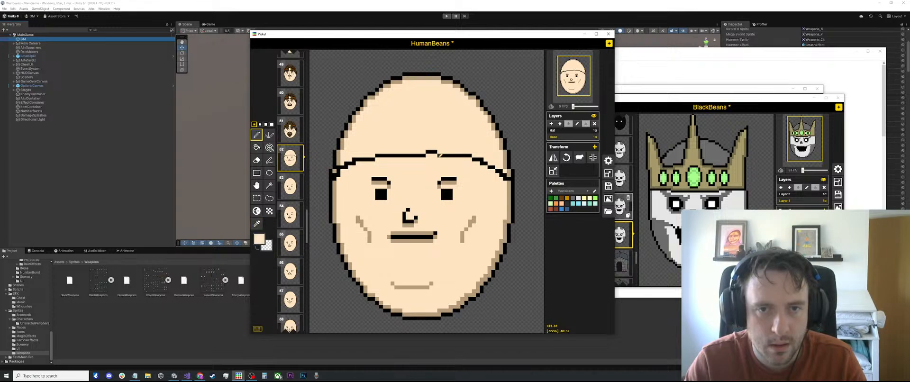
mouse_move(440, 159)
left_mouse_down()
mouse_move(470, 159)
mouse_move(439, 154)
left_mouse_up()
key("o")
left_click(466, 149)
key("p")
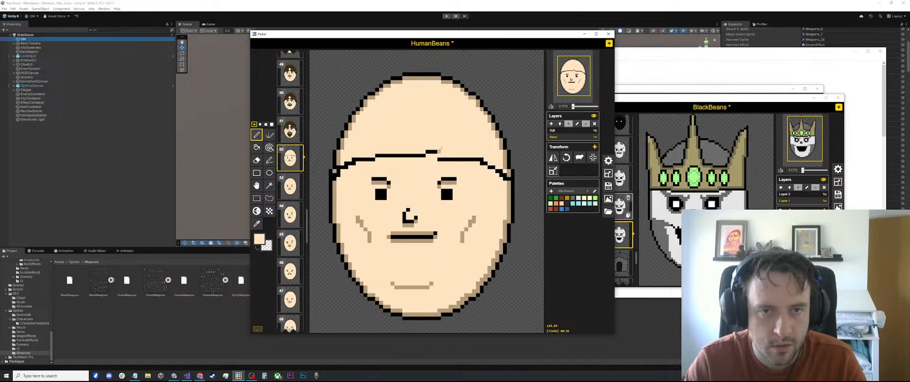
key("o")
key("p")
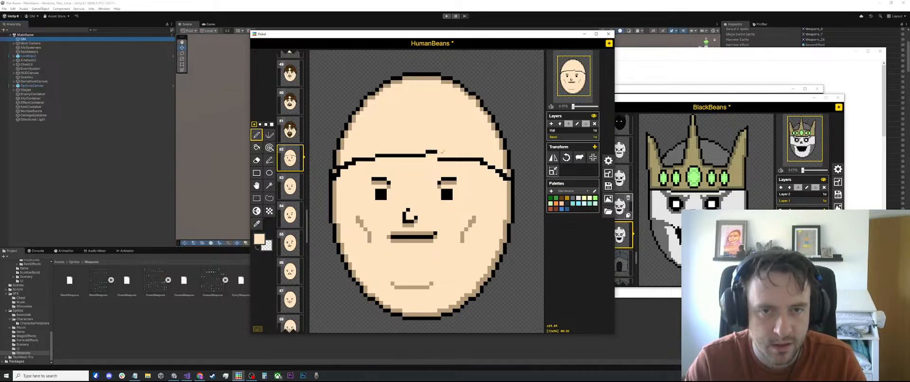
Try to flatten the bump in the forehead line on frame 52 by redrawing that stretch straight in black and skin colour
left_click(427, 153)
key("o")
left_click(424, 155)
key("p")
left_click_drag(427, 155, 447, 156)
key("ctrl+z")
key("o")
left_click(444, 151)
key("p")
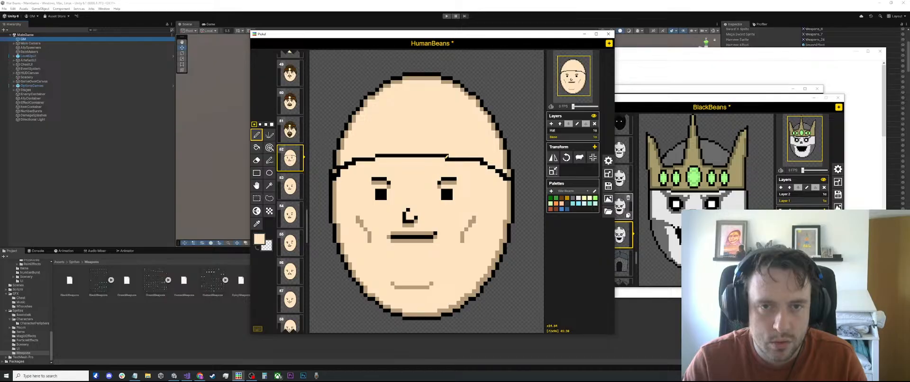
scroll(436, 149, "down", 2)
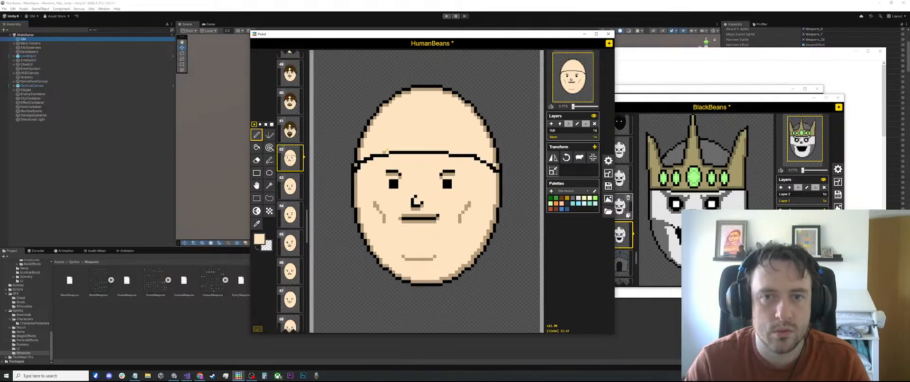
Pick the black of the head outline and undo the whole forehead line on the base face of frame 52
scroll(436, 149, "up", 1)
key("o")
left_click(350, 168)
key("p")
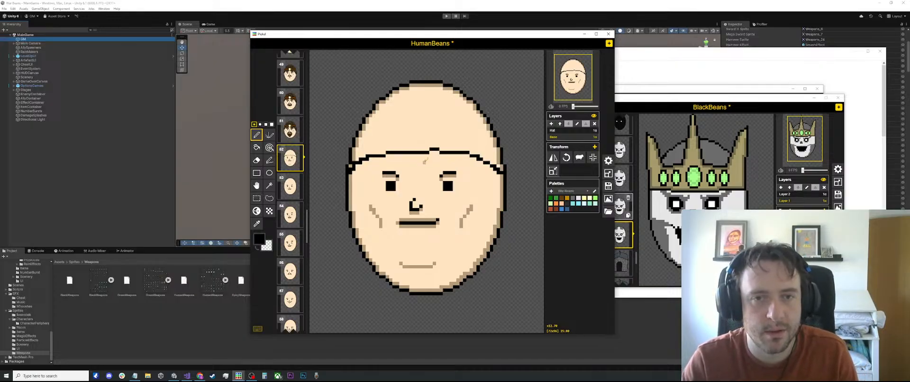
key("ctrl+z")
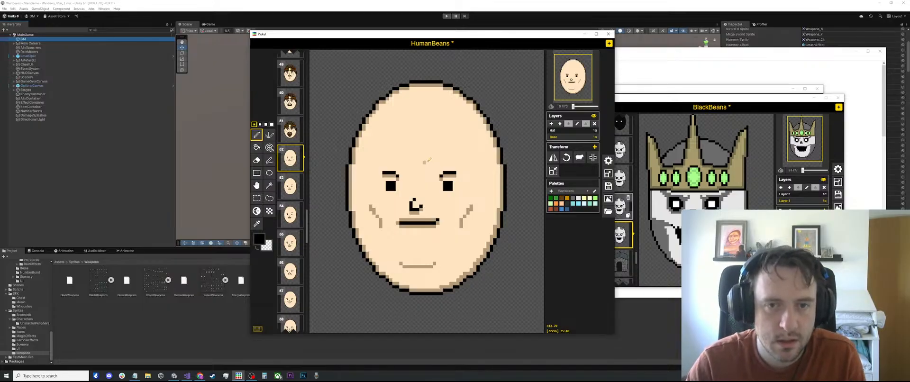
Draw a black arched bandana edge across the forehead of frame 52 on the Hat layer, spanning the full head width
left_click(565, 132)
key("o")
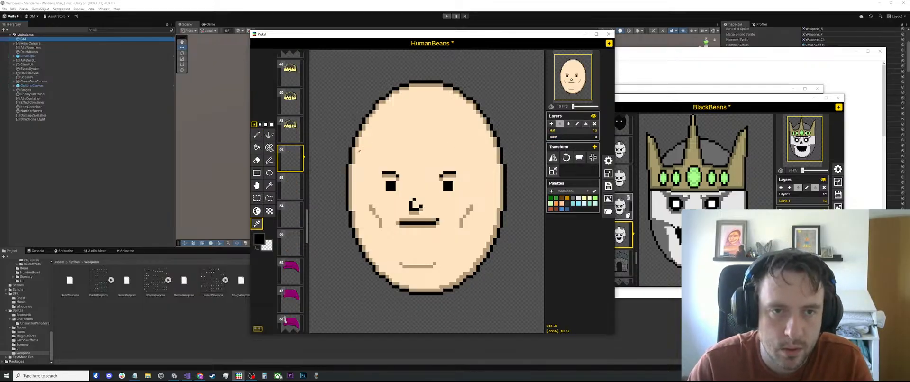
key("p")
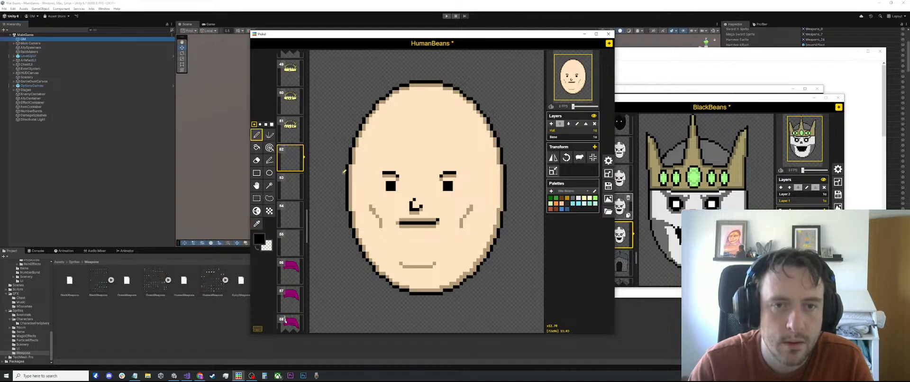
mouse_move(344, 172)
left_mouse_down()
mouse_move(409, 158)
mouse_move(508, 174)
left_mouse_up()
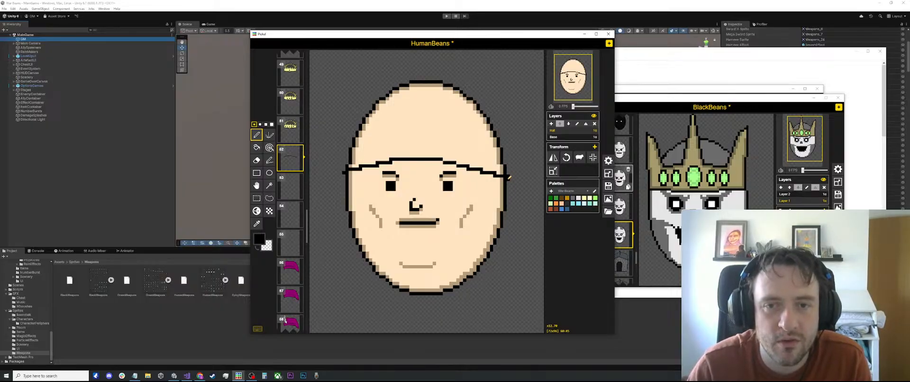
Outline two black knotted bandana tails beside the head at the end of the forehead line on frame 52
mouse_move(509, 178)
left_mouse_down()
mouse_move(525, 224)
mouse_move(511, 202)
left_mouse_up()
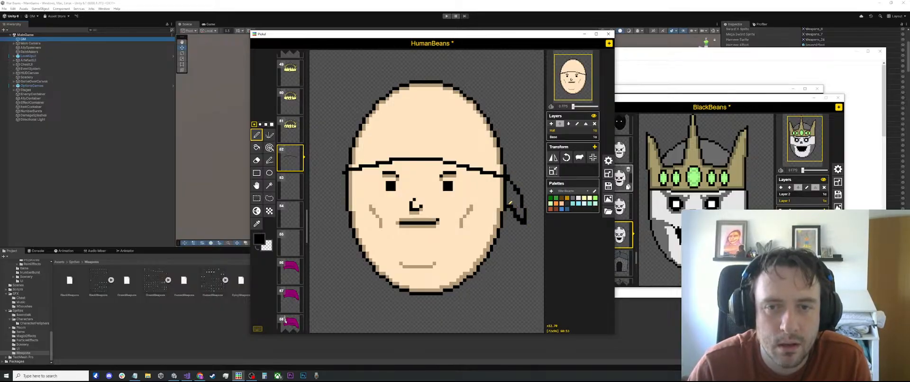
mouse_move(508, 177)
left_mouse_down()
mouse_move(537, 202)
mouse_move(527, 200)
left_mouse_up()
scroll(491, 155, "down", 2)
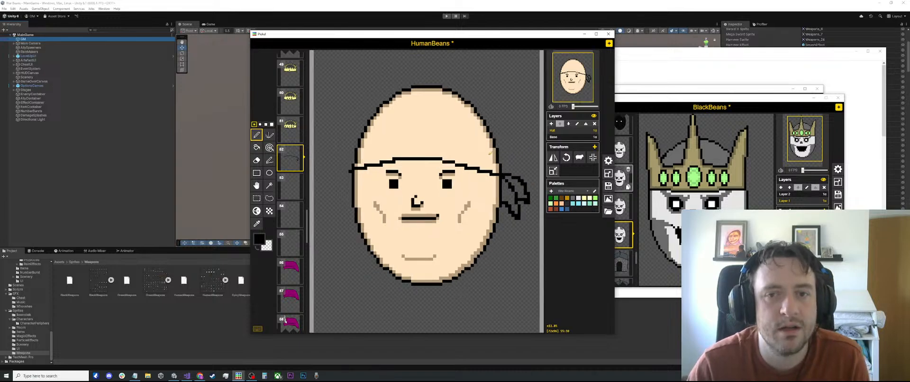
mouse_move(365, 177)
left_mouse_down()
mouse_move(366, 150)
mouse_move(389, 110)
left_mouse_up()
scroll(365, 176, "up", 1)
key("ctrl+z")
mouse_move(362, 174)
left_mouse_down()
mouse_move(379, 120)
mouse_move(401, 101)
left_mouse_up()
key("ctrl+z")
Draw the bandana's black crown outline just outside the top of the head, joining both ends of the forehead line
scroll(415, 180, "up", 4)
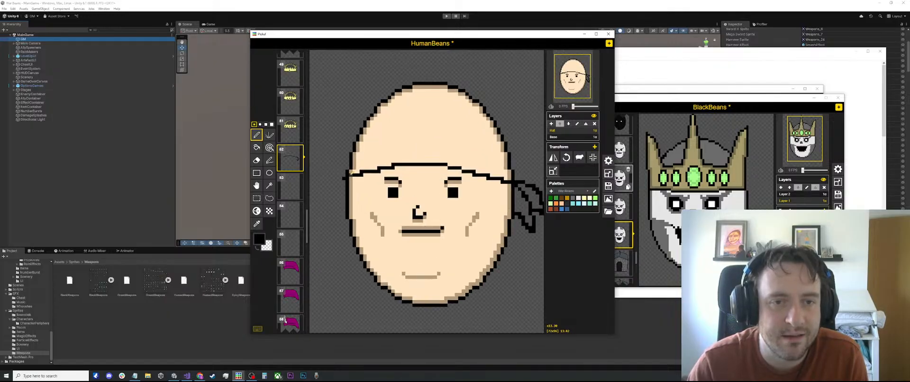
mouse_move(345, 173)
left_mouse_down()
mouse_move(379, 100)
mouse_move(432, 75)
mouse_move(490, 105)
mouse_move(516, 178)
left_mouse_up()
key("ctrl+z")
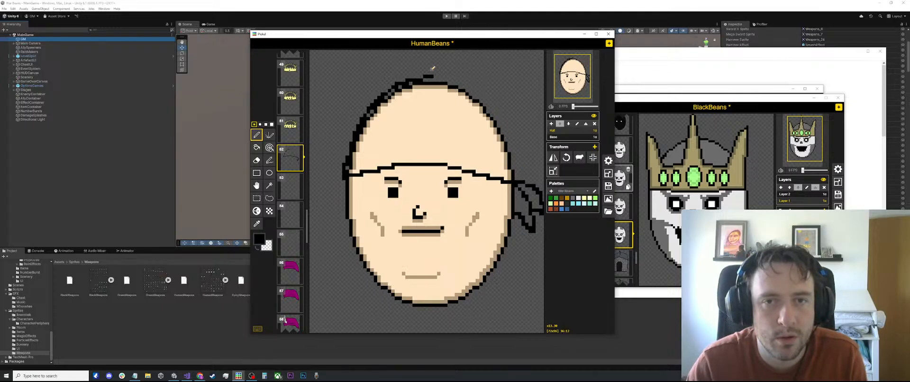
left_click_drag(433, 75, 475, 97)
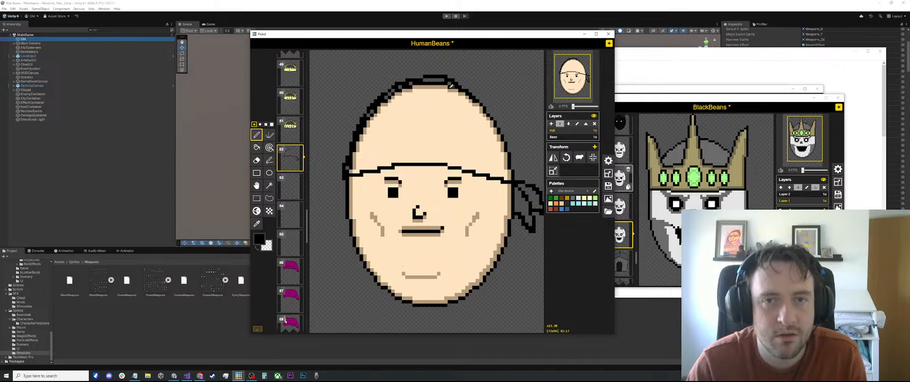
key("ctrl+z")
mouse_move(433, 76)
left_mouse_down()
mouse_move(486, 104)
mouse_move(522, 175)
left_mouse_up()
key("ctrl+z")
scroll(521, 175, "down", 3)
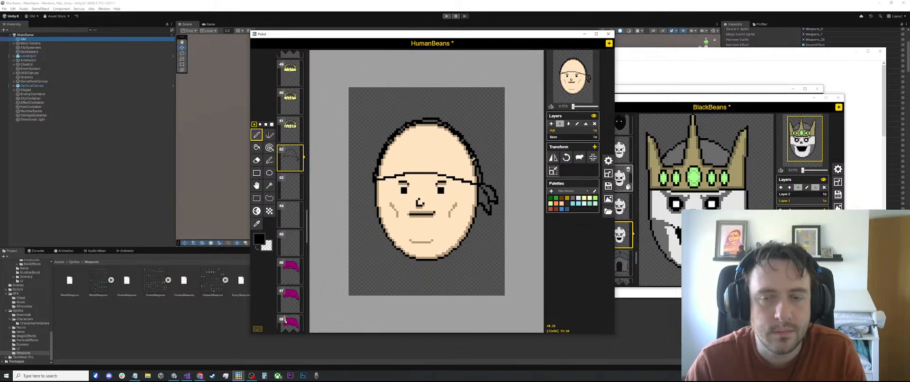
Fill the bandana's crown on frame 52 with dark green, leaving the tails unfilled
left_click(551, 198)
key("b")
left_click(383, 151)
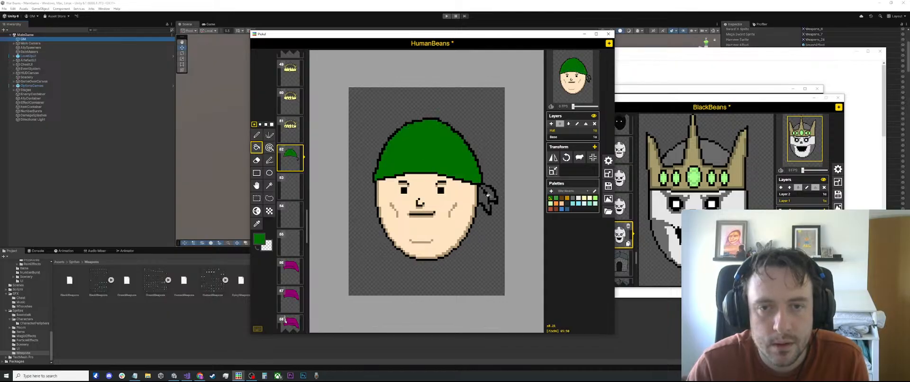
left_click(487, 193)
key("ctrl+z")
Close the open side of the bandana tails with green pixels along the head and fill both tails green
scroll(480, 198, "up", 3)
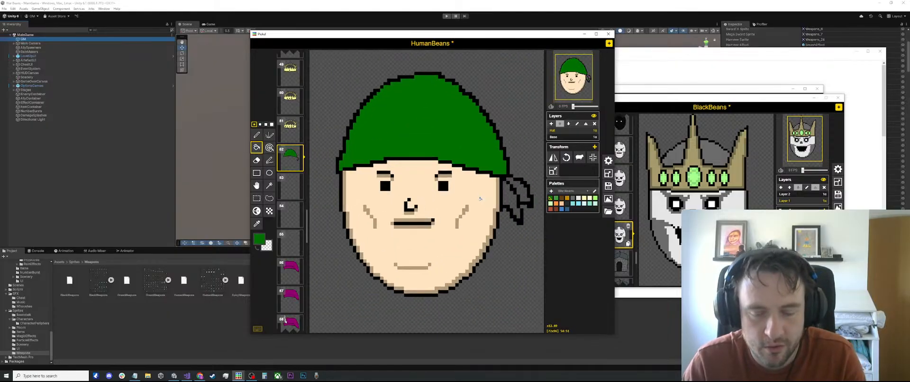
scroll(480, 198, "up", 1)
key("p")
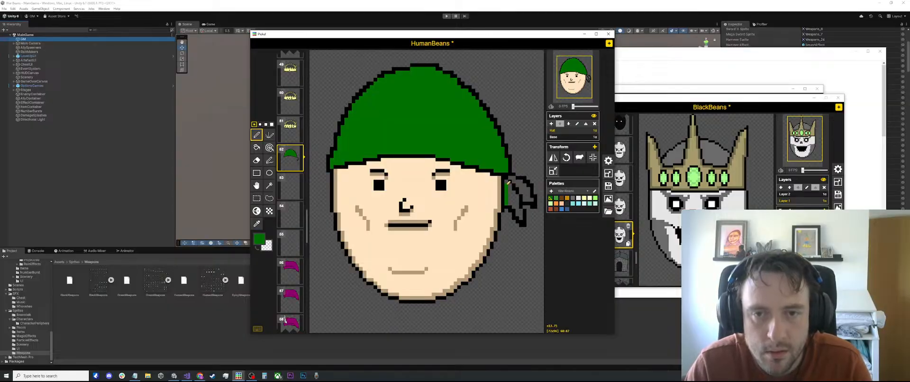
key("b")
left_click(511, 189)
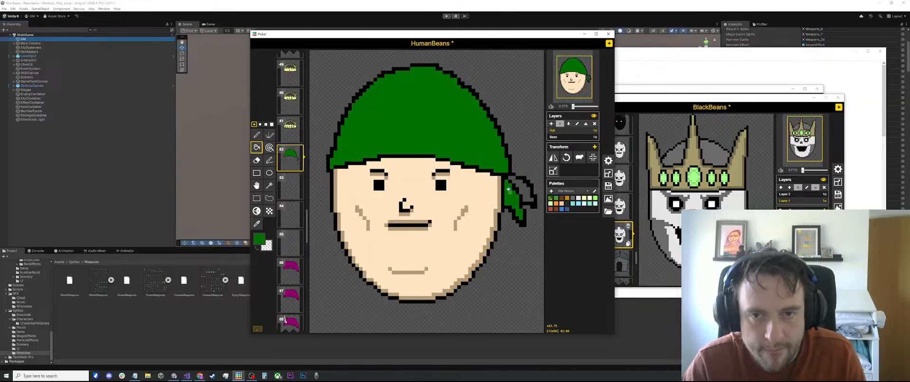
scroll(496, 202, "down", 2)
scroll(496, 201, "up", 3)
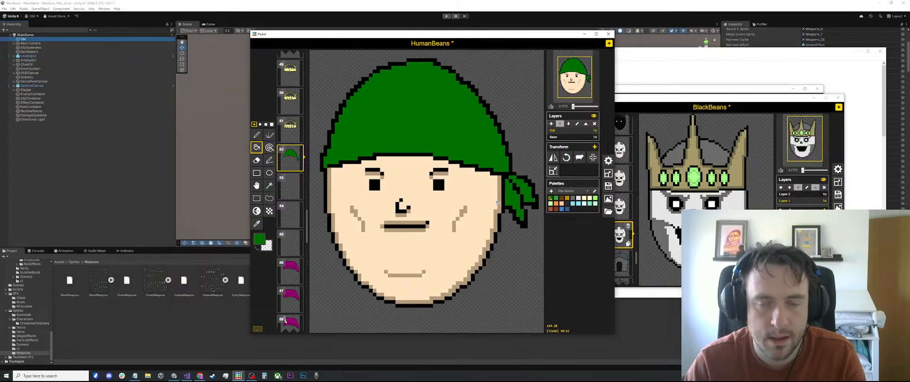
Clean up the edge pixels of the bandana's tails and crown on frame 52 with the Pen and Eraser tools
key("e")
key("o")
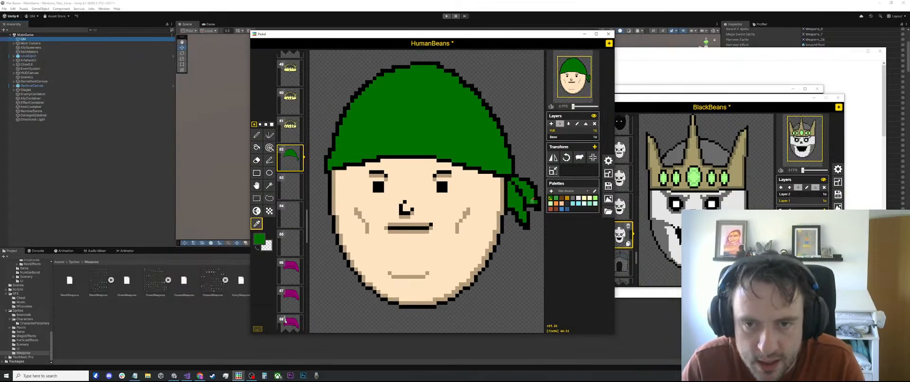
key("p")
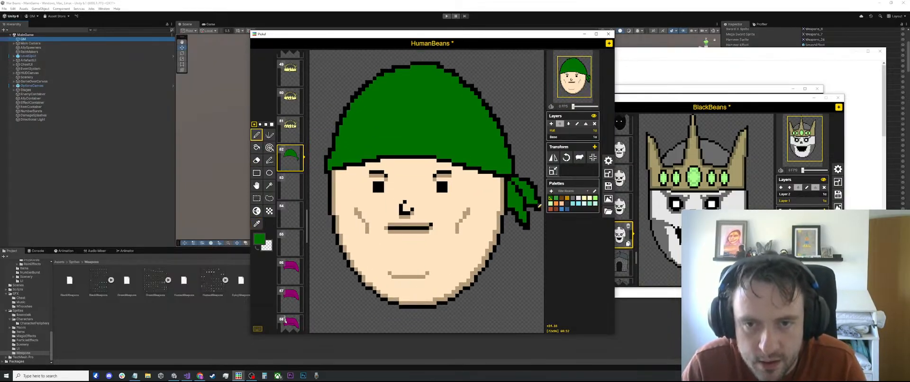
key("e")
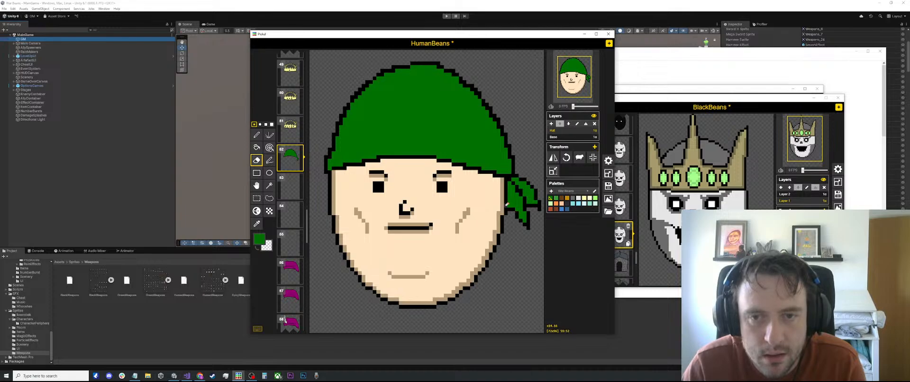
scroll(469, 180, "down", 1)
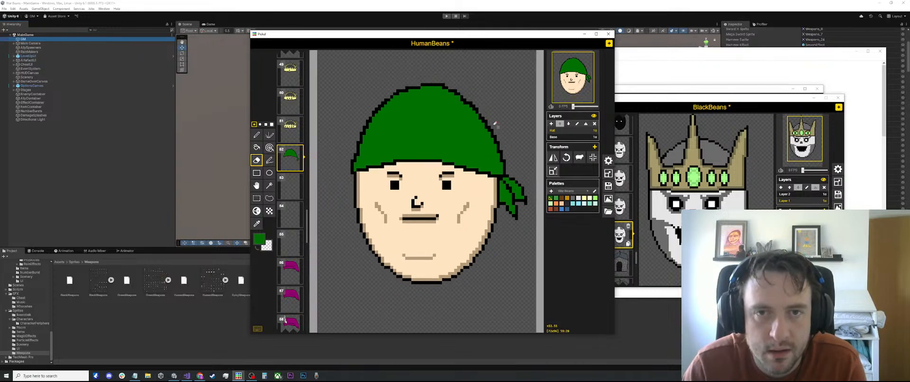
scroll(421, 73, "up", 1)
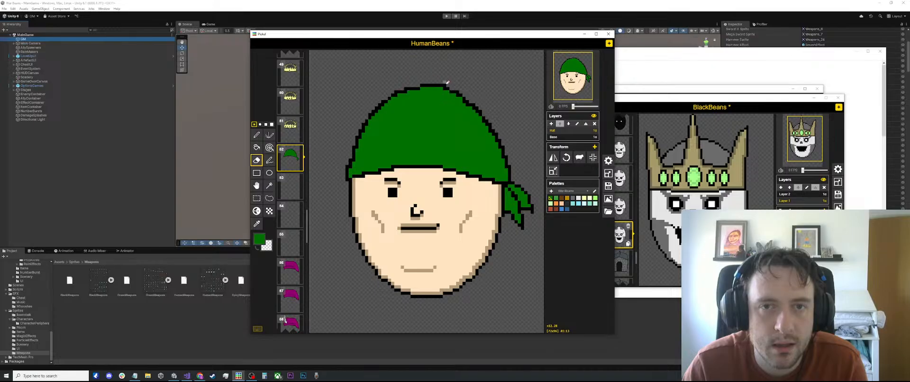
scroll(501, 88, "down", 2)
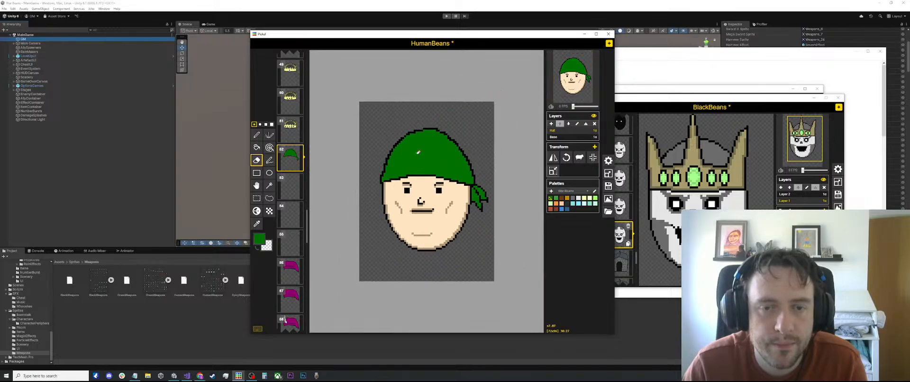
scroll(418, 152, "up", 2)
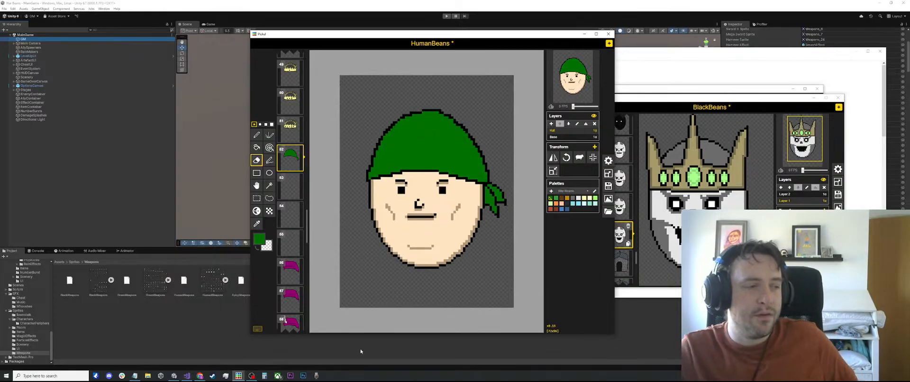
Recolour the bandana's crown and tails on frame 52 from the palette's dark blue, replacing all matching green pixels
left_click(561, 209)
left_click(565, 209)
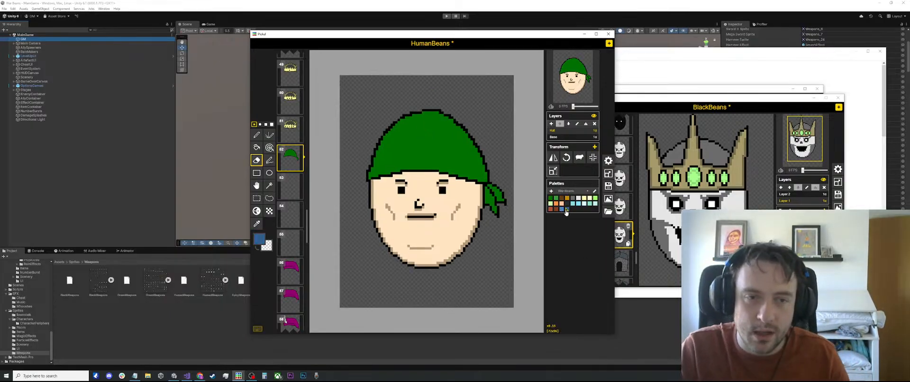
key("a")
left_click(407, 140)
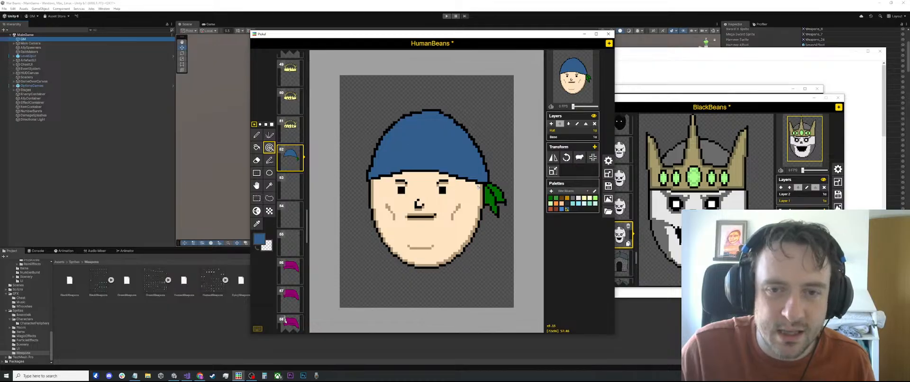
left_click(486, 190)
scroll(484, 190, "up", 1)
scroll(483, 191, "down", 2)
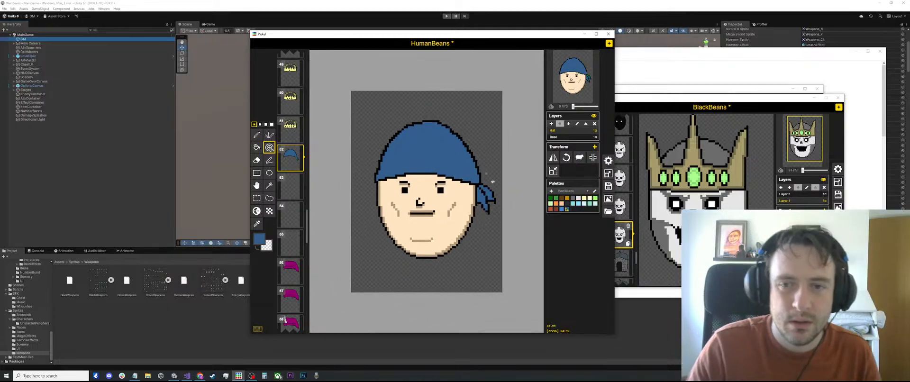
Recolour the whole bandana on frame 52 with the palette's lighter blue
left_click(561, 209)
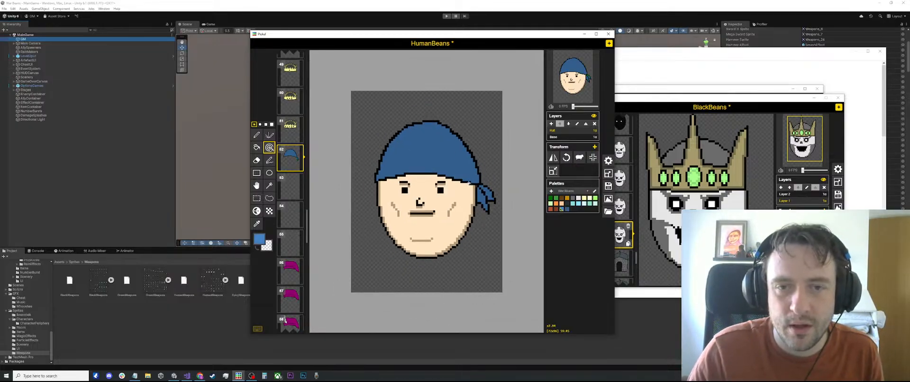
left_click(468, 182)
scroll(466, 185, "down", 4)
scroll(298, 142, "up", 2)
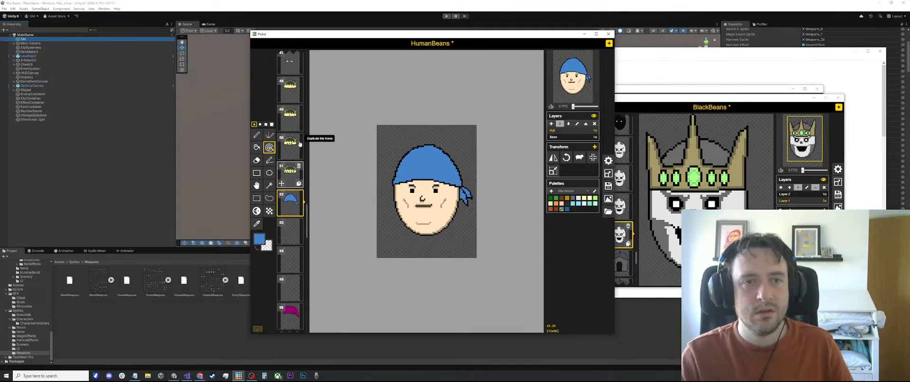
Look through the earlier helmet frames for reference, up to about frame 27, and return to frame 52
scroll(296, 147, "up", 6)
scroll(308, 162, "up", 1)
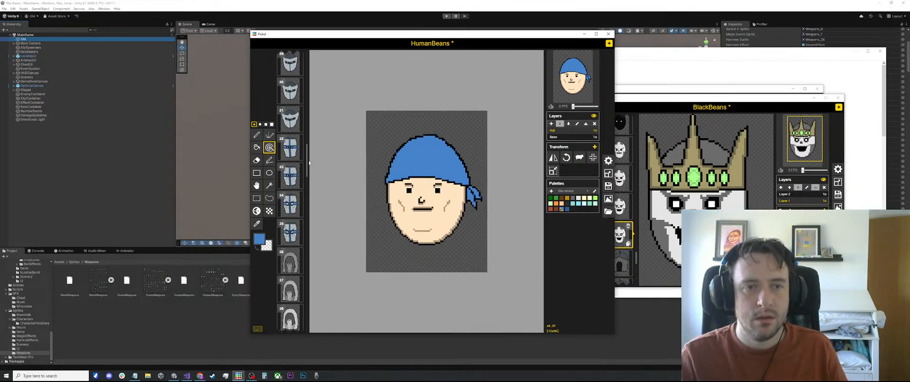
scroll(290, 175, "up", 1)
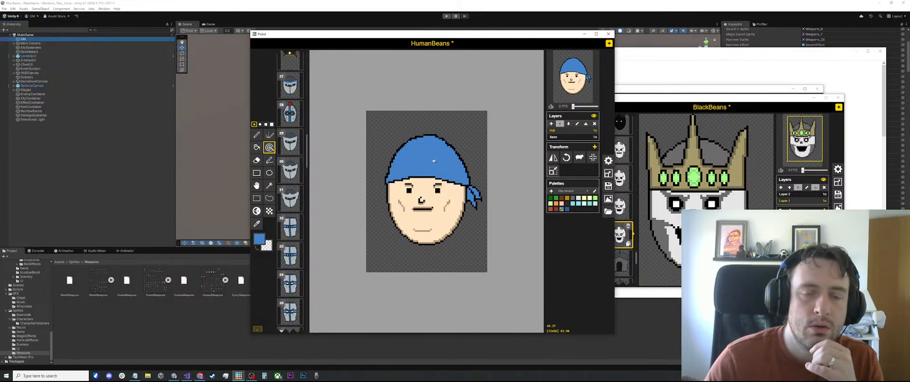
scroll(453, 170, "up", 1)
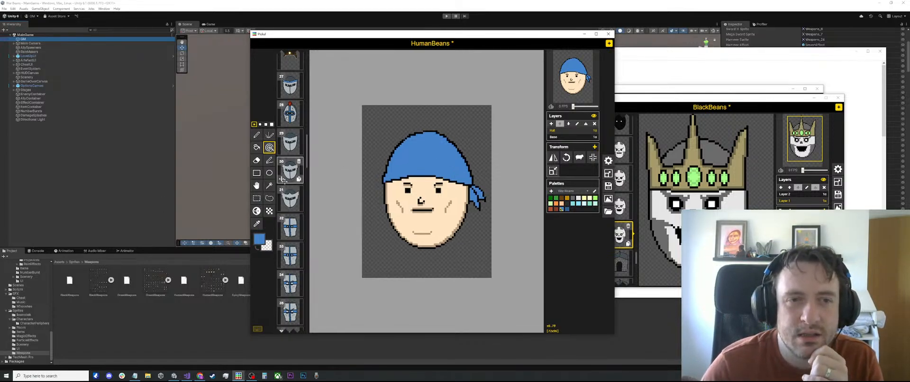
scroll(291, 178, "down", 5)
scroll(292, 174, "down", 3)
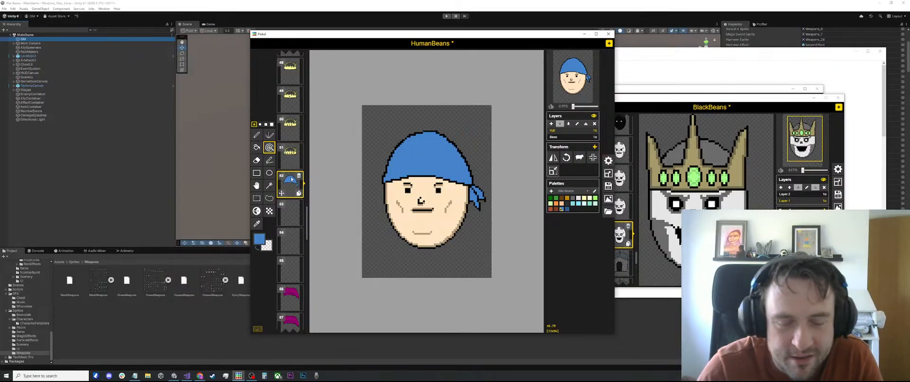
Pick black from the bandana's outline and draw jagged hair outlines beneath both sides of the bandana on frame 52
scroll(426, 195, "up", 5)
key("o")
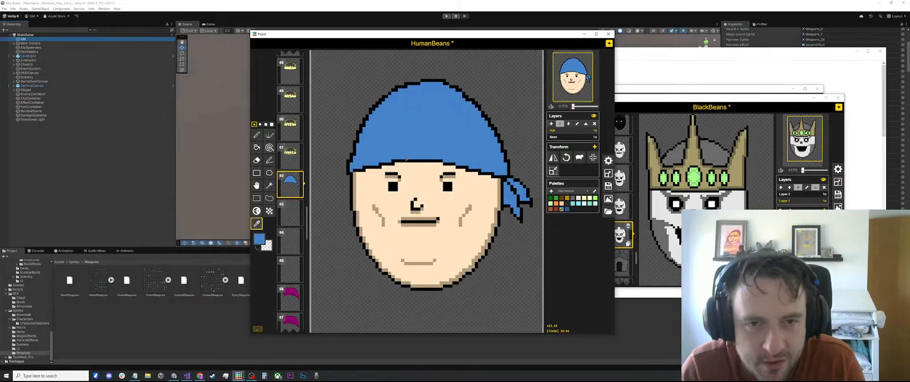
scroll(407, 159, "up", 1)
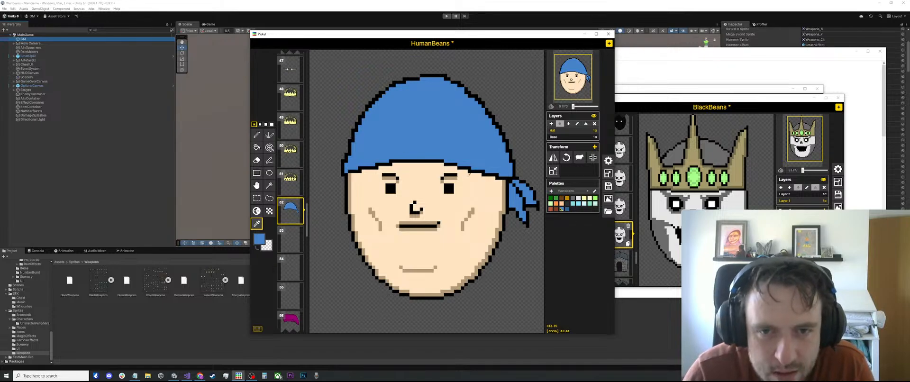
left_click(507, 137)
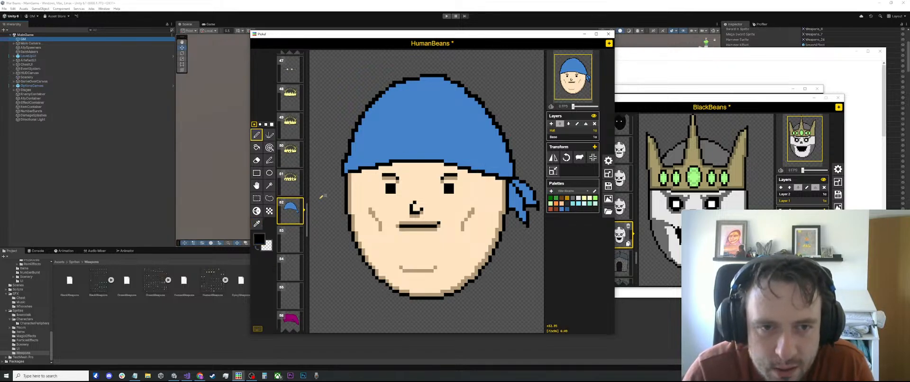
key("p")
mouse_move(343, 176)
left_mouse_down()
mouse_move(344, 186)
mouse_move(359, 186)
mouse_move(382, 166)
left_mouse_up()
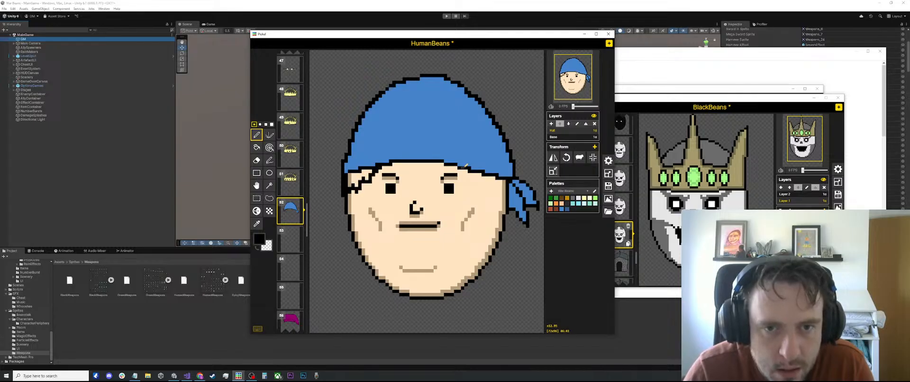
mouse_move(467, 167)
left_mouse_down()
mouse_move(481, 192)
mouse_move(498, 193)
mouse_move(508, 180)
mouse_move(487, 194)
mouse_move(503, 198)
mouse_move(506, 181)
left_mouse_up()
key("ctrl+z")
key("ctrl+z")
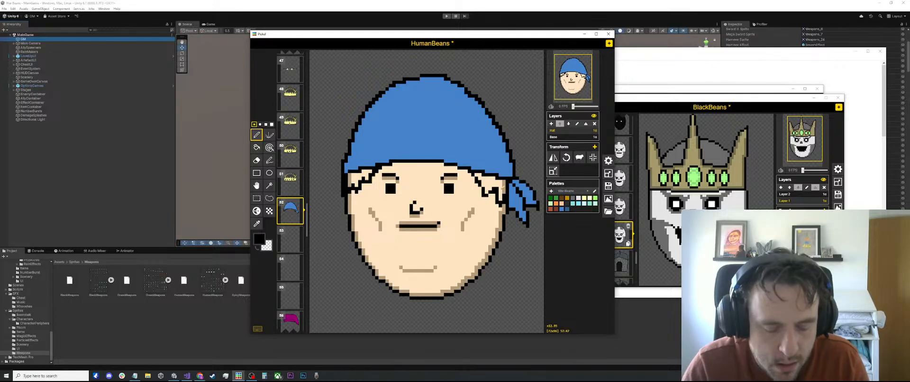
Close the gap in the hair outline beside the bandana's tails and fill the hair on both sides brown from the palette
key("b")
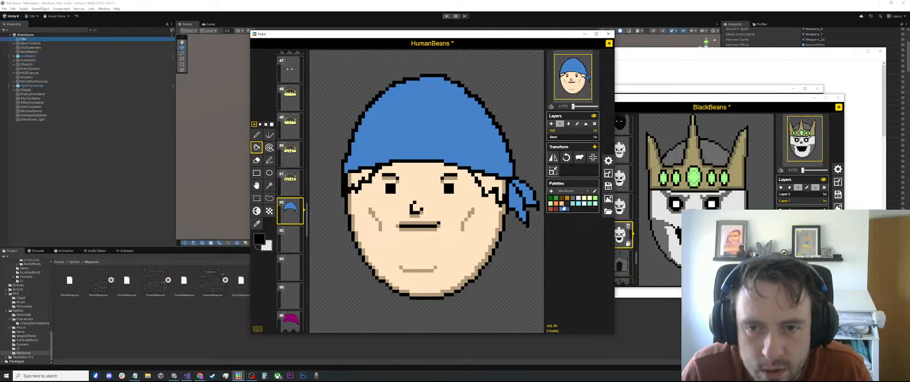
left_click(562, 198)
left_click(481, 180)
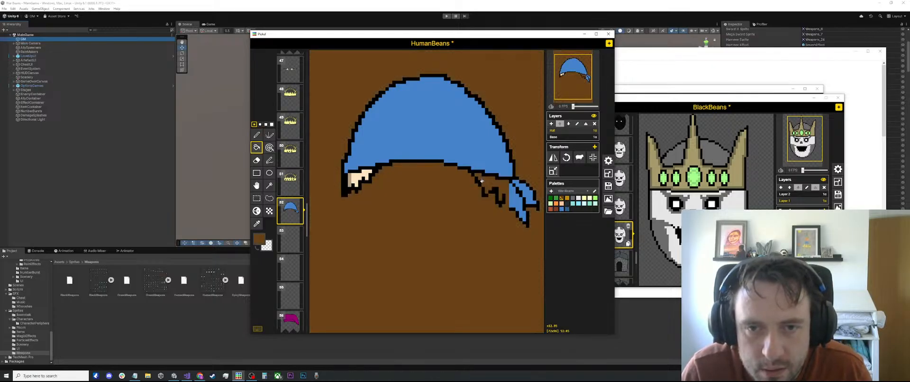
key("ctrl+z")
key("p")
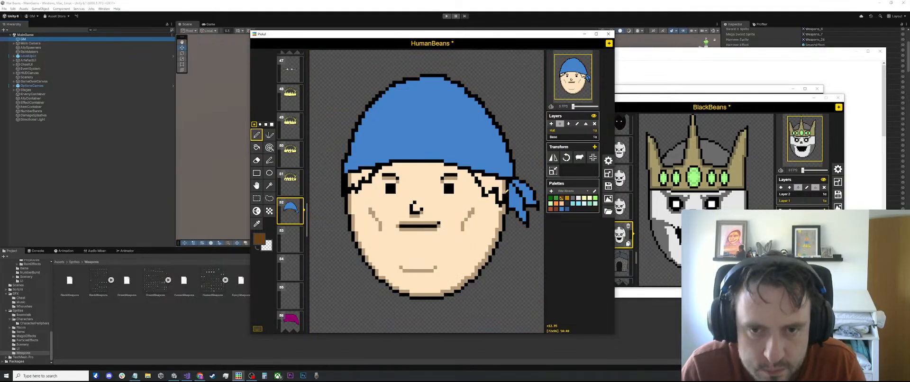
key("b")
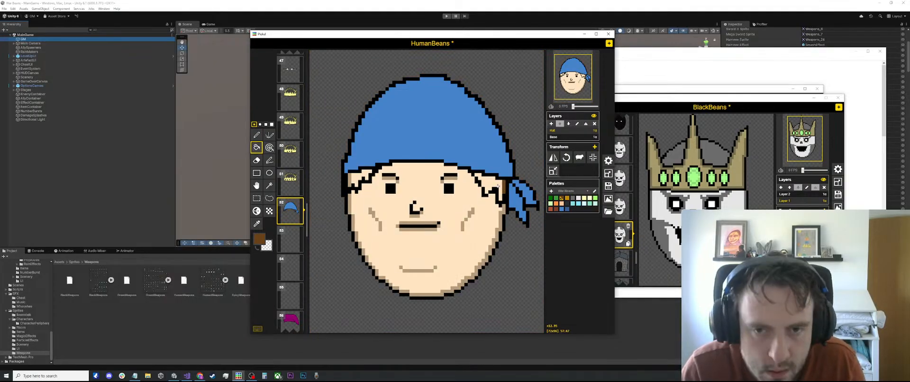
left_click(495, 183)
left_click(360, 171)
scroll(374, 167, "down", 2)
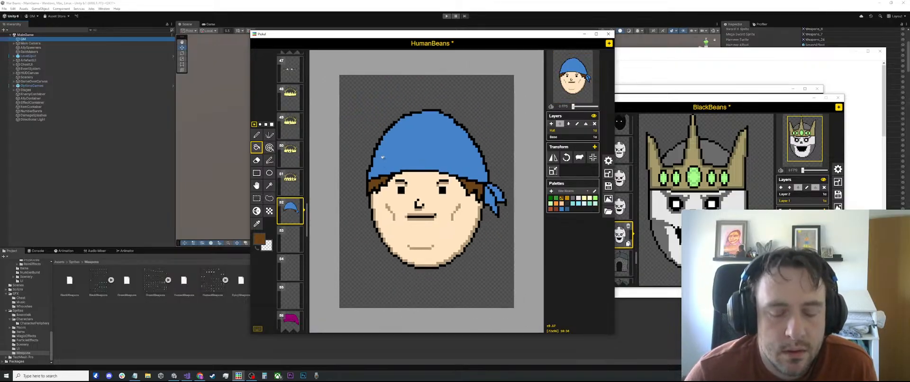
Choose the palette's darker blue as the Pen colour for shading the bandana
scroll(382, 157, "up", 1)
key("o")
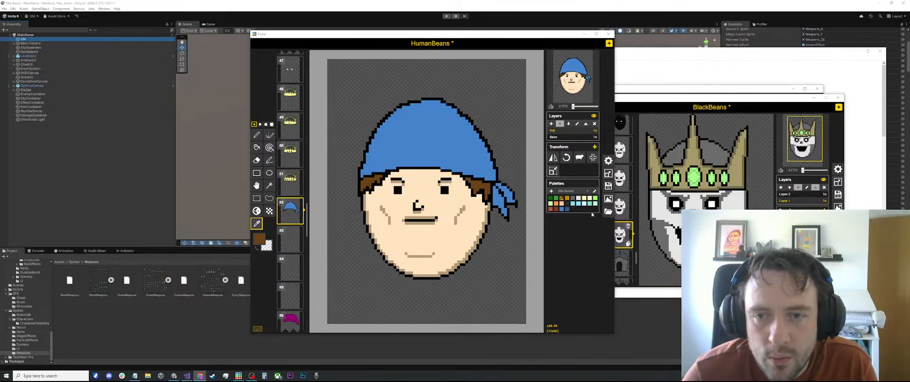
left_click(567, 208)
key("p")
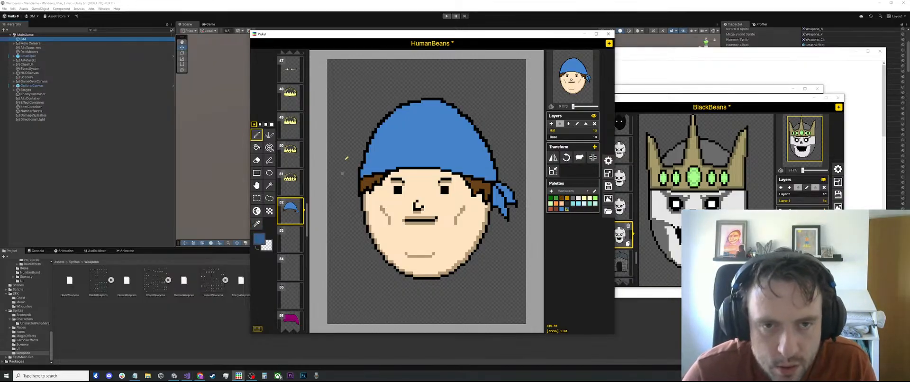
Try several darker-blue fold lines along the bandana's lower edge, undoing each one
mouse_move(373, 166)
left_mouse_down()
mouse_move(432, 156)
mouse_move(460, 163)
left_mouse_up()
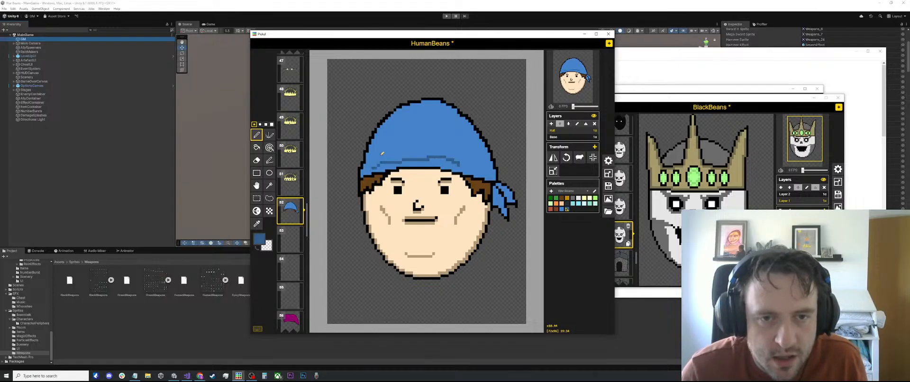
key("ctrl+z")
left_click_drag(371, 168, 424, 159)
key("ctrl+z")
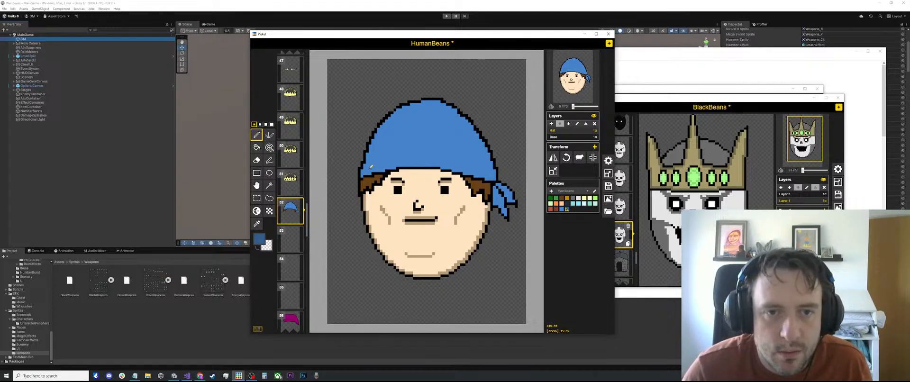
left_click_drag(371, 167, 474, 168)
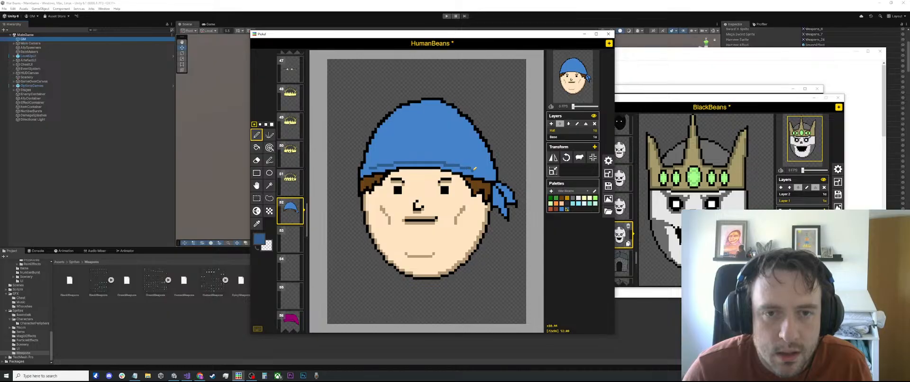
key("ctrl+z")
Try curved darker-blue fold lines across the upper crown of the bandana, undoing each one
scroll(422, 185, "up", 1)
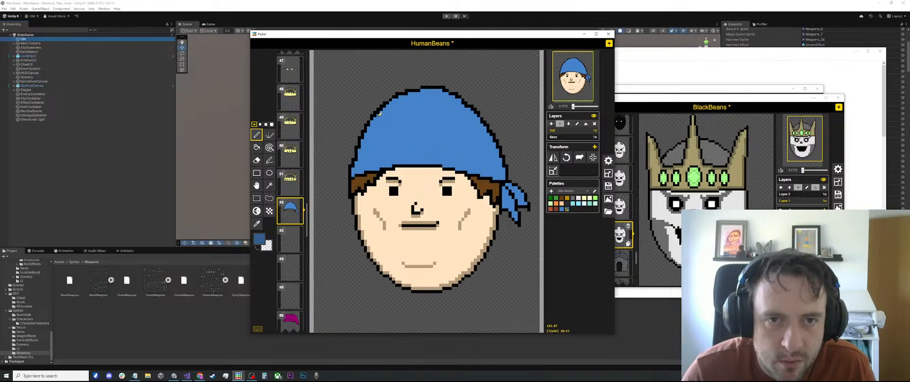
left_click_drag(373, 122, 430, 105)
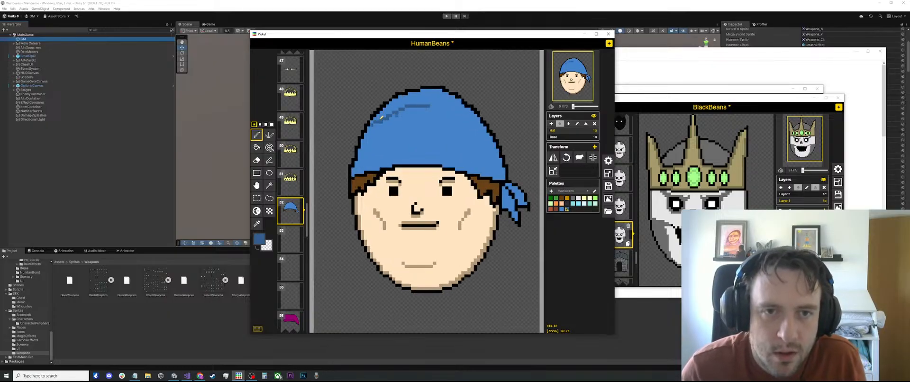
key("ctrl+z")
mouse_move(374, 122)
left_mouse_down()
mouse_move(424, 105)
mouse_move(455, 118)
left_mouse_up()
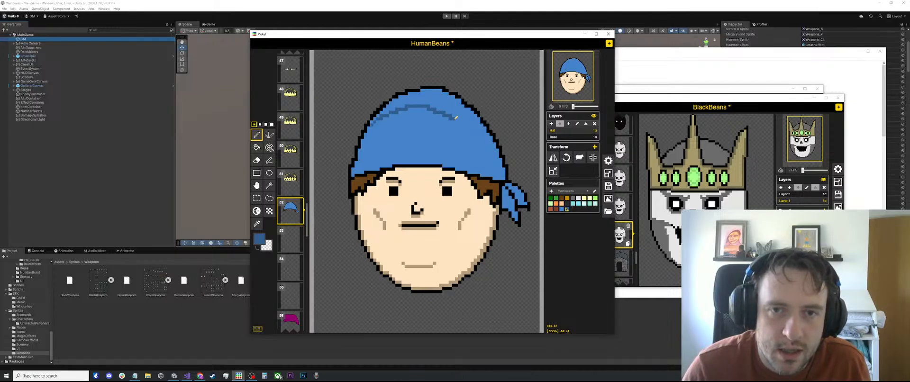
key("ctrl+z")
left_click_drag(374, 119, 411, 109)
key("ctrl+z")
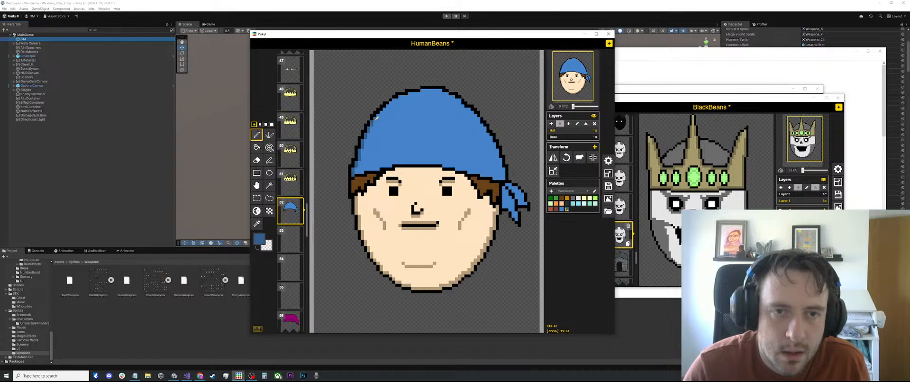
Shade both side edges and the top of the bandana's crown with darker blue, outlining and filling the shadow on the tails' side
key("l")
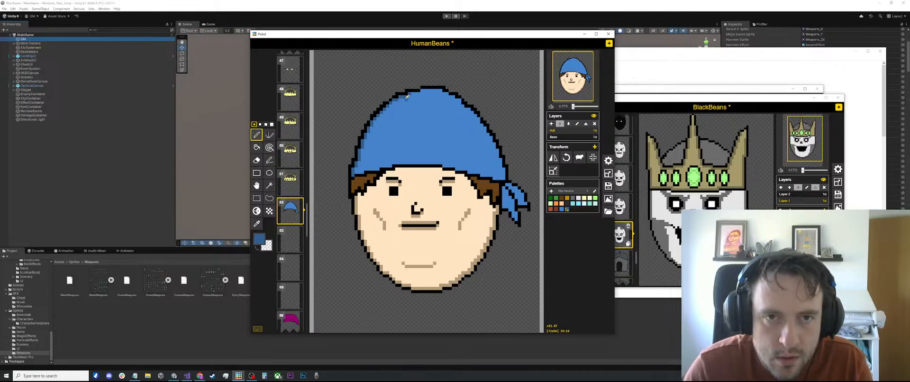
key("p")
mouse_move(410, 94)
left_mouse_down()
mouse_move(474, 120)
mouse_move(493, 170)
left_mouse_up()
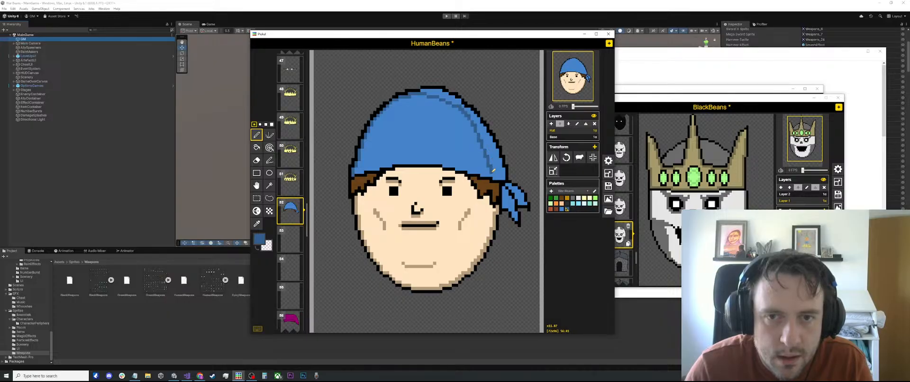
key("b")
left_click(494, 156)
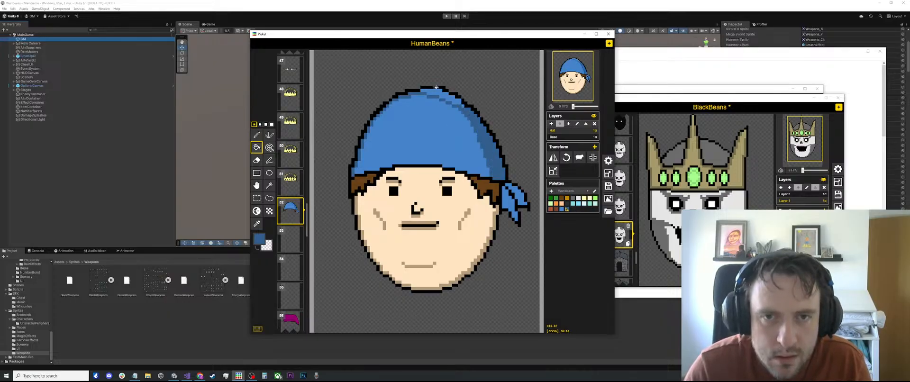
left_click(442, 95)
scroll(442, 95, "down", 2)
scroll(441, 95, "up", 1)
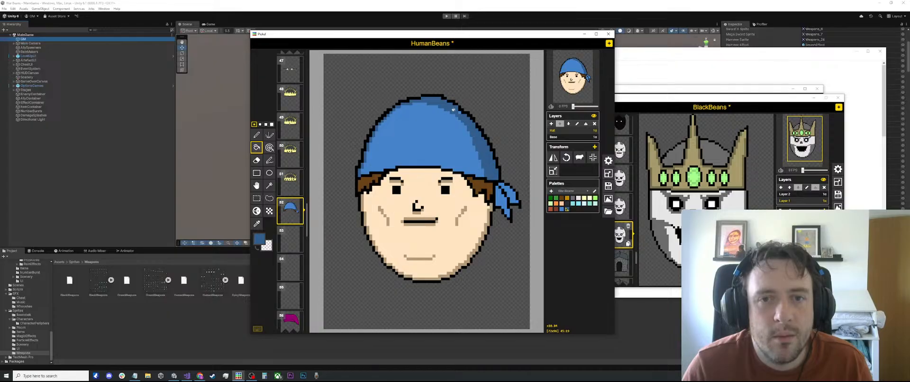
scroll(424, 116, "down", 4)
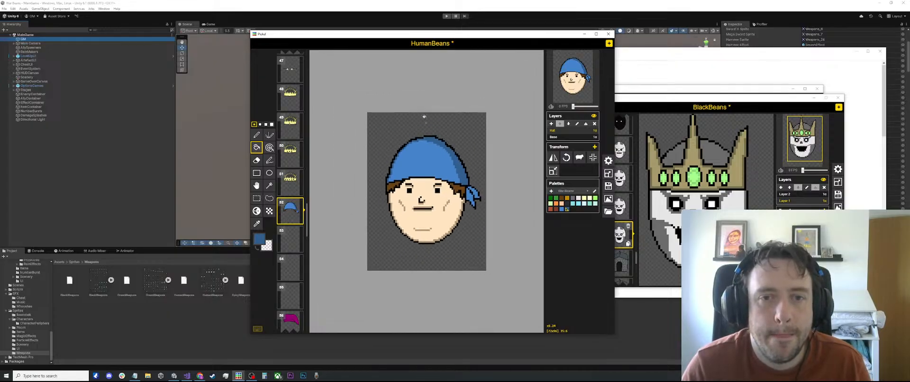
Draw darker-blue shading along the bandana's lower edge above the forehead with the Stroke tool
scroll(424, 116, "up", 4)
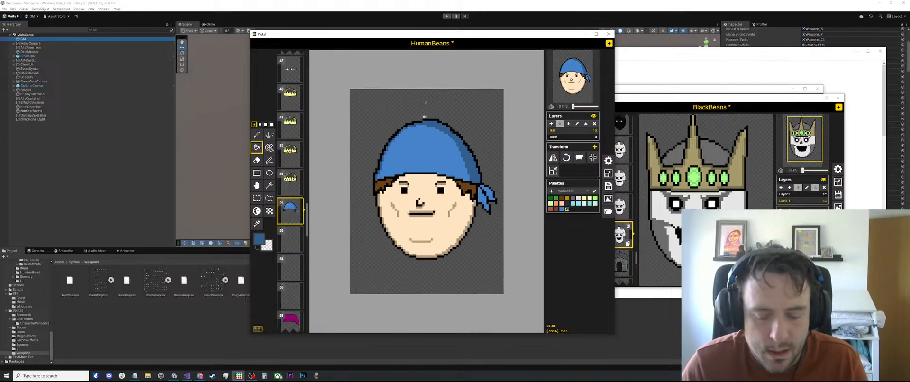
key("l")
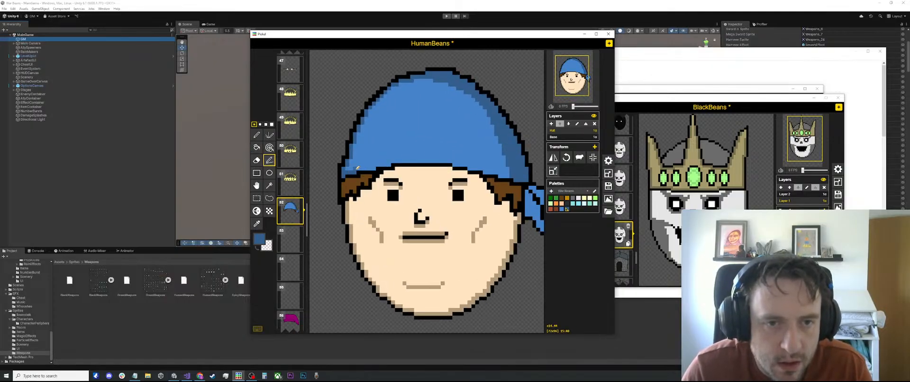
mouse_move(353, 167)
left_mouse_down()
mouse_move(455, 160)
mouse_move(496, 169)
left_mouse_up()
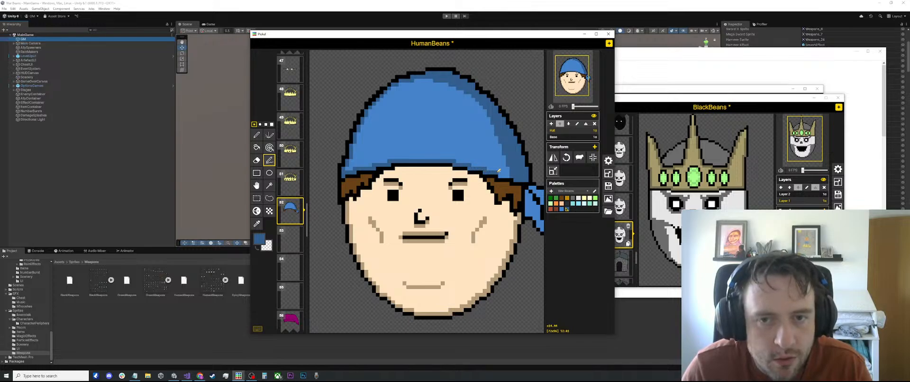
scroll(507, 174, "down", 2)
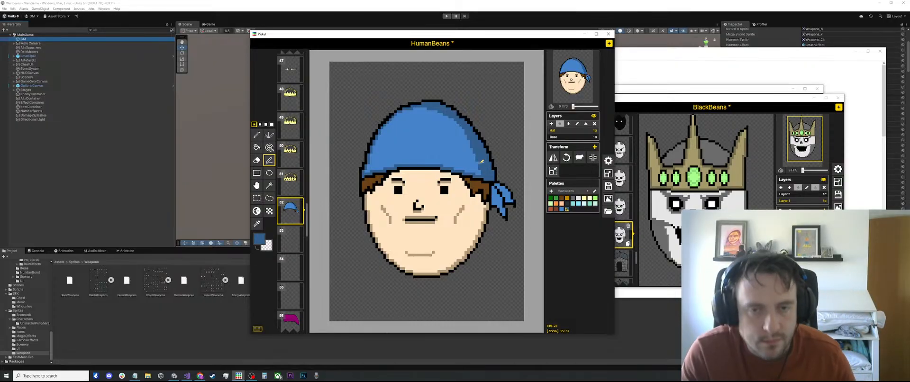
Switch to the BlackBeans sprite window
key("o")
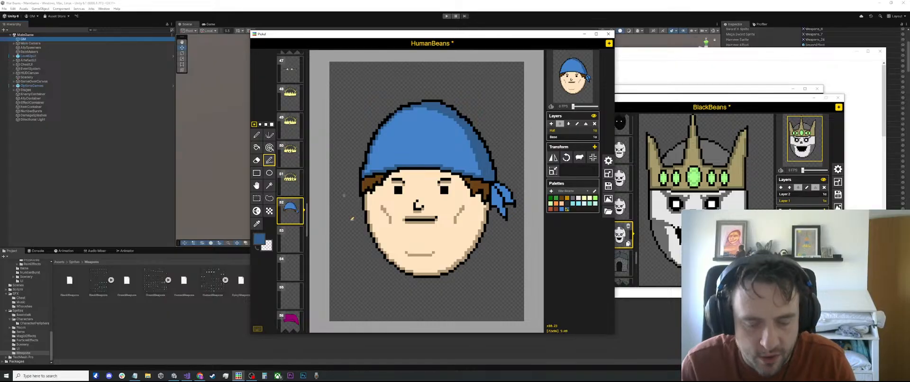
scroll(483, 162, "up", 3)
scroll(489, 189, "down", 3)
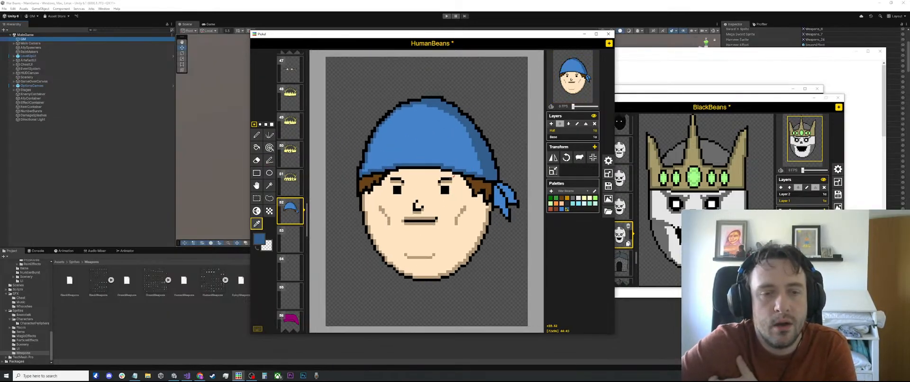
left_click(691, 96)
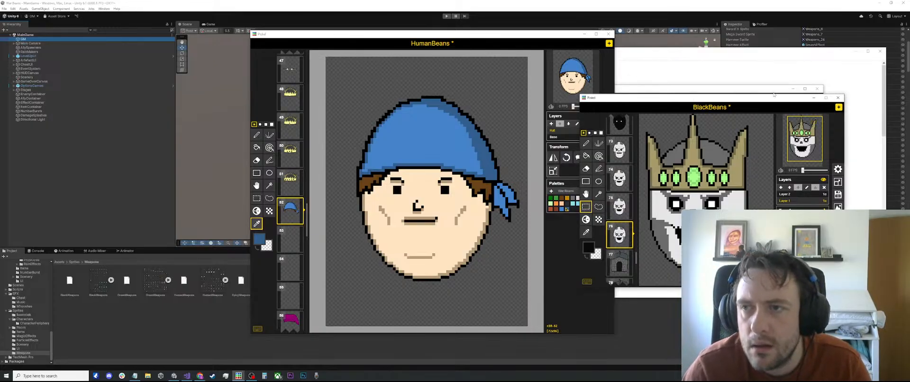
Open the GreenWeapons sprite file from the Sprites/Weapons folder in a new Piskel window
left_click(779, 89)
left_click(818, 99)
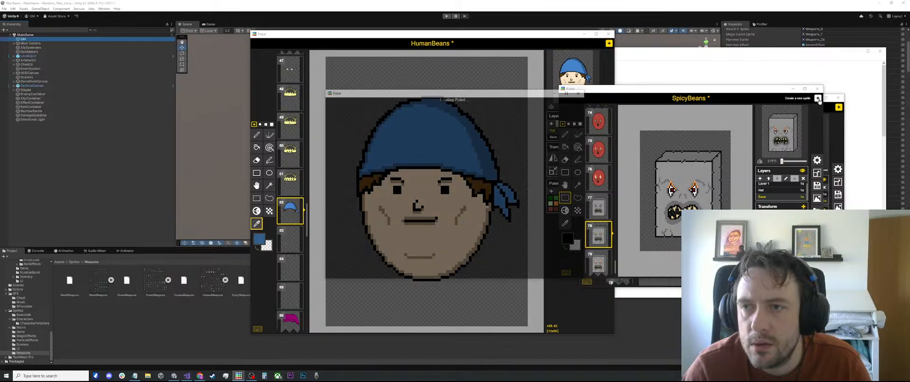
left_click(508, 213)
left_click(528, 163)
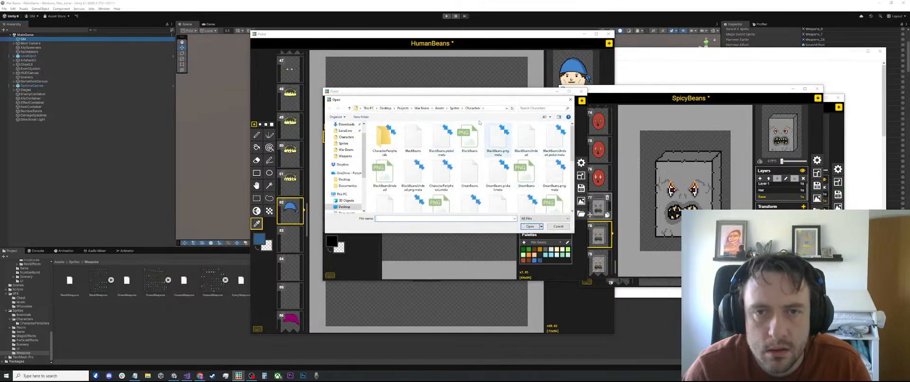
left_click(455, 108)
double_click(413, 170)
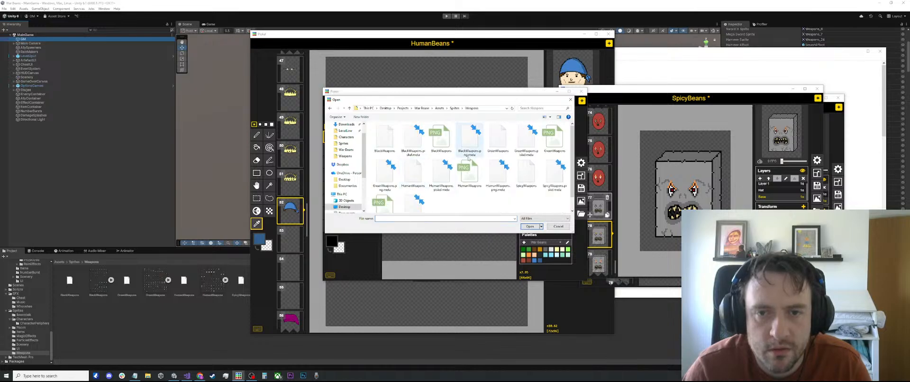
double_click(498, 137)
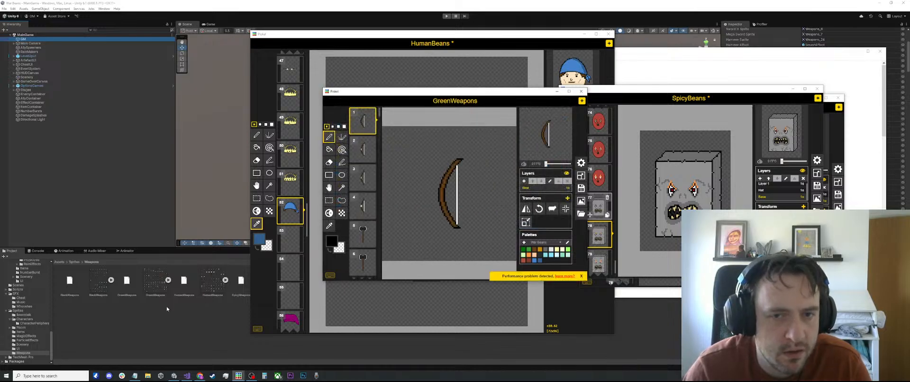
Switch to Unity and look through the individual weapon sprites contained in the GreenWeapons sheet
left_click(120, 323)
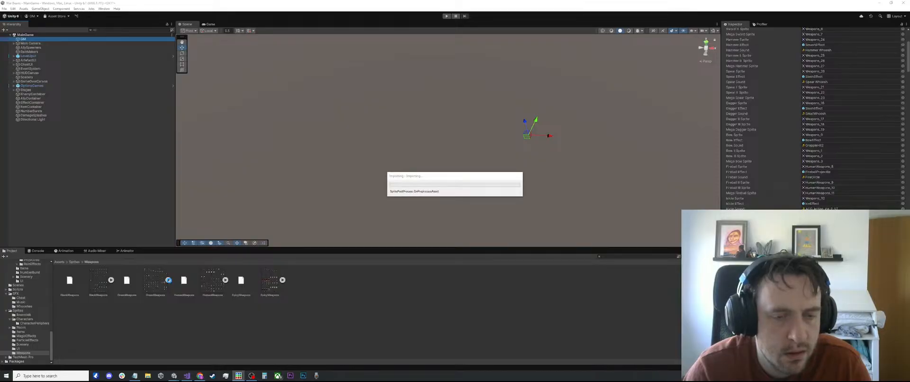
mouse_move(238, 375)
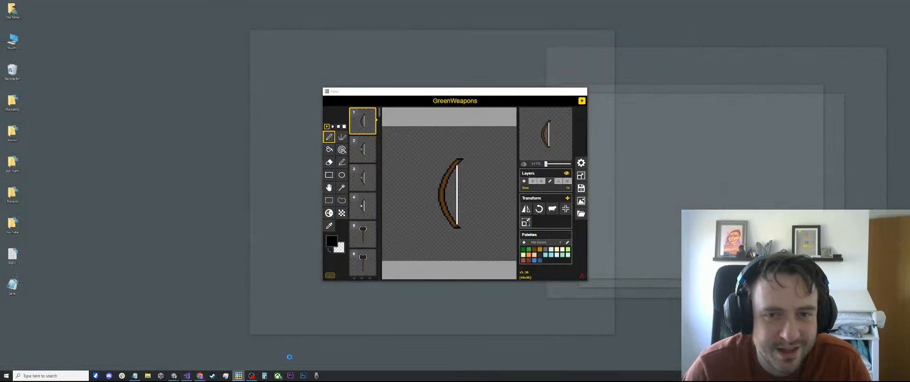
left_click(290, 359)
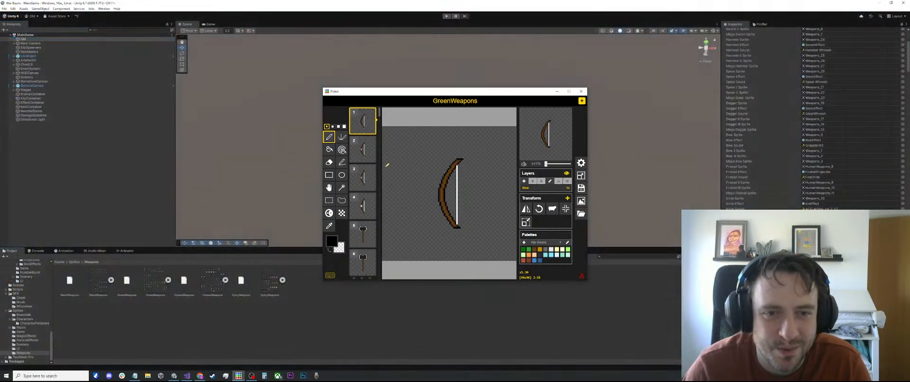
left_click(274, 311)
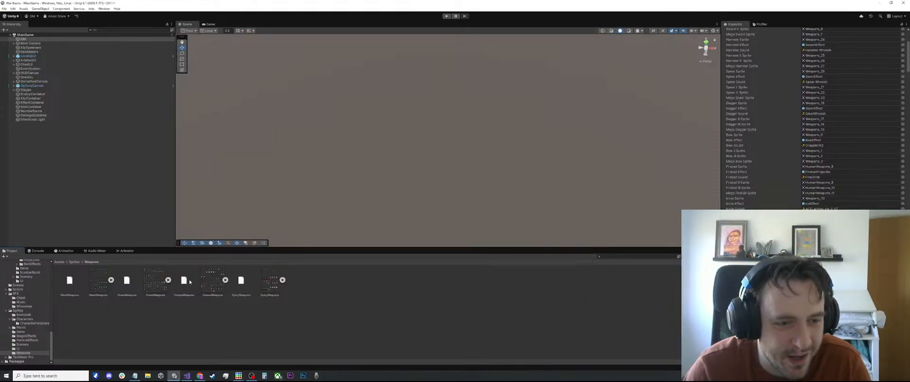
left_click(168, 280)
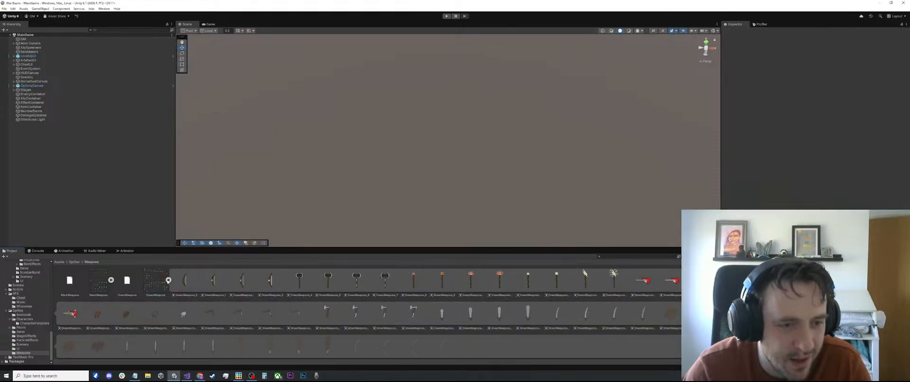
scroll(360, 307, "down", 2)
scroll(362, 307, "down", 1)
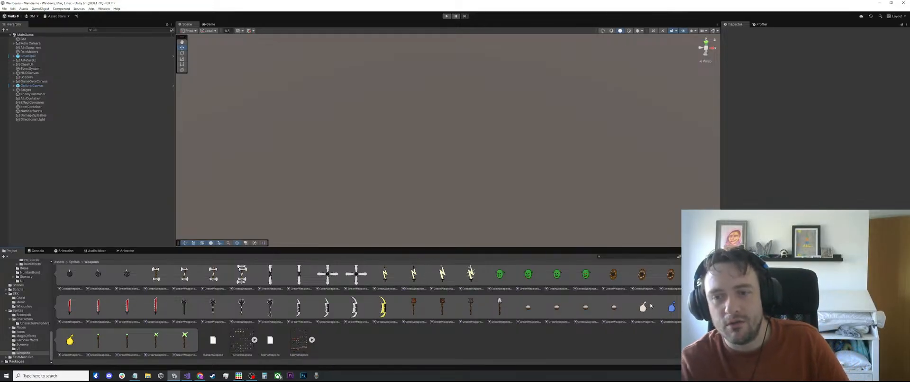
scroll(672, 304, "up", 1)
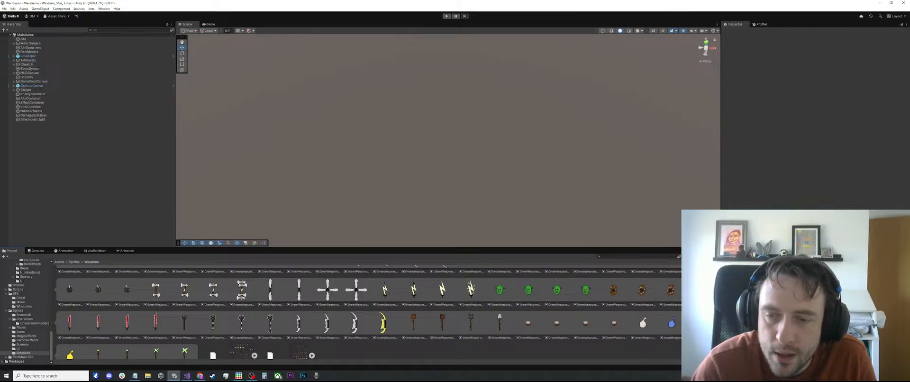
scroll(672, 307, "down", 1)
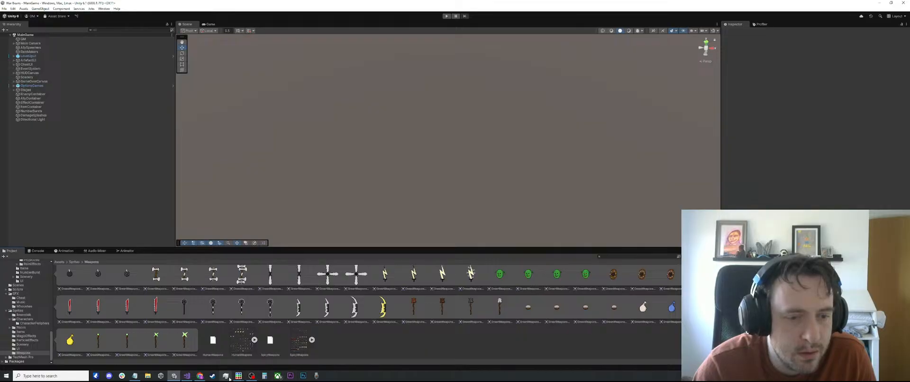
Switch back to the HumanBeans sprite and shade the bandana's tails with darker blue using the fill and pen tools
mouse_move(239, 375)
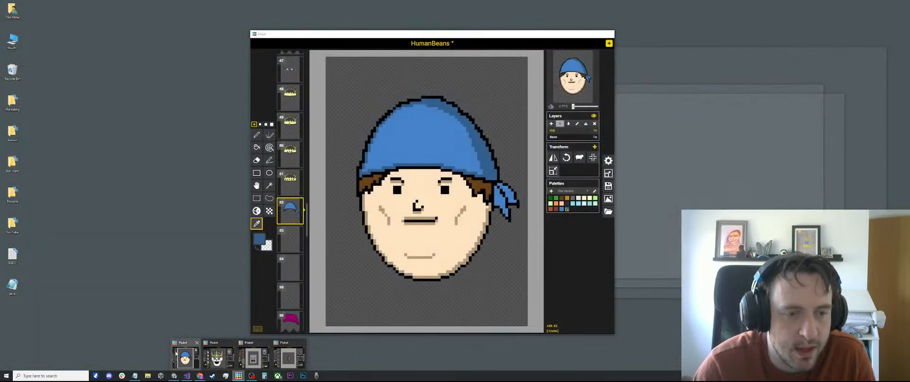
left_click(185, 358)
scroll(543, 205, "up", 1)
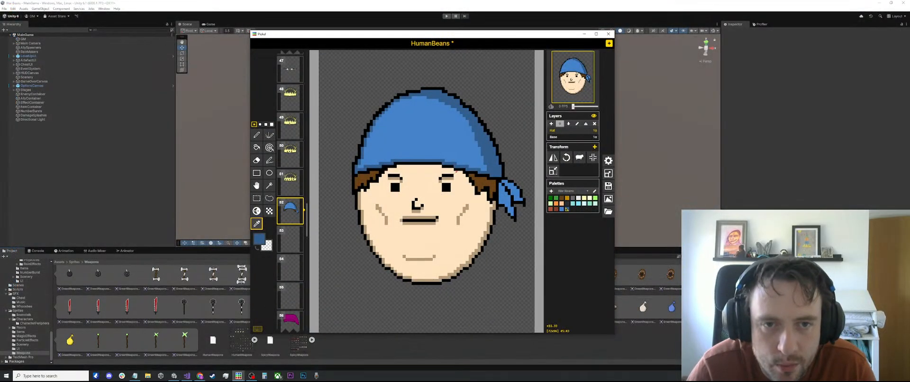
scroll(413, 88, "down", 3)
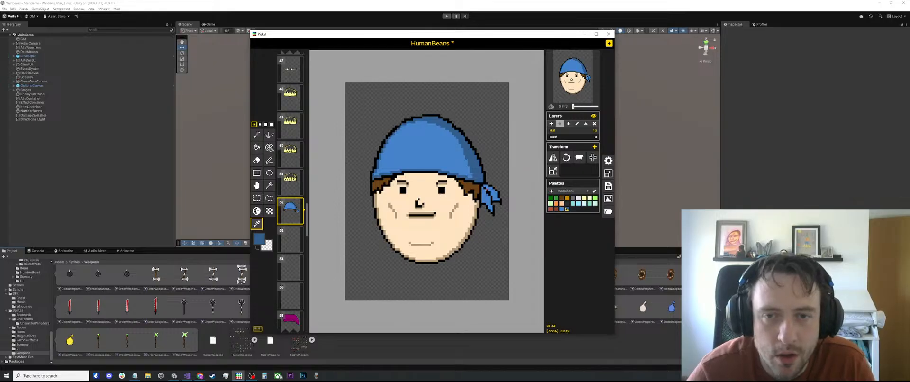
scroll(476, 186, "up", 3)
scroll(488, 173, "up", 4)
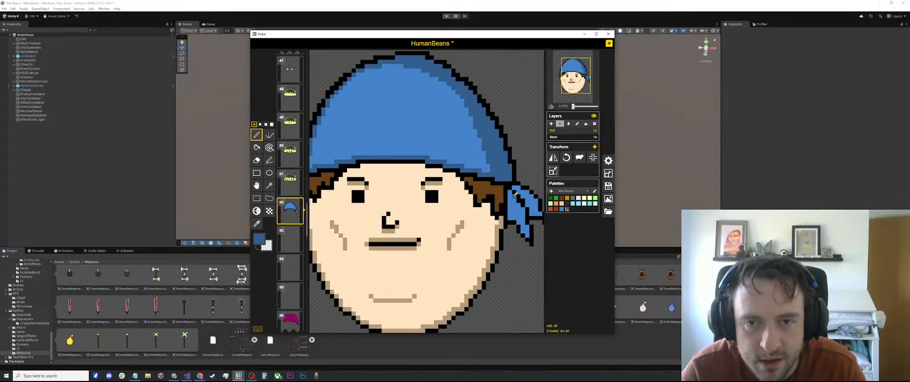
key("p")
key("b")
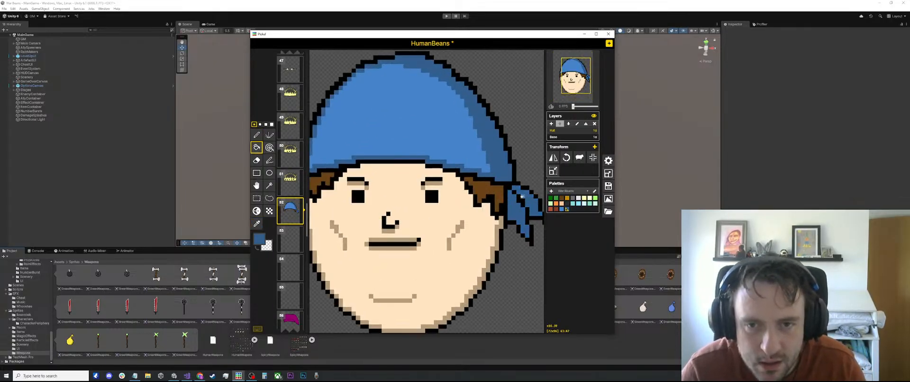
scroll(516, 199, "down", 5)
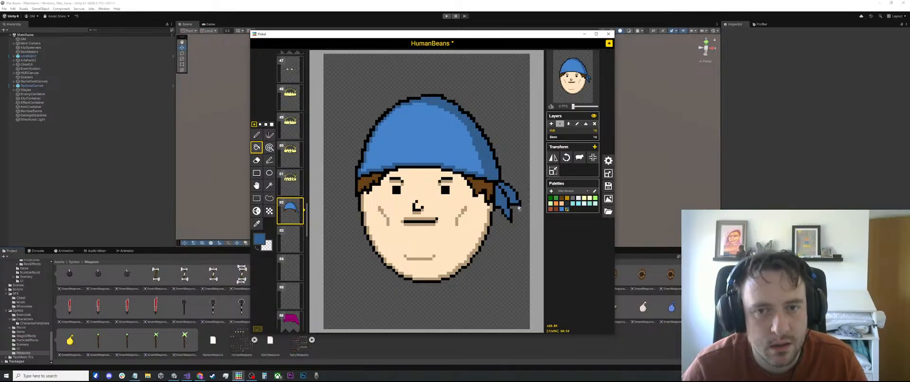
scroll(519, 208, "up", 3)
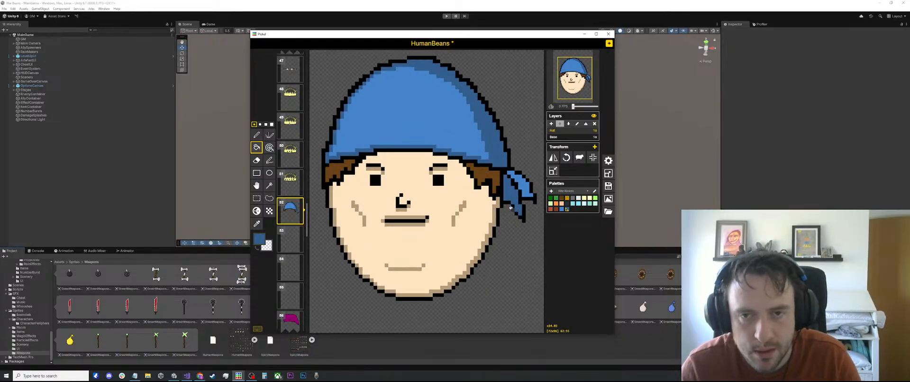
key("p")
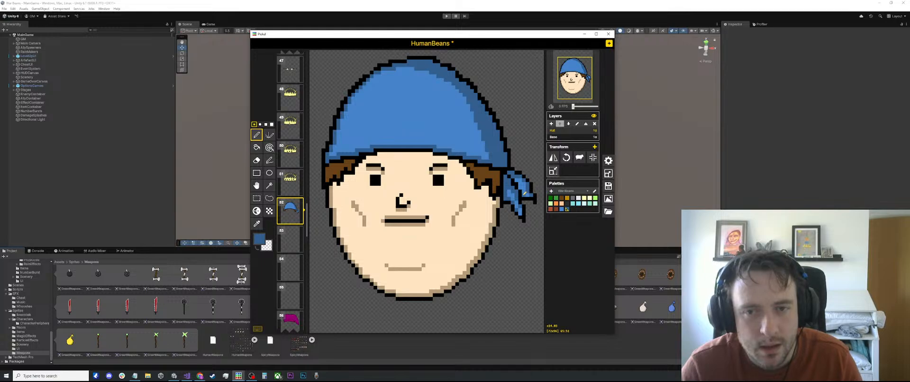
Try long darker-blue fold lines across the lower half of the bandana with the Pen tool, undoing them
mouse_move(432, 122)
left_mouse_down()
mouse_move(403, 102)
mouse_move(355, 111)
left_mouse_up()
key("ctrl+z")
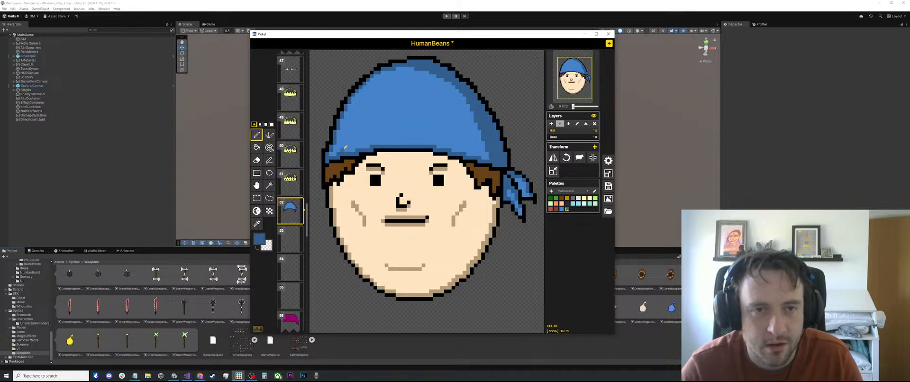
scroll(383, 125, "down", 1)
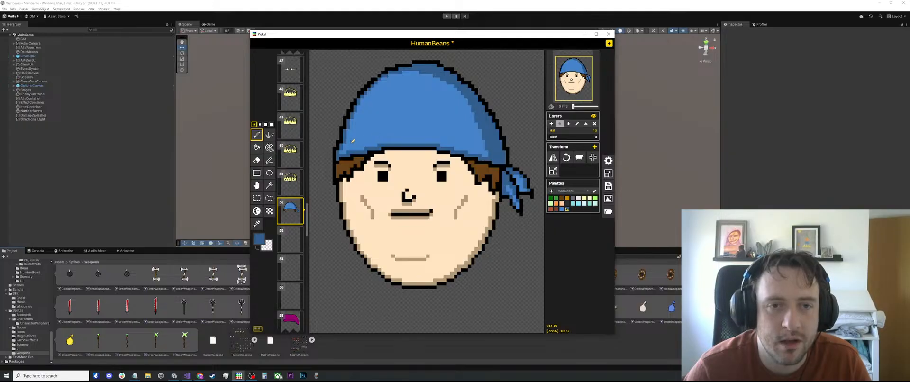
mouse_move(353, 142)
left_mouse_down()
mouse_move(385, 131)
mouse_move(467, 142)
left_mouse_up()
key("ctrl+z")
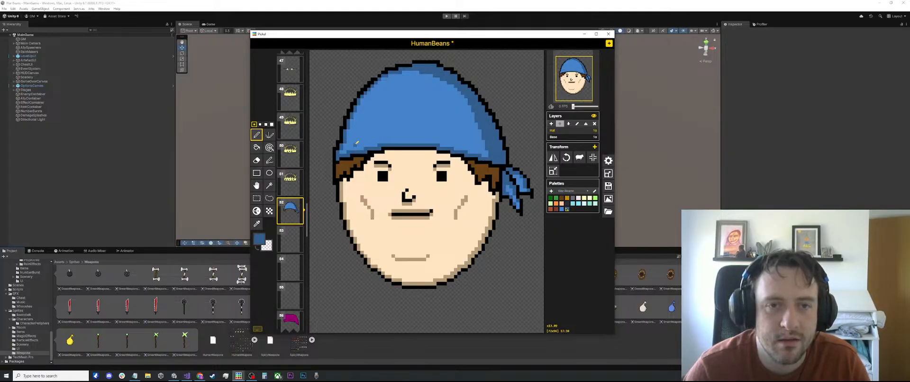
mouse_move(357, 142)
left_mouse_down()
mouse_move(444, 134)
mouse_move(480, 149)
left_mouse_up()
key("ctrl+z")
key("ctrl+z")
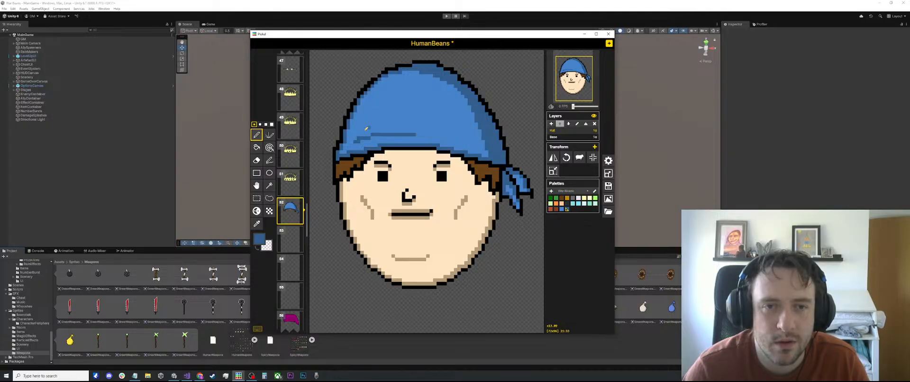
key("ctrl+z")
Draw short, broken darker-blue fold lines above the forehead and across the middle of the bandana
mouse_move(353, 142)
left_mouse_down()
mouse_move(385, 129)
mouse_move(459, 139)
left_mouse_up()
key("ctrl+z")
key("ctrl+z")
left_click_drag(406, 119, 431, 122)
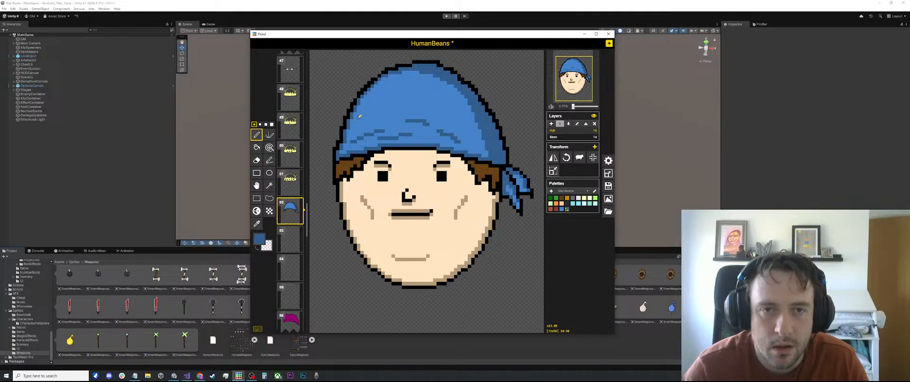
left_click_drag(359, 116, 386, 115)
key("ctrl+z")
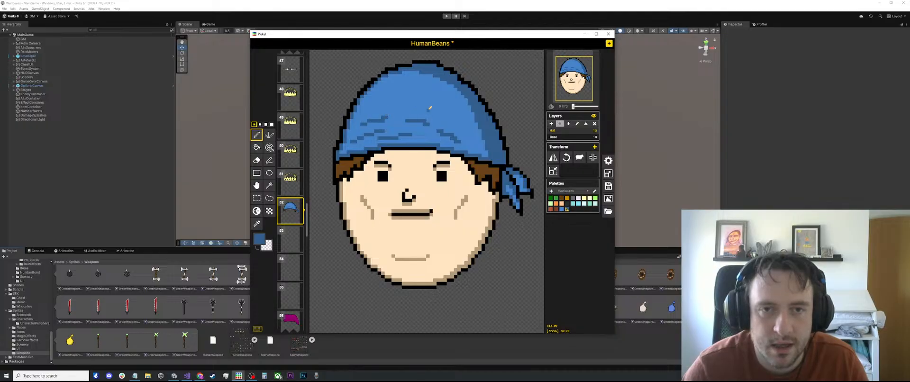
left_click_drag(440, 111, 471, 133)
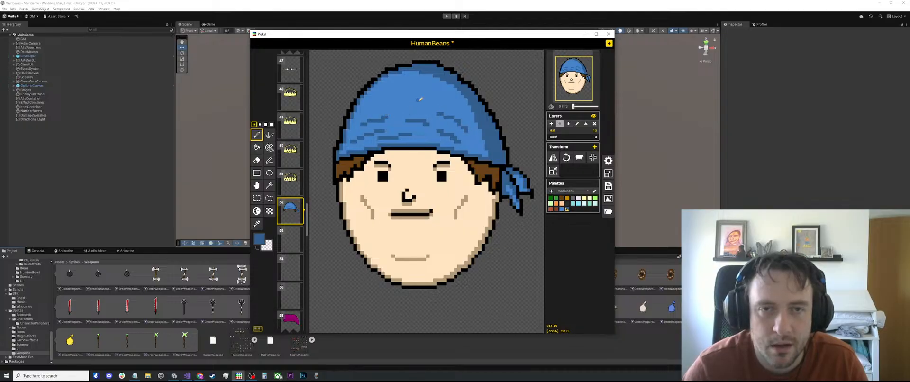
mouse_move(425, 98)
left_mouse_down()
mouse_move(446, 101)
mouse_move(385, 100)
mouse_move(362, 110)
mouse_move(420, 109)
left_mouse_up()
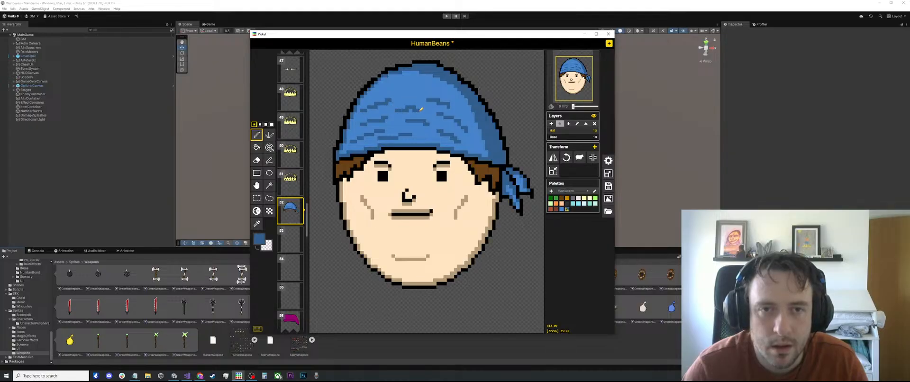
Add short darker-blue fold lines across the bandana's upper crown, undoing misplaced strokes
left_click_drag(413, 86, 447, 93)
key("ctrl+z")
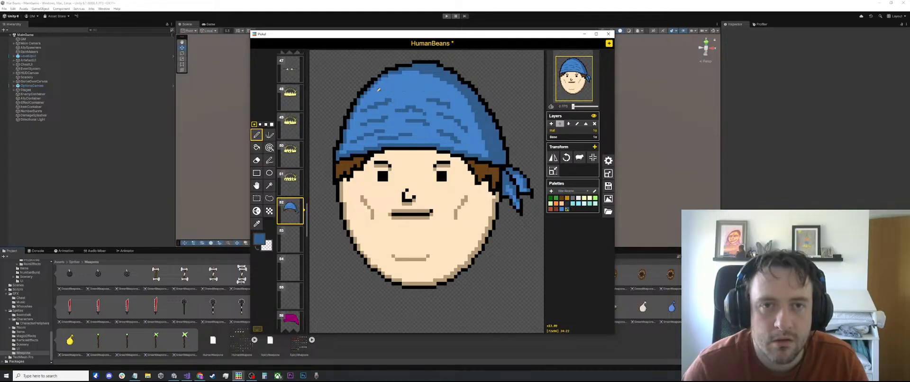
mouse_move(372, 92)
left_mouse_down()
mouse_move(407, 86)
mouse_move(462, 97)
left_mouse_up()
key("ctrl+z")
key("ctrl+z")
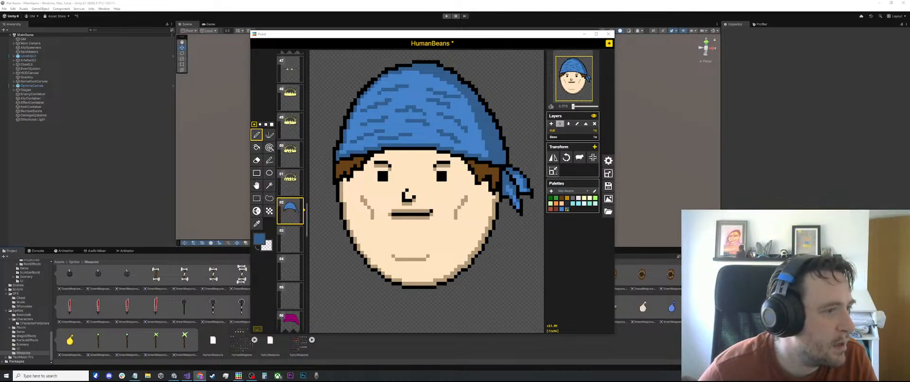
Switch to the browser's Roronoa Zoro image results and enlarge the page to study the green bandana drawing
left_click_drag(0, 266, 331, 107)
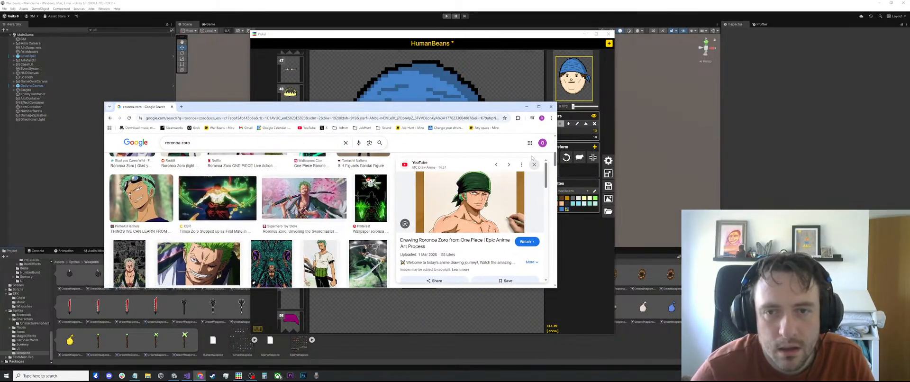
left_click(539, 106)
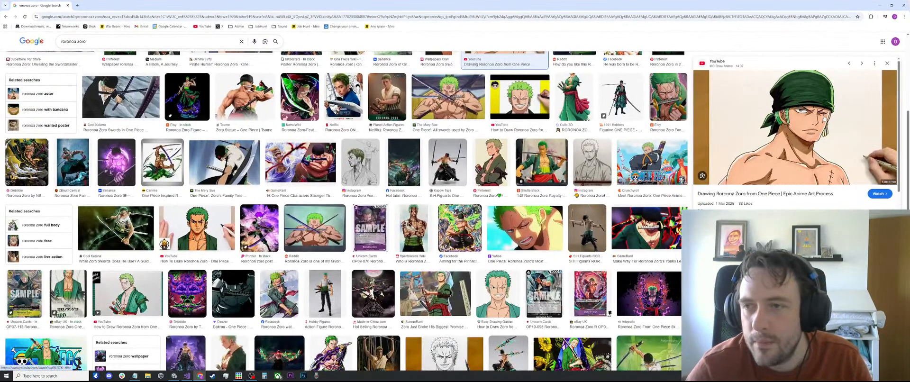
key("ctrl+plus")
key("ctrl+plus")
key("ctrl+plus")
key("ctrl+plus")
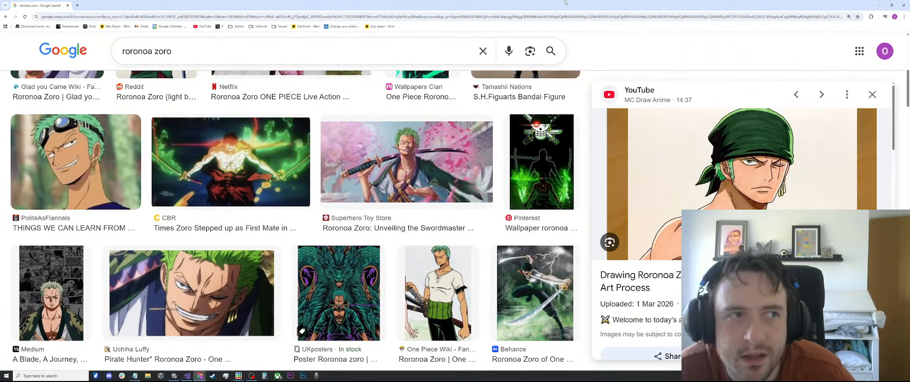
Place the browser with the bandana reference beside the HumanBeans sprite window so both can be viewed together
left_click_drag(454, 5, 61, 64)
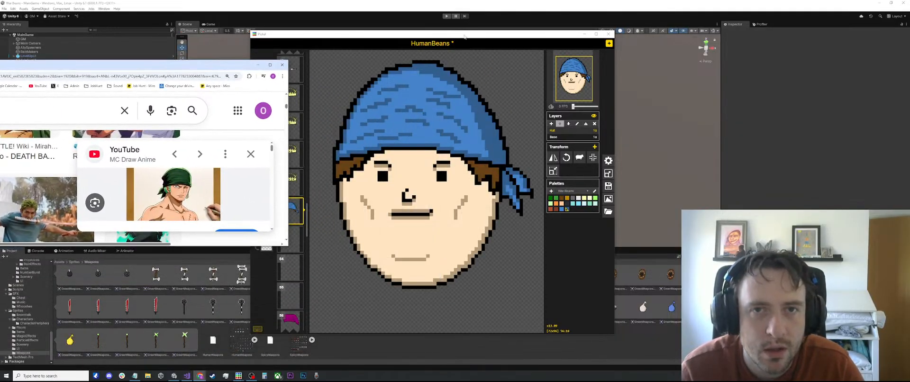
left_click_drag(464, 36, 510, 45)
scroll(518, 121, "up", 2)
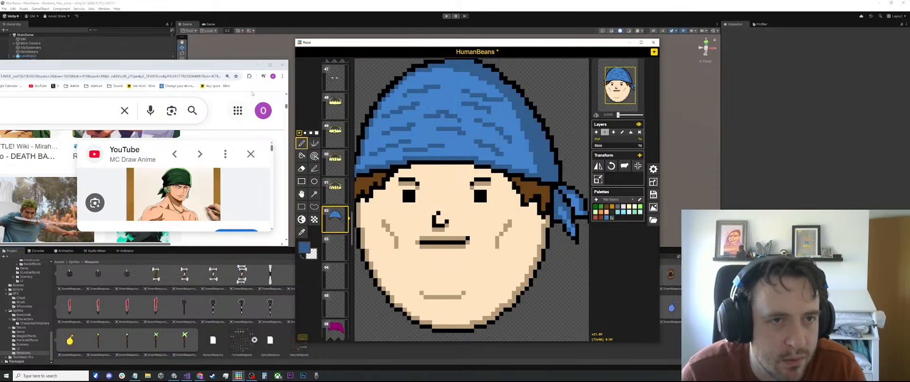
Enlarge the browser window to show the whole bandana reference, and extend the darker-blue shading up the bandana's right side
left_click_drag(242, 247, 243, 367)
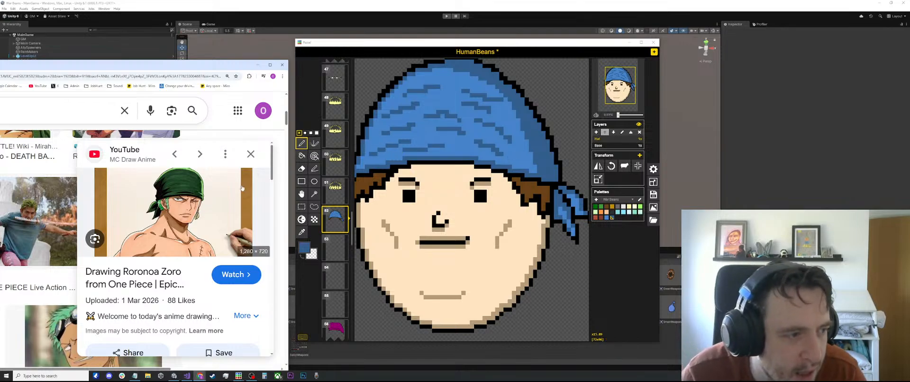
key("i")
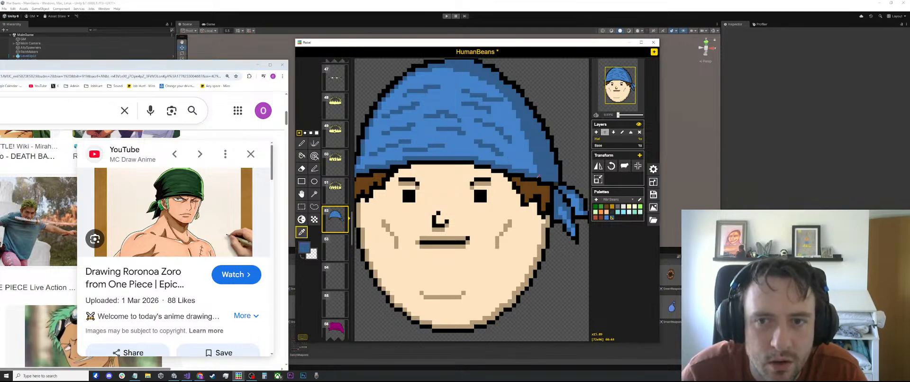
key("p")
mouse_move(537, 159)
left_mouse_down()
mouse_move(515, 144)
mouse_move(528, 148)
left_mouse_up()
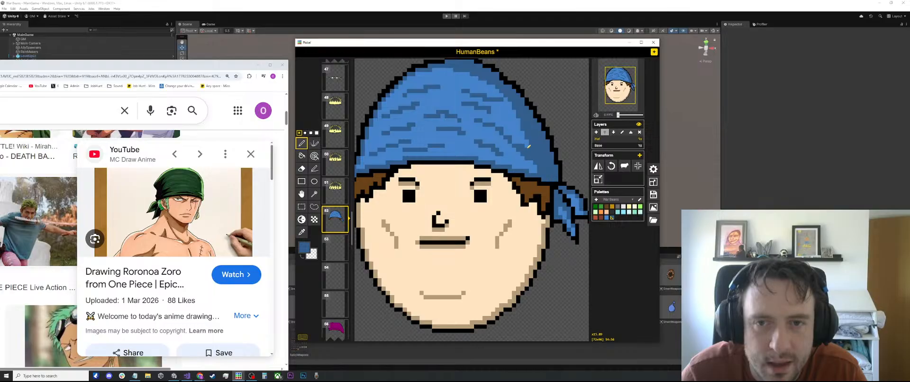
mouse_move(519, 125)
left_mouse_down()
mouse_move(506, 113)
mouse_move(520, 117)
left_mouse_up()
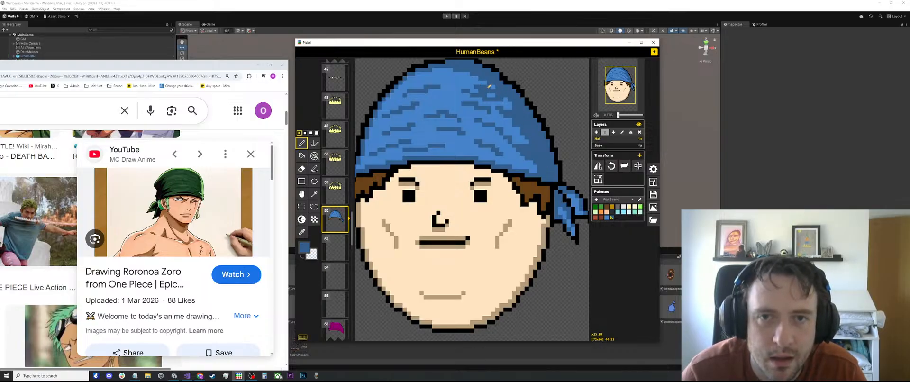
Refine the edge of the bandana's right-side shading using the sampled light and dark blues
scroll(532, 135, "down", 3)
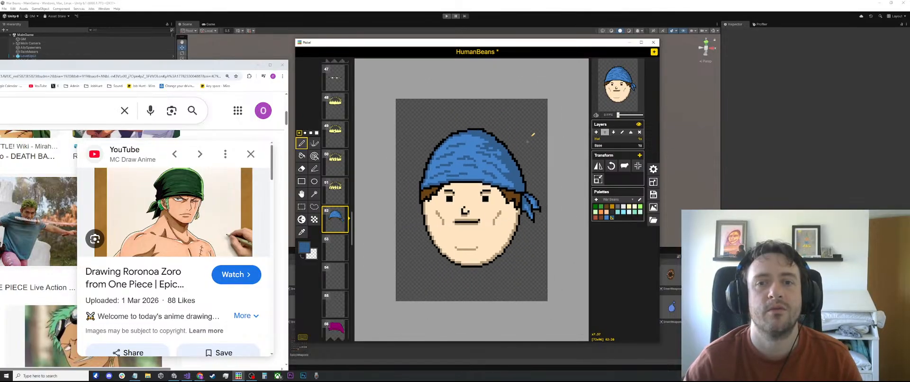
scroll(520, 148, "up", 2)
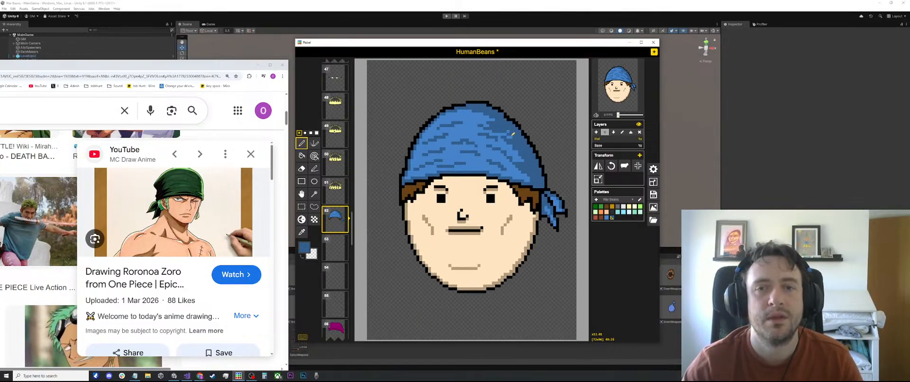
scroll(487, 119, "up", 2)
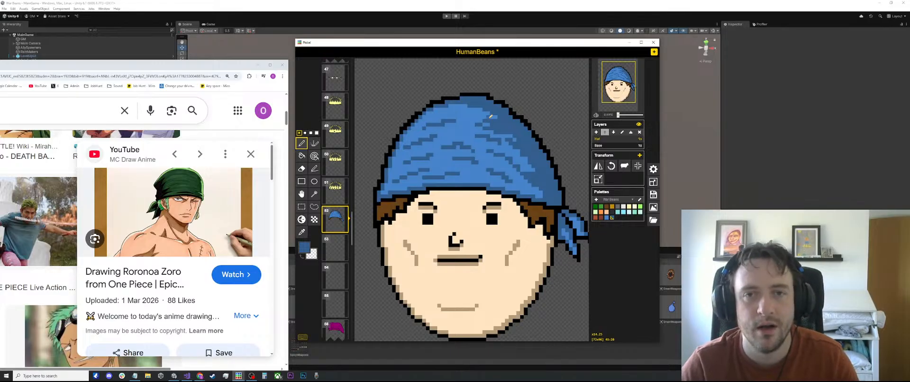
scroll(486, 123, "down", 3)
scroll(493, 141, "up", 2)
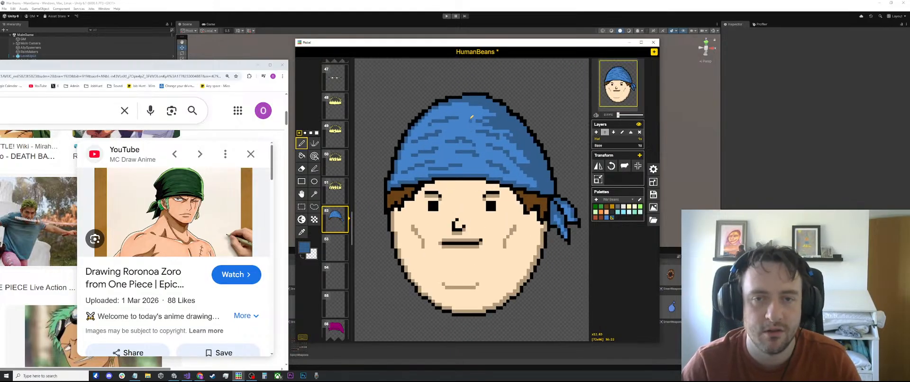
left_click(471, 116, "alt")
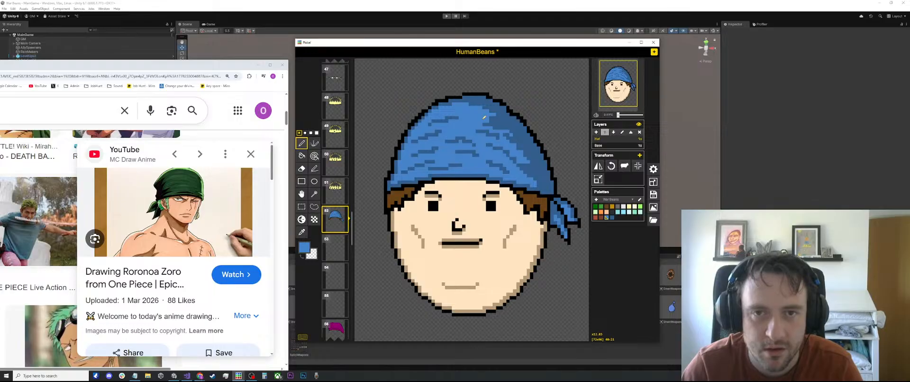
left_click(506, 144, "alt")
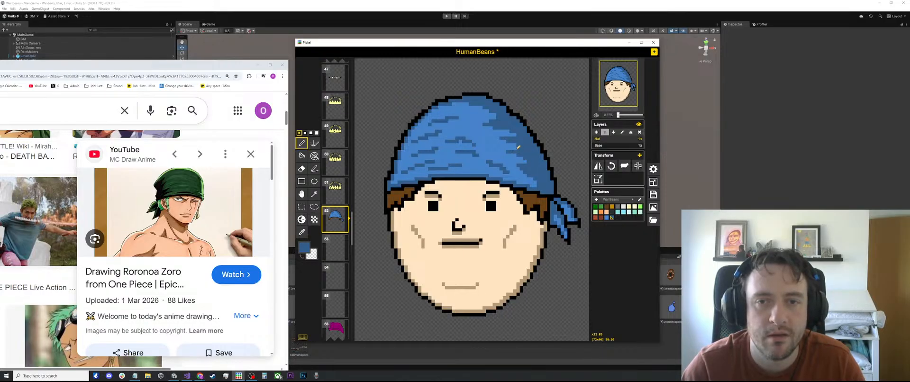
Examine the bandana's folds and shading at several zoom levels and compare them with the green bandana reference
scroll(531, 172, "down", 2)
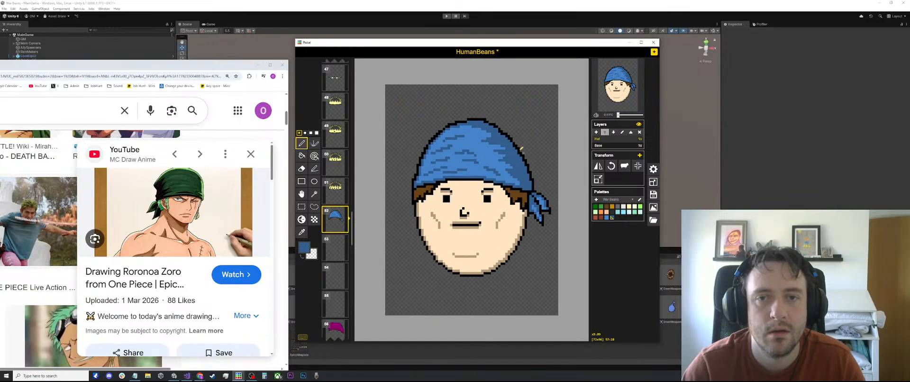
scroll(497, 127, "down", 2)
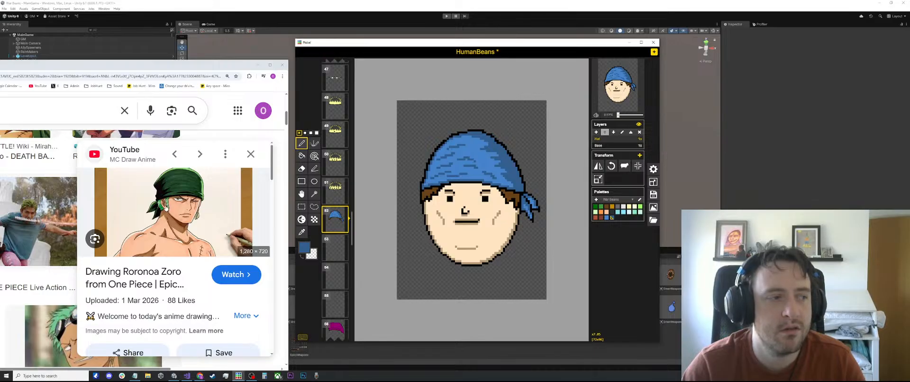
key("alt+Tab")
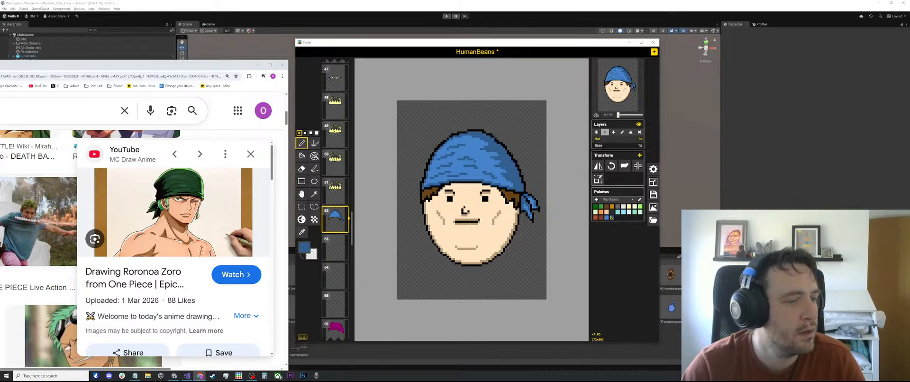
key("alt+Tab")
scroll(499, 160, "up", 2)
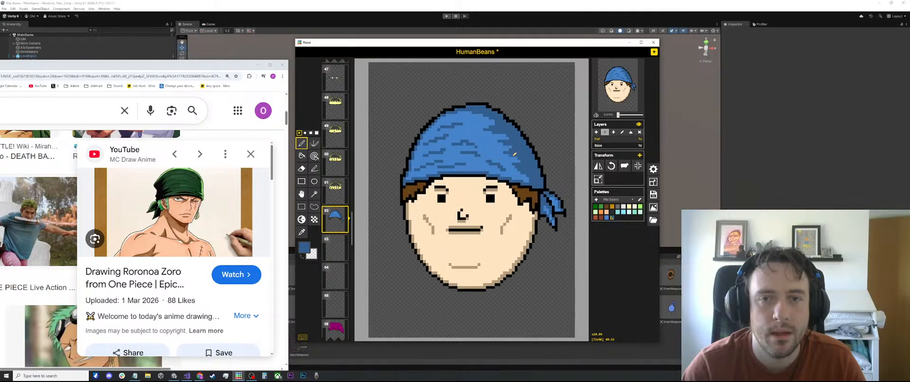
scroll(484, 141, "up", 3)
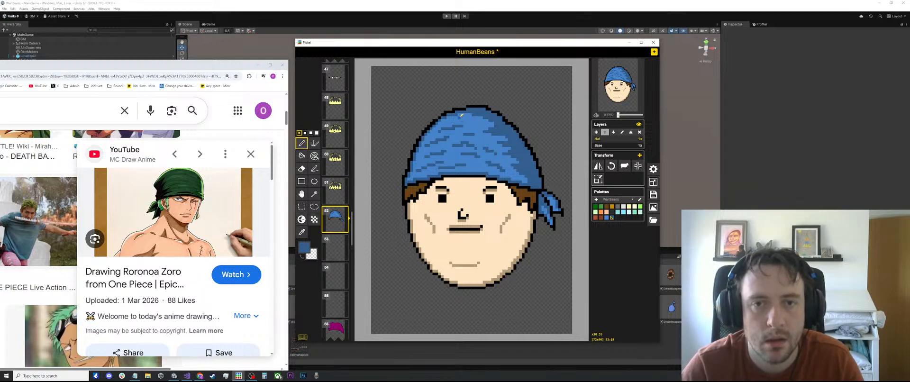
scroll(481, 149, "down", 2)
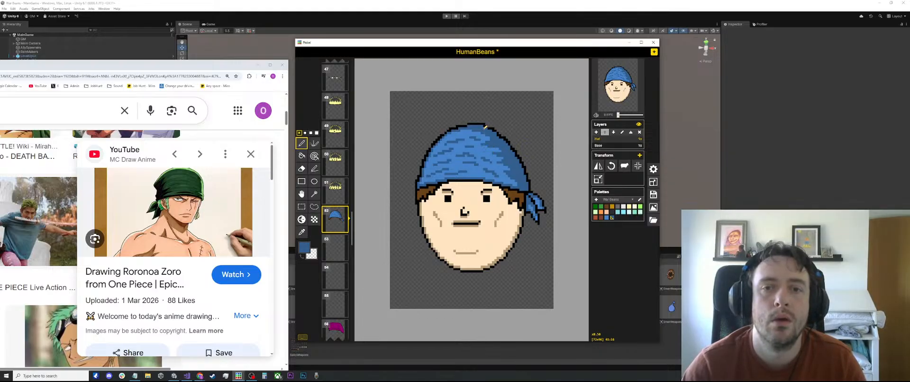
scroll(485, 126, "down", 2)
scroll(485, 134, "up", 4)
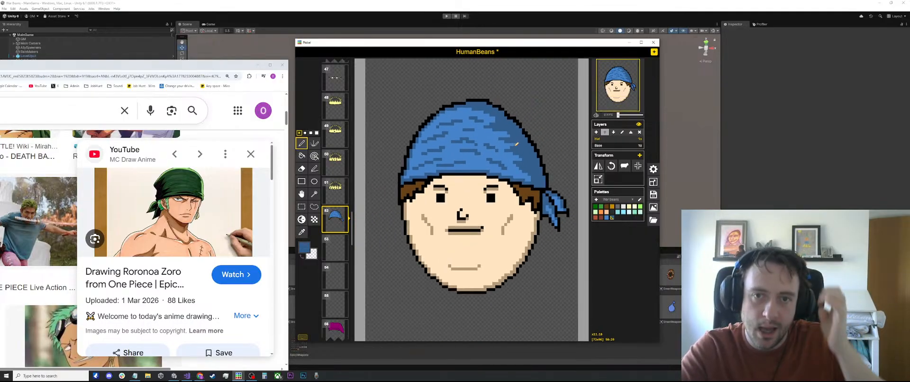
scroll(455, 164, "down", 2)
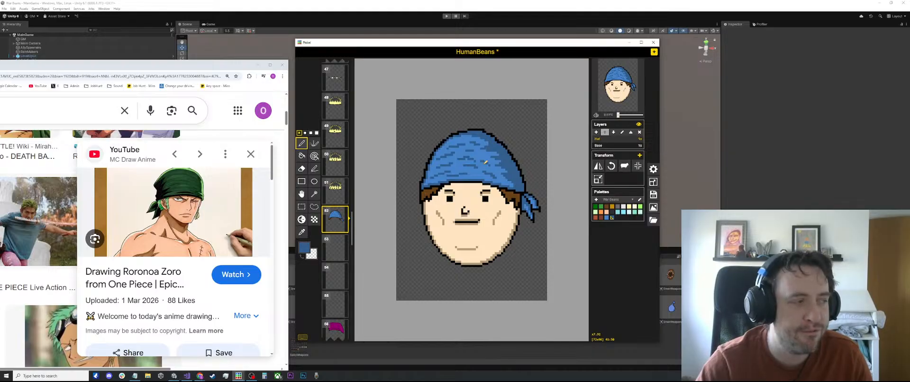
scroll(486, 164, "up", 2)
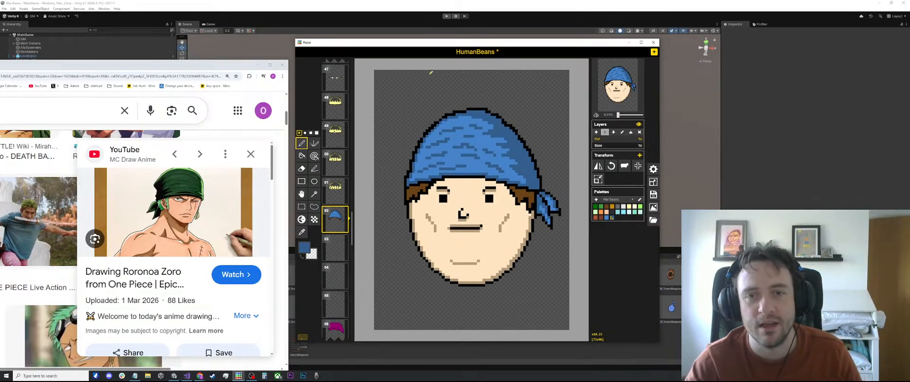
Sample the hair brown, darken it, and draw shadow strokes on the hair beneath the bandana on both sides of the face
scroll(469, 166, "up", 1)
scroll(427, 232, "up", 2)
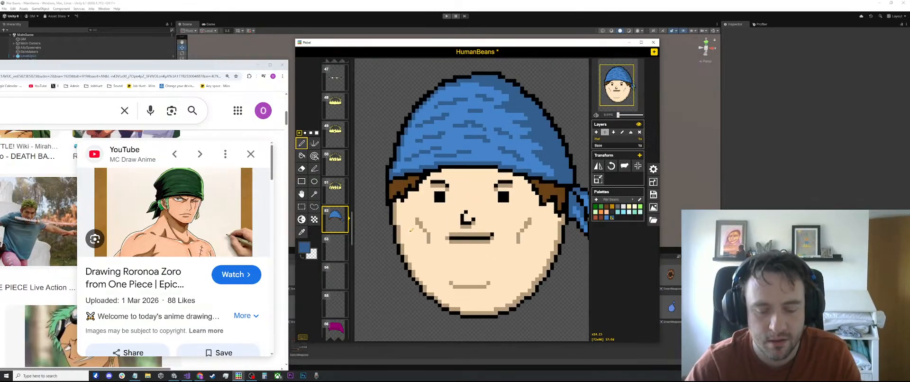
key("o")
left_click(397, 174)
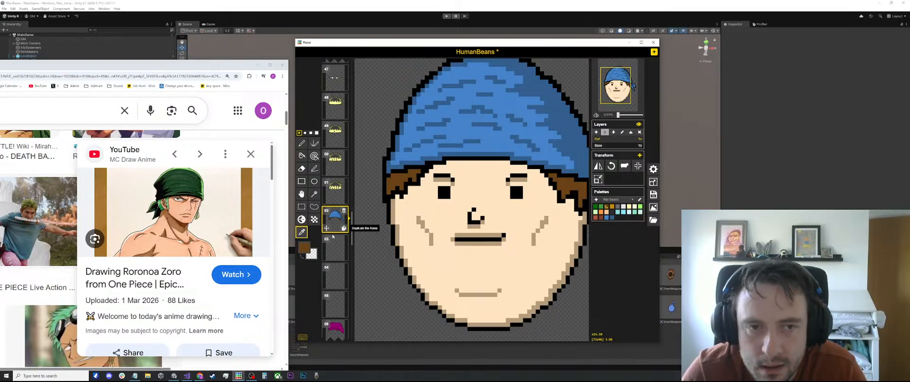
scroll(336, 203, "up", 3)
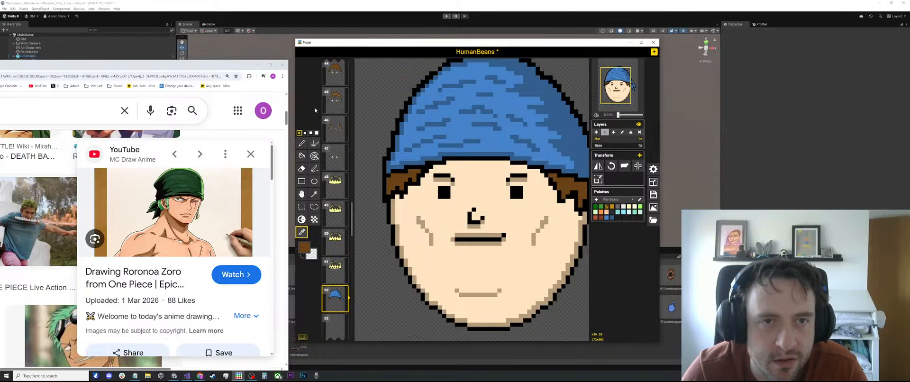
left_click(303, 246)
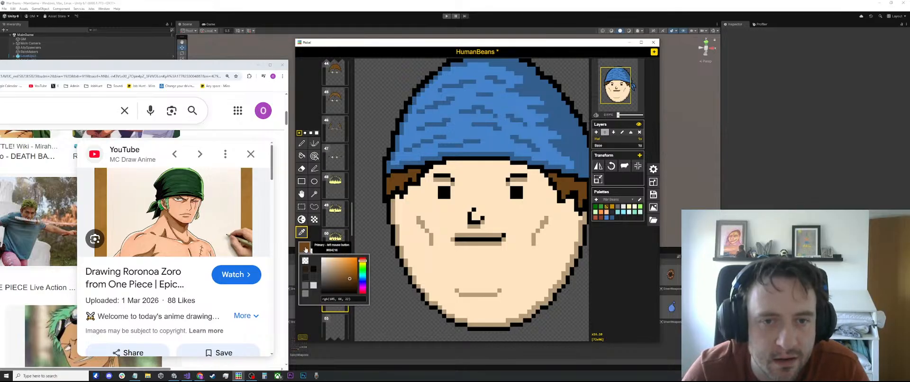
left_click_drag(351, 283, 351, 284)
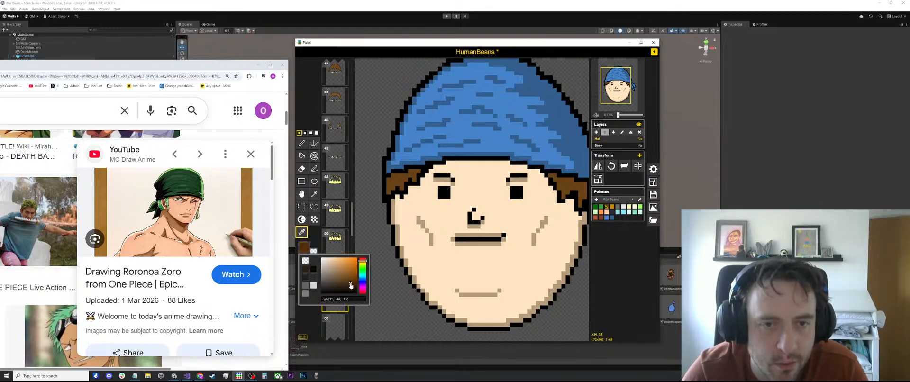
key("p")
scroll(409, 179, "up", 2)
mouse_move(395, 175)
left_mouse_down()
mouse_move(392, 188)
mouse_move(400, 189)
mouse_move(414, 171)
left_mouse_up()
scroll(482, 174, "down", 3)
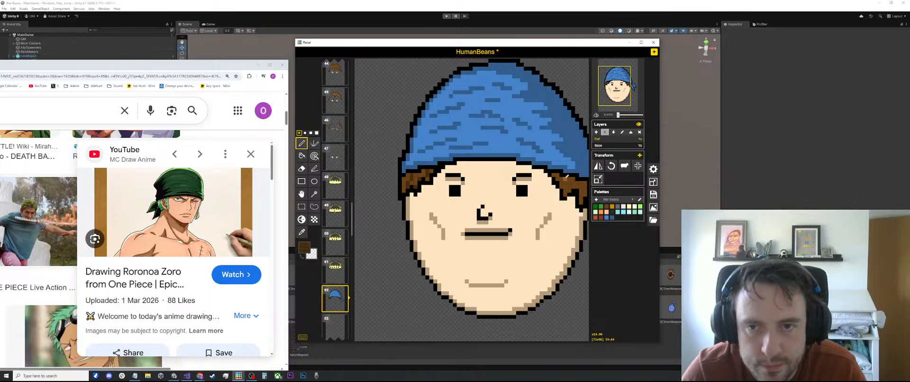
scroll(570, 189, "down", 2)
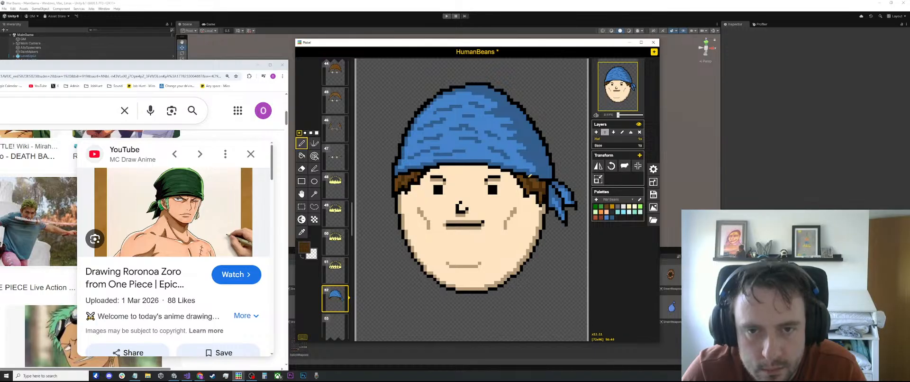
Sample the darker skin tone from the Base layer and draw a shadow beneath the left-side hair on the Hat layer
scroll(529, 175, "up", 2)
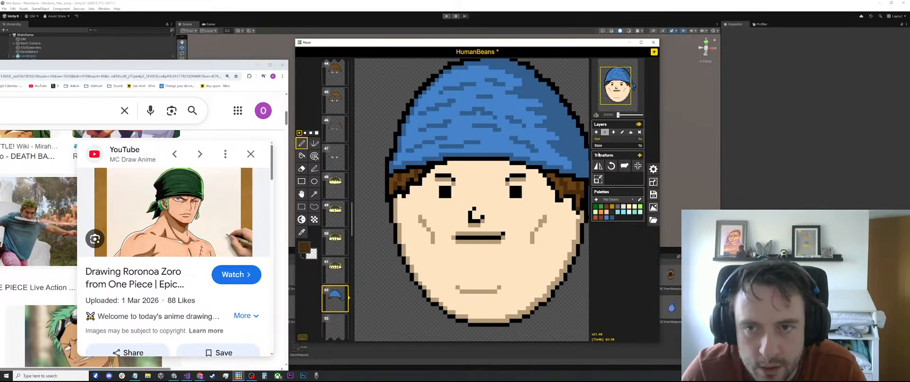
left_click(606, 145)
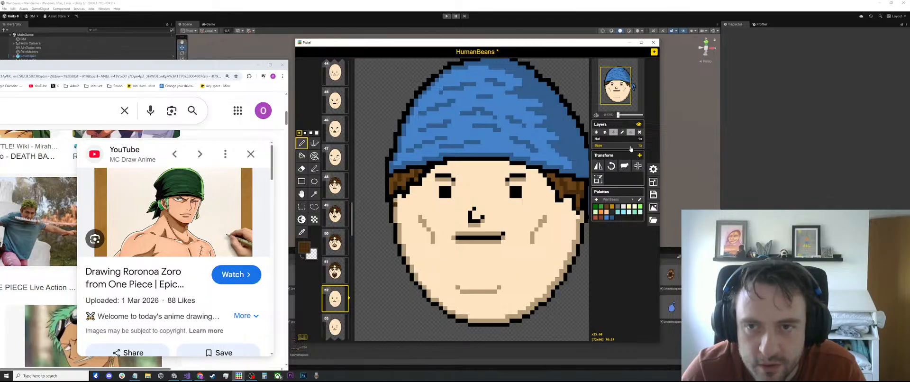
left_click(624, 140)
scroll(466, 198, "up", 3)
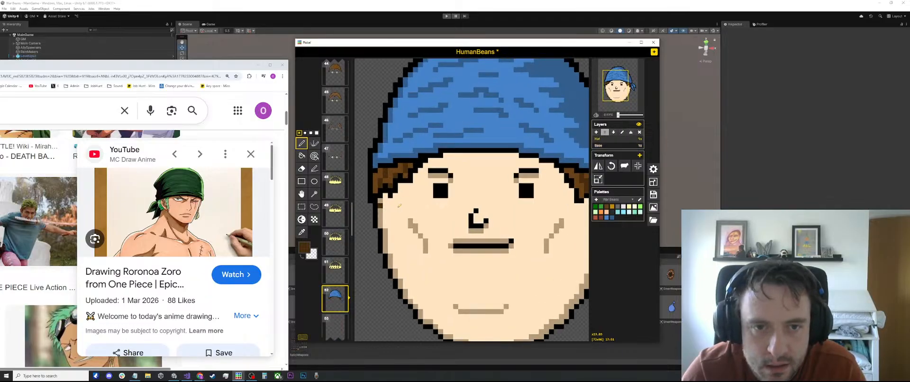
left_click(611, 145)
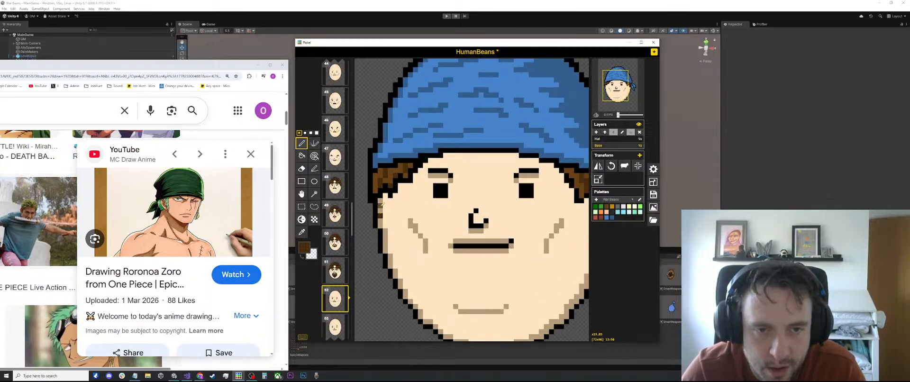
left_click(380, 215, "alt")
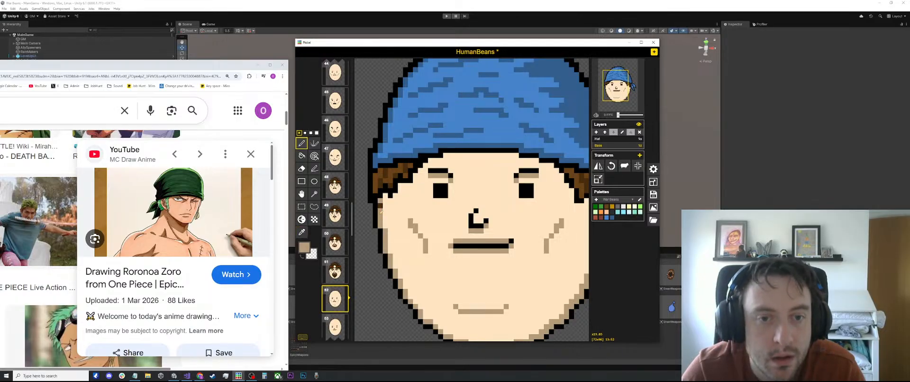
key("o")
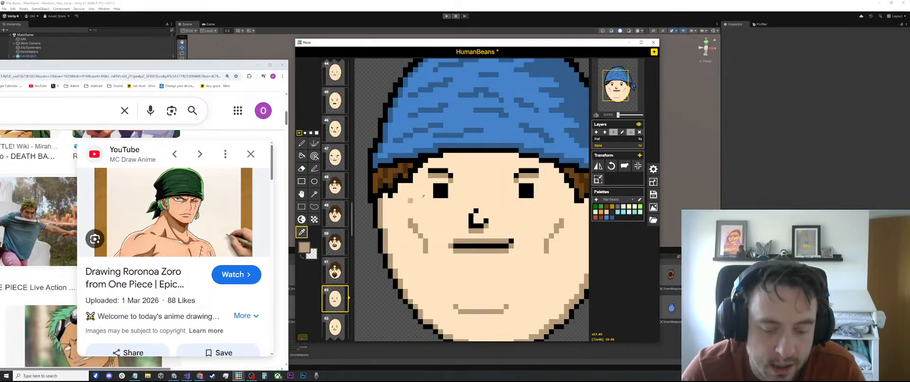
left_click(611, 139)
key("p")
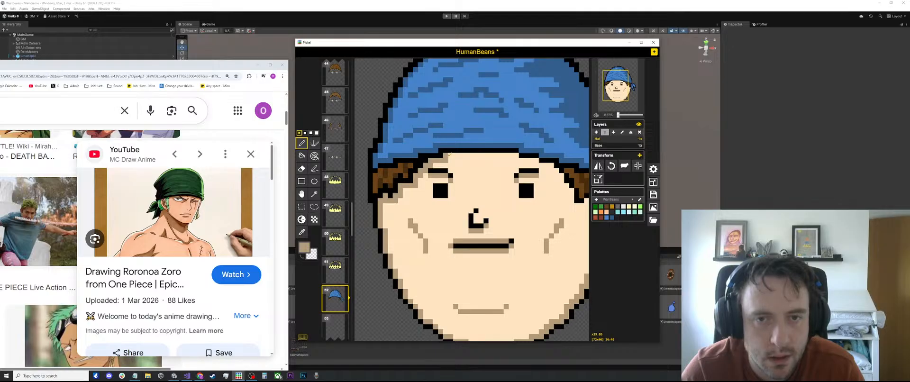
Draw a skin-shadow line across the forehead directly below the bandana's edge and continue it beneath the right-side hair
key("l")
left_click_drag(449, 153, 545, 165)
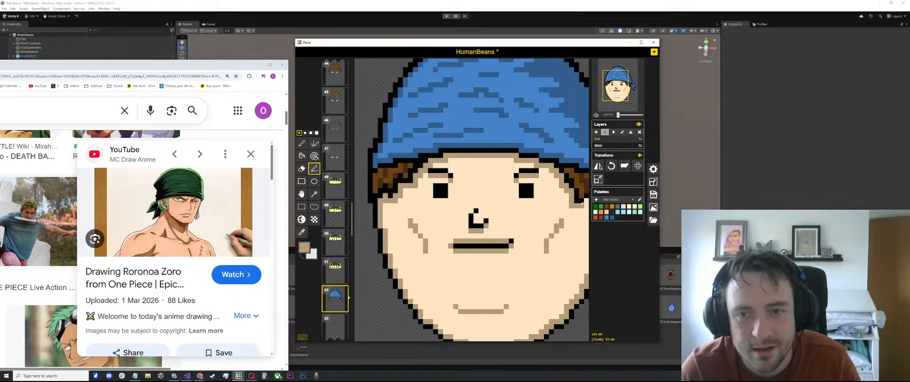
scroll(580, 204, "down", 2)
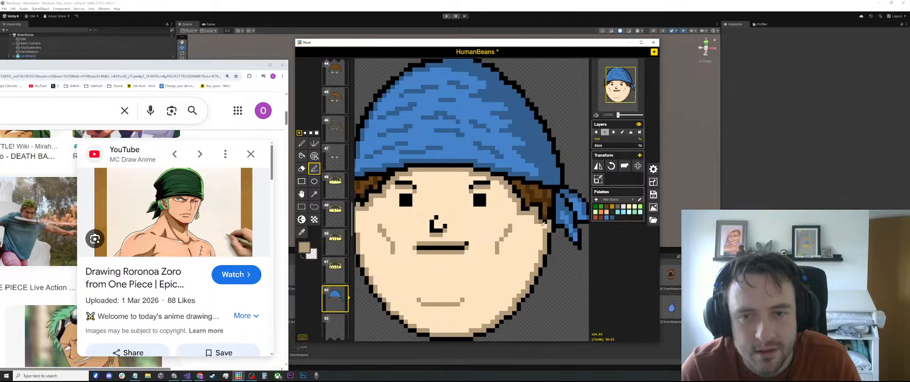
Examine frame 52's bandana, hair and forehead shadows at several zoom levels
scroll(534, 221, "down", 2)
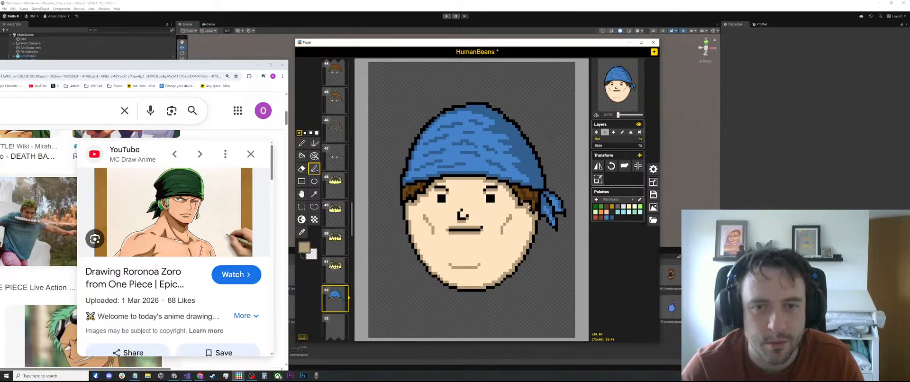
scroll(406, 208, "down", 1)
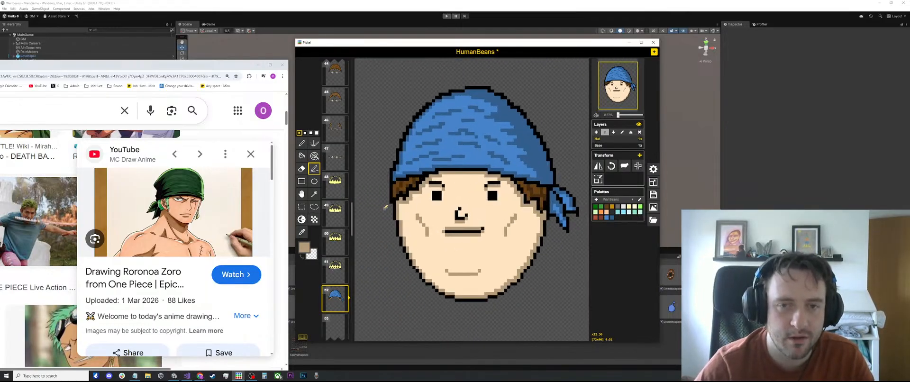
scroll(406, 208, "up", 3)
scroll(446, 195, "up", 1)
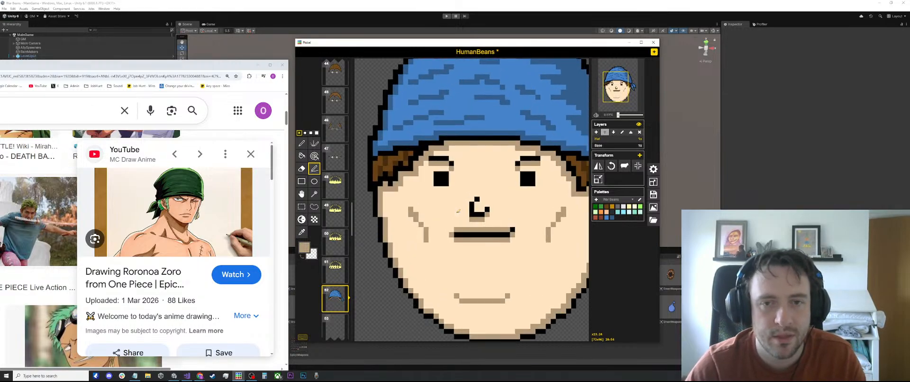
scroll(461, 165, "up", 1)
scroll(461, 166, "down", 2)
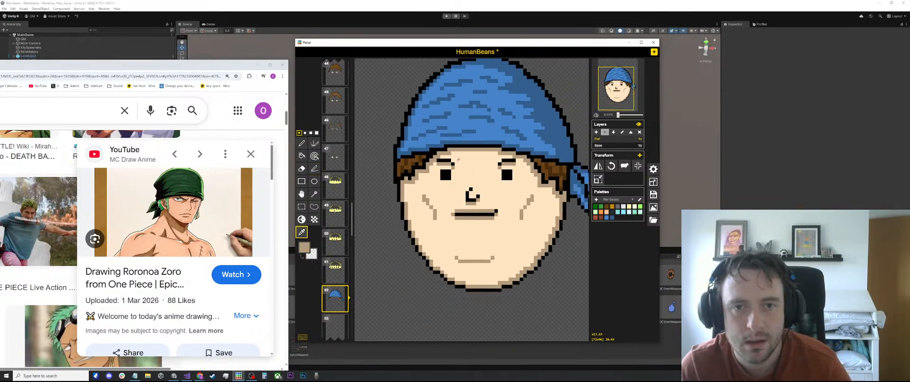
scroll(440, 189, "down", 1)
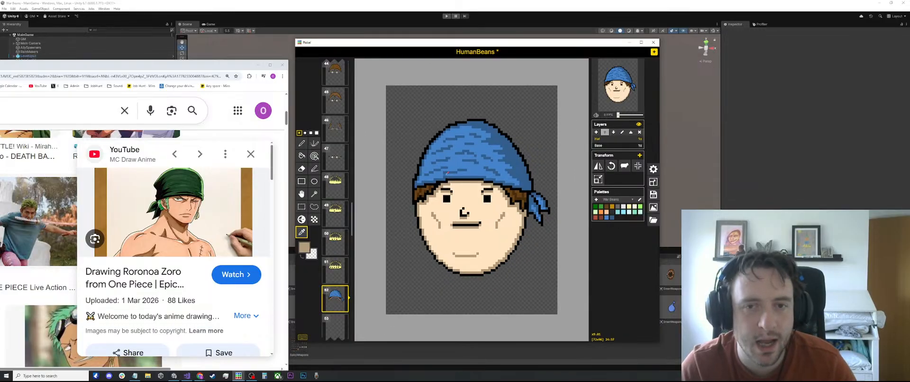
scroll(471, 199, "down", 1)
scroll(472, 199, "down", 1)
Compare the finished bandana face in frame 52 with the bare faces in frames 53 and 54
left_click(337, 330)
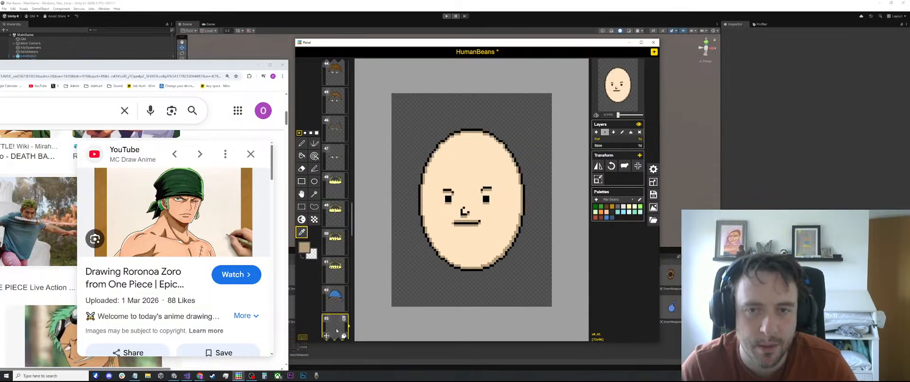
left_click(335, 297)
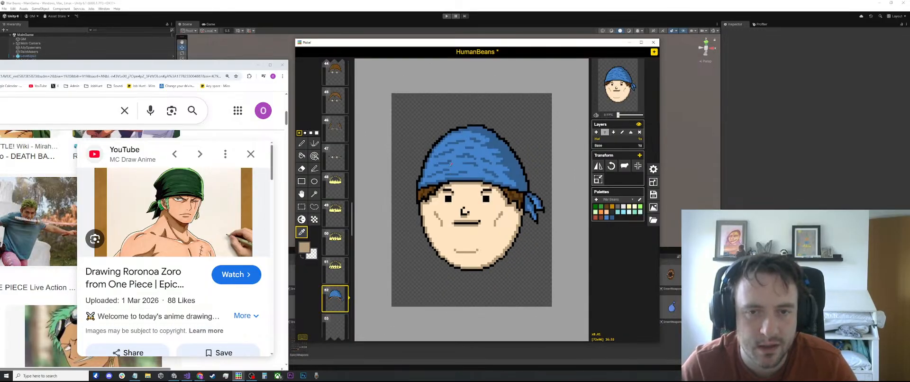
scroll(334, 280, "down", 3)
left_click(332, 273)
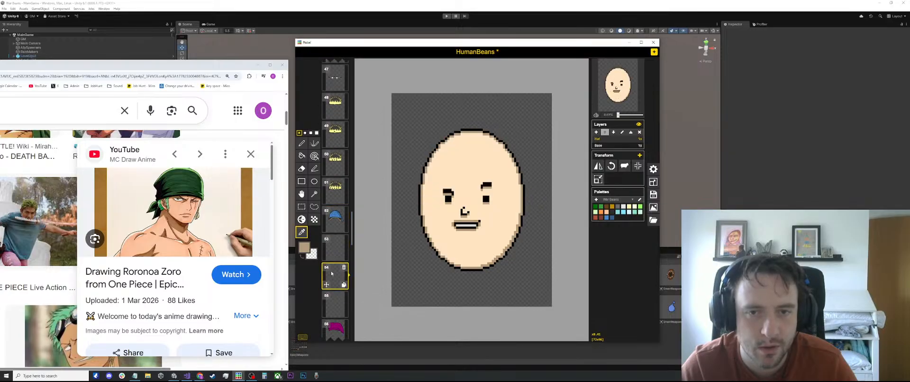
left_click(330, 214)
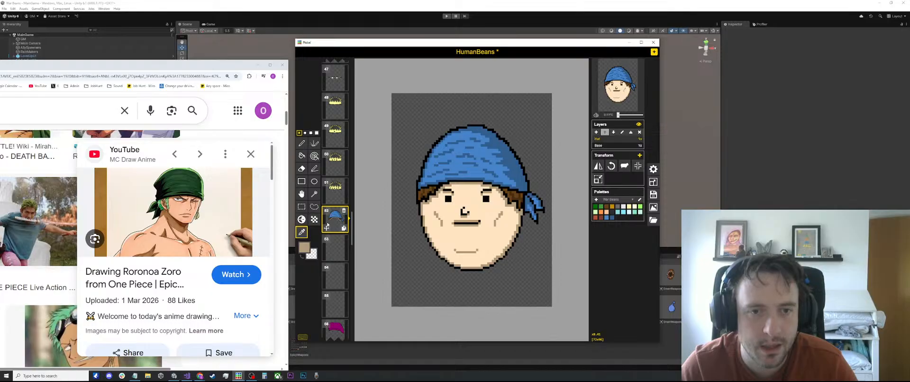
left_click(334, 247)
left_click(334, 276)
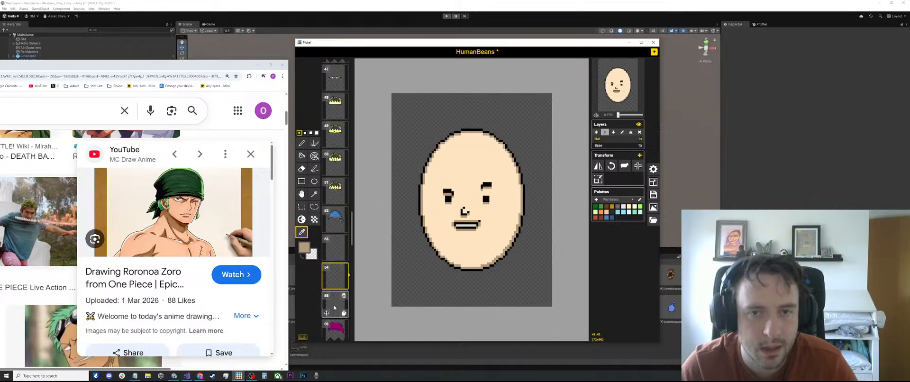
Copy the Hat layer's bandana and hair from frame 52 and paste them into frames 53, 54 and 55
left_click(335, 219)
key("s")
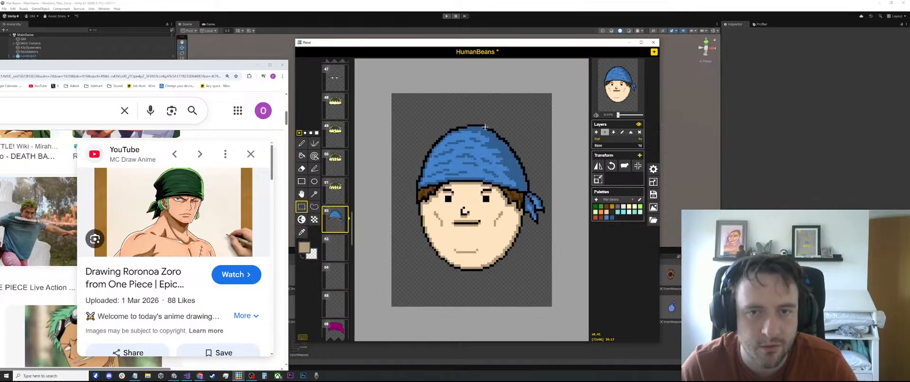
left_click_drag(551, 106, 378, 233)
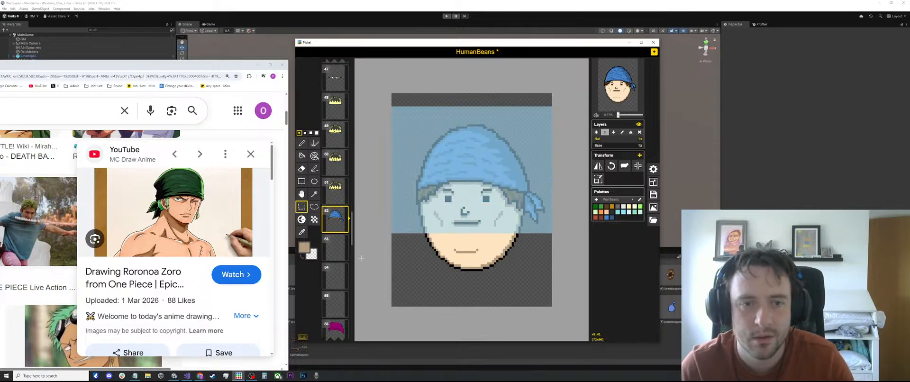
left_click(335, 248)
key("ctrl+v")
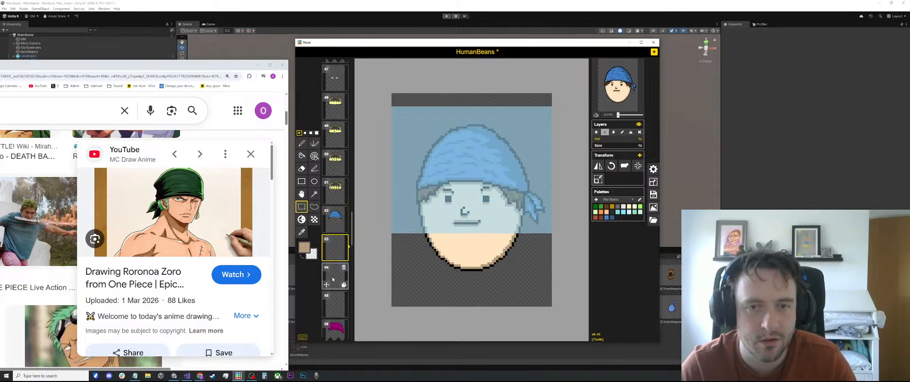
left_click(333, 279)
key("ctrl+v")
left_click(335, 303)
key("ctrl+v")
left_click(549, 257)
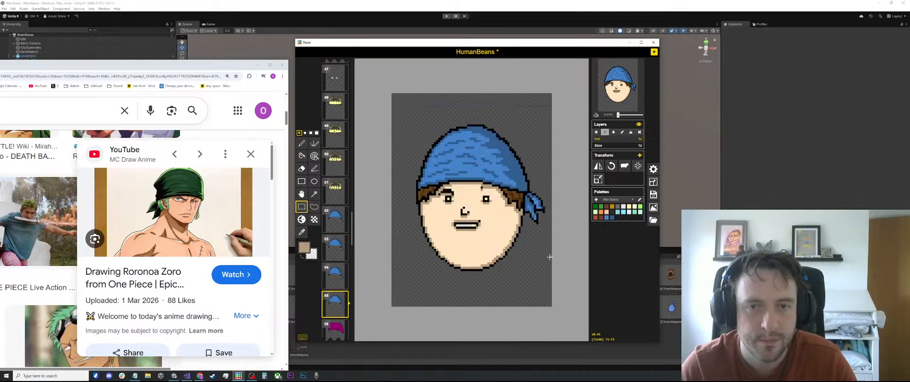
Compare how the pasted bandana sits over the eyebrows and faces across frames 52 to 55
scroll(466, 199, "up", 3)
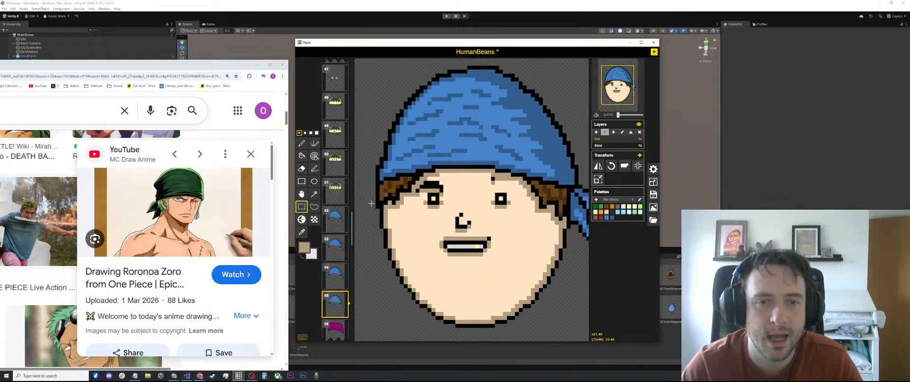
left_click(329, 214)
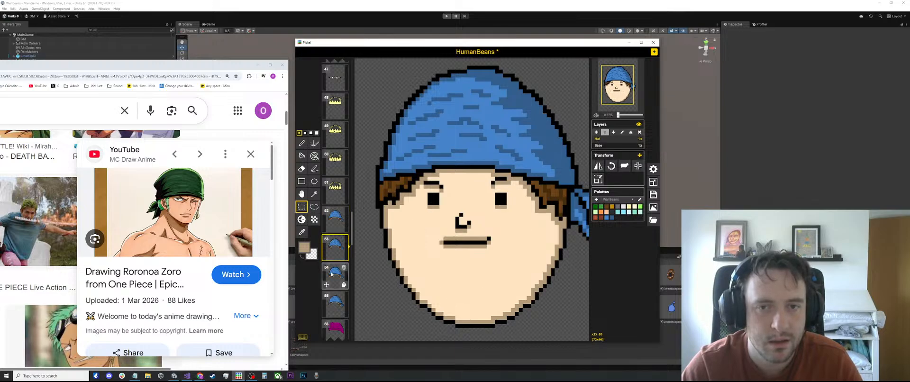
left_click(335, 275)
scroll(453, 219, "down", 2)
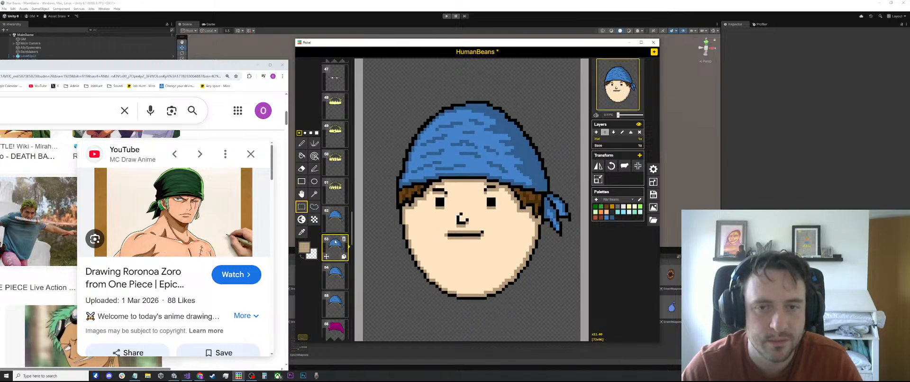
left_click(335, 247)
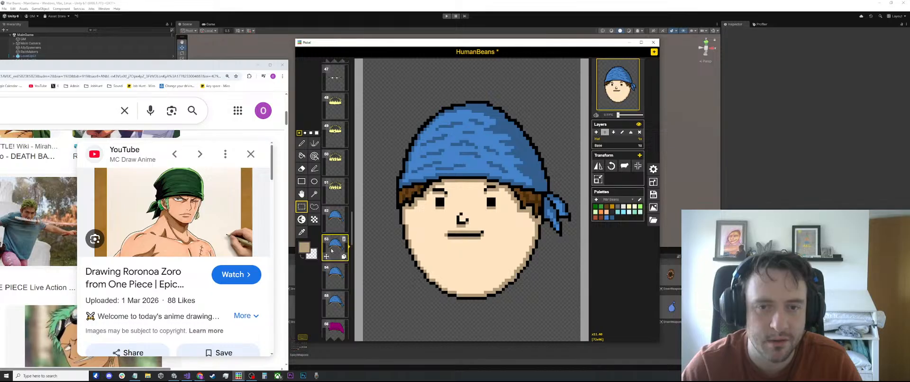
left_click(326, 277)
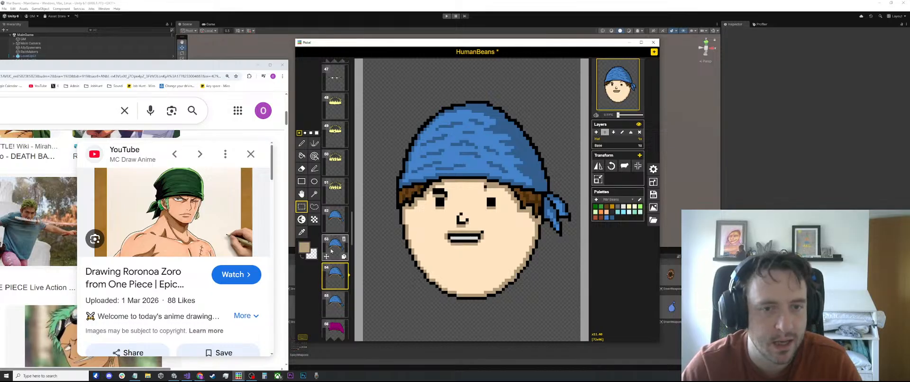
left_click(331, 250)
left_click(335, 211)
left_click(335, 246)
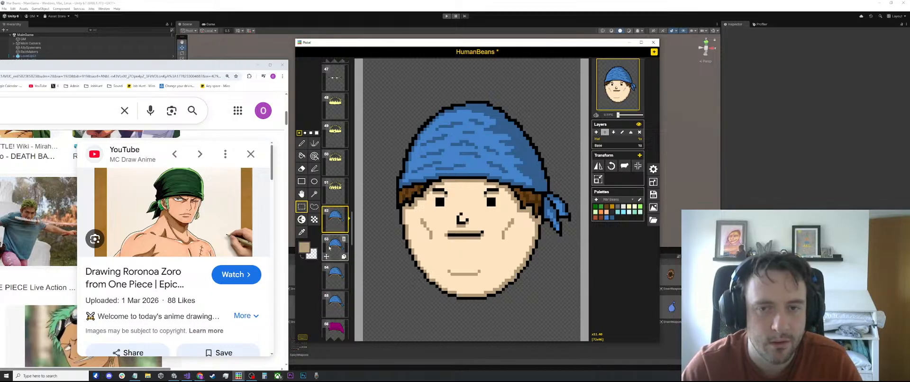
scroll(490, 187, "up", 2)
key("o")
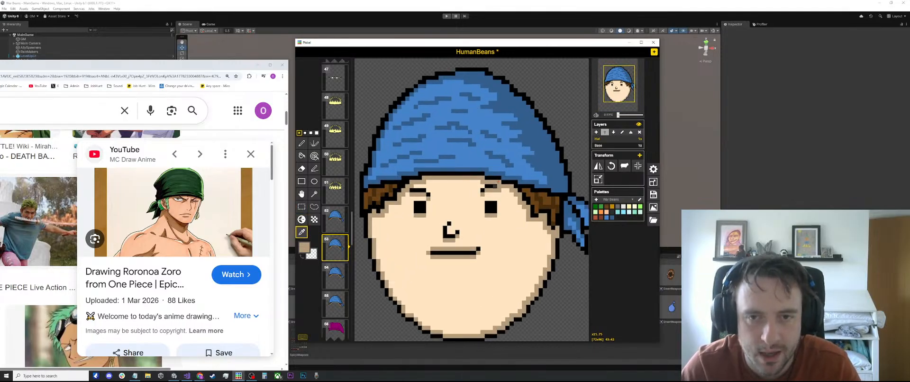
left_click(498, 186)
key("p")
In frame 54, select the right-side eyebrow on the Base layer and move it down clear of the bandana's forehead shadow
left_click(335, 275)
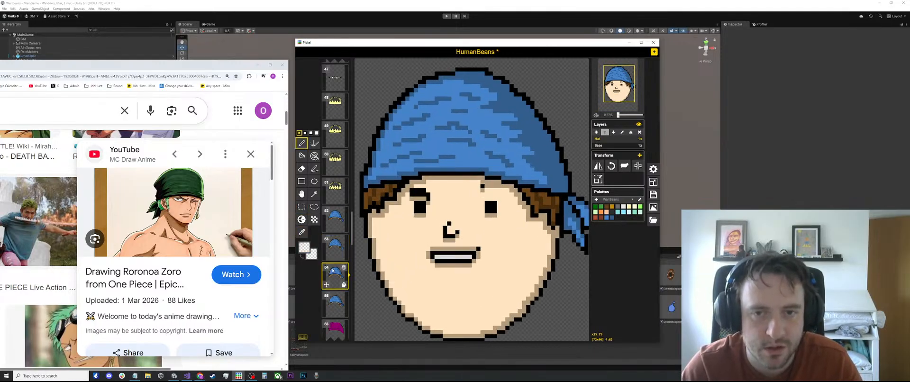
left_click(601, 148)
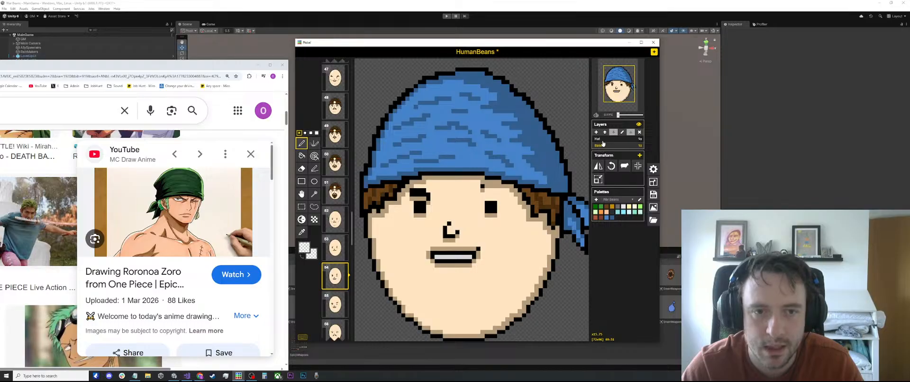
key("s")
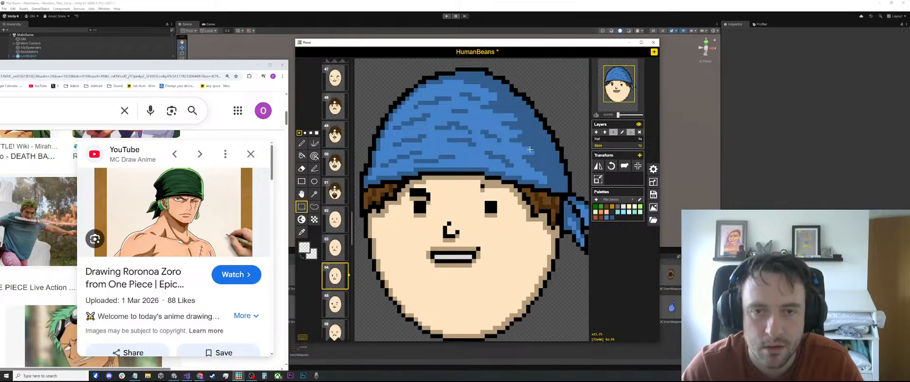
left_click_drag(530, 149, 470, 193)
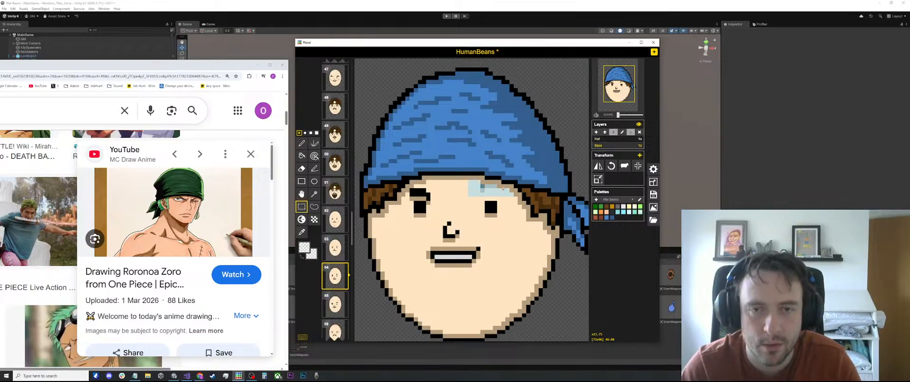
left_click(475, 197)
mouse_move(477, 192)
left_mouse_down()
mouse_move(518, 165)
mouse_move(493, 193)
left_mouse_up()
left_click(507, 189)
left_click(492, 195)
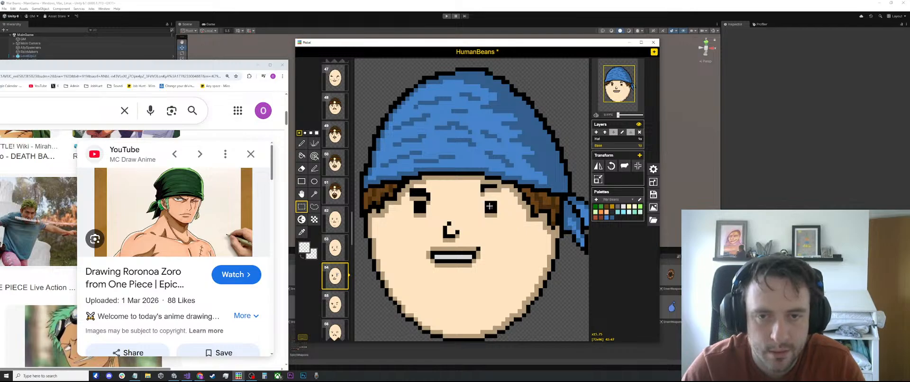
left_click_drag(506, 176, 491, 188)
left_click(492, 193)
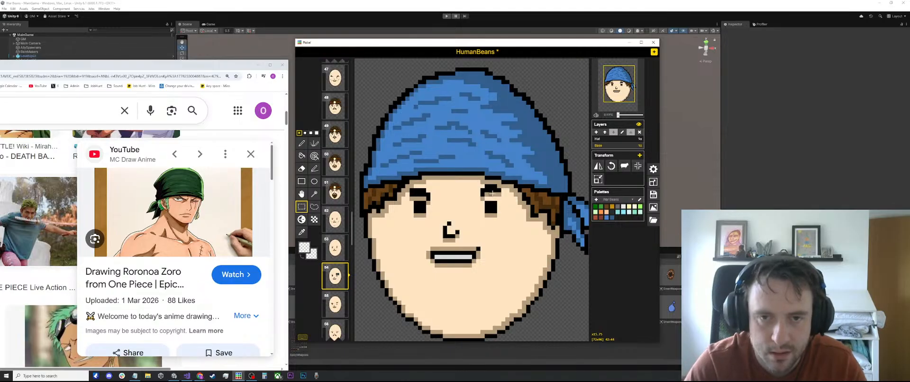
Inspect frame 54's lowered eyebrow up close and at full view, with the Hat layer active and the Eraser selected
scroll(507, 193, "up", 1)
scroll(521, 200, "up", 2)
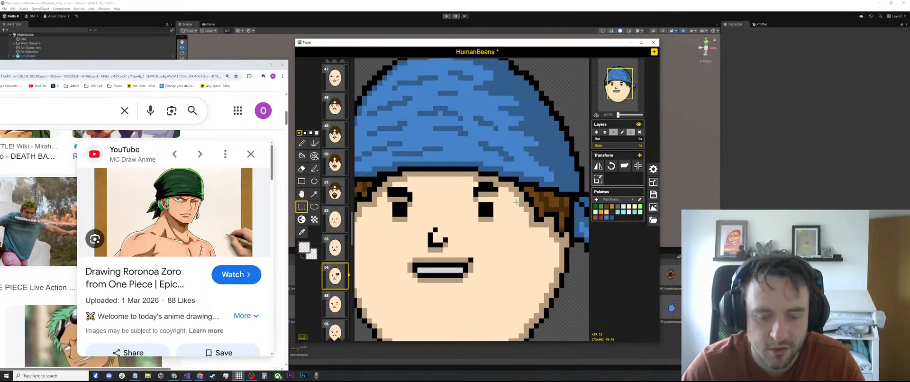
key("o")
scroll(589, 159, "up", 1)
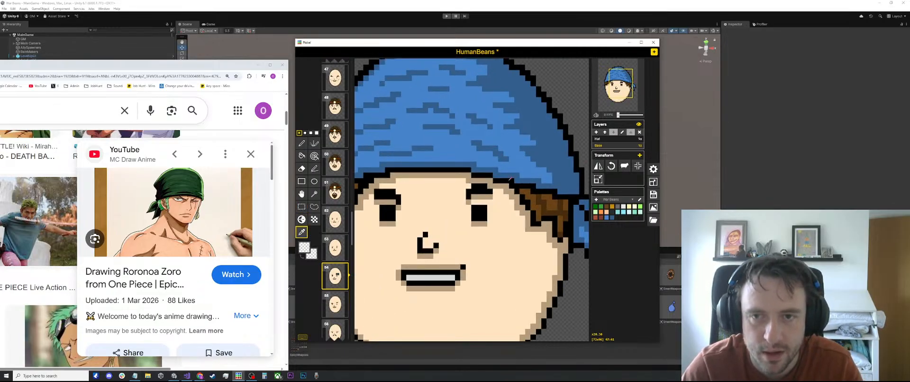
left_click(613, 139)
key("e")
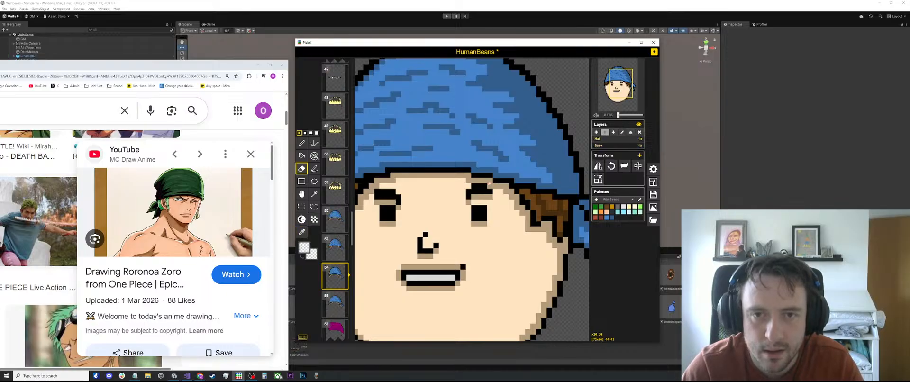
scroll(509, 175, "down", 5)
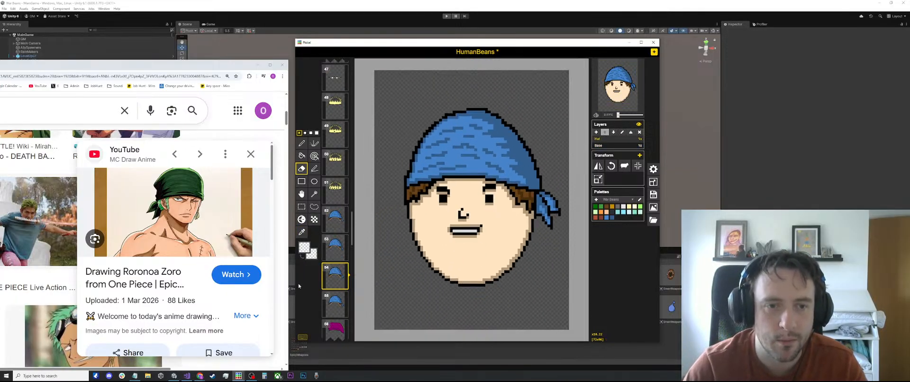
In frame 55, select the right-side eyebrow area on the Base layer and lower the eyebrow below the bandana's shadow
left_click(338, 302)
key("s")
scroll(475, 186, "up", 1)
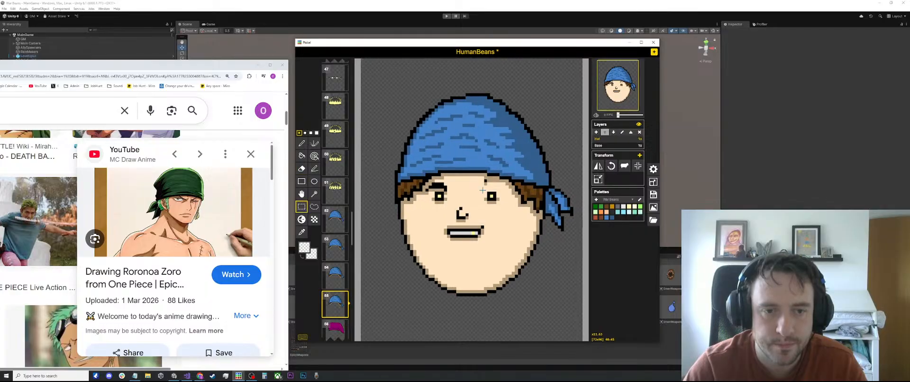
left_click_drag(481, 185, 518, 156)
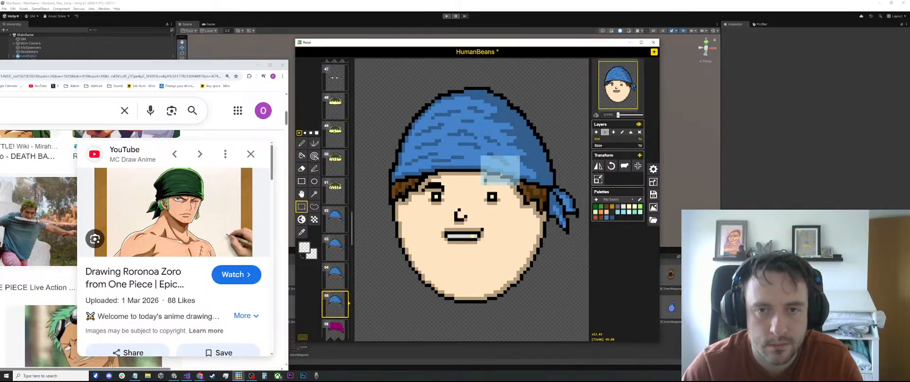
left_click(604, 145)
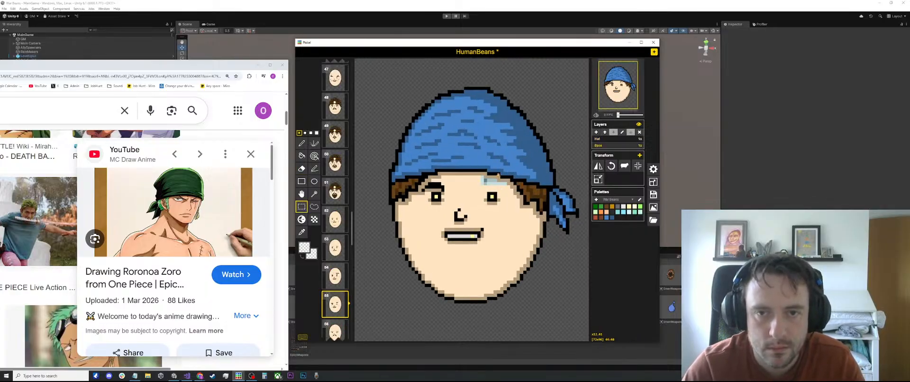
key("ctrl+x")
key("ctrl+z")
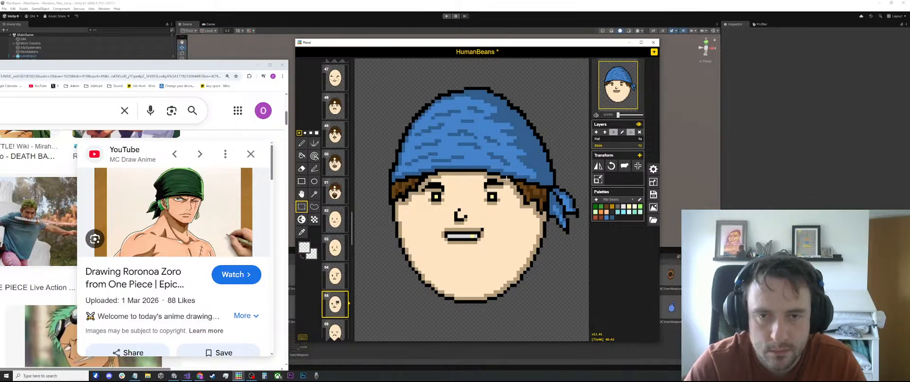
On frame 55's Hat layer, erase the stray forehead-shadow pixels above the right-side eyebrow, sample the tan shadow colour and activate the Pen
scroll(506, 178, "up", 3)
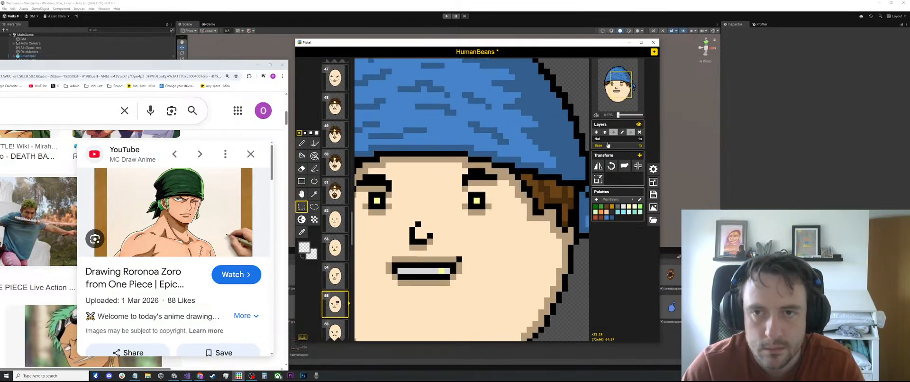
left_click(607, 139)
key("e")
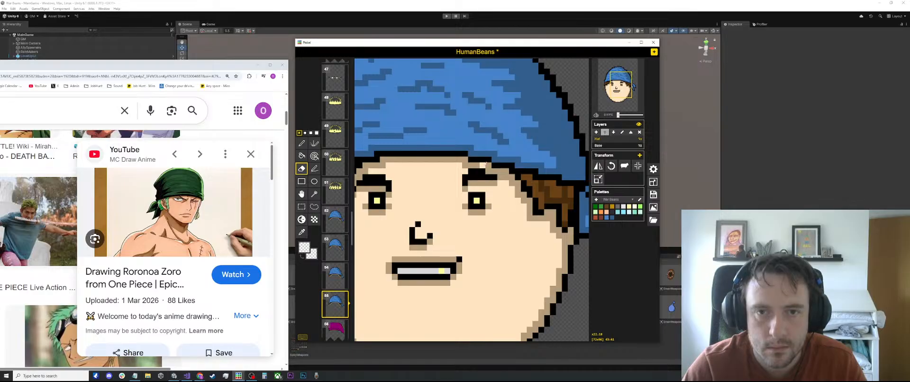
left_click_drag(488, 164, 500, 170)
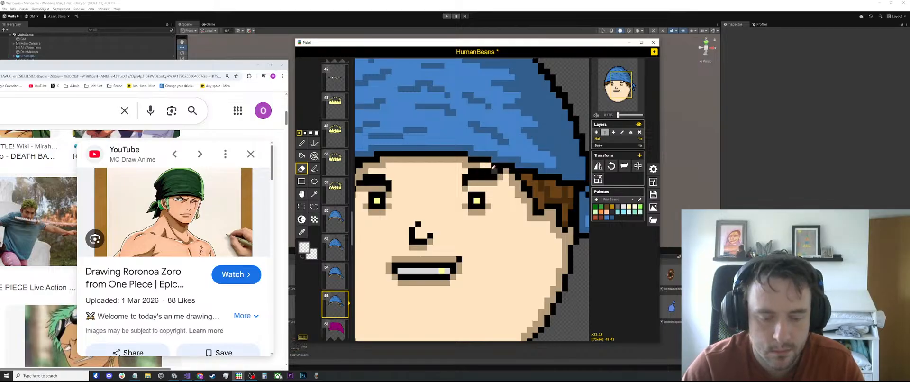
key("o")
left_click(473, 163)
key("p")
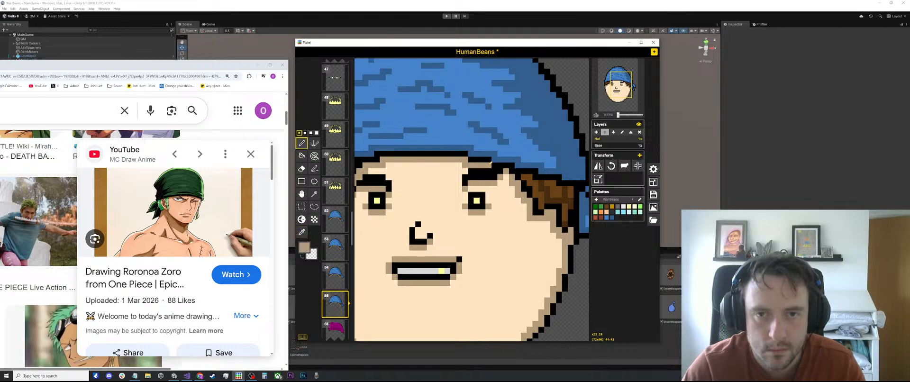
Compare the lowered eyebrows and bandana shadow across frames 52 to 55 at close and full view
scroll(495, 168, "down", 2)
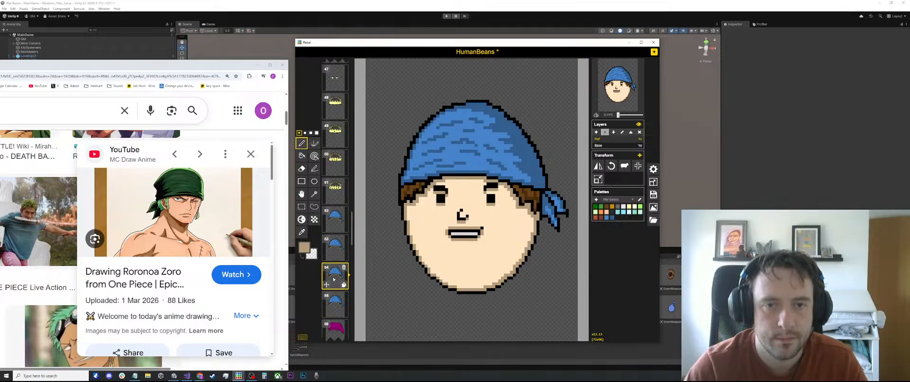
scroll(446, 220, "down", 1)
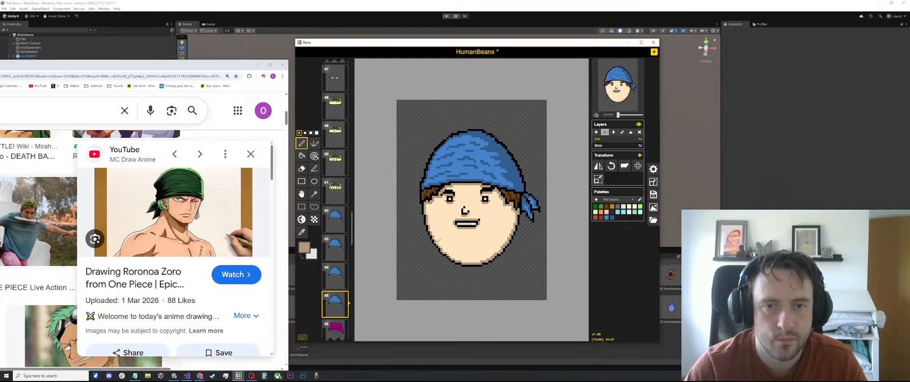
scroll(476, 204, "up", 1)
key("e")
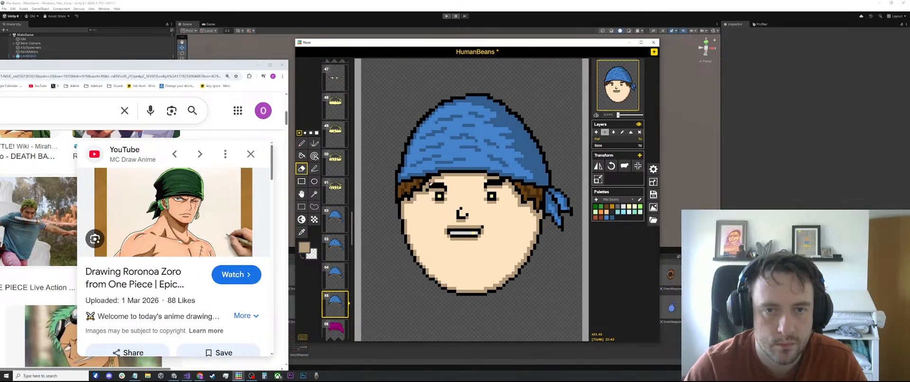
scroll(506, 174, "down", 1)
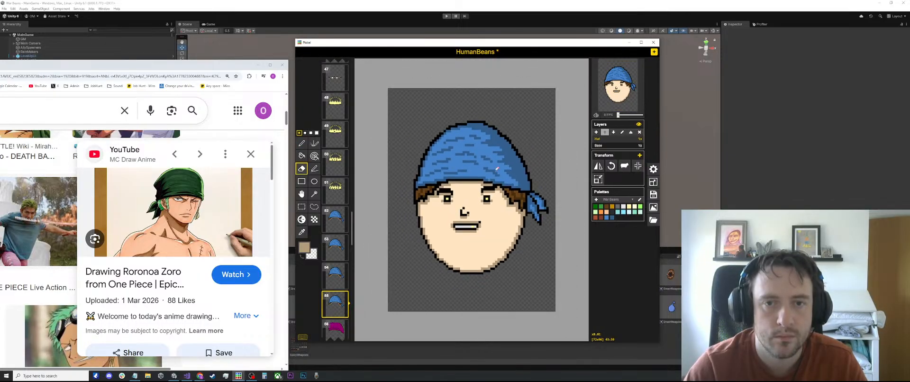
left_click(336, 271)
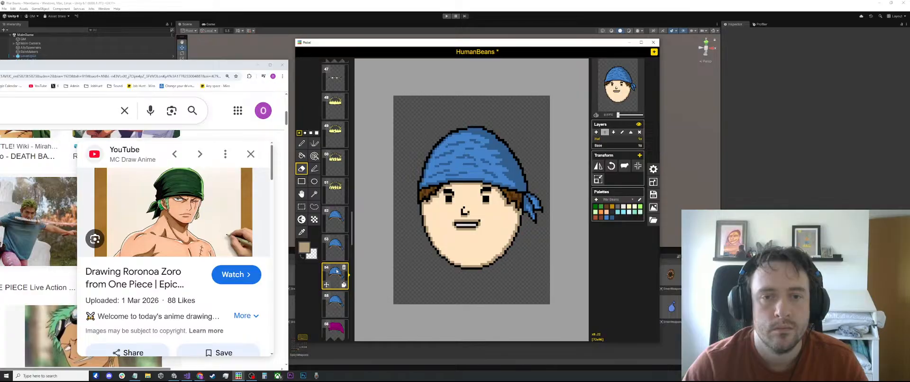
scroll(432, 187, "up", 3)
scroll(432, 187, "down", 1)
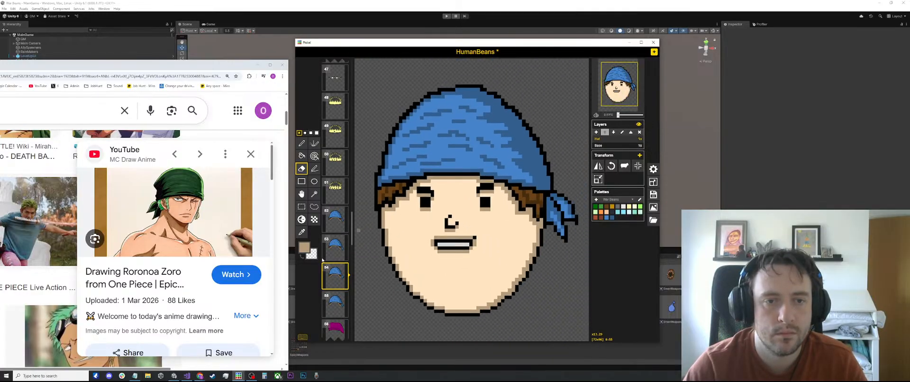
left_click(336, 253)
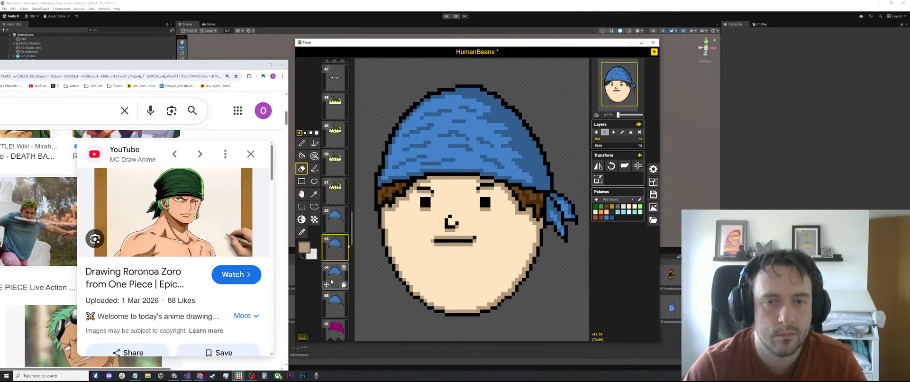
left_click(336, 272)
left_click(334, 231)
left_click(335, 249)
left_click(335, 275)
left_click(330, 299)
left_click(334, 221)
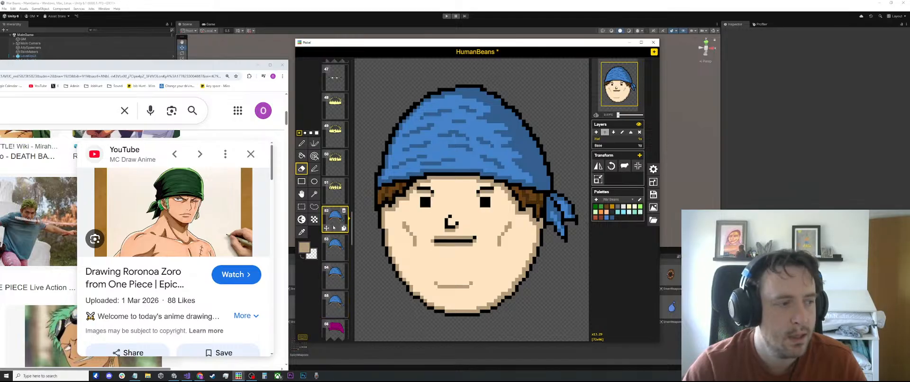
In frame 52, select the left-side cheek line with the rectangle selection and make Base the active layer for copying it
left_click(335, 243)
scroll(335, 243, "up", 1)
left_click(334, 243)
key("s")
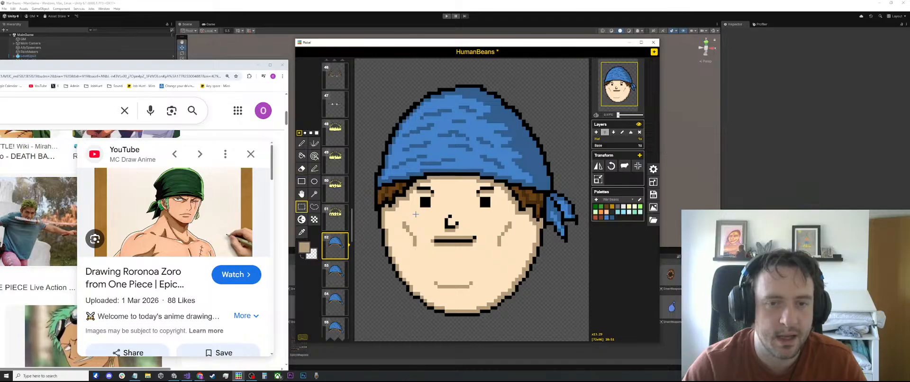
left_click_drag(418, 213, 402, 249)
left_click(335, 274)
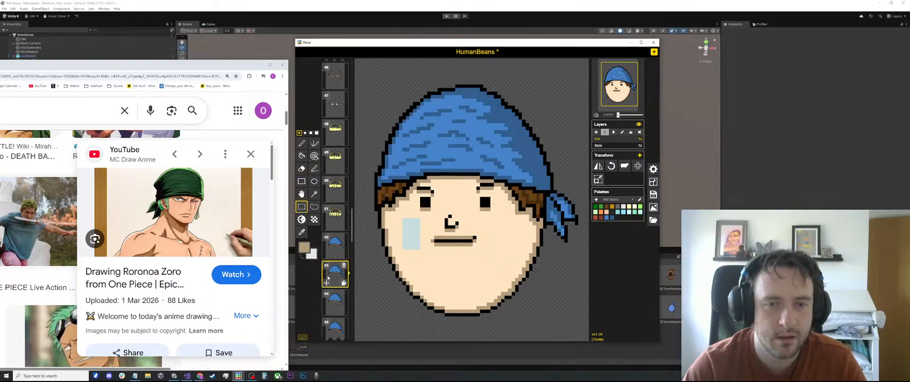
left_click(327, 306)
left_click(336, 246)
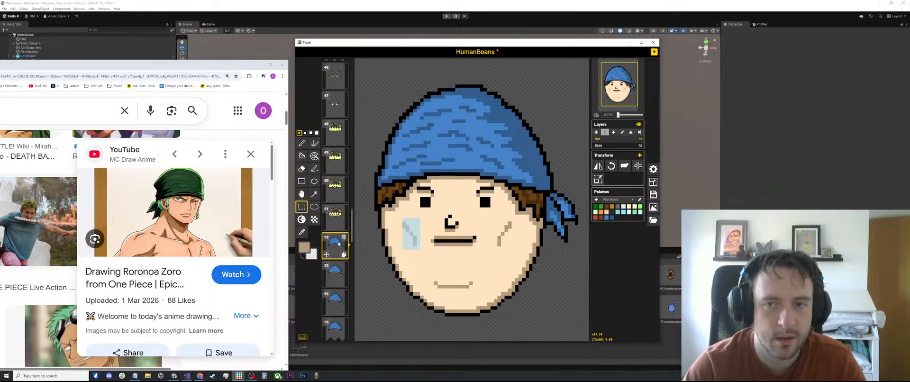
left_click(601, 146)
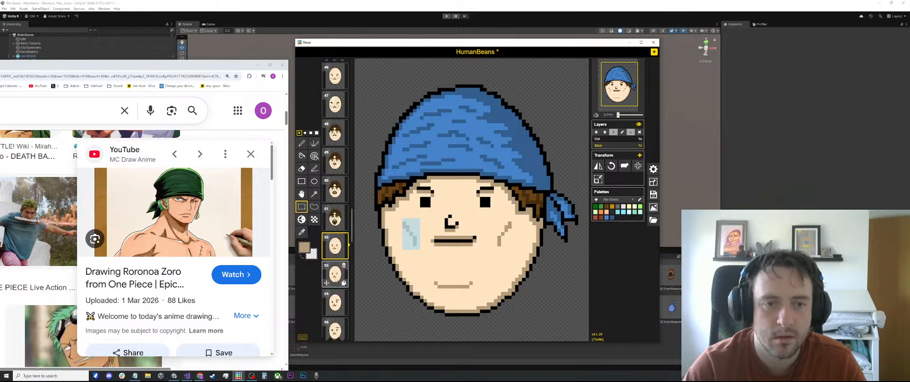
Paste the left-side cheek line onto the Base layer of frames 53, 54 and 55
left_click(334, 302)
left_click(335, 276)
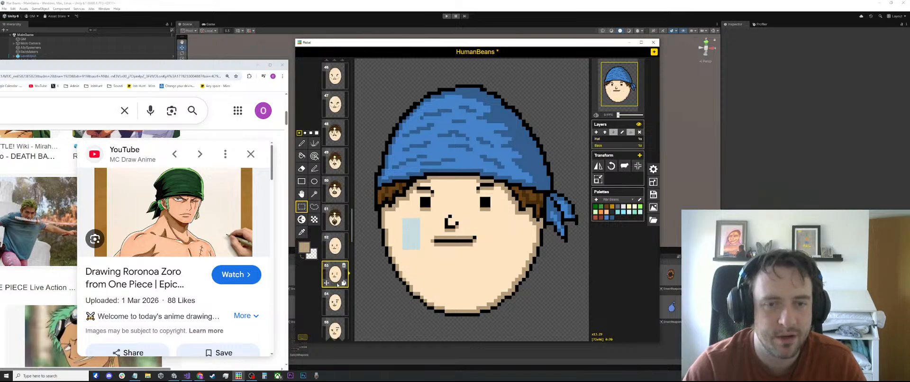
key("ctrl+v")
left_click(336, 302)
key("ctrl+v")
scroll(334, 301, "down", 3)
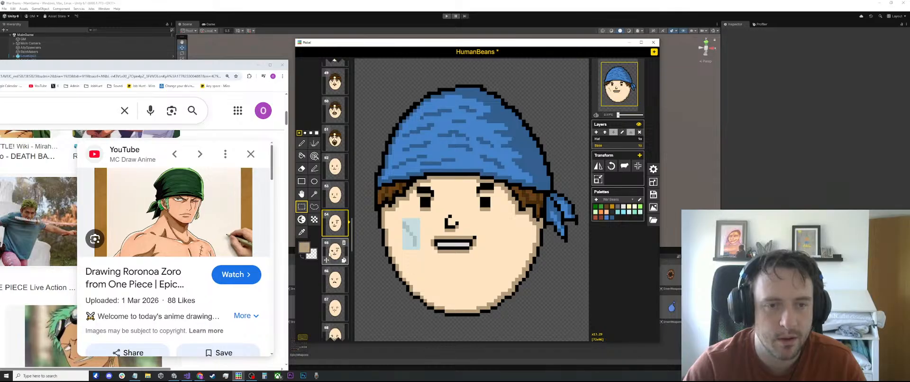
left_click(334, 251)
left_click(335, 165)
key("ctrl+v")
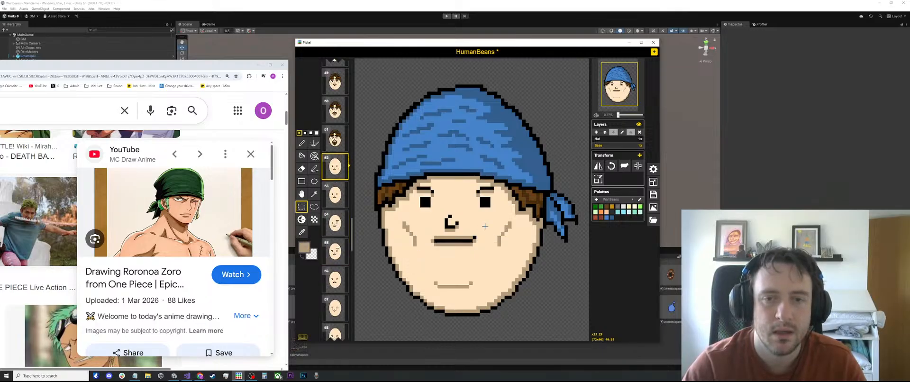
Select the right-side cheek line in frame 52 and paste it onto the Base layer of frames 53, 54 and 55
left_click_drag(514, 250, 497, 218)
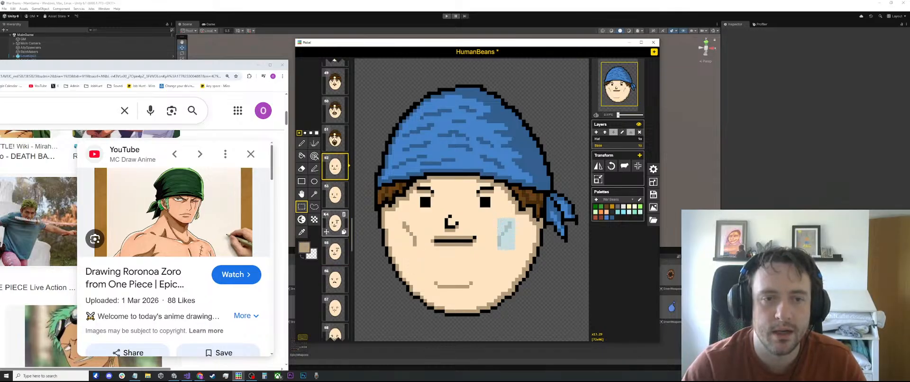
key("Down")
key("Down")
key("Down")
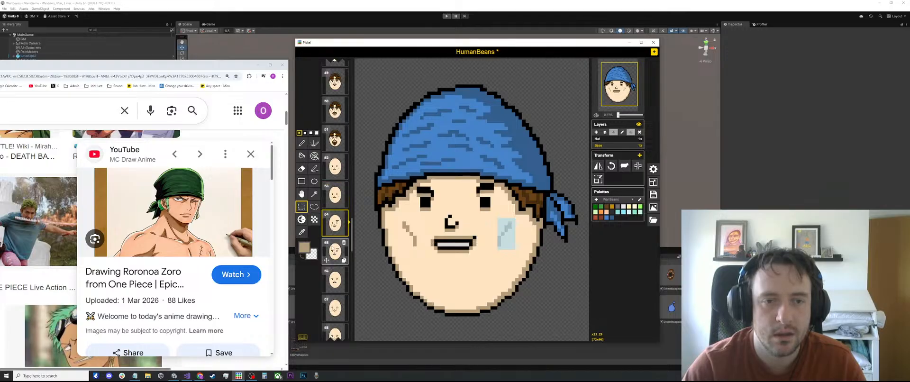
Select the chin line below the mouth in frame 52 and paste it onto the Base layer of frames 53, 54 and 55
left_click(335, 166)
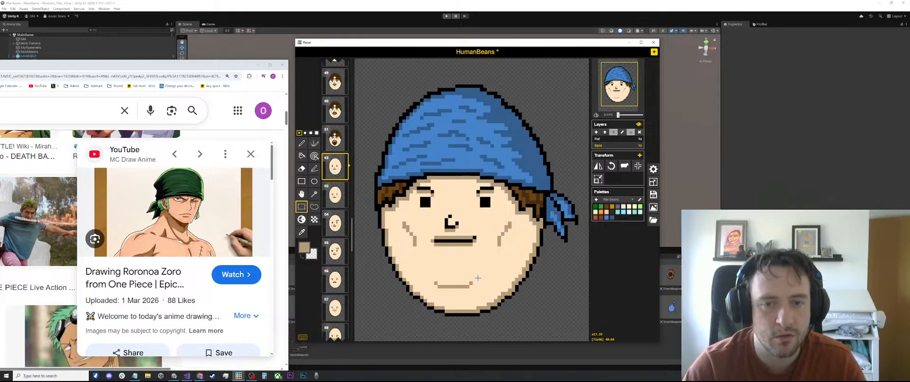
left_click_drag(479, 279, 439, 291)
left_click(335, 194)
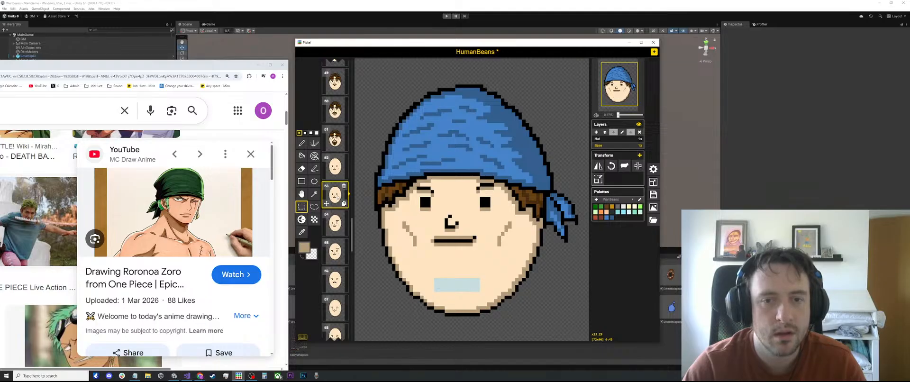
left_click(335, 223)
left_click(335, 251)
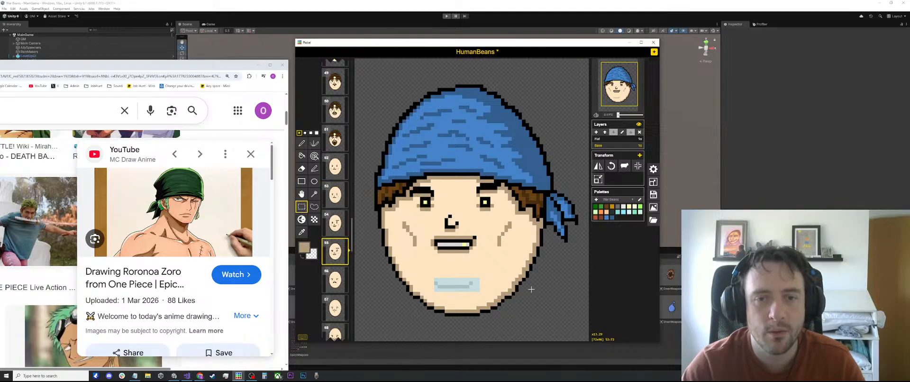
Compare the cheek and chin lines across frames 52 to 55 at full view
scroll(536, 283, "down", 2)
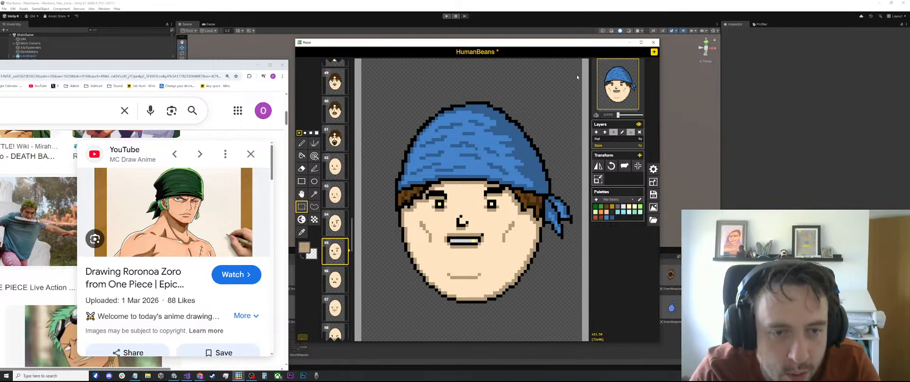
left_click(335, 217)
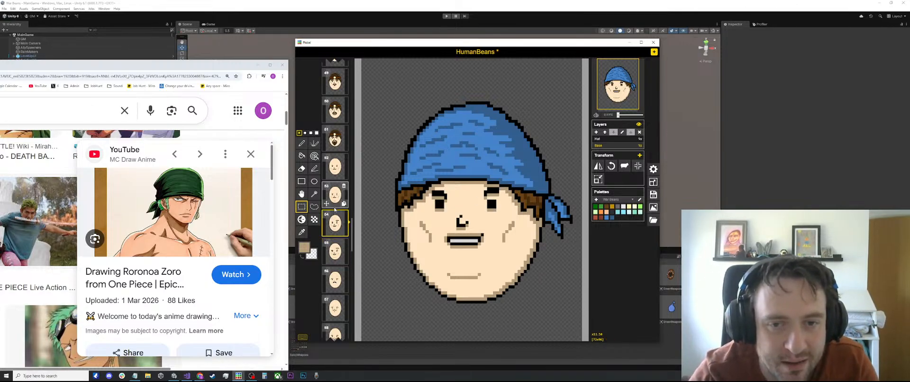
left_click(335, 194)
left_click(332, 168)
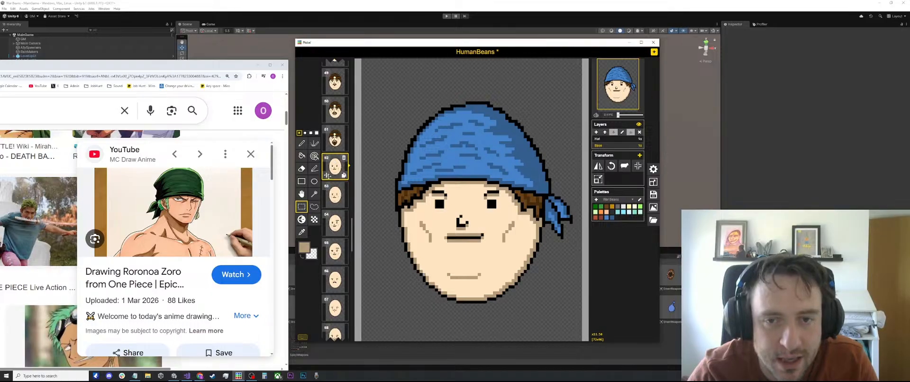
left_click(335, 194)
left_click(338, 223)
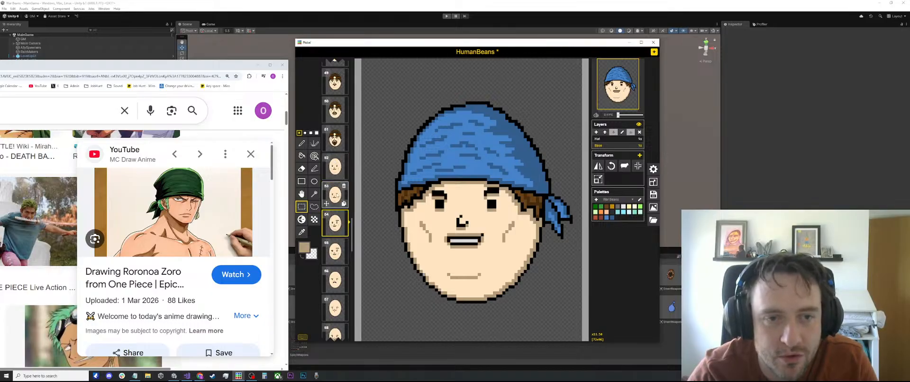
left_click(335, 251)
scroll(562, 271, "down", 1)
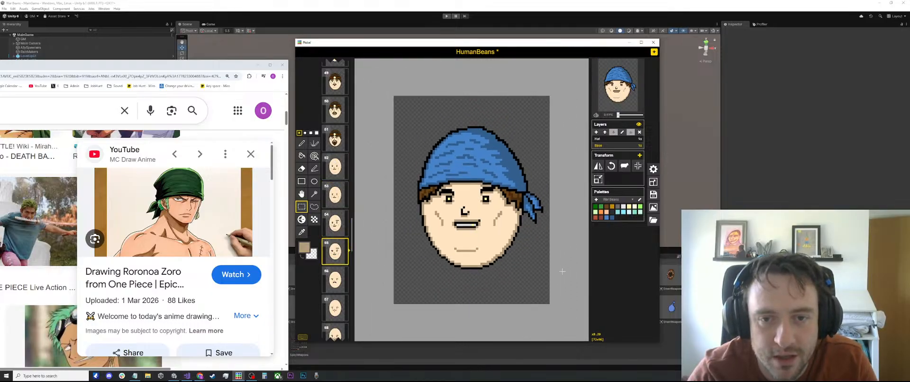
scroll(509, 232, "down", 1)
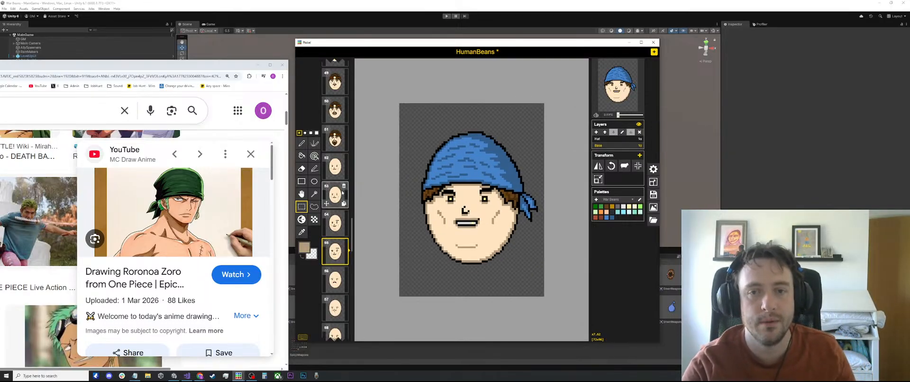
left_click(343, 200)
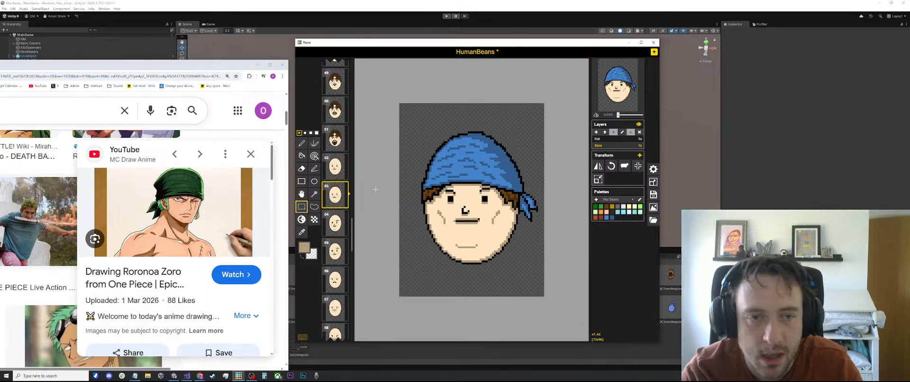
Choose a light grey drawing colour and make the Hat layer of frame 52 active
left_click(342, 172)
left_click(304, 247)
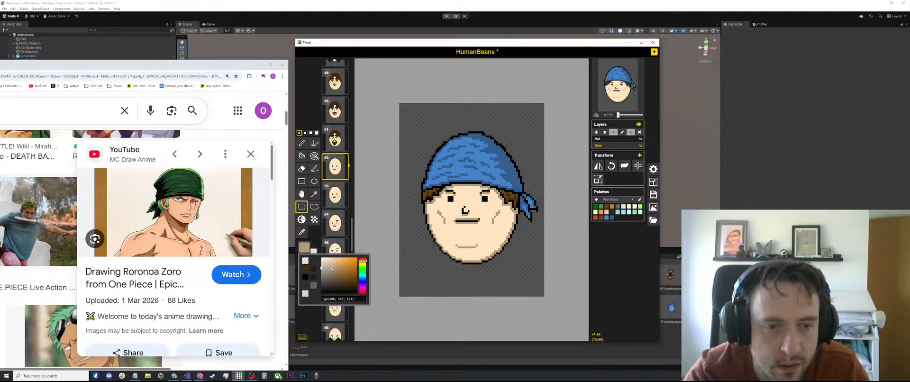
scroll(452, 164, "up", 3)
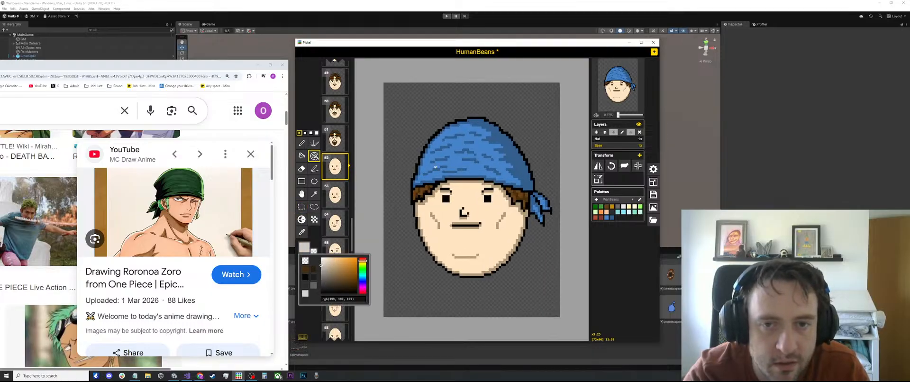
key("a")
left_click(453, 161)
key("ctrl+z")
left_click(609, 139)
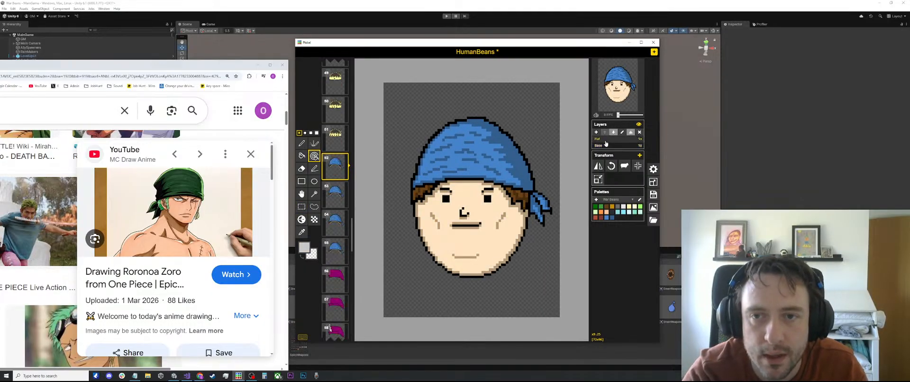
Recolour frame 52's bandana light grey with darker grey shading and creases
left_click(463, 145)
left_click(304, 247)
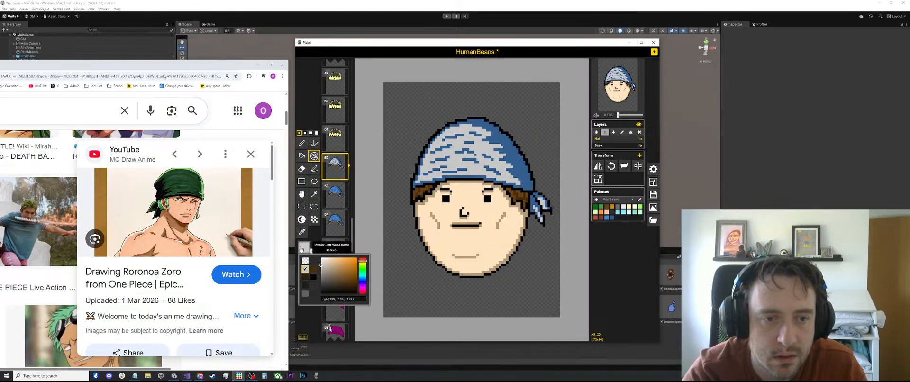
left_click(314, 268)
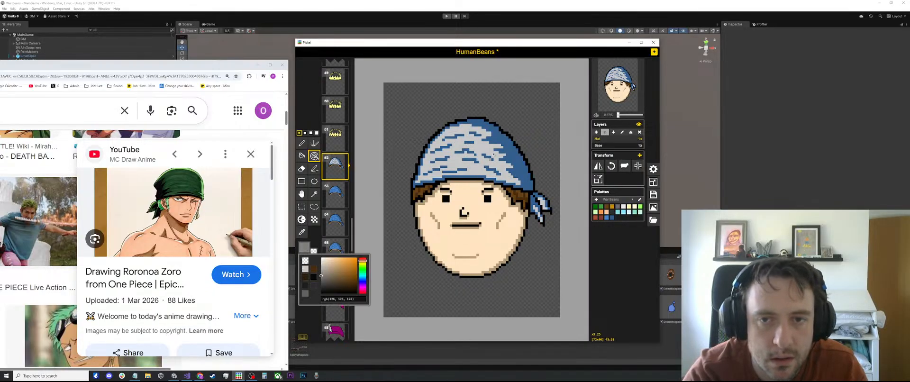
left_click(508, 144)
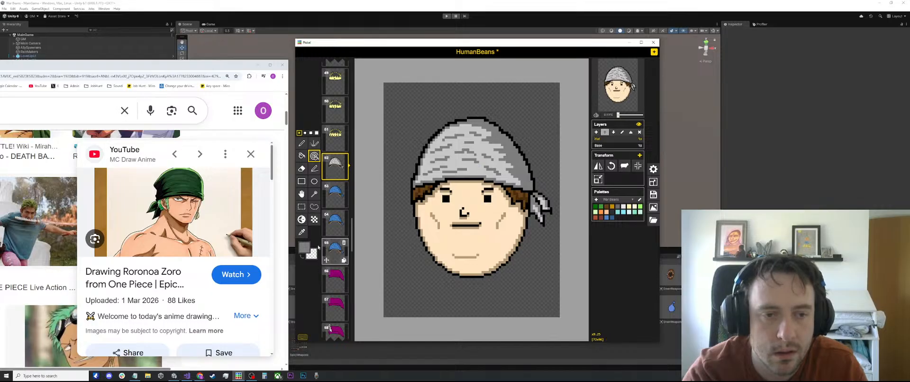
left_click(304, 247)
left_click_drag(319, 283, 314, 280)
left_click(511, 155)
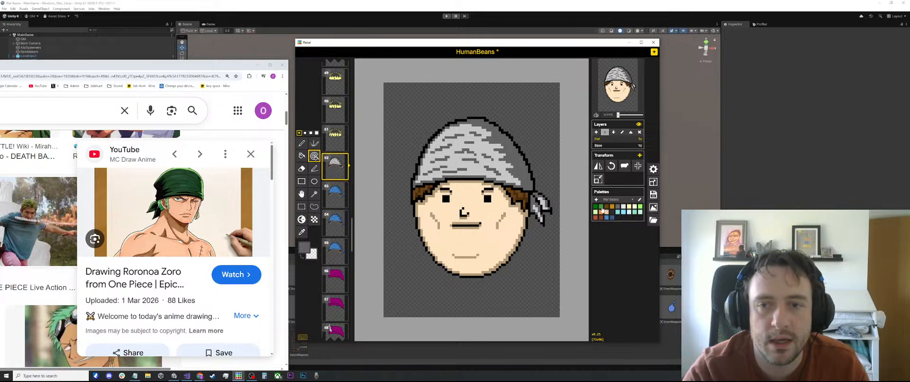
Recolour the light areas of frame 52's bandana with the palette's green
left_click(601, 208)
left_click(513, 154)
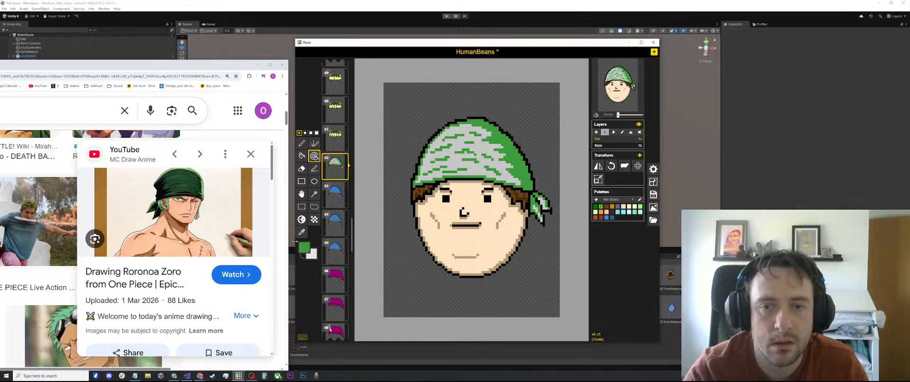
left_click(447, 157)
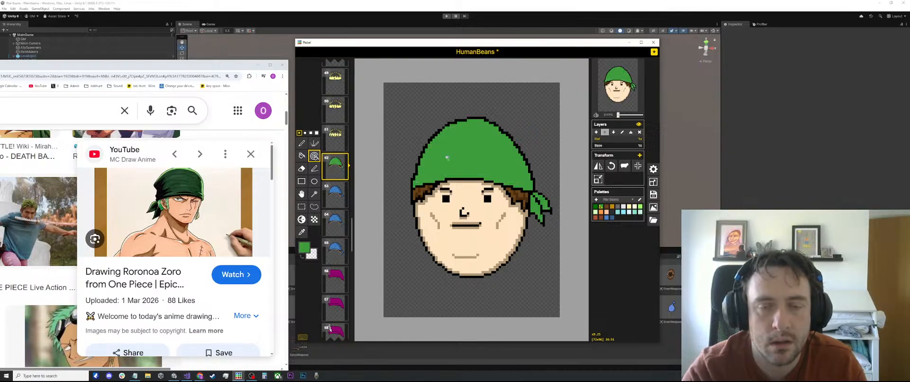
key("ctrl+z")
key("ctrl+z")
key("ctrl+y")
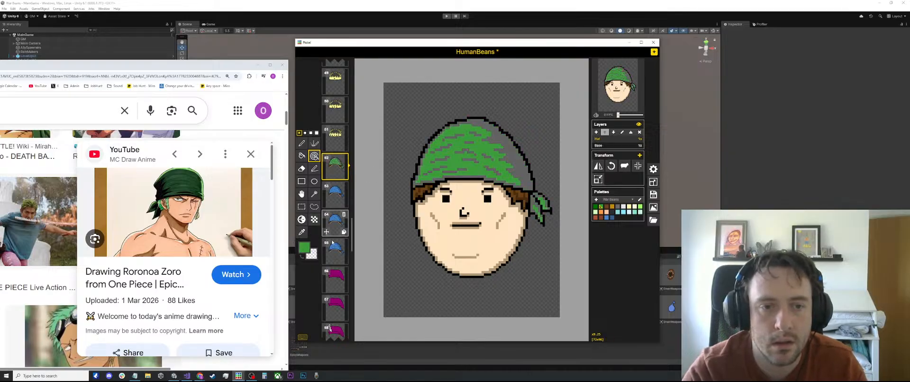
Darken the green and apply it to the shading and creases of frame 52's bandana
left_click(303, 247)
left_click_drag(345, 274, 344, 280)
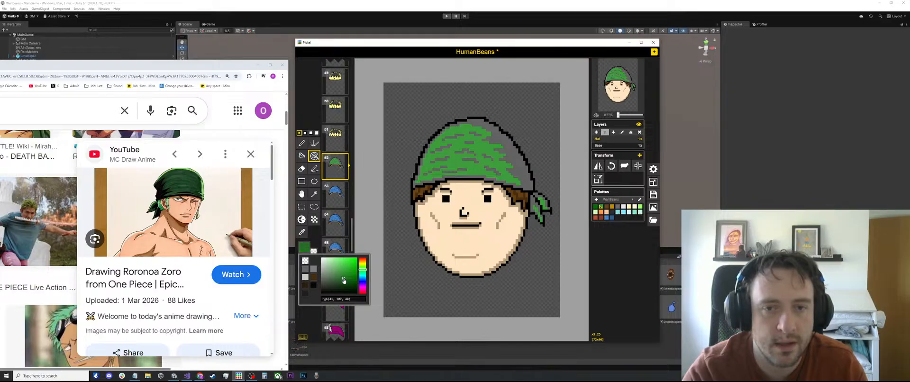
left_click(495, 161)
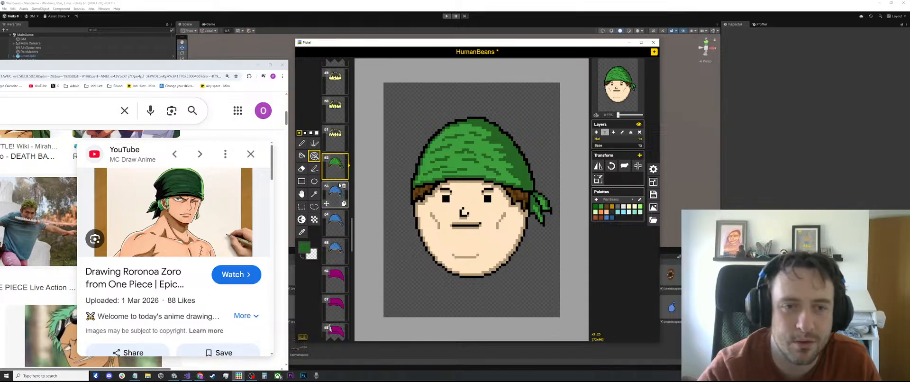
Sample the magenta of the beret in frame 56 and recolour the light areas of frame 54's bandana with it
left_click(335, 192)
left_click(337, 223)
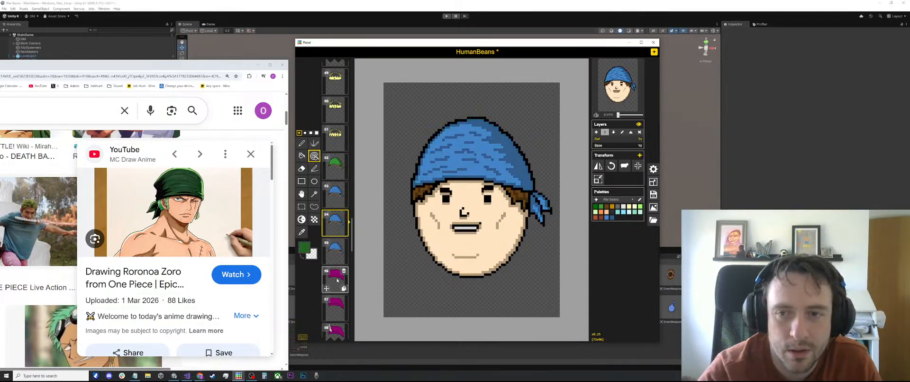
left_click(337, 280)
key("o")
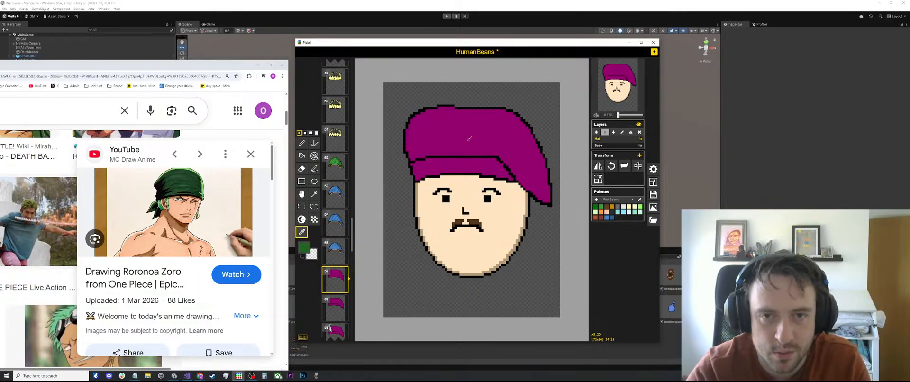
left_click(335, 222)
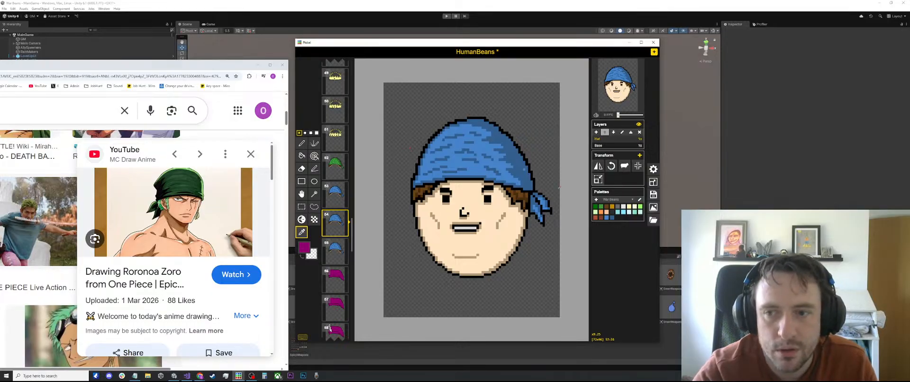
left_click_drag(503, 51, 406, 44)
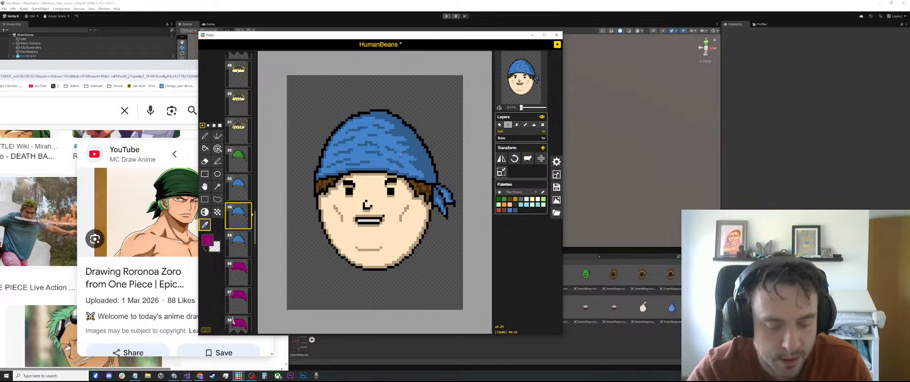
key("a")
left_click(389, 149)
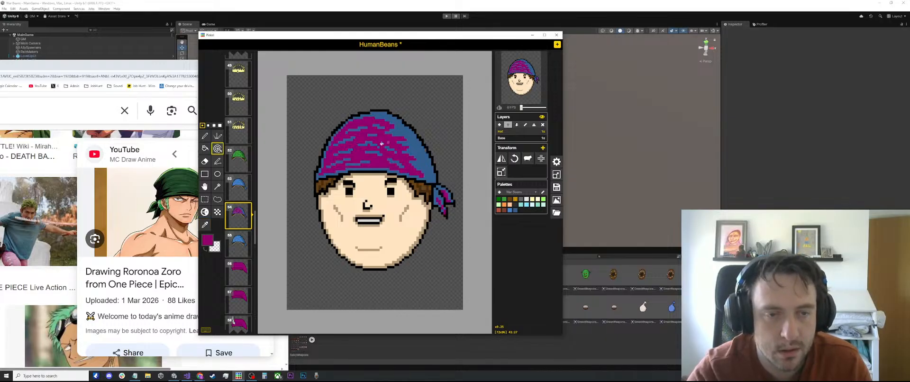
Darken the magenta and apply it to the shading and creases of frame 54's bandana
left_click(213, 241)
left_click_drag(260, 270, 267, 272)
left_click(412, 141)
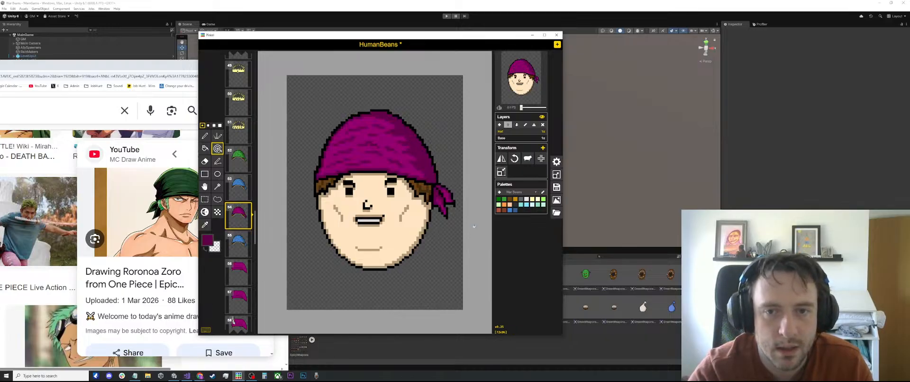
Sample the crown's yellow in frame 51 and adjust it to a warmer golden yellow
left_click(234, 243)
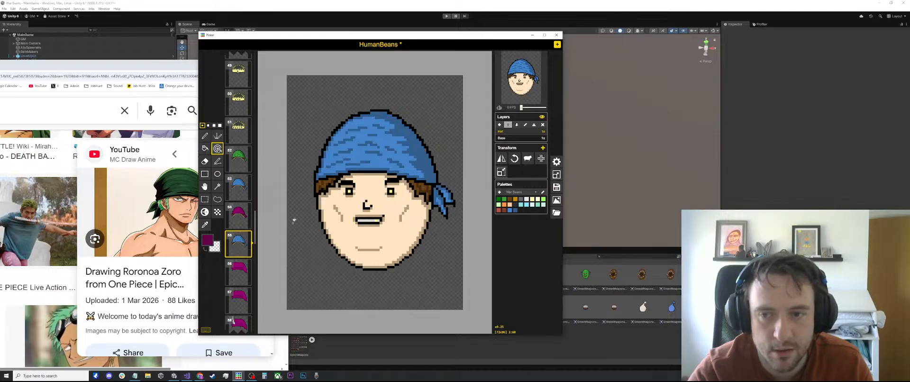
left_click_drag(428, 40, 612, 27)
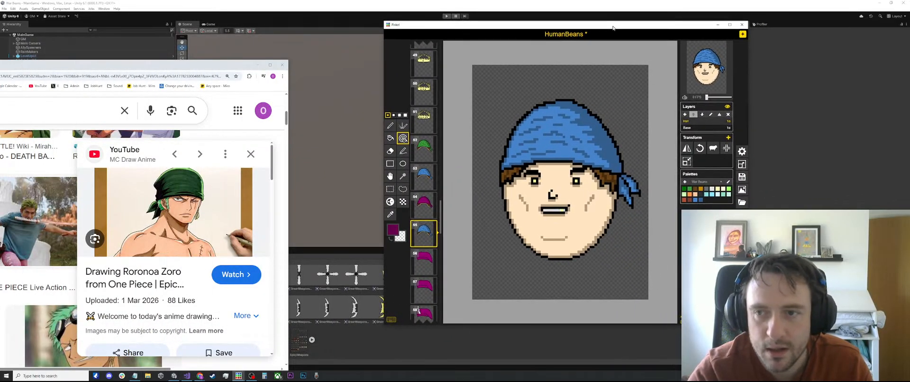
scroll(423, 114, "up", 1)
left_click(423, 142)
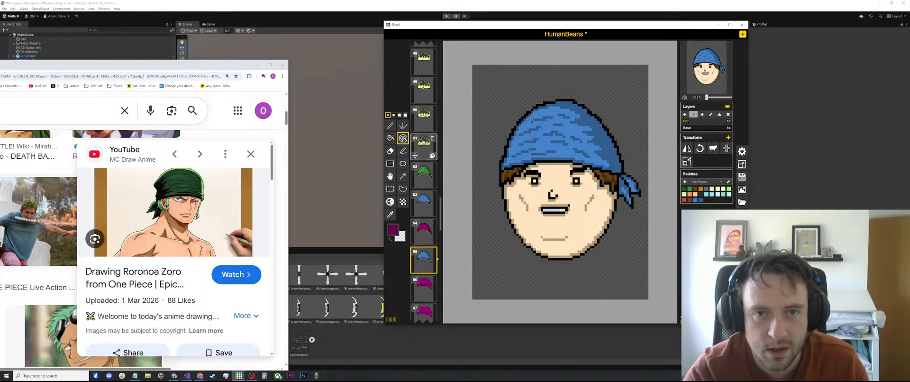
key("o")
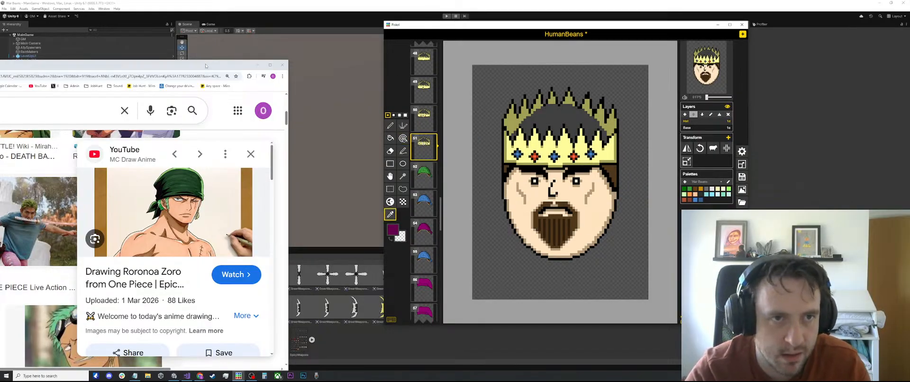
left_click_drag(237, 65, 0, 162)
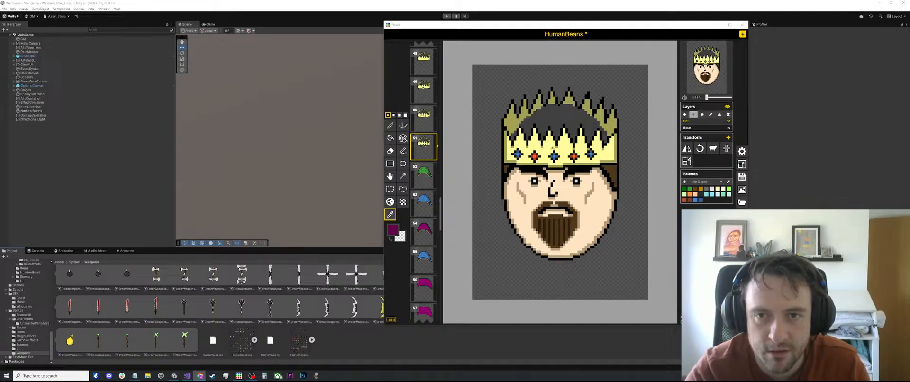
left_click(525, 145)
left_click(392, 230)
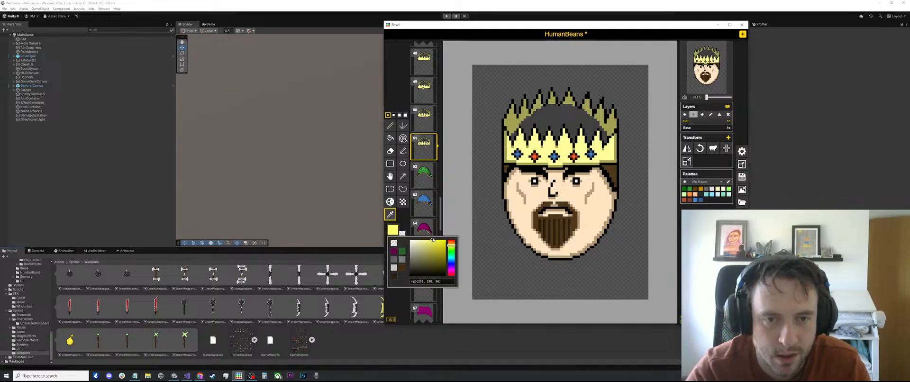
mouse_move(431, 248)
left_mouse_down()
mouse_move(451, 244)
mouse_move(424, 240)
mouse_move(431, 236)
left_mouse_up()
left_click(436, 244)
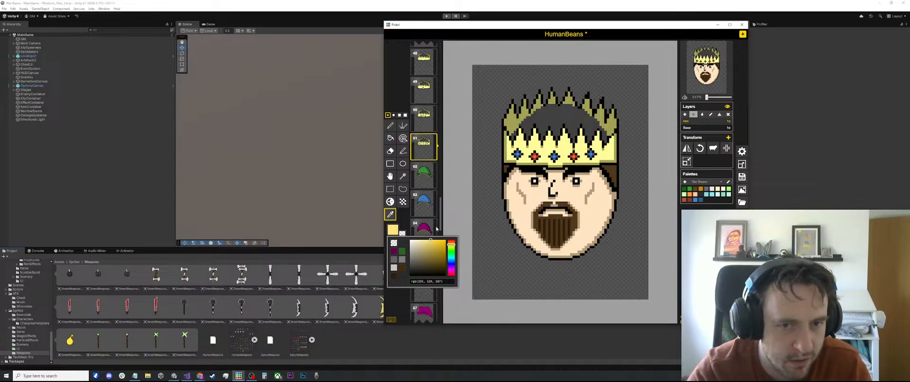
Recolour frame 55's bandana golden yellow, with a darker brownish yellow for its shading and creases
key("a")
scroll(432, 182, "down", 1)
scroll(433, 183, "down", 3)
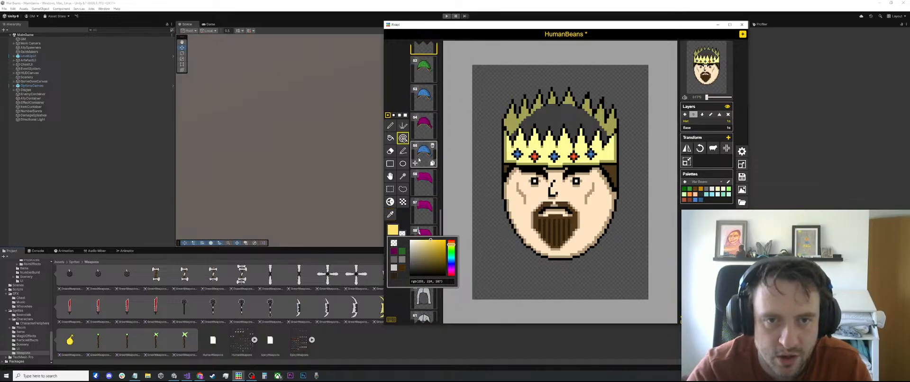
left_click(423, 154)
left_click(544, 144)
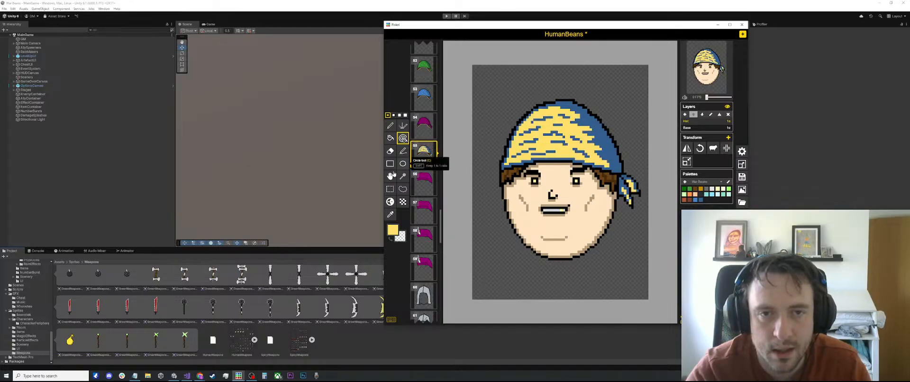
left_click(392, 230)
left_click_drag(428, 246, 431, 256)
left_click(561, 166)
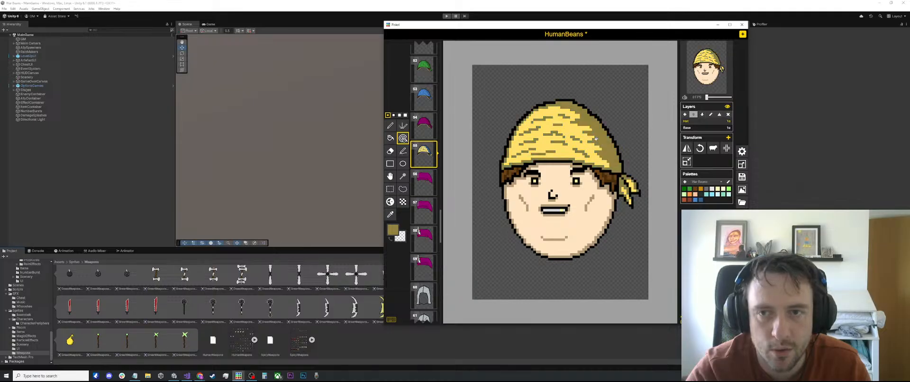
Compare the recoloured bandanas across frames 52 to 55
scroll(587, 140, "down", 2)
scroll(589, 136, "down", 1)
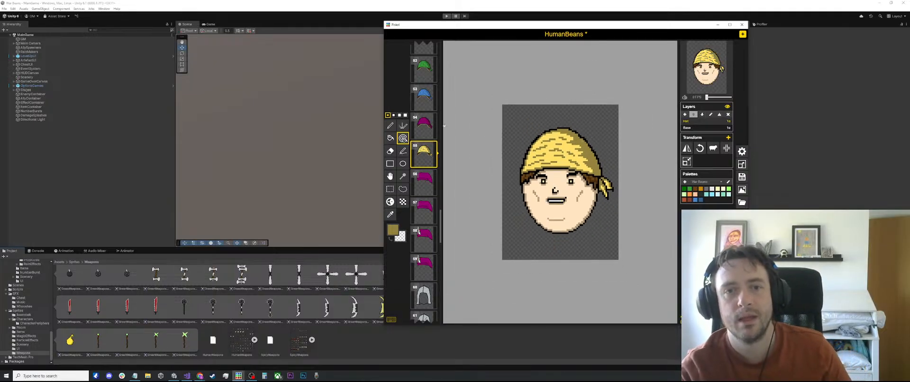
scroll(498, 160, "up", 2)
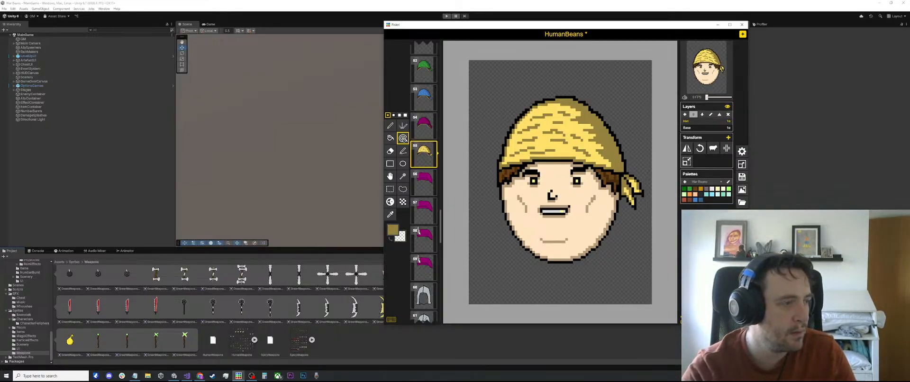
left_click(423, 69)
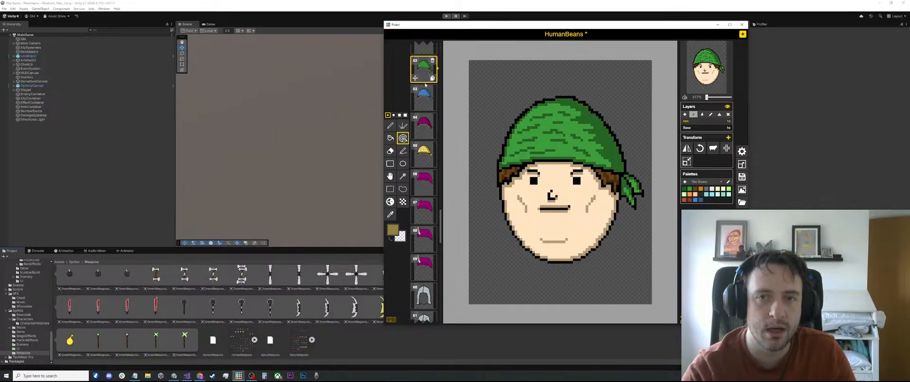
left_click(423, 99)
left_click(427, 128)
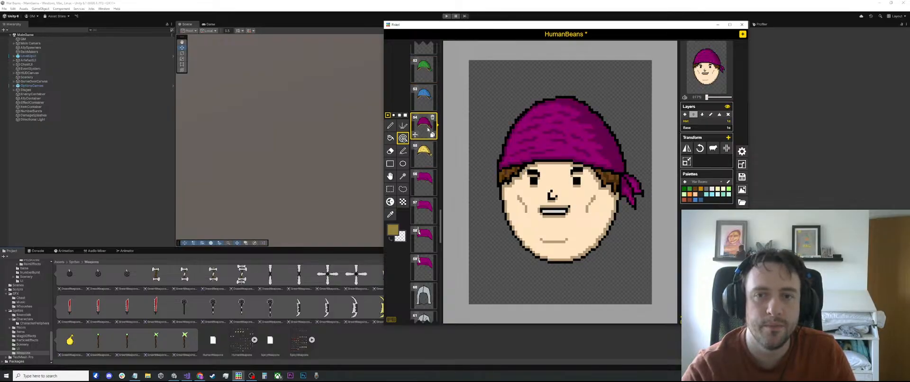
left_click(423, 68)
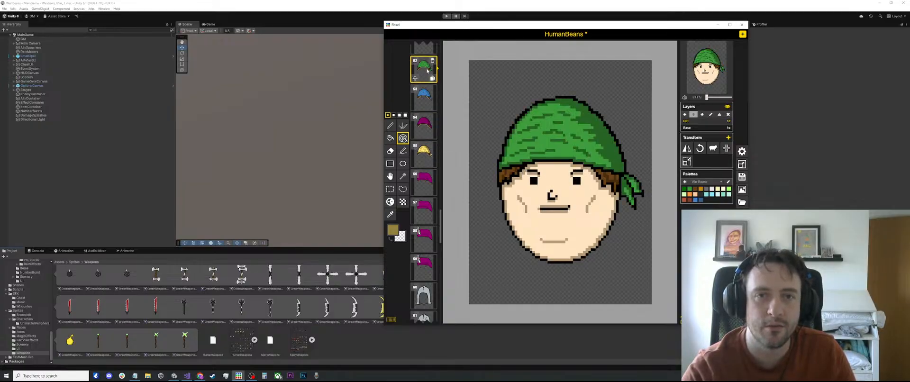
left_click(426, 100)
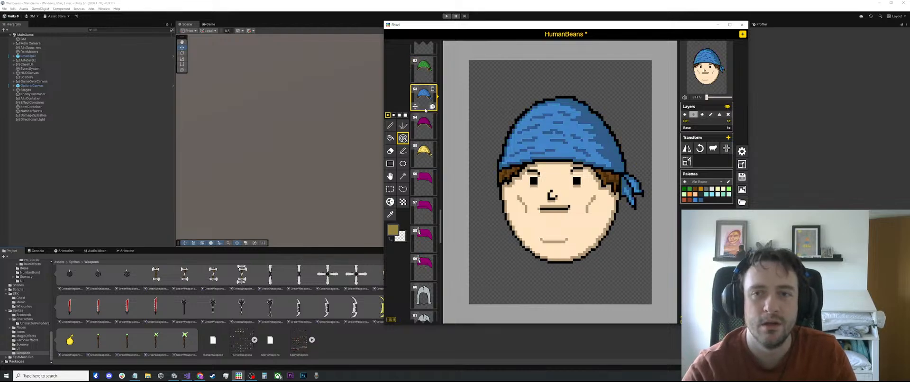
left_click(427, 131)
left_click(426, 152)
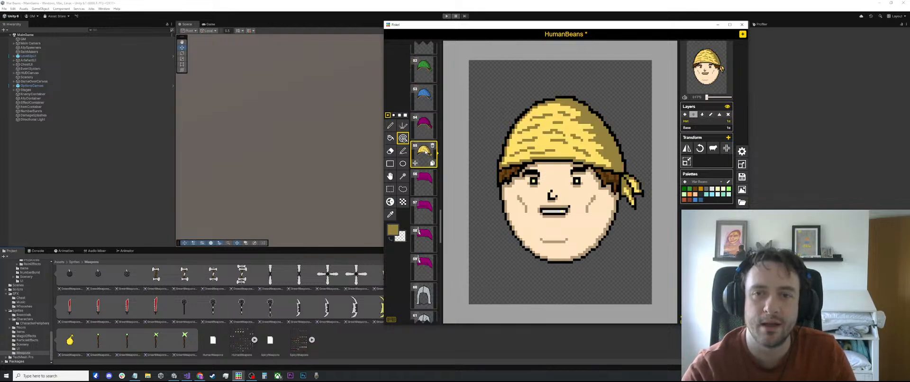
Check the green, blue, magenta and yellow bandana faces once more at different zoom levels
scroll(568, 142, "down", 3)
scroll(568, 142, "up", 2)
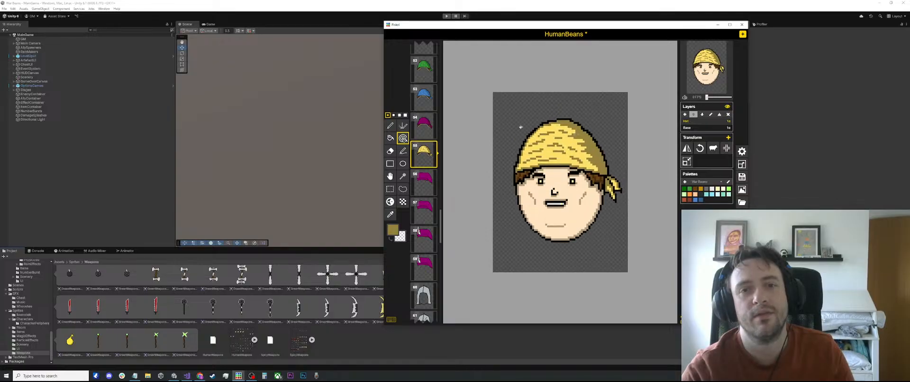
left_click(421, 72)
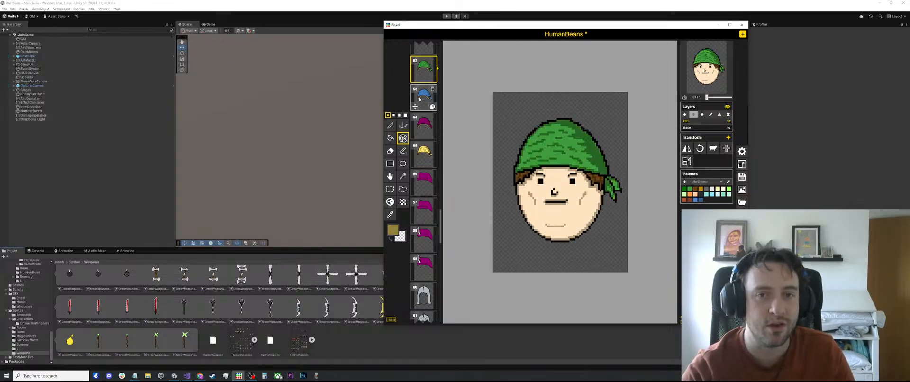
left_click(421, 100)
left_click(423, 125)
left_click(424, 153)
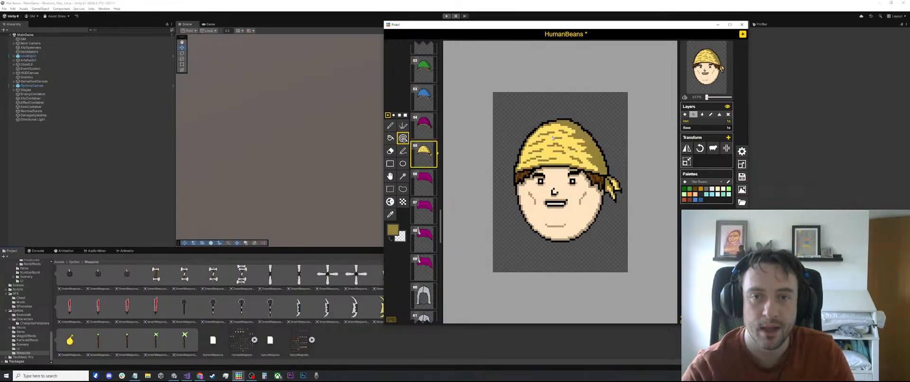
scroll(449, 111, "down", 2)
scroll(426, 218, "up", 5)
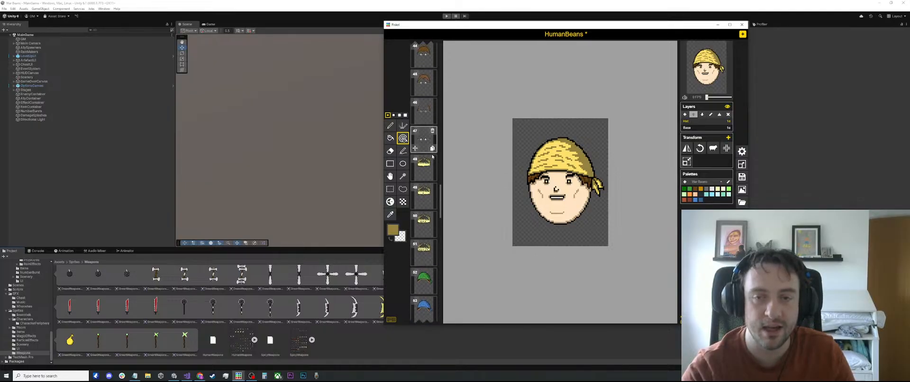
left_click(423, 280)
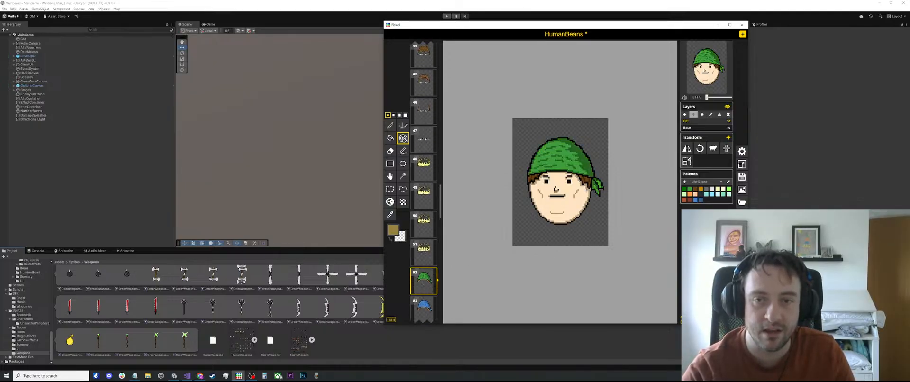
scroll(557, 177, "up", 2)
scroll(423, 227, "down", 2)
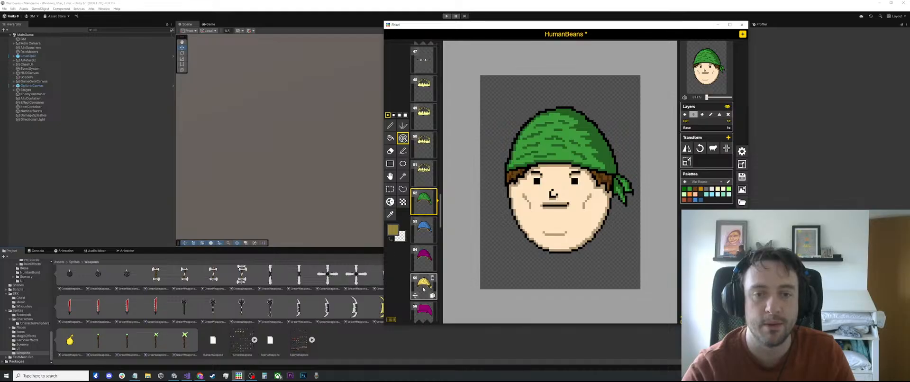
left_click(423, 285)
scroll(423, 209, "down", 2)
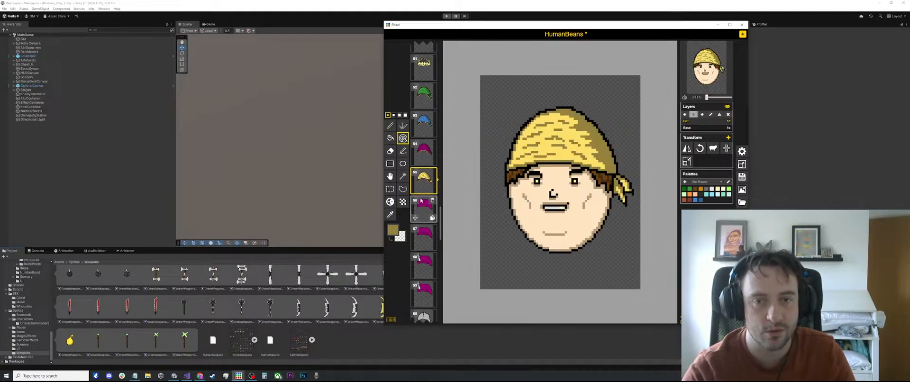
Sample the dark magenta shading from frame 54's bandana as the drawing colour for frame 56's beret
left_click(421, 201)
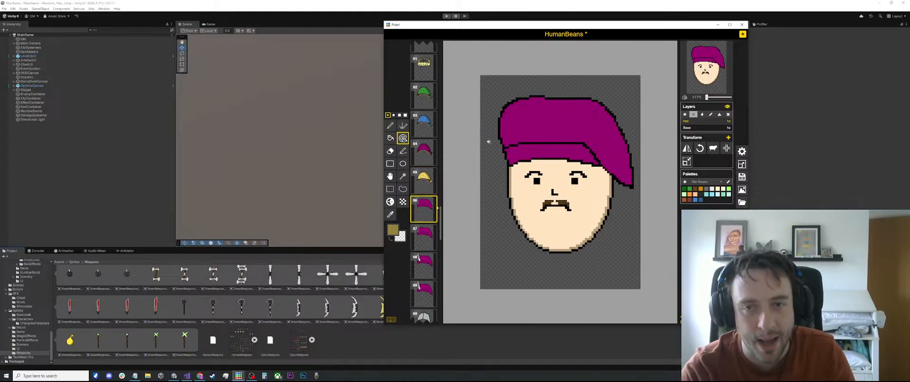
scroll(517, 193, "down", 1)
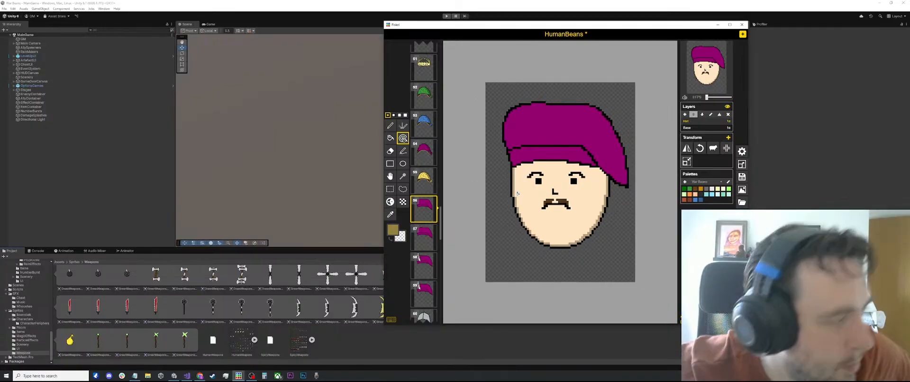
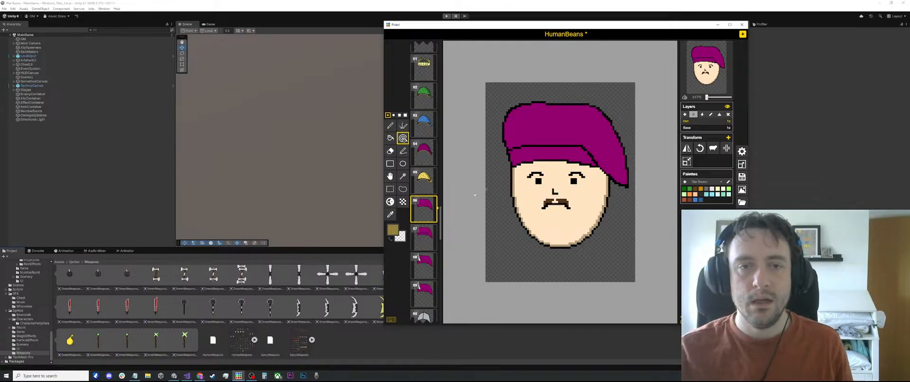
key("o")
scroll(512, 181, "up", 2)
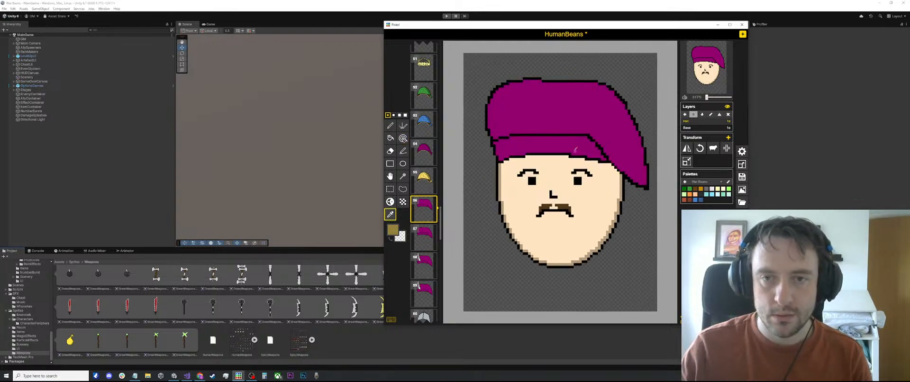
left_click(424, 152)
left_click(606, 140)
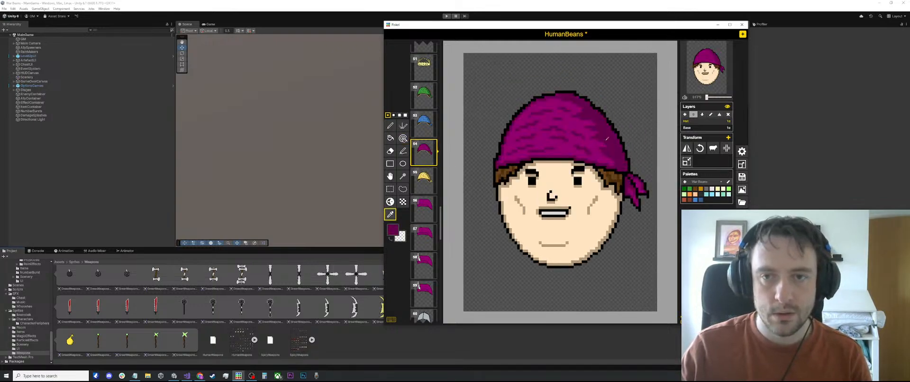
left_click(424, 209)
key("p")
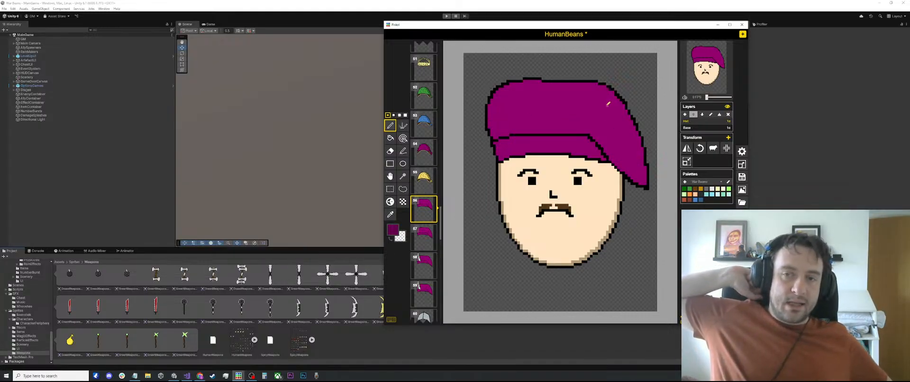
scroll(664, 159, "up", 1)
key("e")
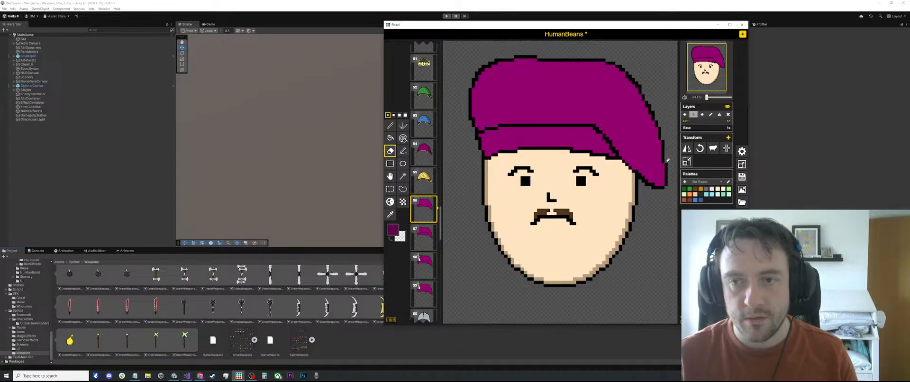
Examine the beret's drooping tip across frames 56 to 59, marking its area with a rectangular selection
scroll(518, 87, "down", 1)
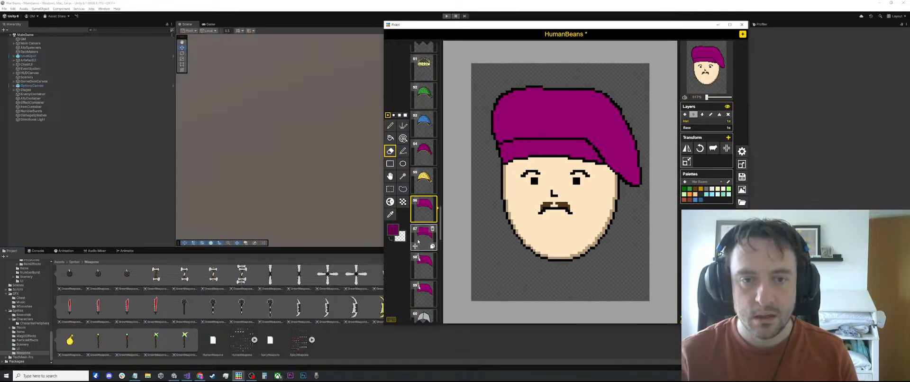
left_click(418, 242)
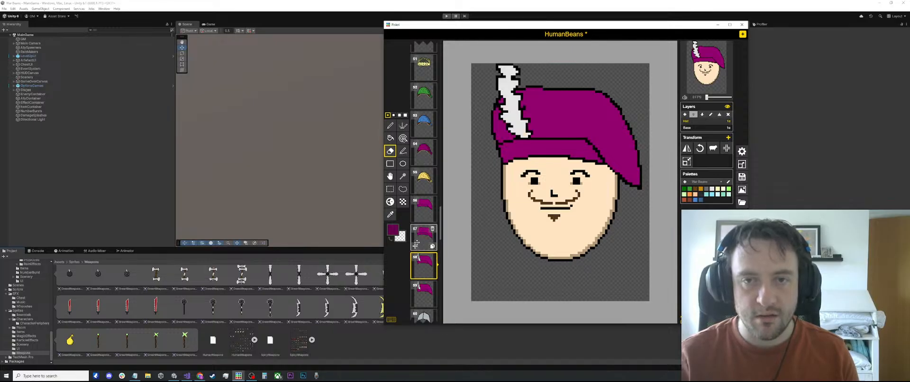
left_click(424, 209)
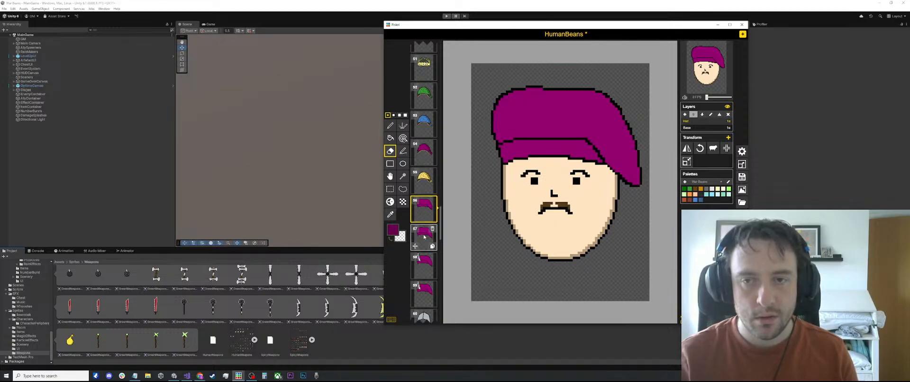
key("s")
left_click_drag(649, 126, 608, 214)
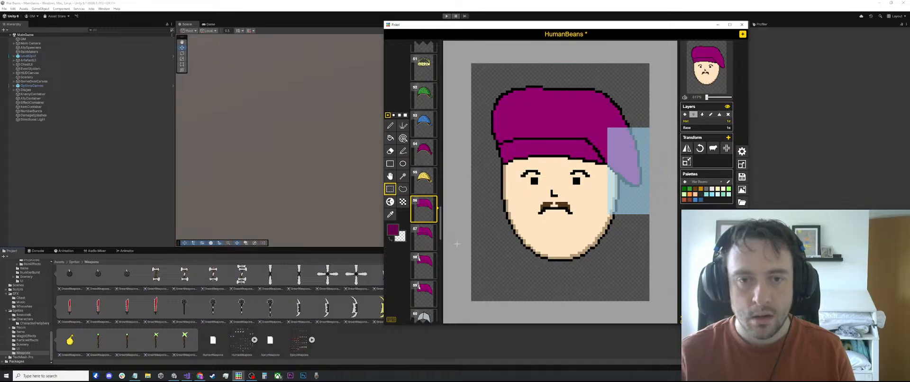
left_click(434, 239)
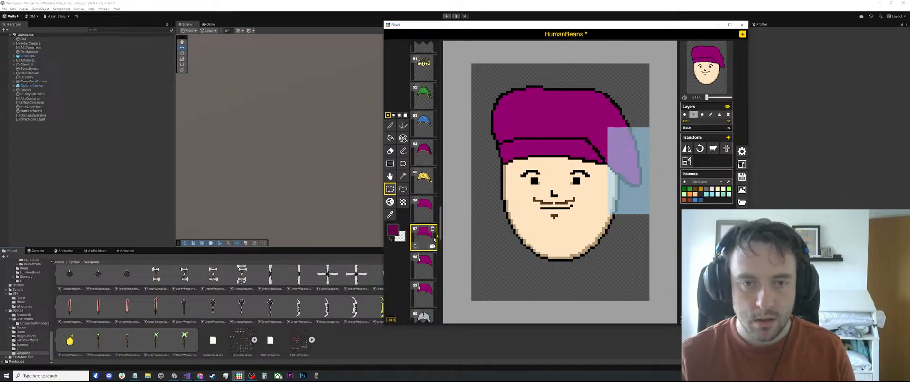
left_click(428, 266)
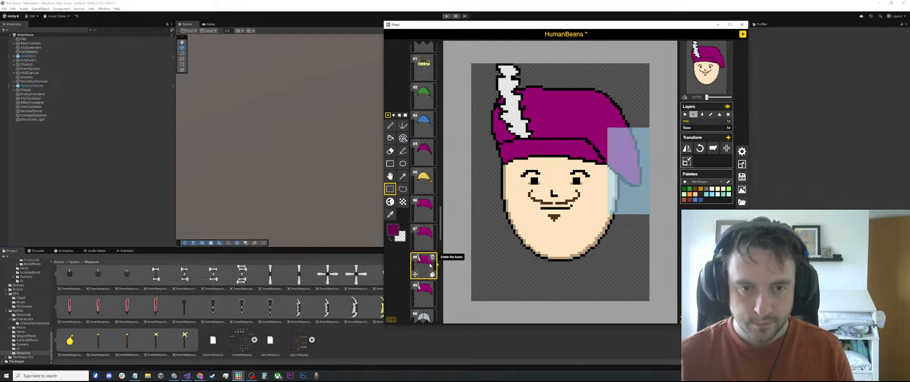
left_click(421, 289)
scroll(607, 267, "down", 2)
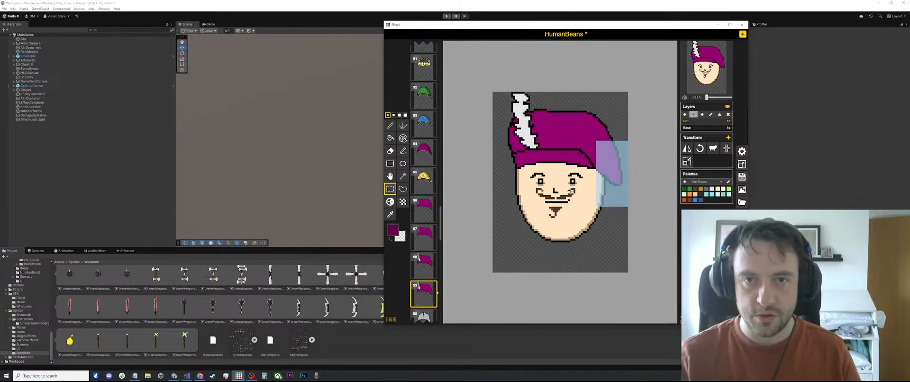
left_click(607, 267)
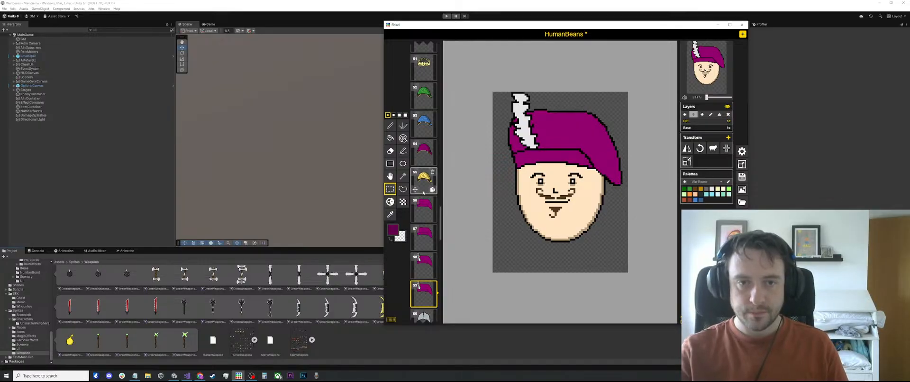
Compare the eyes, noses, moustaches and hats of the beret faces in frames 56 to 59
left_click(423, 208)
left_click(422, 231)
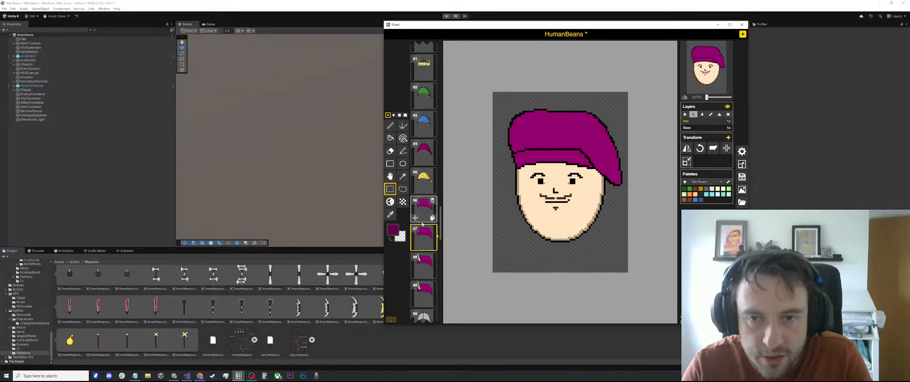
left_click(421, 263)
left_click(417, 295)
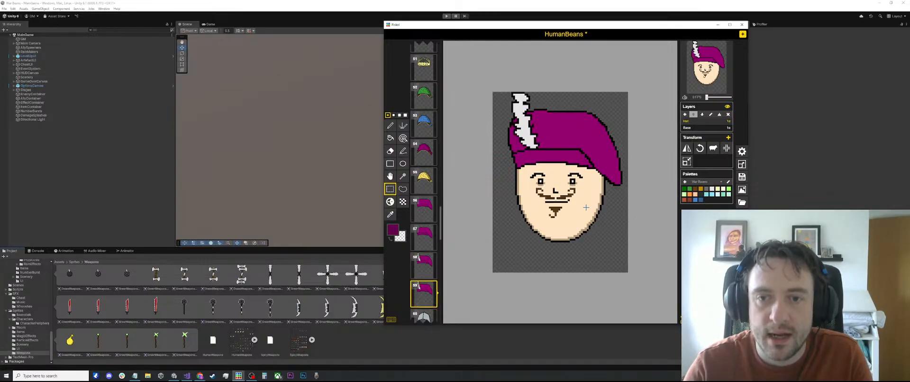
scroll(566, 190, "up", 4)
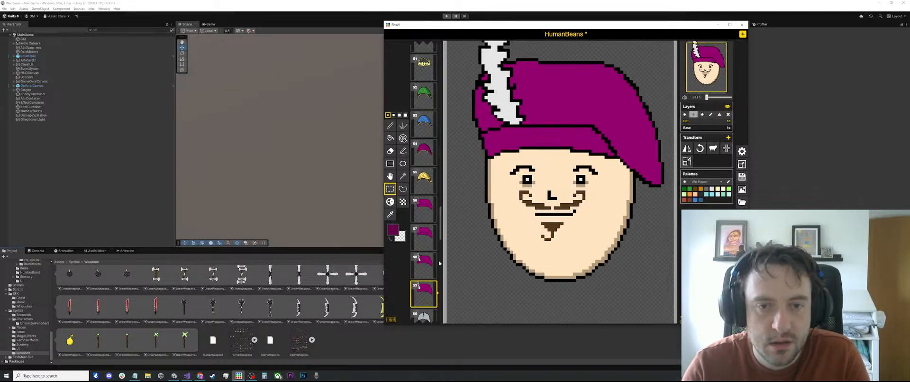
left_click(419, 238)
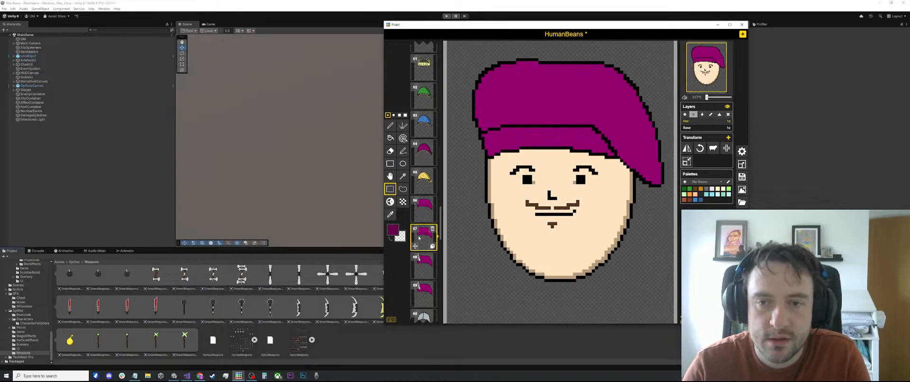
left_click(422, 210)
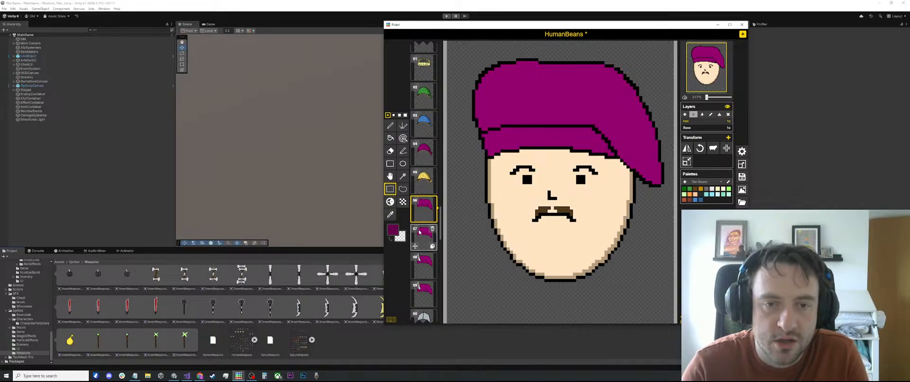
left_click(421, 244)
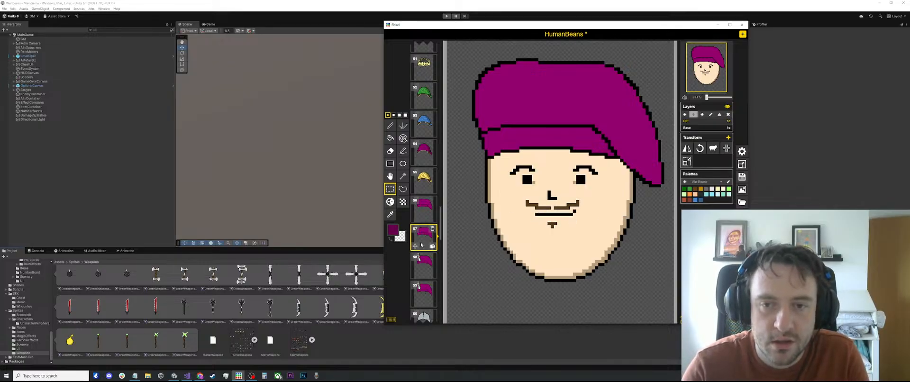
left_click(423, 213)
left_click(423, 240)
left_click(424, 263)
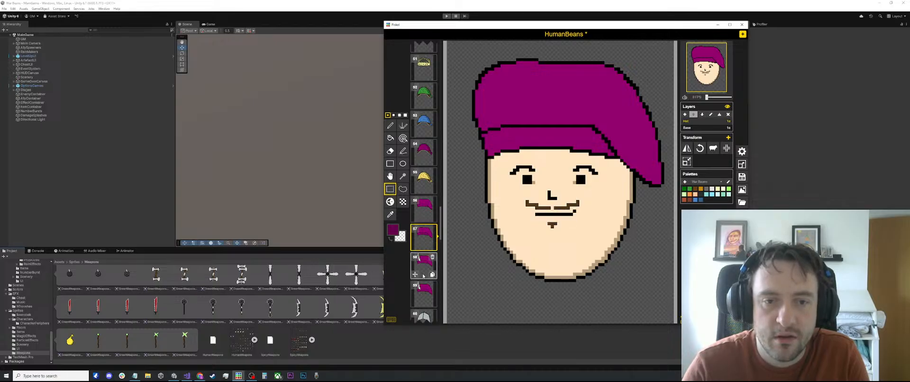
left_click(423, 291)
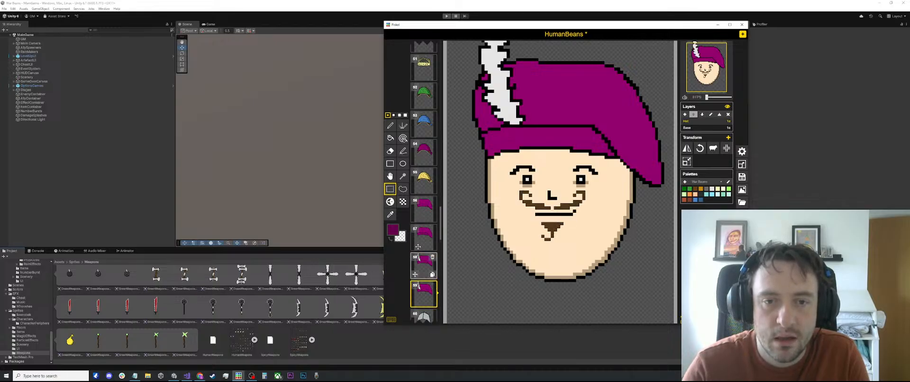
left_click(422, 213)
left_click(420, 244)
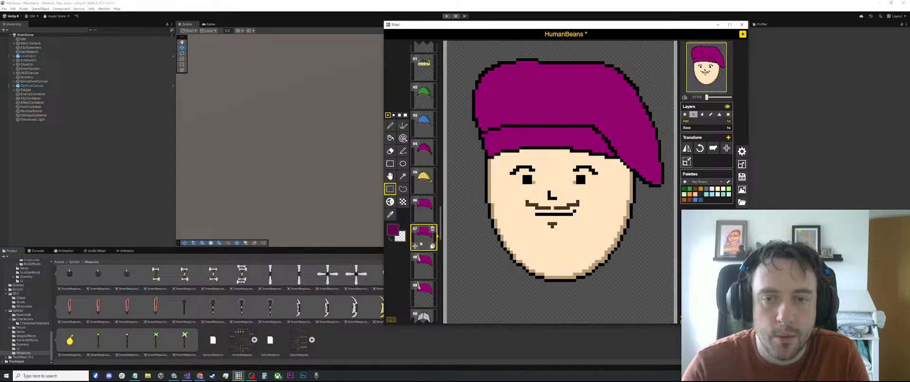
Try to carry over the nose from frame 48's crowned face, clearing the nose area on frame 56's base layer
scroll(433, 223, "up", 5)
scroll(432, 216, "up", 4)
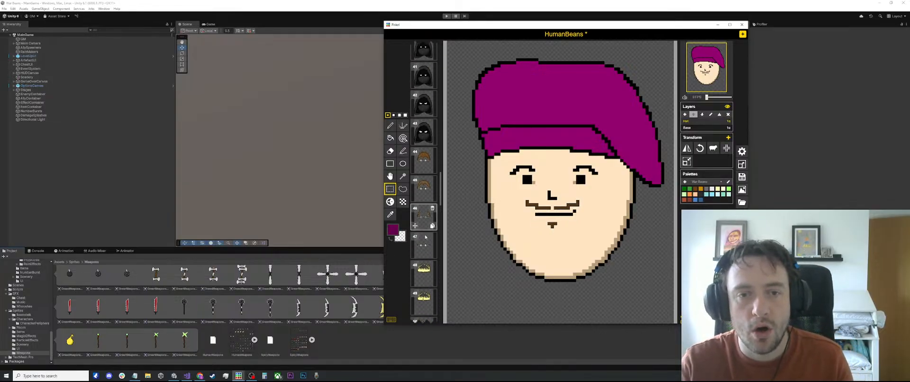
left_click(423, 246)
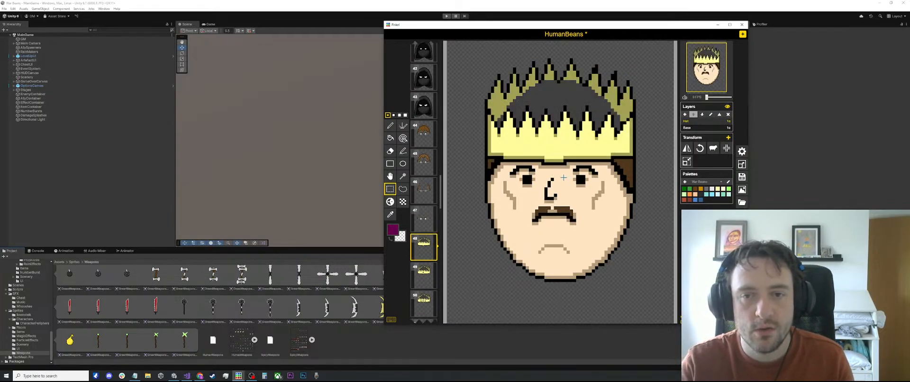
left_click_drag(563, 175, 543, 202)
scroll(419, 261, "down", 5)
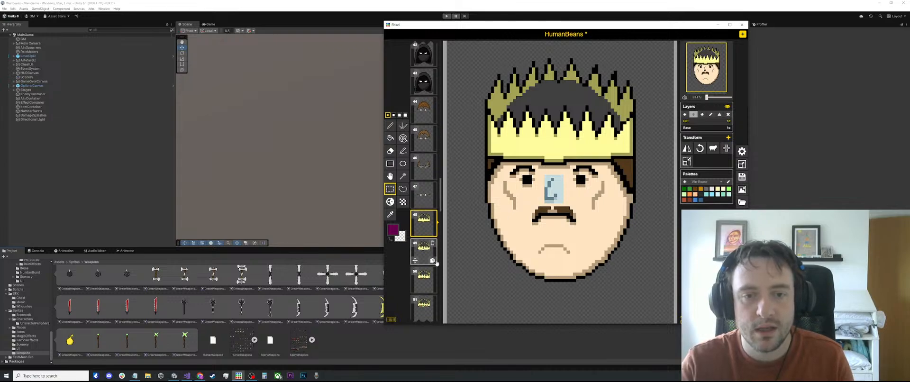
left_click(420, 258)
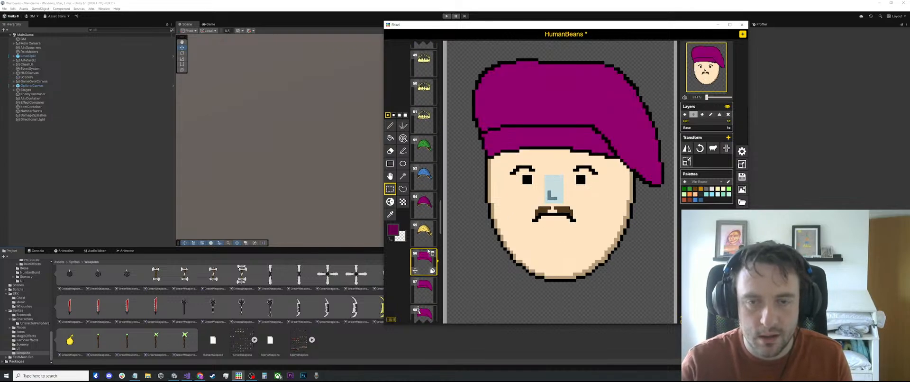
left_click(698, 128)
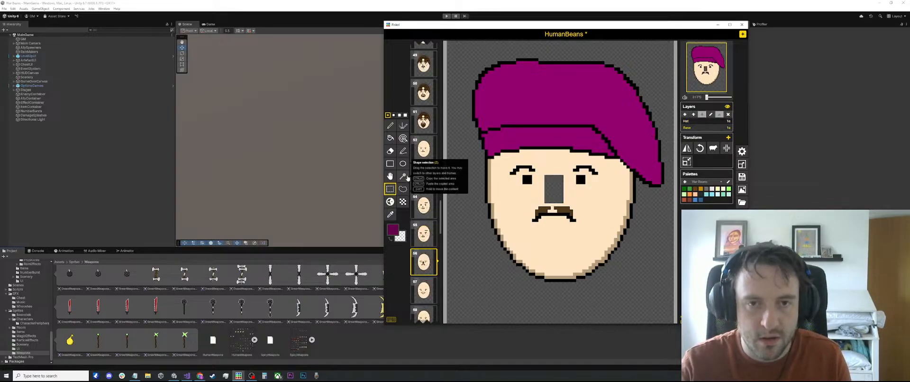
Copy the nose from frame 51's crowned face onto the beret face in frame 56
scroll(422, 184, "up", 1)
left_click(416, 152)
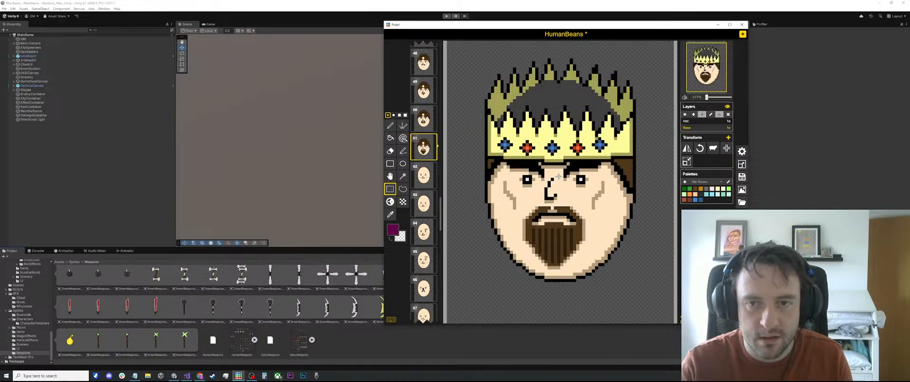
left_click_drag(559, 176, 546, 205)
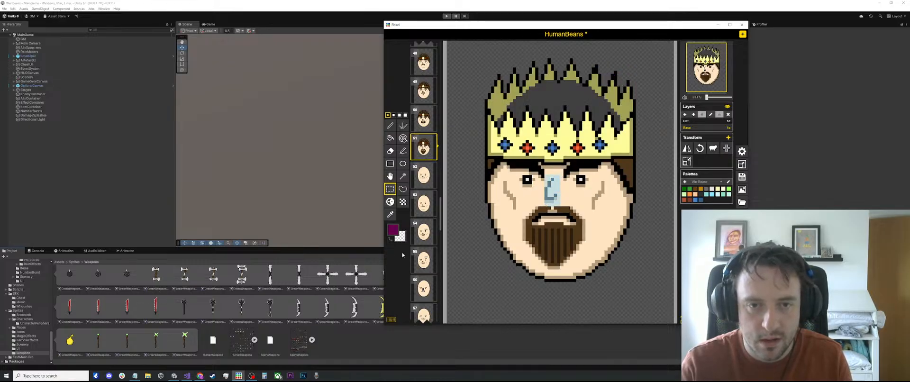
left_click(422, 289)
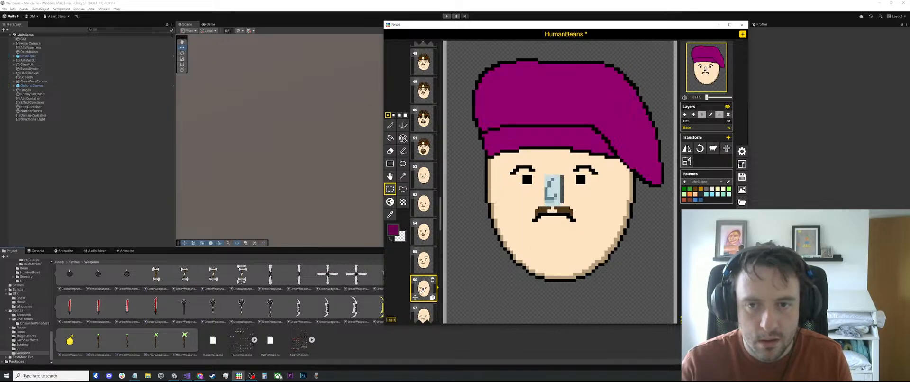
Paint the transparent gaps beside frame 56's pasted nose with the face's sampled skin colour
key("o")
left_click(600, 212)
key("p")
left_click_drag(562, 177, 563, 199)
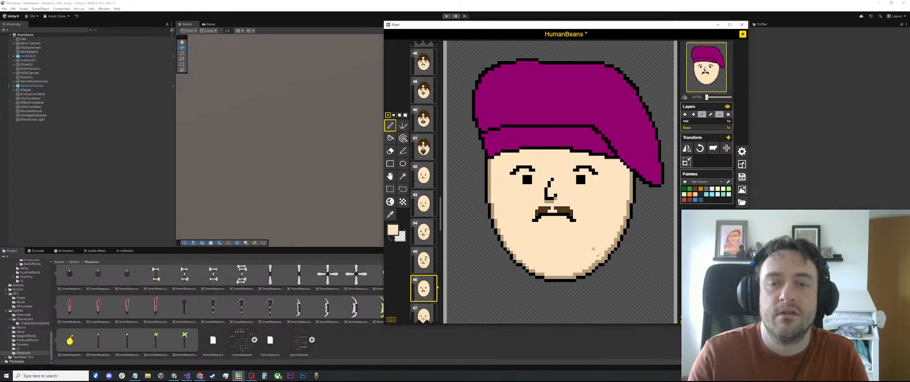
left_click(423, 310)
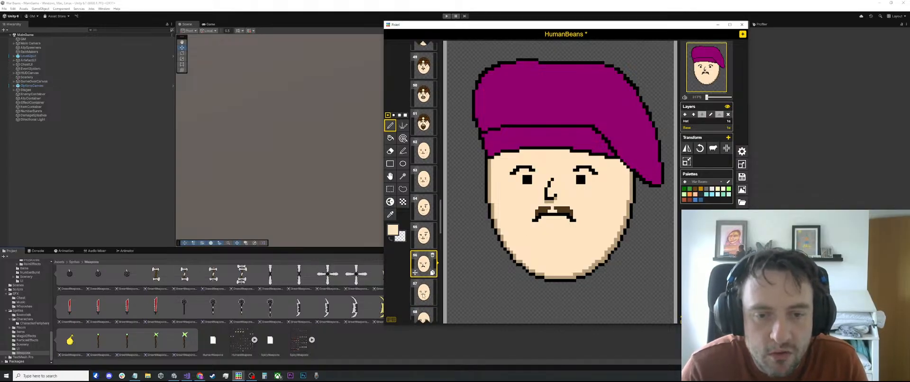
left_click(423, 262)
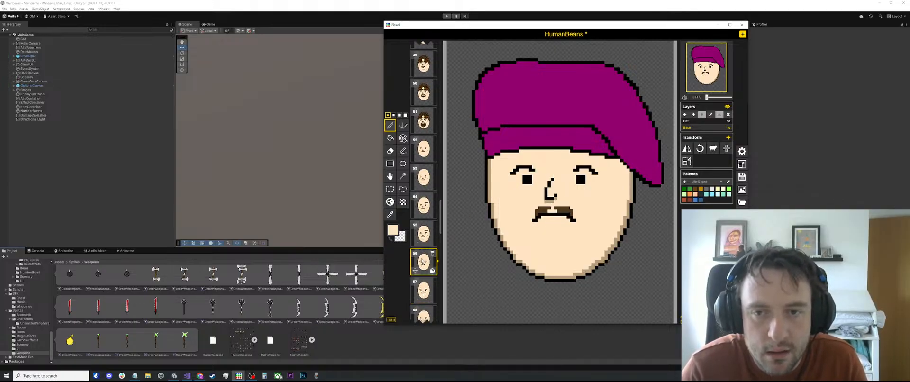
Delete the nose area of frame 56's beret face and fill the gap with the sampled skin colour
scroll(559, 173, "up", 2)
key("s")
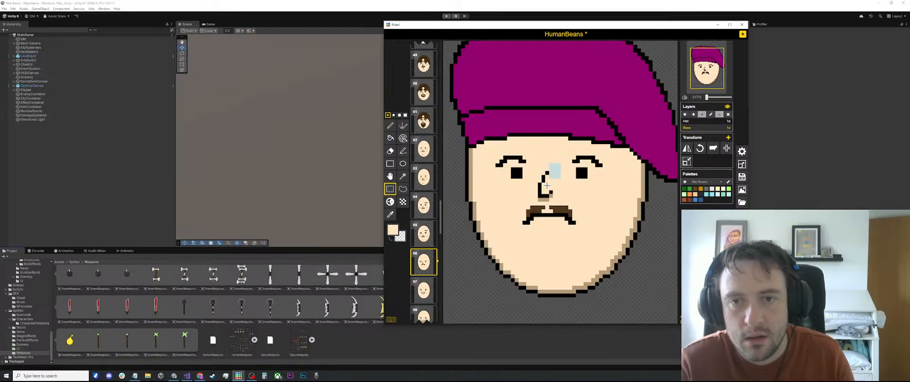
left_click_drag(560, 163, 536, 198)
key("Delete")
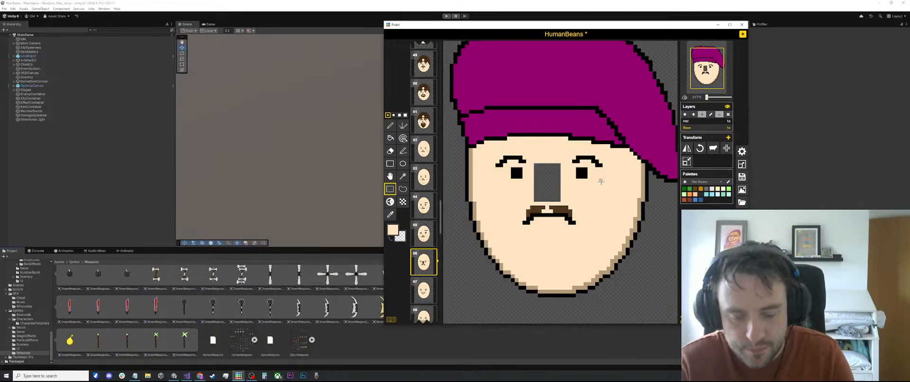
key("o")
key("b")
left_click(541, 181)
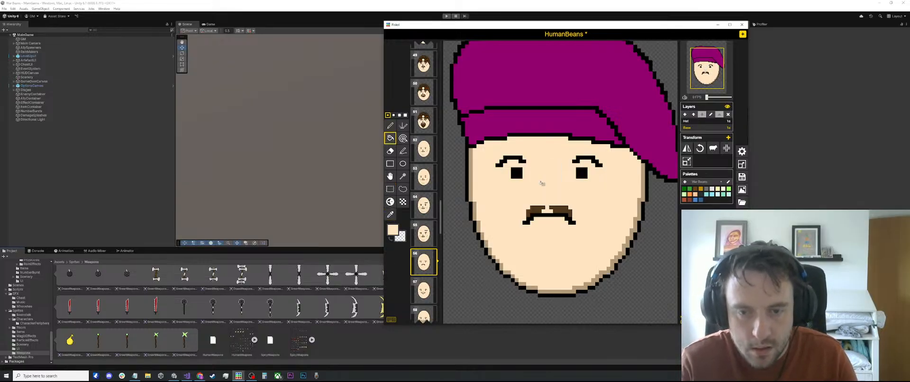
Draw a small curved nose in sampled black on frame 56 and compare it with the yellow bandana face in frame 55
key("o")
left_click(525, 160)
key("p")
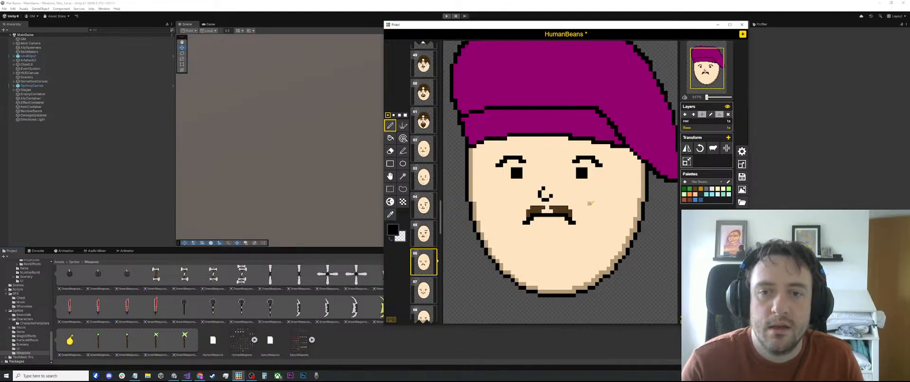
left_click(412, 239)
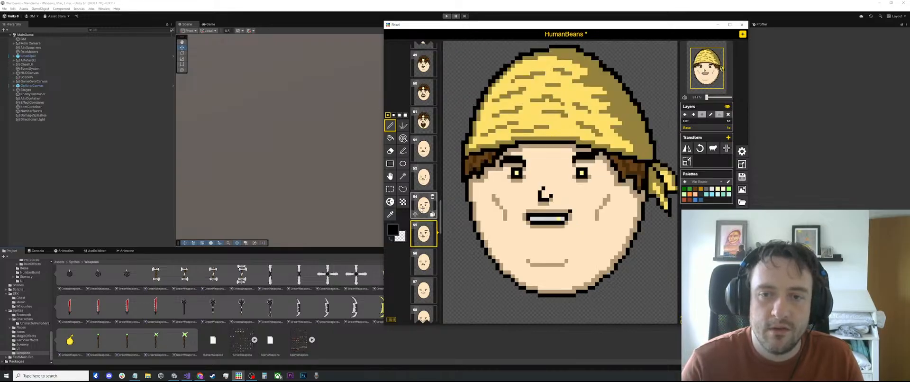
left_click(419, 266)
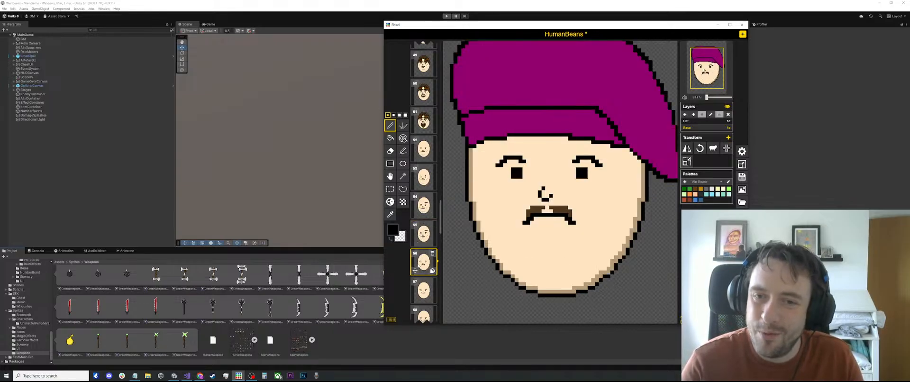
left_click(415, 241)
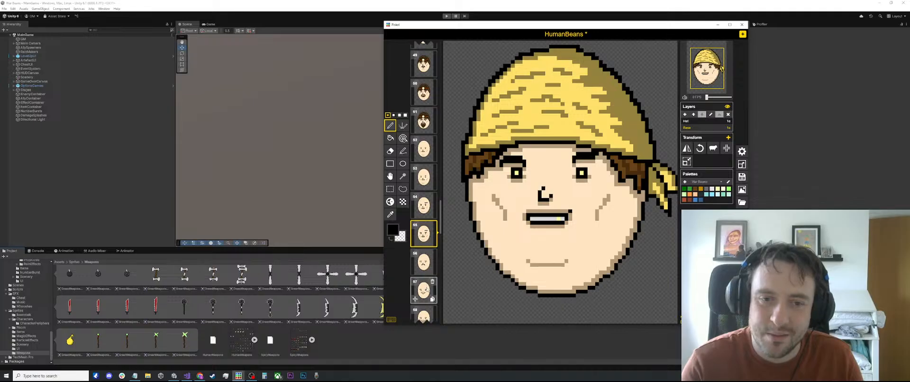
left_click(414, 268)
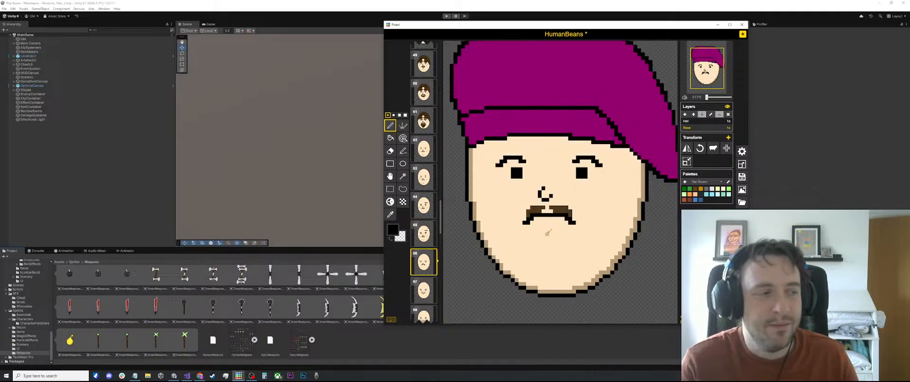
Examine the earlier faces in frames 38, 32 and 31, from the grey-bearded man to the armoured helmets
scroll(422, 207, "up", 3)
scroll(421, 207, "up", 5)
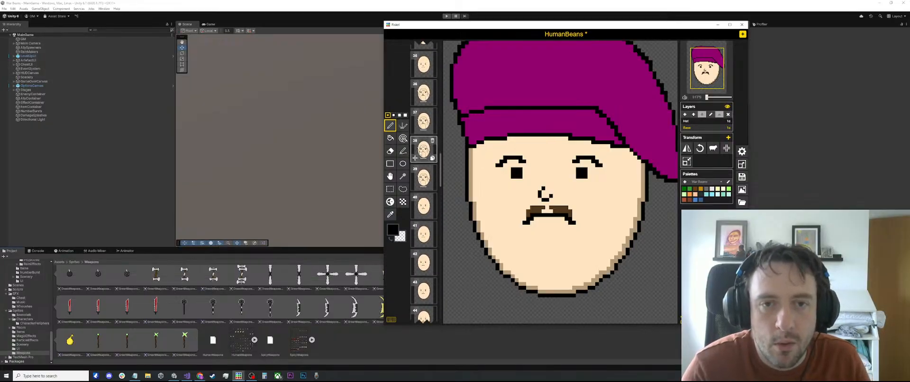
left_click(423, 149)
scroll(424, 190, "down", 1)
scroll(424, 189, "up", 4)
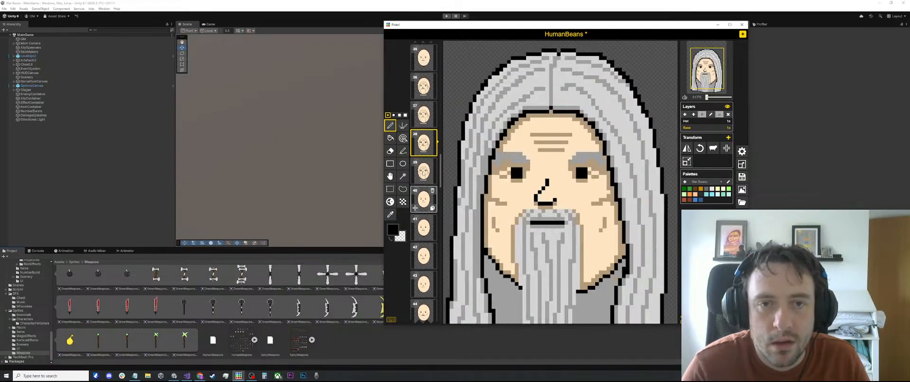
left_click(423, 163)
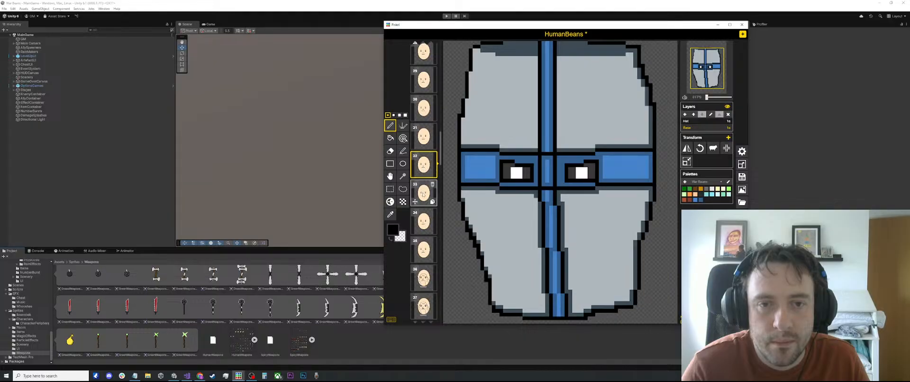
left_click(419, 141)
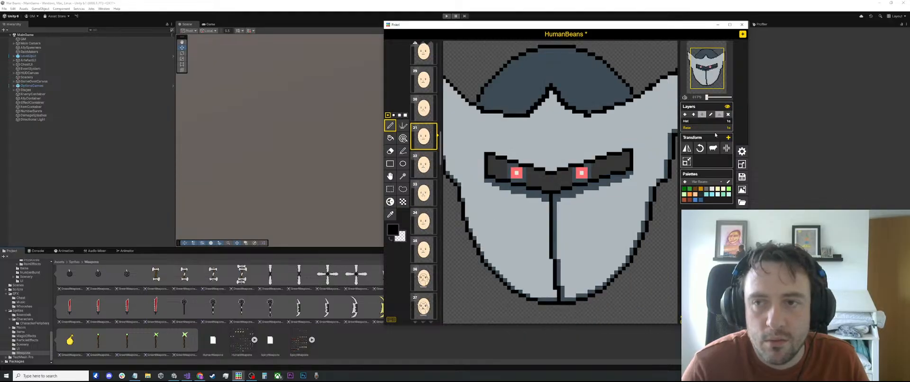
Examine frame 18's red mitre face on the hat and base layers, marking nearly the whole sprite with a rectangular selection
left_click(710, 121)
scroll(427, 142, "up", 5)
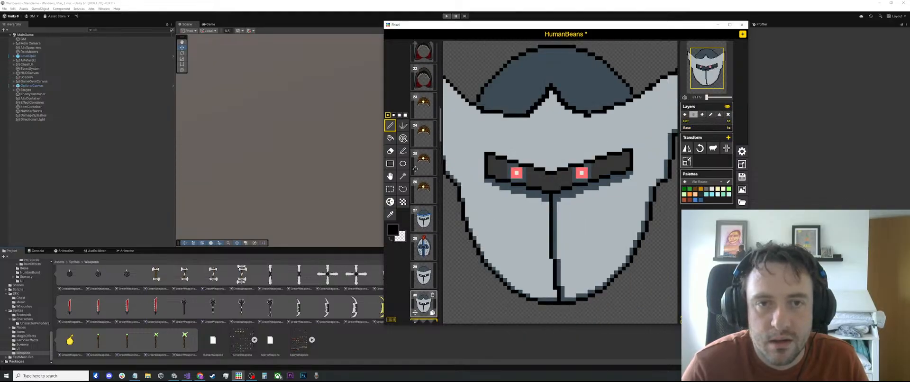
scroll(427, 142, "up", 6)
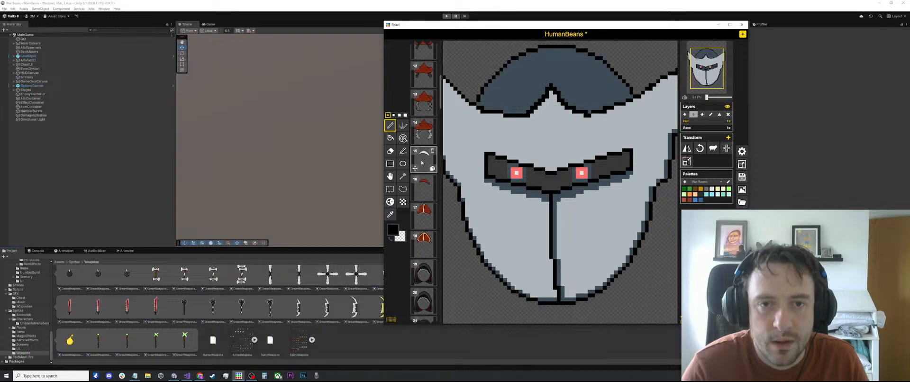
left_click(423, 164)
left_click(423, 242)
scroll(559, 180, "down", 2)
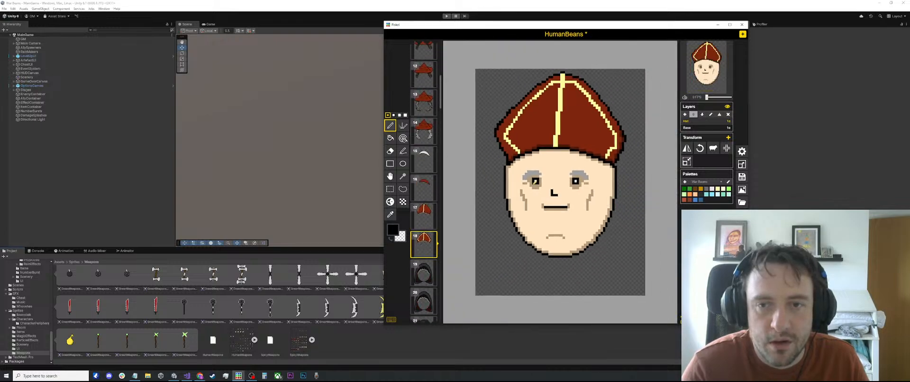
left_click_drag(636, 274, 471, 67)
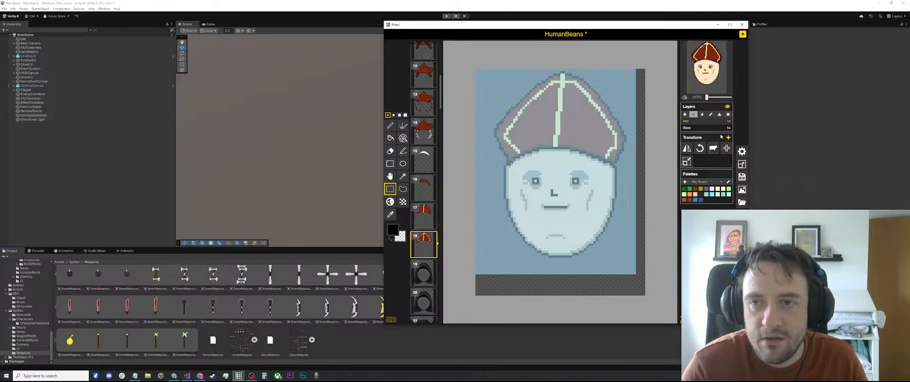
left_click(717, 128)
scroll(560, 182, "down", 1)
Review the white-bearded face in frame 39, the hooded face in frame 42 and the bald face in frame 47
scroll(423, 213, "down", 12)
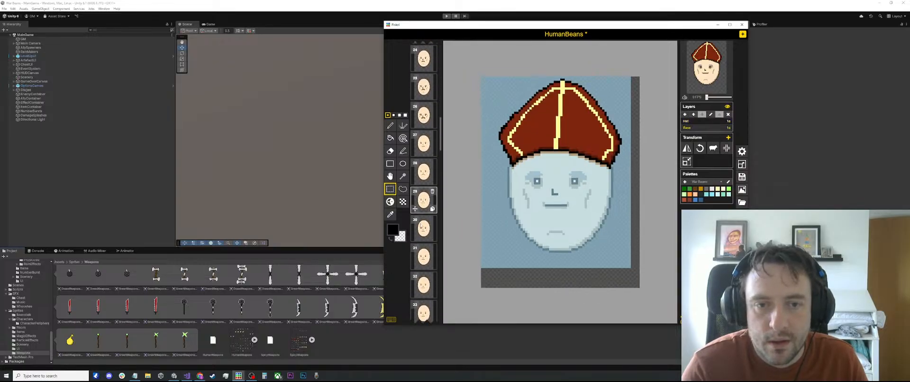
scroll(423, 213, "down", 3)
left_click(423, 182)
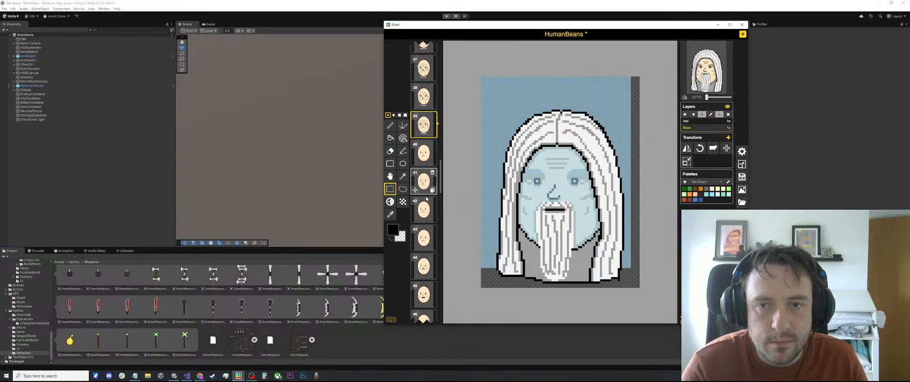
left_click(423, 210)
scroll(423, 218, "down", 4)
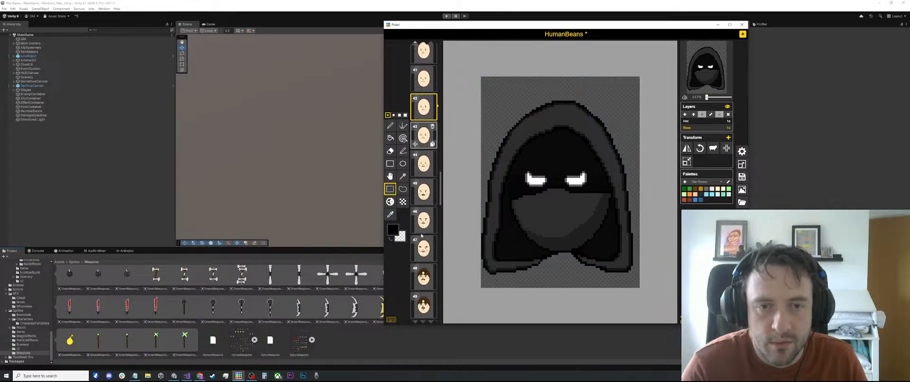
left_click(422, 228)
left_click(422, 244)
scroll(421, 270, "down", 3)
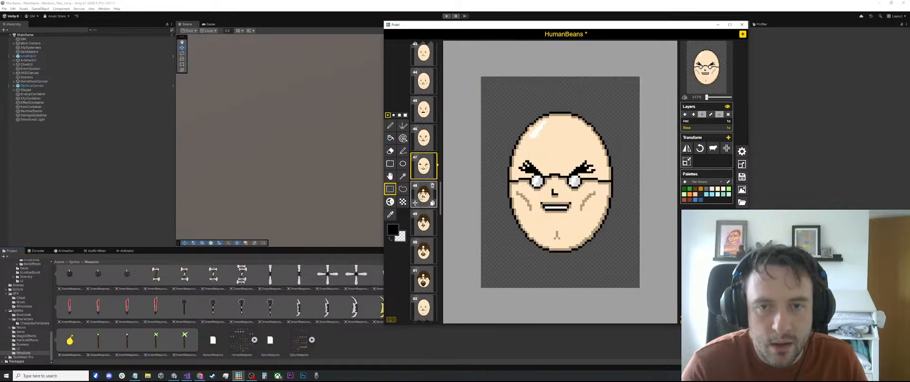
Compare the crowned faces in frames 48 to 51 with the coloured bandana faces in frames 52 to 55
left_click(423, 195)
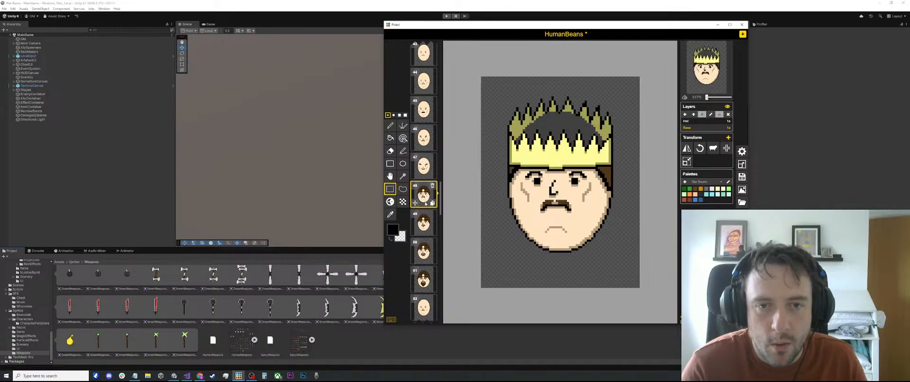
left_click(424, 223)
left_click(426, 251)
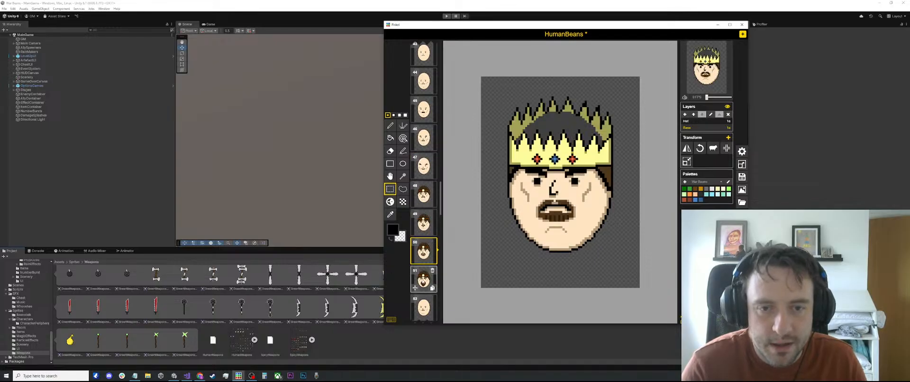
left_click(424, 280)
scroll(424, 279, "down", 1)
scroll(424, 228, "down", 2)
left_click(424, 229)
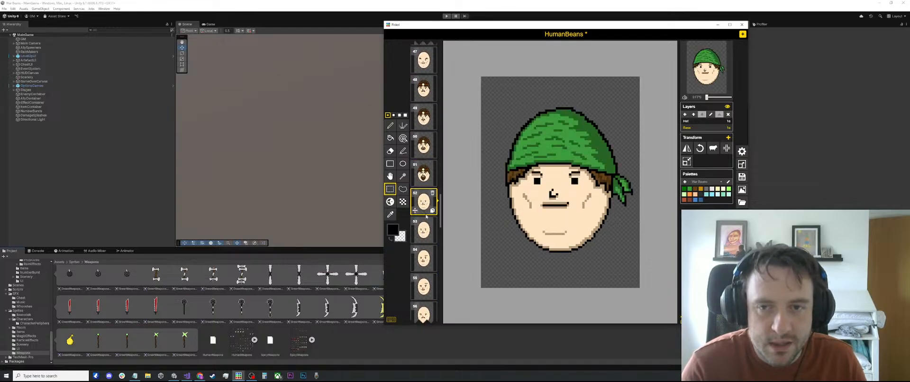
left_click(424, 258)
scroll(425, 262, "down", 1)
left_click(425, 258)
left_click(425, 286)
scroll(424, 286, "down", 4)
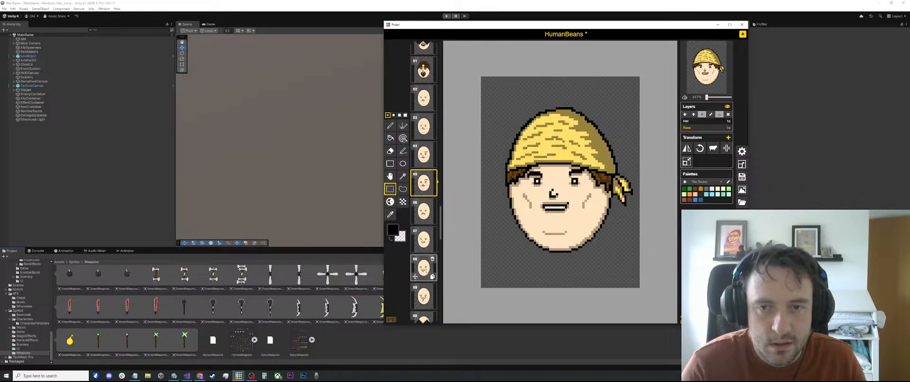
Replace the lined, grey-browed face in frame 57 with the drooping-moustache beret face from frame 56
left_click(424, 157)
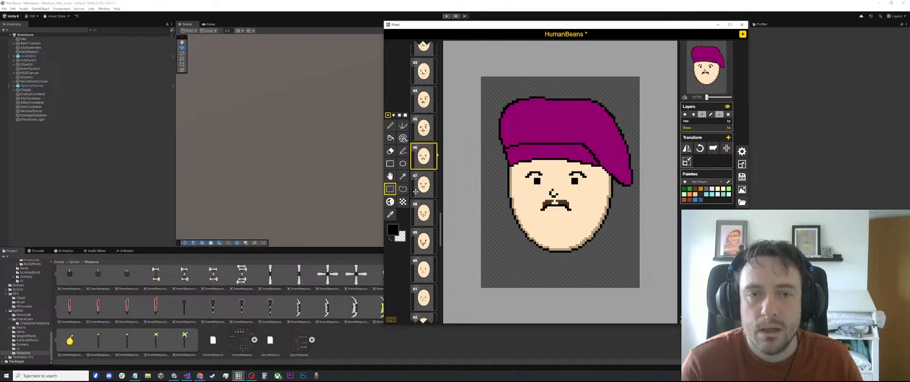
left_click(424, 184)
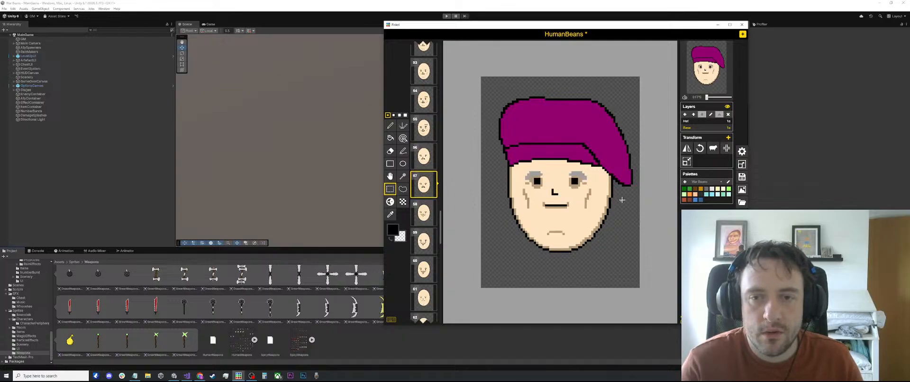
key("ctrl+z")
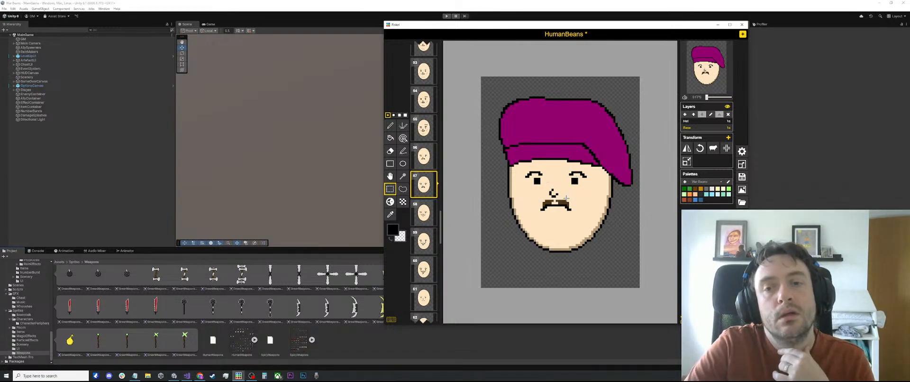
Copy the thin moustache, mouth and goatee from frame 58 onto the beret face in frame 57
scroll(556, 202, "up", 3)
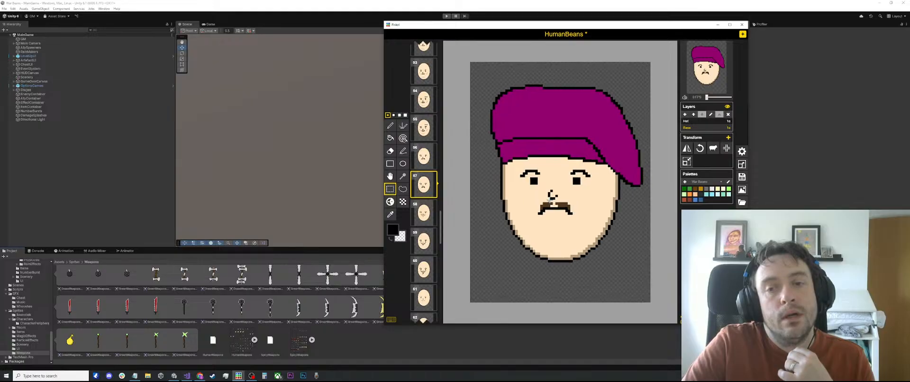
left_click(416, 209)
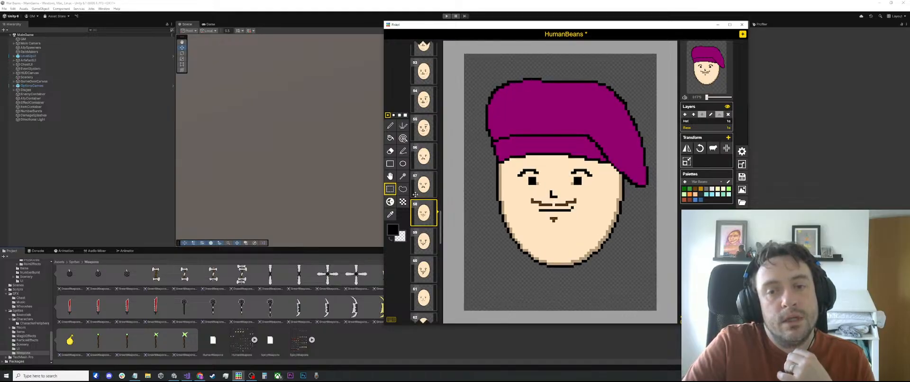
left_click(419, 188)
left_click(420, 212)
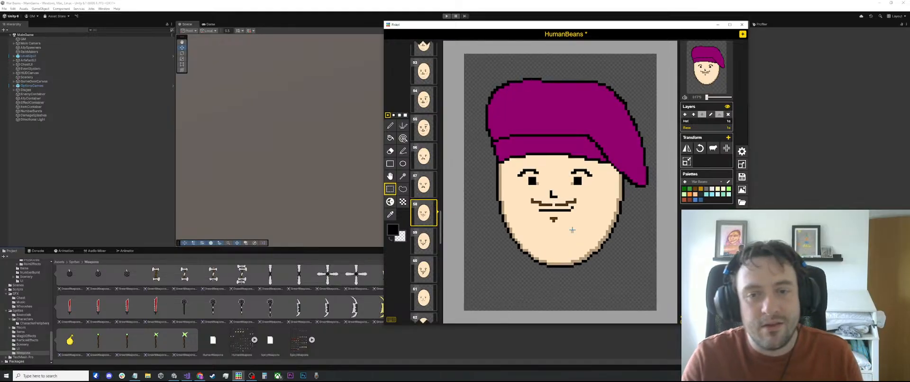
scroll(572, 229, "up", 2)
left_click_drag(608, 233, 504, 185)
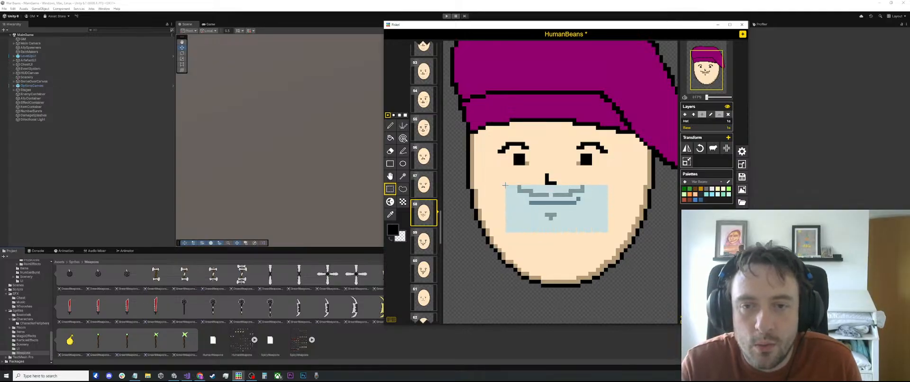
left_click(416, 190)
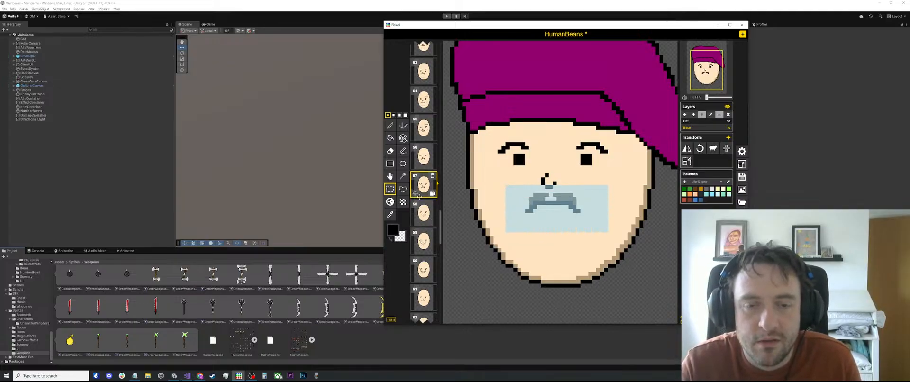
scroll(423, 240, "down", 2)
left_click(423, 189)
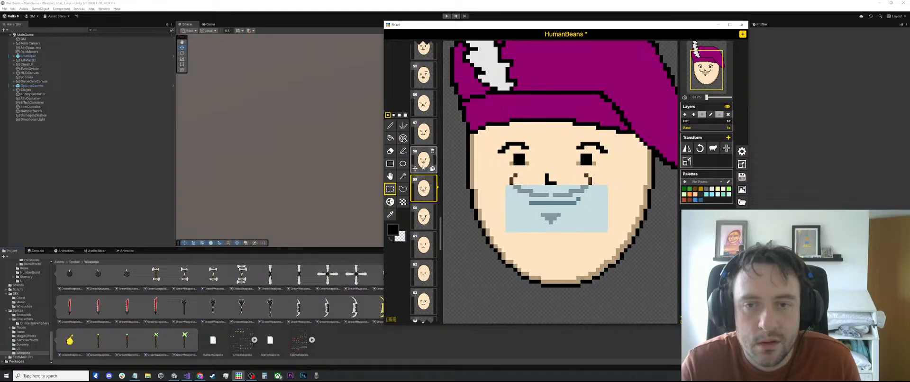
left_click(423, 164)
key("ctrl+c")
left_click(423, 137)
key("ctrl+v")
left_click(673, 250)
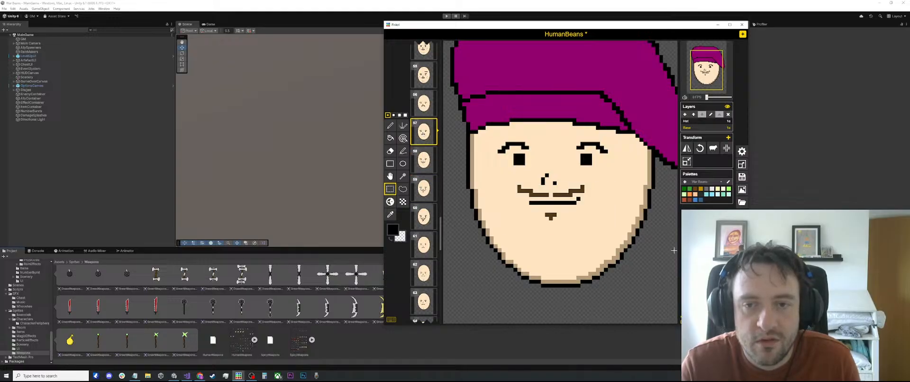
Touch up the curved black nose outline in frame 57 with the Pen tool
scroll(605, 196, "up", 1)
key("p")
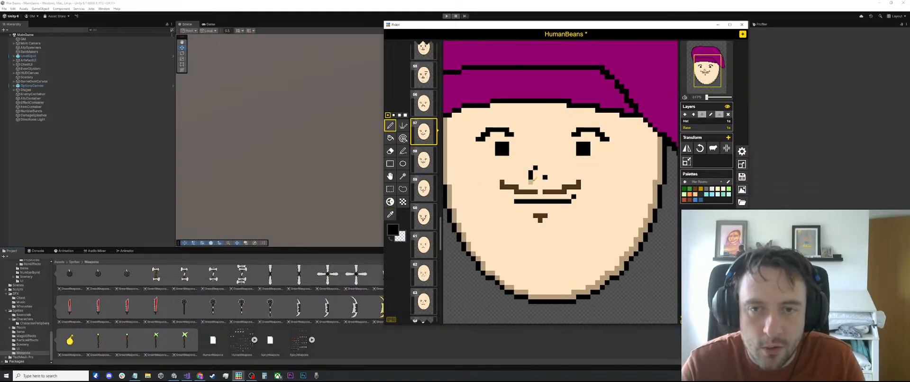
scroll(530, 179, "down", 1)
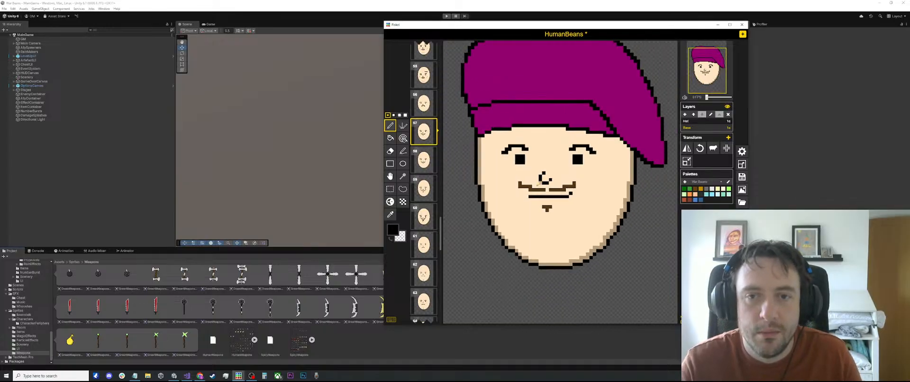
Compare the noses, moustaches and goatees of the beret faces in frames 56 to 60
left_click(423, 160)
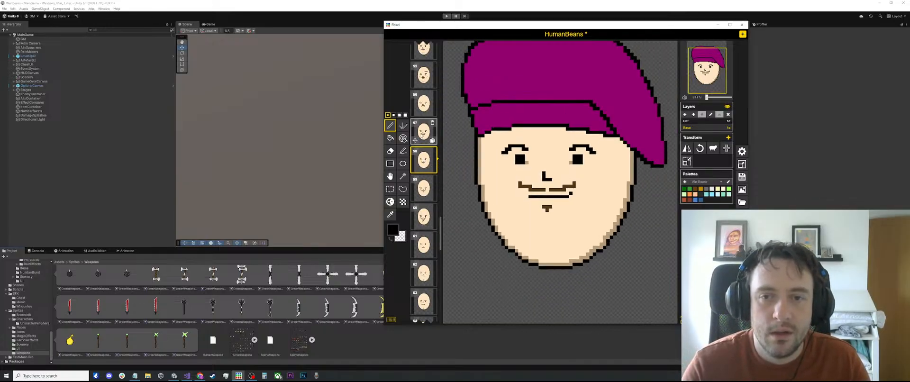
left_click(423, 133)
left_click(423, 160)
left_click(423, 189)
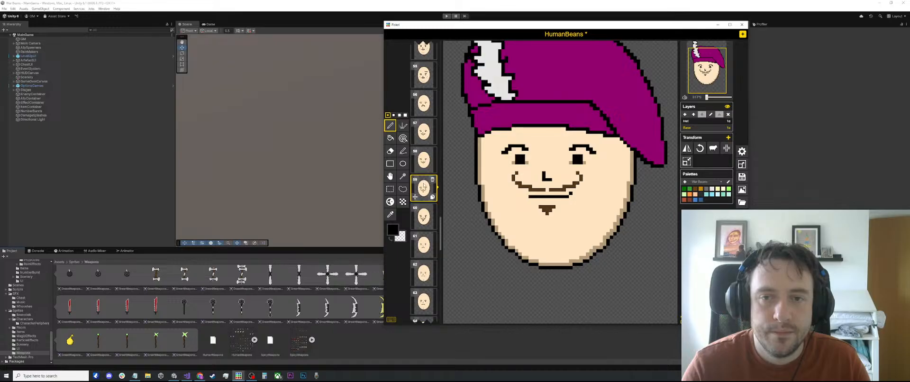
left_click(423, 133)
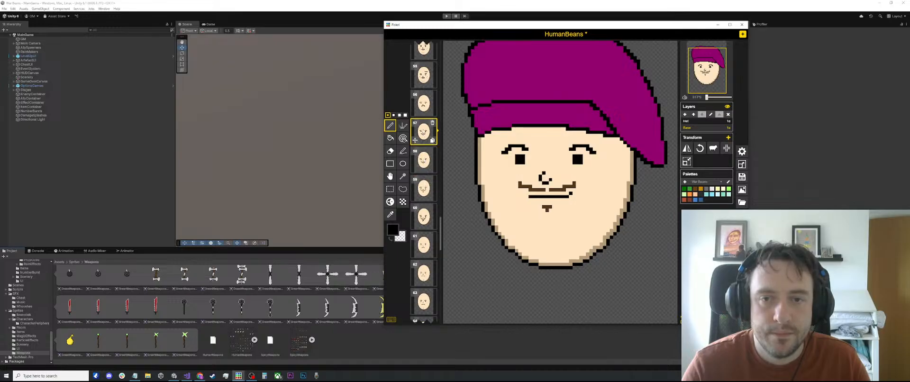
left_click(423, 160)
left_click(424, 132)
left_click(424, 104)
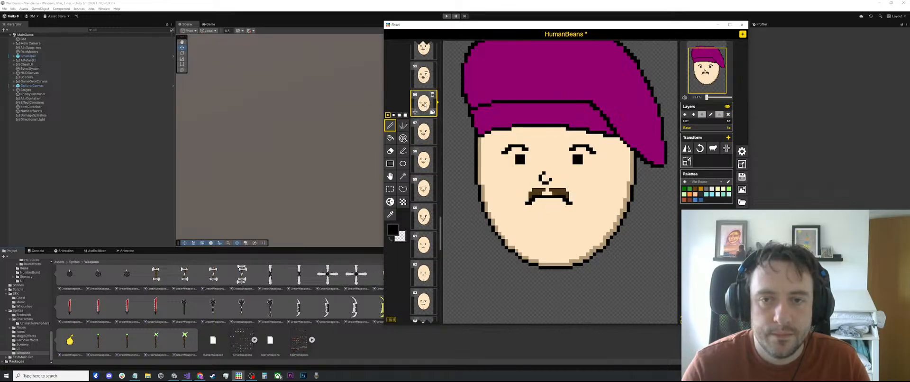
left_click(424, 214)
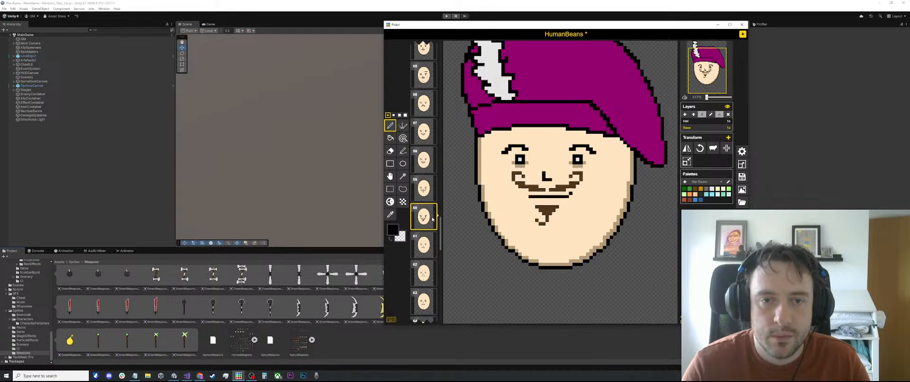
left_click(424, 187)
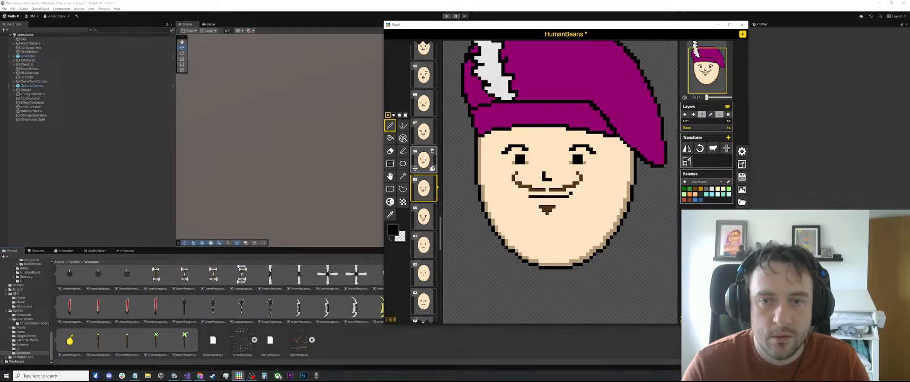
left_click(423, 160)
left_click(423, 132)
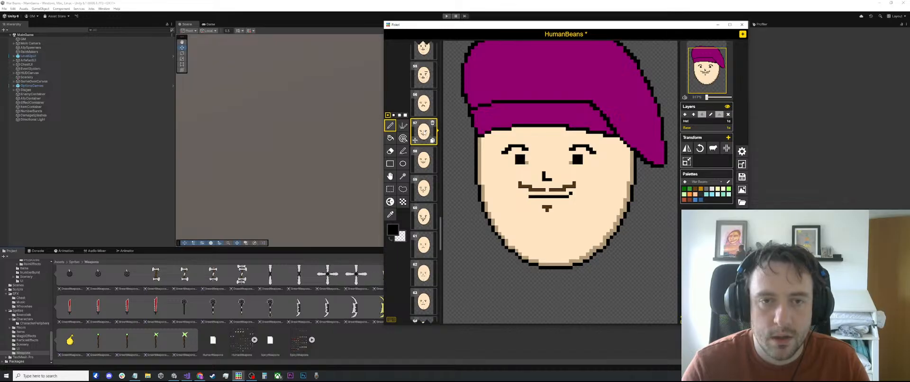
Mark the nose area for comparison across the beret faces and delete frame 56 with the drooping moustache
left_click(423, 161)
key("s")
left_click_drag(554, 169, 538, 185)
left_click(423, 133)
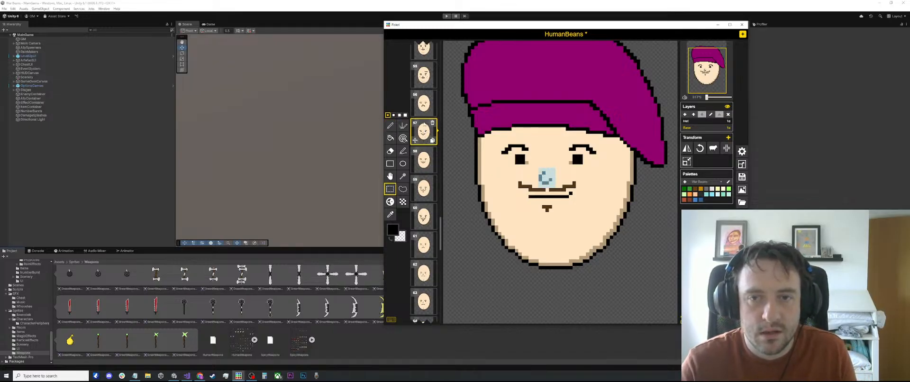
left_click(422, 105)
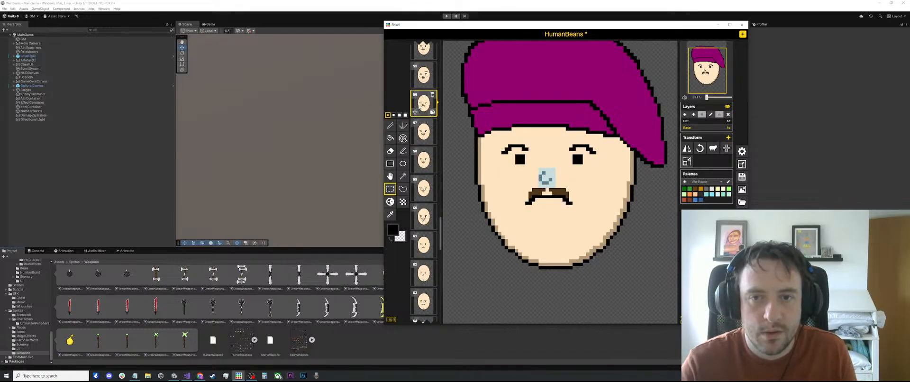
left_click(433, 95)
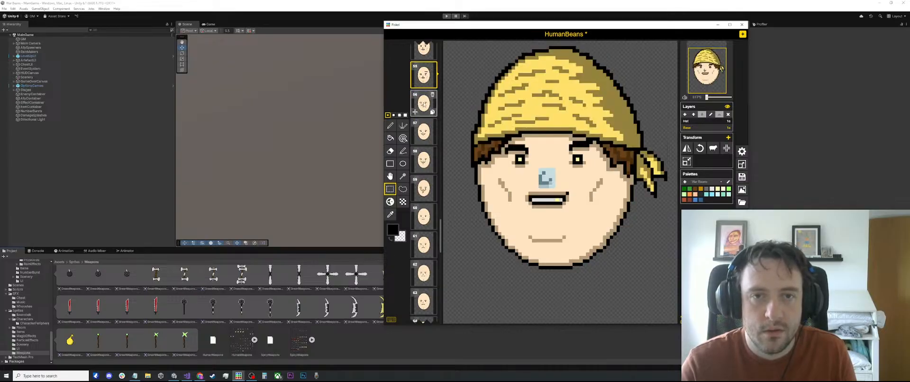
Review the remaining beret faces in frames 56 to 59, from the plain beret to the feathered one
key("Down")
key("Down")
key("Down")
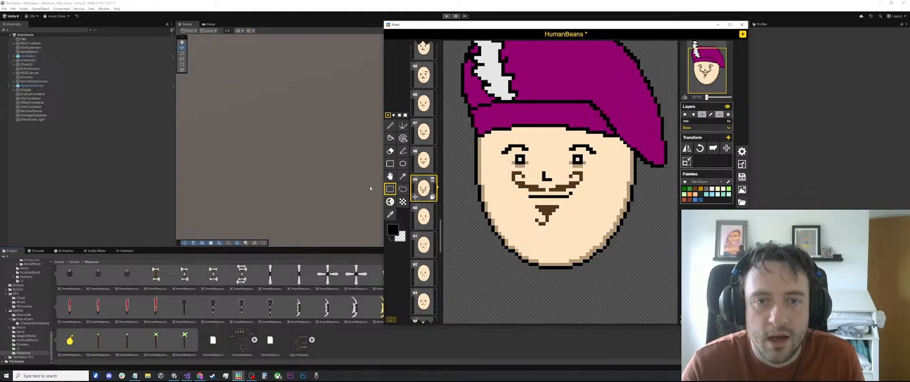
key("Up")
key("Up")
key("Up")
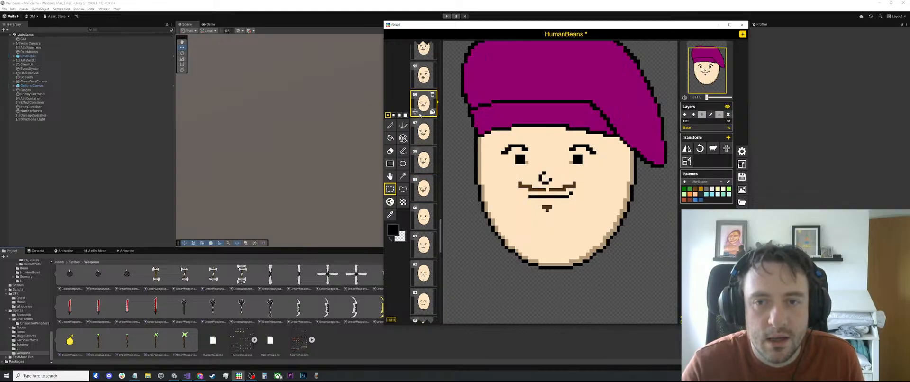
Compare the moustache, nose and beard designs of the faces in frames 56 to 59
left_click_drag(539, 165, 555, 184)
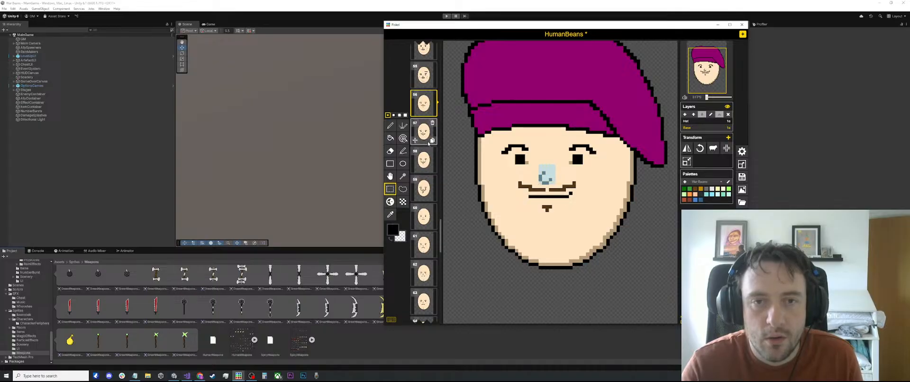
left_click(426, 133)
left_click(427, 160)
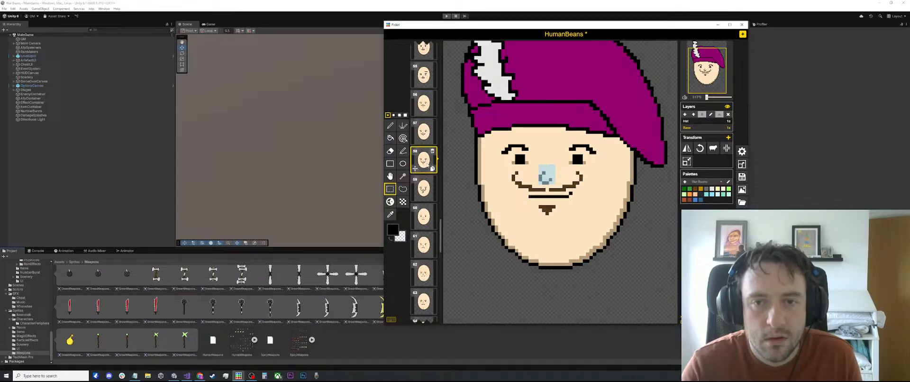
left_click(426, 189)
left_click(663, 285)
scroll(576, 228, "down", 3)
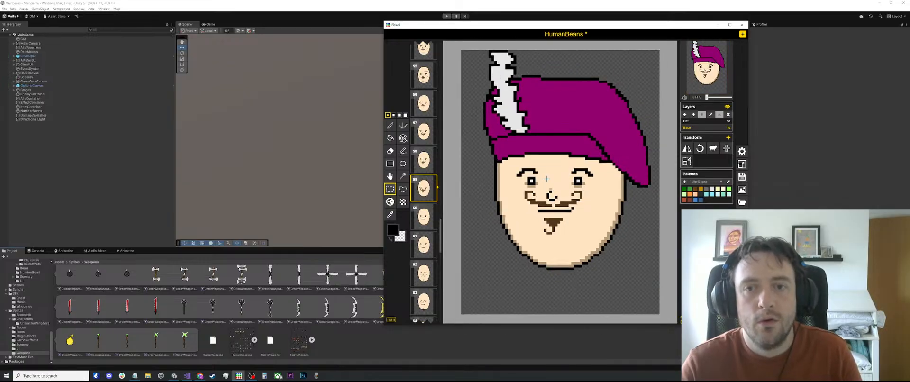
scroll(558, 220, "up", 1)
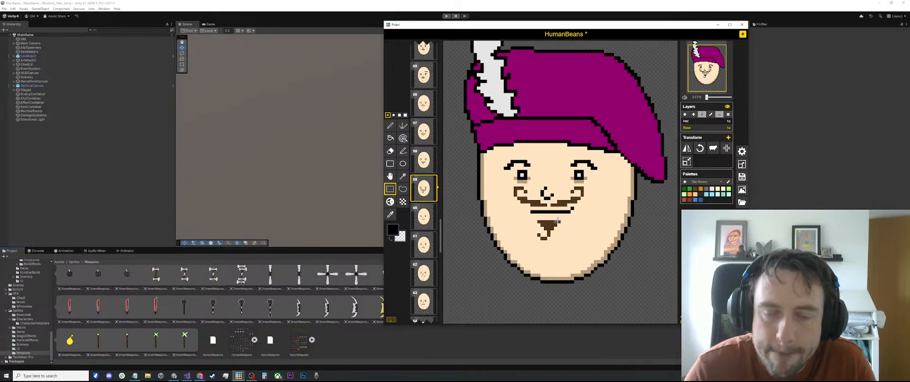
scroll(558, 220, "up", 1)
left_click(423, 132)
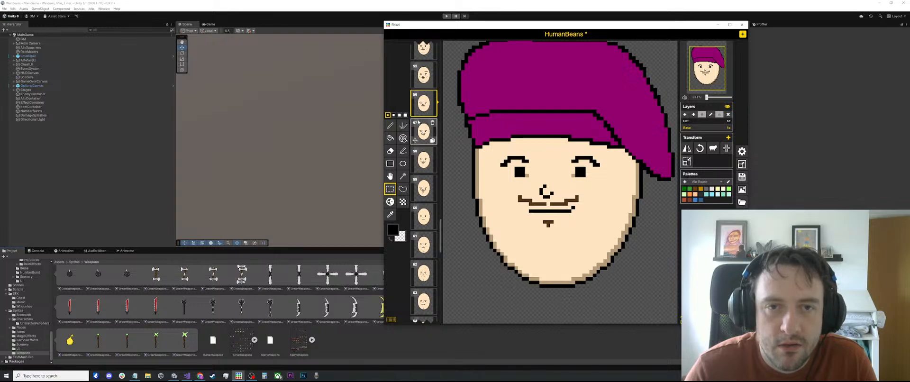
Paint over the moustache tips and chin beard in frame 56 with sampled skin tone, comparing the result with frame 57
left_click(423, 103)
scroll(571, 196, "up", 2)
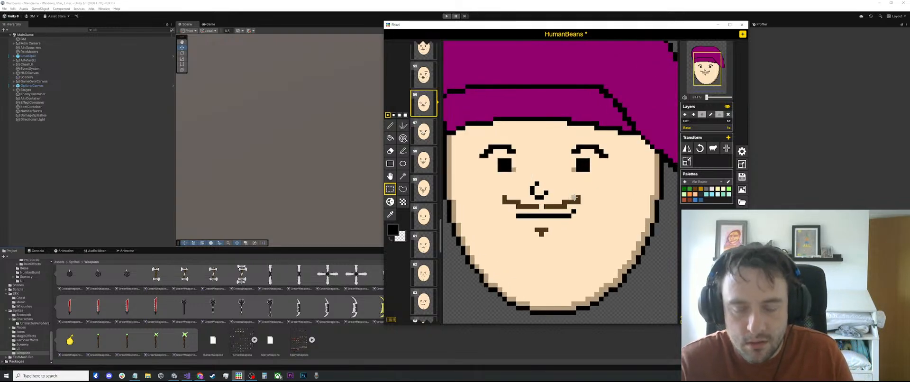
key("o")
left_click(584, 192)
key("p")
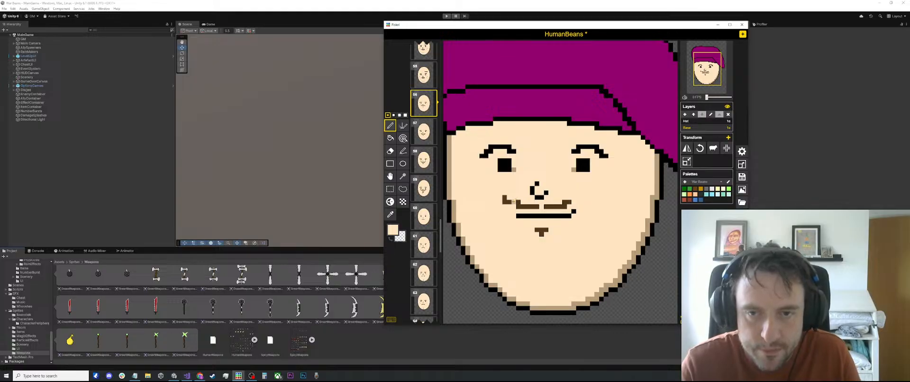
left_click(510, 201)
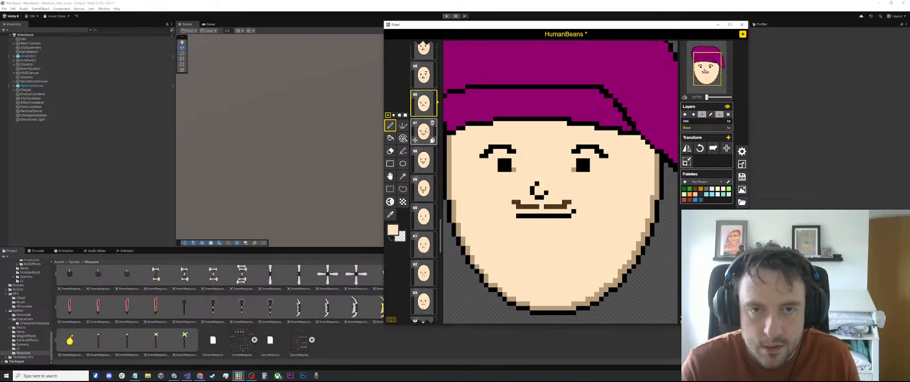
left_click(423, 136)
left_click(428, 107)
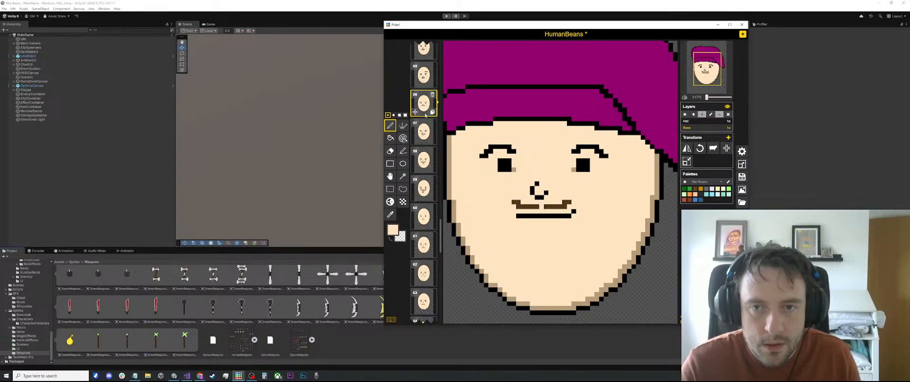
left_click(428, 131)
left_click(423, 103)
scroll(565, 175, "down", 2)
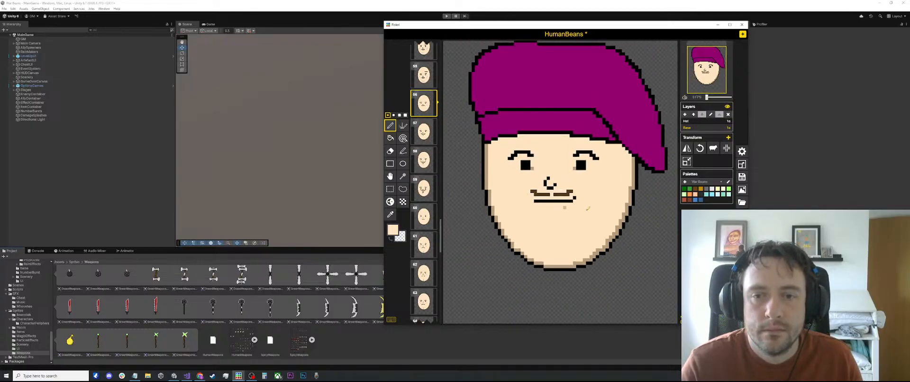
Sample the moustache brown, try a small T-shaped chin beard below the mouth in frame 56, and undo it
scroll(561, 200, "up", 2)
key("o")
left_click(559, 193)
key("p")
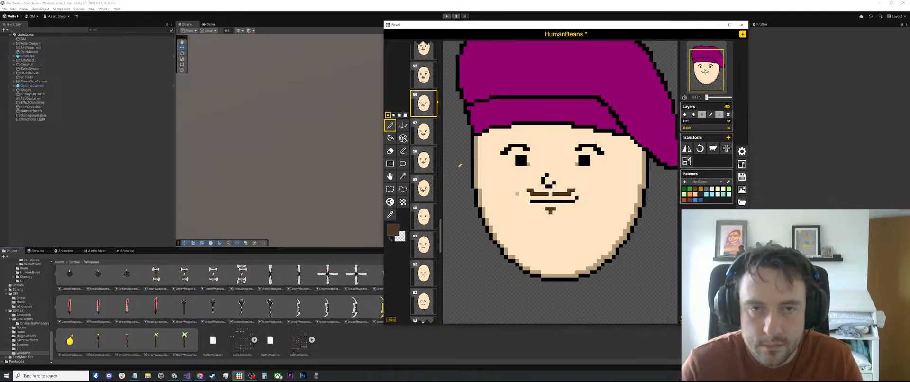
left_click(421, 135)
left_click(421, 109)
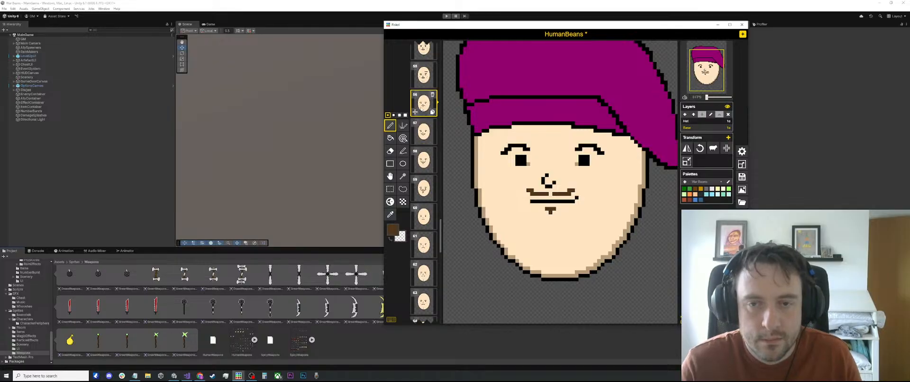
key("ctrl+z")
key("ctrl+z")
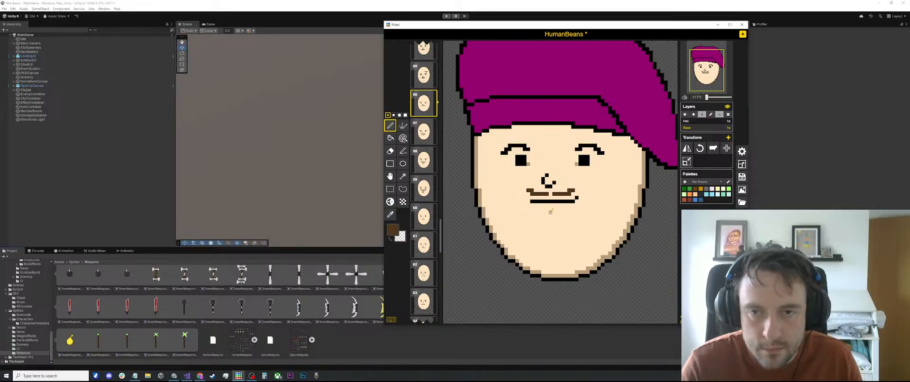
key("ctrl+z")
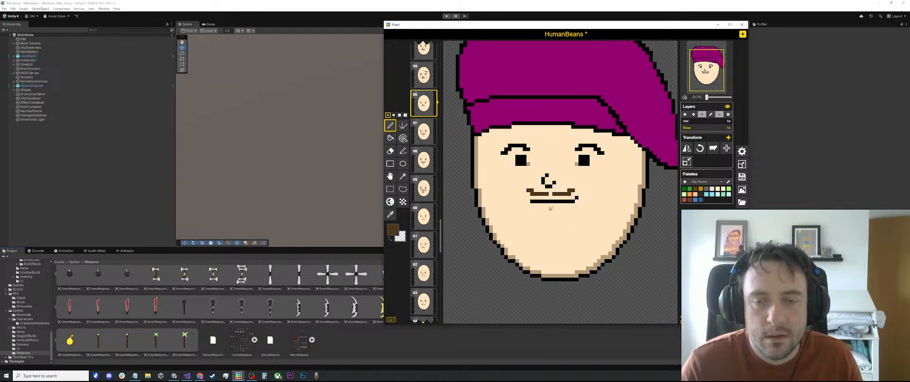
Draw a short flat brown chin patch below the mouth in frame 56, comparing it with frame 57
left_click(422, 122)
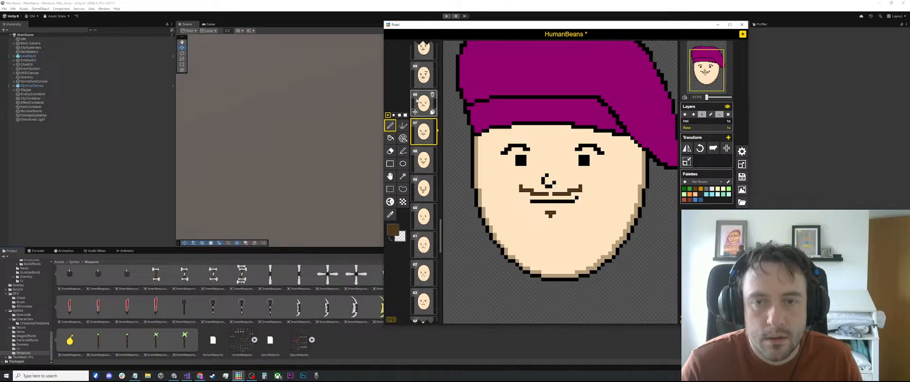
left_click(423, 100)
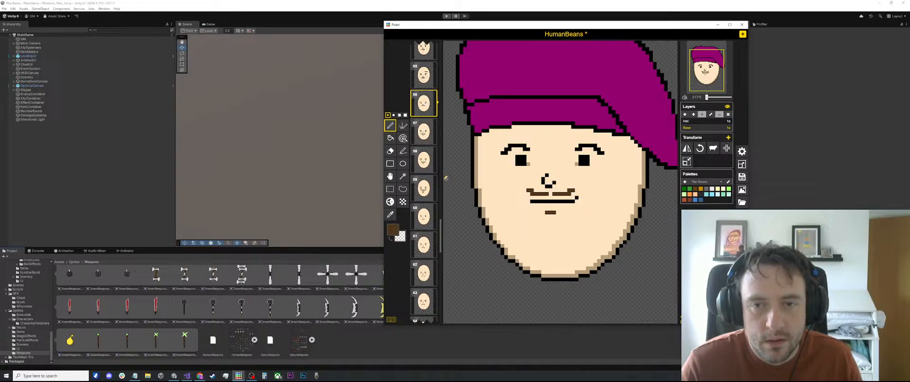
left_click(423, 131)
left_click(421, 115)
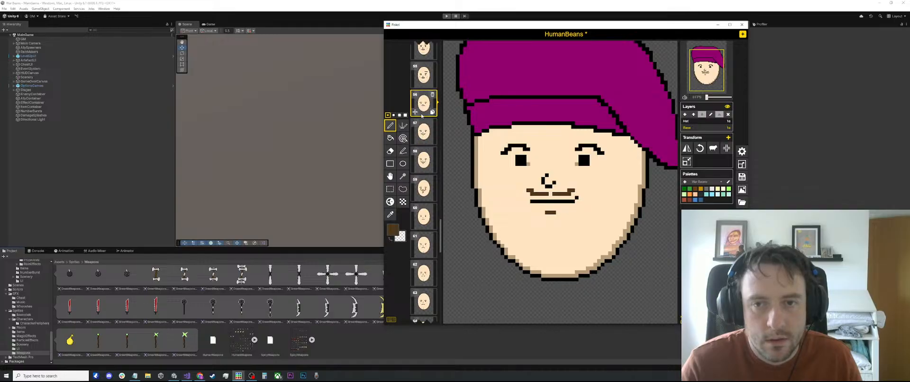
left_click(421, 128)
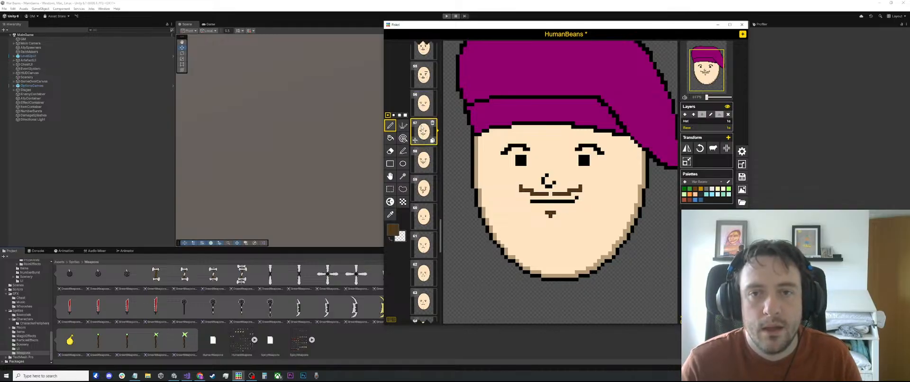
left_click(420, 103)
Sample the tan shading colour beside the eye and draw a shadow strip under both eyes in frame 56
key("o")
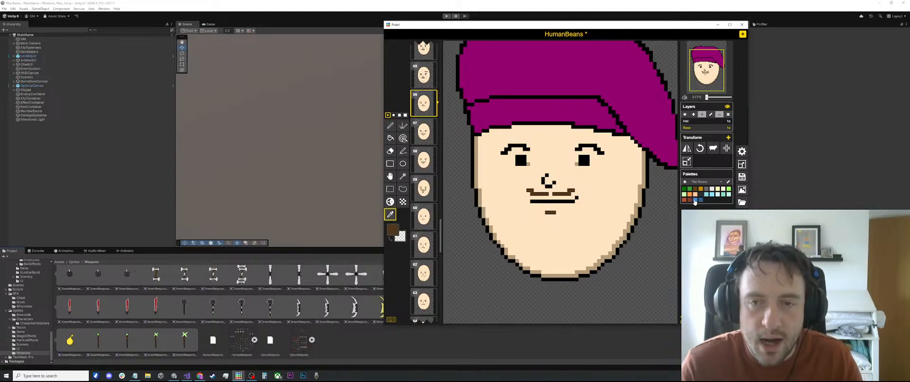
scroll(486, 96, "up", 1)
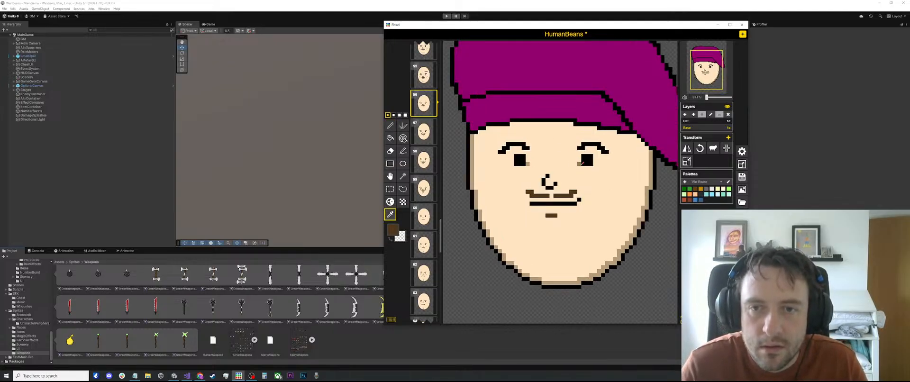
left_click(580, 163)
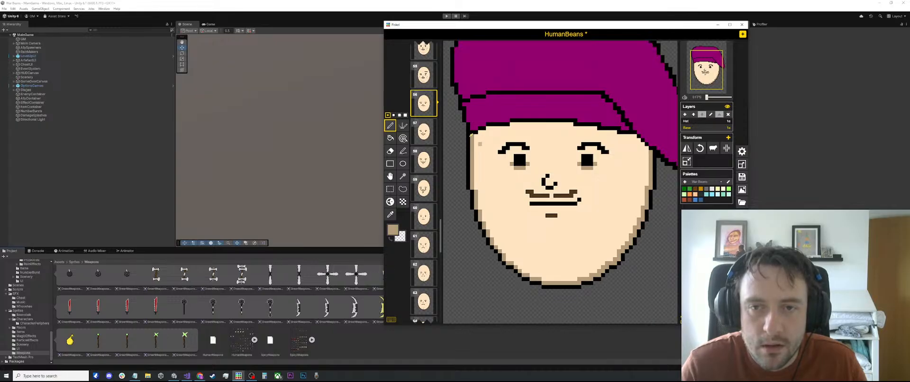
Add the same tan shading under both eyes in frames 57, 58 and 59, and return to frame 56
left_click(423, 132)
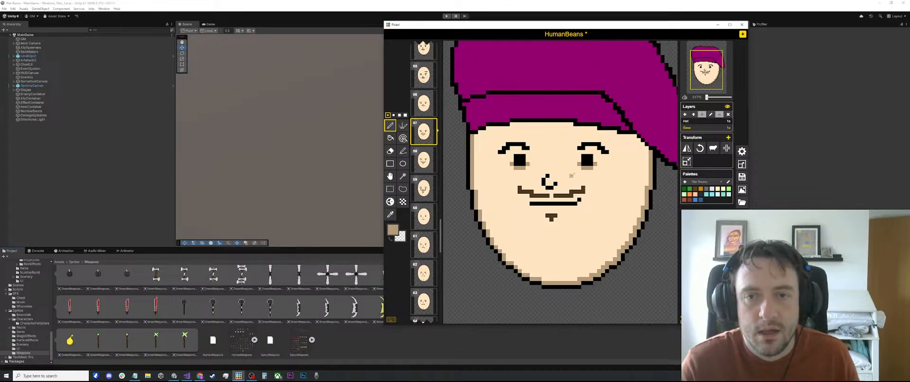
scroll(571, 175, "down", 2)
left_click(423, 160)
scroll(496, 167, "up", 1)
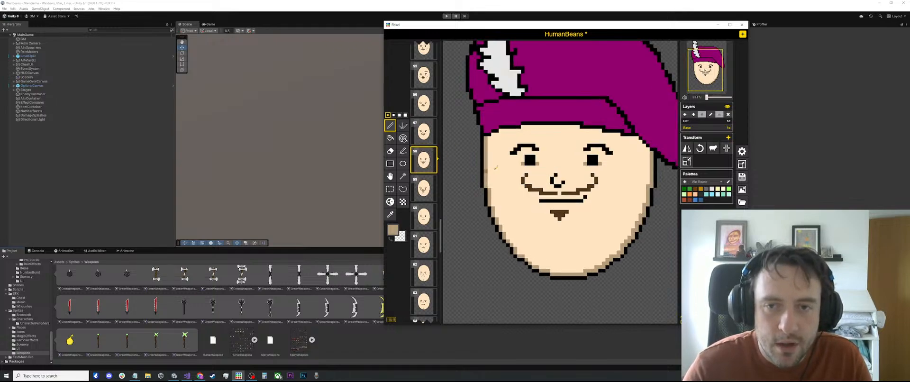
scroll(496, 167, "up", 1)
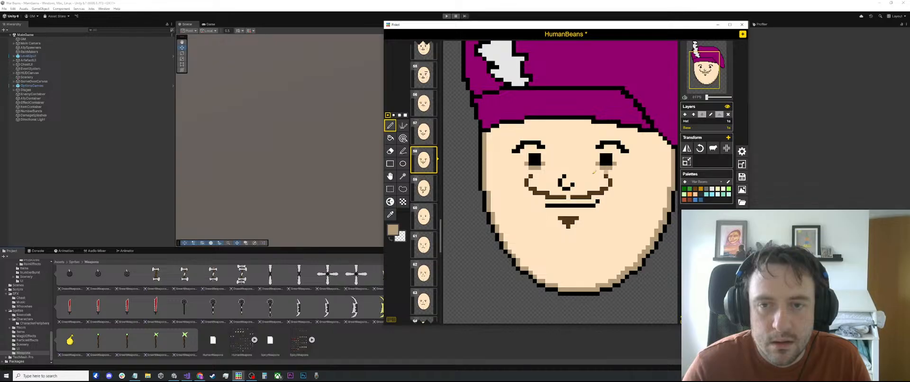
left_click(422, 184)
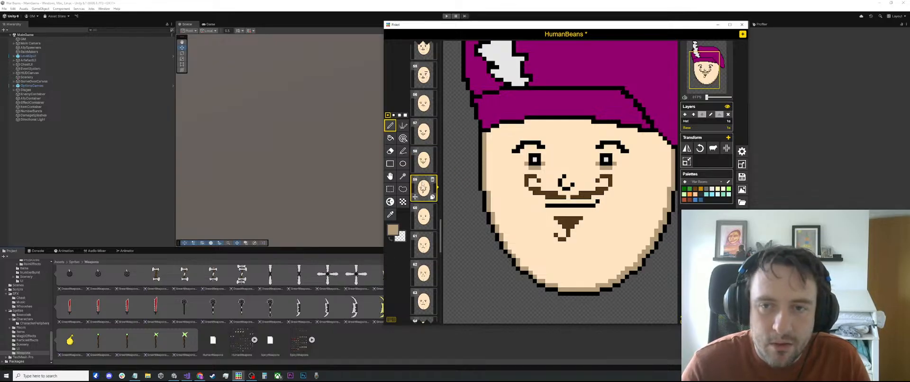
key("Up")
key("Up")
key("Up")
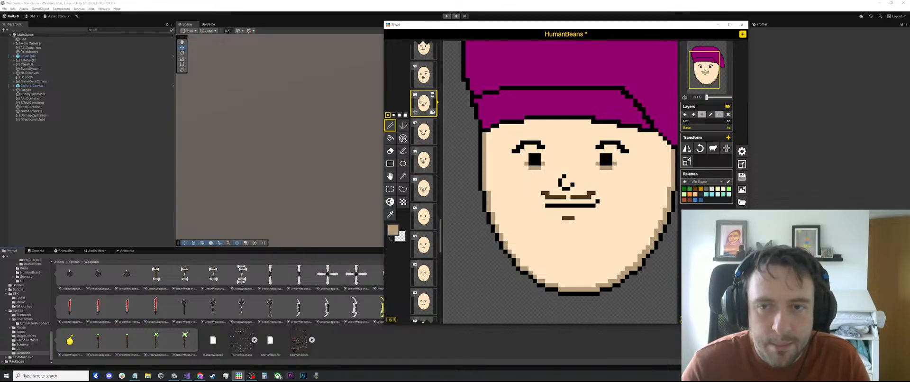
Try several diagonal tan scar strokes across the cheek in frame 56, undoing each attempt
scroll(530, 207, "down", 1)
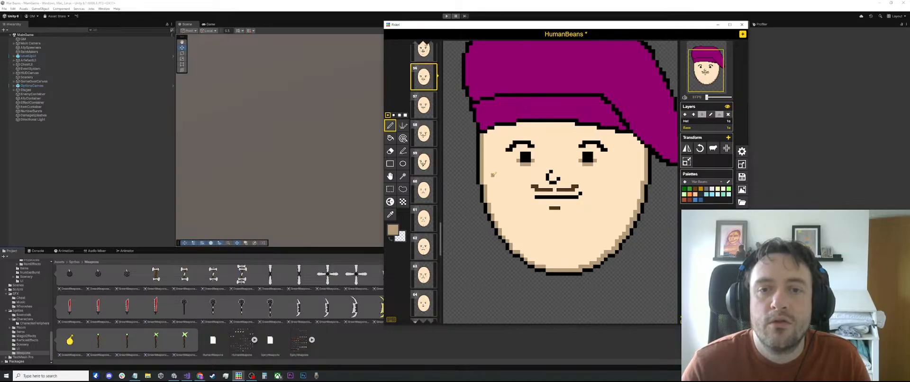
left_click_drag(492, 174, 511, 193)
key("ctrl+z")
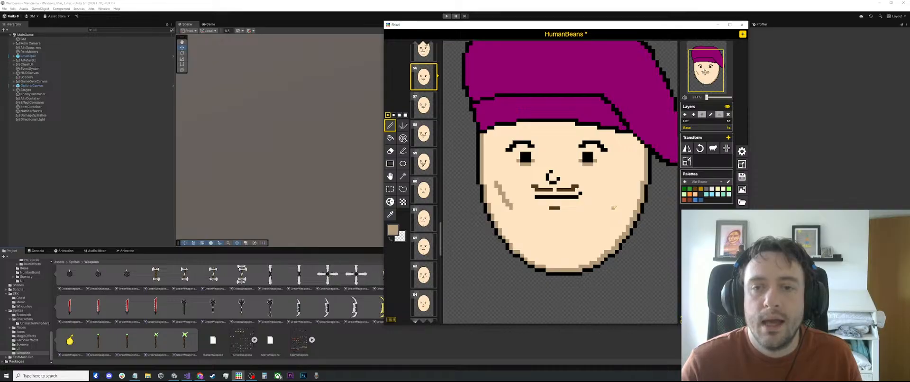
key("ctrl+z")
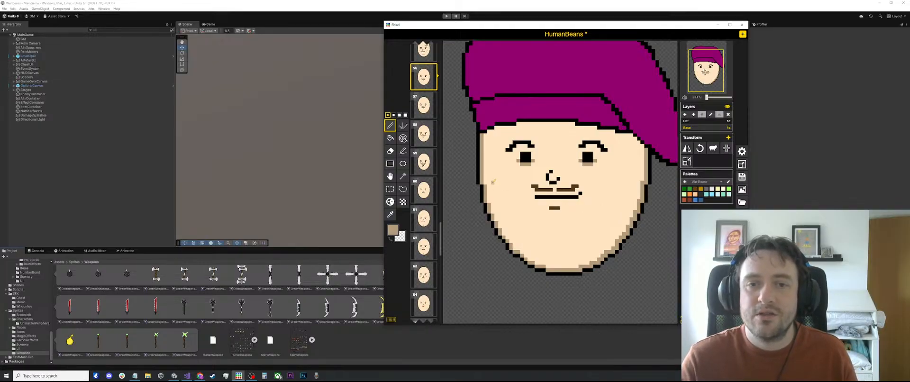
left_click_drag(493, 182, 516, 209)
key("ctrl+z")
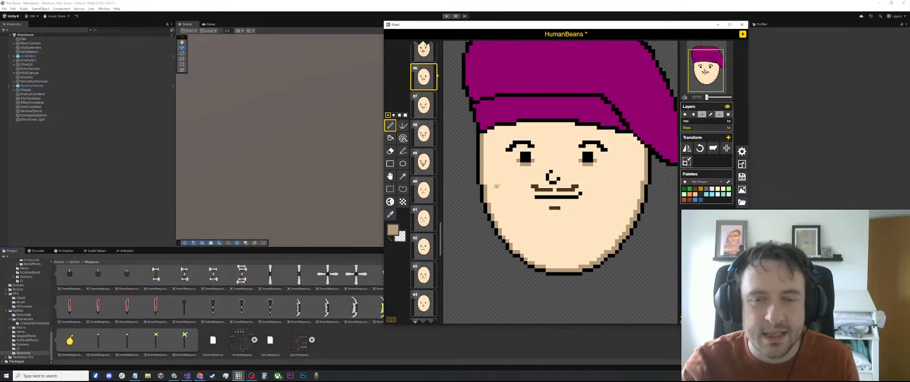
left_click_drag(499, 196, 527, 227)
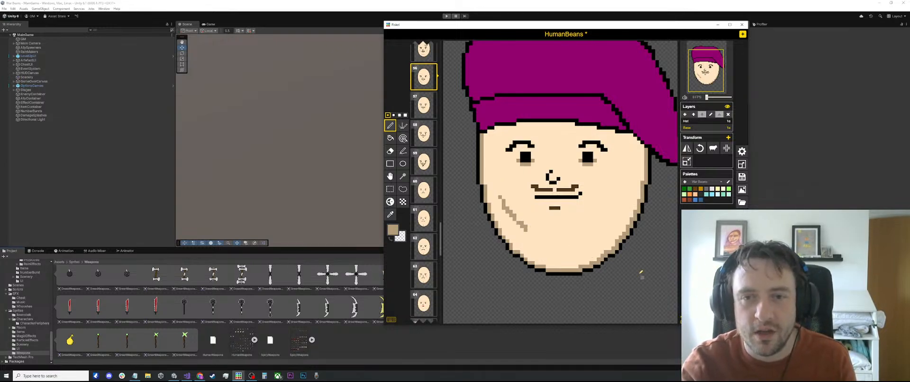
key("ctrl+z")
Draw a short diagonal tan scar on the cheek in frame 56 and thin it out with sampled skin tone
left_click_drag(503, 193, 511, 203)
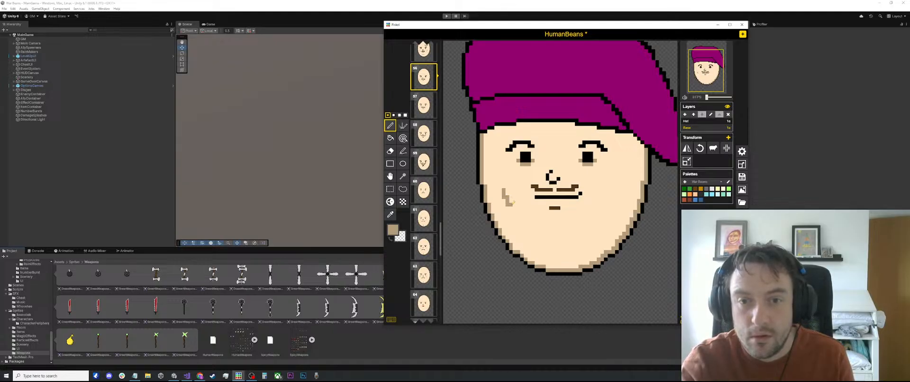
left_click_drag(513, 202, 515, 209)
scroll(521, 219, "up", 2)
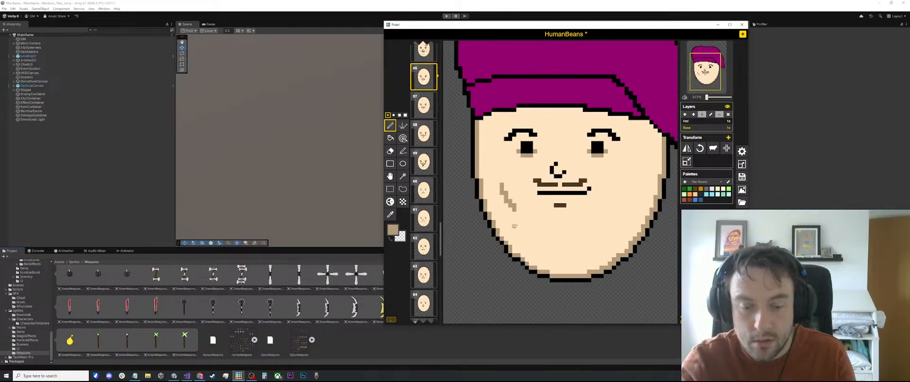
left_click(504, 191, "alt")
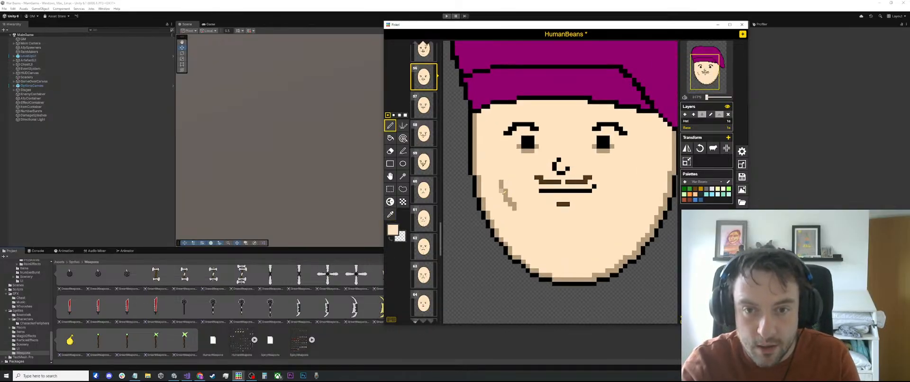
scroll(521, 204, "down", 2)
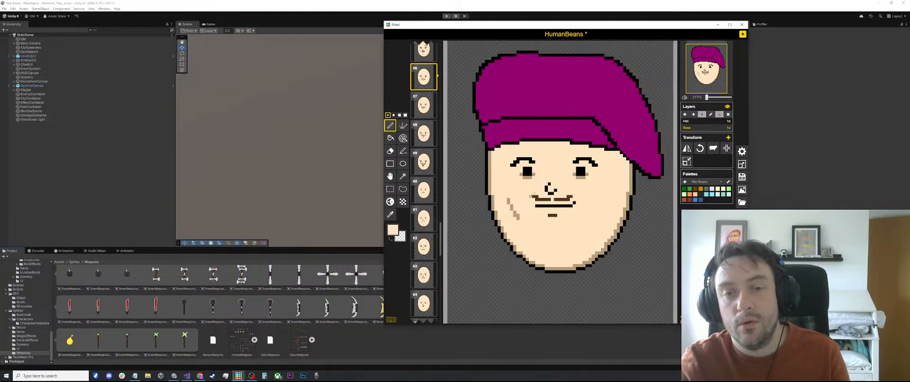
Undo the existing cheek scar in frame 56, sample the tan face-edge shading and draw a longer diagonal stroke down the same cheek
key("ctrl+z")
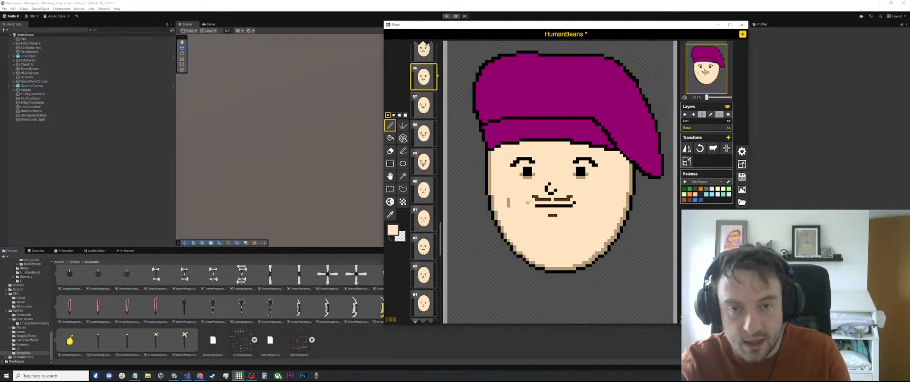
scroll(515, 208, "up", 1)
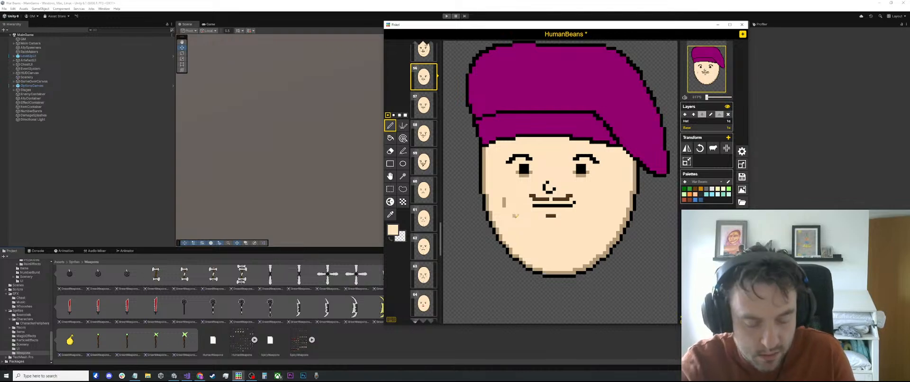
key("ctrl+z")
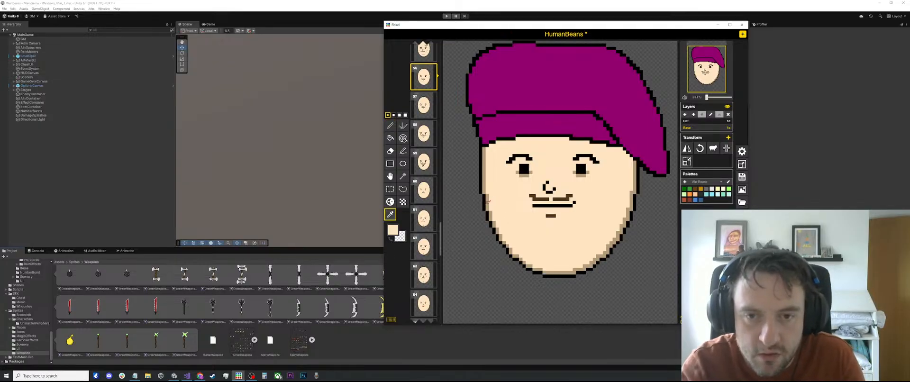
left_click(487, 201, "alt")
left_click_drag(504, 198, 521, 228)
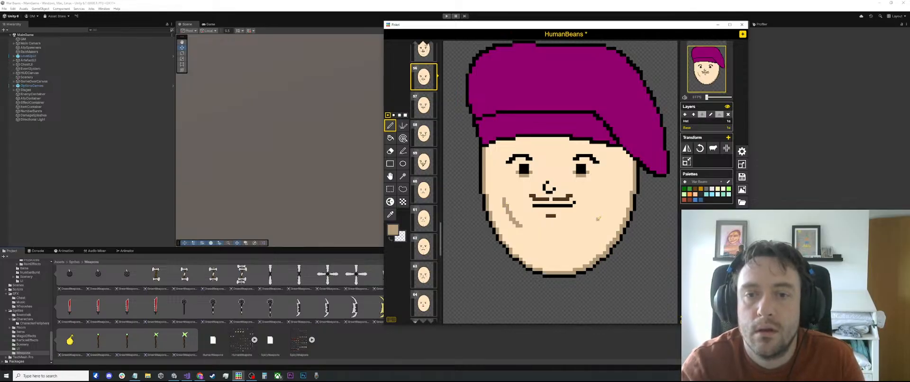
Sample the skin tone and paint over the stroke's inner pixels to thin it into a narrow cheek crease
scroll(510, 215, "up", 1)
key("o")
left_click(512, 210)
key("p")
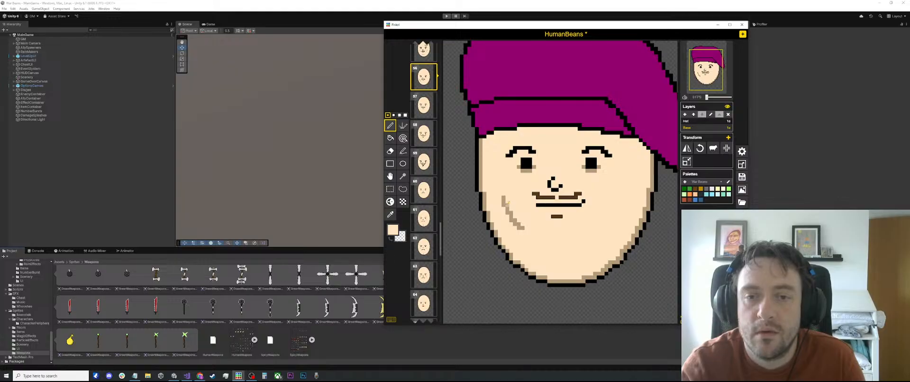
left_click(509, 205)
left_click(512, 212)
left_click(515, 220)
left_click(518, 224)
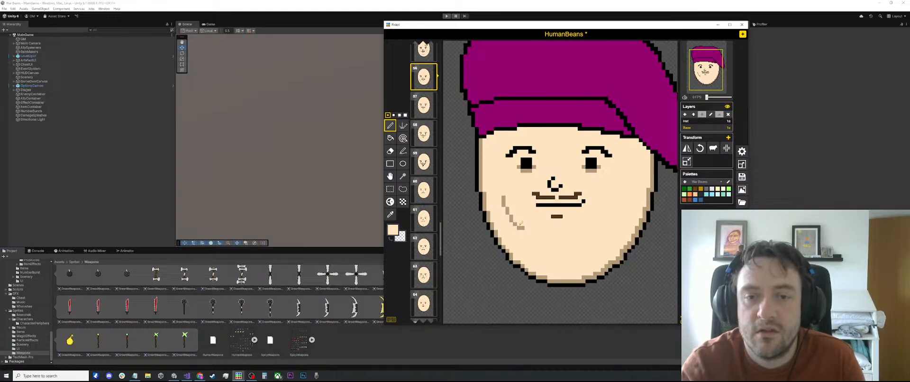
scroll(527, 227, "down", 1)
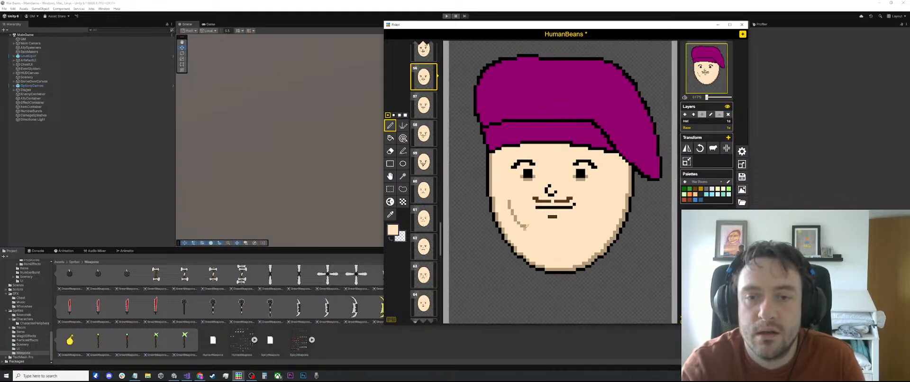
scroll(525, 227, "down", 1)
key("o")
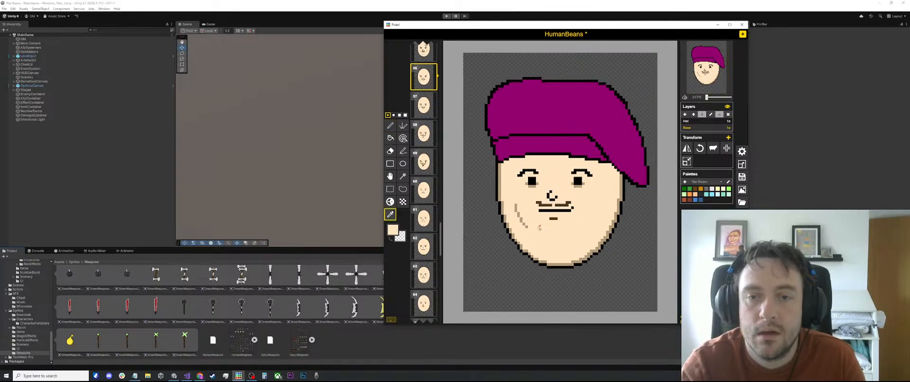
key("s")
left_click_drag(515, 205, 533, 231)
scroll(564, 225, "up", 3)
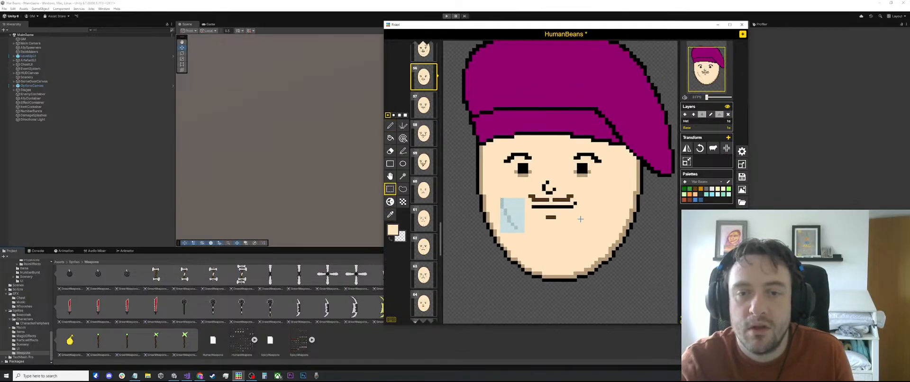
left_click(592, 215)
Sample the tan edge shading and draw a matching mirrored diagonal crease on the opposite cheek in frame 56
scroll(592, 204, "up", 1)
key("p")
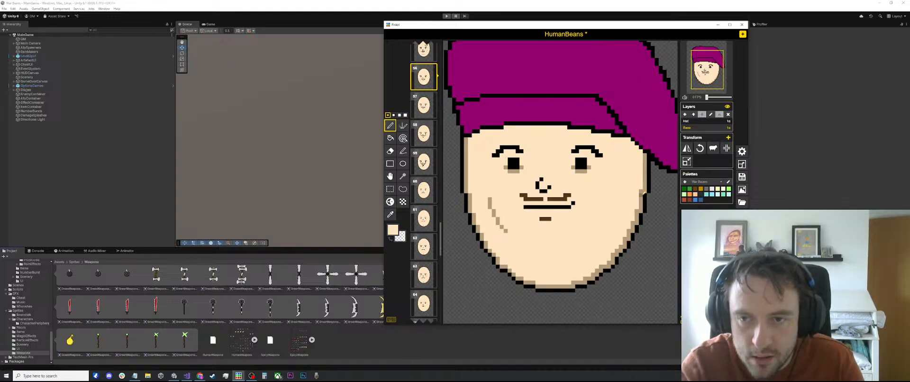
left_click(643, 192, "alt")
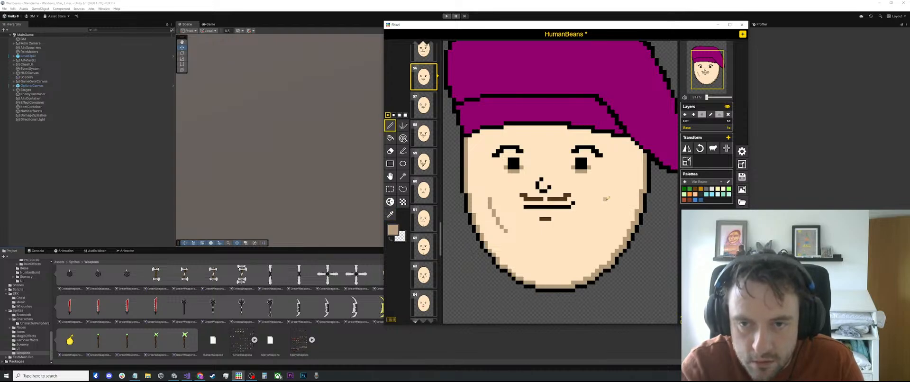
left_click_drag(605, 198, 591, 226)
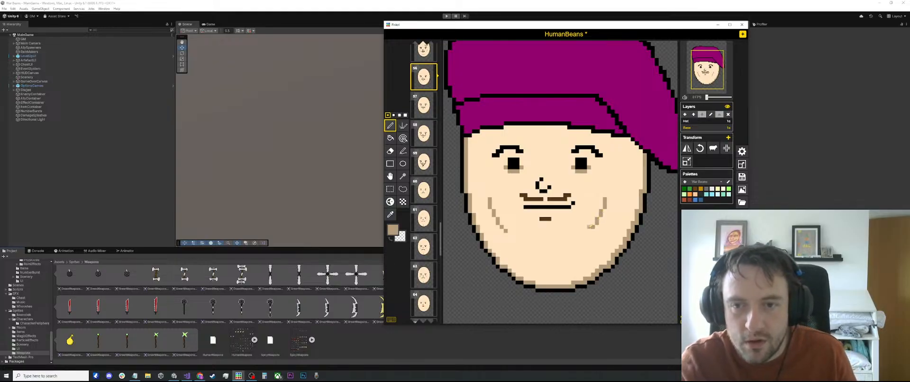
scroll(609, 168, "down", 1)
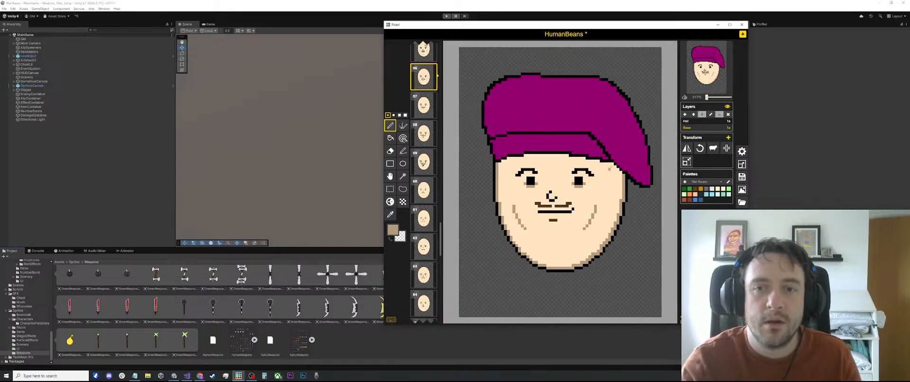
Try a short horizontal tan crease with downturned ends low on the chin in frame 56
scroll(578, 180, "up", 1)
scroll(557, 190, "up", 1)
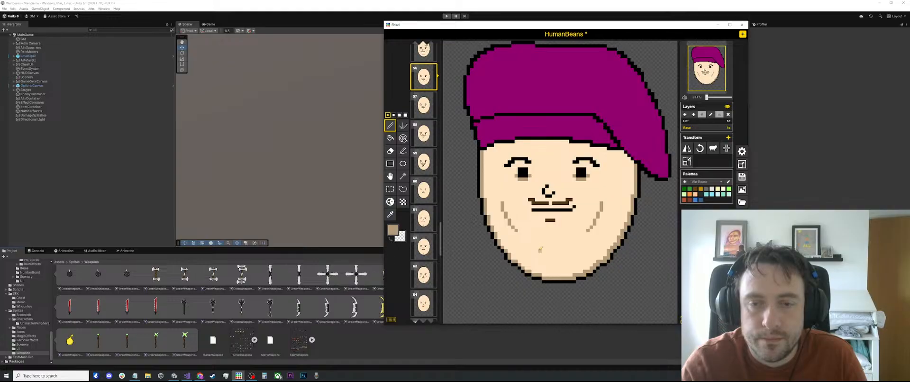
left_click_drag(540, 253, 557, 252)
key("ctrl+z")
left_click(560, 251)
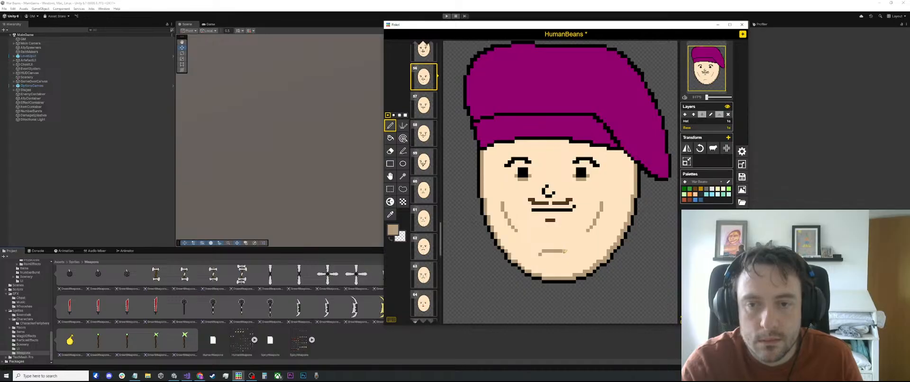
left_click(564, 254)
scroll(606, 230, "down", 2)
scroll(603, 223, "down", 1)
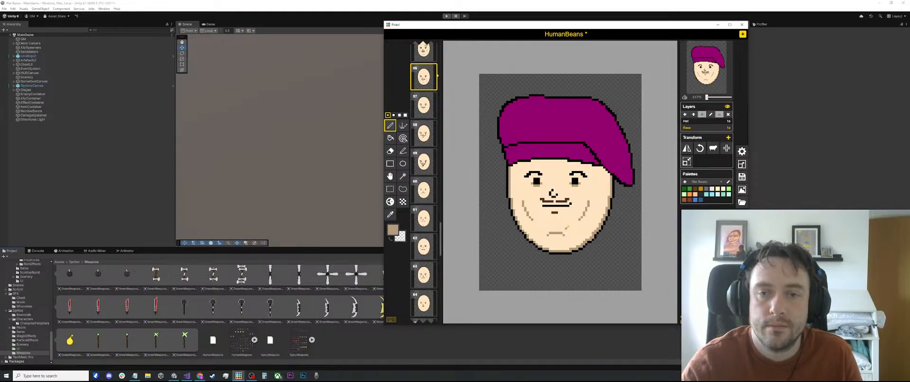
Undo the low chin crease and draw a similar tan crease higher up, just beneath the small tuft below the mouth
scroll(559, 223, "up", 1)
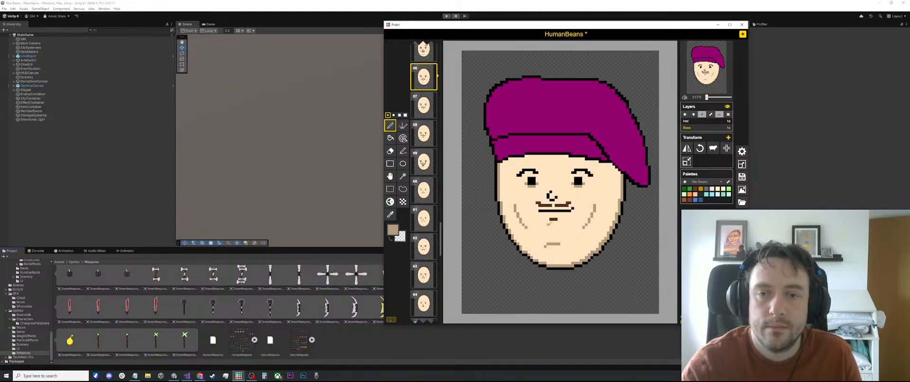
key("ctrl+z")
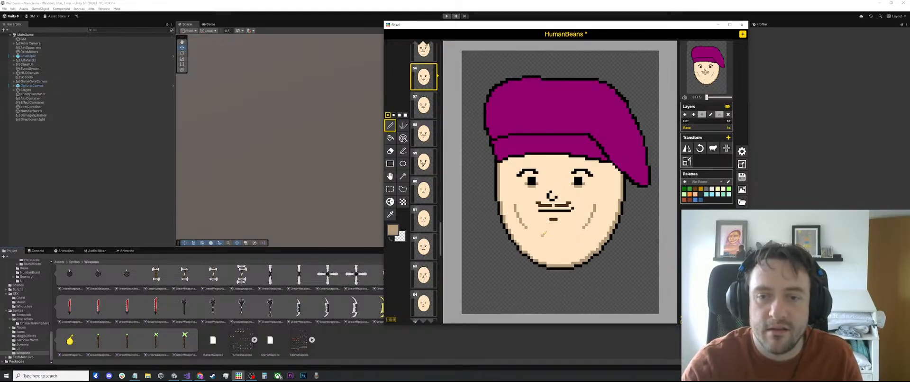
left_click_drag(543, 227, 564, 228)
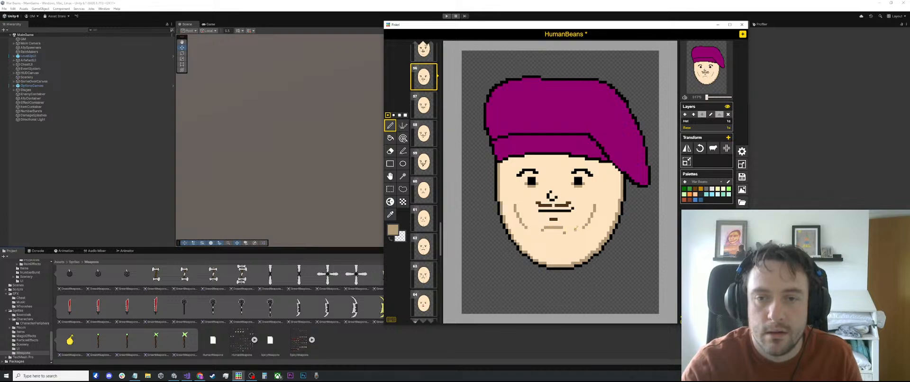
scroll(565, 227, "down", 2)
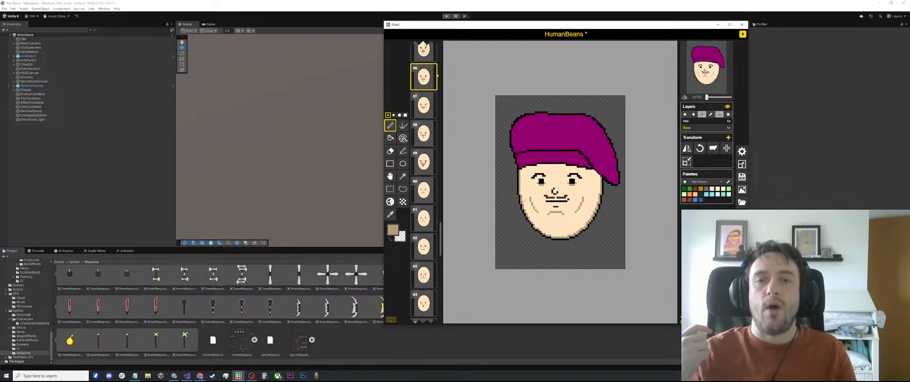
Copy the cheek crease beneath the beret's drooping side from frame 56 and paste it into frames 57, 58 and 59
scroll(557, 195, "up", 4)
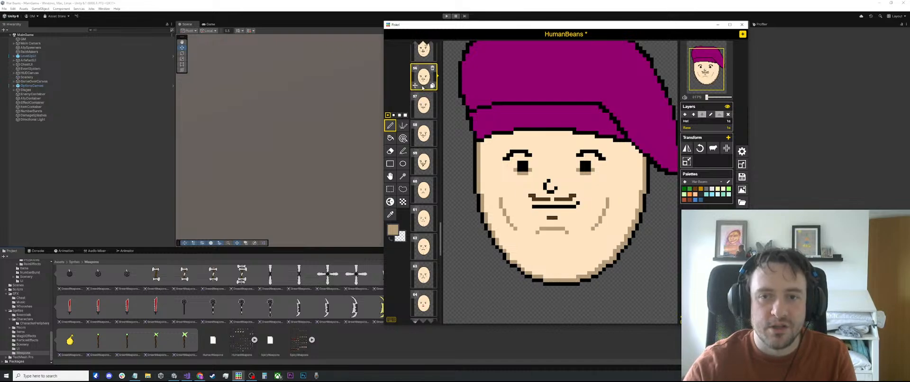
key("s")
mouse_move(617, 194)
left_mouse_down()
mouse_move(577, 249)
mouse_move(584, 234)
left_mouse_up()
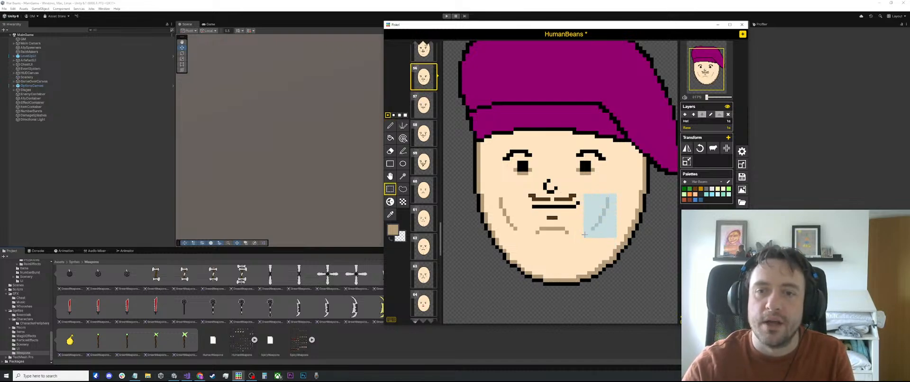
left_click(421, 104)
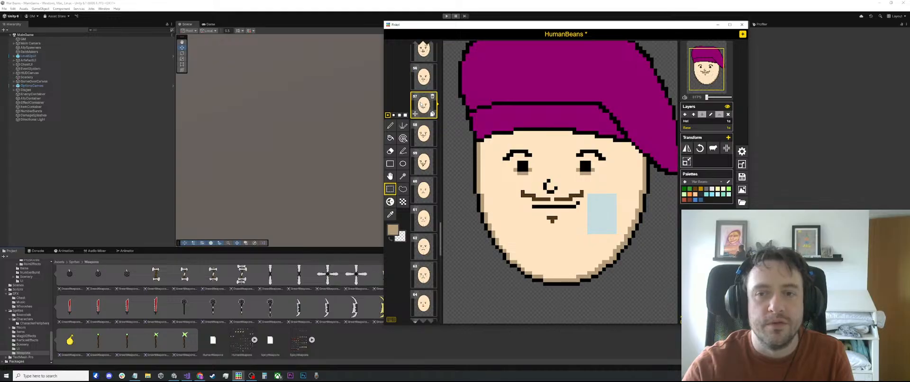
left_click(422, 133)
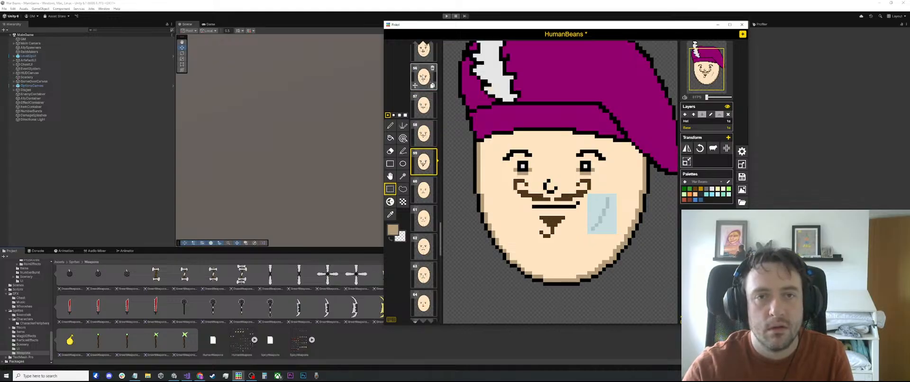
Copy the chin crease from frame 56 and paste it into frames 57, 58 and 59
left_click(423, 77)
left_click(590, 253)
left_click_drag(585, 243, 533, 225)
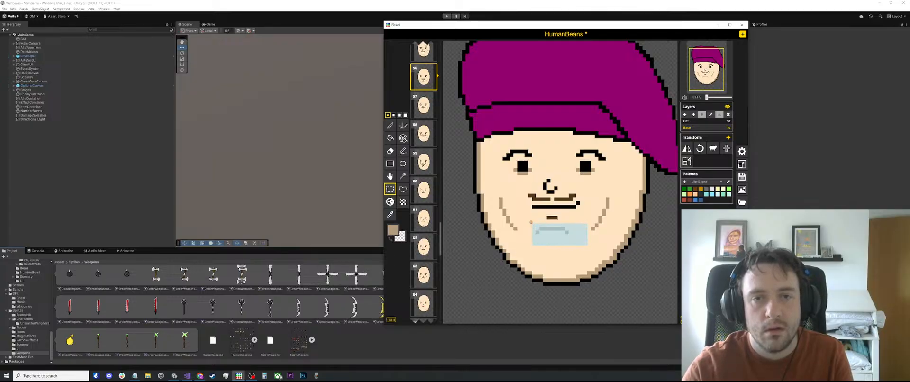
left_click(424, 105)
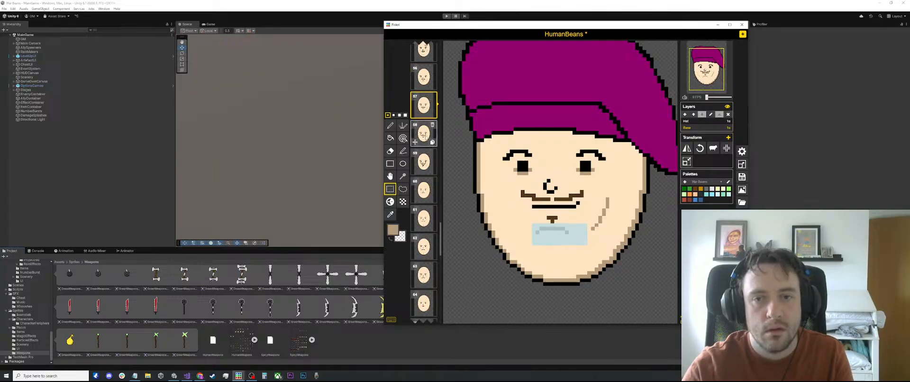
left_click(423, 134)
left_click(423, 161)
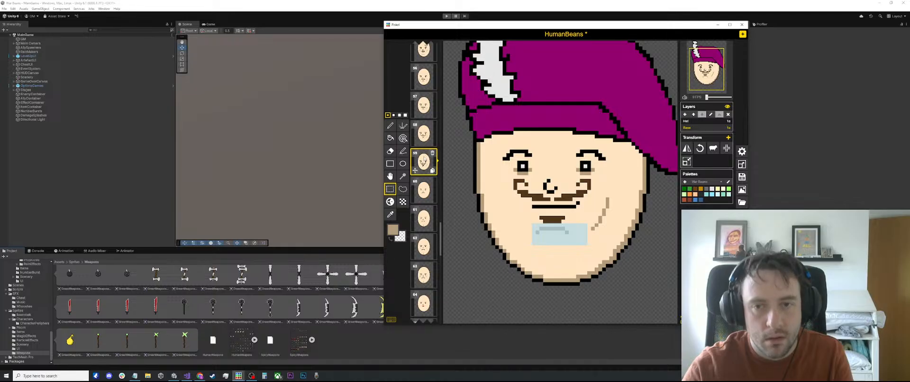
Undo the chin crease pasted into frames 57 to 59 and return to frame 56
key("ctrl+v")
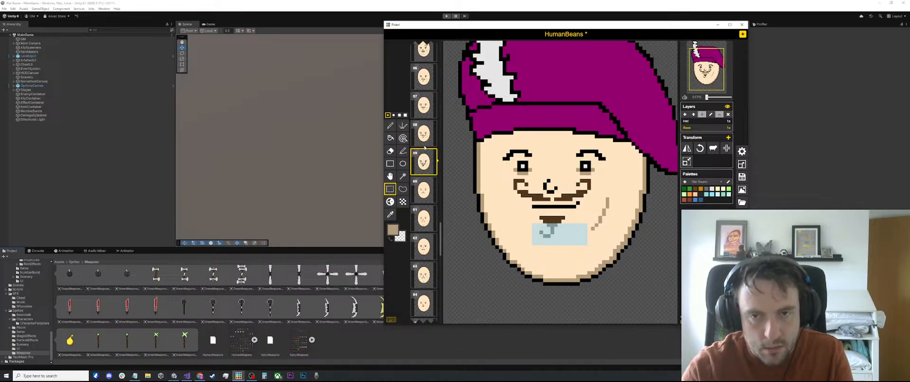
left_click(424, 135)
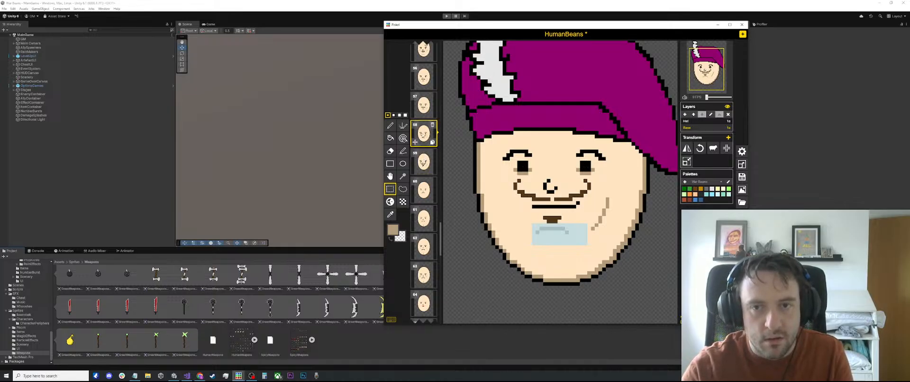
left_click(423, 108)
left_click(422, 78)
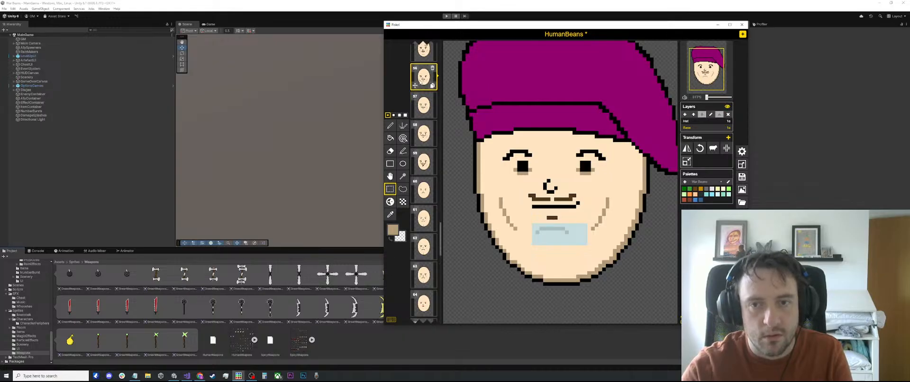
key("ctrl+z")
key("ctrl+z")
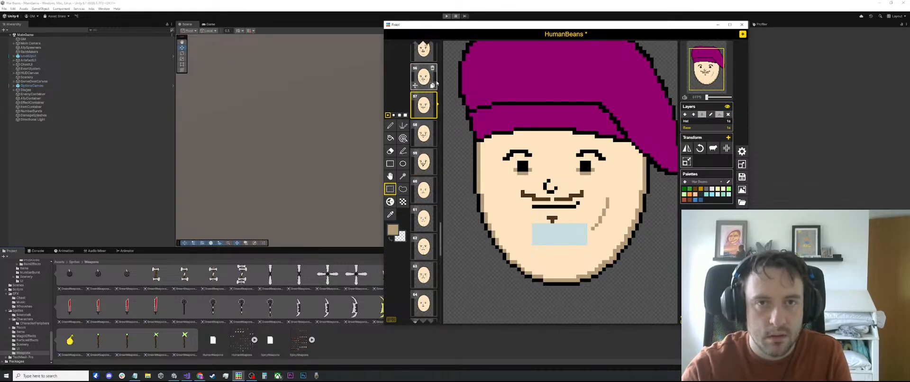
left_click(429, 80)
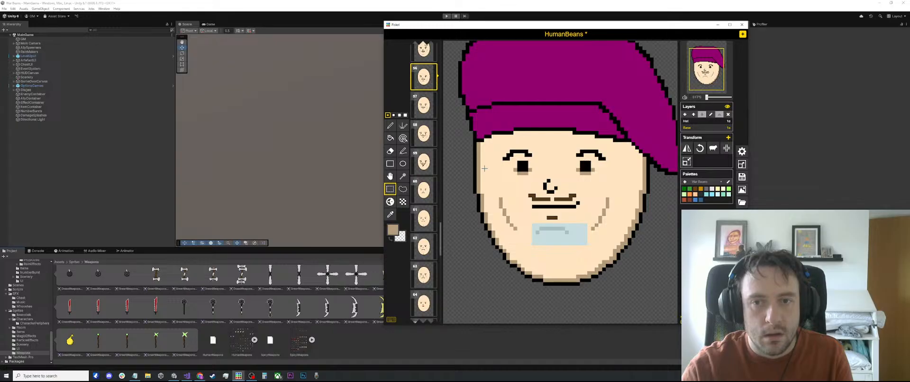
Sample the skin tone beside the mouth and paint over the chin crease in frame 56
left_click(577, 218)
scroll(576, 218, "up", 4)
key("o")
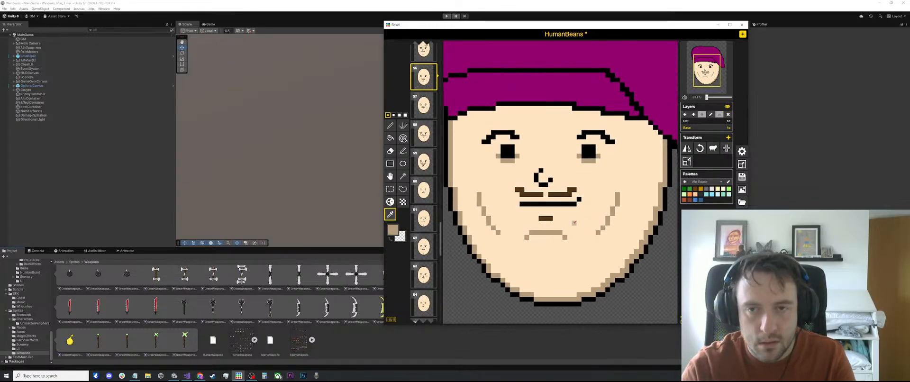
left_click(572, 225)
key("p")
left_click_drag(565, 234, 527, 236)
Copy the cheek crease on the side opposite the beret's droop from frame 56 and paste it into frames 57, 58 and 59
scroll(527, 236, "down", 2)
key("s")
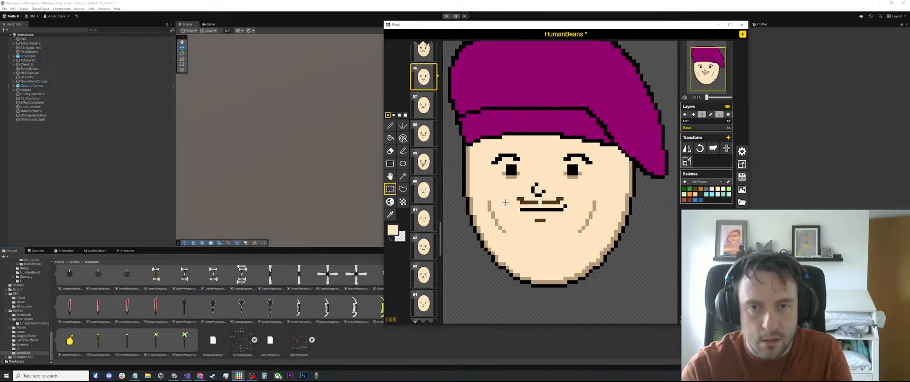
left_click_drag(506, 198, 489, 230)
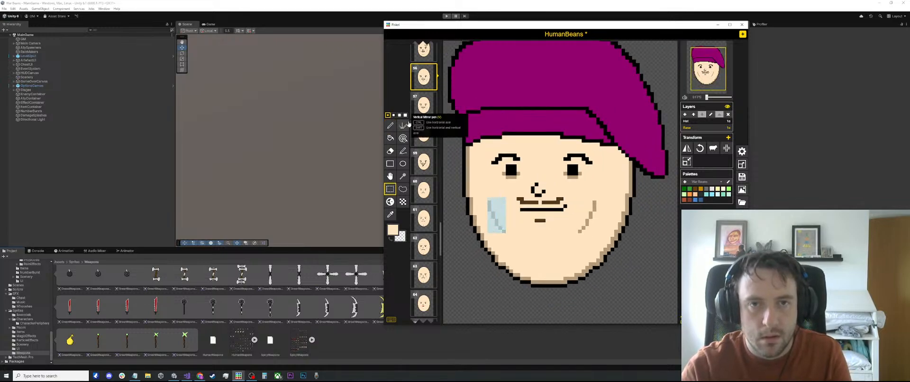
left_click(423, 105)
left_click(423, 133)
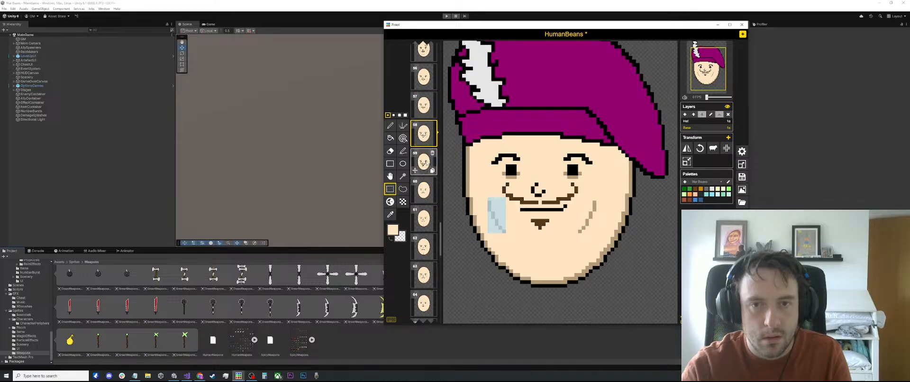
left_click(423, 162)
left_click(577, 258)
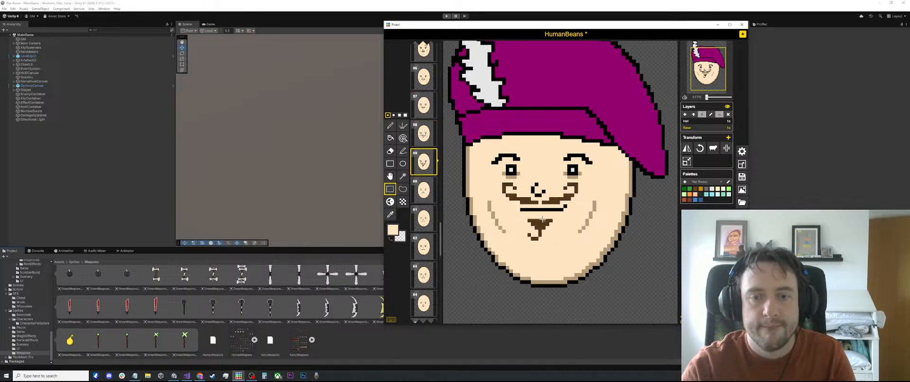
Sample the cheek crease's tan colour in frame 59 and switch to the Pen tool
key("o")
left_click(597, 204)
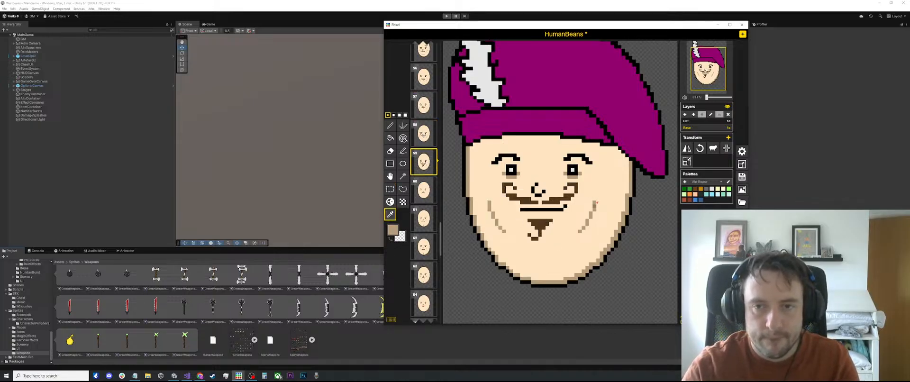
key("p")
Compare the faces in frames 55 to 58, examining the cheek creases and chin of the beret variants
left_click(423, 133)
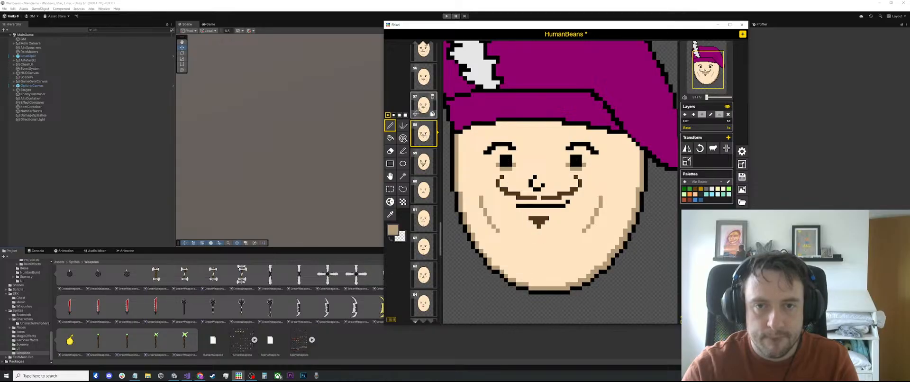
left_click(423, 105)
left_click(416, 85)
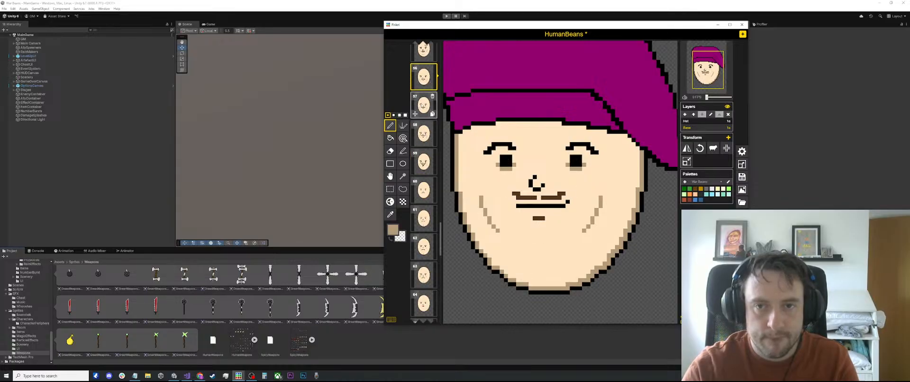
left_click(419, 103)
left_click(418, 81)
left_click(424, 52)
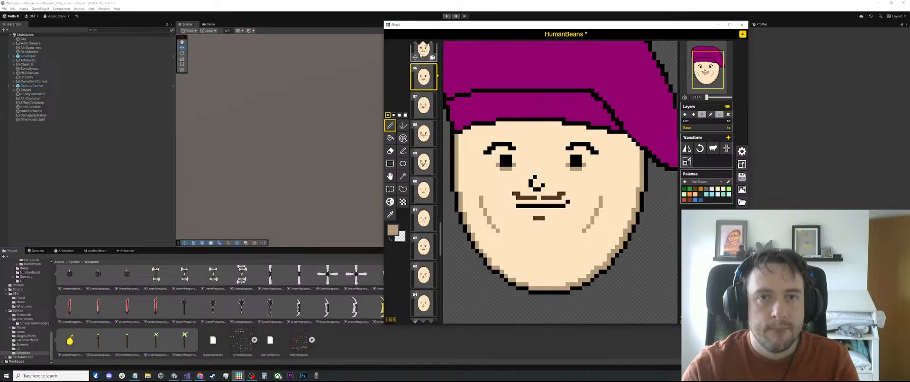
left_click(422, 78)
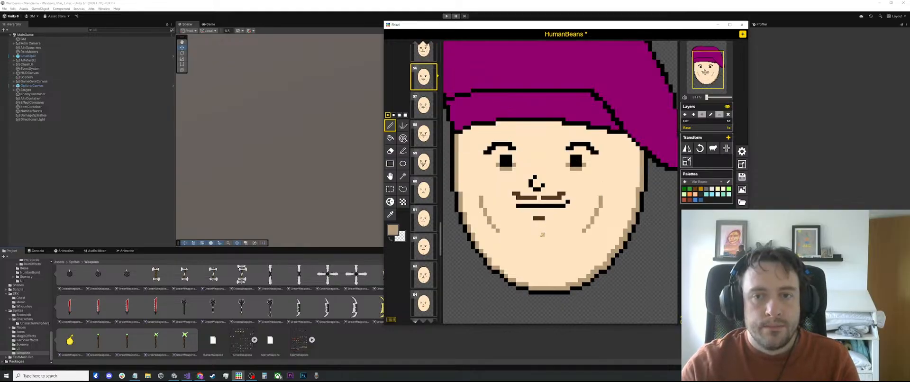
left_click(417, 54)
left_click(421, 77)
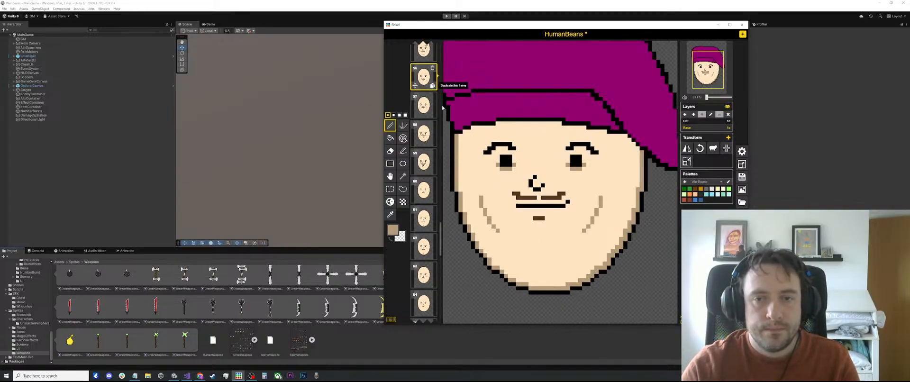
scroll(535, 254, "down", 3)
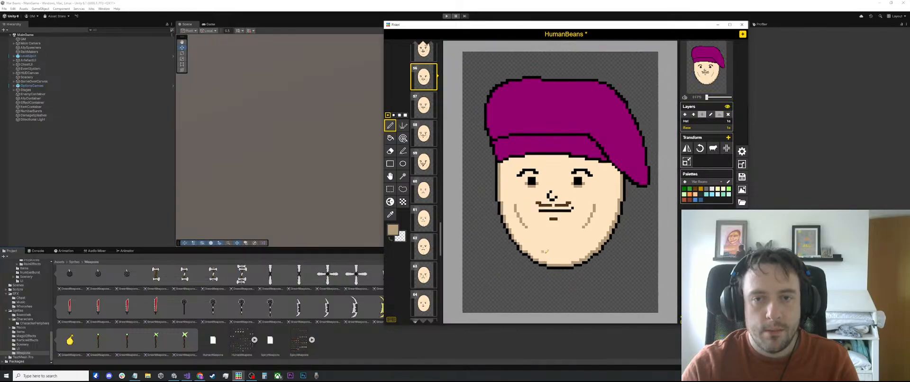
scroll(552, 242, "up", 1)
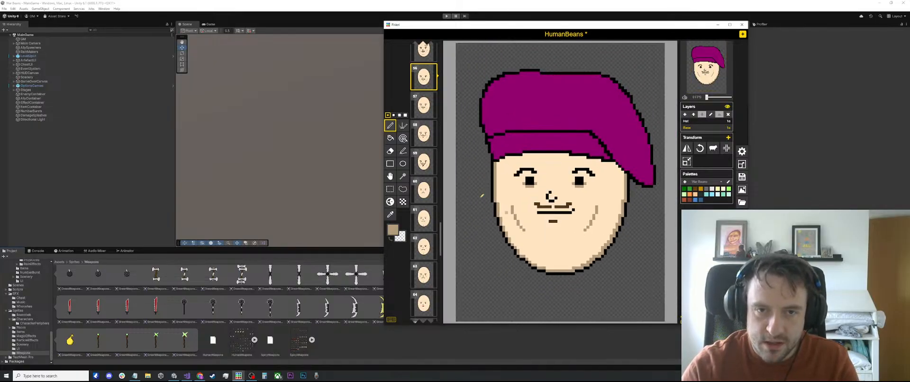
Try drawing a tan chin crease beneath the goatee in frame 59, then undo it
left_click(422, 163)
scroll(545, 242, "up", 1)
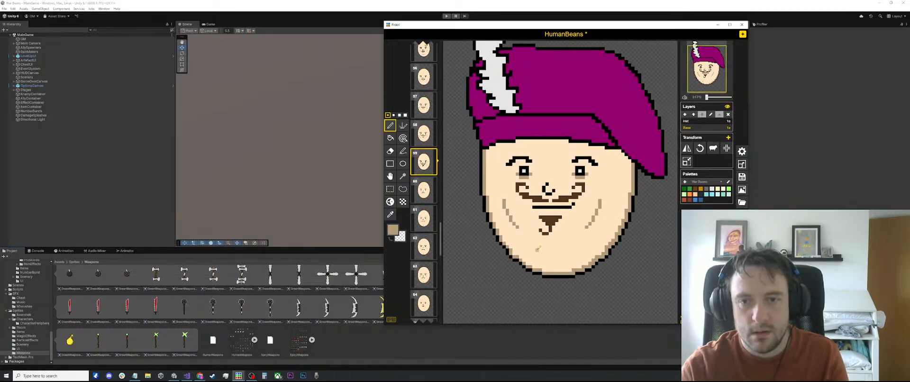
left_click_drag(539, 246, 555, 247)
key("ctrl+z")
key("ctrl+z")
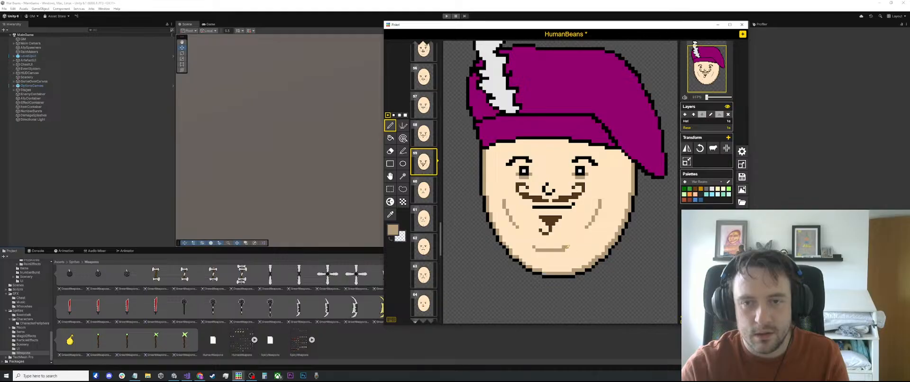
key("ctrl+z")
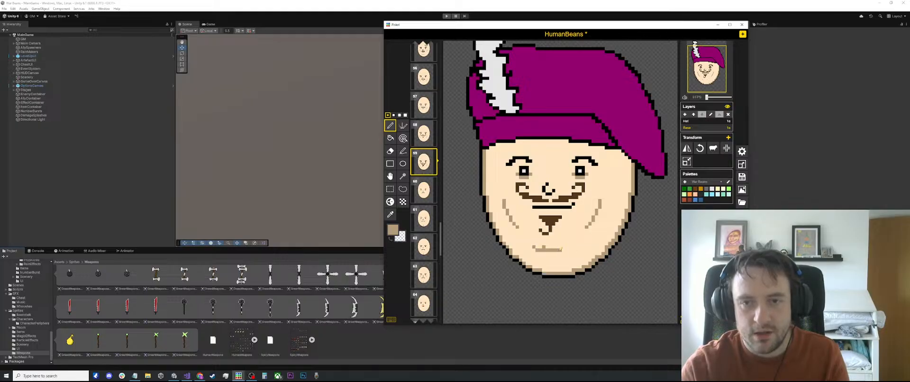
left_click_drag(536, 248, 561, 248)
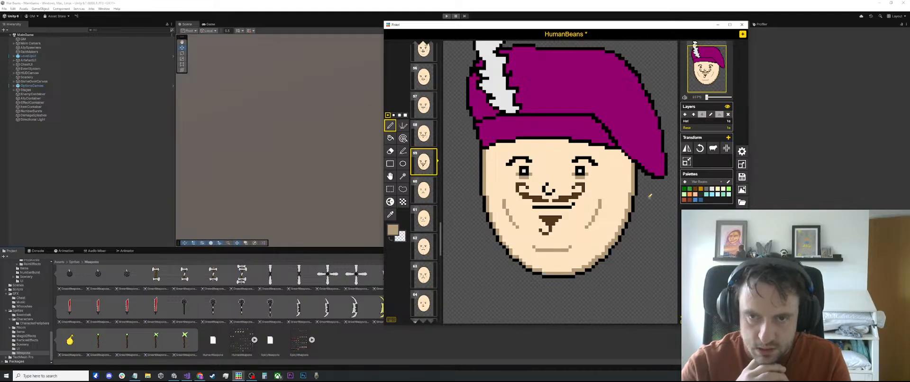
scroll(582, 242, "down", 2)
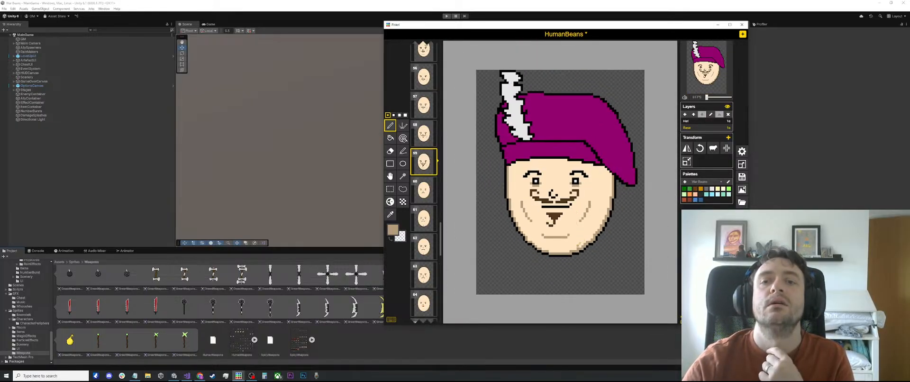
scroll(578, 244, "up", 2)
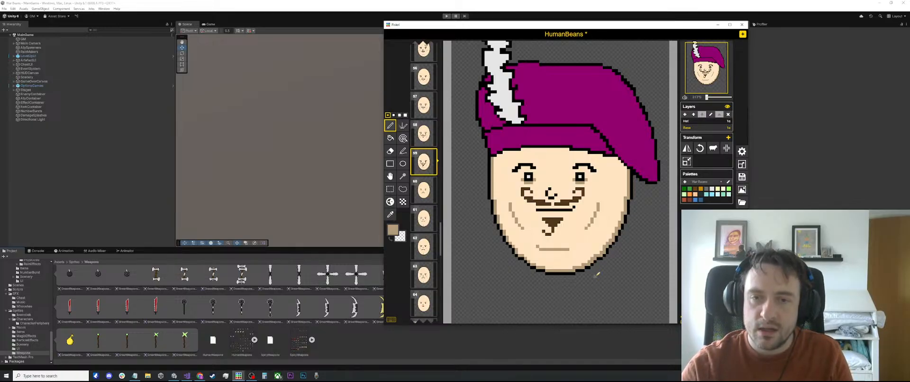
key("ctrl+z")
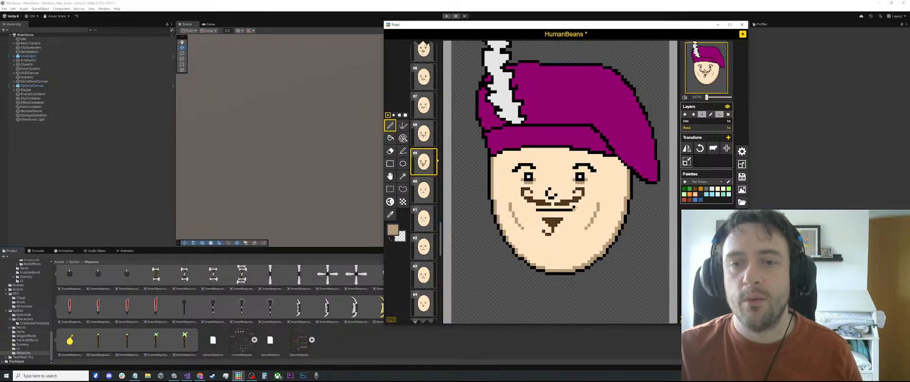
Examine how the beret faces progress from frame 56 to 59, comparing them with neighbouring frames 55 and 60
left_click(423, 190)
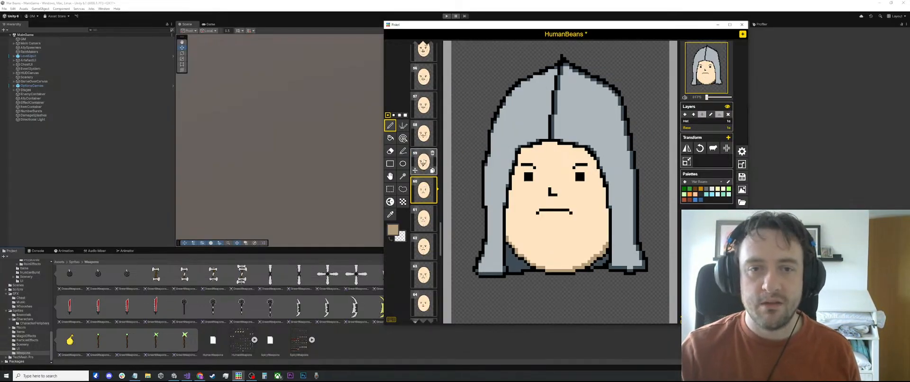
left_click(423, 134)
left_click(422, 105)
left_click(416, 77)
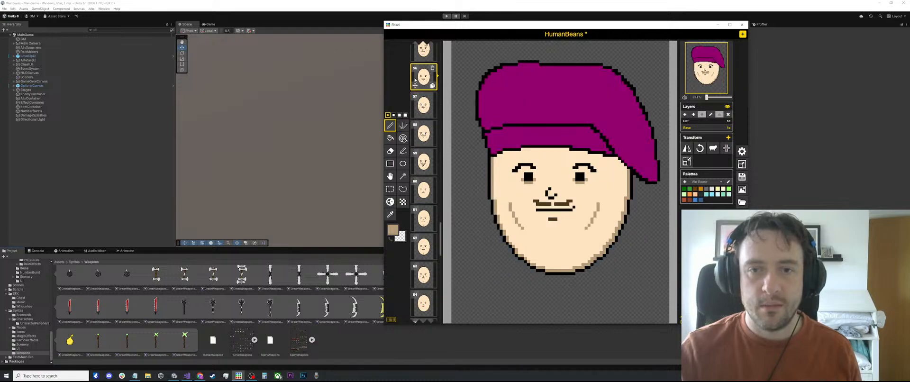
scroll(415, 80, "up", 2)
left_click(420, 101)
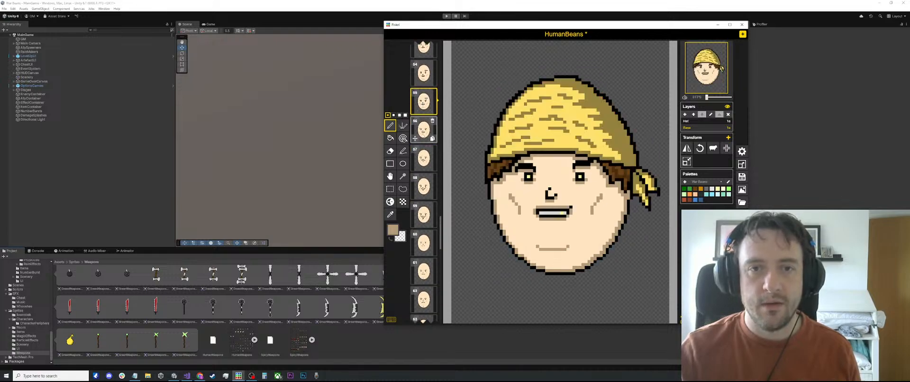
left_click(422, 131)
left_click(423, 158)
left_click(424, 187)
left_click(424, 216)
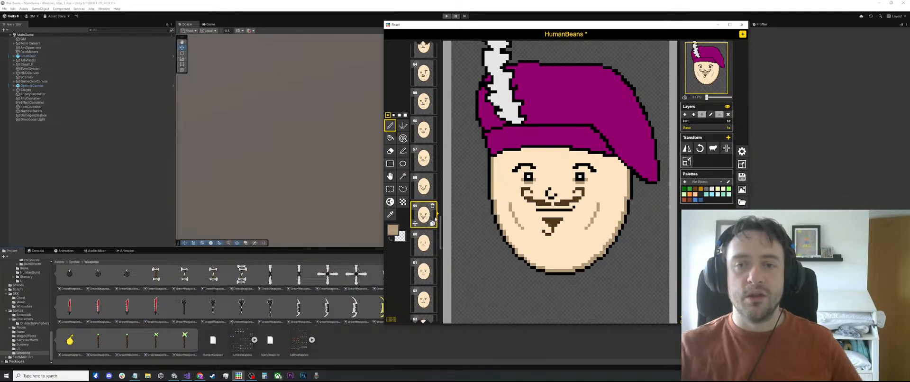
left_click(423, 130)
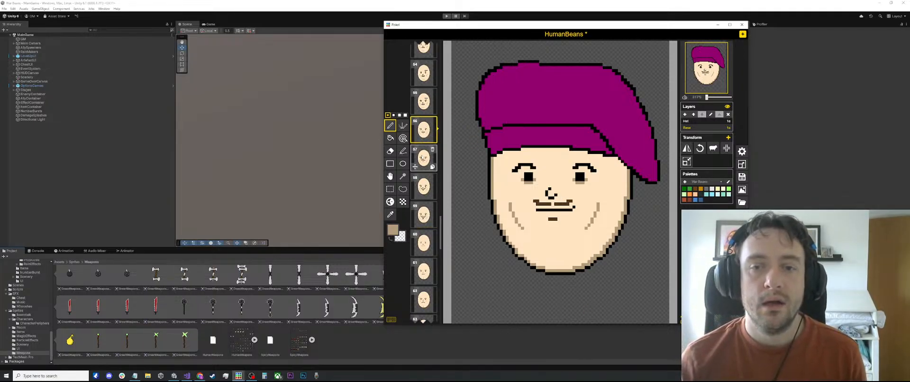
left_click(424, 158)
left_click(424, 186)
left_click(424, 216)
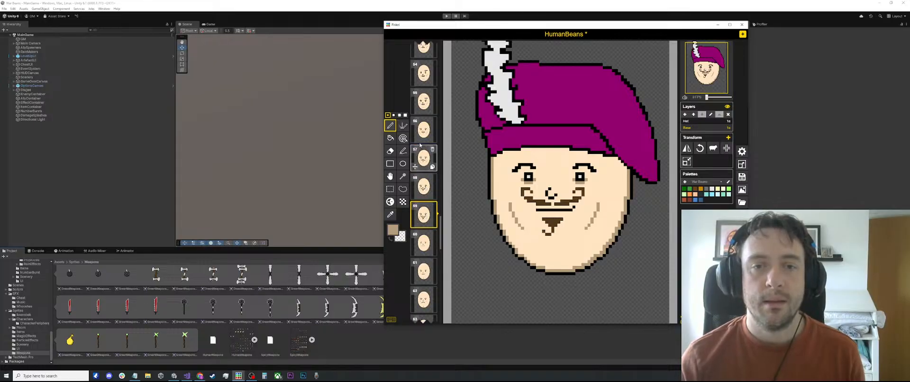
Sample the tan shading tone and draw shading lines directly above and below the mouth in frame 56
left_click(423, 131)
scroll(609, 178, "up", 4)
key("o")
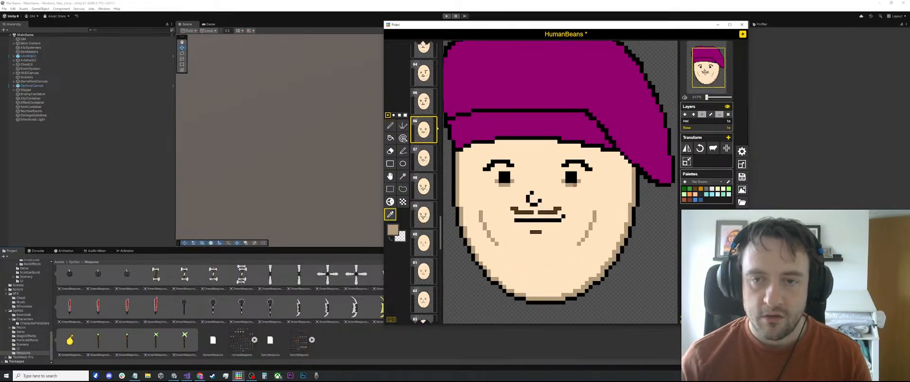
key("p")
scroll(564, 216, "up", 1)
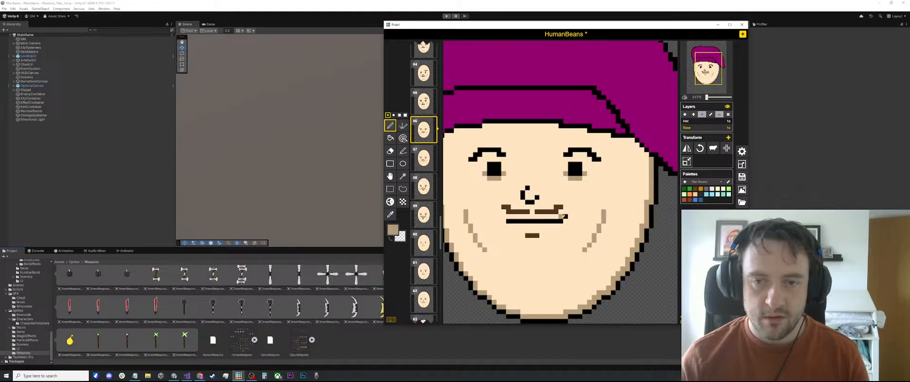
left_click_drag(563, 215, 516, 214)
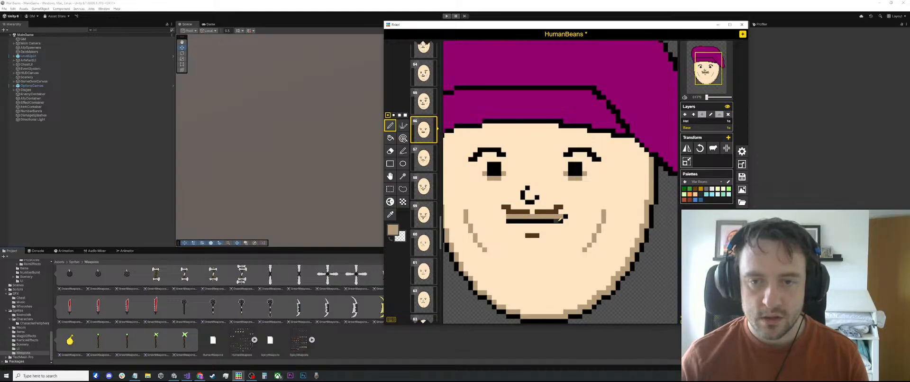
key("l")
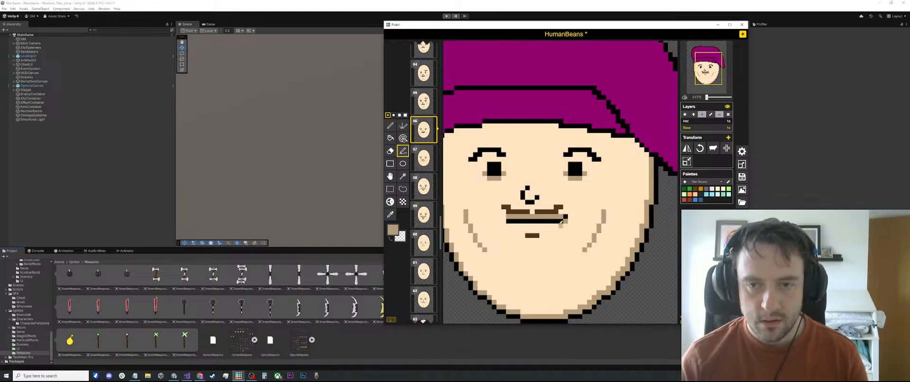
left_click_drag(561, 225, 513, 226)
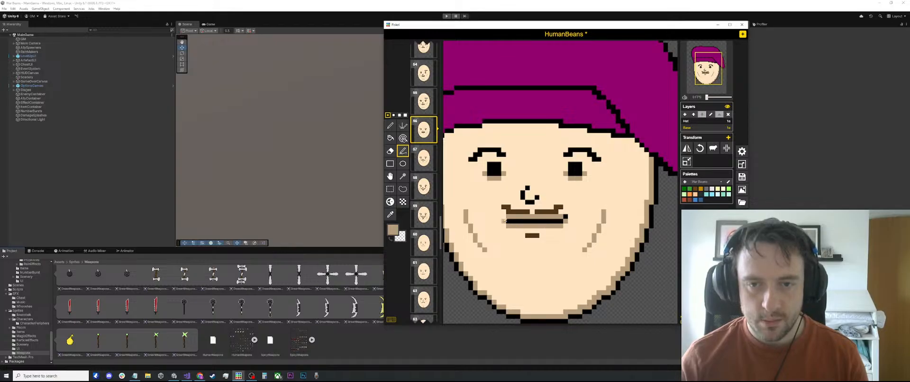
scroll(504, 222, "down", 2)
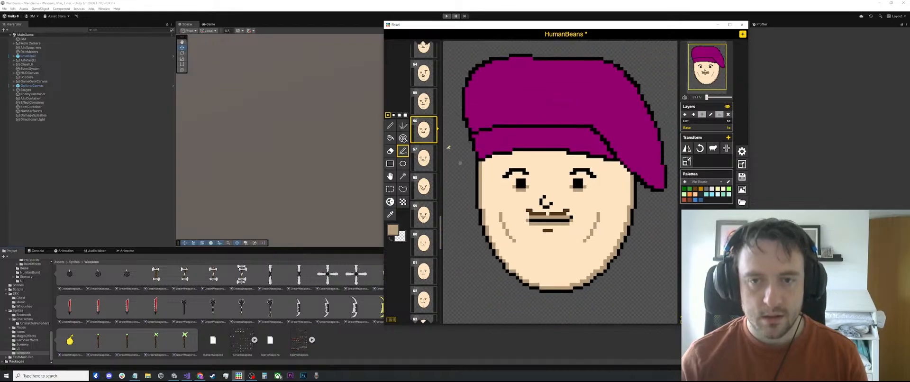
Add matching tan shading lines above and below the mouth in frames 57, 58 and 59
left_click(423, 158)
mouse_move(563, 216)
left_mouse_down()
mouse_move(527, 216)
mouse_move(571, 219)
left_mouse_up()
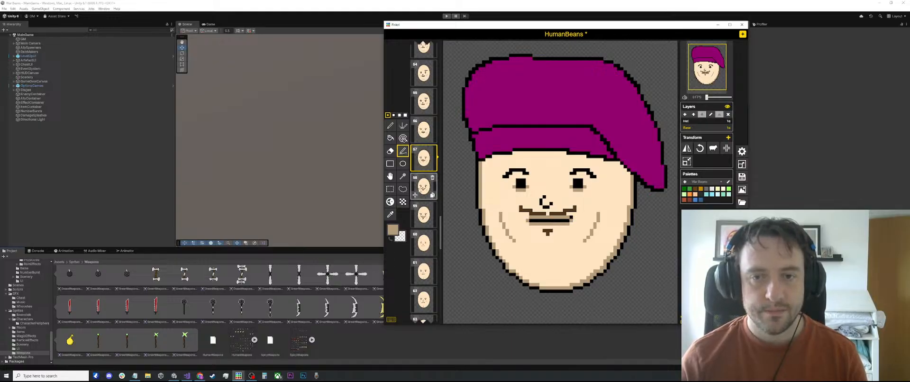
left_click(423, 186)
left_click_drag(531, 216, 571, 217)
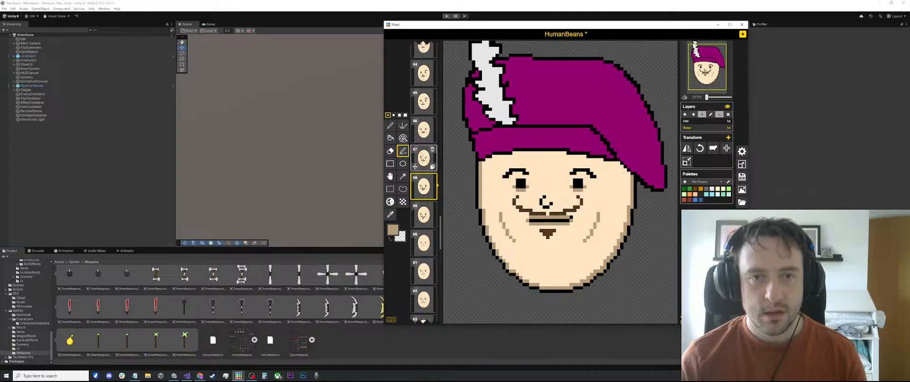
left_click(424, 216)
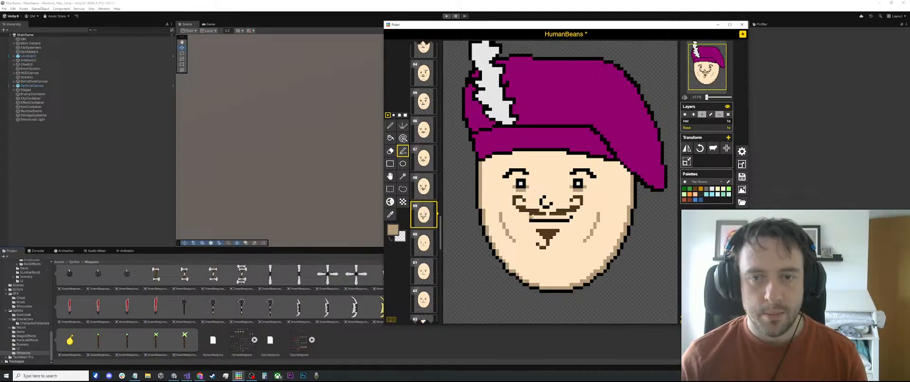
mouse_move(531, 216)
left_mouse_down()
mouse_move(571, 217)
mouse_move(531, 222)
left_mouse_up()
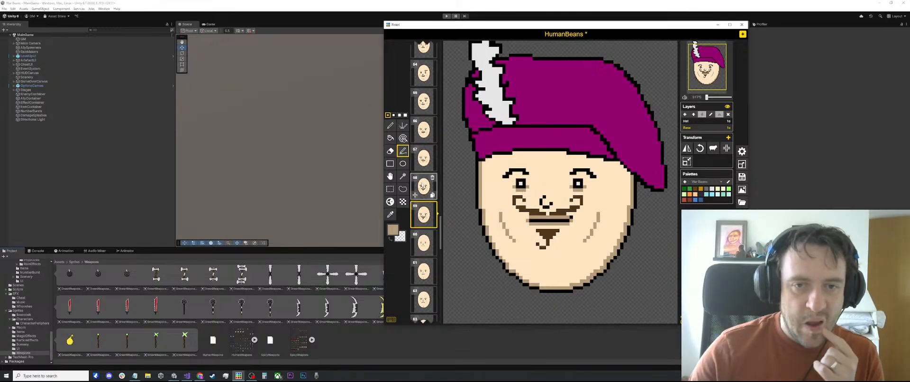
Draw tan shading lines beneath both eyebrows of the beret face in frame 58
key("Up")
scroll(559, 218, "up", 2)
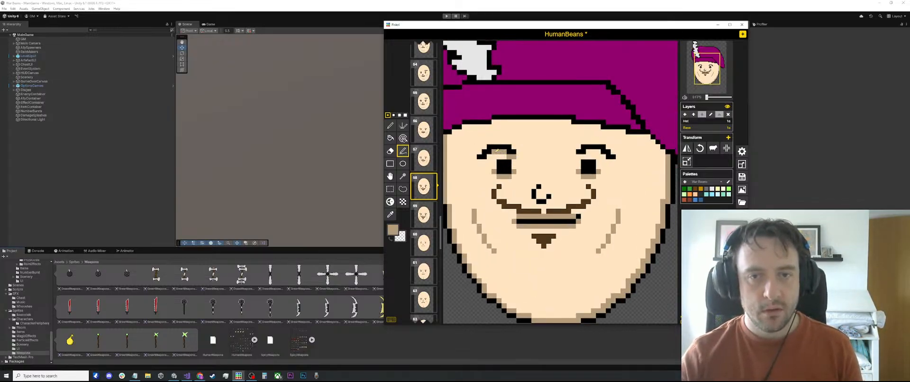
left_click_drag(485, 161, 480, 161)
scroll(480, 160, "down", 2)
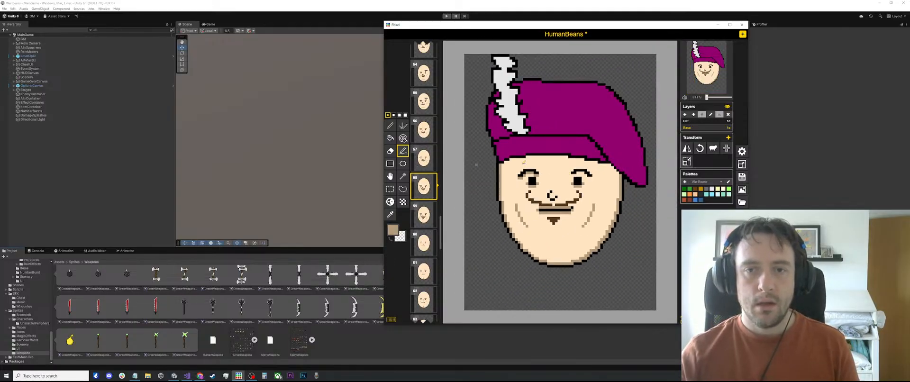
scroll(588, 174, "up", 2)
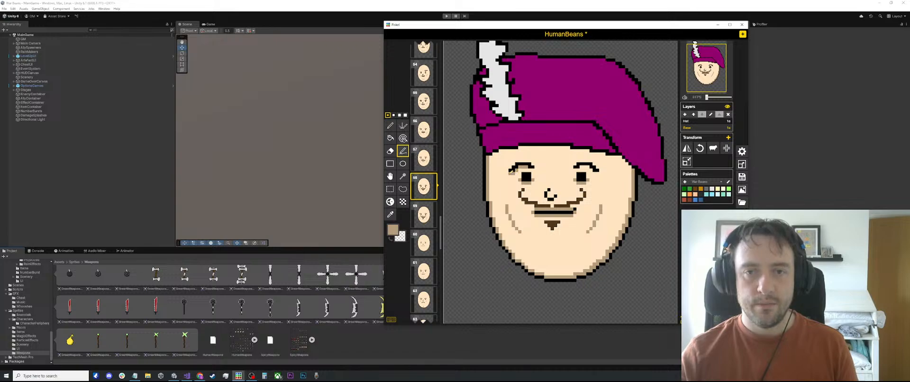
scroll(605, 175, "up", 1)
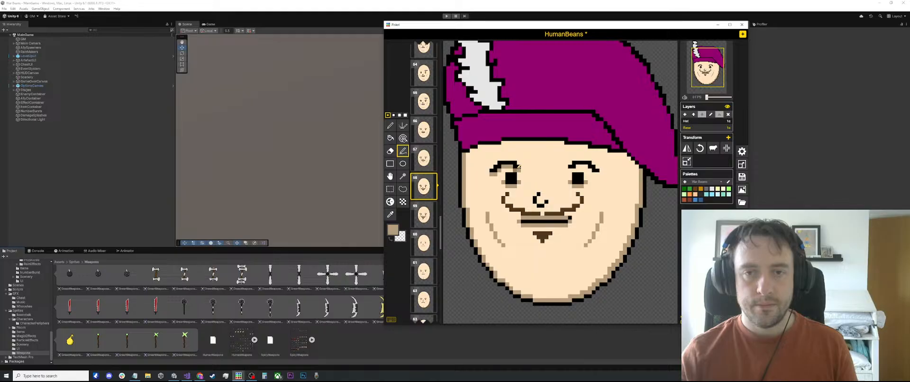
scroll(518, 167, "down", 2)
scroll(591, 167, "up", 1)
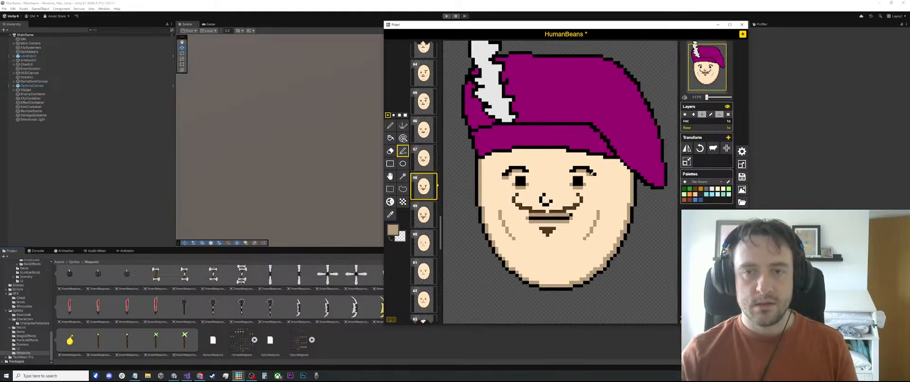
Copy the shaded eyebrow area from frame 58 onto the same spot in frames 56, 57 and 59
key("s")
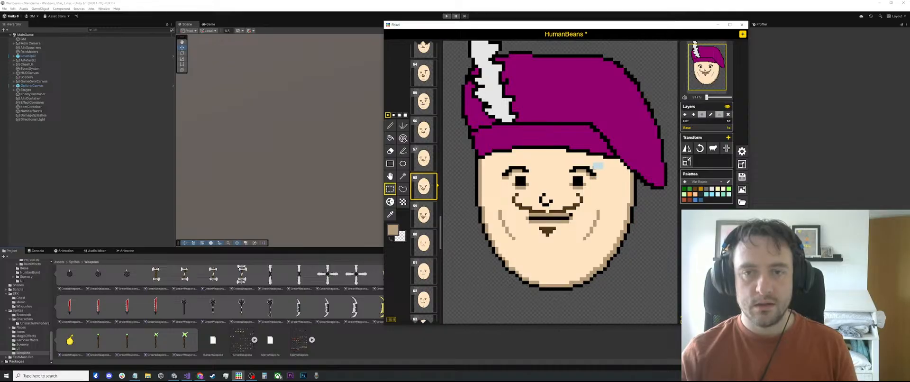
left_click_drag(603, 163, 502, 179)
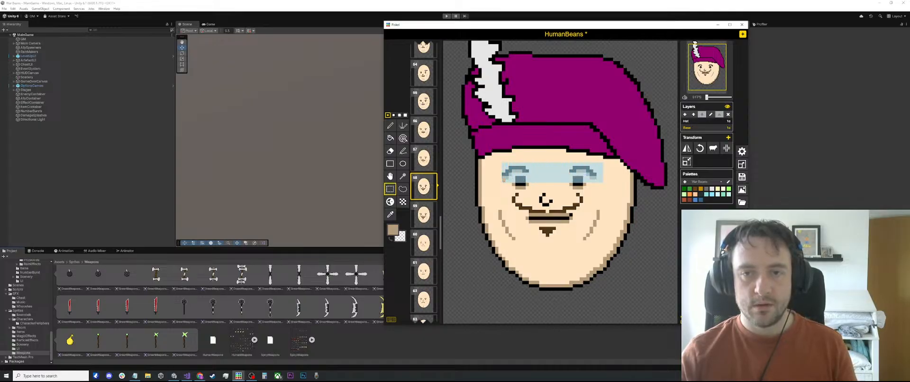
left_click(415, 163)
left_click(423, 131)
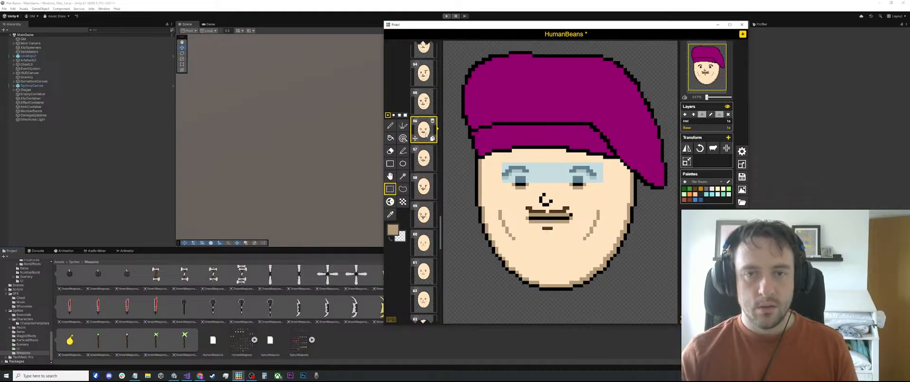
left_click(423, 158)
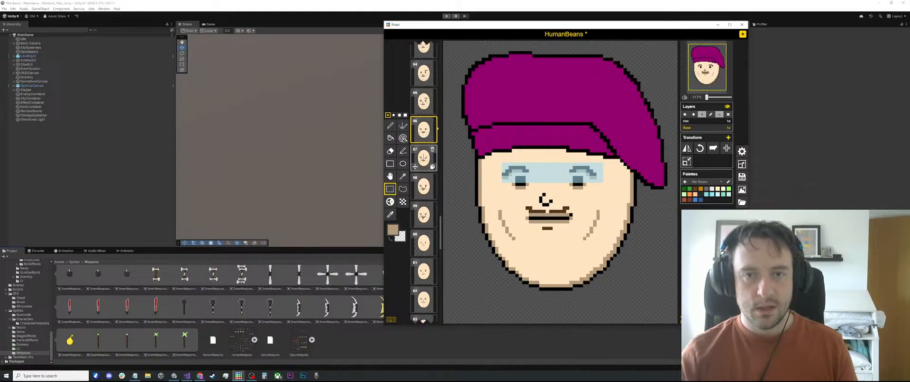
left_click(423, 185)
left_click(425, 213)
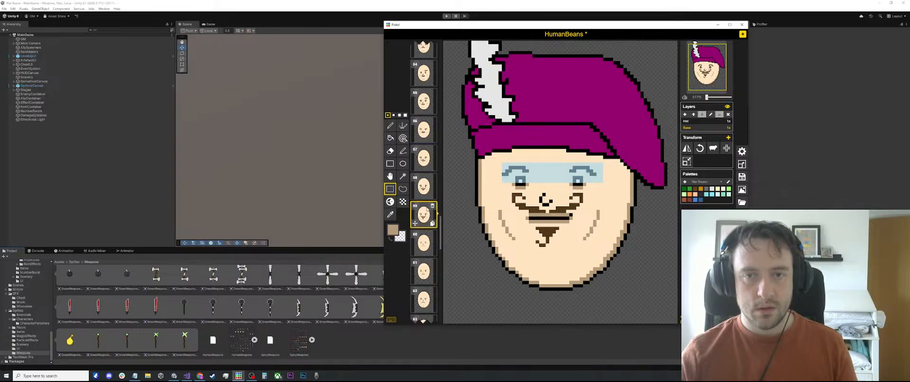
left_click(633, 239)
Draw a tan shadow along the forehead directly beneath the beret's brim in frame 59
scroll(617, 213, "down", 2)
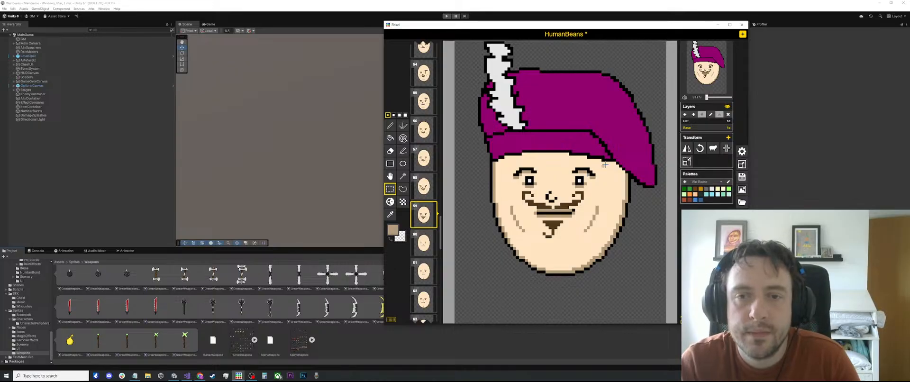
scroll(592, 166, "up", 2)
key("i")
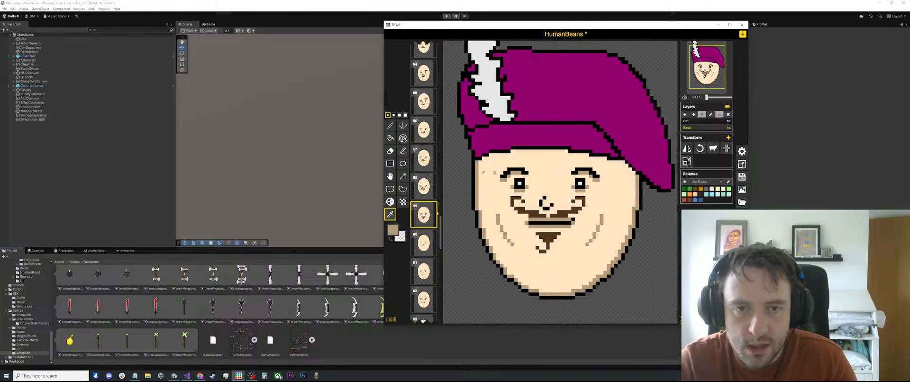
key("b")
scroll(481, 167, "up", 2)
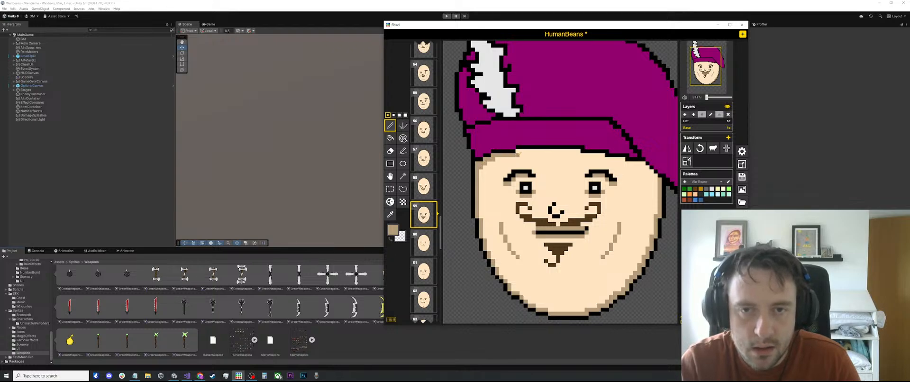
key("l")
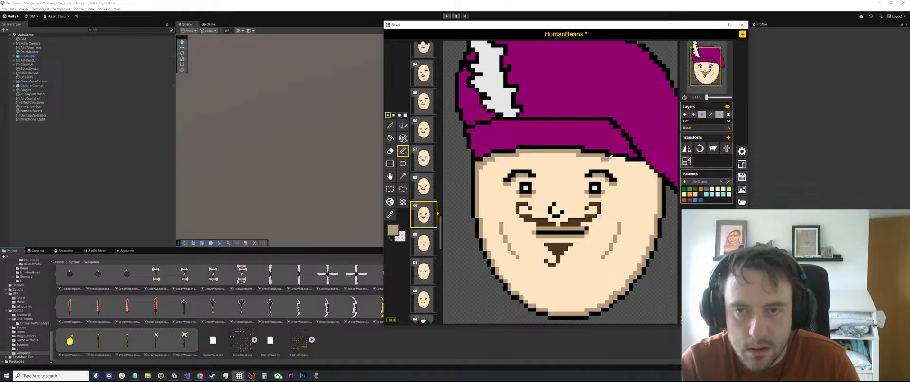
left_click_drag(610, 156, 660, 176)
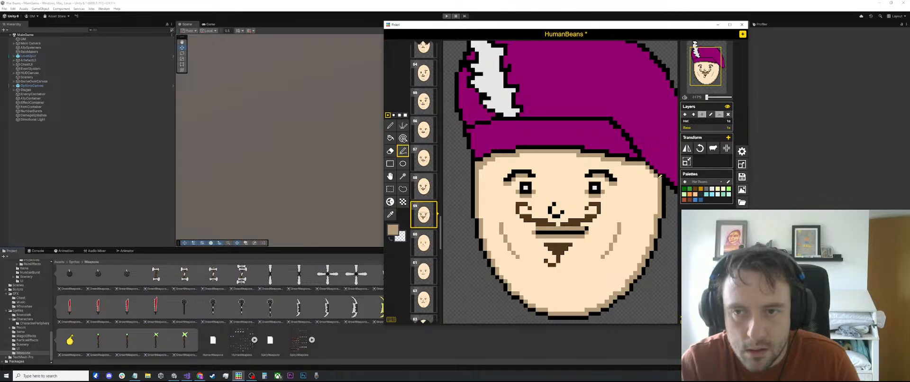
scroll(643, 166, "down", 4)
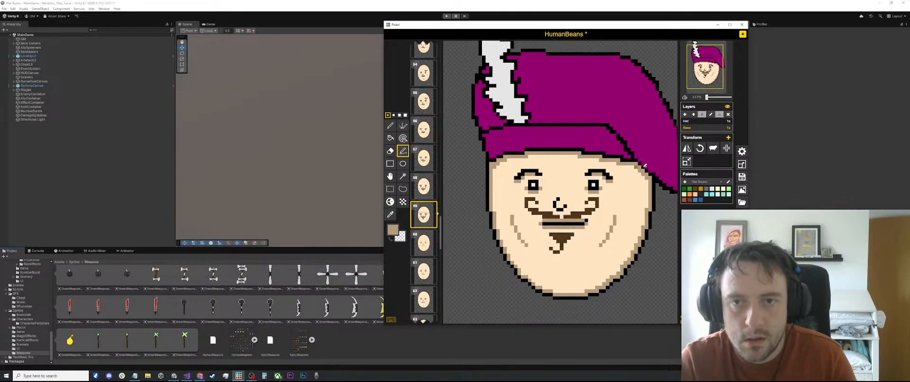
Copy the shaded forehead band from frame 59 onto frames 58, 57 and 56
key("s")
left_click_drag(624, 136, 476, 175)
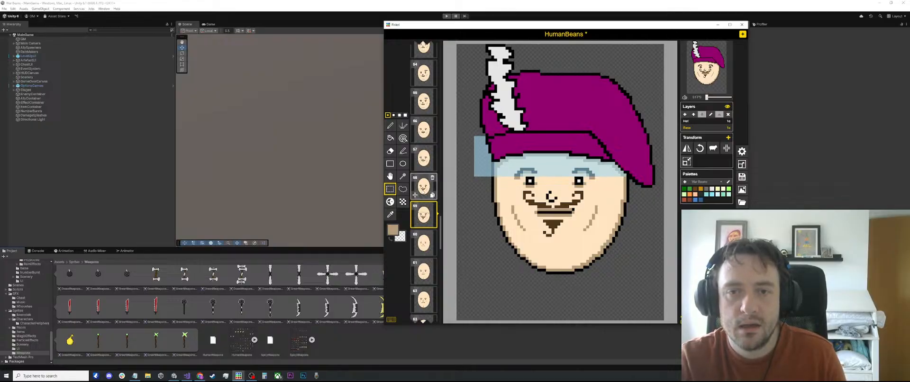
left_click(423, 187)
left_click(423, 157)
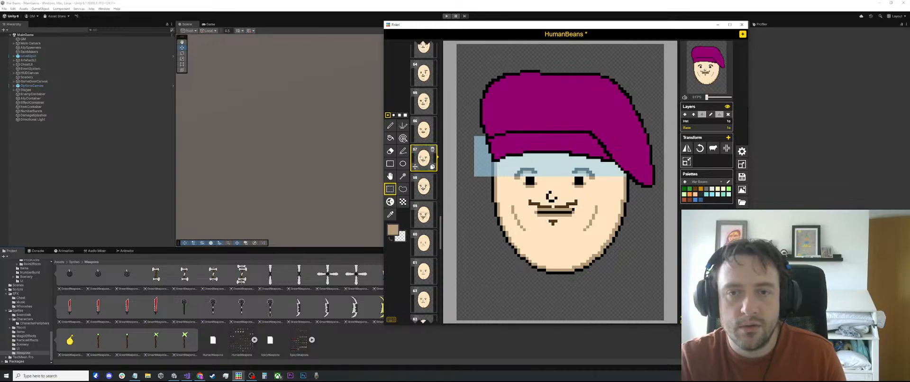
left_click(420, 129)
left_click(608, 287)
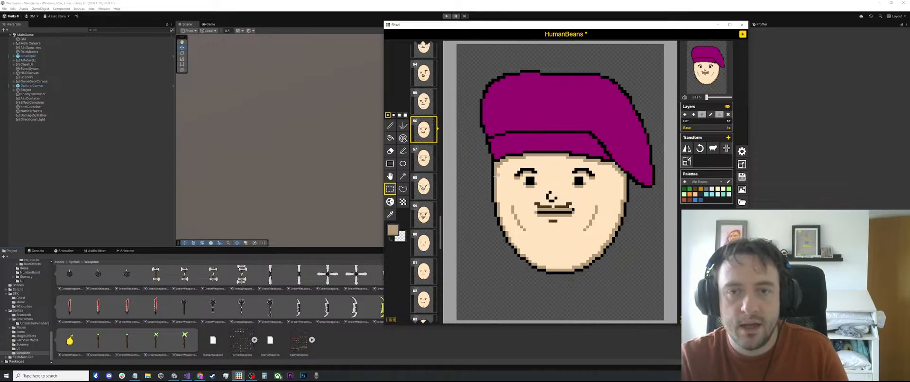
Sample the black outline color and examine the green-hatted archer faces in frames 8 to 10
key("o")
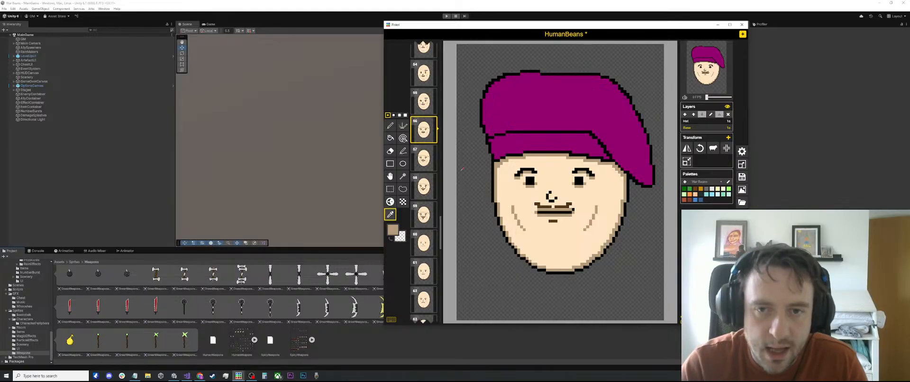
left_click(493, 192)
scroll(424, 161, "up", 8)
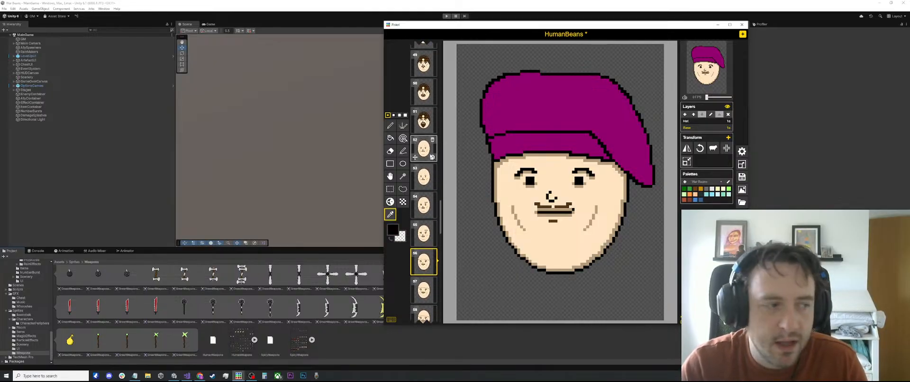
scroll(431, 161, "up", 13)
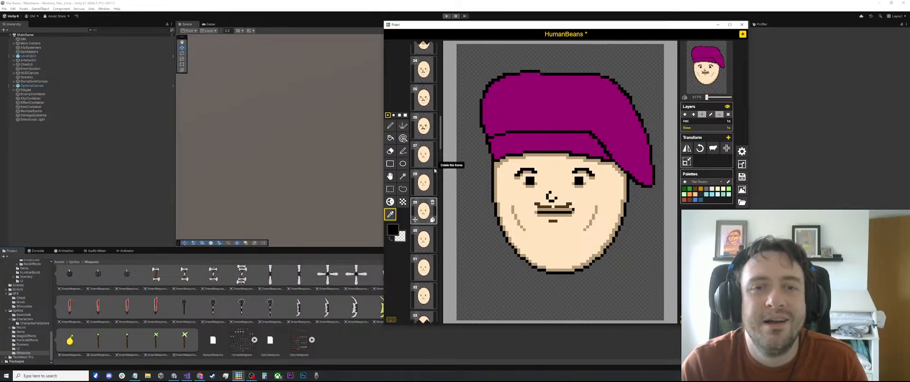
scroll(431, 156, "up", 5)
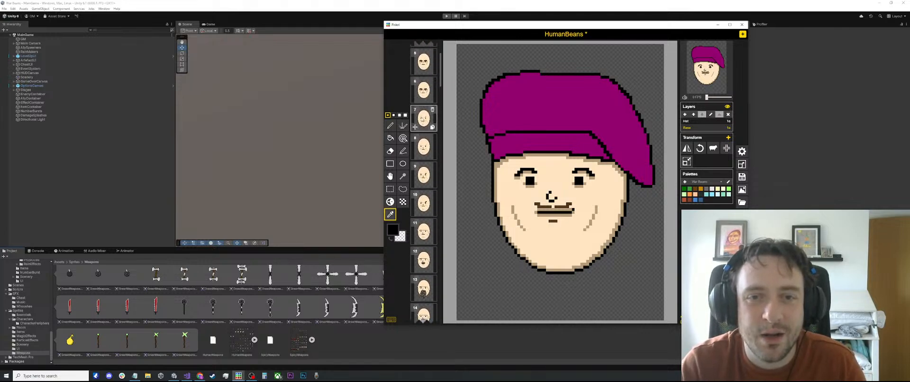
left_click(422, 153)
left_click(423, 180)
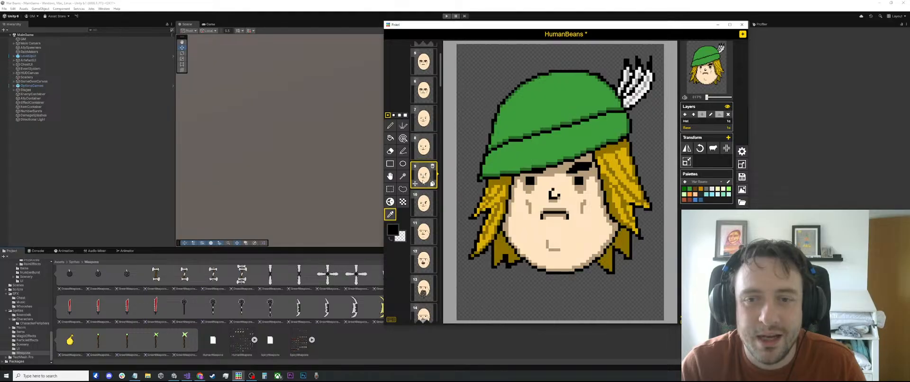
left_click(425, 202)
scroll(425, 203, "down", 15)
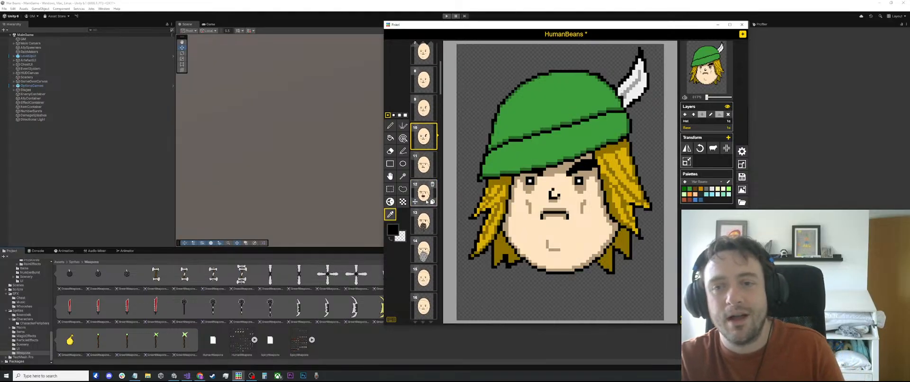
scroll(427, 199, "down", 12)
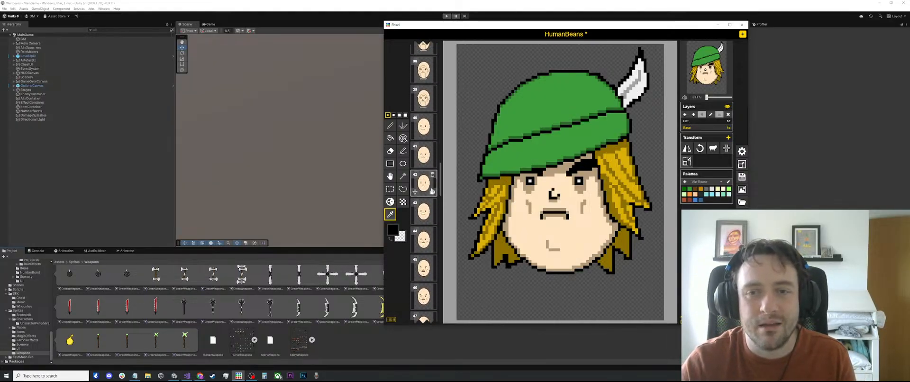
scroll(421, 214, "down", 1)
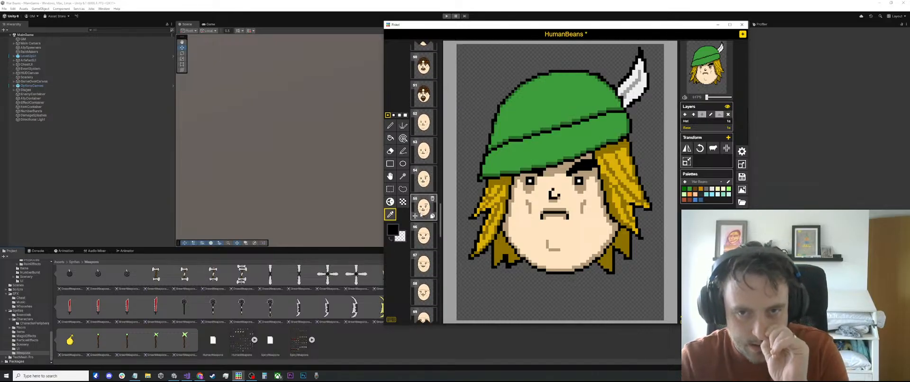
scroll(424, 214, "down", 2)
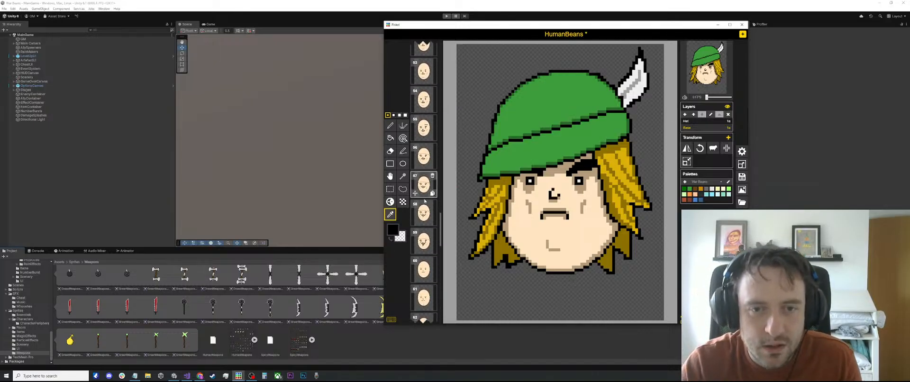
Compare the beret face in frame 58 with the helmeted knights in frames 3 to 6 and the archers in frames 7 to 9
left_click(425, 211)
scroll(425, 184, "up", 20)
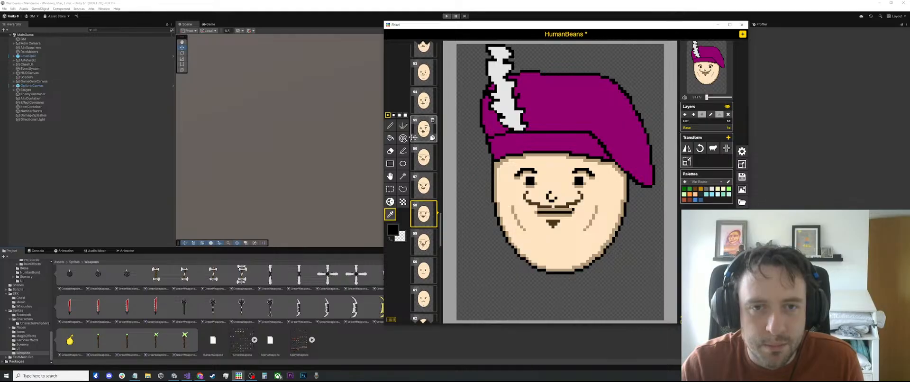
scroll(430, 160, "up", 10)
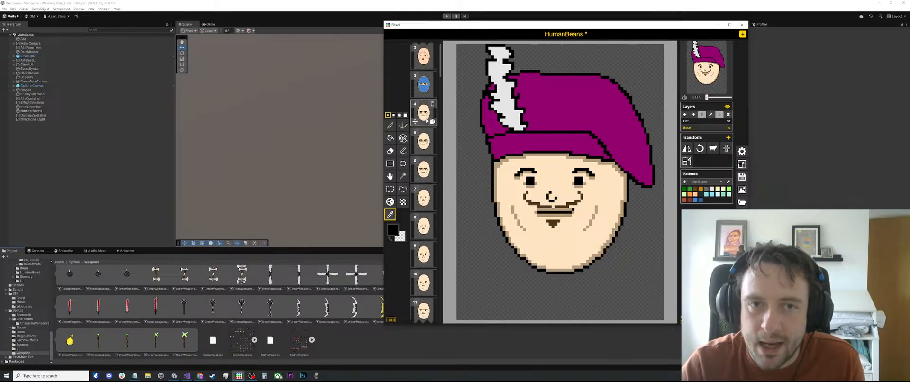
left_click(422, 143)
left_click(418, 163)
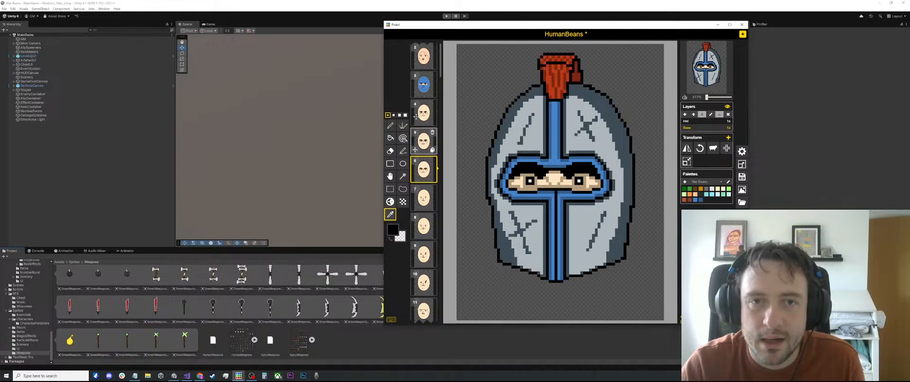
left_click(420, 89)
left_click(419, 115)
left_click(421, 141)
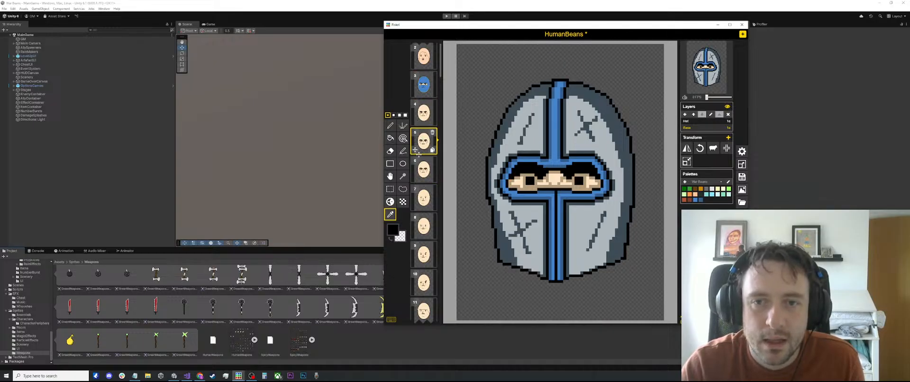
left_click(423, 170)
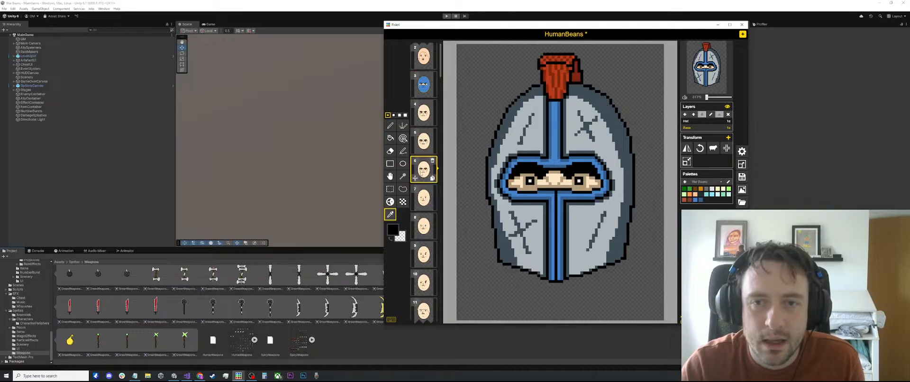
left_click(426, 202)
left_click(424, 221)
left_click(423, 253)
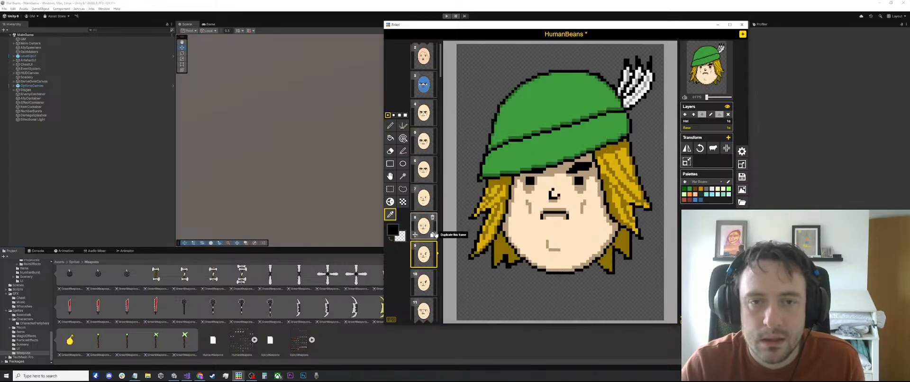
left_click(423, 198)
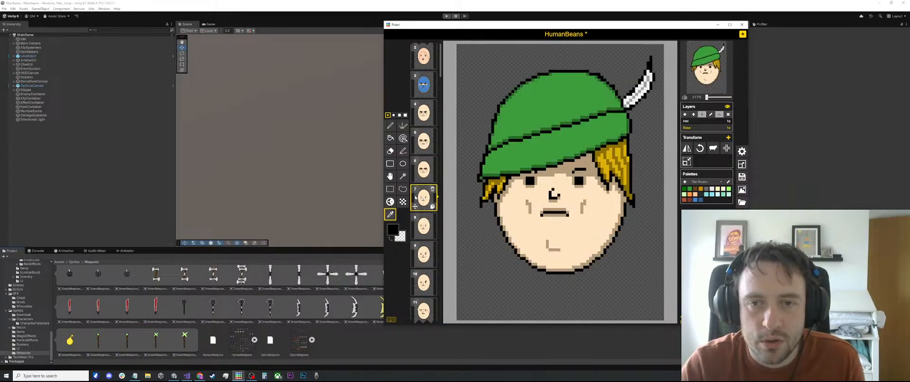
Copy the short-hair band under the green hat from frame 7's Hat layer onto frames 9 and 10
left_click(423, 225)
left_click(411, 252)
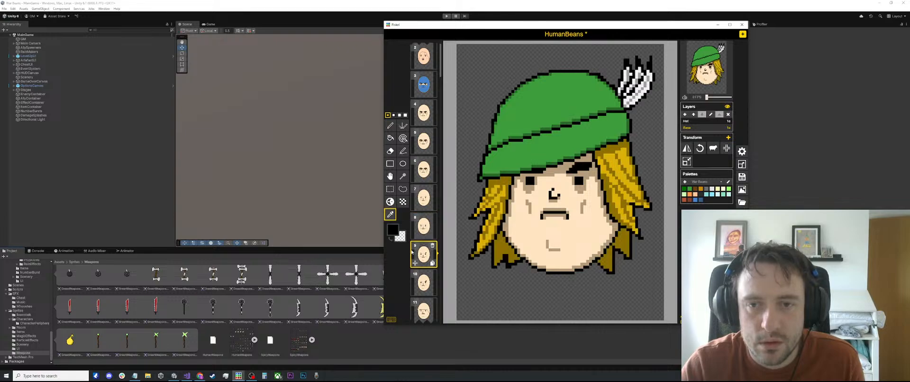
left_click(423, 198)
left_click(390, 188)
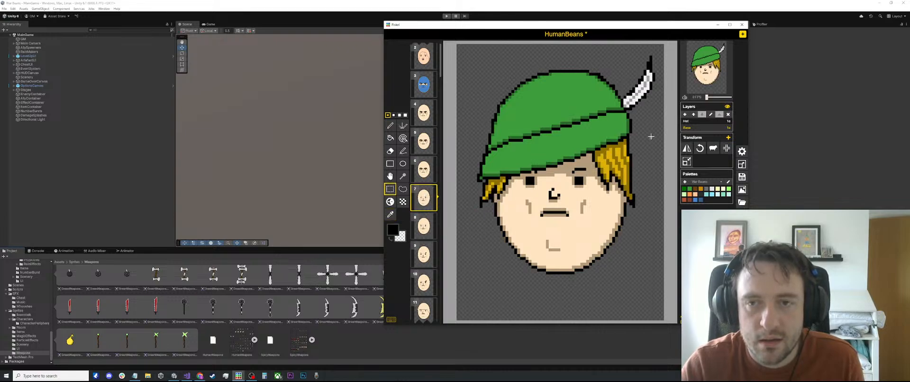
left_click_drag(650, 136, 456, 216)
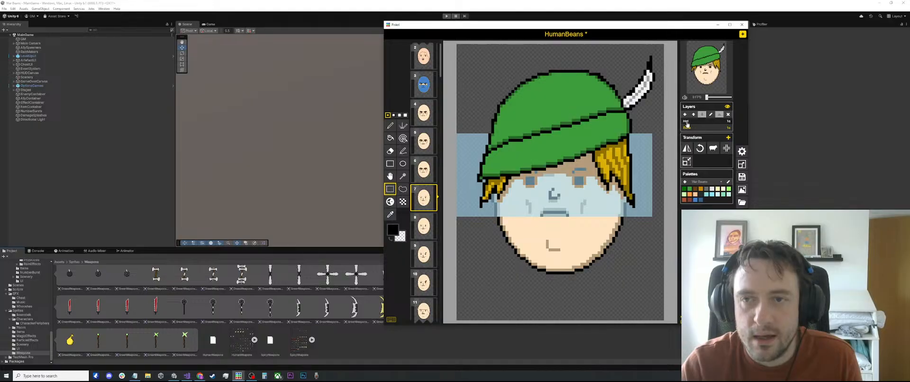
left_click(687, 122)
left_click(426, 259)
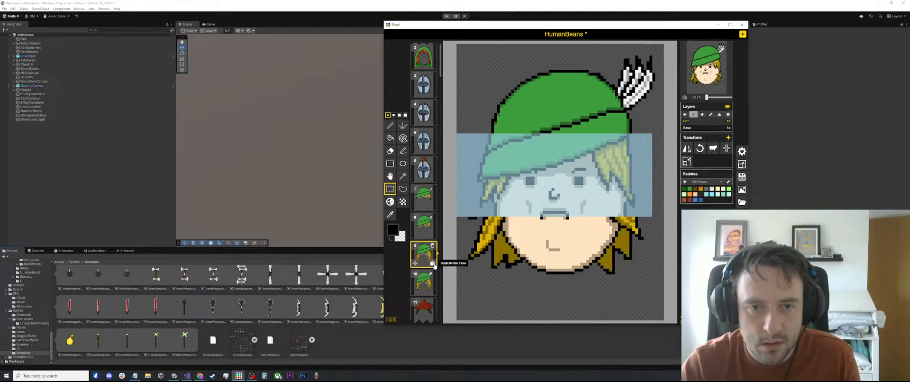
left_click(425, 285)
key("Delete")
key("ctrl+v")
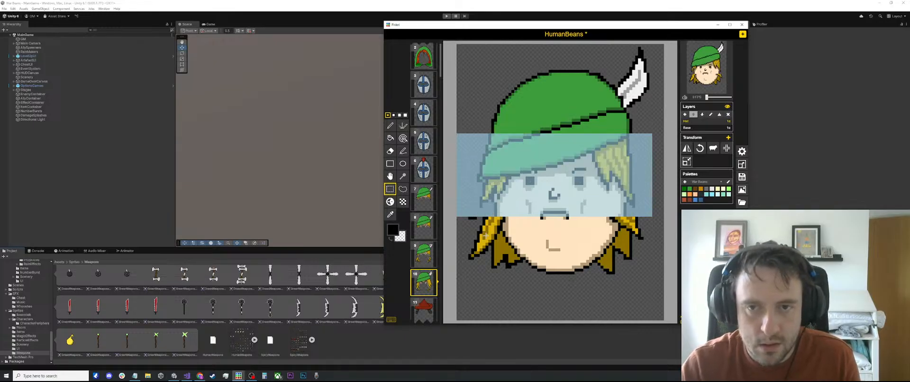
Erase the leftover long hair around the lower face on the Hat layer of frames 10 and 9
left_click(524, 287)
left_click_drag(650, 289, 445, 214)
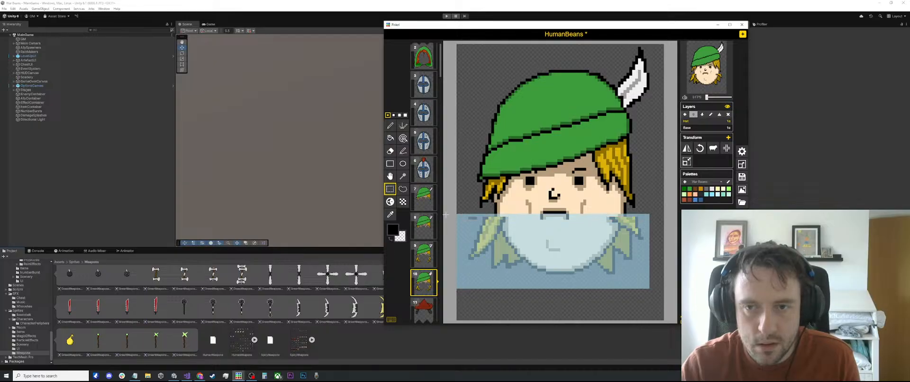
key("Delete")
left_click(419, 254)
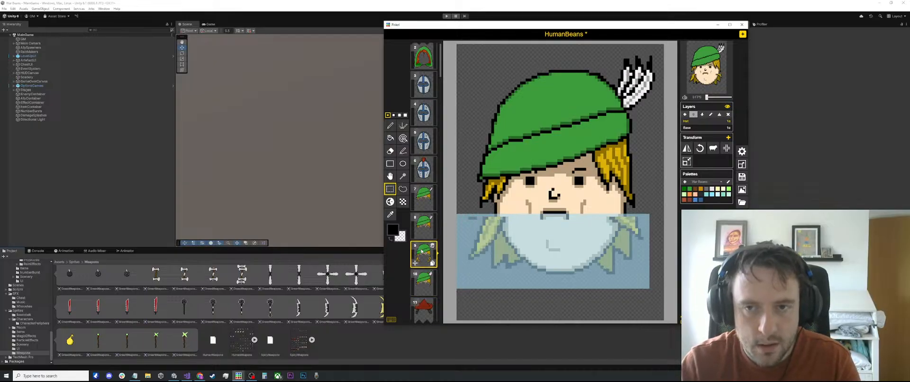
key("Delete")
left_click(660, 289)
scroll(630, 233, "down", 2)
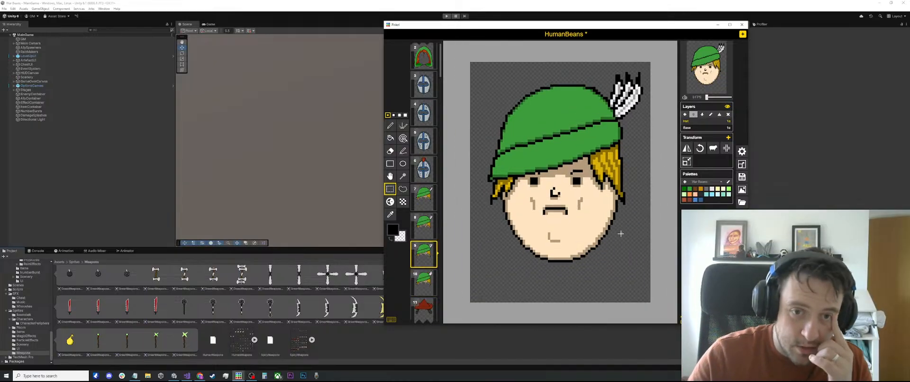
Undo the hair edits back to the long-haired archer in frame 10 and duplicate that frame
key("ctrl+z")
key("ctrl+z")
key("ctrl+z")
key("ctrl+z")
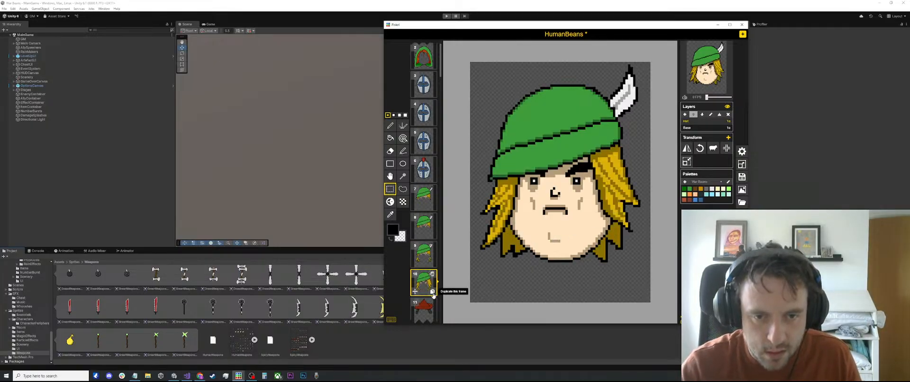
left_click(432, 292)
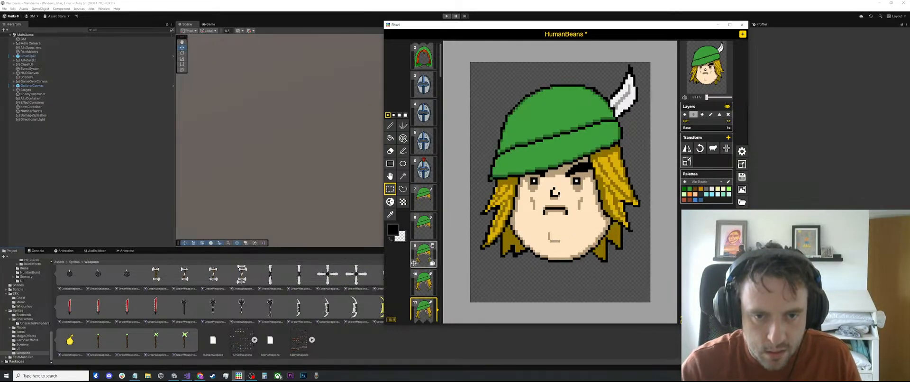
left_click(424, 282)
Replace frame 10's long hair on the Hat layer with the short-hair band copied from frame 9
left_click(416, 253)
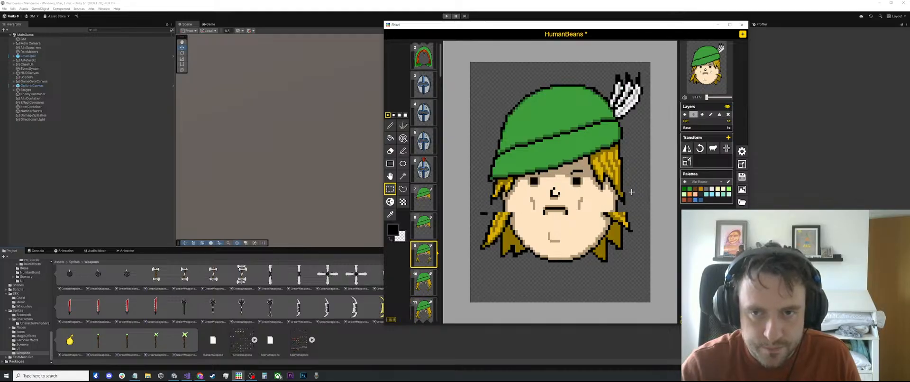
left_click_drag(638, 208, 464, 135)
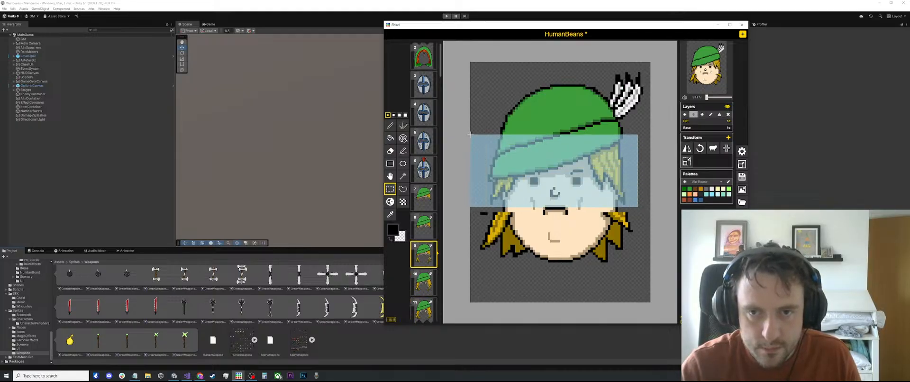
left_click(416, 284)
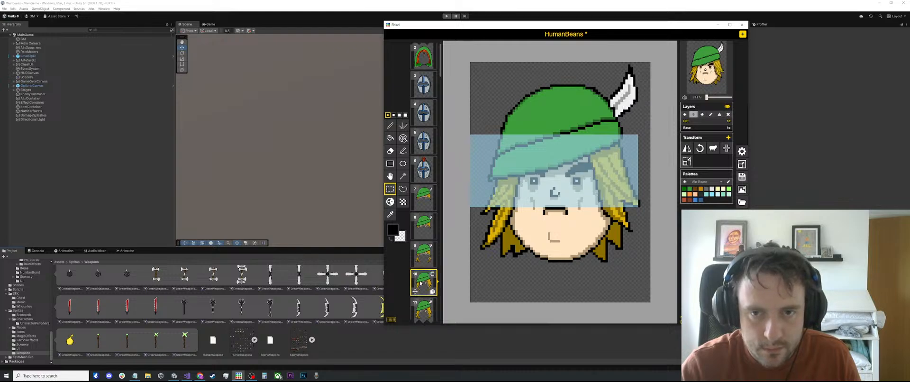
left_click_drag(654, 276, 453, 143)
key("Delete")
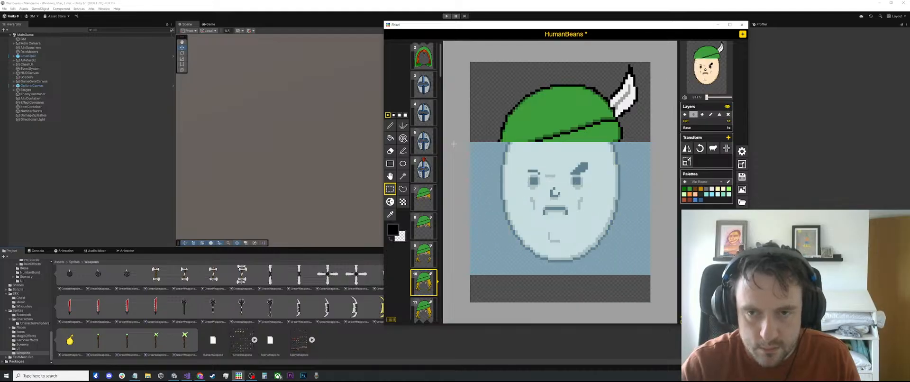
key("ctrl+v")
left_click(633, 274)
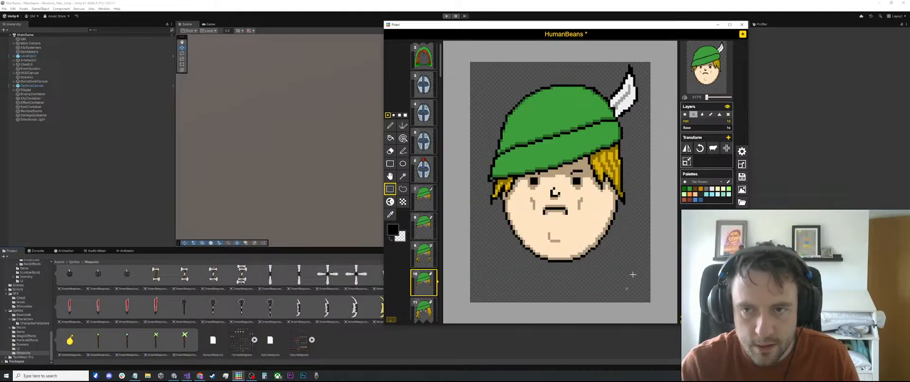
Return to the Base layer and examine the helmeted knights' eyes in frames 4 to 6
left_click(701, 128)
scroll(653, 159, "up", 3)
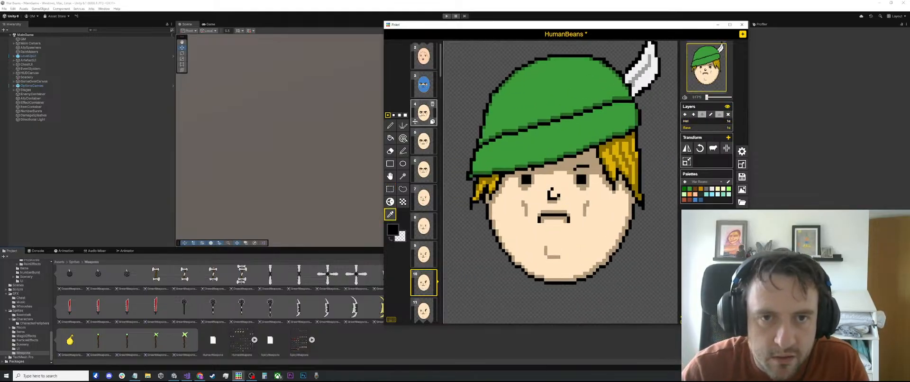
left_click(423, 87)
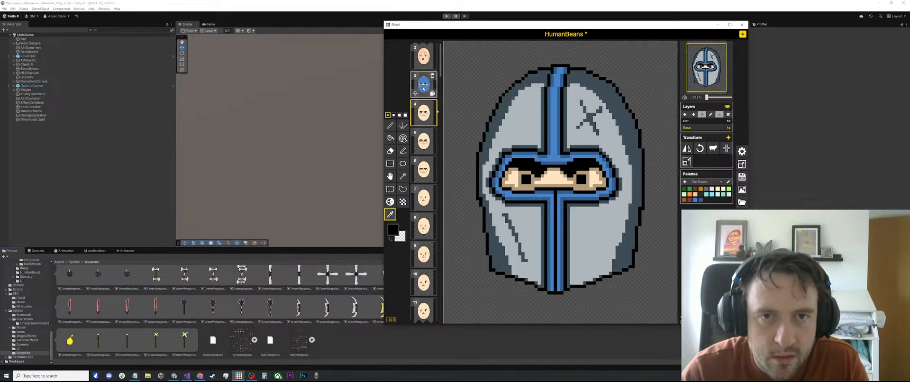
left_click(424, 198)
left_click(425, 172)
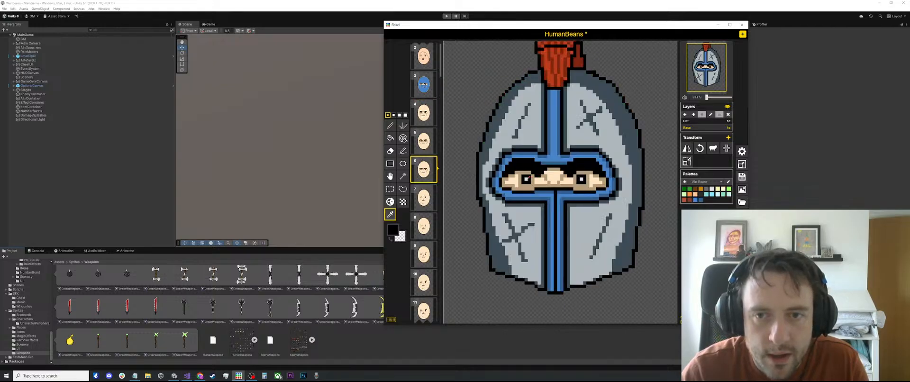
left_click(686, 121)
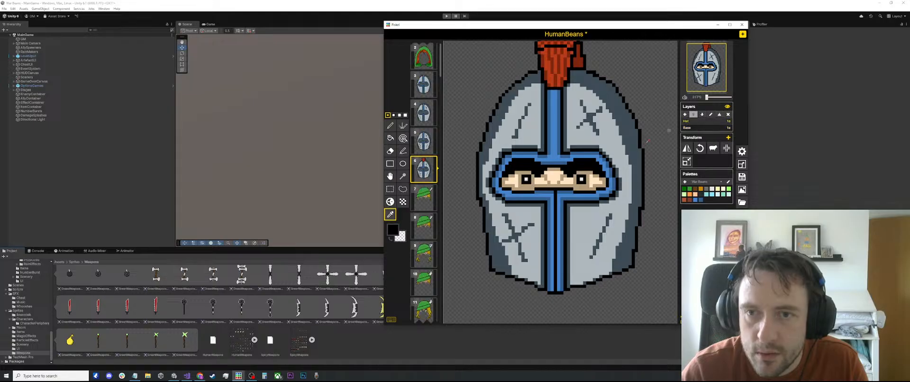
left_click(688, 128)
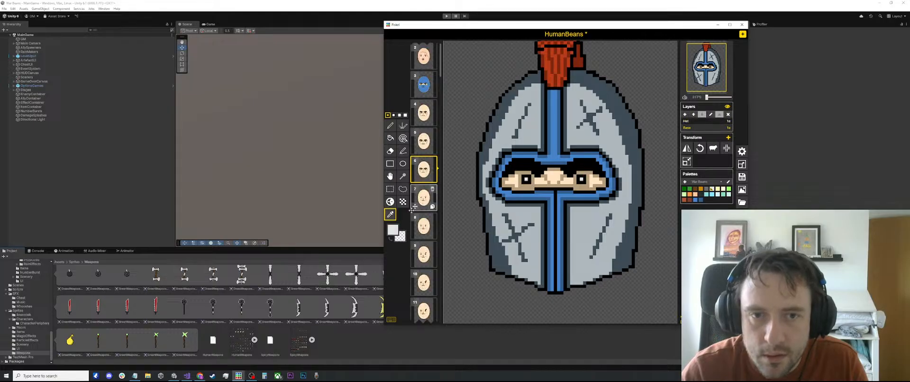
Compare the hair, brows and eyes of the green-hatted archers across frames 7 to 11
left_click(424, 232)
left_click(424, 256)
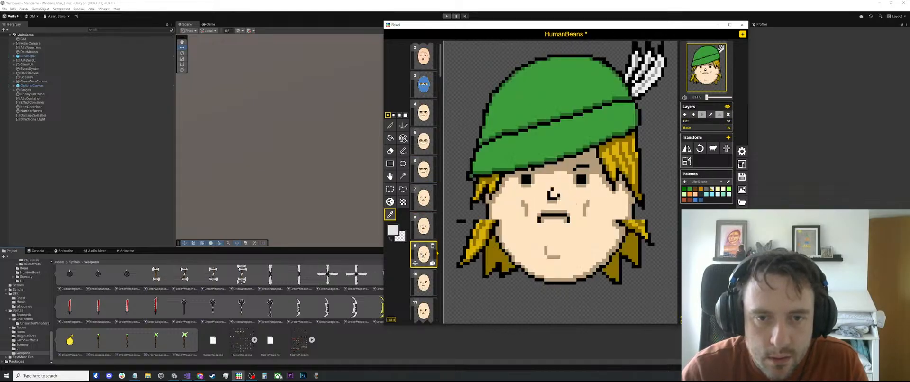
left_click(423, 284)
left_click(424, 309)
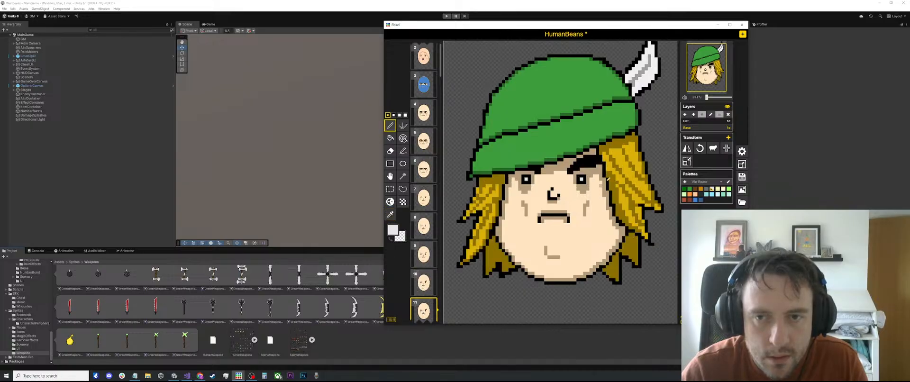
key("p")
scroll(472, 274, "down", 1)
scroll(424, 246, "down", 2)
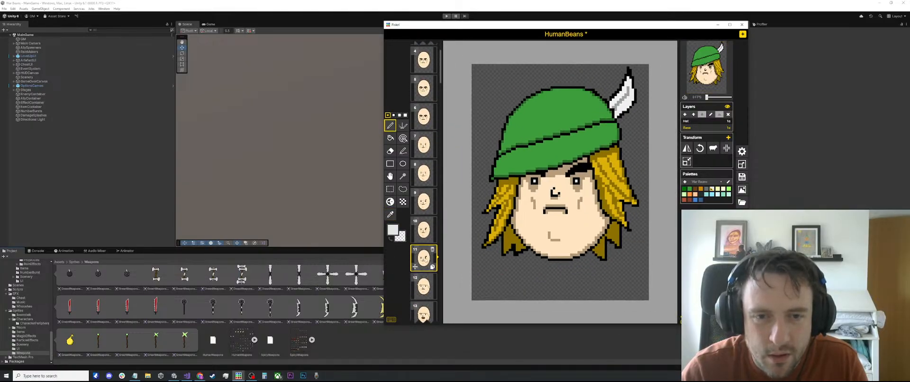
left_click(423, 230)
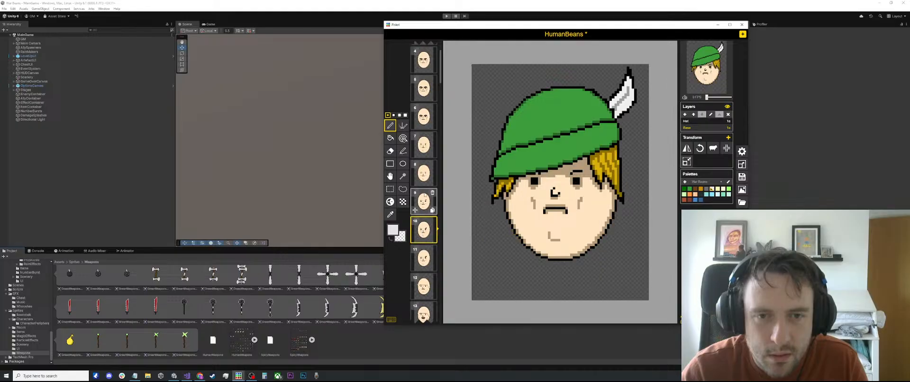
left_click(422, 202)
left_click(421, 170)
left_click(422, 201)
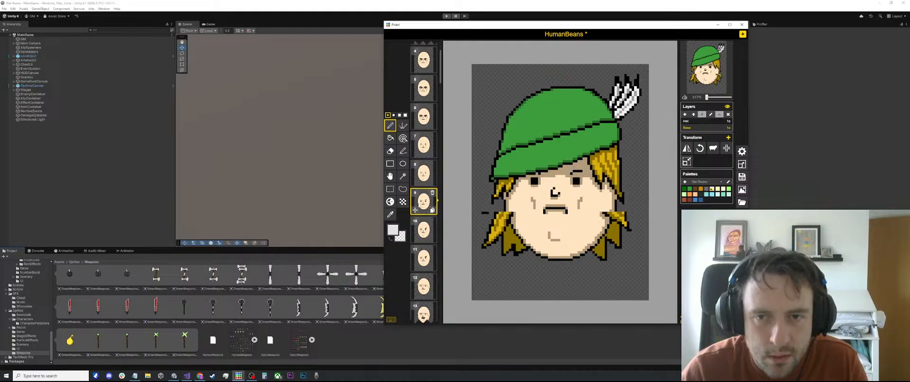
left_click(422, 151)
left_click(423, 173)
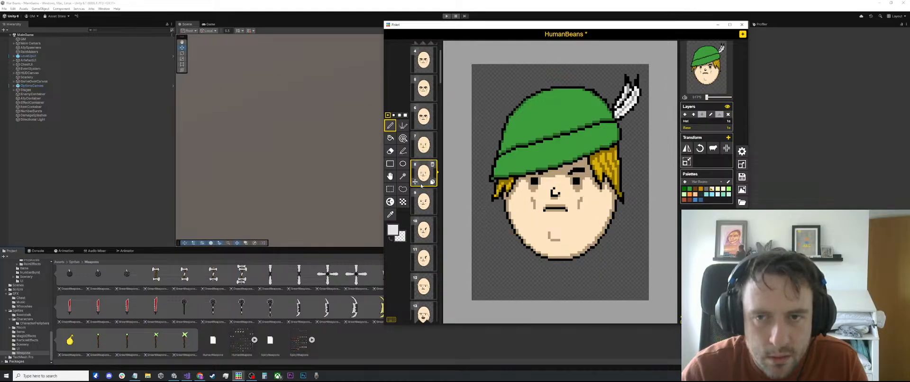
left_click(422, 201)
left_click(423, 230)
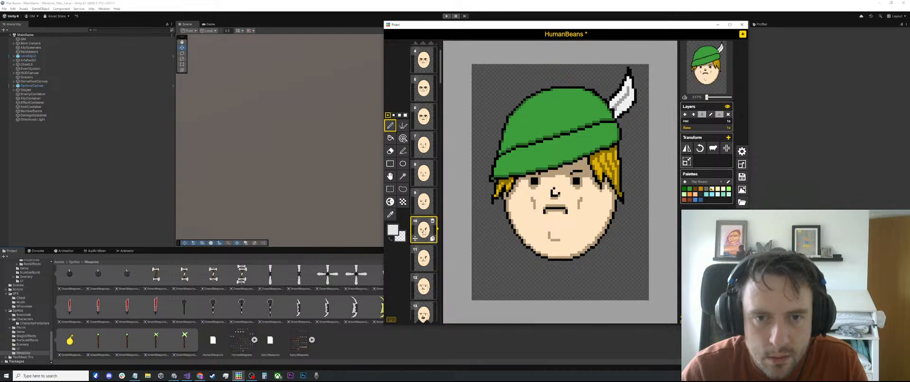
left_click(423, 258)
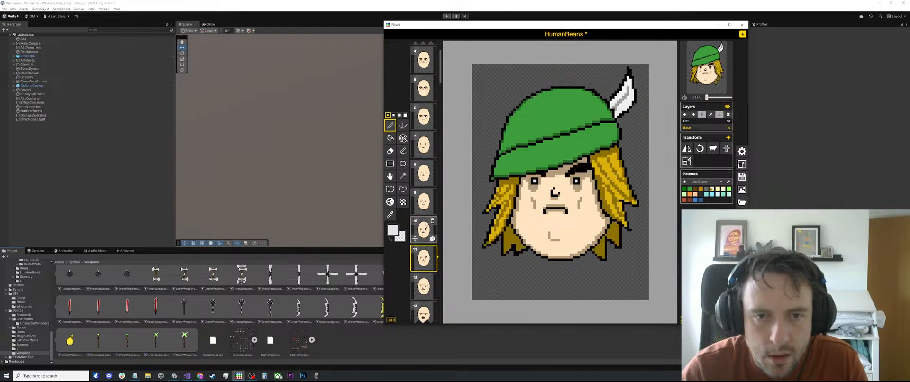
Erase the leftover long hair around the lower face on frame 9's Hat layer and return to the Base layer
left_click(423, 202)
key("s")
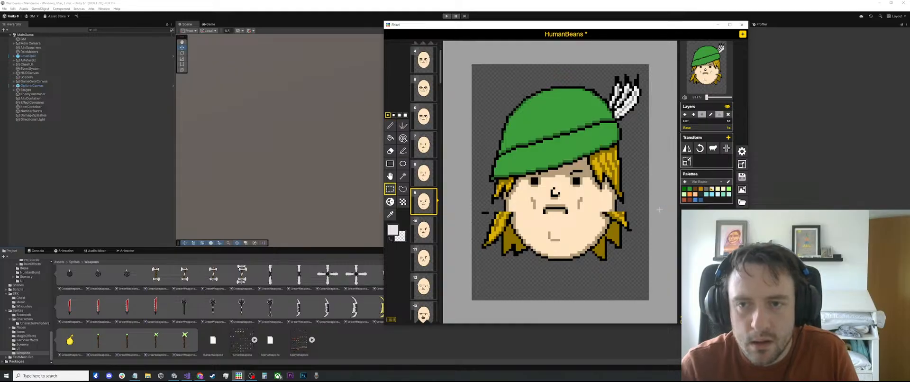
left_click_drag(650, 207, 455, 276)
key("Delete")
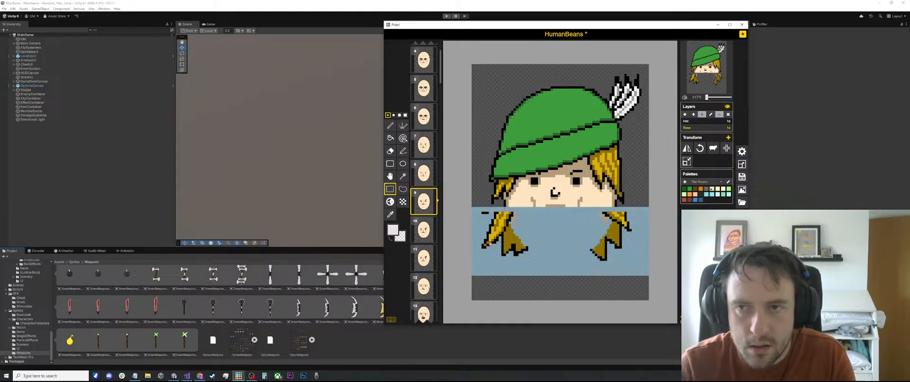
key("ctrl+z")
left_click(695, 121)
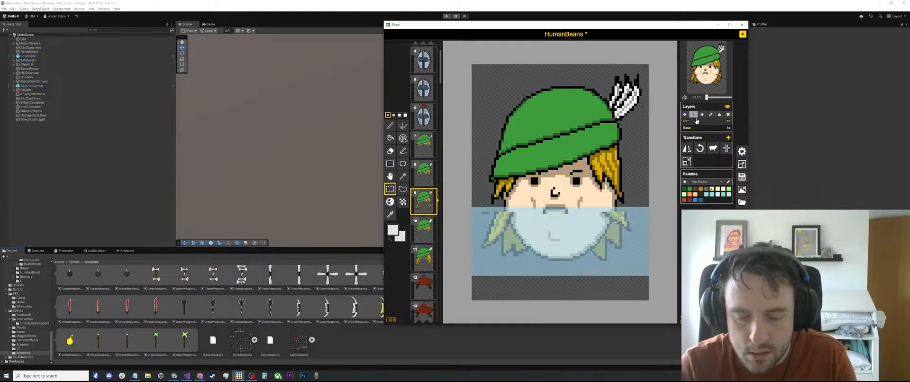
key("Delete")
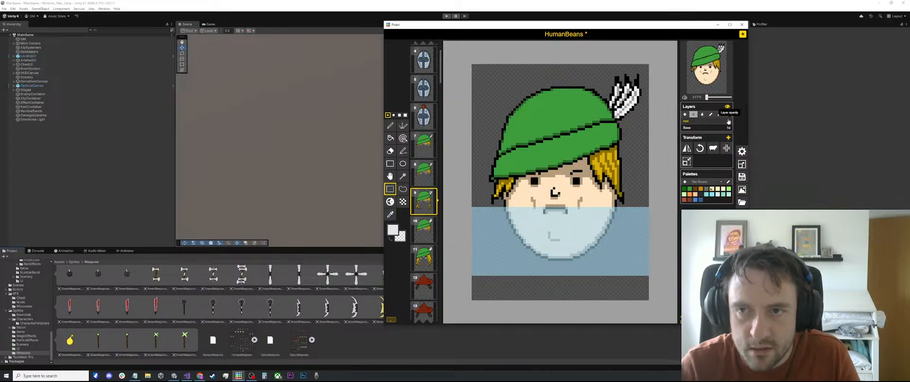
left_click(697, 127)
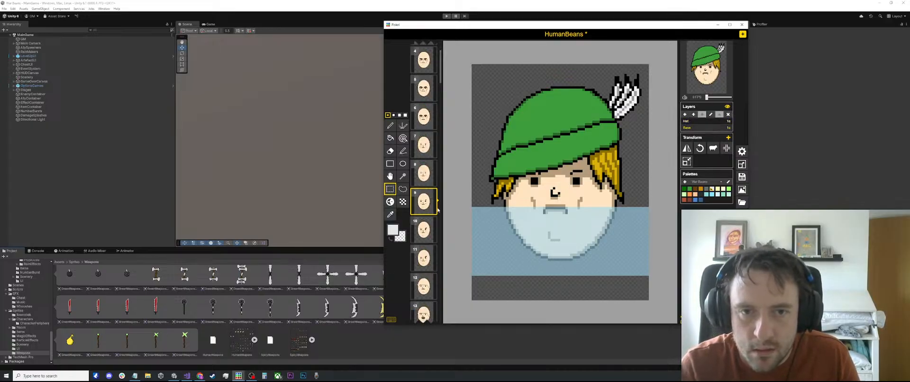
left_click(423, 178)
left_click(423, 230)
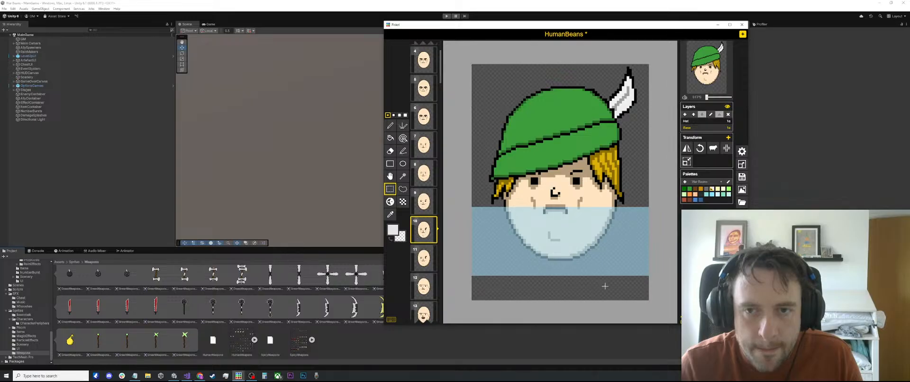
left_click(605, 287)
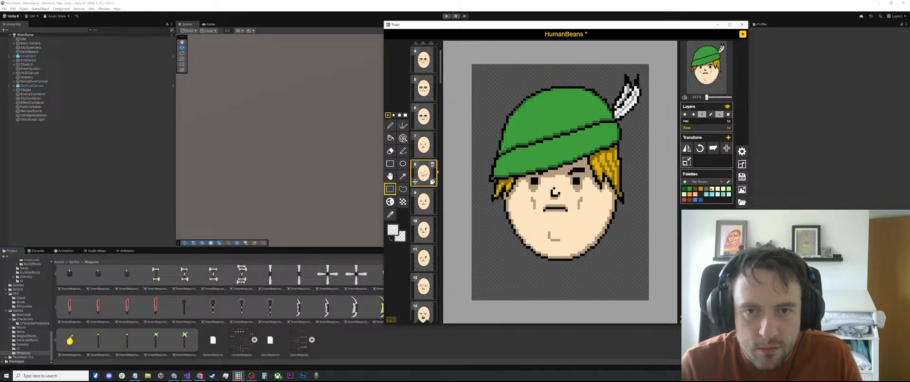
Compare the hair, eyes and feathers of the green-hatted archers across frames 7 to 11 with the Base layer active
left_click(429, 259)
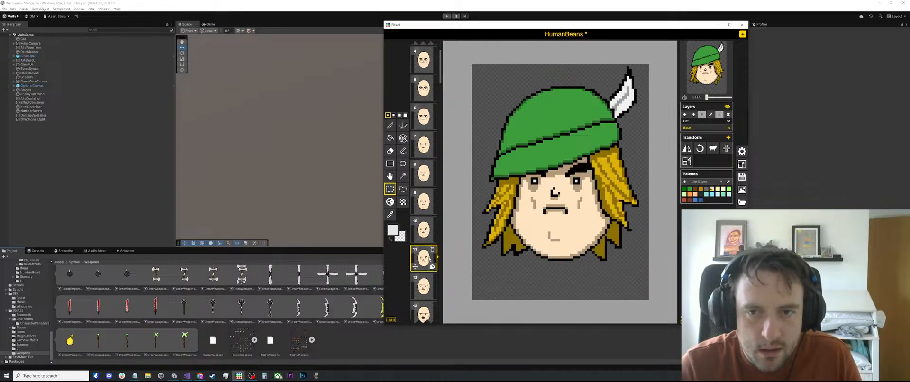
left_click(429, 232)
scroll(436, 230, "up", 1)
scroll(479, 221, "up", 1)
key("p")
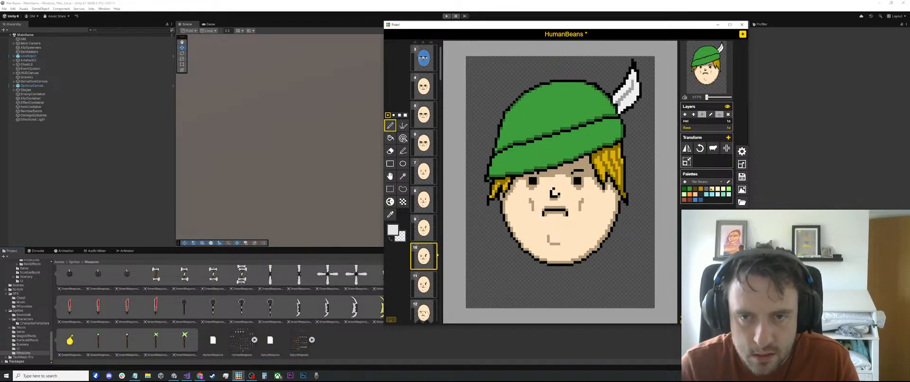
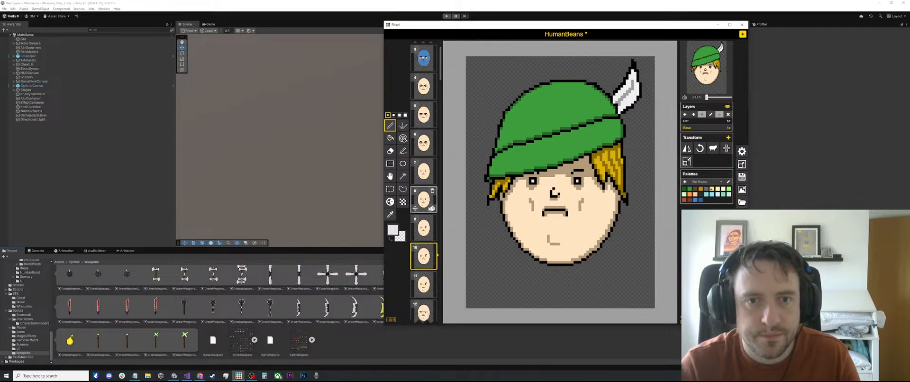
left_click(424, 199)
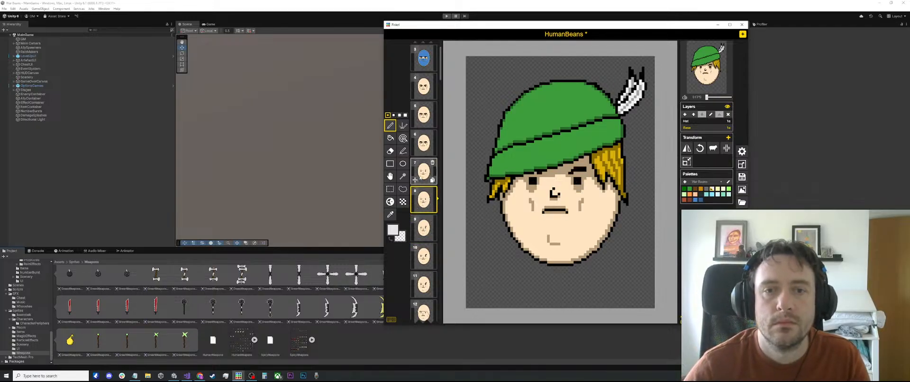
left_click(423, 175)
left_click(423, 199)
left_click(423, 228)
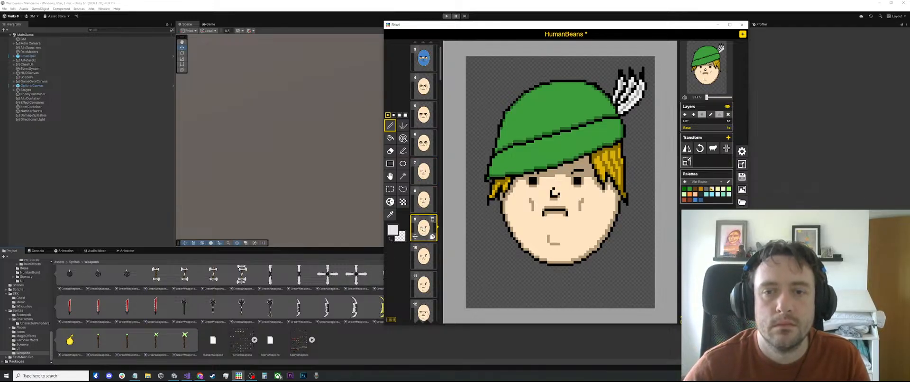
left_click(421, 256)
left_click(424, 229)
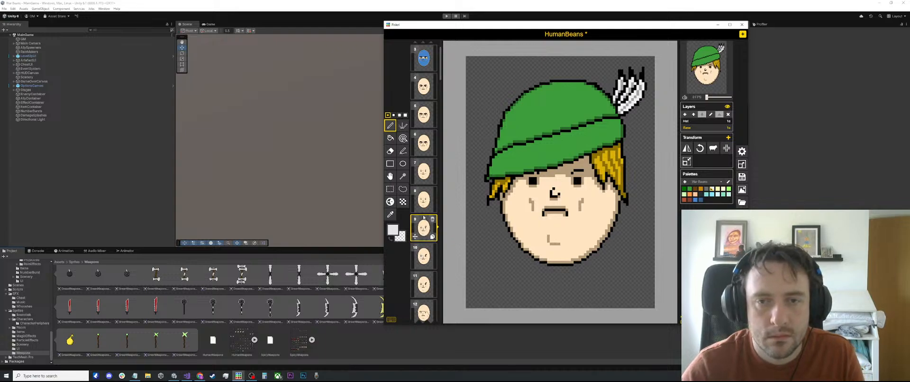
left_click(423, 199)
scroll(459, 243, "up", 1)
left_click(424, 228)
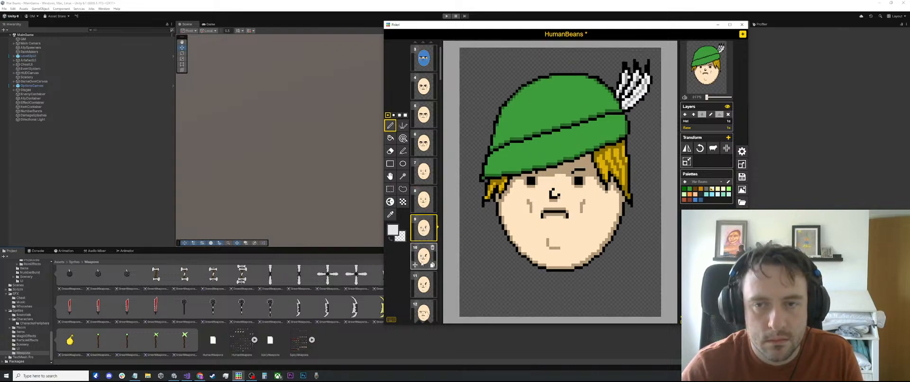
left_click(423, 256)
scroll(423, 246, "up", 2)
Switch to the Hat layer with the Eraser ready and examine hair tips and brows across archer frames 7 to 11
key("e")
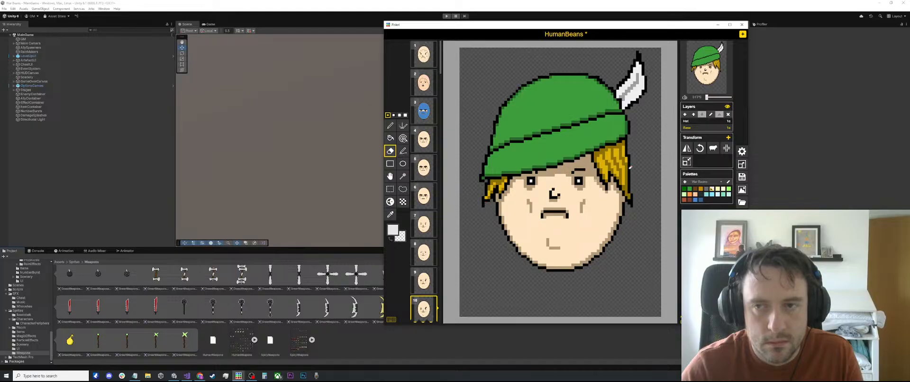
left_click(713, 120)
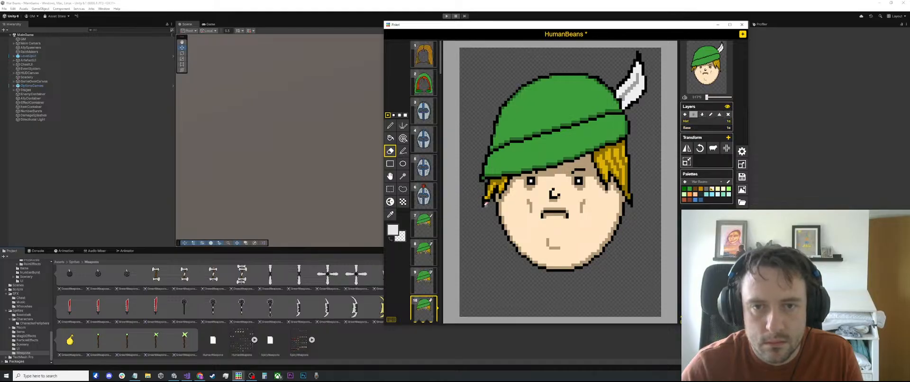
key("Up")
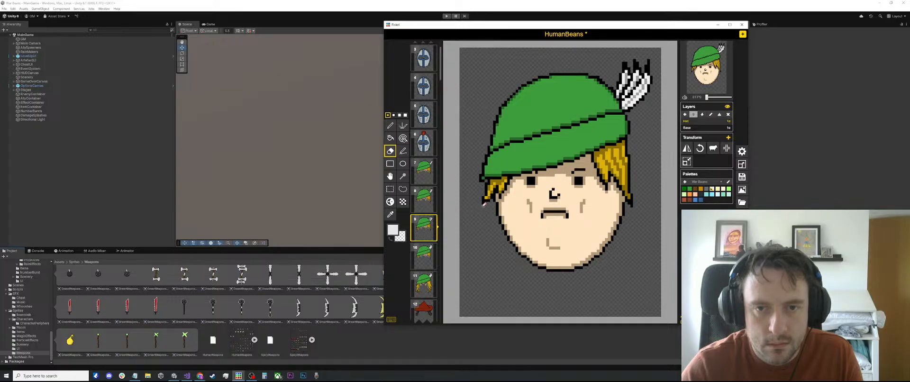
scroll(491, 203, "down", 1)
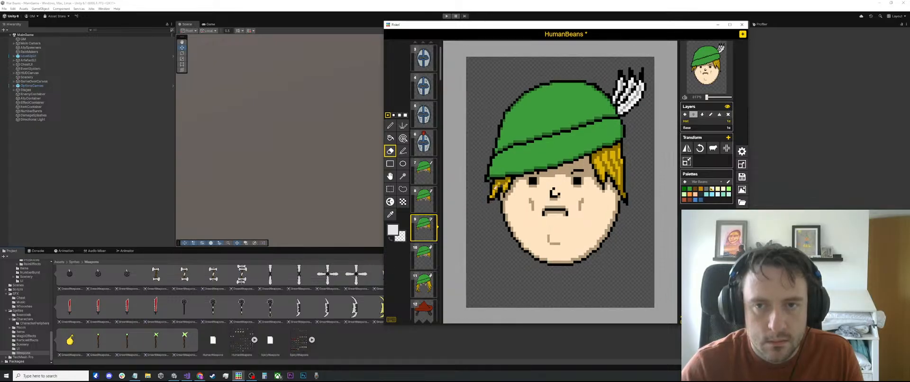
left_click(417, 199)
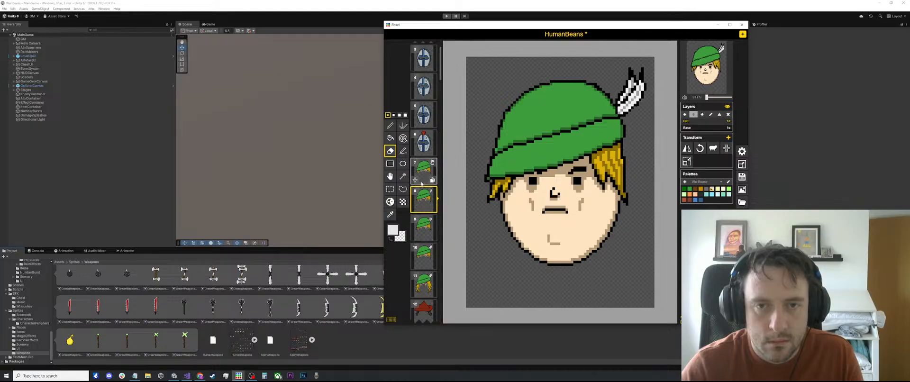
left_click(421, 184)
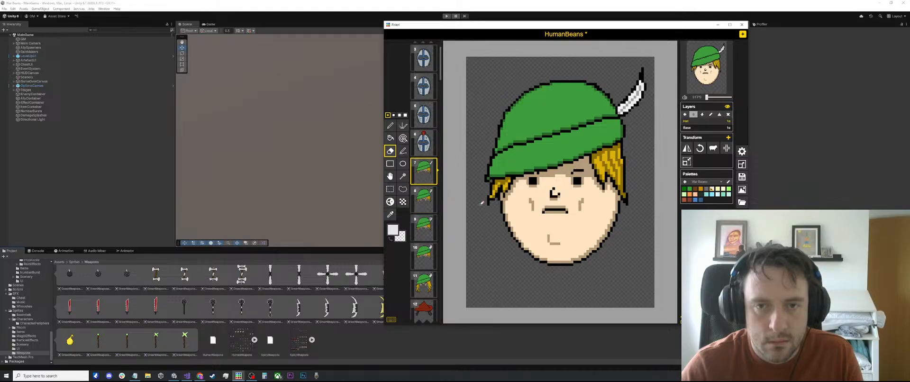
left_click(420, 199)
left_click(425, 230)
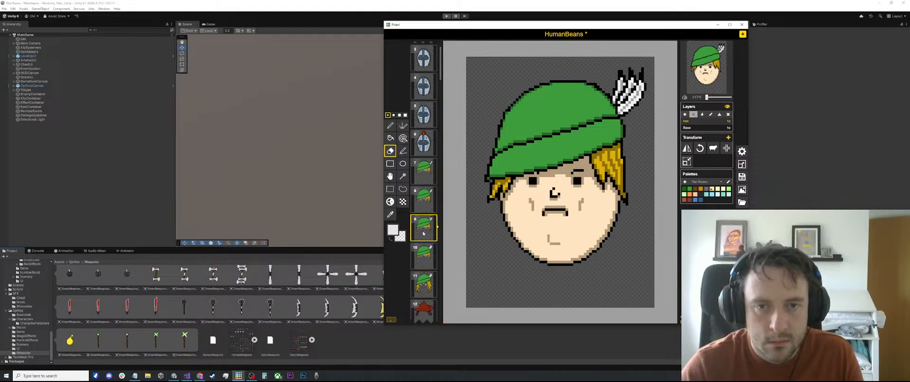
left_click(421, 199)
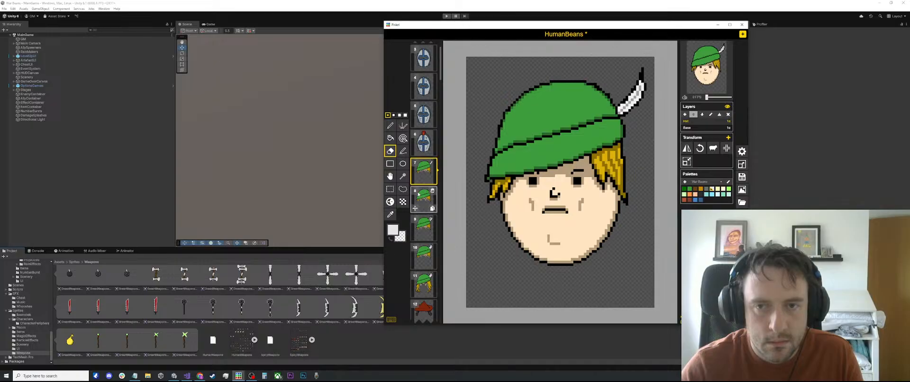
scroll(422, 212, "down", 1)
left_click(422, 205)
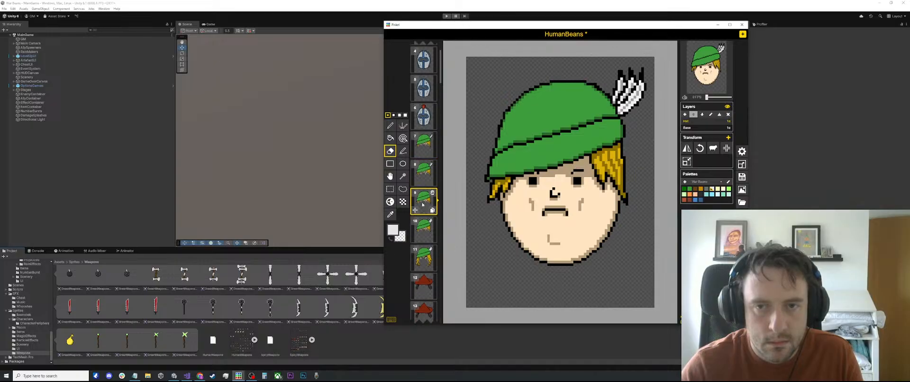
left_click(417, 177)
left_click(417, 147)
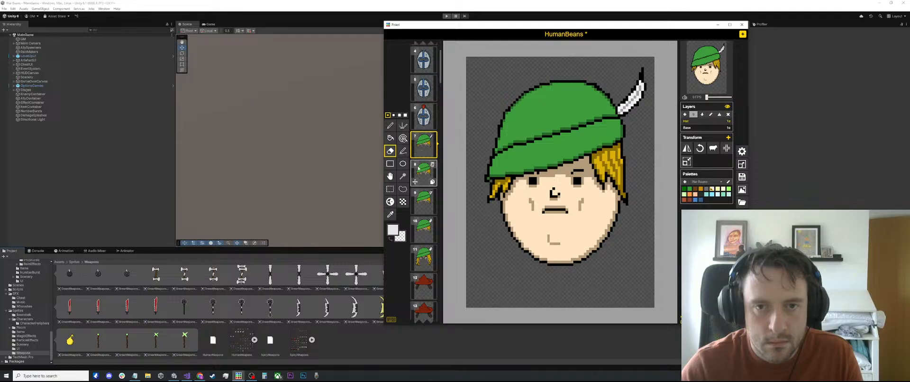
left_click(416, 181)
left_click(418, 201)
left_click(419, 223)
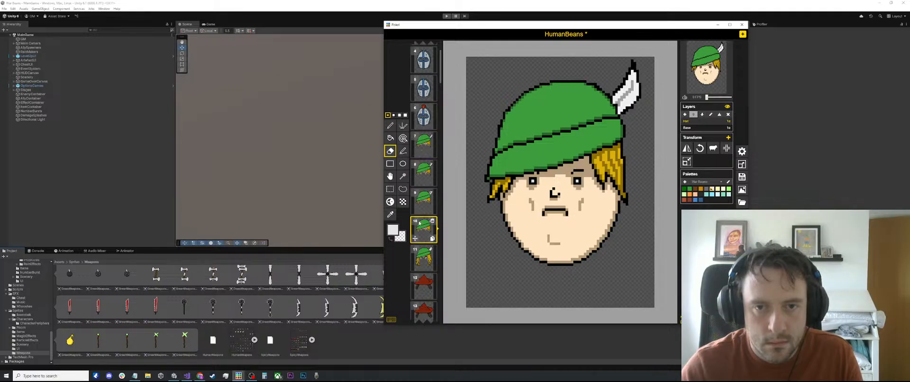
left_click(420, 252)
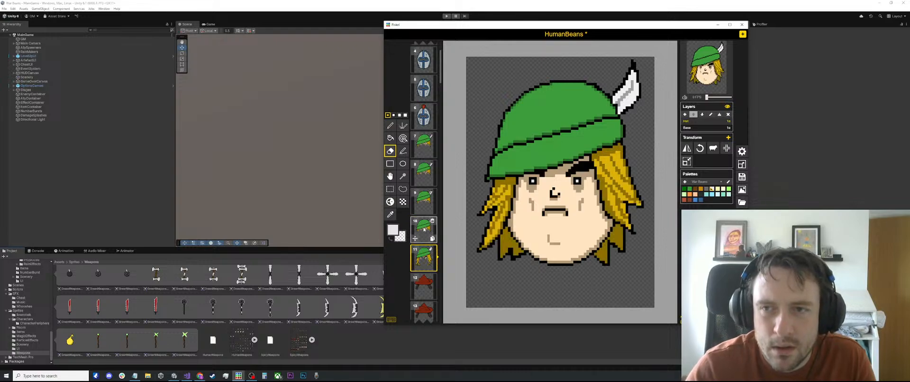
left_click(423, 229)
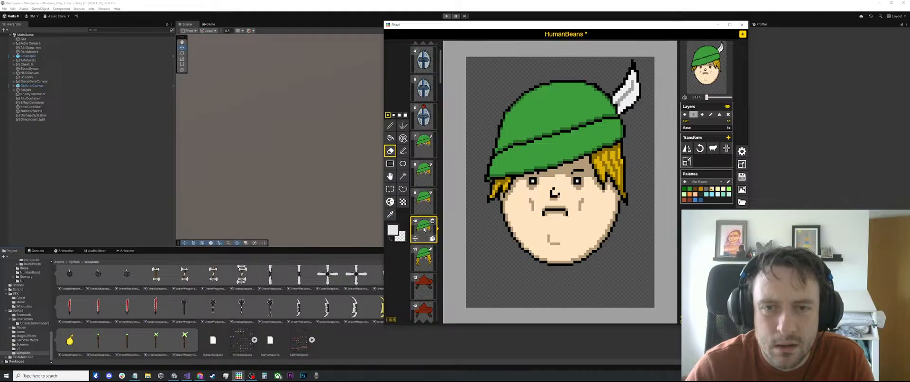
left_click(424, 256)
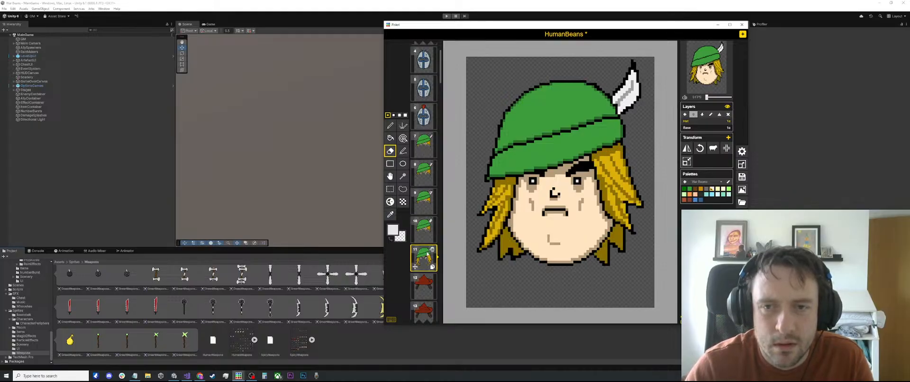
scroll(642, 152, "up", 1)
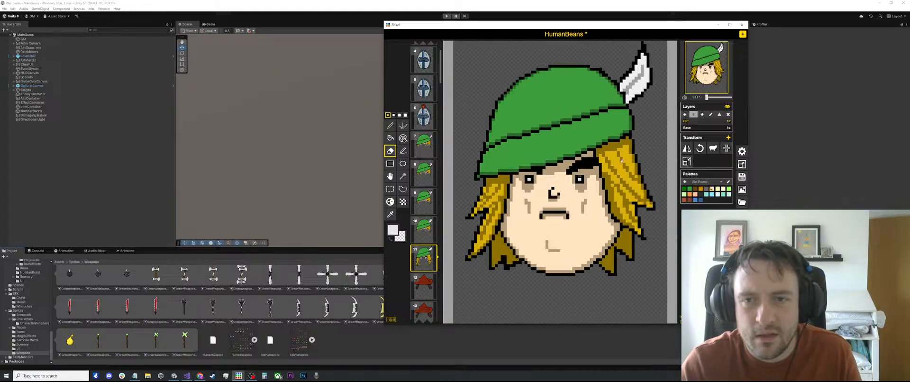
left_click(426, 231)
left_click(424, 258)
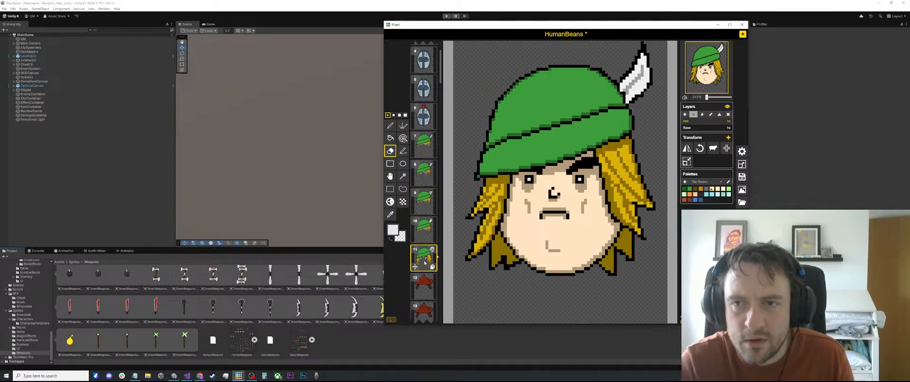
Copy the heavy brow and eye band from frame 11's Hat layer onto the same spot in frame 10
left_click(709, 128)
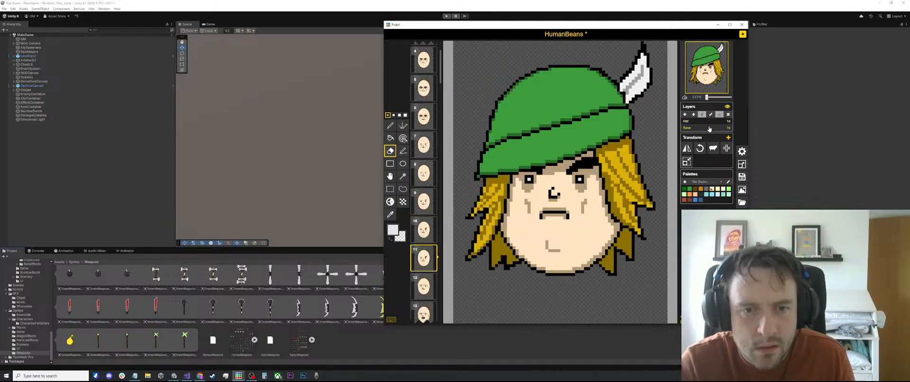
left_click(389, 189)
mouse_move(621, 136)
left_mouse_down()
mouse_move(540, 185)
mouse_move(471, 194)
left_mouse_up()
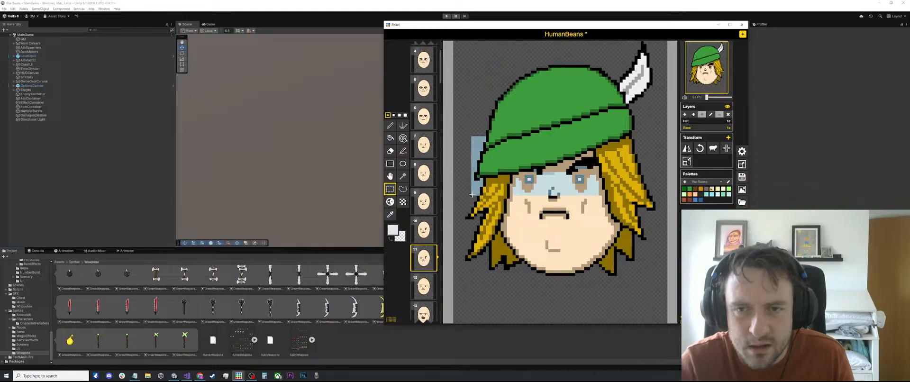
left_click(708, 122)
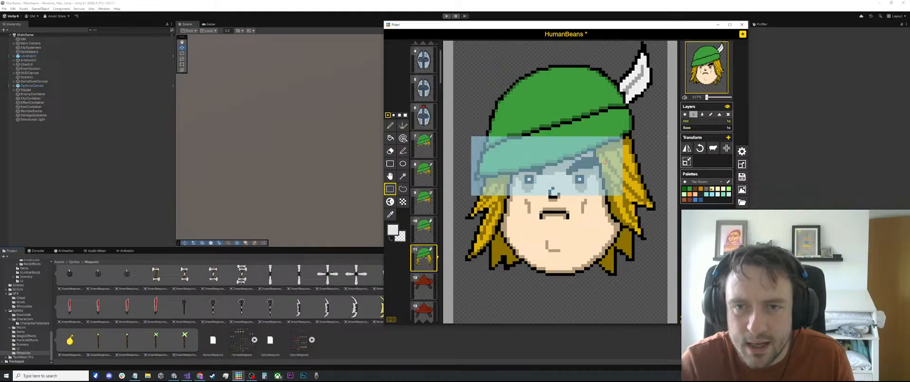
left_click(615, 151)
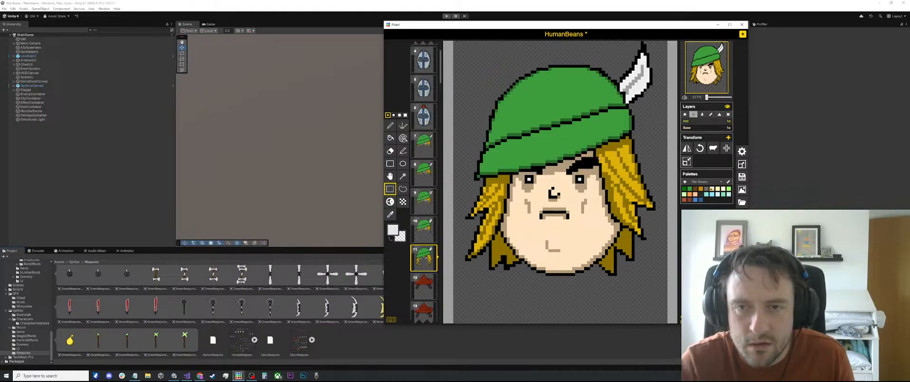
left_click_drag(608, 144, 453, 202)
left_click(640, 163)
left_click_drag(598, 158, 513, 189)
left_click(416, 227)
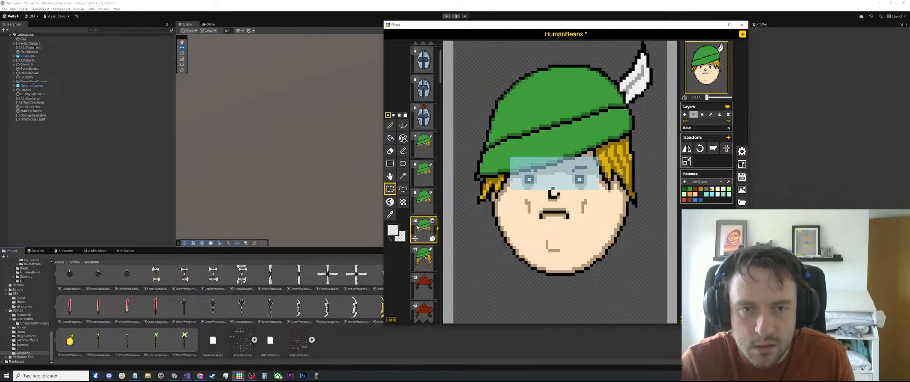
key("ctrl+v")
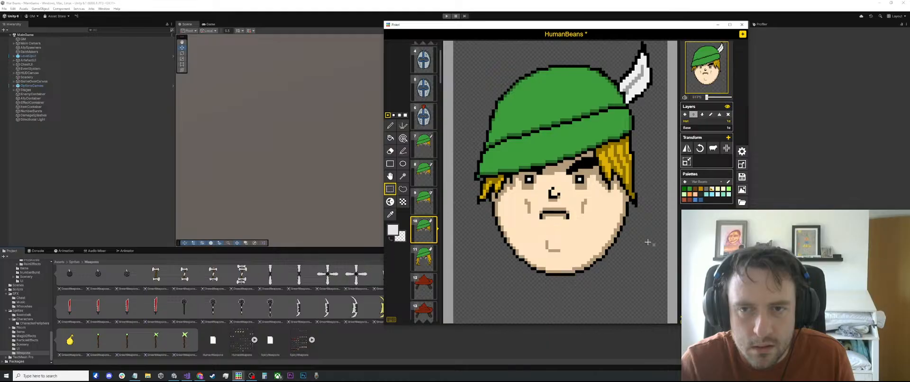
key("ctrl+z")
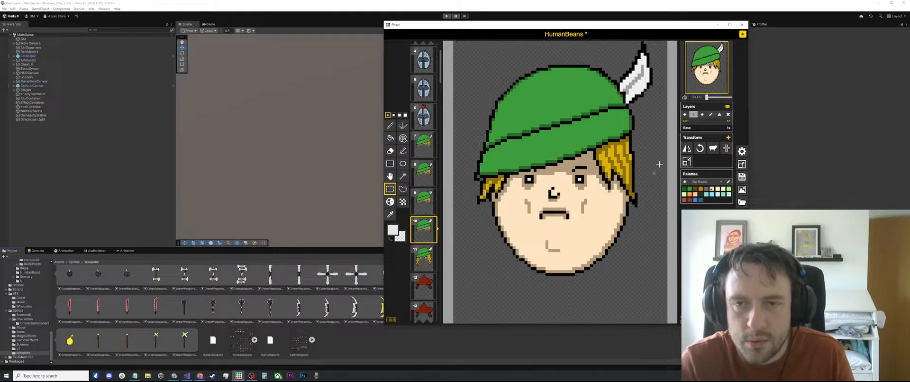
left_click(691, 128)
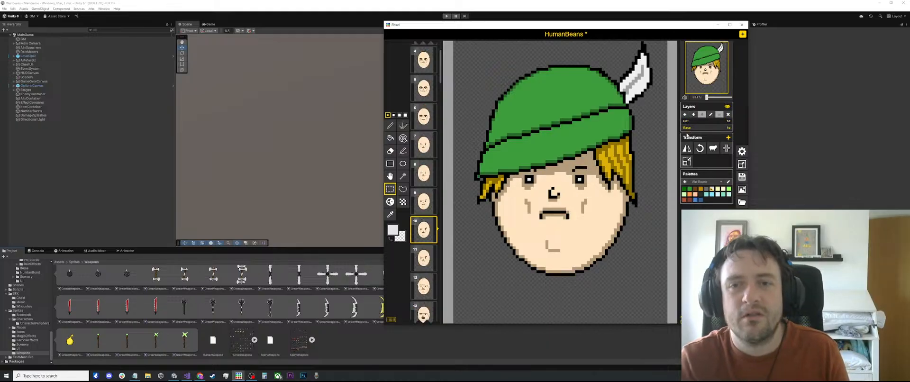
left_click(702, 122)
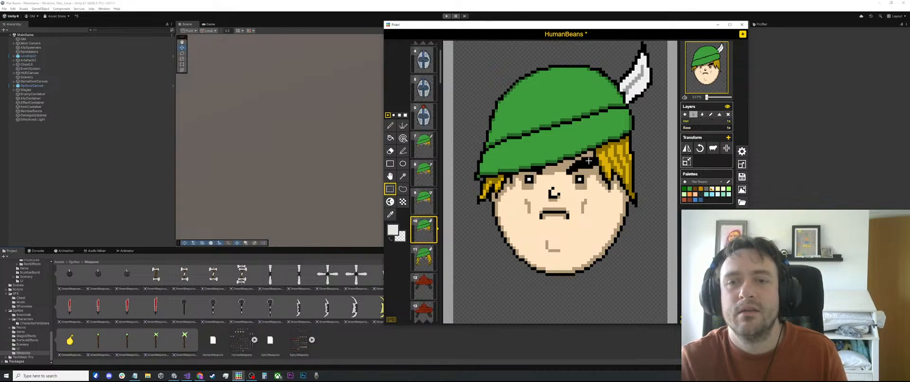
left_click(417, 201)
left_click(415, 174)
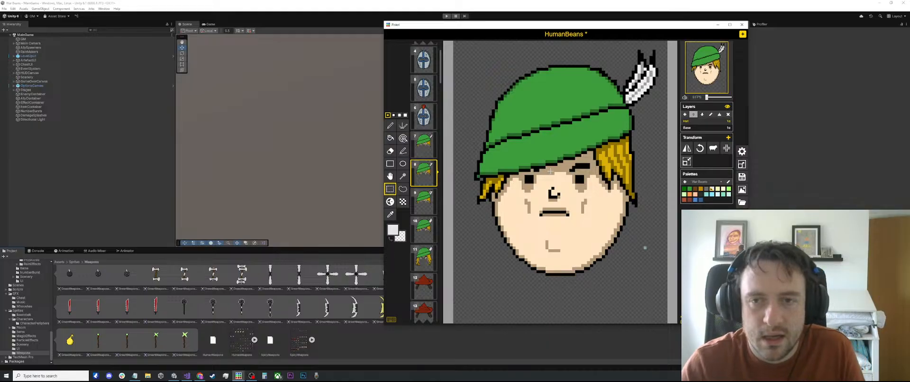
left_click_drag(588, 164, 573, 173)
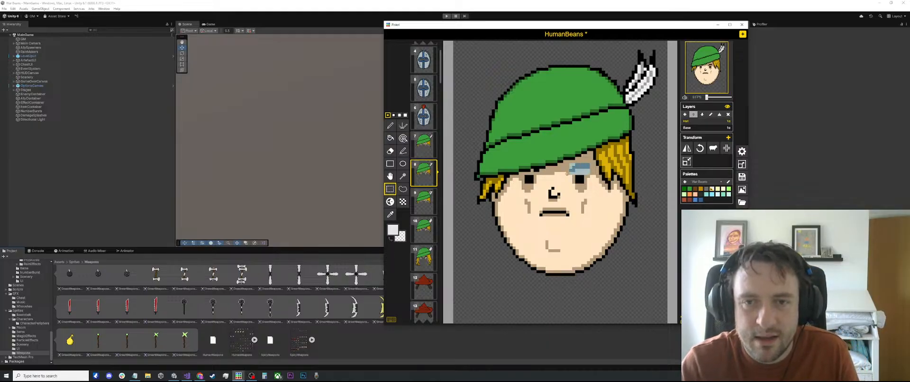
Undo the recent run of hair and brow edits, back to the archer frames with long hair
left_click(428, 224)
key("ctrl+z")
key("ctrl+z")
key("ctrl+z")
key("ctrl+z")
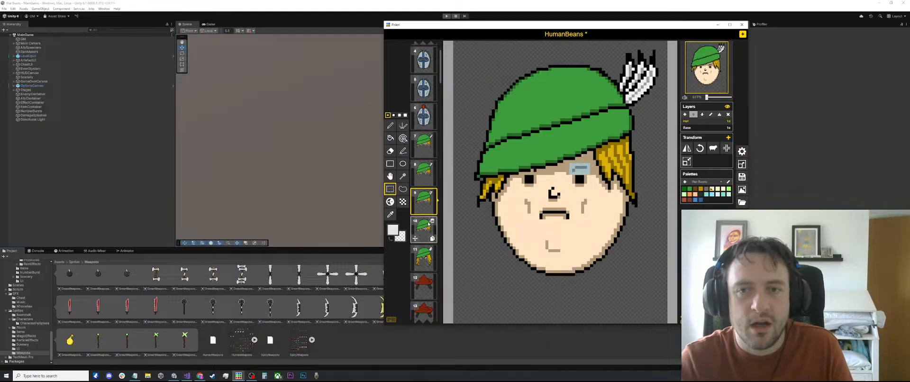
key("ctrl+z")
key("ctrl+z")
key("ctrl+z")
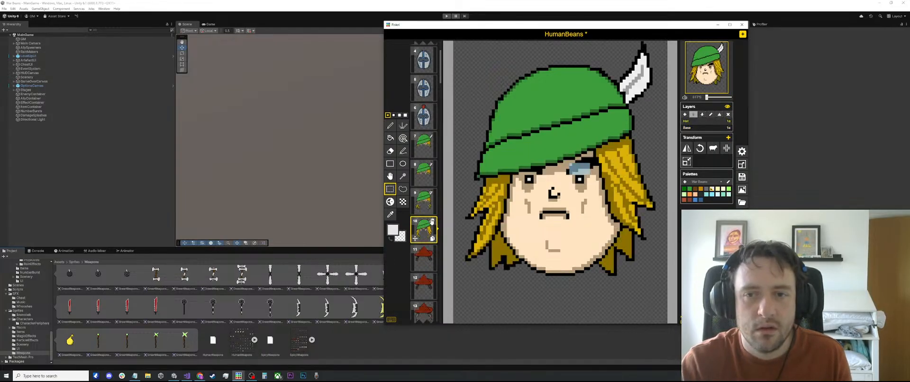
key("ctrl+z")
key("ctrl+z")
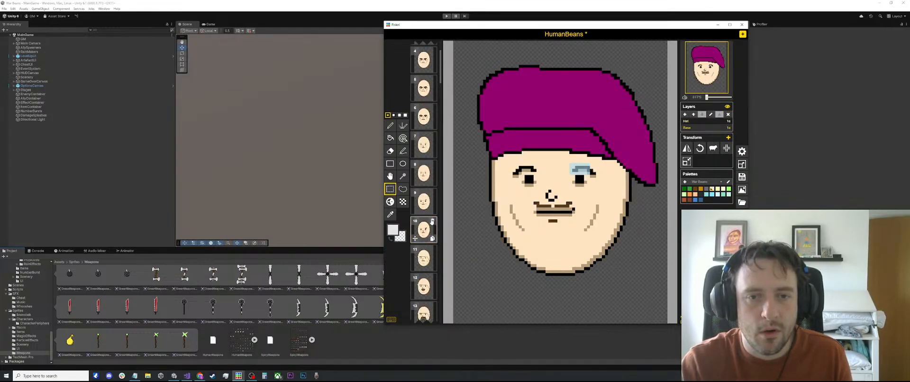
key("ctrl+z")
key("ctrl+z")
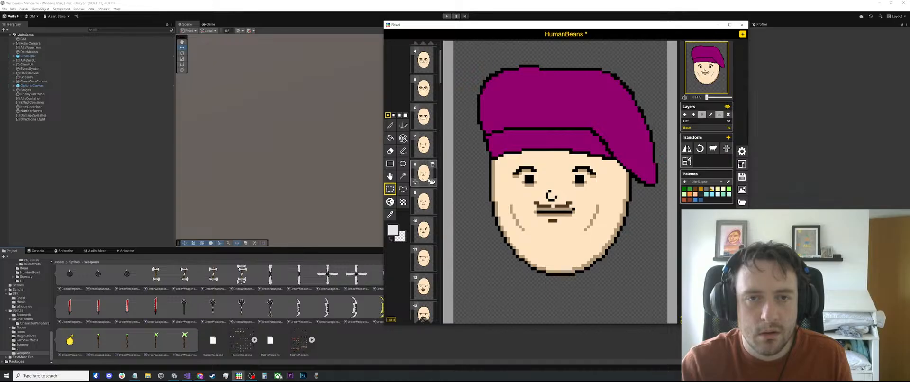
Examine the hair, brows and feathers of the green-hatted archers across frames 7 to 10 with the Base layer active
scroll(431, 182, "up", 5)
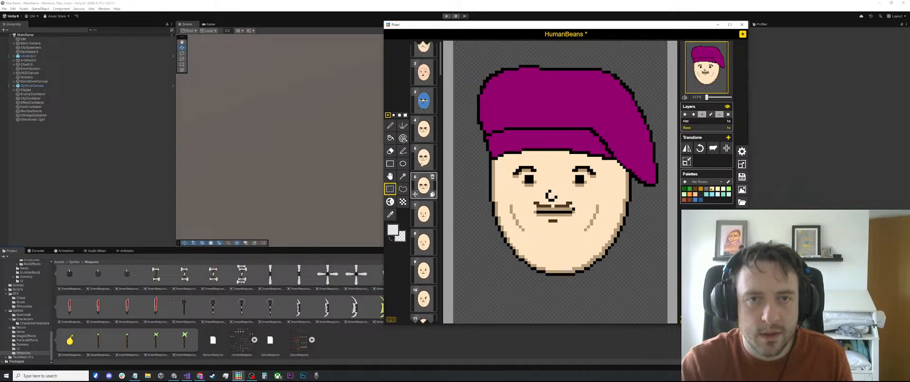
scroll(431, 181, "up", 1)
left_click(428, 226)
left_click(430, 258)
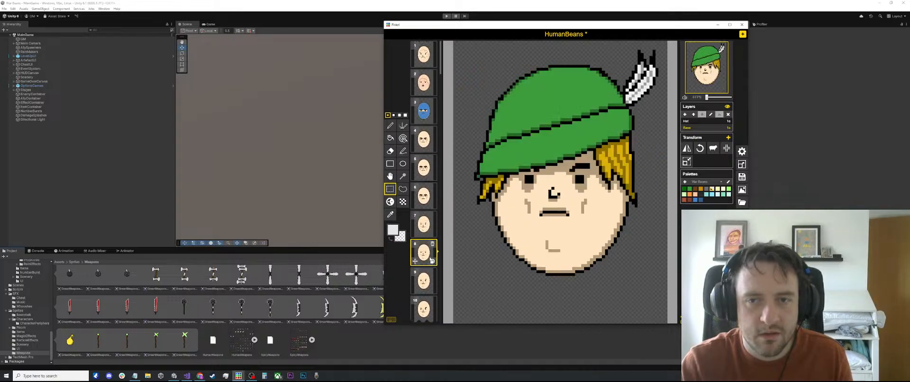
left_click(424, 281)
scroll(424, 270, "down", 2)
left_click(425, 259)
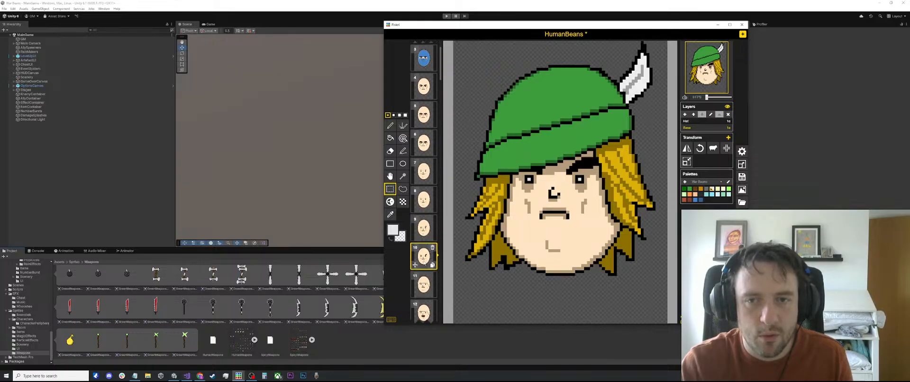
left_click(423, 228)
Replace the long hair on the feather side of frame 9's Hat layer with the short hair from frame 8
left_click(424, 199)
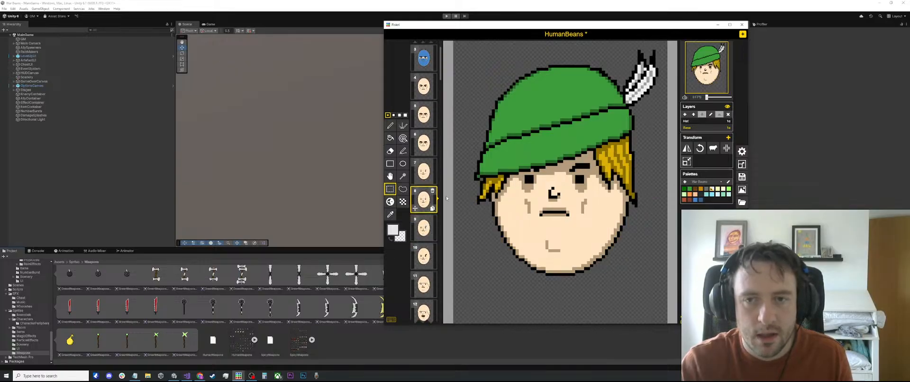
left_click_drag(646, 213, 594, 141)
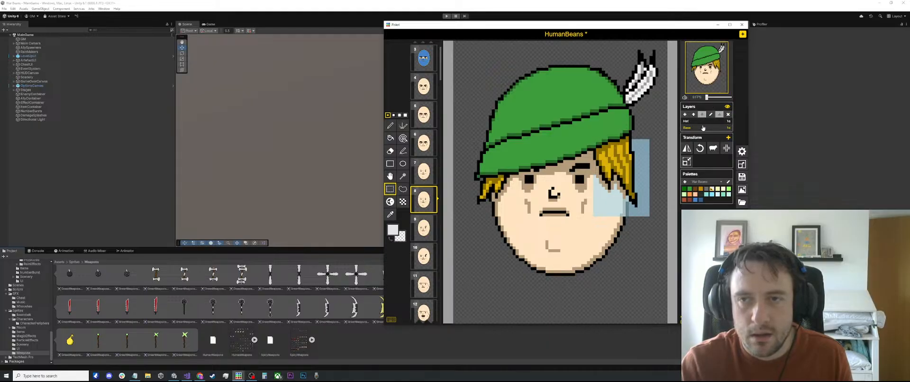
left_click(701, 123)
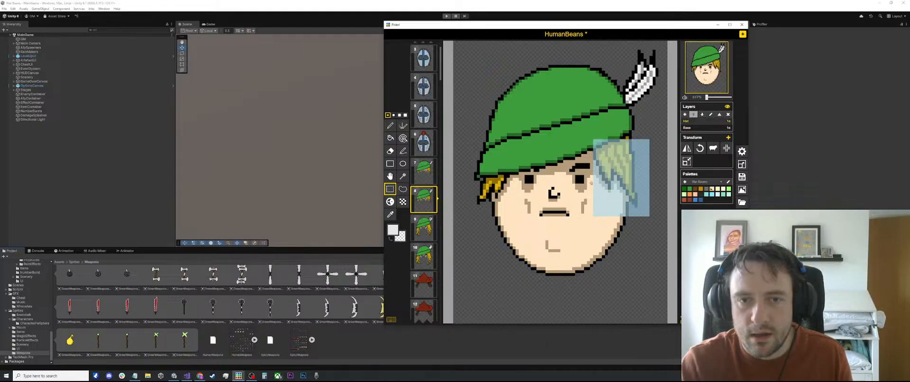
scroll(424, 227, "down", 1)
left_click(423, 204)
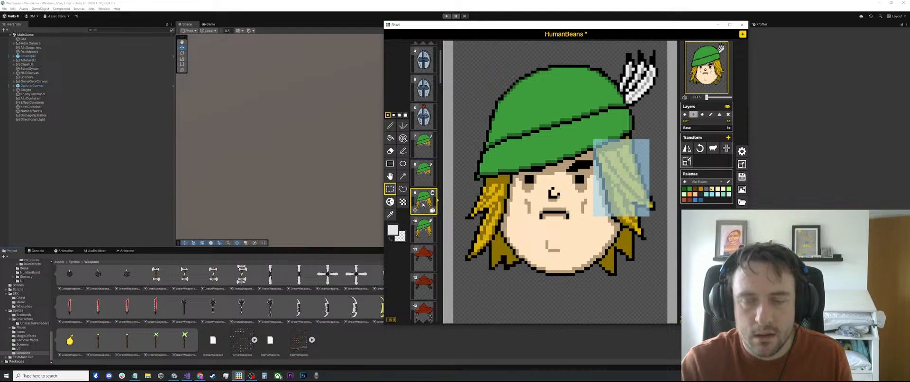
key("Delete")
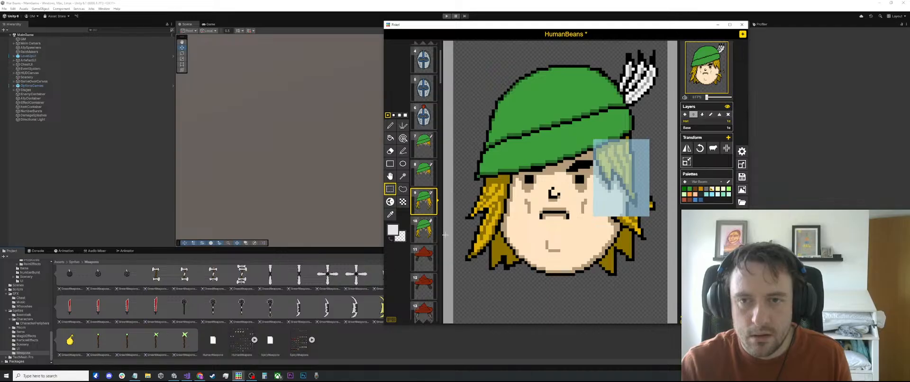
key("ctrl+z")
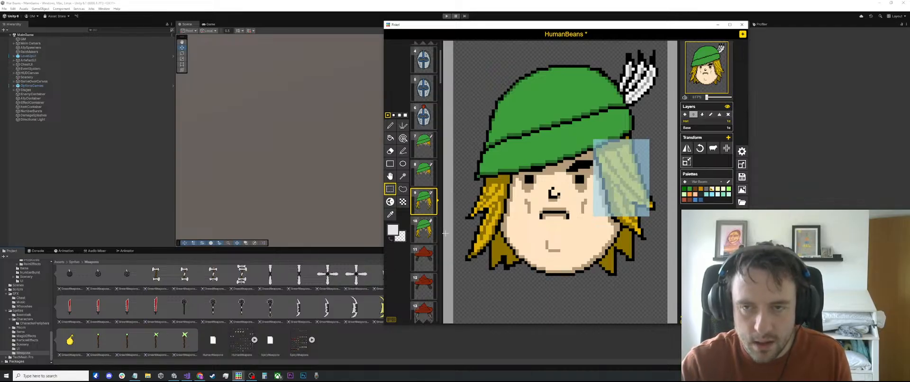
key("Delete")
key("ctrl+v")
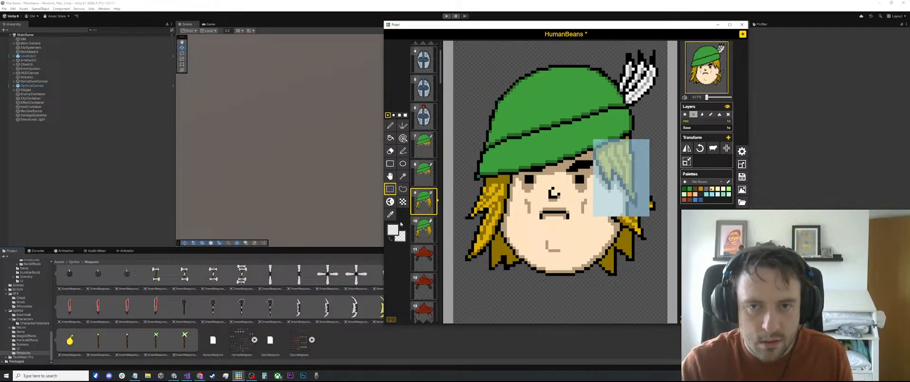
Duplicate frame 10, then replace the original's long feather-side hair with the copied short hair on the Hat layer
left_click(423, 226)
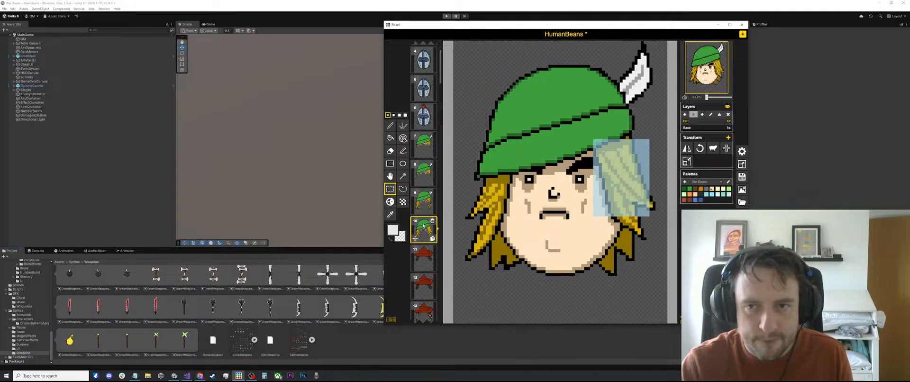
left_click(432, 238)
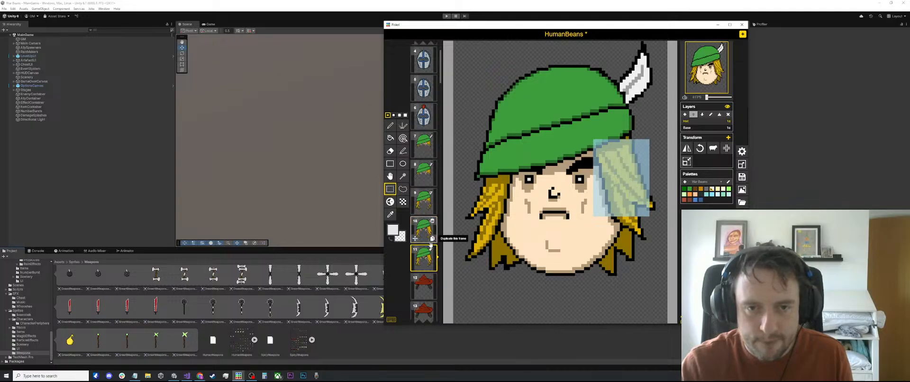
left_click(424, 230)
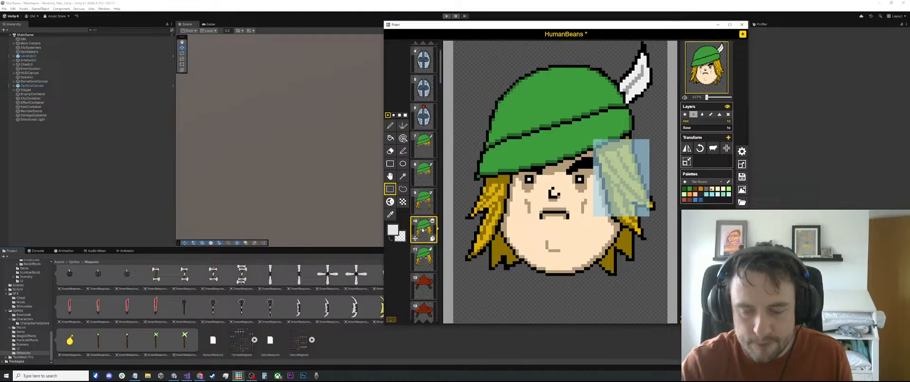
key("Delete")
key("ctrl+v")
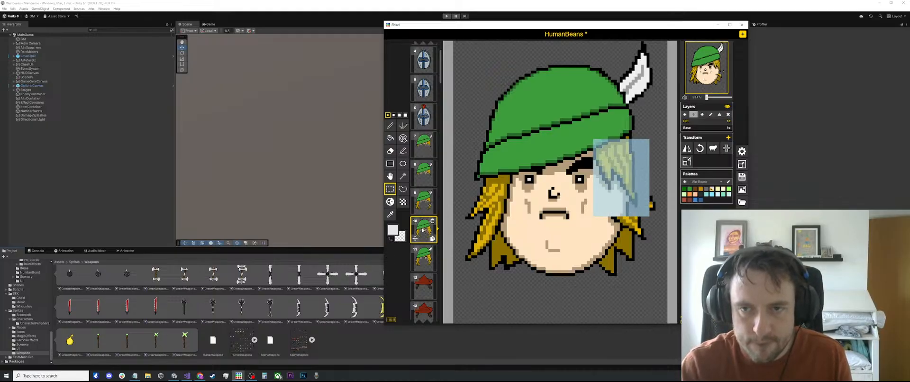
Copy the short hair opposite the feather from frame 8's Hat layer over the same area in frames 9 and 10
left_click(424, 201)
left_click(424, 173)
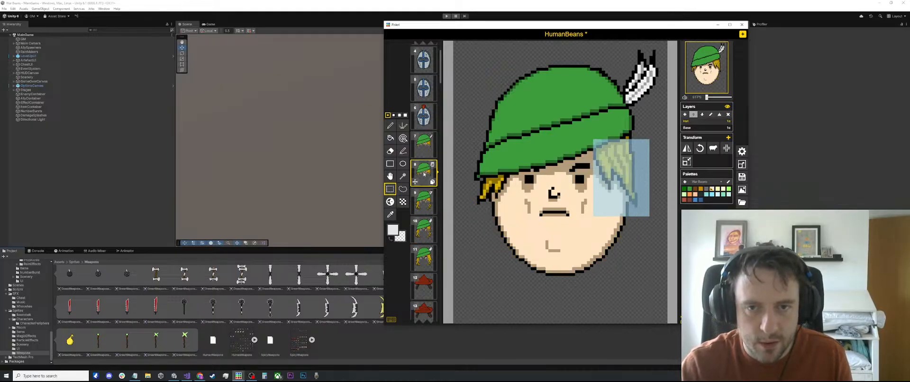
left_click_drag(515, 172, 462, 202)
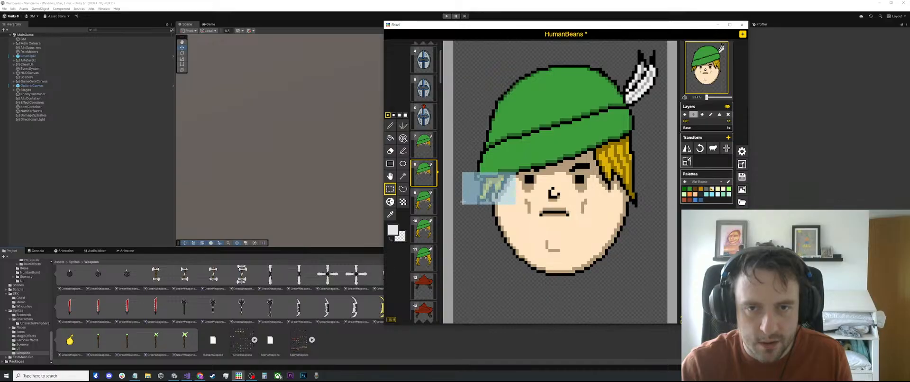
left_click(433, 204)
key("ctrl+v")
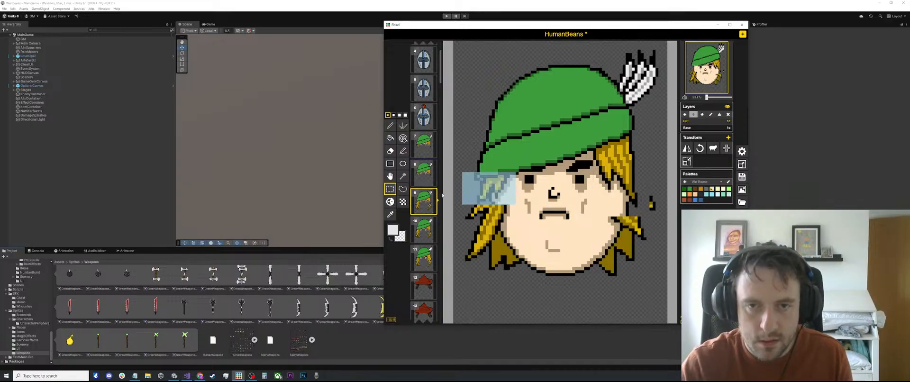
left_click(426, 231)
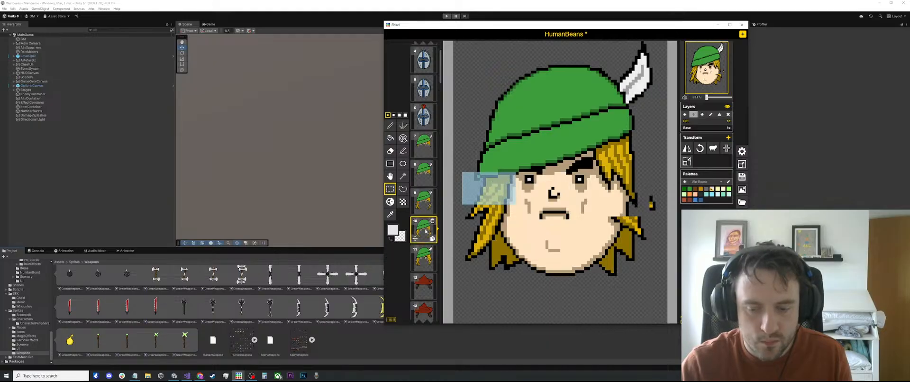
Delete the leftover long hair around the lower face and the stray strands on both sides of frame 10's Hat layer
left_click_drag(647, 283, 453, 214)
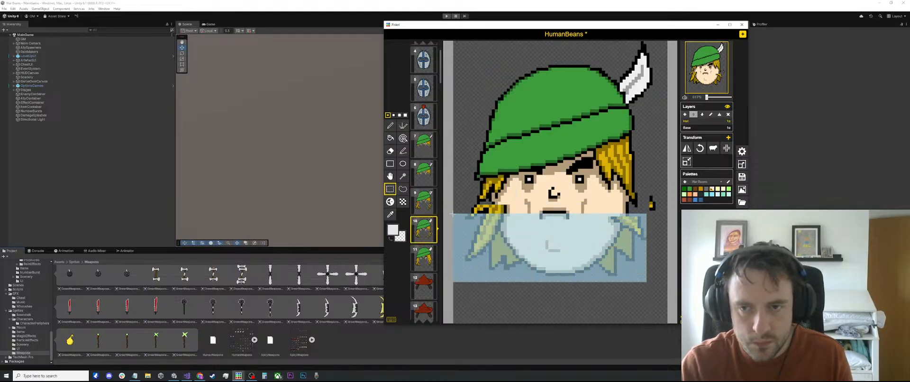
key("Delete")
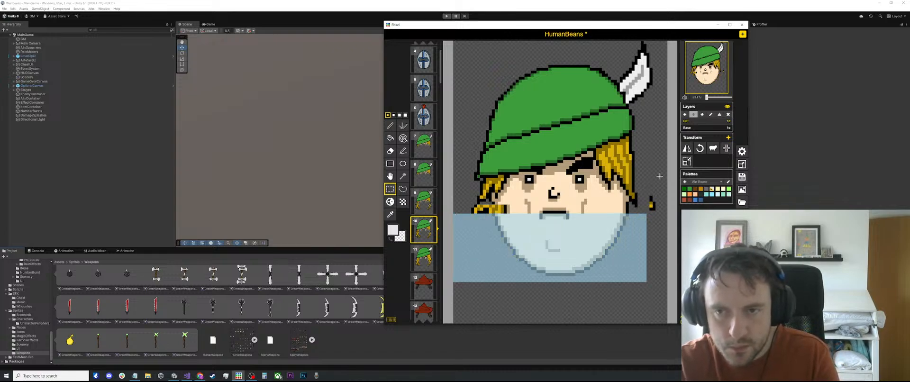
left_click_drag(659, 182, 639, 215)
left_click_drag(510, 202, 459, 224)
left_click_drag(514, 230, 460, 206)
key("Delete")
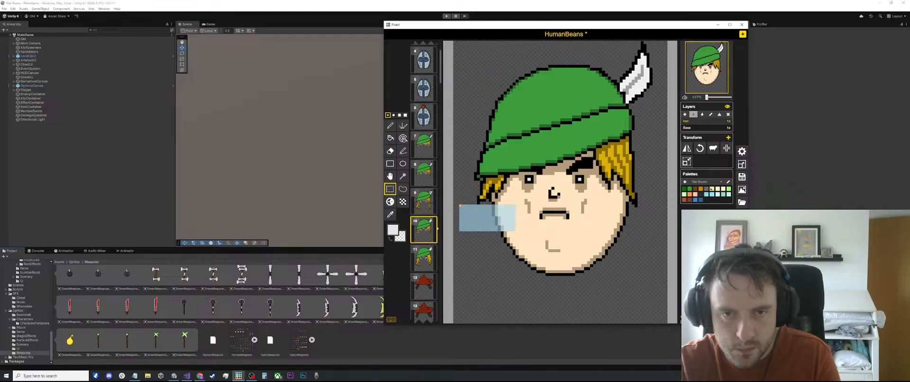
Delete the leftover long hair beside both cheeks and the stray feather-side strand on frame 9's Hat layer
left_click(416, 258)
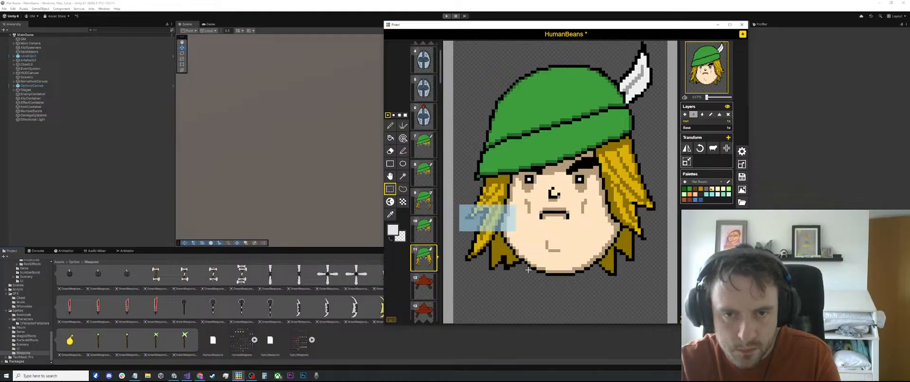
left_click(423, 200)
left_click(528, 206)
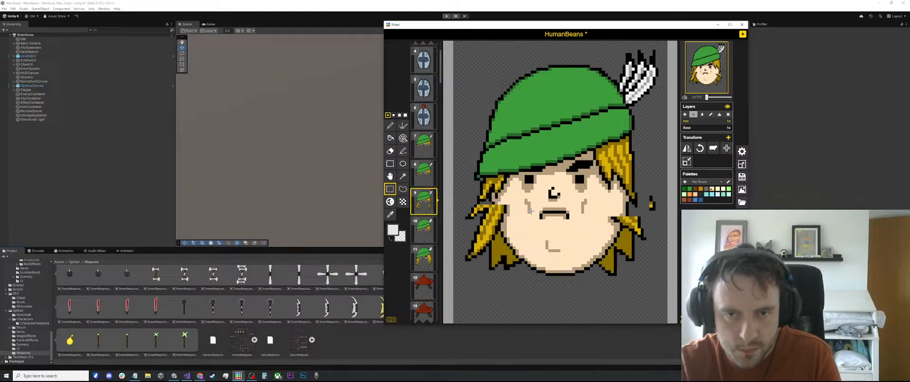
mouse_move(528, 206)
left_mouse_down()
mouse_move(474, 240)
mouse_move(443, 286)
left_mouse_up()
key("Delete")
left_click(619, 287)
left_click_drag(576, 287, 654, 217)
key("Delete")
left_click_drag(666, 191, 642, 224)
key("Delete")
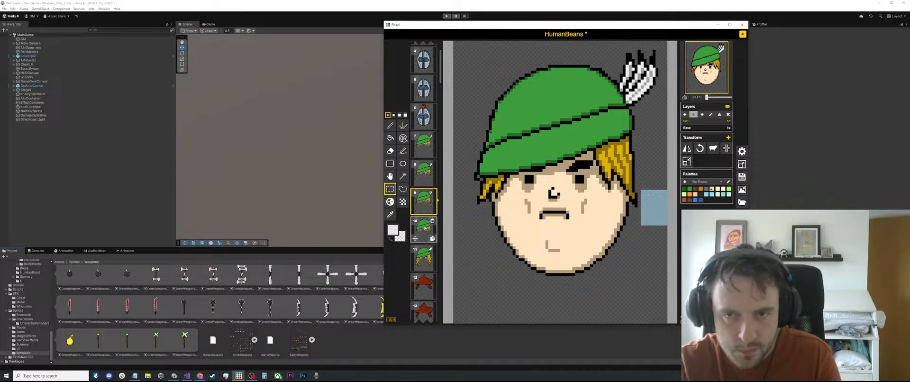
Compare the short-haired archers' hair, brows and feathers across frames 8 to 10, including at a smaller zoom
left_click(424, 228)
left_click(423, 200)
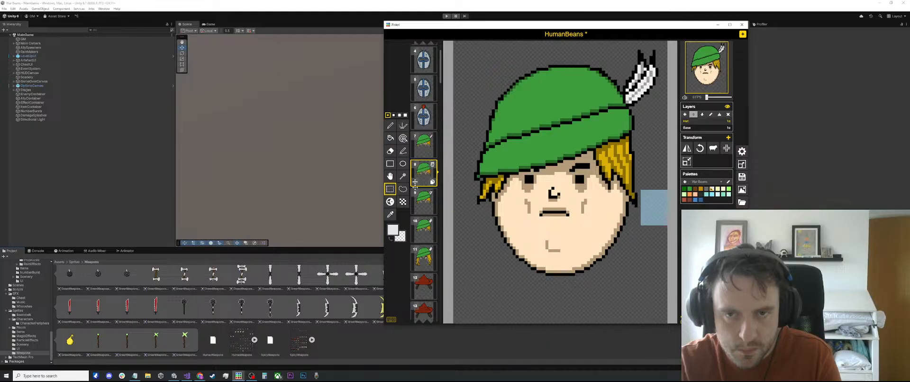
left_click(420, 201)
left_click(420, 234)
scroll(420, 229, "down", 1)
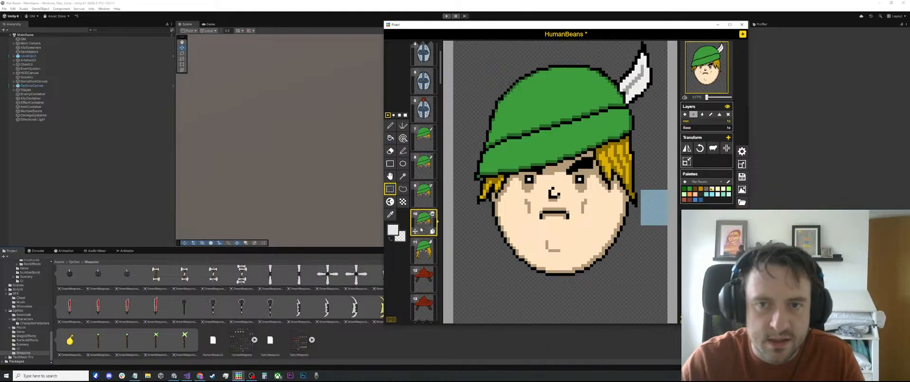
scroll(421, 229, "down", 2)
left_click(422, 148)
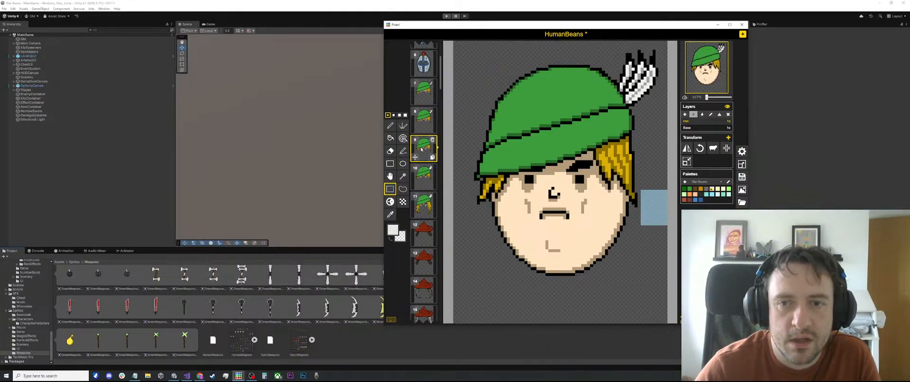
left_click(421, 178)
scroll(589, 174, "down", 3)
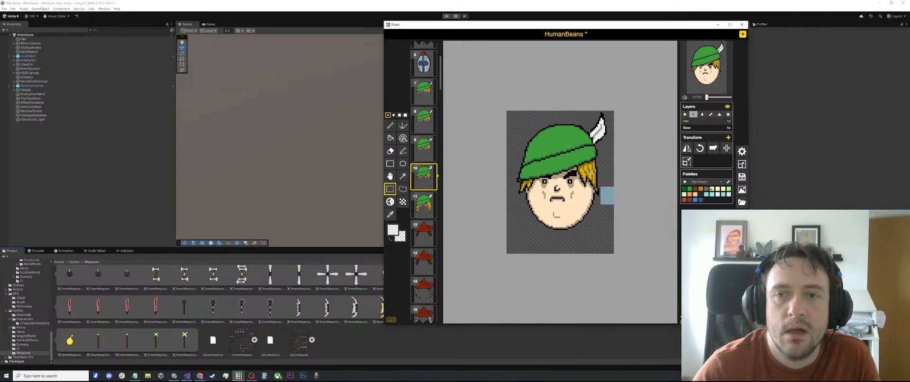
left_click(421, 148)
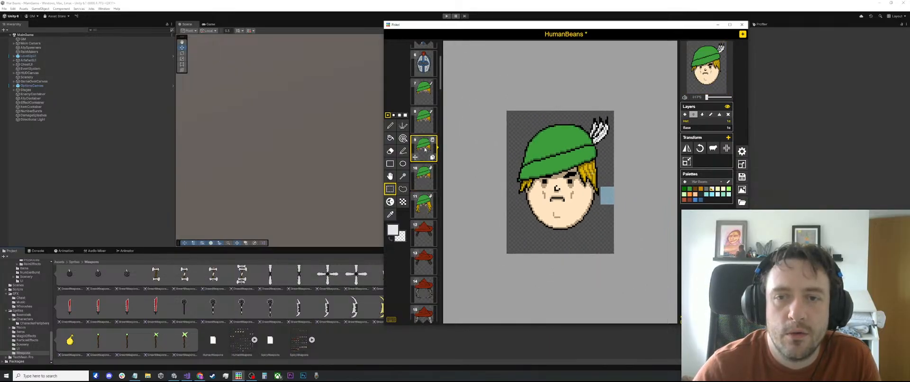
Try to paste the long-haired archer's hat and hair from frame 11 onto a duplicate of the purple-beret frame 57
left_click(422, 180)
left_click(419, 195)
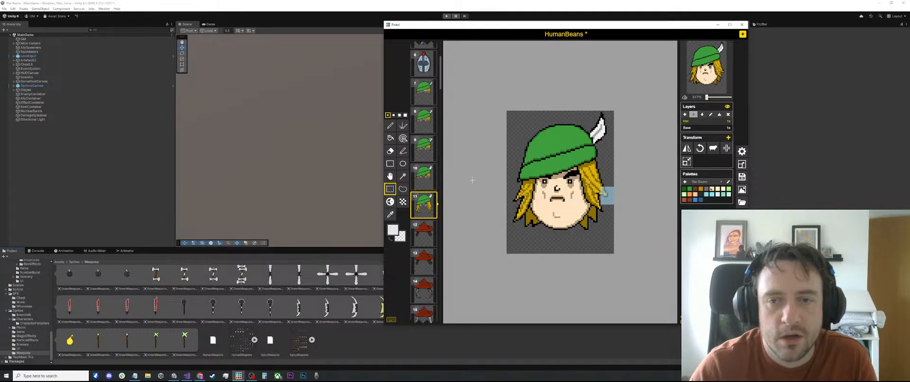
scroll(576, 192, "down", 1)
left_click_drag(614, 239, 488, 135)
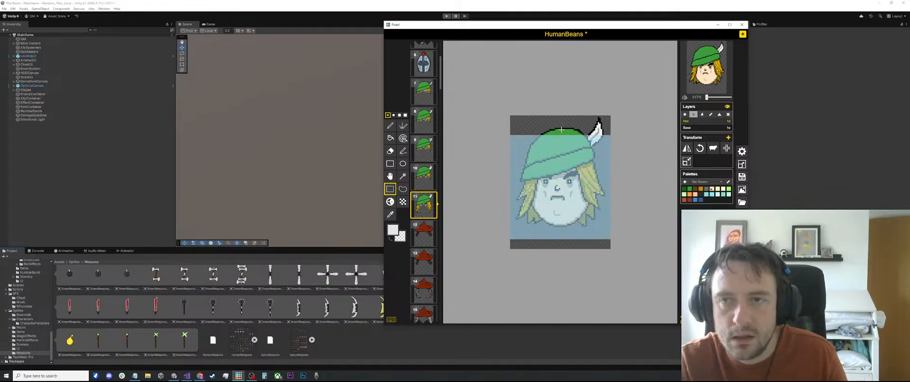
scroll(424, 189, "down", 1)
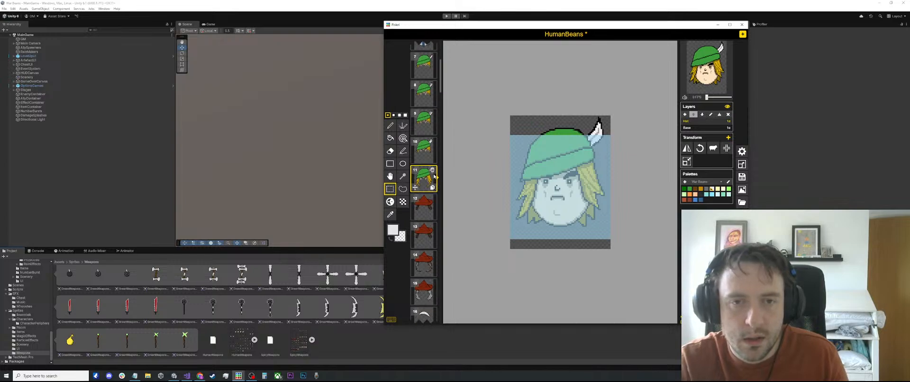
scroll(428, 180, "down", 20)
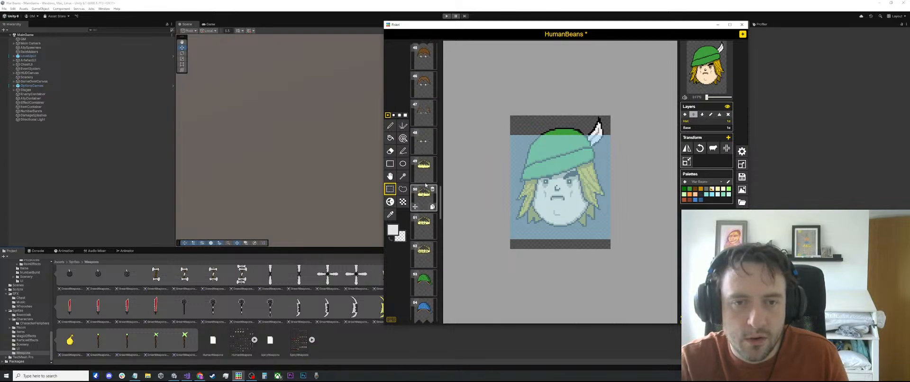
scroll(425, 185, "down", 5)
left_click(429, 164)
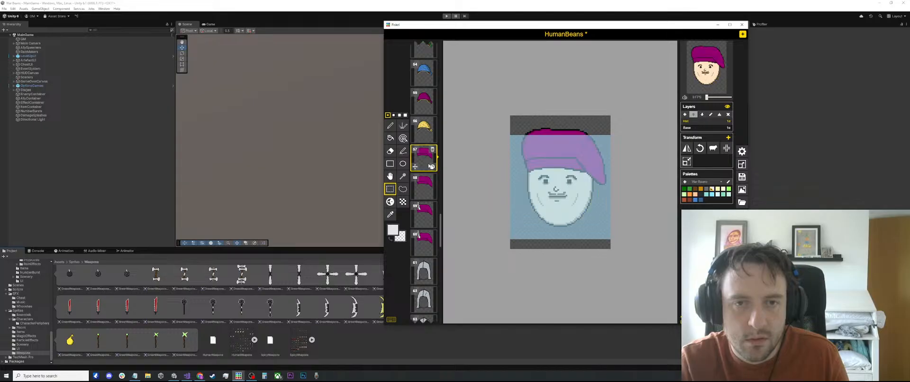
left_click(431, 166)
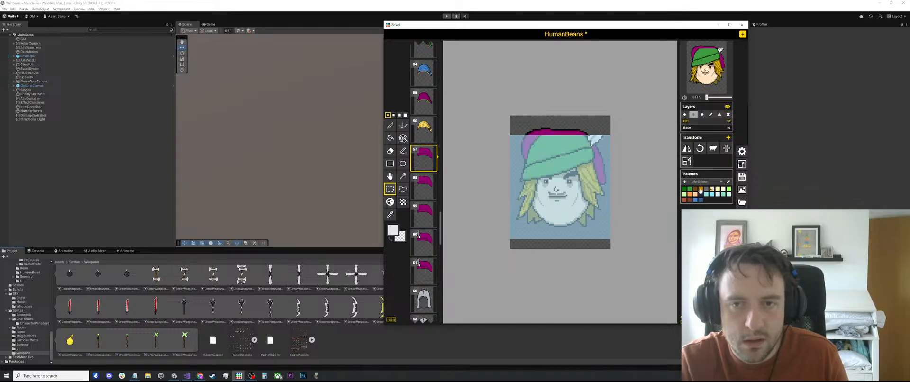
key("ctrl+z")
left_click(575, 174)
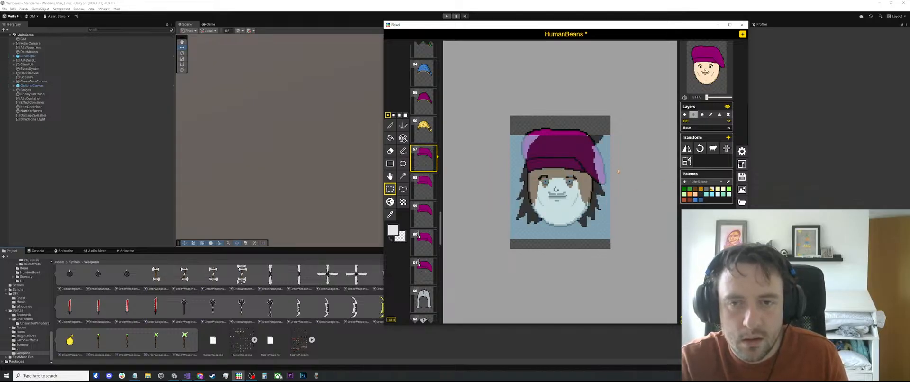
scroll(575, 174, "up", 3)
key("ctrl+v")
left_click(650, 208)
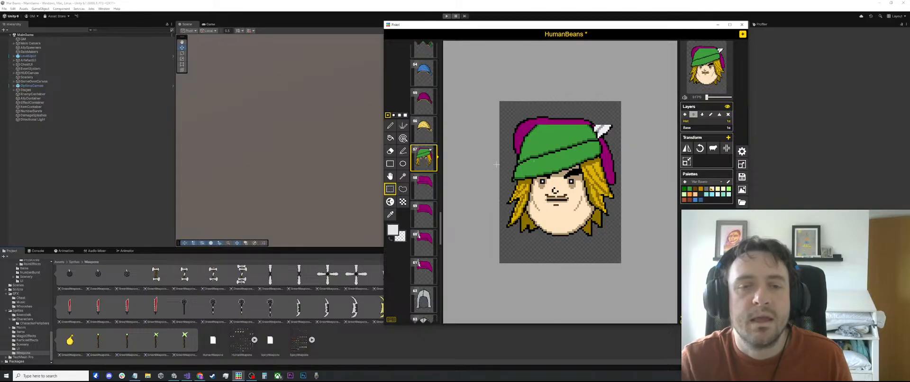
key("ctrl+z")
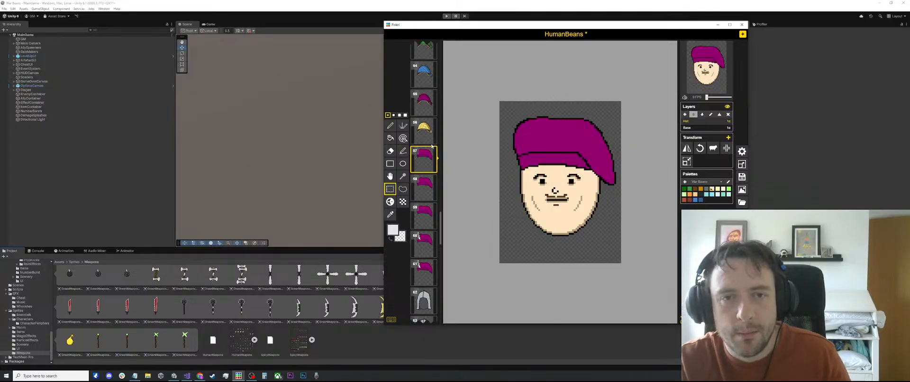
Compare the short-haired green-hatted archers across frames 7 to 10
scroll(417, 178, "up", 10)
scroll(417, 179, "up", 15)
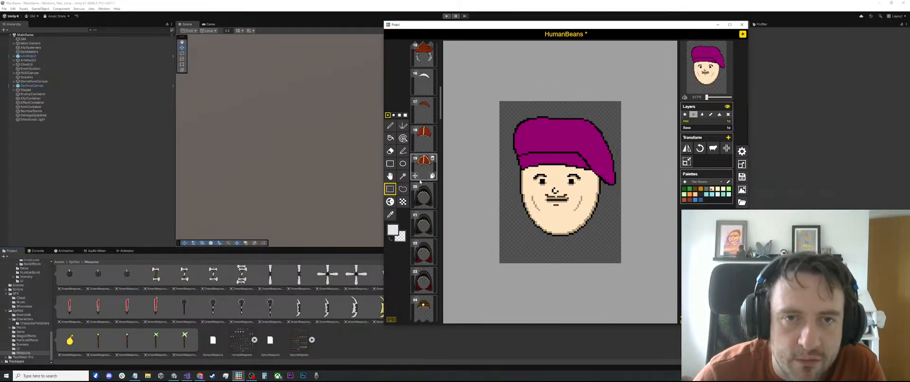
left_click(419, 147)
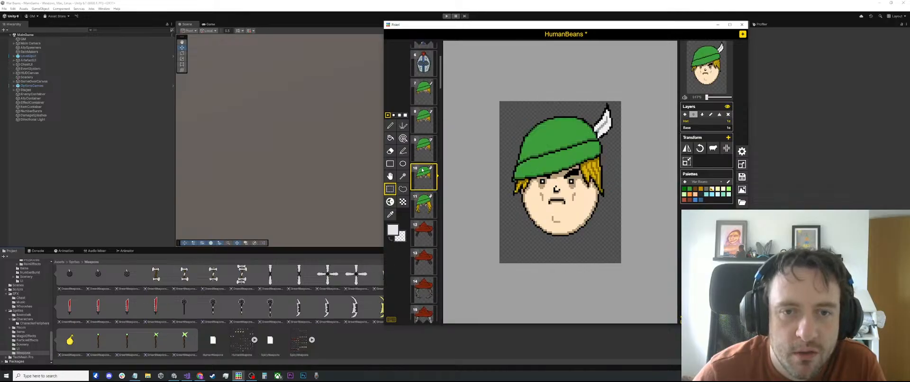
left_click(421, 127)
left_click(421, 92)
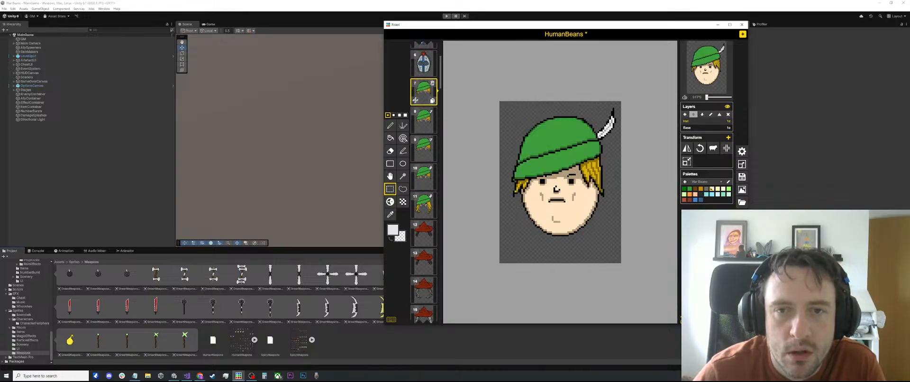
left_click(421, 121)
left_click(422, 148)
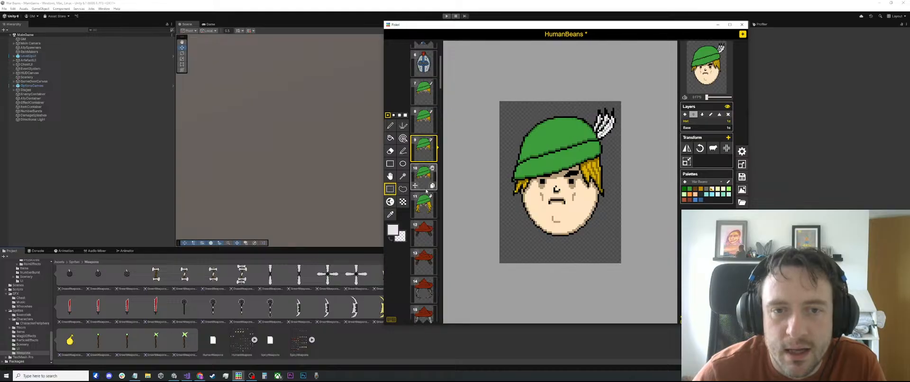
left_click(422, 176)
Delete the long-haired green-hatted archer in frame 11
left_click(425, 204)
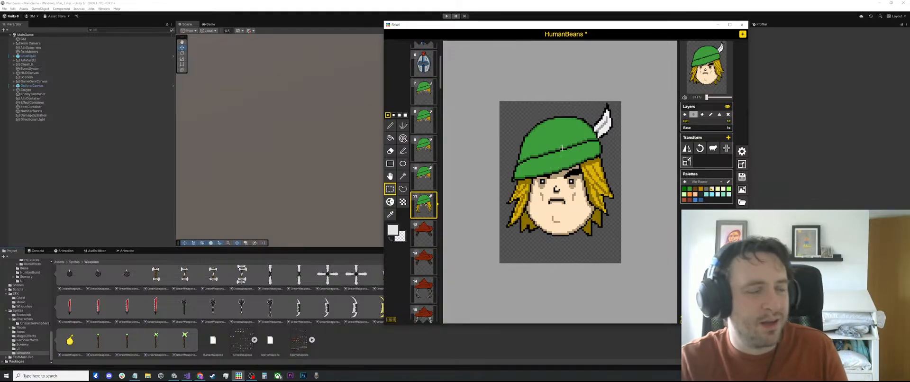
left_click_drag(659, 105, 479, 250)
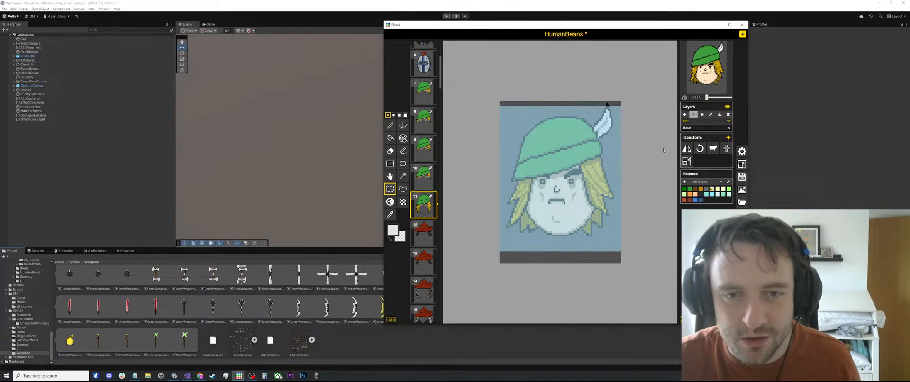
left_click(432, 196)
Delete the duplicate featherless purple-beret frame, leaving frame 56 as the first beret variant
scroll(429, 207, "down", 5)
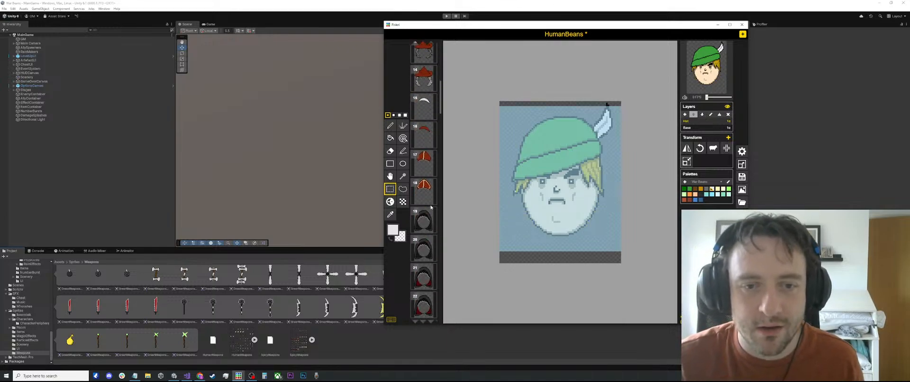
scroll(428, 203, "down", 15)
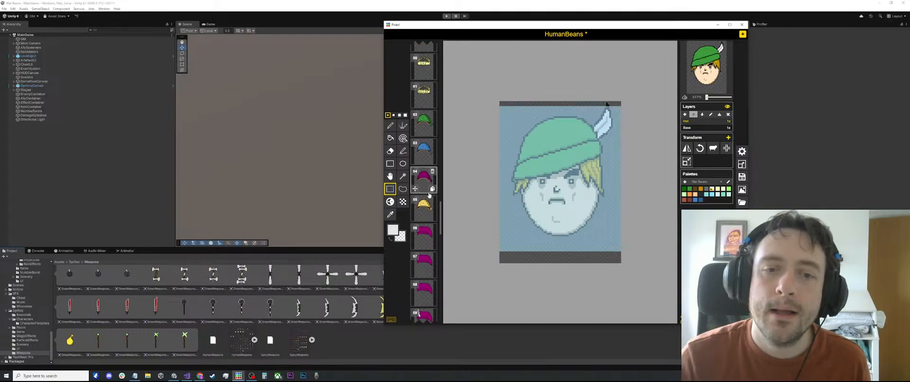
scroll(429, 194, "down", 2)
left_click(423, 179)
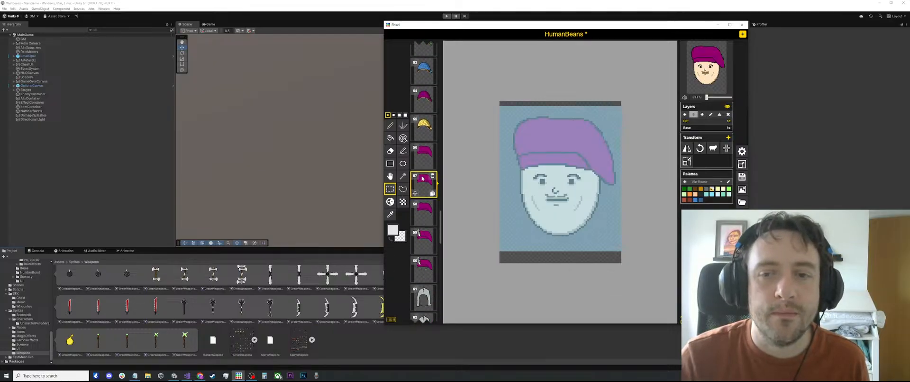
left_click(434, 155)
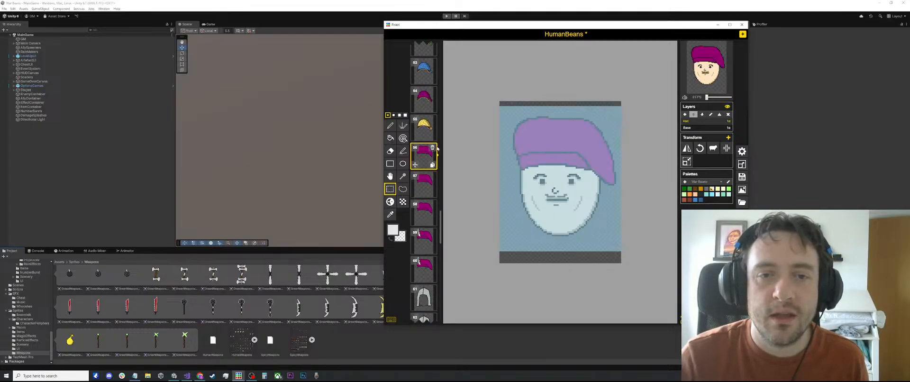
left_click(433, 147)
left_click(426, 157)
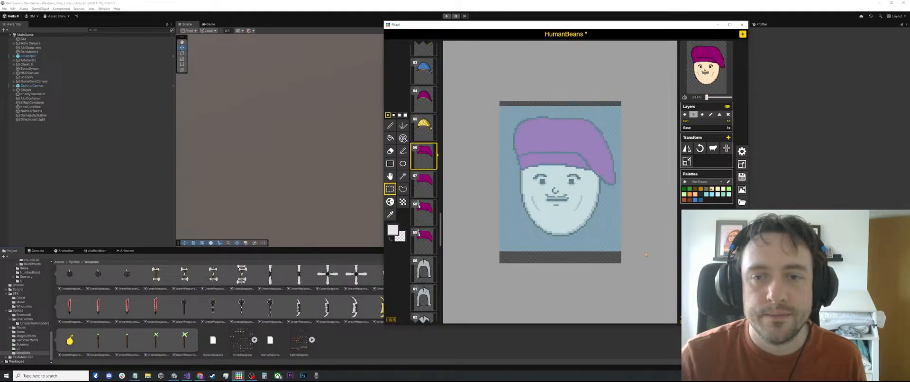
Sample black from the beret's outline in frame 56 as the Pen tool's colour
left_click(647, 255)
scroll(643, 230, "up", 4)
key("o")
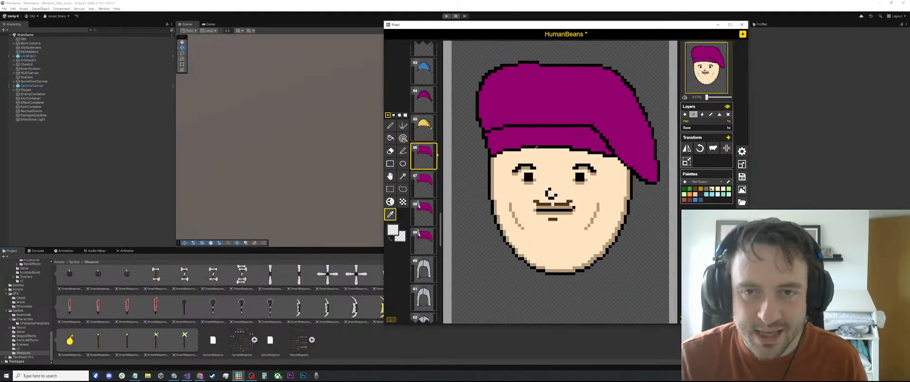
left_click(535, 147)
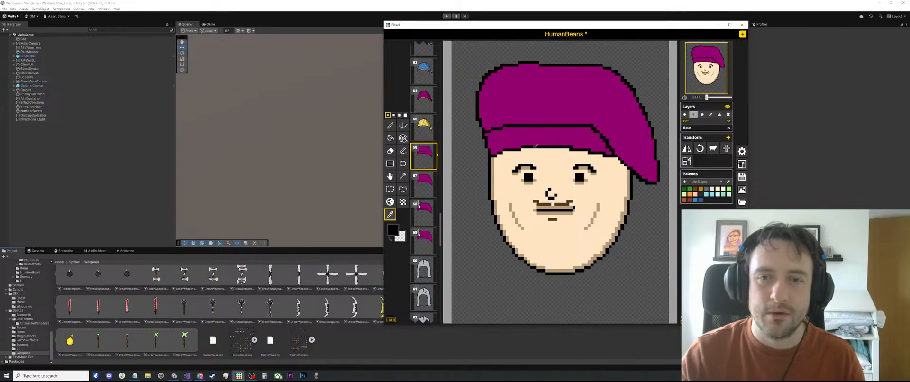
key("p")
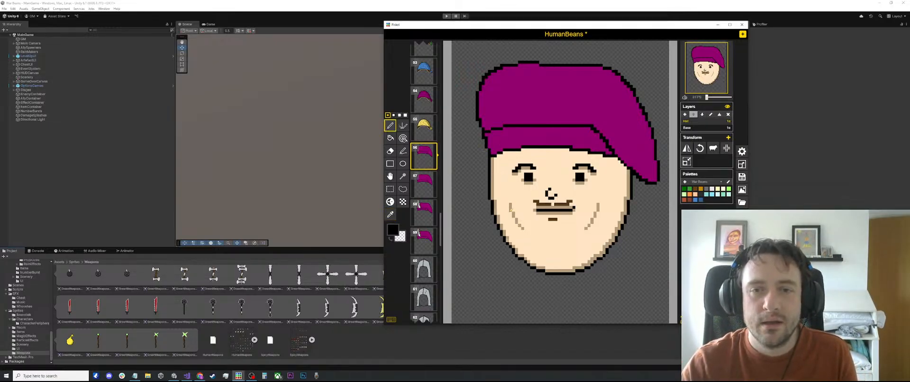
Try to draw black hair outlines hanging from beneath the purple beret in frame 56
mouse_move(489, 155)
left_mouse_down()
mouse_move(473, 206)
mouse_move(485, 252)
mouse_move(481, 306)
left_mouse_up()
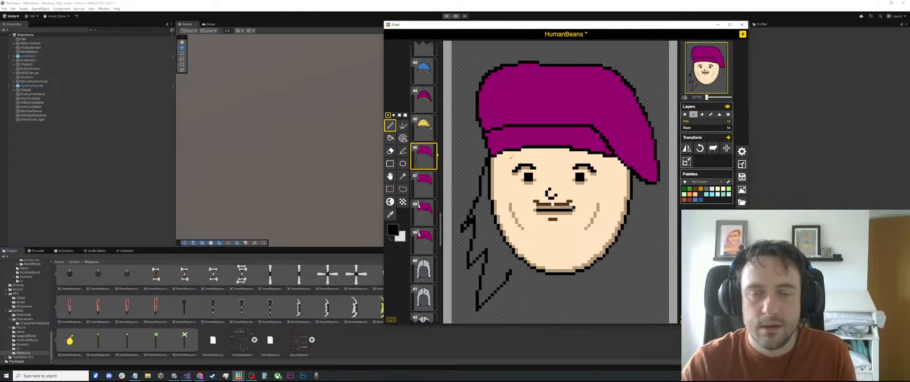
key("ctrl+z")
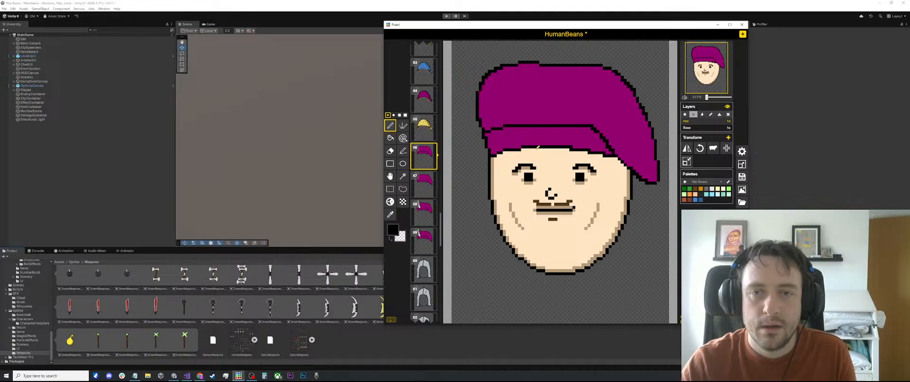
mouse_move(538, 148)
left_mouse_down()
mouse_move(501, 184)
mouse_move(499, 249)
mouse_move(486, 290)
left_mouse_up()
key("ctrl+z")
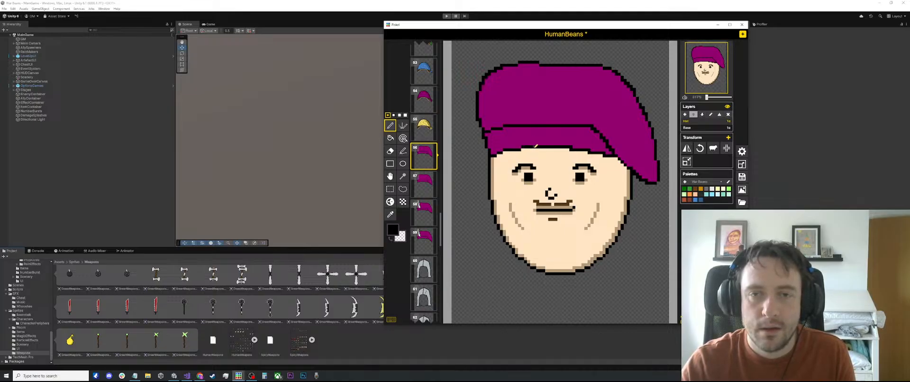
mouse_move(536, 146)
left_mouse_down()
mouse_move(510, 166)
mouse_move(497, 197)
mouse_move(525, 282)
mouse_move(513, 303)
left_mouse_up()
key("ctrl+z")
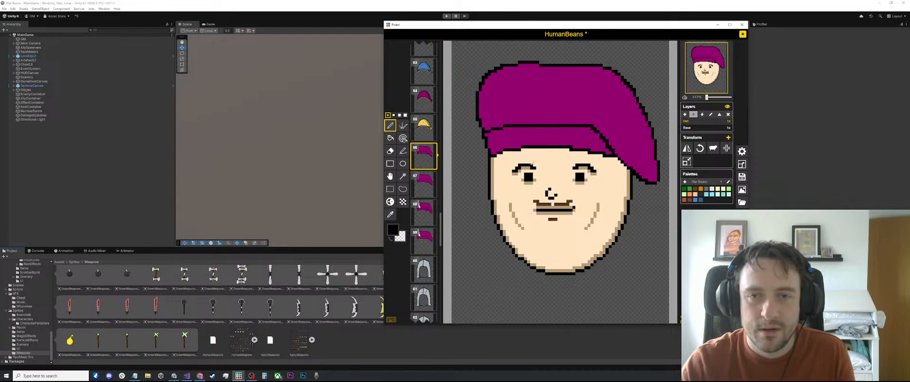
mouse_move(540, 148)
left_mouse_down()
mouse_move(497, 180)
mouse_move(498, 211)
mouse_move(478, 254)
left_mouse_up()
key("ctrl+z")
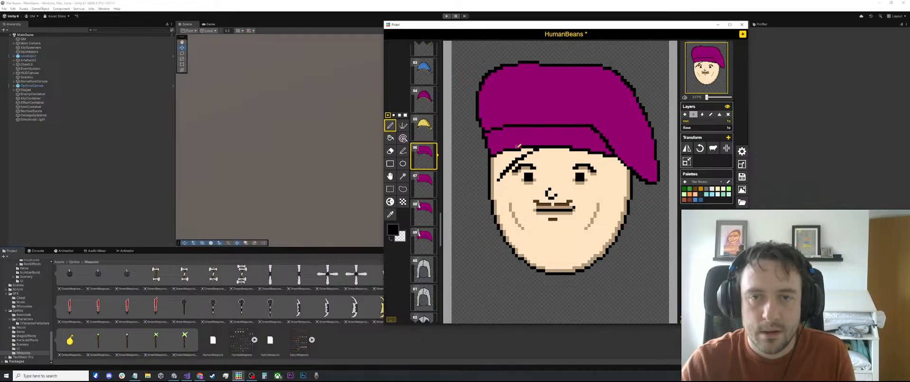
key("ctrl+z")
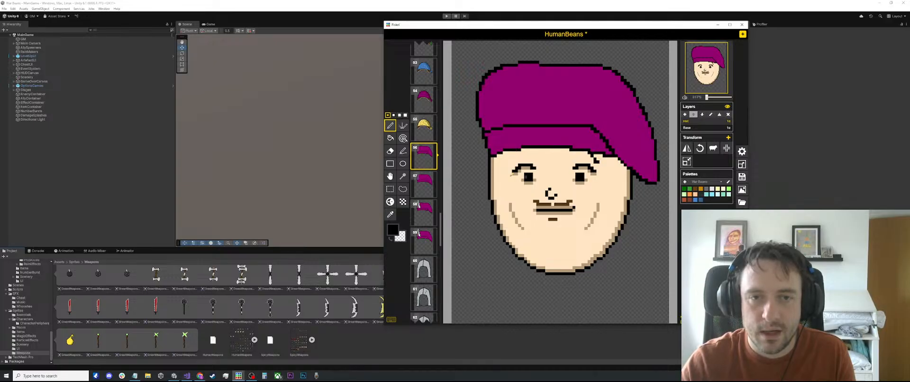
Select the beret brim and forehead strip in frame 57 and paste it into frame 56's Base layer
left_click(426, 184)
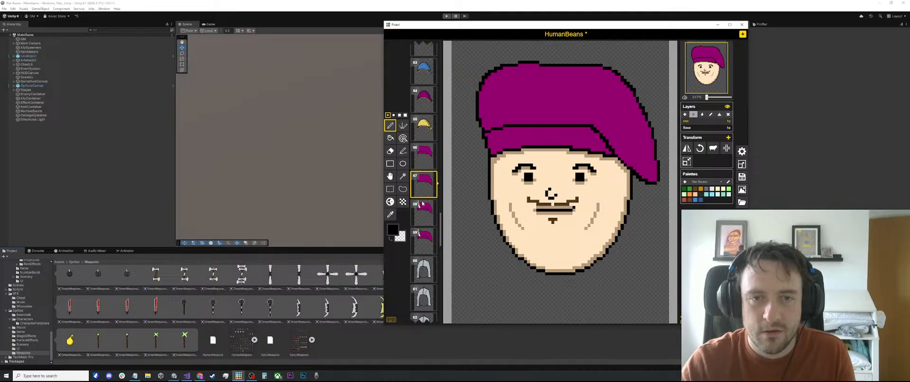
left_click(423, 208)
left_click(424, 239)
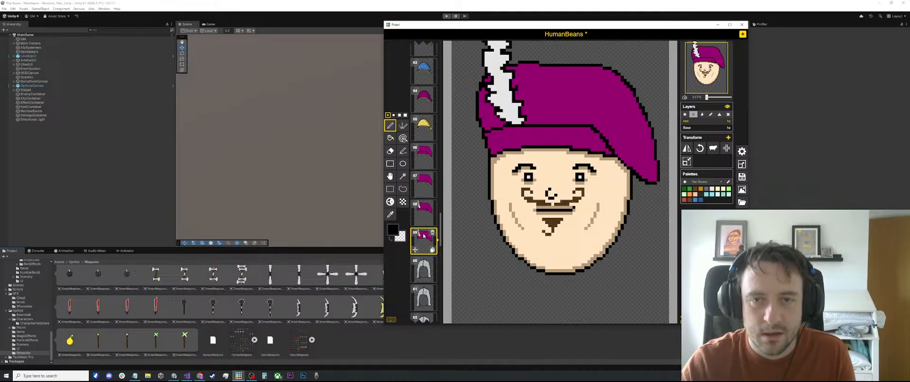
left_click(422, 179)
key("s")
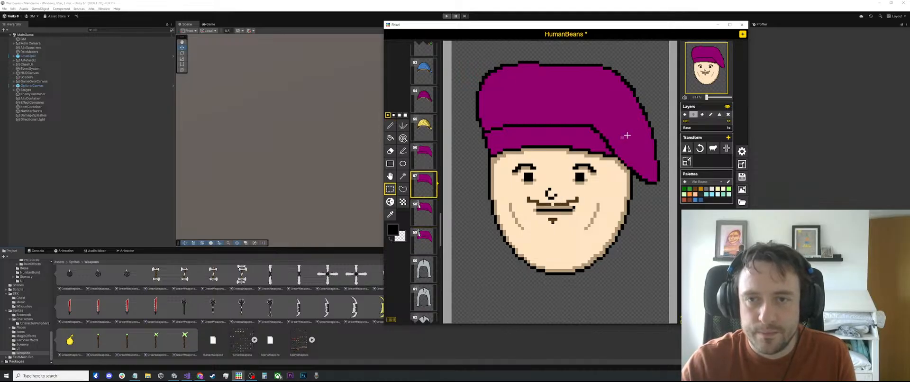
left_click_drag(645, 133, 484, 172)
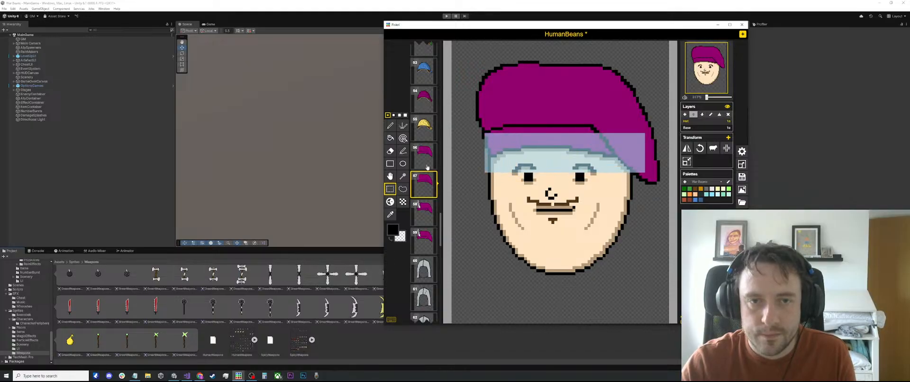
left_click(417, 157)
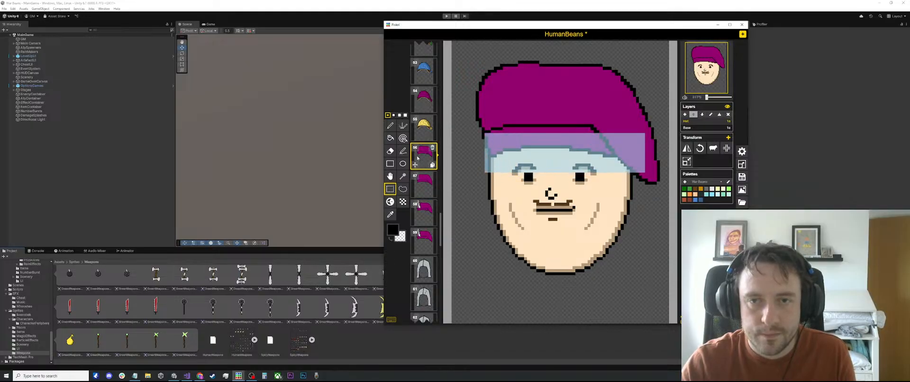
left_click(710, 128)
left_click(424, 184)
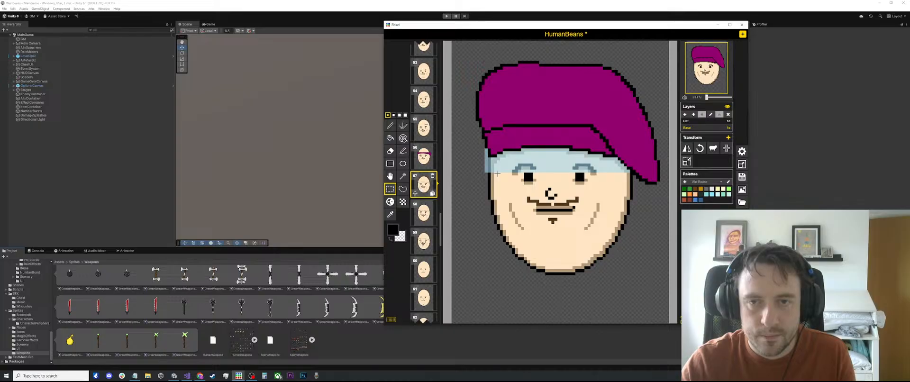
Replace frame 56's brim and forehead strip with frame 57's on both the Hat and Base layers
left_click(716, 122)
key("Delete")
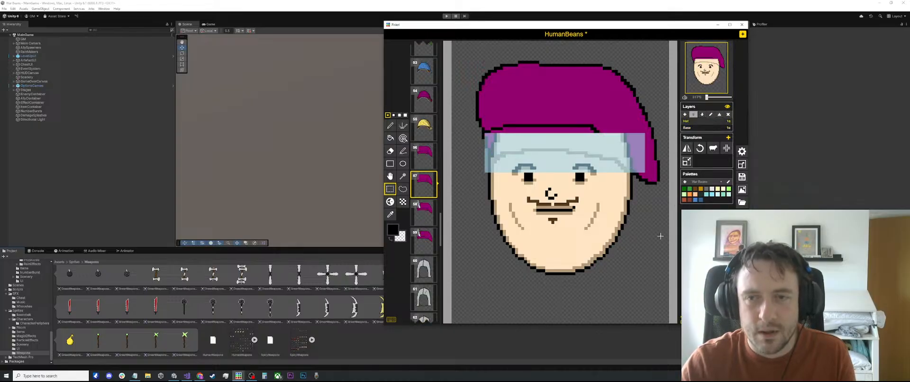
key("ctrl+z")
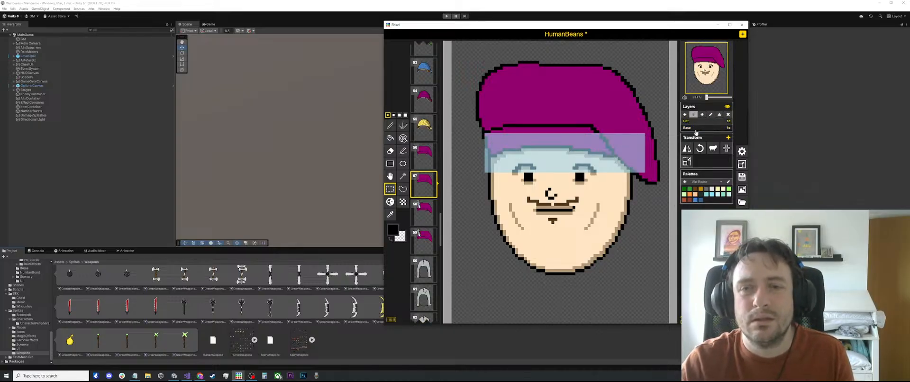
left_click(423, 154)
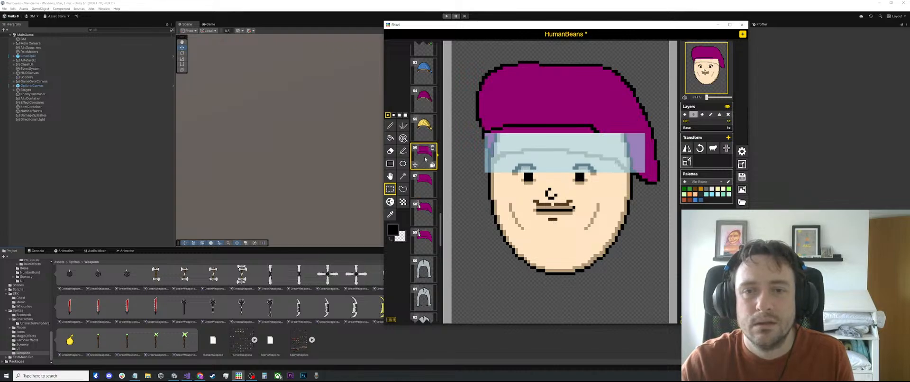
key("ctrl+v")
left_click(688, 128)
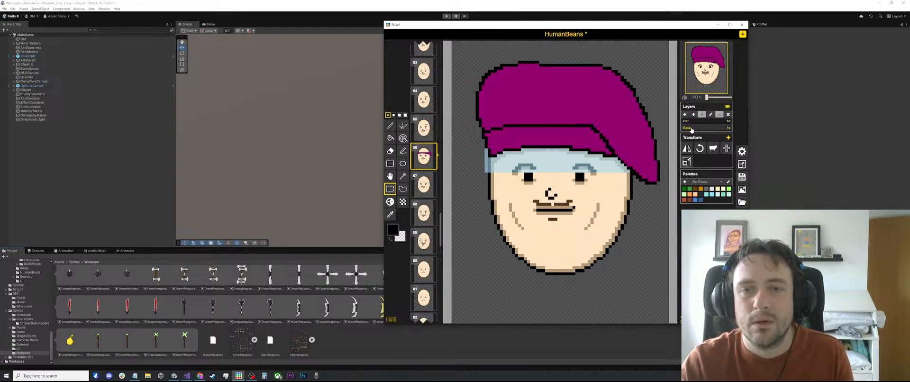
left_click(645, 256)
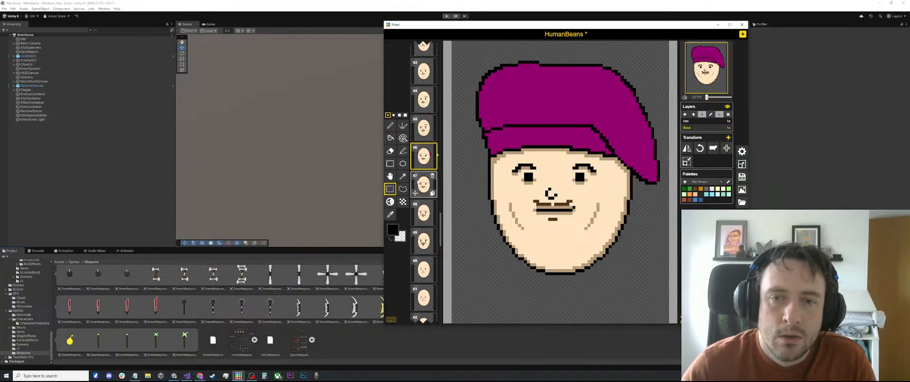
Compare the forehead shading and facial features across the purple-beret frames 56 to 59
left_click(423, 185)
left_click(424, 162)
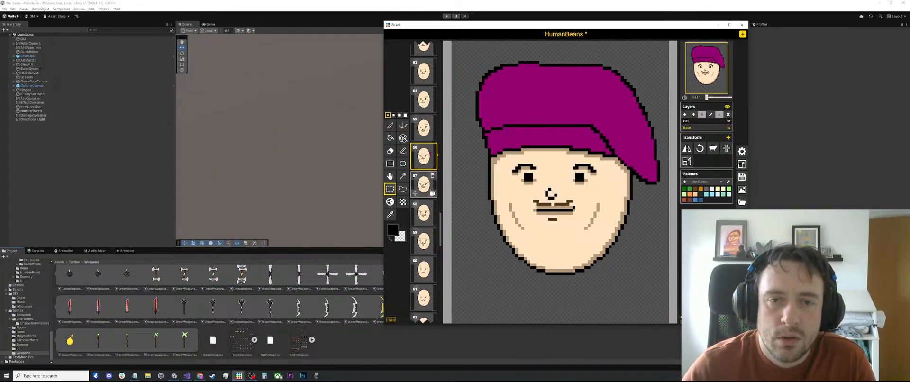
left_click(423, 184)
left_click(424, 213)
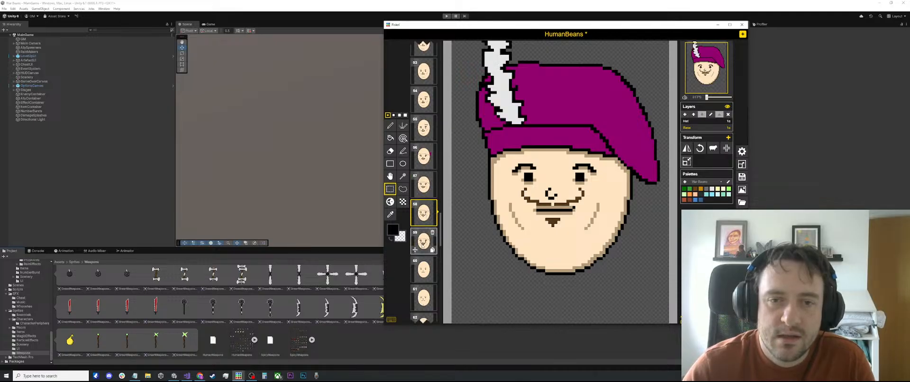
left_click(422, 251)
left_click(419, 162)
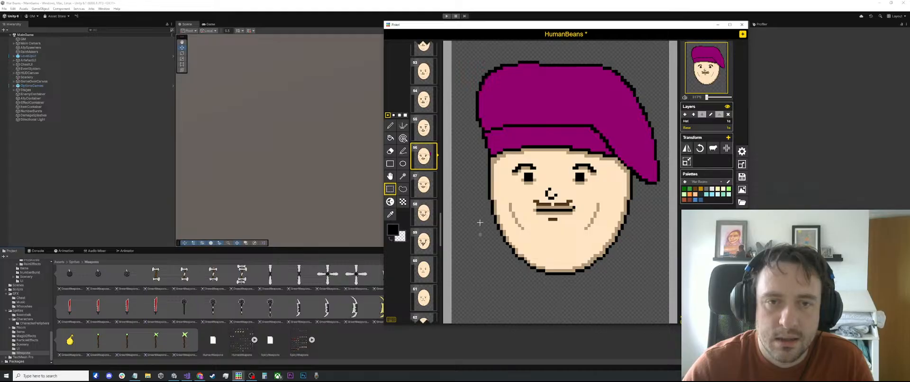
Sample the bandana's dark purple from frame 54's Hat layer as the Pen colour for frame 56
key("o")
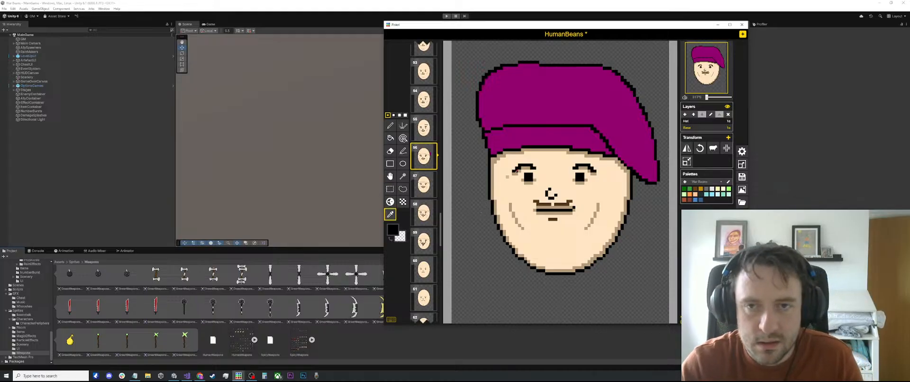
scroll(562, 163, "up", 1)
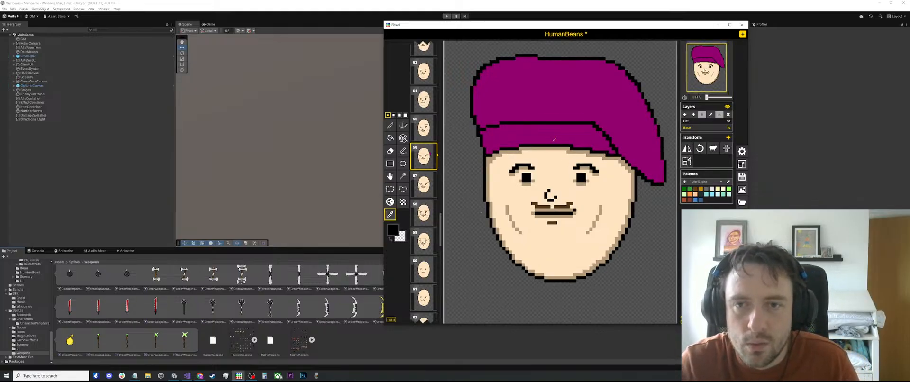
left_click(563, 108)
scroll(432, 193, "down", 7)
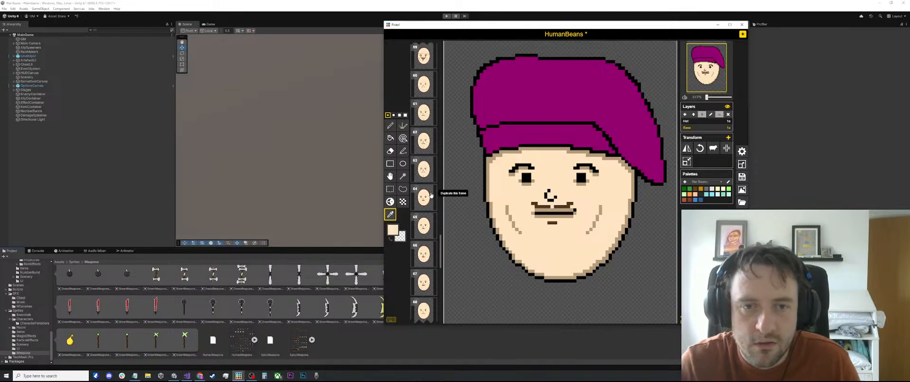
scroll(430, 191, "up", 7)
scroll(430, 184, "up", 2)
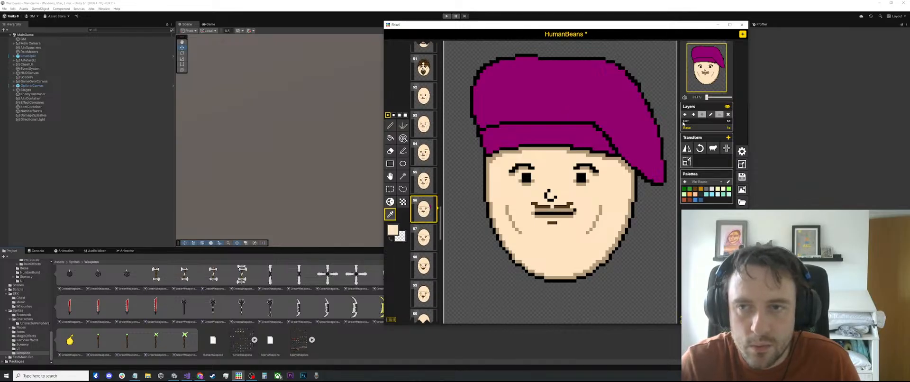
left_click(690, 122)
left_click(424, 152)
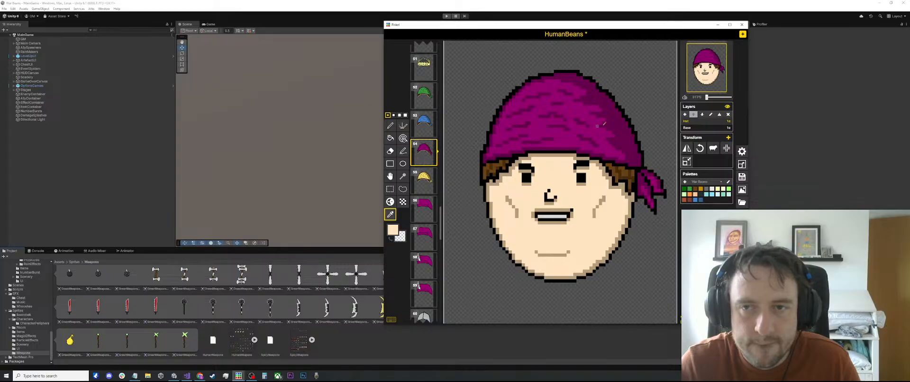
left_click(480, 174)
left_click(423, 209)
key("b")
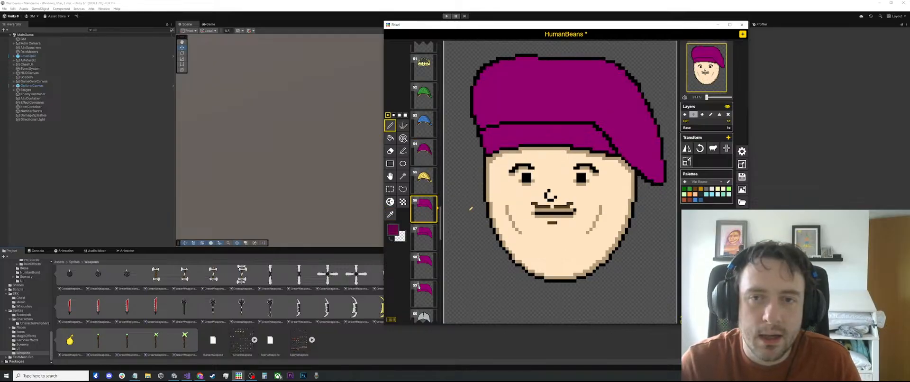
Outline and fill a dark purple shadow along the inner edge of the beret's drooping flap in frame 56
scroll(485, 140, "up", 1)
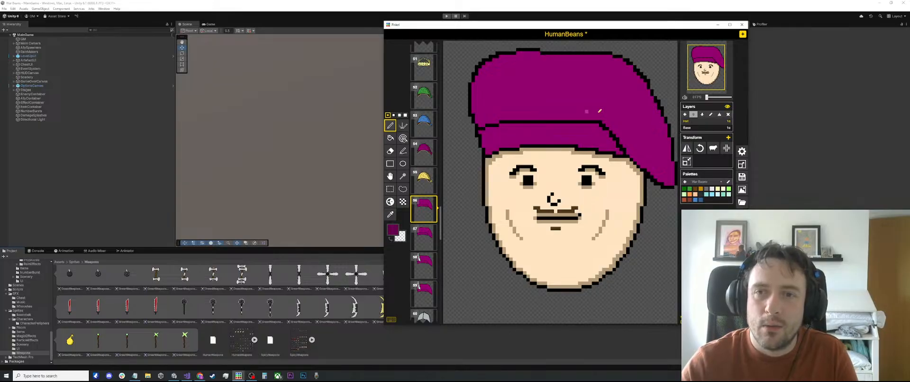
left_click_drag(605, 120, 668, 169)
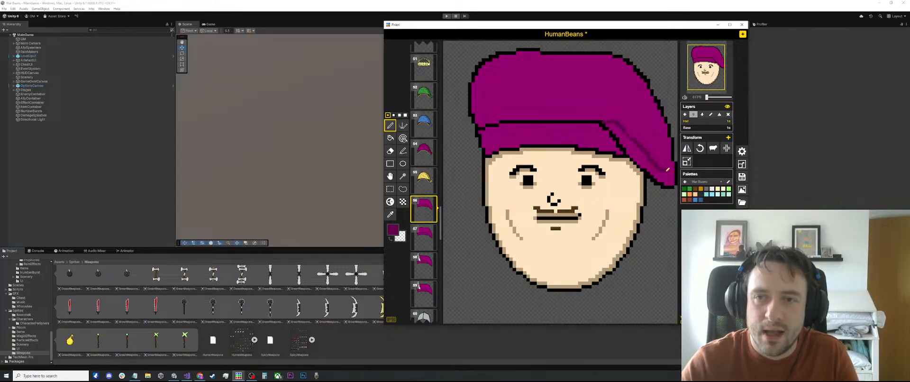
key("g")
left_click(642, 156)
Extend the dark purple shadow along the beret's crown just above the brim and fill it in
key("b")
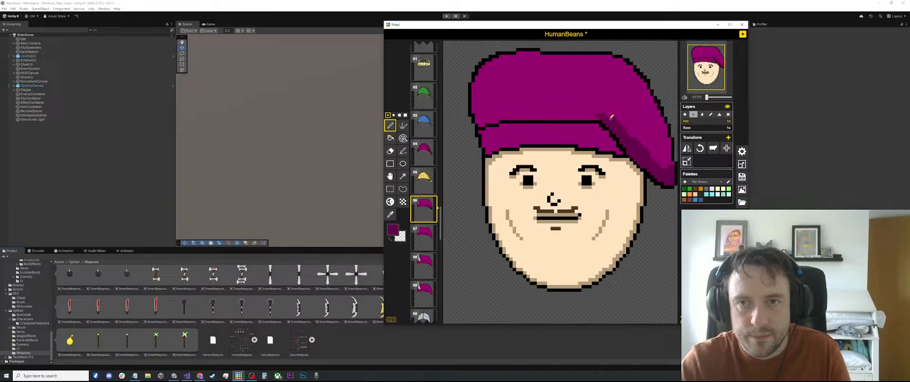
left_click_drag(599, 113, 496, 118)
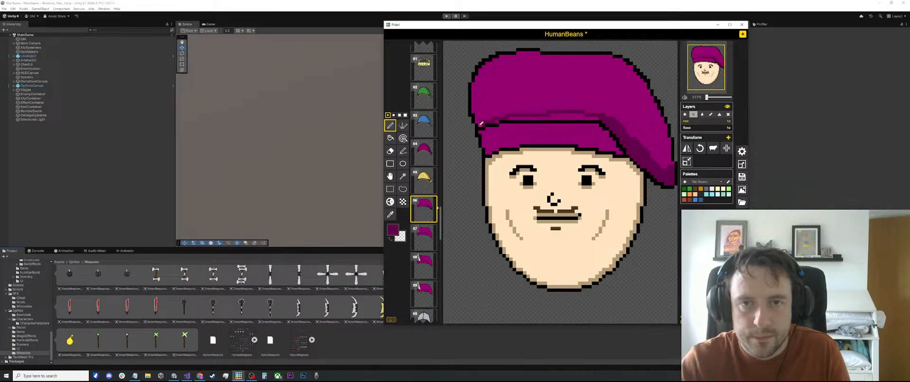
key("n")
key("ctrl+z")
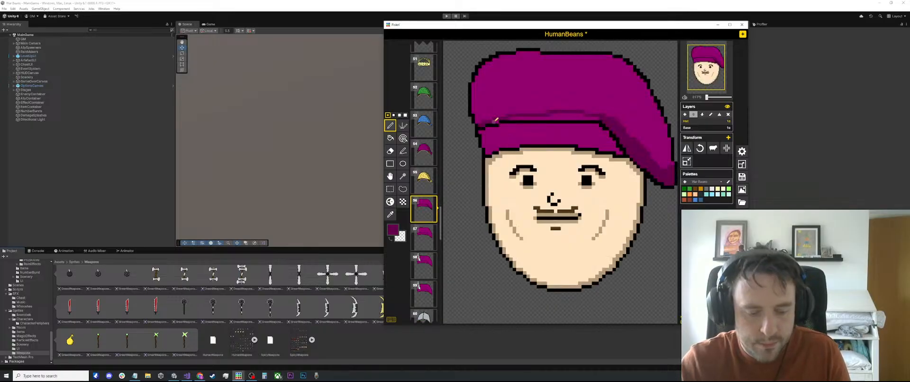
key("b")
left_click(520, 114)
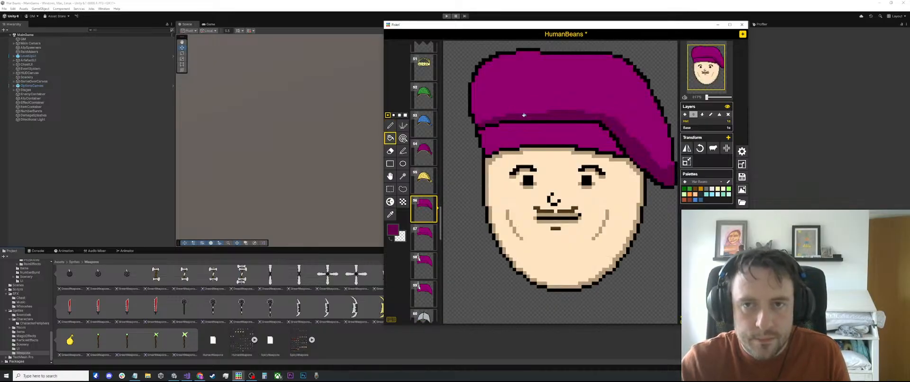
Draw a dark purple shading line inside the beret's outer edge, over the crown and down the drooping flap
scroll(516, 113, "up", 1)
key("p")
mouse_move(481, 121)
left_mouse_down()
mouse_move(474, 88)
mouse_move(490, 59)
mouse_move(516, 50)
left_mouse_up()
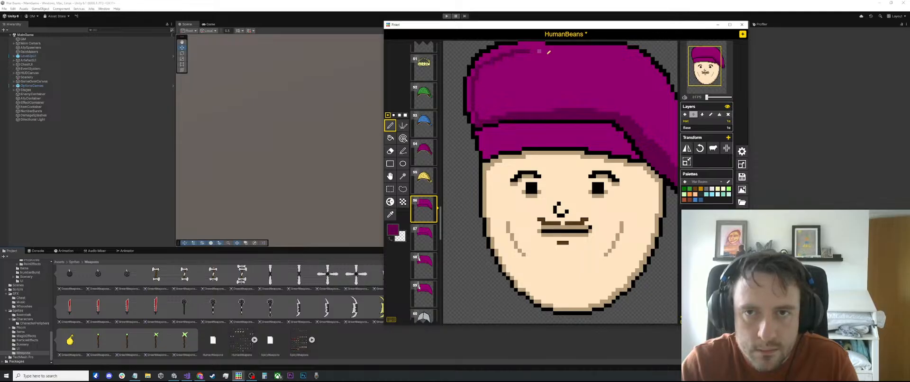
scroll(534, 70, "down", 1)
mouse_move(530, 73)
left_mouse_down()
mouse_move(604, 78)
mouse_move(635, 114)
left_mouse_up()
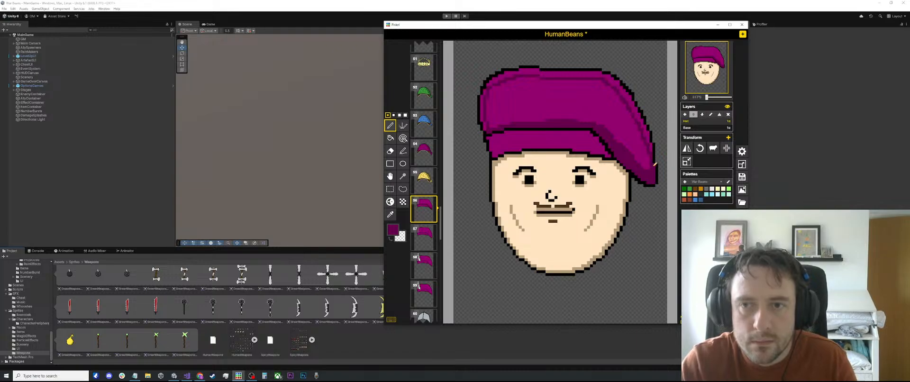
Fill the band between the shading line and the outline with dark purple along the beret's top and drooping flap
key("b")
left_click(639, 145)
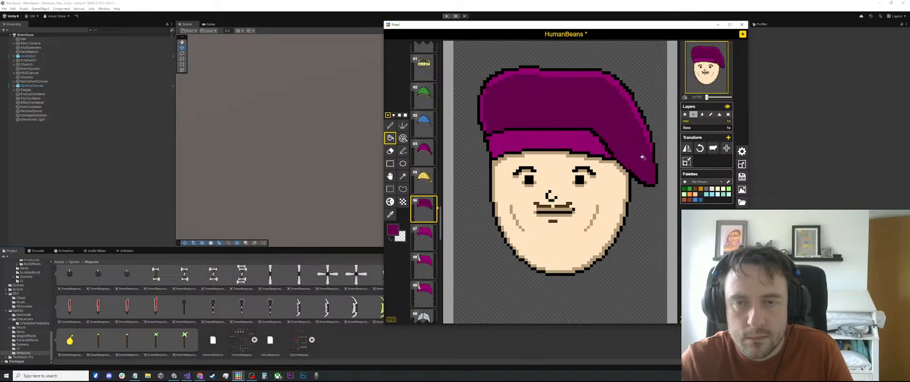
key("ctrl+z")
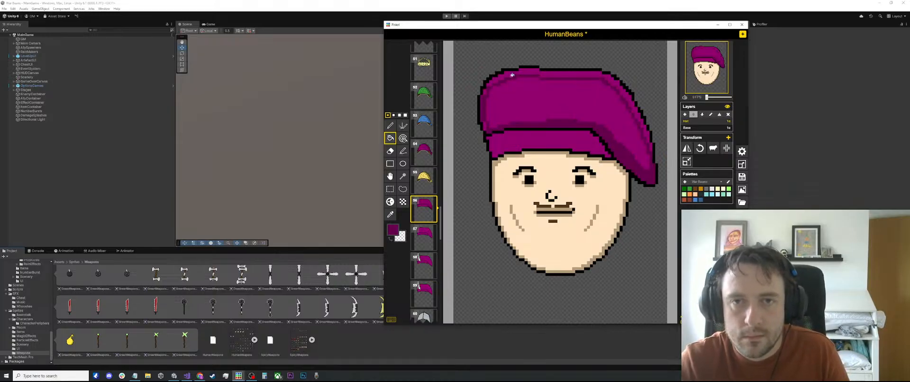
left_click(532, 71)
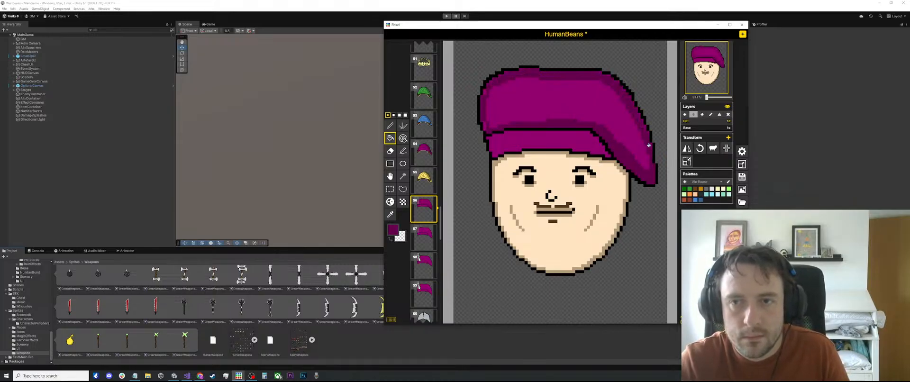
left_click(481, 90)
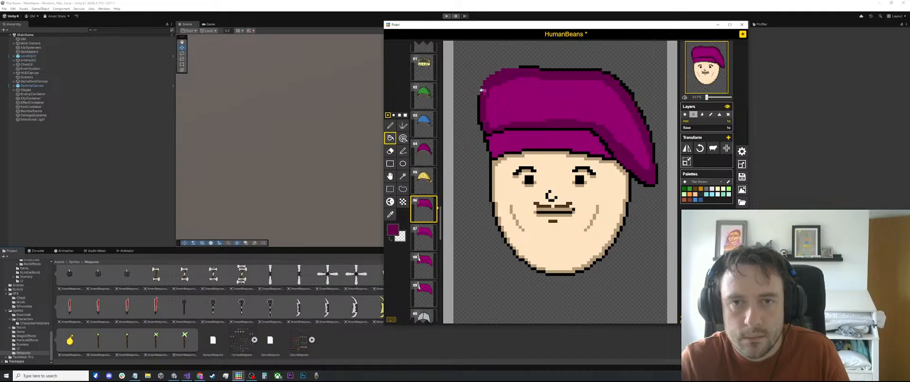
key("ctrl+z")
scroll(590, 161, "up", 1)
key("p")
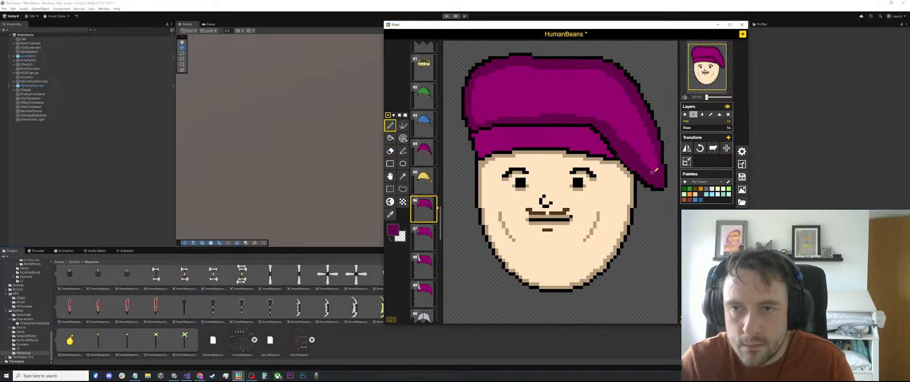
scroll(616, 159, "down", 2)
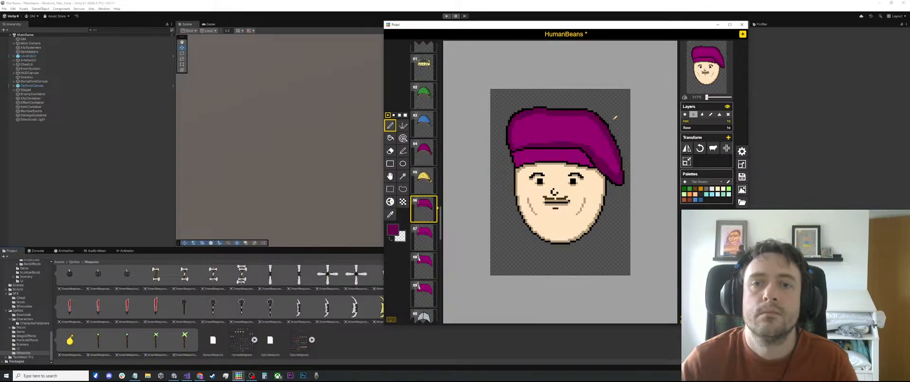
scroll(524, 161, "up", 1)
scroll(525, 161, "up", 1)
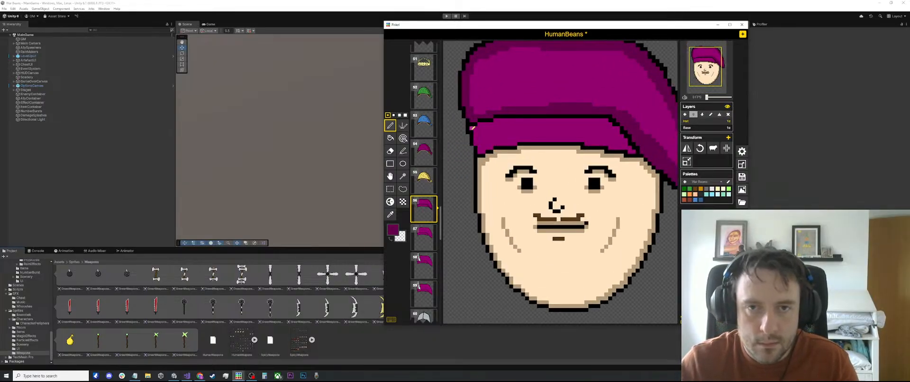
Draw a dark purple shading line below the beret brim's upper edge and fill the band between it and the outline
mouse_move(475, 132)
left_mouse_down()
mouse_move(550, 120)
mouse_move(606, 126)
left_mouse_up()
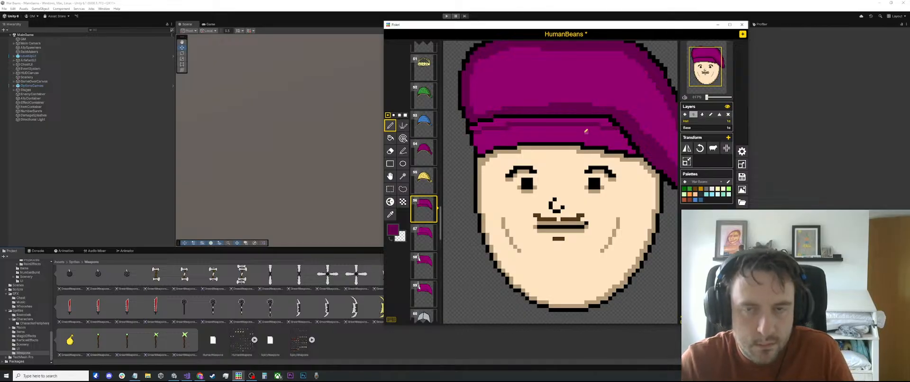
key("b")
left_click(571, 120)
Add dark purple shading along the brim's lower edge and into its corners in frame 56
key("p")
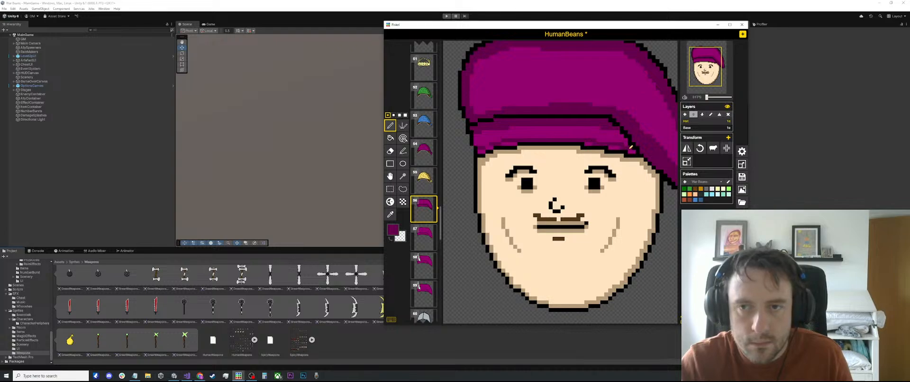
key("b")
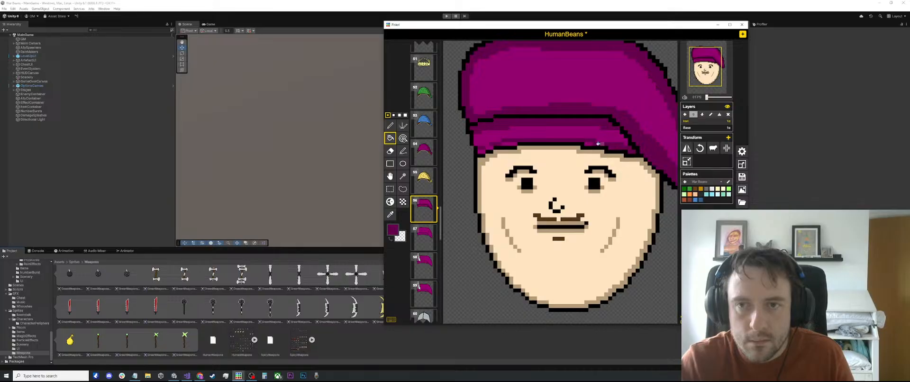
left_click(490, 147)
key("ctrl+z")
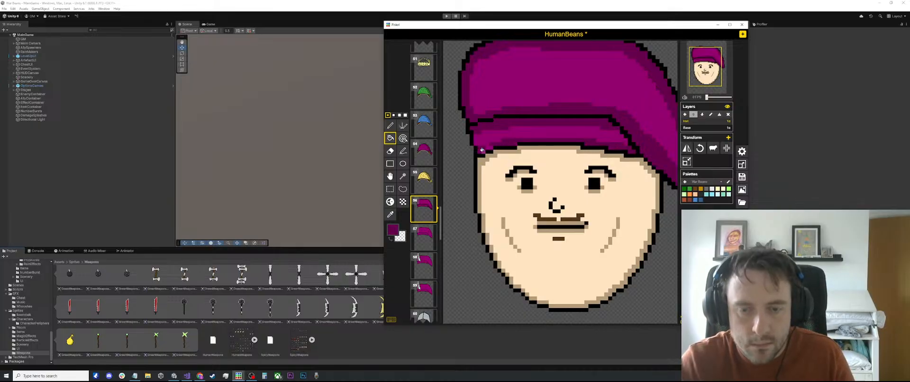
scroll(476, 150, "up", 1)
key("p")
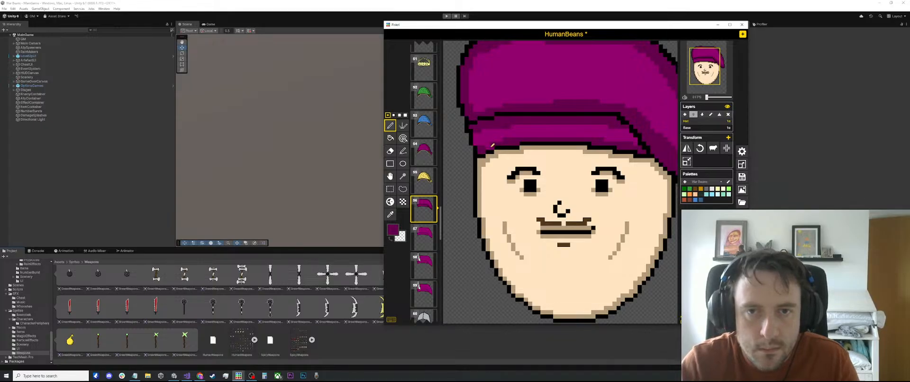
scroll(490, 146, "down", 5)
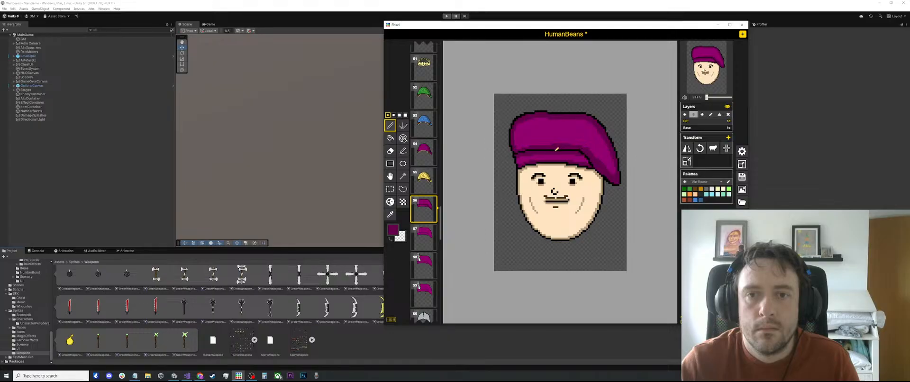
scroll(551, 156, "up", 2)
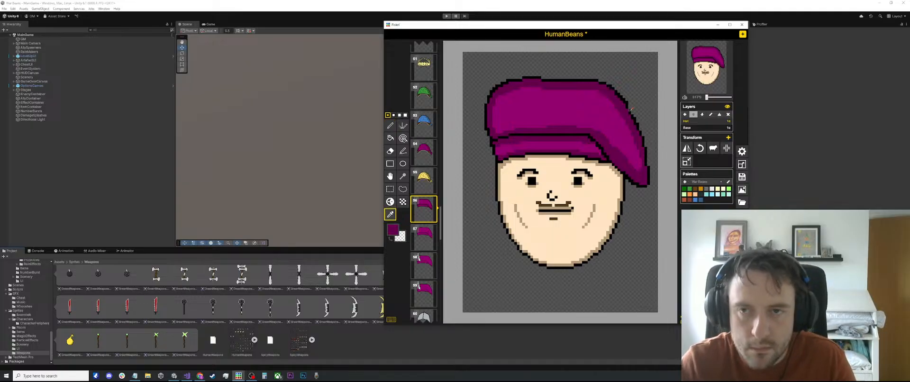
left_click(553, 158, "alt")
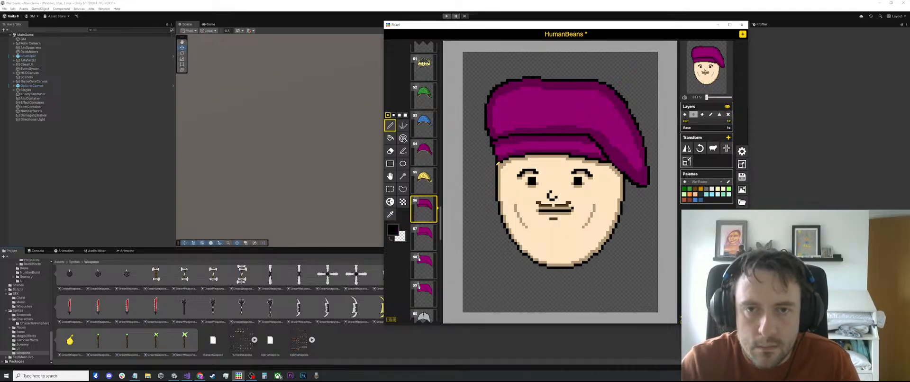
mouse_move(496, 163)
left_mouse_down()
mouse_move(479, 197)
mouse_move(489, 203)
mouse_move(474, 244)
mouse_move(496, 247)
mouse_move(516, 212)
left_mouse_up()
key("ctrl+z")
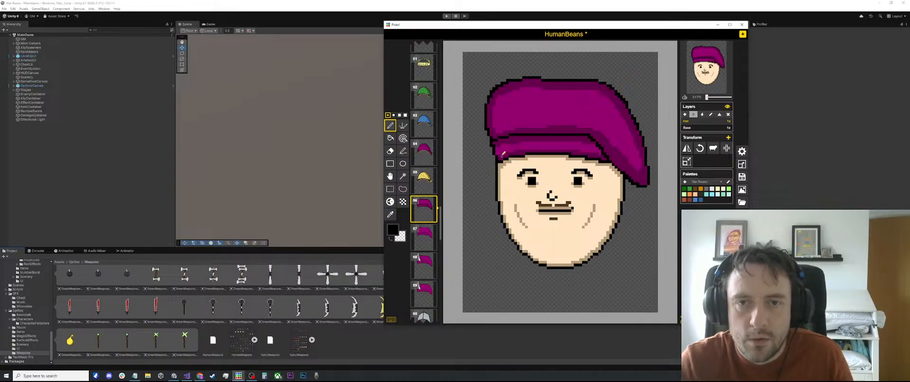
Select the beret's end opposite the drooping flap and shift it slightly outward to widen the hat
key("s")
left_click_drag(505, 88, 471, 175)
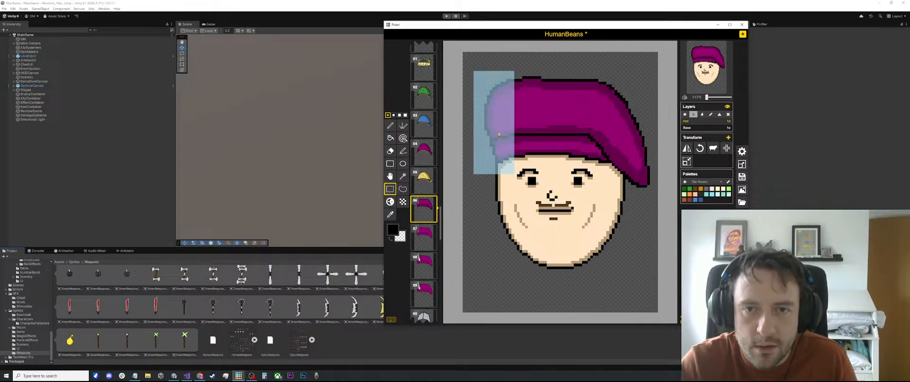
scroll(495, 122, "up", 1)
key("Delete")
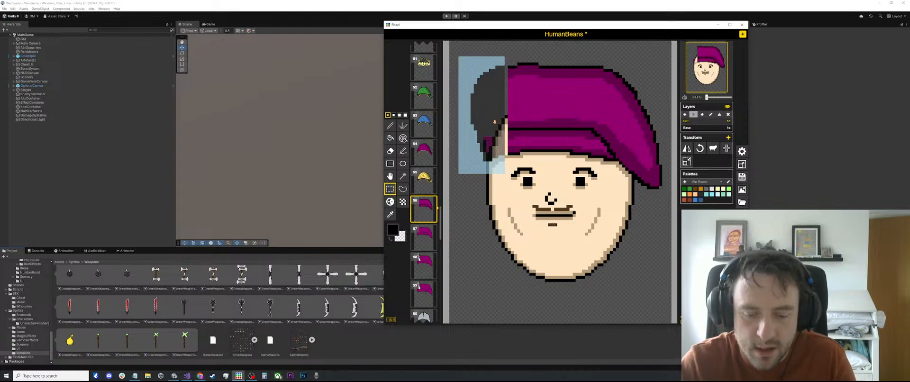
key("ctrl+z")
scroll(550, 97, "down", 1)
Bridge the beret's black outline across the vertical gap and fill the gap with the main purple
key("o")
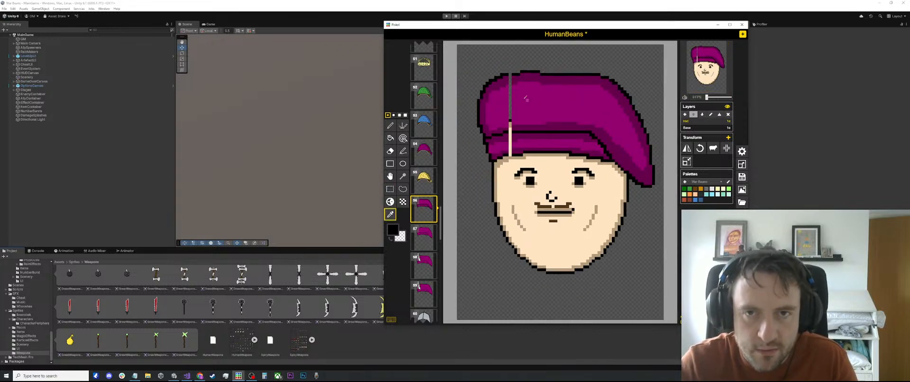
key("p")
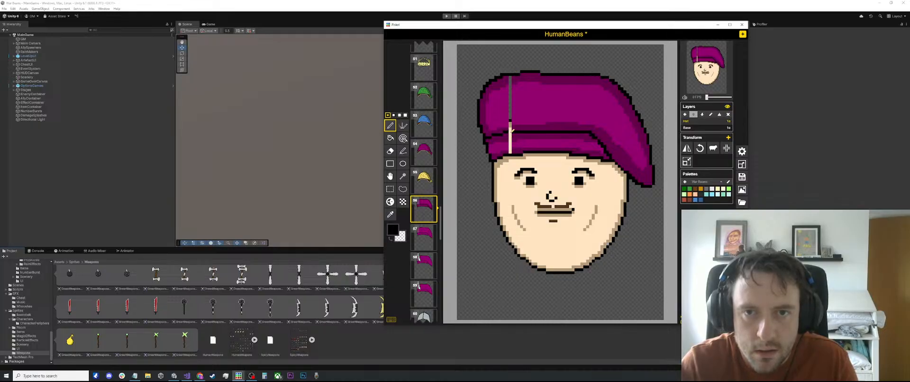
key("o")
left_click(525, 101)
key("b")
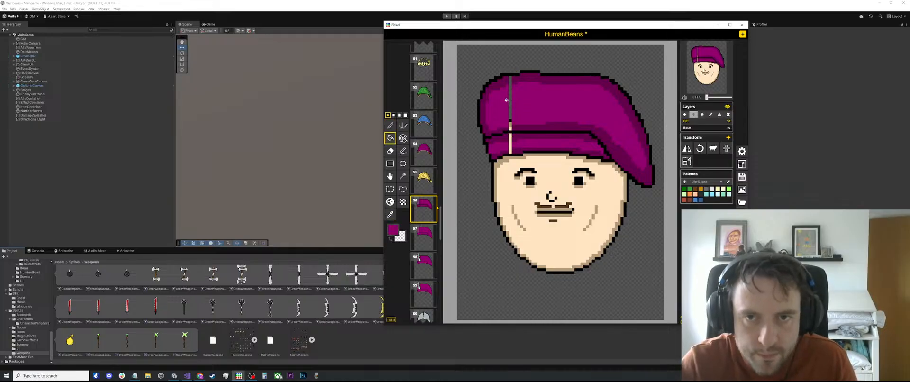
left_click(509, 102)
left_click(510, 142)
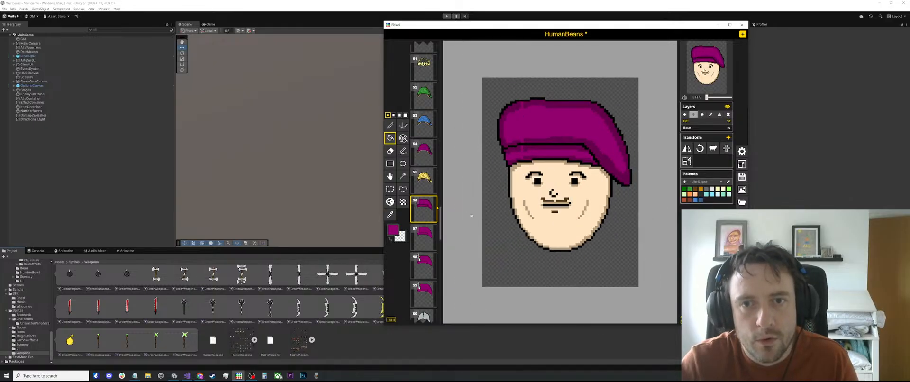
Continue the dark purple shading bands of the crown and brim across the patched strip of the beret
key("o")
scroll(520, 97, "up", 1)
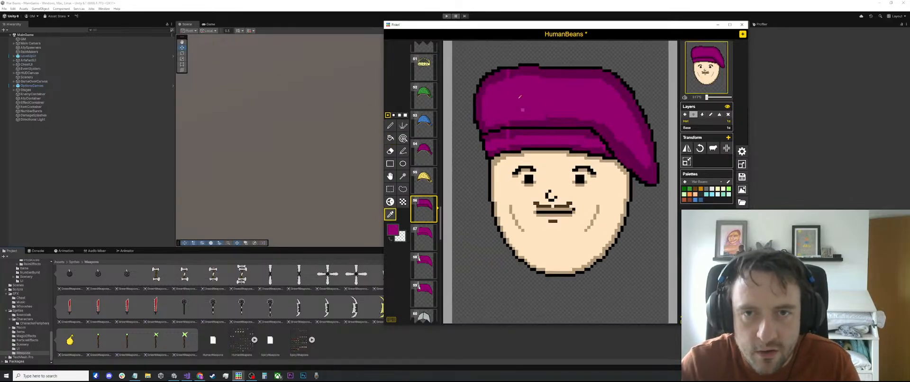
key("p")
left_click(508, 75, "alt")
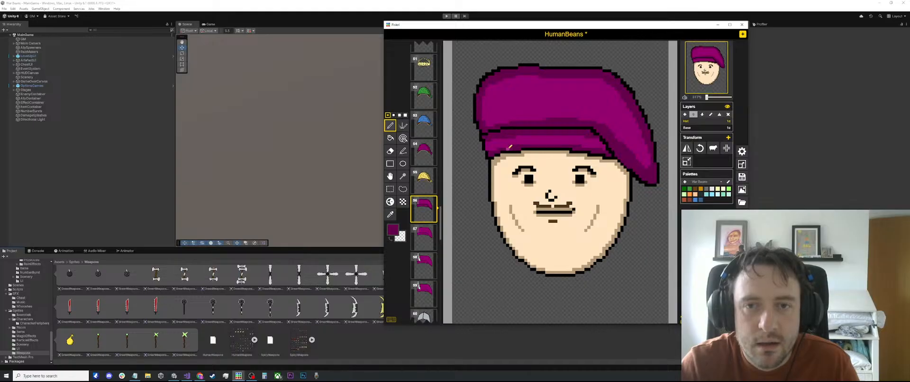
scroll(539, 142, "down", 2)
key("s")
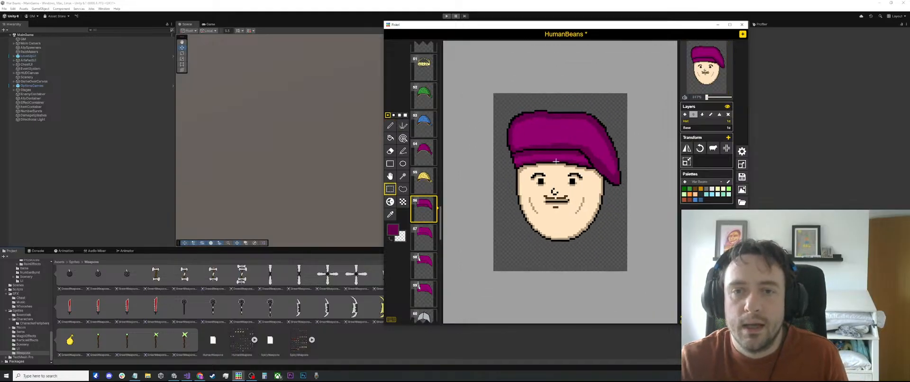
Outline in black a ragged lock of hair hanging from under the brim down the left side of the face
scroll(540, 172, "up", 1)
key("o")
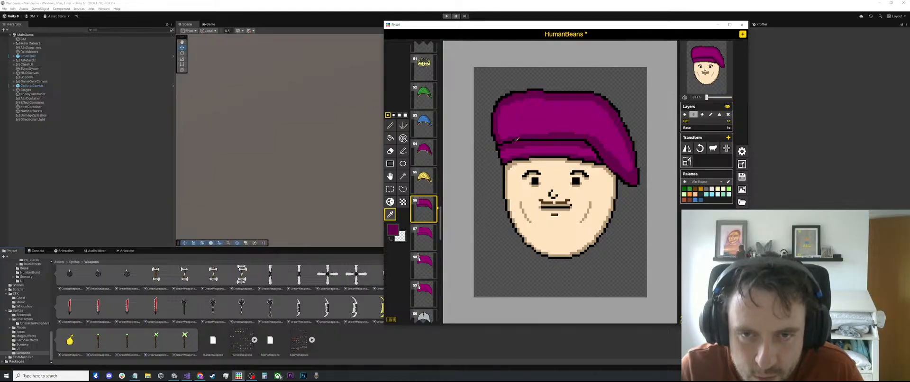
left_click(517, 138)
key("p")
scroll(560, 180, "up", 1)
mouse_move(497, 161)
left_mouse_down()
mouse_move(489, 227)
mouse_move(506, 209)
left_mouse_up()
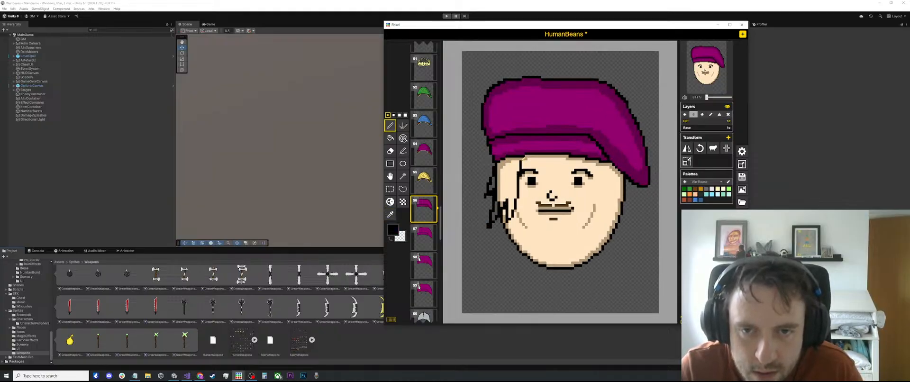
key("ctrl+z")
mouse_move(503, 165)
left_mouse_down()
mouse_move(494, 165)
mouse_move(479, 201)
mouse_move(493, 218)
mouse_move(489, 256)
mouse_move(523, 156)
left_mouse_up()
key("ctrl+z")
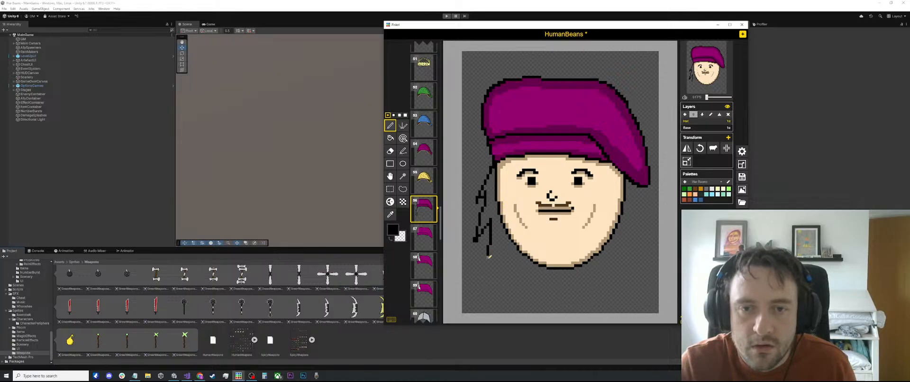
left_click_drag(489, 270, 518, 161)
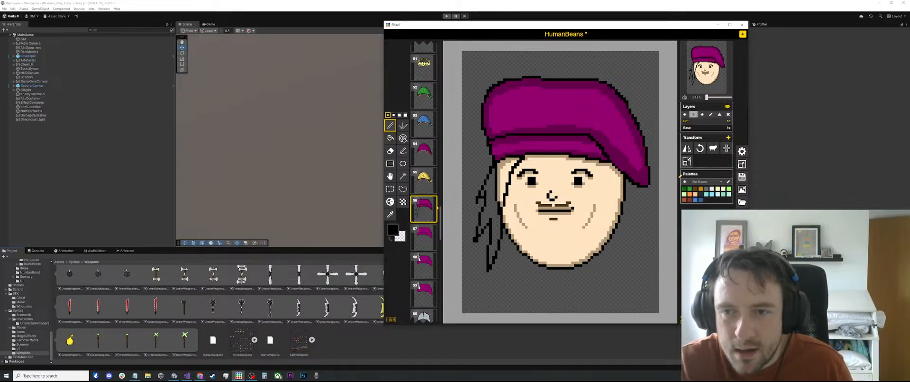
Fill the outlined lock of hair with pale yellow from the palette
left_click(717, 189)
key("b")
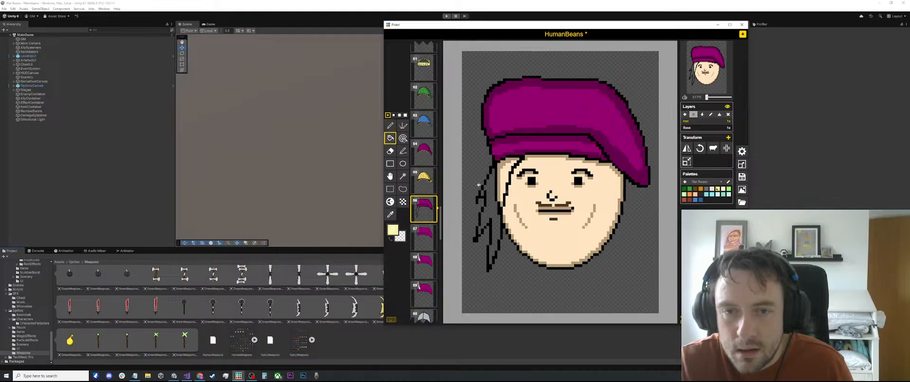
left_click(489, 183)
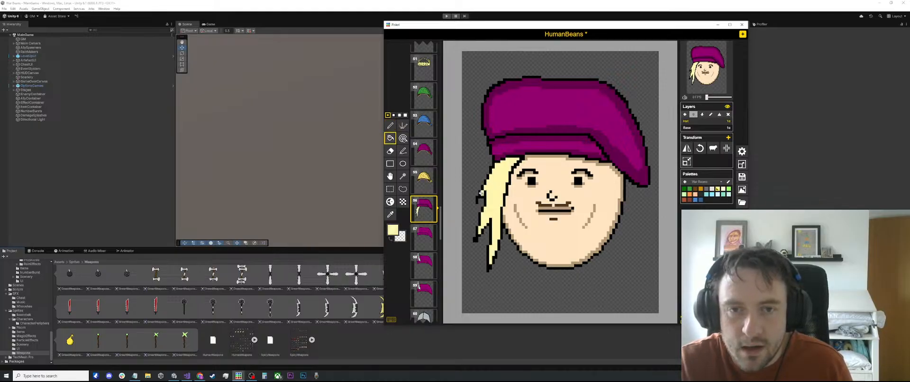
Clean up the lock's outer edge by erasing stray outline pixels and redrawing black and pale yellow ones
scroll(480, 193, "up", 1)
key("o")
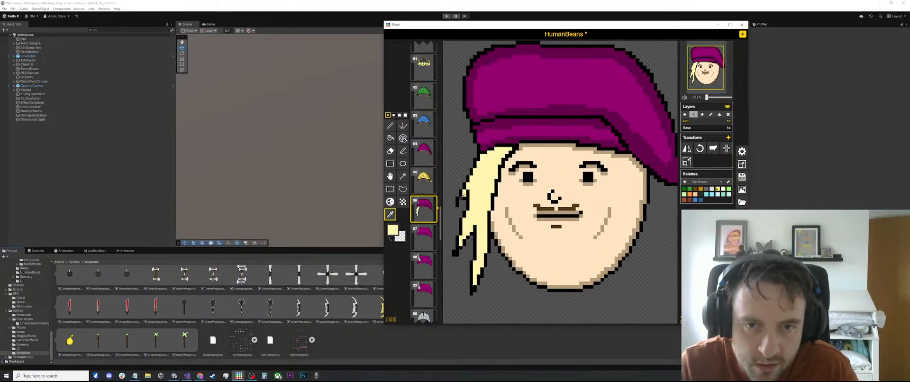
left_click(460, 198)
key("e")
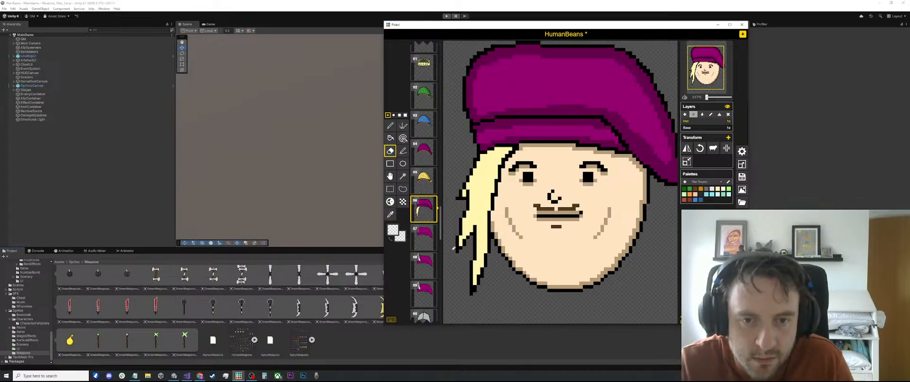
key("o")
left_click(462, 193)
key("p")
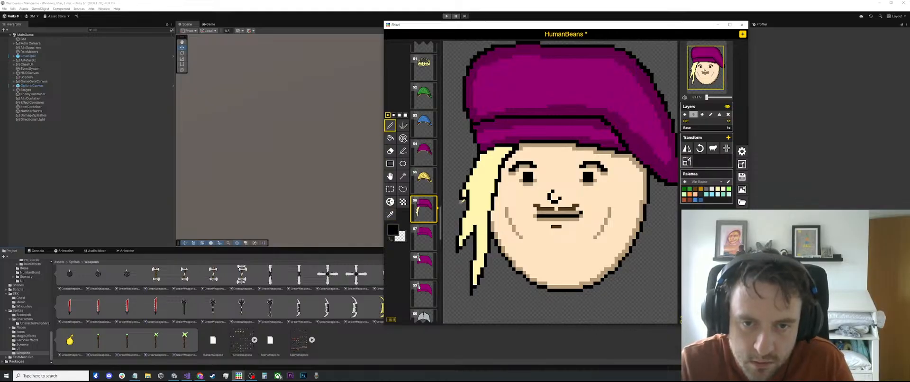
key("o")
left_click(472, 188)
key("p")
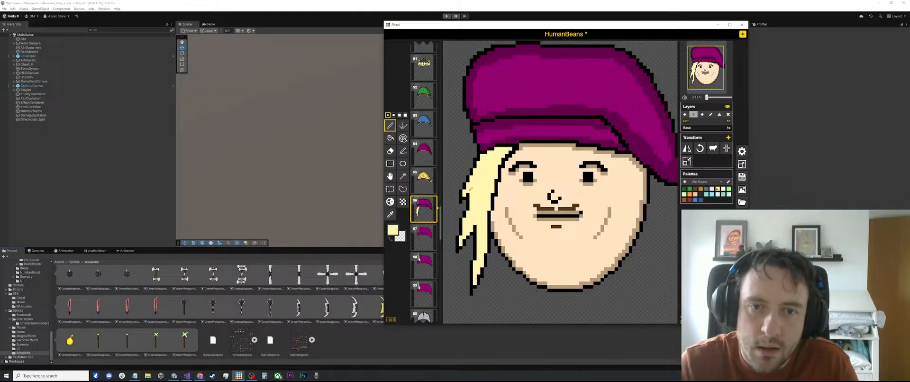
Draw a jagged black outline for the hair tips from the bottom of the lock across to the jaw
scroll(495, 190, "down", 1)
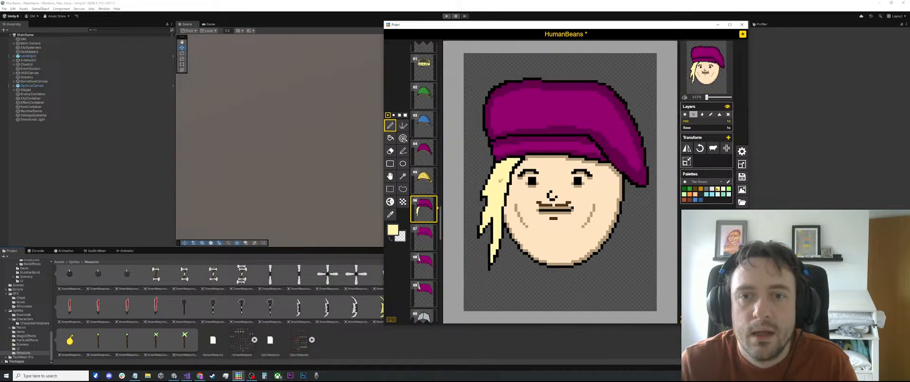
key("o")
left_click(503, 243)
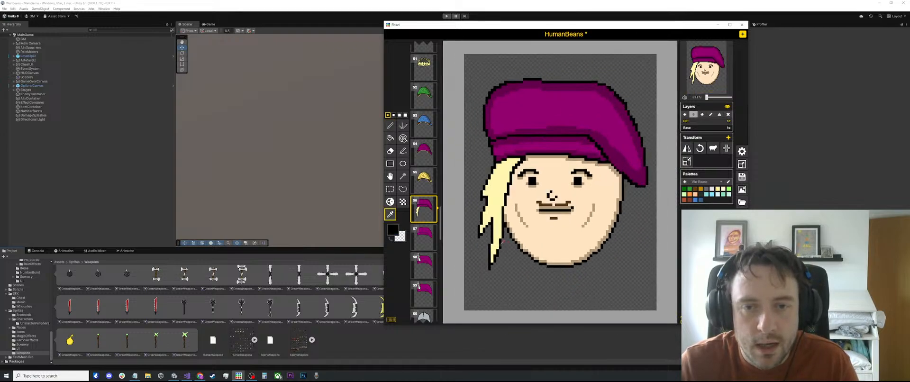
key("p")
mouse_move(502, 250)
left_mouse_down()
mouse_move(509, 268)
mouse_move(534, 260)
mouse_move(507, 270)
mouse_move(537, 262)
left_mouse_up()
key("ctrl+z")
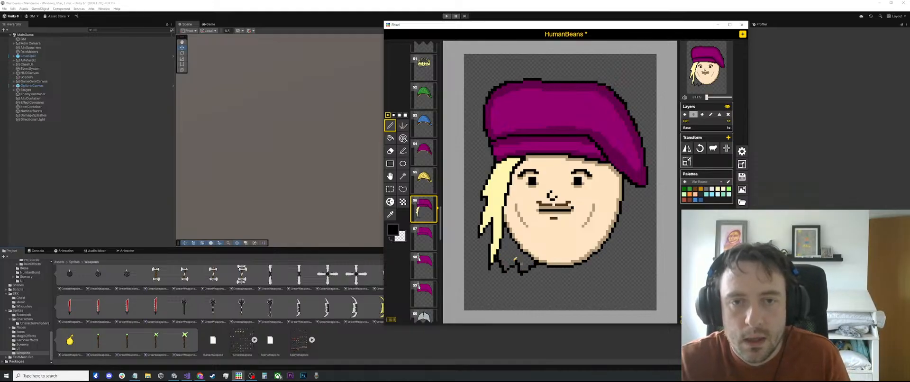
Sample the brown hair colour from frame 55 and recolour the pale yellow lock in frame 56 with it
left_click(425, 180)
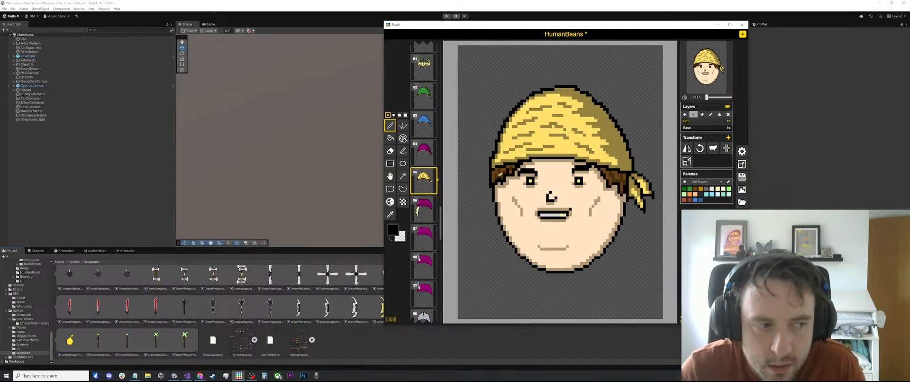
key("o")
left_click(495, 168)
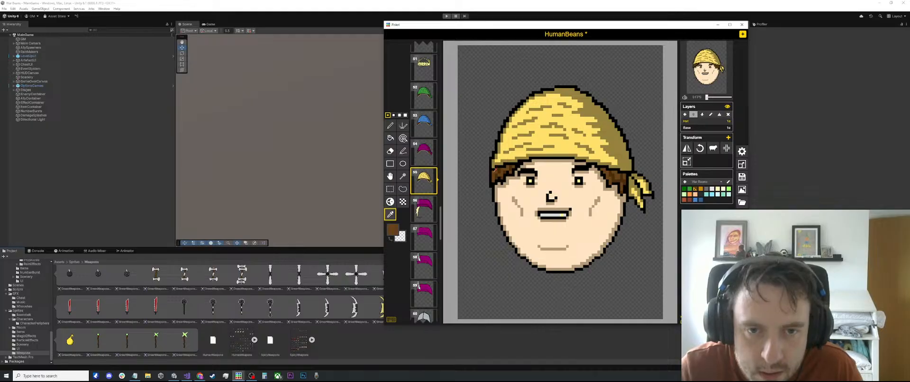
left_click(429, 216)
key("a")
left_click(495, 173)
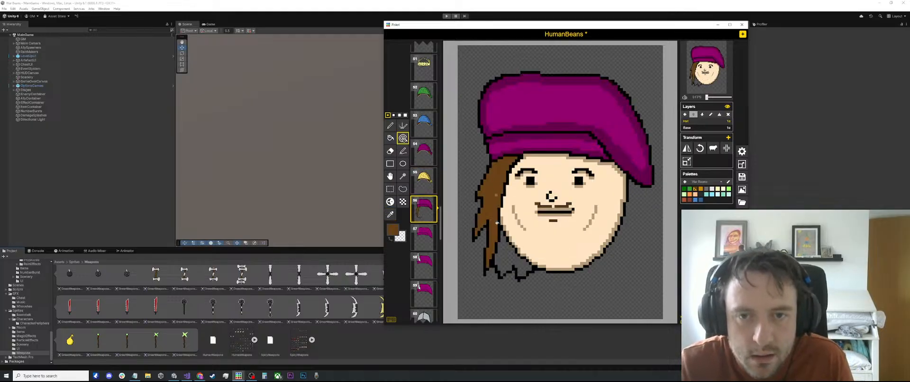
Draw a brown edge along the jaw inside the hair-tip outline and fill the enclosed tips with the same brown
left_click(506, 248)
key("ctrl+z")
key("p")
scroll(506, 247, "up", 2)
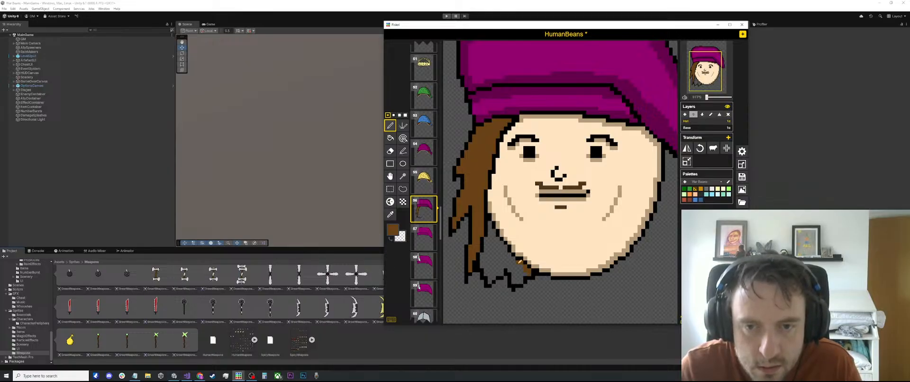
left_click_drag(520, 261, 490, 219)
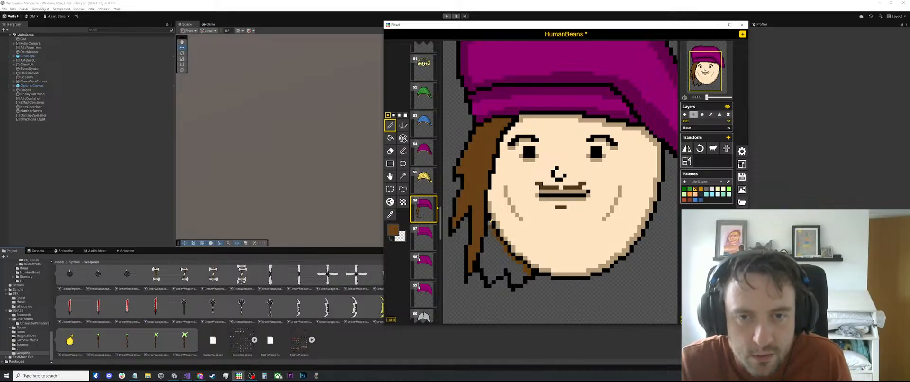
key("b")
left_click(488, 234)
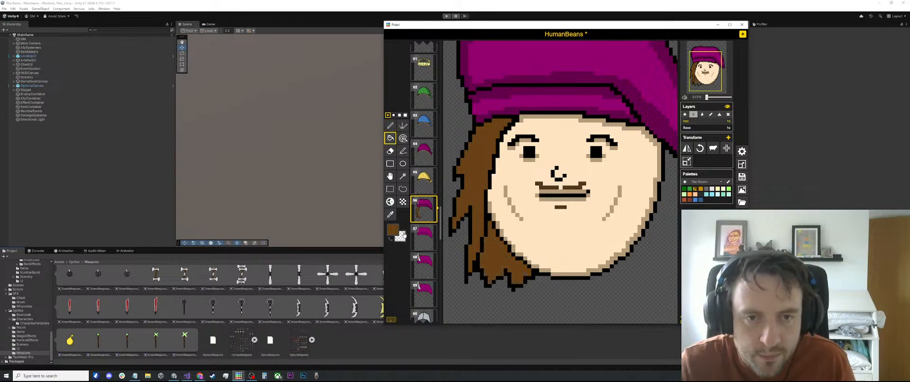
Darken the brown drawing colour slightly and fill the hair tips under the jaw with it
scroll(424, 190, "down", 3)
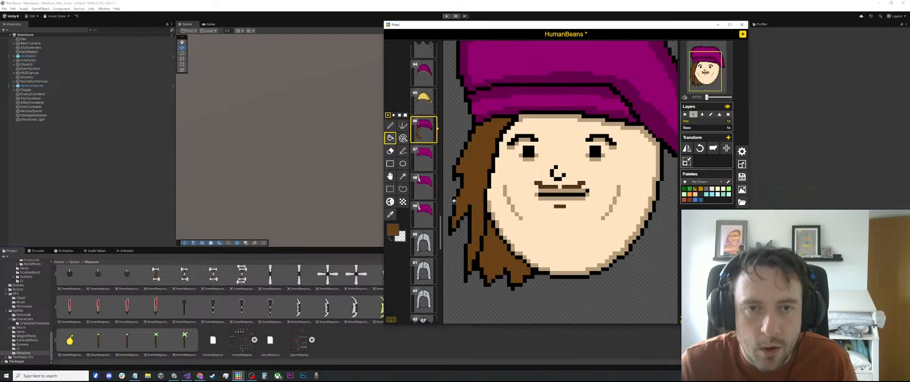
left_click(389, 235)
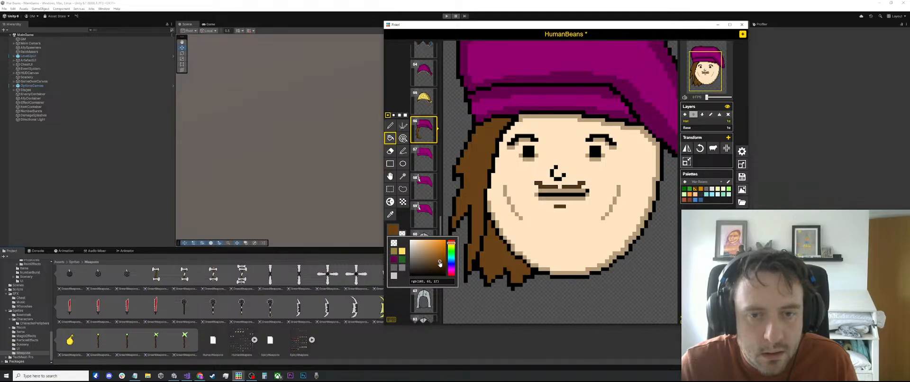
left_click_drag(440, 264, 439, 267)
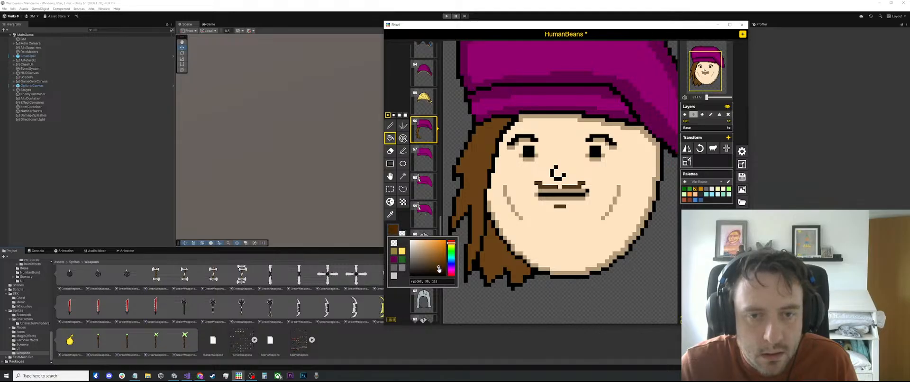
left_click(497, 256)
scroll(493, 248, "down", 4)
Add dark brown shading strands along the brown lock, from under the beret down to its tips
key("p")
scroll(484, 235, "up", 3)
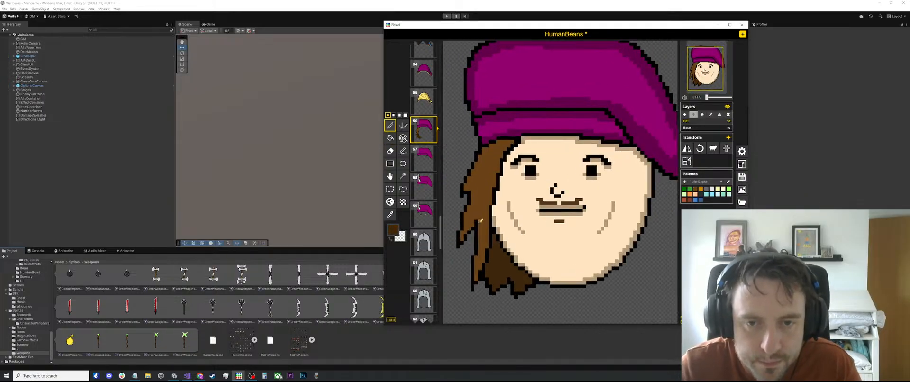
left_click_drag(475, 223, 484, 197)
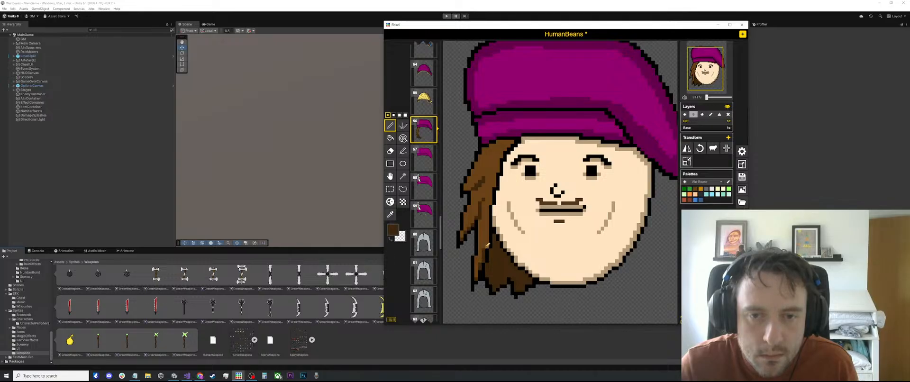
key("l")
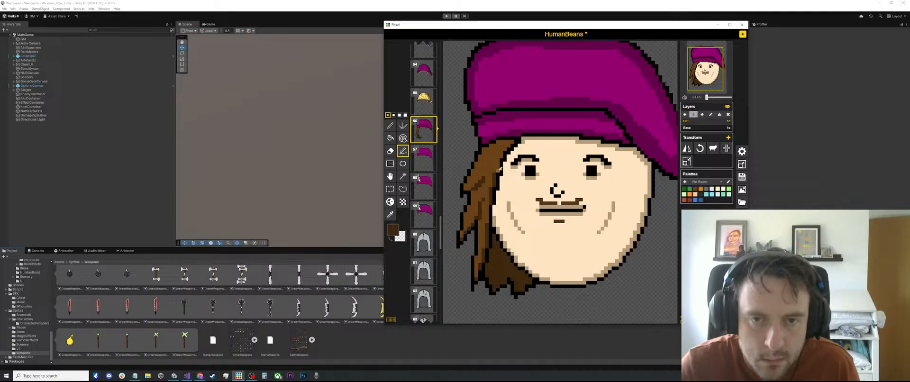
scroll(503, 153, "up", 1)
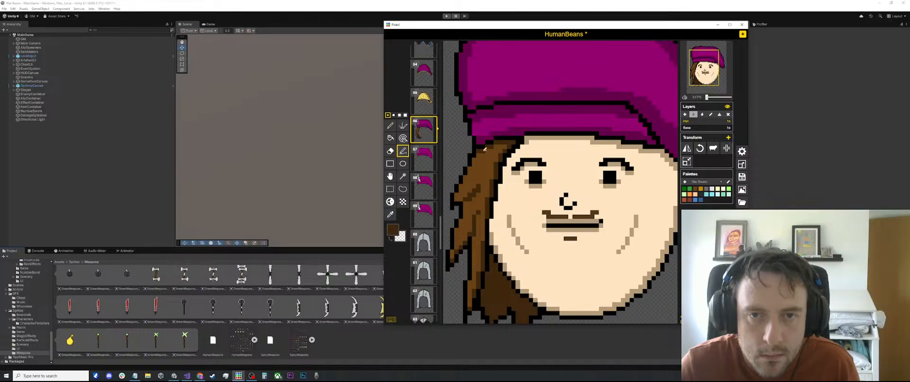
scroll(505, 147, "down", 5)
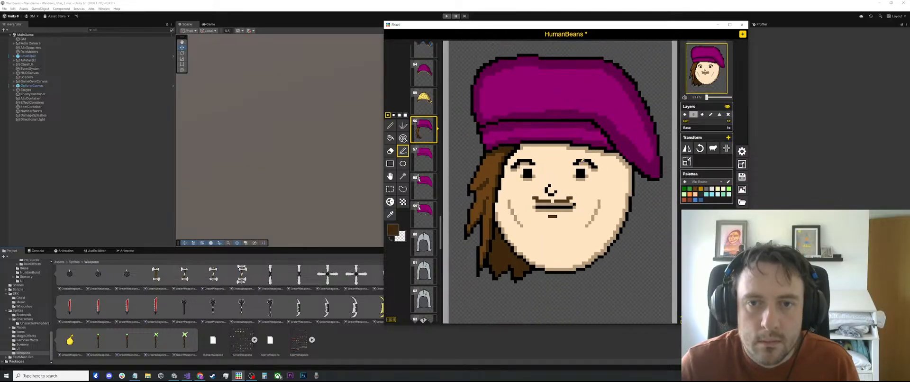
scroll(584, 193, "up", 7)
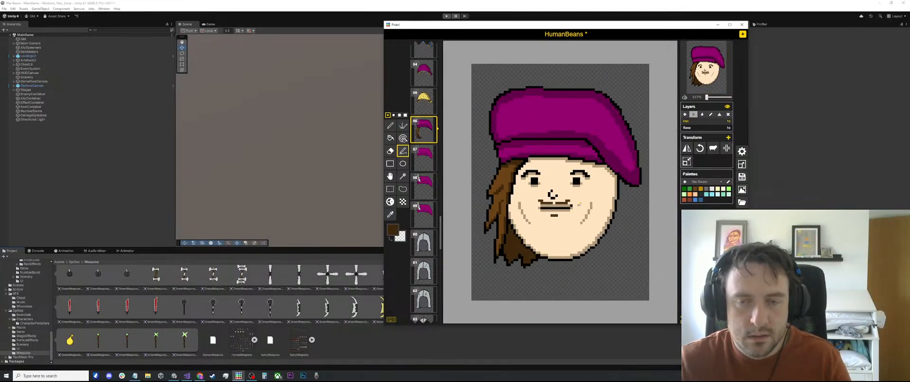
Sample the black outline colour and draw a second lock's inner edge from the beret brim down the opposite cheek to the jaw
key("p")
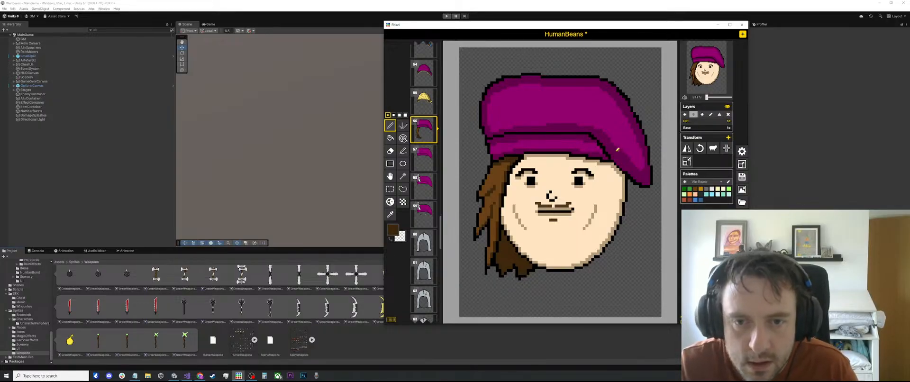
key("o")
left_click(607, 150)
key("p")
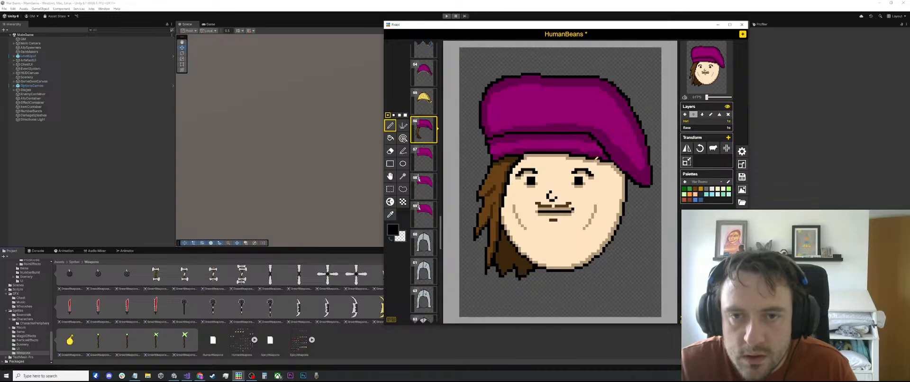
left_click_drag(596, 159, 614, 229)
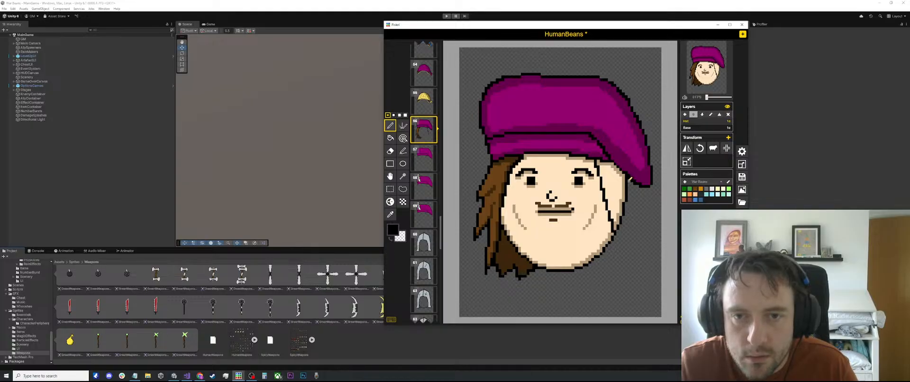
Try outlining the second lock's jagged outer strands in black and trimming its lower tip, and undo the outline
left_click_drag(631, 179, 642, 232)
key("ctrl+z")
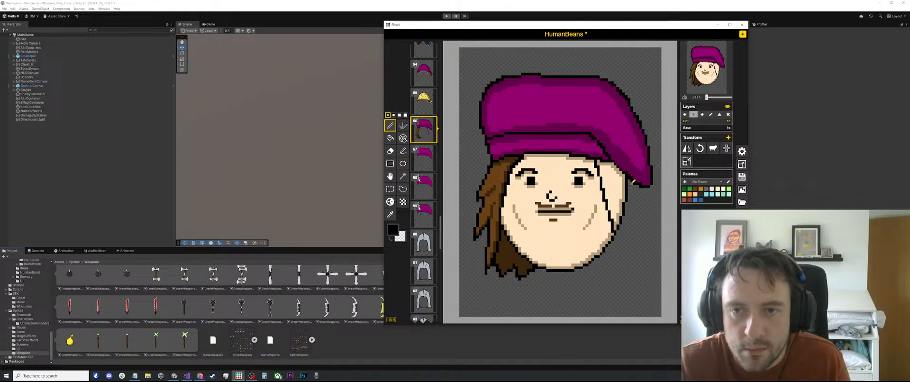
mouse_move(631, 192)
left_mouse_down()
mouse_move(638, 280)
mouse_move(613, 228)
left_mouse_up()
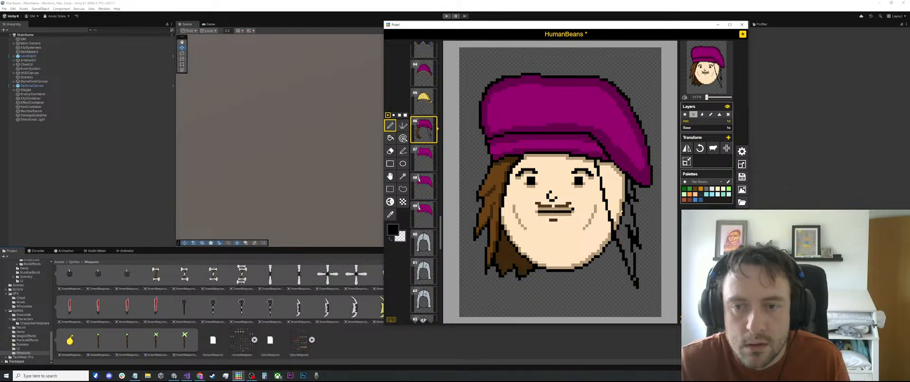
key("s")
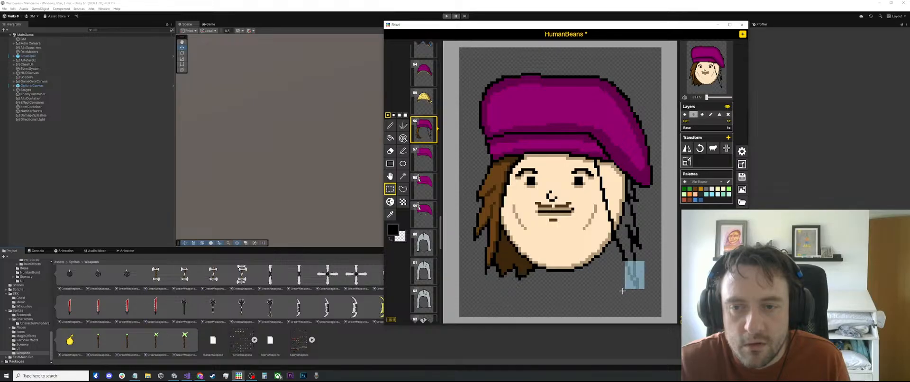
left_click_drag(644, 260, 613, 303)
left_click(642, 258)
scroll(638, 236, "up", 2)
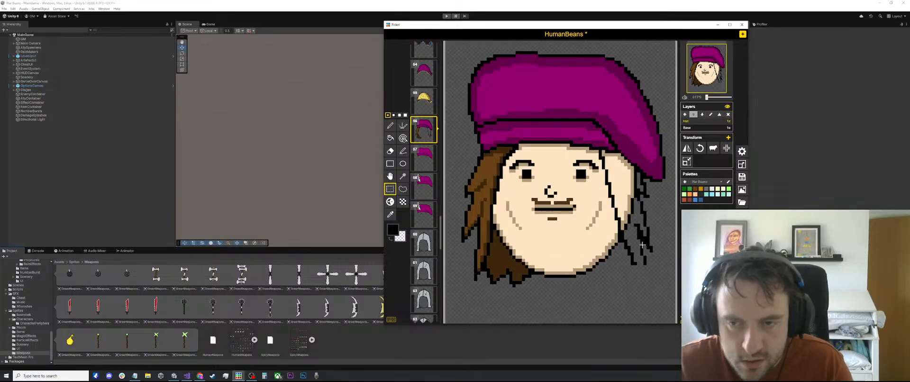
key("o")
key("p")
left_click_drag(641, 241, 635, 274)
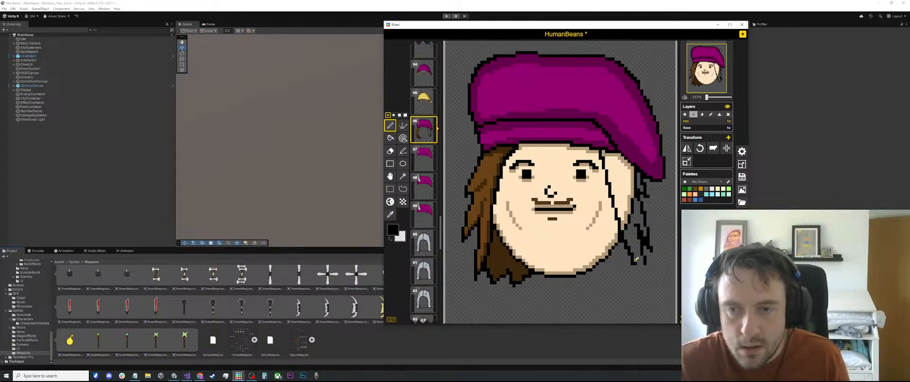
key("ctrl+z")
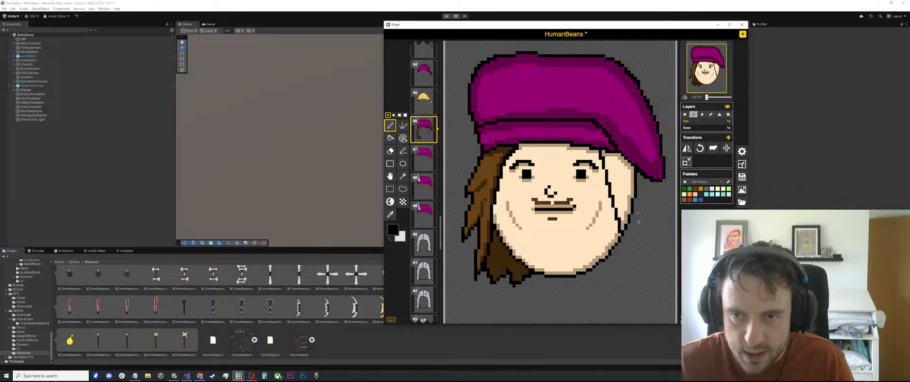
Resample the black outline colour and redraw the second lock's jagged outer strands from under the beret to the jaw
key("o")
left_click(637, 188)
key("p")
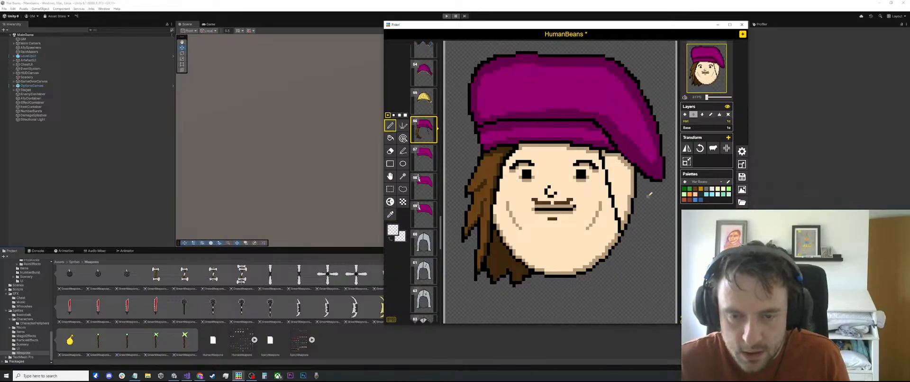
key("o")
left_click(646, 178)
key("p")
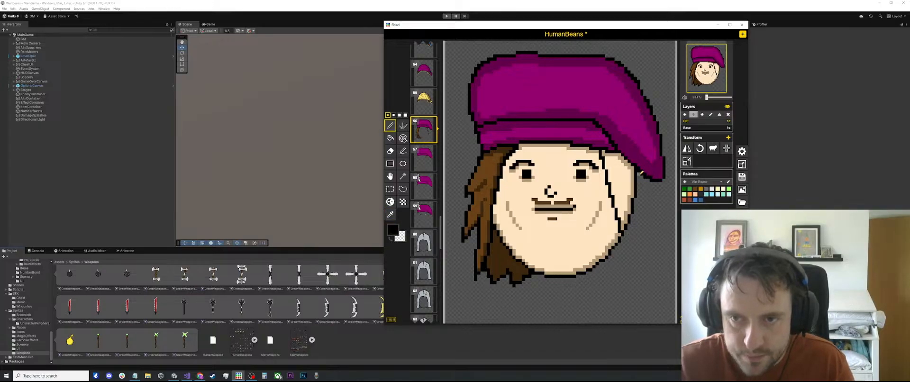
left_click_drag(642, 173, 650, 207)
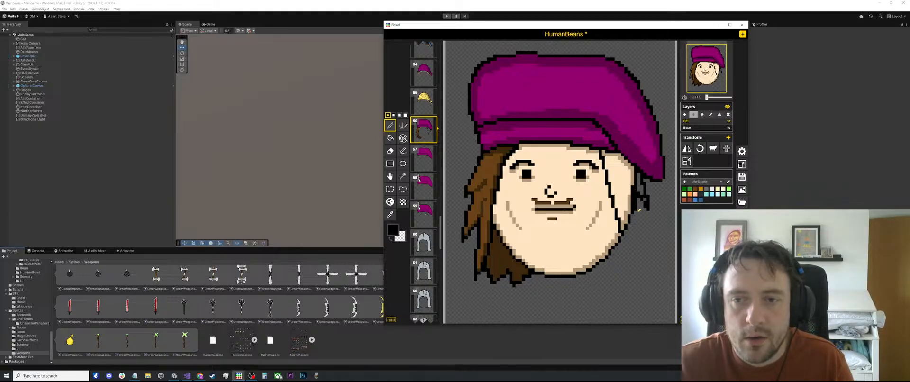
mouse_move(642, 202)
left_mouse_down()
mouse_move(644, 243)
mouse_move(631, 213)
mouse_move(638, 272)
mouse_move(625, 236)
left_mouse_up()
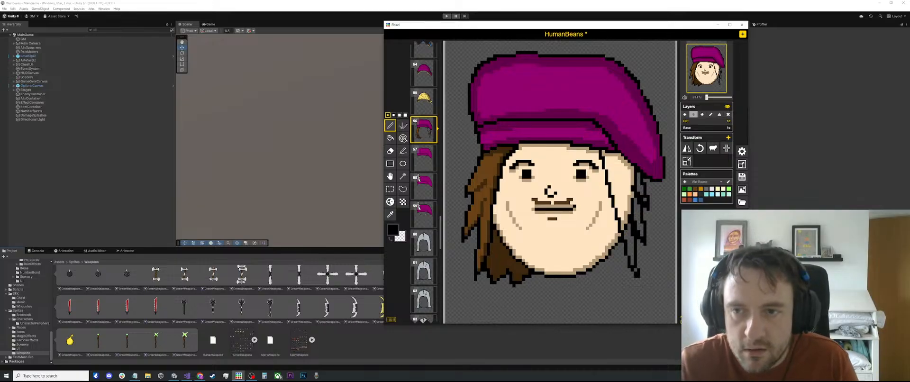
Fill the second lock with the palette's brown, undoing the fill that spills over the background and closing the outline gap first
left_click(695, 189)
key("b")
left_click(631, 209)
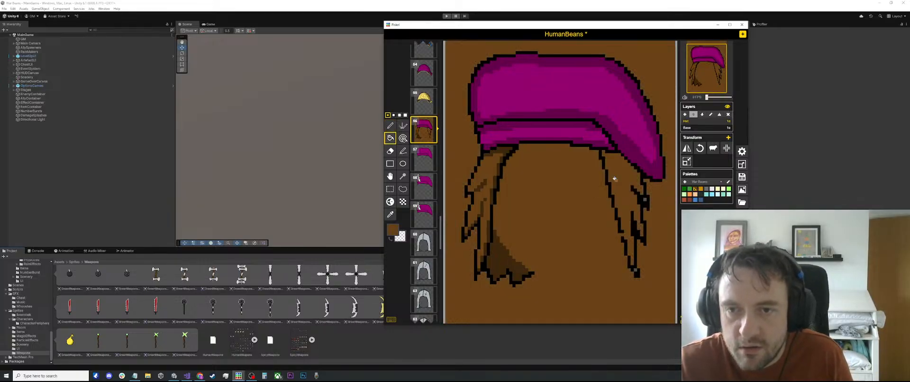
key("ctrl+z")
scroll(633, 229, "up", 1)
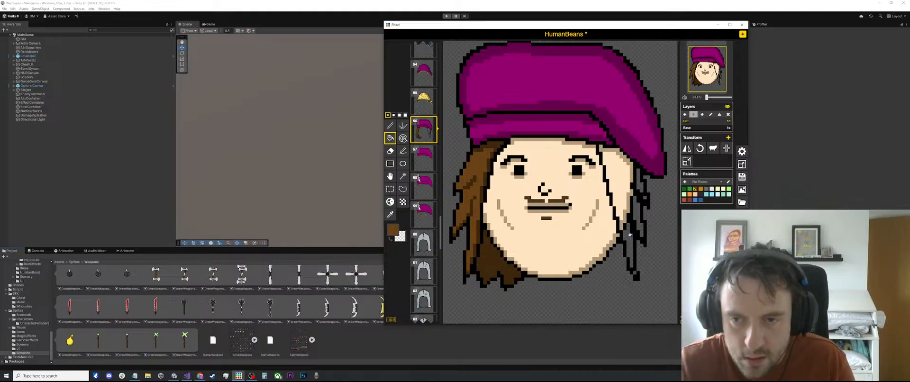
key("p")
key("b")
left_click(625, 232)
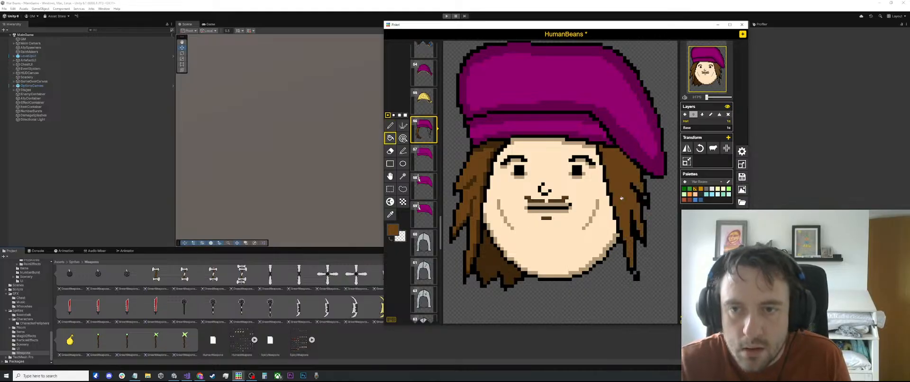
Touch up the second lock's outer edge just below the beret with sampled outline pixels
scroll(647, 201, "up", 1)
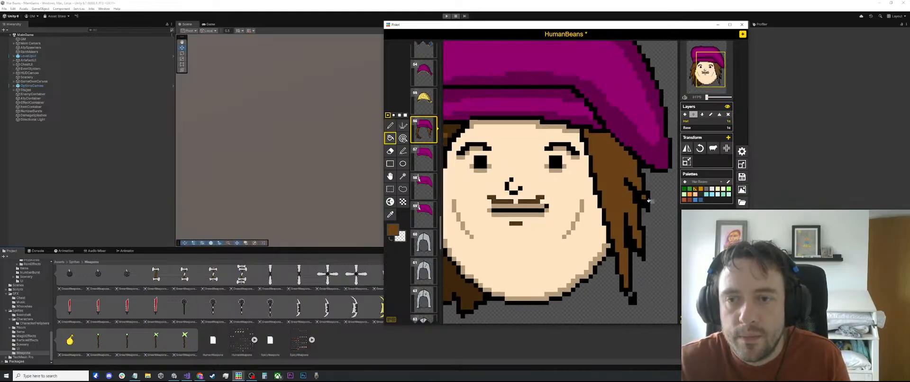
key("e")
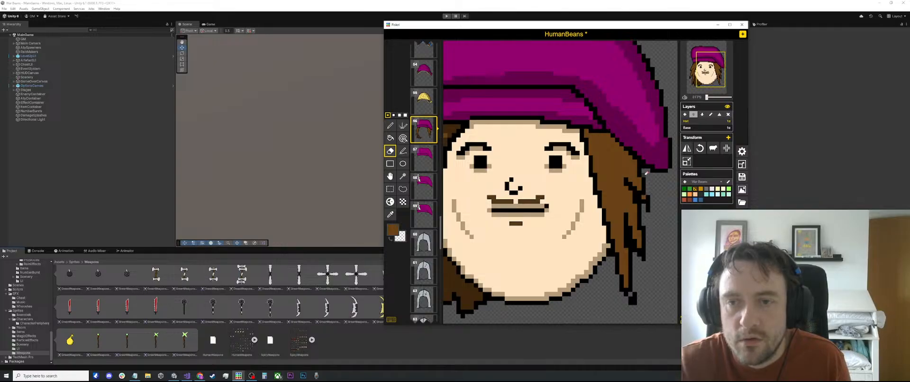
key("o")
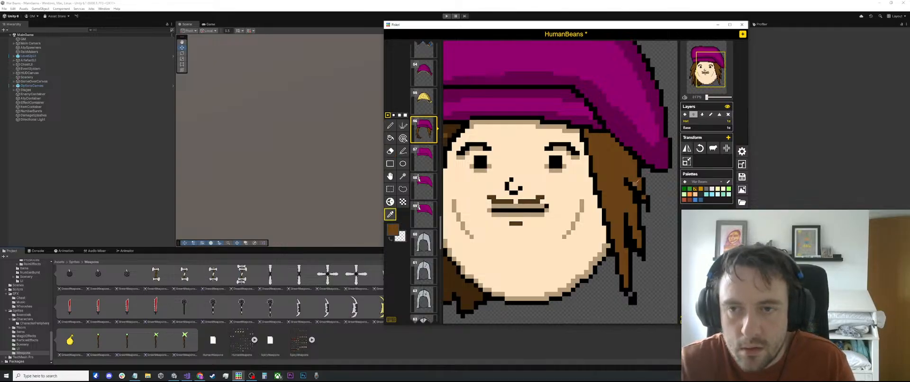
key("p")
left_click(644, 192)
key("o")
left_click(648, 197)
key("p")
left_click(647, 193)
key("o")
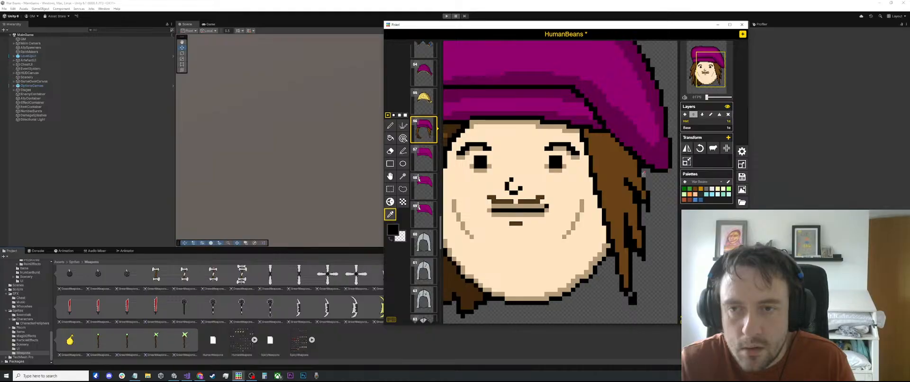
Erase the stray black outline pixels at the second lock's lower tip
key("e")
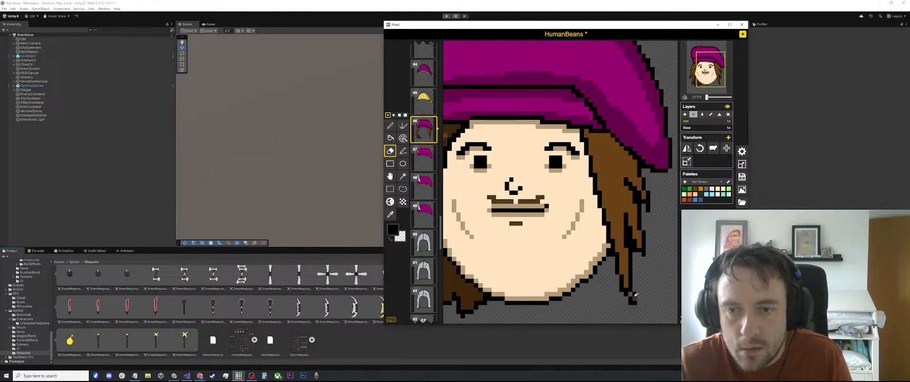
scroll(636, 279, "down", 2)
scroll(637, 259, "down", 1)
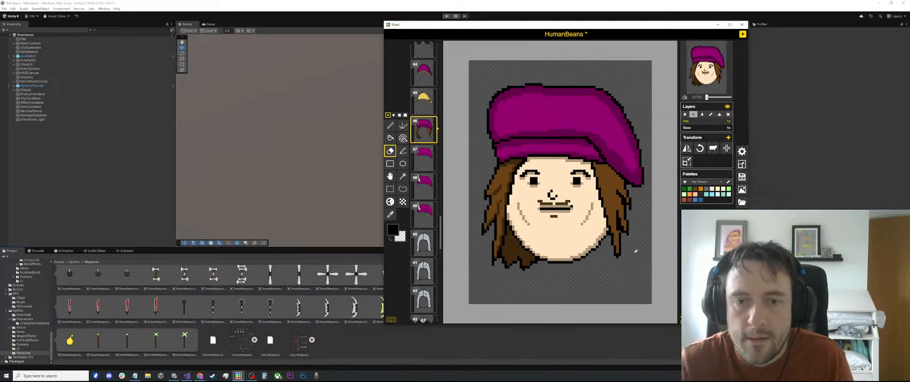
scroll(639, 230, "up", 2)
key("o")
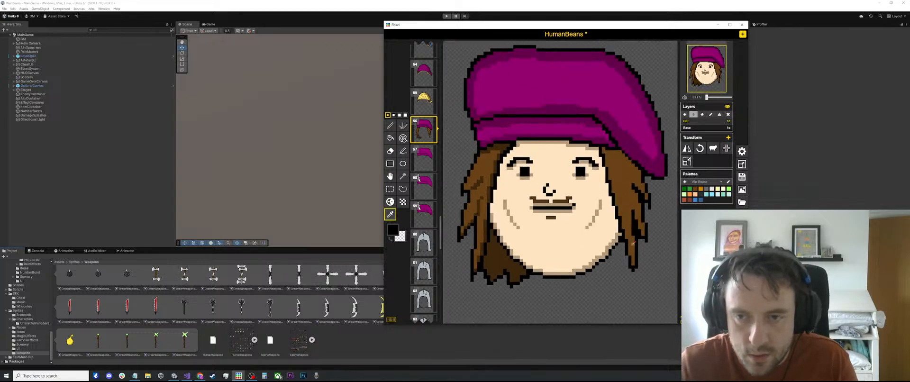
Outline a jagged black tuft of back hair below the jaw beside the second lock, undoing the first attempt and redrawing it smaller
key("p")
scroll(625, 263, "up", 2)
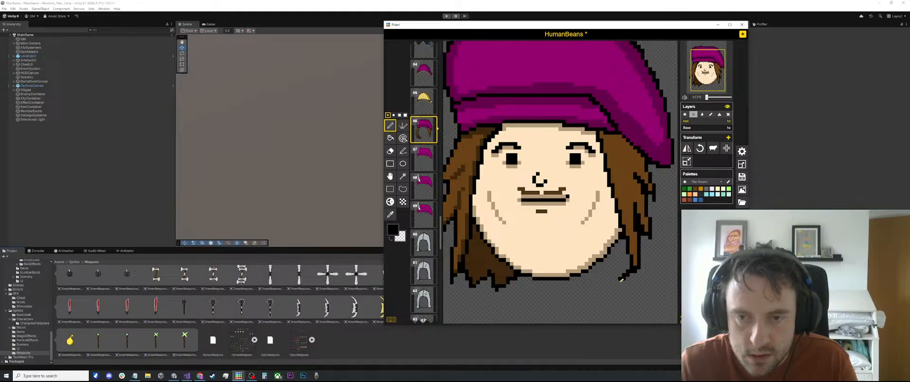
left_click_drag(612, 280, 587, 274)
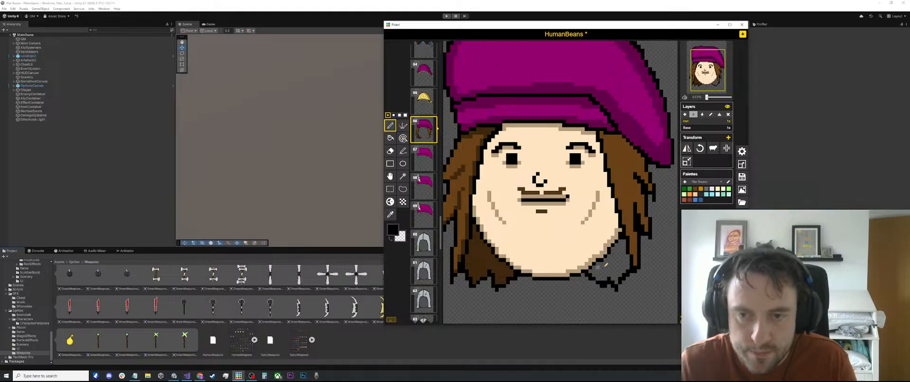
key("ctrl+z")
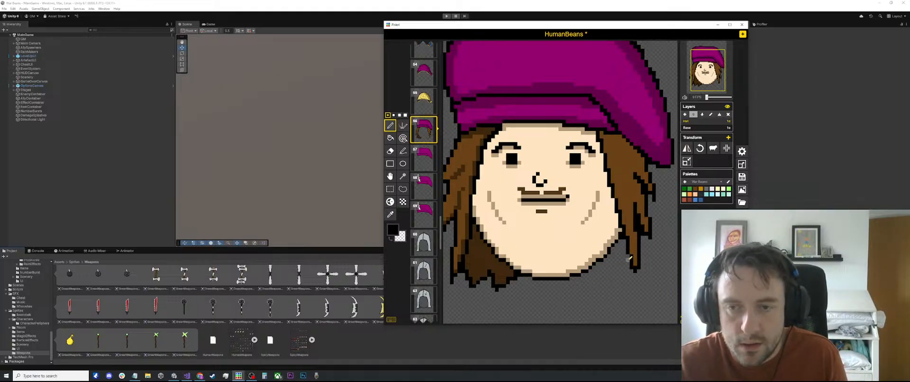
mouse_move(629, 259)
left_mouse_down()
mouse_move(615, 279)
mouse_move(589, 271)
left_mouse_up()
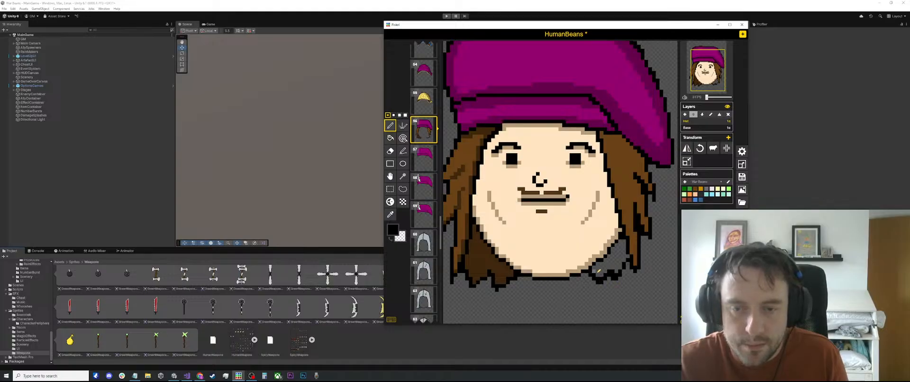
Fill the new tuft with brown sampled from the second lock, undoing the first fill and painting its inner edge along the jaw beforehand
key("o")
left_click(628, 225)
key("b")
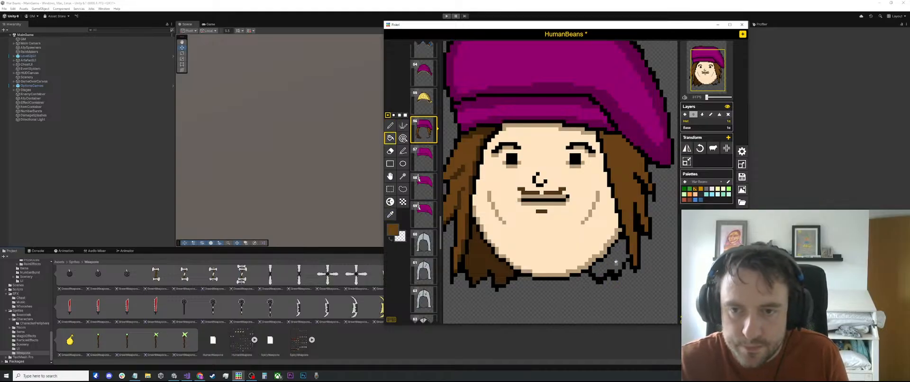
left_click(615, 256)
key("ctrl+z")
key("p")
scroll(607, 256, "up", 2)
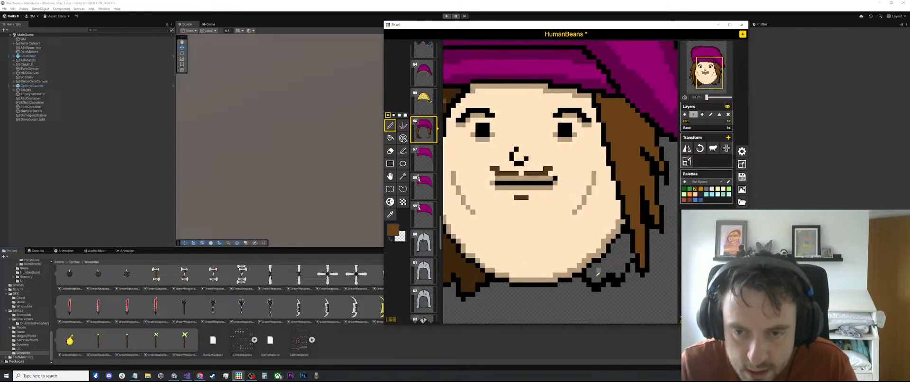
left_click_drag(590, 271, 615, 245)
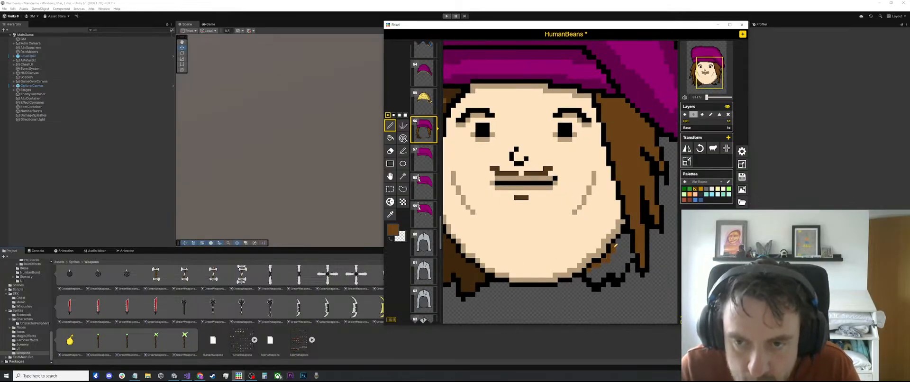
key("b")
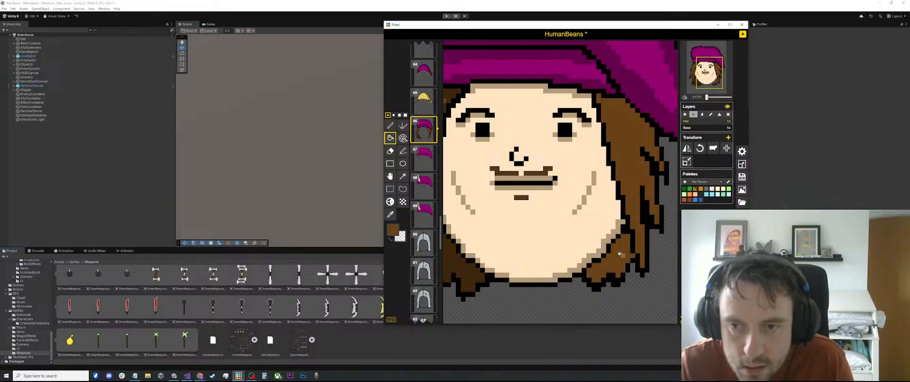
Refill the new tuft with the dark brown sampled from the matching back hair beneath the first lock
scroll(560, 269, "down", 1)
left_click(475, 265, "alt")
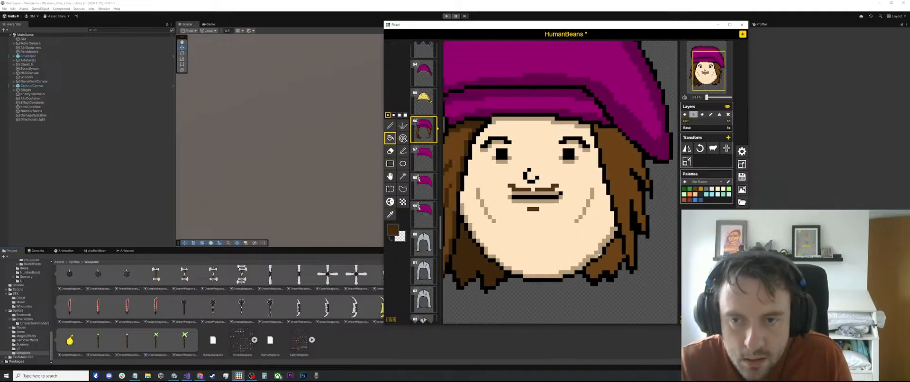
left_click(611, 252)
scroll(616, 237, "down", 2)
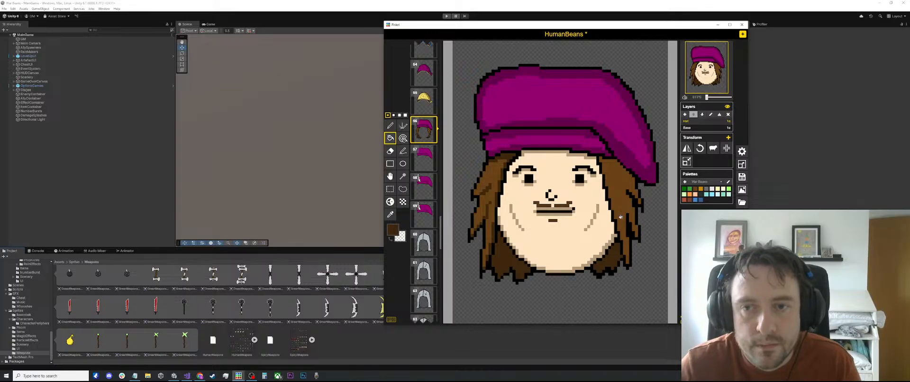
Sample the second lock's mid brown and paint over the black strand lines inside the lock
scroll(626, 223, "up", 2)
key("e")
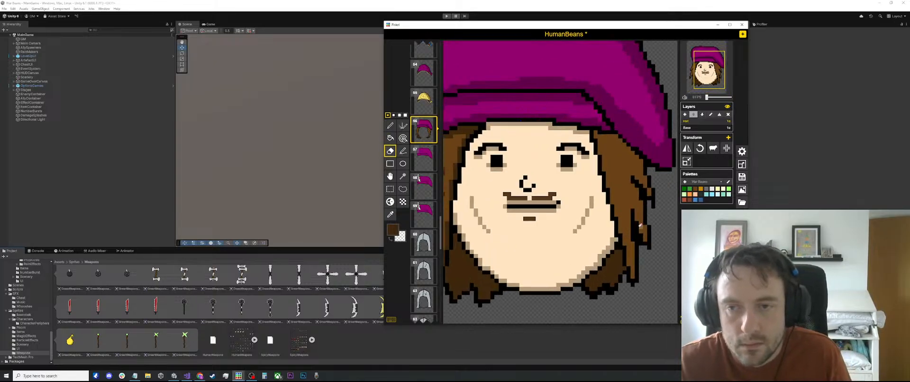
scroll(638, 226, "down", 2)
key("o")
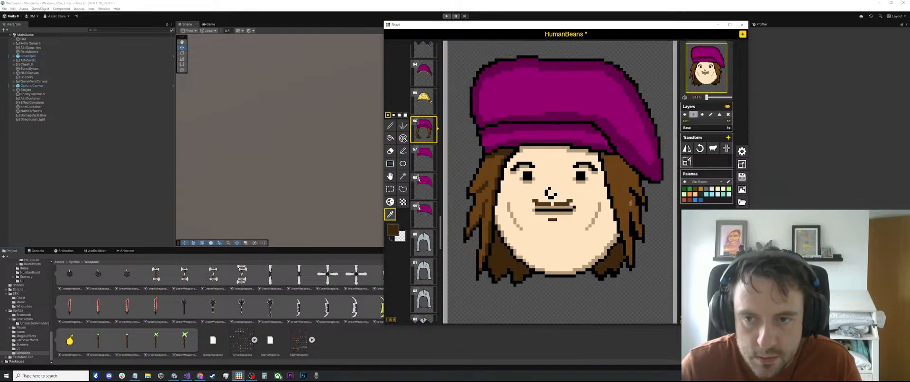
left_click(622, 204)
scroll(621, 204, "up", 1)
key("p")
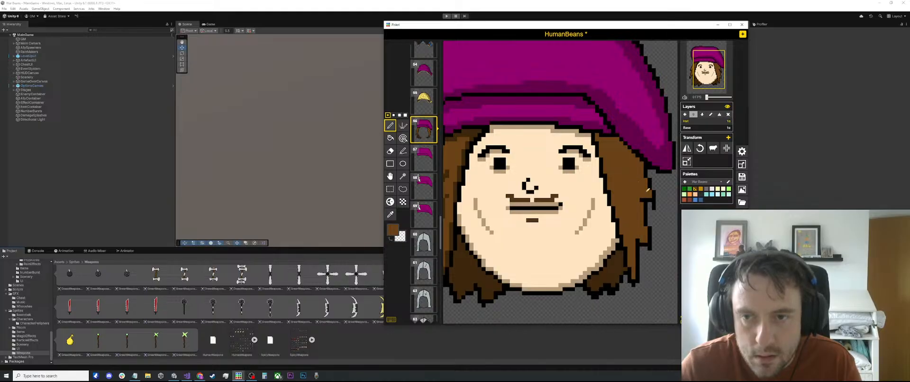
Draw dark brown shading strands inside the second lock, using the shade sampled from the first lock
scroll(642, 199, "down", 2)
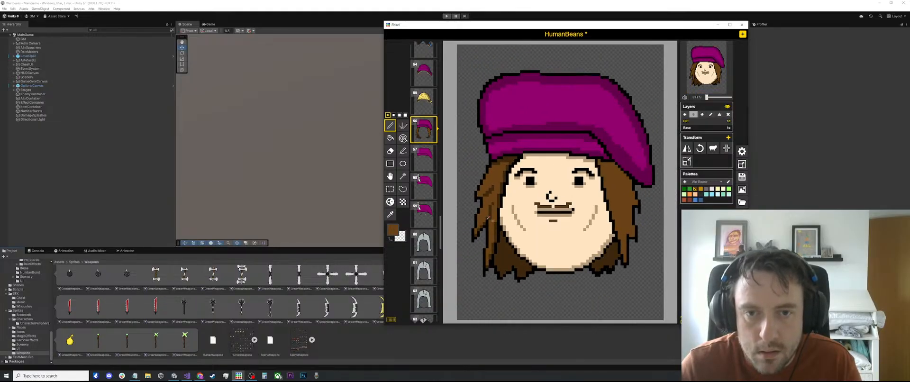
left_click(503, 180, "alt")
scroll(583, 211, "up", 1)
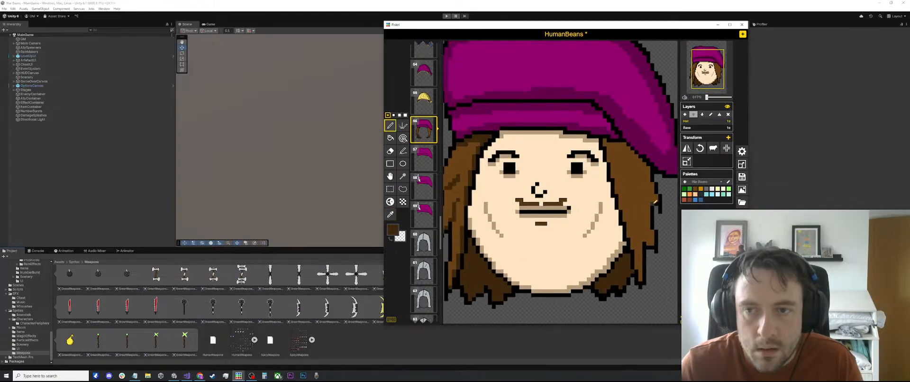
left_click_drag(656, 202, 631, 183)
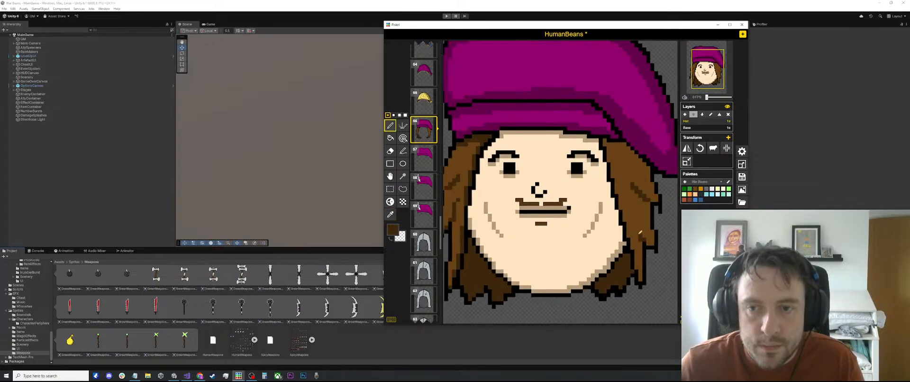
scroll(639, 232, "down", 1)
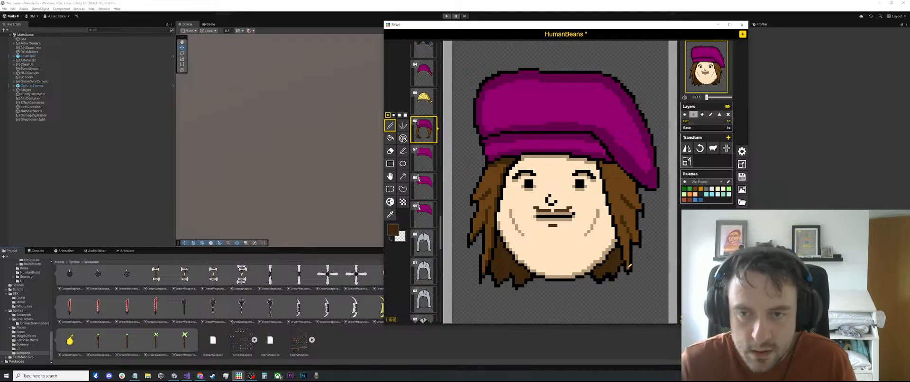
Shade the second lock with dark brown along its upper edge beneath the beret and beside the face outline
scroll(630, 267, "up", 1)
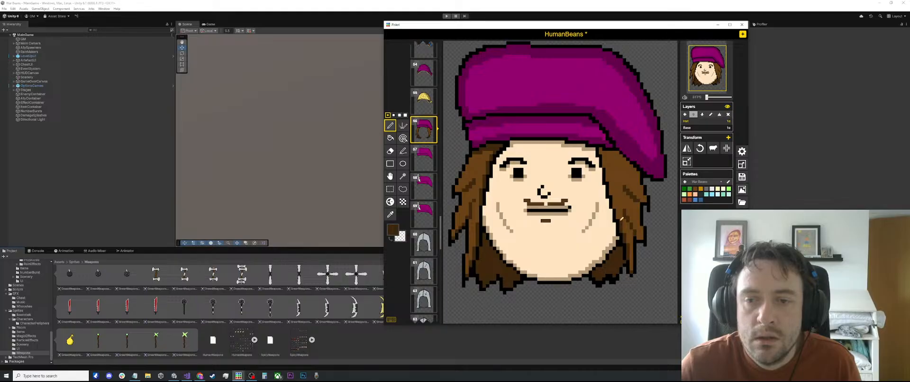
scroll(618, 212, "up", 1)
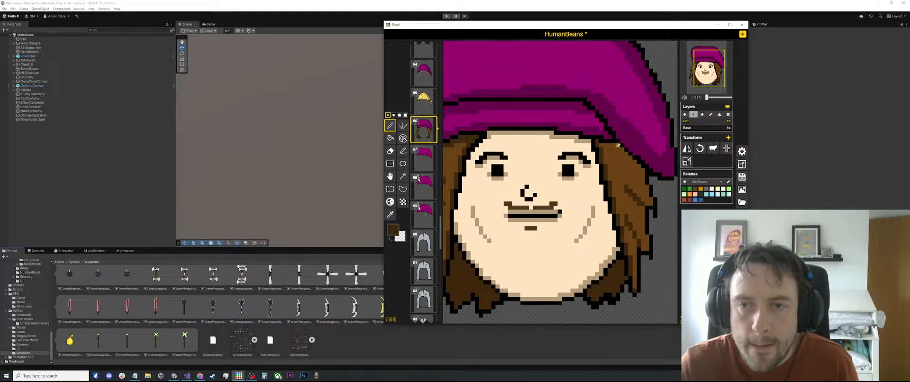
key("l")
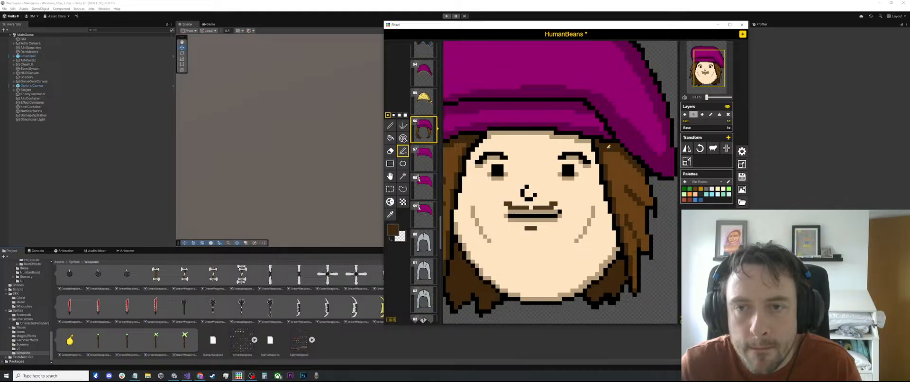
scroll(608, 147, "down", 2)
scroll(611, 189, "up", 3)
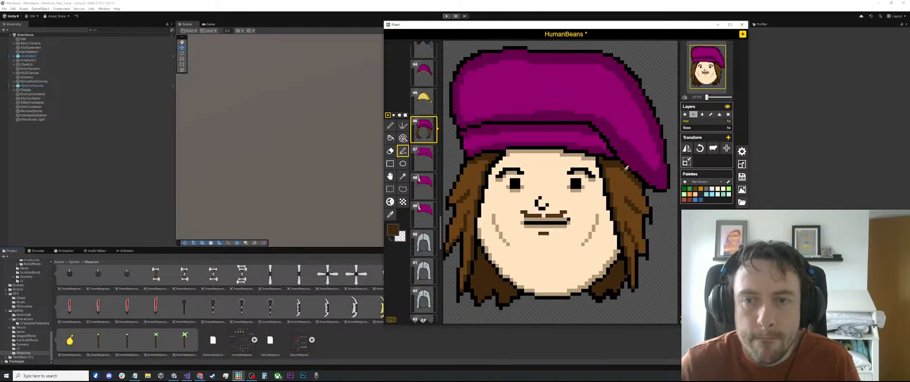
key("p")
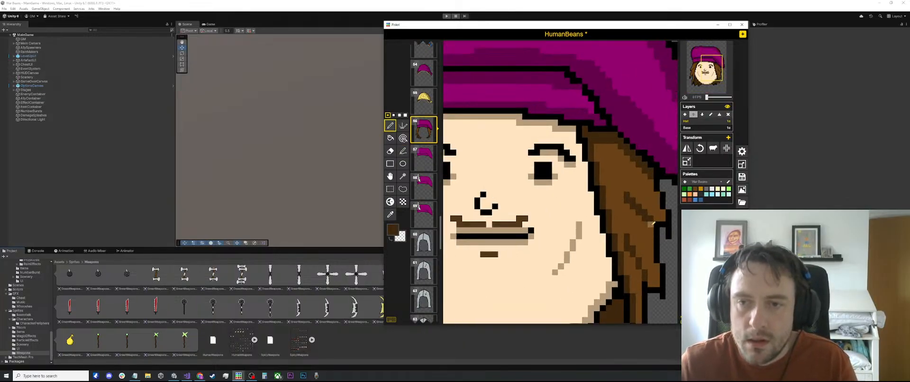
scroll(651, 227, "down", 3)
scroll(650, 226, "down", 1)
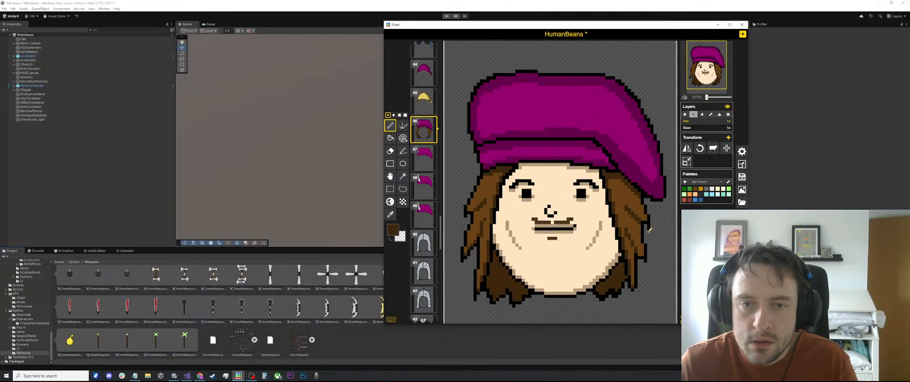
Erase the stray black outline pixels along the second lock's outer edge
scroll(649, 232, "up", 1)
scroll(647, 234, "down", 1)
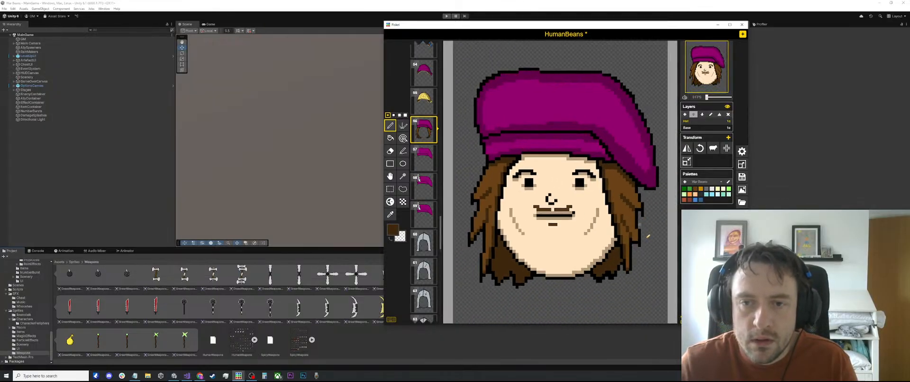
scroll(650, 233, "up", 2)
key("e")
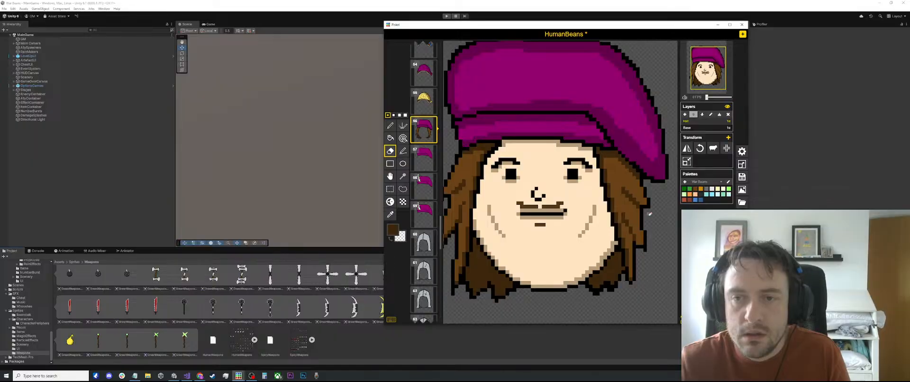
scroll(670, 206, "down", 1)
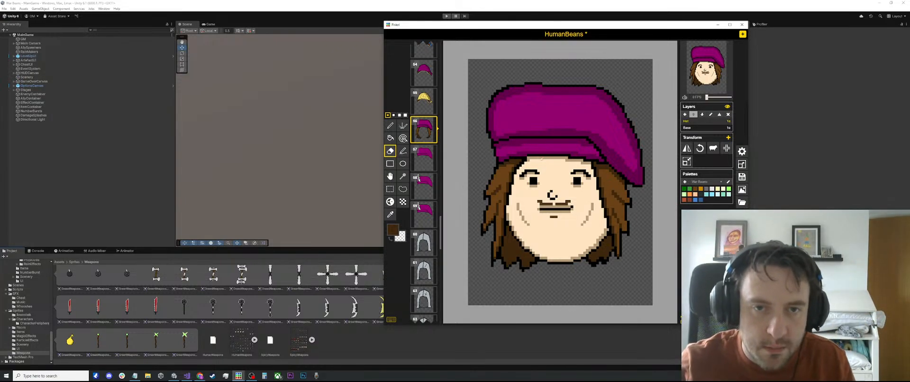
Copy the whole shaded beret-and-hair drawing from frame 56 with a rectangular selection and paste it into frame 57
left_click(416, 155)
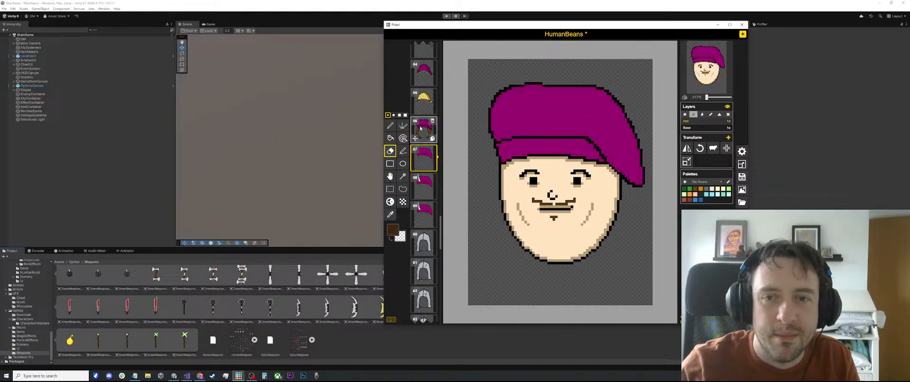
left_click(419, 130)
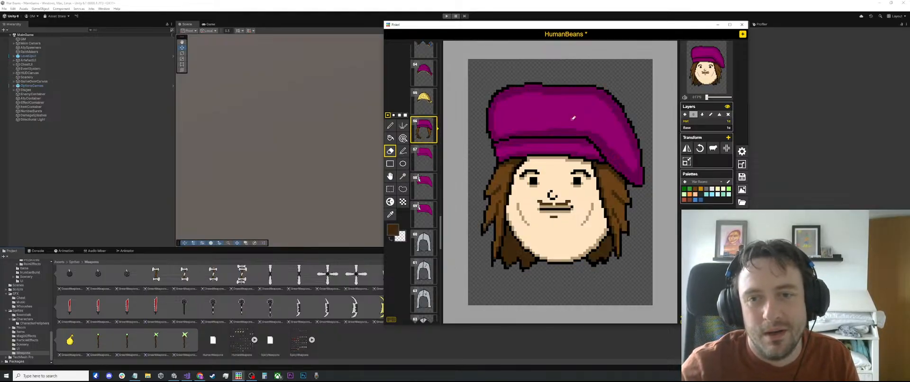
scroll(572, 117, "down", 5)
key("s")
left_click_drag(625, 101, 470, 250)
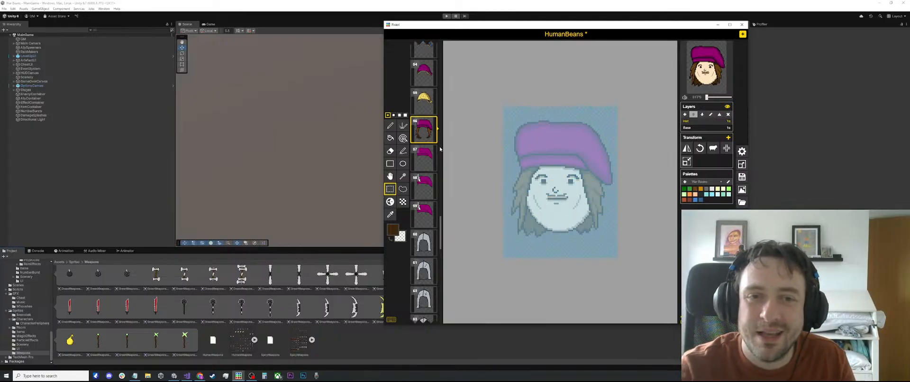
left_click(421, 157)
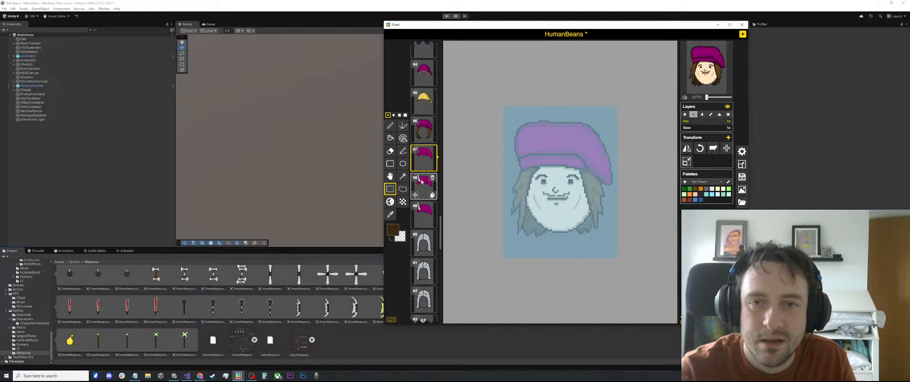
Clear the feathered beret from frame 58 and paste the copied beret and hair in its place
left_click(421, 183)
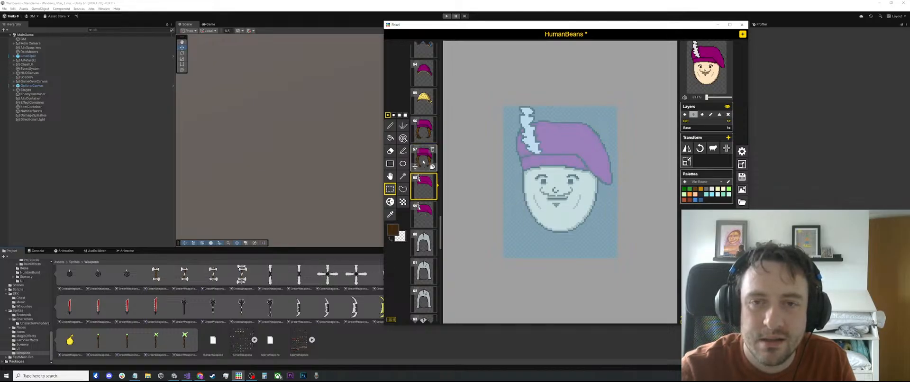
key("ctrl+v")
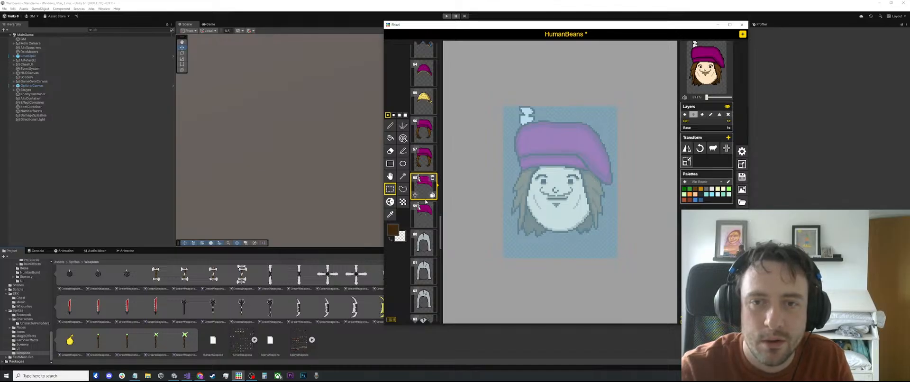
key("ctrl+z")
key("Delete")
key("ctrl+v")
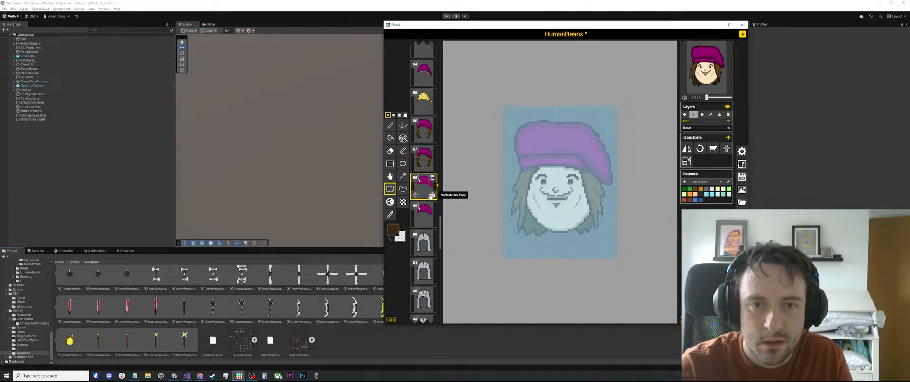
Replace the old beret in frame 59 with the copied beret and hair, and clear the selection
left_click(429, 216)
key("Delete")
key("ctrl+v")
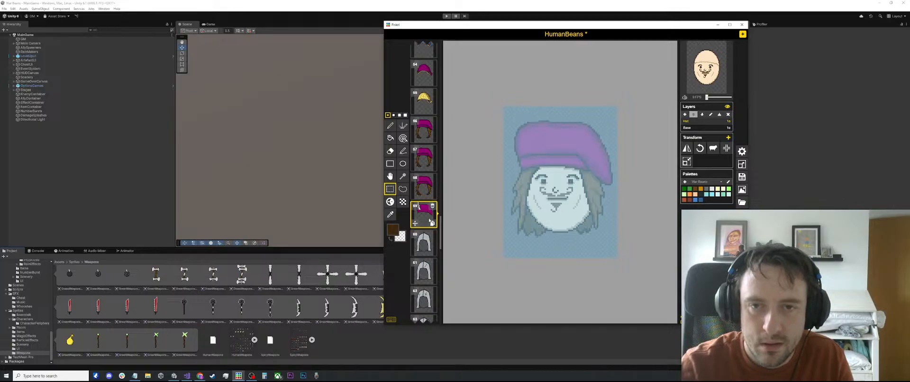
left_click(614, 72)
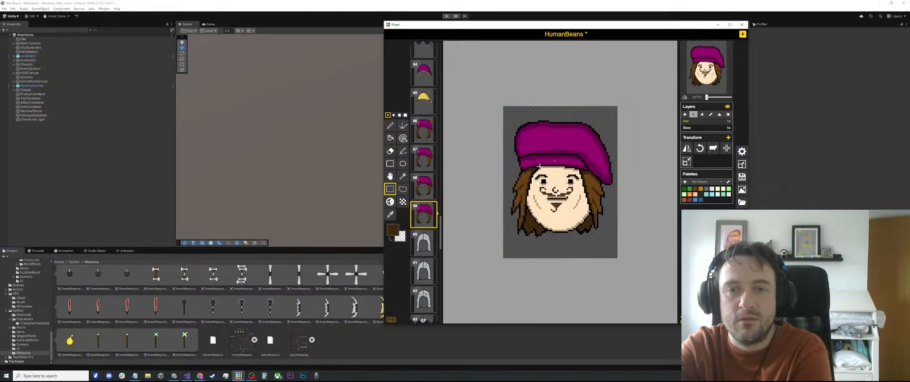
Compare the pasted beret and hair across frames 56 to 59
left_click(423, 188)
left_click(422, 159)
left_click(419, 135)
left_click(422, 161)
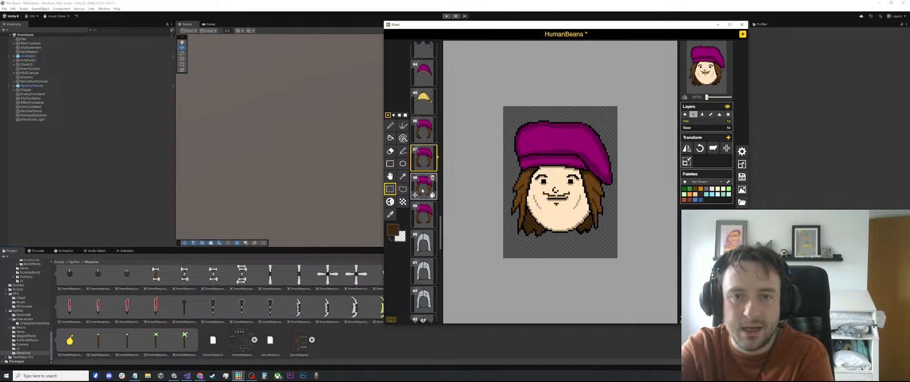
left_click(424, 190)
left_click(427, 220)
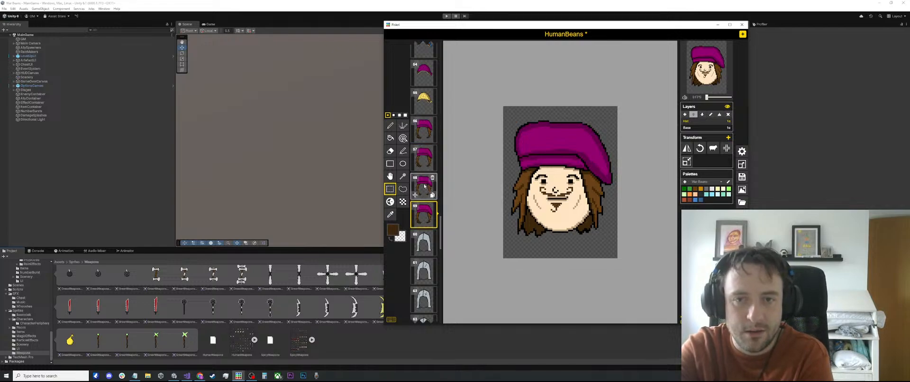
left_click(424, 186)
left_click(426, 213)
Pick white from the hooded figure's eyes in frame 43 and return to frame 59 with the Pen tool
scroll(559, 199, "up", 9)
key("o")
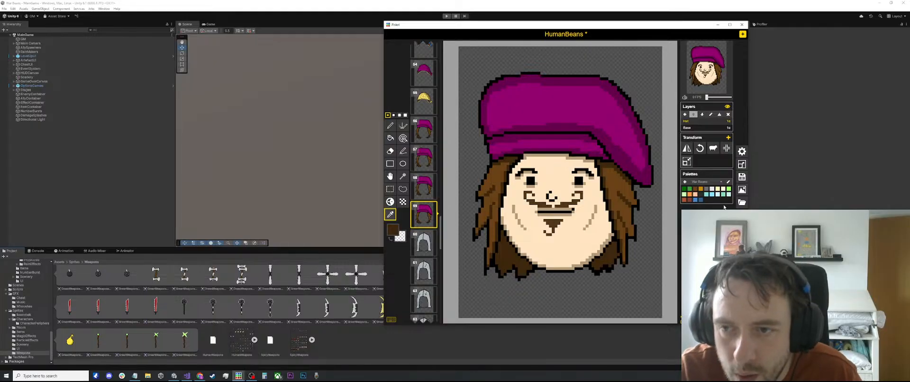
scroll(446, 187, "up", 1)
scroll(417, 120, "up", 5)
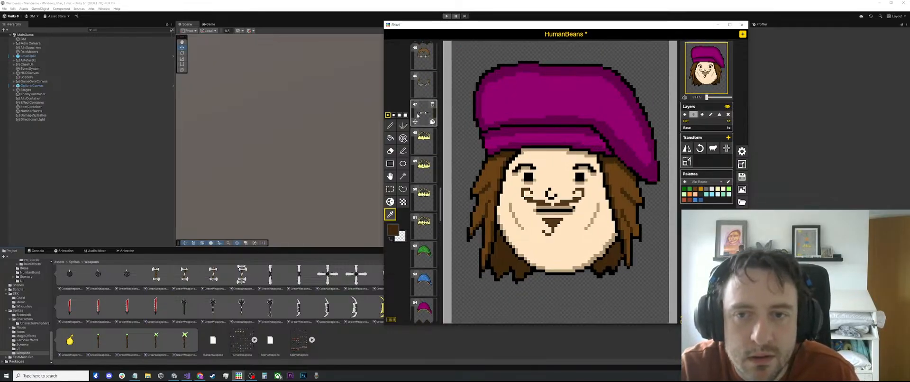
left_click(417, 120)
scroll(421, 88, "up", 3)
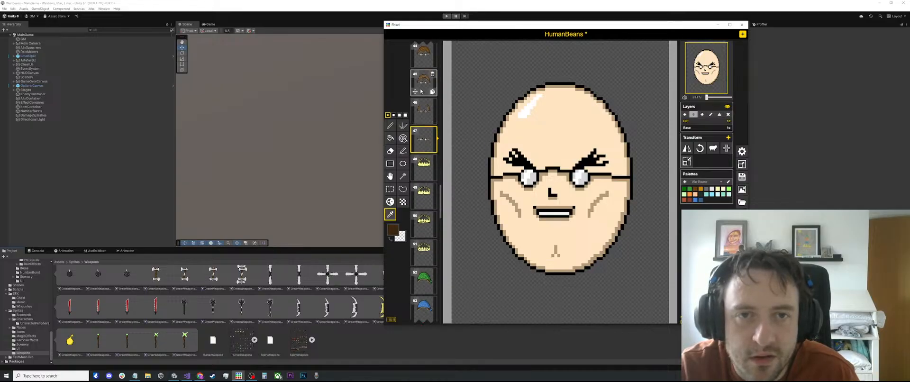
left_click(421, 88)
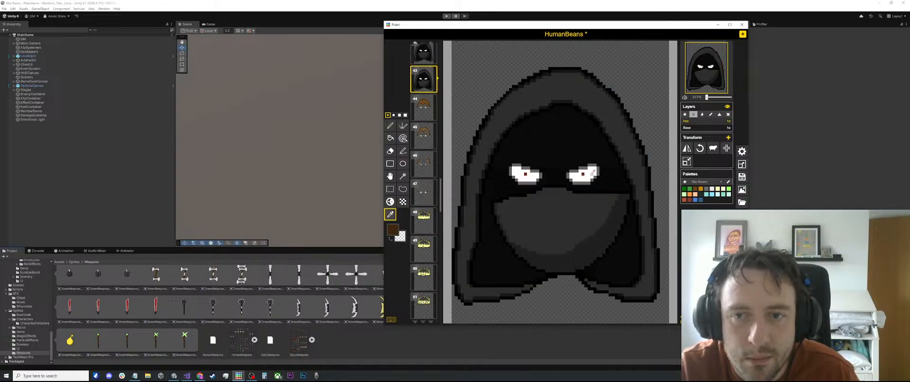
left_click(593, 171)
scroll(426, 219, "down", 14)
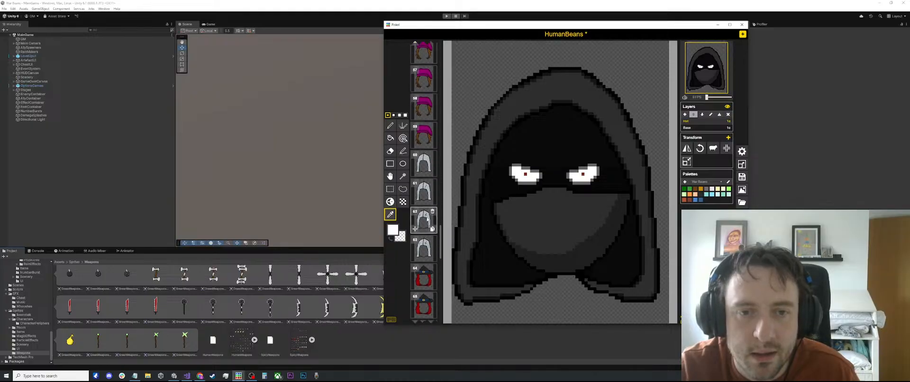
left_click(423, 135)
key("b")
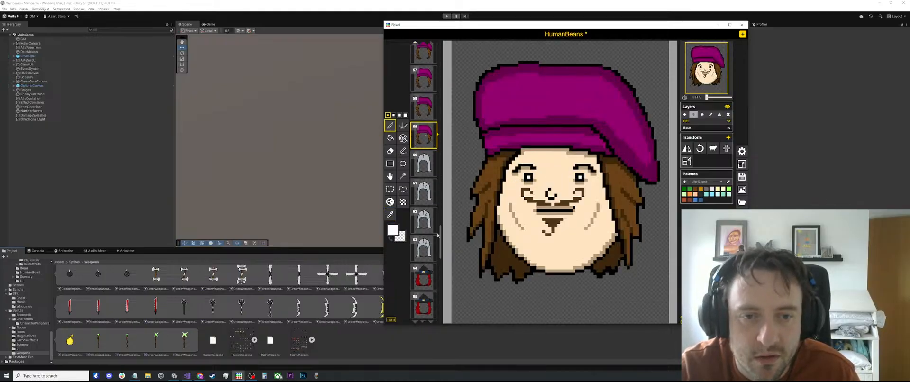
left_click(393, 230)
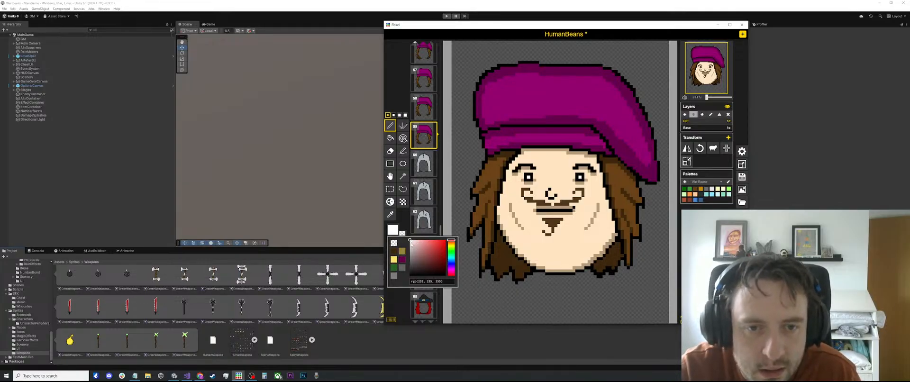
left_click(557, 310)
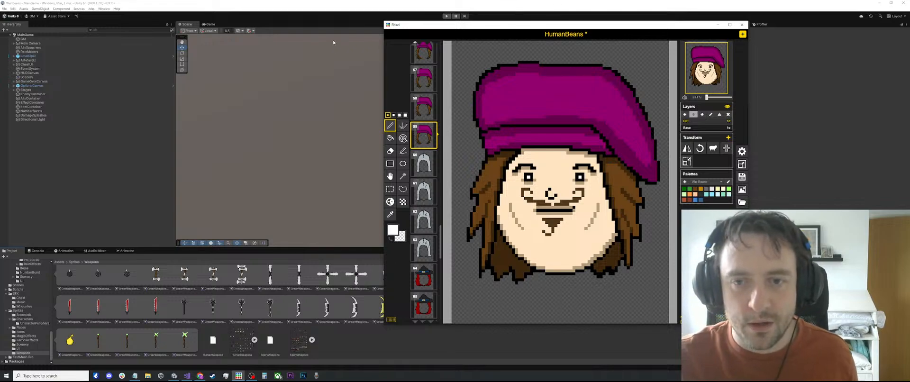
Examine the full head in frame 59 and check how its face differs from those in frames 56 to 58
scroll(581, 165, "down", 7)
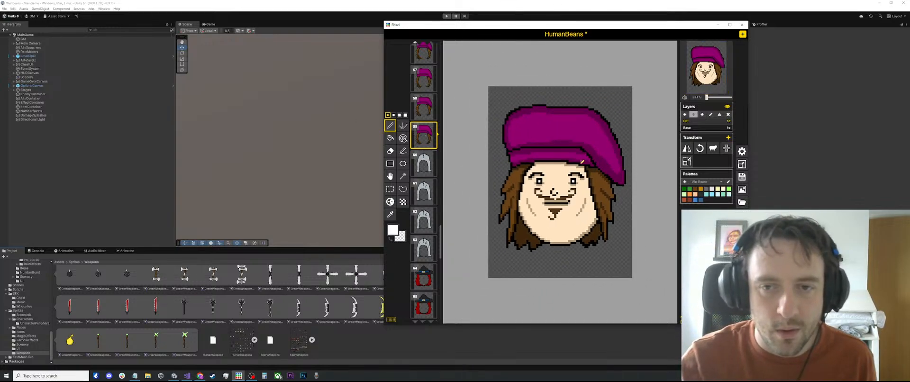
scroll(576, 156, "up", 2)
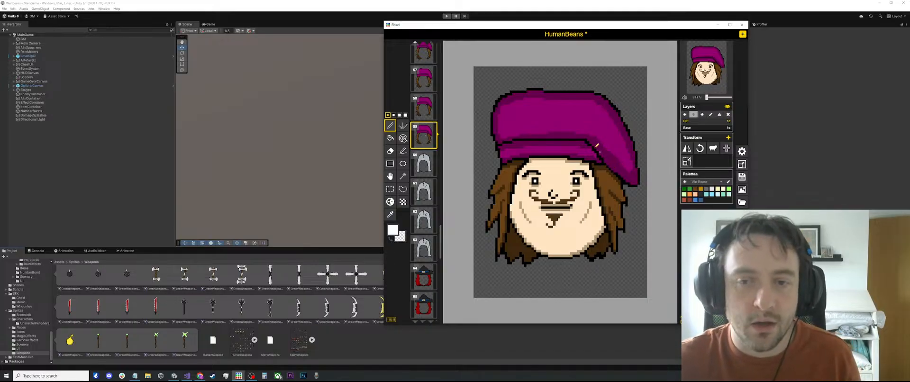
scroll(493, 197, "down", 1)
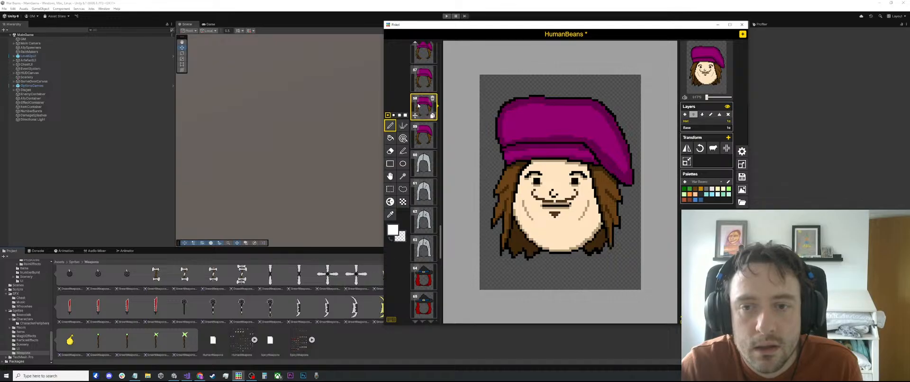
left_click(423, 80)
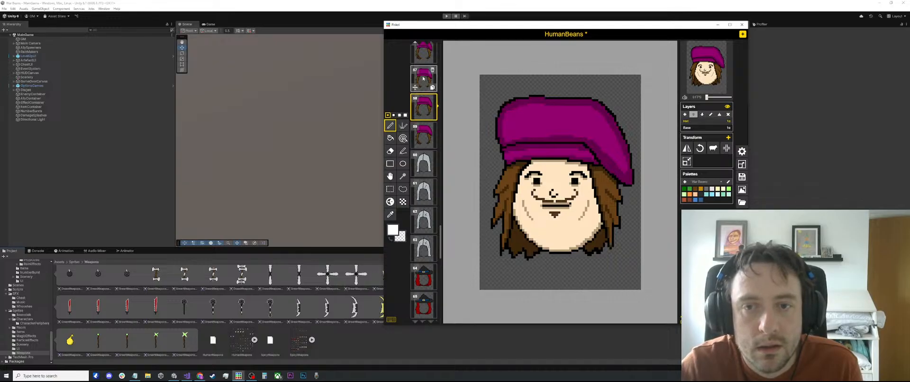
left_click(420, 55)
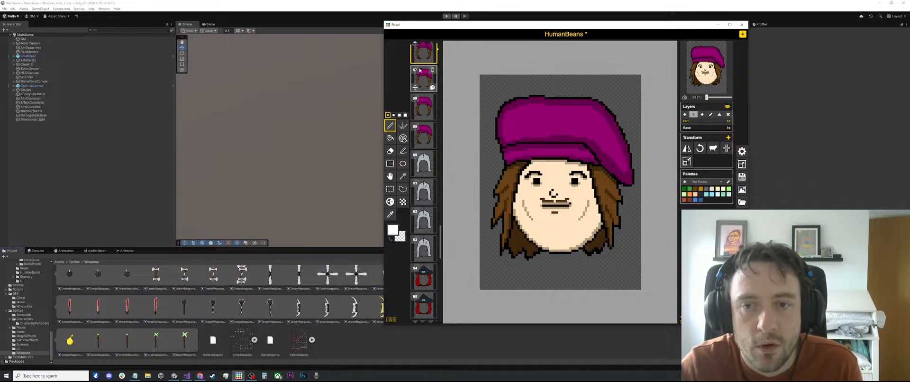
left_click(420, 103)
left_click(423, 133)
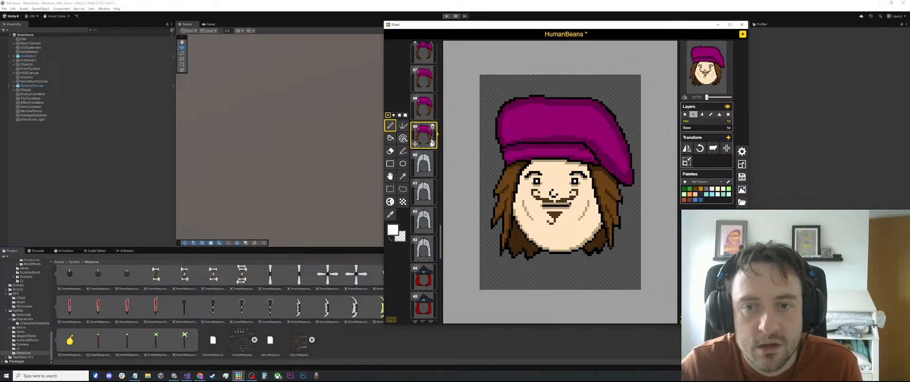
scroll(430, 140, "down", 4)
scroll(517, 153, "down", 2)
scroll(520, 153, "down", 1)
scroll(426, 143, "up", 5)
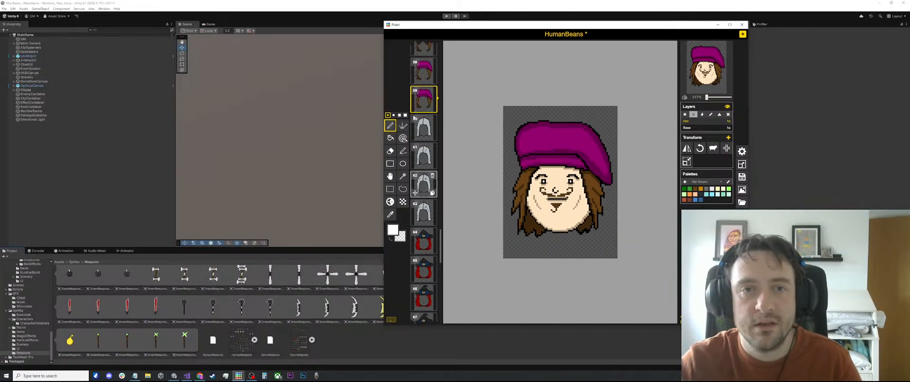
Review how earlier characters vary between frames, including the green-capped archer, the hooded figure and the long-bearded man
scroll(429, 142, "up", 20)
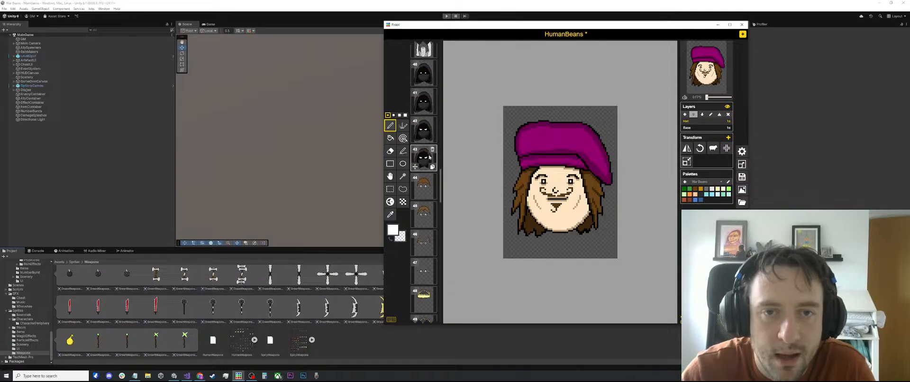
scroll(426, 142, "up", 10)
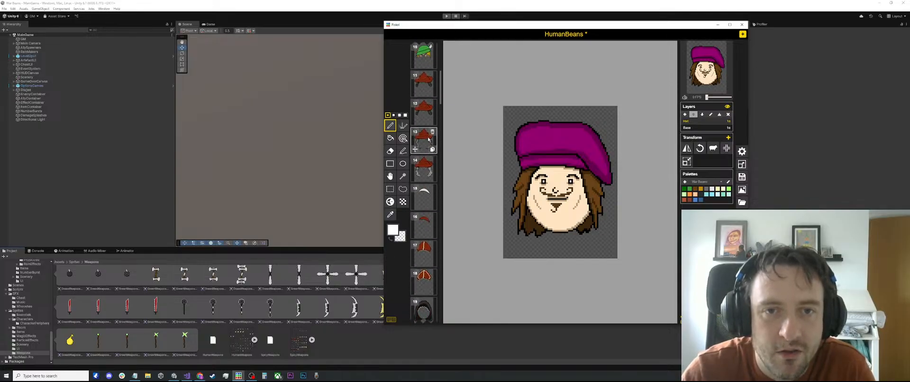
left_click(424, 115)
left_click(417, 150)
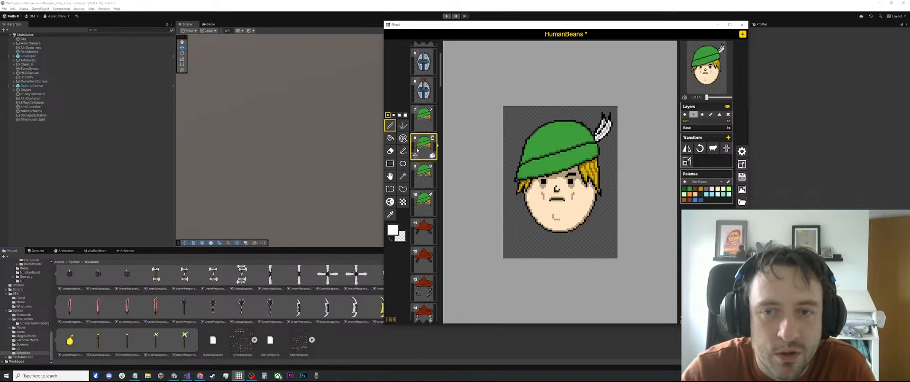
left_click(421, 176)
left_click(424, 197)
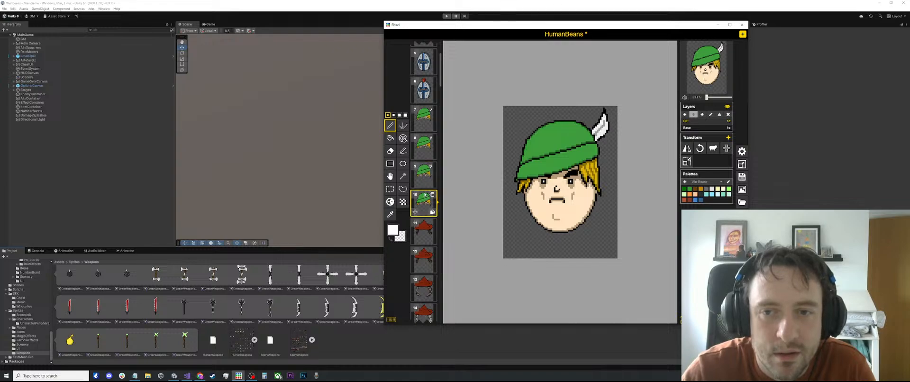
scroll(425, 194, "down", 20)
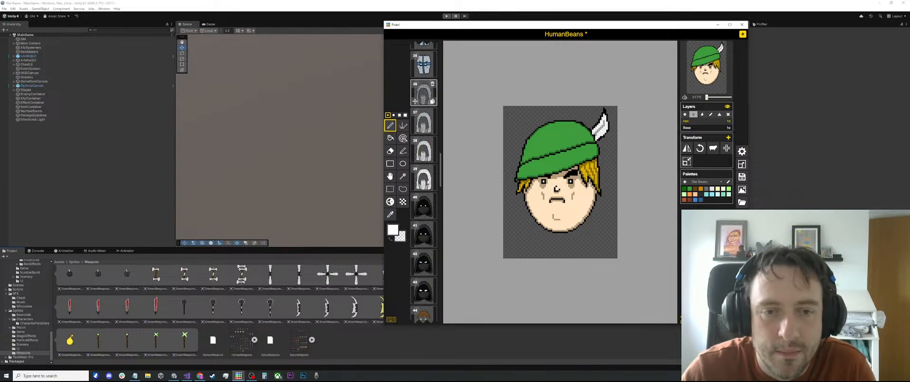
scroll(427, 170, "down", 4)
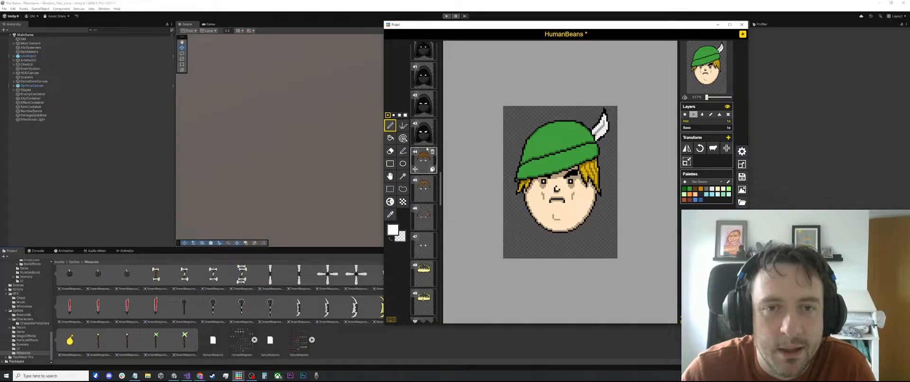
left_click(424, 135)
scroll(424, 138, "up", 4)
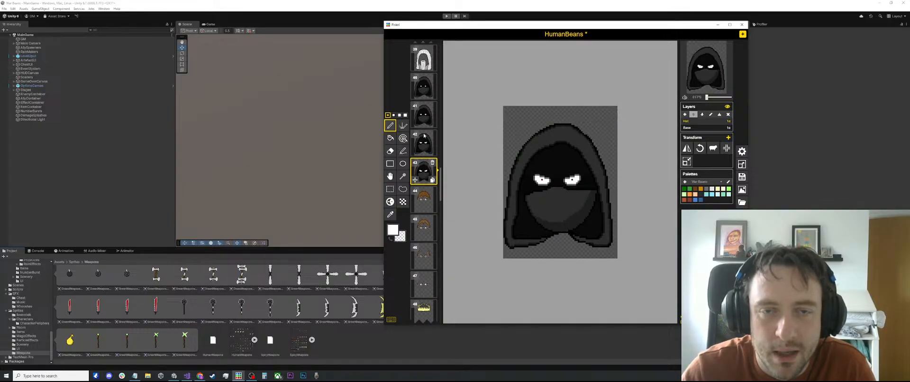
left_click(424, 148)
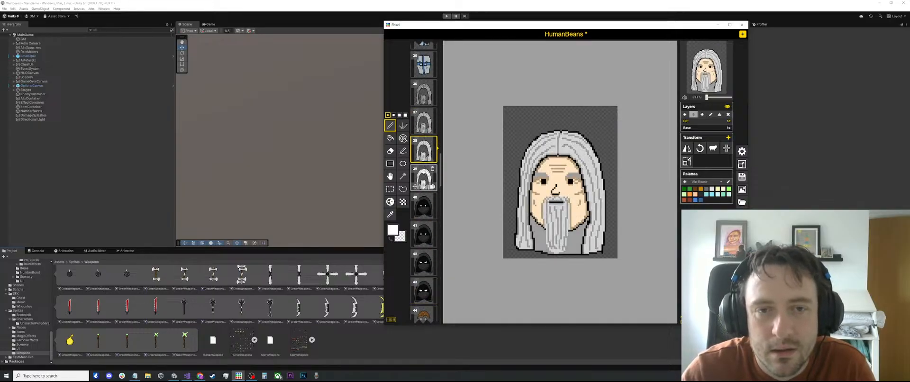
left_click(424, 179)
scroll(424, 170, "down", 10)
scroll(423, 171, "down", 5)
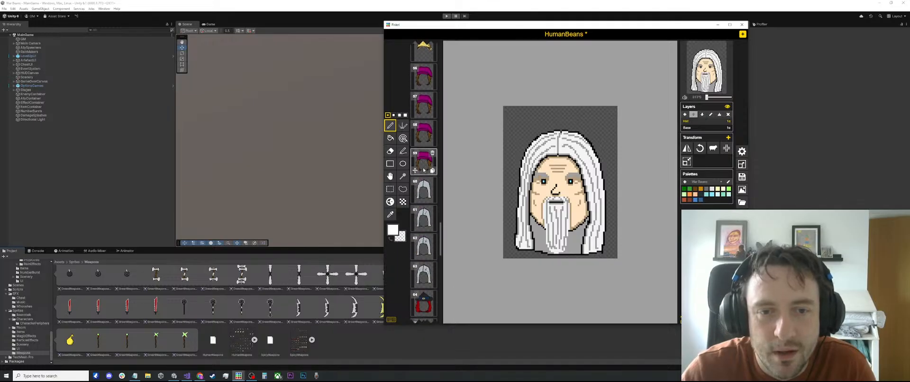
Compare the beret character in frame 59 with the grey-hooded figure's variations in frames 60 to 63
left_click(425, 140)
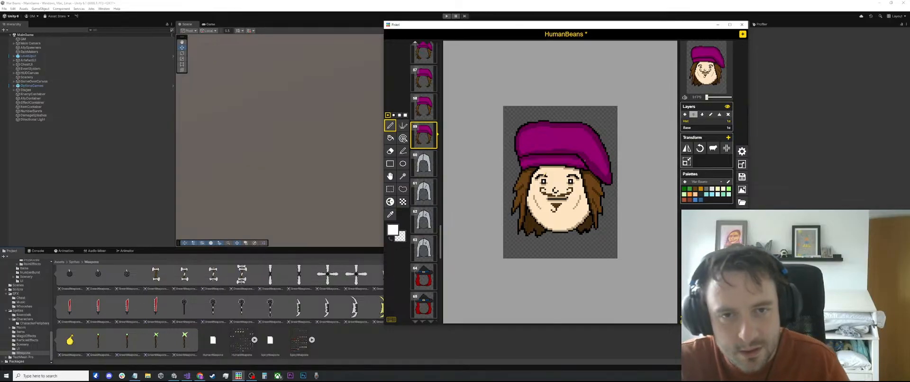
left_click(423, 169)
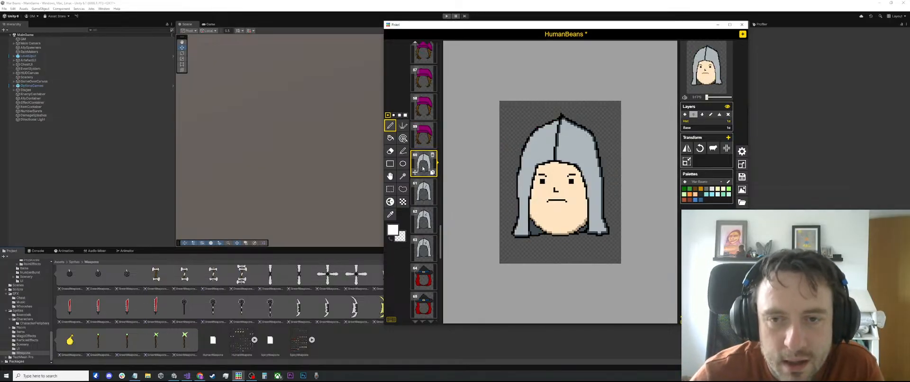
left_click(423, 189)
left_click(421, 214)
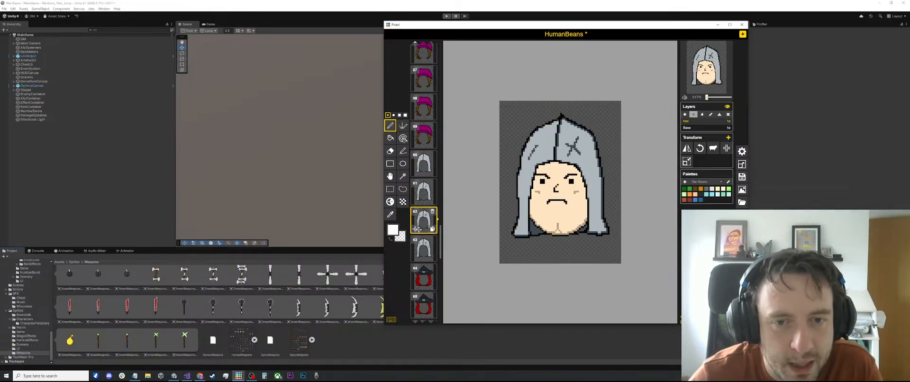
left_click(420, 246)
left_click(422, 165)
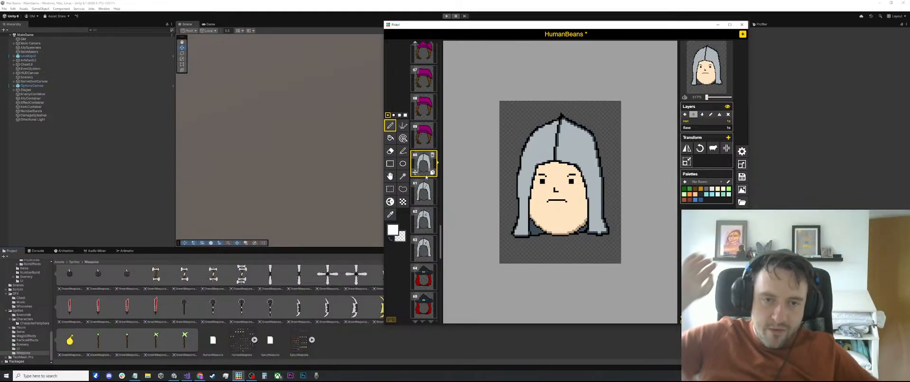
Switch to the BlackBeans sprite, open the black-hooded skull in frame 25 and move its window clear of the HumanBeans canvas
left_click(237, 378)
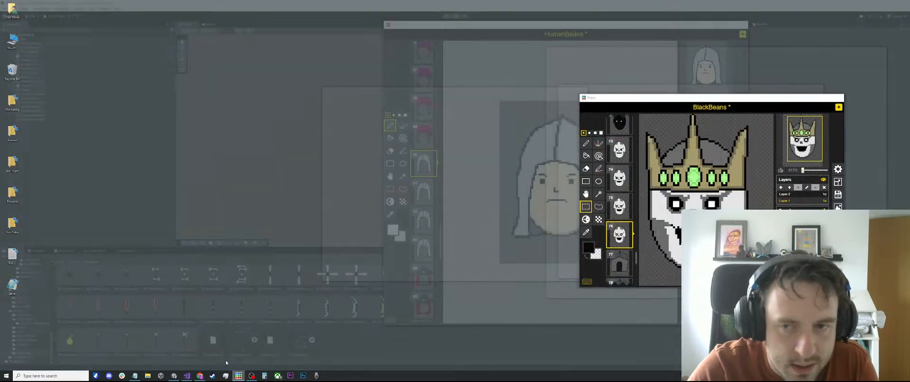
left_click(254, 355)
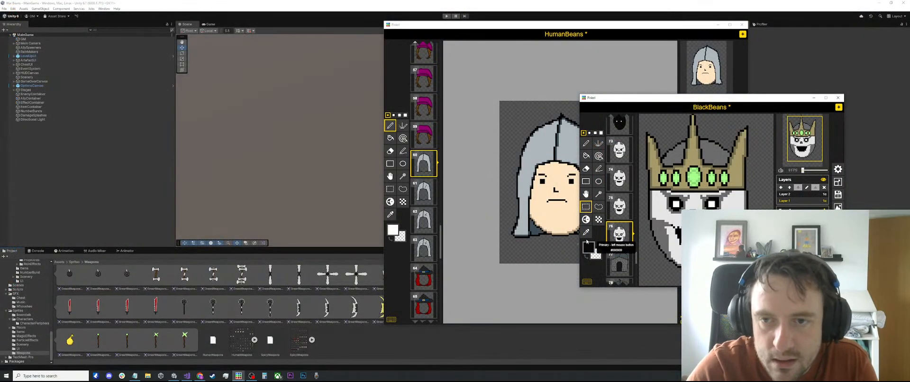
scroll(619, 231, "up", 15)
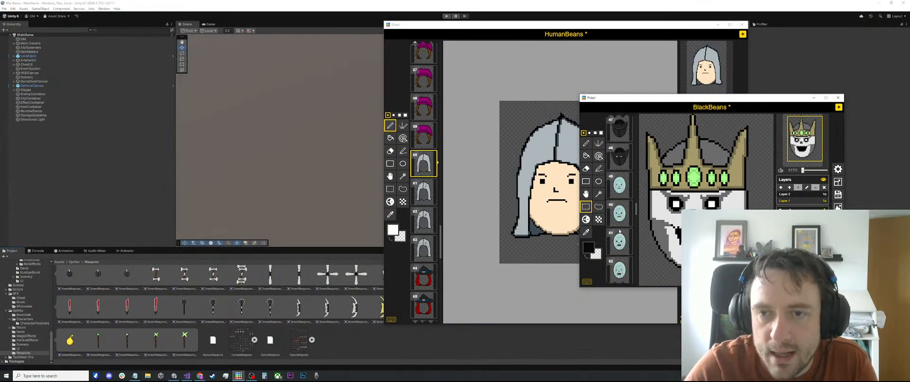
scroll(619, 230, "up", 15)
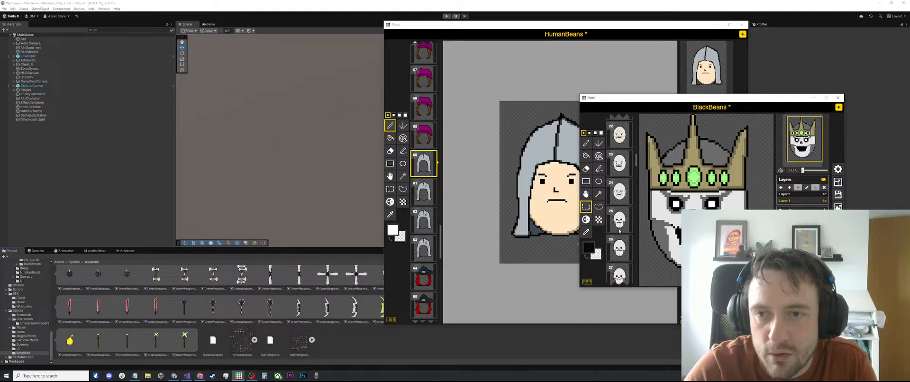
left_click(619, 222)
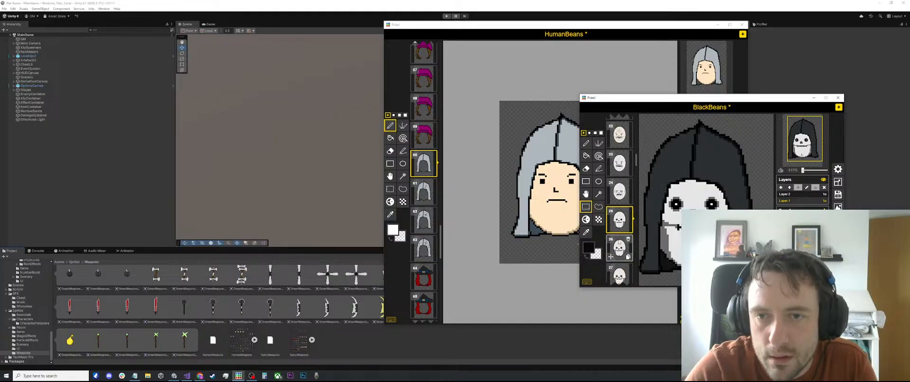
left_click_drag(633, 99, 690, 78)
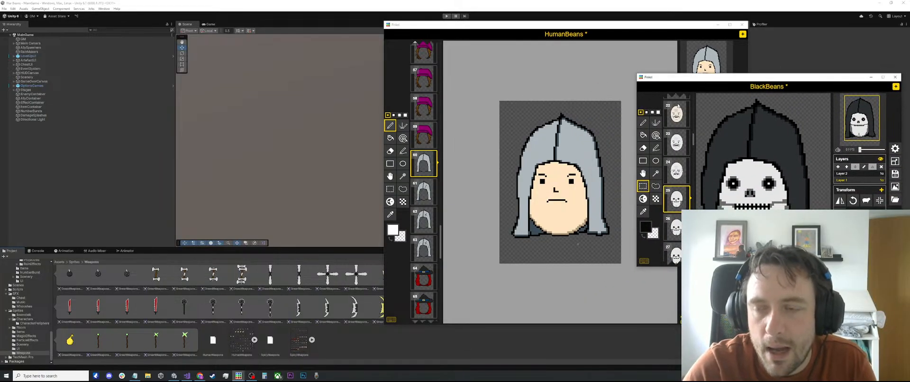
Pick dark grey from the artwork and shade the skull's upper side edge in frame 25 with the Pen tool
key("p")
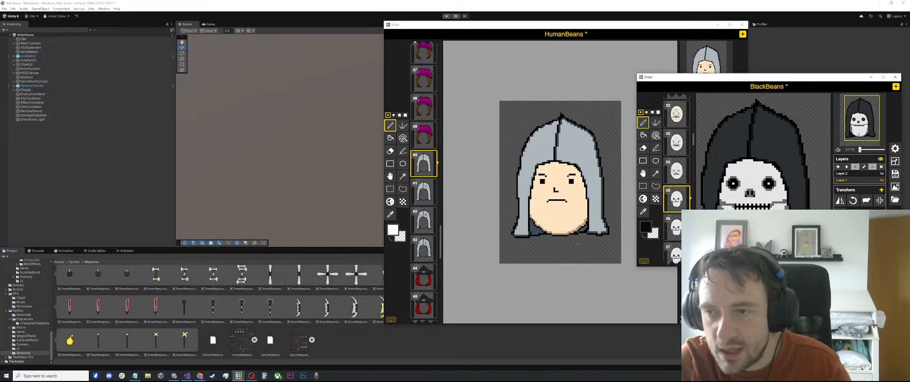
key("o")
left_click(783, 201)
key("p")
scroll(784, 199, "up", 1)
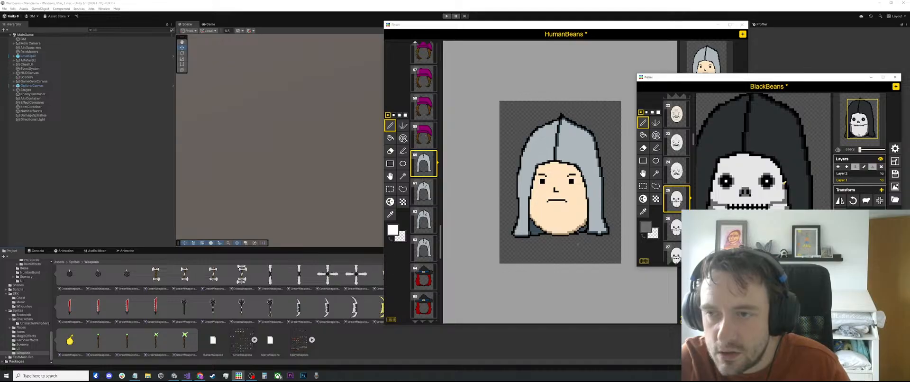
scroll(781, 177, "up", 2)
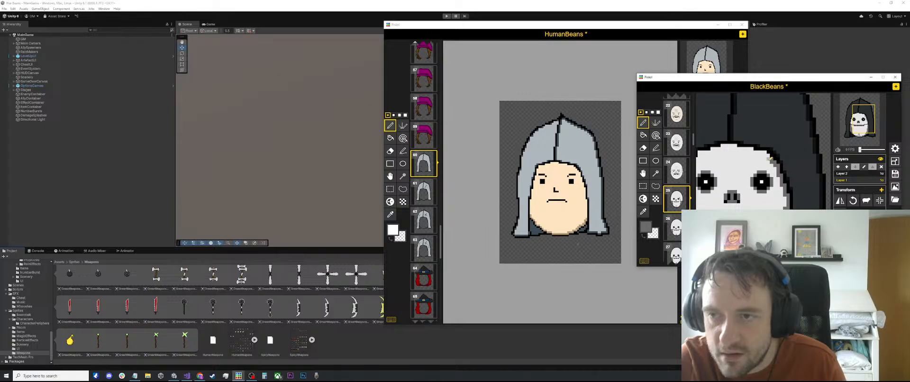
scroll(770, 156, "down", 3)
scroll(782, 168, "up", 4)
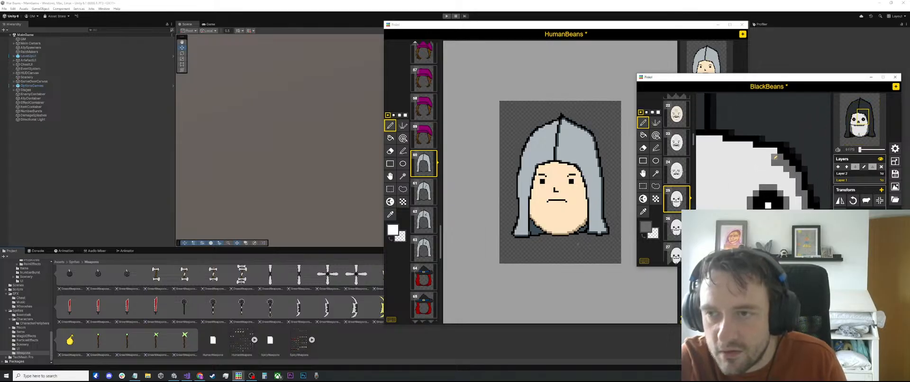
Extend the dark grey shading along the top edge of frame 25's skull with the Stroke tool
key("l")
left_click_drag(766, 152, 720, 143)
scroll(723, 142, "down", 3)
scroll(724, 140, "down", 2)
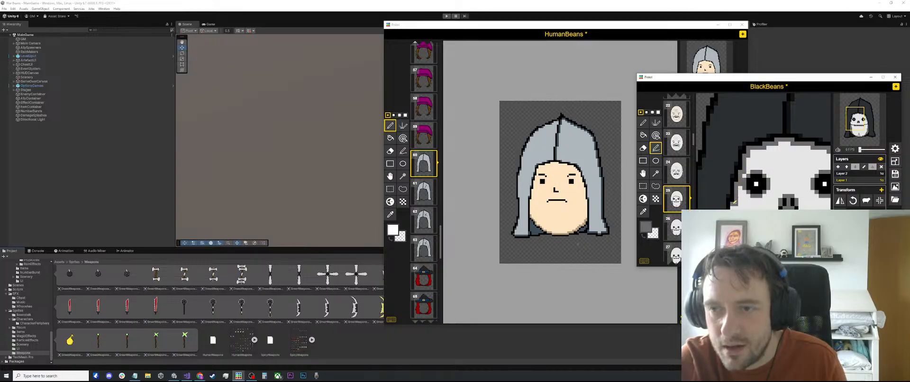
scroll(734, 208, "down", 4)
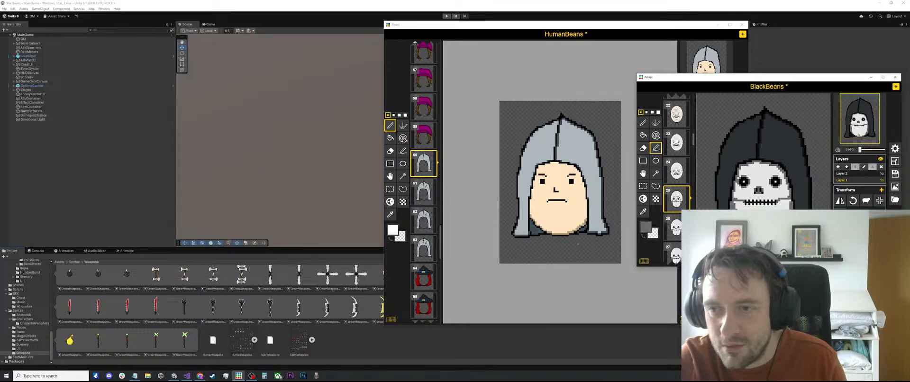
scroll(781, 206, "up", 3)
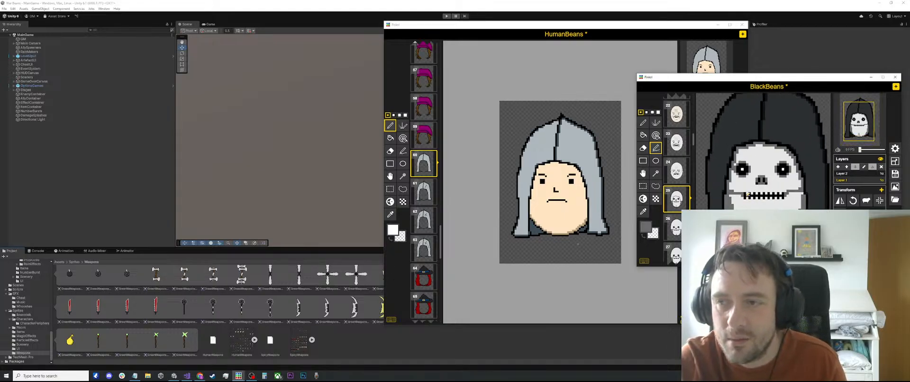
scroll(743, 181, "up", 1)
scroll(743, 182, "down", 2)
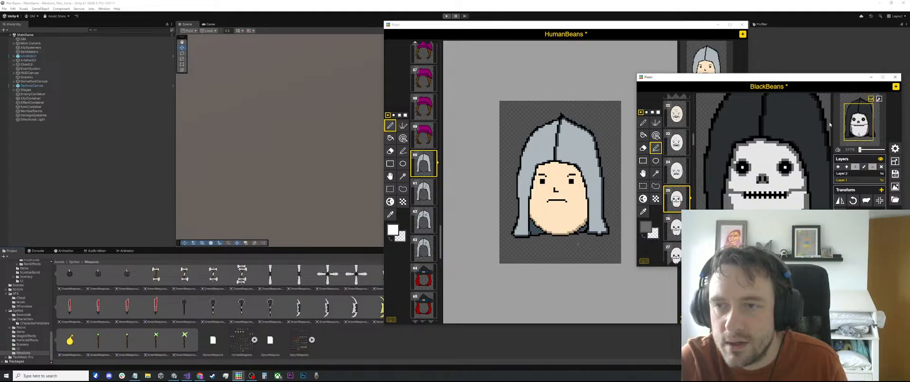
Copy the shaded top of the skull from frame 25 and paste it into frames 26 and 27
left_click(642, 186)
left_click_drag(798, 140, 732, 158)
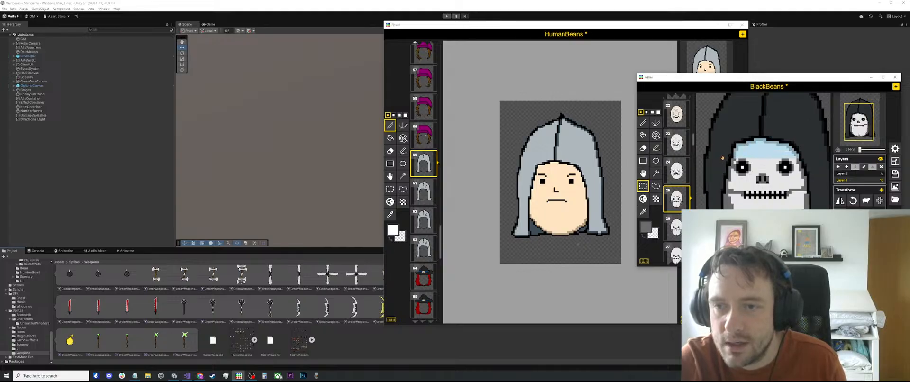
left_click(673, 225)
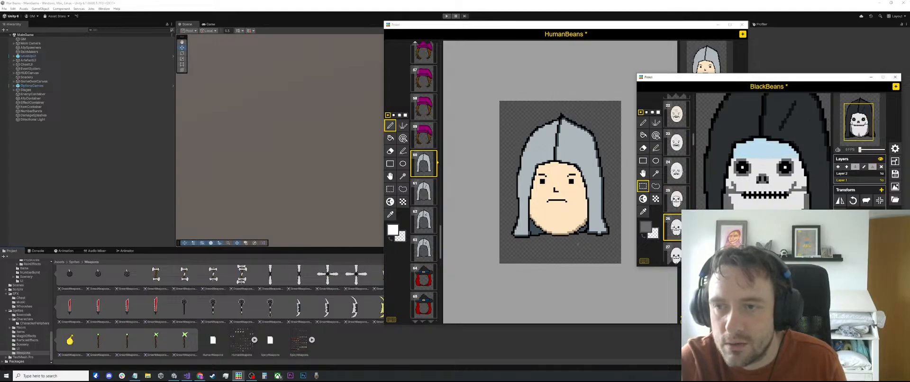
left_click(673, 247)
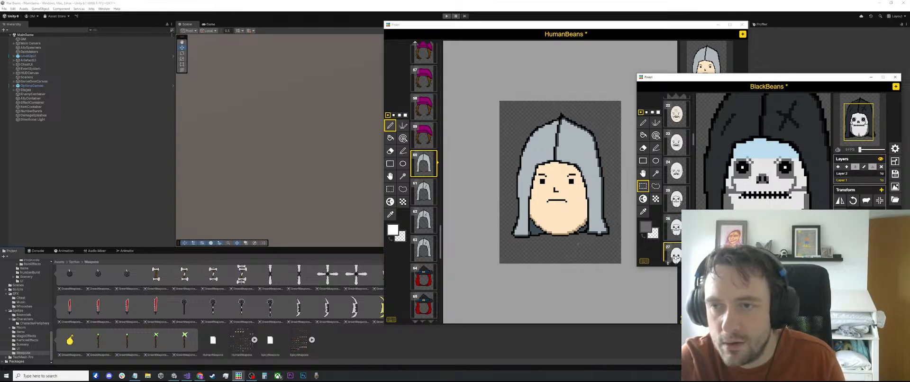
key("ctrl+v")
Touch up the grey shading around the skull's brow and side edges in frames 27, 28 and 26 with the Pen tool
scroll(760, 163, "up", 4)
key("o")
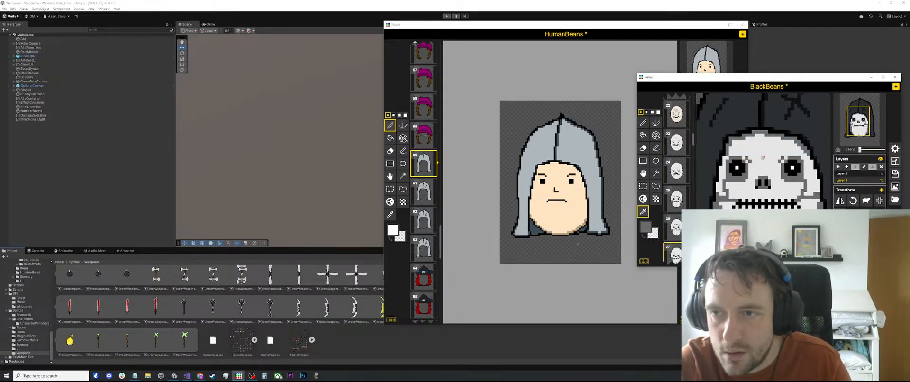
key("p")
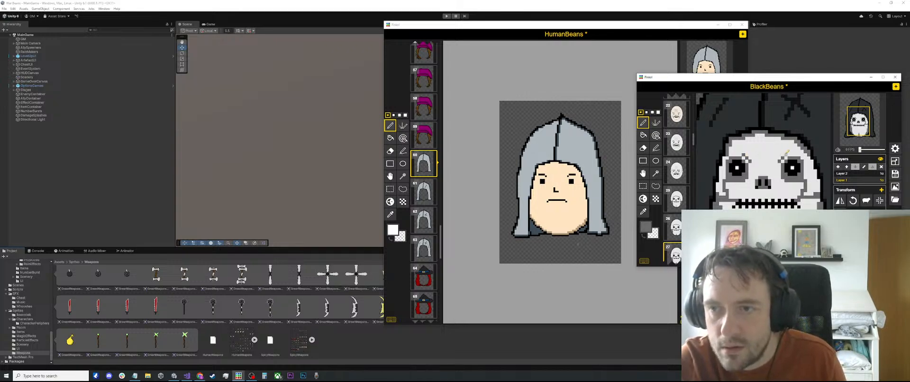
scroll(676, 204, "down", 2)
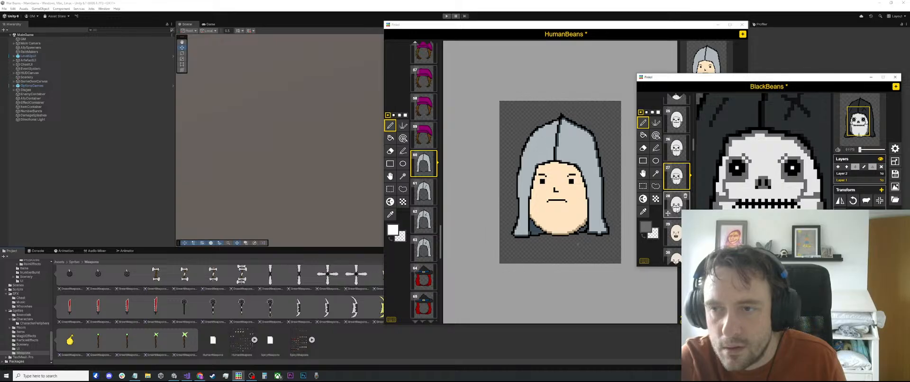
left_click(676, 204)
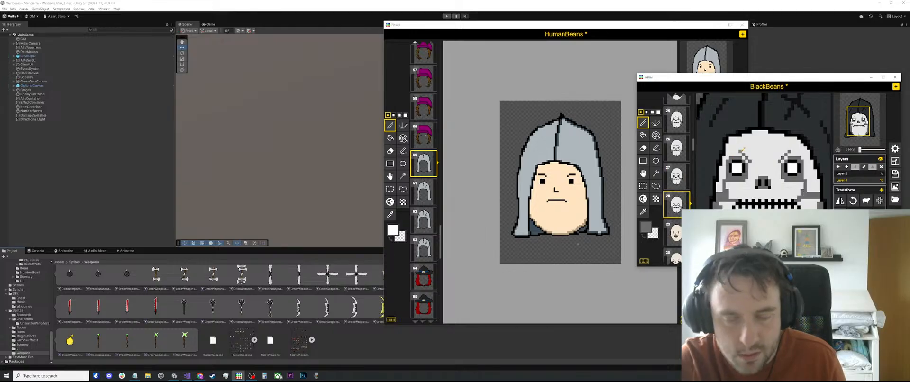
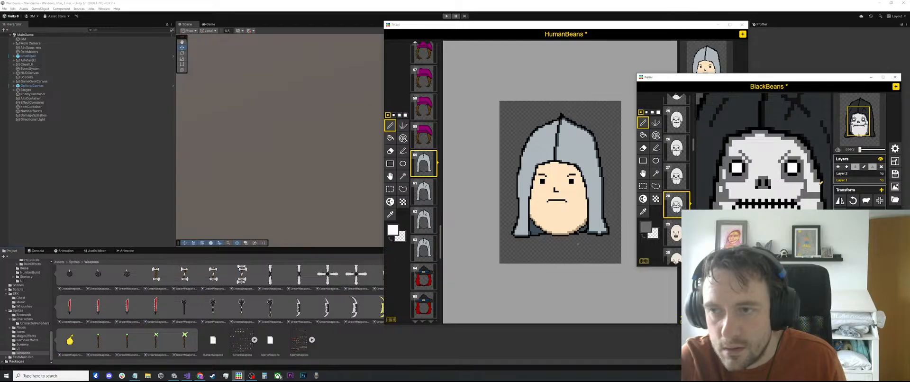
left_click(676, 176)
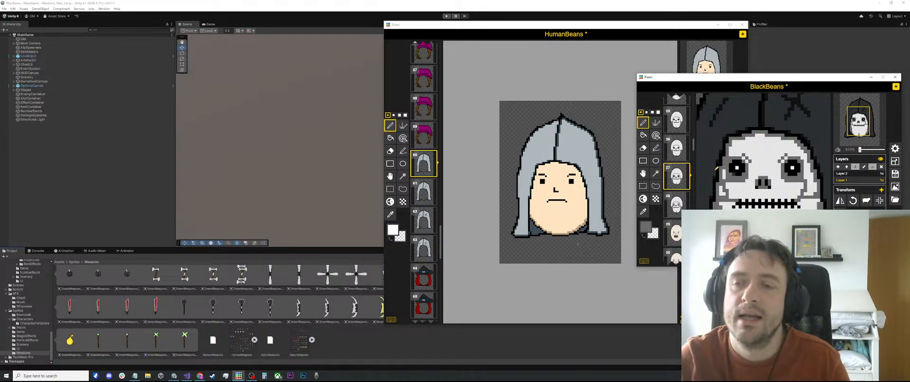
left_click(668, 146)
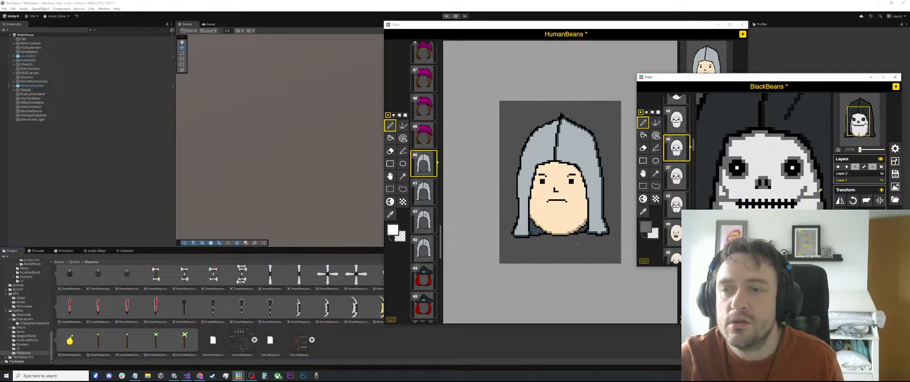
Compare the hooded skull's shading and facial details across frames 25 to 28
scroll(820, 192, "down", 2)
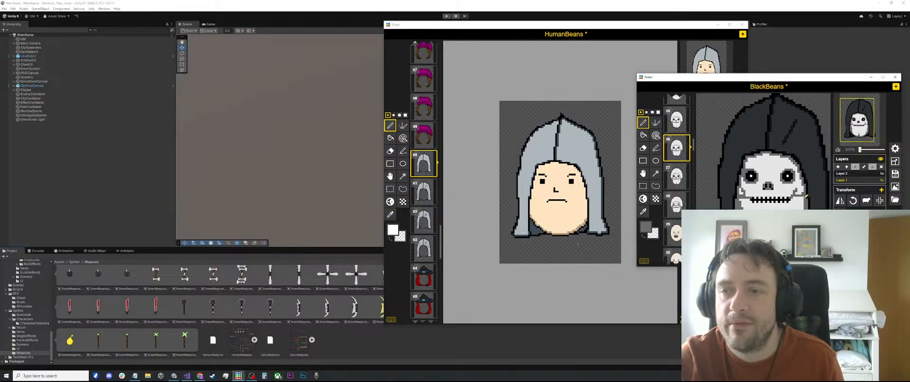
left_click(673, 122)
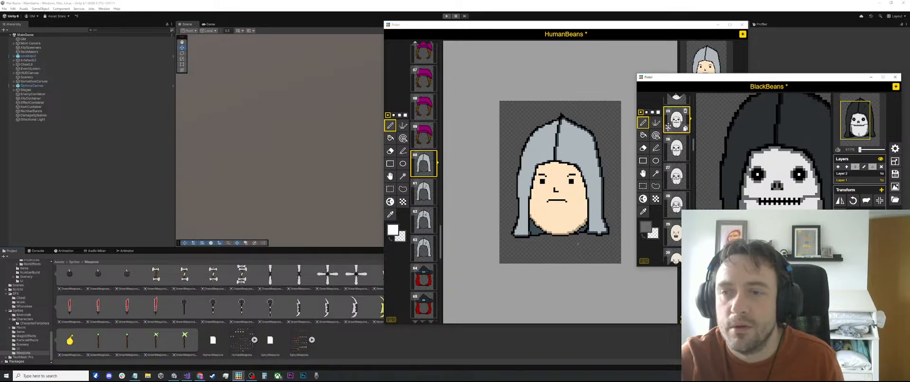
left_click(673, 150)
left_click(673, 178)
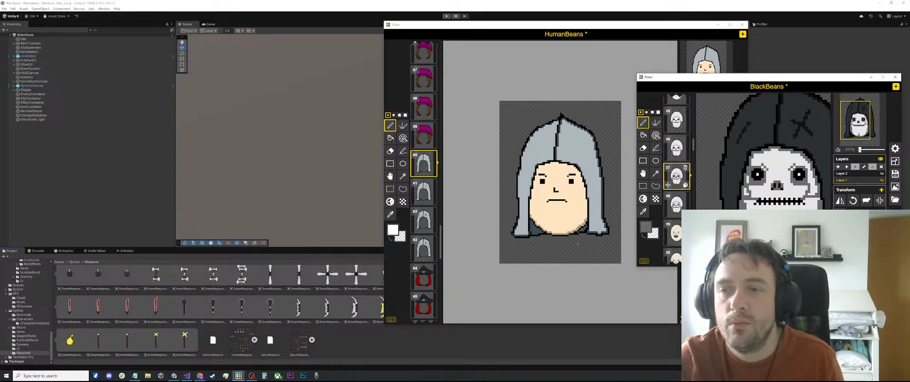
scroll(817, 199, "up", 1)
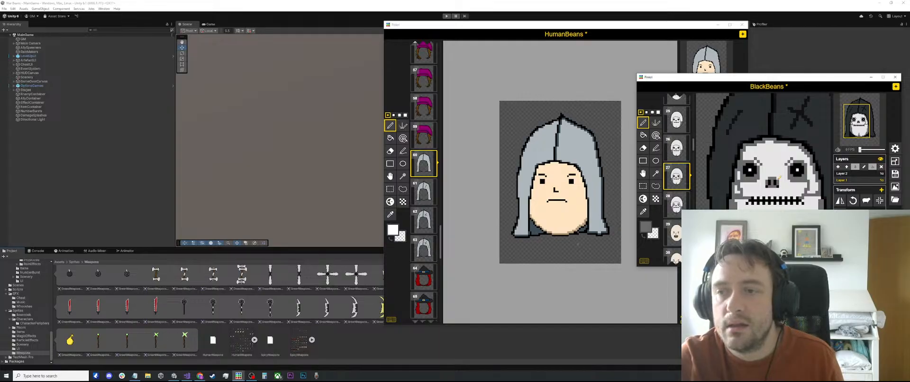
key("Down")
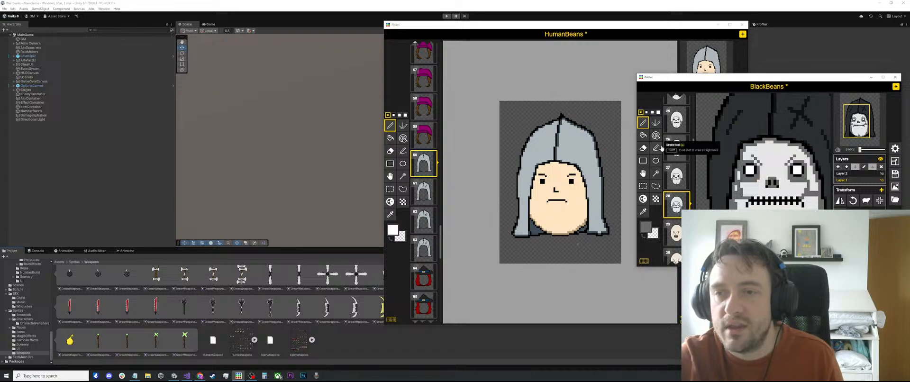
left_click(676, 176)
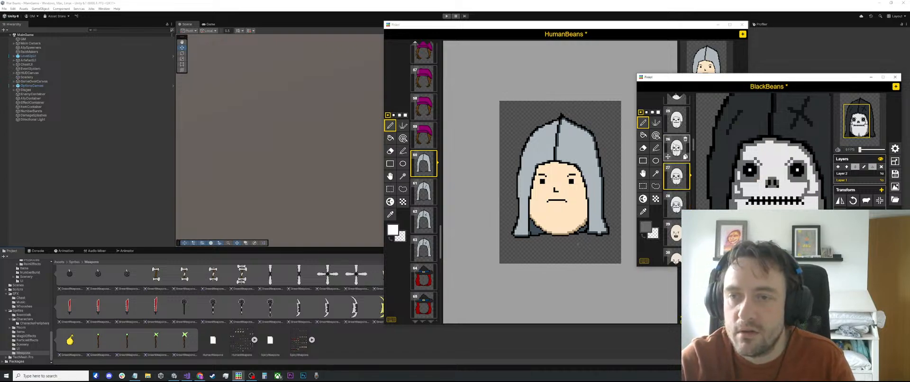
scroll(677, 147, "down", 2)
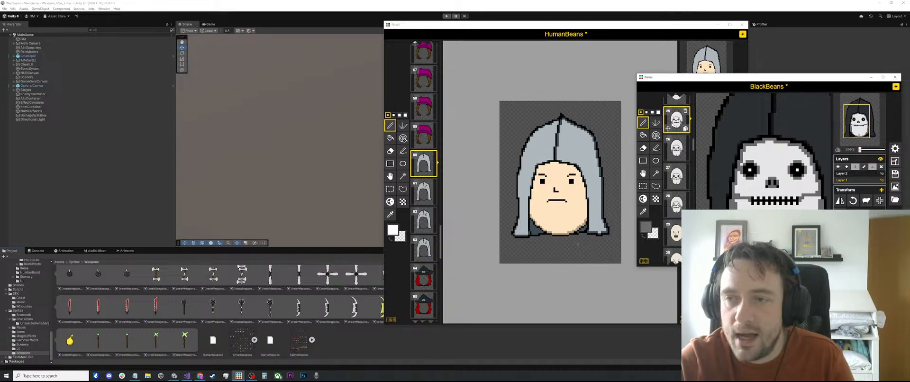
Review the hooded skull's face and hood details once more in BlackBeans frames 26, 27 and 28
scroll(798, 156, "down", 3)
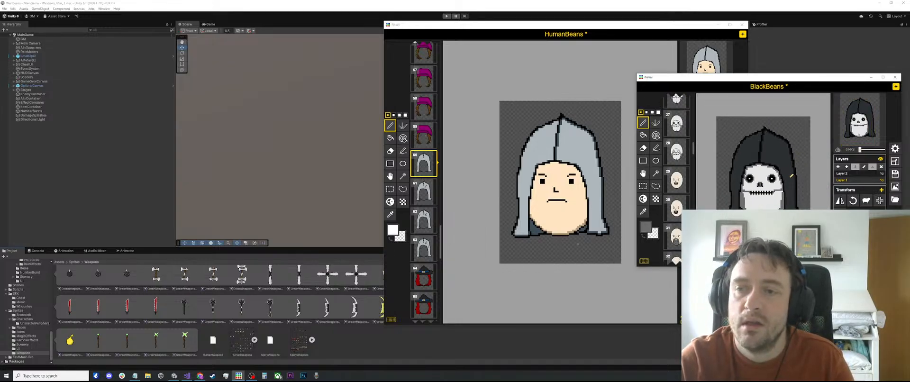
scroll(793, 199, "up", 3)
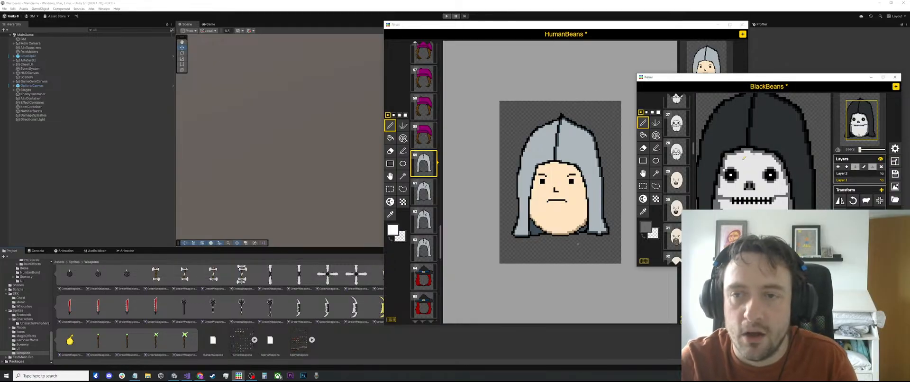
scroll(676, 199, "up", 2)
left_click(679, 183)
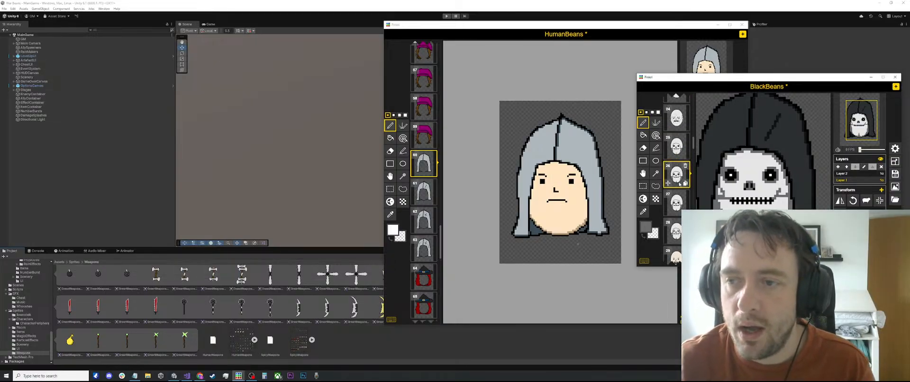
left_click(676, 201)
left_click(677, 231)
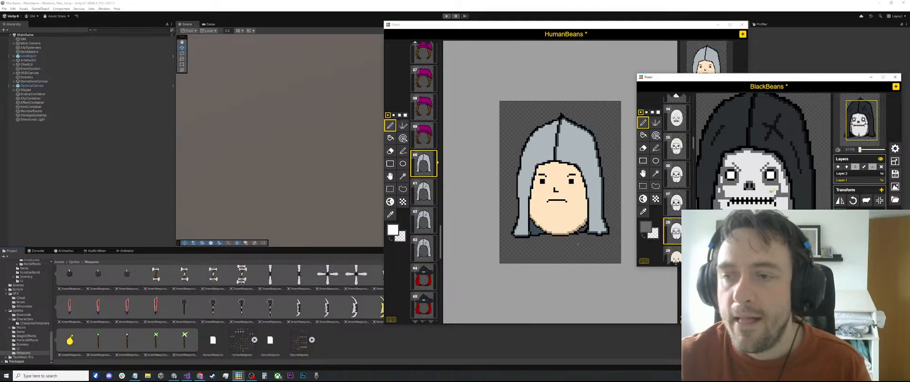
scroll(758, 152, "down", 1)
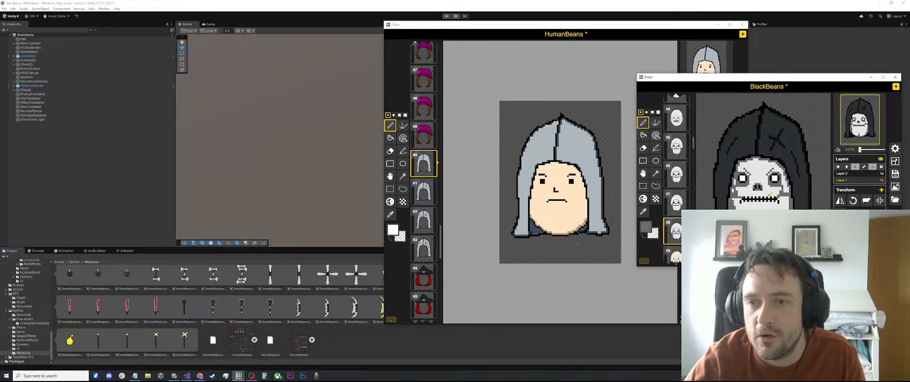
Inspect the grey-hooded human head in HumanBeans frames 60 to 63 for comparison with the hooded skull
left_click(529, 25)
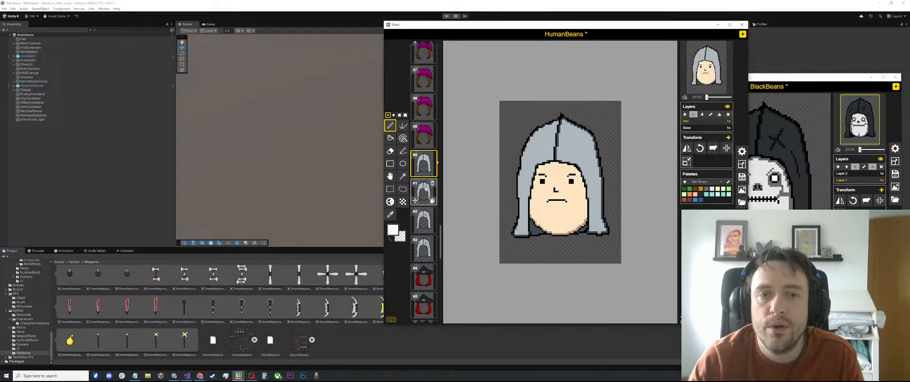
left_click(427, 197)
left_click(422, 218)
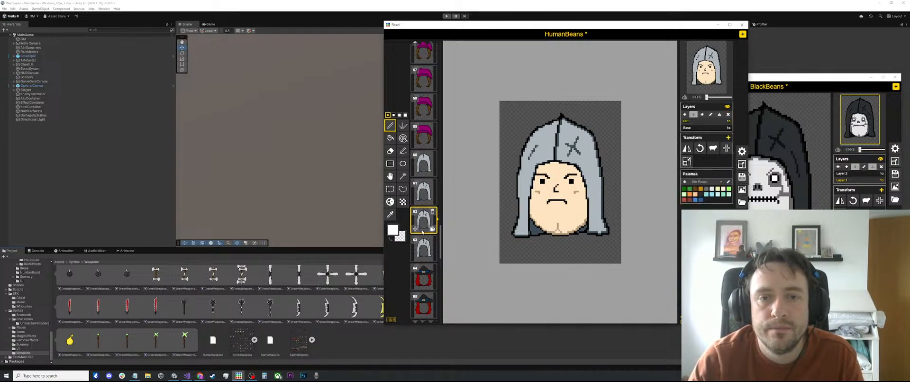
left_click(422, 237)
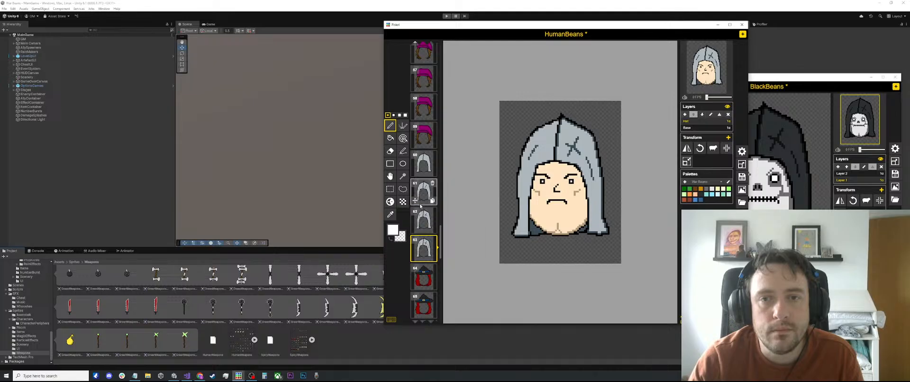
left_click(423, 164)
scroll(533, 114, "down", 2)
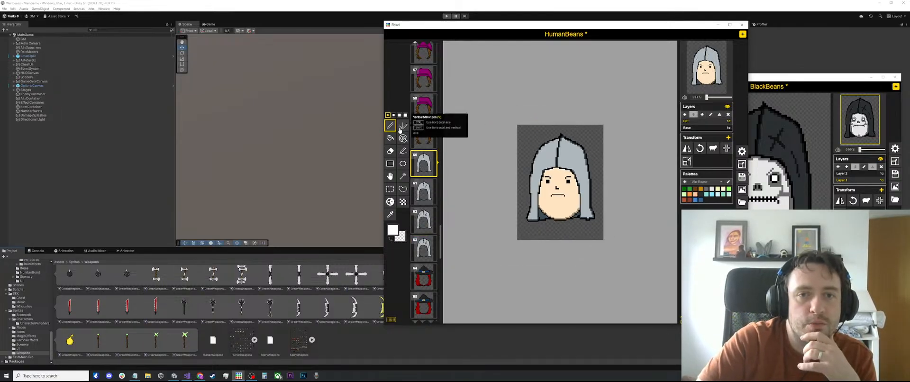
Sample the brown hair on frame 56's beret head, adjust the colour to rgb(112, 71, 25) and recolour all matching hair pixels
scroll(424, 180, "up", 5)
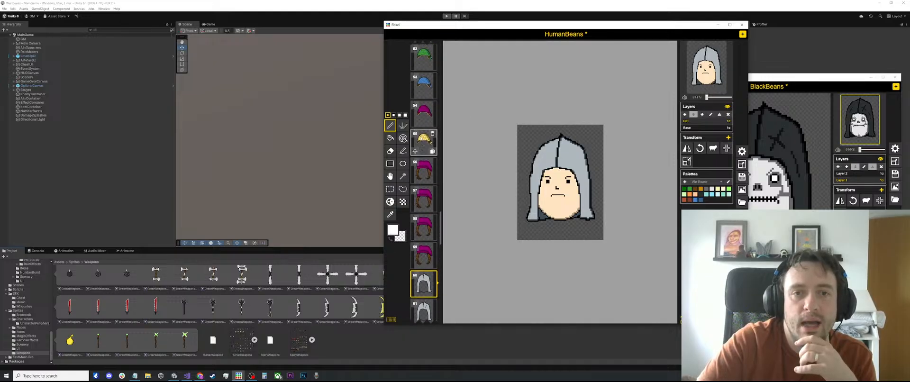
left_click(427, 179)
key("o")
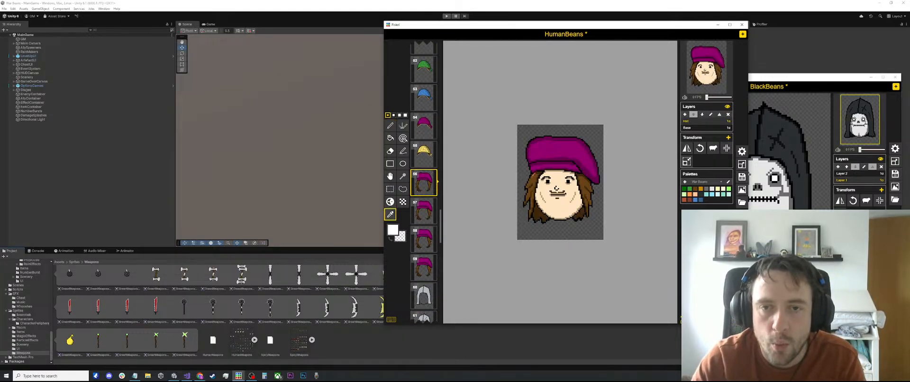
left_click(531, 193)
scroll(489, 201, "up", 1)
scroll(424, 199, "up", 2)
left_click(392, 230)
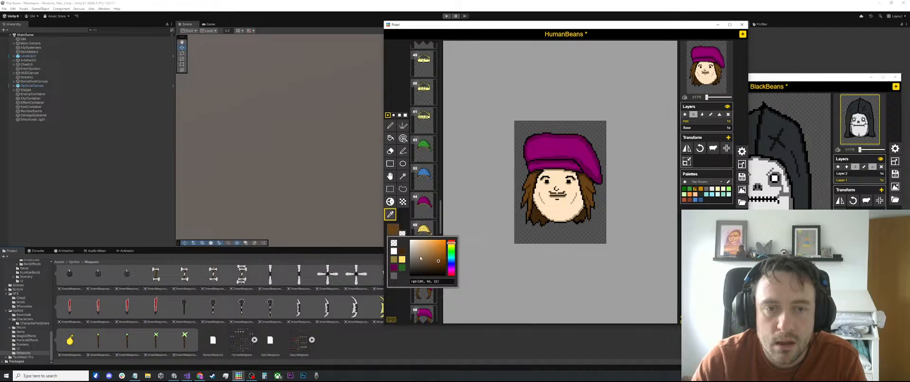
left_click_drag(440, 264, 437, 258)
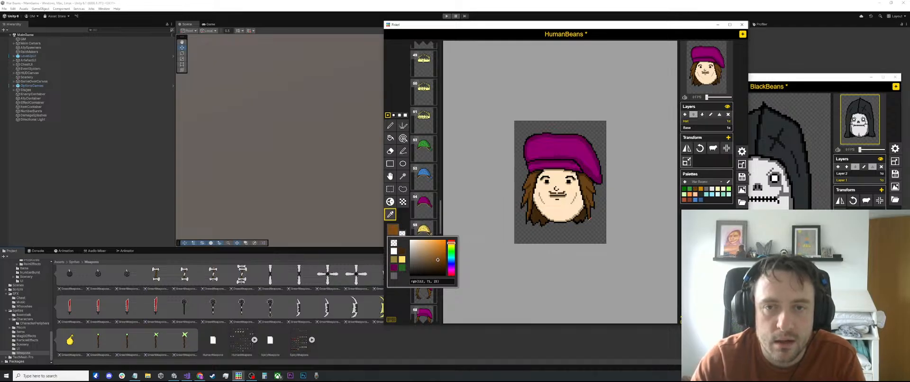
scroll(520, 182, "up", 1)
key("a")
left_click(520, 179)
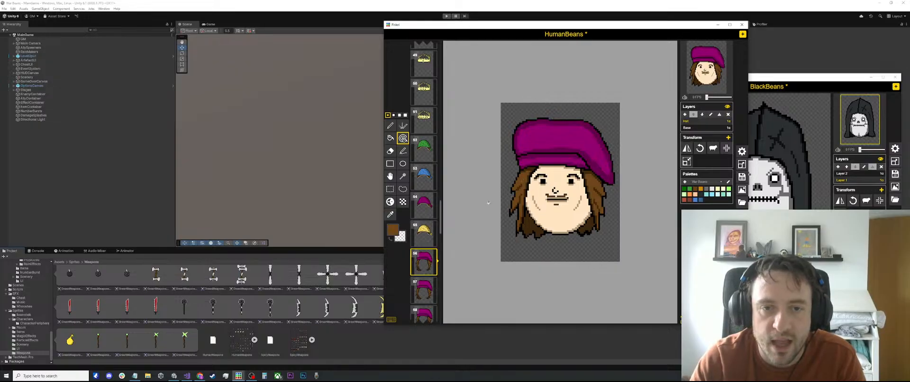
Shift the hair brown's hue towards yellow and recolour the beret figure's main hair with it in frames 56 to 59
left_click(393, 230)
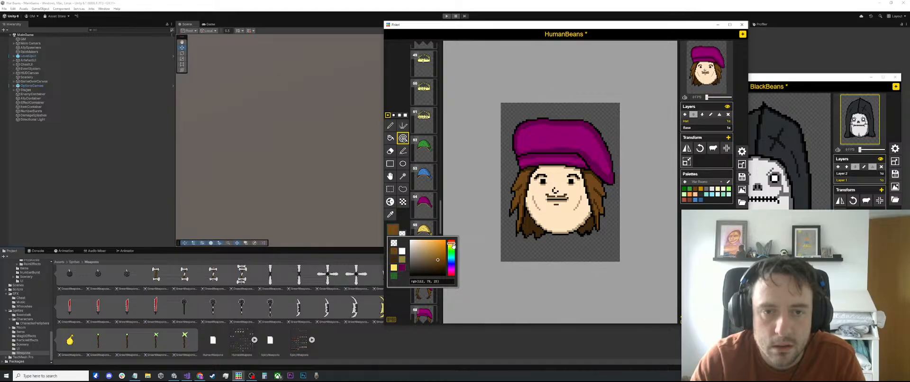
left_click(520, 178)
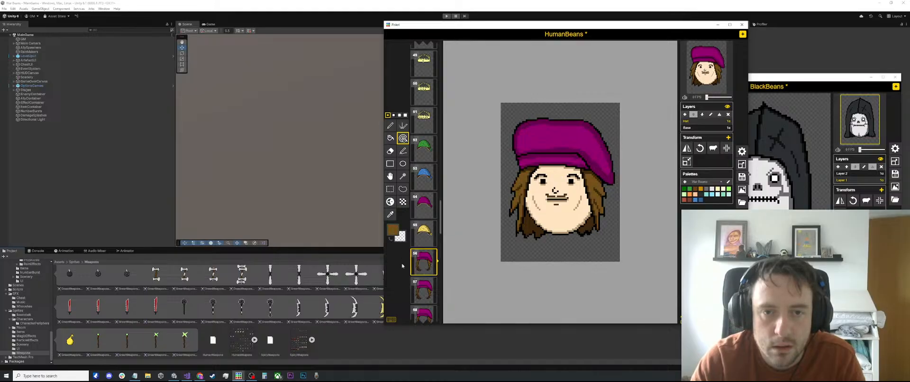
key("Down")
left_click(518, 174)
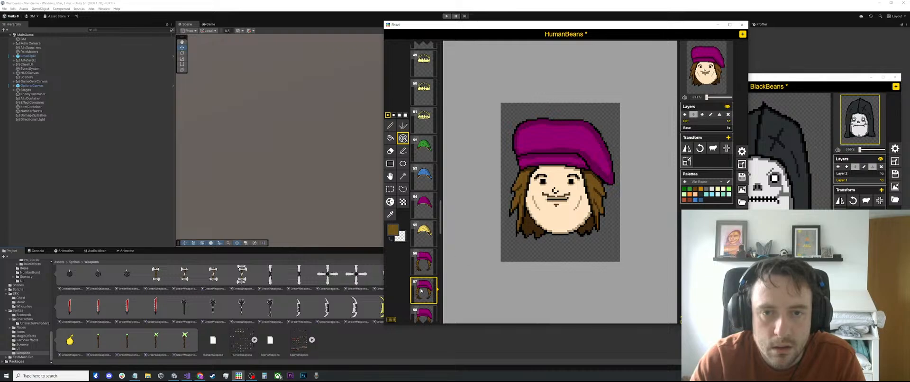
key("Down")
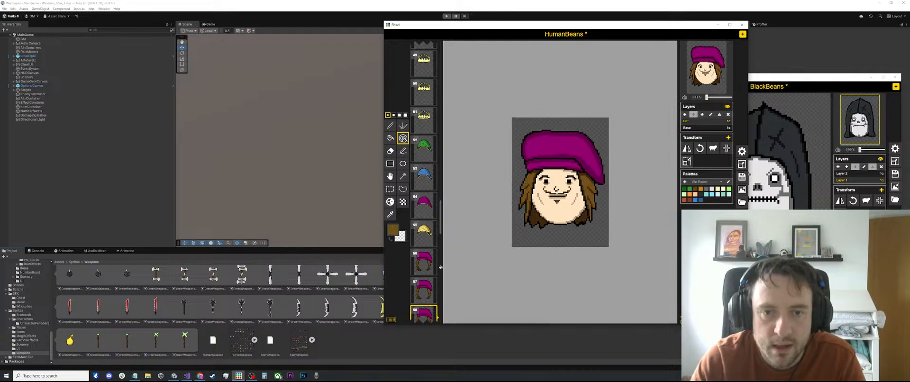
scroll(432, 283, "down", 4)
key("Down")
scroll(516, 176, "up", 6)
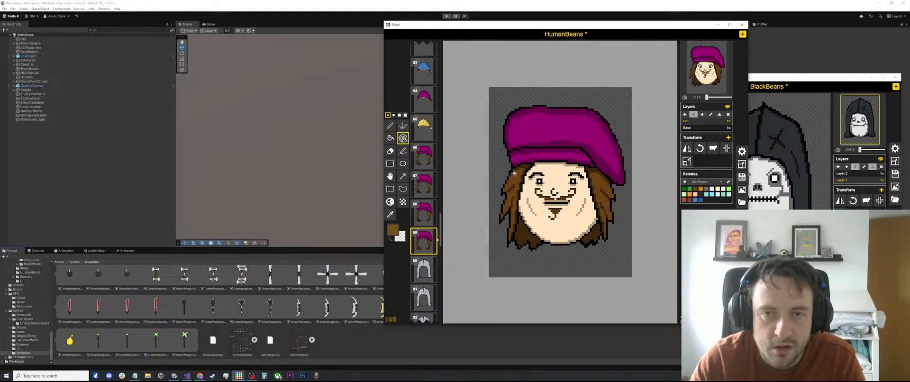
left_click(510, 179)
Darken the yellowish brown and recolour the shaded lower hair of the beret figure with it in frames 59, 58, 57 and 56
left_click(393, 230)
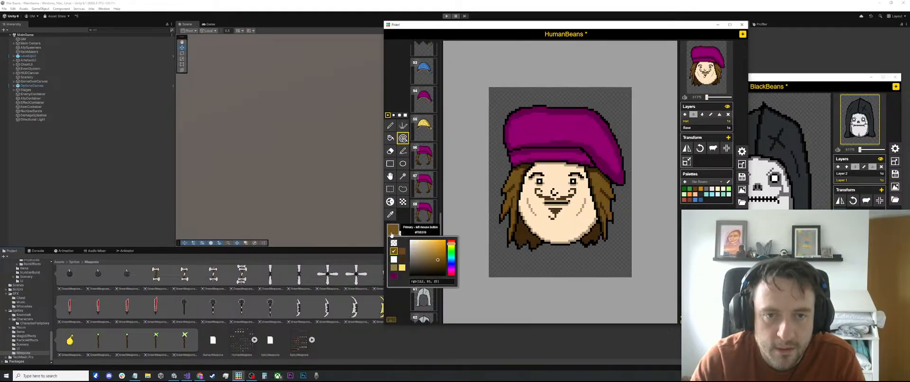
left_click_drag(438, 261, 439, 265)
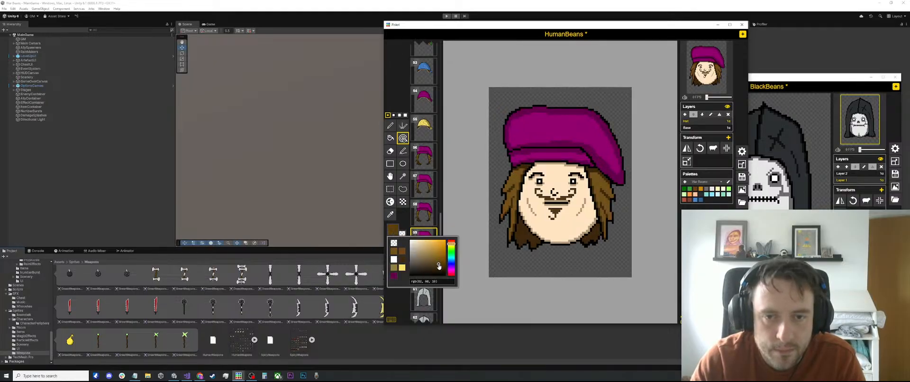
left_click(515, 234)
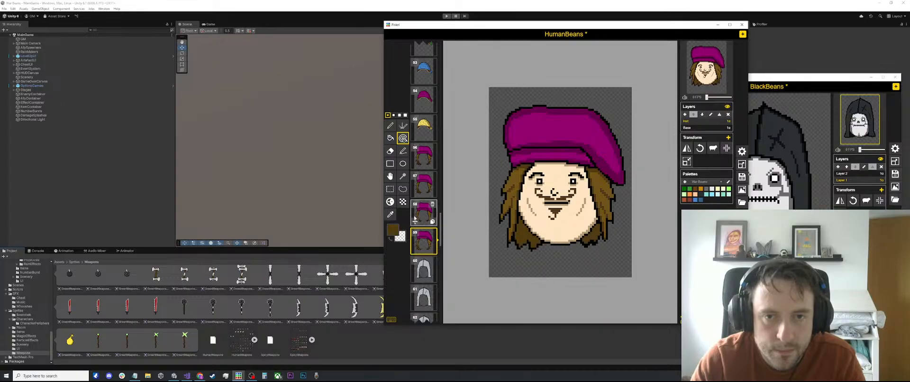
left_click(421, 216)
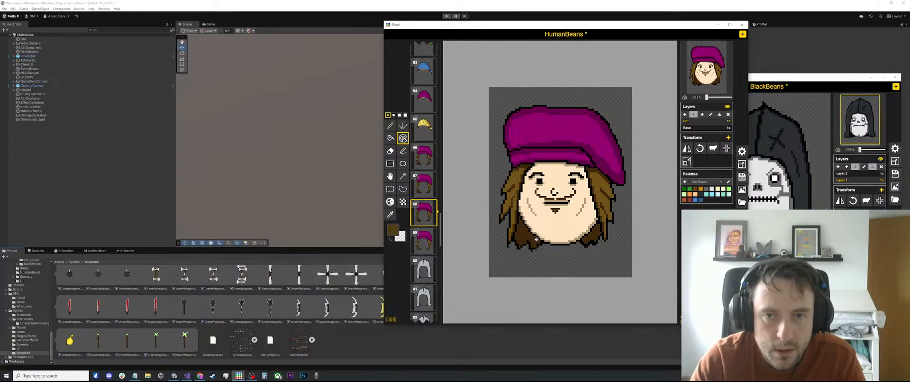
left_click(417, 186)
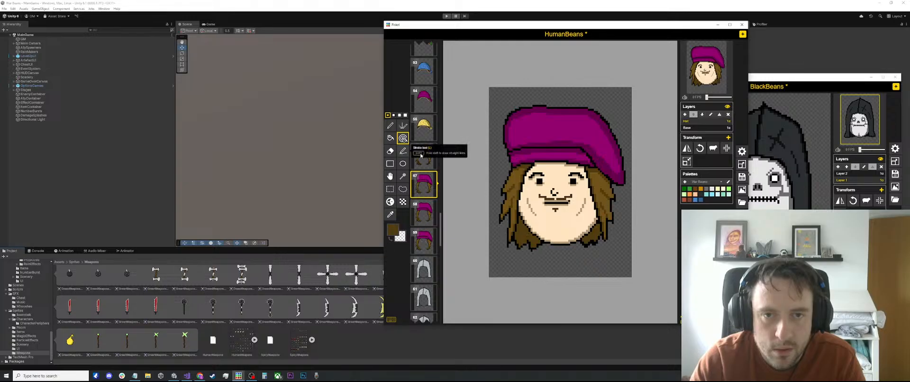
left_click(427, 159)
Compare the recoloured hair on the beret figure across frames 56 to 59
scroll(560, 182, "down", 2)
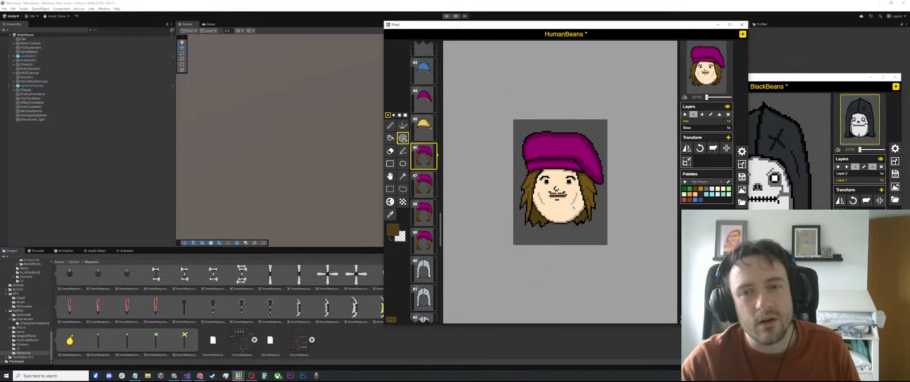
scroll(564, 141, "up", 2)
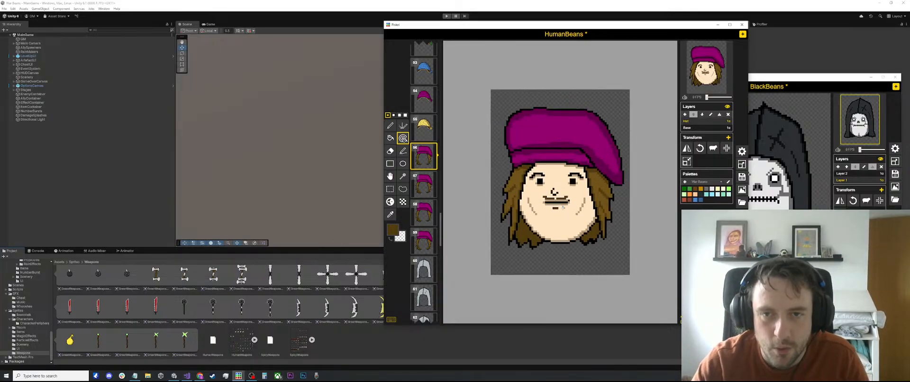
scroll(422, 189, "up", 1)
left_click(424, 211)
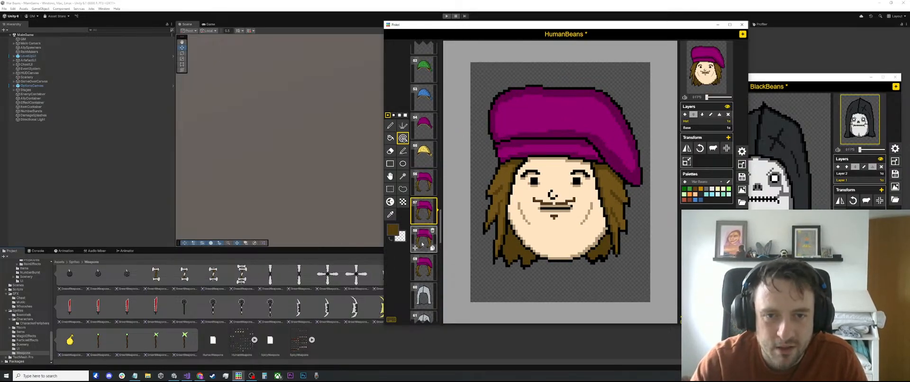
left_click(423, 239)
left_click(423, 263)
scroll(578, 161, "down", 3)
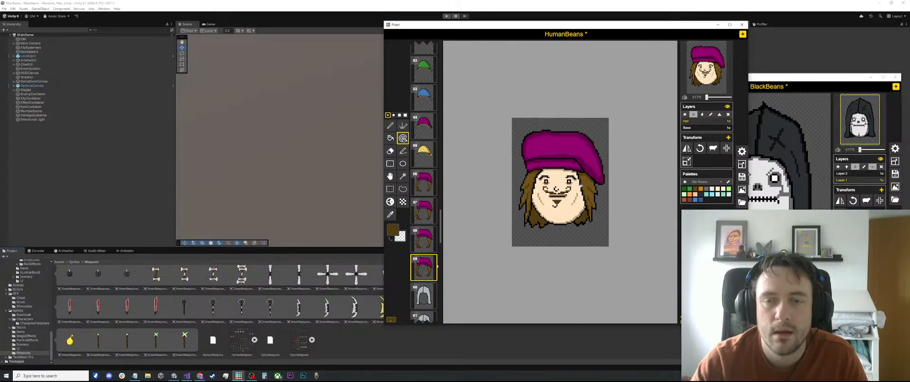
Save both the HumanBeans and BlackBeans sprites
key("ctrl+s")
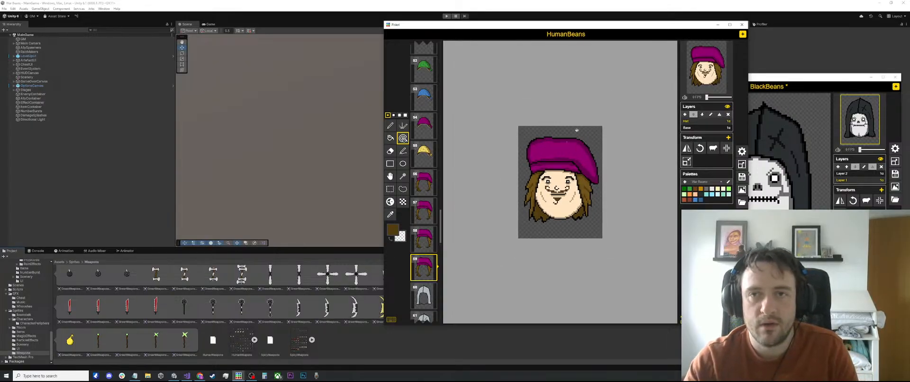
left_click_drag(880, 77, 768, 80)
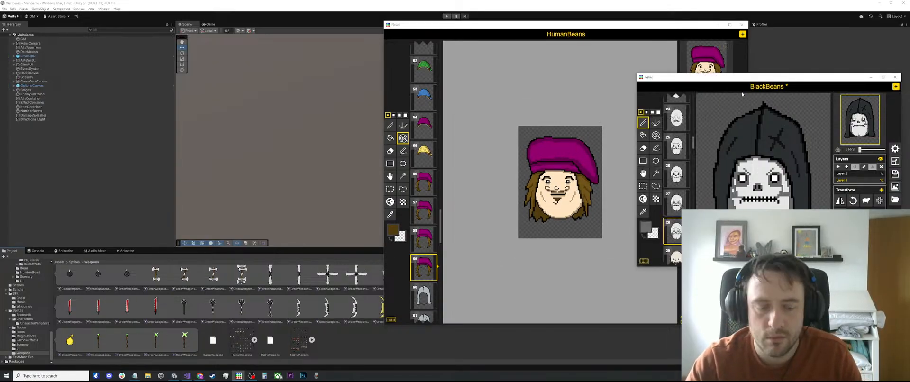
key("ctrl+s")
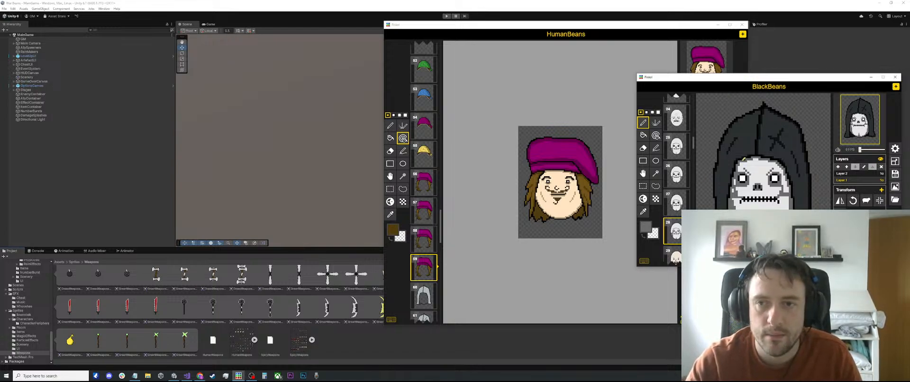
Look over the first six BlackBeans frames, covering the green zombie heads and the black-capped skull variants
scroll(676, 204, "up", 5)
left_click(675, 215)
scroll(676, 199, "up", 5)
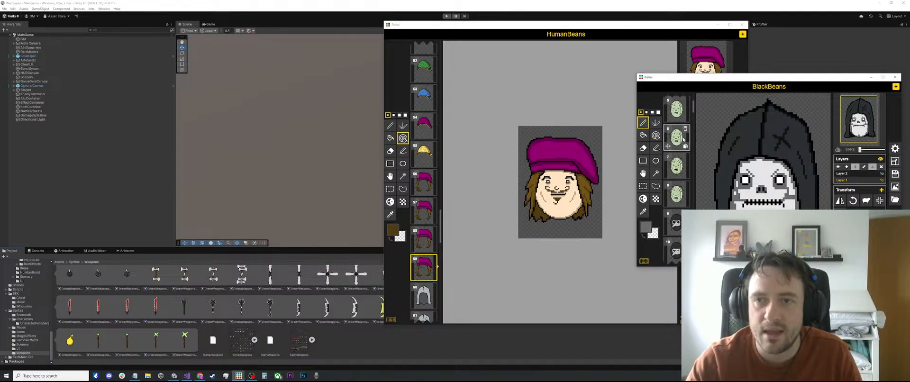
left_click(676, 138)
left_click(674, 121)
scroll(676, 132, "up", 2)
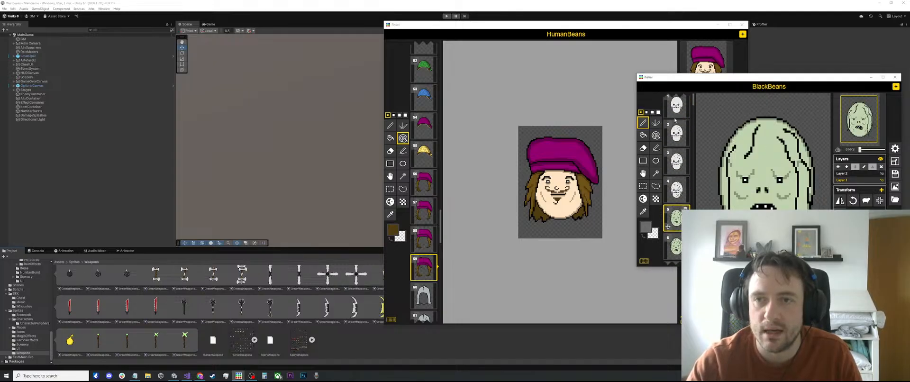
left_click(679, 144)
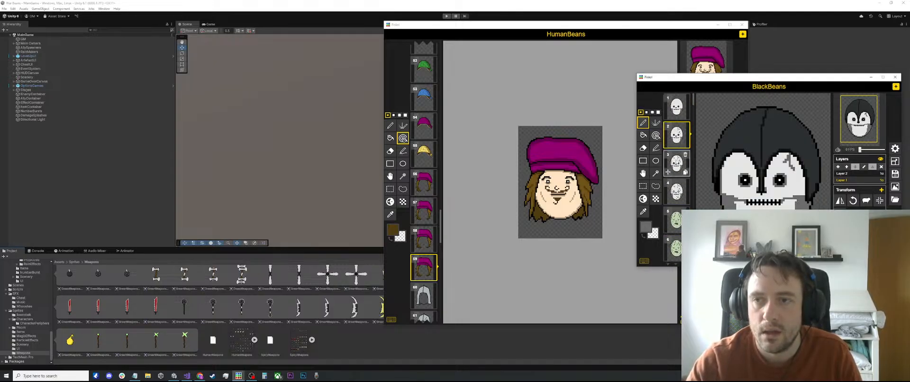
left_click(676, 164)
left_click(676, 193)
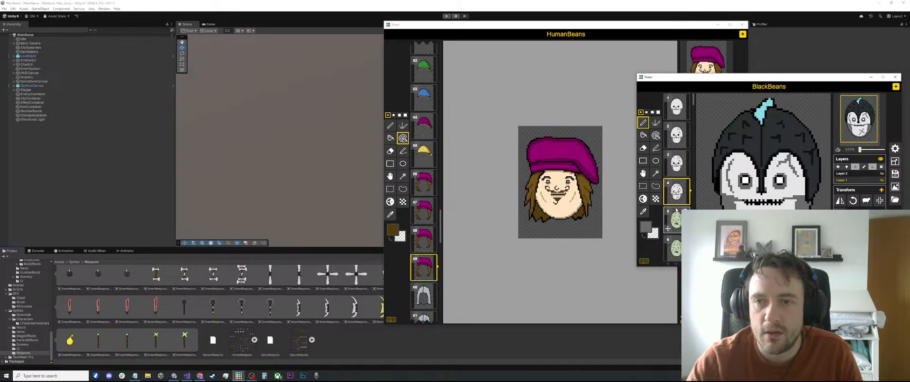
In Notepad, add a "Glow Up:" heading with "- Undead Soldier." to the to-do list, save it, and move the window clear of the sprites
left_click(676, 163)
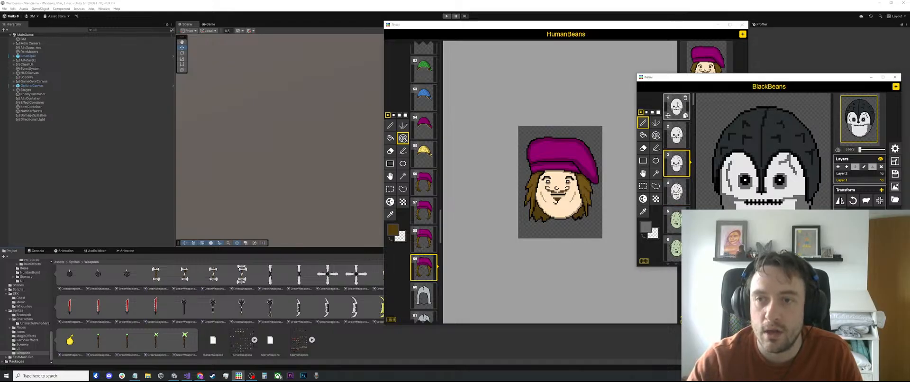
left_click(135, 375)
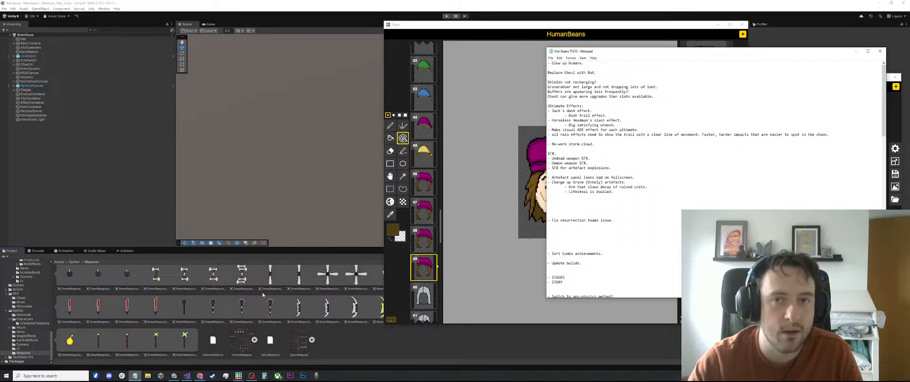
key("Return")
key("Return")
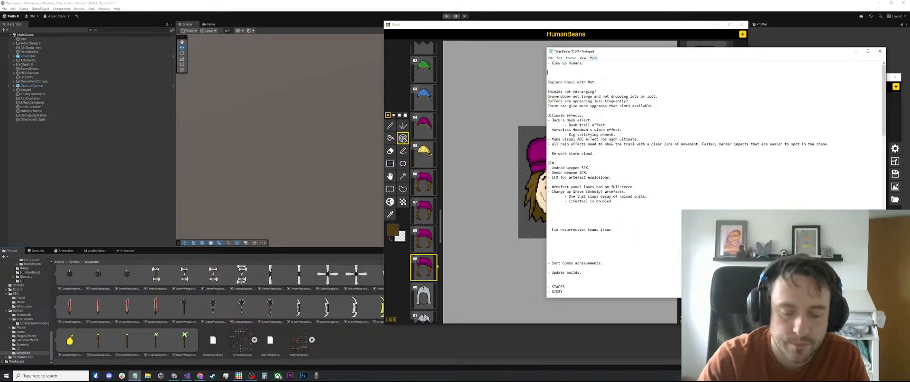
type("Glow Up")
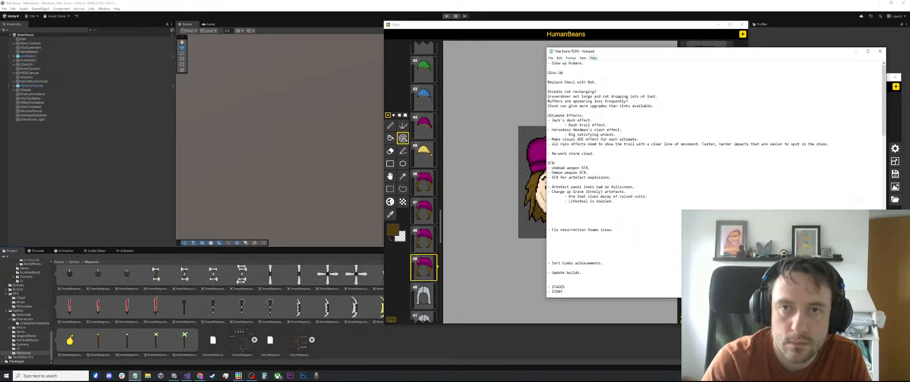
type(":")
key("Return")
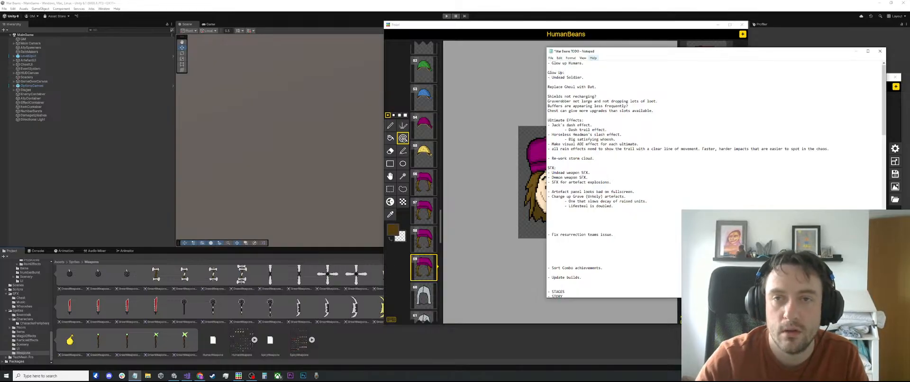
key("ctrl+s")
left_click_drag(750, 53, 204, 120)
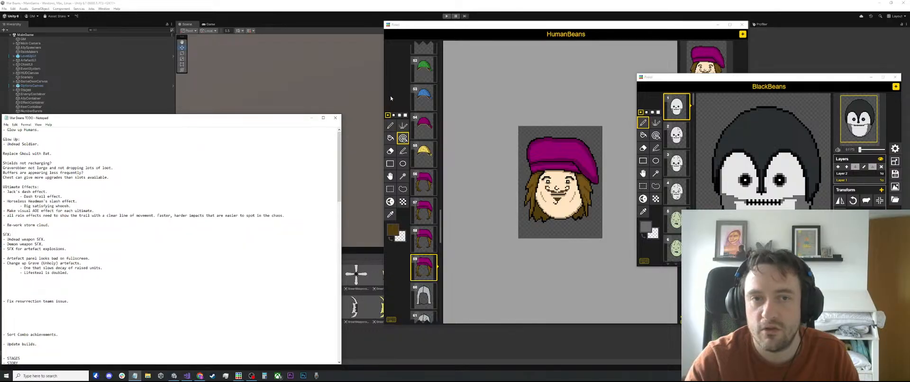
Bring up the blue-trimmed knight helmet in frame 5 of HumanBeans and move that window clear of BlackBeans
scroll(415, 105, "up", 8)
scroll(415, 104, "up", 13)
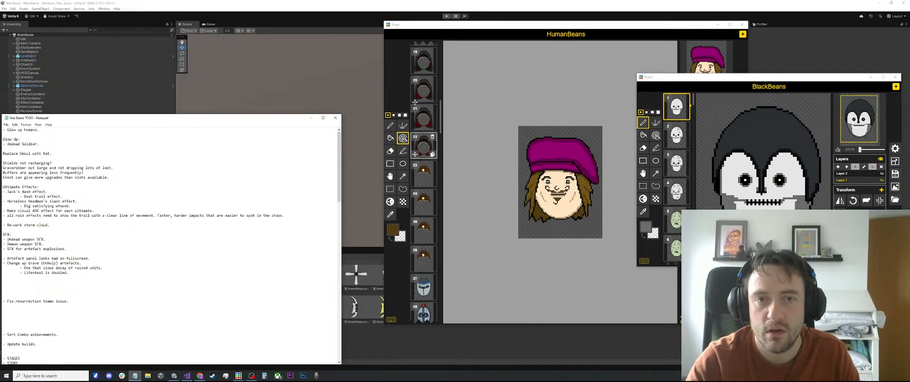
scroll(415, 104, "up", 4)
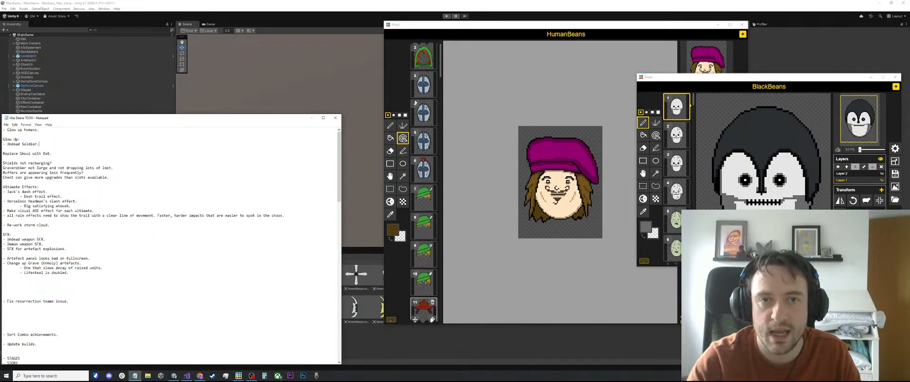
left_click(423, 169)
left_click(424, 141)
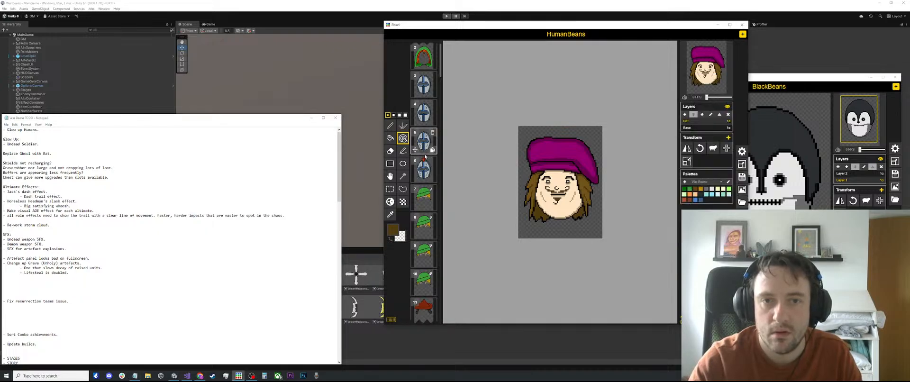
left_click_drag(620, 29, 509, 46)
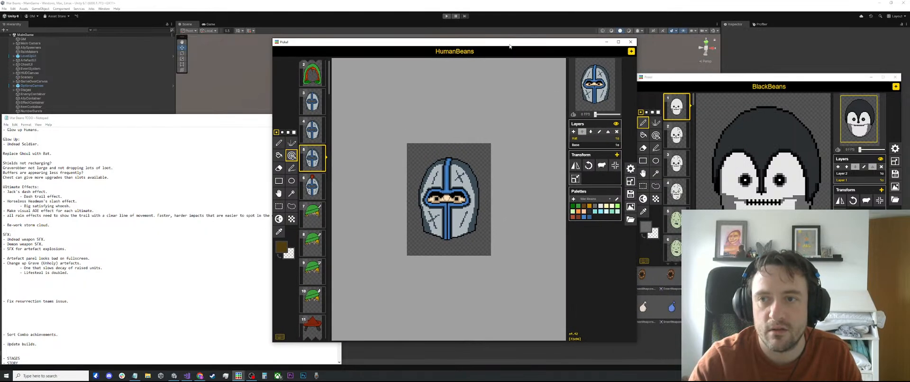
Erase the black headpiece on Layer 2 from BlackBeans skull frames 1 to 4, including the leftover blue tuft in frame 4
left_click(741, 84)
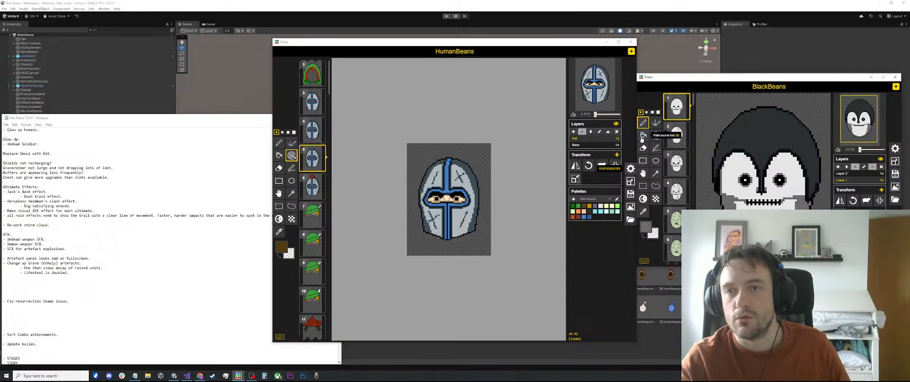
left_click(682, 137)
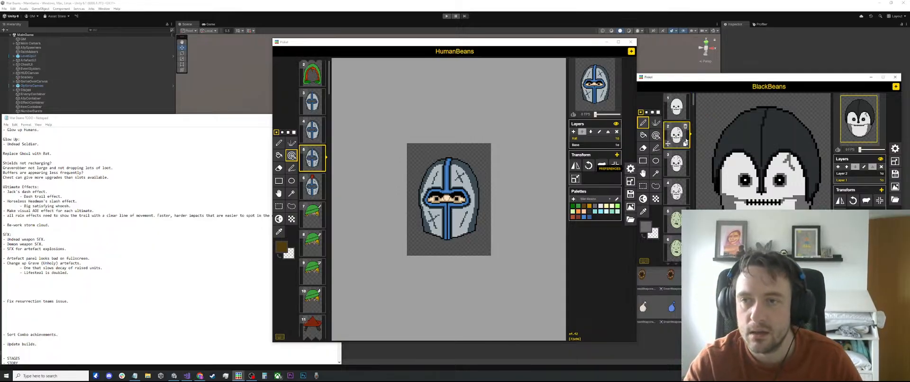
key("s")
left_click_drag(831, 116, 694, 222)
left_click(853, 173)
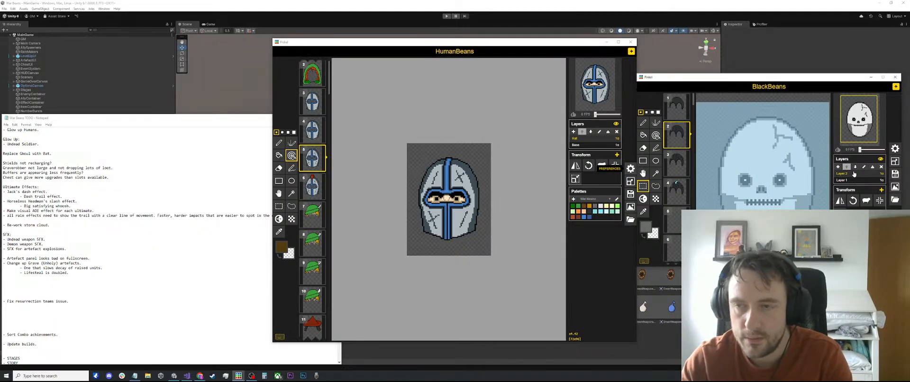
left_click(678, 107)
key("Delete")
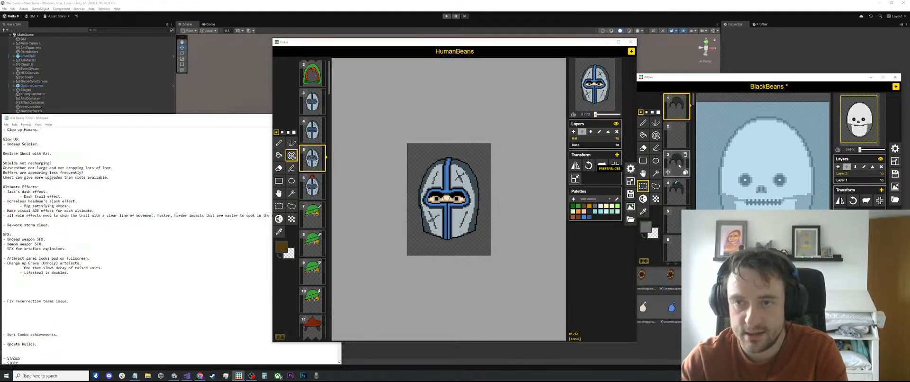
left_click(675, 164)
key("Delete")
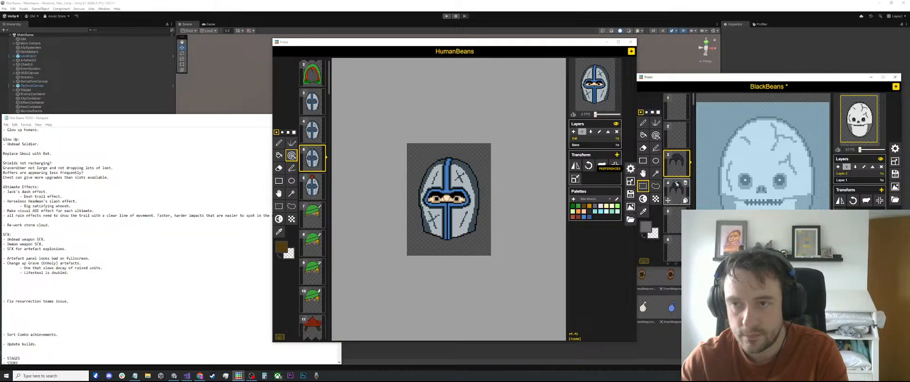
left_click(676, 185)
key("Delete")
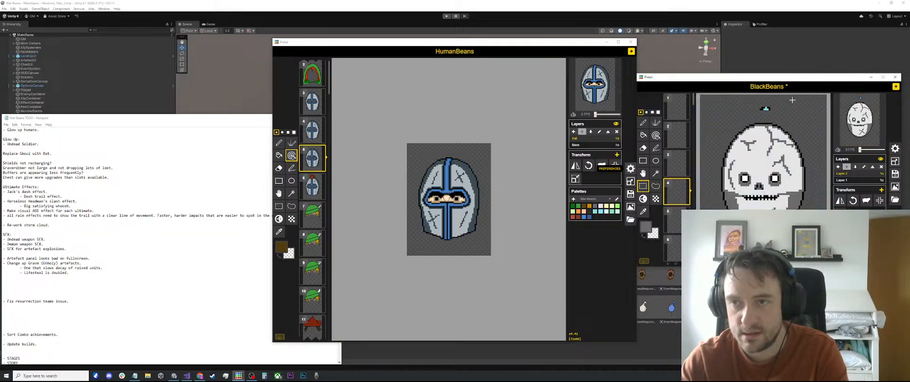
left_click_drag(793, 98, 737, 124)
left_click(832, 177)
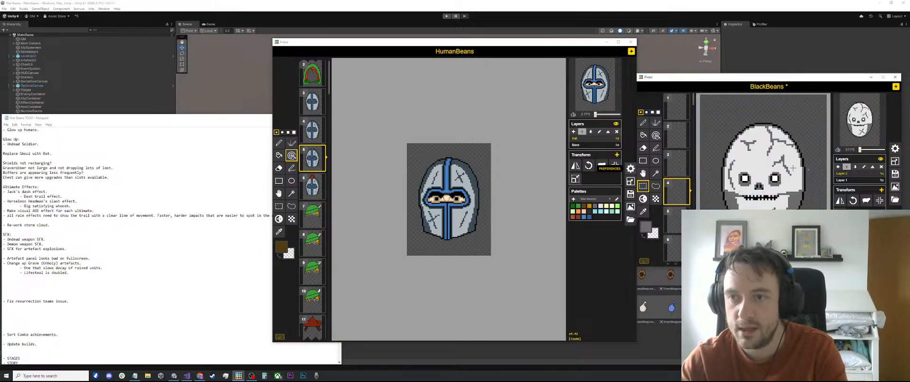
Look over BlackBeans frames 5 to 12, covering the green zombie heads and the plague doctor variants
left_click(676, 164)
left_click(676, 216)
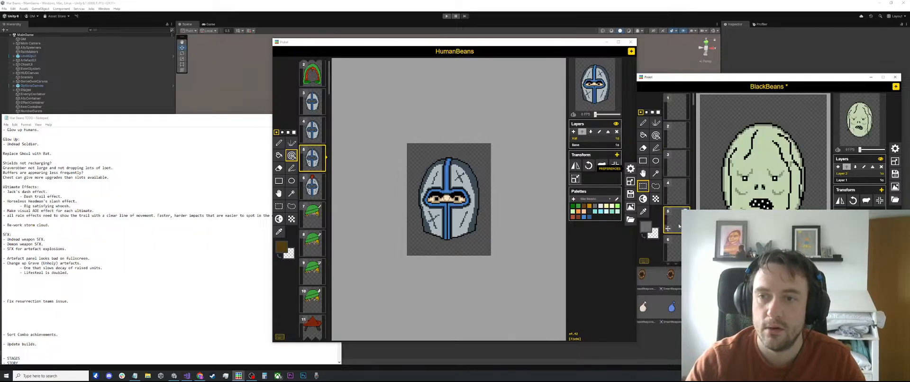
scroll(678, 223, "down", 4)
left_click(676, 223)
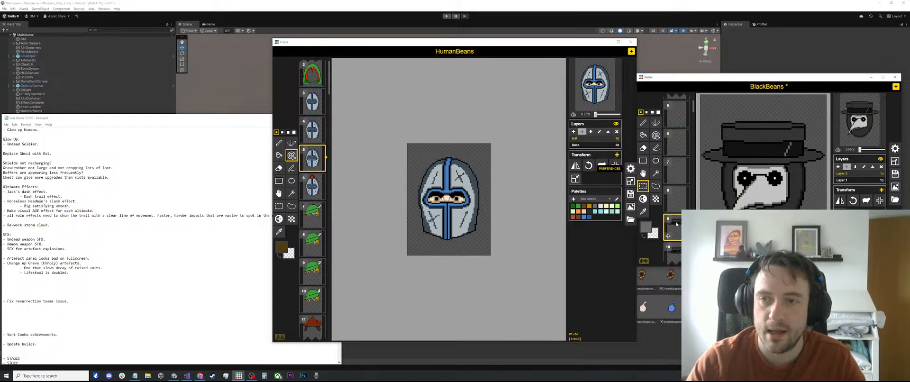
scroll(676, 224, "down", 2)
left_click(677, 205)
left_click(677, 230)
scroll(677, 229, "down", 2)
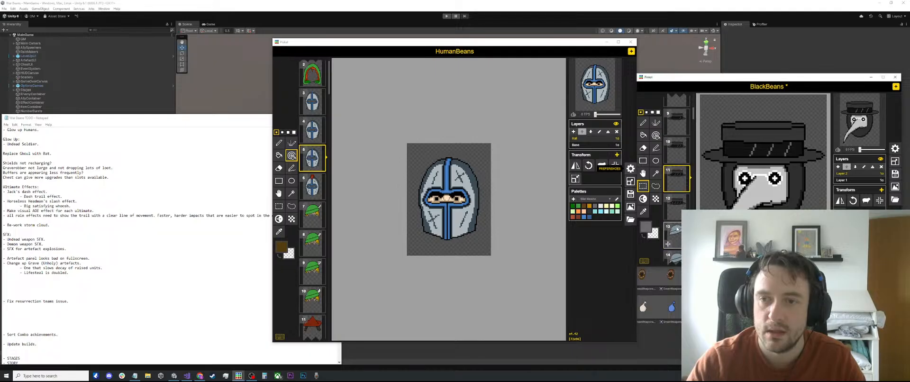
left_click(671, 206)
scroll(670, 205, "down", 1)
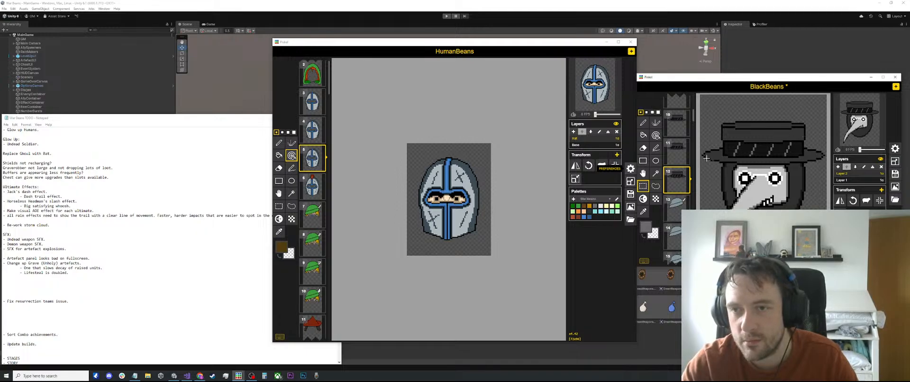
Compare the grey-capped skulls in BlackBeans frames 13 to 16 with the green-capped head in HumanBeans frame 7
left_click(675, 206)
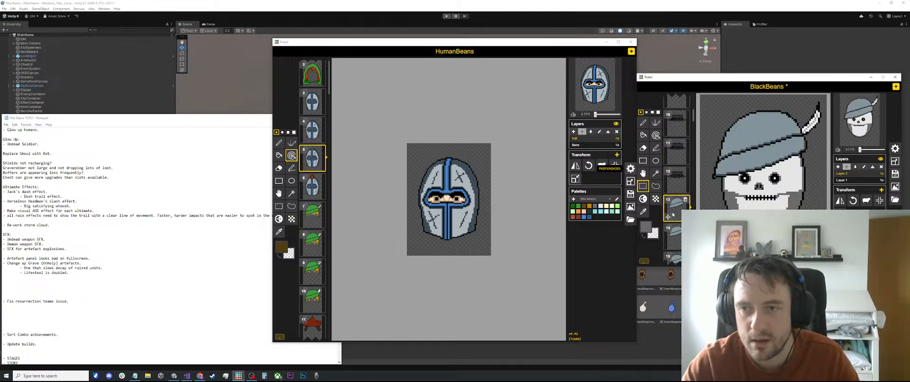
left_click(673, 229)
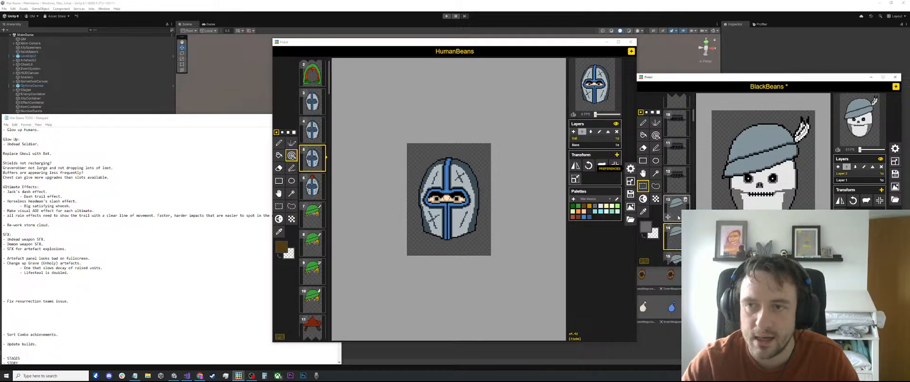
left_click(312, 217)
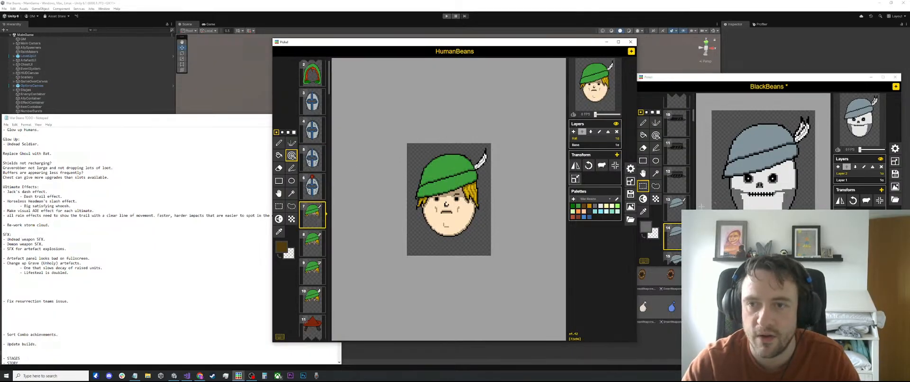
scroll(682, 231, "down", 2)
left_click(676, 212)
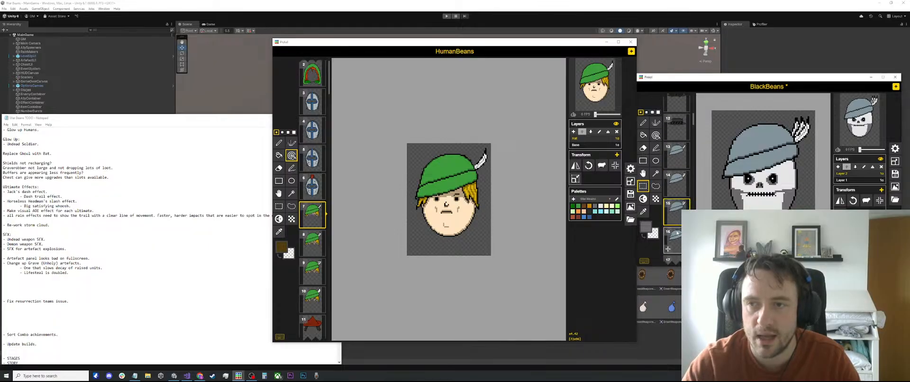
left_click(677, 233)
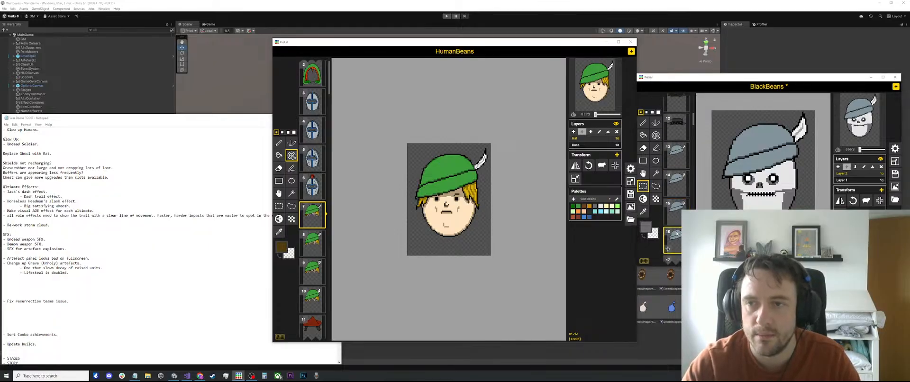
left_click(676, 212)
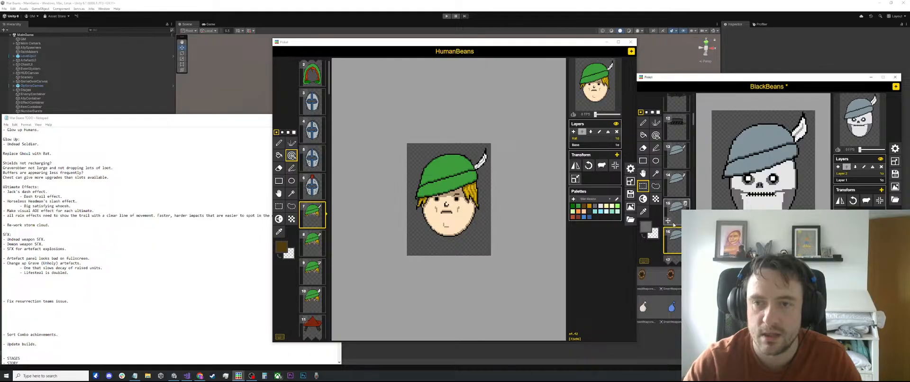
Examine the white ghost variants in BlackBeans frames 17 to 20
scroll(675, 205, "down", 2)
left_click(674, 167)
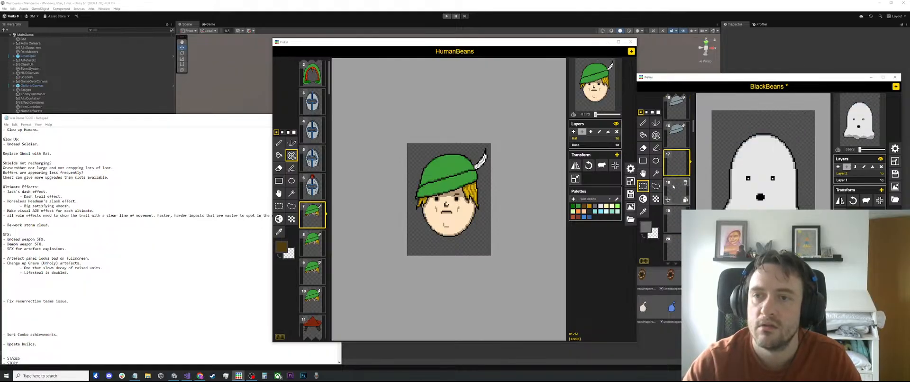
left_click(674, 191)
left_click(673, 218)
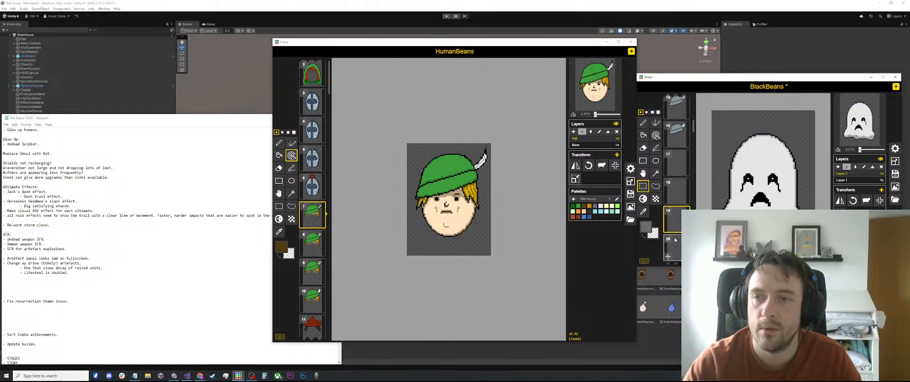
left_click(674, 247)
scroll(679, 189, "down", 2)
scroll(767, 177, "up", 1)
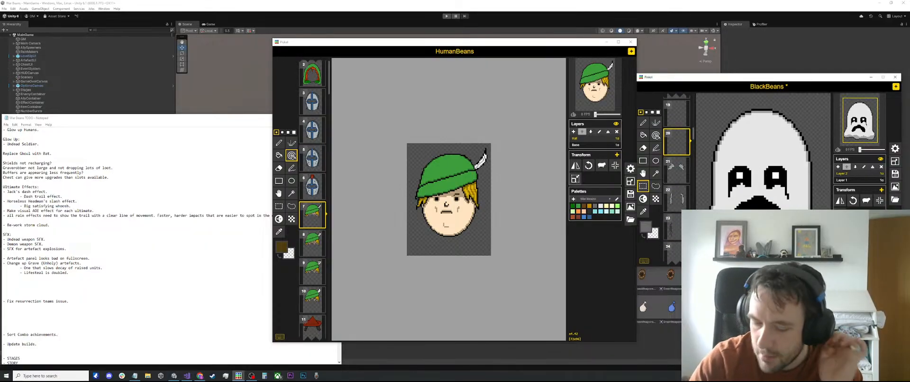
Sample a light grey and use it on Layer 1 to shade beneath the ghost's left eye in BlackBeans frame 20
scroll(762, 228, "up", 1)
scroll(777, 227, "up", 1)
key("o")
left_click(737, 187)
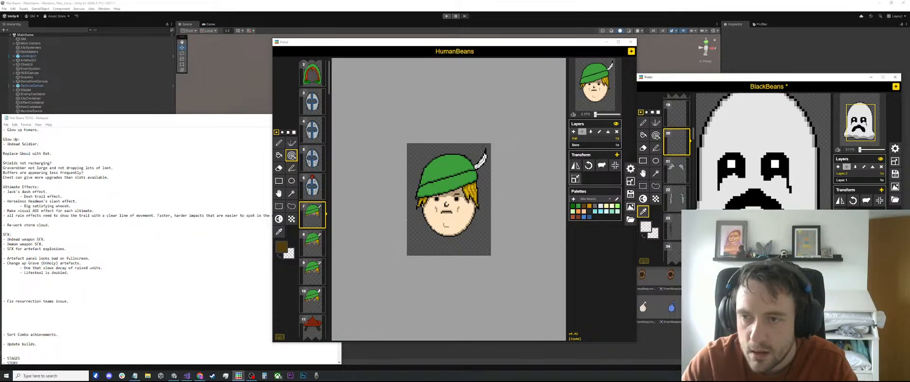
key("p")
scroll(735, 187, "up", 1)
left_click(843, 181)
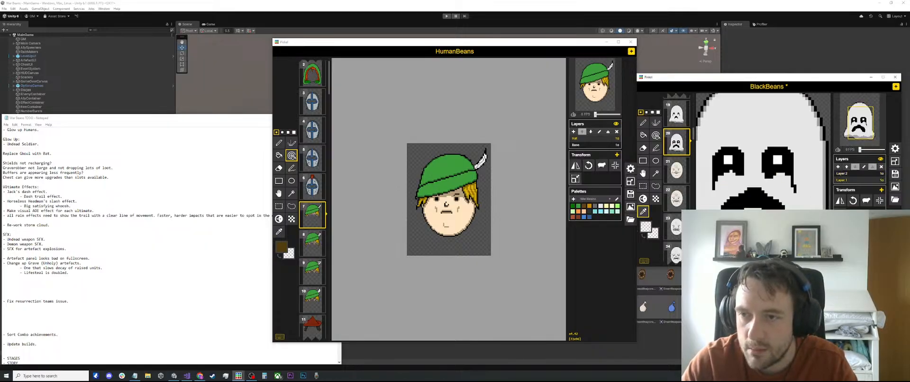
key("o")
left_click(721, 185)
key("p")
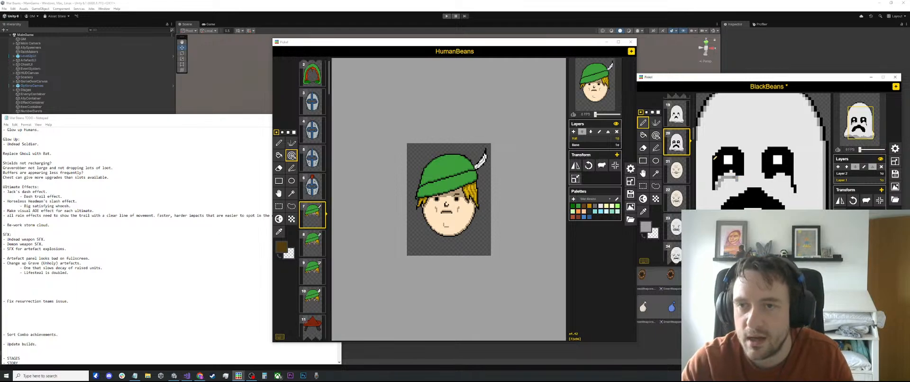
Sample a grey and shade beneath the old man's nose on Layer 1 in BlackBeans frames 21 and 22
scroll(668, 152, "down", 1)
left_click(675, 144)
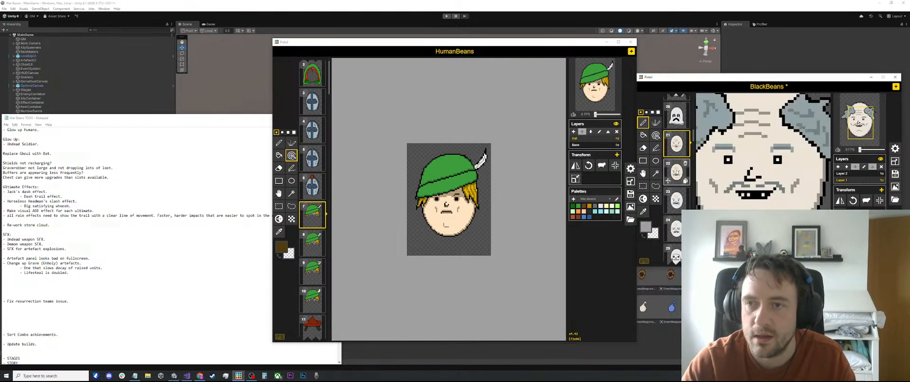
scroll(748, 158, "up", 2)
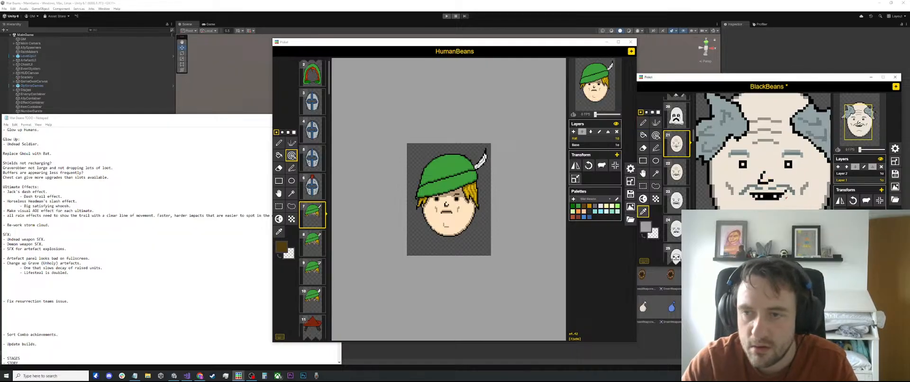
left_click(643, 212)
key("p")
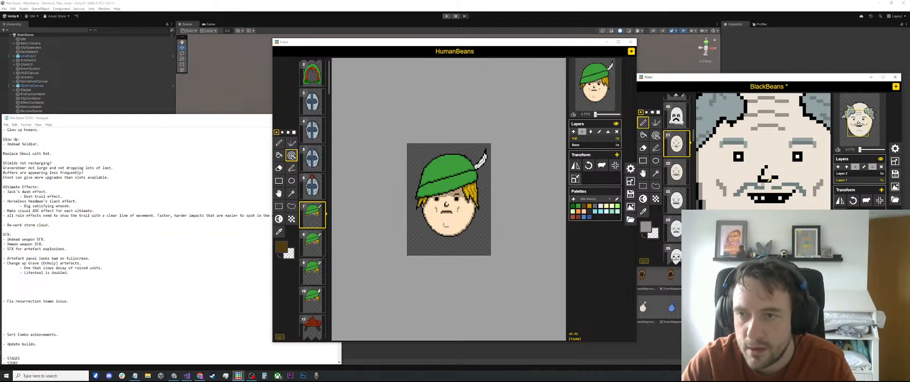
scroll(763, 182, "up", 1)
scroll(755, 145, "down", 1)
key("Down")
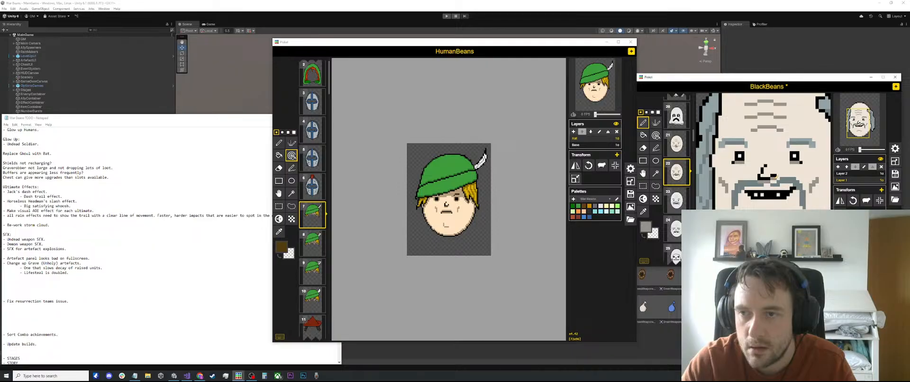
Sample a light grey and shade beneath the pale old man's nose in BlackBeans frame 23
left_click(677, 201)
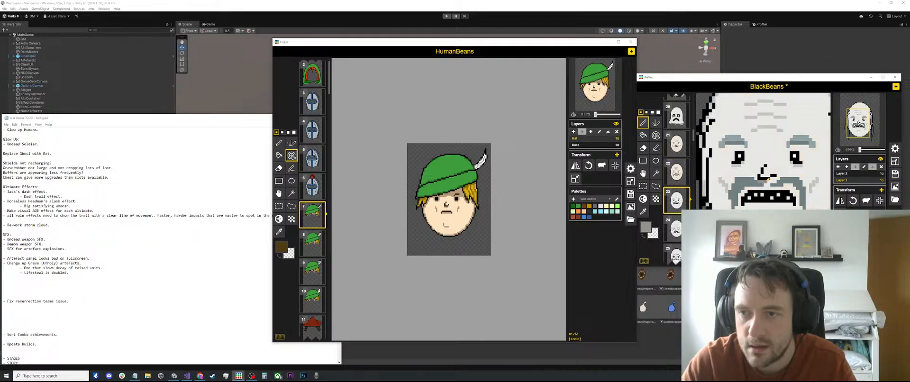
scroll(768, 179, "down", 3)
key("o")
left_click(753, 171)
key("p")
scroll(763, 177, "up", 3)
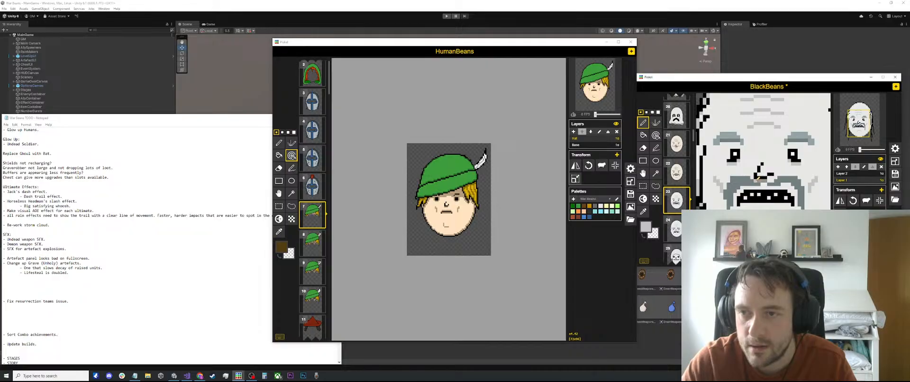
left_click_drag(757, 181, 767, 180)
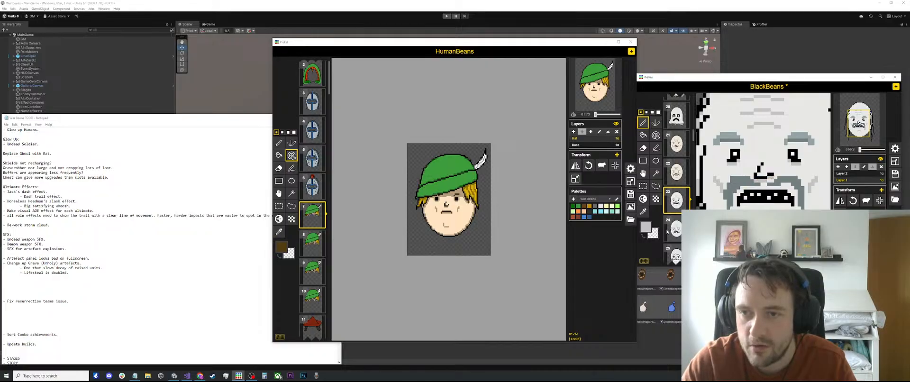
Shade beneath the bald old man's nose in light grey in BlackBeans frame 24
left_click(667, 235)
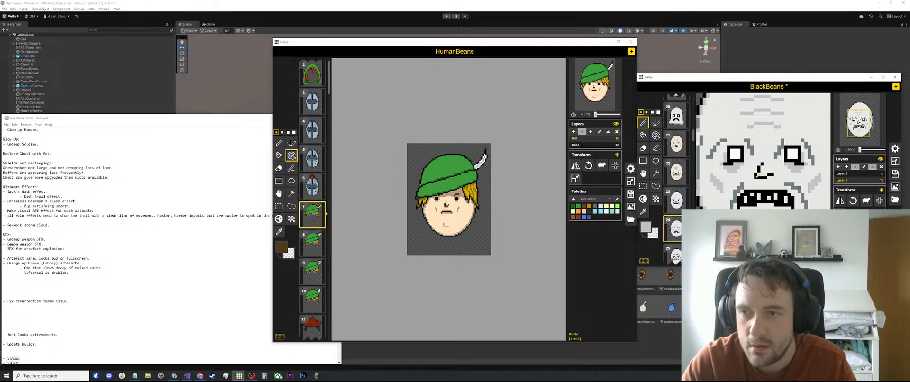
key("o")
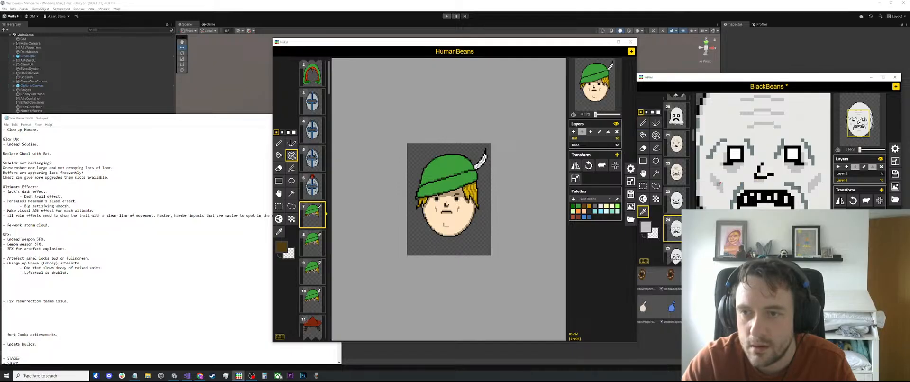
key("p")
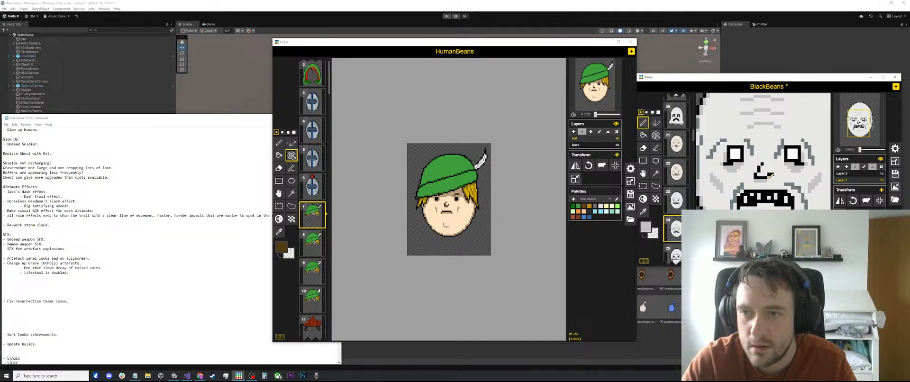
Review the old man's face from a wider view in BlackBeans frames 22 to 24
left_click(676, 172)
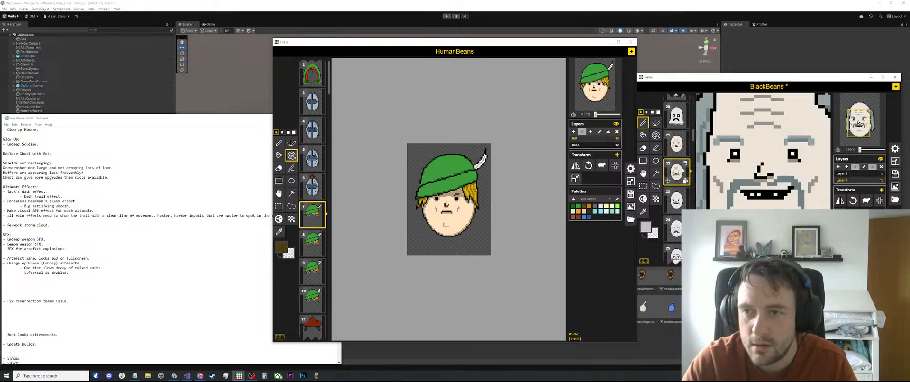
scroll(707, 175, "down", 2)
scroll(676, 175, "down", 2)
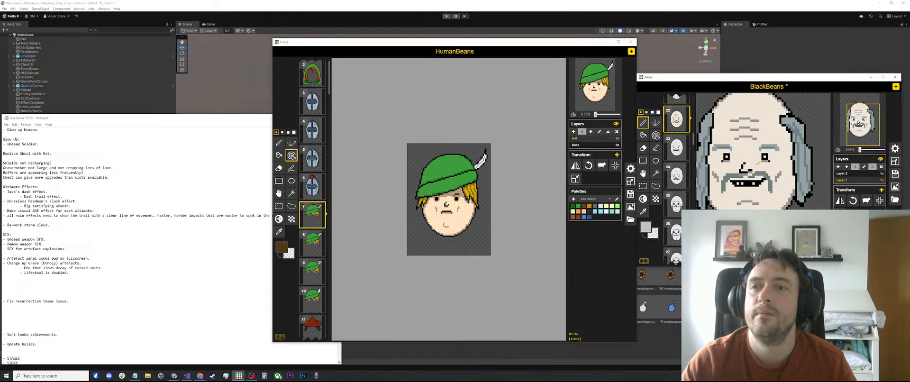
scroll(685, 166, "up", 3)
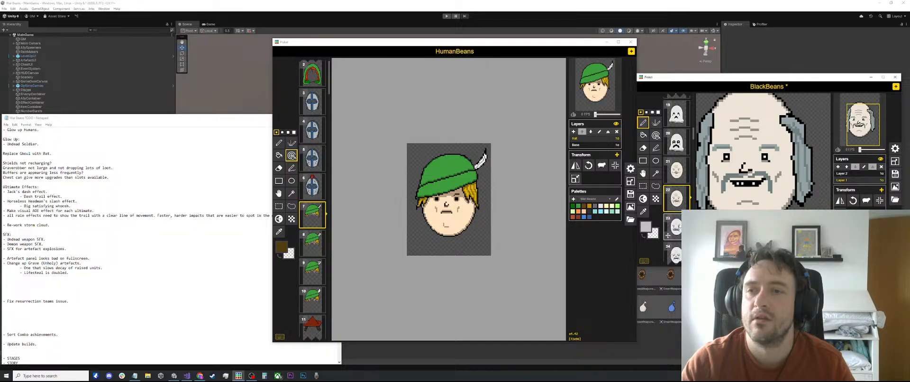
left_click(675, 229)
left_click(675, 255)
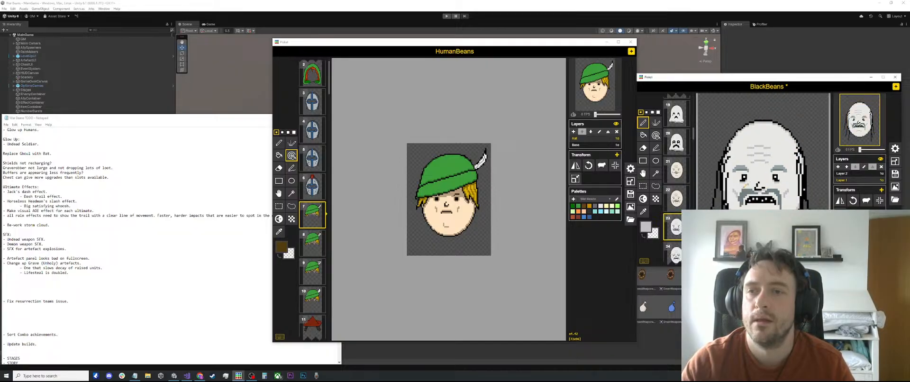
Look over the hooded skulls and the long-haired heads with skull headpieces in BlackBeans frames 25 to 31
scroll(677, 228, "down", 3)
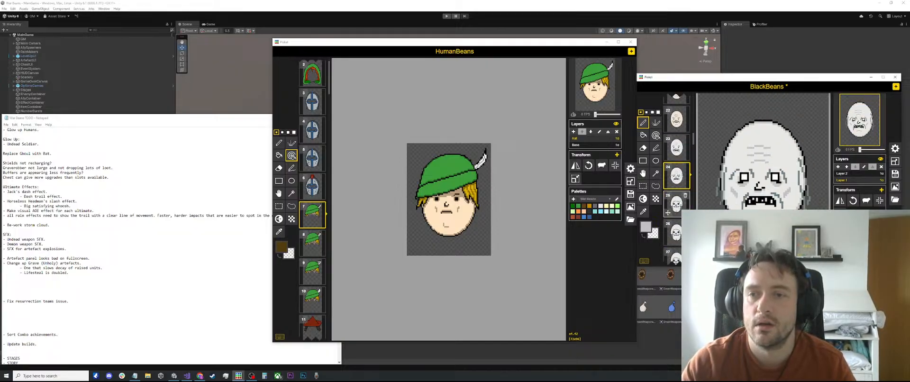
left_click(675, 205)
left_click(676, 233)
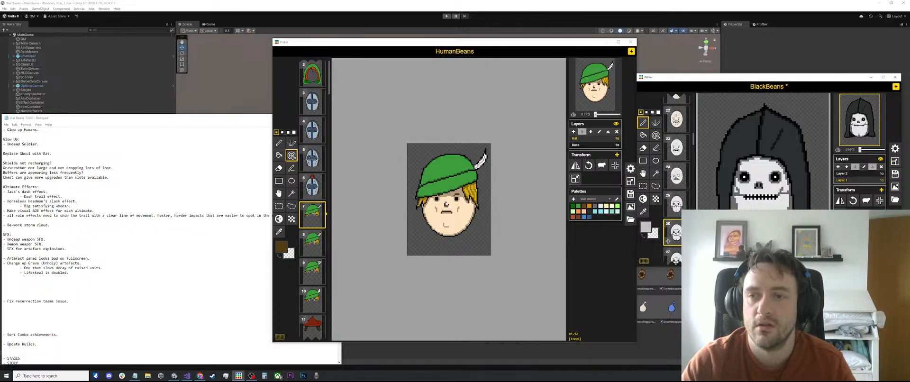
scroll(676, 233, "down", 2)
left_click(676, 185)
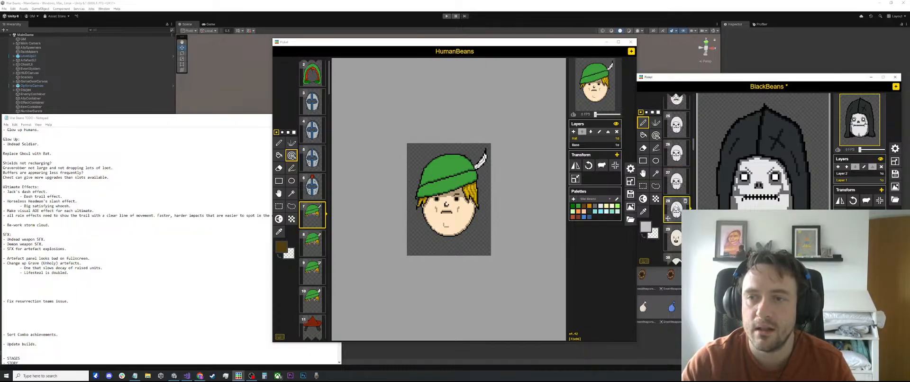
scroll(676, 188, "down", 2)
left_click(676, 186)
left_click(675, 213)
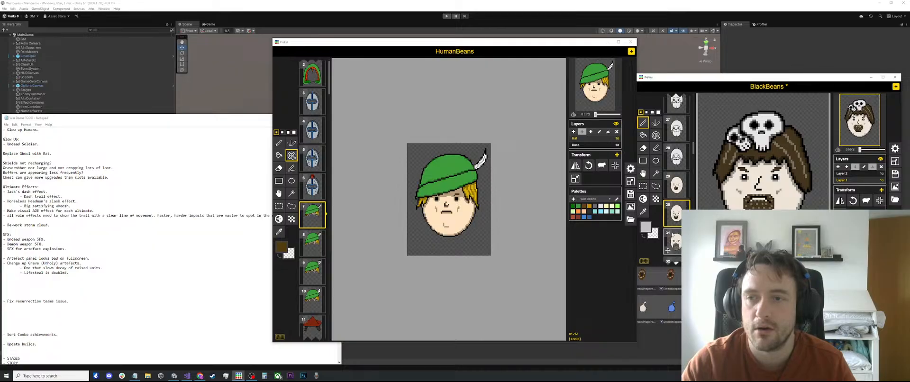
left_click(675, 242)
Sample a grey and shade beneath the nose of the brown-haired man with the skull headpiece in BlackBeans frame 29
left_click(674, 182)
scroll(758, 157, "up", 2)
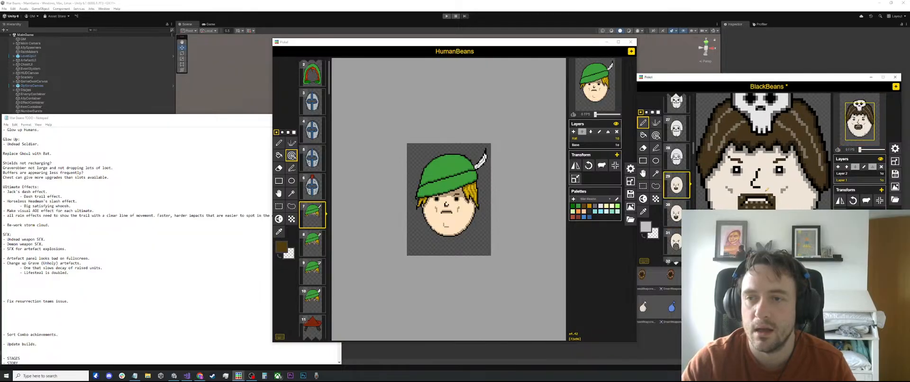
left_click(643, 212)
scroll(756, 190, "down", 1)
key("p")
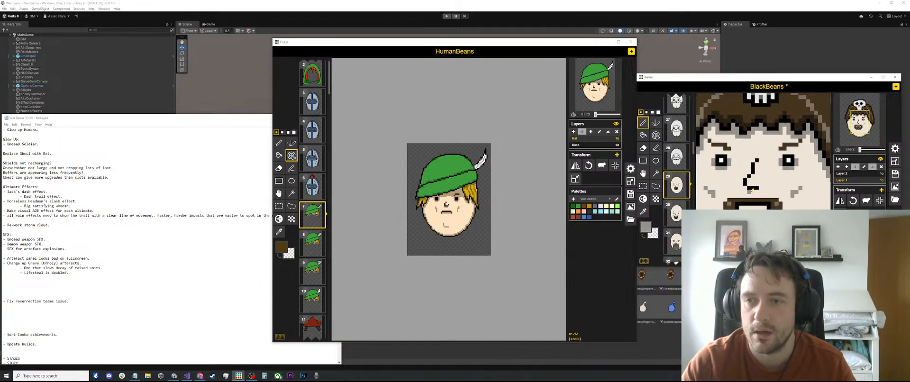
scroll(746, 189, "down", 1)
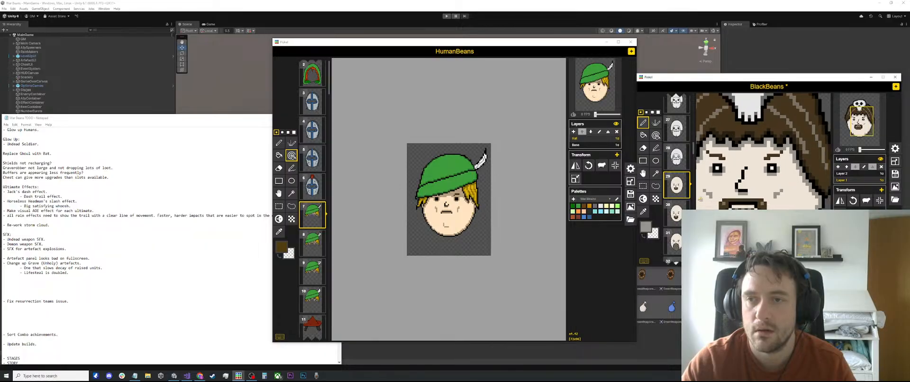
Shade beneath the noses of the skull-headpiece heads in grey in BlackBeans frames 30 to 32
left_click(682, 208)
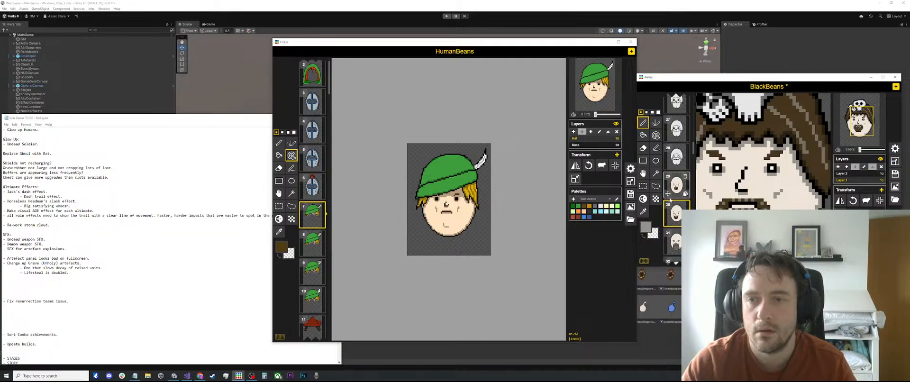
left_click(675, 237)
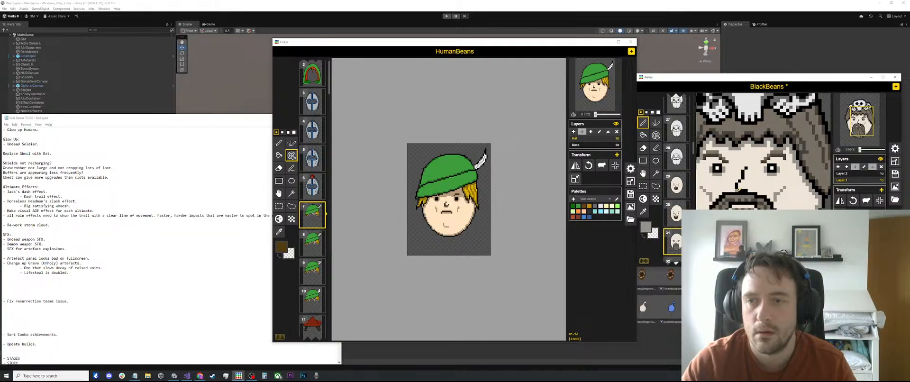
scroll(675, 237, "down", 2)
left_click(675, 218)
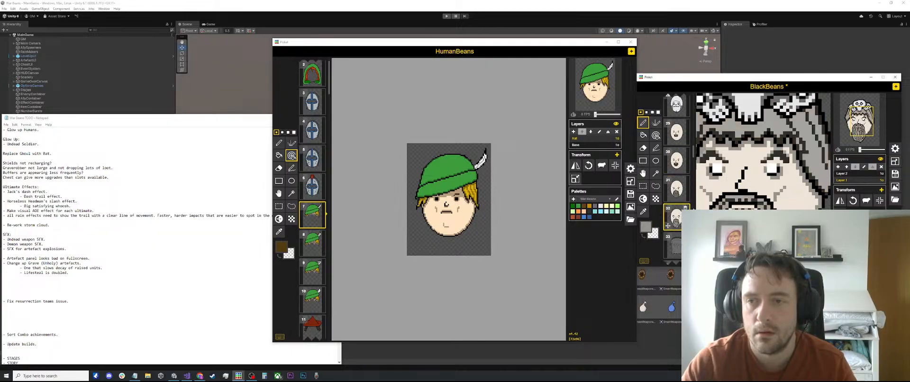
scroll(764, 152, "down", 2)
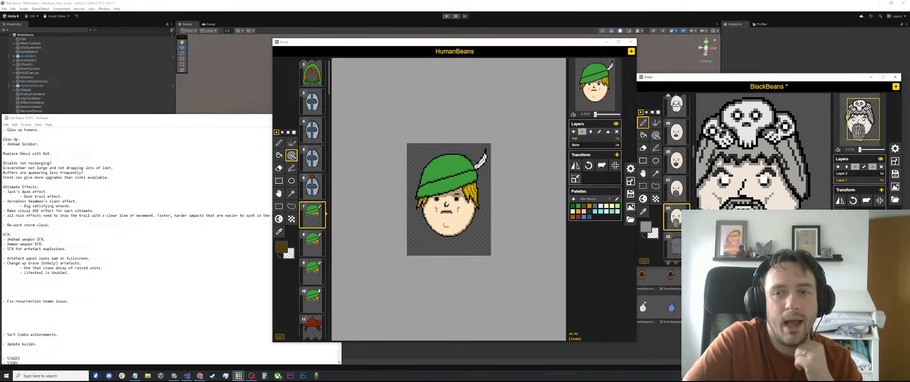
Sample a dark grey and shade beneath the pale dark-haired man's nose in BlackBeans frames 37 and 38
scroll(673, 225, "down", 2)
scroll(673, 225, "down", 5)
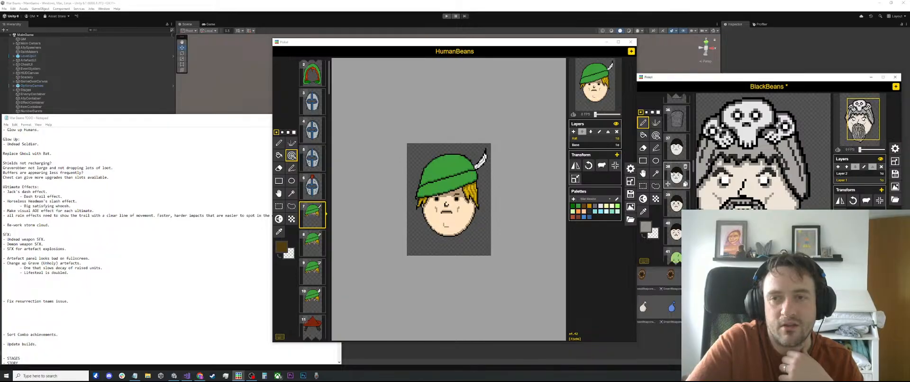
left_click(676, 147)
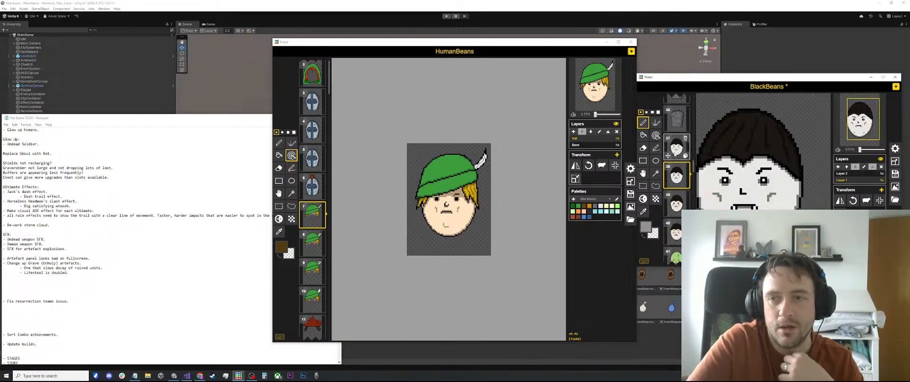
scroll(751, 198, "up", 1)
key("o")
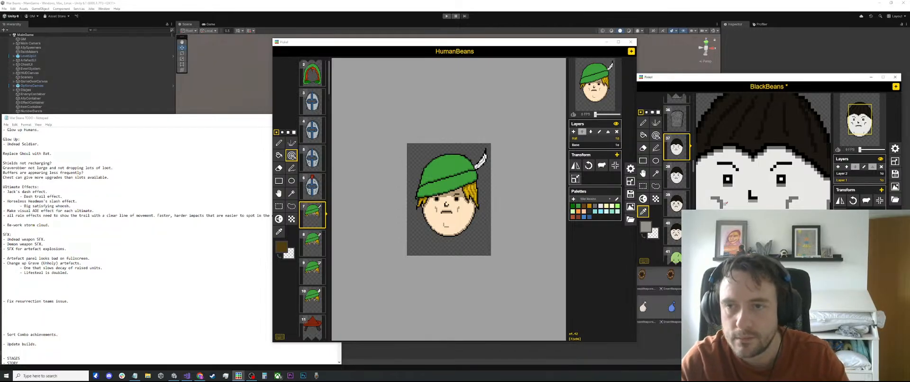
left_click(753, 199)
key("p")
scroll(753, 198, "down", 1)
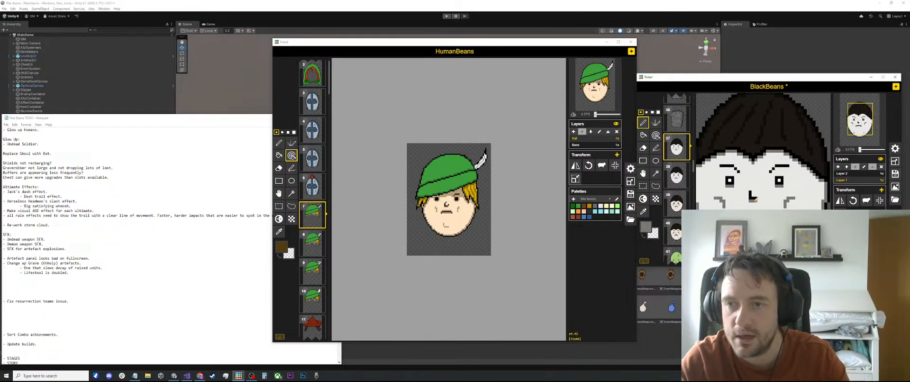
key("Down")
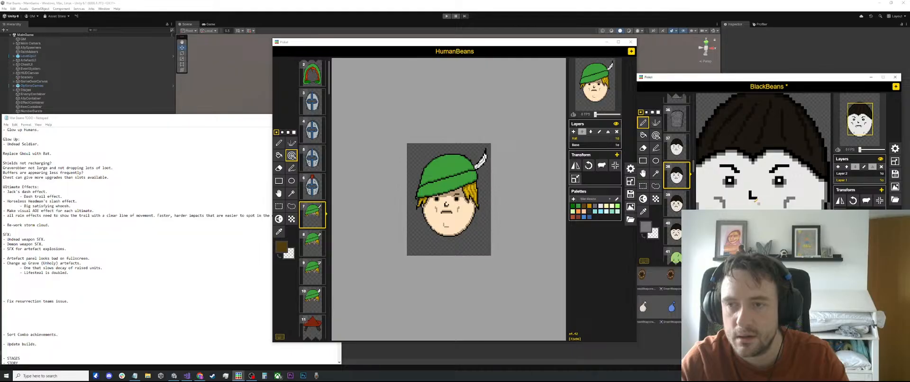
Resample a dark grey and shade beneath the dark-haired man's nose in BlackBeans frames 39 and 40
key("Down")
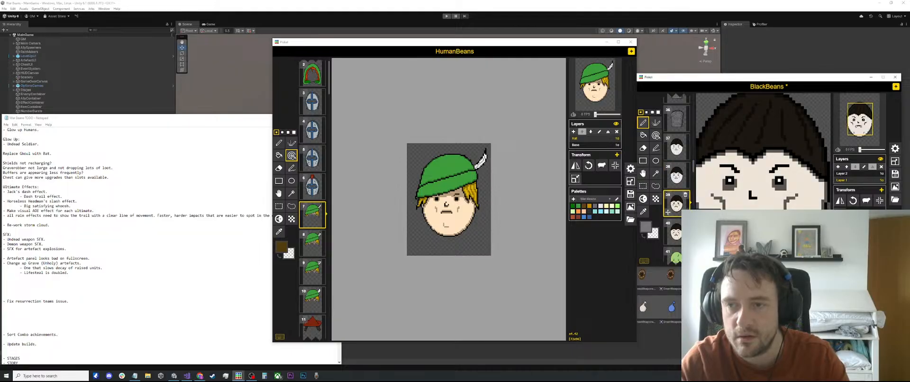
key("o")
left_click(750, 195)
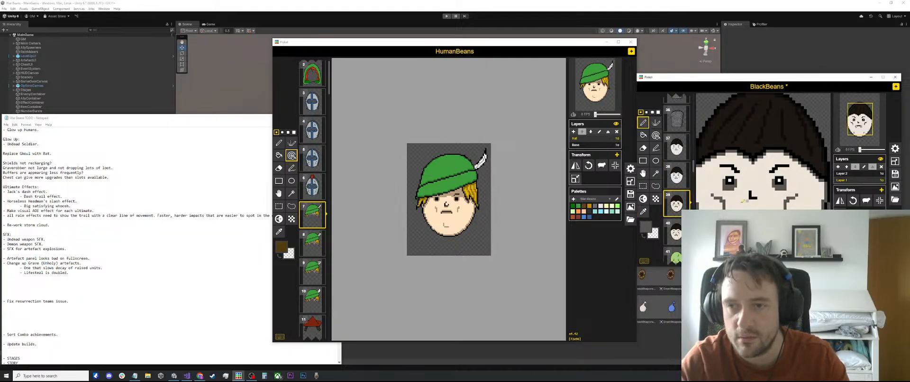
key("p")
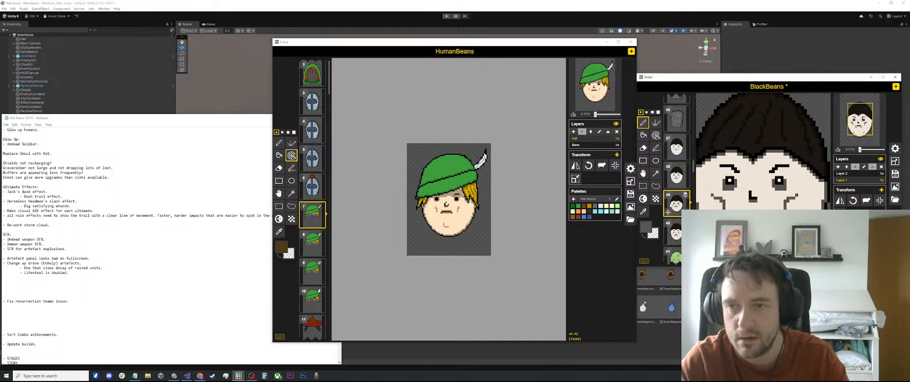
left_click(668, 240)
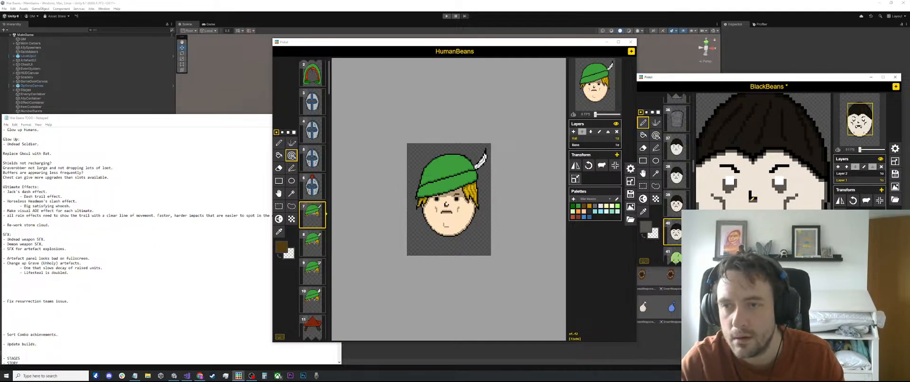
scroll(750, 198, "down", 2)
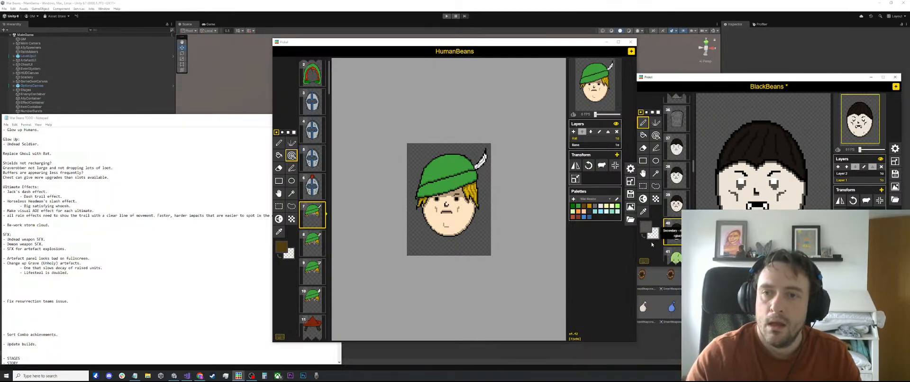
Sample the darker green beneath the zombie's eye in BlackBeans frame 41 and shade beneath its nose in frames 41 to 44
scroll(673, 227, "down", 2)
left_click(675, 236)
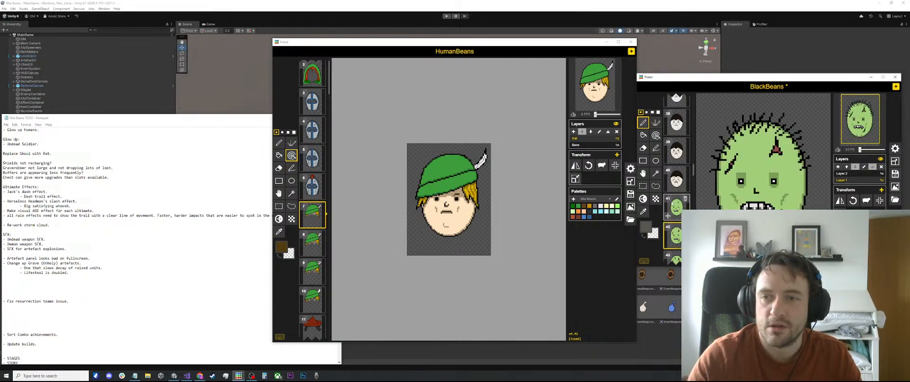
left_click(671, 204)
scroll(673, 205, "up", 2)
scroll(743, 190, "up", 3)
key("o")
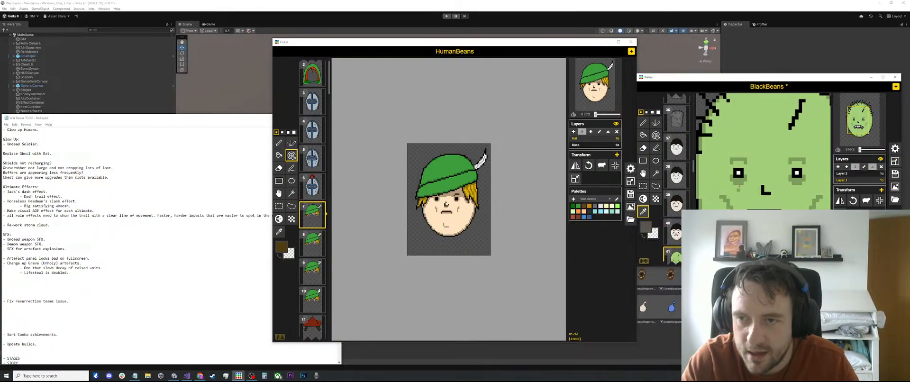
left_click(739, 185)
key("p")
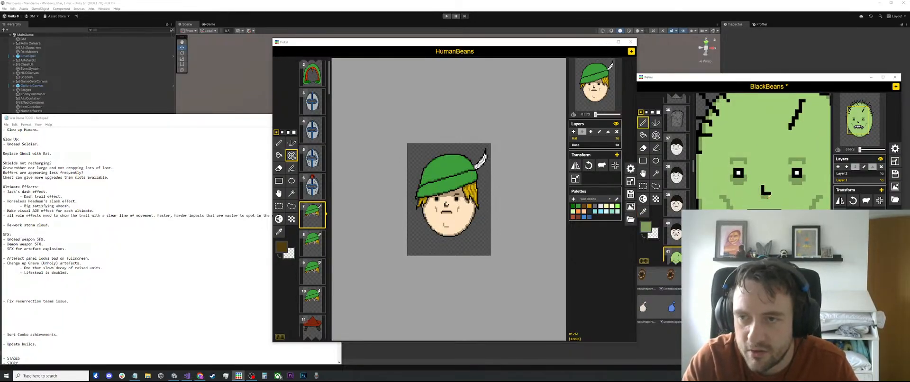
key("Down")
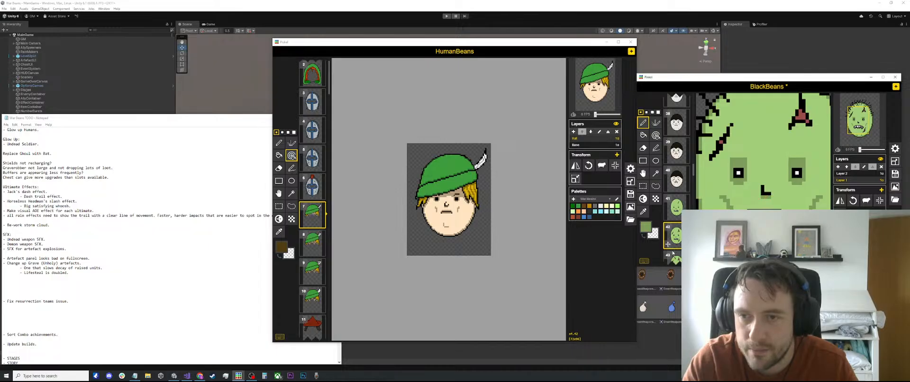
key("Down")
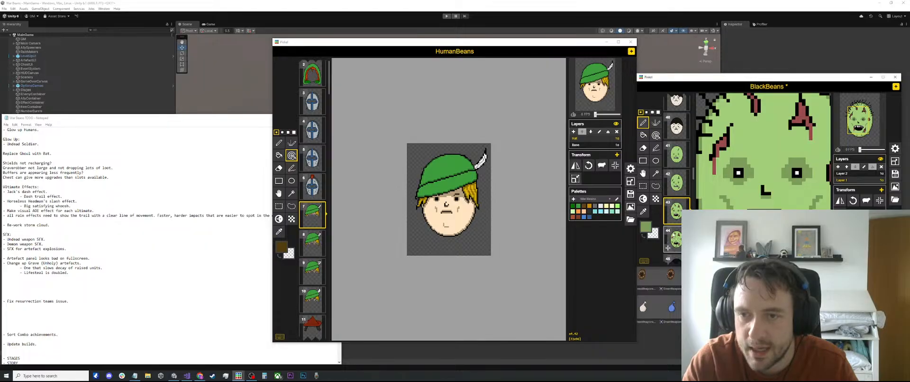
key("Down")
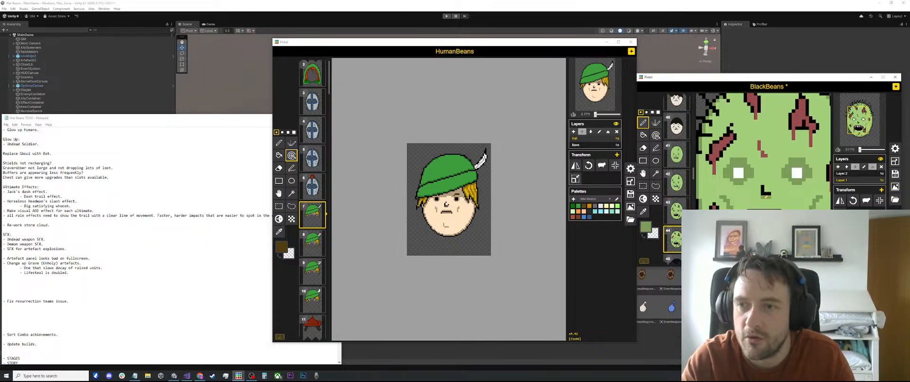
Examine the dark helmeted heads in BlackBeans frames 46 and 48
scroll(766, 196, "down", 1)
scroll(678, 184, "down", 3)
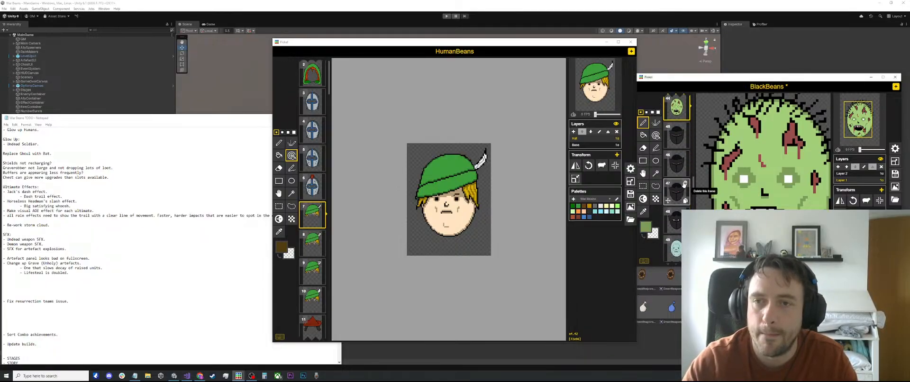
left_click(676, 164)
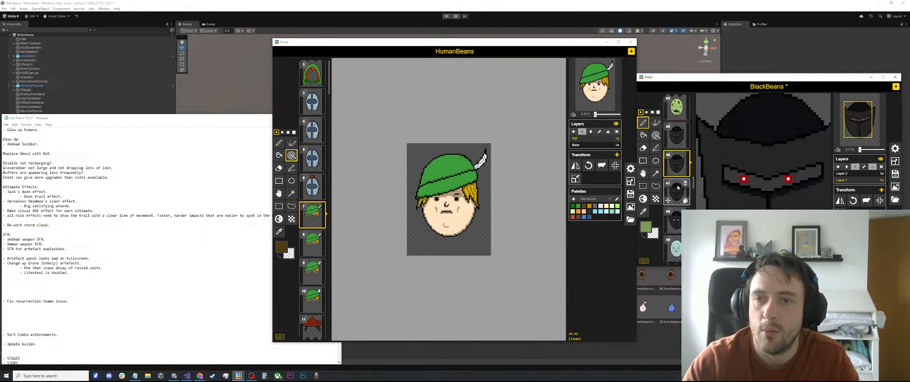
left_click(676, 219)
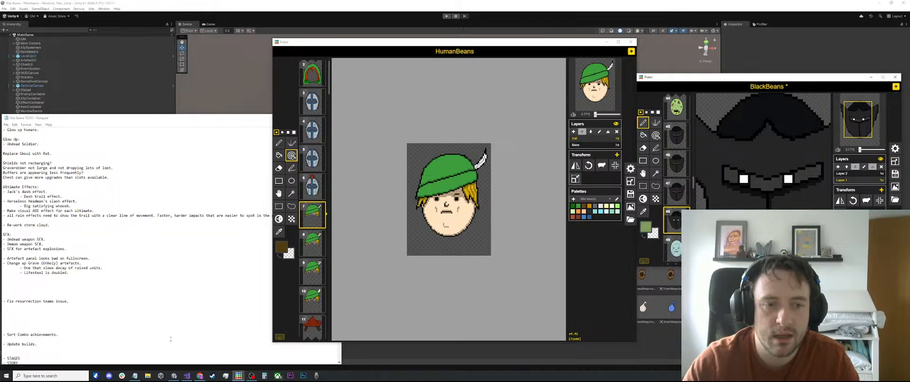
Switch to the Notepad to-do list, add "- Knight." and "- Undead Knight." around Undead Soldier under Glow Up, and save it
left_click(41, 144)
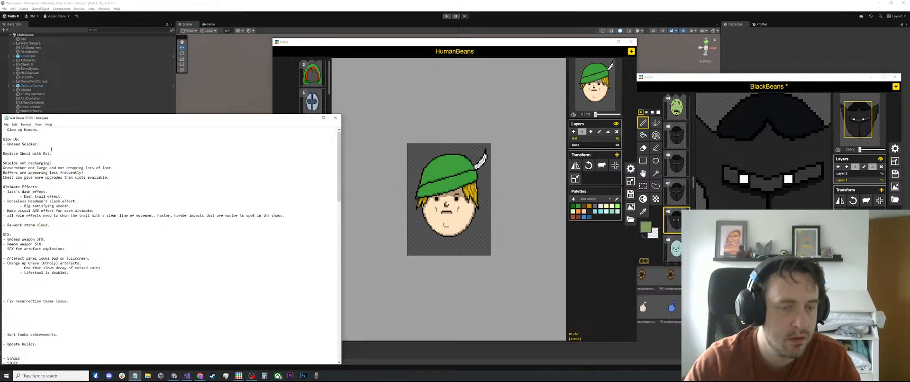
key("Return")
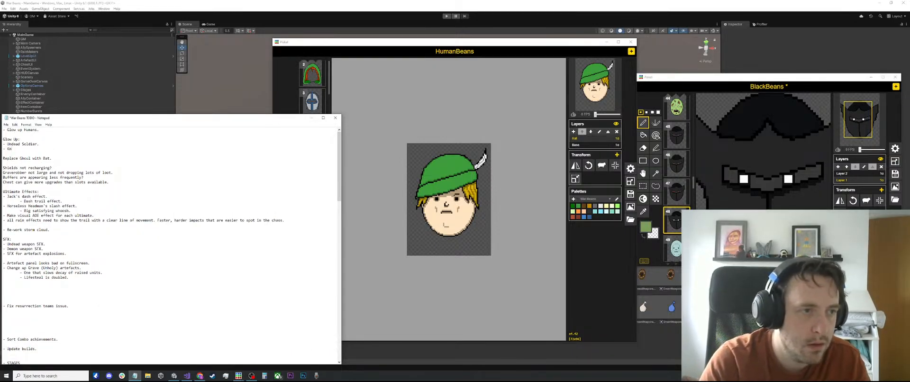
key("BackSpace")
key("BackSpace")
key("BackSpace")
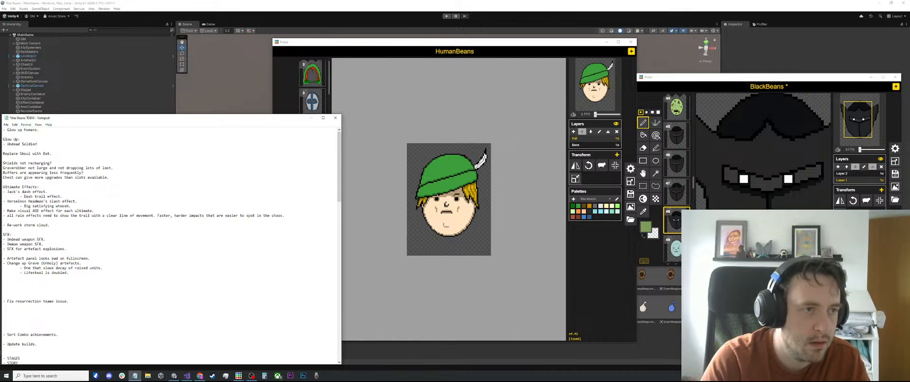
key("Return")
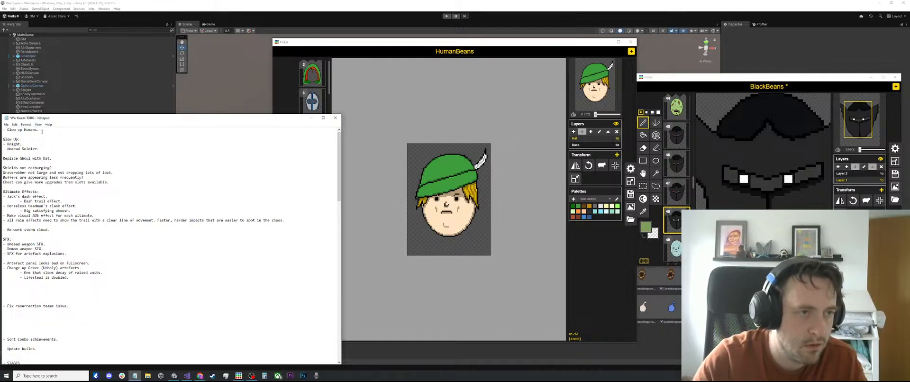
key("Return")
type("- Undead Knight.")
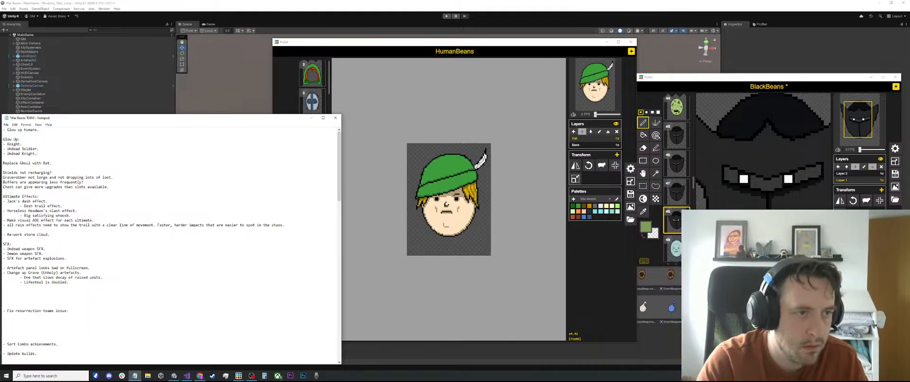
key("ctrl+s")
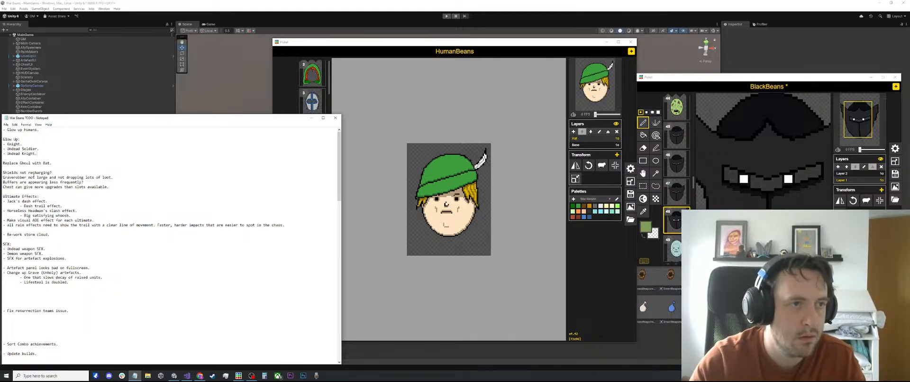
Switch back to the HumanBeans sprite in Piskel and open the red-haired witch head in frame 64
left_click(665, 60)
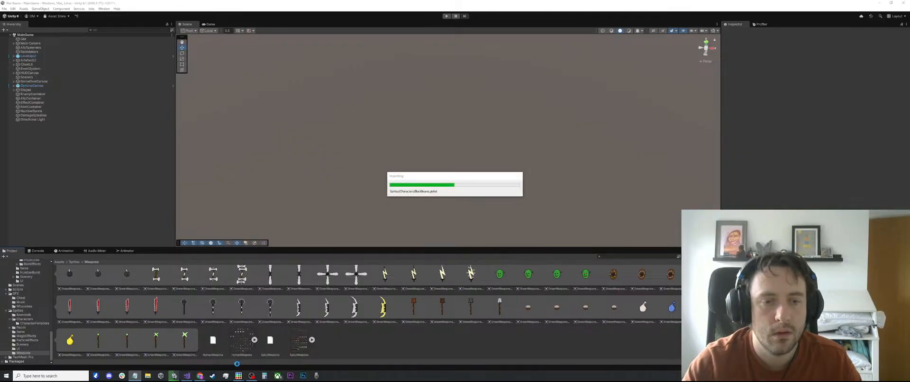
mouse_move(238, 376)
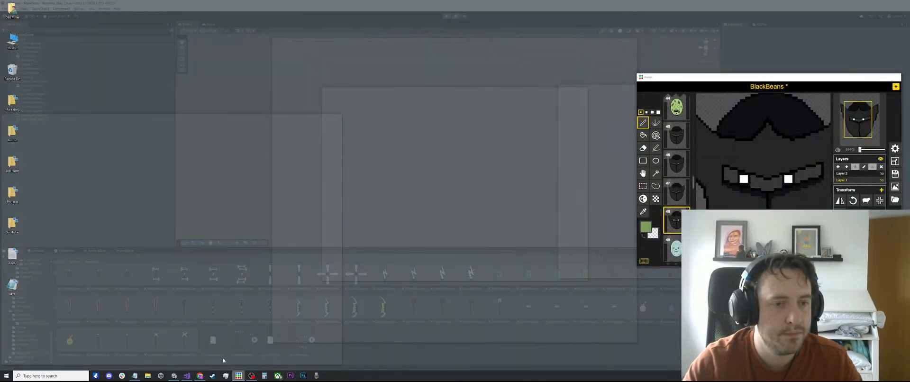
left_click(226, 360)
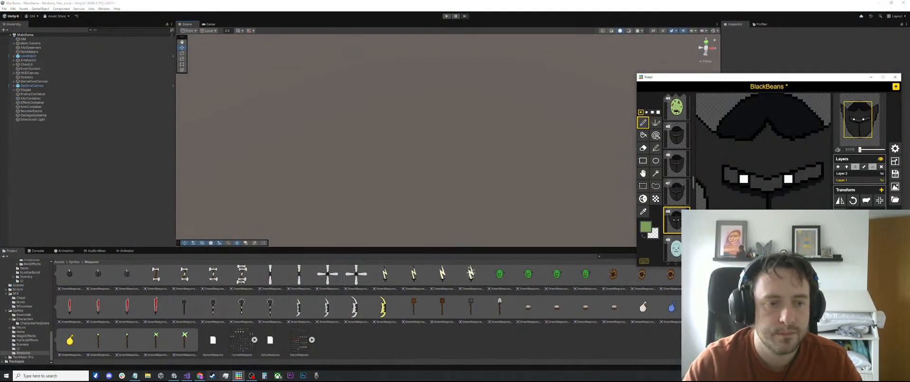
mouse_move(238, 376)
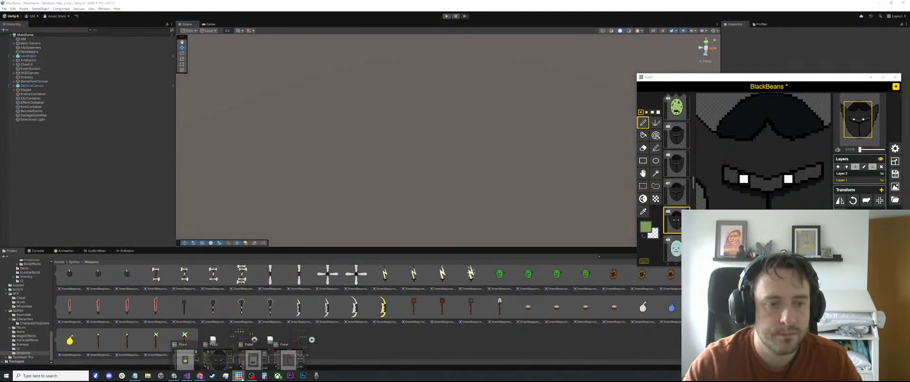
left_click(190, 361)
scroll(306, 239, "down", 15)
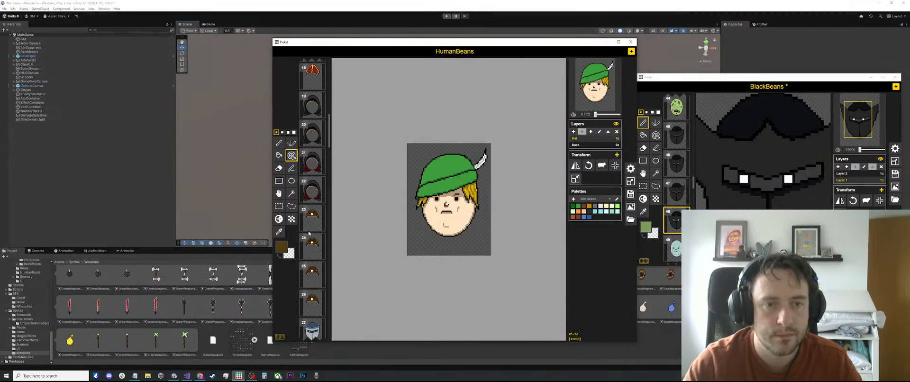
scroll(310, 231, "down", 3)
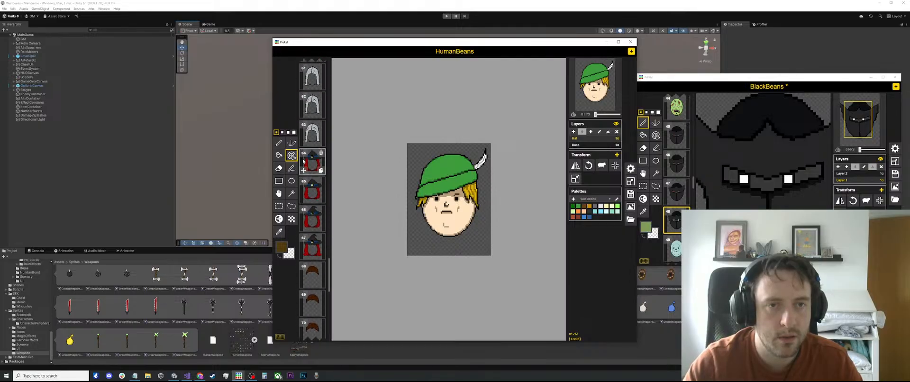
left_click(309, 161)
scroll(390, 206, "up", 5)
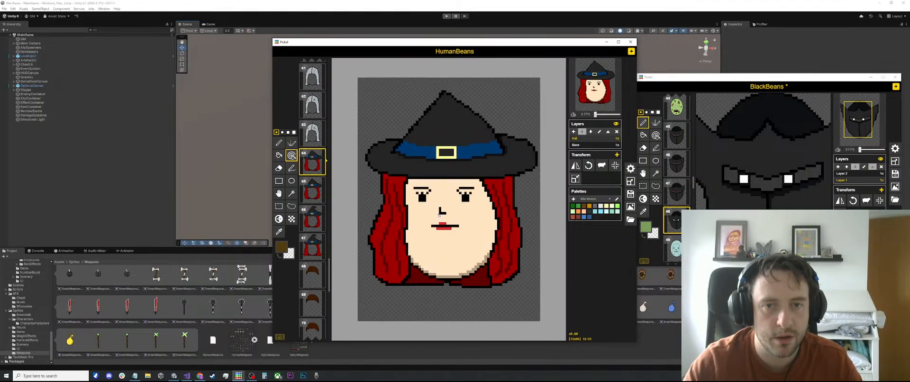
Compare the red-haired witch's face across HumanBeans frames 64 to 67
key("o")
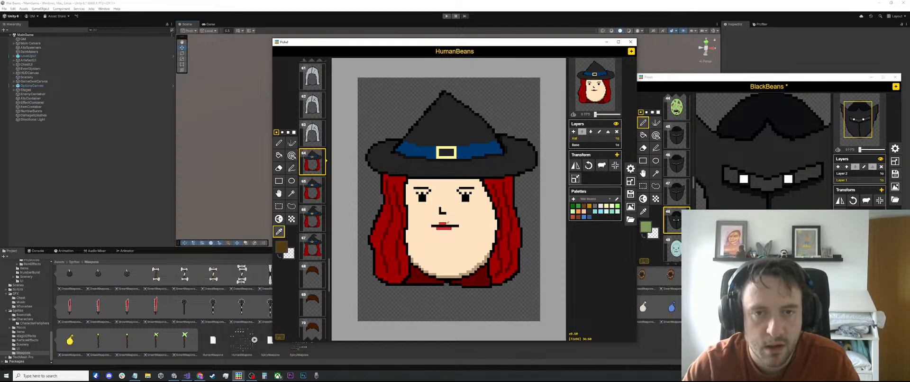
scroll(451, 210, "up", 4)
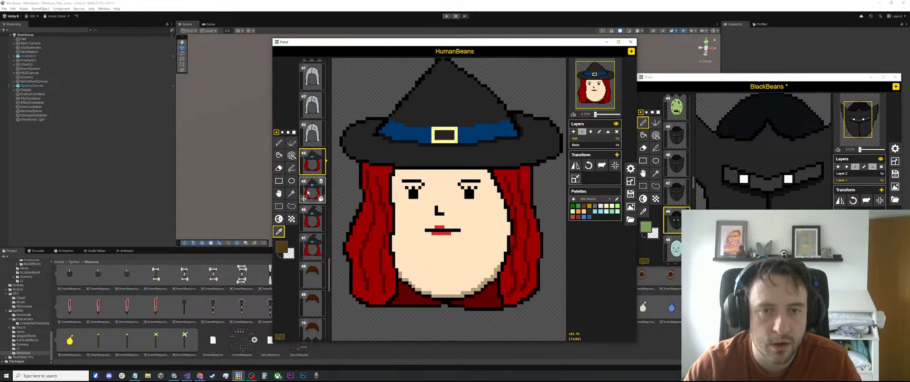
left_click(307, 194)
left_click(310, 219)
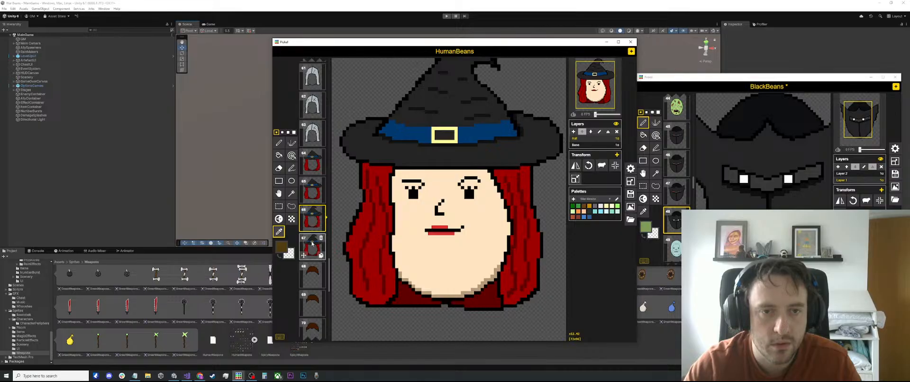
left_click(311, 247)
scroll(424, 193, "up", 3)
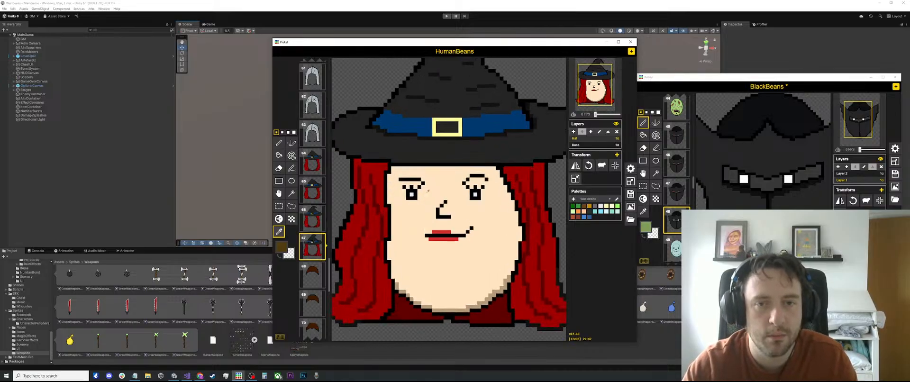
Select the witch's nose in HumanBeans frame 67 and copy it on the Base layer into frames 66, 65 and 64
key("m")
left_click_drag(453, 199, 436, 219)
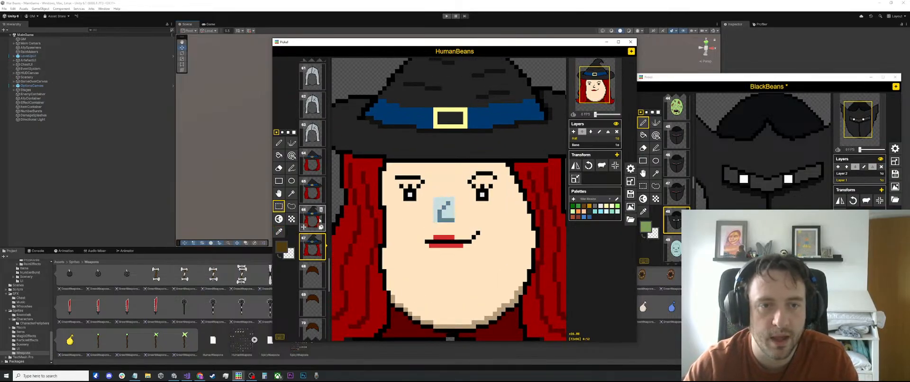
left_click(317, 221)
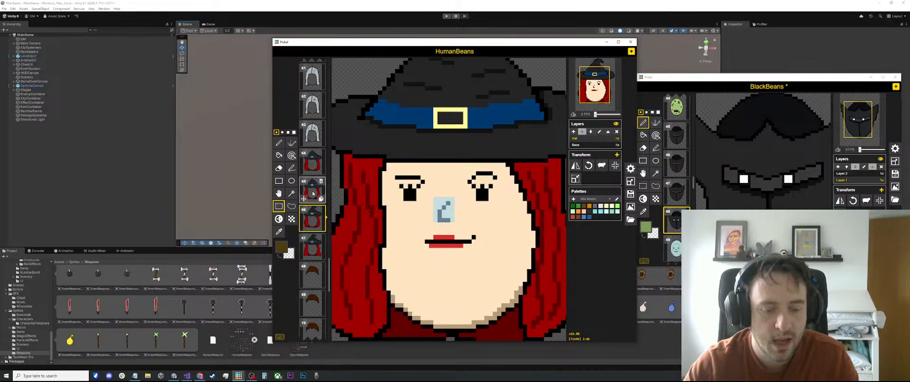
left_click(309, 187)
left_click(312, 246)
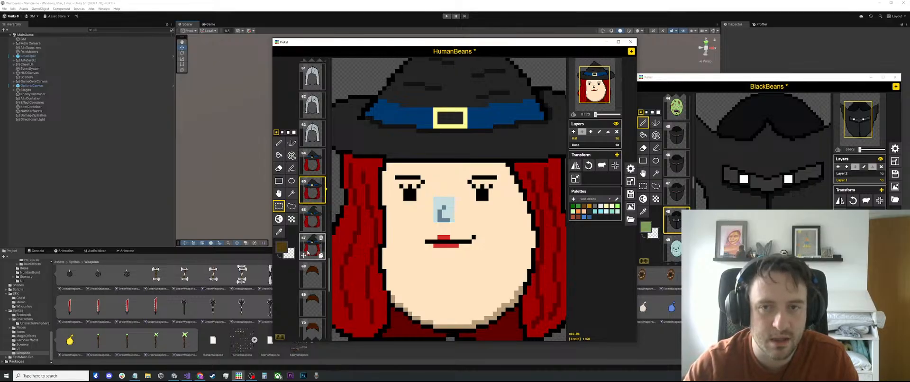
left_click(587, 146)
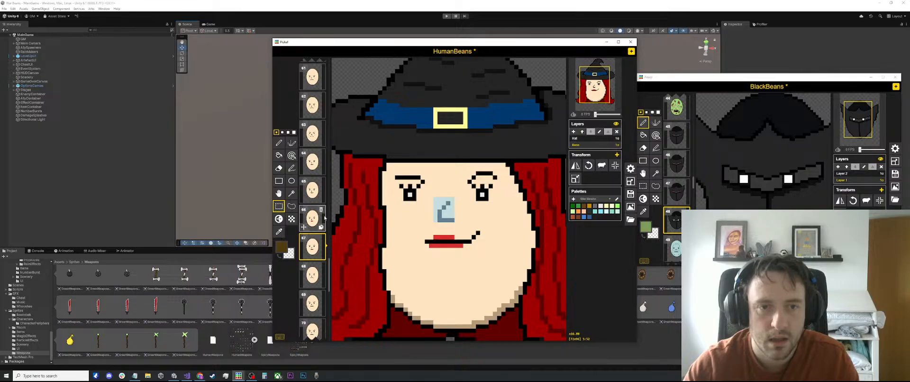
left_click(311, 218)
left_click(313, 192)
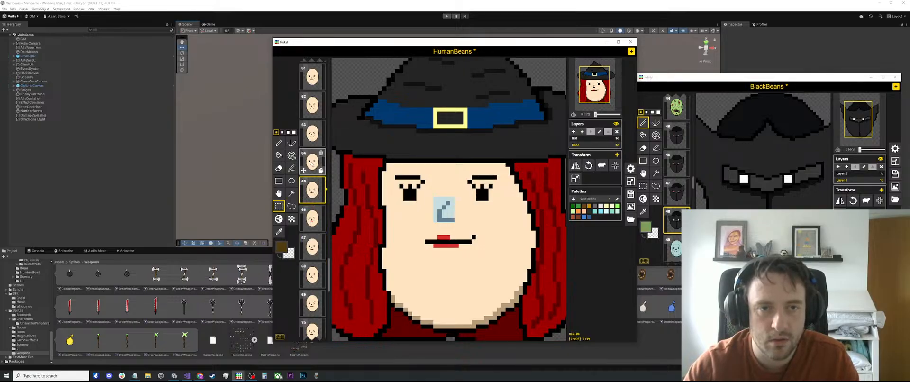
left_click(312, 161)
scroll(502, 199, "down", 2)
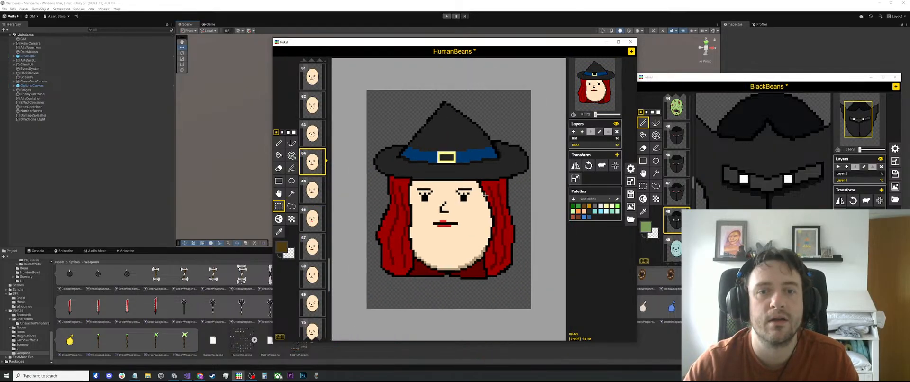
Compare the grey-hooded head in HumanBeans frame 63 with the witch head in frame 64
left_click(311, 142)
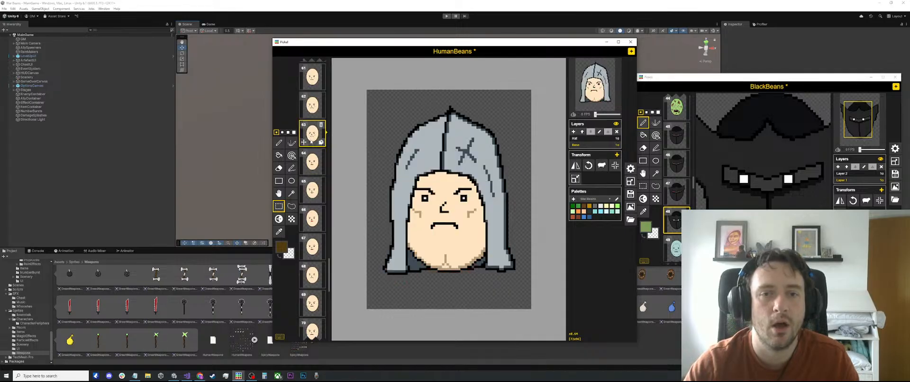
left_click(311, 161)
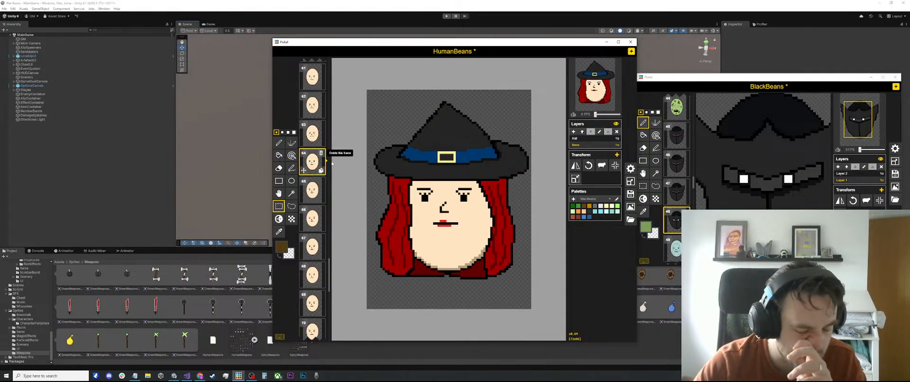
scroll(331, 184, "up", 2)
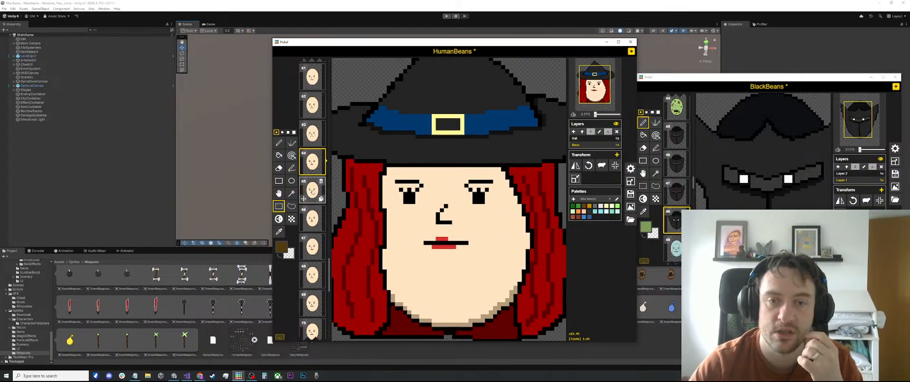
Sample the tan chin-shading colour from the witch's face in HumanBeans frame 67 as the pen colour
left_click(313, 190)
left_click(312, 218)
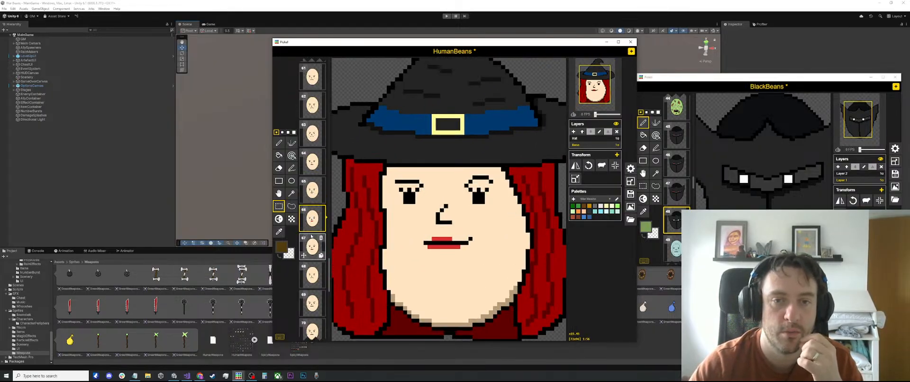
left_click(311, 236)
scroll(424, 186, "down", 2)
scroll(424, 186, "up", 2)
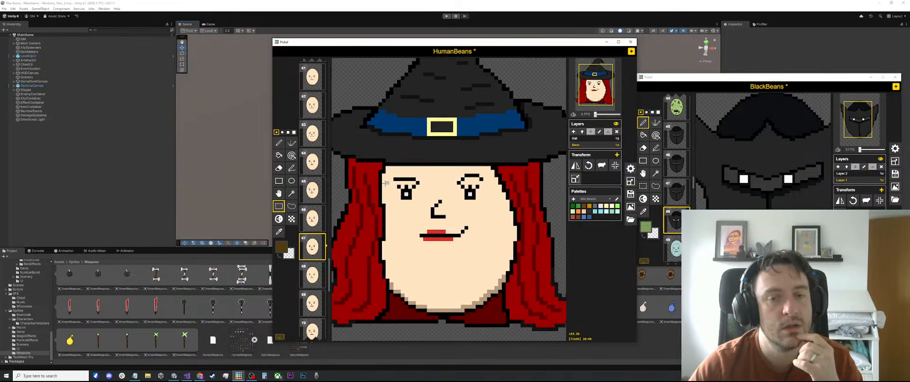
key("i")
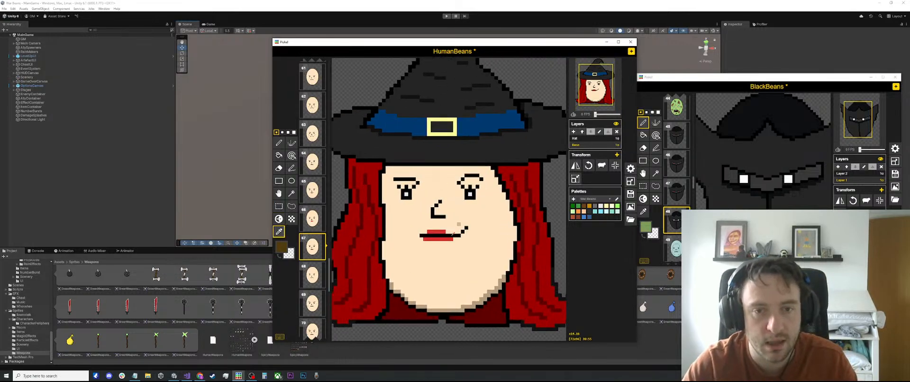
scroll(461, 295, "down", 1)
left_click(474, 295)
key("p")
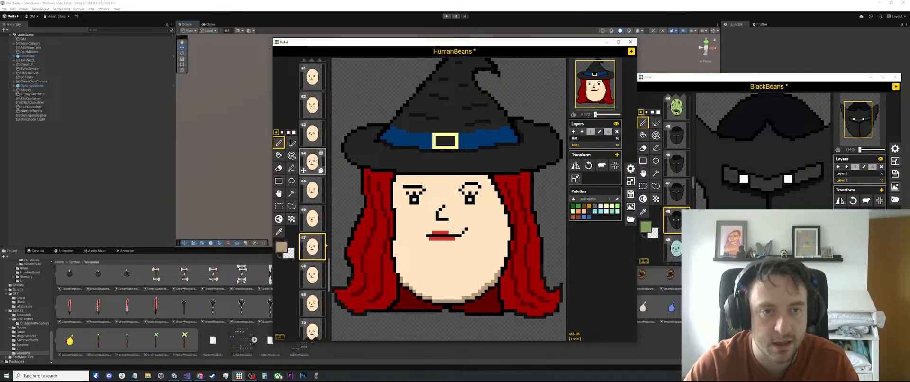
Draw a tan shadow line across the full width of the witch's face at nose height in frame 64
left_click(313, 164)
scroll(412, 183, "up", 2)
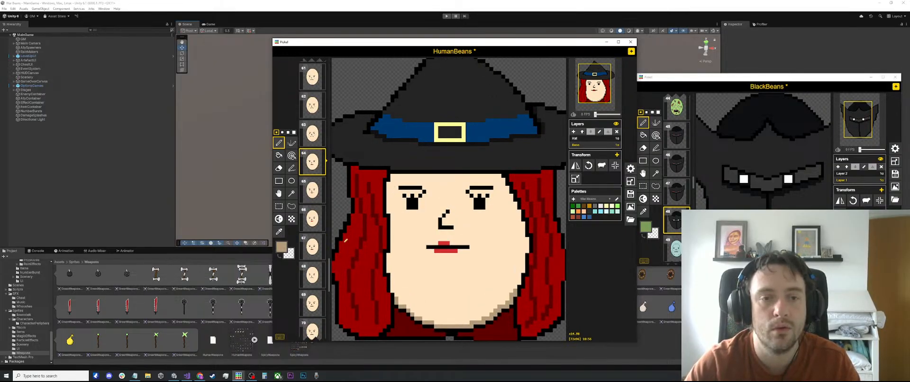
left_click(315, 192)
left_click(310, 169)
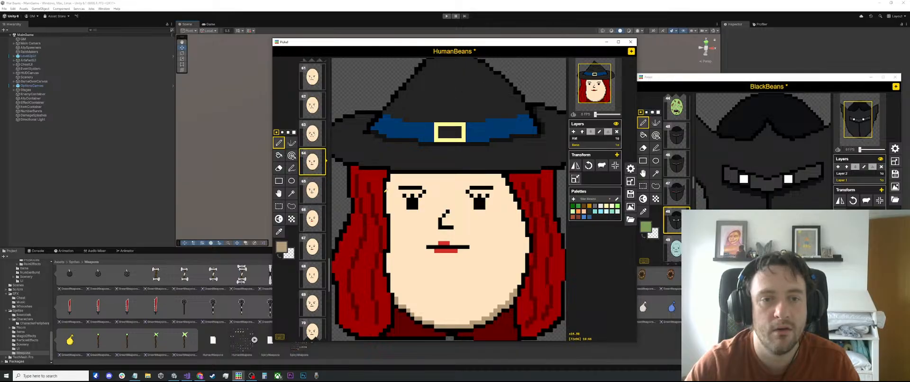
left_click_drag(391, 214, 515, 219)
key("b")
left_click(504, 205)
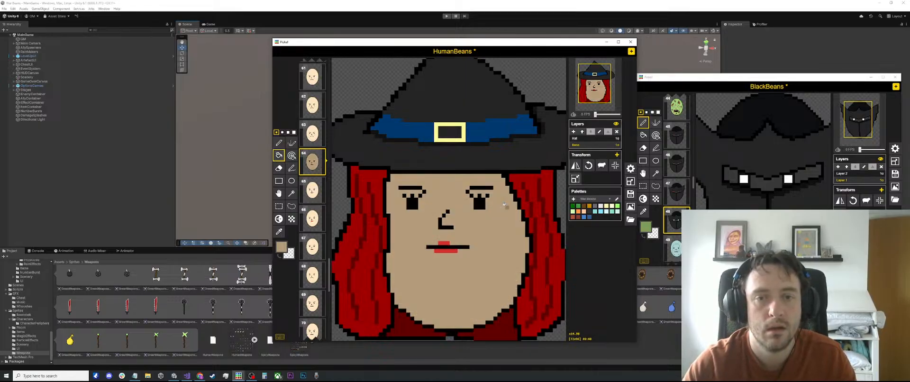
key("ctrl+z")
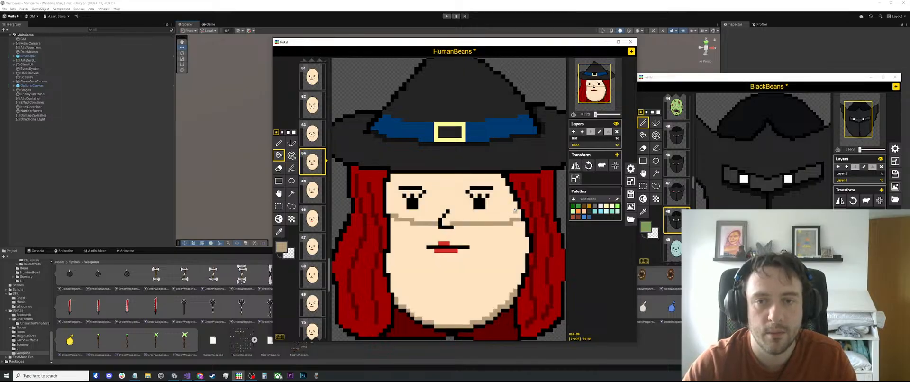
Extend the tan shadow outline up both sides of the witch's upper face in frame 64
key("p")
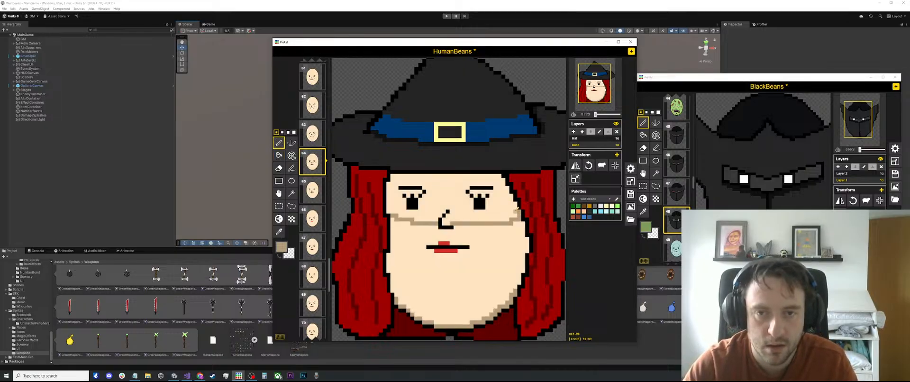
mouse_move(506, 204)
left_mouse_down()
mouse_move(513, 195)
mouse_move(502, 177)
left_mouse_up()
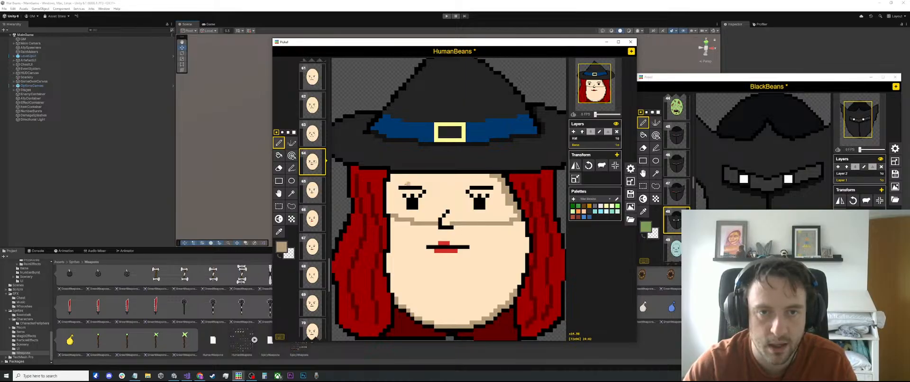
mouse_move(390, 184)
left_mouse_down()
mouse_move(389, 211)
mouse_move(388, 191)
left_mouse_up()
key("b")
left_click(403, 205)
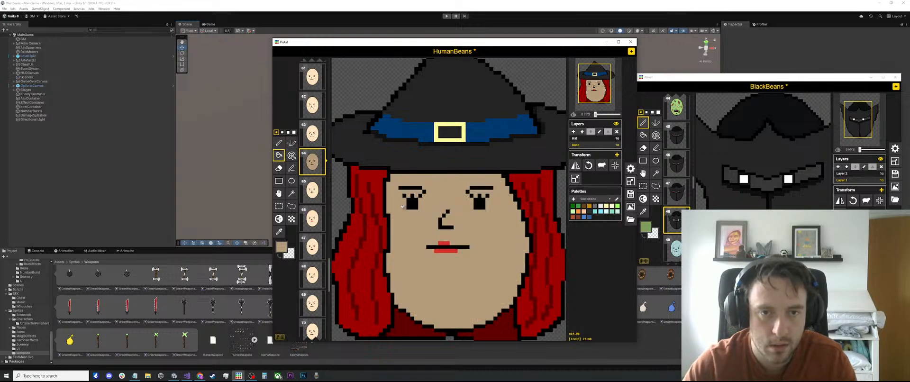
key("ctrl+z")
Close the tan outline along the forehead under the hat brim and fill the witch's upper face with tan
key("l")
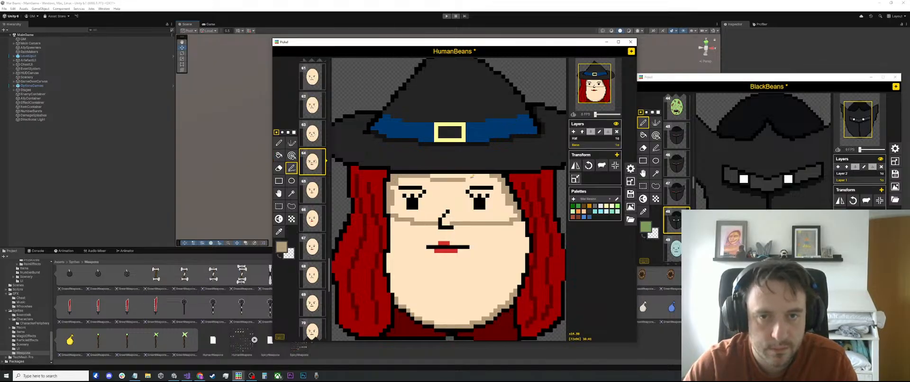
key("g")
left_click(458, 182)
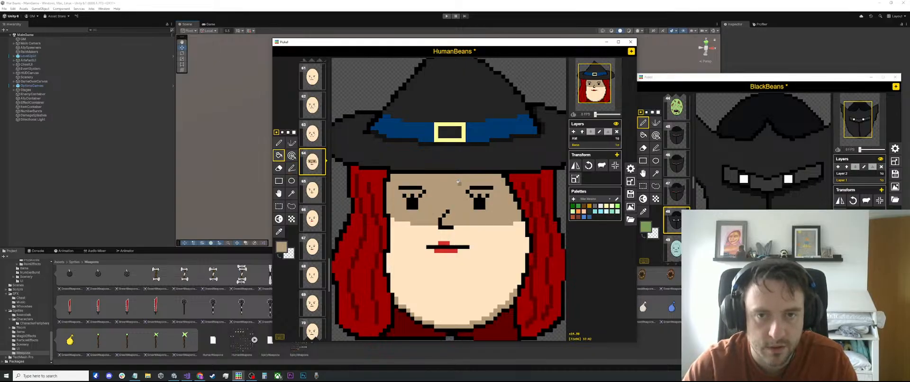
scroll(456, 181, "down", 2)
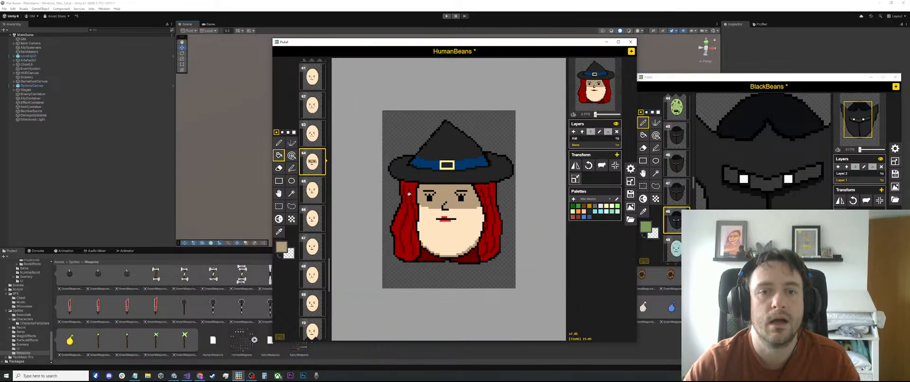
Sample the light skin colour and paint a highlight inside the bridge of the witch's nose
scroll(432, 205, "up", 1)
scroll(442, 202, "up", 1)
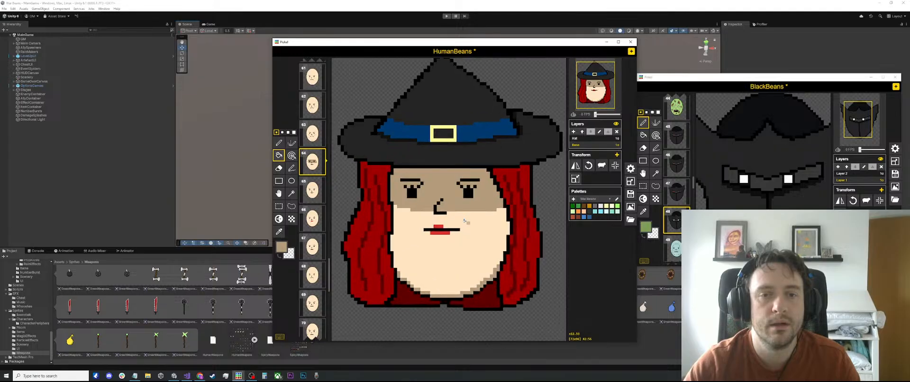
scroll(465, 222, "up", 2)
key("i")
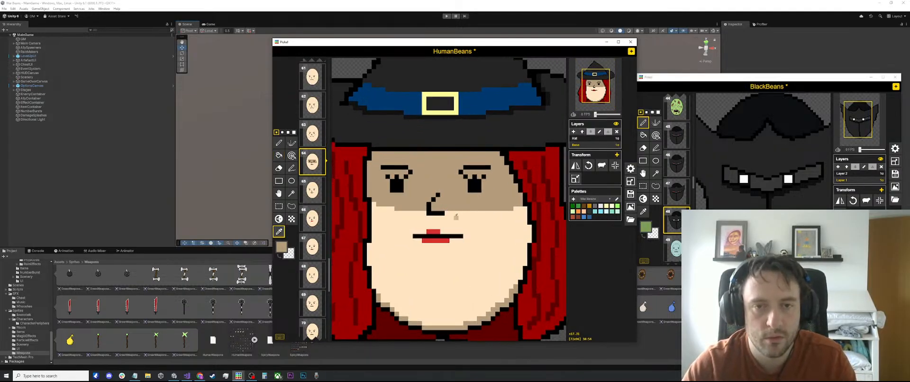
left_click(451, 212)
key("p")
left_click_drag(438, 208, 438, 208)
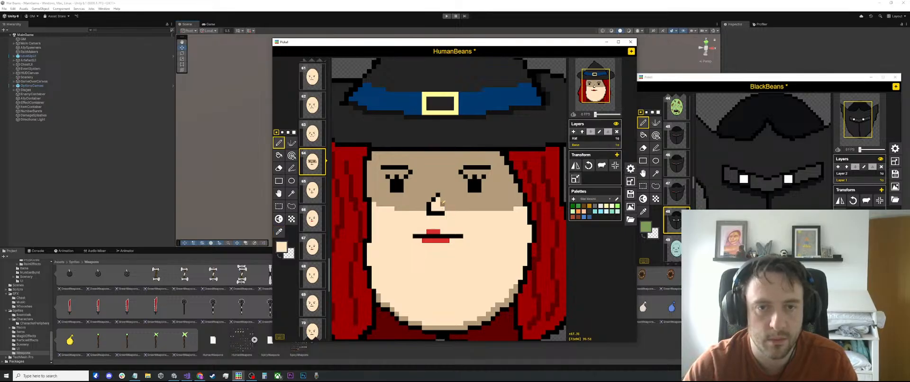
scroll(448, 203, "down", 2)
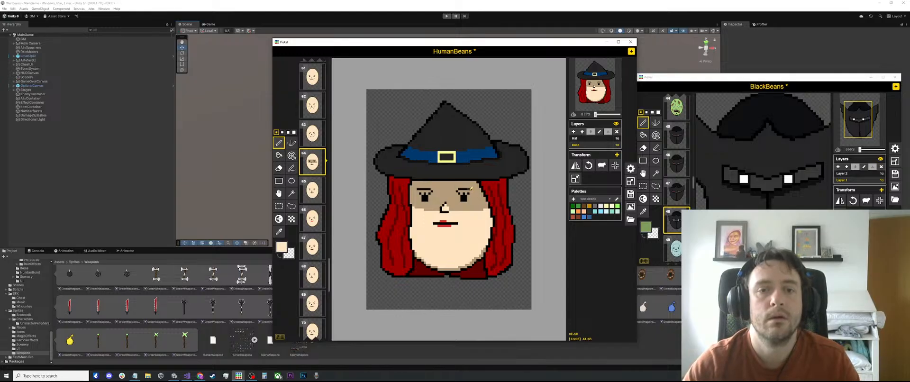
scroll(457, 189, "up", 2)
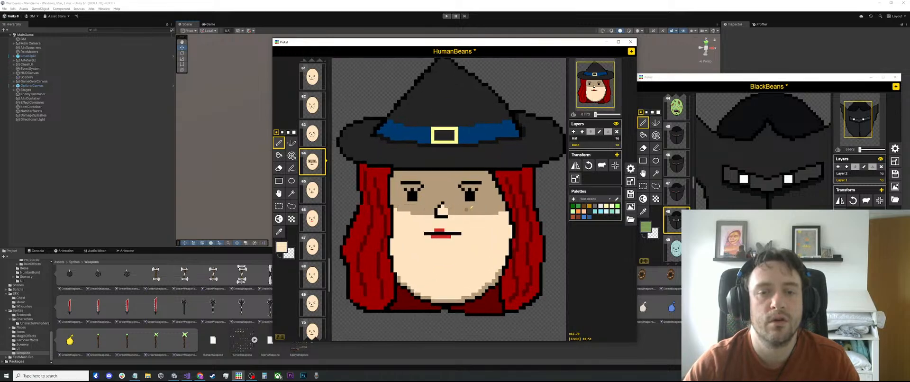
scroll(477, 202, "down", 2)
scroll(427, 211, "up", 3)
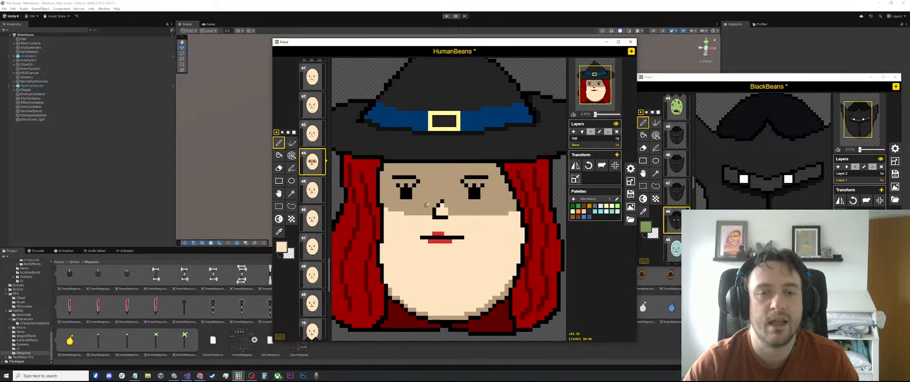
Raise the hat shadow's lower edge with a skin-coloured line under the eyes and fill the tan below it with skin colour
key("i")
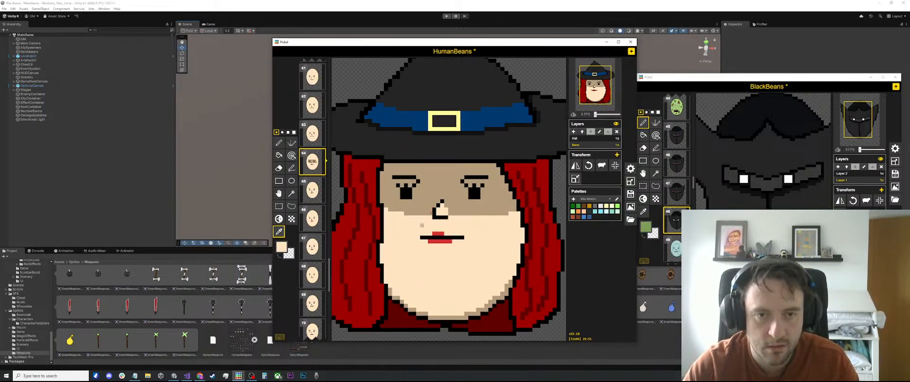
key("p")
left_click_drag(435, 205, 383, 200)
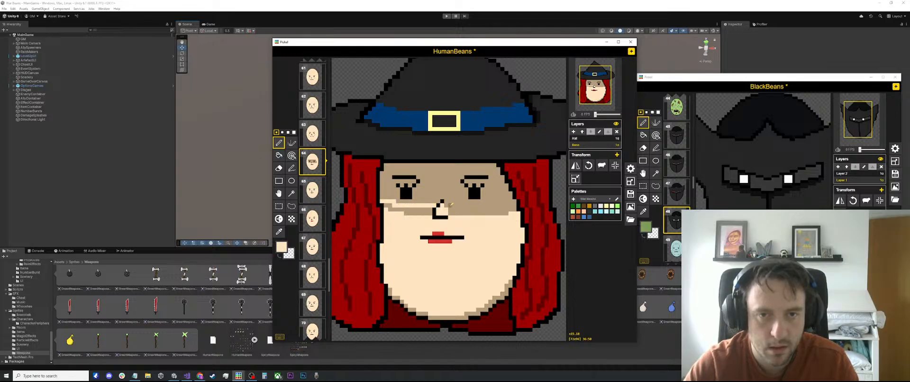
left_click_drag(440, 205, 472, 205)
left_click_drag(494, 202, 508, 197)
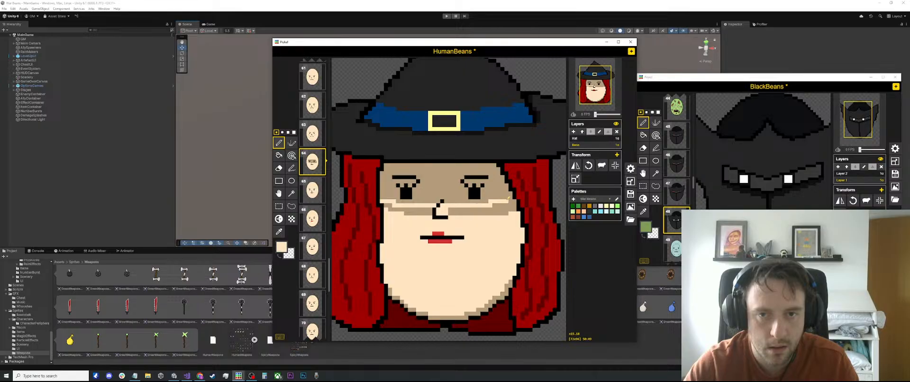
key("g")
left_click(494, 207)
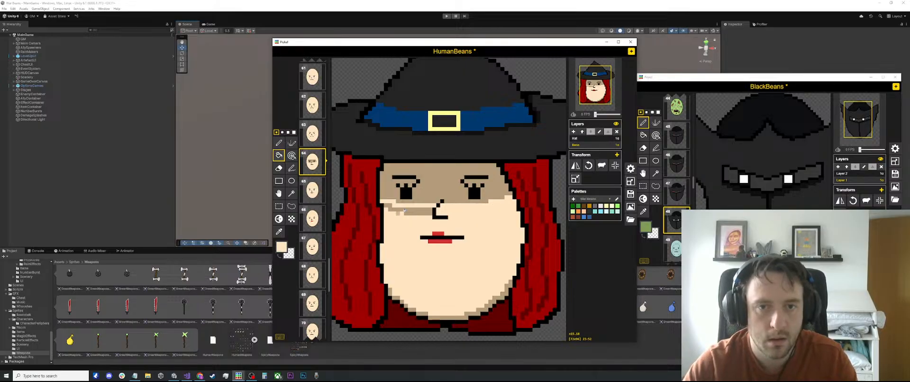
left_click(404, 210)
scroll(403, 210, "down", 3)
scroll(489, 202, "up", 1)
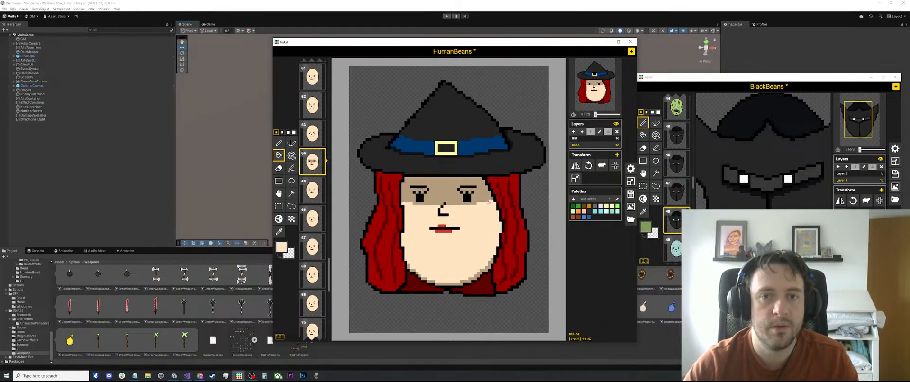
Pick up the tan shadow colour again and shade along both side edges of the witch's face in frame 64
scroll(489, 204, "up", 7)
key("o")
left_click(484, 195)
key("p")
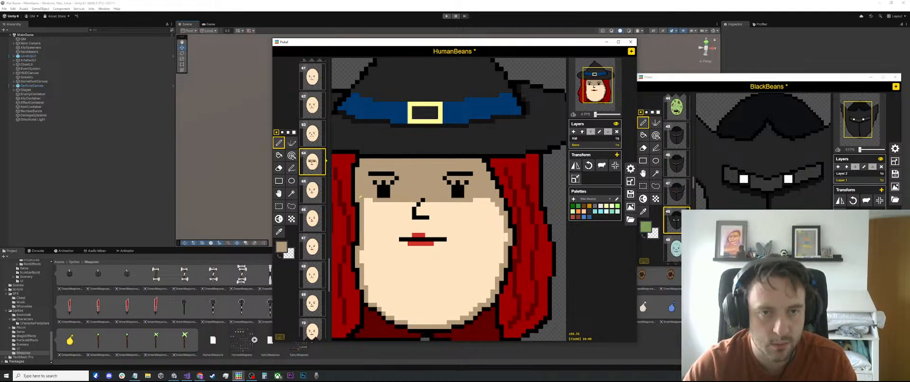
scroll(407, 199, "down", 2)
scroll(456, 209, "up", 3)
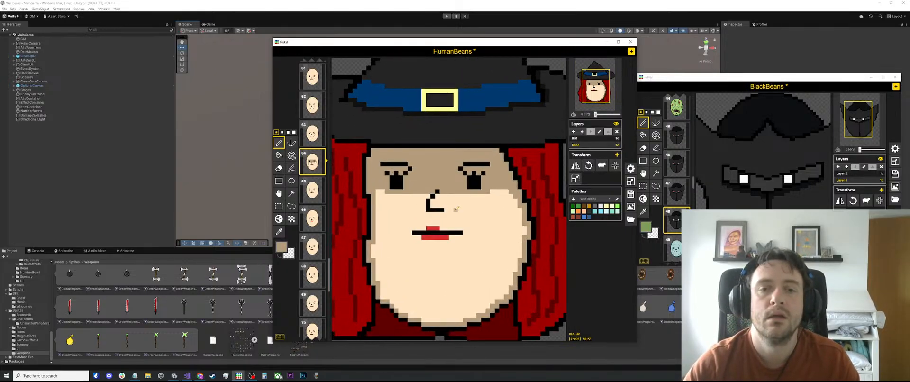
Add tan shading beneath the witch's nose and around her lips, extending it past the mouth corners
scroll(435, 219, "down", 2)
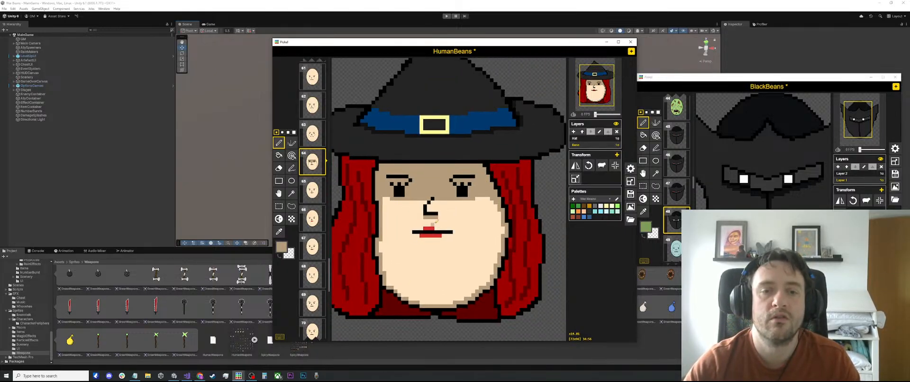
scroll(419, 234, "up", 1)
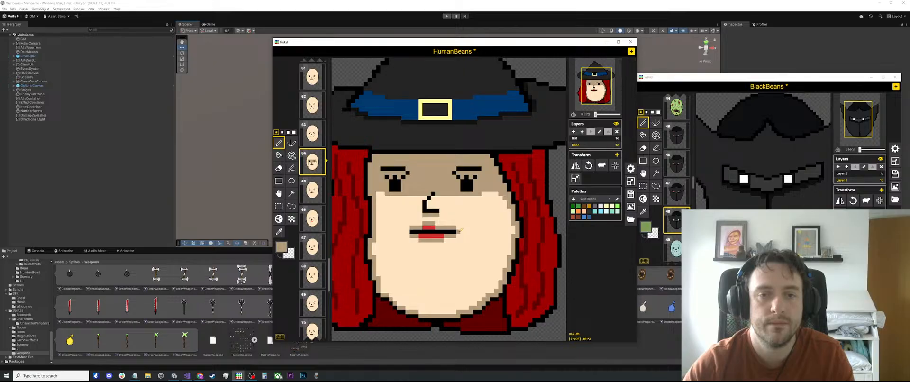
scroll(413, 232, "down", 5)
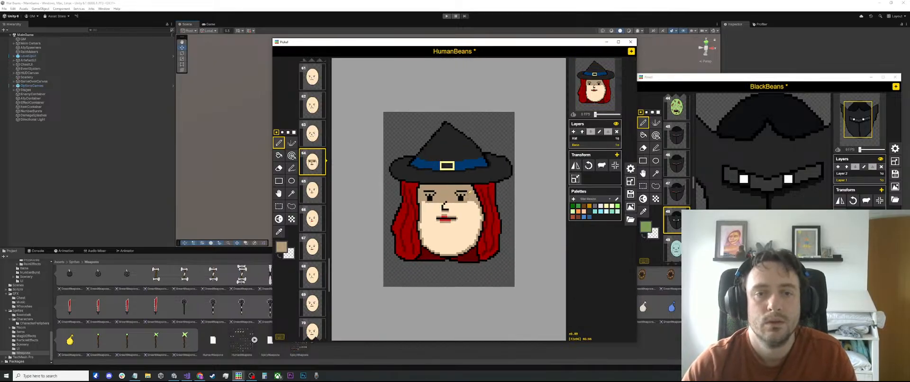
scroll(448, 217, "up", 5)
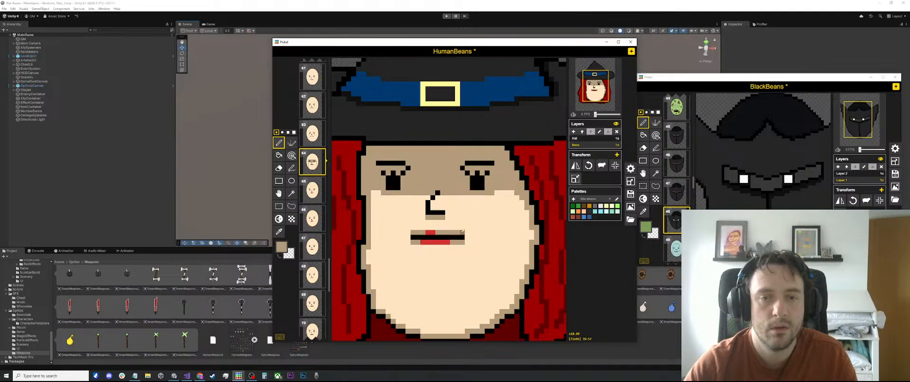
left_click_drag(461, 233, 442, 232)
left_click(466, 237)
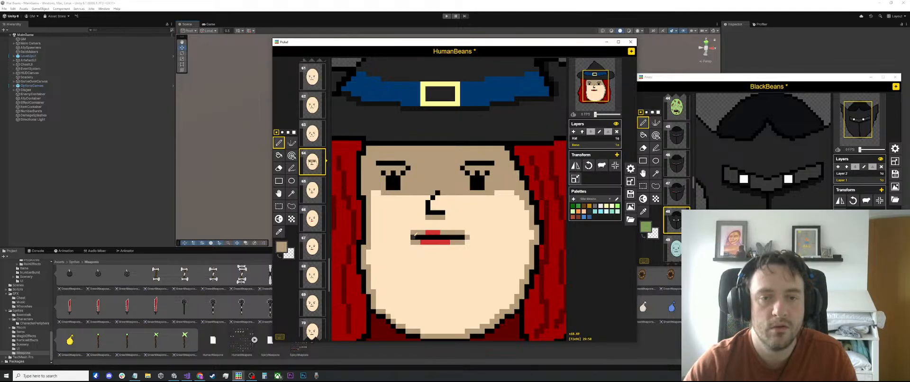
scroll(411, 236, "down", 4)
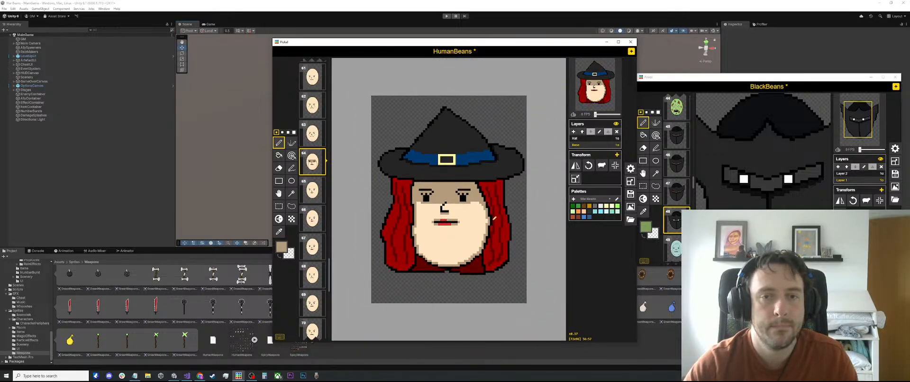
scroll(489, 214, "up", 4)
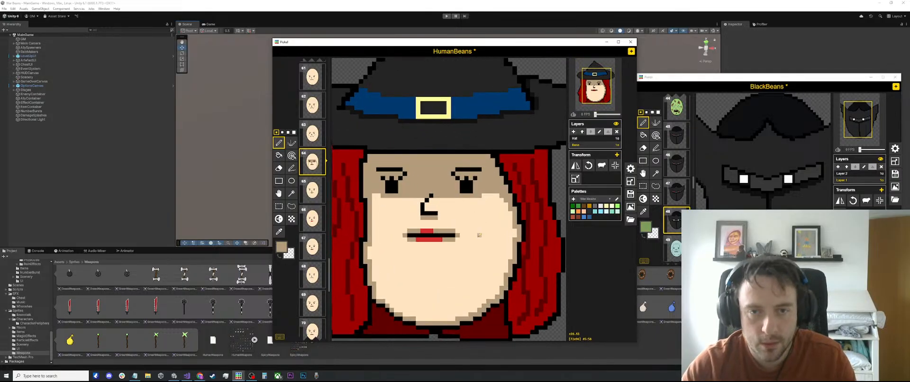
left_click_drag(475, 246, 488, 221)
key("ctrl+z")
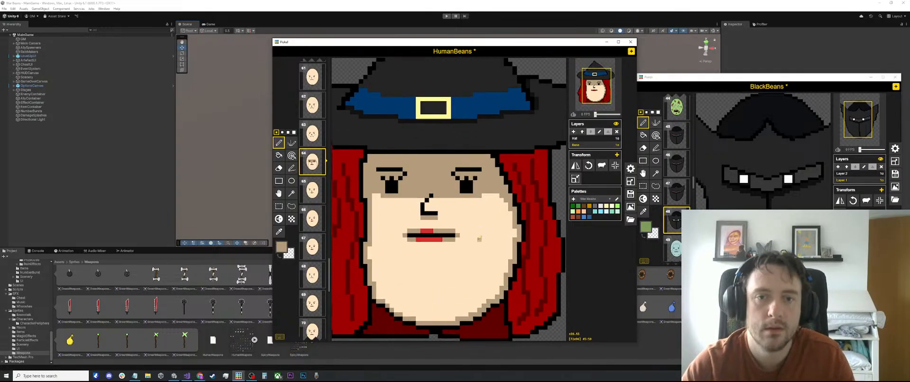
Paint short diagonal tan lines on both of the witch's cheeks and a small tan mark on her chin in frame 64
left_click(479, 237)
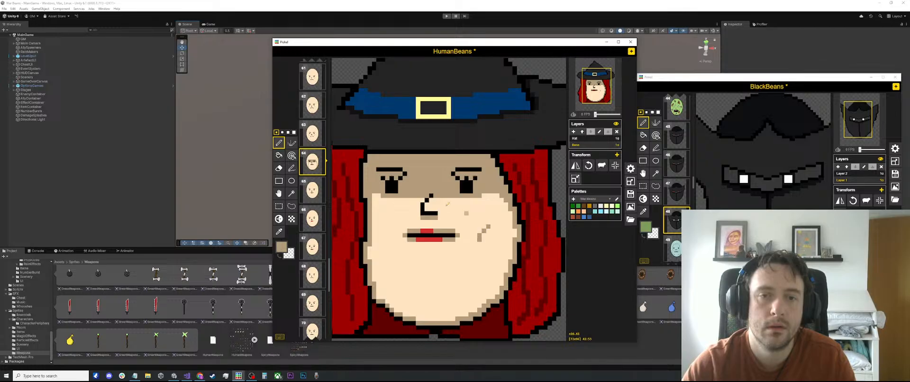
scroll(446, 204, "down", 1)
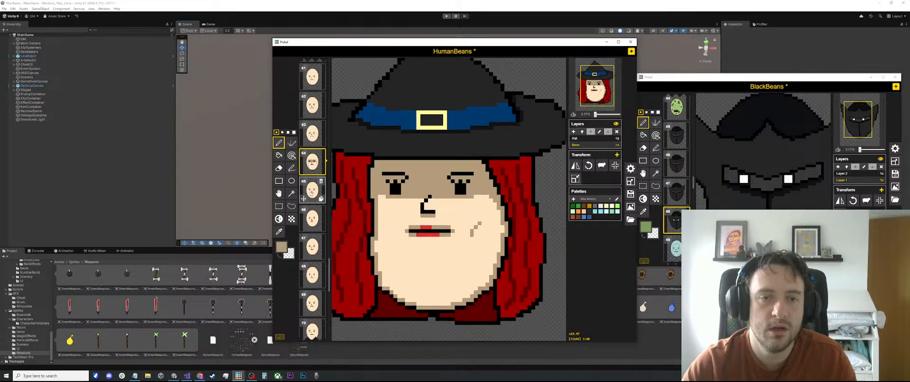
left_click(309, 217)
left_click(312, 162)
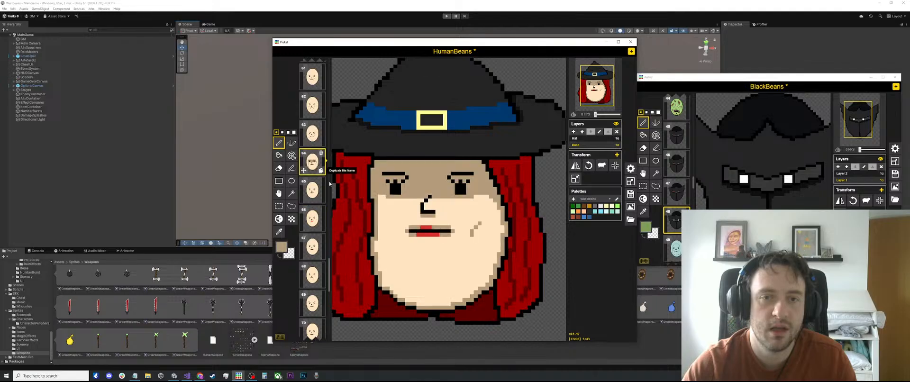
scroll(404, 241, "up", 2)
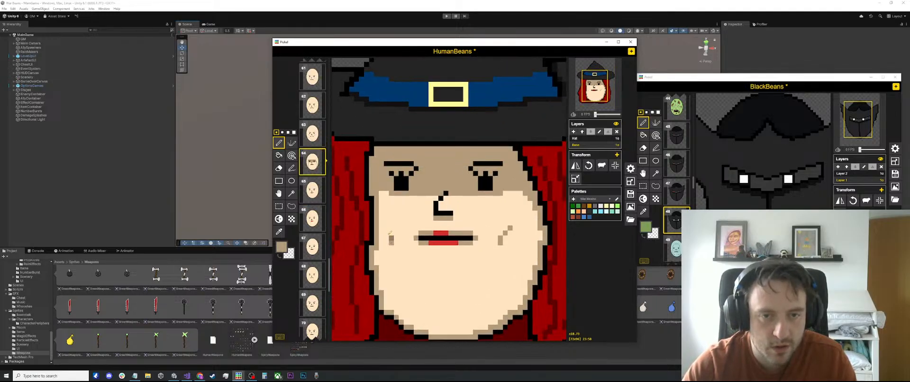
scroll(386, 228, "down", 2)
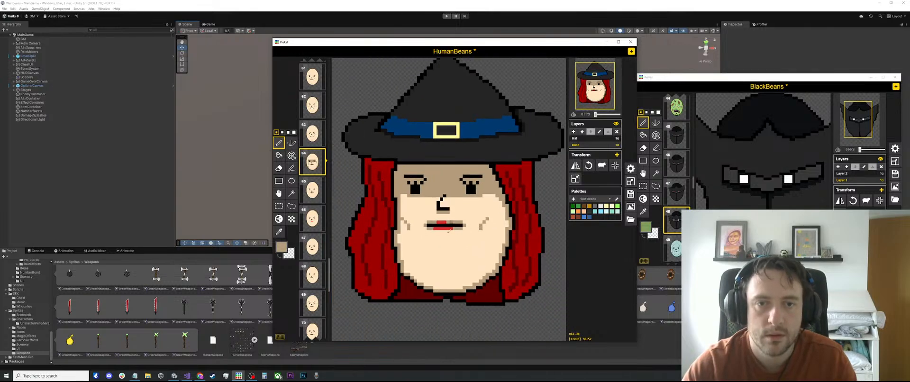
scroll(440, 268, "up", 1)
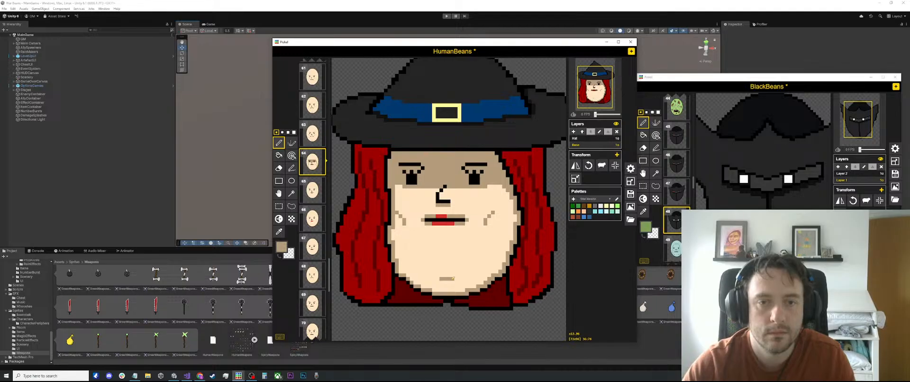
scroll(431, 243, "down", 3)
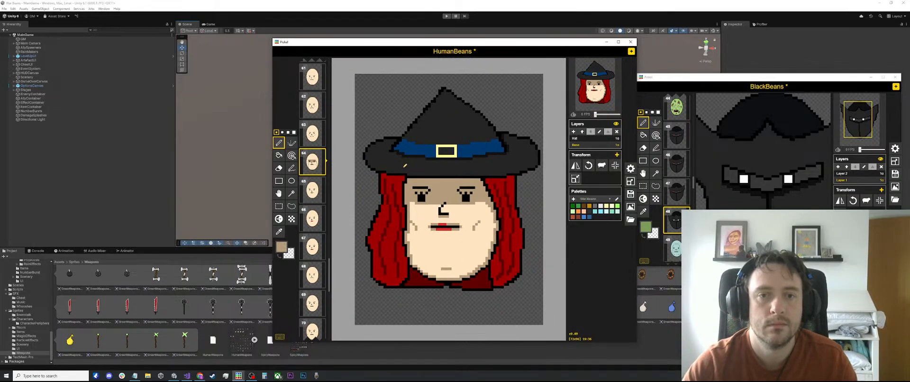
Copy the tan line on the witch's left-hand cheek from frame 64 into the same spot in frame 65
left_click(316, 190)
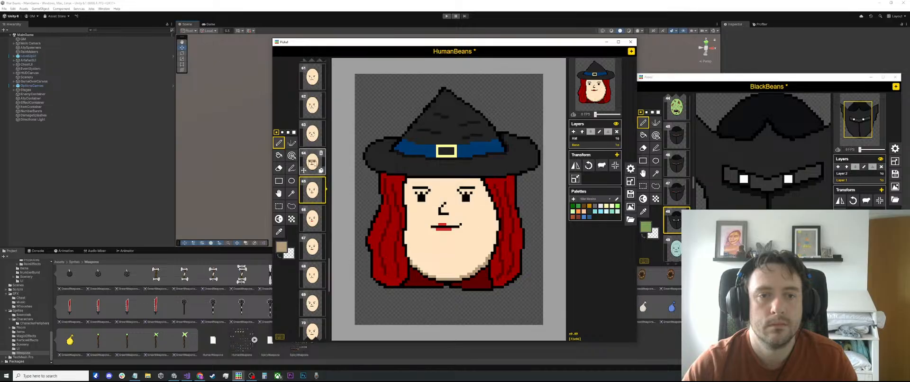
left_click(315, 165)
key("s")
left_click_drag(419, 215, 408, 234)
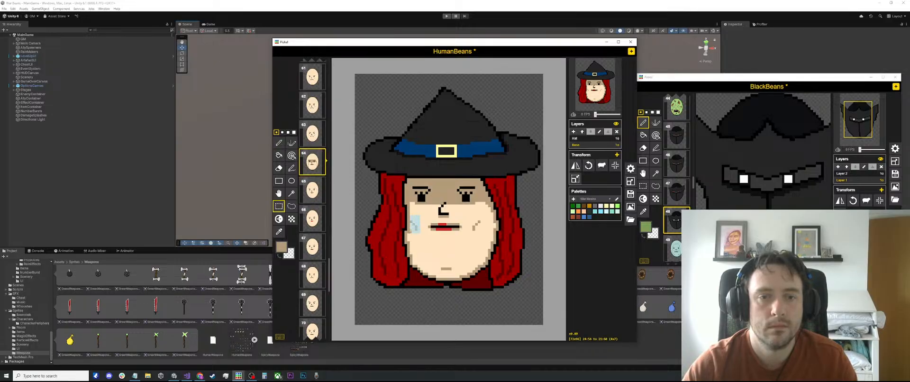
left_click(319, 191)
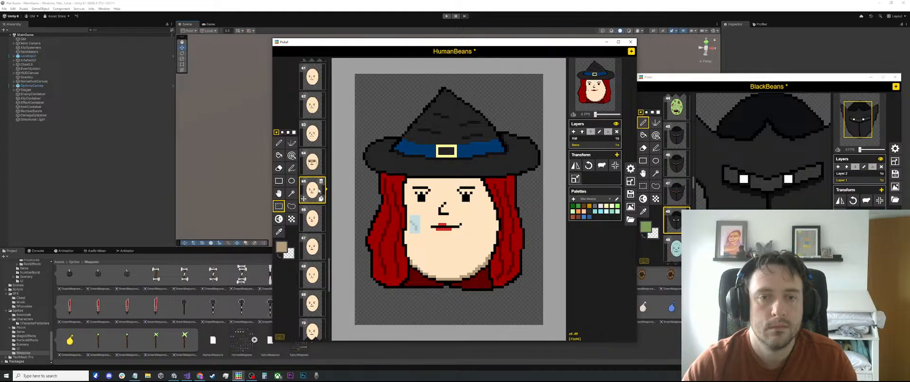
left_click(315, 163)
left_click(419, 168)
Copy the hat-shadowed forehead and eye area from frame 64 into frames 65 and 66
scroll(458, 183, "up", 7)
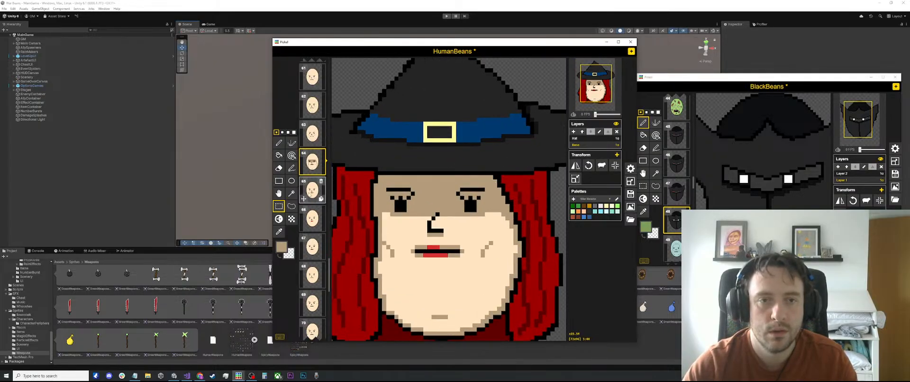
left_click(316, 190)
left_click(320, 228)
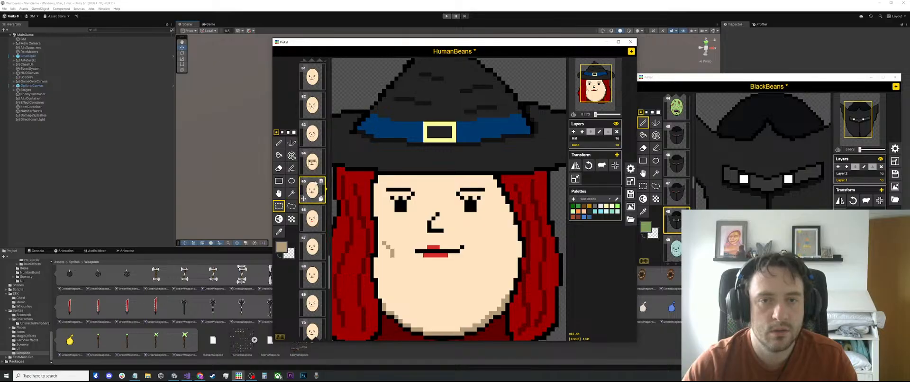
left_click(312, 162)
left_click(312, 190)
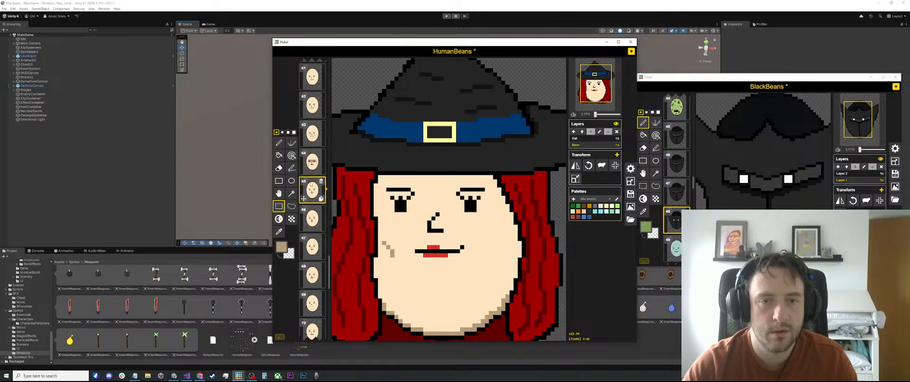
left_click(313, 163)
left_click_drag(511, 175, 354, 223)
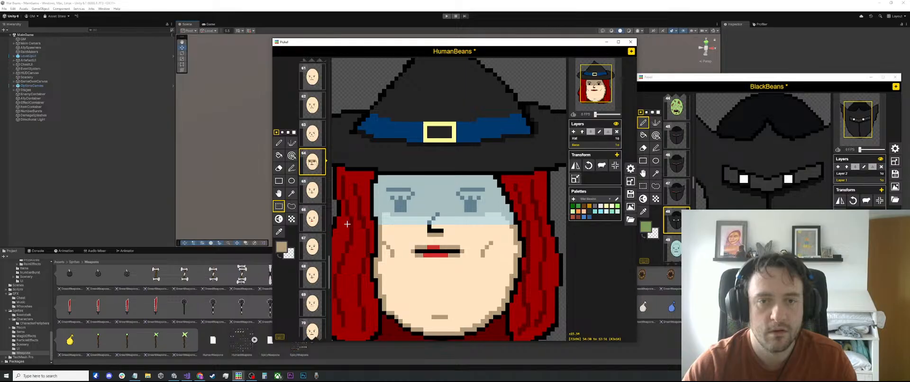
left_click(314, 194)
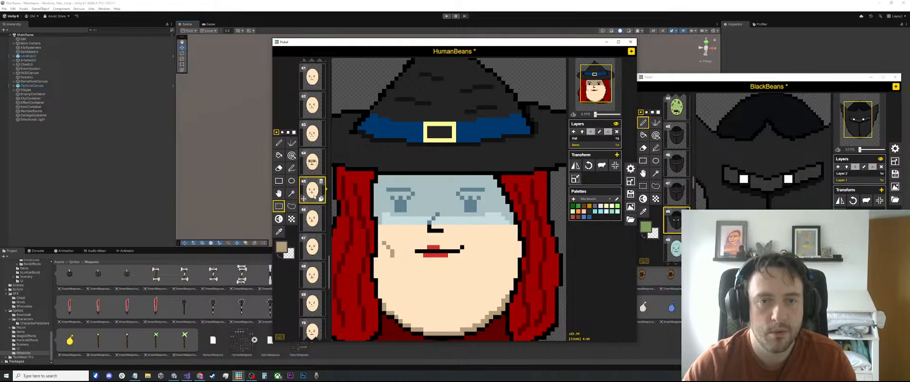
left_click(314, 222)
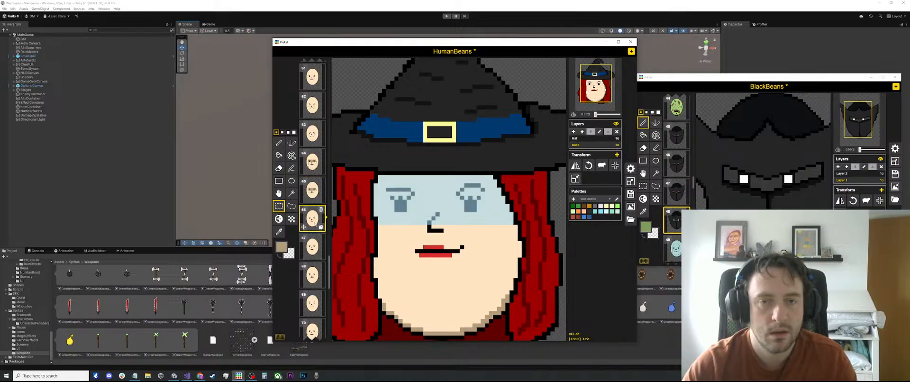
key("ctrl+v")
Redraw the right-hand eyebrow in frame 66 as a raised black arch and cover the leftover flat line with shadow tan
key("o")
scroll(484, 202, "up", 6)
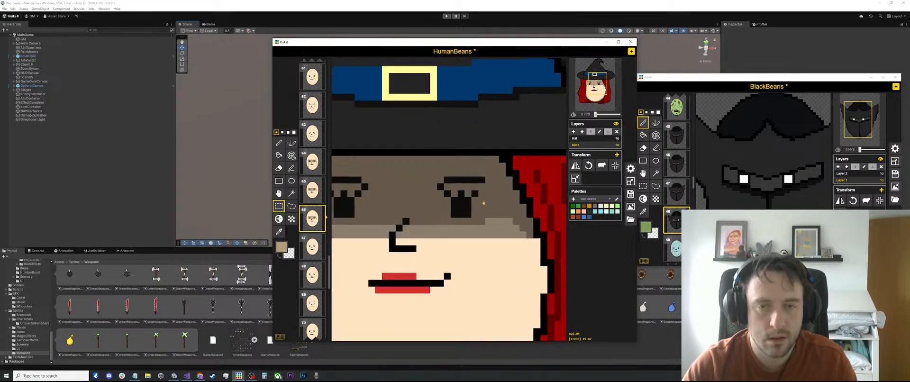
scroll(473, 187, "down", 3)
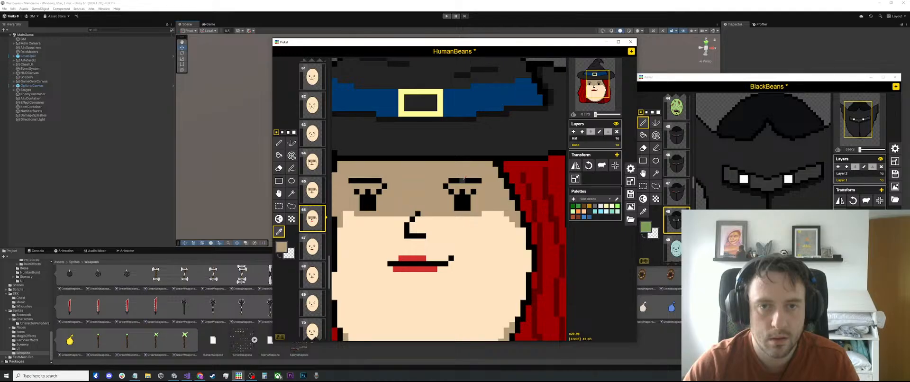
left_click(459, 178)
mouse_move(459, 175)
left_mouse_down()
mouse_move(475, 173)
mouse_move(458, 181)
mouse_move(473, 181)
left_mouse_up()
key("o")
left_click(458, 186)
key("p")
scroll(474, 179, "down", 4)
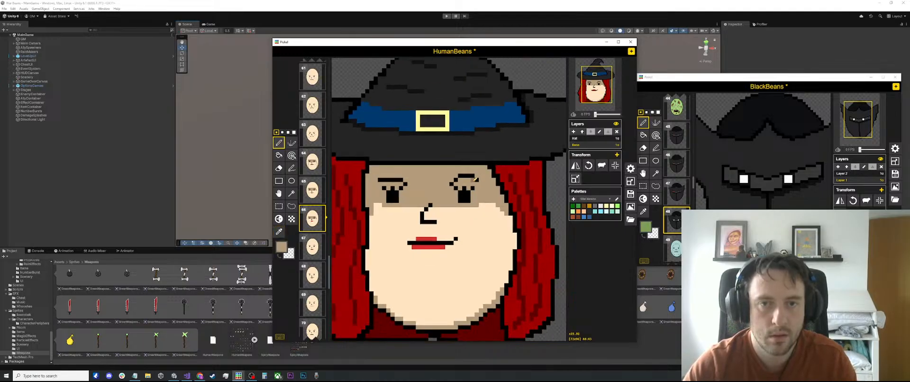
Copy the shadowed eye area with the raised eyebrow from frame 66 into frame 67
key("m")
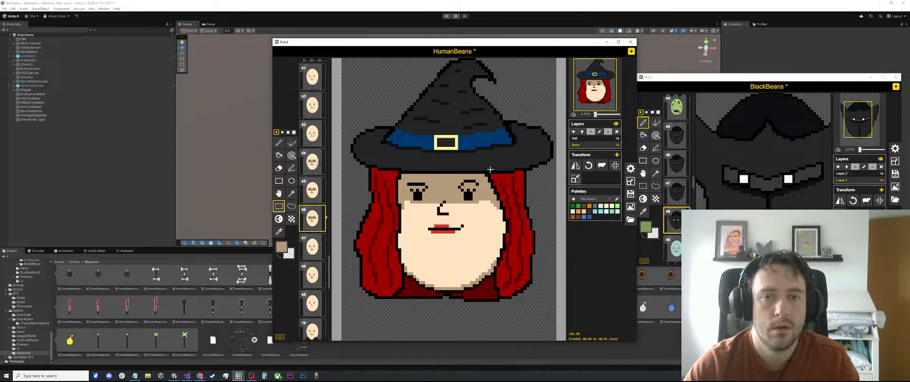
left_click_drag(501, 173, 399, 212)
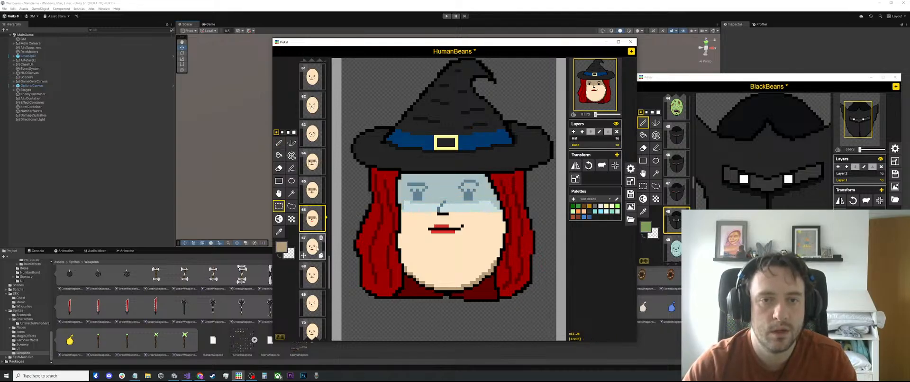
left_click(316, 246)
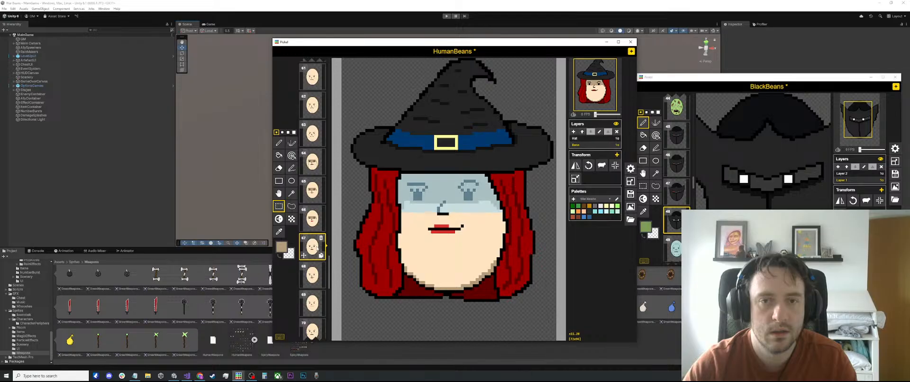
key("ctrl+v")
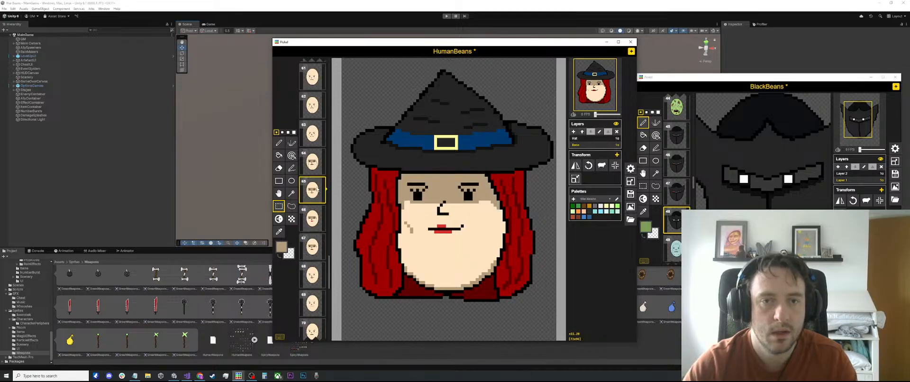
Copy the shaded left-hand strip of the witch's face, including the cheek line, from frame 64 into frames 65 to 67
left_click(315, 168)
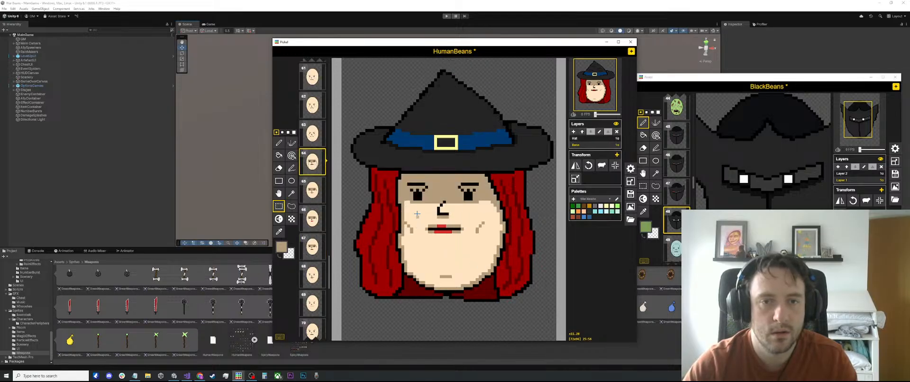
mouse_move(416, 204)
left_mouse_down()
mouse_move(410, 230)
mouse_move(378, 274)
left_mouse_up()
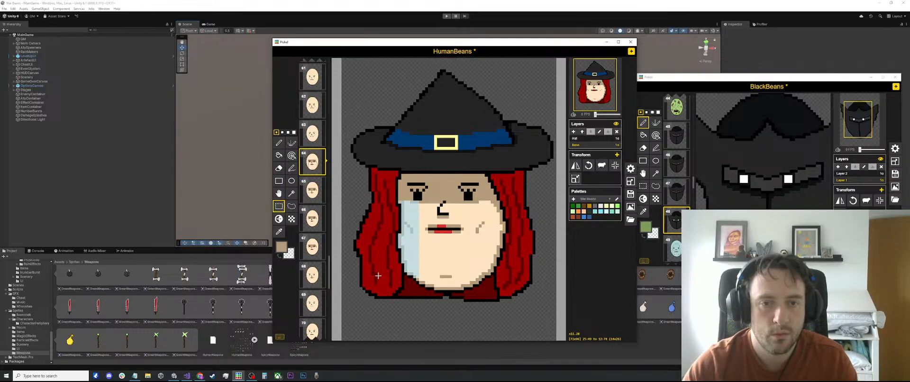
left_click(317, 191)
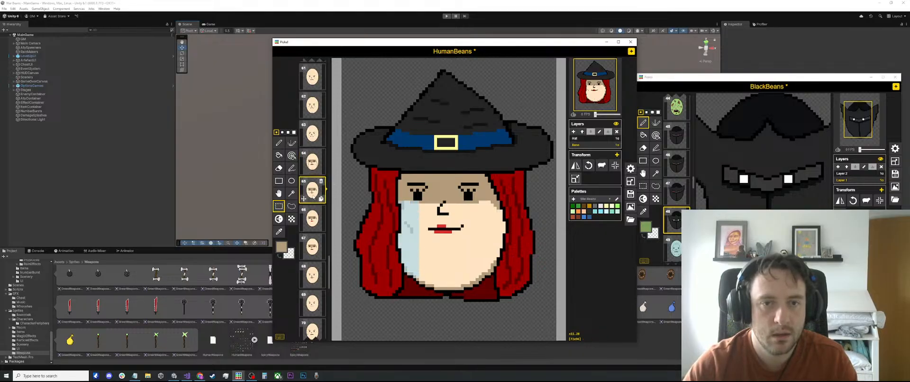
left_click(312, 219)
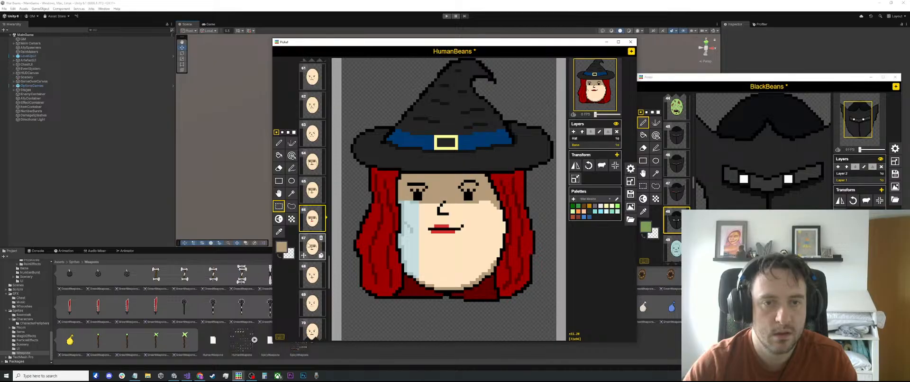
left_click(313, 247)
left_click(312, 277)
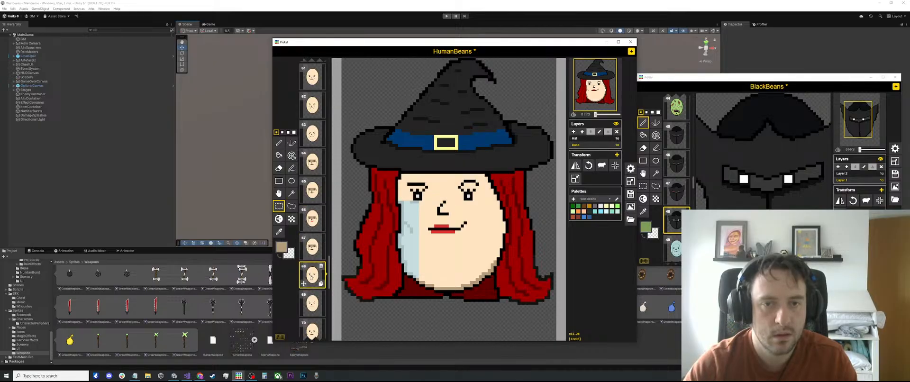
left_click(313, 222)
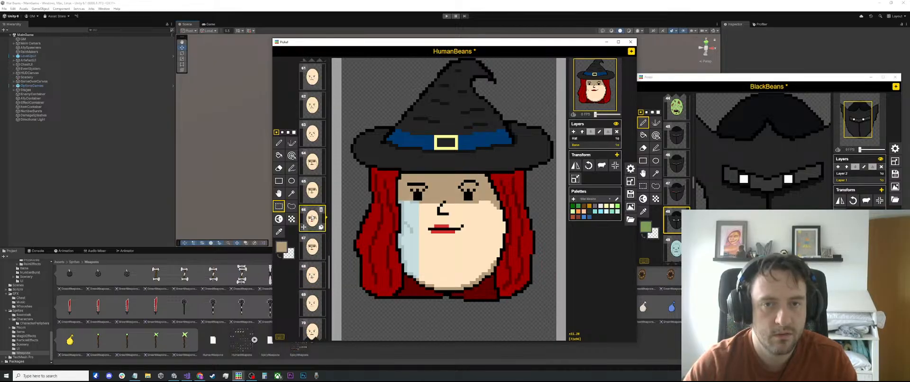
left_click(312, 190)
left_click(312, 219)
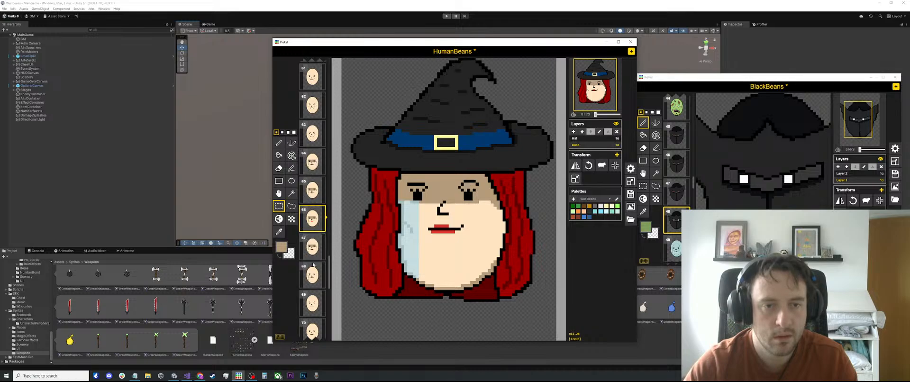
left_click(313, 163)
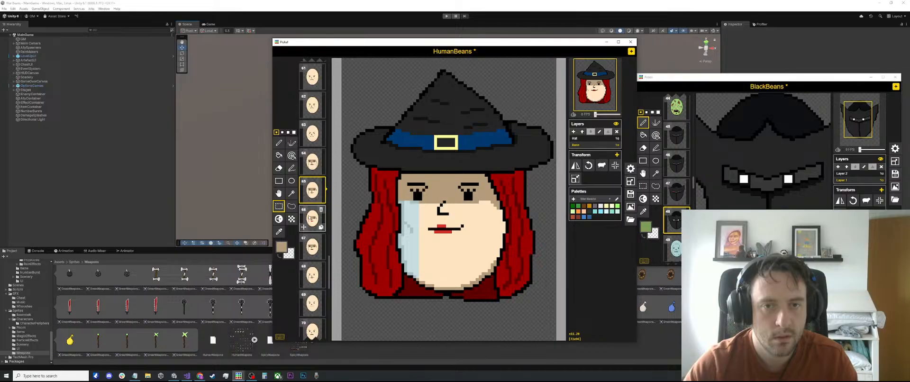
Delete frame 67, the variant that repeats the witch of frame 66
left_click(311, 246)
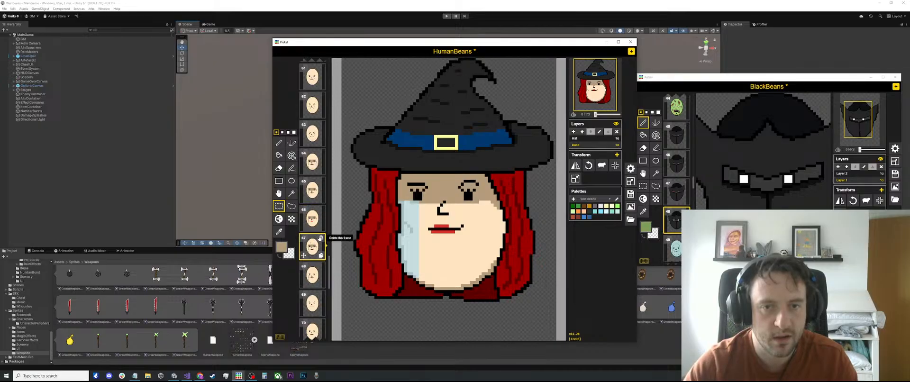
left_click(321, 238)
left_click(312, 248)
Copy the shadowed eye area with the raised eyebrow from frame 66 into the following witch variant in frame 67
left_click(312, 218)
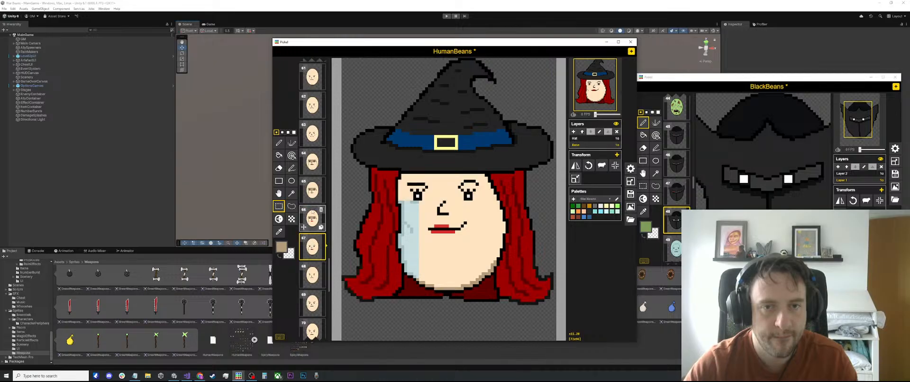
left_click_drag(511, 156, 386, 207)
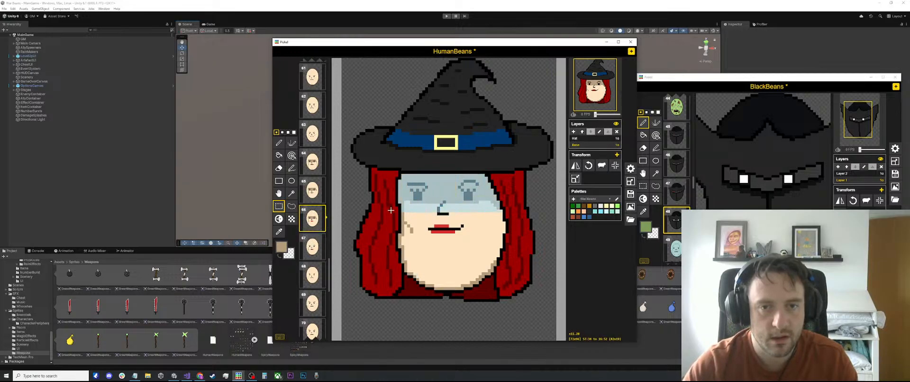
left_click(312, 247)
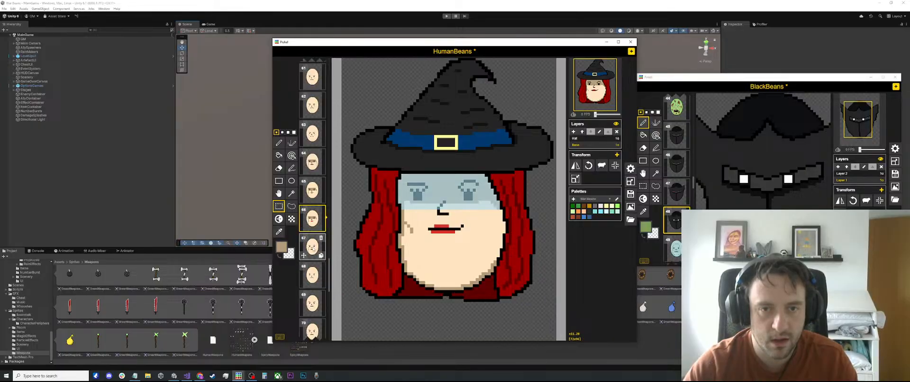
scroll(488, 192, "up", 1)
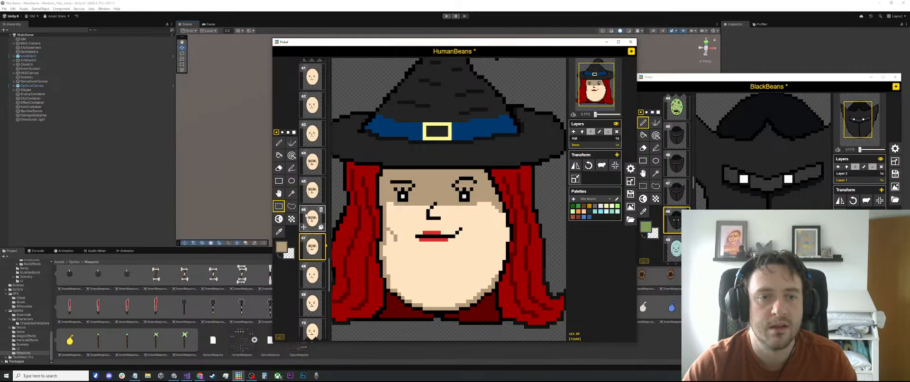
Paint out the tan shading around the witch's lips in frame 64 with the light skin colour
left_click(313, 218)
left_click(312, 189)
left_click(312, 161)
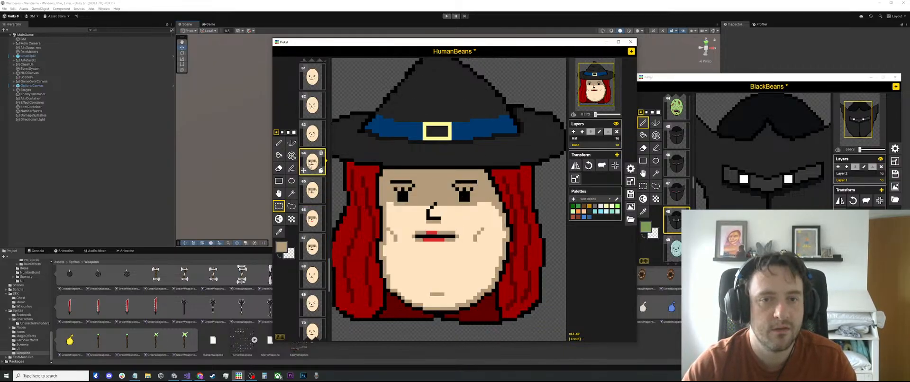
left_click(311, 137)
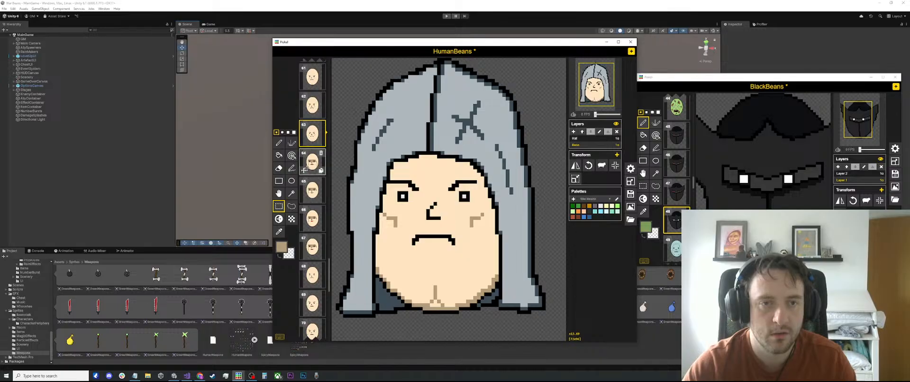
left_click(312, 161)
scroll(429, 209, "up", 1)
scroll(442, 209, "up", 1)
key("o")
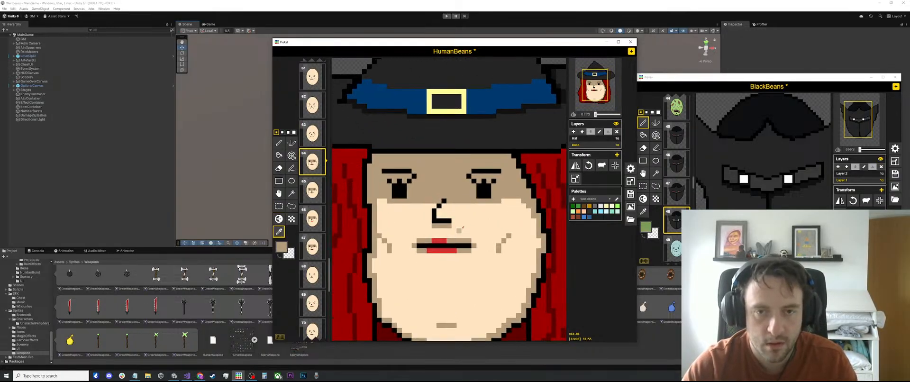
left_click(458, 233)
key("p")
left_click_drag(468, 240, 453, 241)
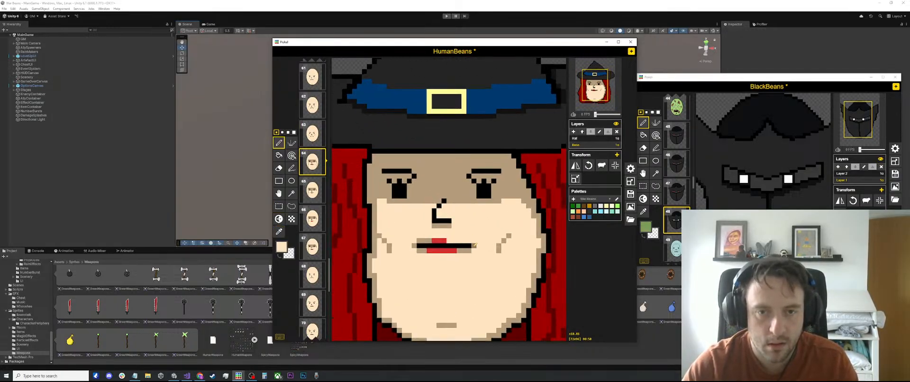
left_click(473, 246)
left_click(421, 240)
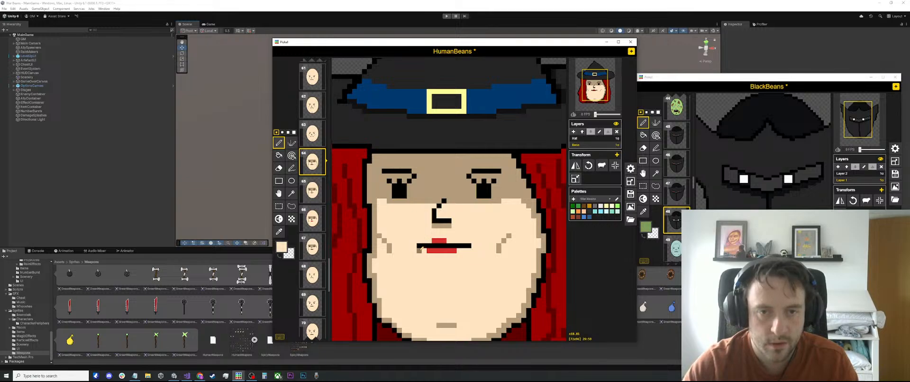
scroll(423, 250, "down", 5)
key("m")
left_click_drag(462, 241, 422, 252)
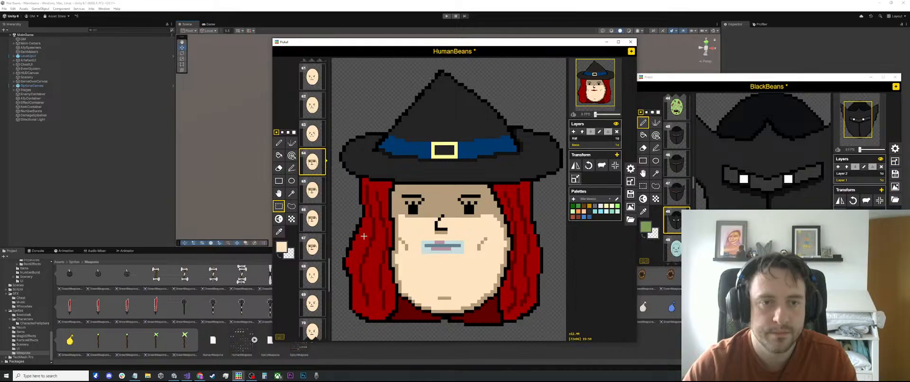
left_click(313, 189)
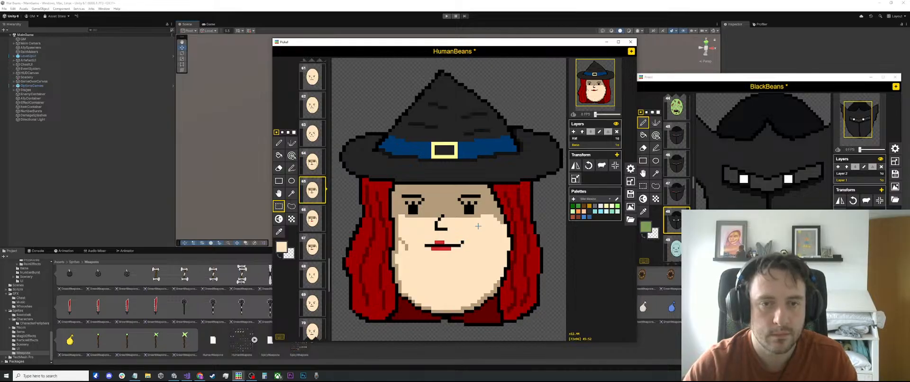
scroll(474, 225, "up", 4)
key("i")
left_click(445, 202)
scroll(441, 212, "up", 1)
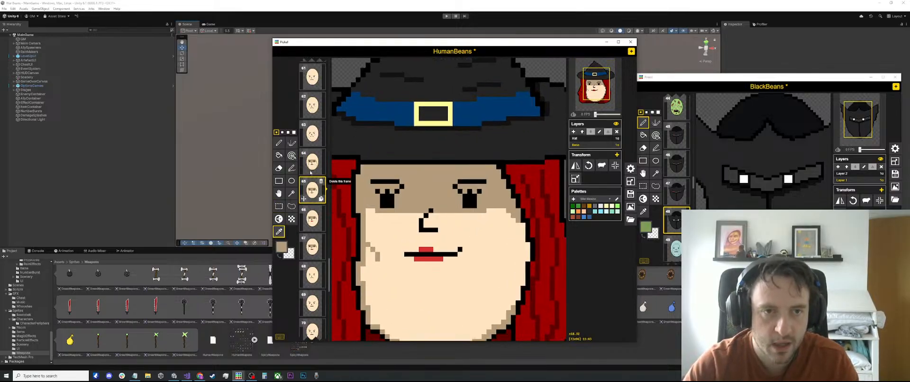
Add a black upturned corner pixel to the right-hand end of the witch's mouth in frame 64
left_click(314, 163)
left_click(451, 255)
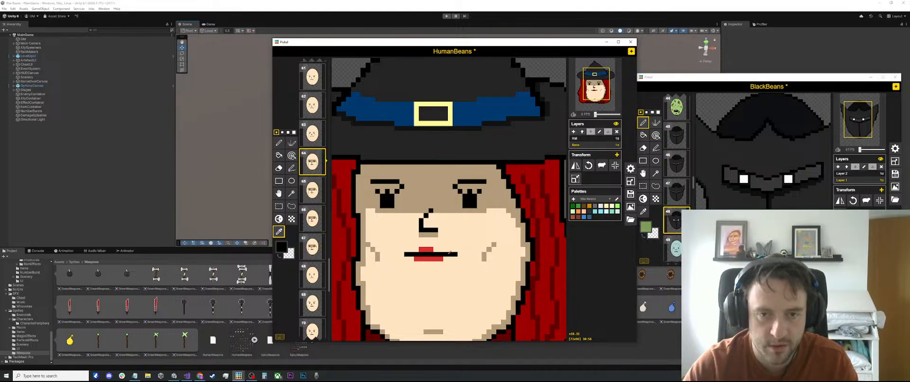
key("b")
scroll(460, 239, "down", 5)
scroll(457, 231, "up", 3)
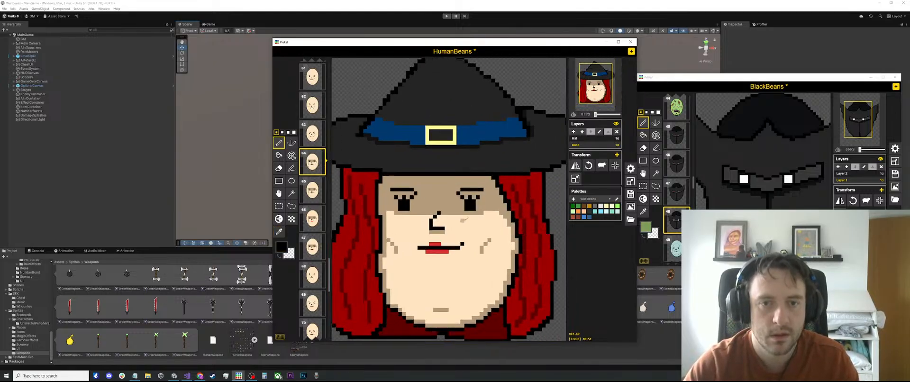
Shade around the lips of the witch's mouth in frame 64 with the shadow tan from her forehead
key("o")
left_click(461, 209)
key("p")
scroll(455, 233, "up", 1)
scroll(454, 237, "up", 2)
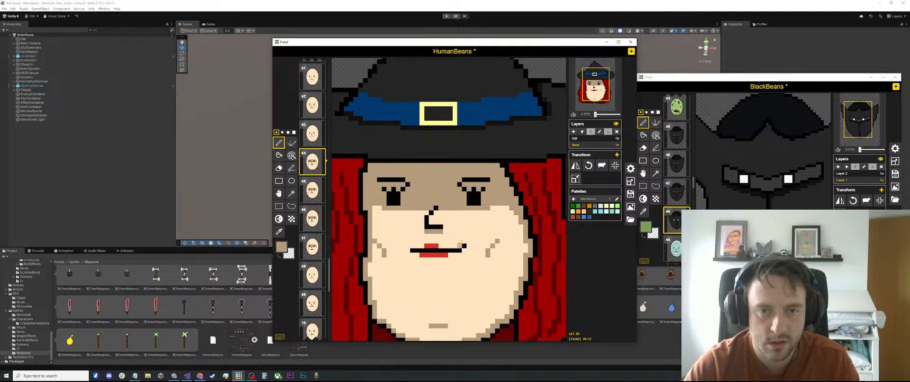
left_click_drag(455, 241, 447, 246)
left_click(455, 246)
key("ctrl+z")
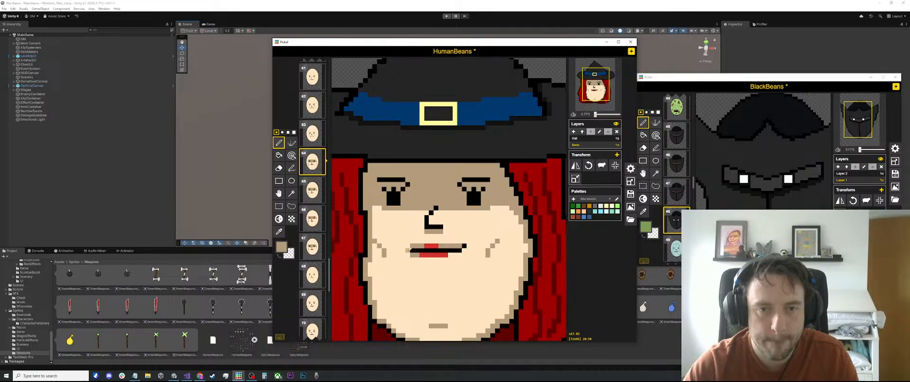
left_click(450, 254)
scroll(467, 246, "down", 3)
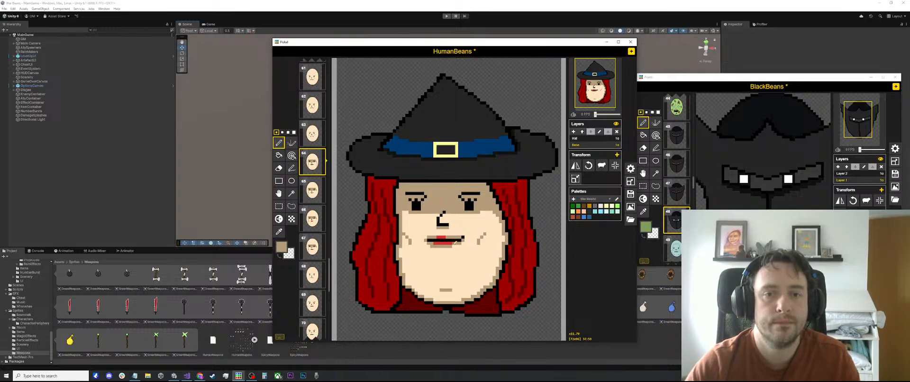
scroll(454, 244, "up", 2)
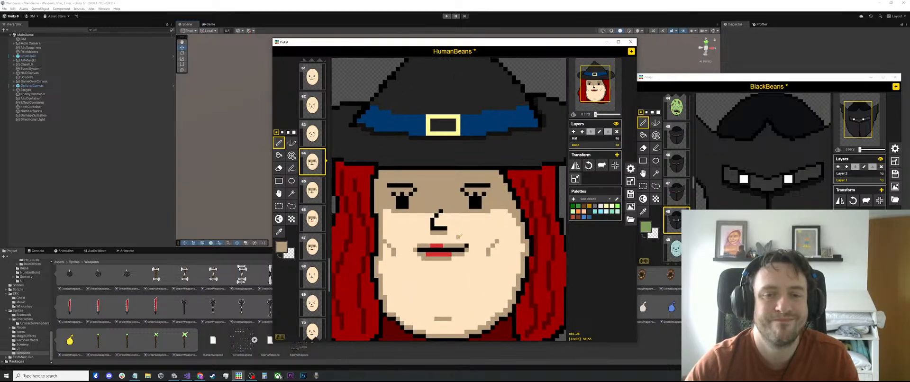
Copy the tan-shaded mouth with the upturned corner from frame 64 into frames 65 and 66
key("s")
scroll(462, 237, "down", 2)
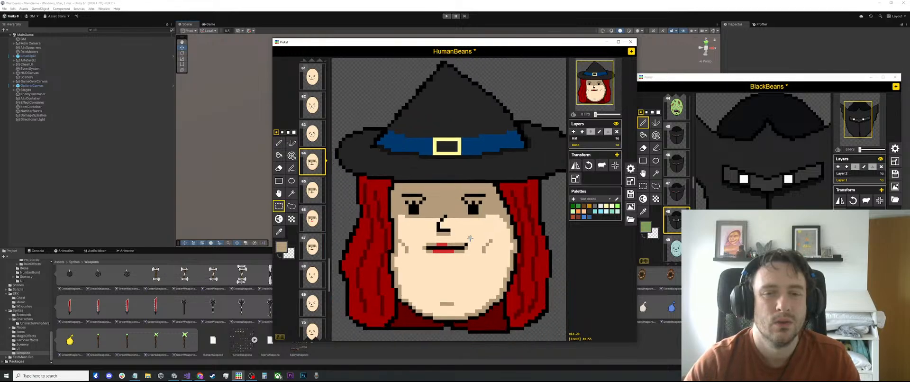
left_click_drag(470, 240, 421, 251)
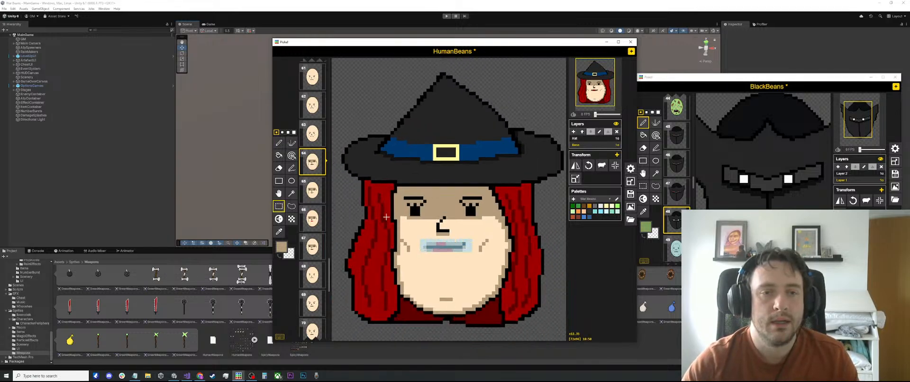
left_click(312, 190)
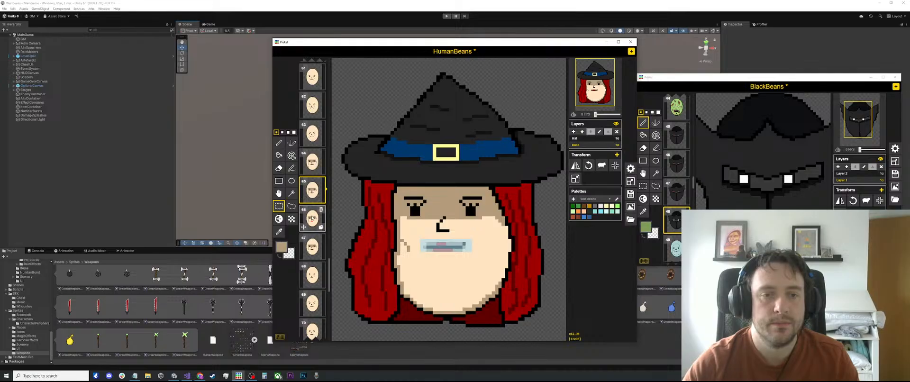
left_click(311, 219)
Widen the red of the upper and lower lips in frame 66 over the adjoining tan shading
scroll(449, 269, "up", 4)
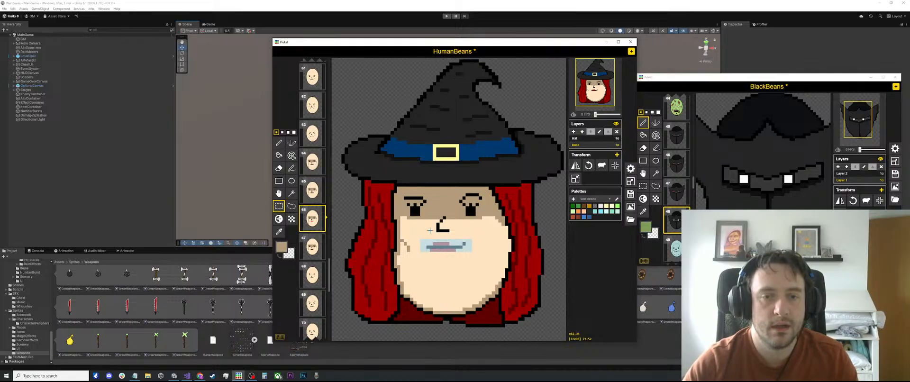
scroll(448, 269, "up", 2)
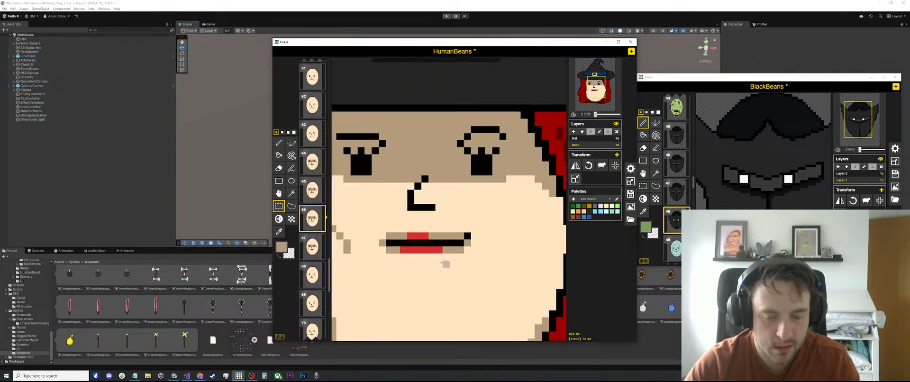
key("o")
left_click(423, 237)
key("p")
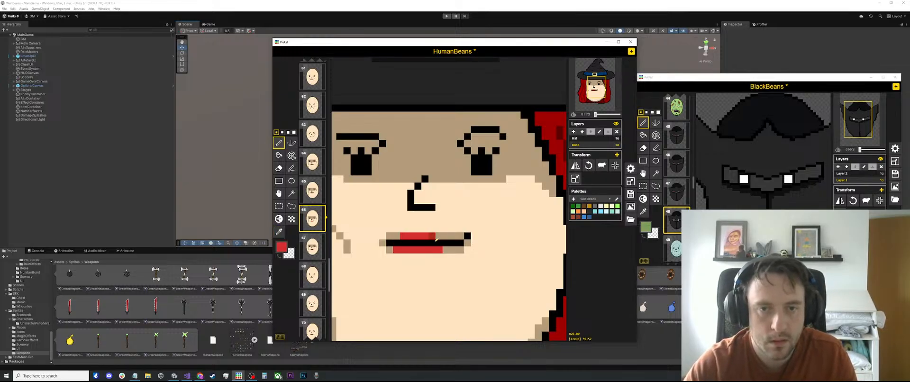
scroll(443, 234, "down", 3)
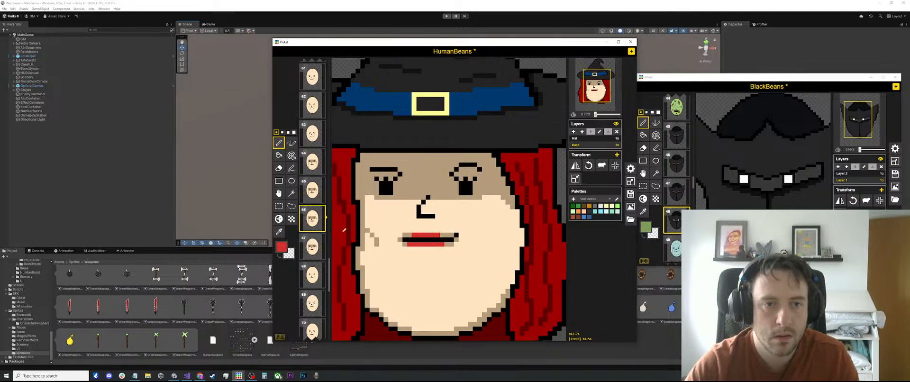
scroll(452, 210, "down", 3)
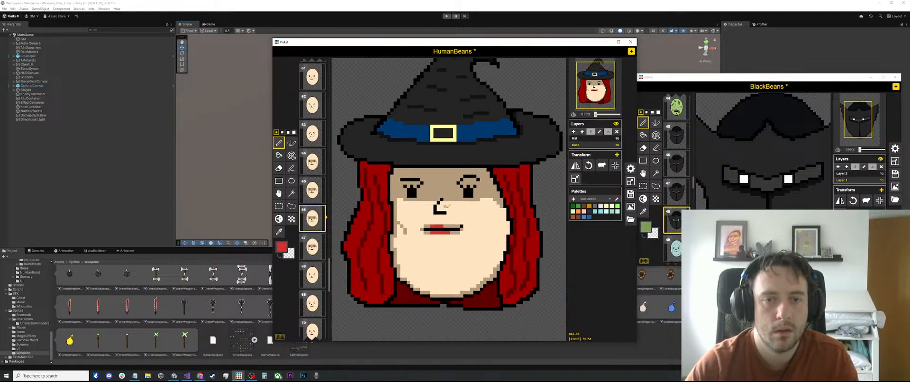
Step through the edit history of frame 66 to compare the versions of the lips
key("ctrl+y")
key("ctrl+y")
key("ctrl+y")
key("ctrl+y")
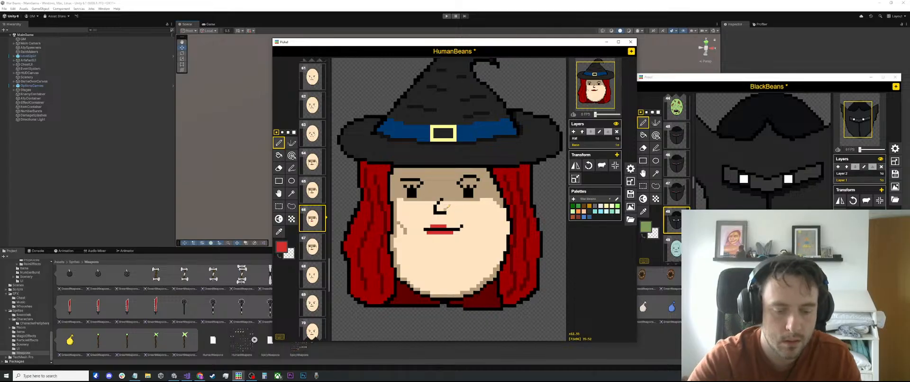
key("ctrl+y")
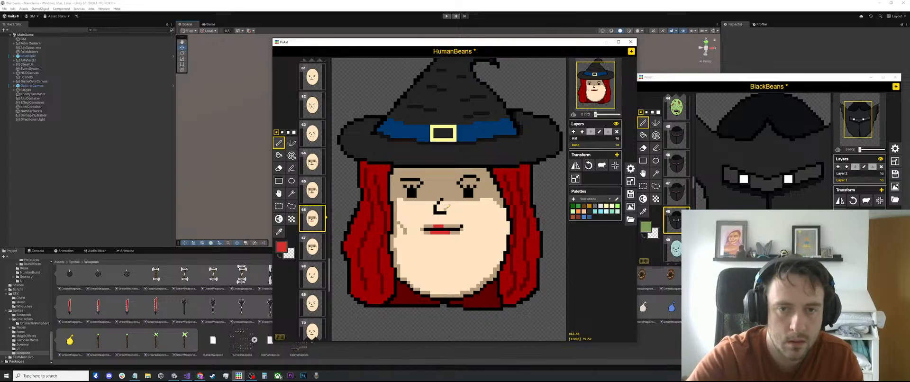
Copy the witch's mouth with the widened red lips from frame 66 into frame 67
left_click(311, 252)
left_click(312, 218)
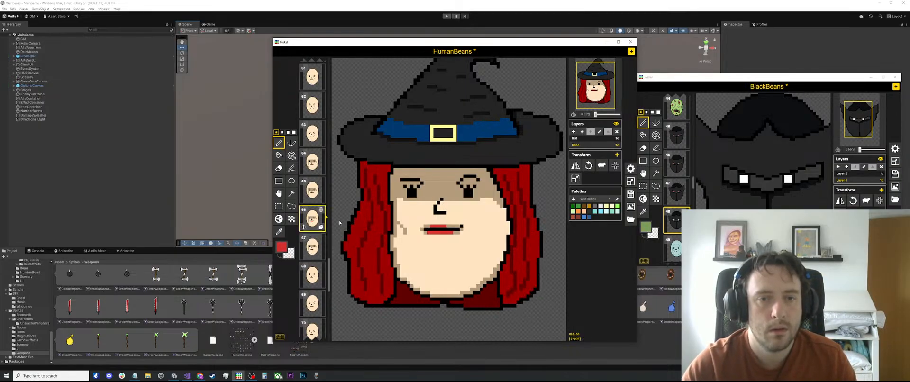
key("m")
left_click_drag(466, 220, 417, 236)
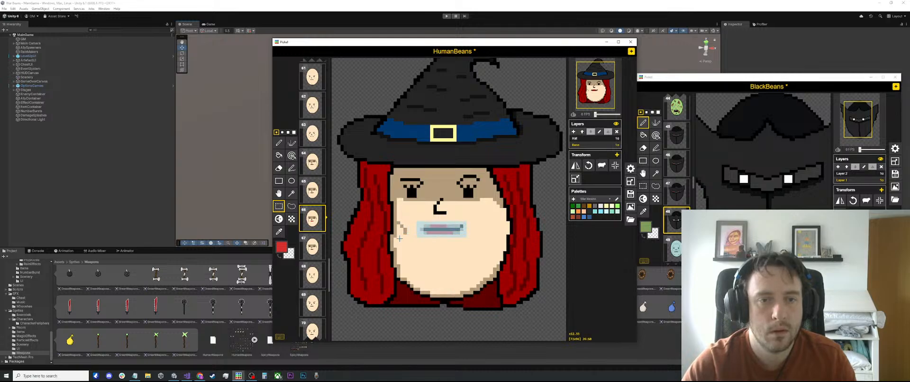
left_click(313, 246)
scroll(414, 273, "down", 2)
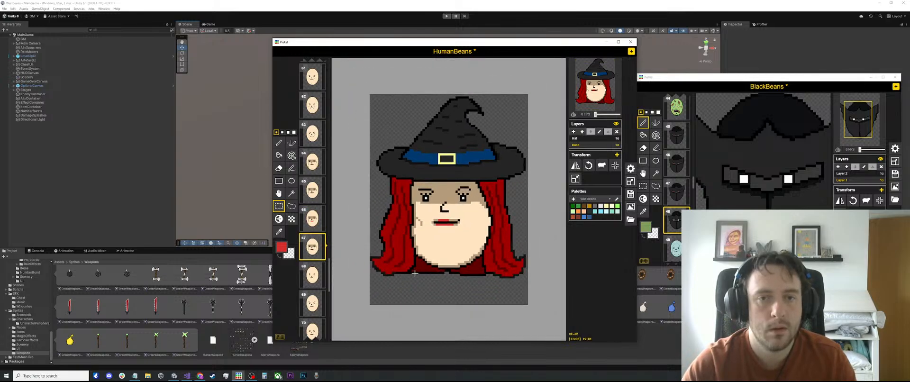
Copy the shading mark on the witch's right-side cheek from frame 64 into frames 65, 66 and 67
left_click(312, 189)
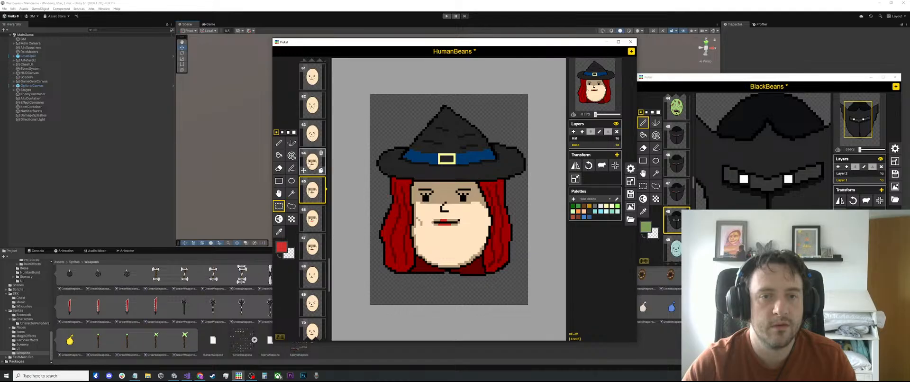
left_click(312, 162)
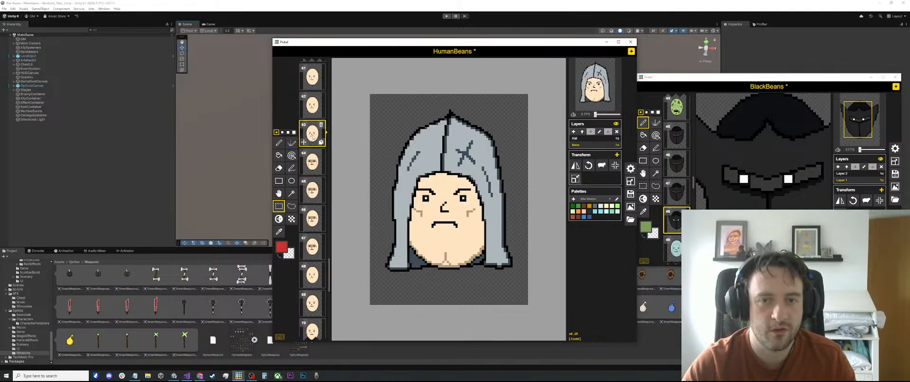
scroll(474, 223, "up", 1)
left_click_drag(519, 192, 476, 283)
left_click(304, 199)
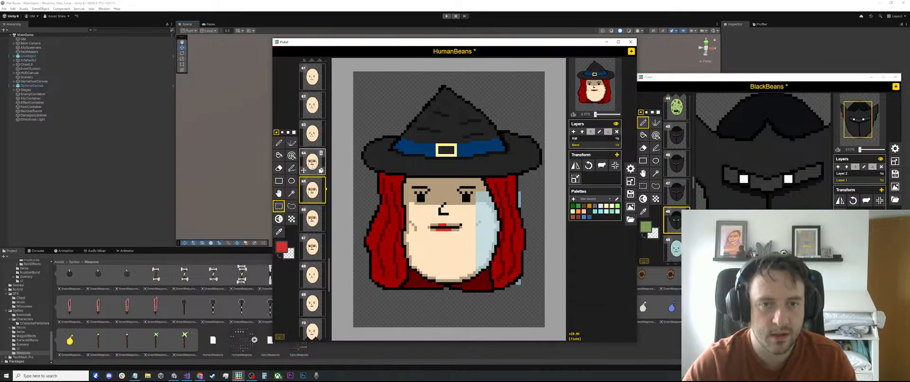
left_click(312, 164)
key("ctrl+v")
left_click_drag(511, 196, 474, 272)
left_click(536, 212)
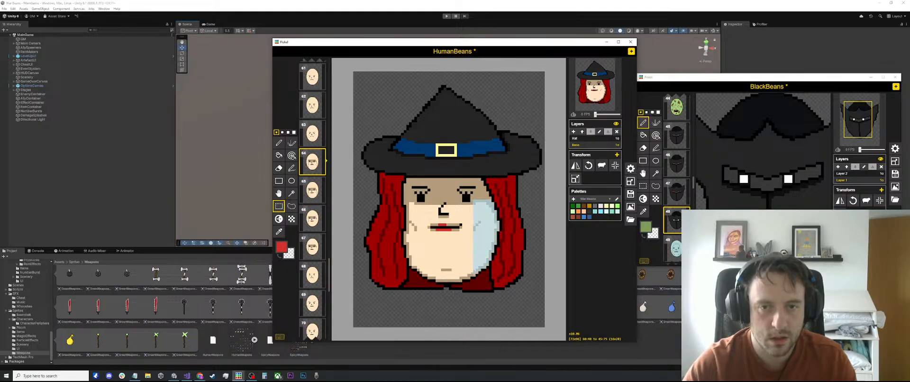
left_click(309, 189)
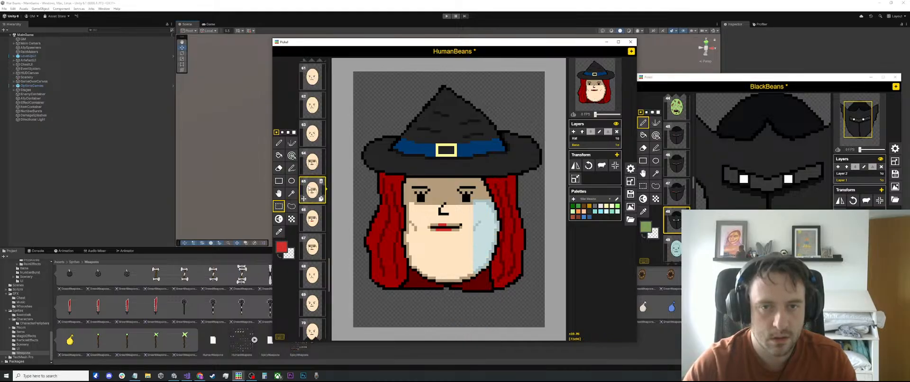
left_click(312, 220)
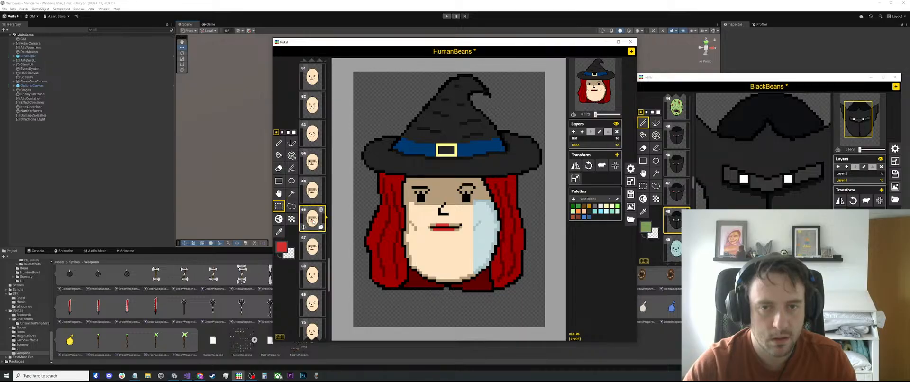
left_click(311, 248)
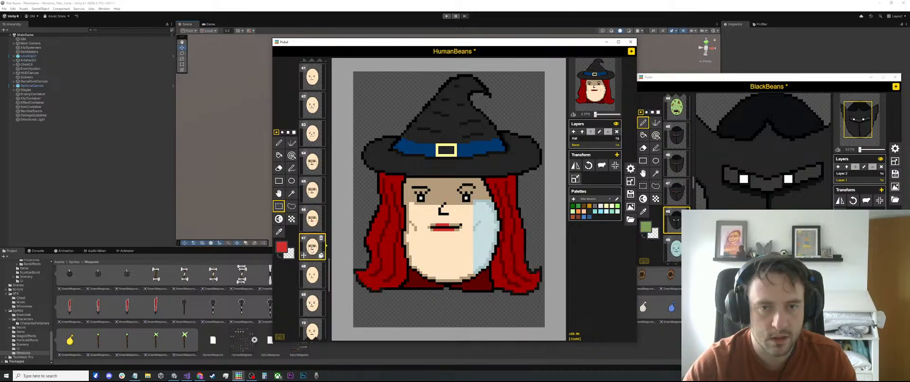
left_click(488, 301)
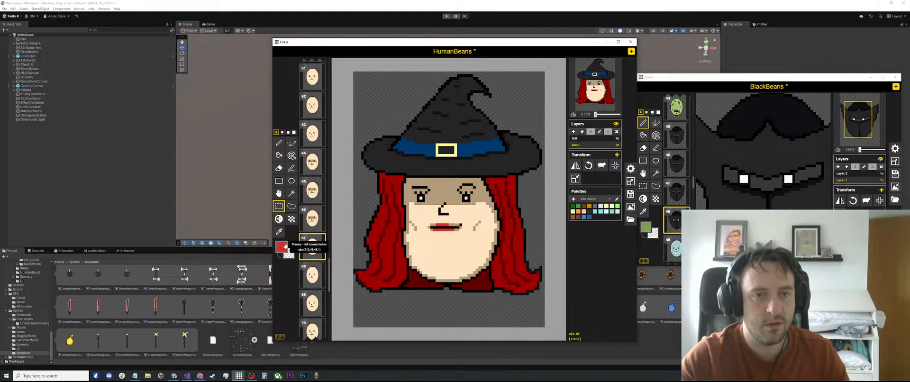
Copy the tan shading directly beneath the witch's nose from frame 64 into frames 65, 66 and 67
left_click(307, 222)
left_click(306, 180)
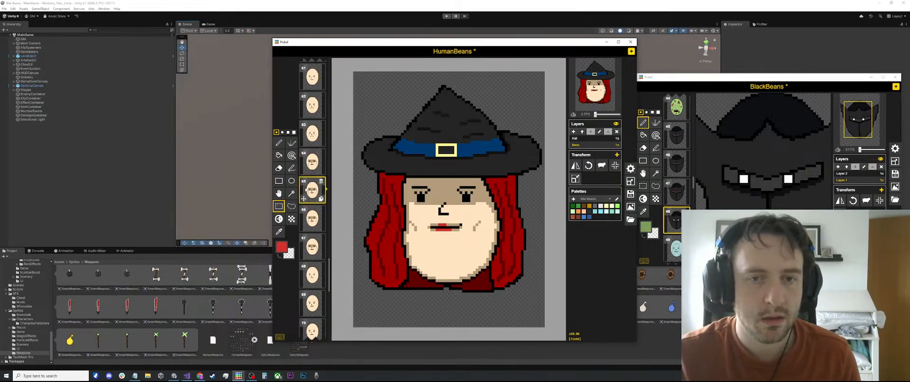
left_click(306, 163)
scroll(430, 222, "up", 4)
key("o")
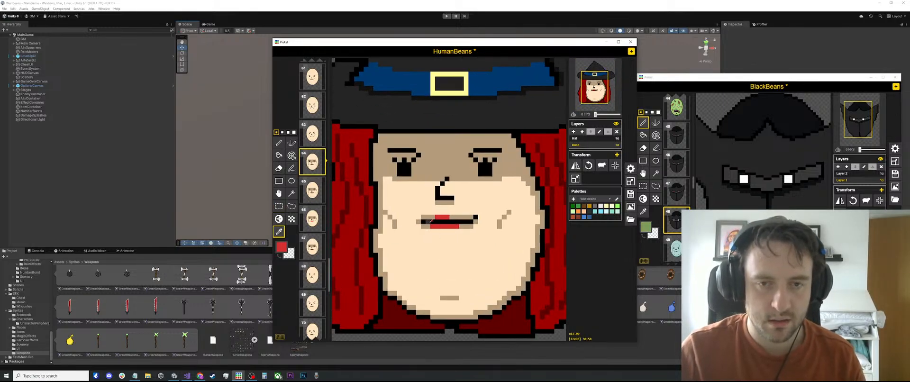
key("m")
left_click_drag(461, 203, 436, 207)
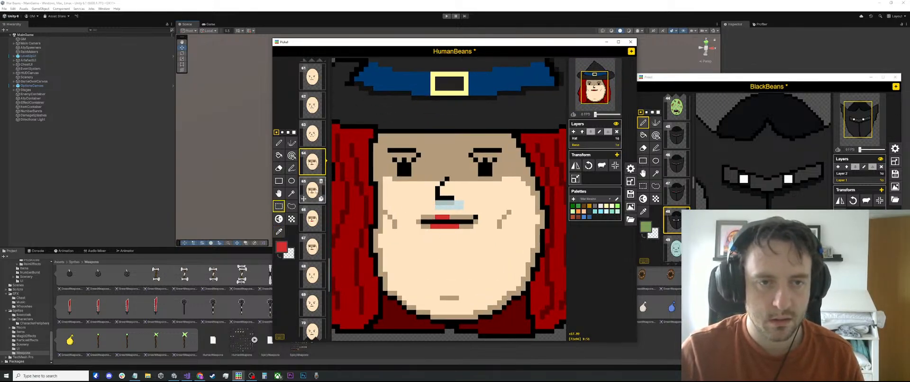
left_click(312, 190)
left_click(312, 217)
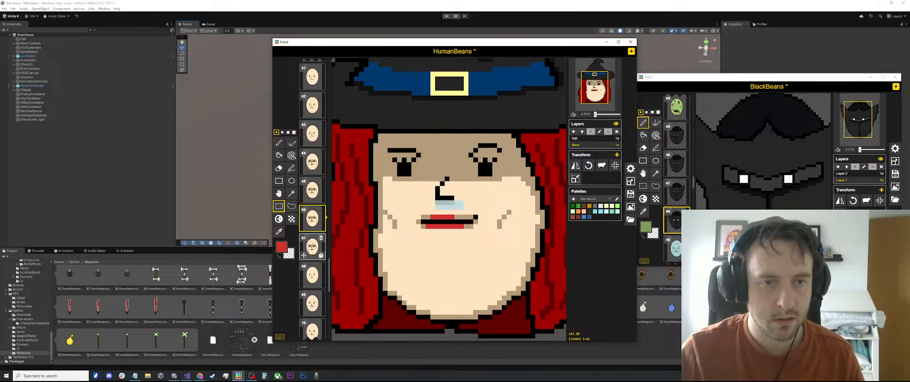
left_click(312, 245)
Paint over the tan chin mark in frame 64 with the skin colour picked from the face
left_click(311, 161)
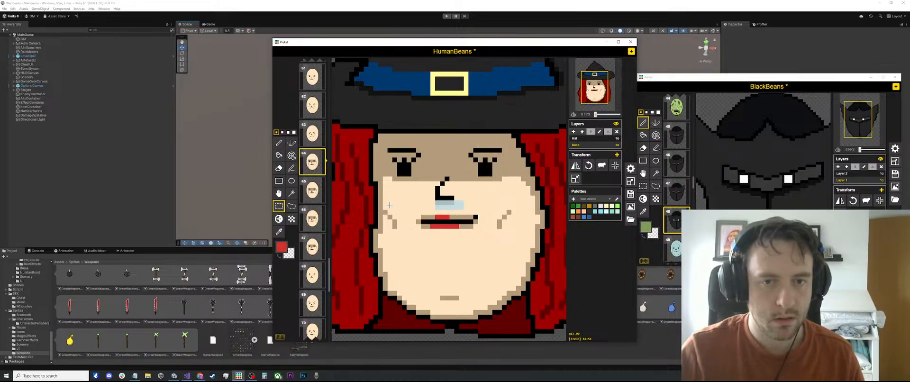
scroll(457, 271, "down", 3)
scroll(456, 271, "down", 1)
left_click_drag(453, 277, 445, 280)
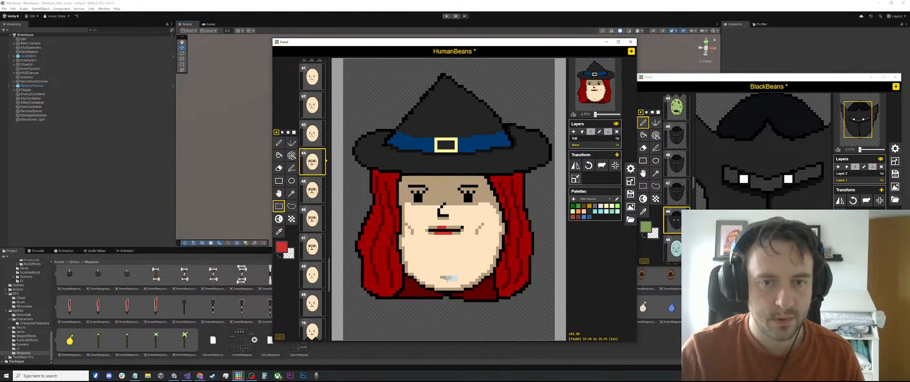
key("o")
left_click(457, 269)
key("p")
left_click(448, 277)
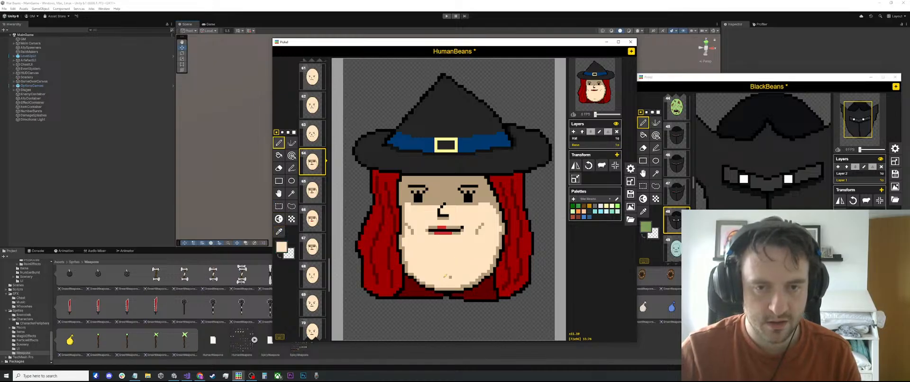
scroll(452, 269, "down", 1)
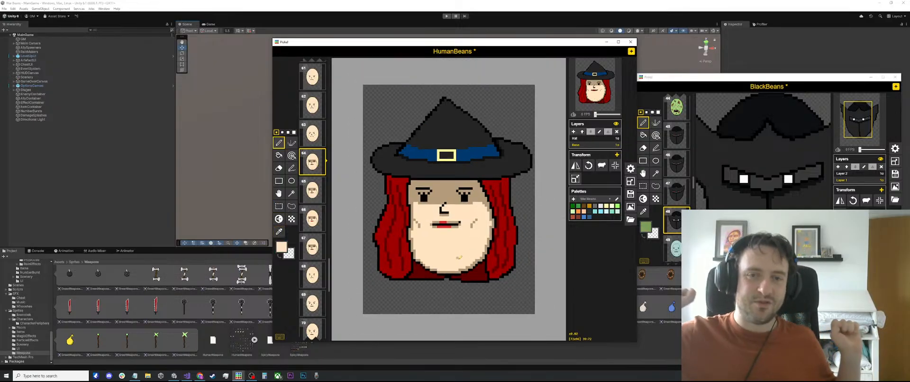
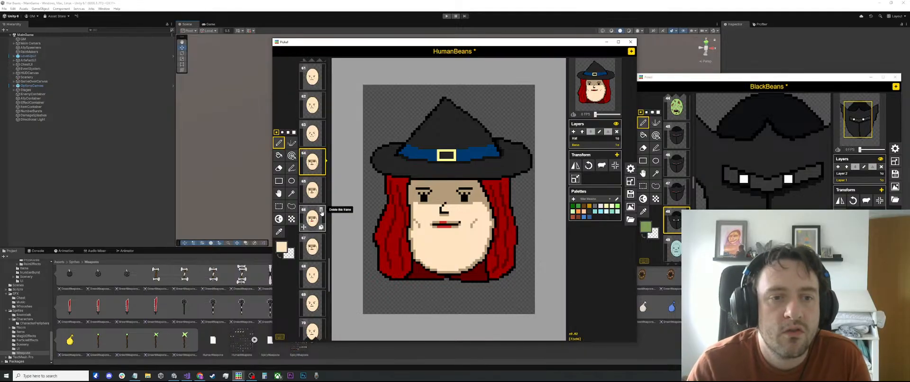
Review the stone tower variants in frames 73 to 75, examining the arrow slits and brickwork
scroll(331, 211, "down", 5)
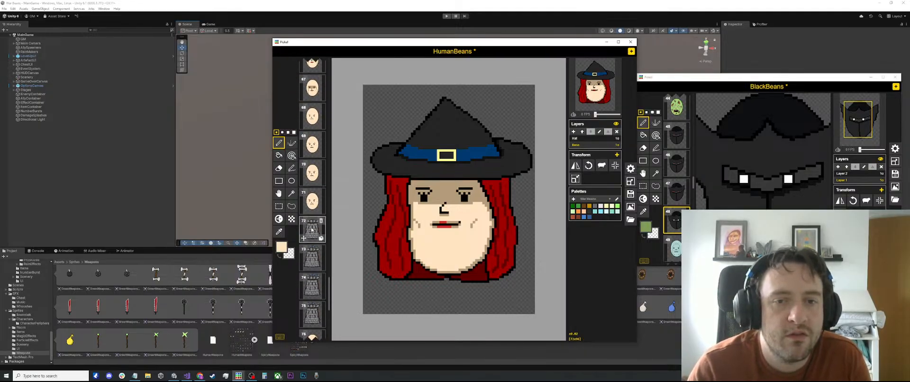
left_click(313, 256)
left_click(307, 294)
left_click(307, 321)
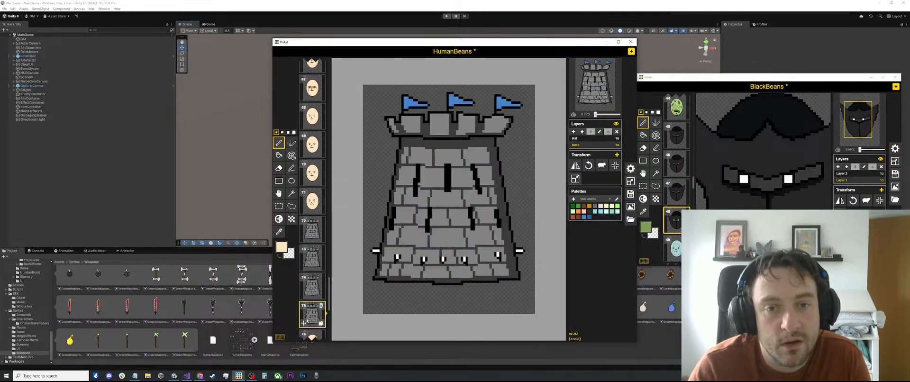
scroll(455, 157, "up", 2)
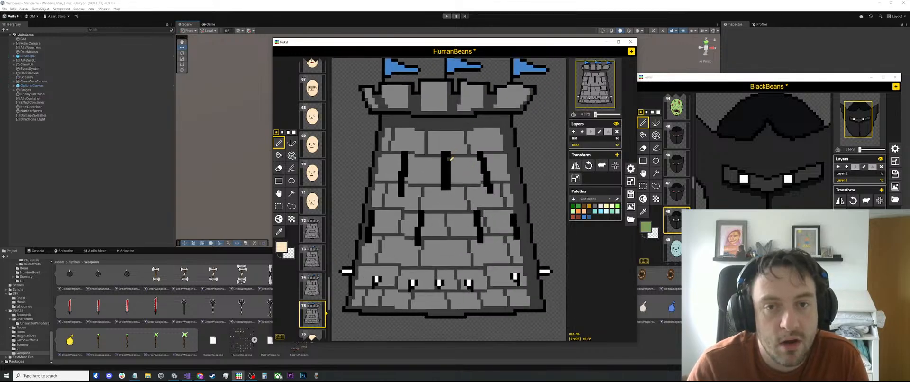
scroll(311, 265, "down", 3)
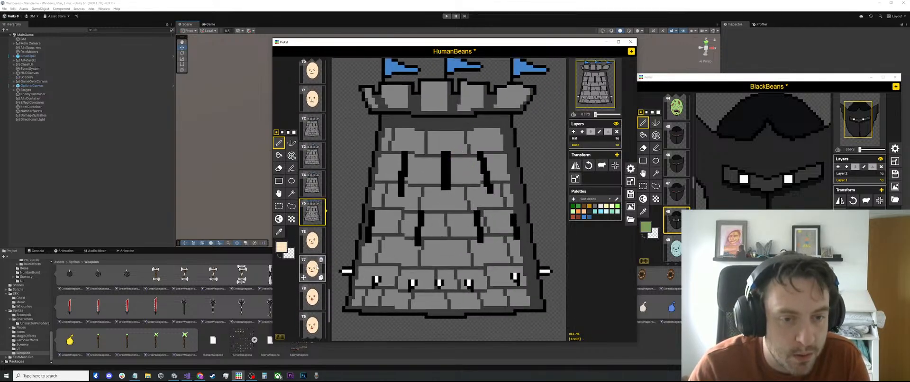
Review the character heads in frames 76 to 84, from the long-haired women to the bearded and grinning faces
left_click(312, 239)
left_click(313, 265)
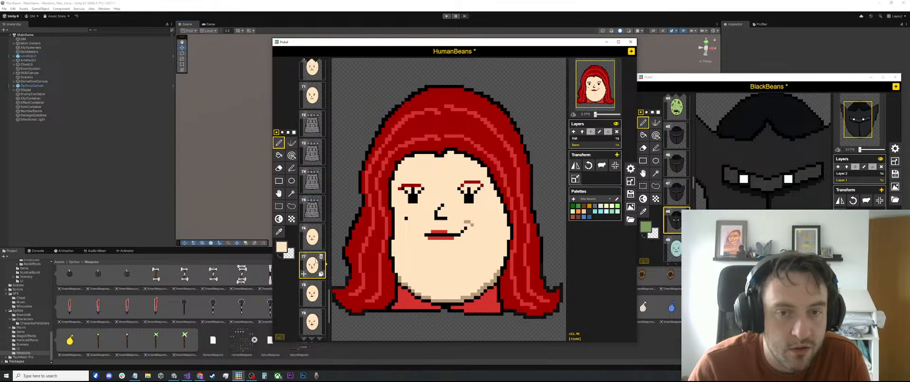
scroll(312, 246, "down", 3)
left_click(308, 218)
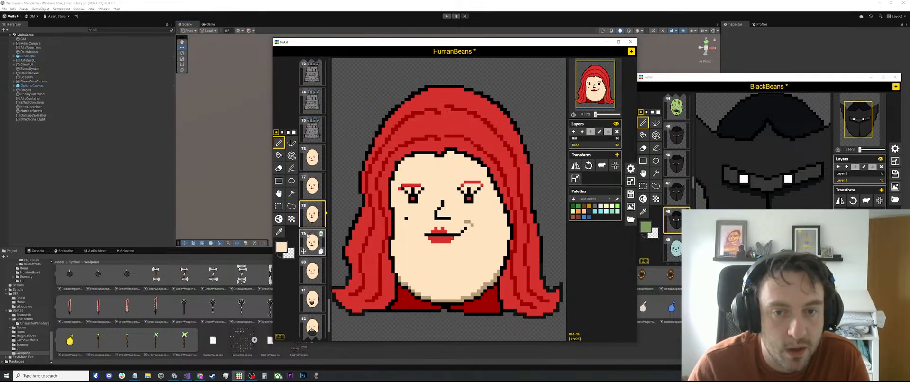
left_click(312, 241)
left_click(313, 270)
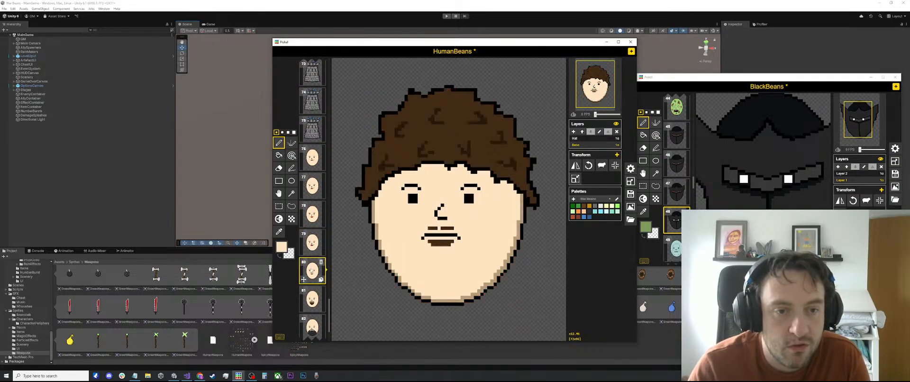
scroll(313, 266, "down", 3)
left_click(312, 230)
left_click(313, 255)
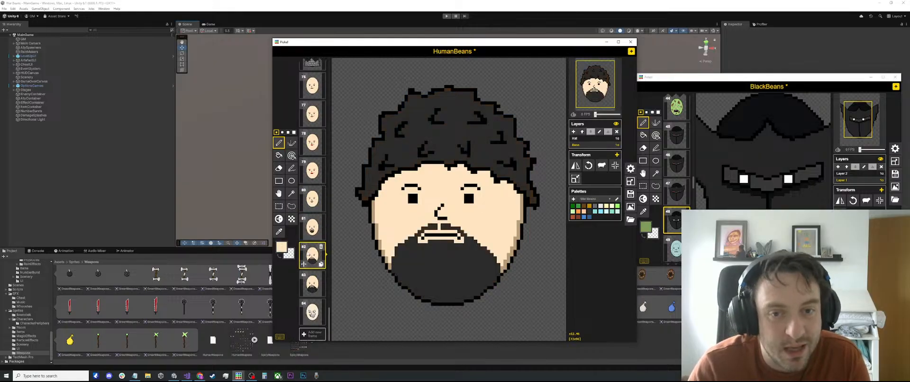
scroll(319, 253, "up", 2)
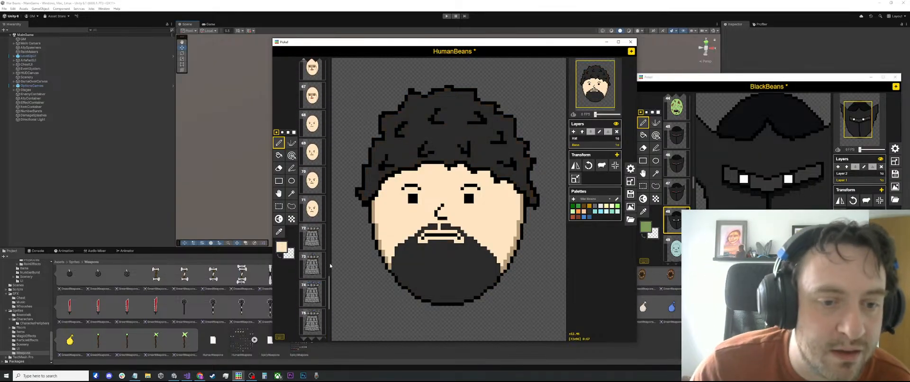
scroll(320, 259, "down", 2)
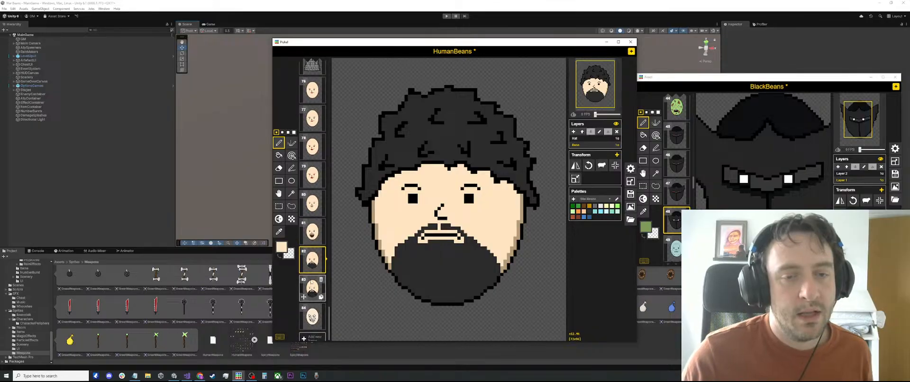
left_click(313, 312)
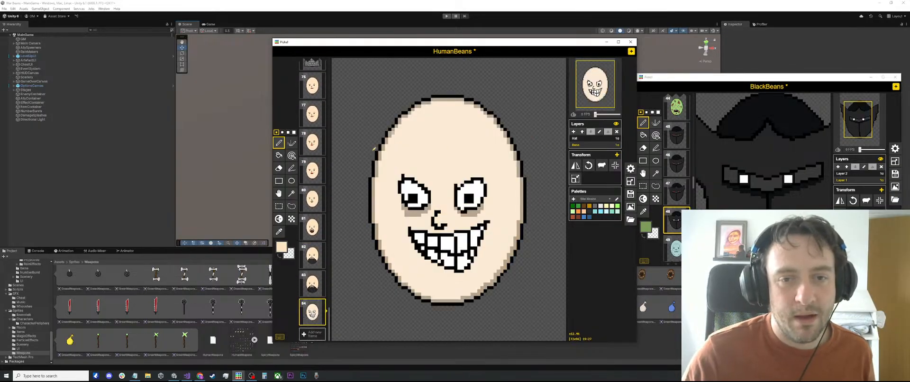
Review the heads in frames 59 to 70, comparing the facial detail of the hooded, witch and brown-haired characters
scroll(322, 228, "up", 20)
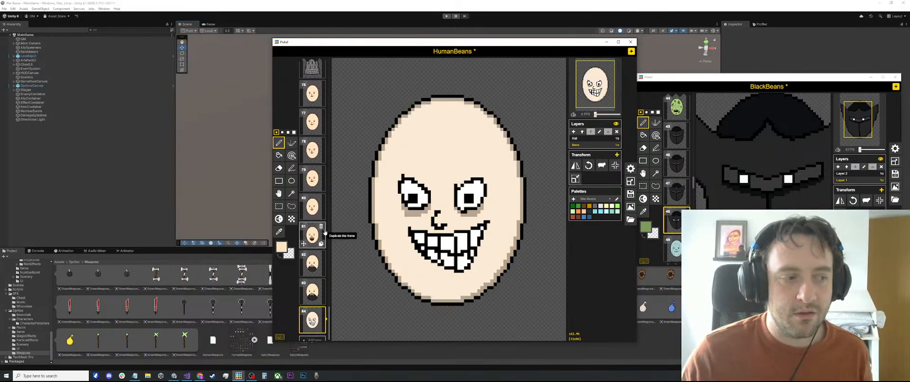
scroll(313, 213, "up", 1)
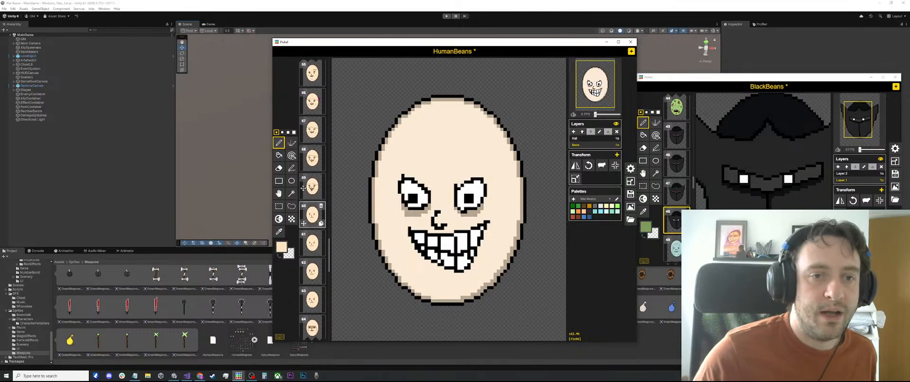
left_click(311, 186)
left_click(311, 212)
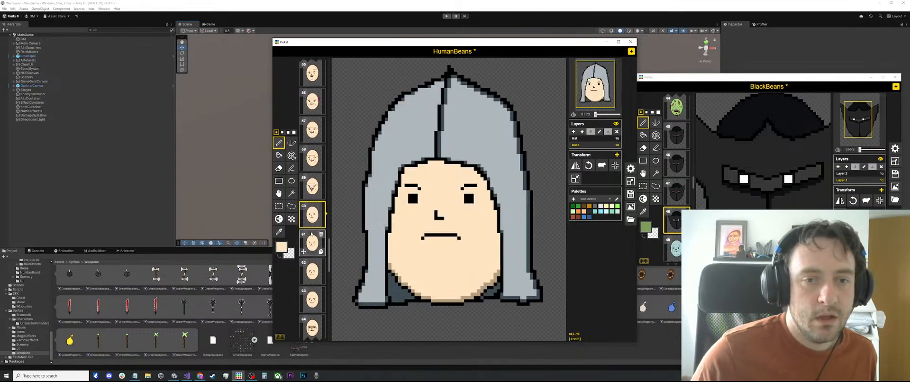
left_click(312, 237)
left_click(312, 270)
scroll(312, 266, "down", 2)
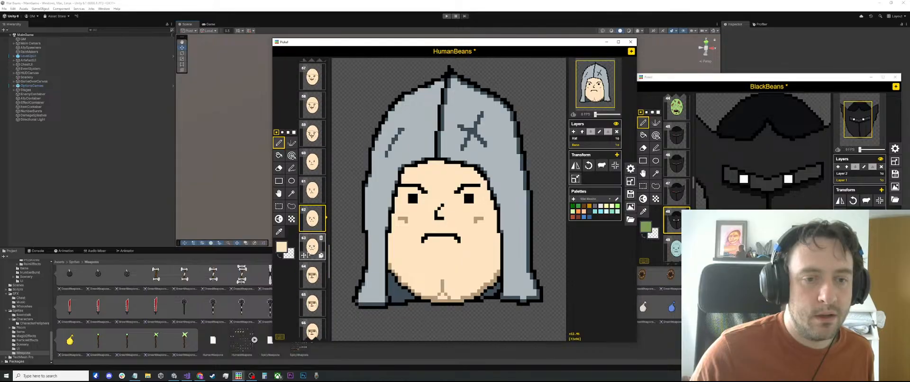
left_click(312, 275)
scroll(312, 274, "down", 5)
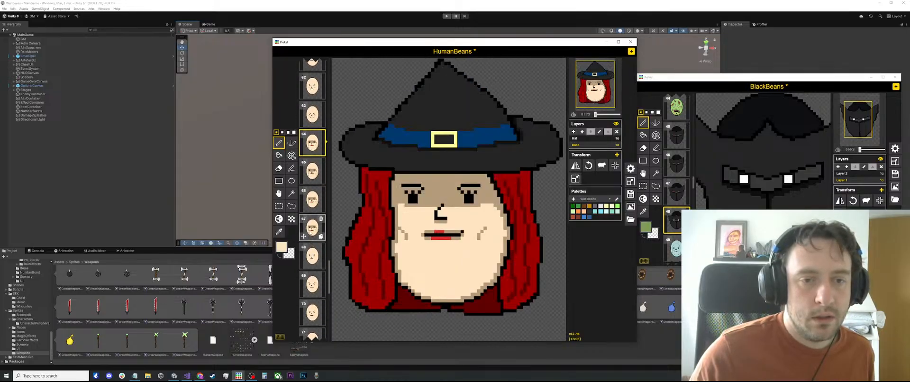
left_click(312, 228)
left_click(312, 256)
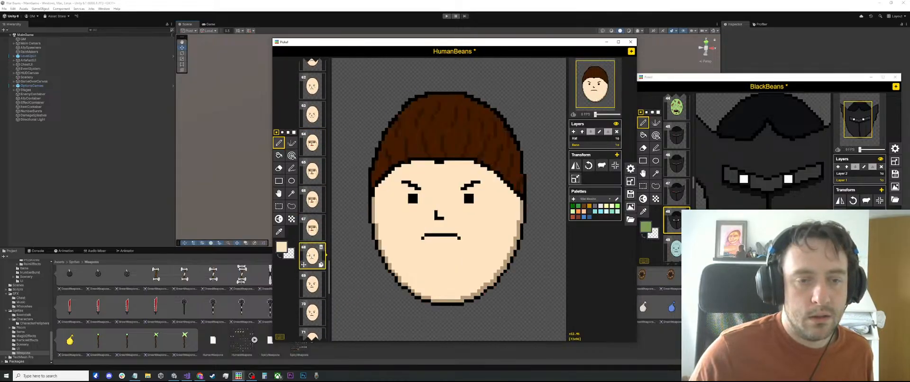
scroll(311, 265, "down", 2)
left_click(312, 265)
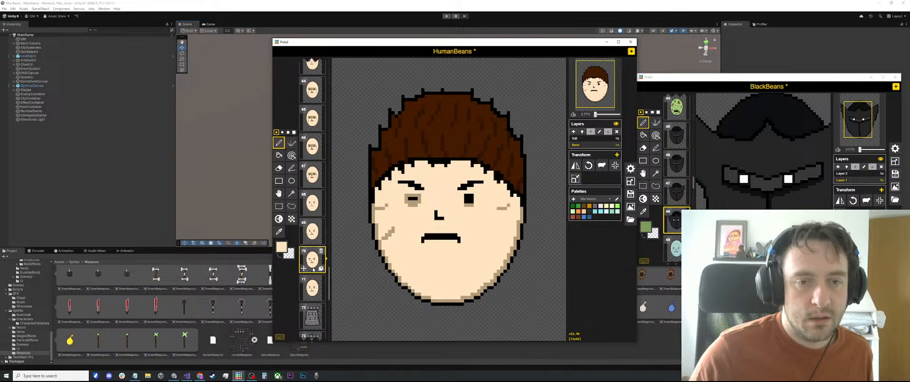
Review the scowling brown-haired man in frame 71 and the red-haired woman in frames 77 and 78
left_click(312, 283)
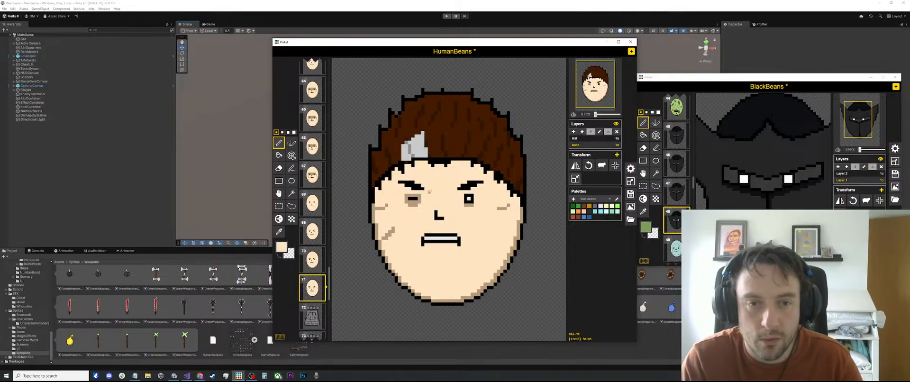
scroll(472, 231, "down", 2)
scroll(472, 230, "down", 2)
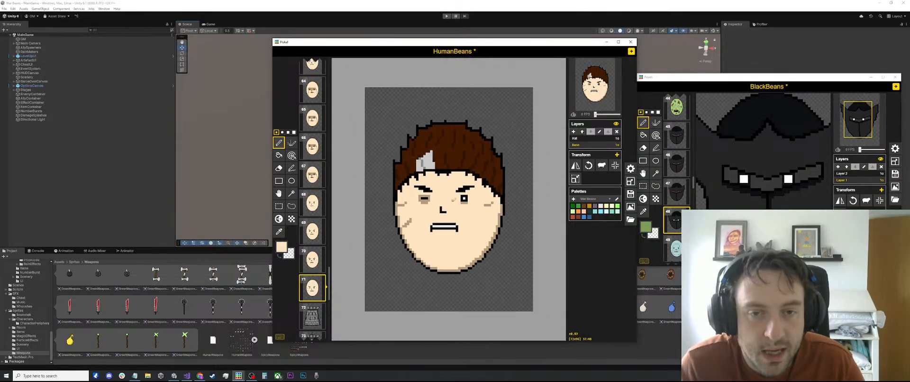
scroll(448, 165, "up", 3)
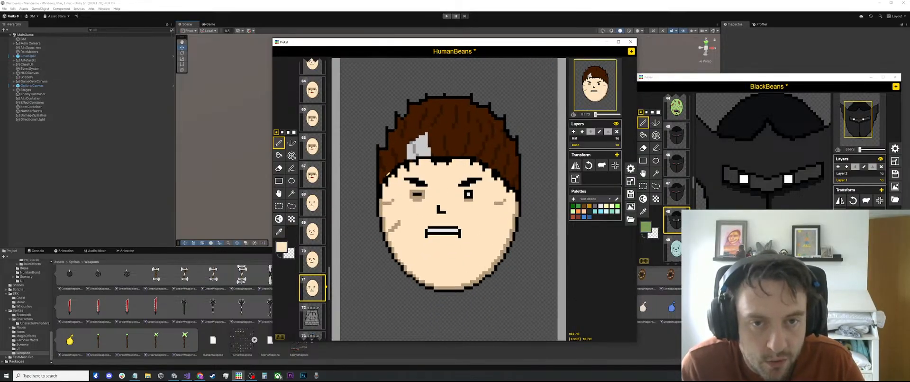
scroll(312, 235, "down", 5)
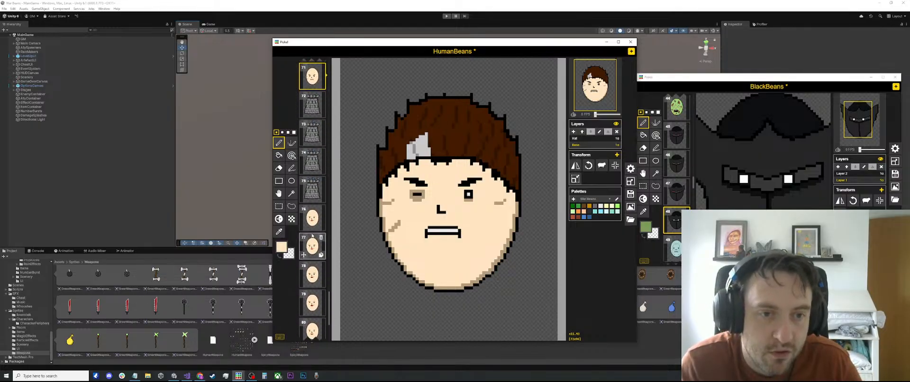
left_click(312, 237)
left_click(308, 265)
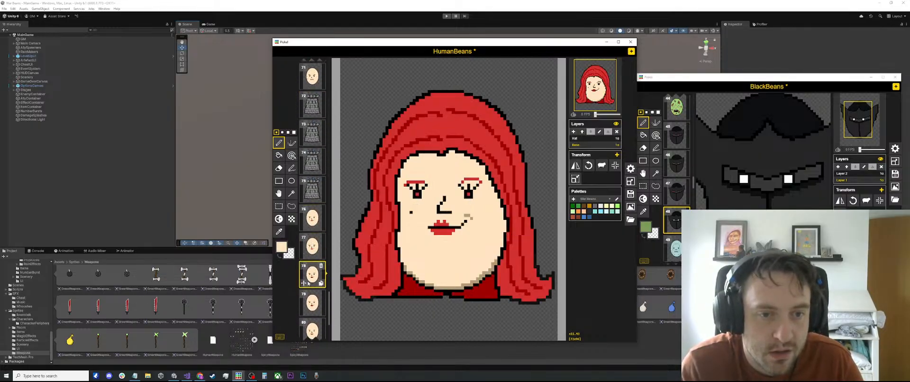
Review the earlier heads in frames 24 to 27, examining the headband-wearing man and the blue-banded helmet
scroll(312, 228, "up", 10)
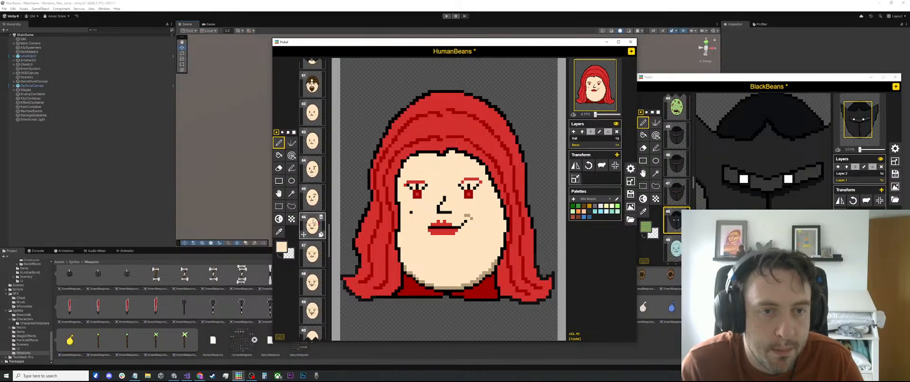
scroll(312, 221, "up", 14)
left_click(312, 179)
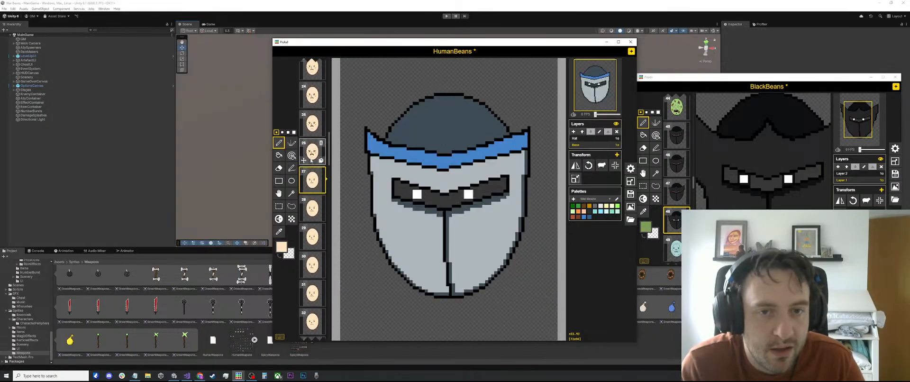
left_click(311, 157)
left_click(313, 95)
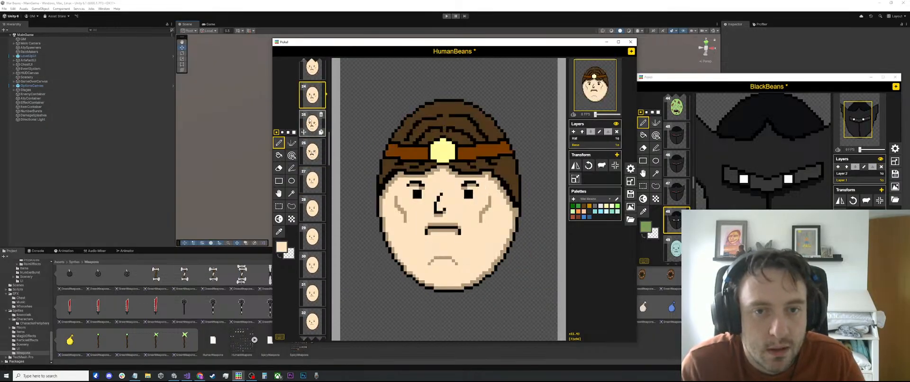
scroll(313, 190, "down", 3)
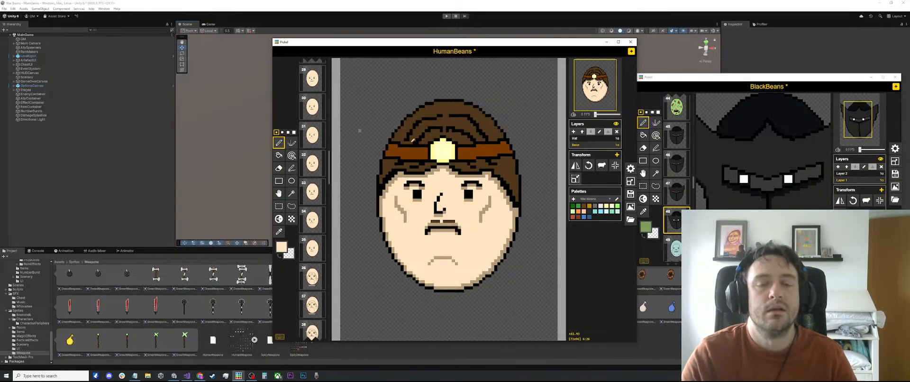
scroll(465, 162, "down", 2)
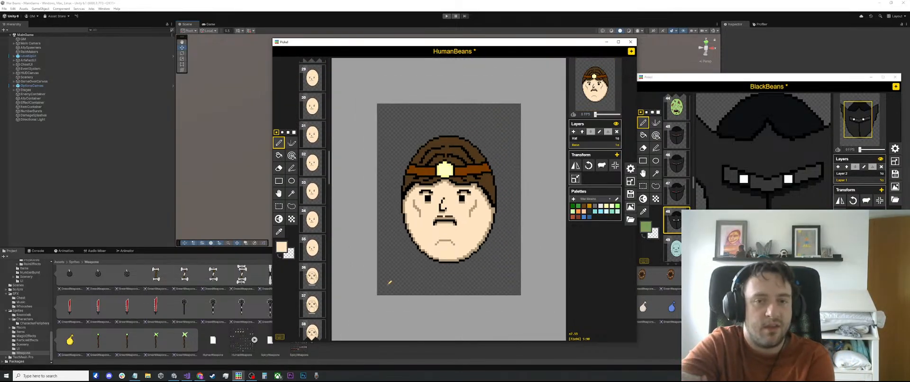
Review the long-haired, bearded old man variants in frames 35 to 39, comparing hair shades and facial detail
scroll(312, 246, "down", 3)
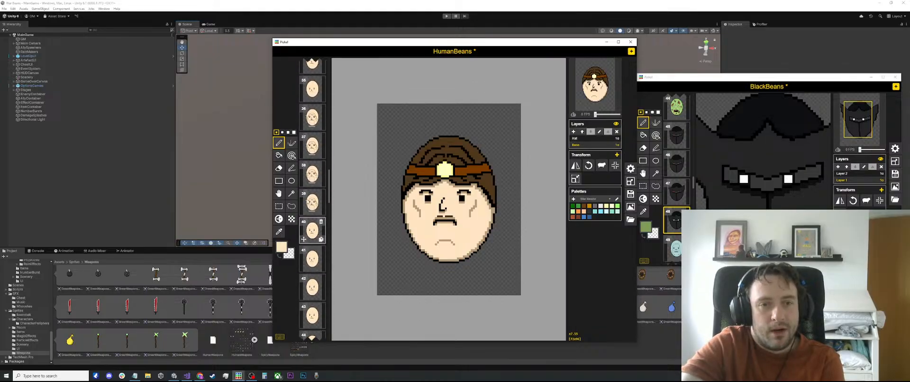
left_click(312, 173)
left_click(310, 149)
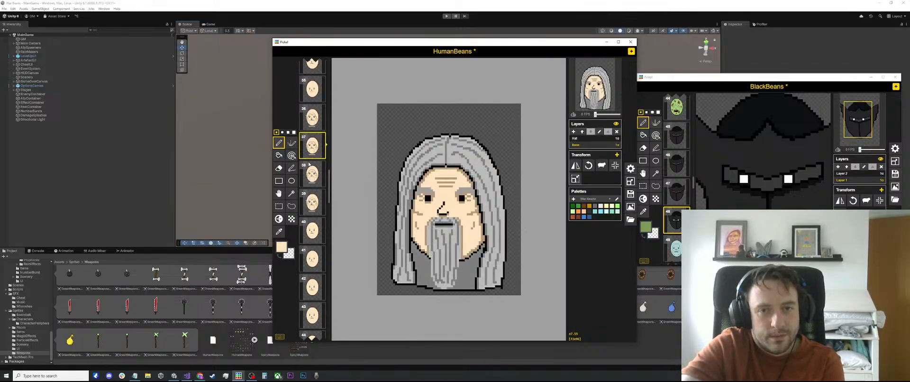
left_click(312, 172)
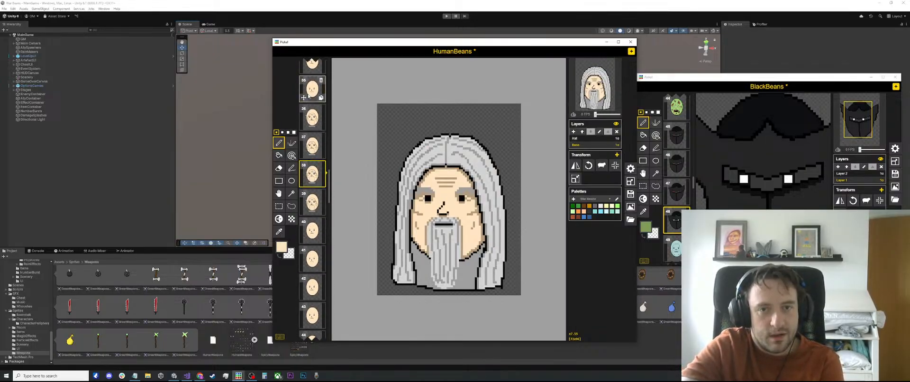
left_click(312, 91)
left_click(312, 117)
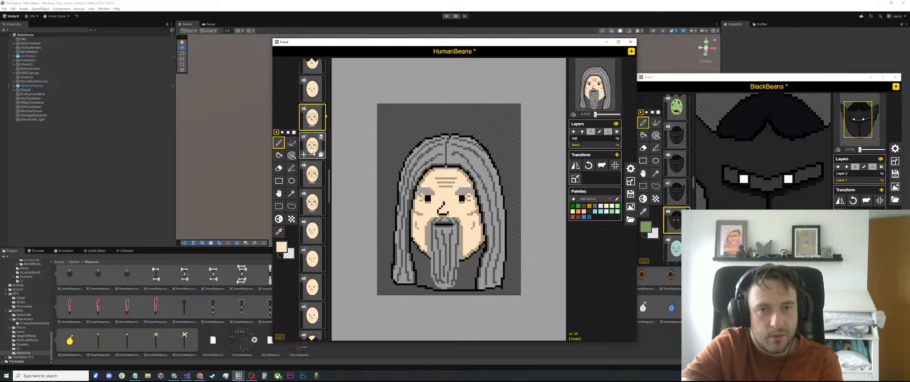
left_click(313, 145)
left_click(312, 174)
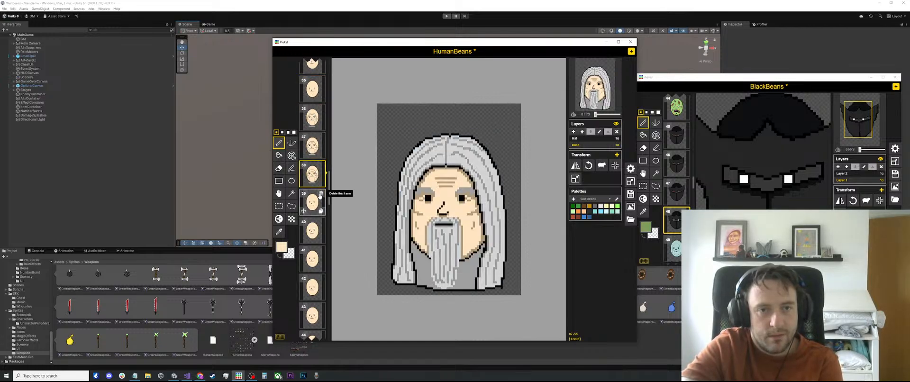
left_click(316, 199)
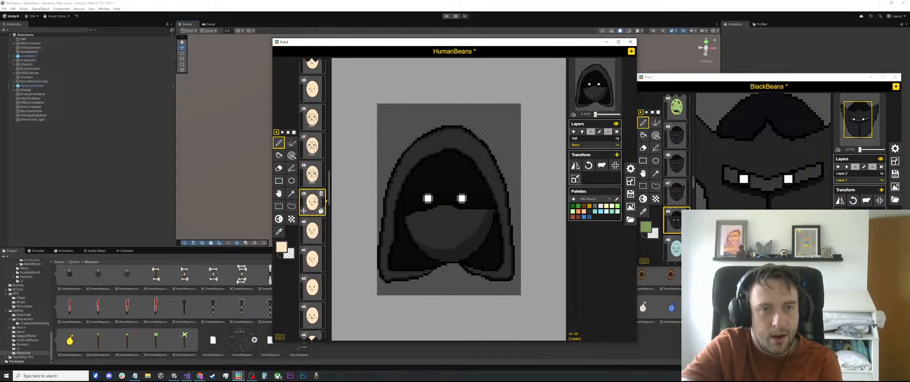
left_click(320, 183)
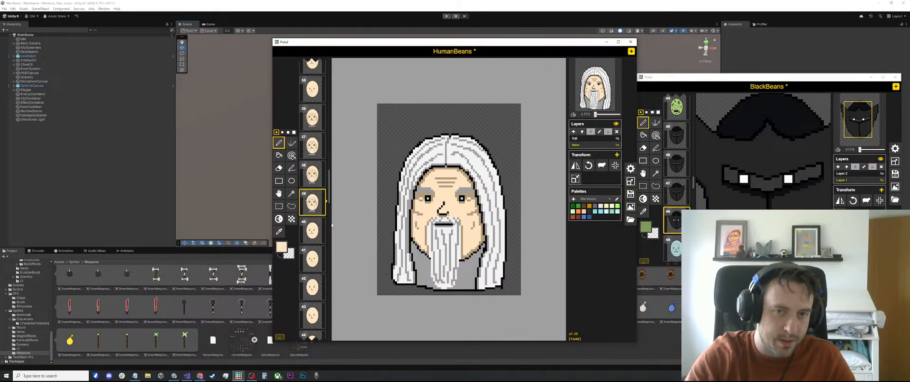
Check the remaining HumanBeans frames through to frame 84 and save the sprite
scroll(314, 223, "down", 10)
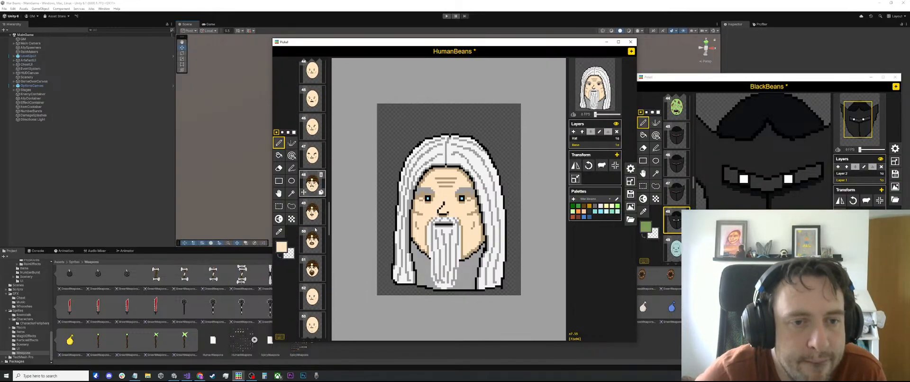
scroll(314, 223, "down", 10)
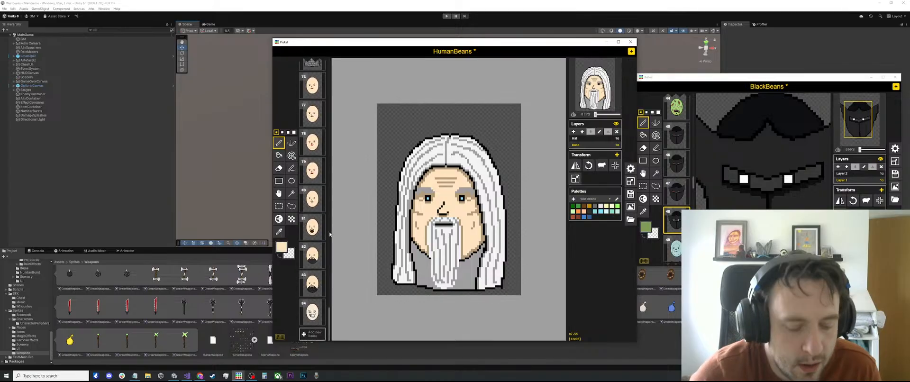
key("ctrl+s")
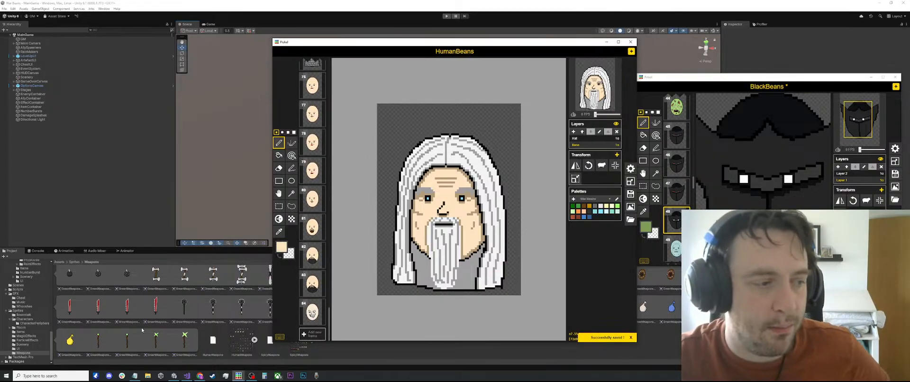
Switch to the War Beans TODO notes in Notepad and move the window inward to read the Glow Up list
left_click(134, 373)
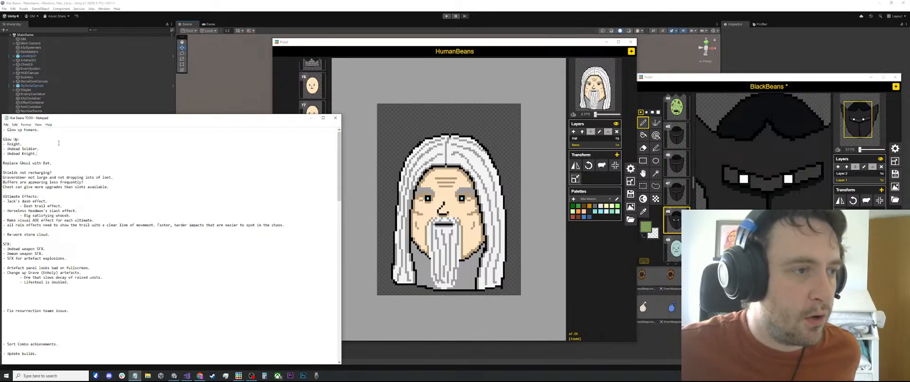
left_click_drag(66, 117, 116, 114)
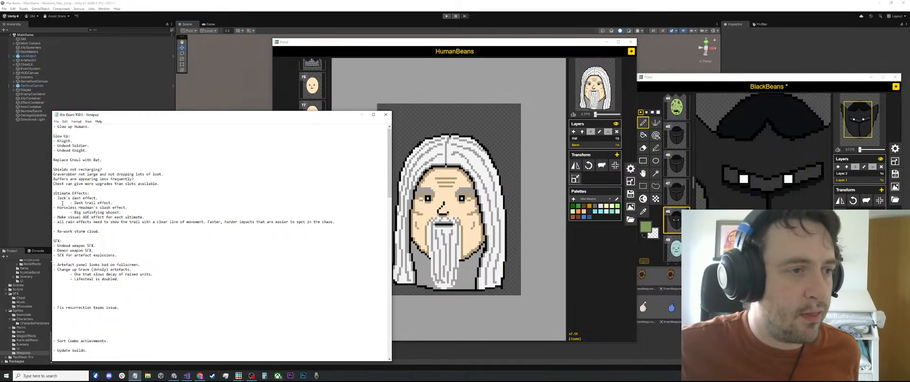
left_click(95, 152)
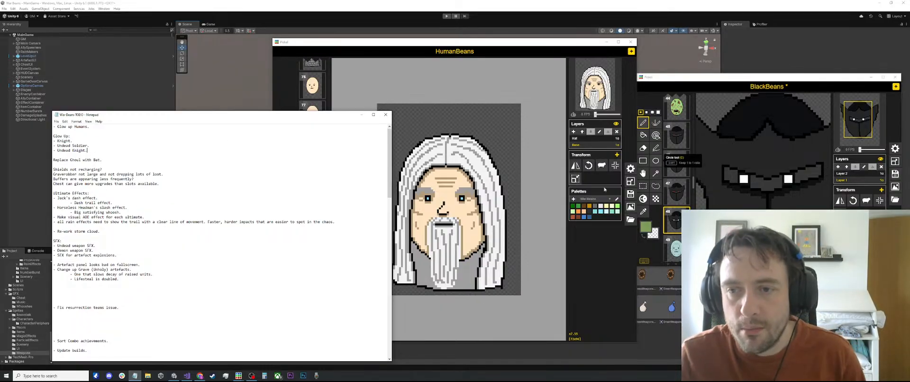
Review the BlackBeans heads in frames 51 to 56, from the pale blue long-haired undead to the horned skull masks
scroll(677, 214, "down", 2)
scroll(677, 214, "down", 1)
left_click(677, 200)
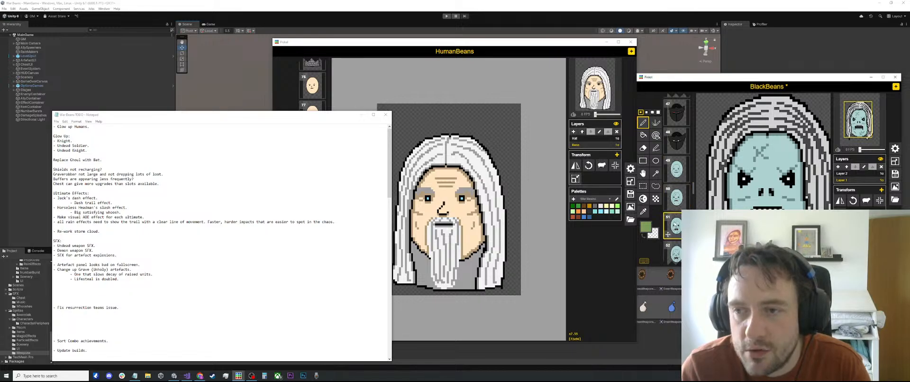
scroll(676, 209, "down", 2)
left_click(676, 201)
scroll(676, 201, "down", 3)
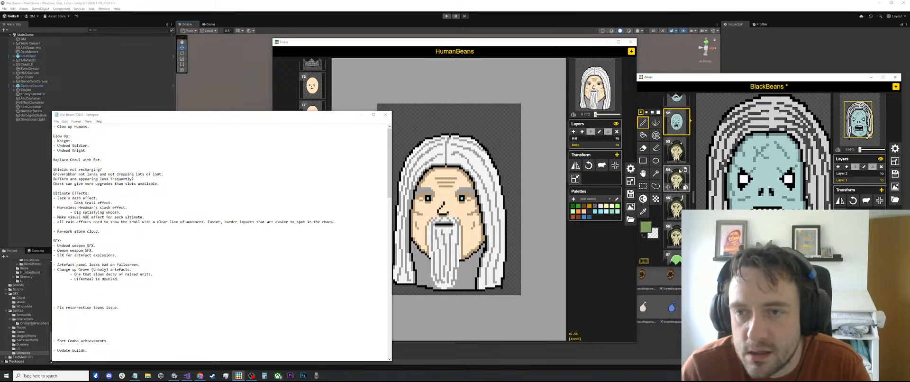
left_click(676, 152)
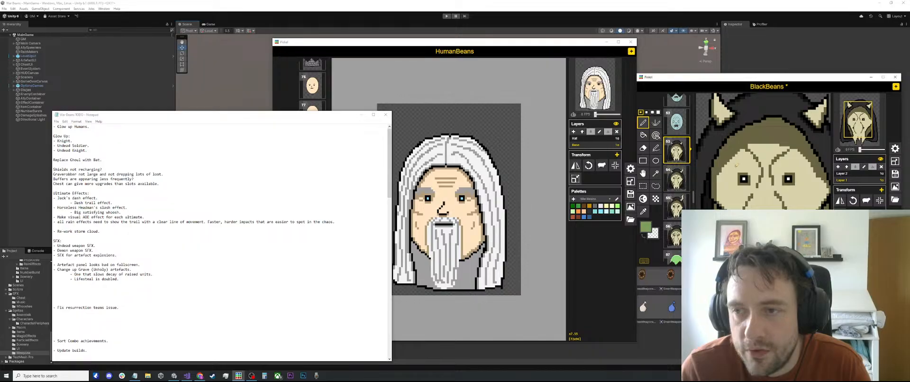
left_click(676, 178)
left_click(675, 206)
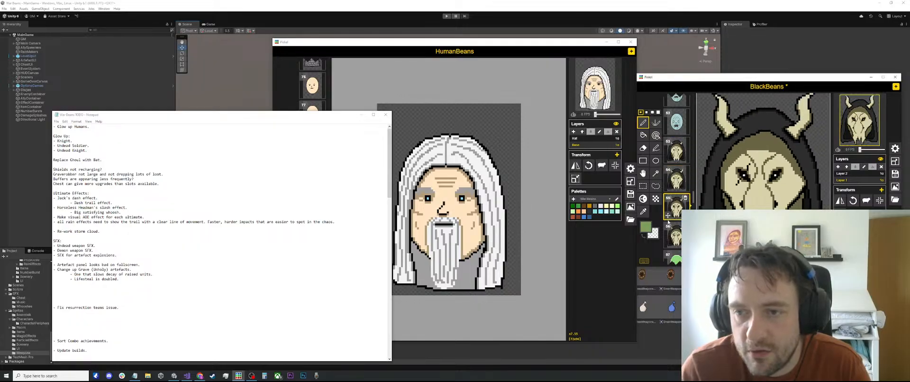
left_click(674, 234)
scroll(682, 204, "down", 3)
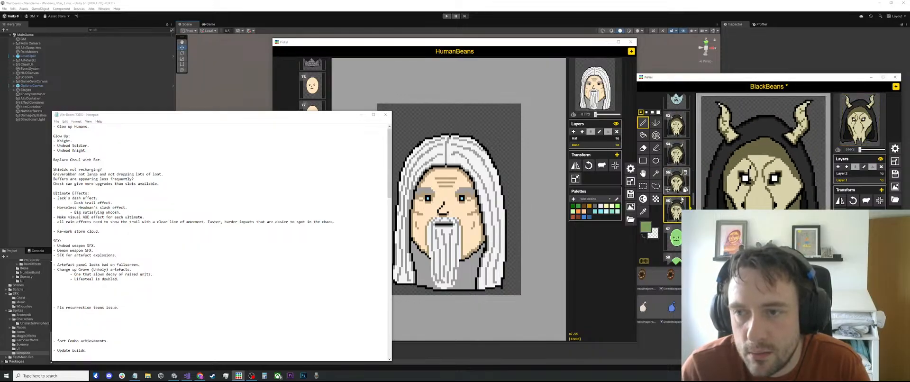
Review the green undead heads in frames 57 to 64 of BlackBeans, comparing the bald and spiky-haired expressions
left_click(679, 186)
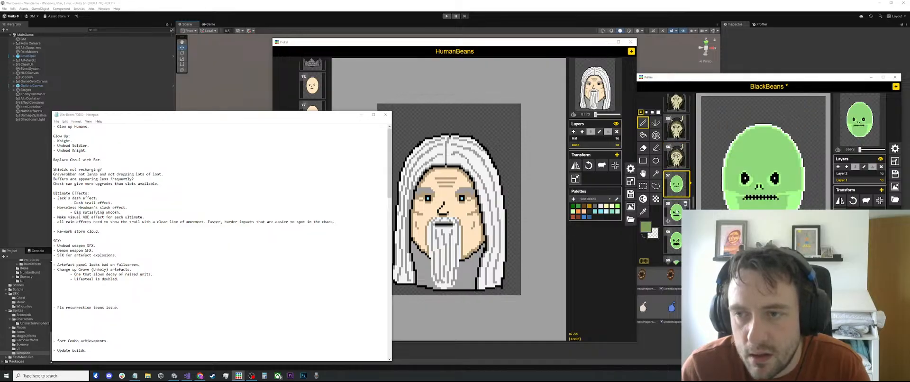
left_click(676, 216)
scroll(676, 228, "down", 1)
left_click(677, 216)
left_click(677, 240)
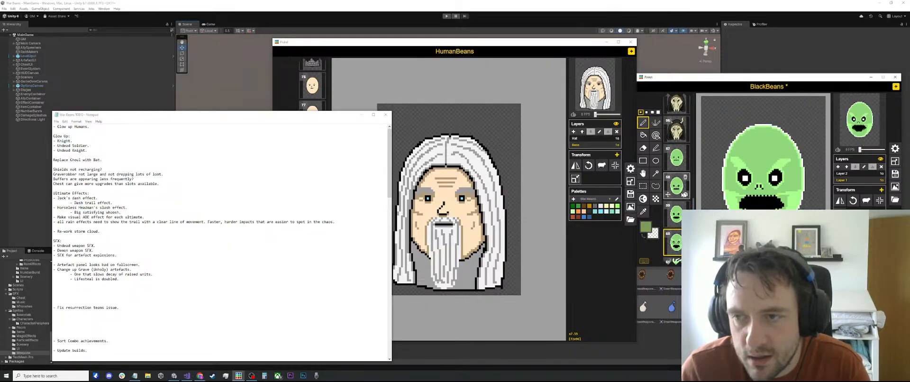
scroll(677, 236, "down", 3)
left_click(673, 188)
left_click(673, 218)
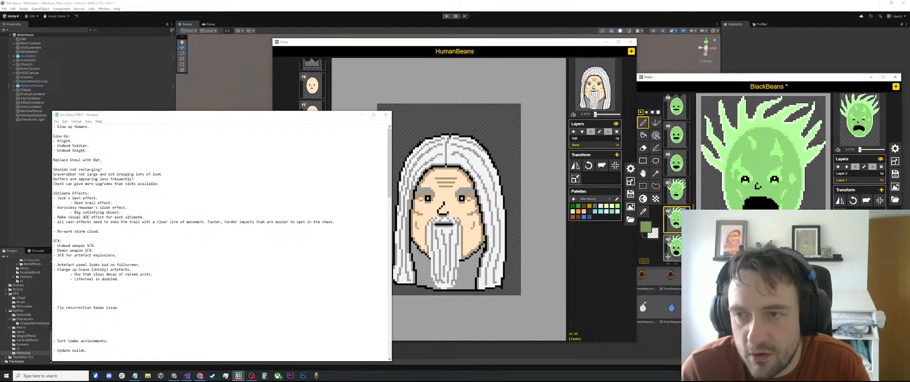
left_click(673, 245)
scroll(673, 237, "down", 4)
left_click(675, 172)
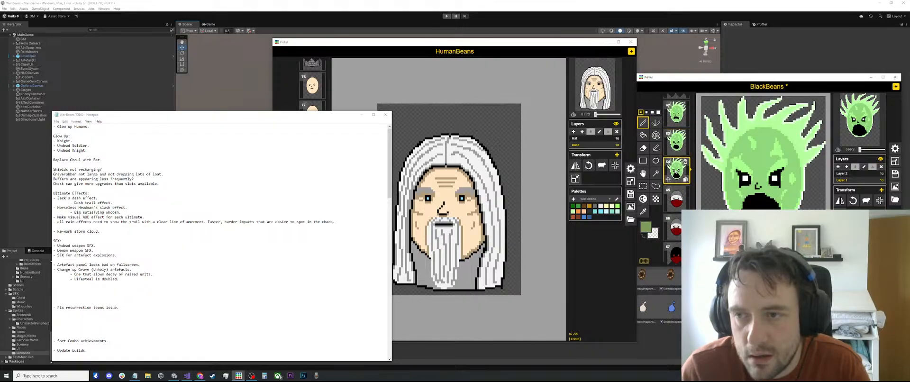
Review the red-hooded characters in frames 65 to 68 of BlackBeans, examining the glowing eyes in frame 68 up close
scroll(673, 182, "down", 2)
left_click(674, 148)
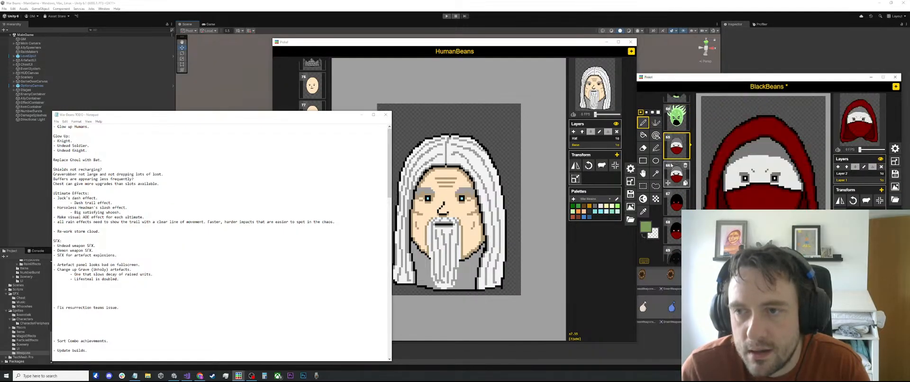
left_click(673, 173)
left_click(671, 204)
left_click(676, 231)
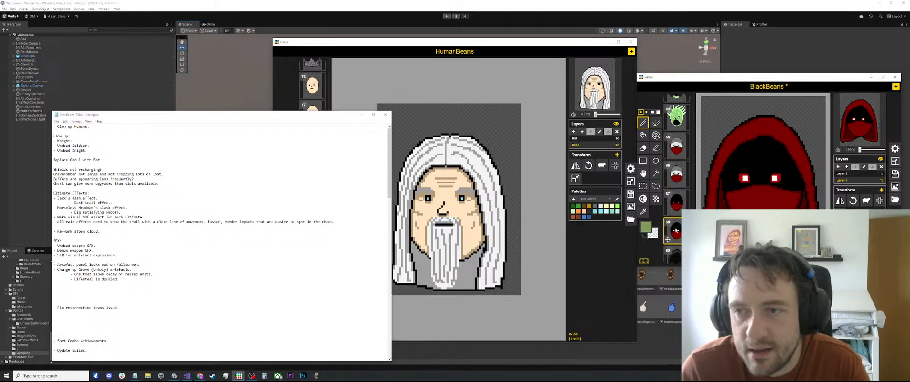
scroll(668, 183, "down", 1)
scroll(733, 168, "up", 3)
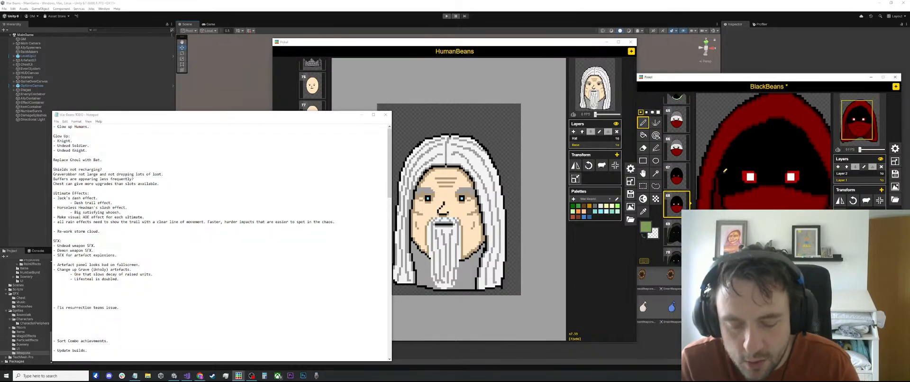
Try a darker red brow stroke above one of the glowing eyes in frame 68 of BlackBeans
key("o")
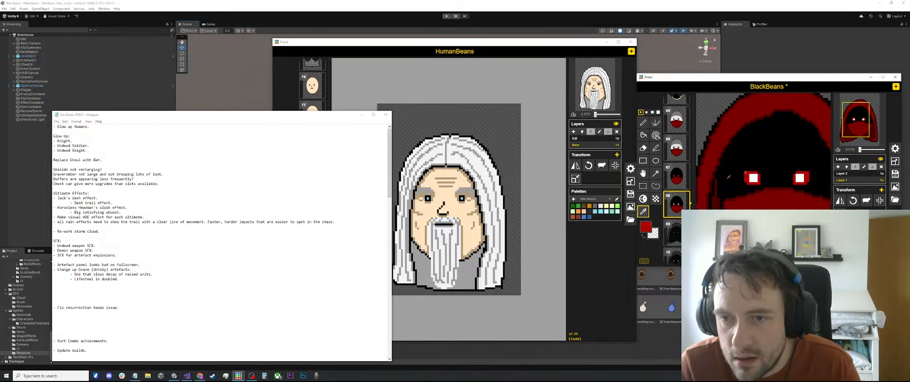
left_click(645, 227)
left_click_drag(699, 189, 705, 199)
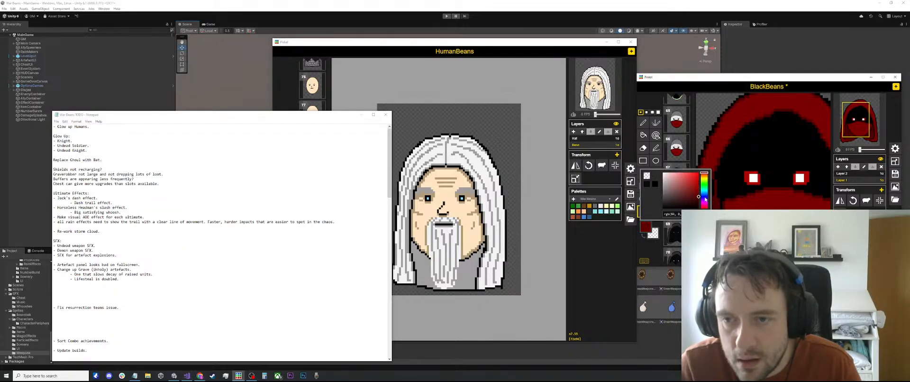
key("p")
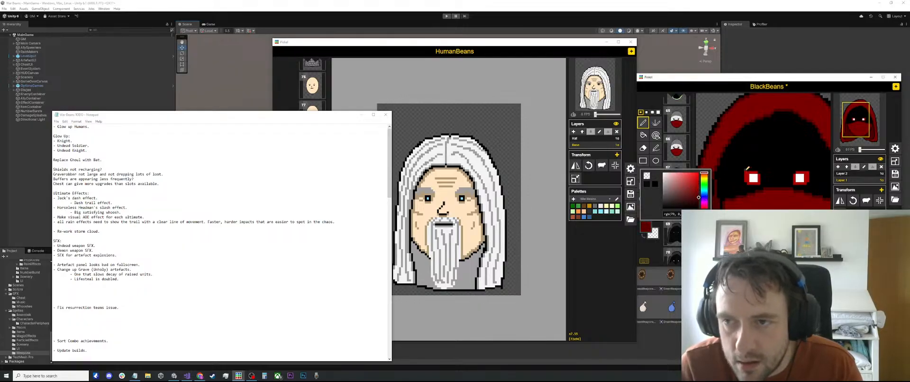
left_click_drag(746, 169, 756, 170)
key("ctrl+z")
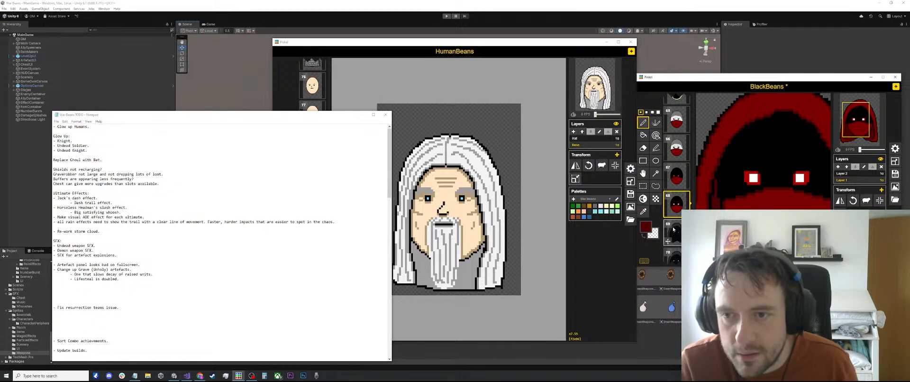
Review the black-hooded figures and crowned skulls in frames 69 to 76 of BlackBeans
left_click(673, 230)
scroll(674, 228, "down", 2)
left_click(675, 216)
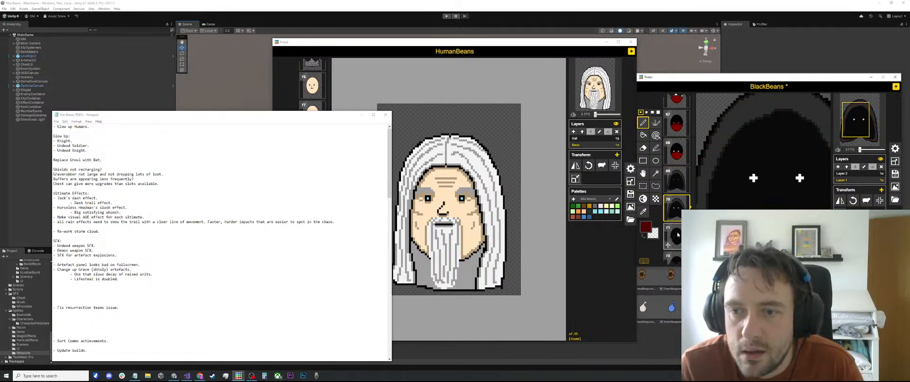
left_click(677, 234)
scroll(677, 223, "down", 4)
left_click(676, 161)
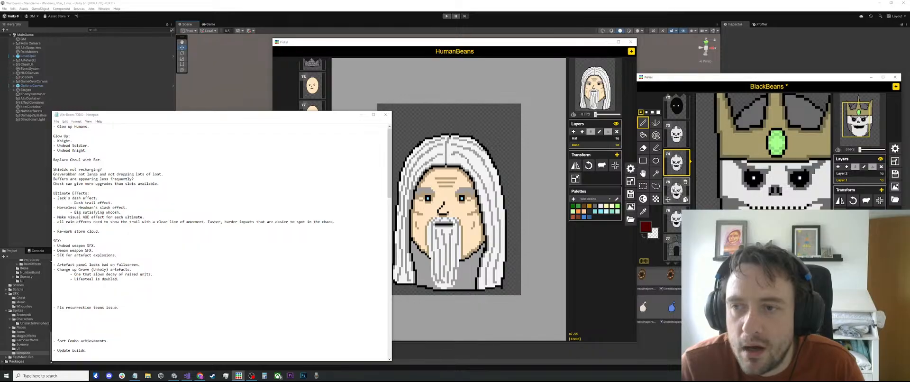
left_click(677, 190)
left_click(675, 219)
scroll(718, 203, "down", 3)
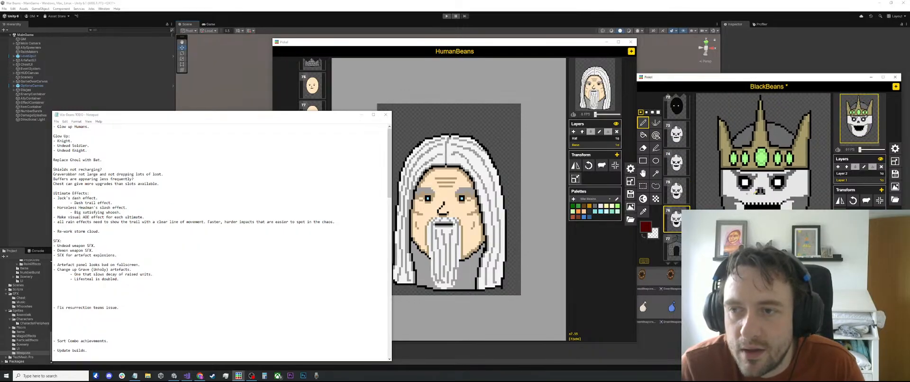
Review the stone crypt variants with skull decorations in frames 77 to 80 of BlackBeans
scroll(678, 196, "down", 3)
left_click(676, 168)
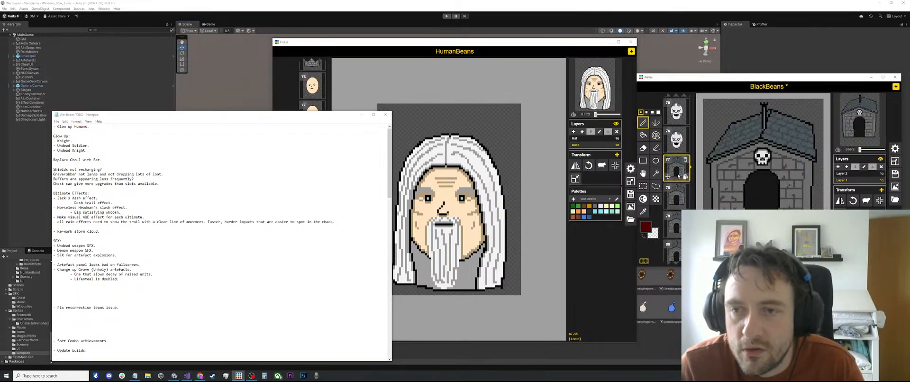
left_click(676, 197)
left_click(677, 225)
left_click(676, 246)
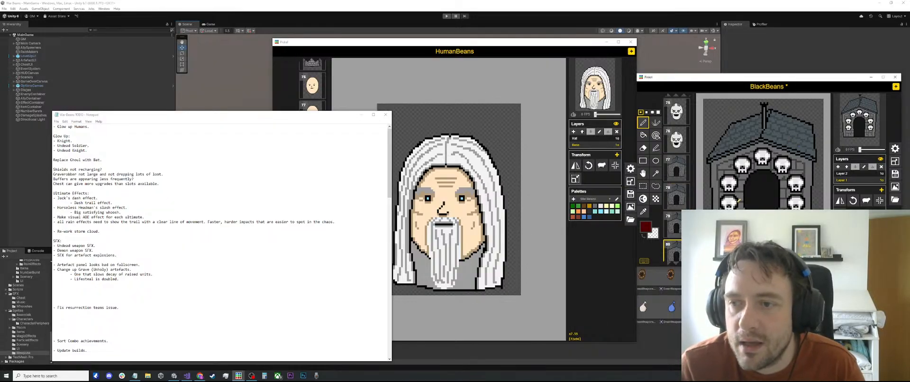
scroll(676, 189, "down", 3)
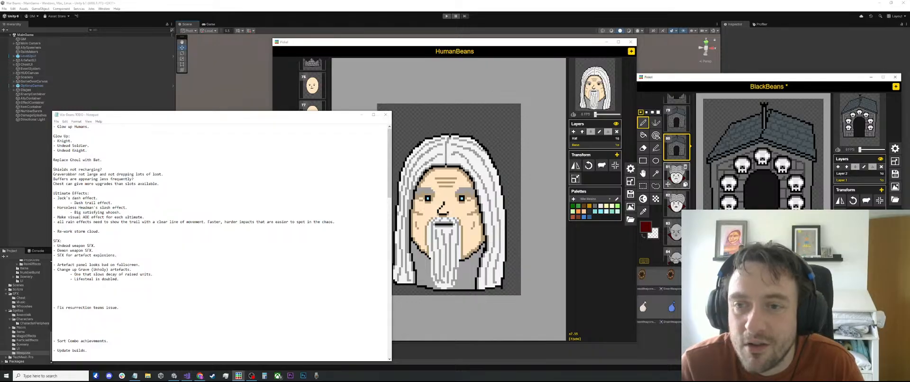
Review the vampire heads in frames 81 to 84 of BlackBeans, from the grey-haired faces to the bald fanged ones
left_click(675, 177)
left_click(673, 201)
left_click(674, 151)
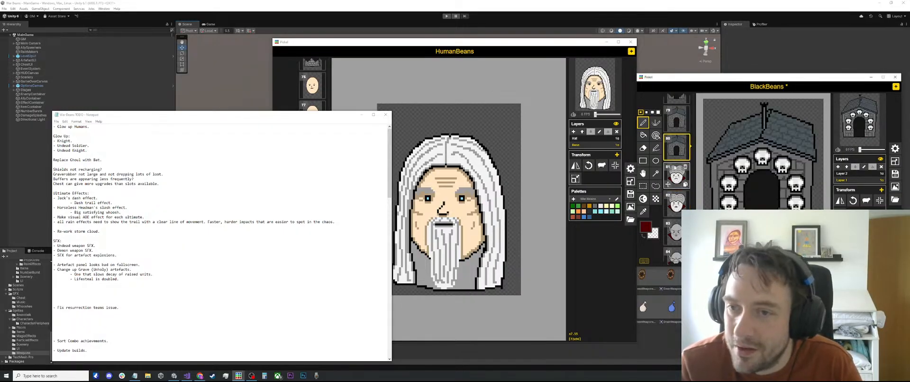
left_click(673, 180)
left_click(675, 229)
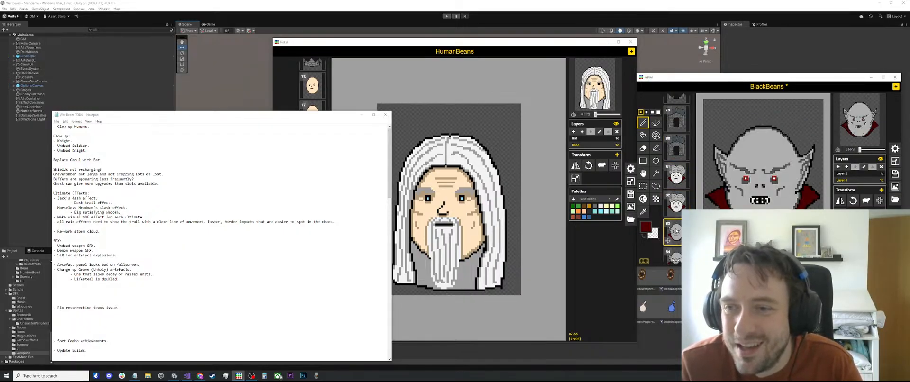
scroll(676, 230, "down", 2)
left_click(675, 209)
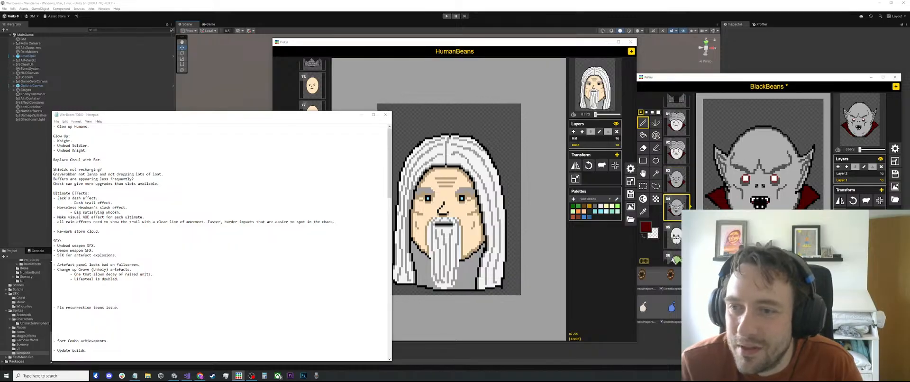
Review the stitched monster heads in frames 85 to 88 of BlackBeans, comparing the half-skull and green faces
scroll(676, 208, "down", 2)
left_click(676, 209)
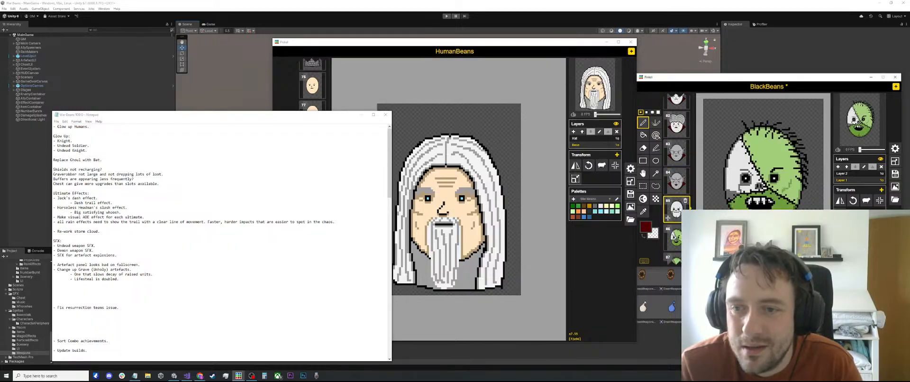
left_click(677, 257)
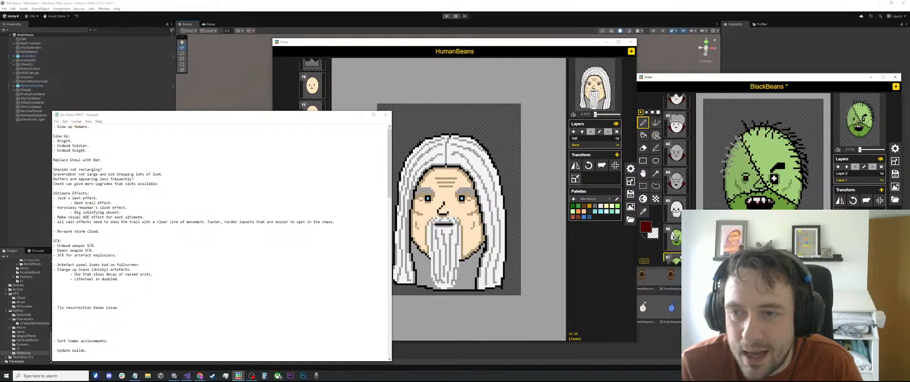
scroll(678, 217, "down", 1)
scroll(676, 213, "down", 2)
left_click(676, 239)
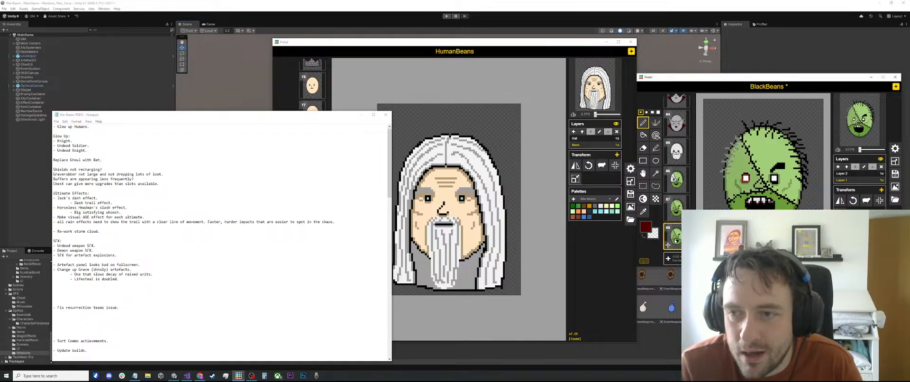
Go back through the BlackBeans frames to the grey-haired vampire head in frame 81
left_click(676, 177)
left_click(677, 123)
scroll(677, 122, "up", 4)
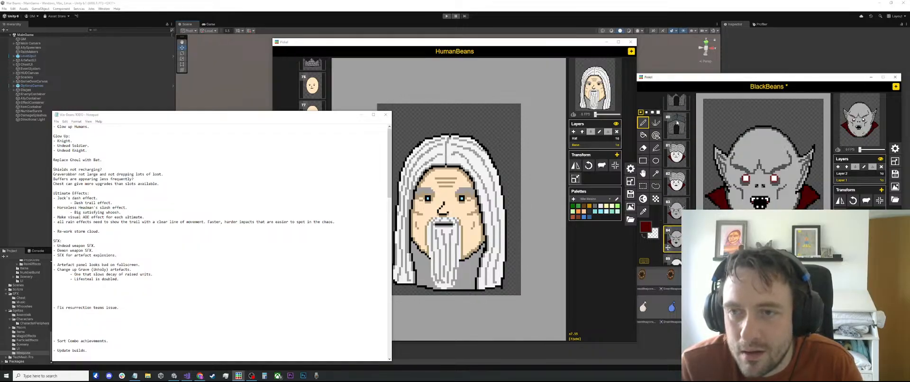
scroll(676, 123, "up", 1)
left_click(677, 170)
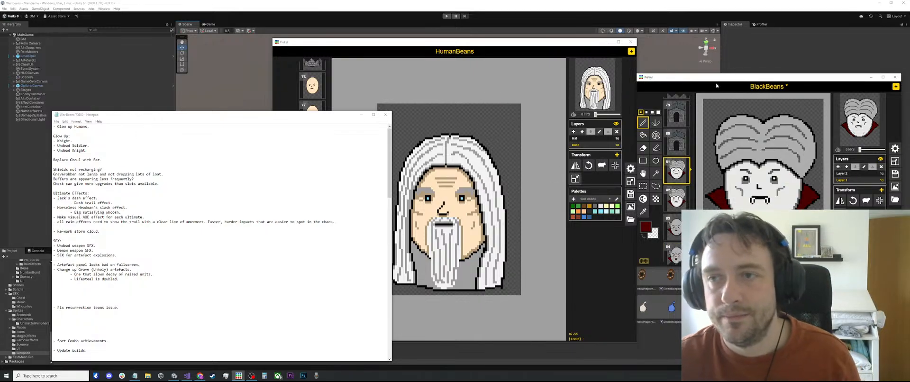
Save the BlackBeans sprite and the HumanBeans sprite
key("ctrl+s")
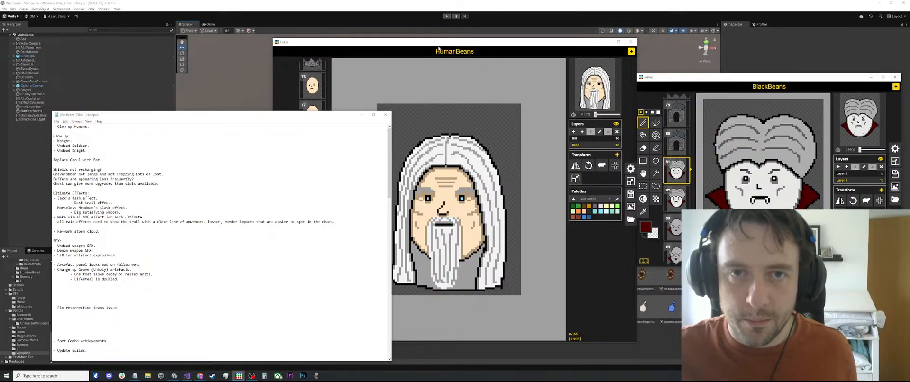
left_click(472, 43)
key("ctrl+s")
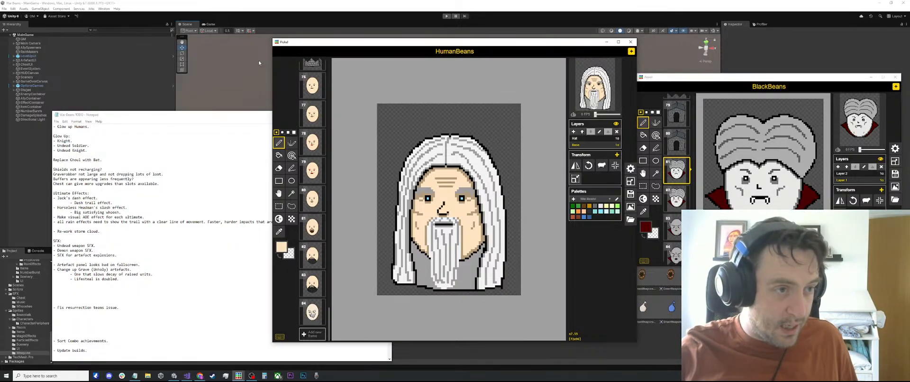
left_click(166, 171)
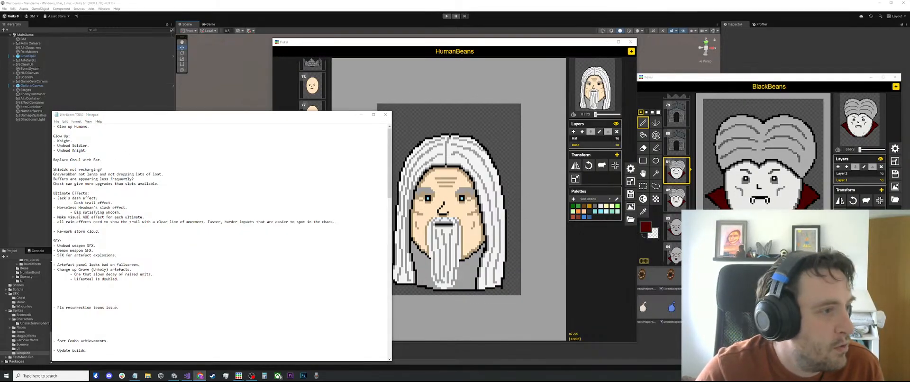
left_click(385, 58)
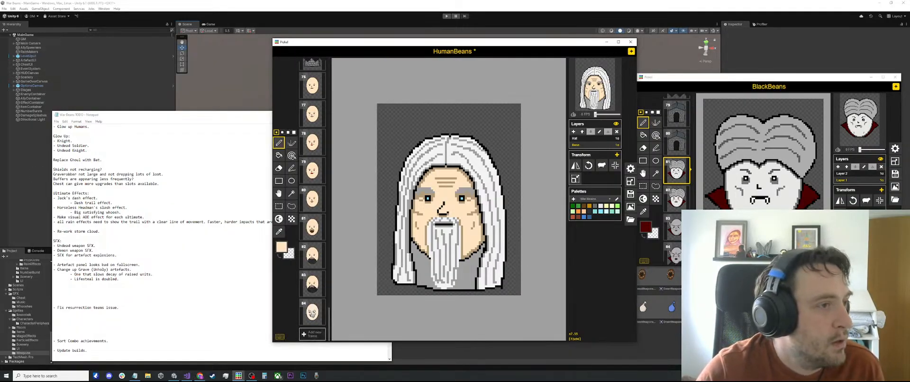